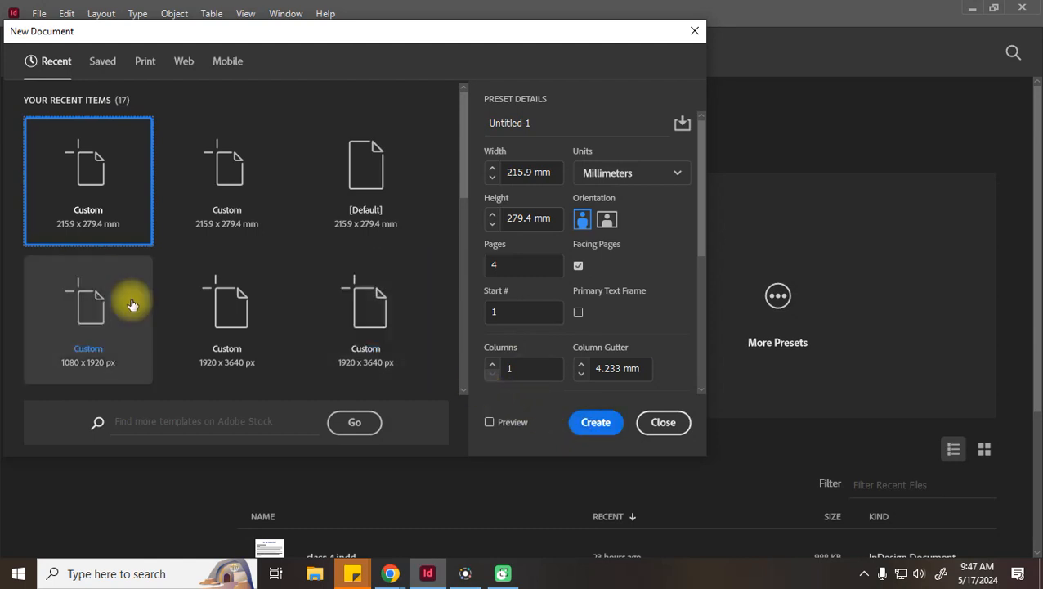
# Create a single-page Letter (215.9 × 279.4 mm) print document with Preview enabled
pyautogui.scroll(-2, 132, 300)
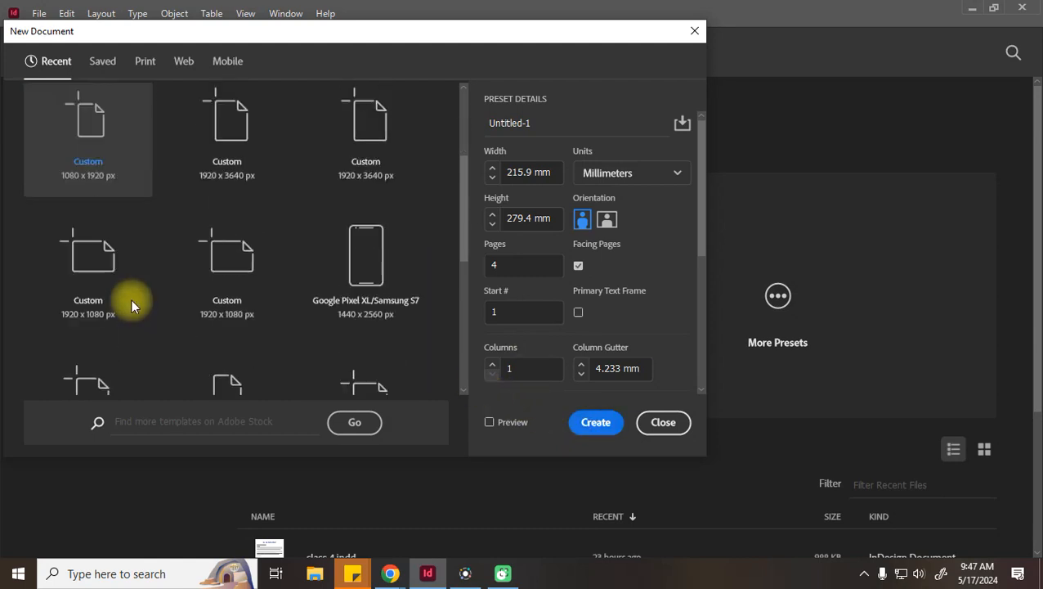
pyautogui.click(147, 63)
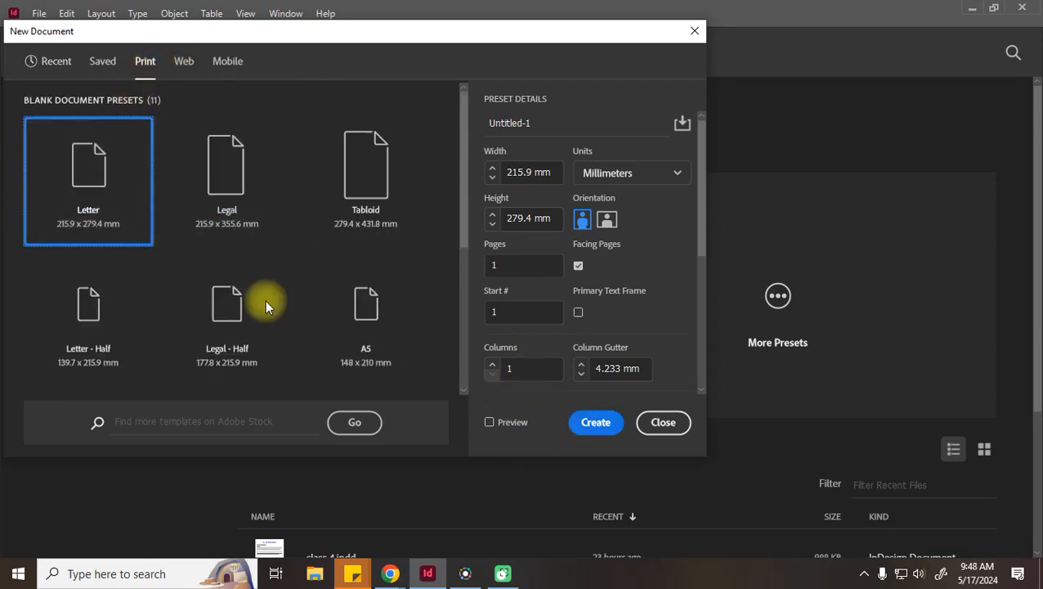
pyautogui.scroll(-1, 307, 228)
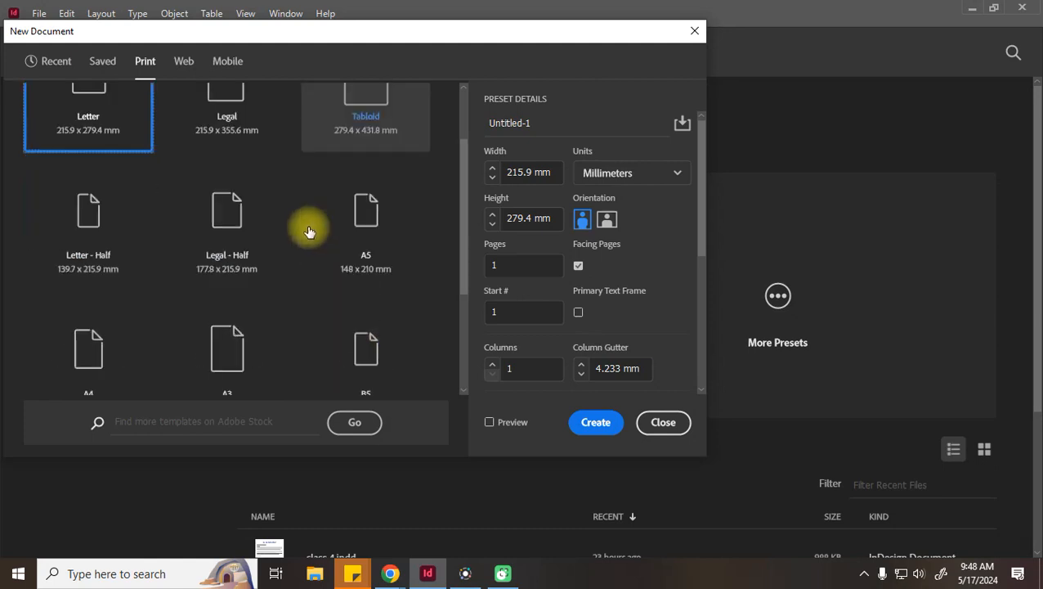
pyautogui.click(514, 422)
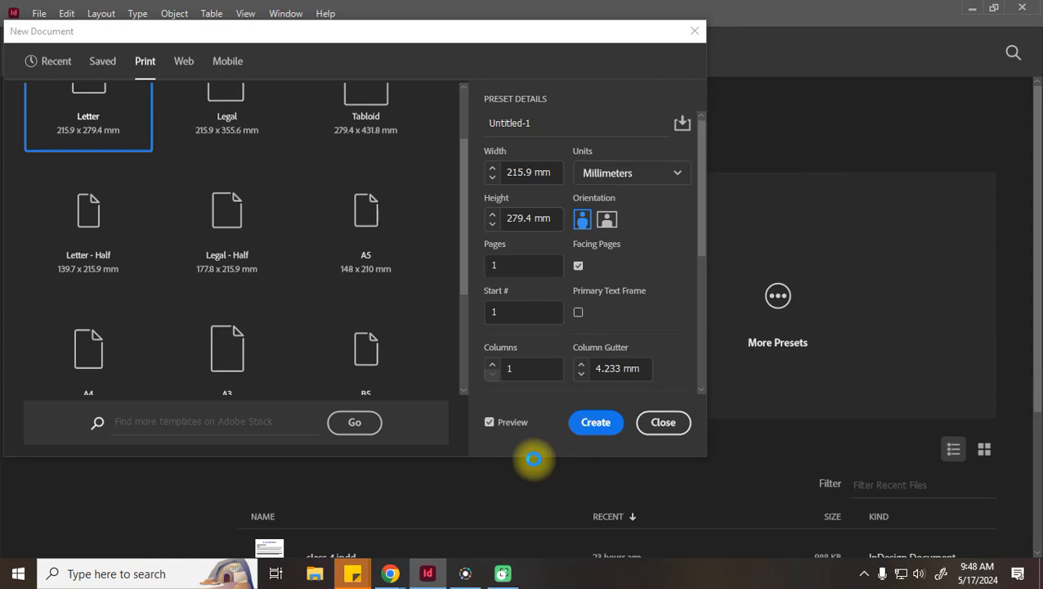
pyautogui.press('Return')
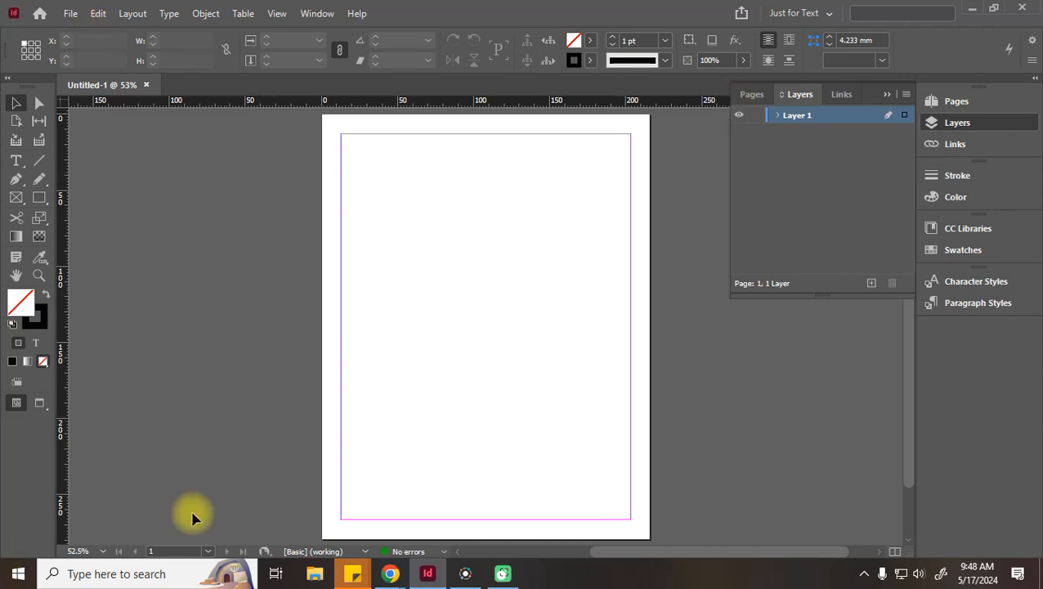
pyautogui.click(311, 582)
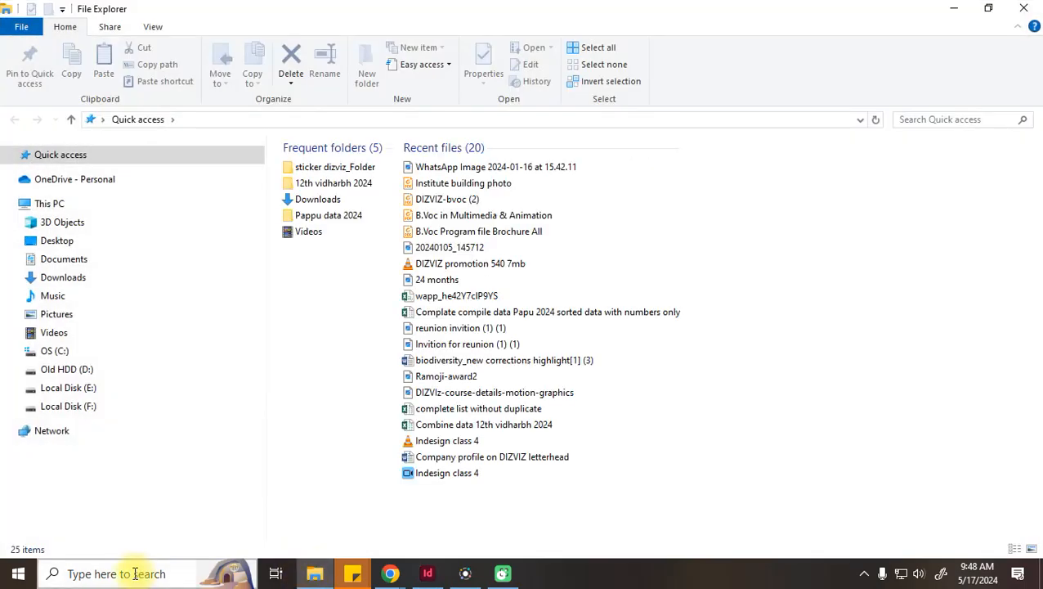
# Search Everything for 'font' and open the E:\Fonts folder holding google-devnagri-fonts.rar
pyautogui.click(136, 575)
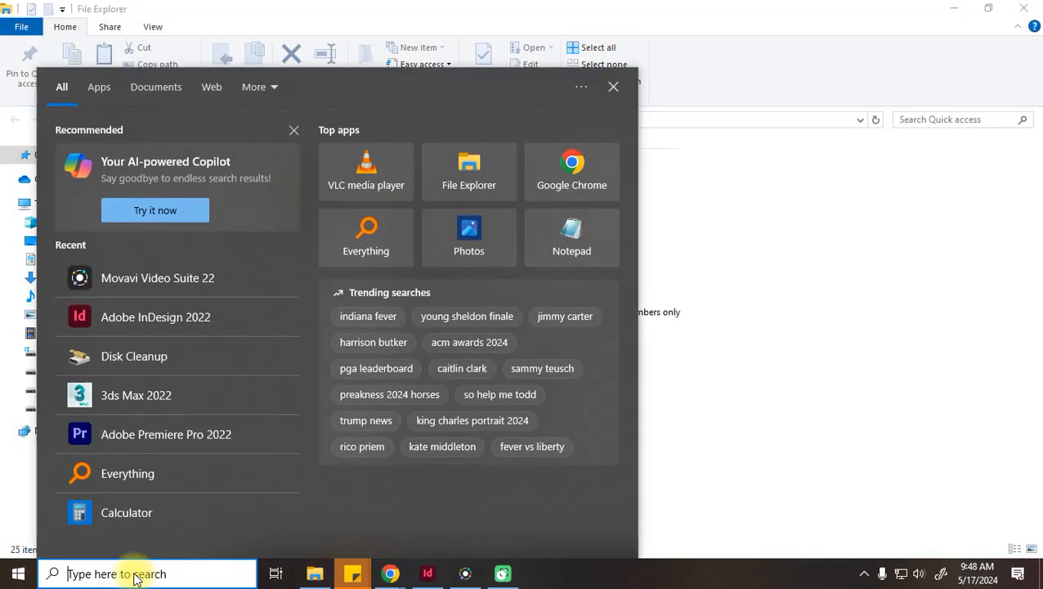
pyautogui.click(135, 472)
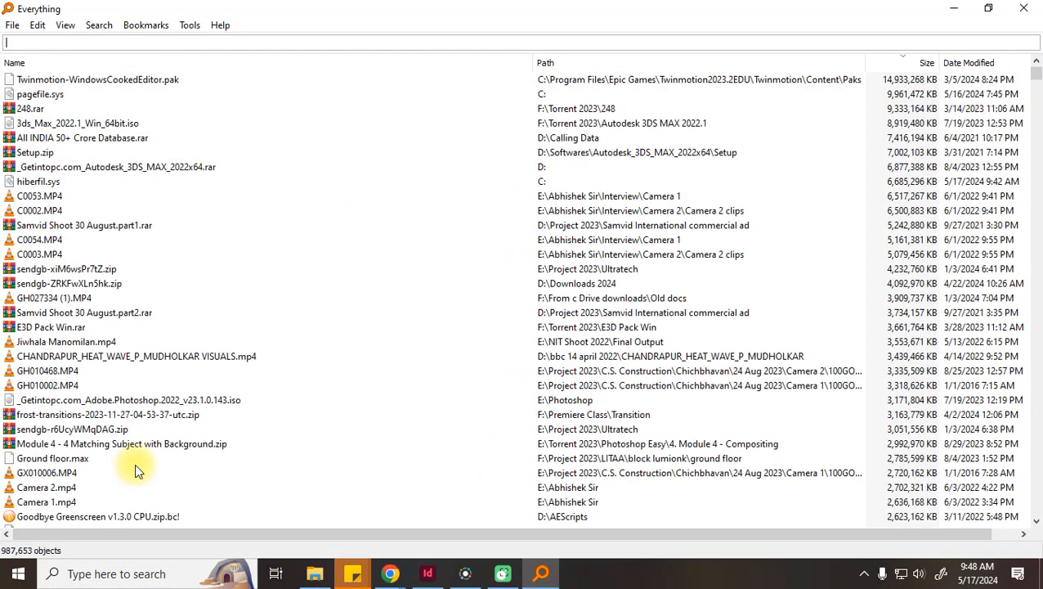
pyautogui.write('fo')
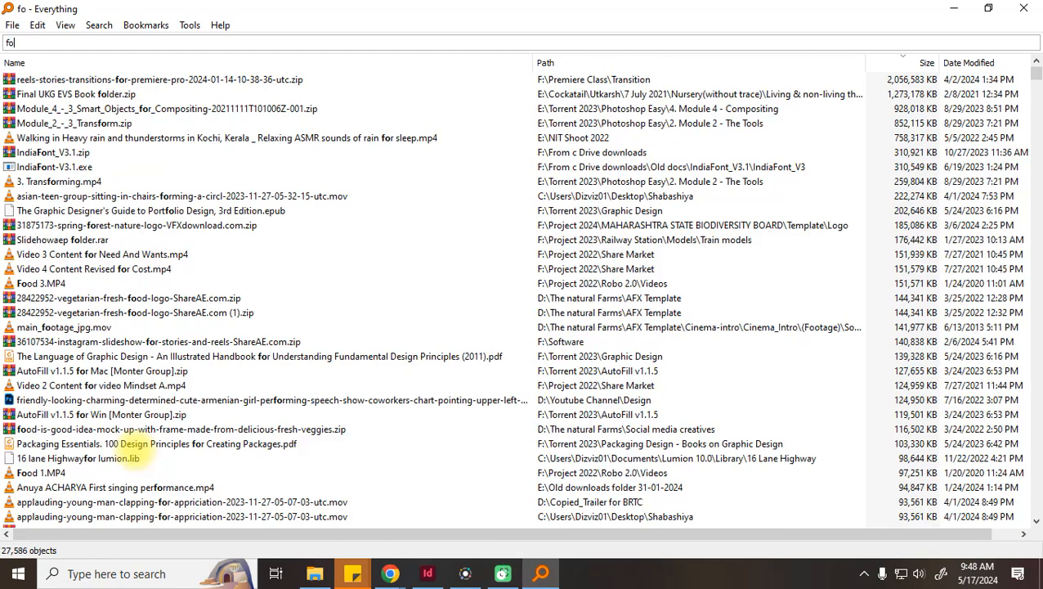
pyautogui.write('nt')
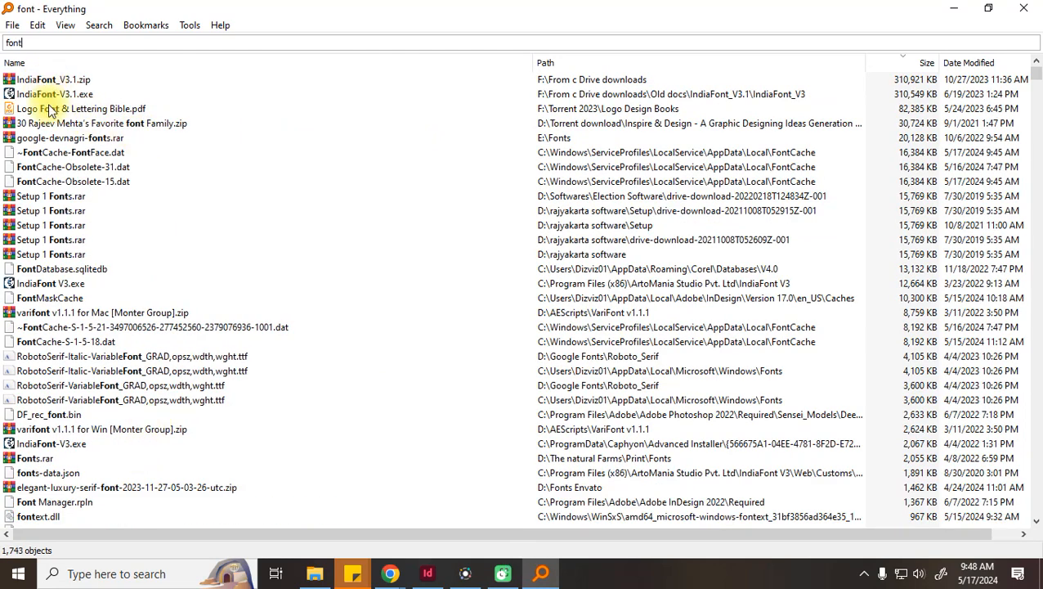
pyautogui.click(59, 139)
pyautogui.rightClick(65, 136)
pyautogui.click(103, 160)
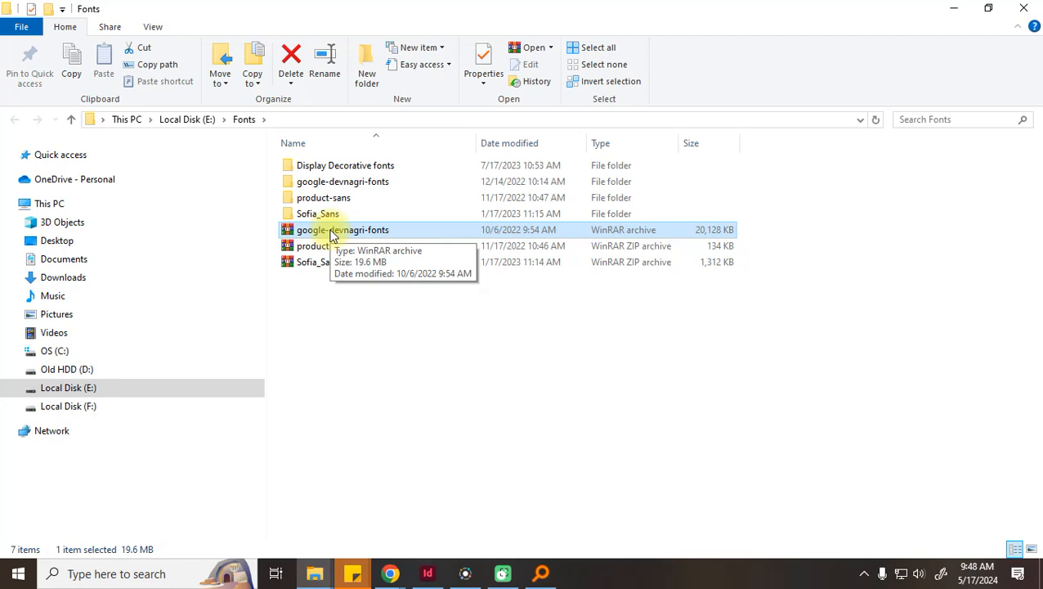
# Extract google-devnagri-fonts.rar to its own folder and select the three Amiko font files
pyautogui.rightClick(332, 235)
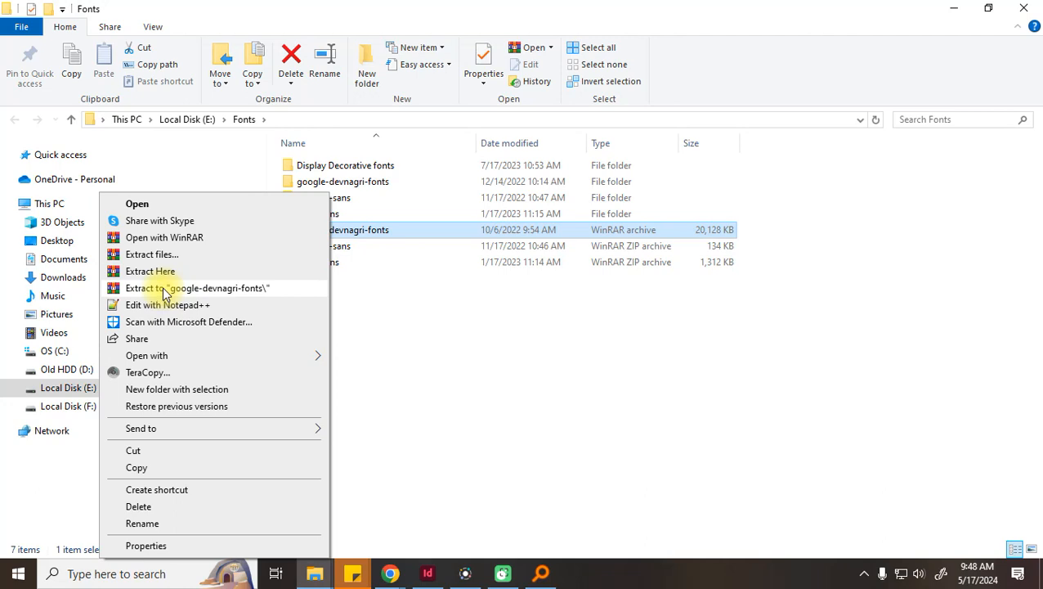
pyautogui.click(245, 286)
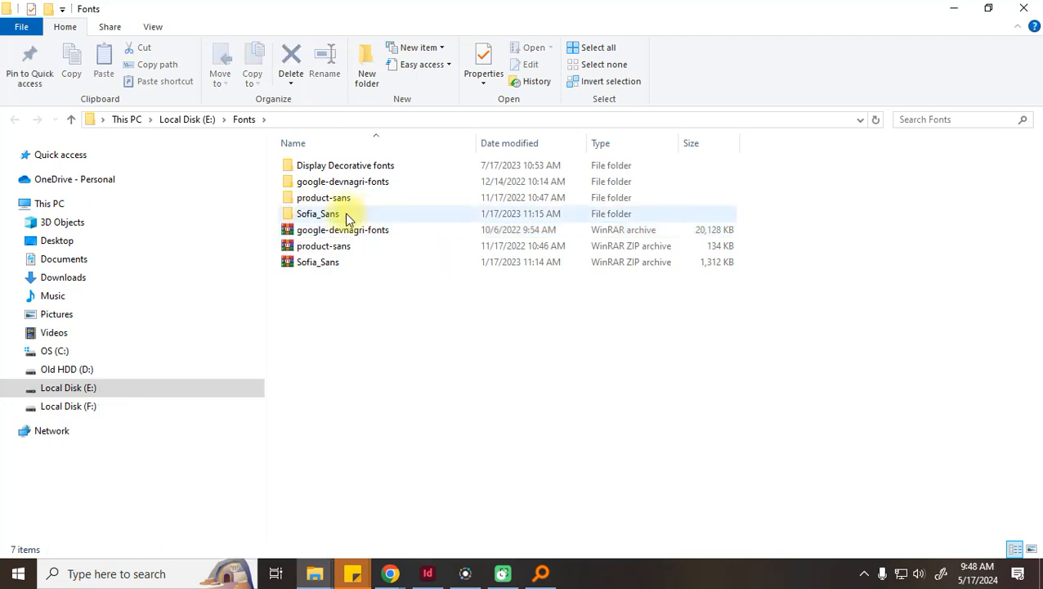
pyautogui.doubleClick(348, 187)
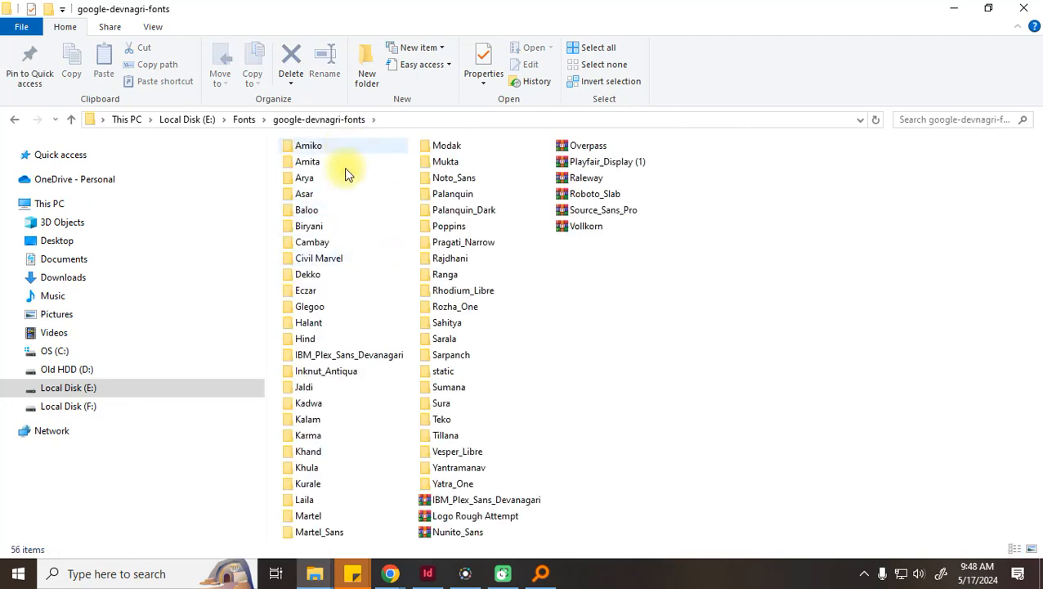
pyautogui.click(318, 150)
pyautogui.doubleClick(318, 156)
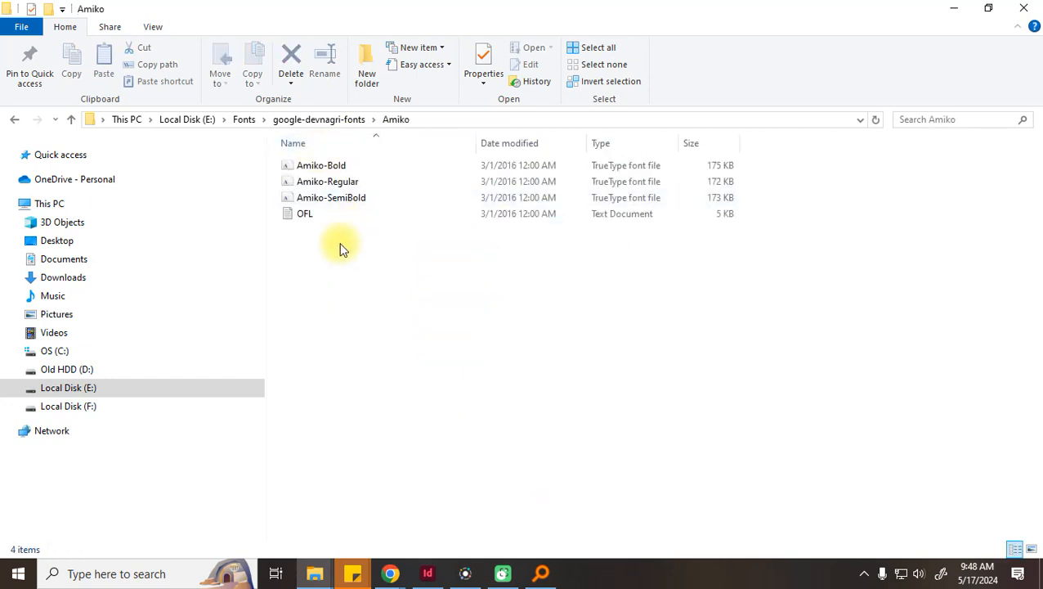
pyautogui.click(335, 167)
pyautogui.keyDown('shift'); pyautogui.click(339, 200); pyautogui.keyUp('shift')
pyautogui.rightClick(338, 183)
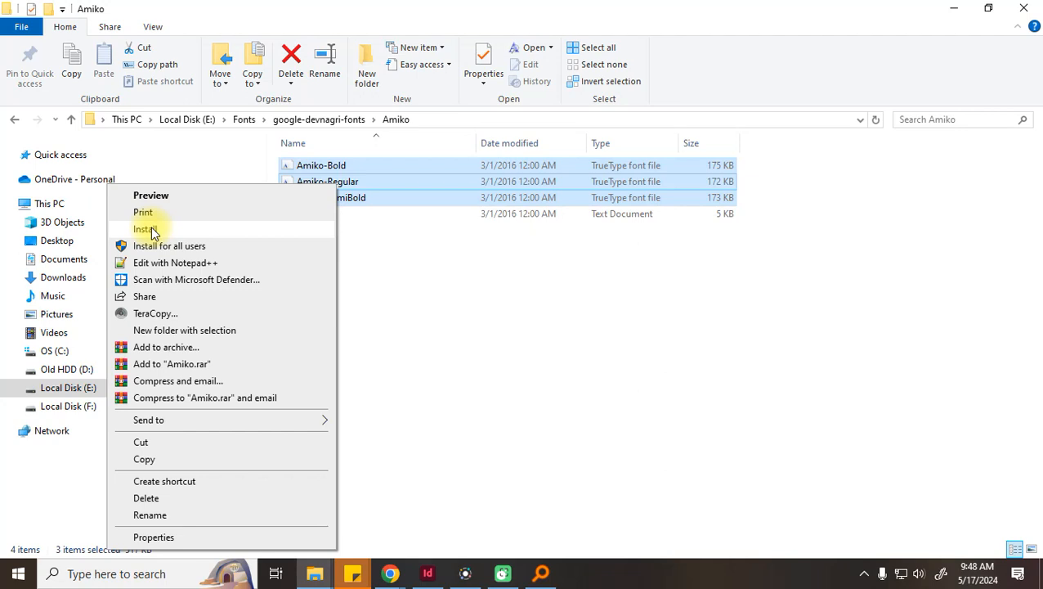
pyautogui.click(497, 307)
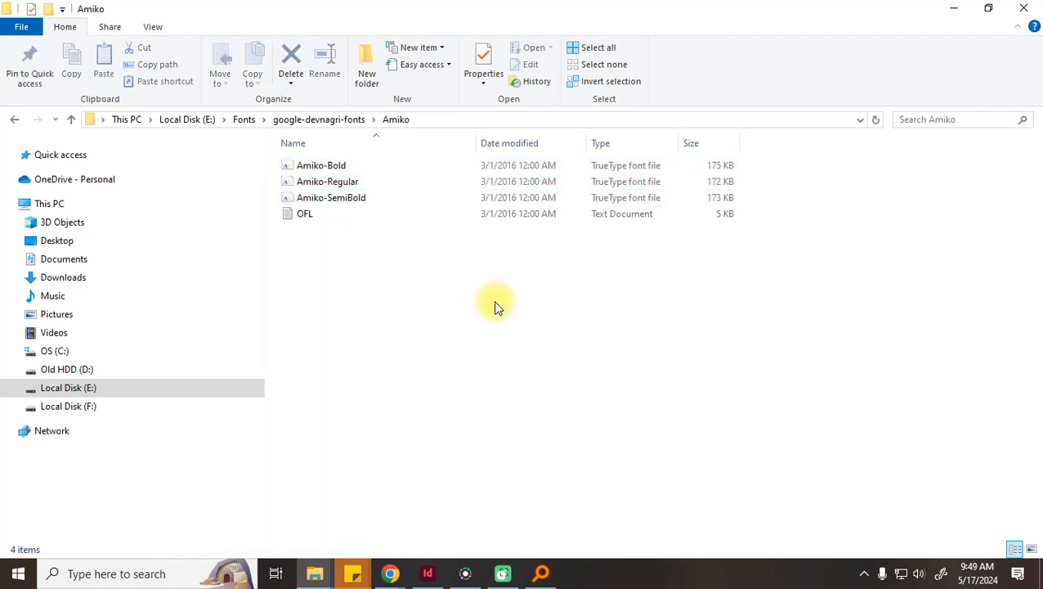
# Select the seven InknutAntiqua font files in the Inknut_Antiqua folder and return up a level
pyautogui.click(337, 119)
pyautogui.doubleClick(324, 372)
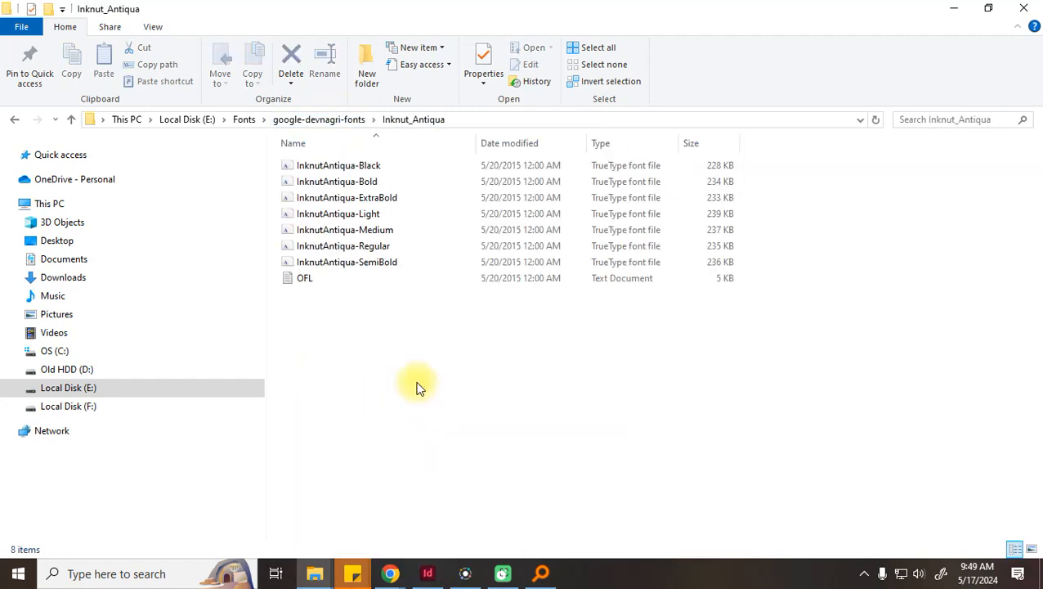
pyautogui.click(366, 165)
pyautogui.keyDown('shift'); pyautogui.click(344, 279); pyautogui.keyUp('shift')
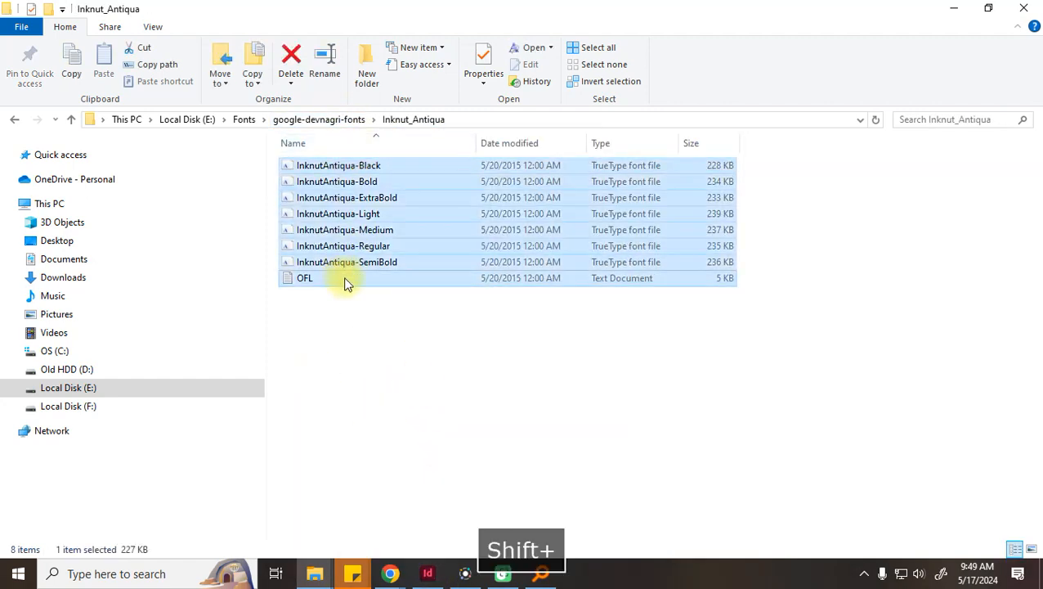
pyautogui.moveTo(777, 153); pyautogui.dragTo(615, 268)
pyautogui.rightClick(326, 231)
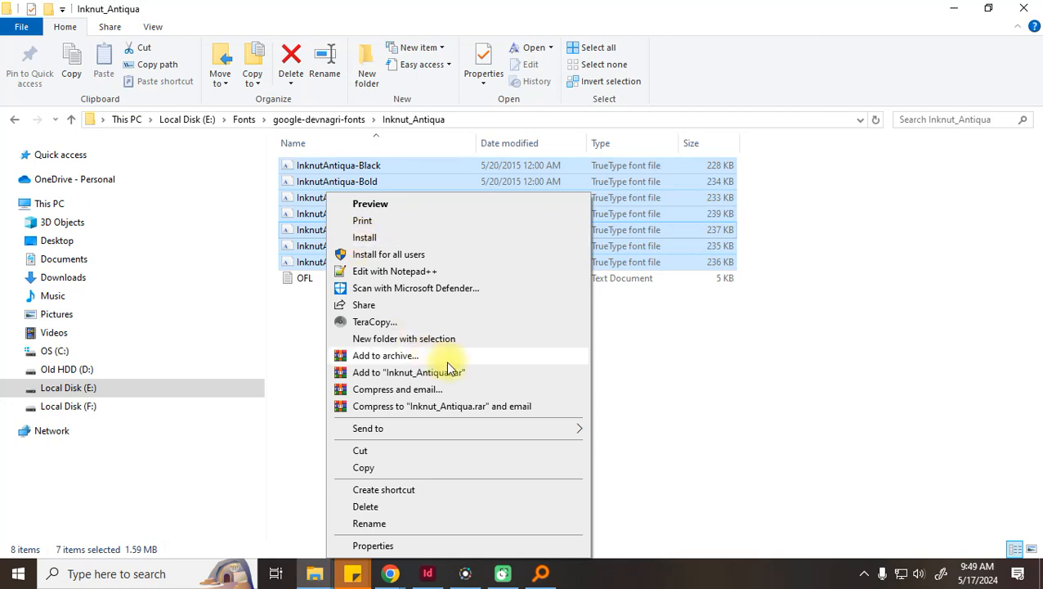
pyautogui.click(830, 272)
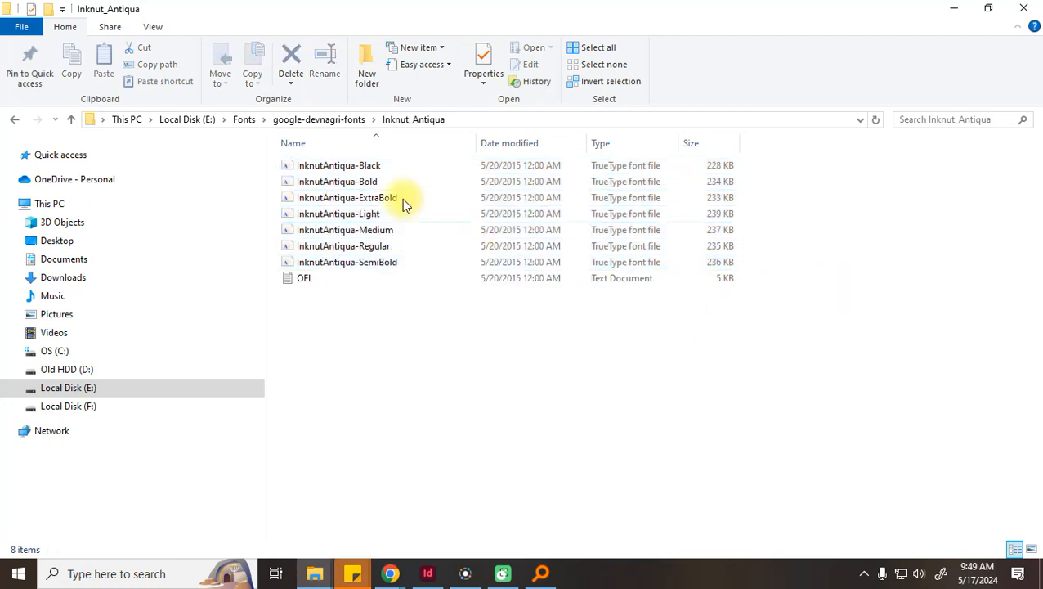
pyautogui.click(339, 119)
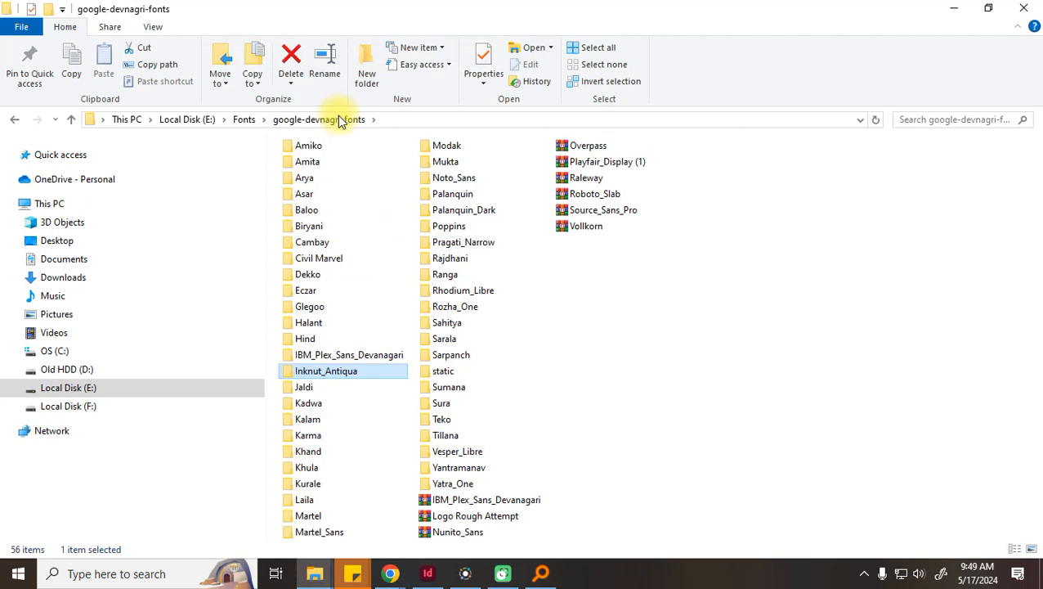
pyautogui.click(391, 573)
# Bring Chrome forward and go back to the Google Meet presentation tab
pyautogui.click(367, 523)
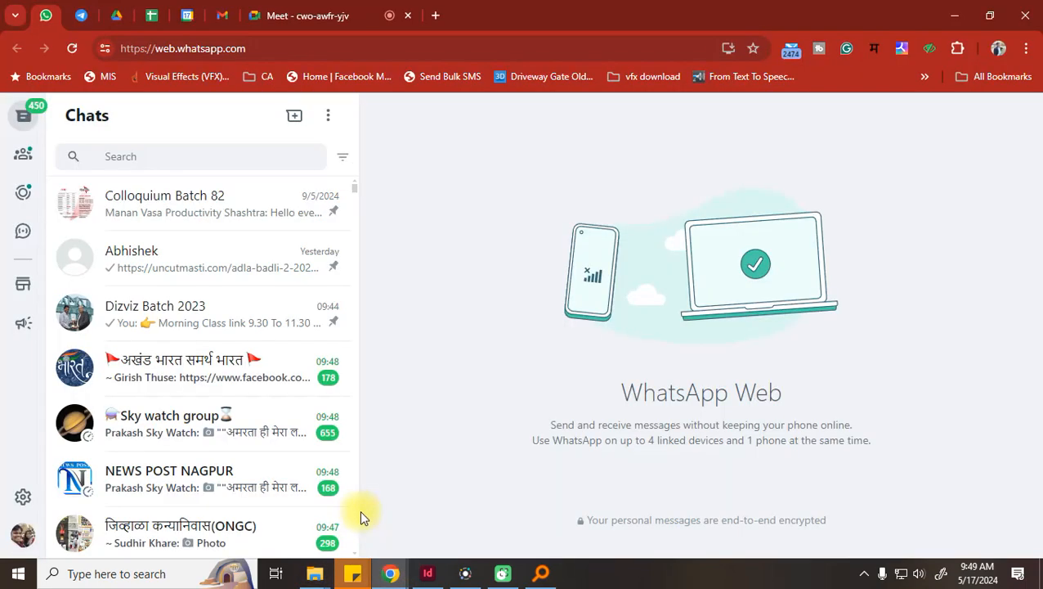
pyautogui.click(327, 14)
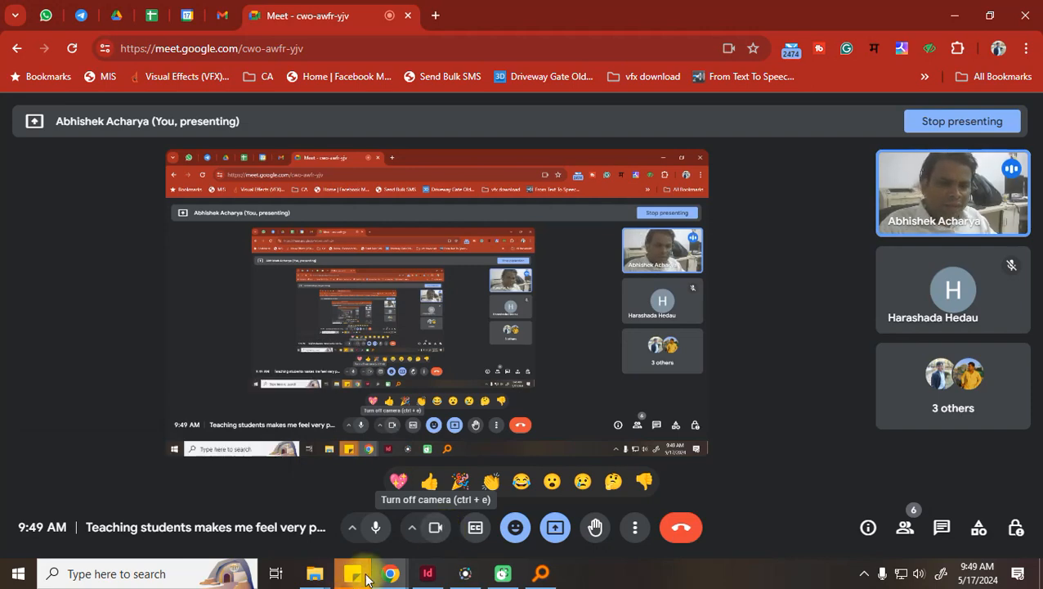
# Go to Google Docs in a new tab and create a blank document
pyautogui.click(435, 15)
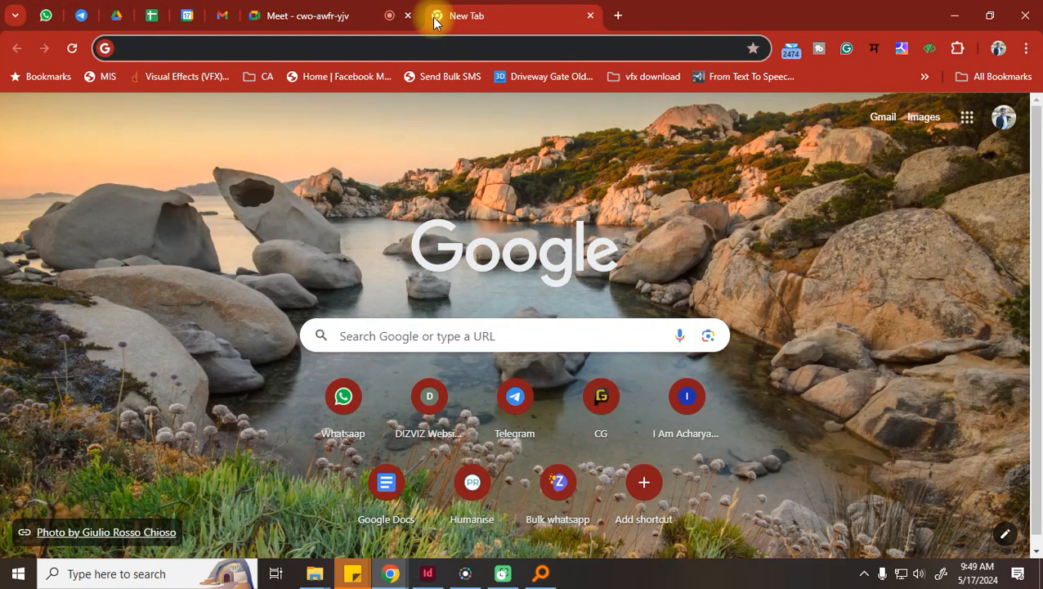
pyautogui.write('doc')
pyautogui.press('Return')
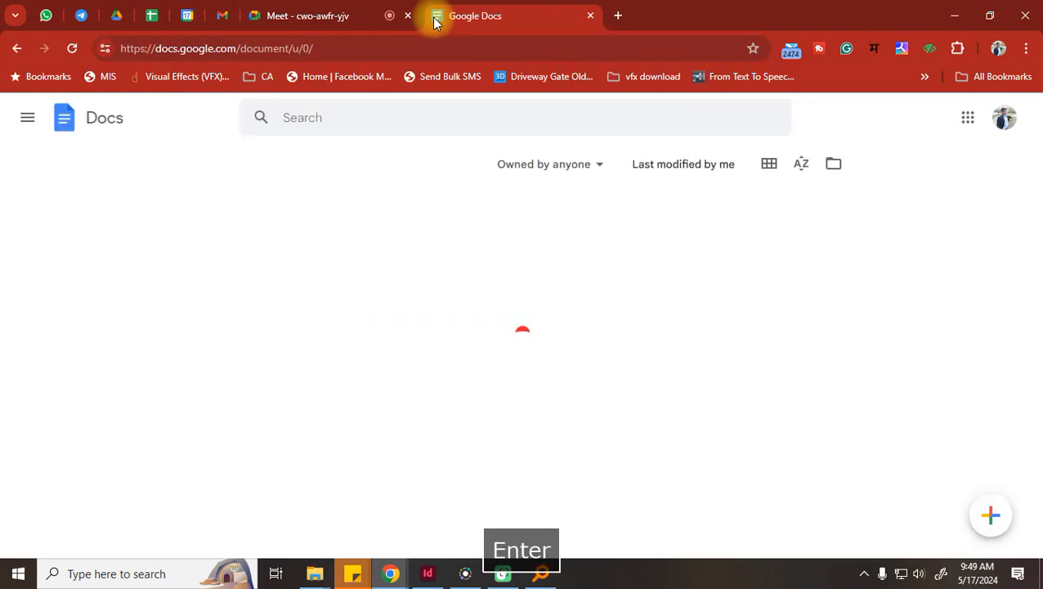
pyautogui.click(991, 517)
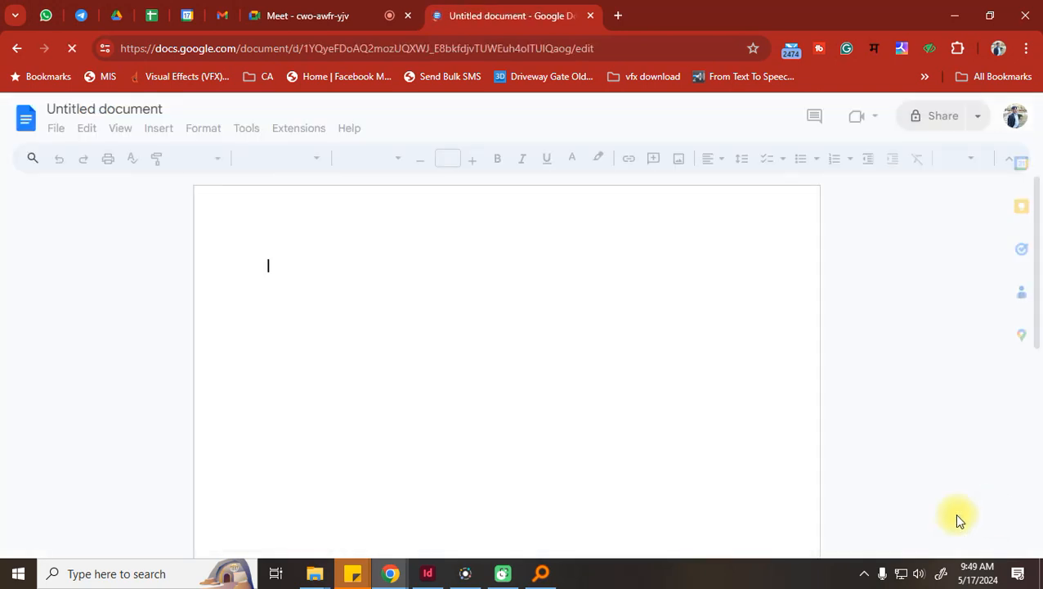
# Type a short self-introduction sentence, erase it entirely, and close the document tab
pyautogui.write('Abhishek ach')
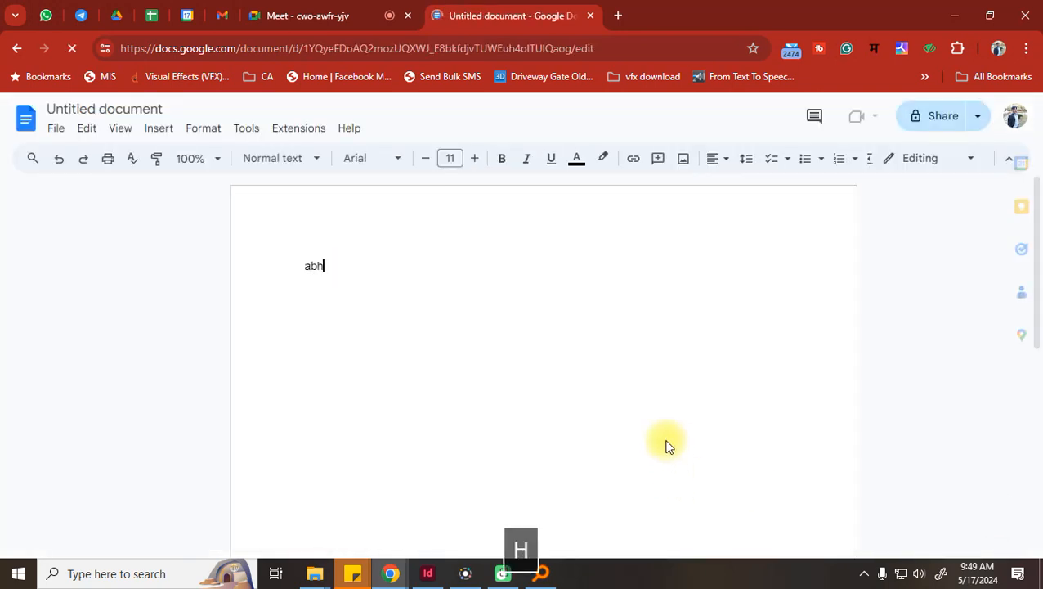
pyautogui.write('arya')
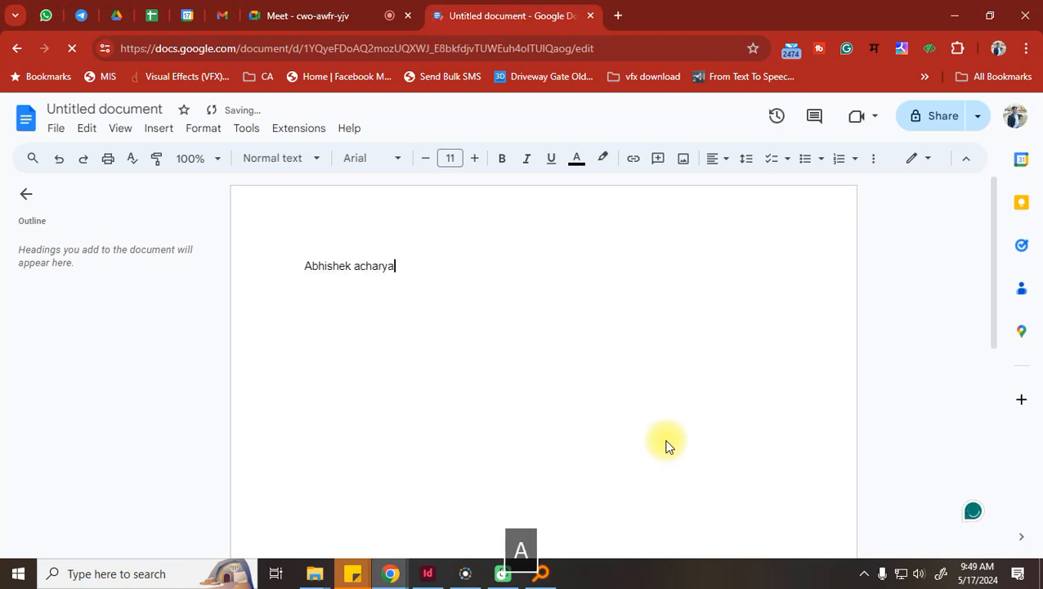
pyautogui.write(' my name')
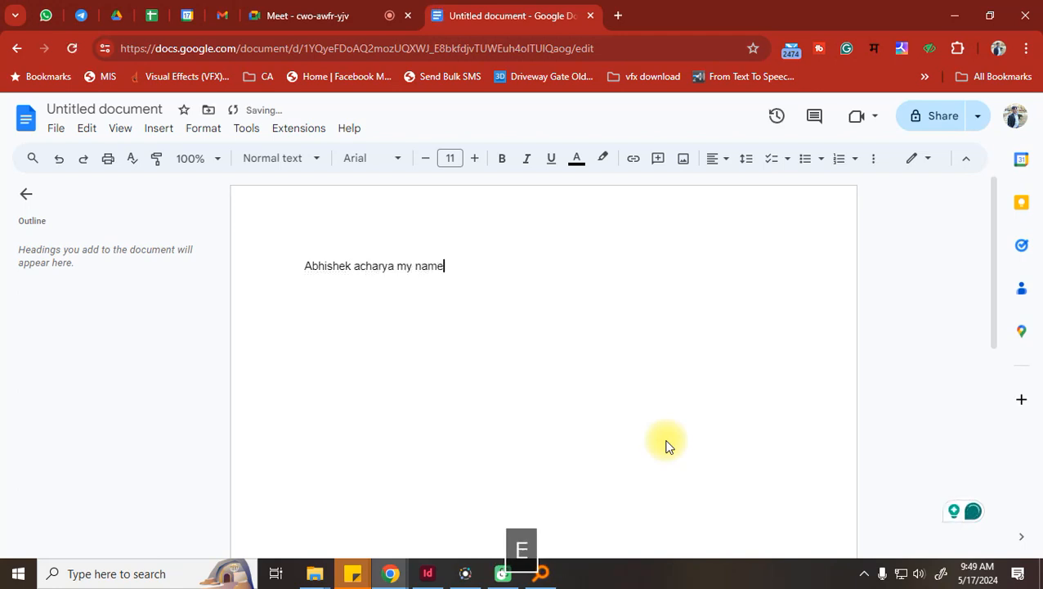
pyautogui.press('BackSpace')
pyautogui.press('BackSpace')
pyautogui.press('BackSpace')
pyautogui.write('a')
pyautogui.press('BackSpace')
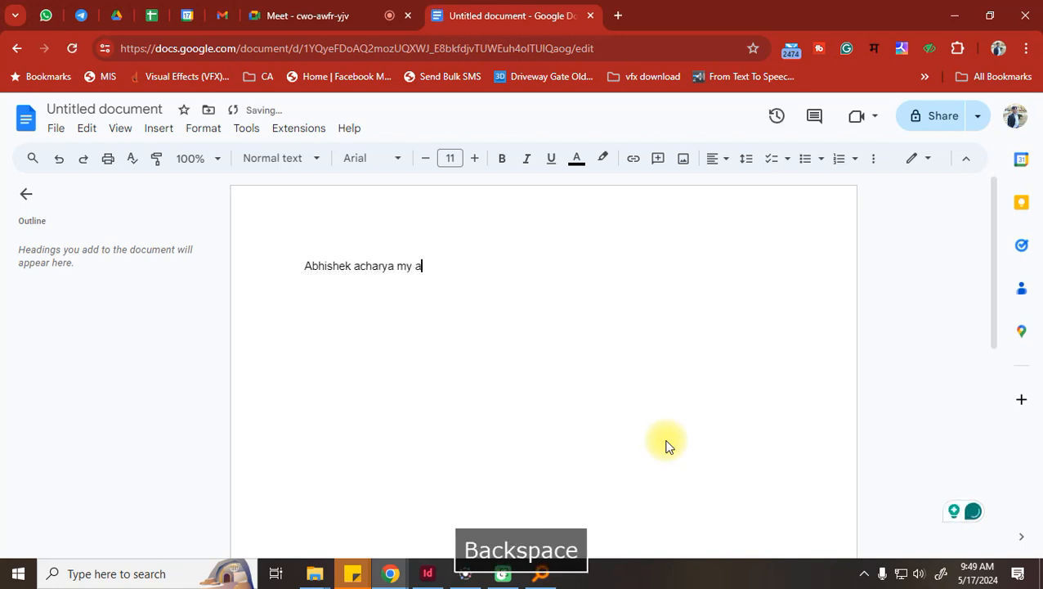
pyautogui.write('school n')
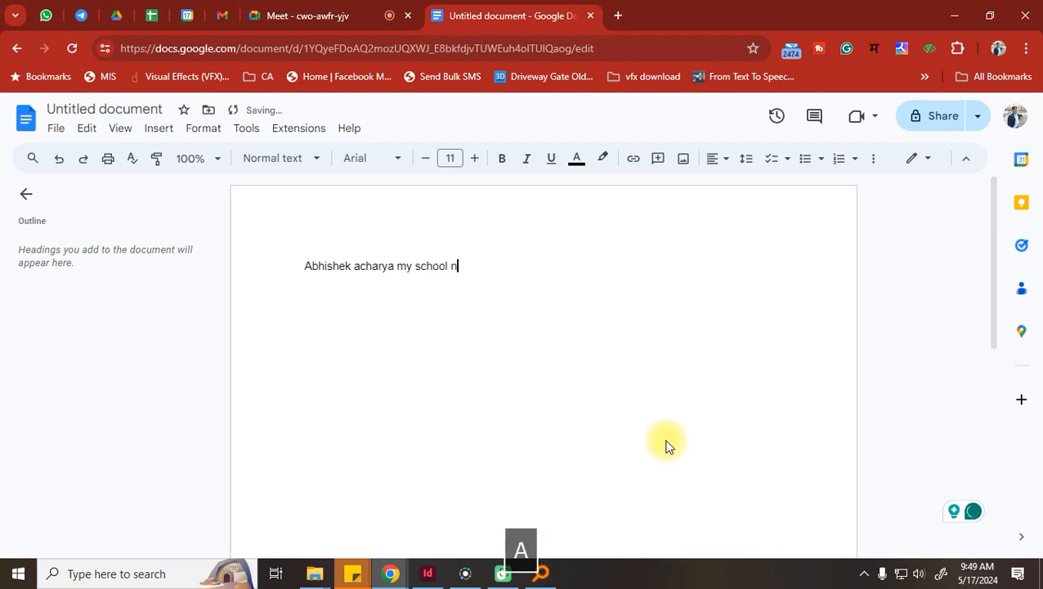
pyautogui.write('ame oiis p')
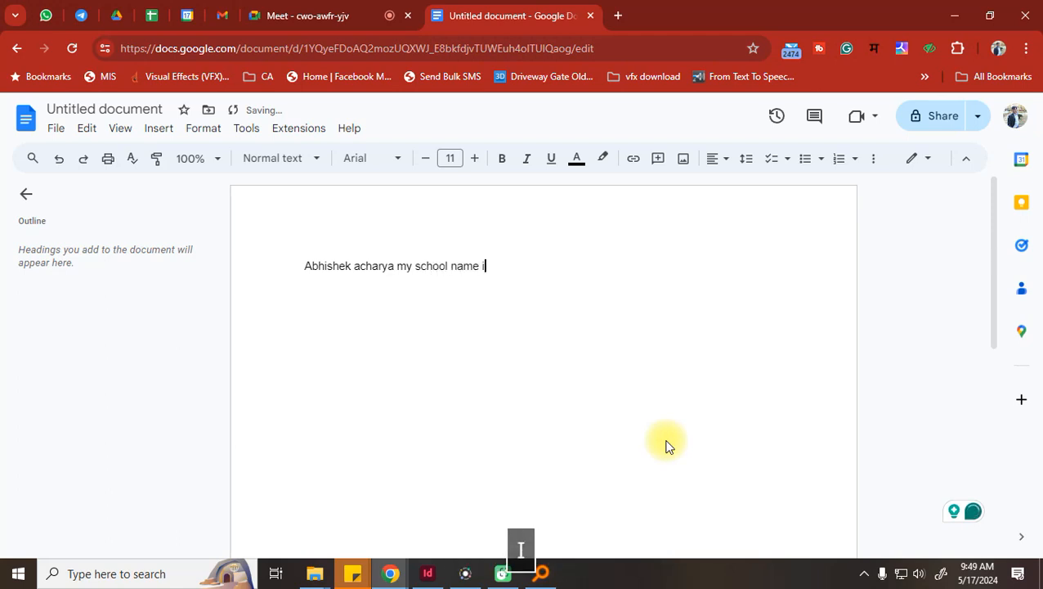
pyautogui.press('BackSpace')
pyautogui.press('BackSpace')
pyautogui.write('atel')
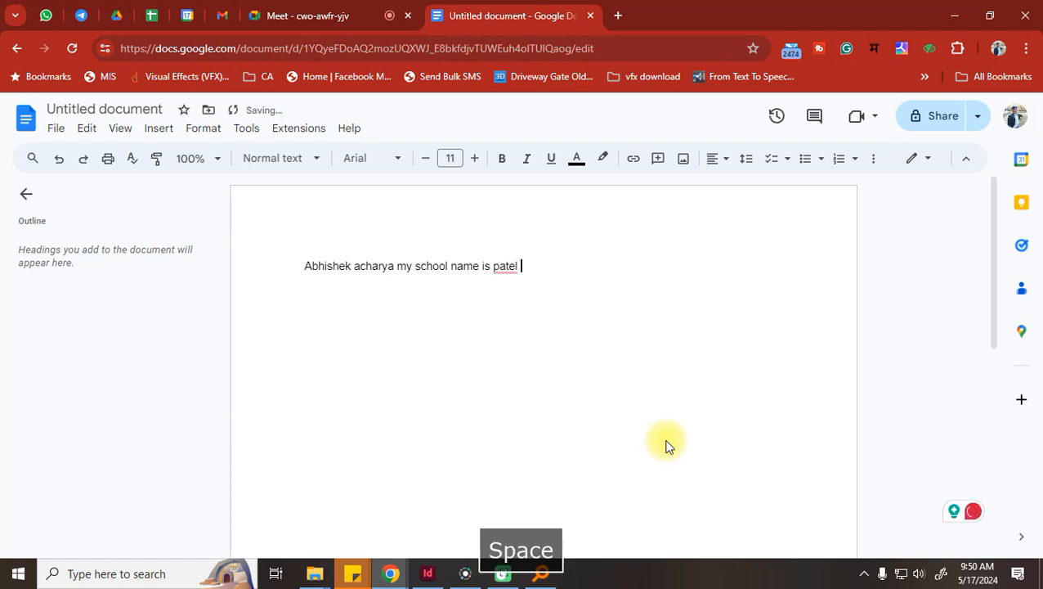
pyautogui.press('BackSpace')
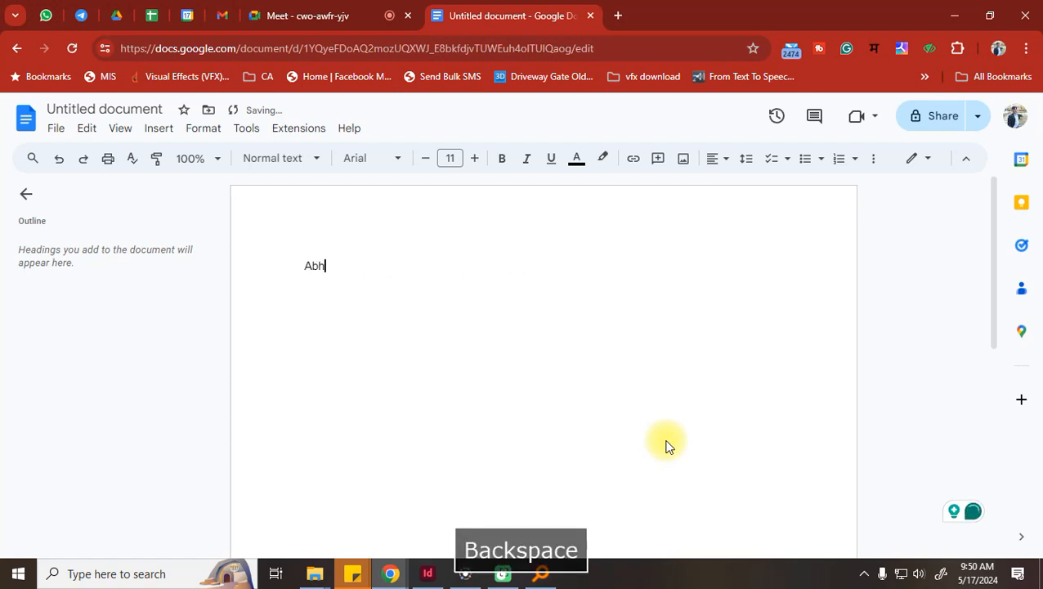
pyautogui.press('BackSpace')
pyautogui.press('BackSpace')
pyautogui.press('BackSpace')
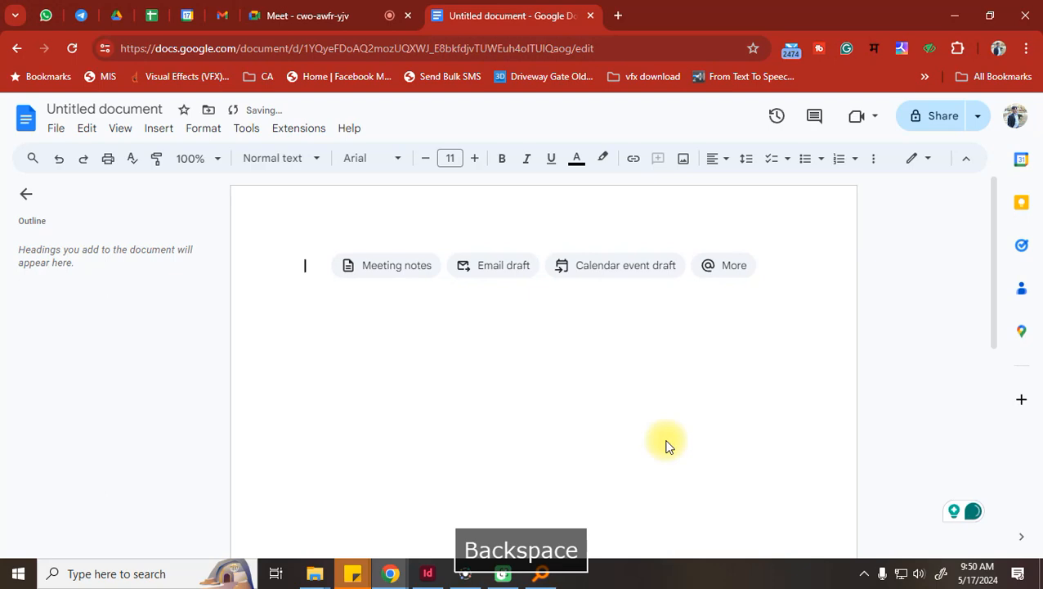
pyautogui.click(590, 16)
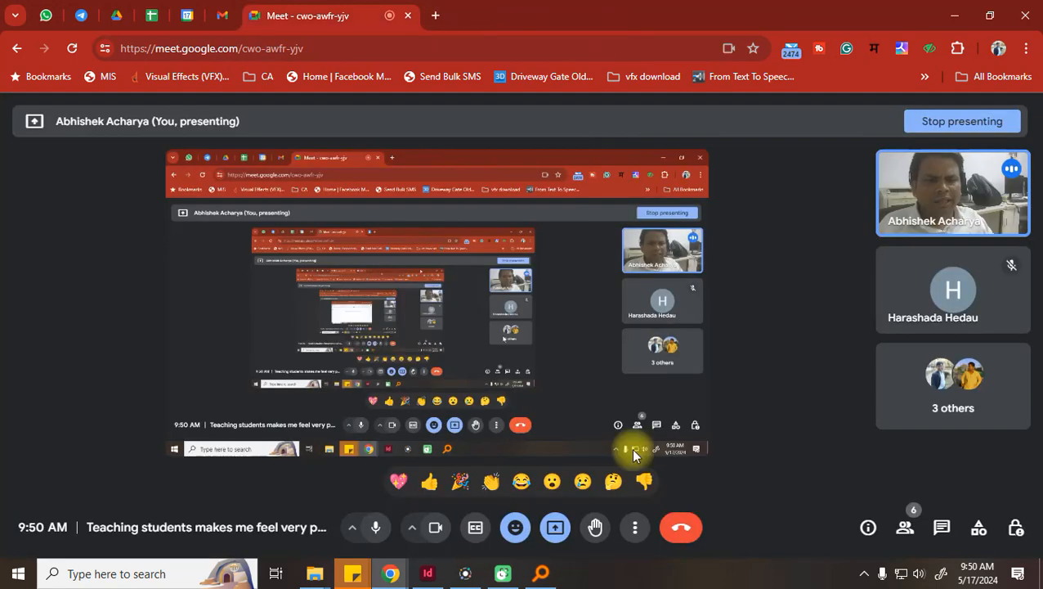
# Open a window in another Chrome profile and remove the Google Input Tools extension
pyautogui.click(997, 48)
pyautogui.scroll(-5, 818, 368)
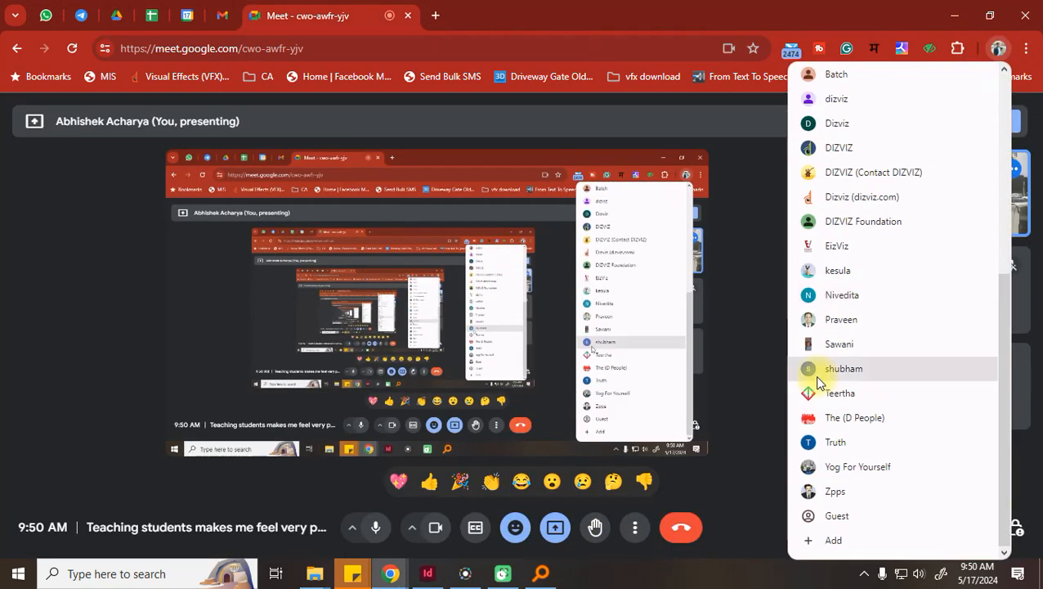
pyautogui.scroll(1, 897, 529)
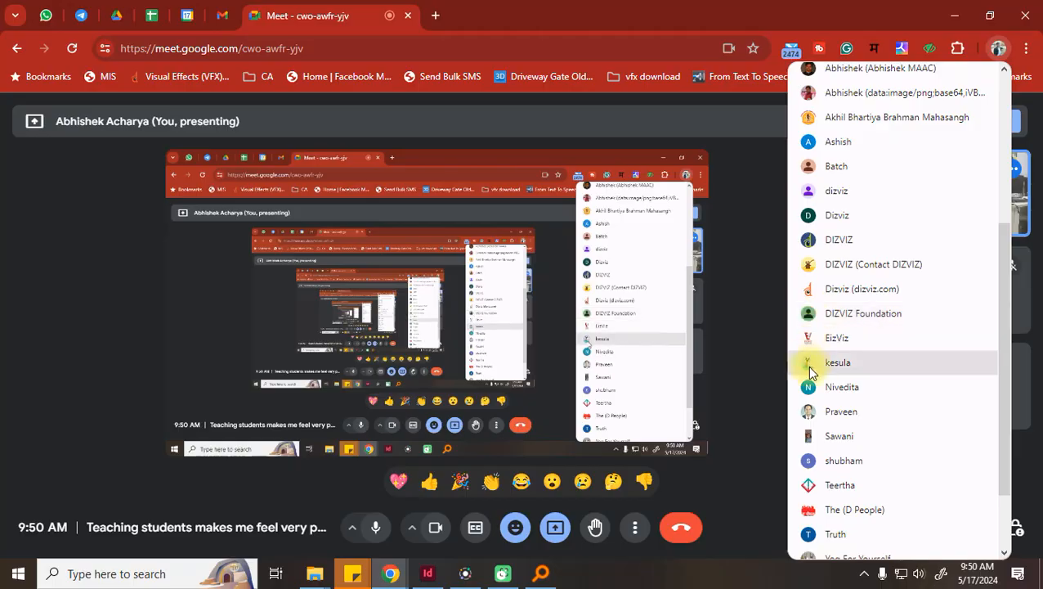
pyautogui.click(818, 338)
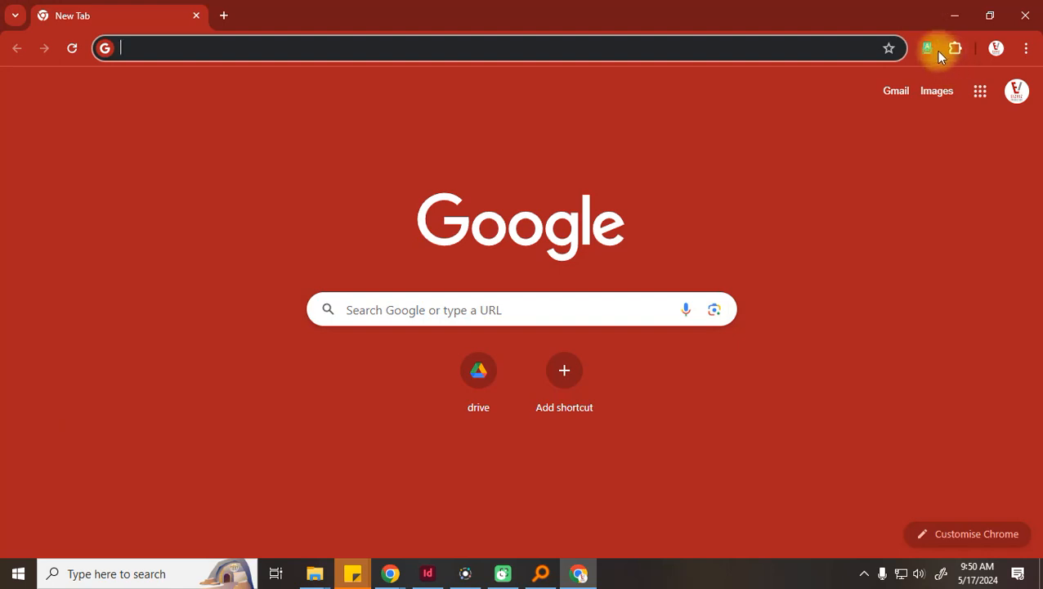
pyautogui.rightClick(928, 51)
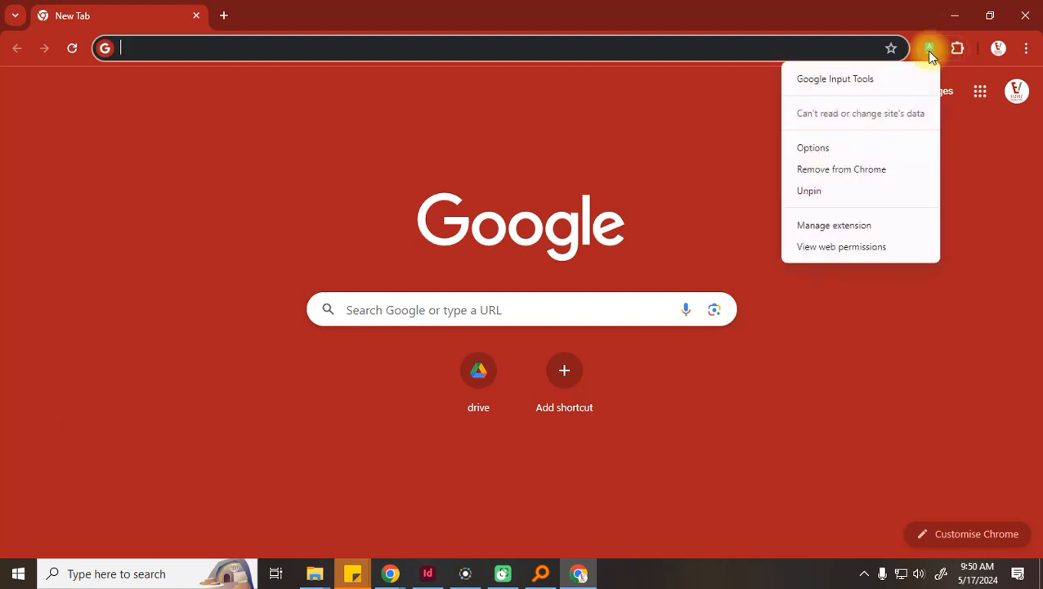
pyautogui.click(853, 171)
pyautogui.click(839, 174)
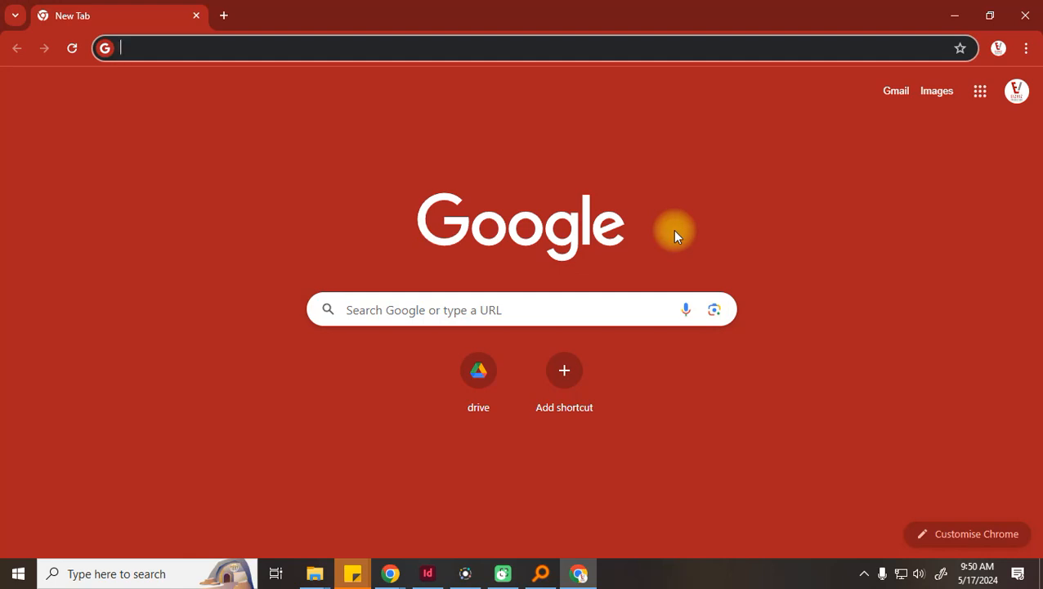
# Search 'google input tools' and open the site's Try it out page without the on-screen keyboard
pyautogui.write('goo')
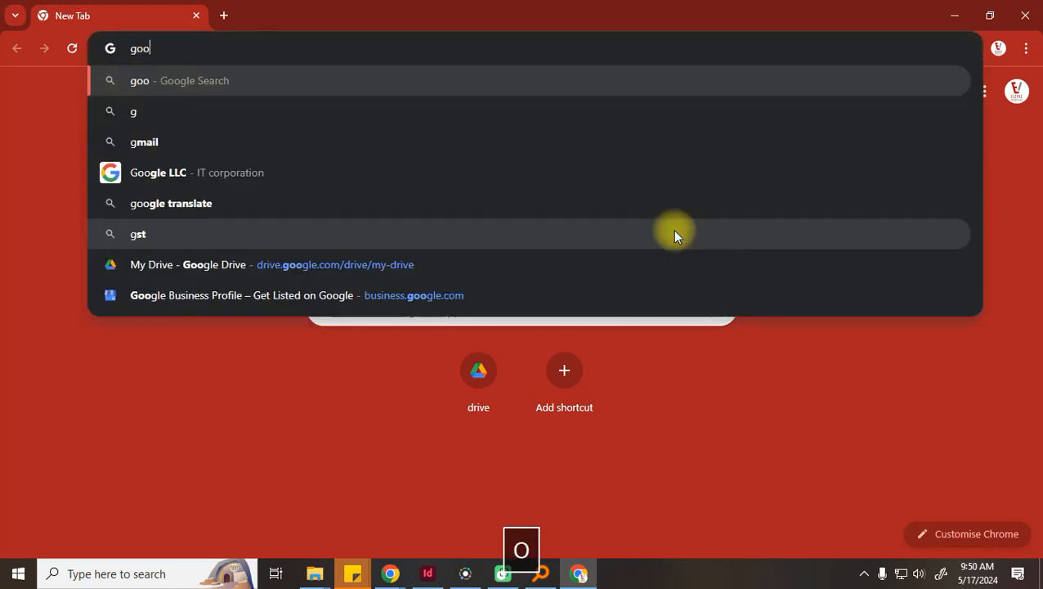
pyautogui.write('gle input')
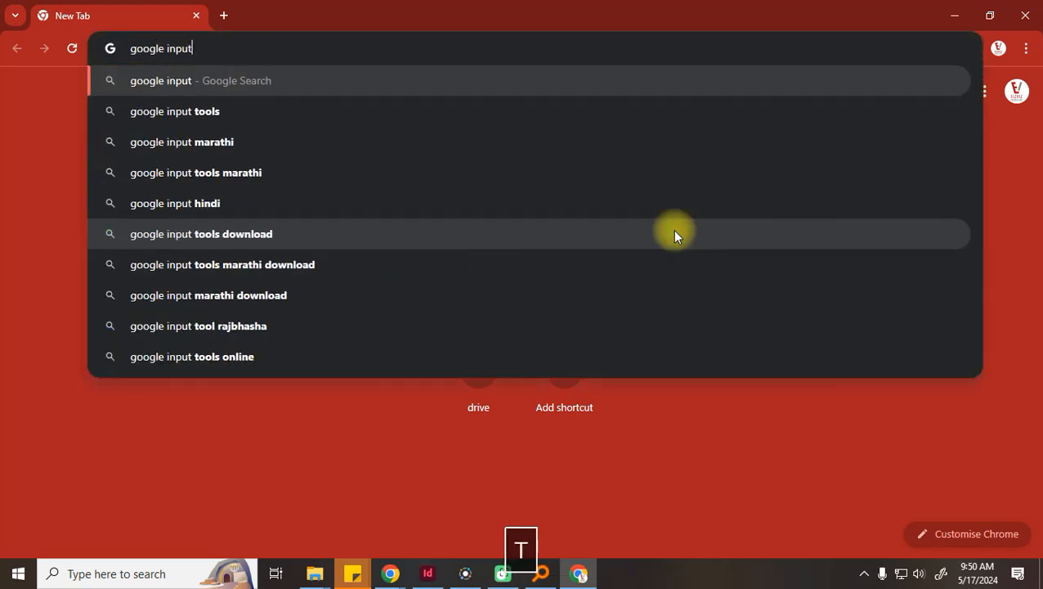
pyautogui.write(' toolss')
pyautogui.press('BackSpace')
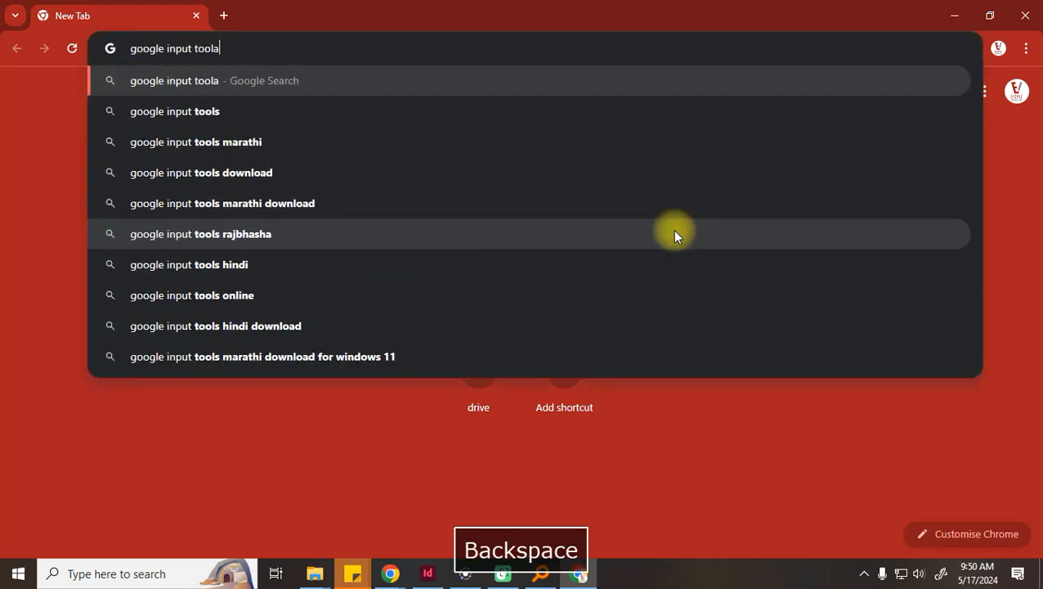
pyautogui.write('s')
pyautogui.press('Return')
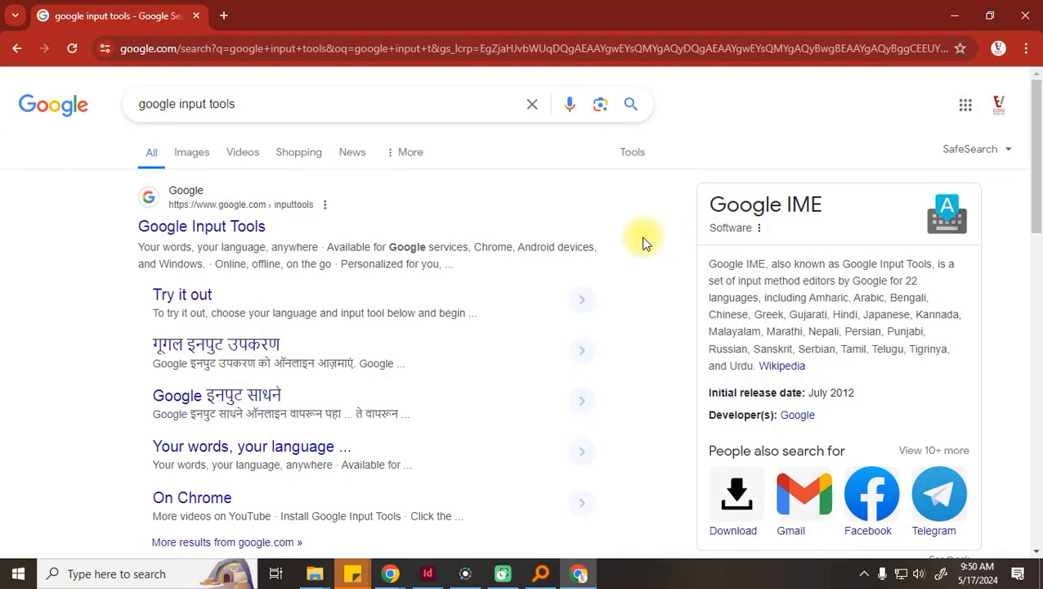
pyautogui.click(188, 226)
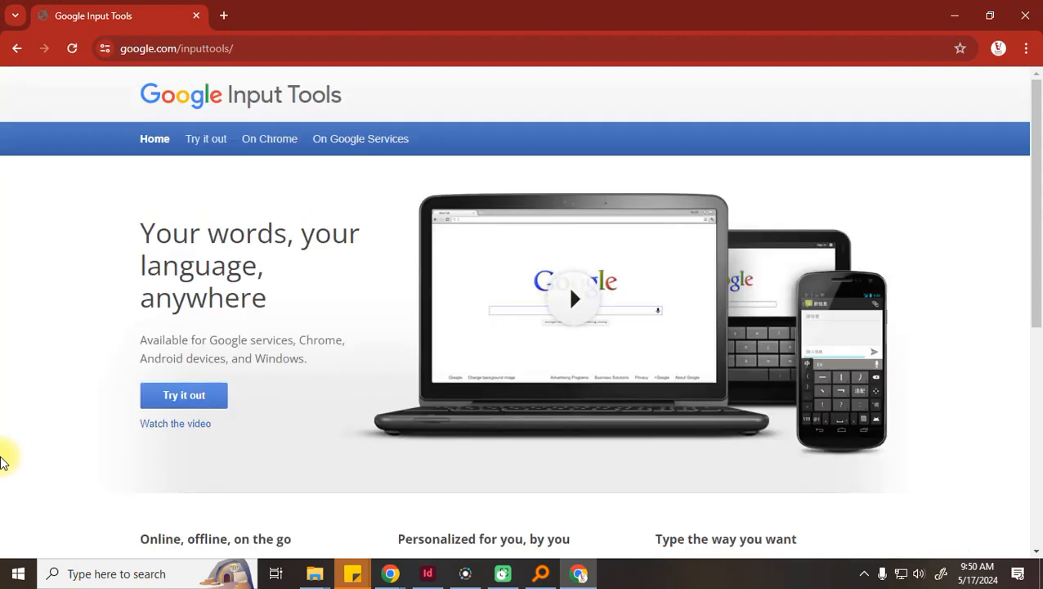
pyautogui.scroll(-5, 757, 361)
pyautogui.scroll(1, 757, 364)
pyautogui.scroll(-1, 757, 360)
pyautogui.scroll(5, 758, 360)
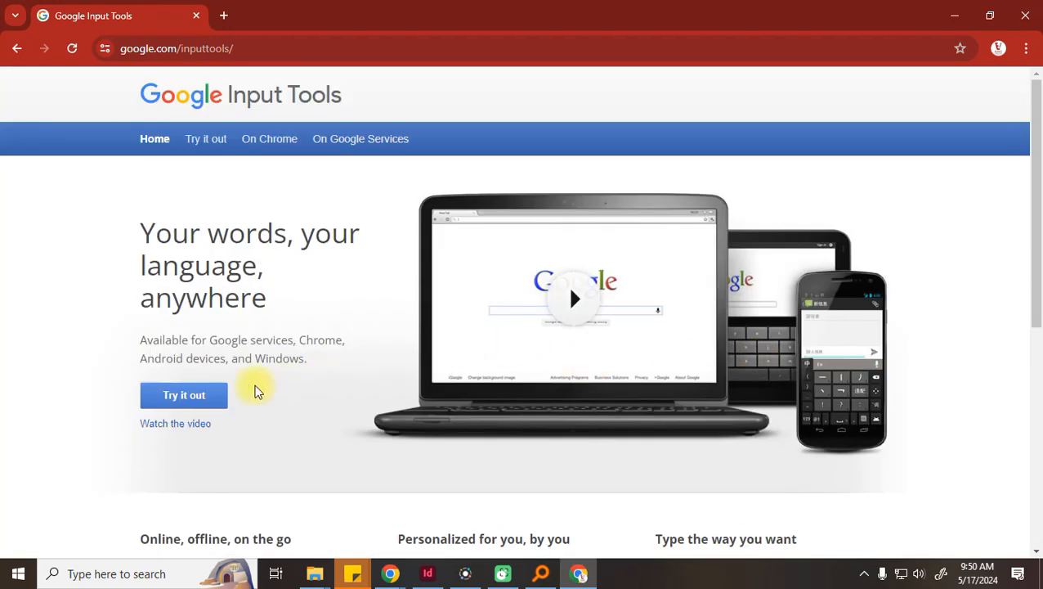
pyautogui.click(160, 399)
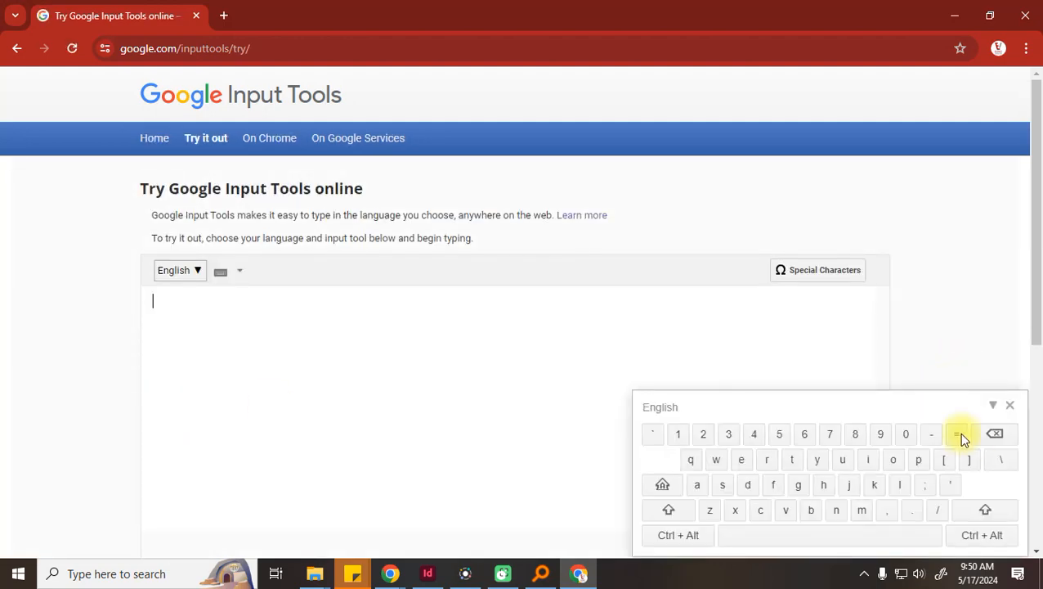
pyautogui.click(1011, 406)
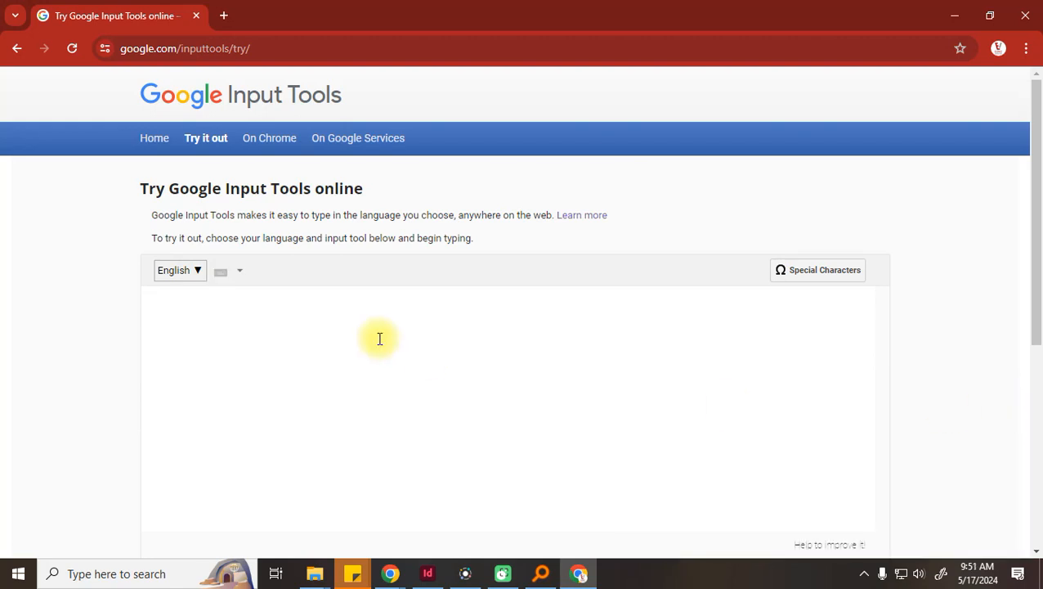
# Clear the English test word and switch the input language to Hindi
pyautogui.write('abhishek')
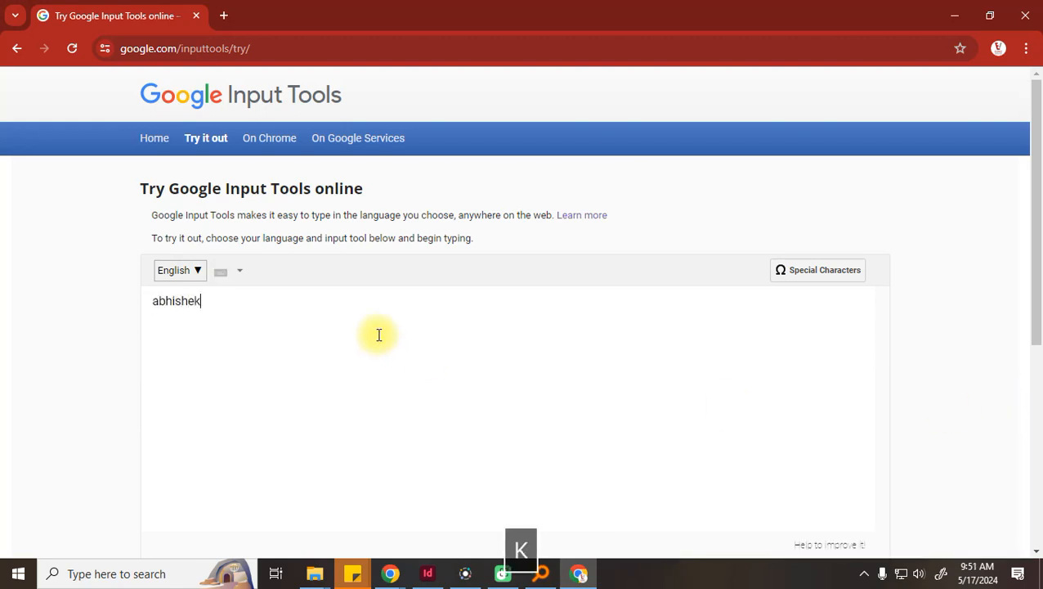
pyautogui.press('BackSpace')
pyautogui.press('BackSpace')
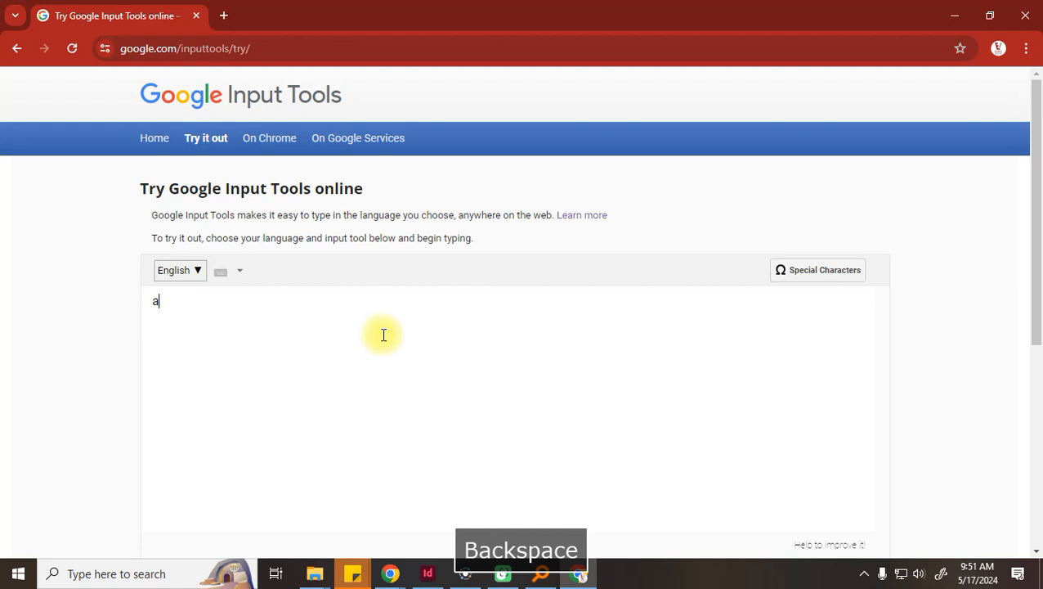
pyautogui.press('BackSpace')
pyautogui.click(179, 269)
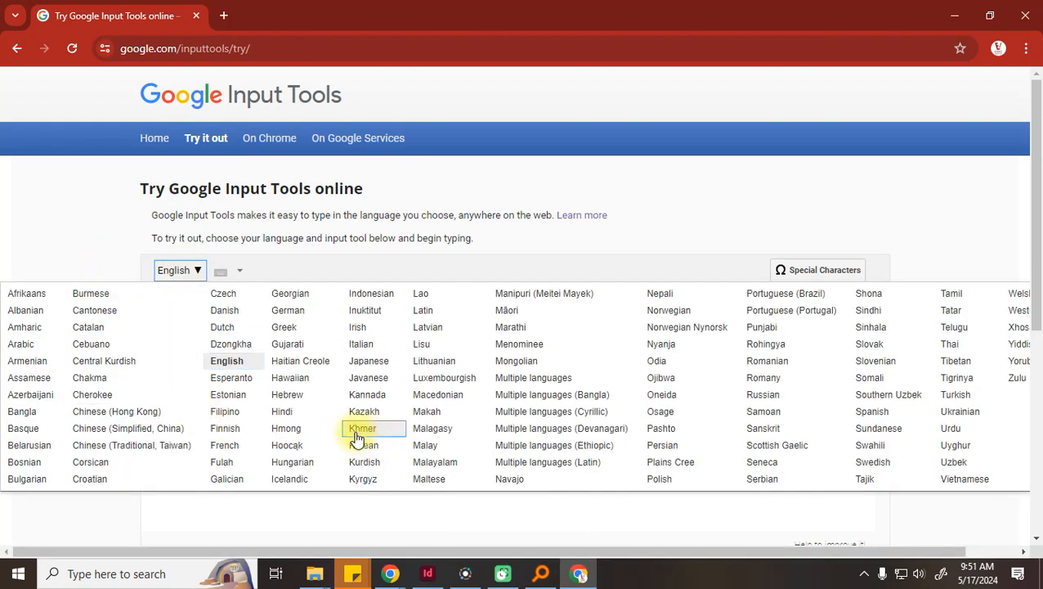
pyautogui.click(297, 415)
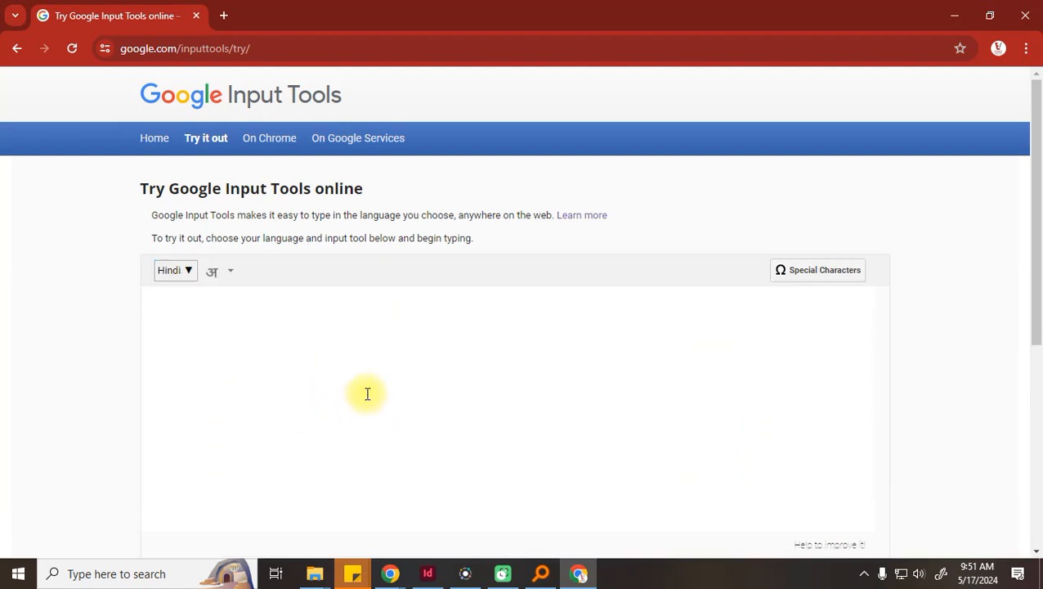
# Transliterate the sentence opening: मैं, the person's name, and डिझविझ
pyautogui.write('mai')
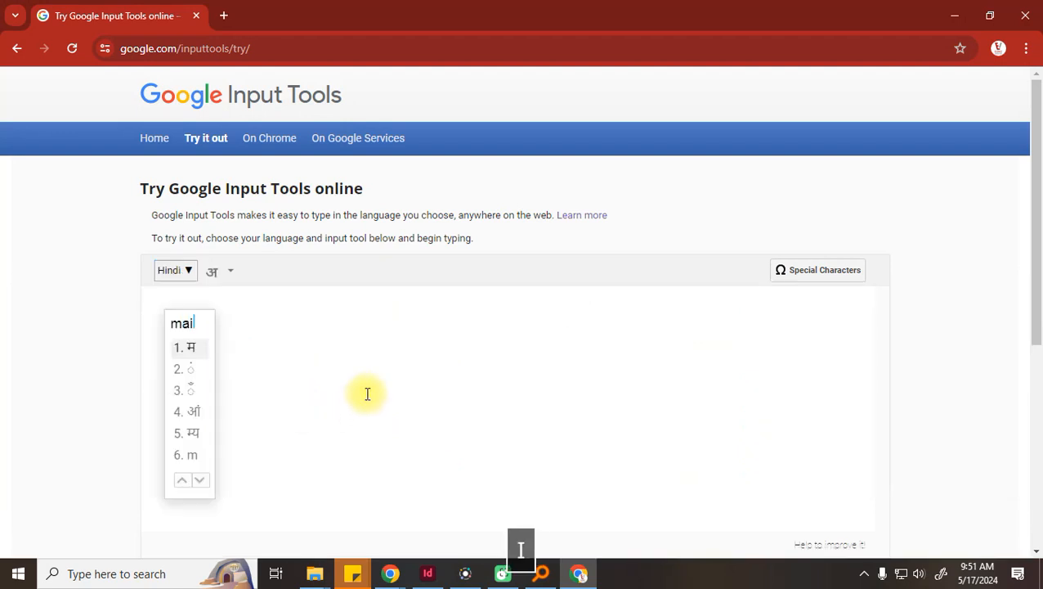
pyautogui.press('Down')
pyautogui.press('Down')
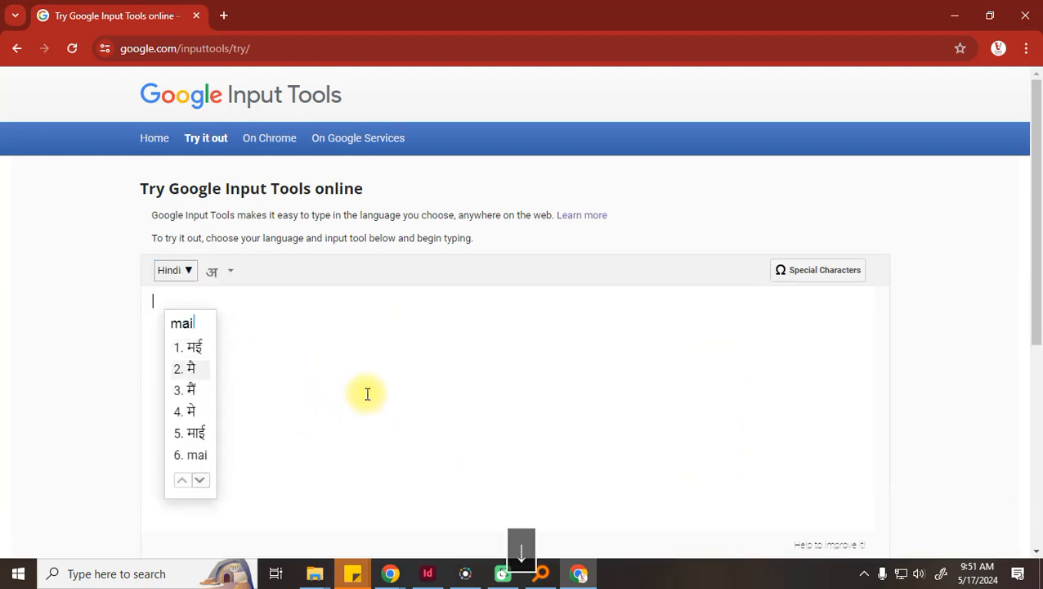
pyautogui.press('space')
pyautogui.write('abhishek')
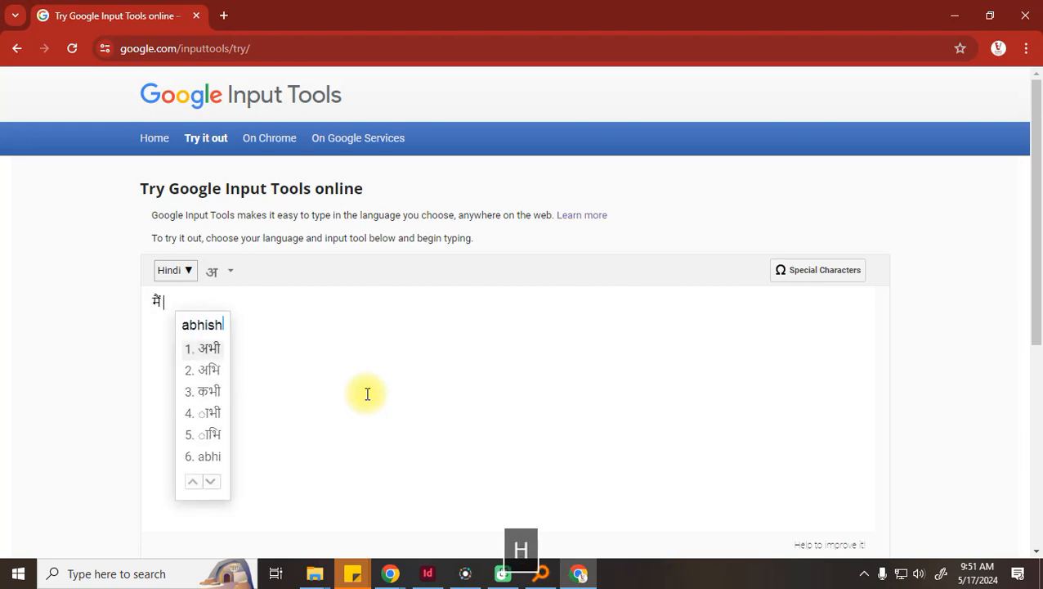
pyautogui.press('space')
pyautogui.write('acharya')
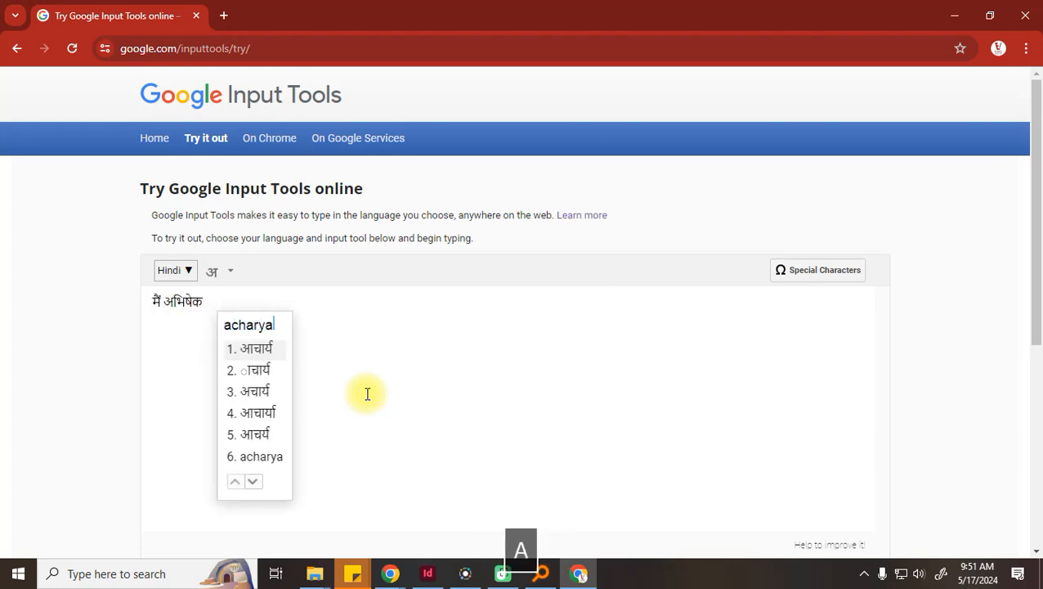
pyautogui.press('space')
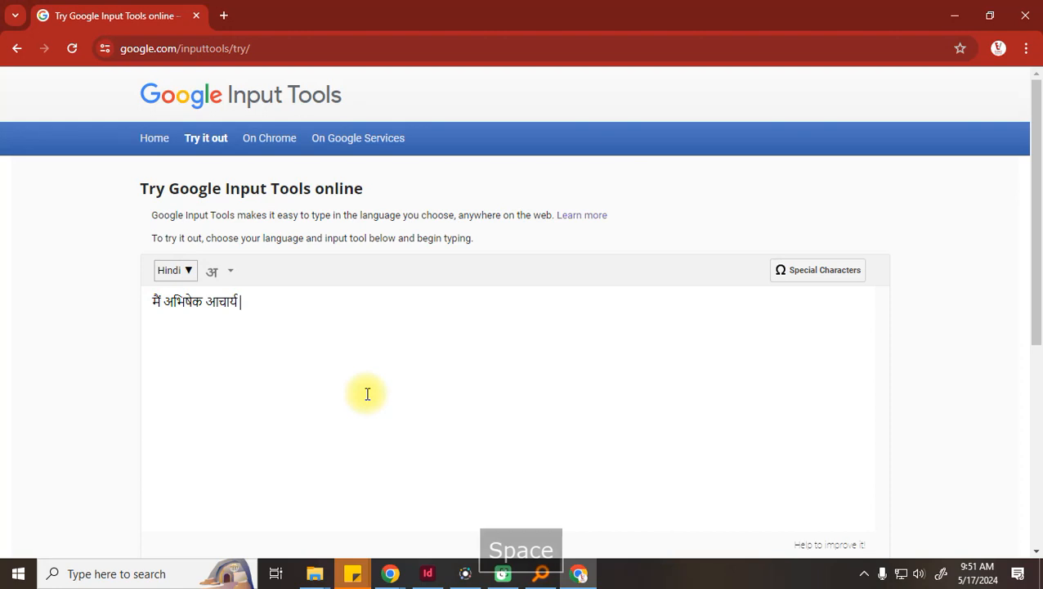
pyautogui.write('dijh')
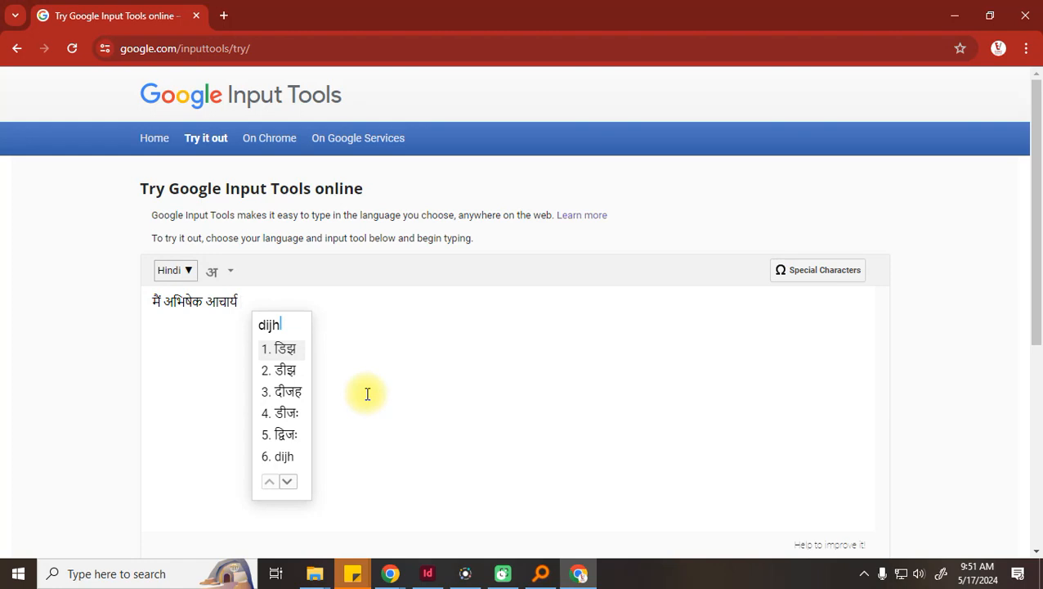
pyautogui.write('vijh')
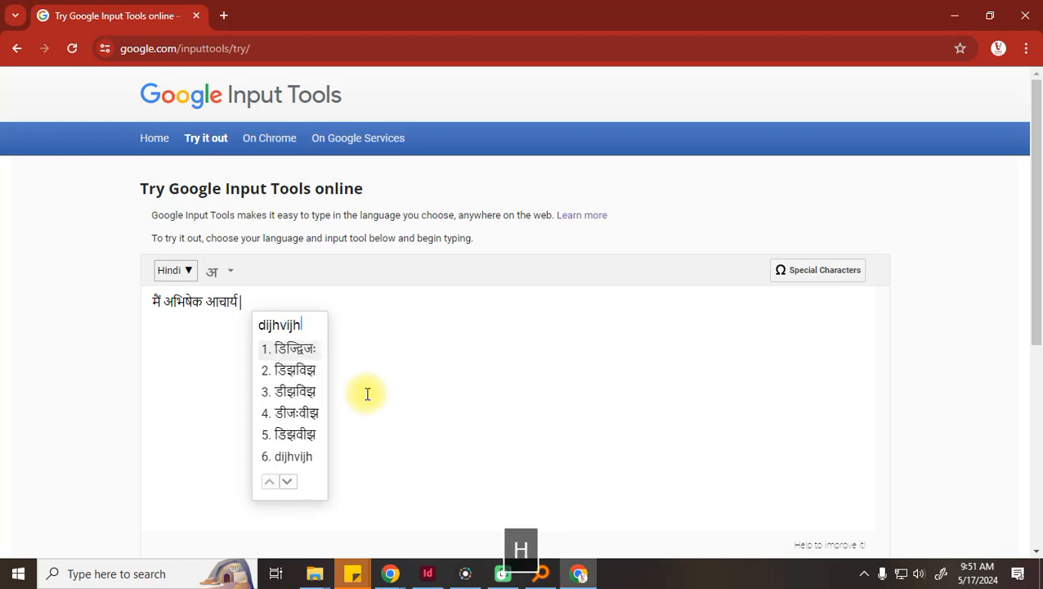
pyautogui.press('Down')
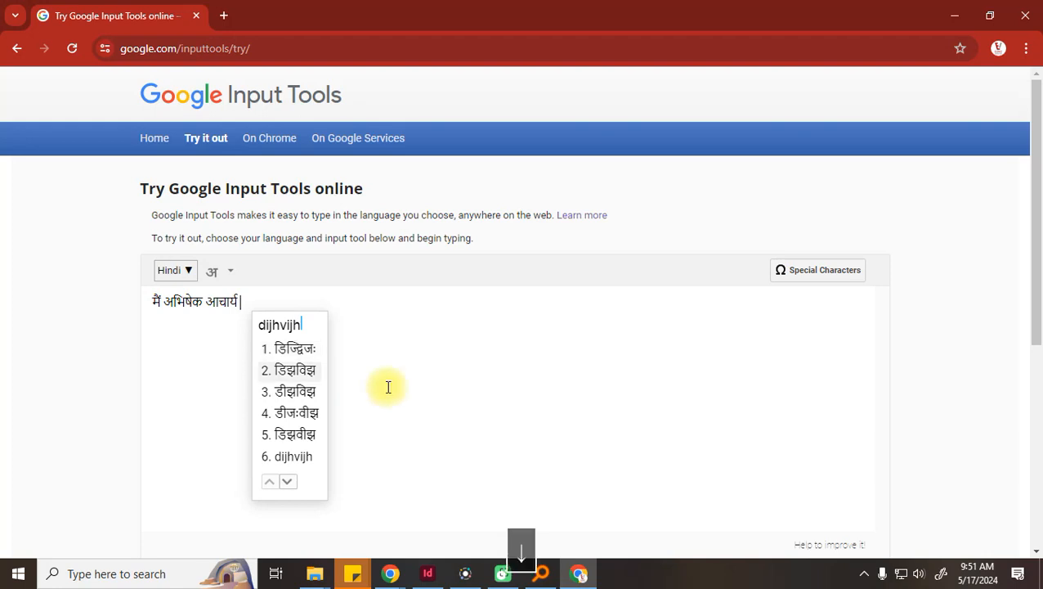
pyautogui.press('space')
# Add प्रोडक्शन का संचालक हूँ and end the sentence with a full stop
pyautogui.write('p')
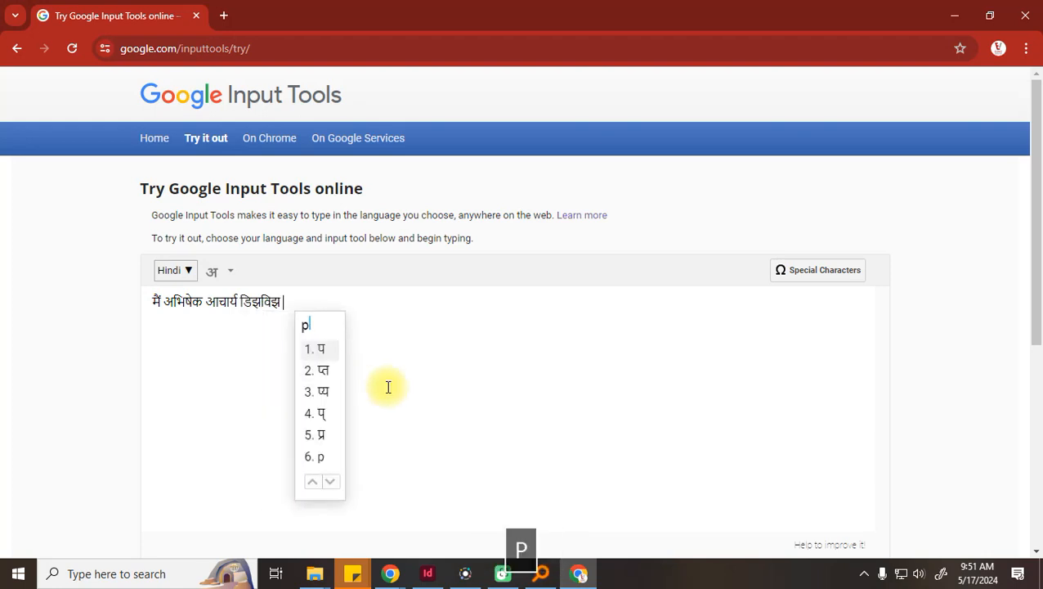
pyautogui.write('rodkshan')
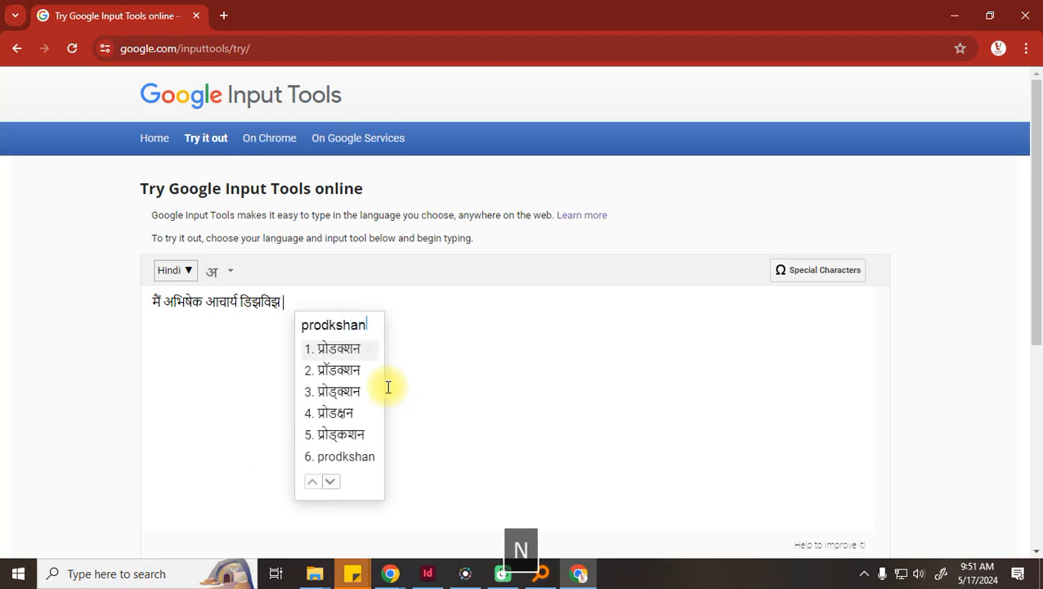
pyautogui.press('space')
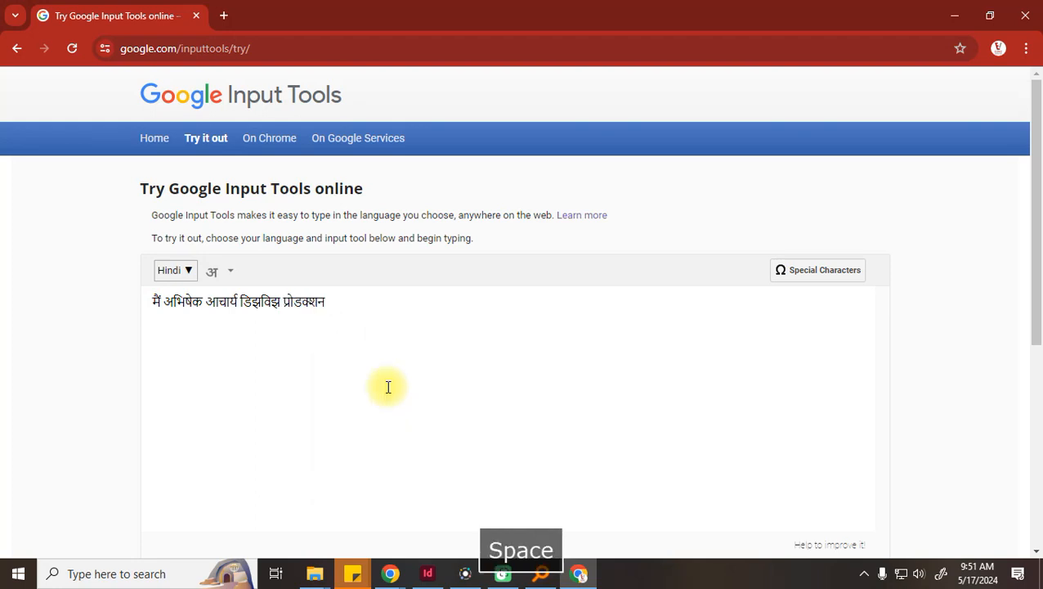
pyautogui.write('ka')
pyautogui.press('space')
pyautogui.write('sanchalak')
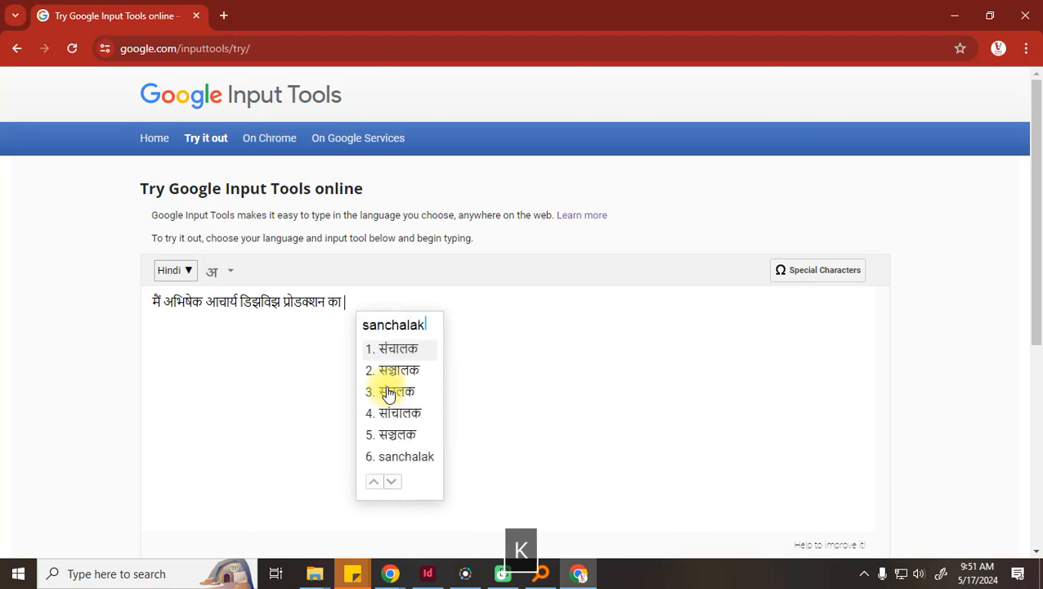
pyautogui.press('space')
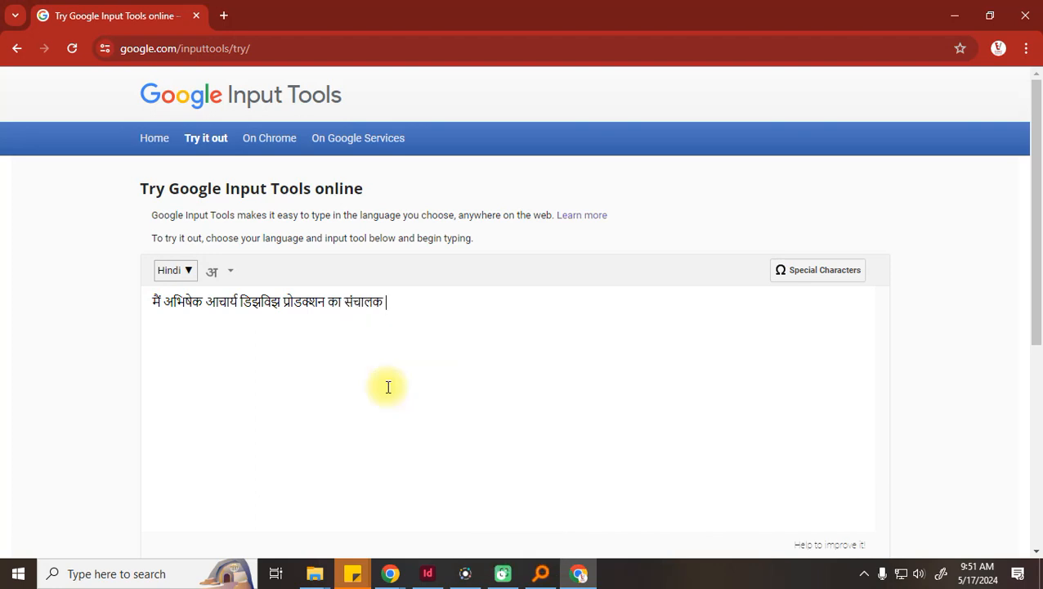
pyautogui.write('hoo')
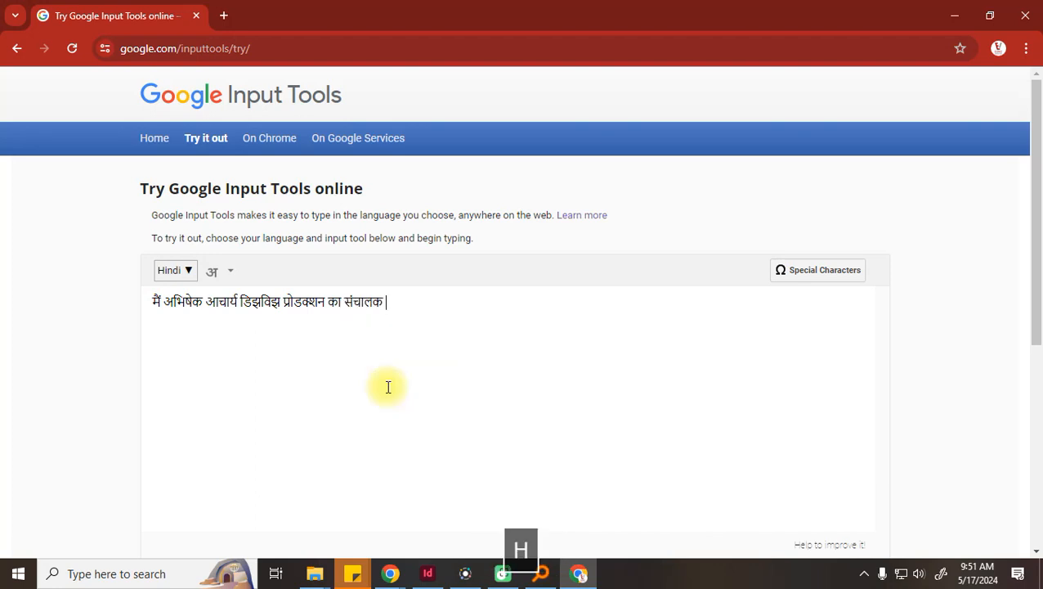
pyautogui.press('space')
pyautogui.press('BackSpace')
pyautogui.write('.')
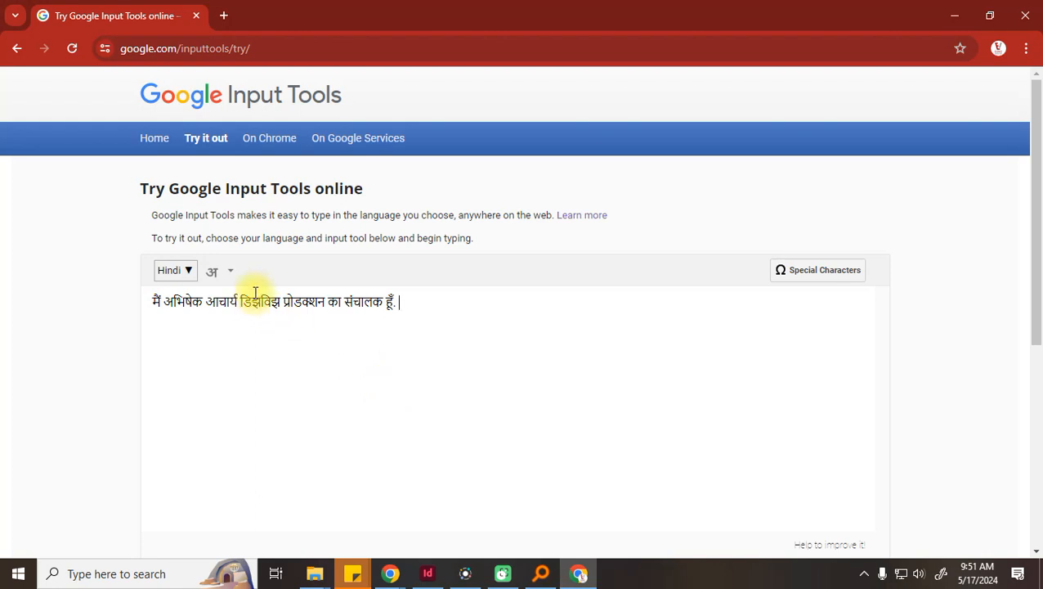
# Install the Google Input Tools extension from its Chrome Web Store page, confirming Add extension
pyautogui.scroll(-3, 254, 298)
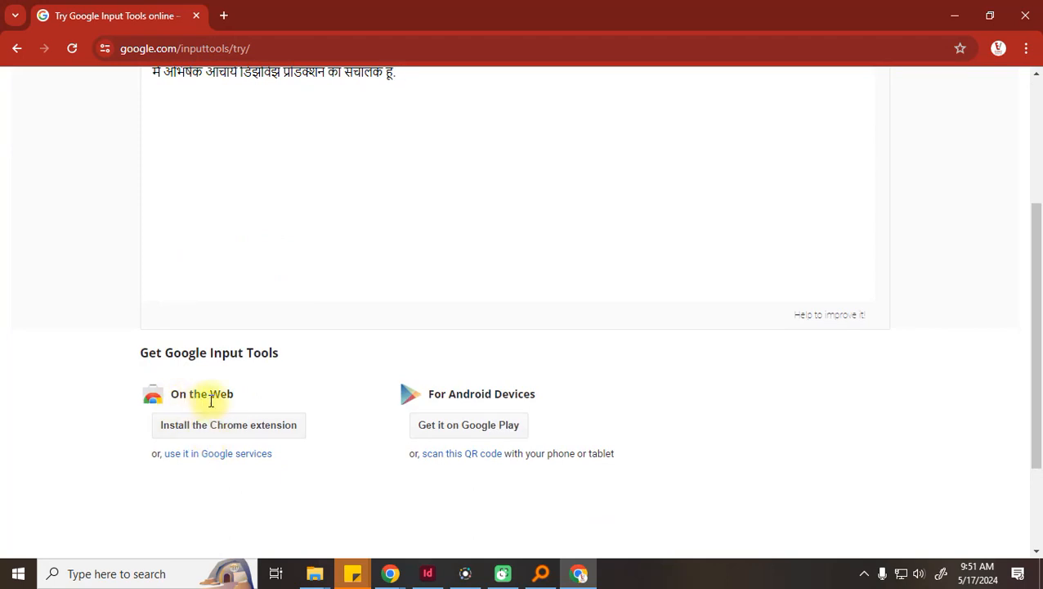
pyautogui.click(256, 429)
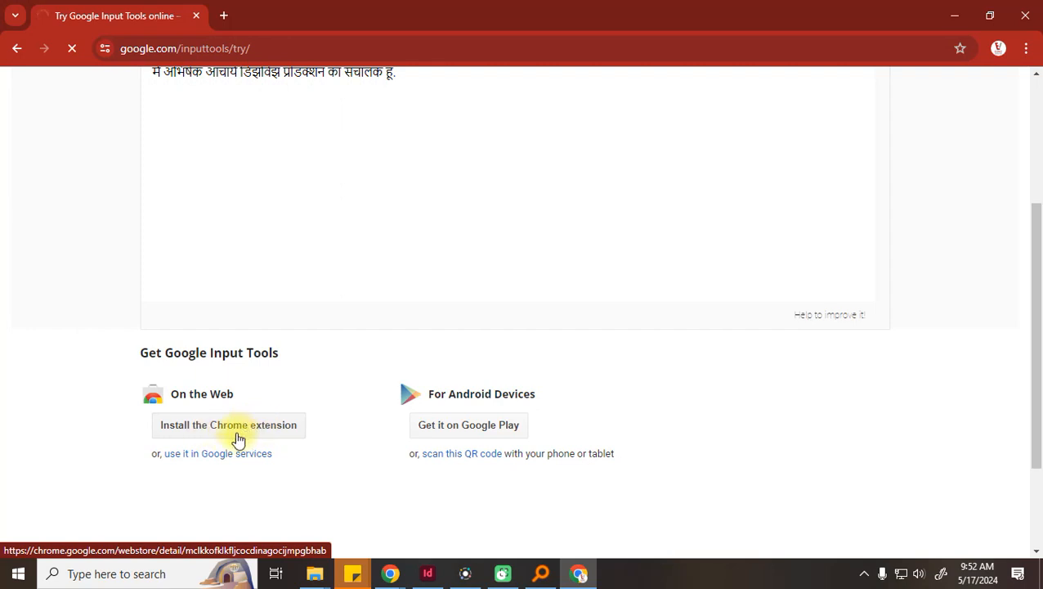
pyautogui.scroll(1, 211, 435)
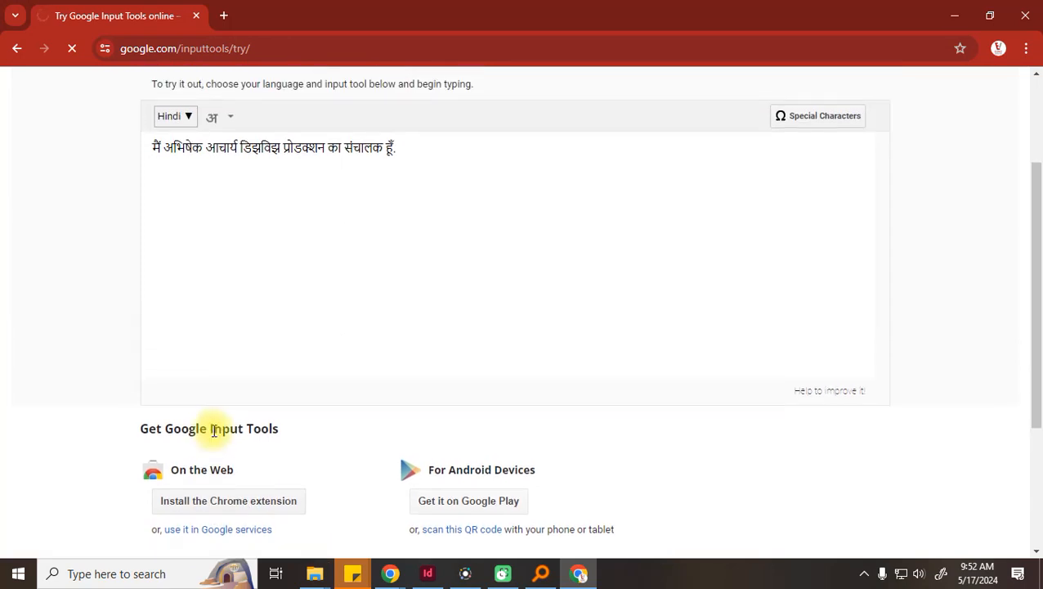
pyautogui.scroll(-1, 212, 429)
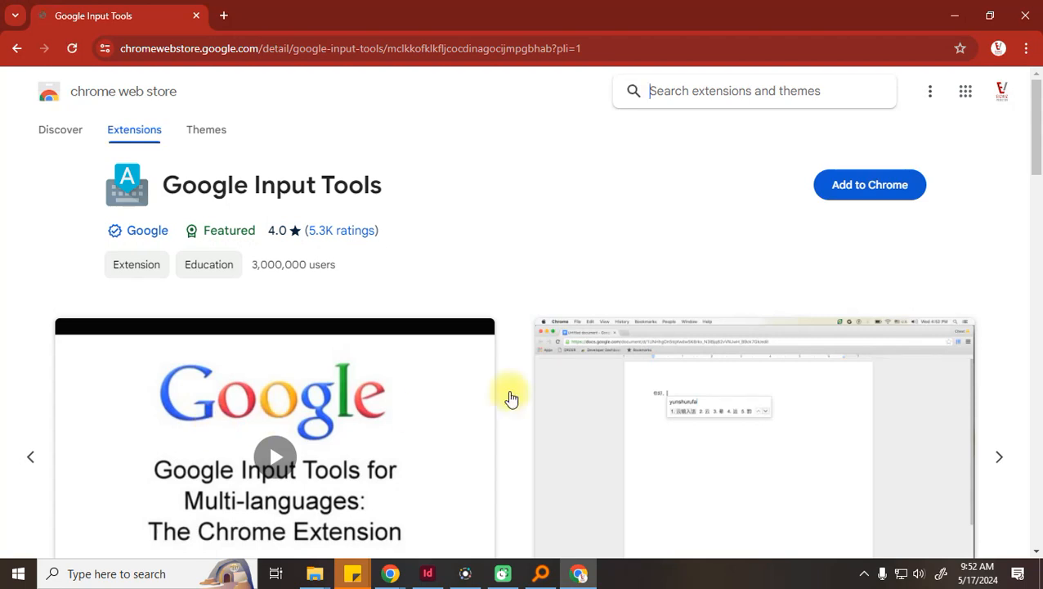
pyautogui.click(890, 188)
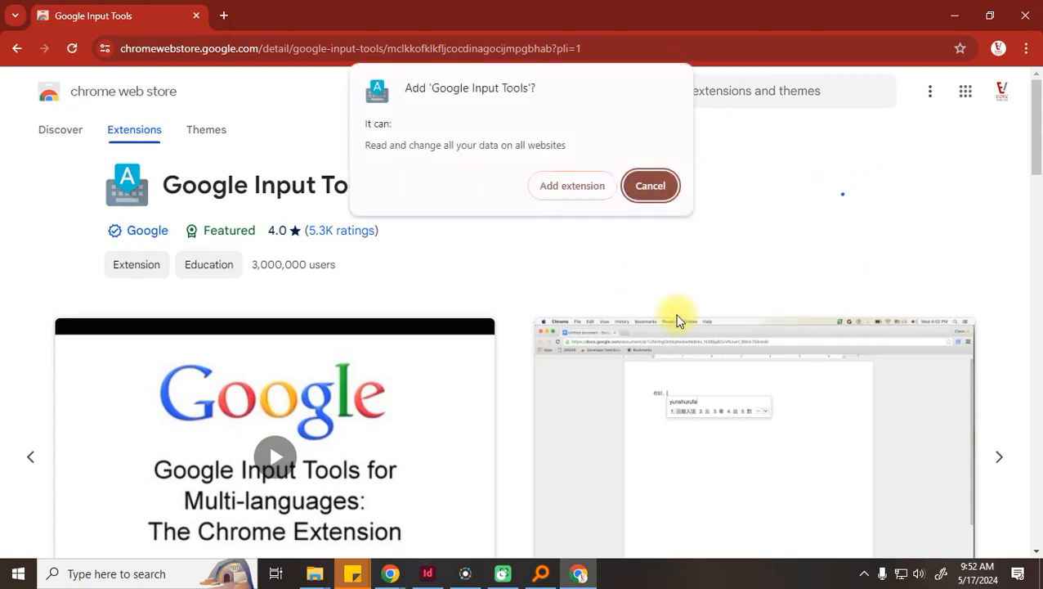
pyautogui.click(571, 187)
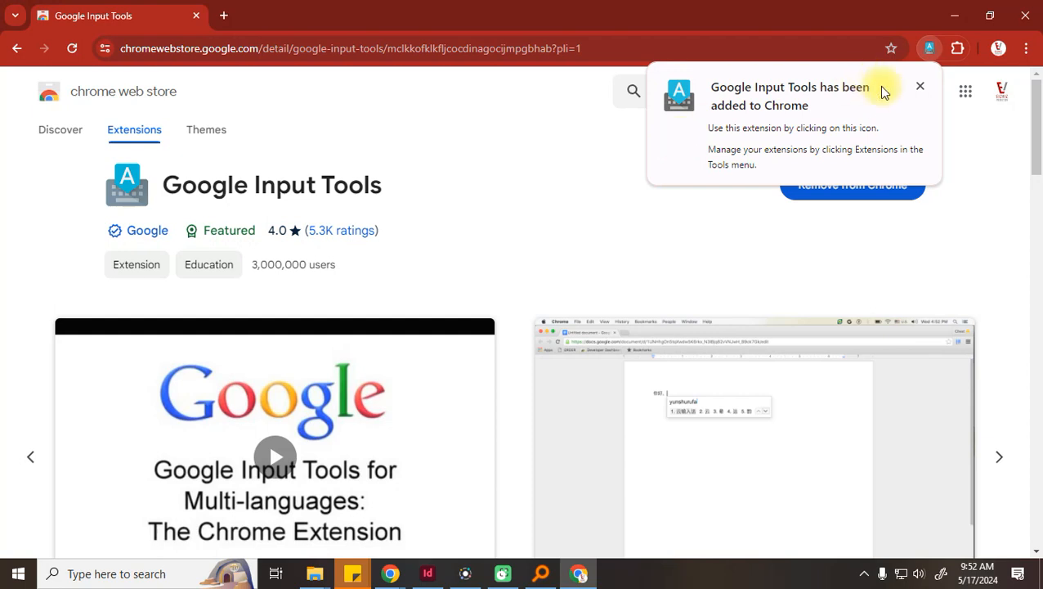
# Pin Google Input Tools to the toolbar from the Extensions menu and open its icon menu
pyautogui.click(921, 87)
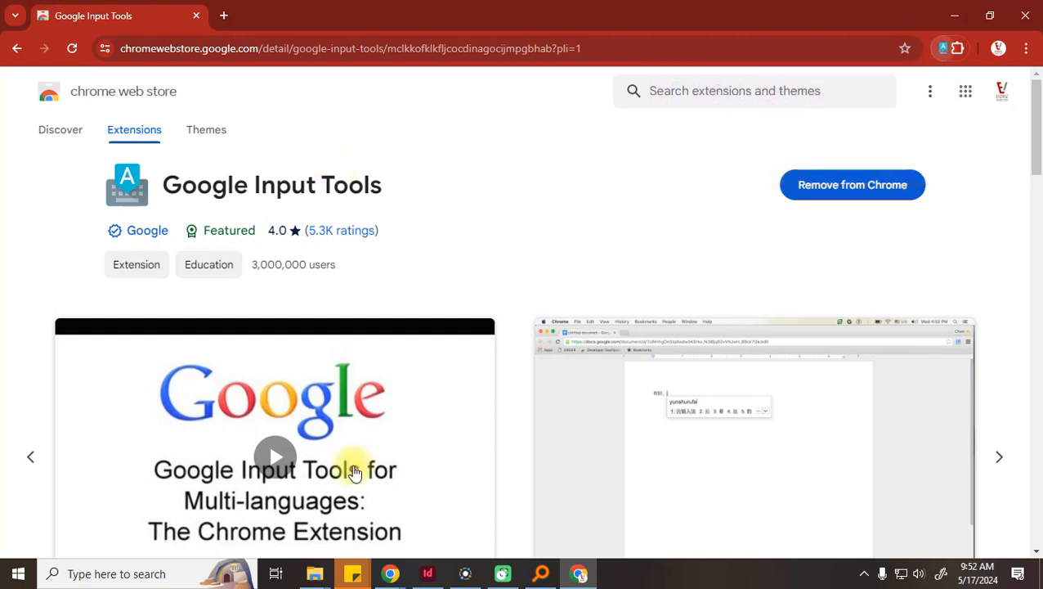
pyautogui.moveTo(217, 231)
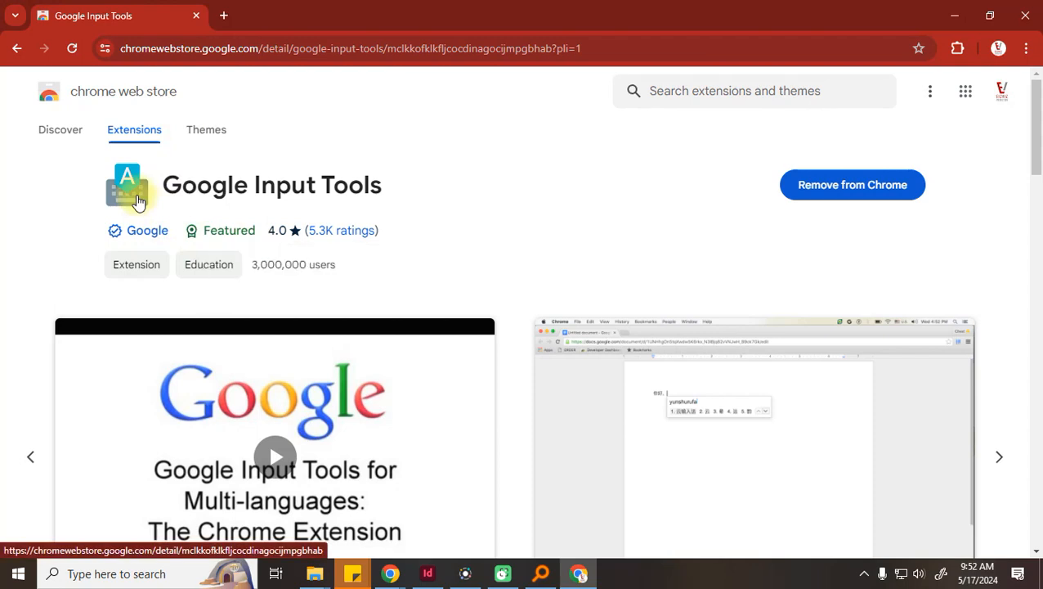
pyautogui.click(958, 54)
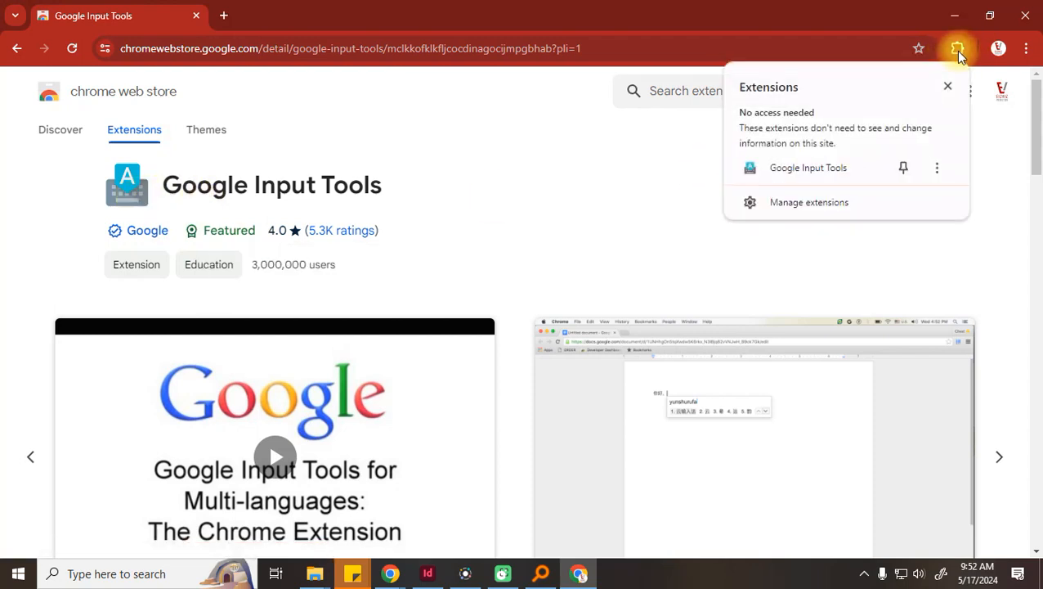
pyautogui.click(903, 167)
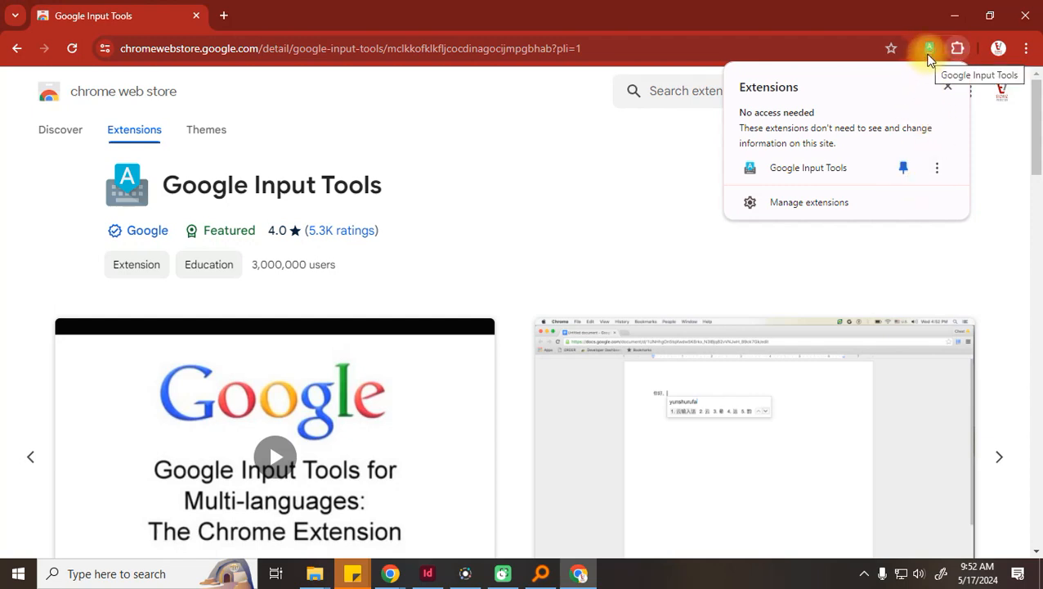
pyautogui.click(929, 57)
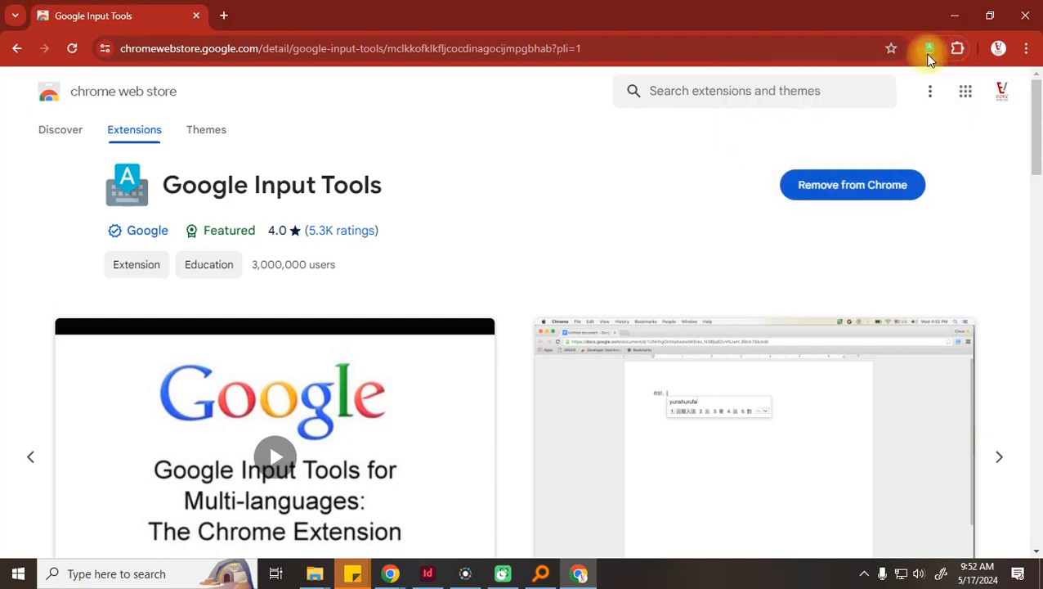
pyautogui.click(928, 57)
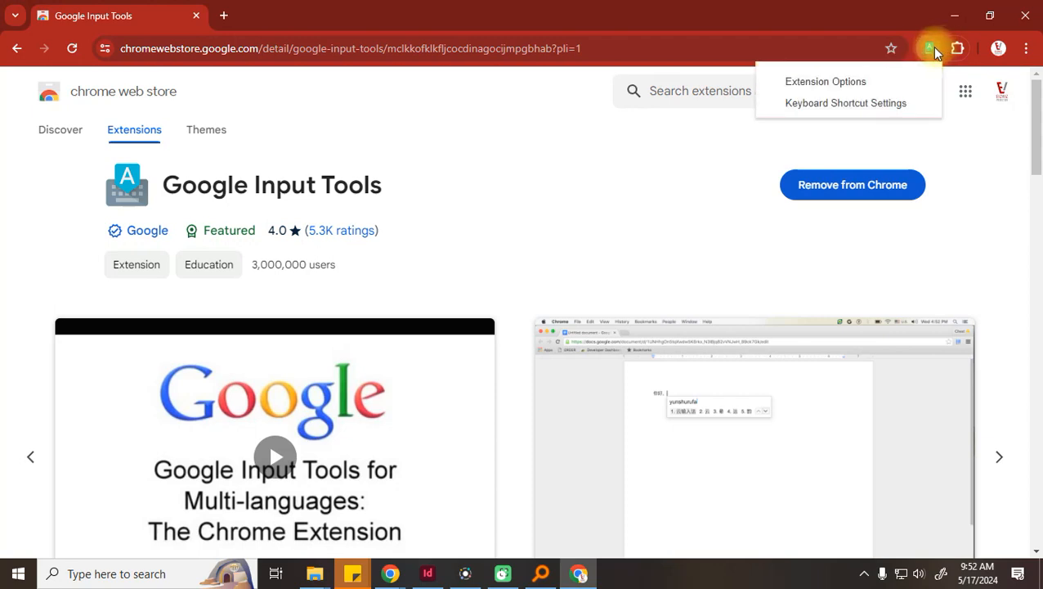
# On the extension's options page, add Hindi - हिन्दी and Marathi मराठी as selected input tools
pyautogui.click(834, 86)
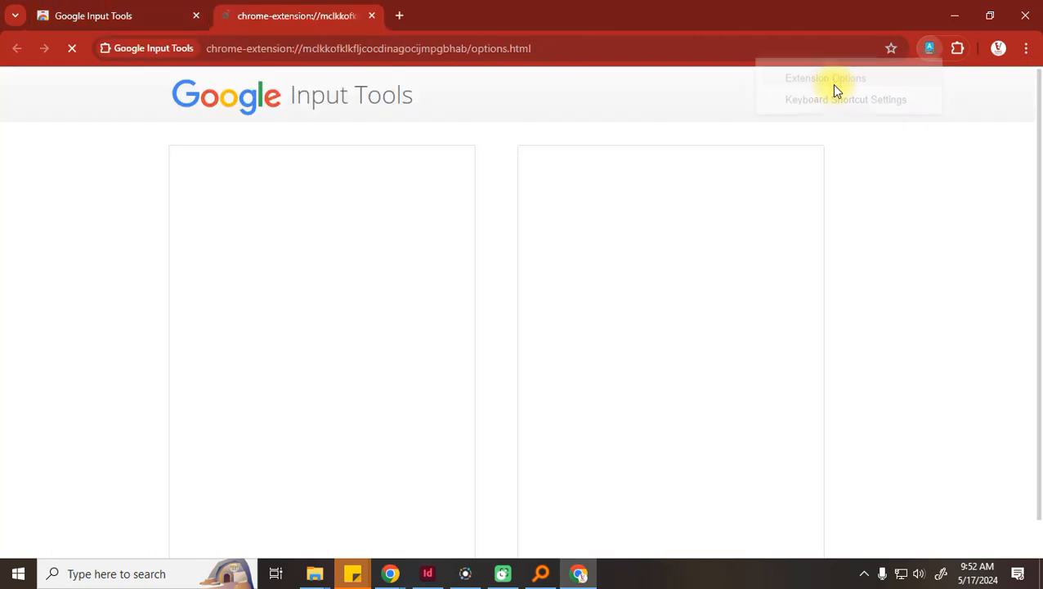
pyautogui.scroll(-15, 319, 309)
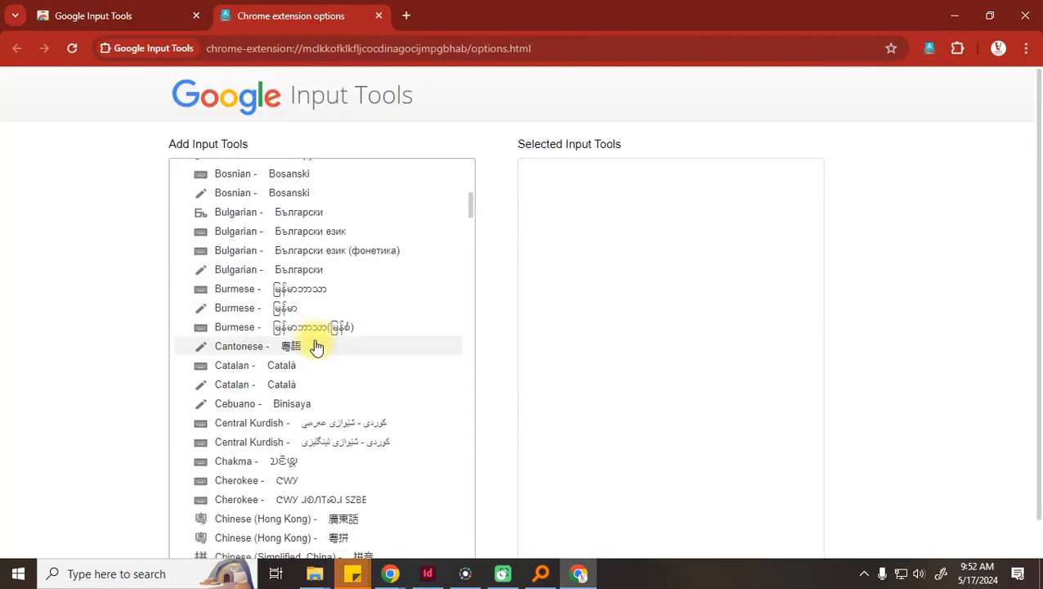
pyautogui.scroll(-10, 315, 348)
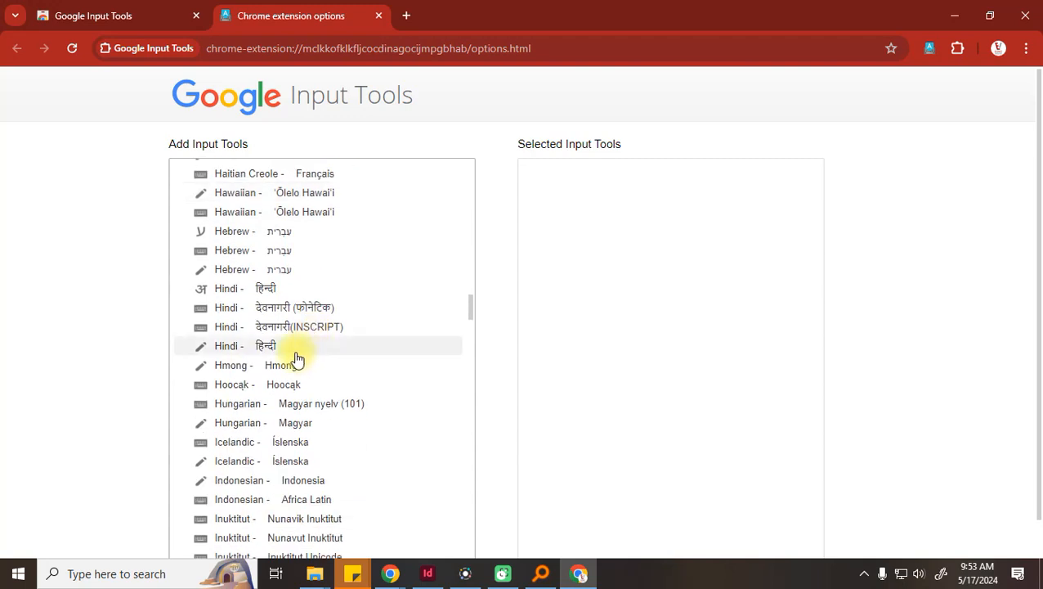
pyautogui.click(263, 289)
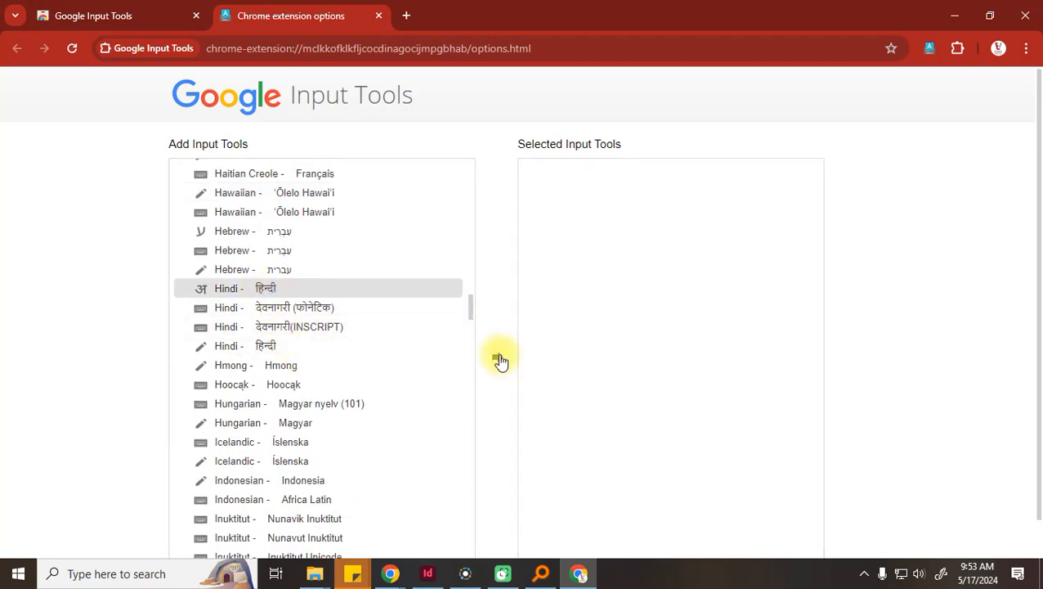
pyautogui.click(498, 357)
pyautogui.scroll(-8, 329, 373)
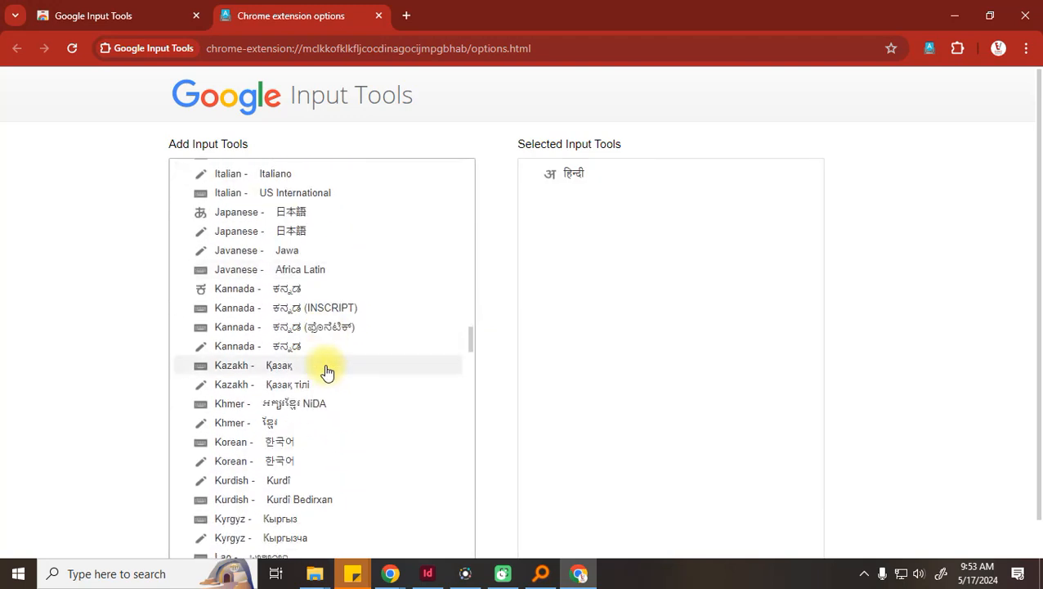
pyautogui.scroll(-7, 327, 373)
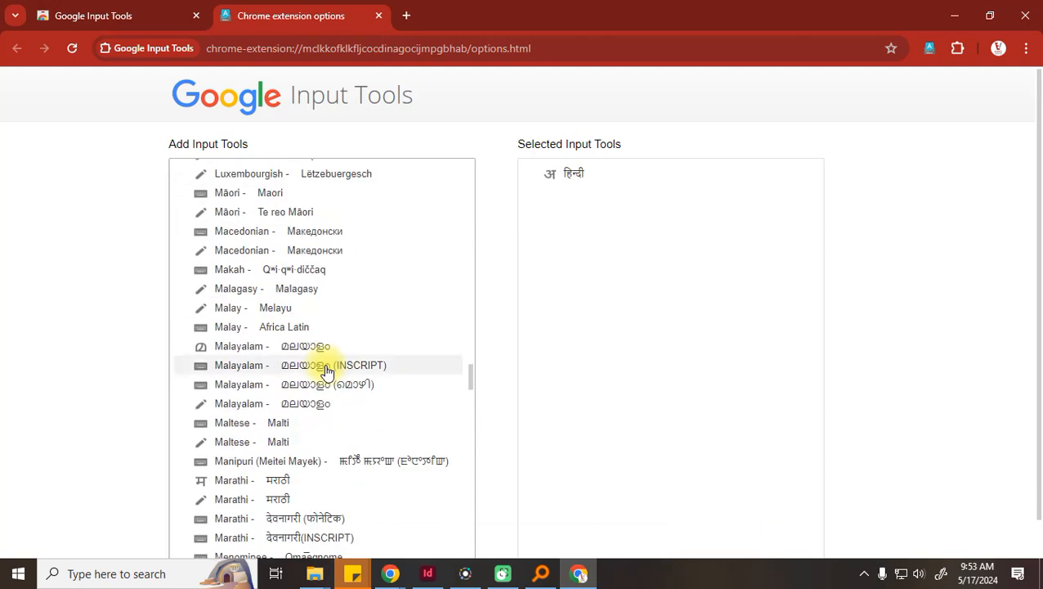
pyautogui.scroll(-3, 323, 370)
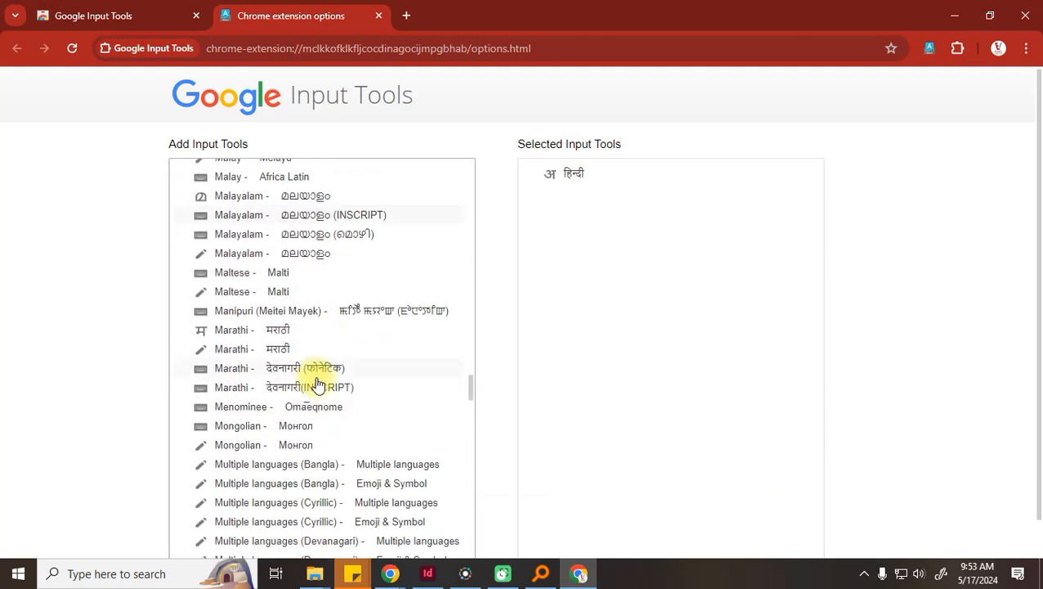
pyautogui.click(233, 328)
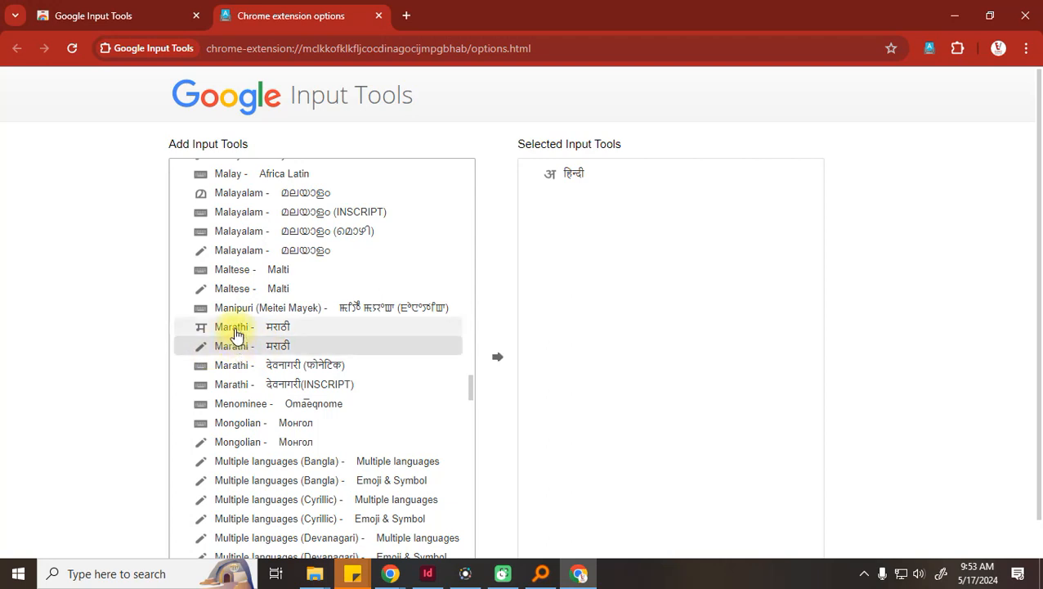
pyautogui.click(498, 361)
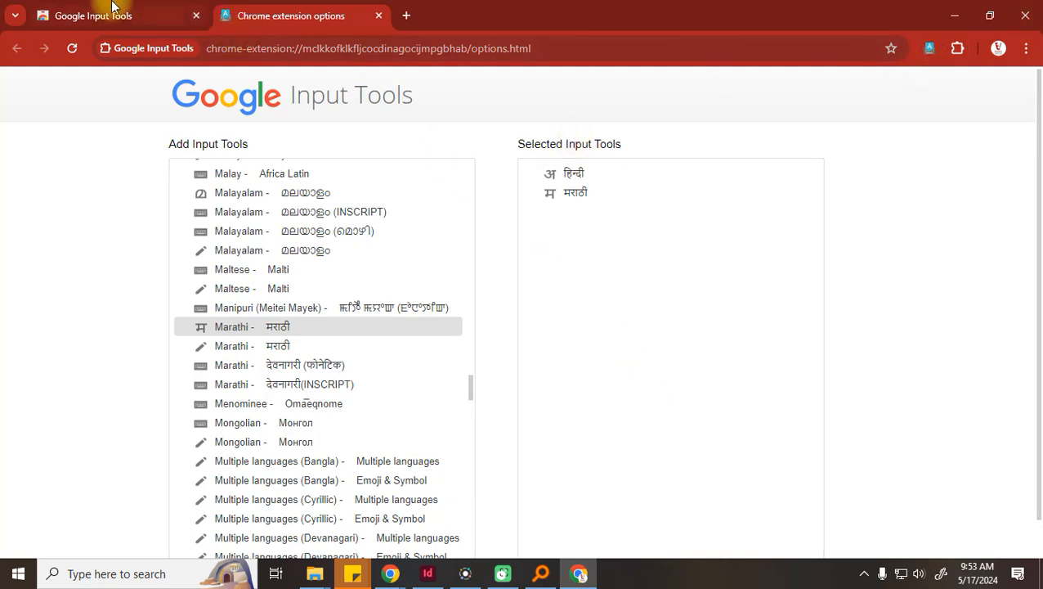
# Close the Google Input Tools Web Store tab and scroll the input tools list back up
pyautogui.click(112, 8)
pyautogui.click(195, 15)
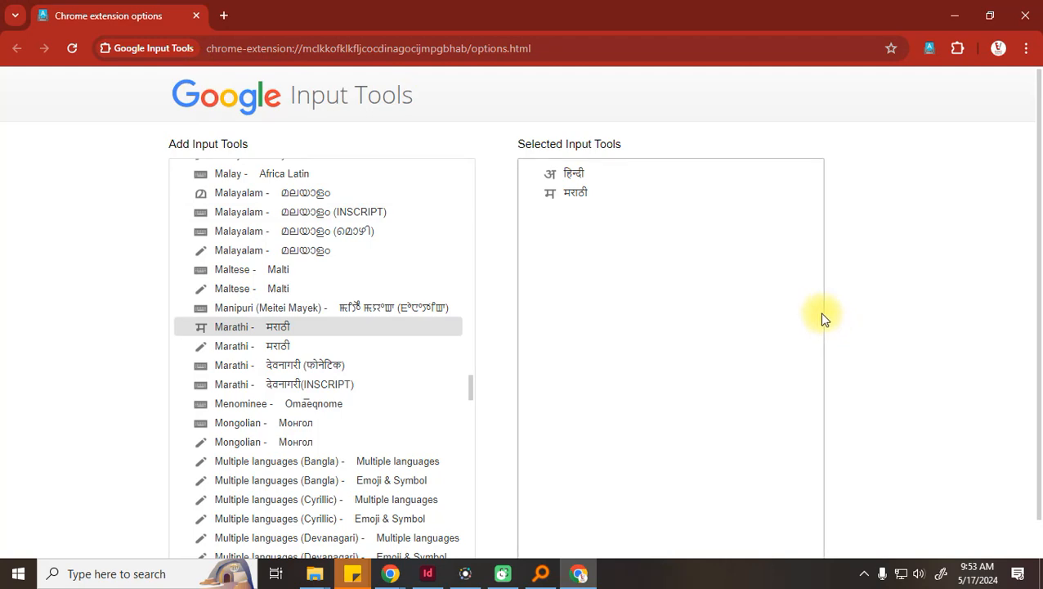
pyautogui.scroll(-5, 312, 354)
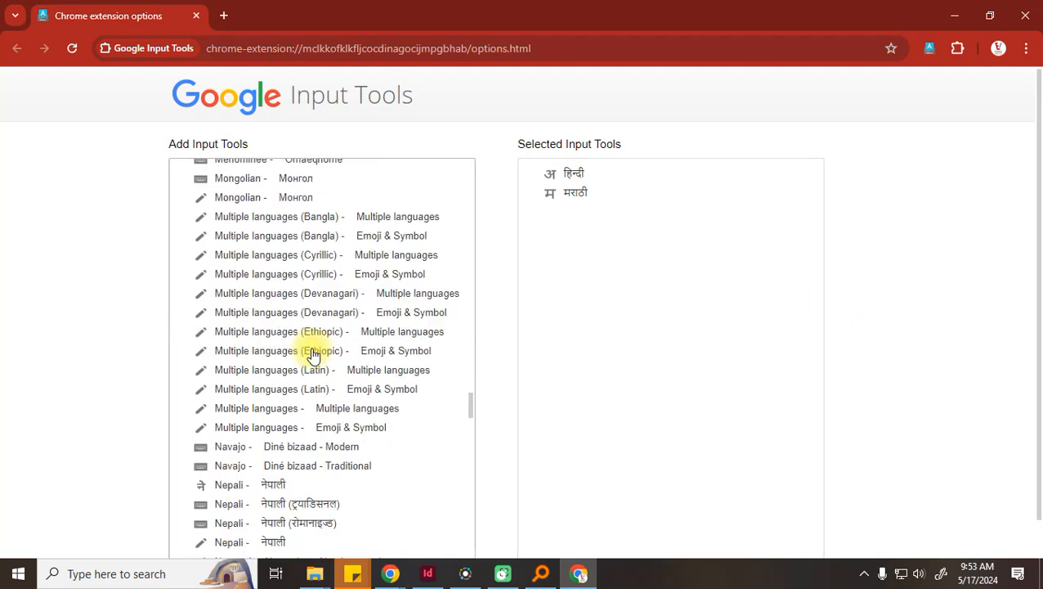
pyautogui.scroll(15, 311, 350)
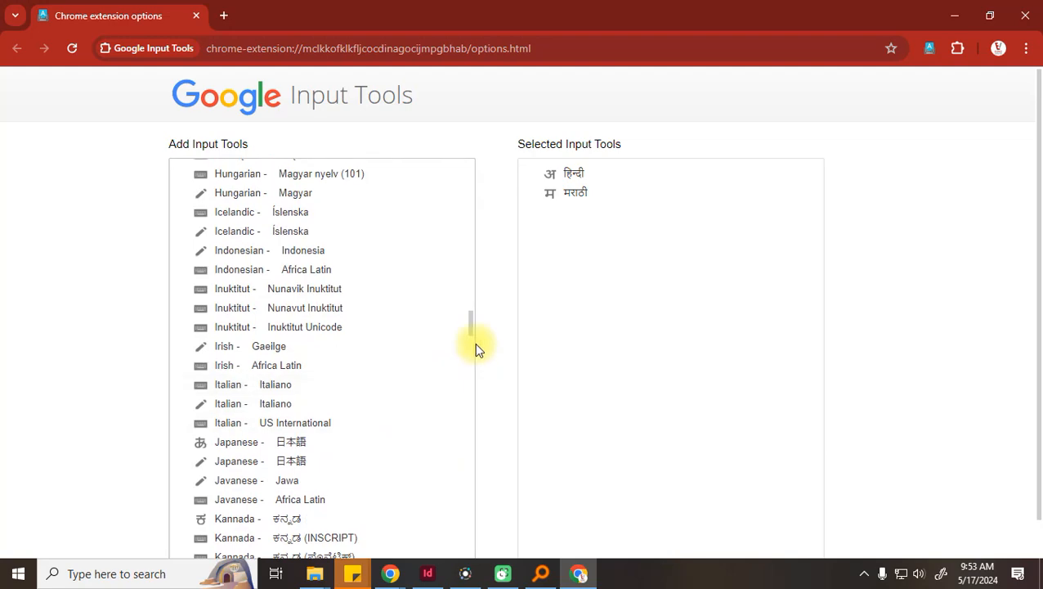
pyautogui.moveTo(472, 316); pyautogui.dragTo(483, 171)
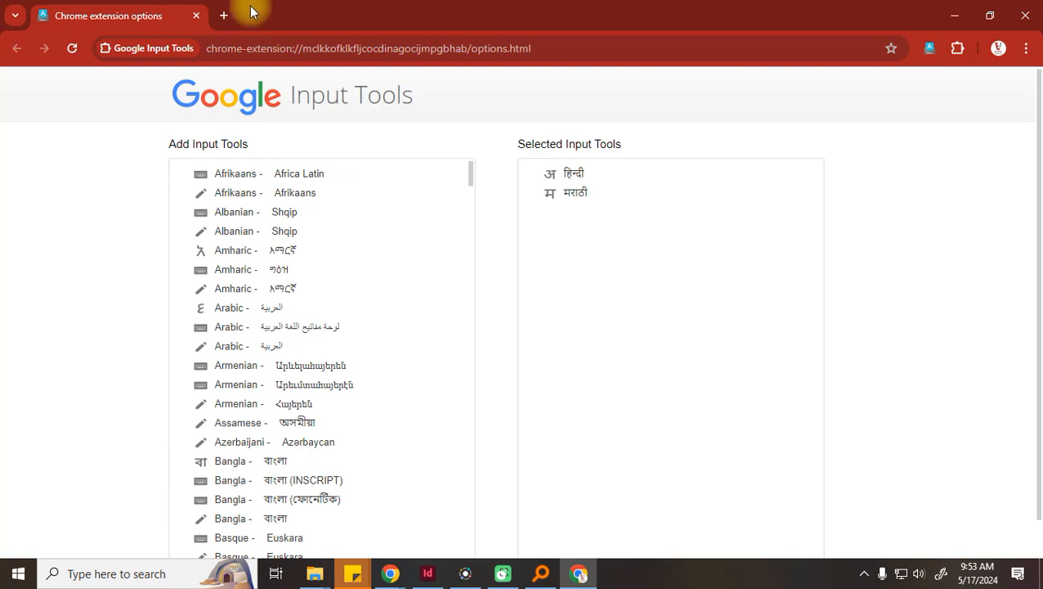
# Open a new blank Untitled Google Docs document from a 'docs' search in a new tab
pyautogui.click(224, 15)
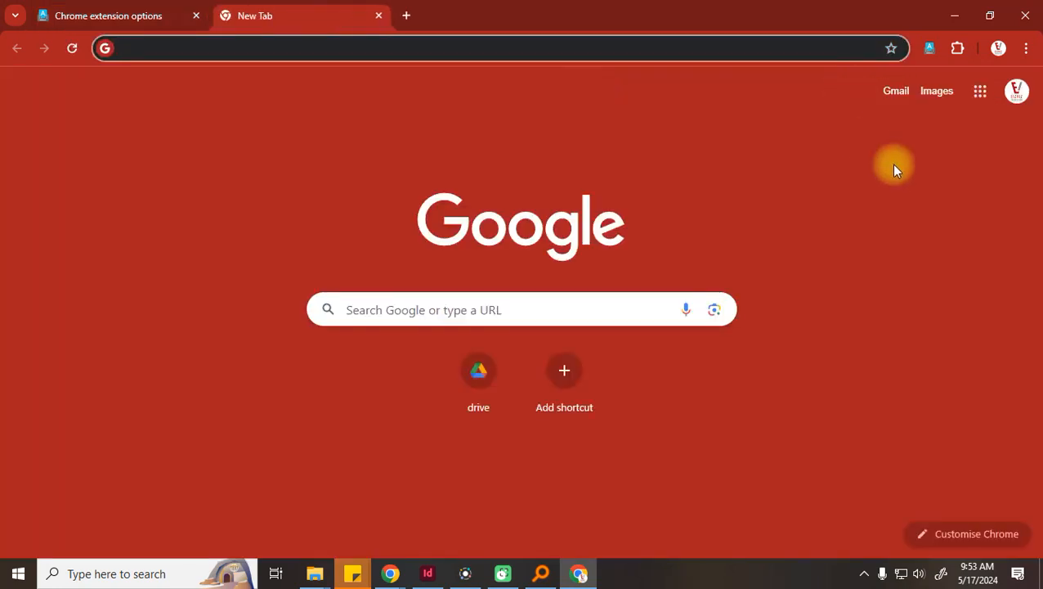
pyautogui.write('docs')
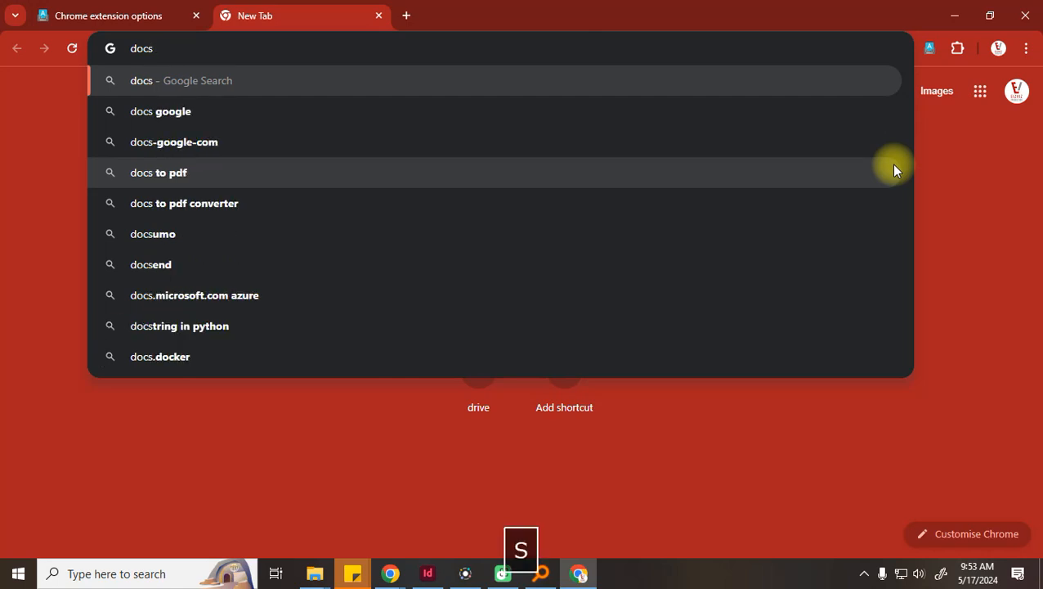
pyautogui.press('Return')
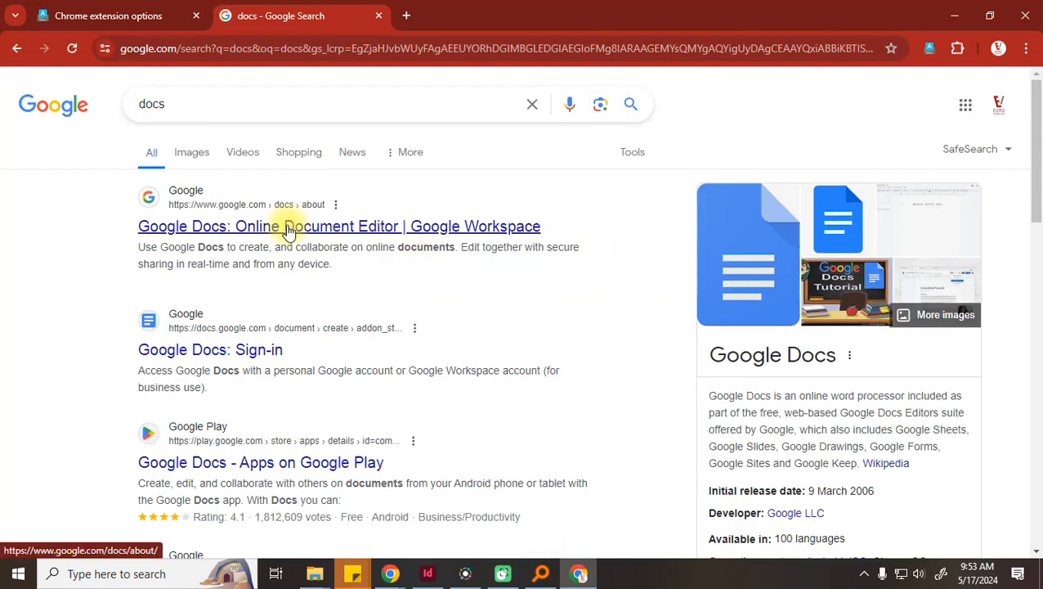
pyautogui.click(253, 352)
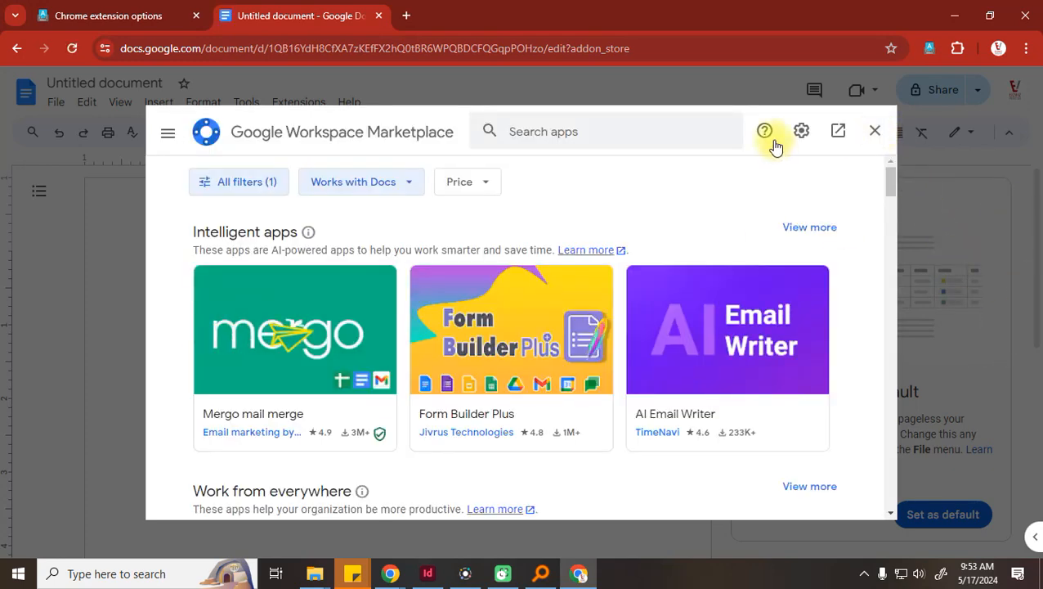
pyautogui.click(875, 131)
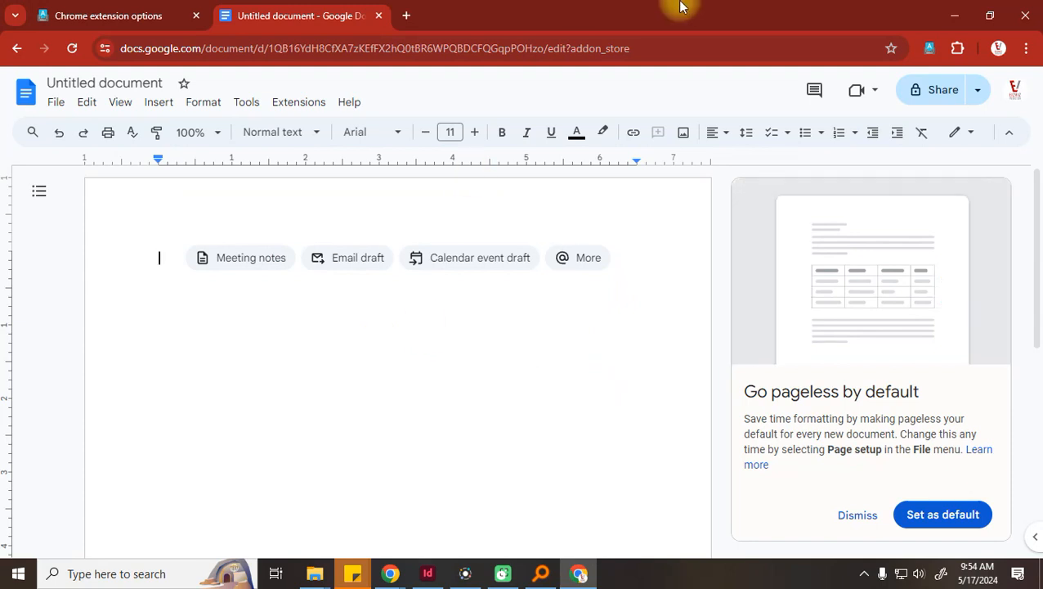
# Enable Hindi transliteration in Google Input Tools, type the person's name in Devanagari, and start a new line
pyautogui.click(928, 49)
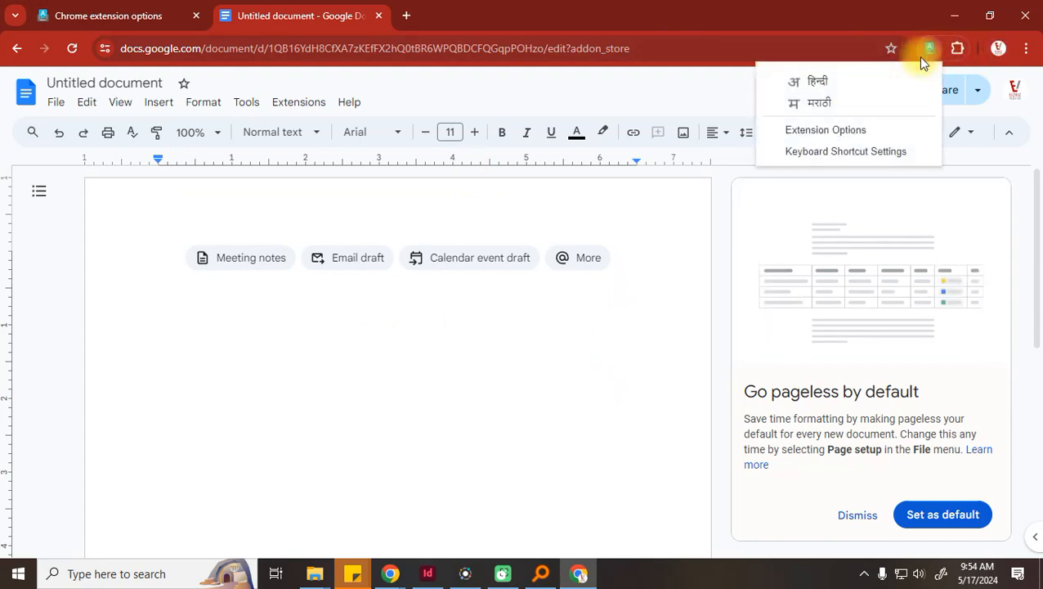
pyautogui.moveTo(817, 87); pyautogui.dragTo(828, 102)
pyautogui.click(829, 102)
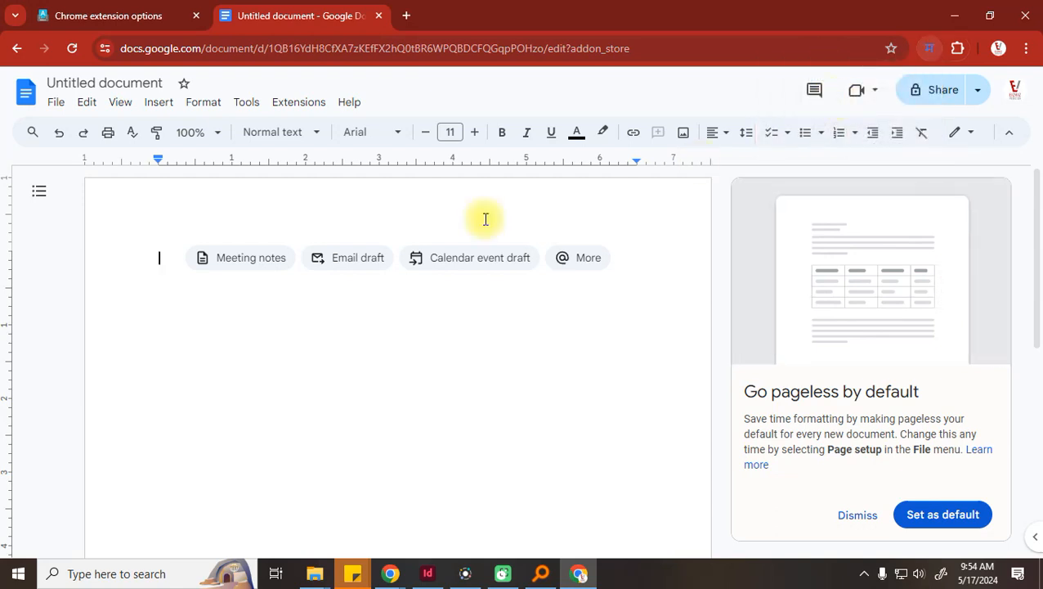
pyautogui.write('abjh')
pyautogui.press('BackSpace')
pyautogui.press('BackSpace')
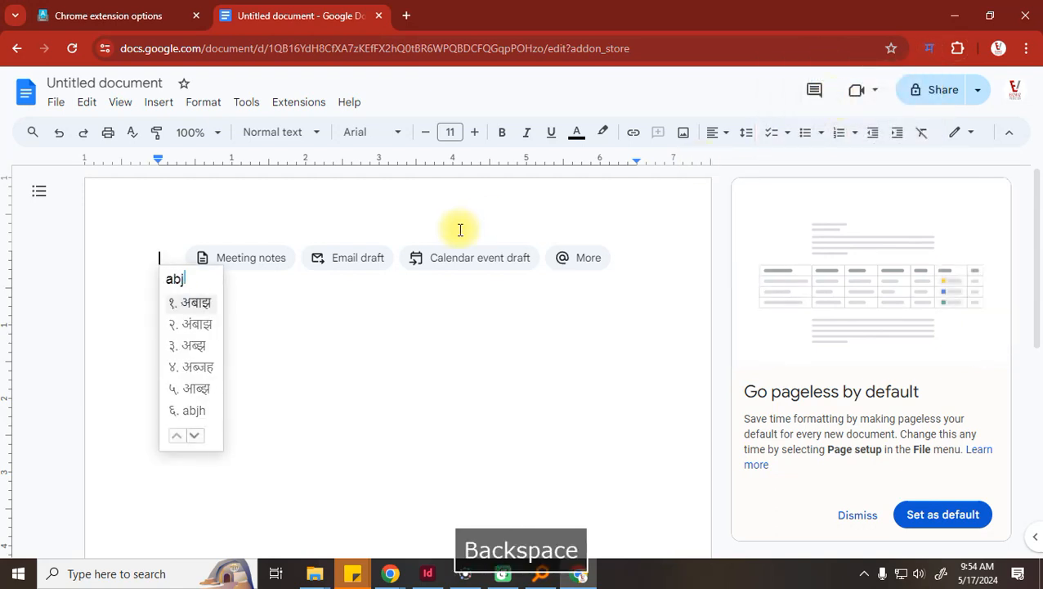
pyautogui.write('hishek')
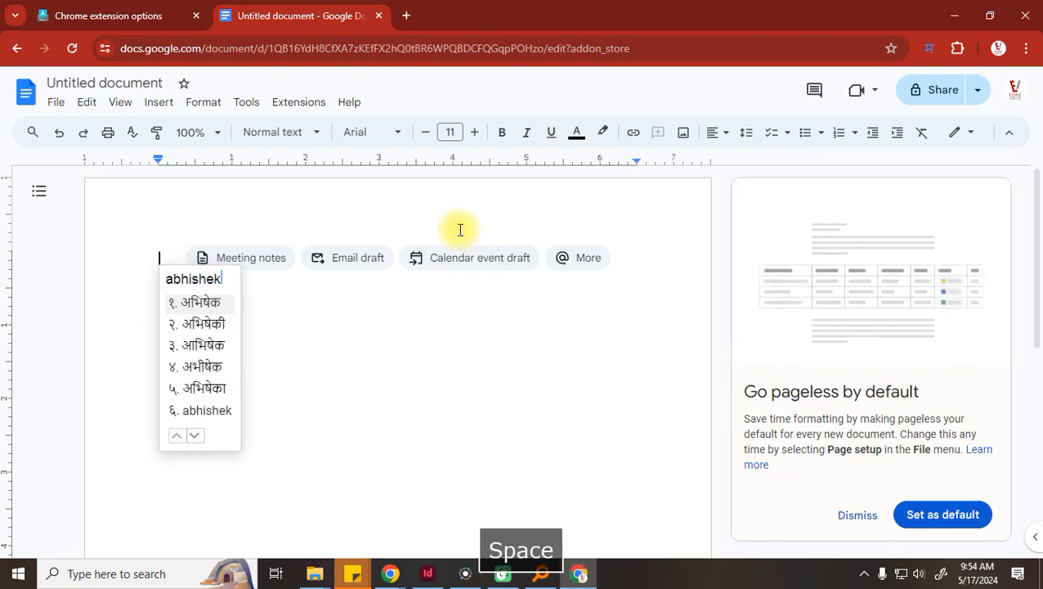
pyautogui.write(' acharya')
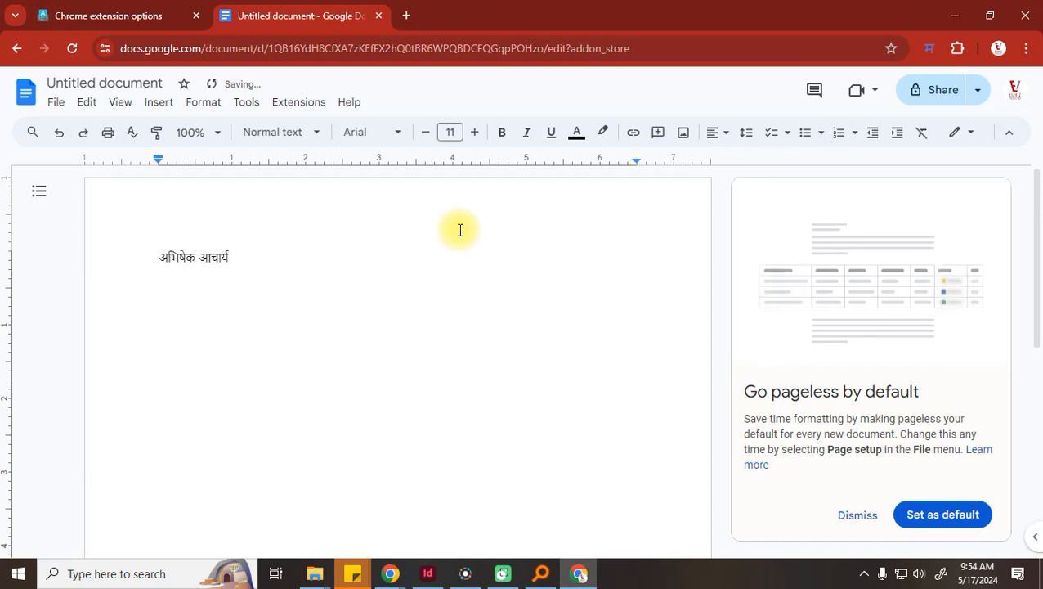
pyautogui.press('Return')
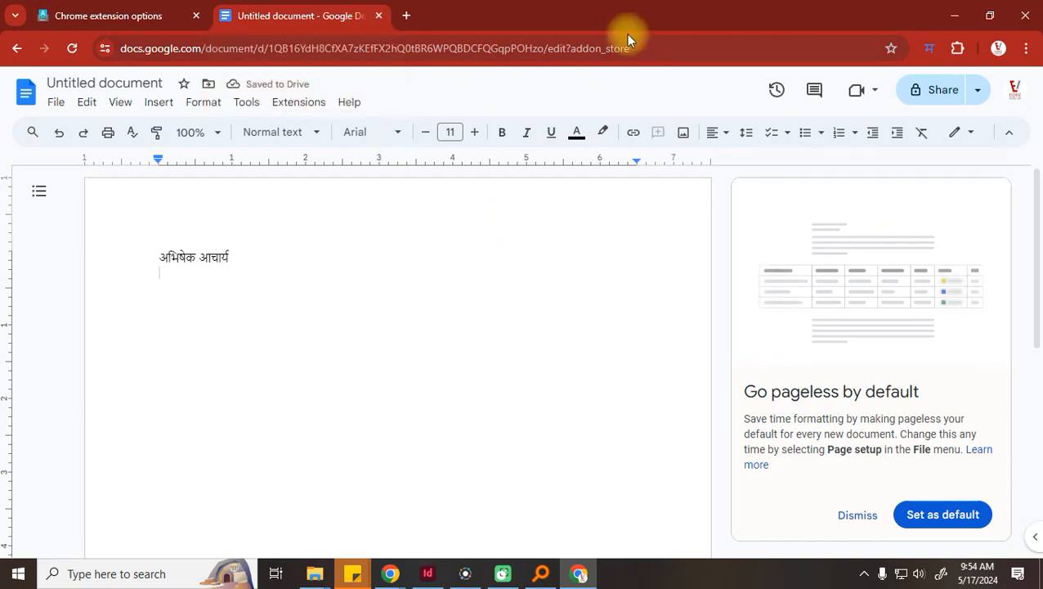
# Turn on Voice typing with the Marathi input tool, allow microphone access, and begin dictating
pyautogui.click(87, 103)
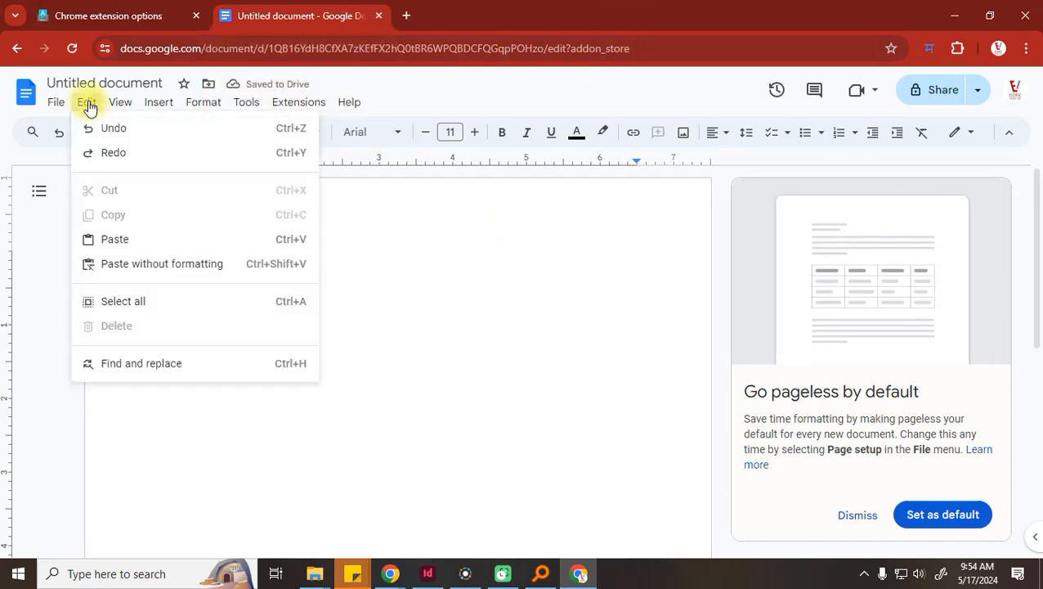
pyautogui.click(260, 103)
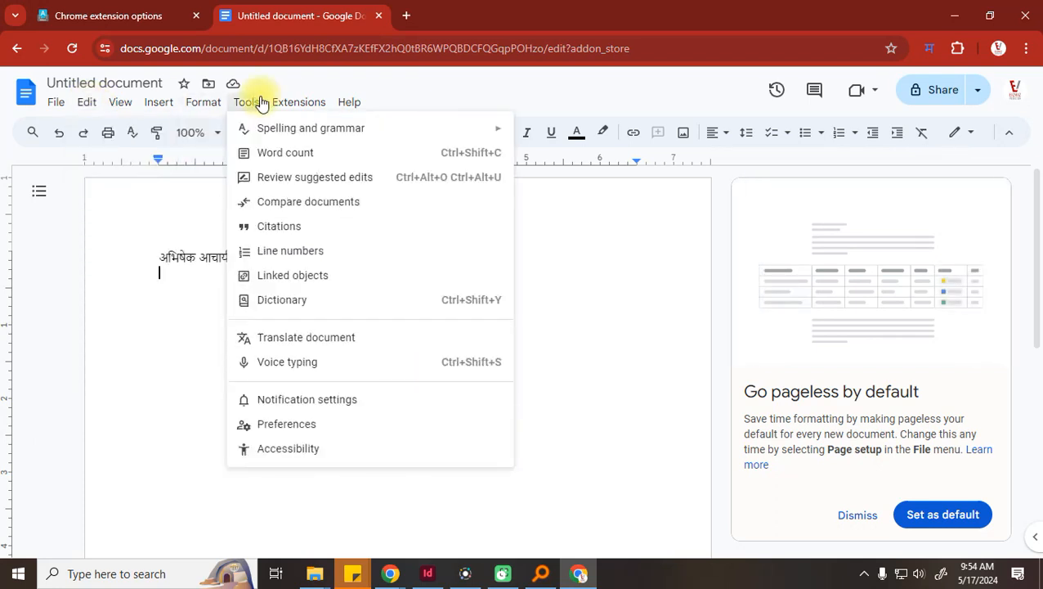
pyautogui.click(290, 375)
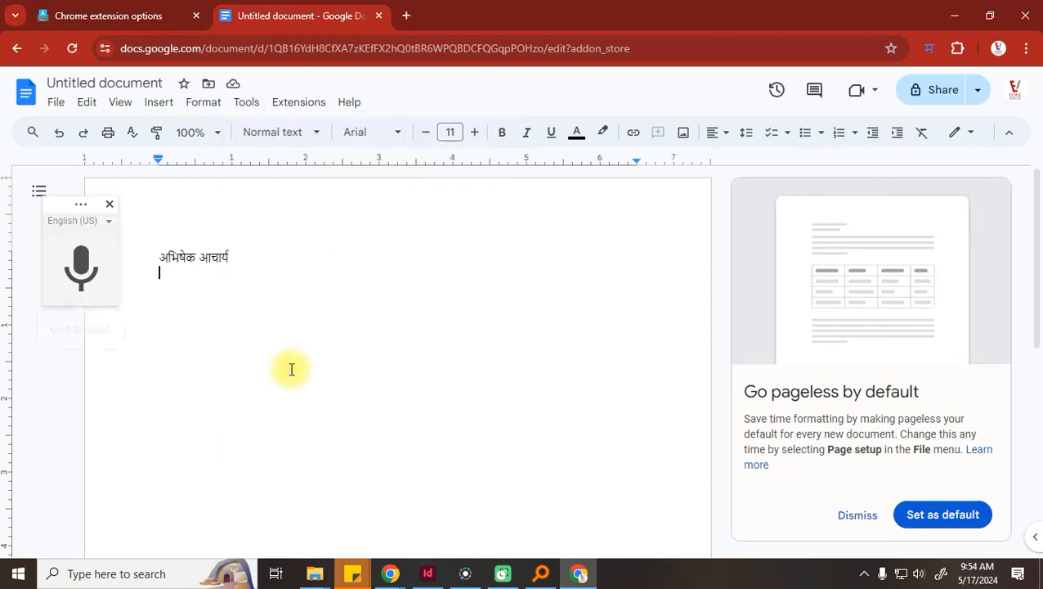
pyautogui.click(929, 46)
pyautogui.click(837, 112)
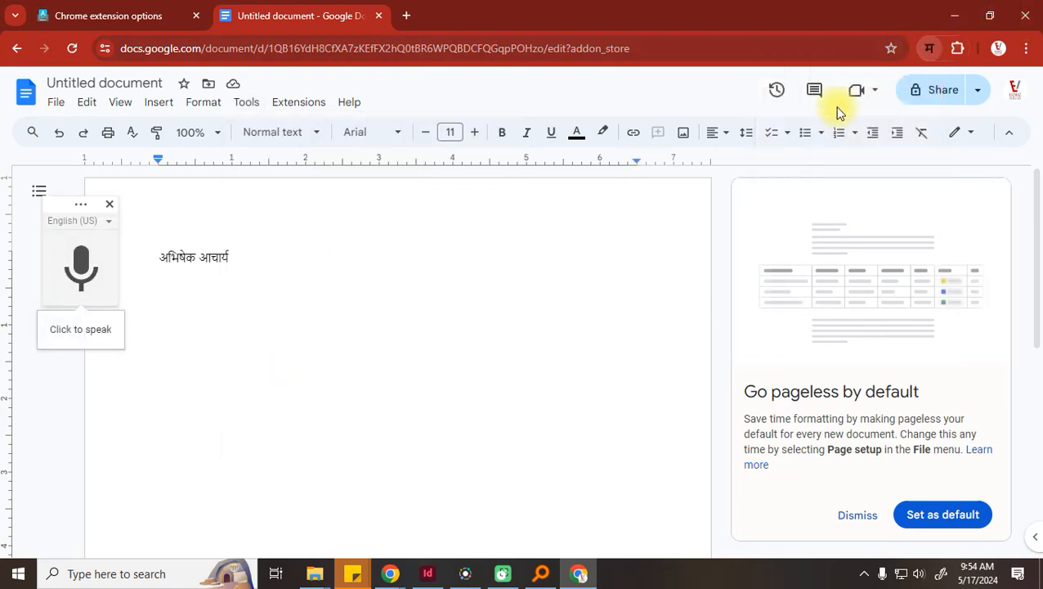
pyautogui.click(82, 257)
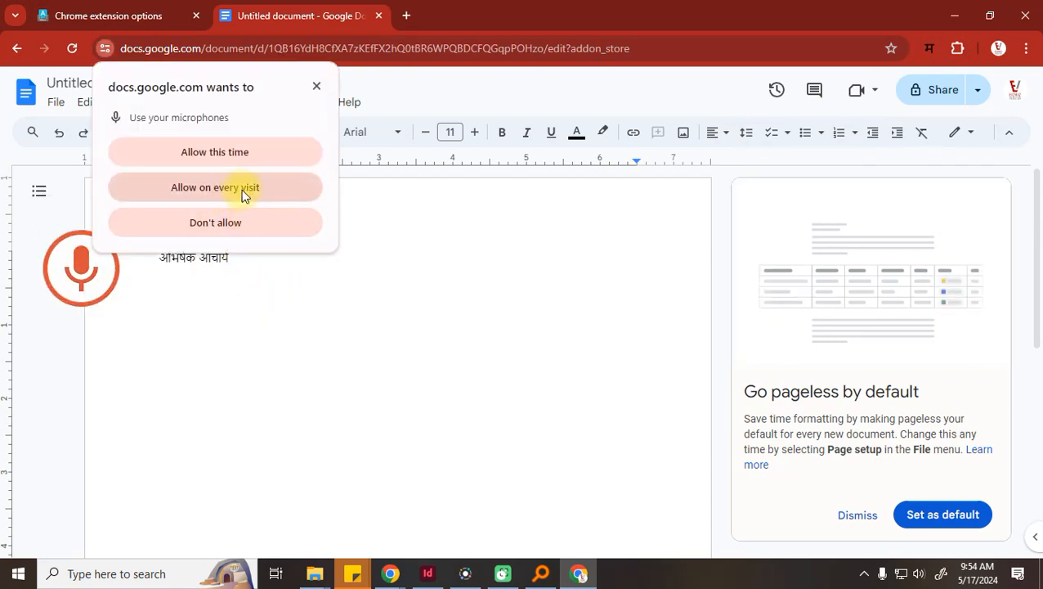
pyautogui.click(239, 188)
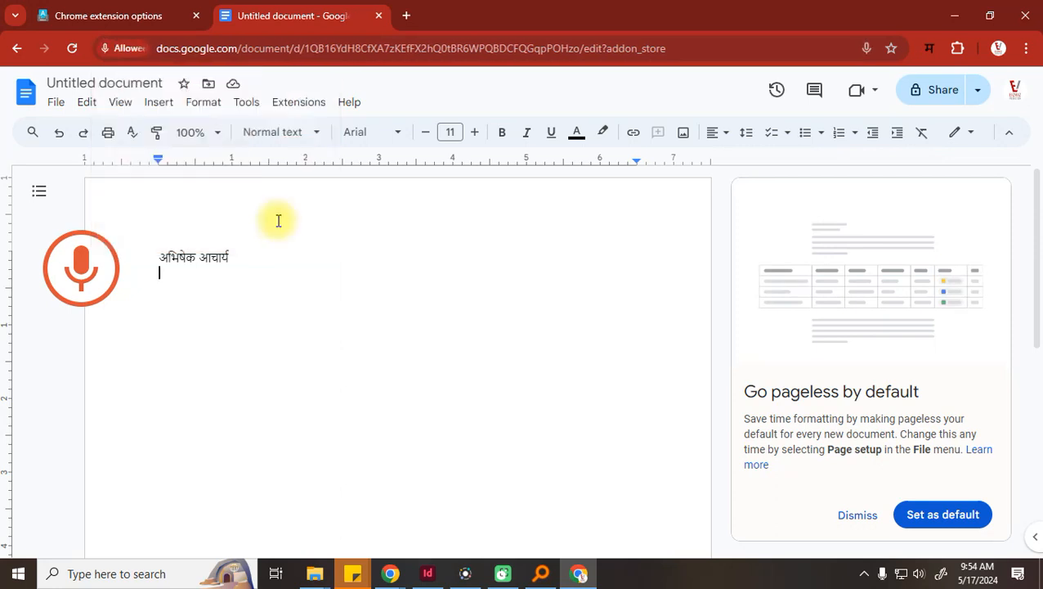
pyautogui.click(51, 286)
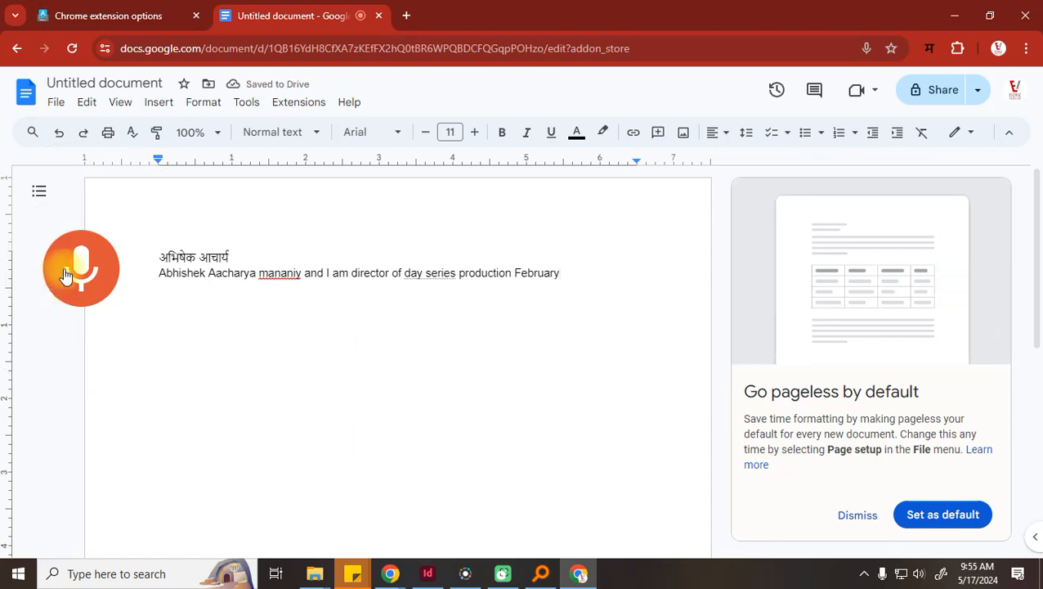
# Delete the stray word 'English' and finish dictating the Monday 19th, 9:30 a.m. batch announcement
pyautogui.doubleClick(520, 274)
pyautogui.press('BackSpace')
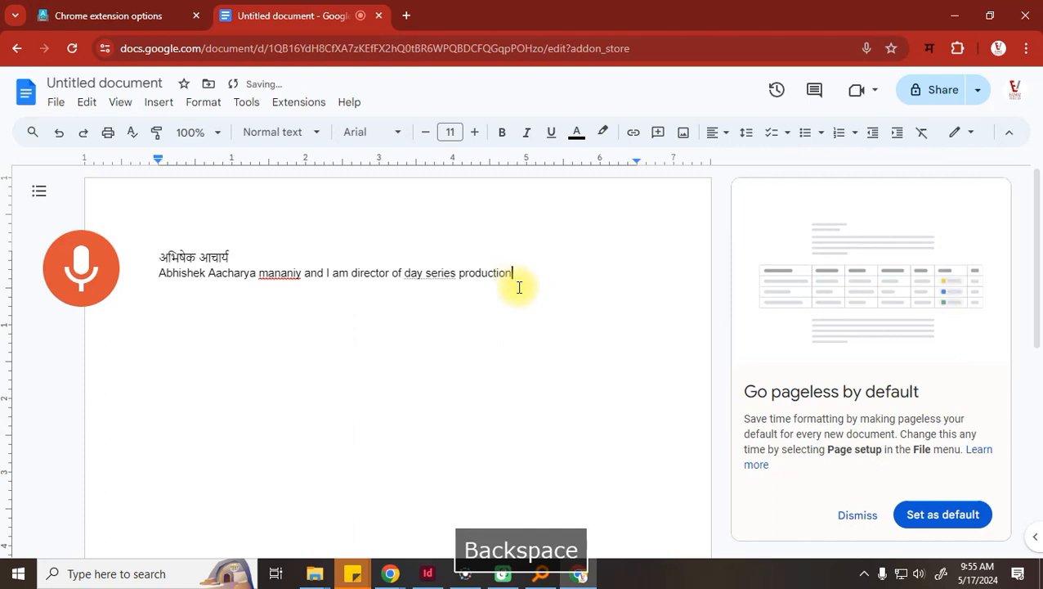
pyautogui.click(80, 268)
pyautogui.click(80, 270)
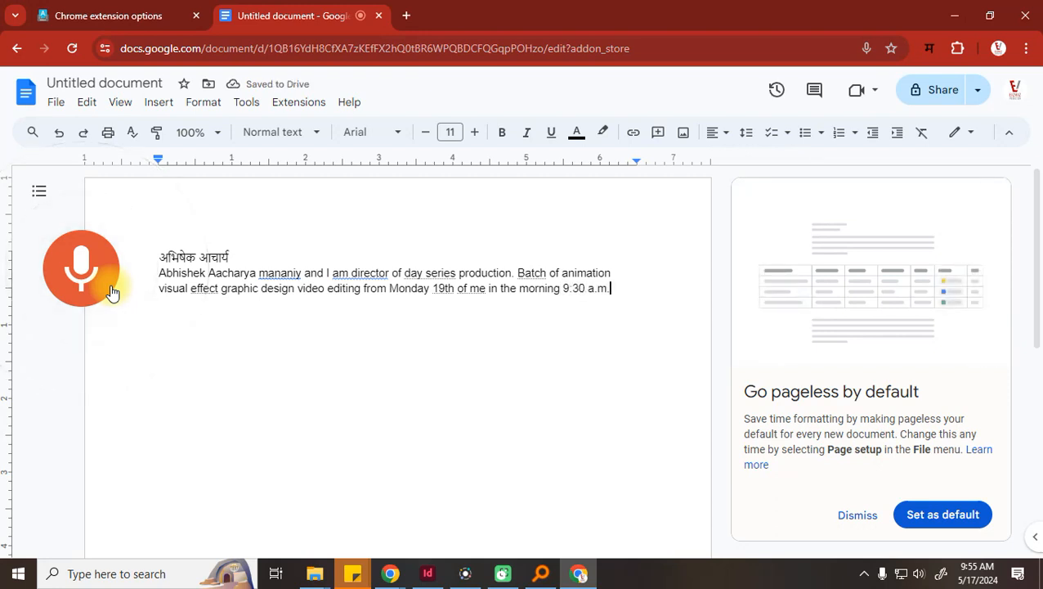
pyautogui.press('Return')
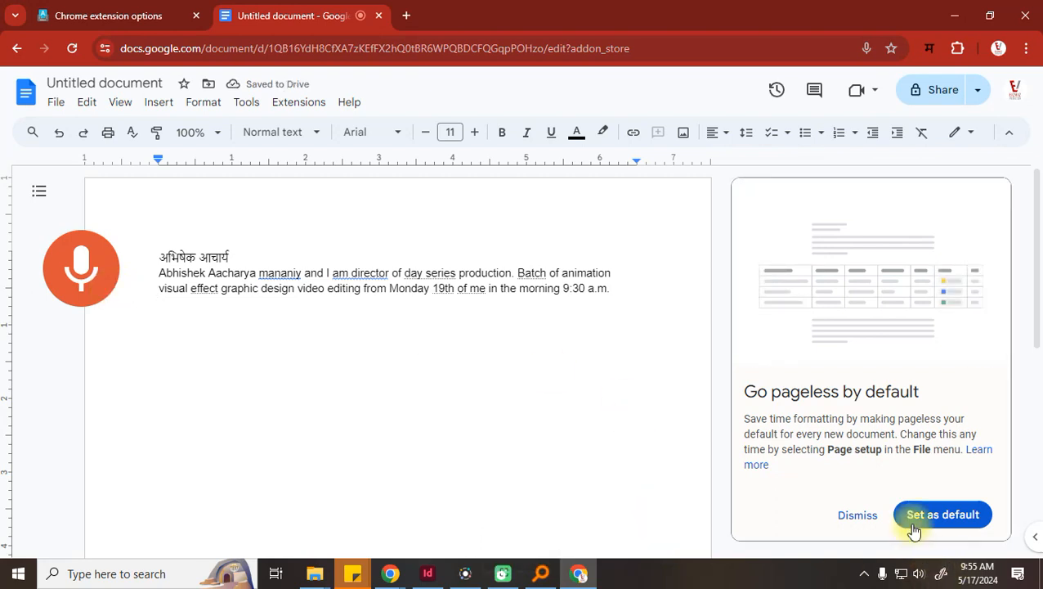
pyautogui.click(857, 515)
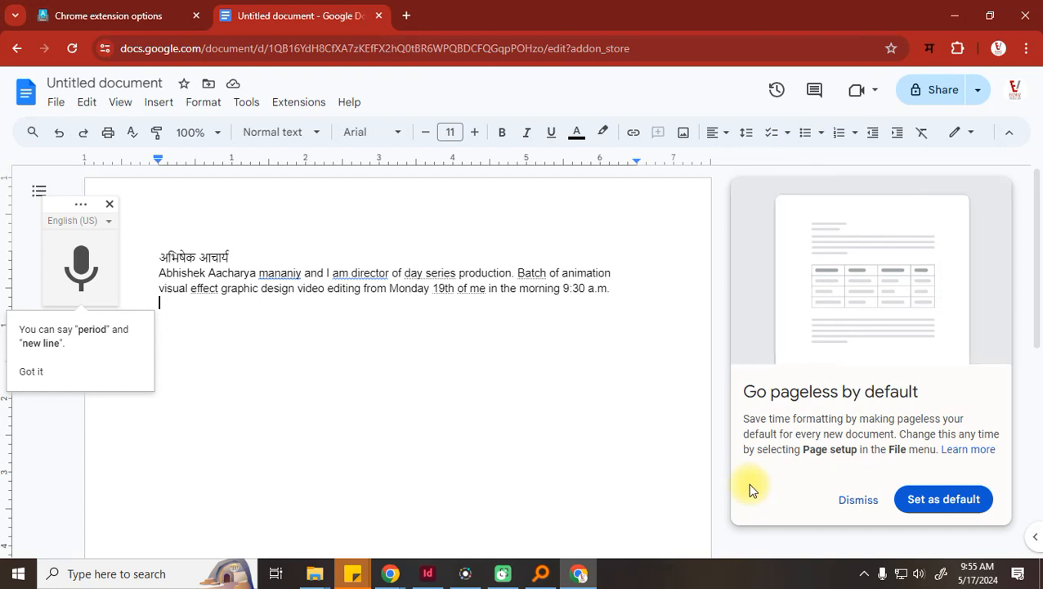
# Set the voice typing language to Marathi, dictate the line ending with राहतो थोडा, and start a new line
pyautogui.click(86, 222)
pyautogui.scroll(-10, 100, 355)
pyautogui.scroll(-15, 100, 368)
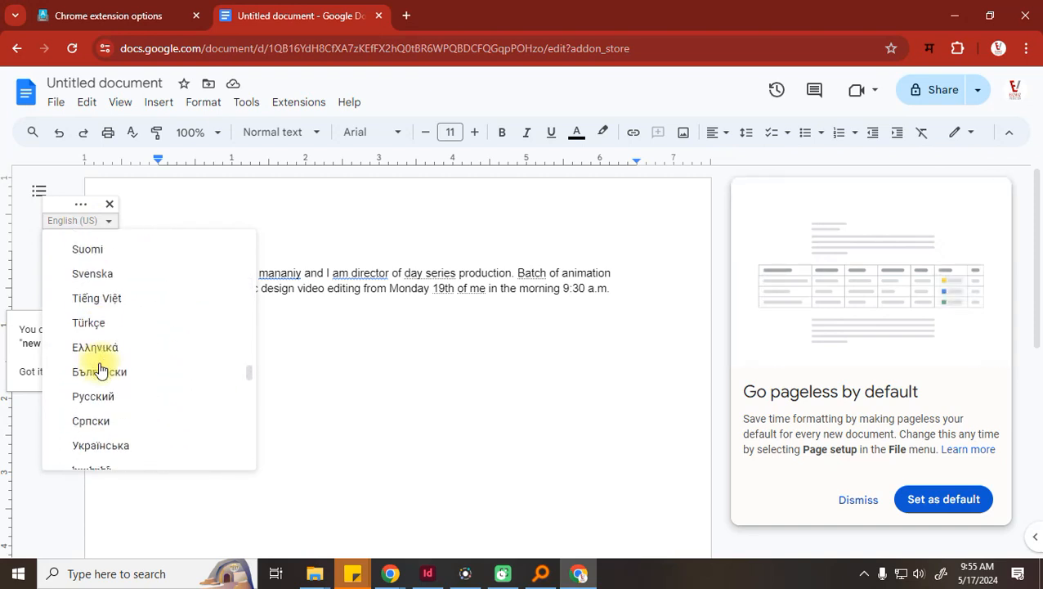
pyautogui.scroll(-10, 100, 369)
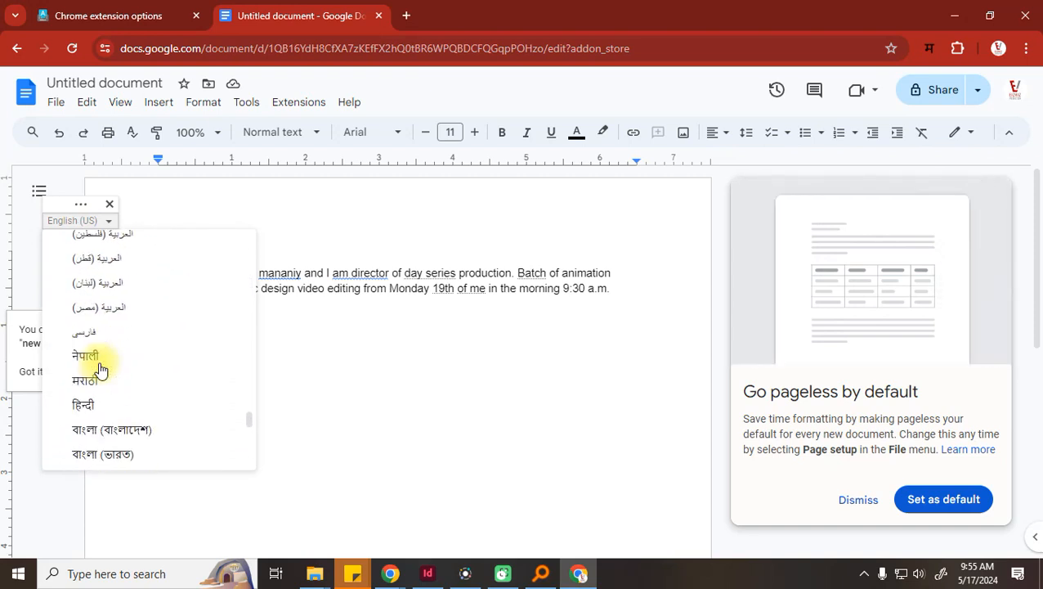
pyautogui.scroll(4, 100, 370)
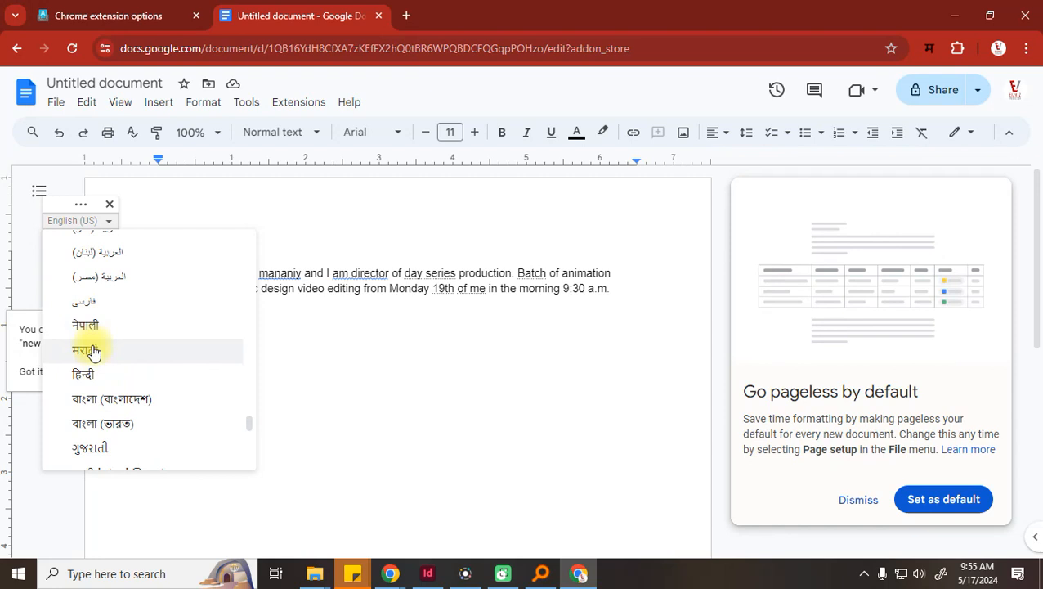
pyautogui.click(92, 350)
pyautogui.click(78, 283)
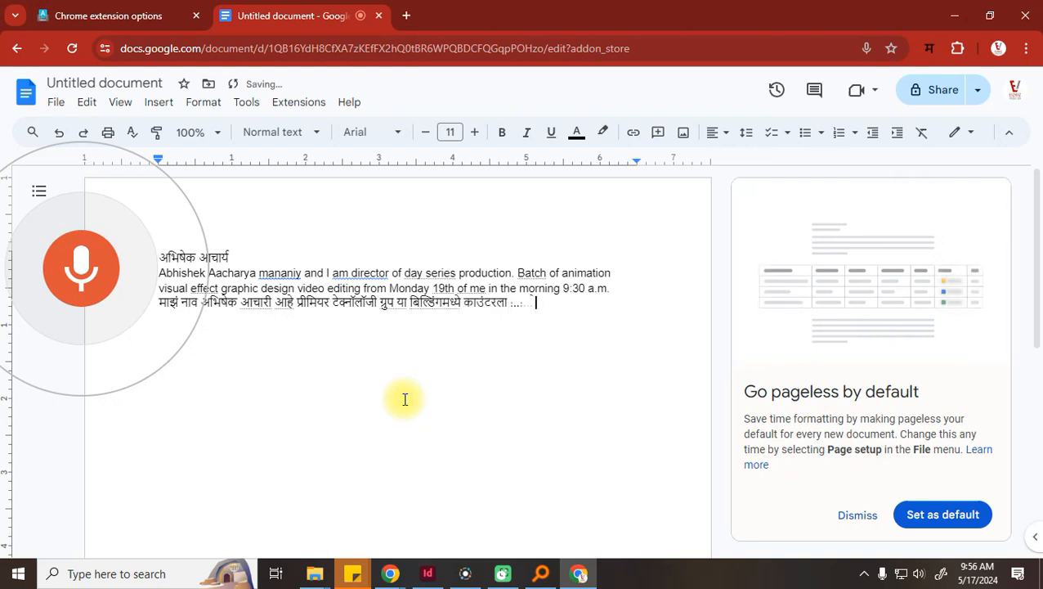
pyautogui.press('space')
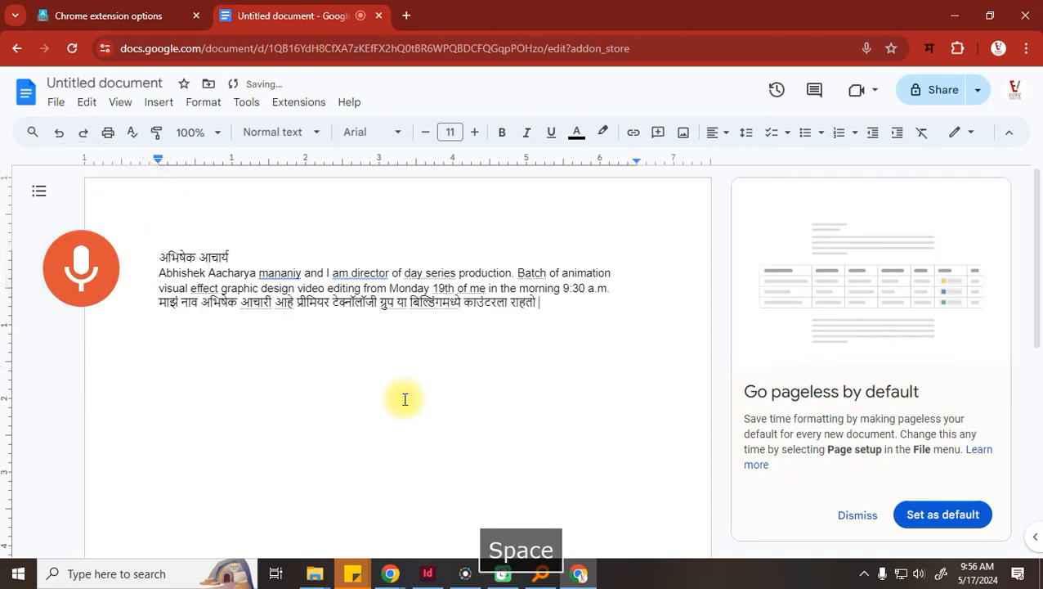
pyautogui.press('Return')
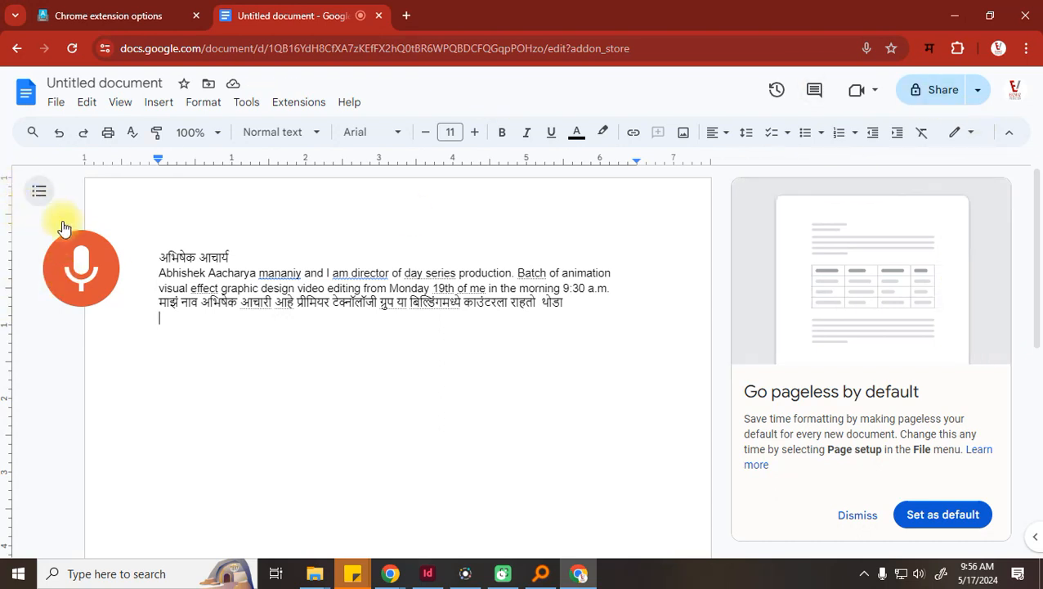
# Switch voice typing to Hindi, dictate a Hindi sentence, and stop listening
pyautogui.click(247, 102)
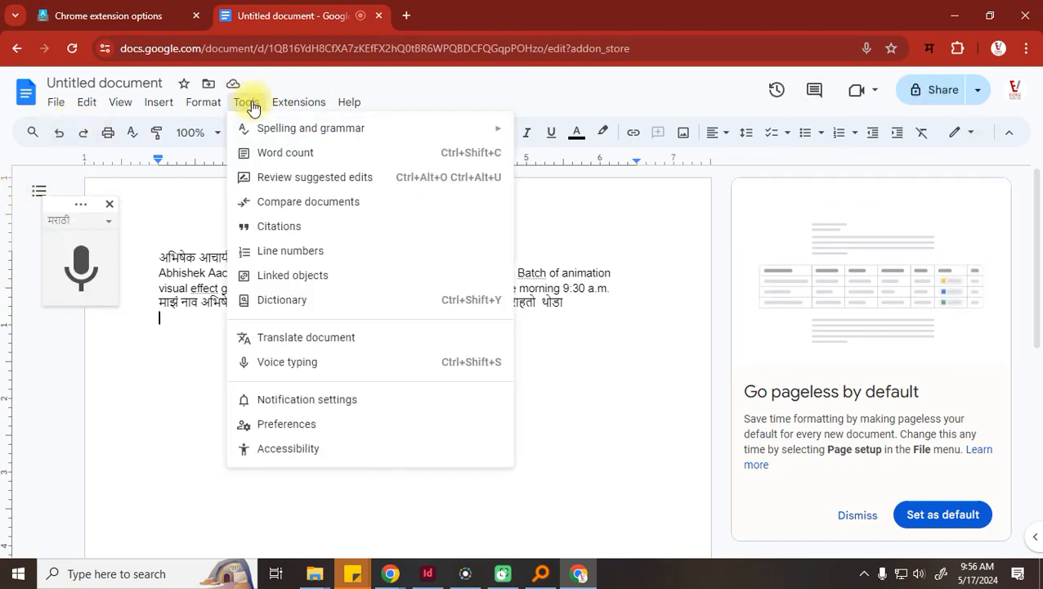
pyautogui.click(78, 220)
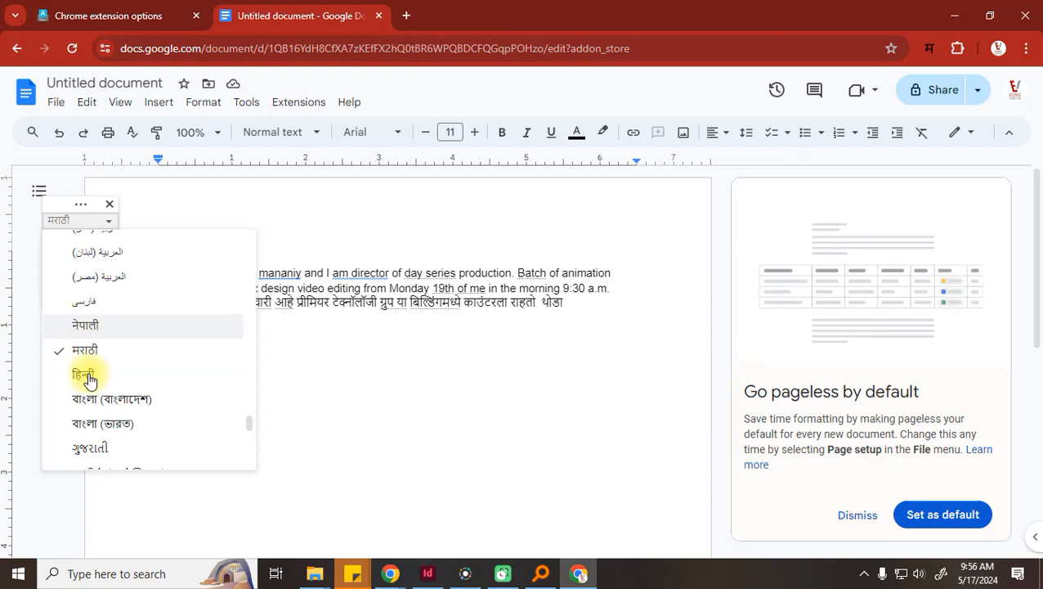
pyautogui.click(90, 352)
pyautogui.click(82, 270)
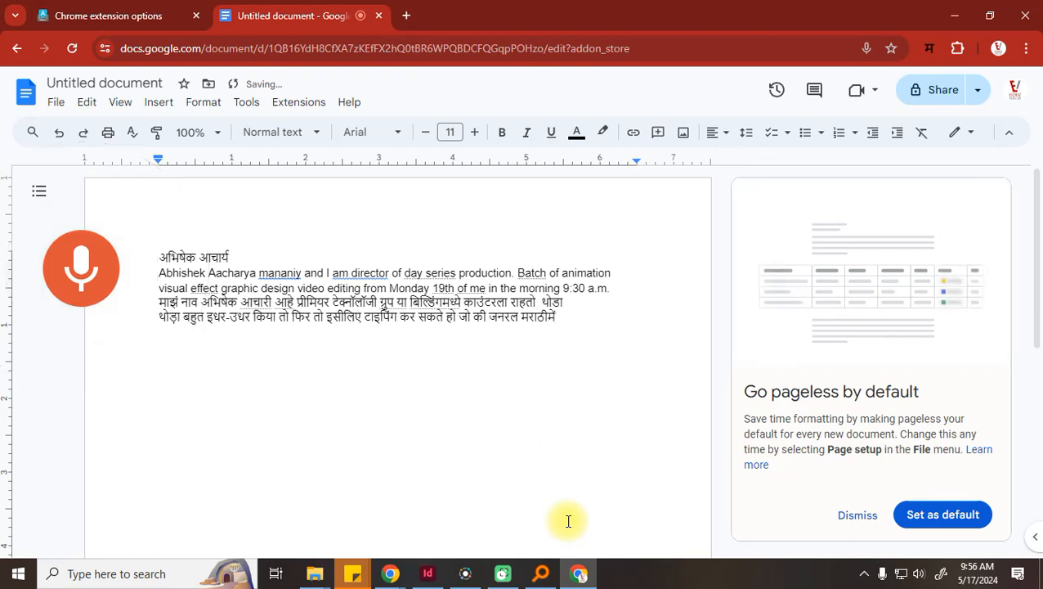
pyautogui.click(98, 300)
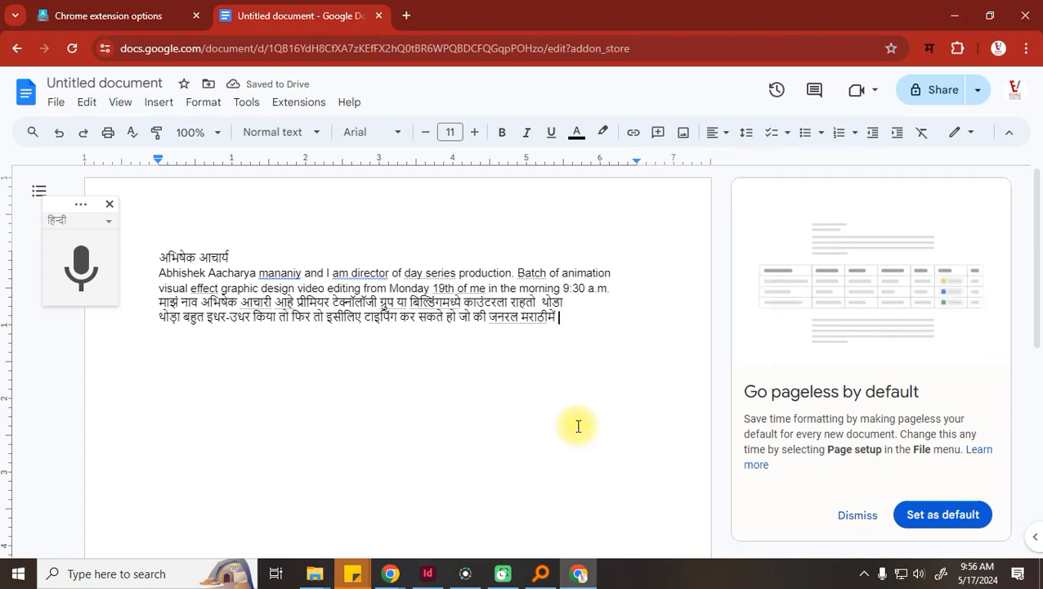
# Dismiss the pageless suggestion and delete all text from the document
pyautogui.click(857, 521)
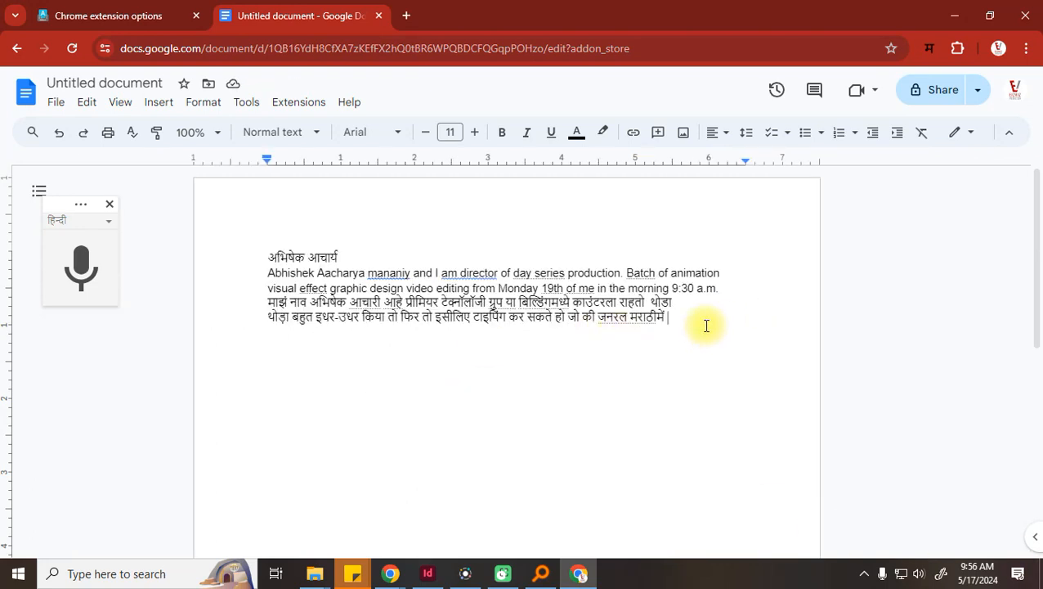
pyautogui.moveTo(704, 324); pyautogui.dragTo(169, 258)
pyautogui.press('Delete')
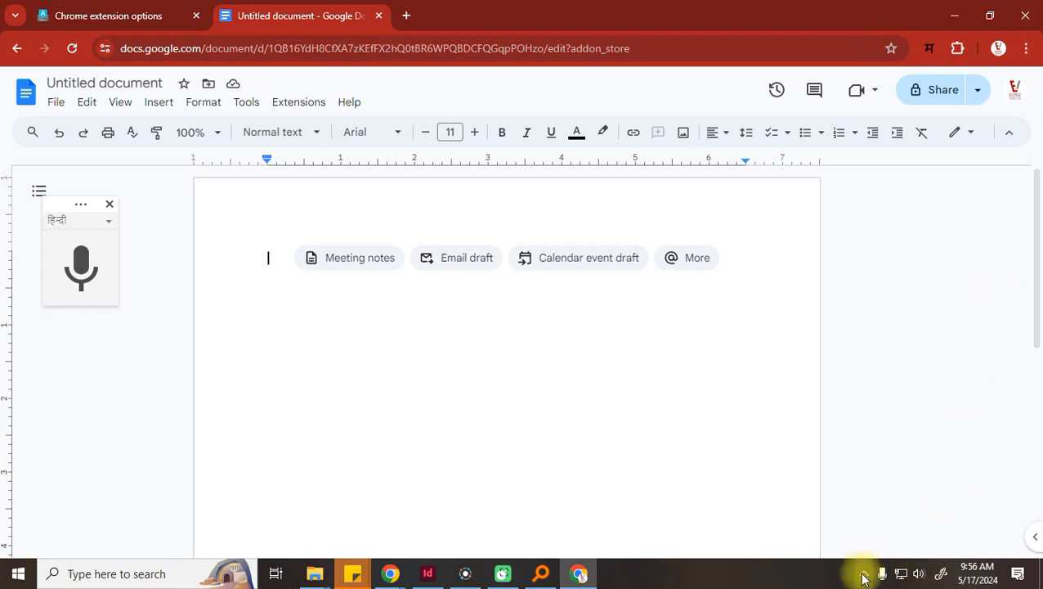
# Check the system tray icons and notifications, then search Windows for 'langu'
pyautogui.click(944, 577)
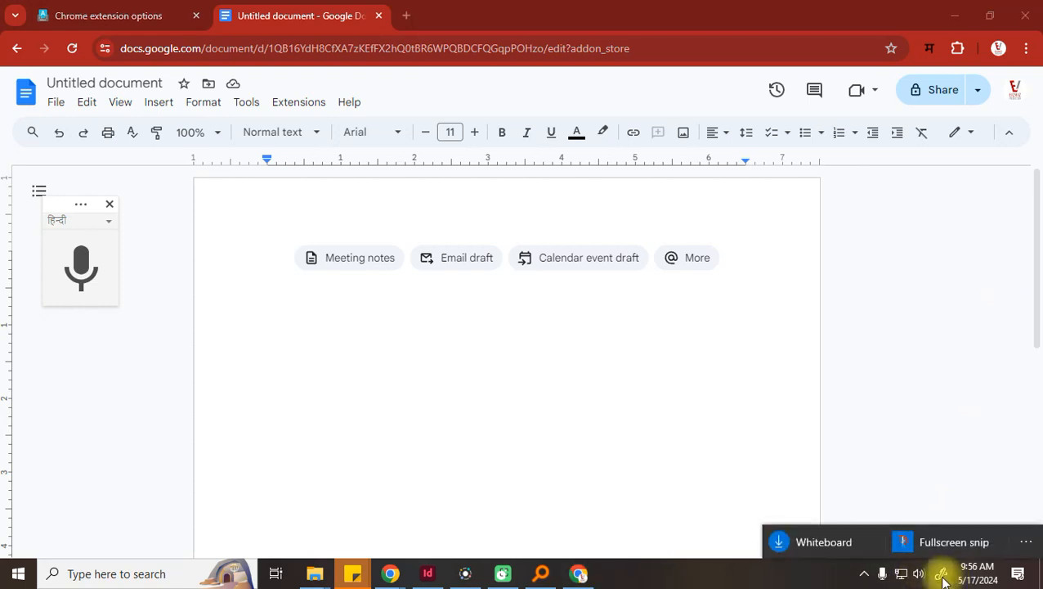
pyautogui.click(866, 572)
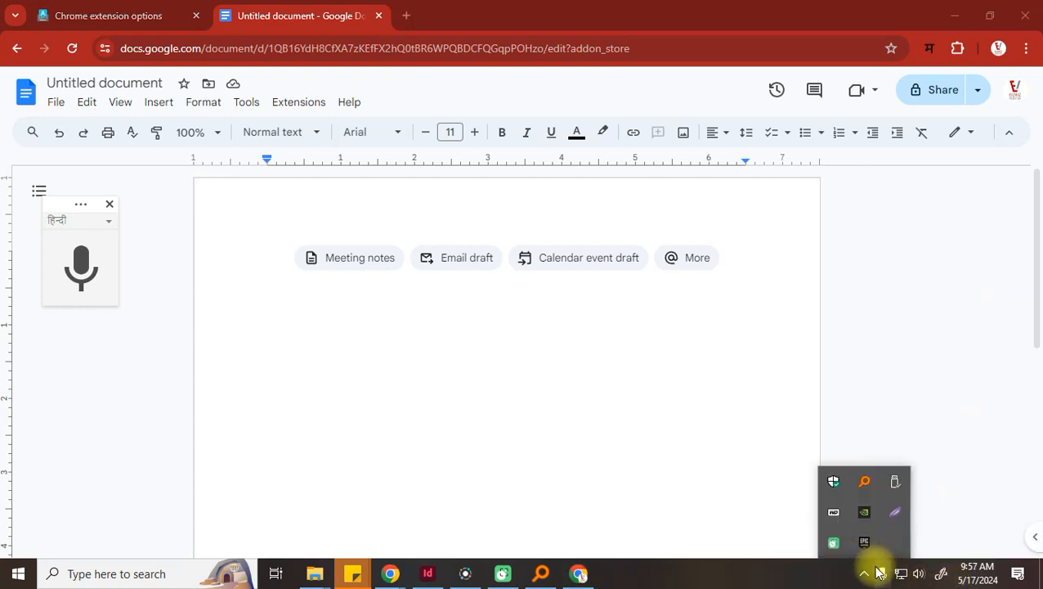
pyautogui.click(866, 572)
pyautogui.click(866, 574)
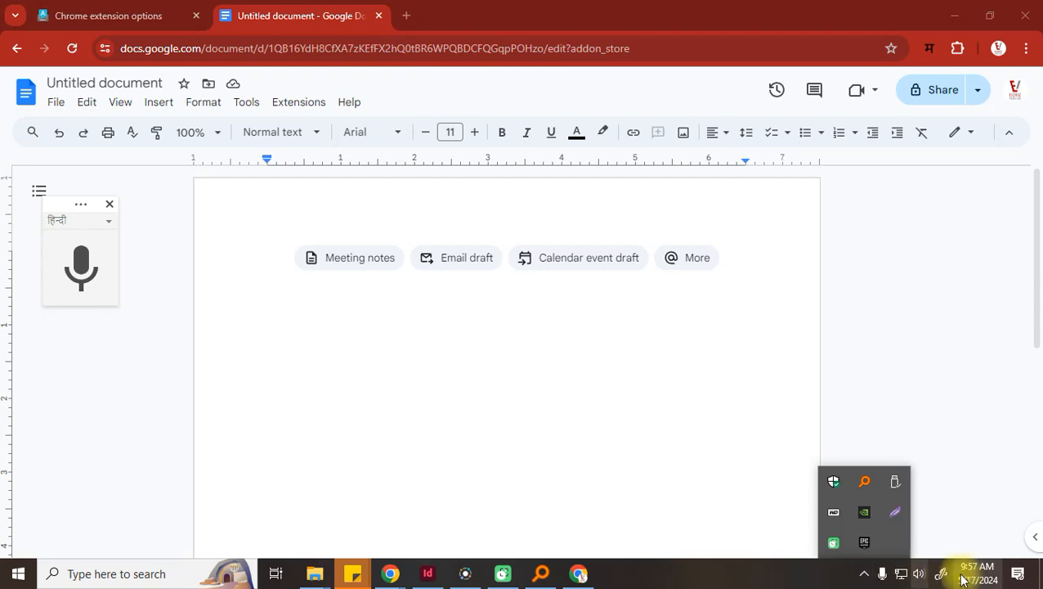
pyautogui.click(1022, 576)
pyautogui.click(1021, 575)
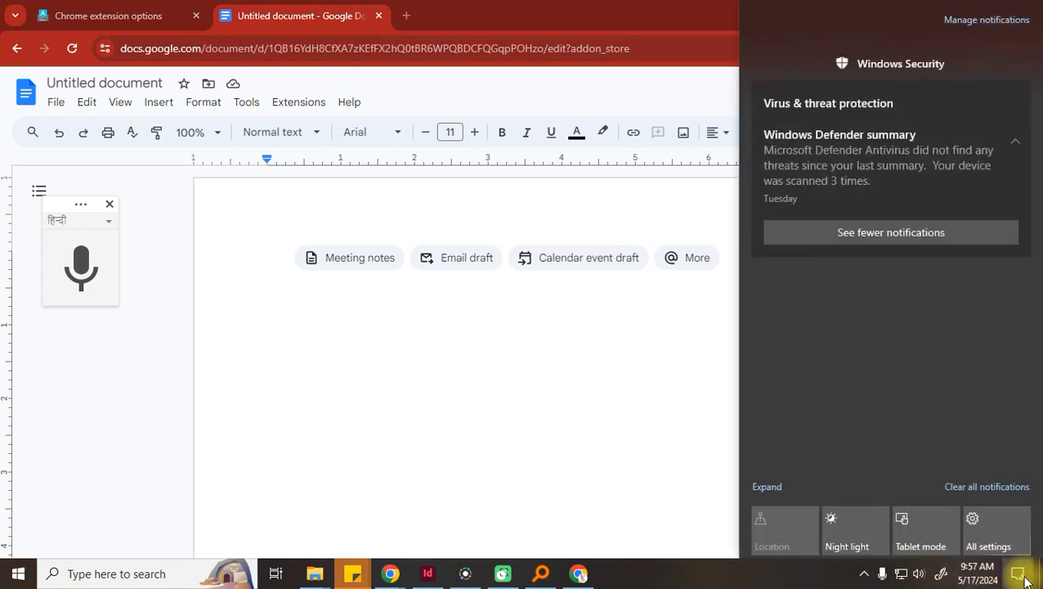
pyautogui.click(1018, 574)
pyautogui.click(942, 579)
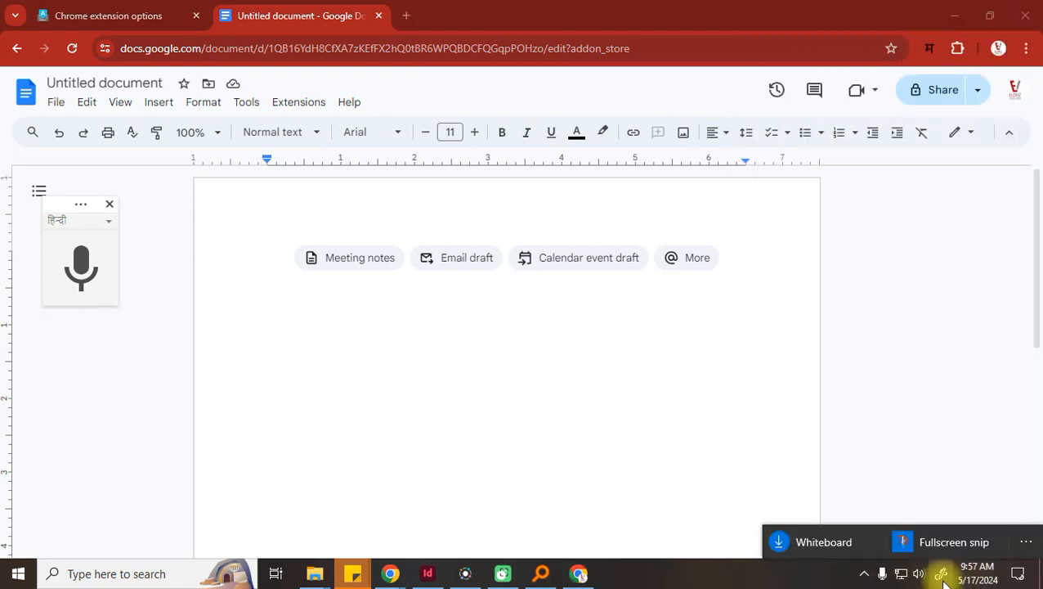
pyautogui.click(864, 575)
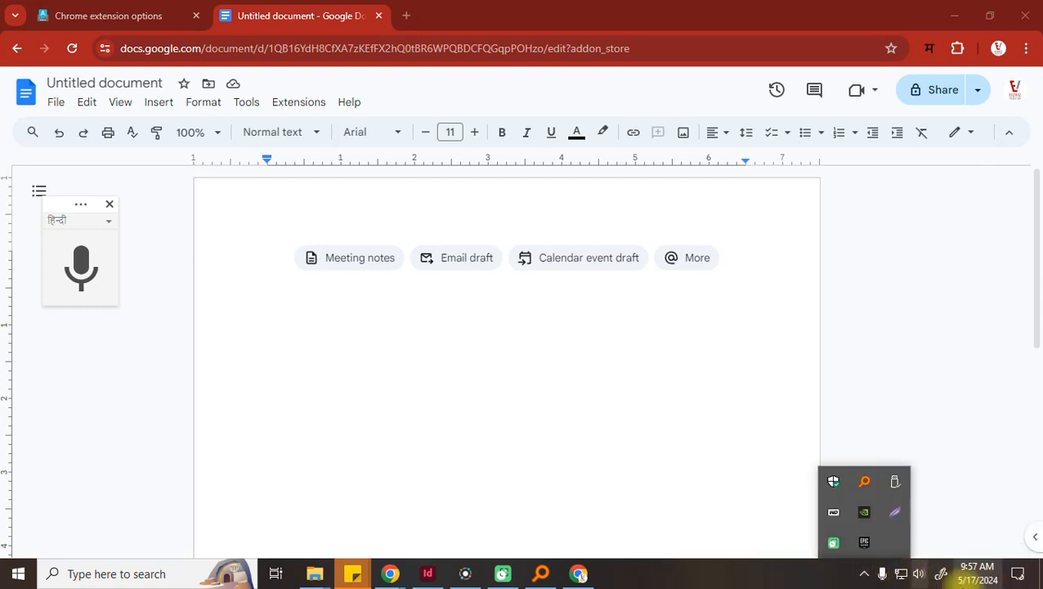
pyautogui.click(77, 573)
pyautogui.write('langu')
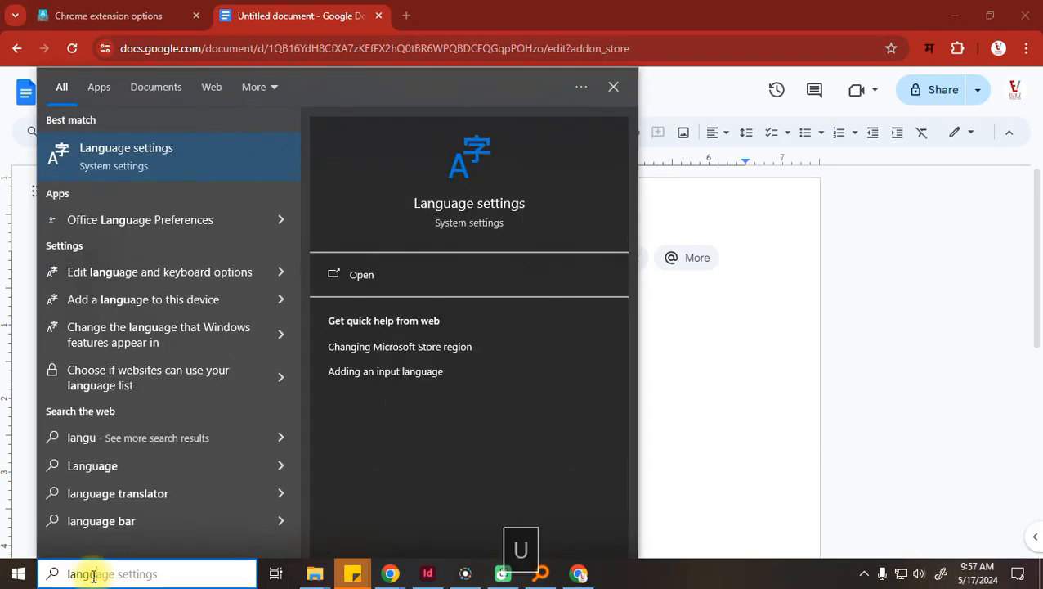
# Review the preferred languages on Windows Settings' Language page, then close Settings
pyautogui.click(70, 149)
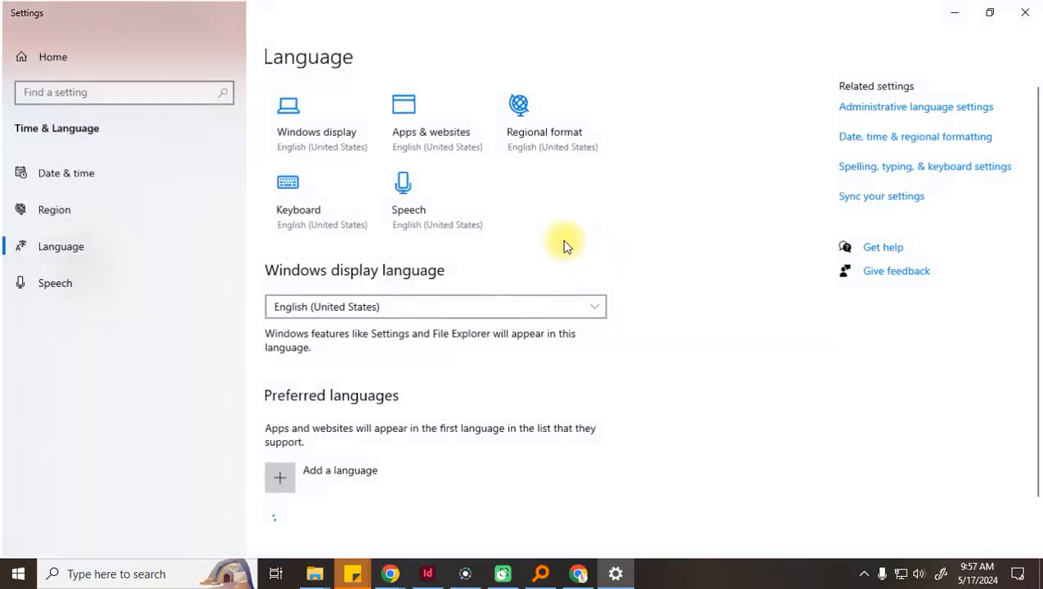
pyautogui.scroll(-2, 472, 333)
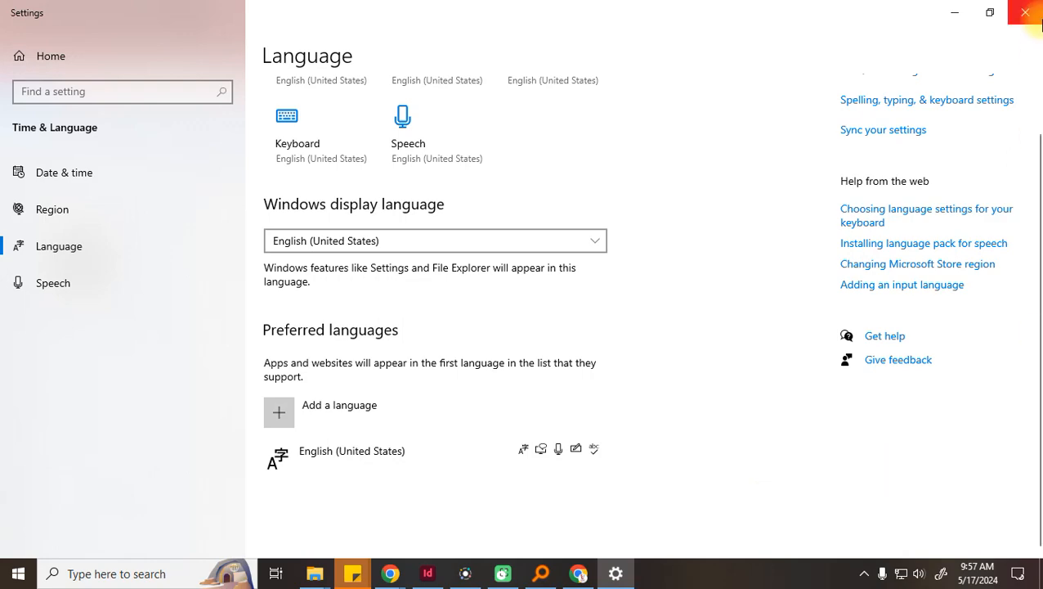
pyautogui.click(1025, 12)
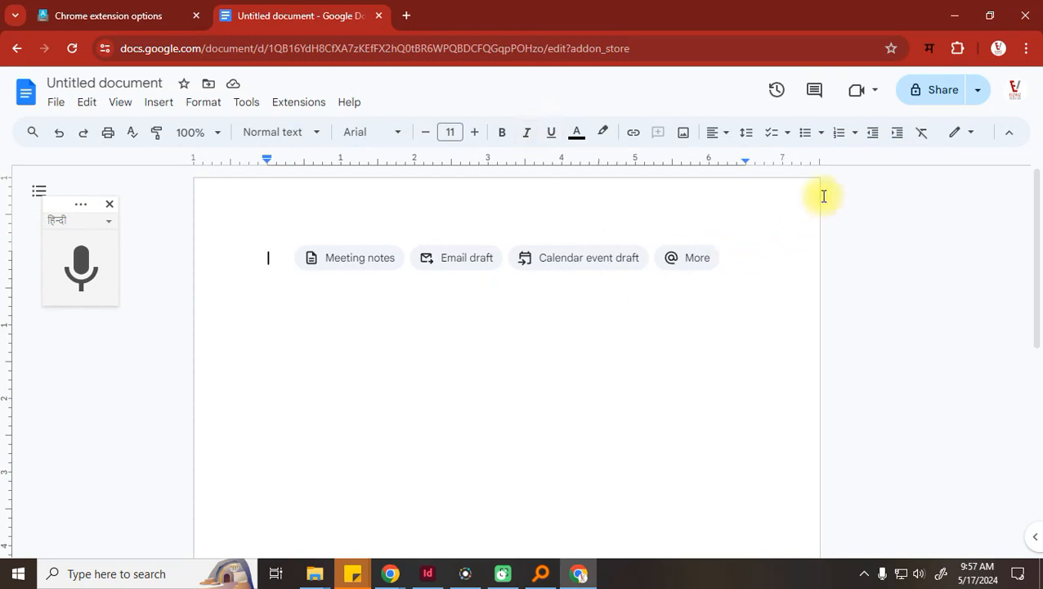
# Set Google Input Tools to Marathi, test and erase 'dfdsfsdf', then close voice typing
pyautogui.click(929, 50)
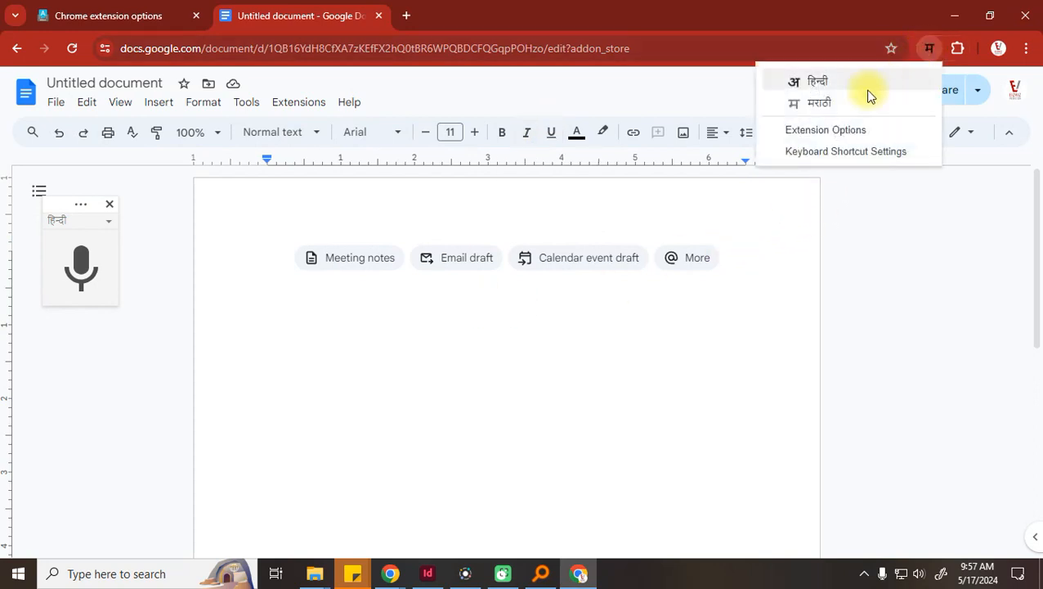
pyautogui.click(829, 104)
pyautogui.write('dfdsfsdf')
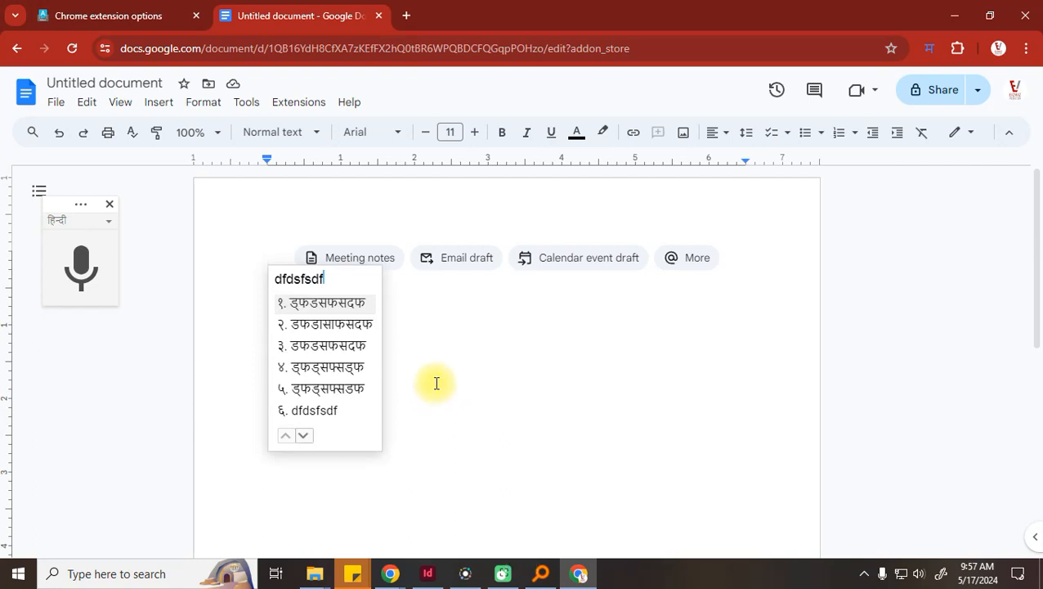
pyautogui.press('BackSpace')
pyautogui.press('BackSpace')
pyautogui.press('BackSpace')
pyautogui.press('BackSpace')
pyautogui.press('BackSpace')
pyautogui.press('BackSpace')
pyautogui.press('BackSpace')
pyautogui.press('BackSpace')
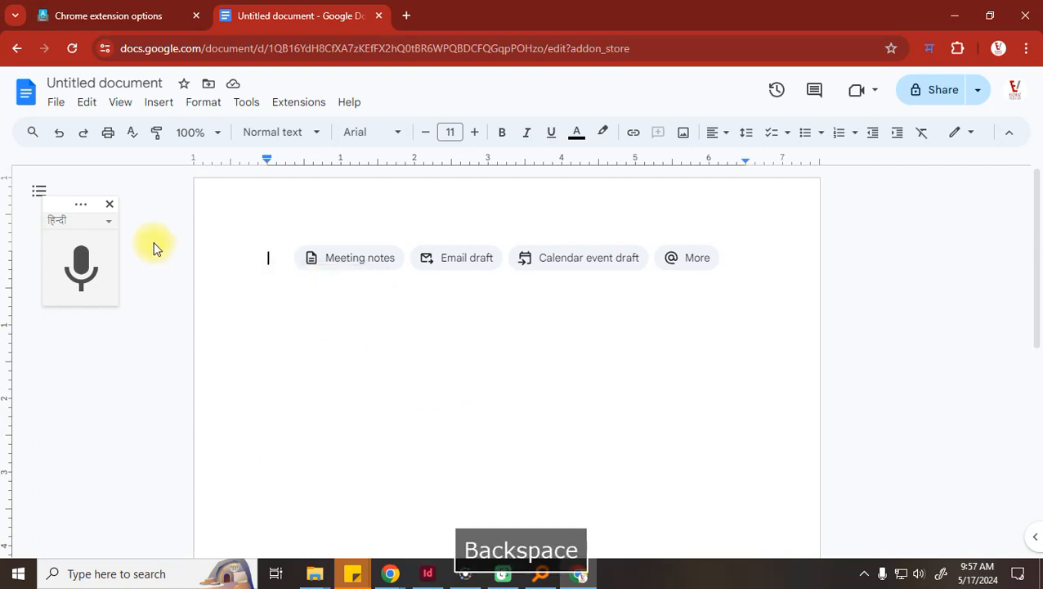
pyautogui.click(111, 204)
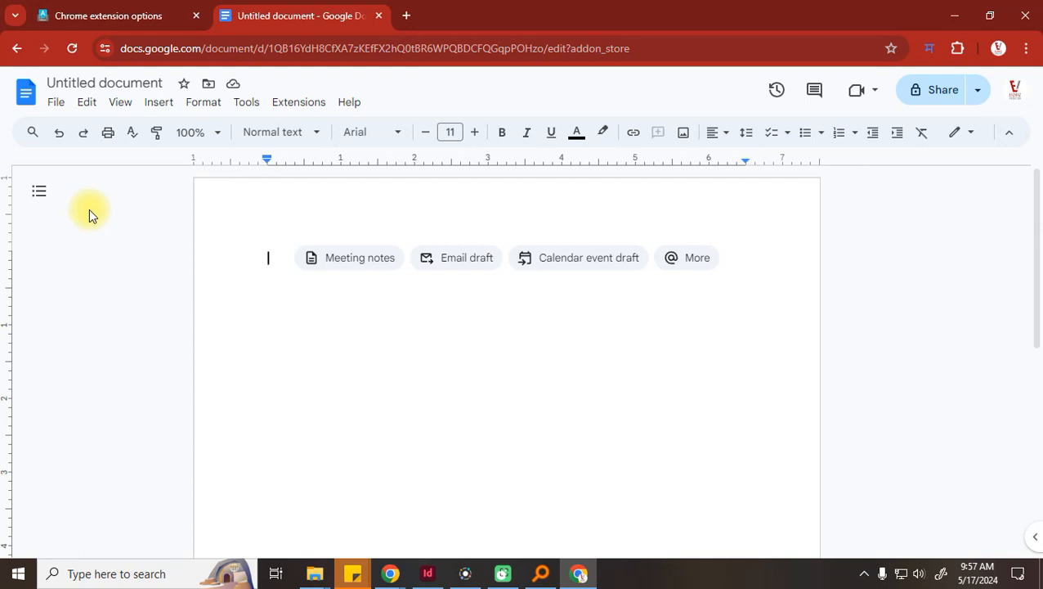
# Open grammarly.com from a web search for 'gramm' in a new tab
pyautogui.click(408, 15)
pyautogui.write('gramm')
pyautogui.press('Return')
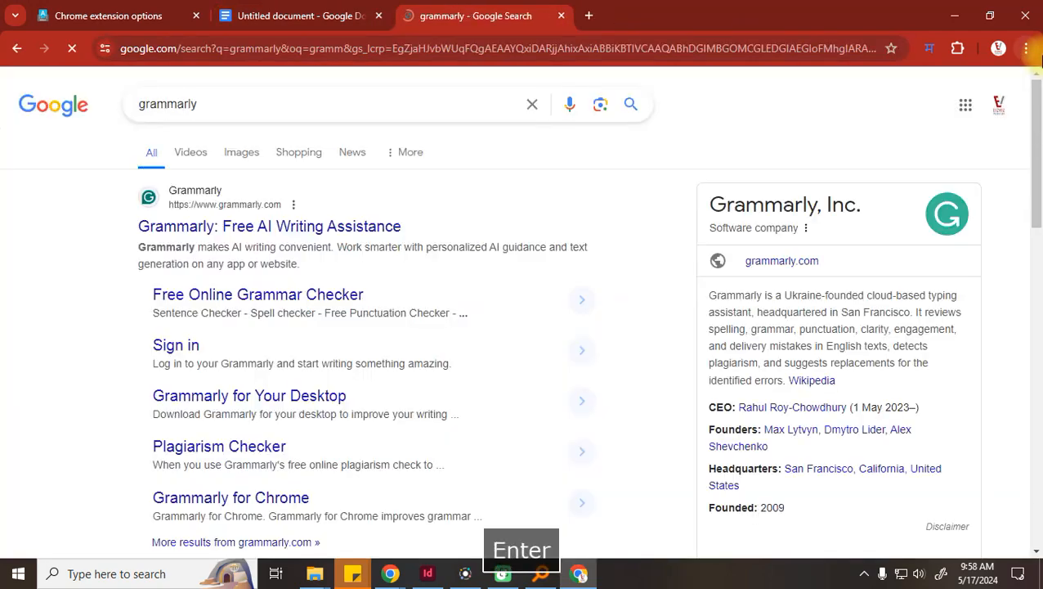
pyautogui.click(310, 236)
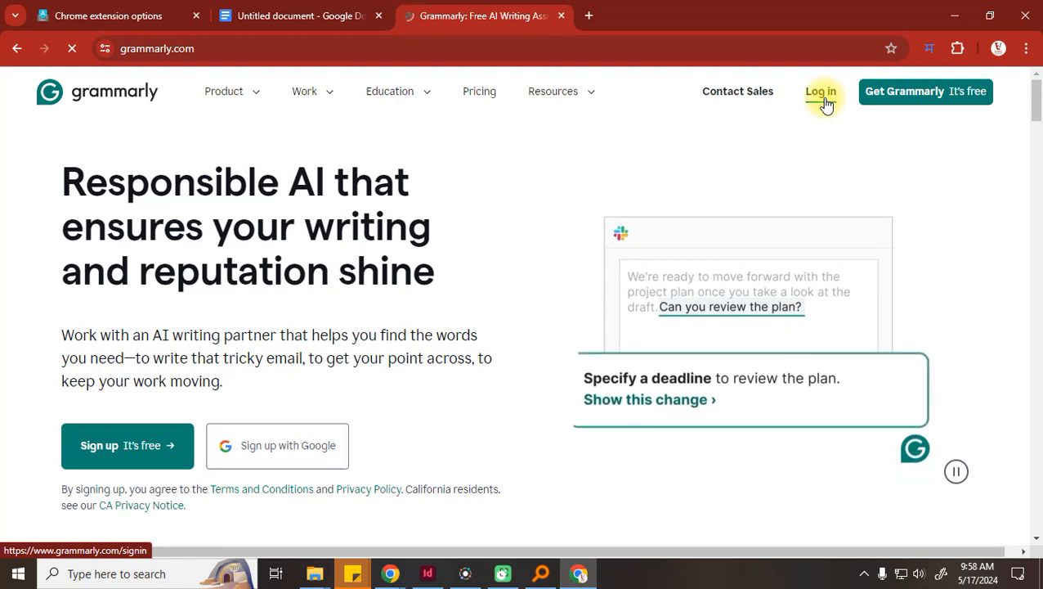
# Sign up to Grammarly using the Google account and confirm
pyautogui.click(275, 445)
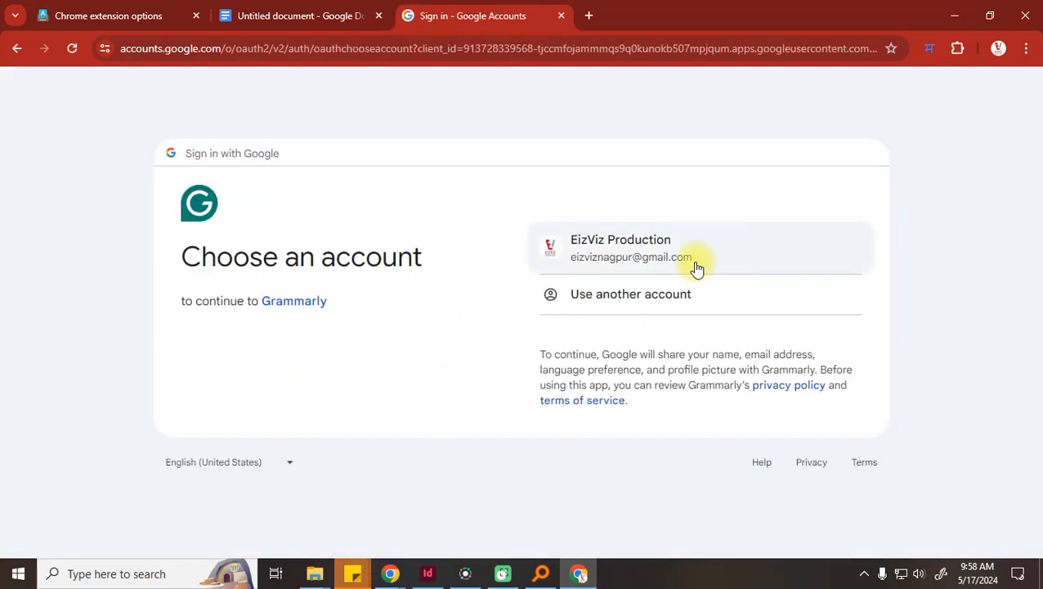
pyautogui.click(675, 274)
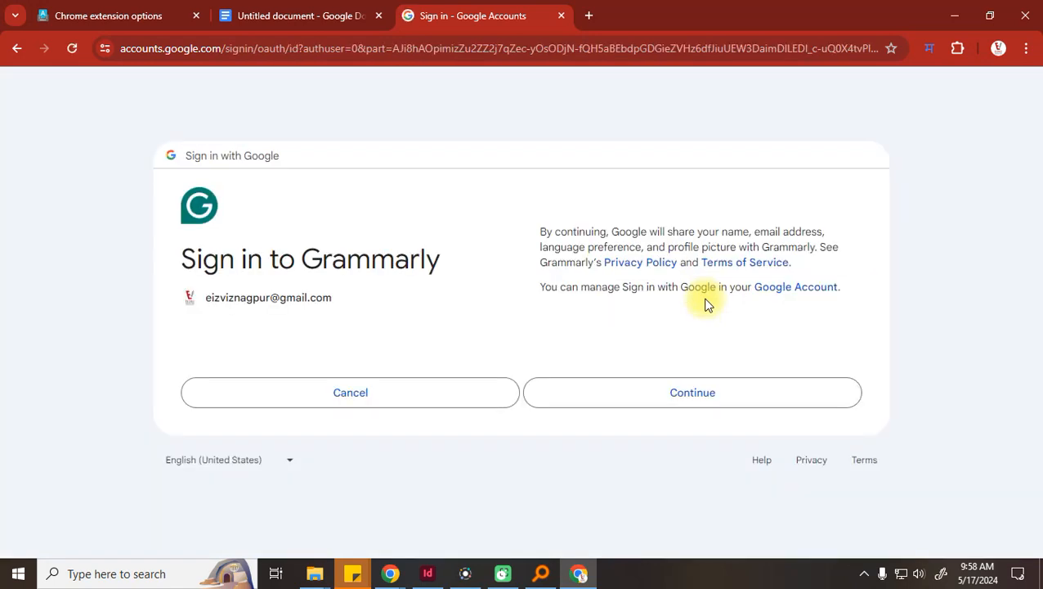
pyautogui.click(681, 398)
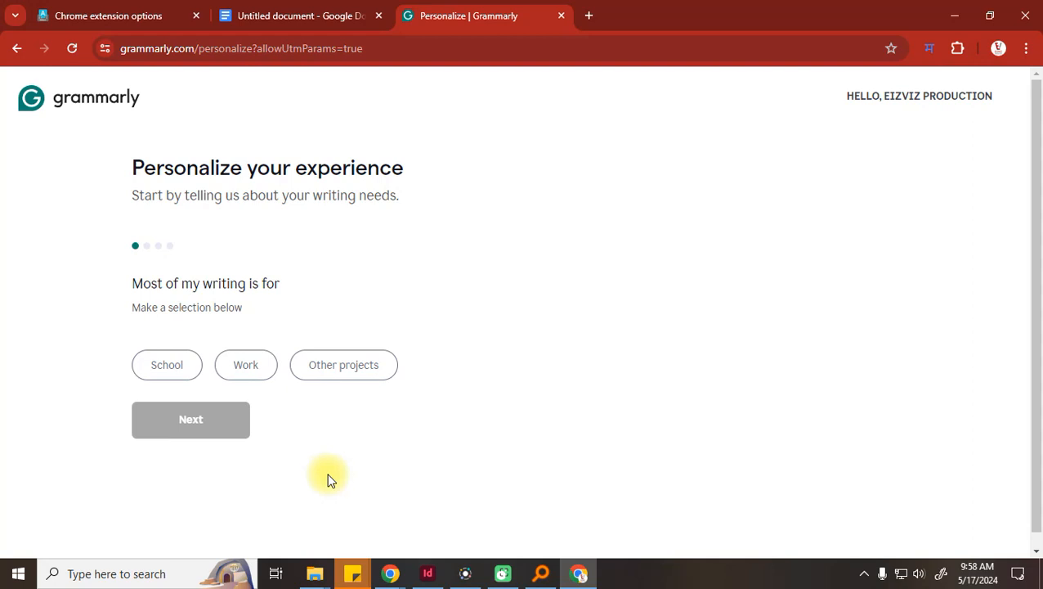
# Answer the profile questions: Work purpose, Education as primary function, company size Just me
pyautogui.click(257, 373)
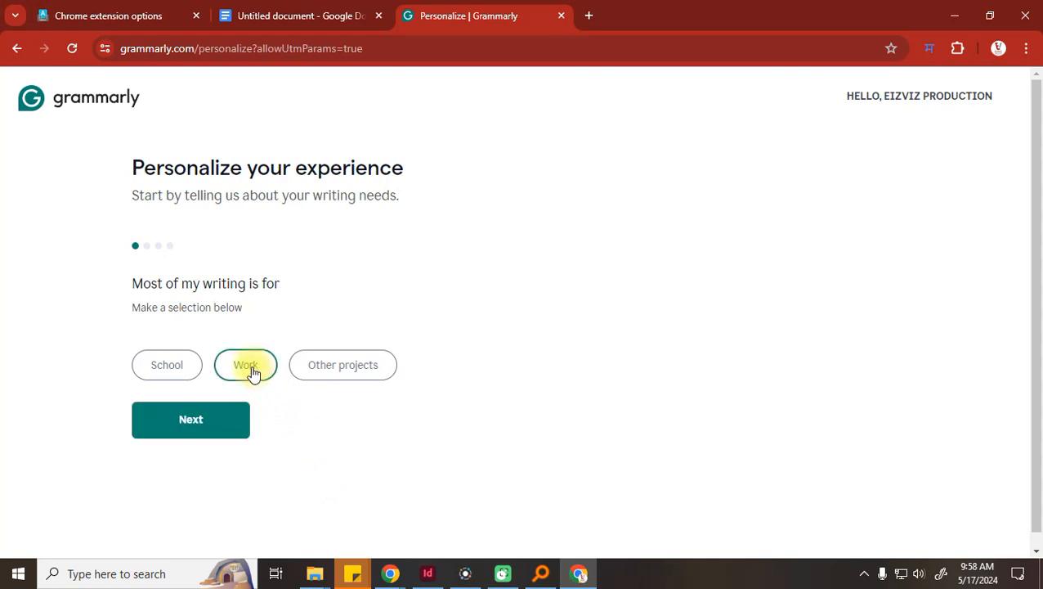
pyautogui.click(236, 431)
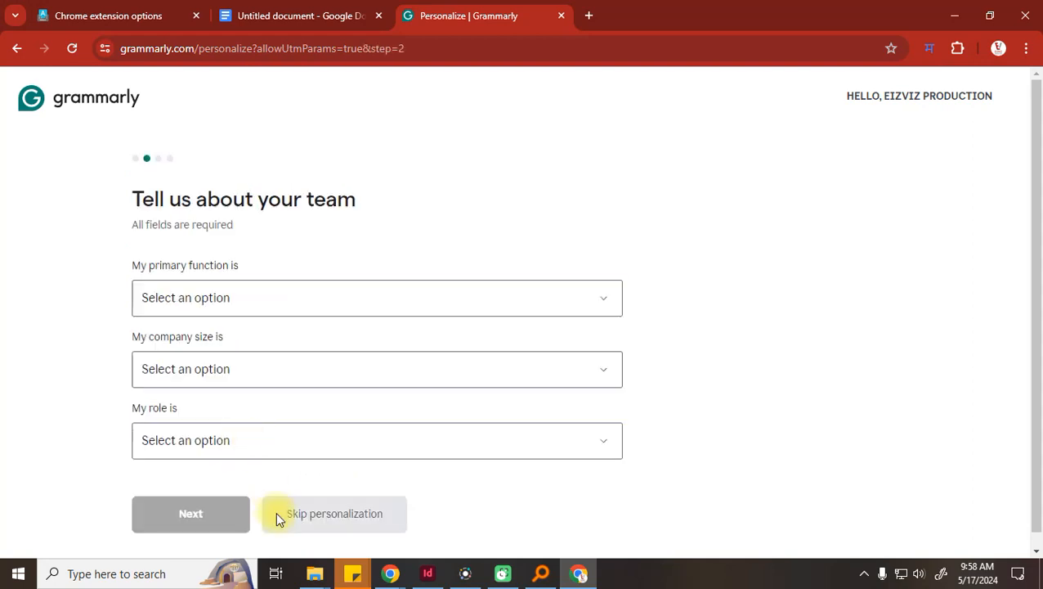
pyautogui.click(210, 302)
pyautogui.click(182, 153)
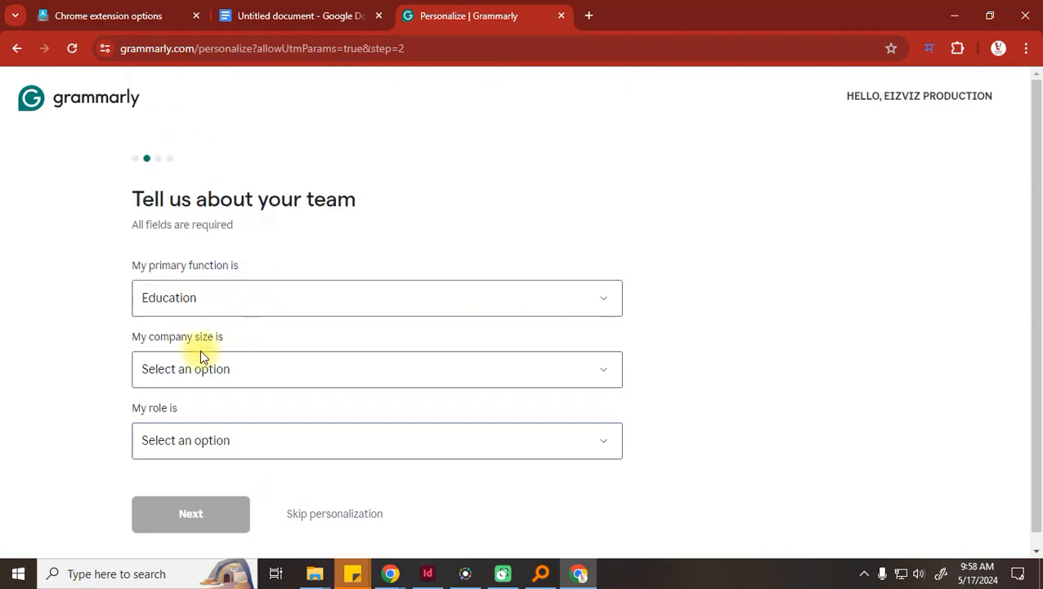
pyautogui.click(180, 381)
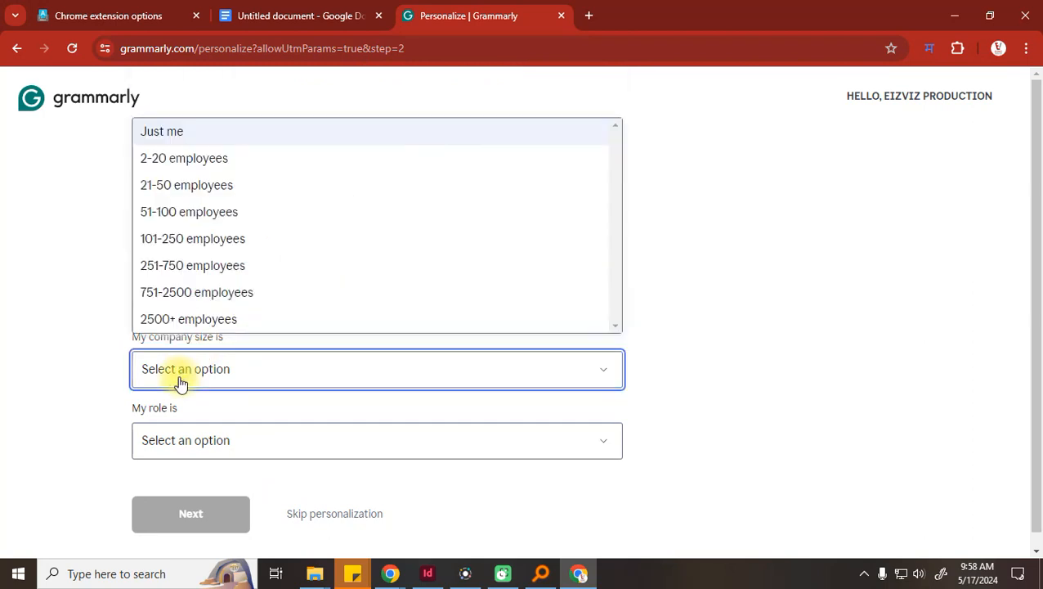
pyautogui.click(175, 135)
pyautogui.click(227, 381)
pyautogui.click(226, 382)
pyautogui.click(191, 459)
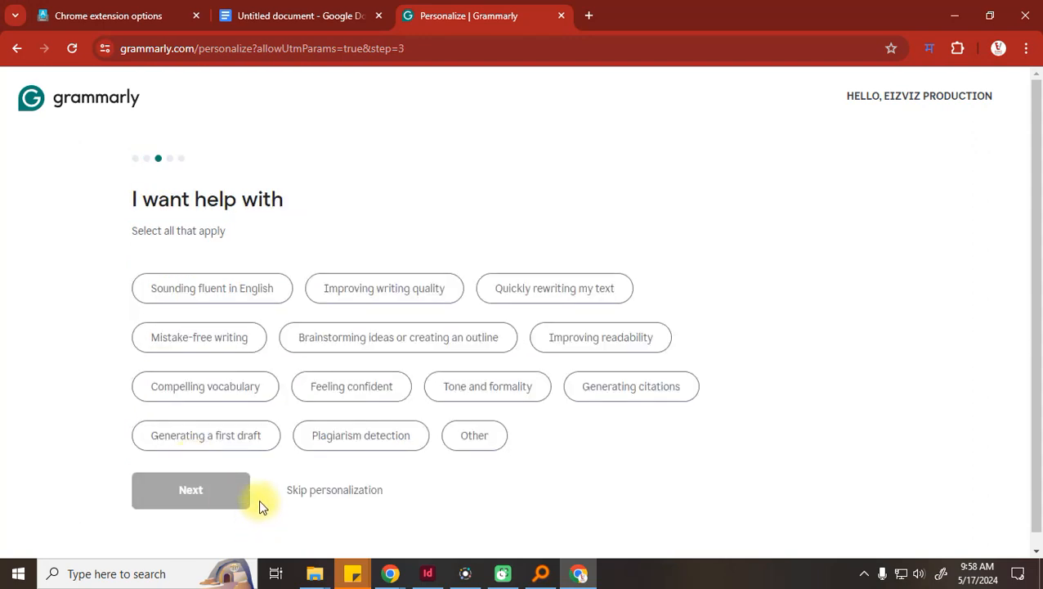
# Choose goals Mistake-free writing, fluent English, plagiarism detection and citations; answer ChatGPT tried
pyautogui.click(198, 337)
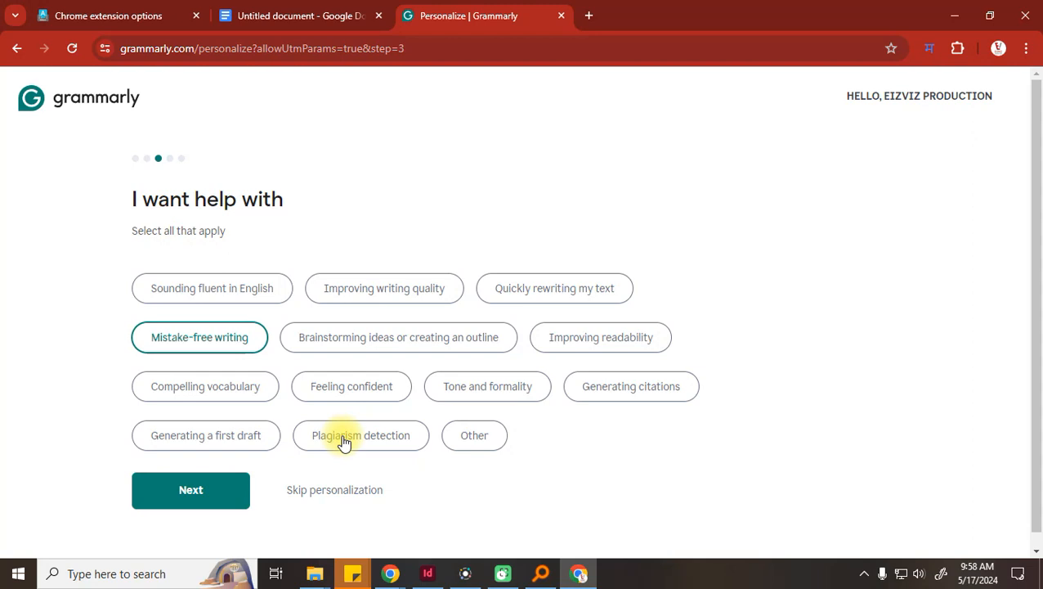
pyautogui.click(173, 296)
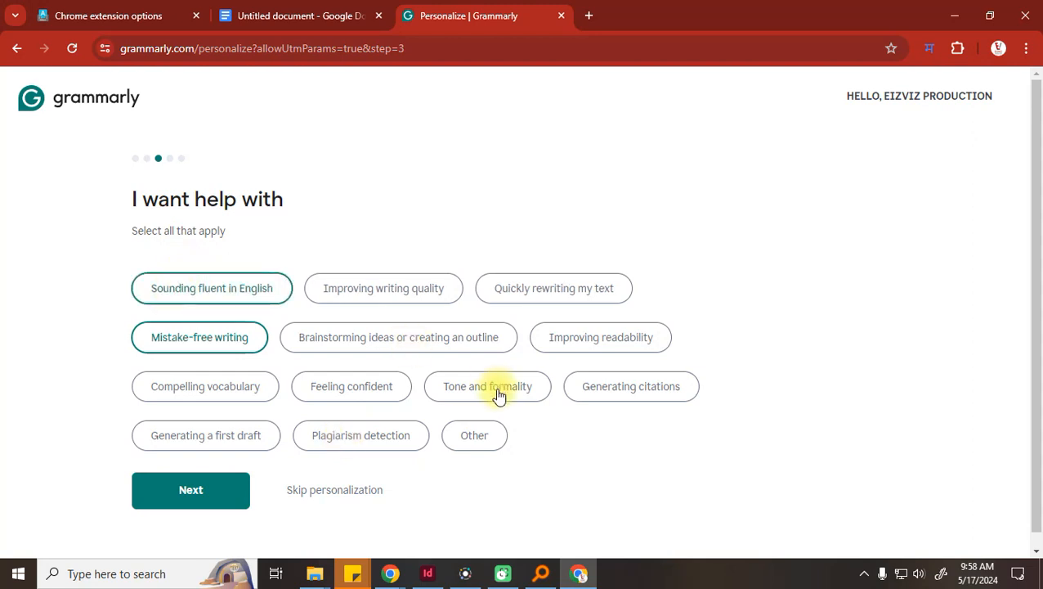
pyautogui.click(373, 439)
pyautogui.click(629, 394)
pyautogui.click(206, 499)
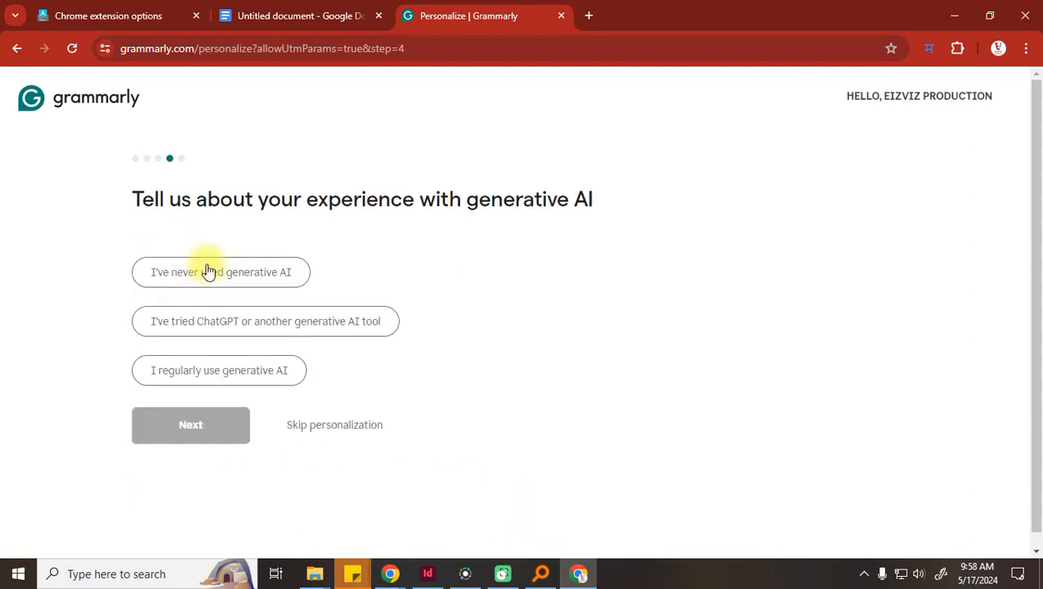
pyautogui.moveTo(206, 288); pyautogui.dragTo(214, 361)
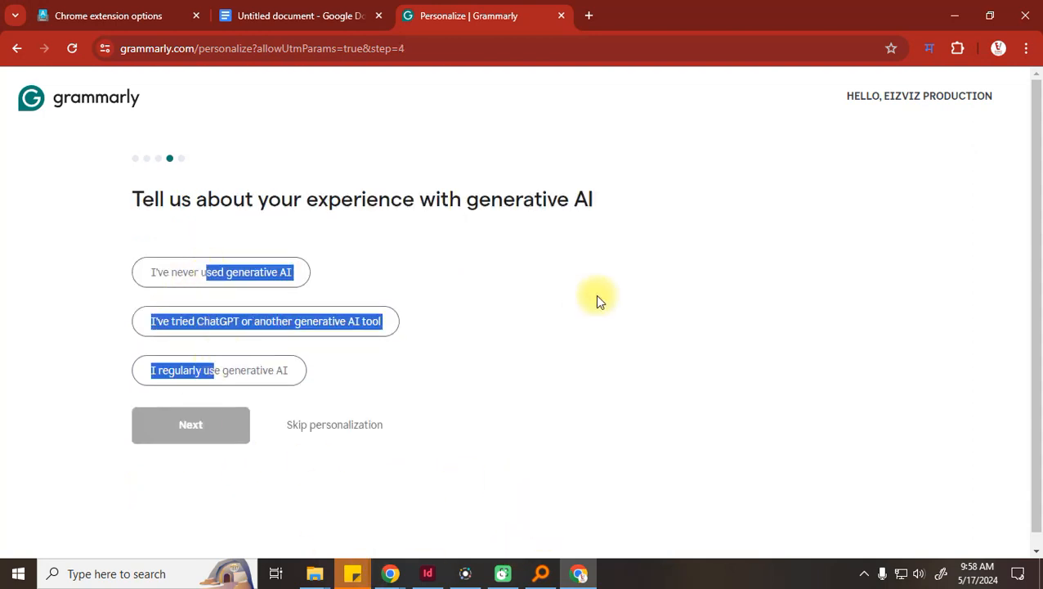
pyautogui.click(264, 330)
pyautogui.click(219, 434)
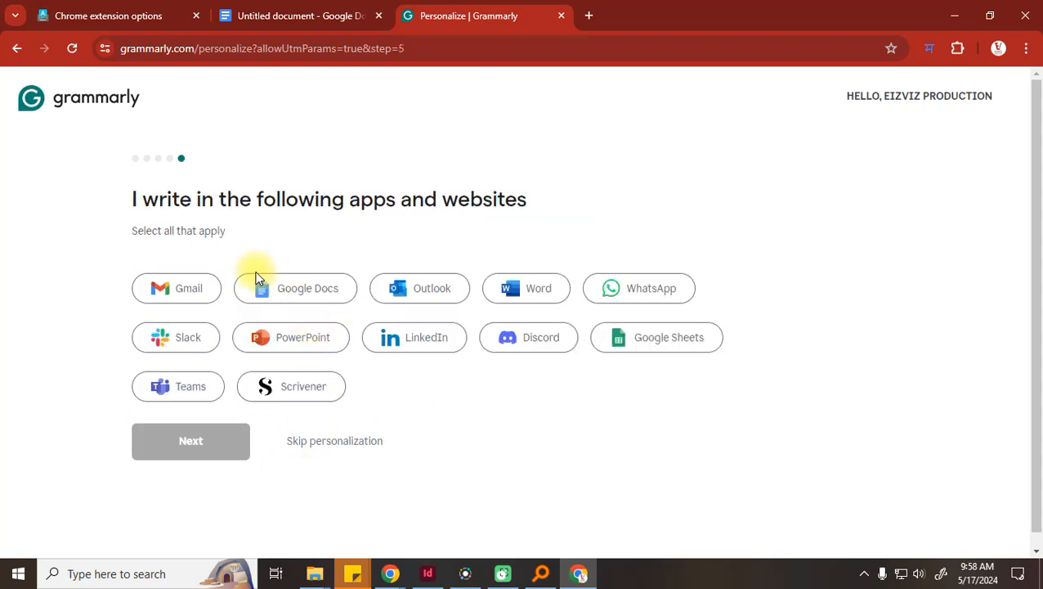
# Select Google Docs, WhatsApp, Google Sheets and Word as writing apps and submit
pyautogui.click(307, 291)
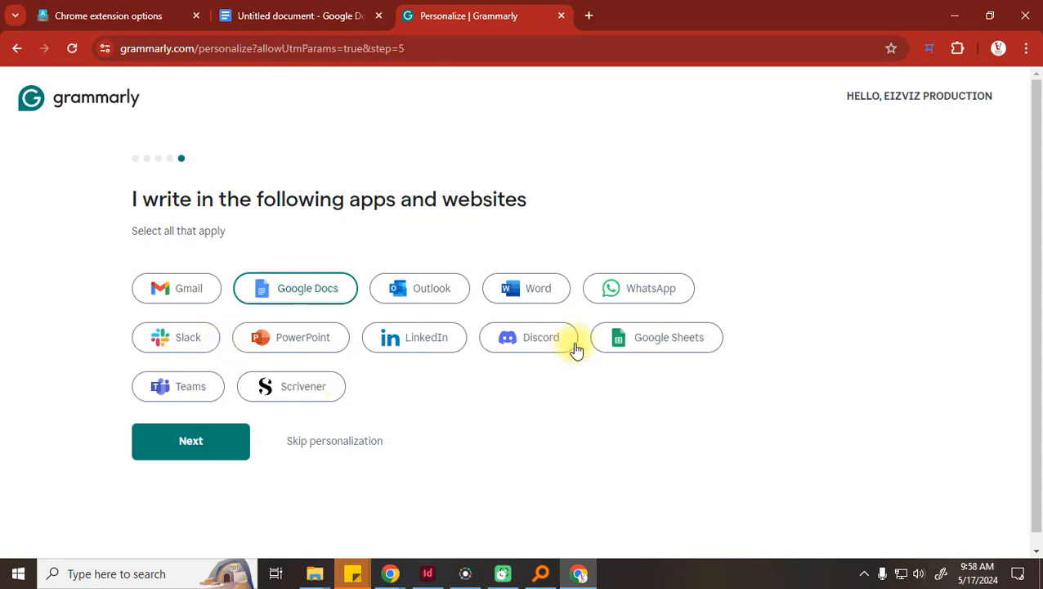
pyautogui.click(635, 291)
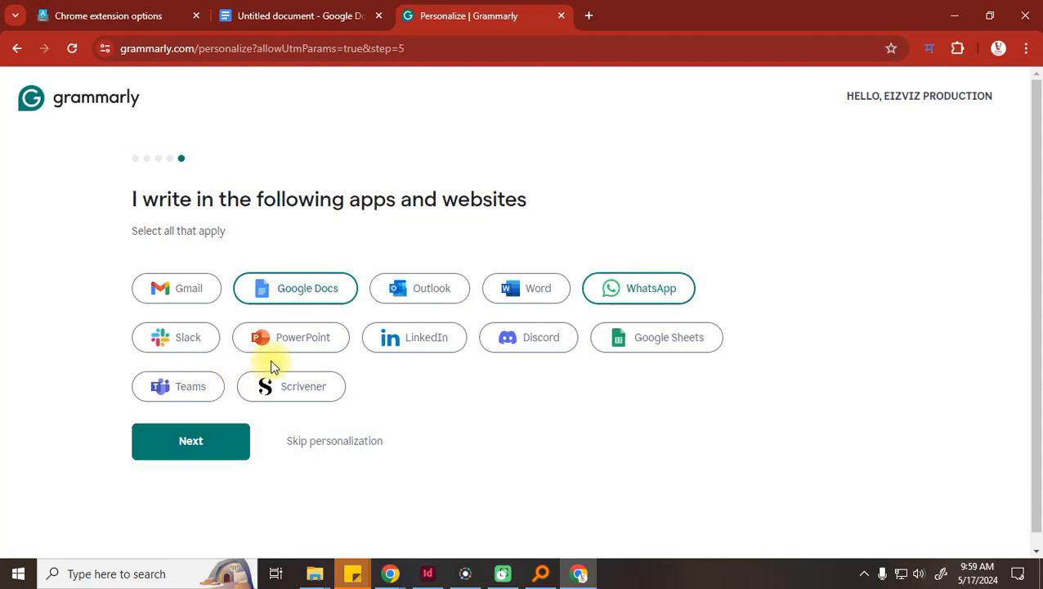
pyautogui.click(662, 346)
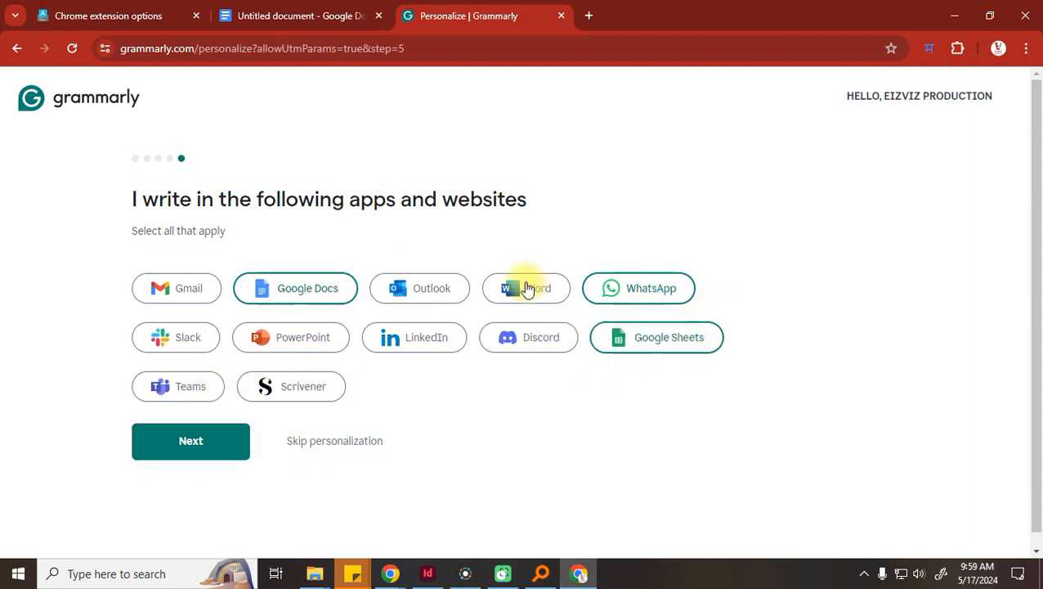
pyautogui.click(530, 286)
pyautogui.click(166, 452)
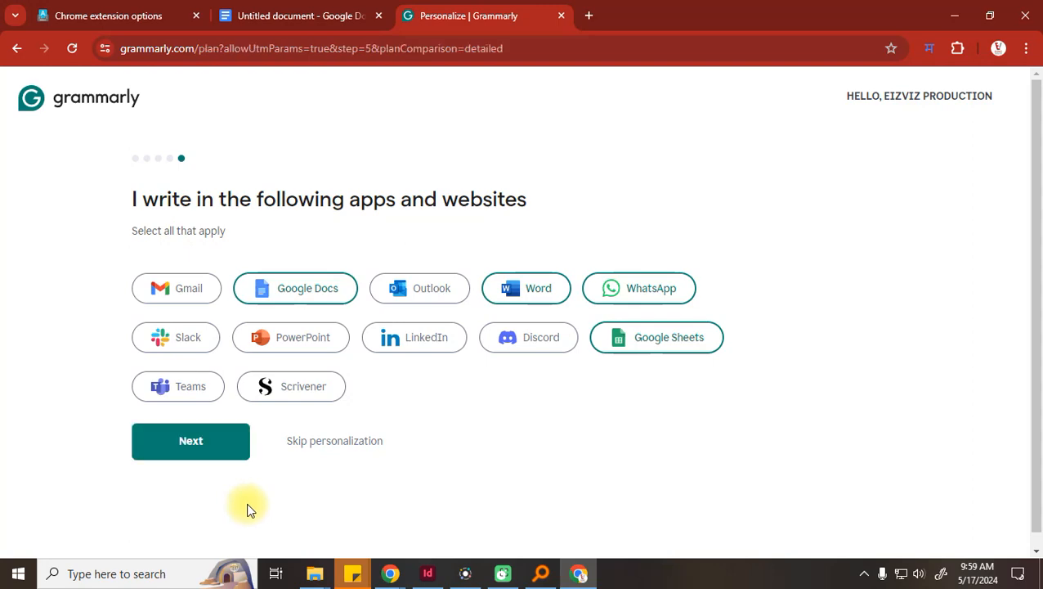
# Download the Grammarly for Windows + Chrome installer and check its download progress
pyautogui.scroll(-1, 316, 405)
pyautogui.click(329, 389)
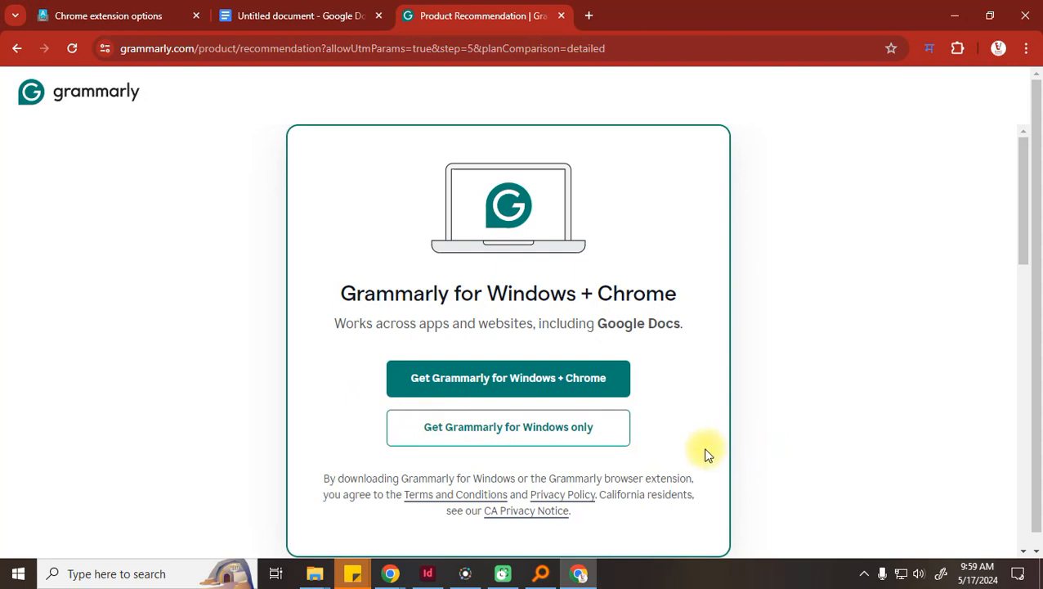
pyautogui.click(553, 387)
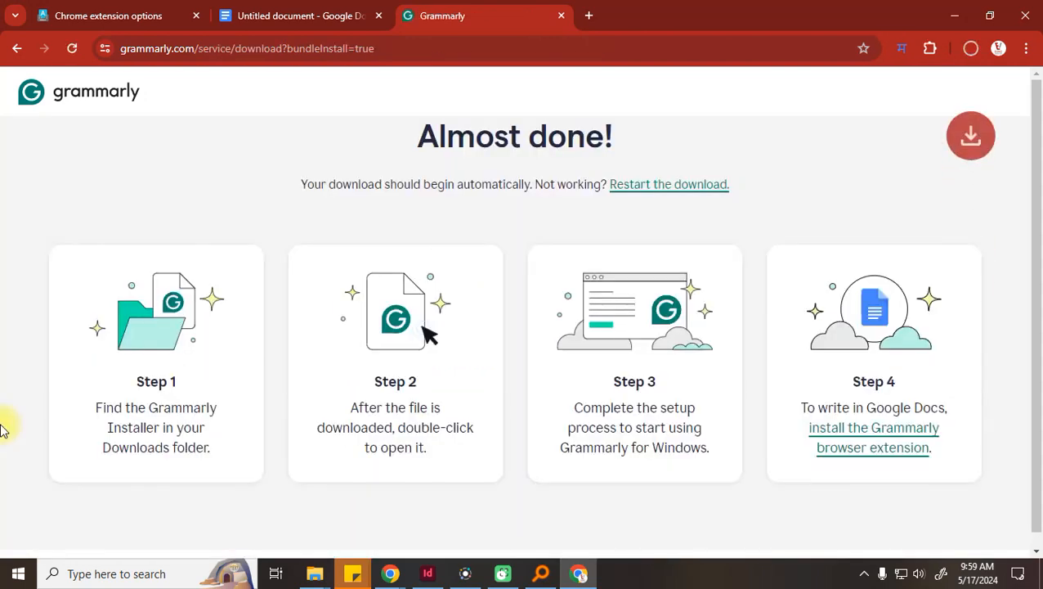
pyautogui.click(970, 48)
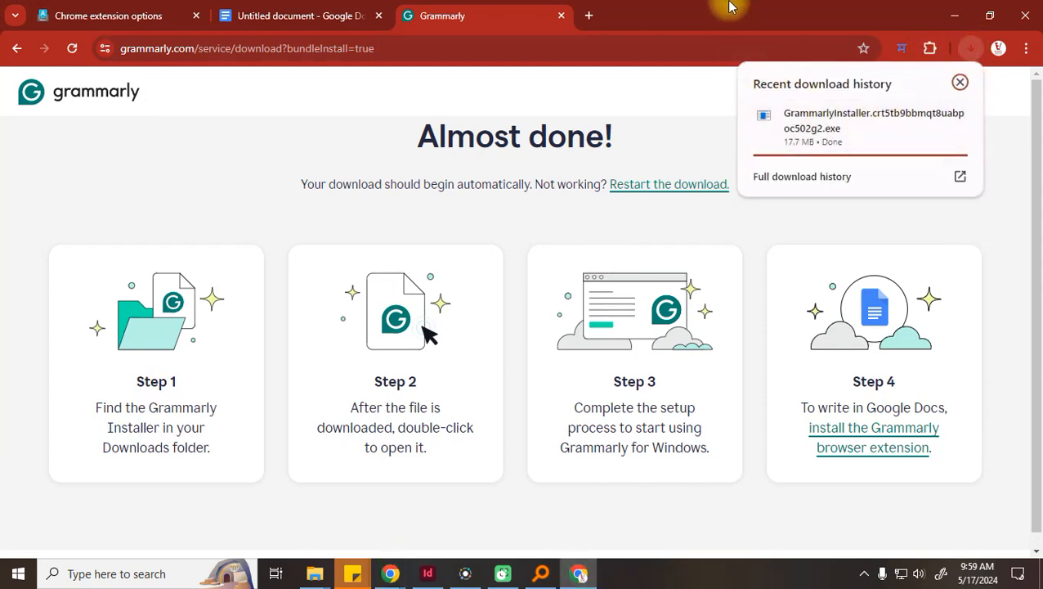
pyautogui.click(930, 48)
pyautogui.click(928, 47)
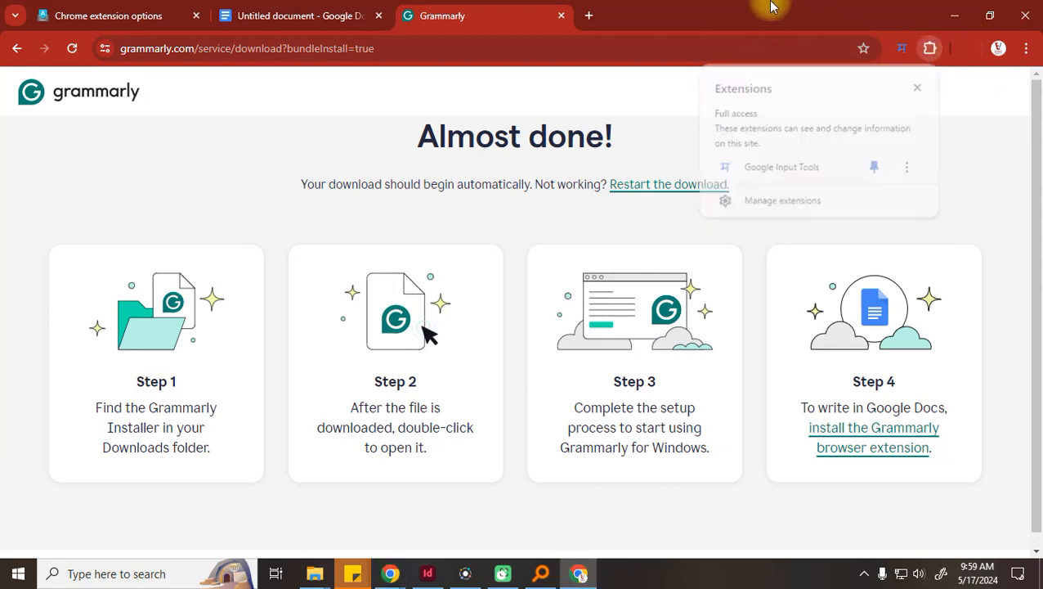
# Add the Grammarly extension to Chrome from its Chrome Web Store page
pyautogui.scroll(-1, 496, 409)
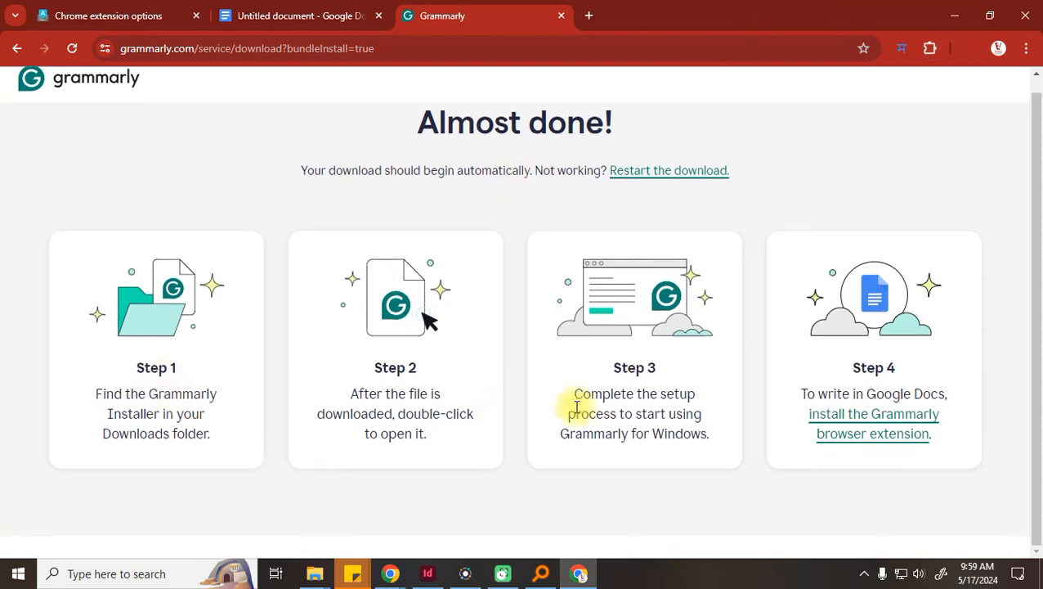
pyautogui.click(896, 422)
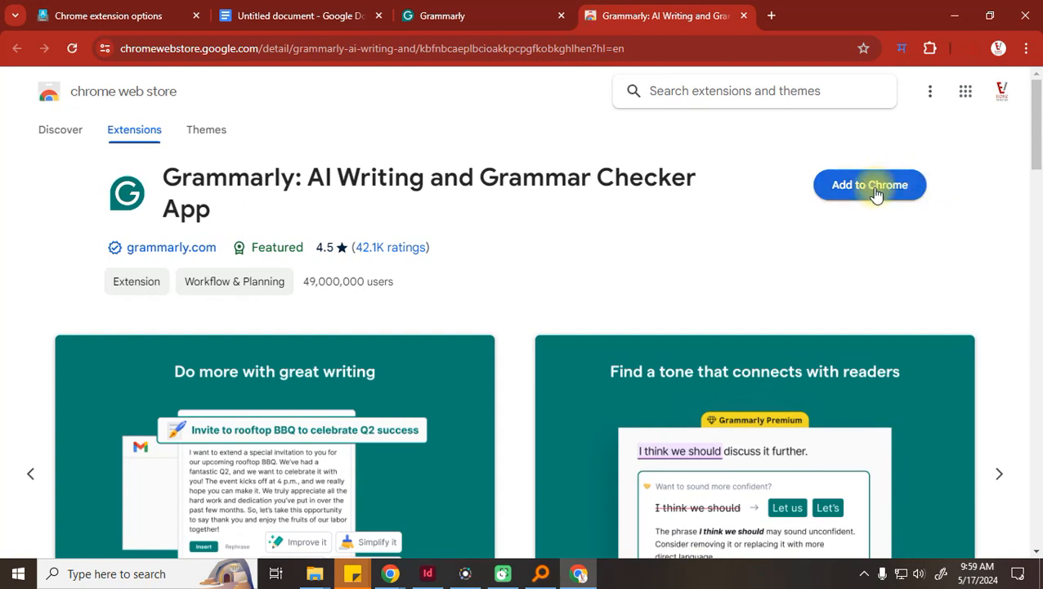
pyautogui.click(875, 193)
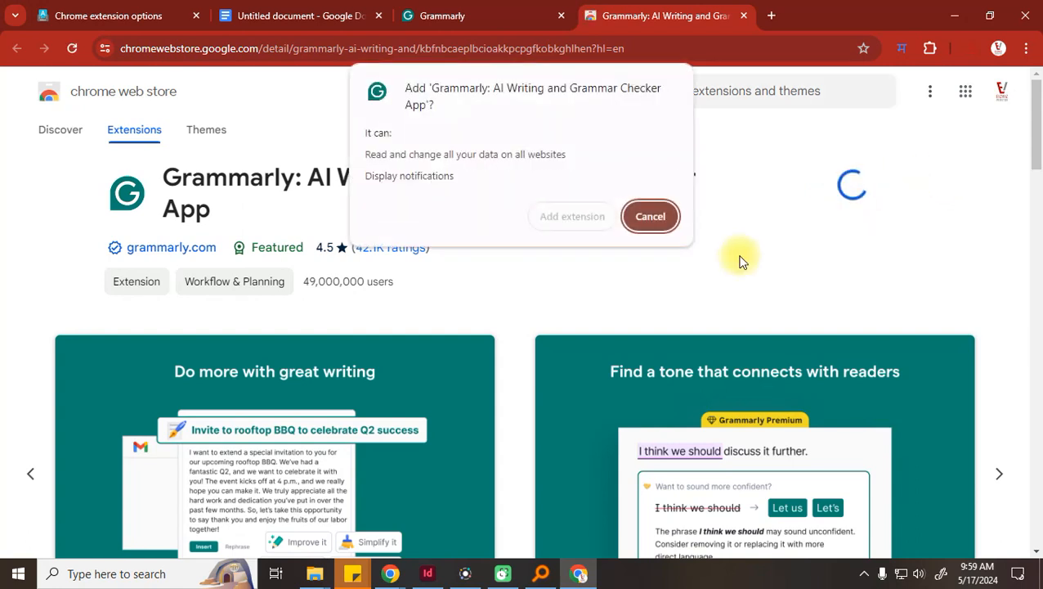
pyautogui.click(576, 219)
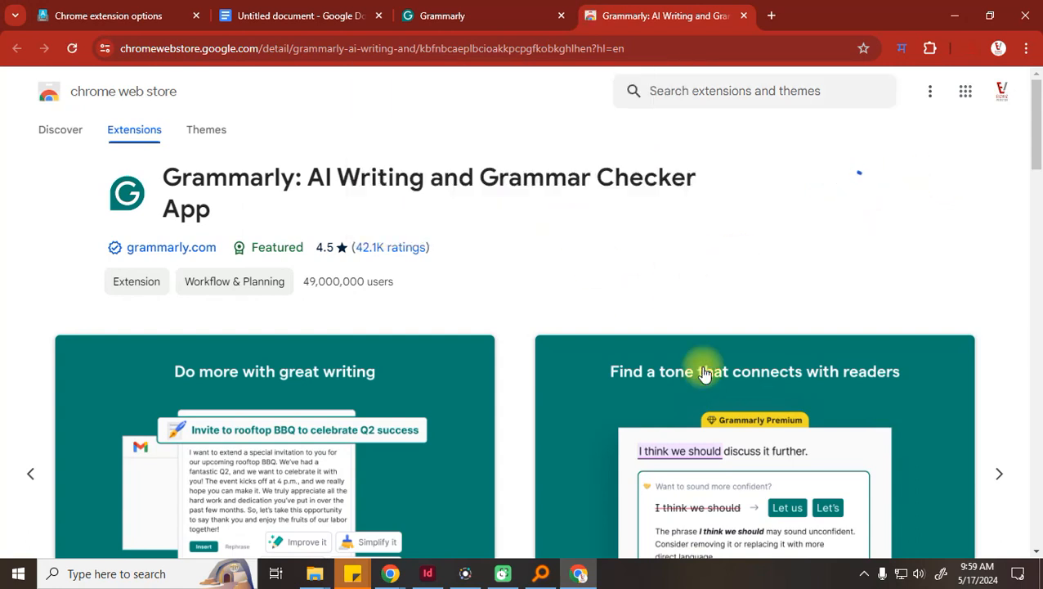
pyautogui.click(930, 49)
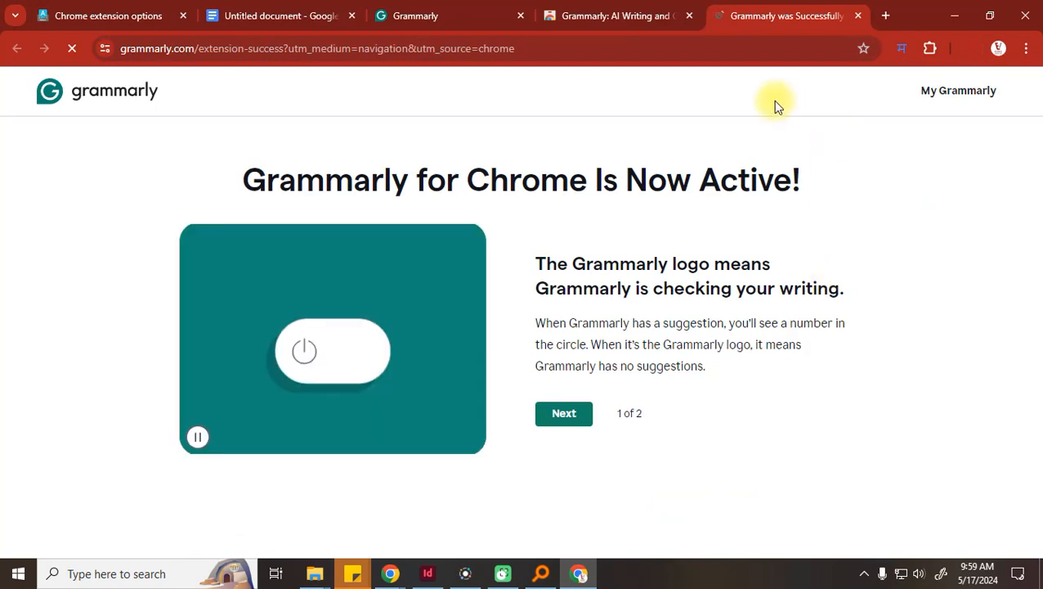
# Finish the Grammarly onboarding and try it in a new Google Docs document
pyautogui.click(566, 415)
pyautogui.click(582, 420)
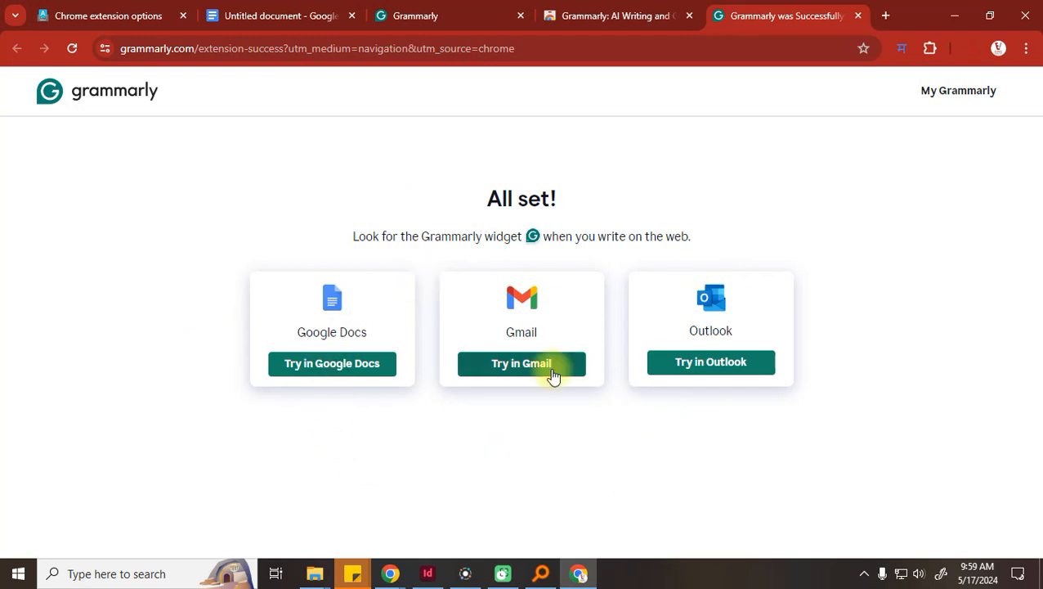
pyautogui.click(330, 372)
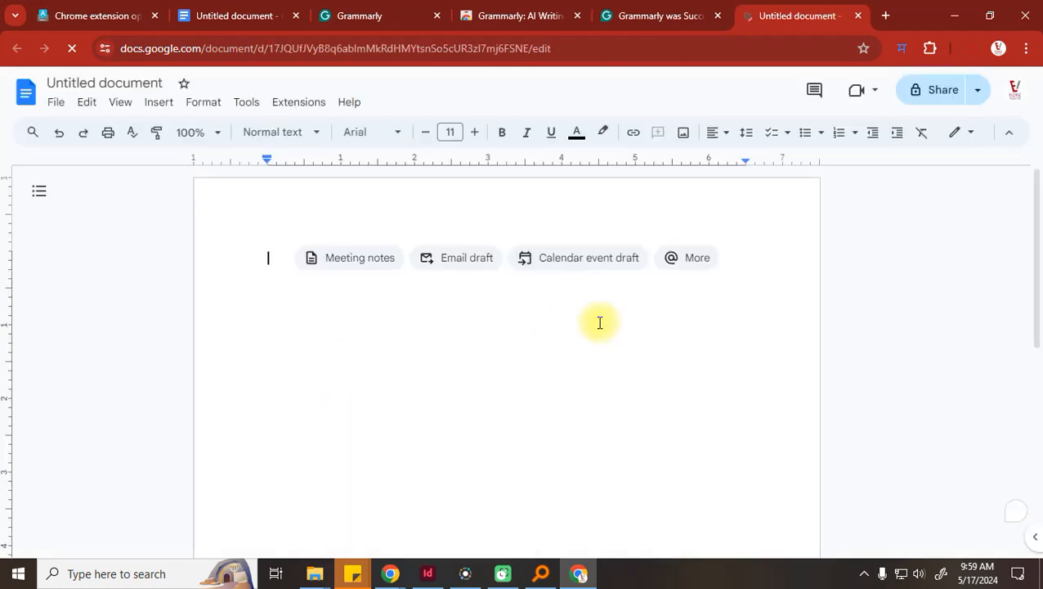
# Erase the typed test name and dismiss the Grammarly promotion popup
pyautogui.write('abhishek')
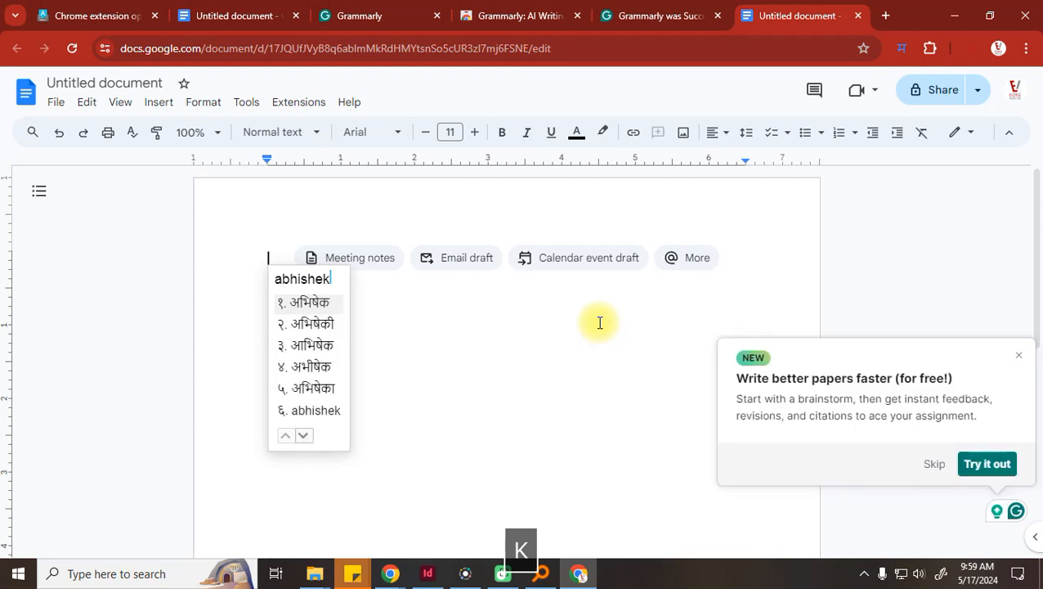
pyautogui.press('BackSpace')
pyautogui.press('BackSpace')
pyautogui.press('BackSpace')
pyautogui.press('BackSpace')
pyautogui.press('BackSpace')
pyautogui.press('BackSpace')
pyautogui.press('BackSpace')
pyautogui.press('BackSpace')
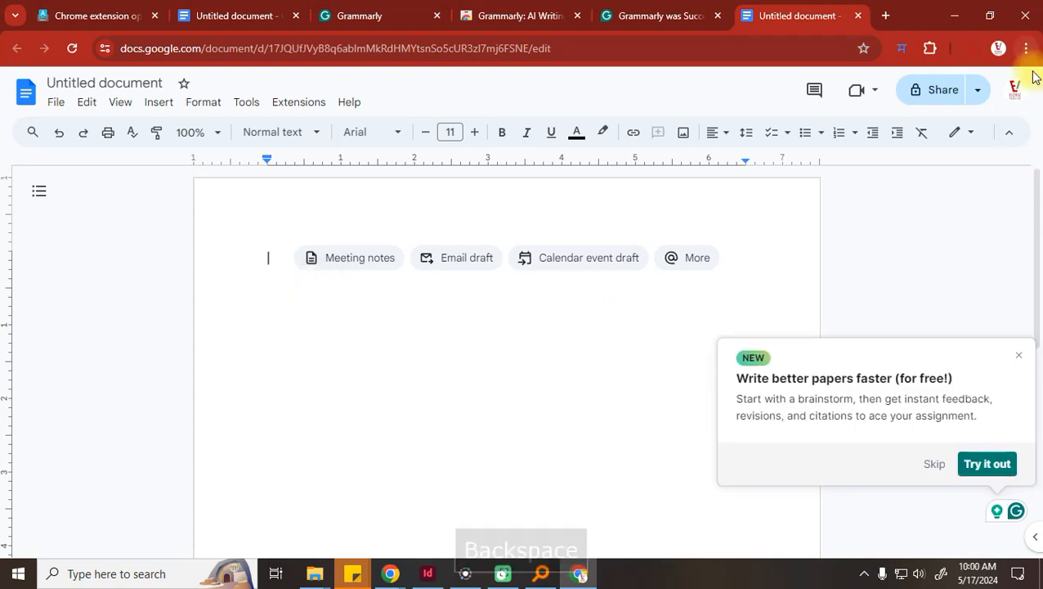
pyautogui.click(934, 464)
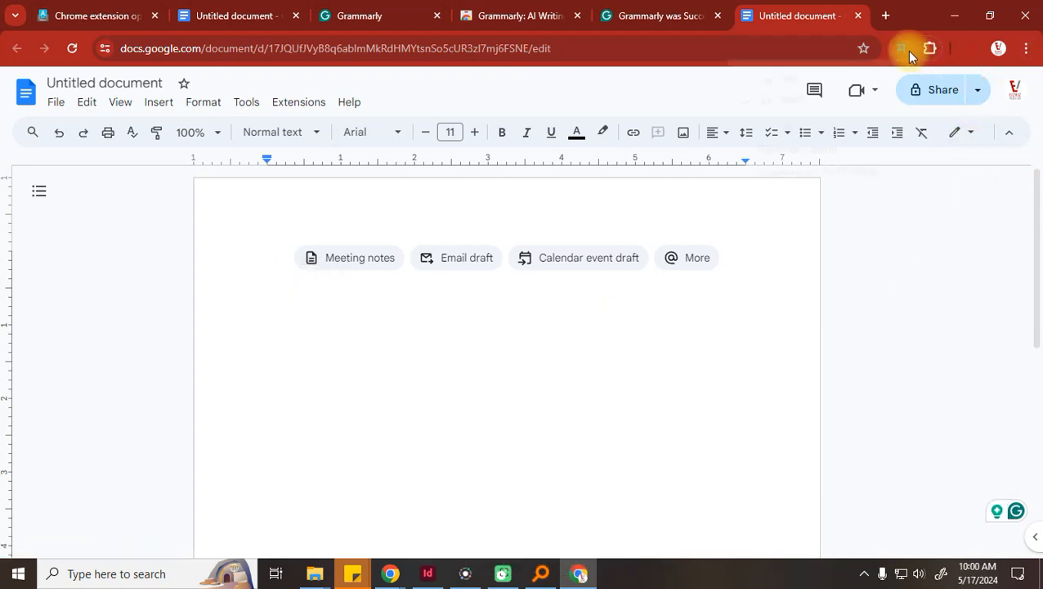
# Switch the input tool's transliteration language to Marathi and return to the document's first line
pyautogui.click(904, 50)
pyautogui.click(794, 102)
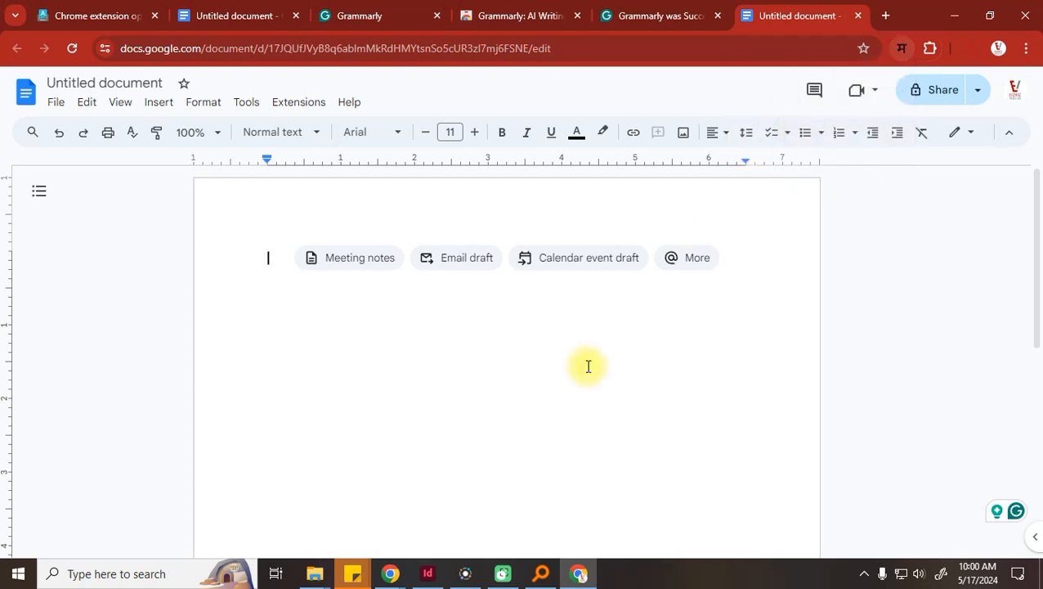
pyautogui.click(391, 573)
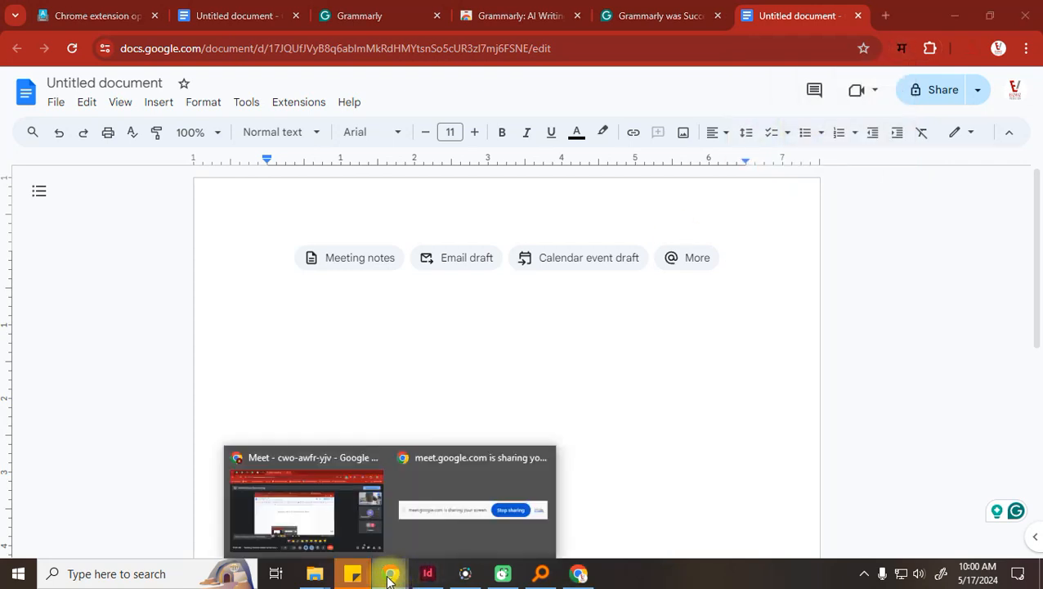
pyautogui.click(370, 377)
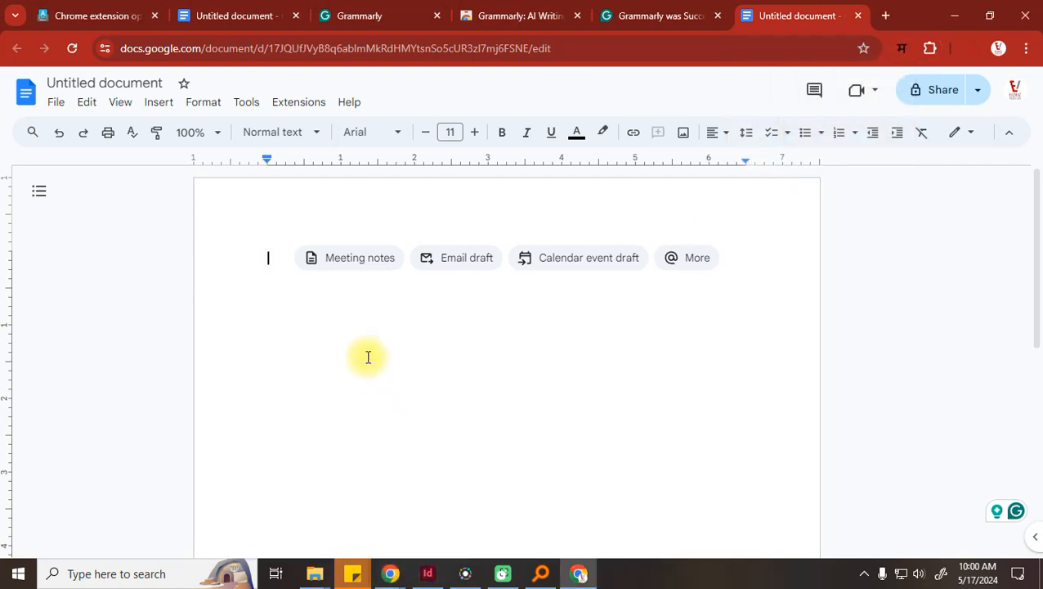
# Type a name introduction, change 'has' to 'is', capitalize the surname, and start a new line
pyautogui.write('My nam')
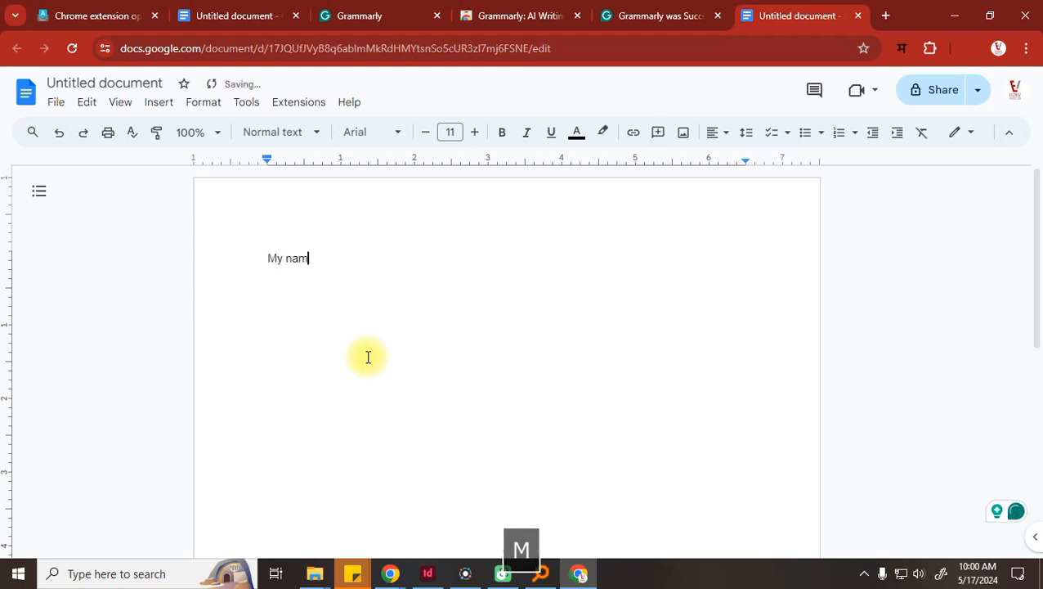
pyautogui.write('e ')
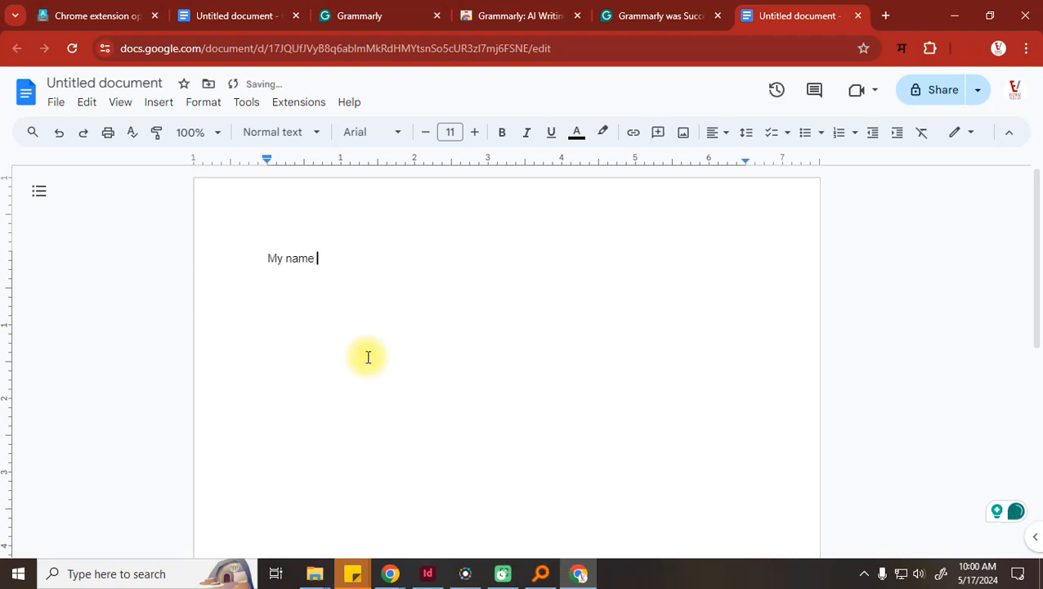
pyautogui.write('has ab')
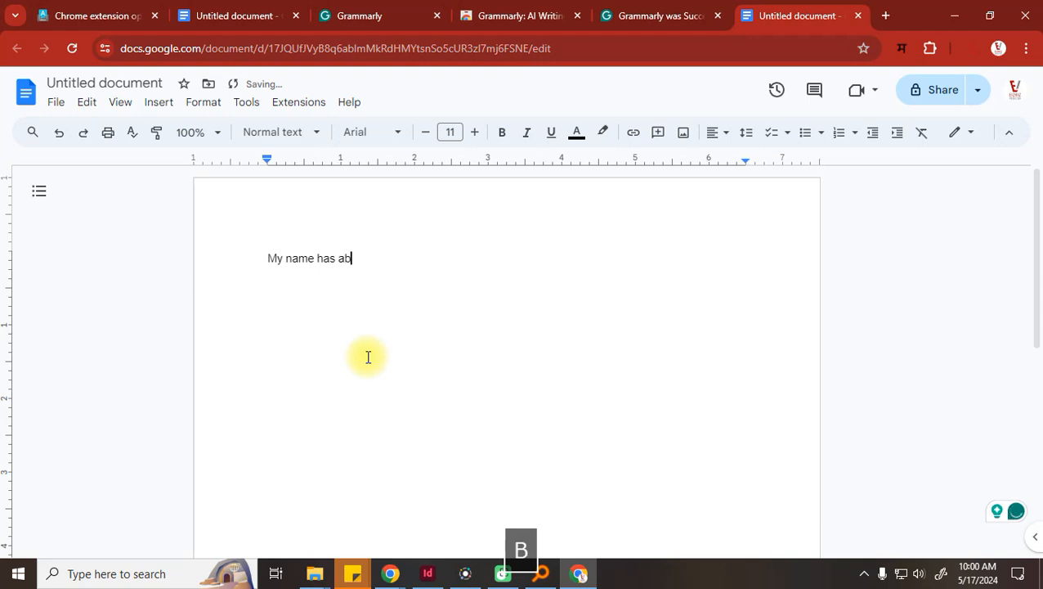
pyautogui.write('hiA')
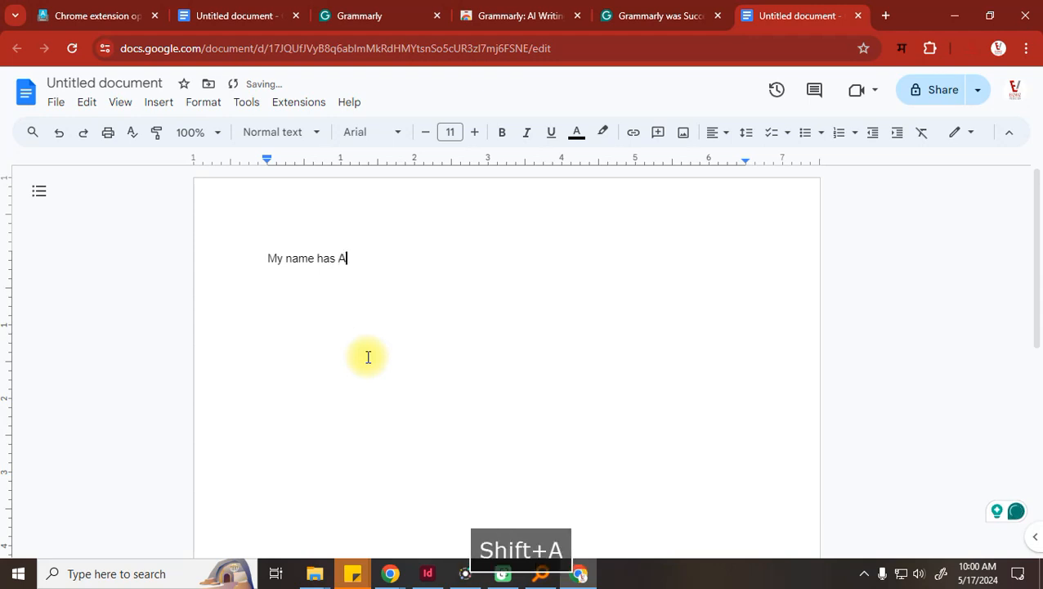
pyautogui.write('bhishek ')
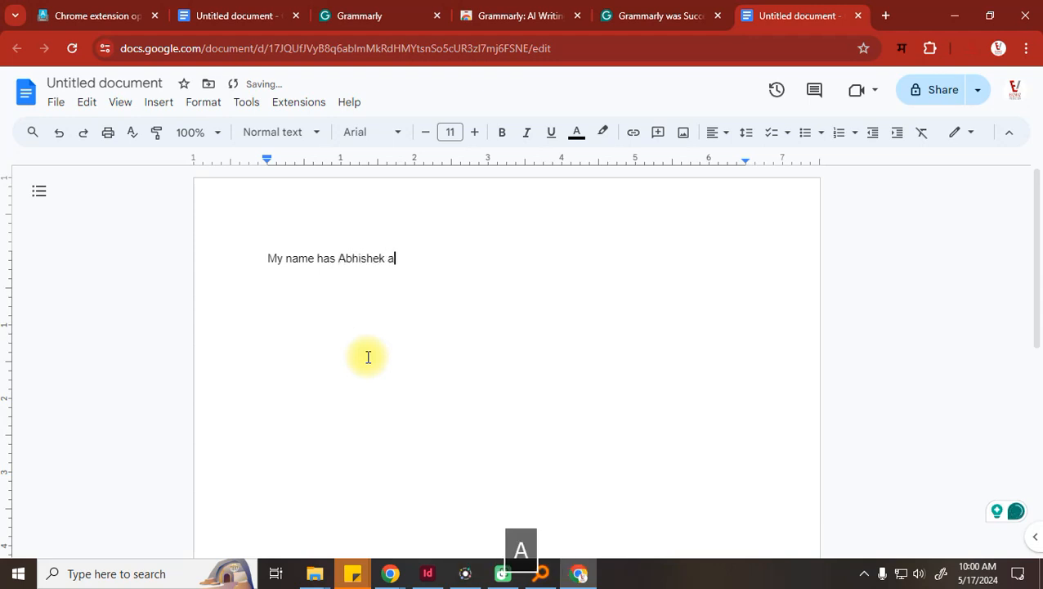
pyautogui.write('acharya.')
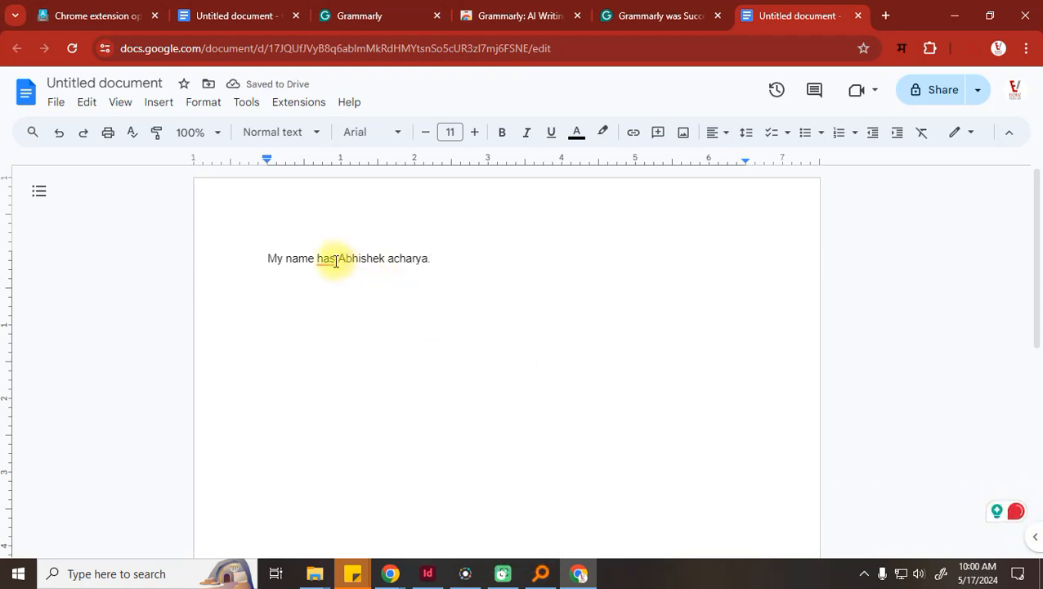
pyautogui.moveTo(330, 261)
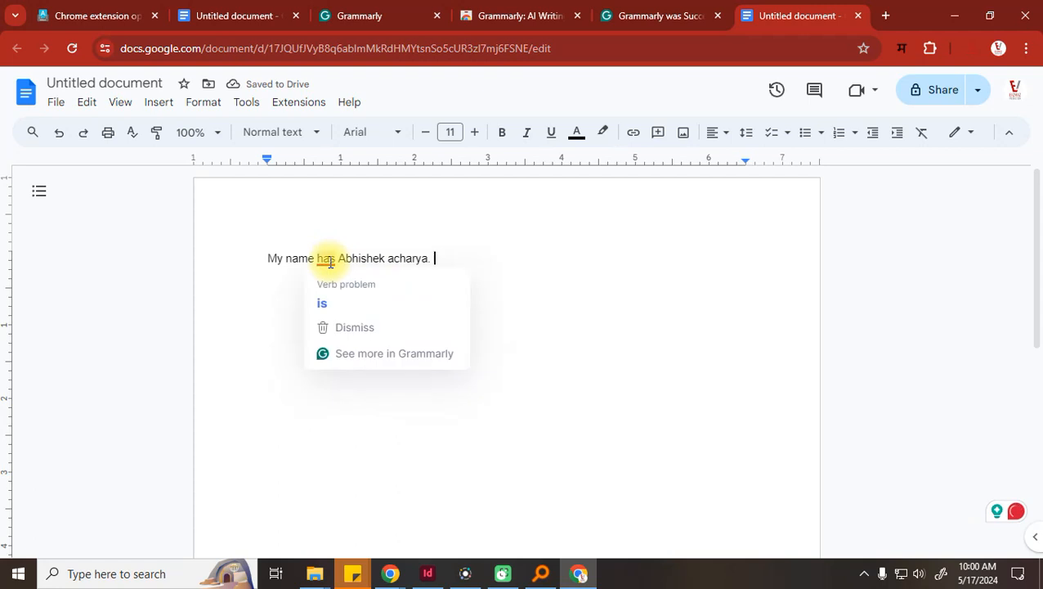
pyautogui.click(331, 306)
pyautogui.click(383, 258)
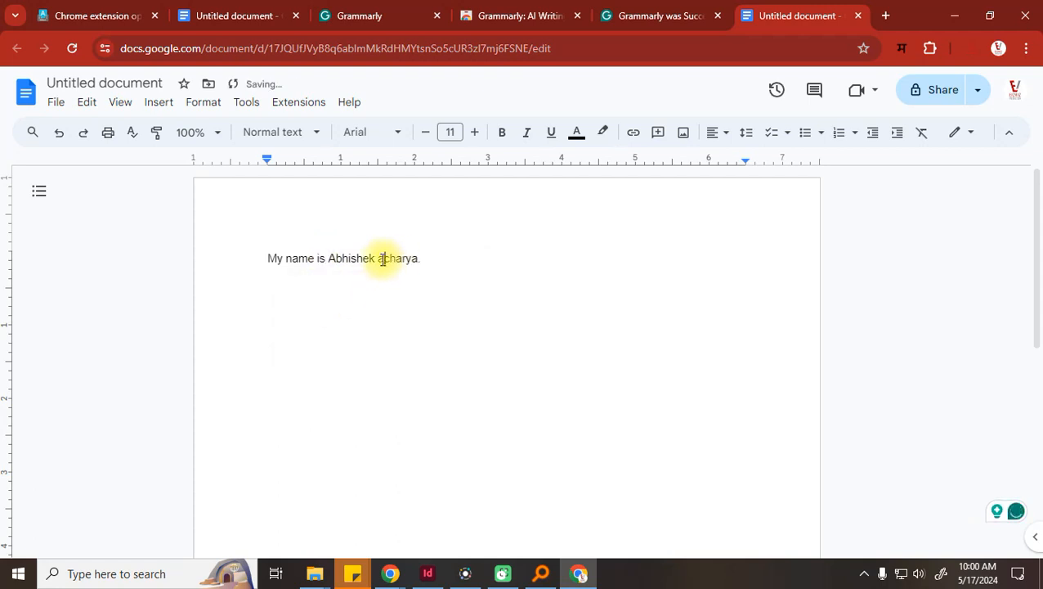
pyautogui.press('BackSpace')
pyautogui.write('A')
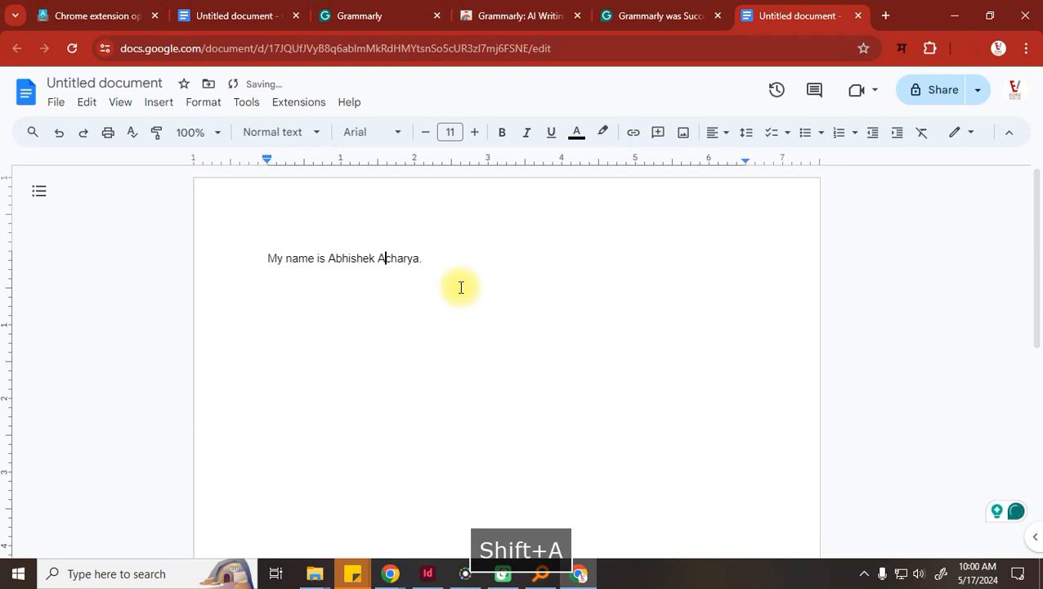
pyautogui.click(458, 288)
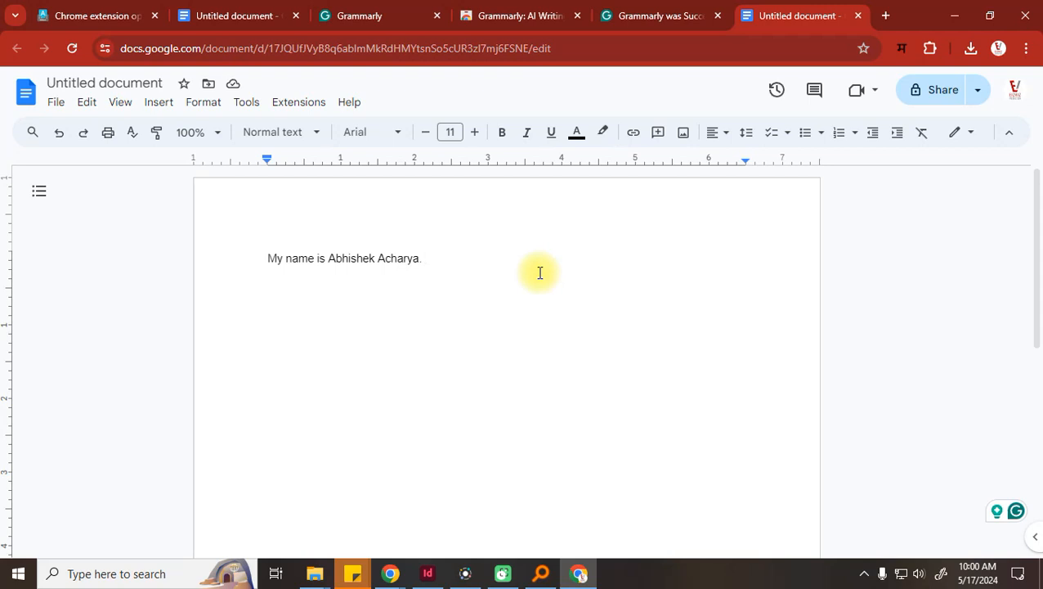
pyautogui.press('Return')
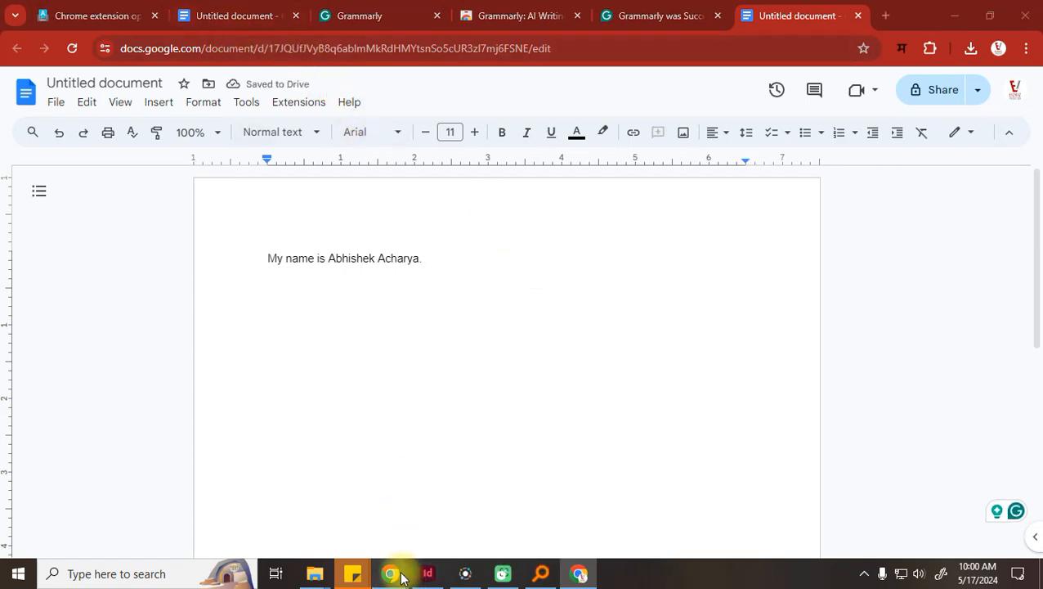
# Open 'Copy of VEDIC for edit' from the Downloads folder in File Explorer
pyautogui.moveTo(401, 577)
pyautogui.click(274, 484)
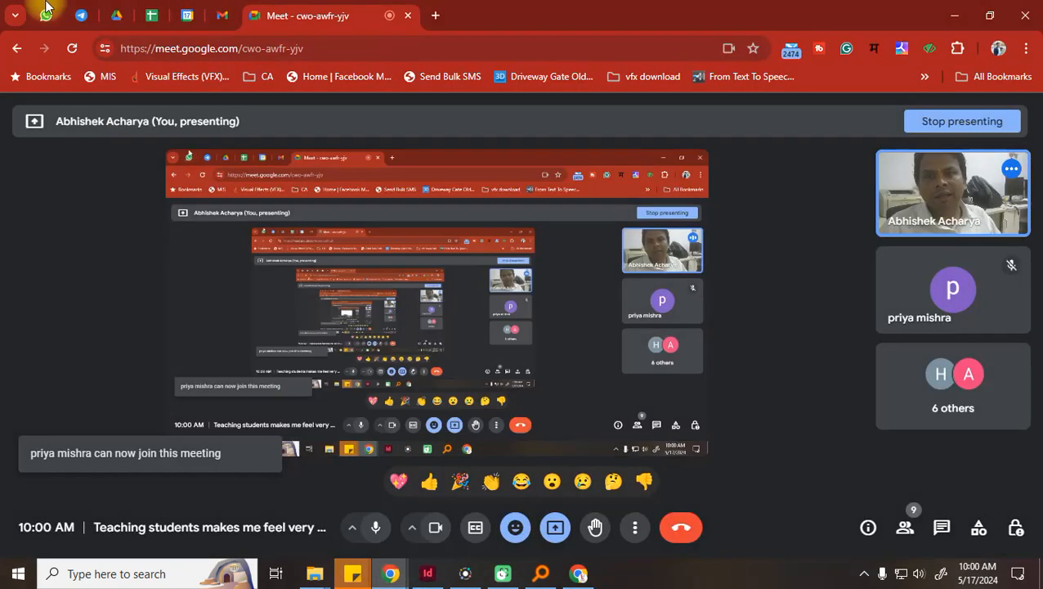
pyautogui.click(231, 14)
pyautogui.scroll(-3, 560, 449)
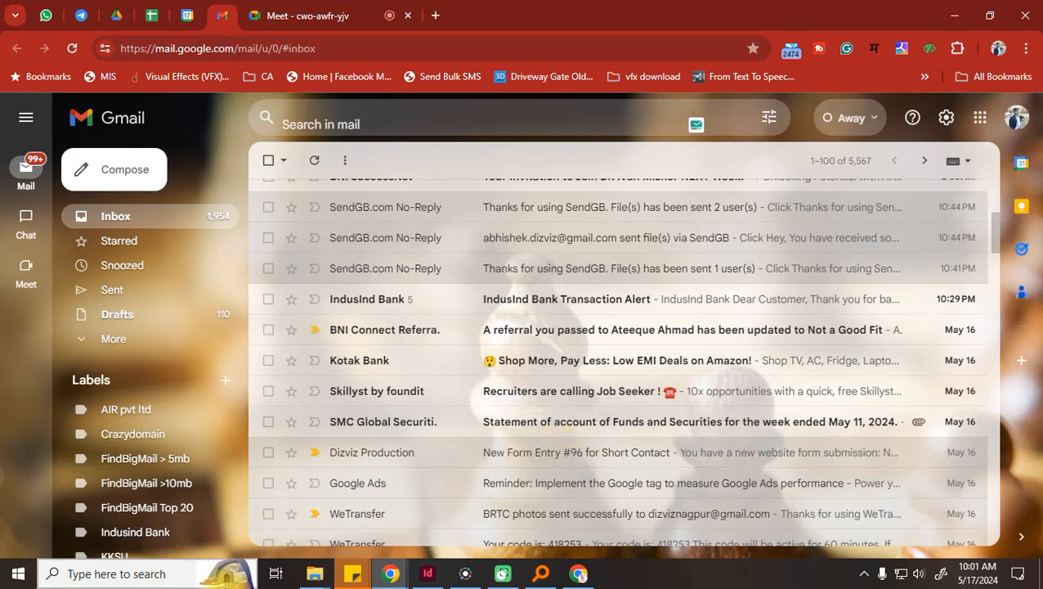
pyautogui.moveTo(326, 579)
pyautogui.click(228, 512)
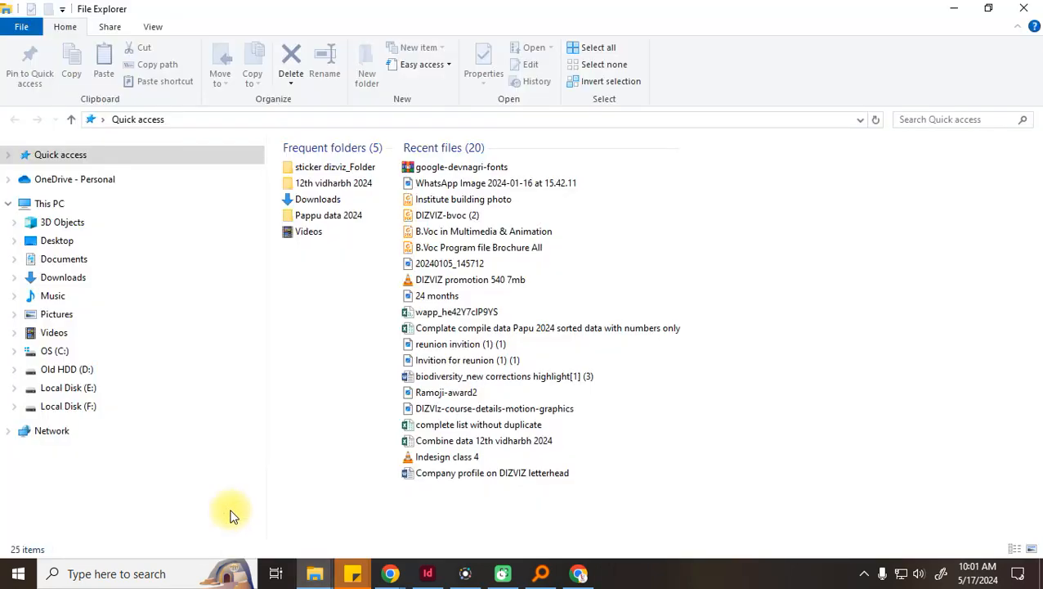
pyautogui.click(77, 281)
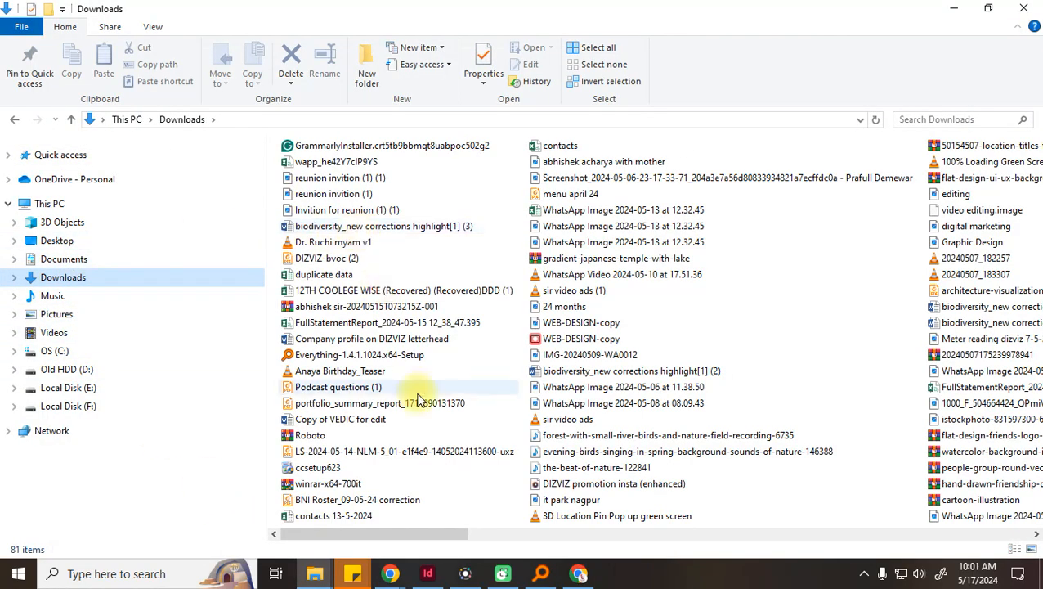
pyautogui.doubleClick(343, 425)
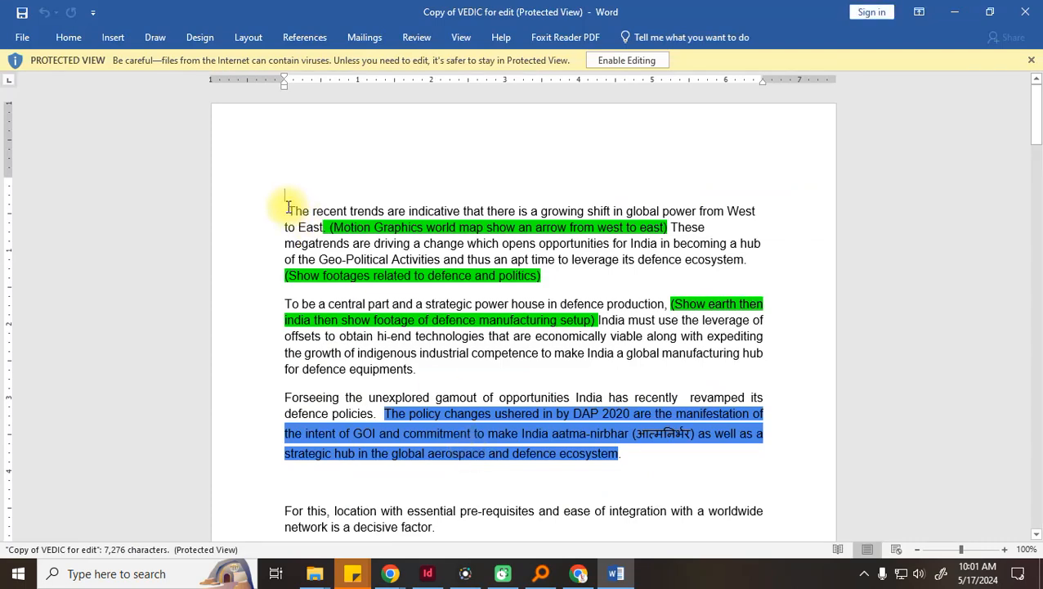
# Copy the 'Forseeing…ecosystem.' paragraph about India's revamped defence policies
pyautogui.scroll(-1, 396, 431)
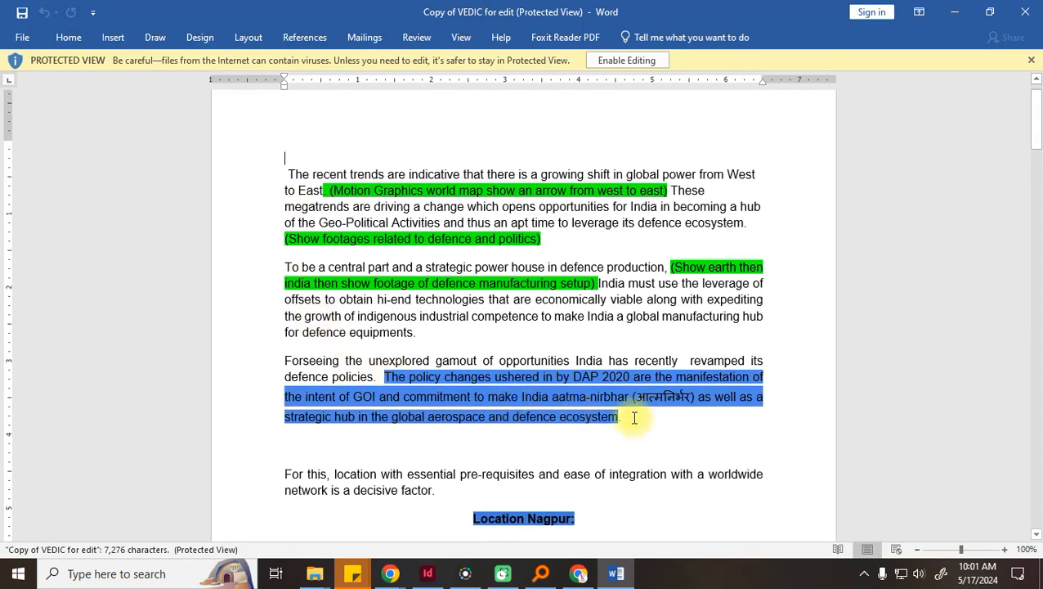
pyautogui.moveTo(643, 417); pyautogui.dragTo(280, 360)
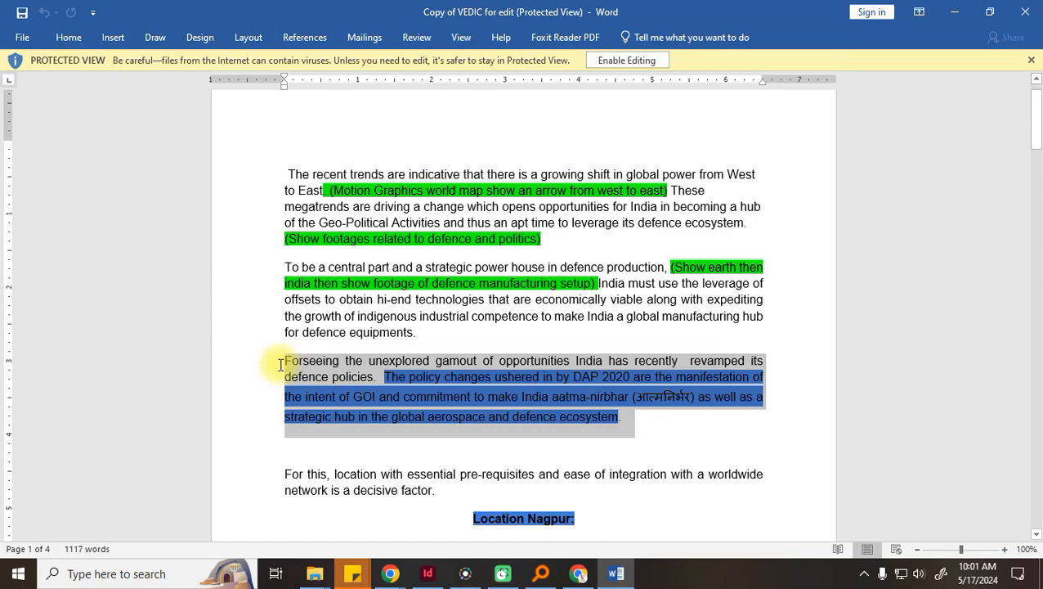
pyautogui.hotkey('ctrl', 'c')
# Minimize Word and return to the Google Docs document in Chrome
pyautogui.click(954, 12)
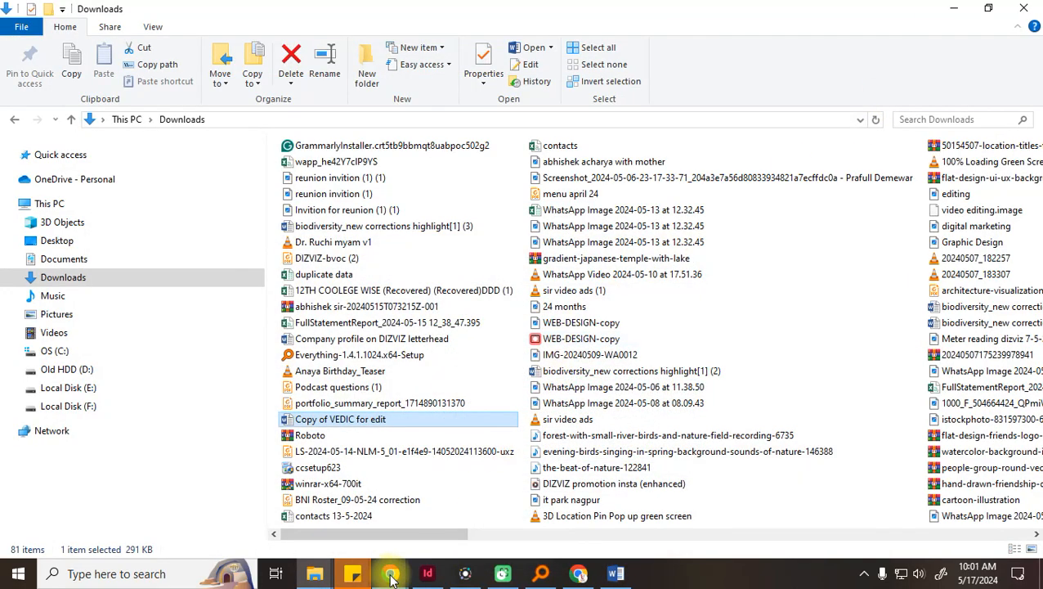
pyautogui.moveTo(390, 577)
pyautogui.click(319, 523)
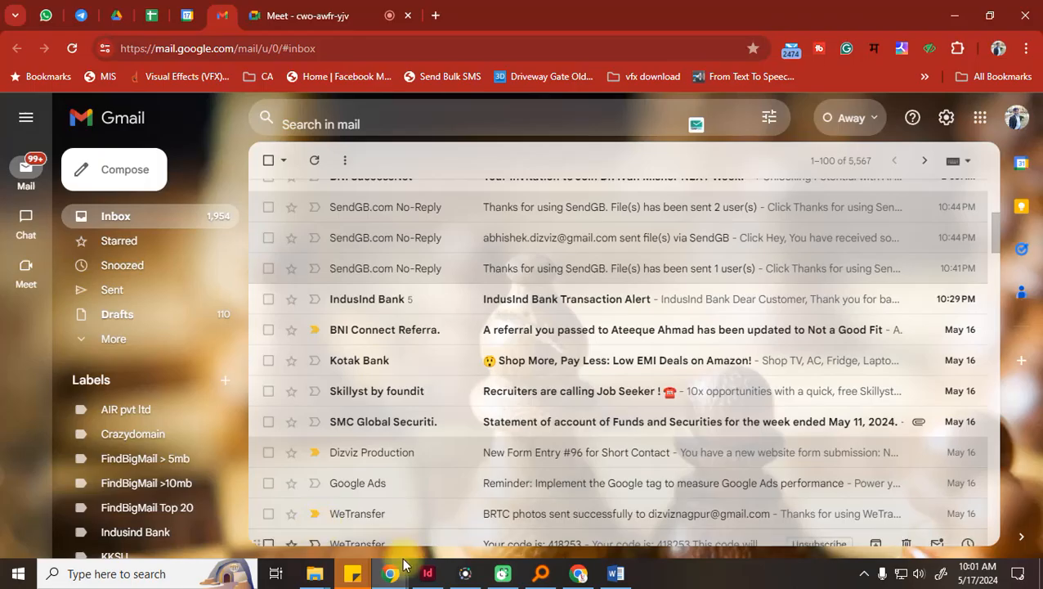
pyautogui.click(577, 575)
# Paste the paragraph, remove the extra space, and correct gamout to gamut and Forseeing to Foreseeing
pyautogui.hotkey('ctrl', 'v')
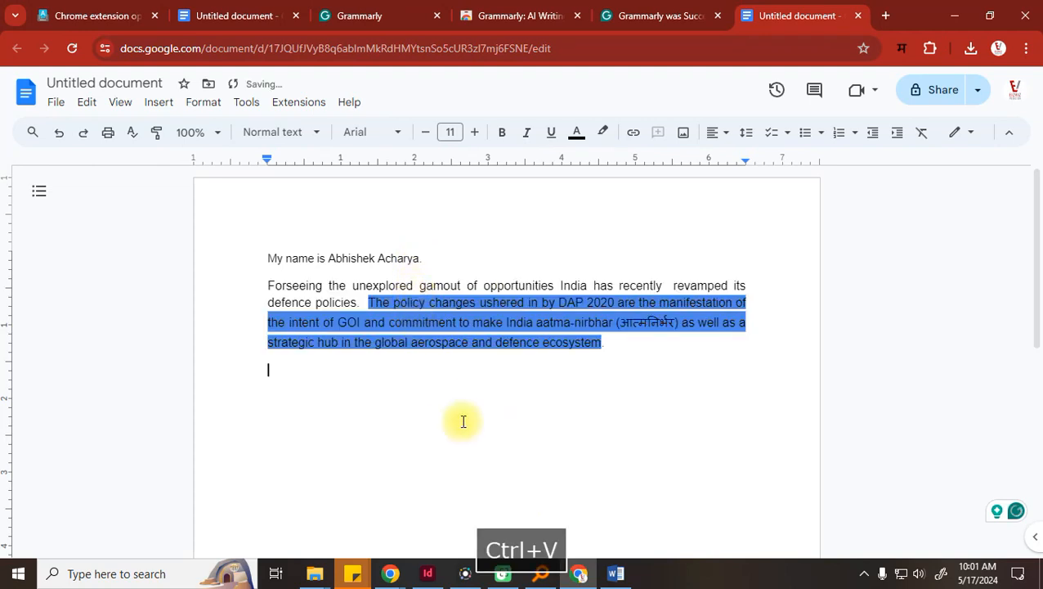
pyautogui.moveTo(687, 281)
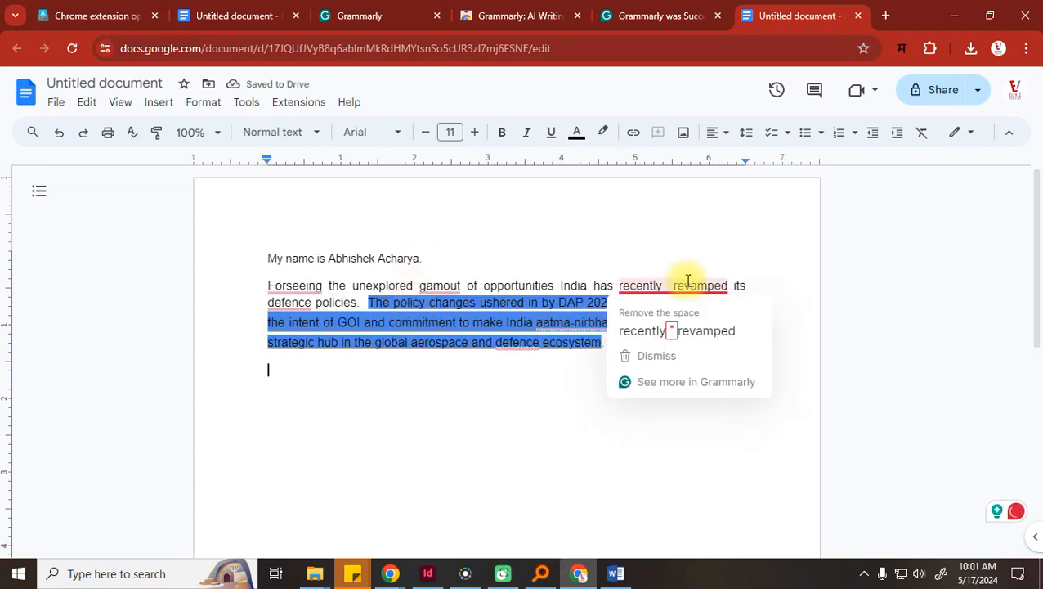
pyautogui.click(695, 330)
pyautogui.moveTo(440, 282)
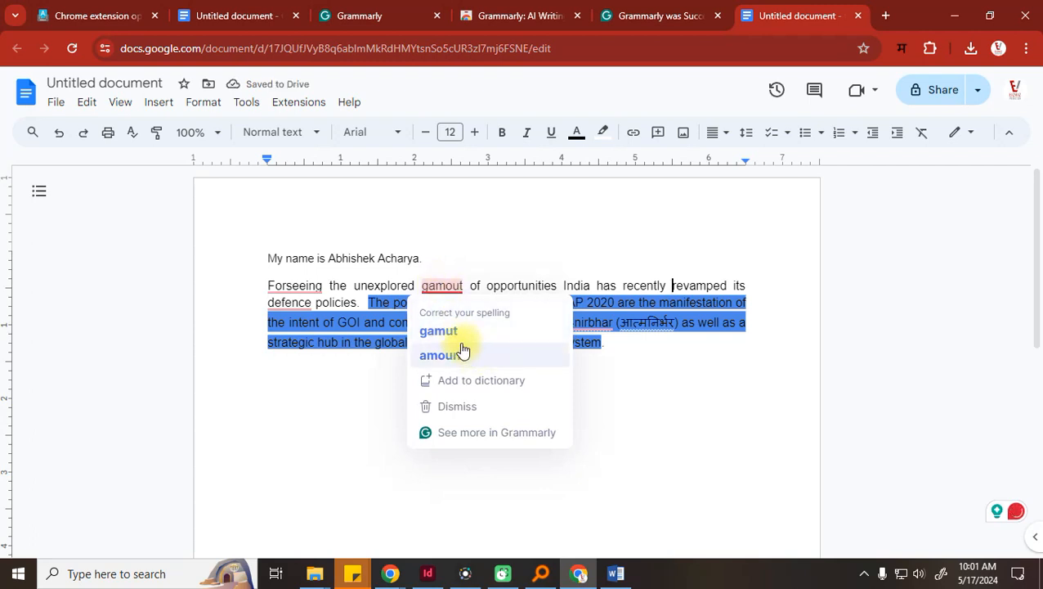
pyautogui.click(441, 330)
pyautogui.moveTo(291, 286)
pyautogui.click(308, 333)
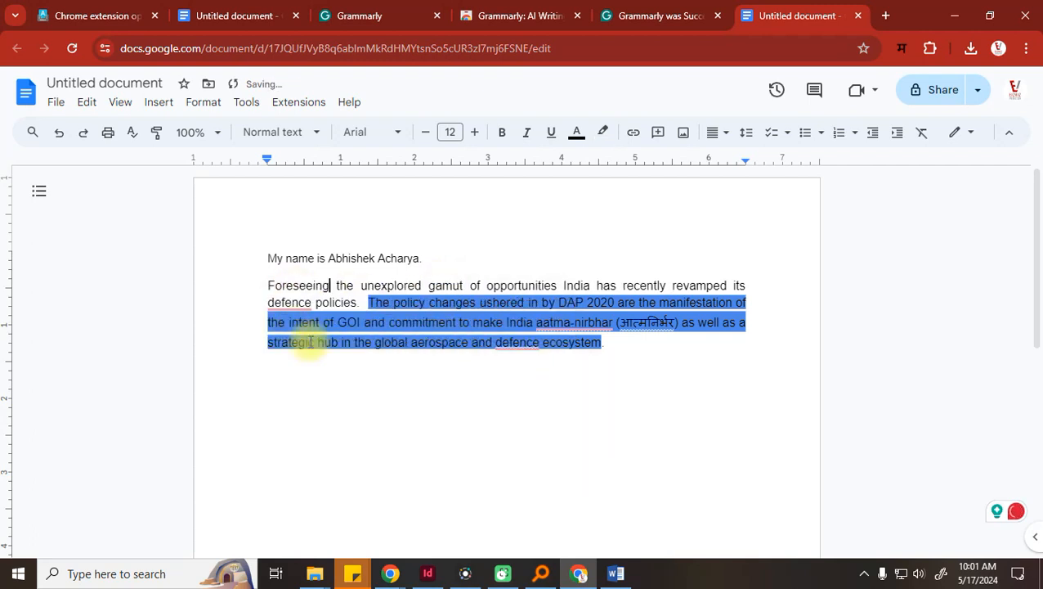
# Correct both instances of defence to defense, then select all text for highlighting
pyautogui.click(302, 350)
pyautogui.moveTo(522, 347)
pyautogui.click(523, 387)
pyautogui.moveTo(590, 325)
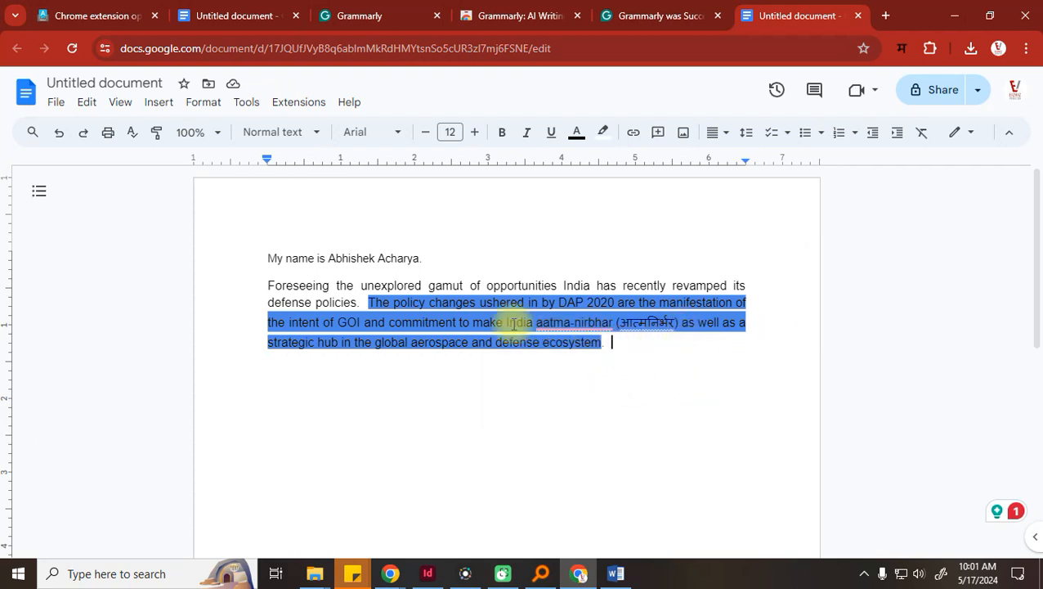
pyautogui.hotkey('ctrl', 'a')
pyautogui.click(602, 133)
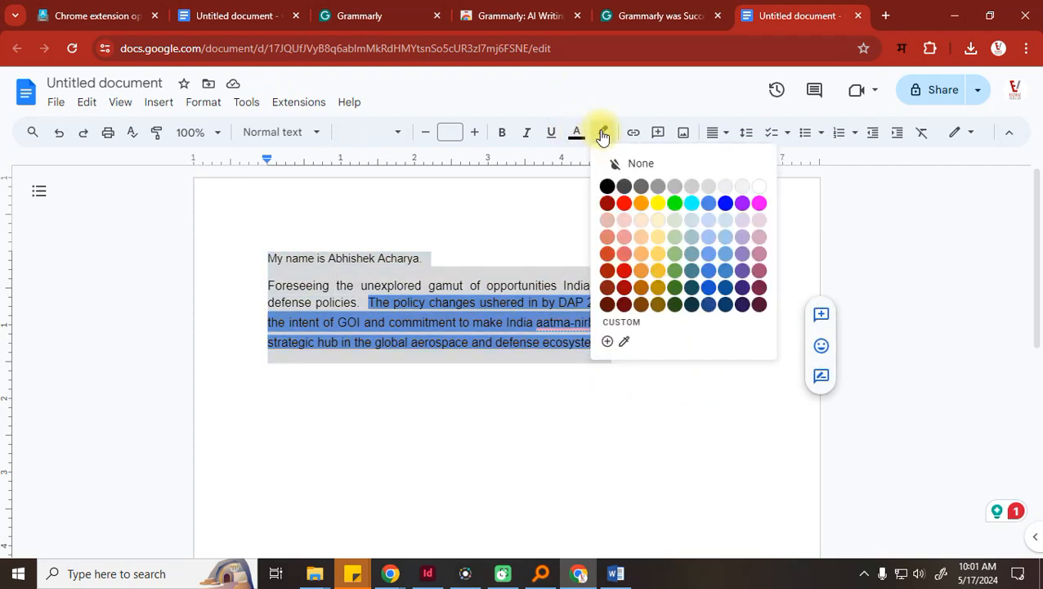
# Remove the grey highlight and insert 'AN' before aatma-nirbhar
pyautogui.click(637, 163)
pyautogui.click(579, 386)
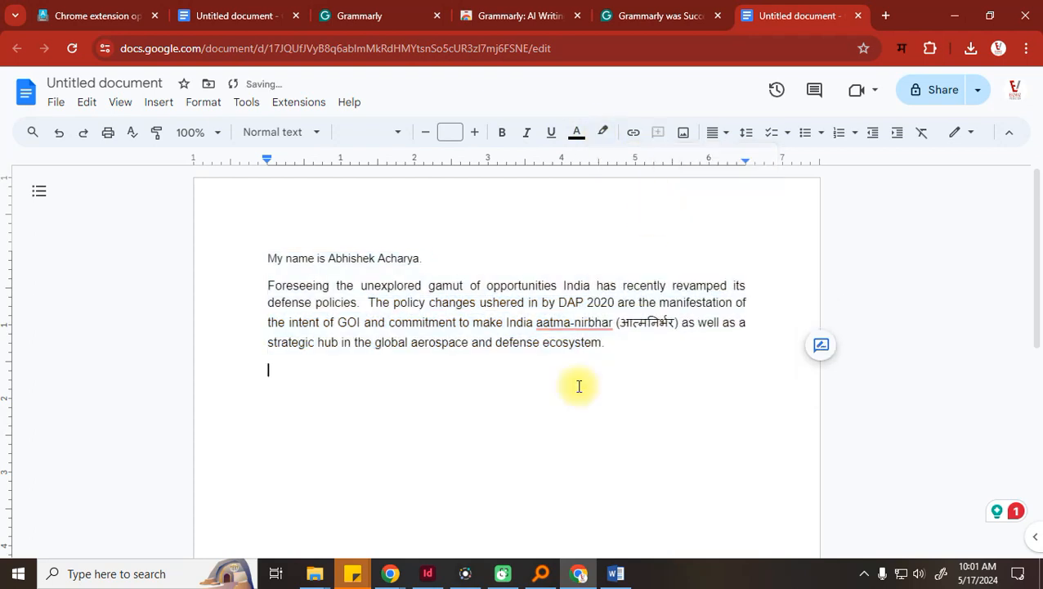
pyautogui.click(538, 327)
pyautogui.write('A')
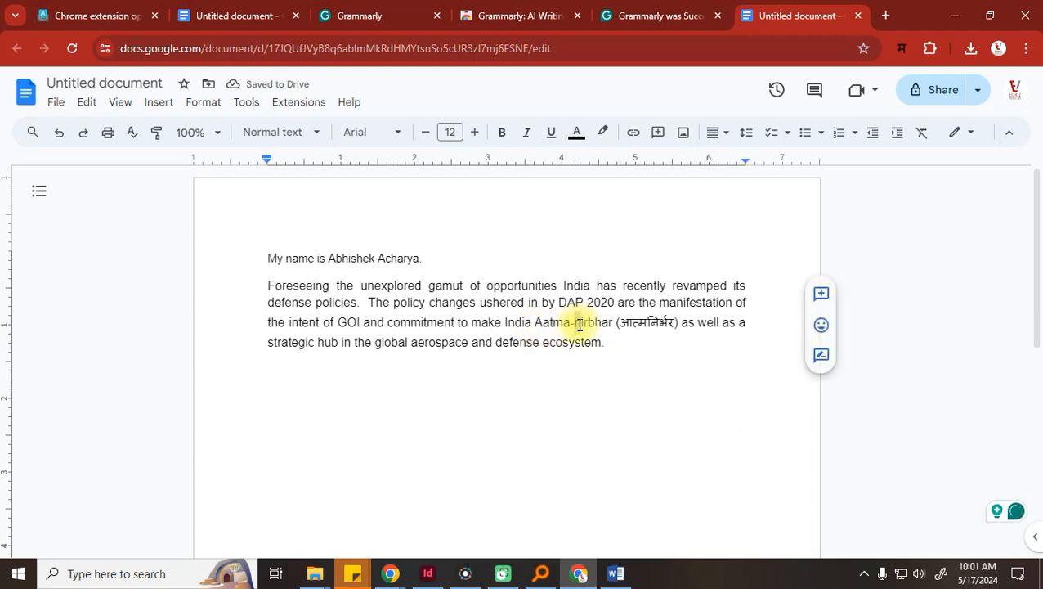
pyautogui.write('N')
pyautogui.click(617, 347)
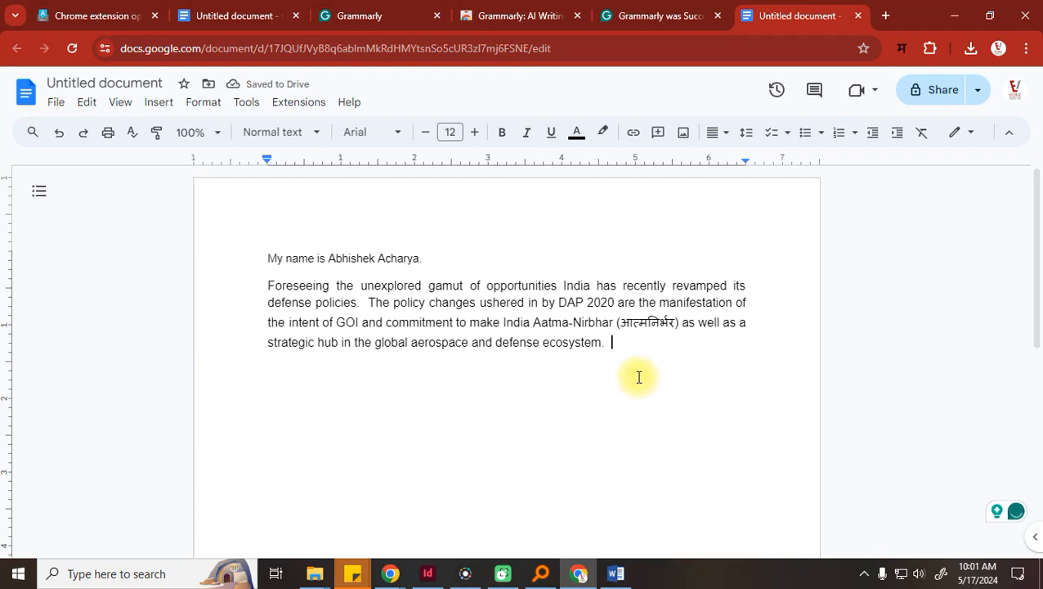
# Delete the self-introduction line above the defense-policy paragraph
pyautogui.moveTo(646, 359); pyautogui.dragTo(158, 268)
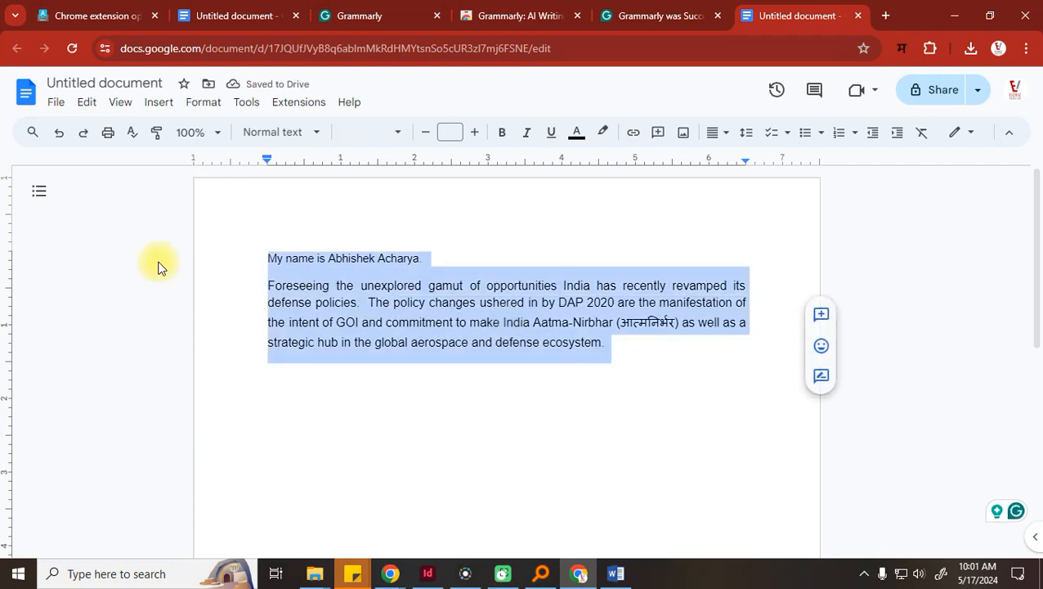
pyautogui.click(360, 283)
pyautogui.moveTo(431, 258); pyautogui.dragTo(246, 261)
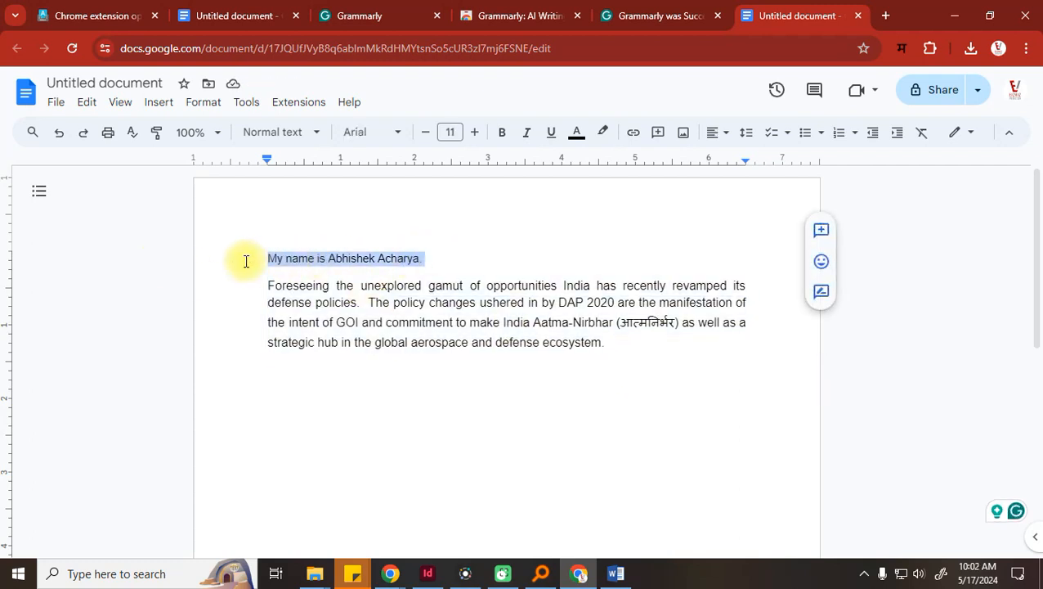
pyautogui.press('Delete')
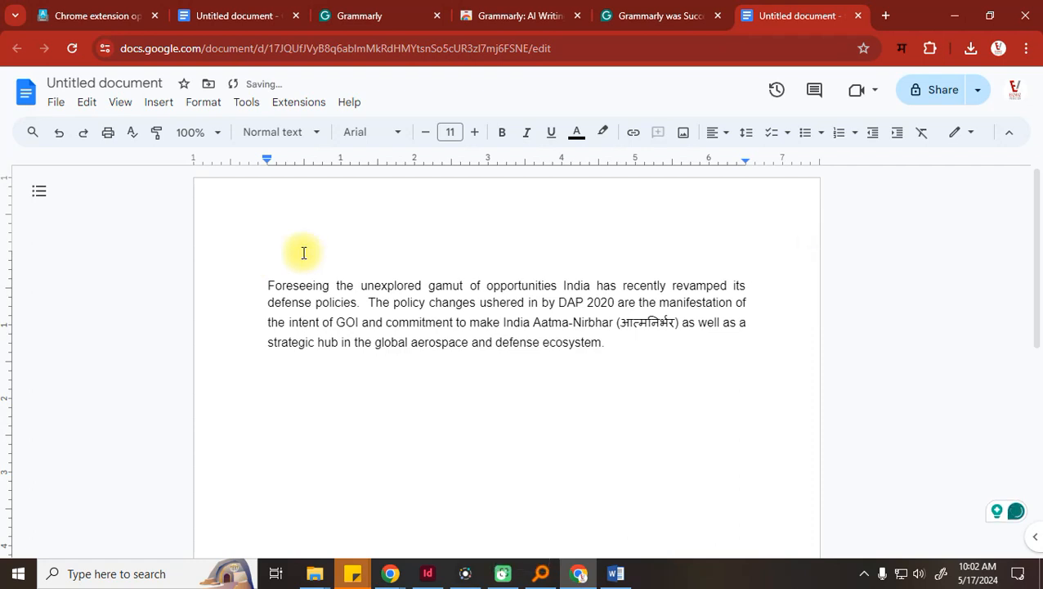
# Check the Hindi input tool's language options, then add an empty paragraph after 'ecosystem.'
pyautogui.click(903, 49)
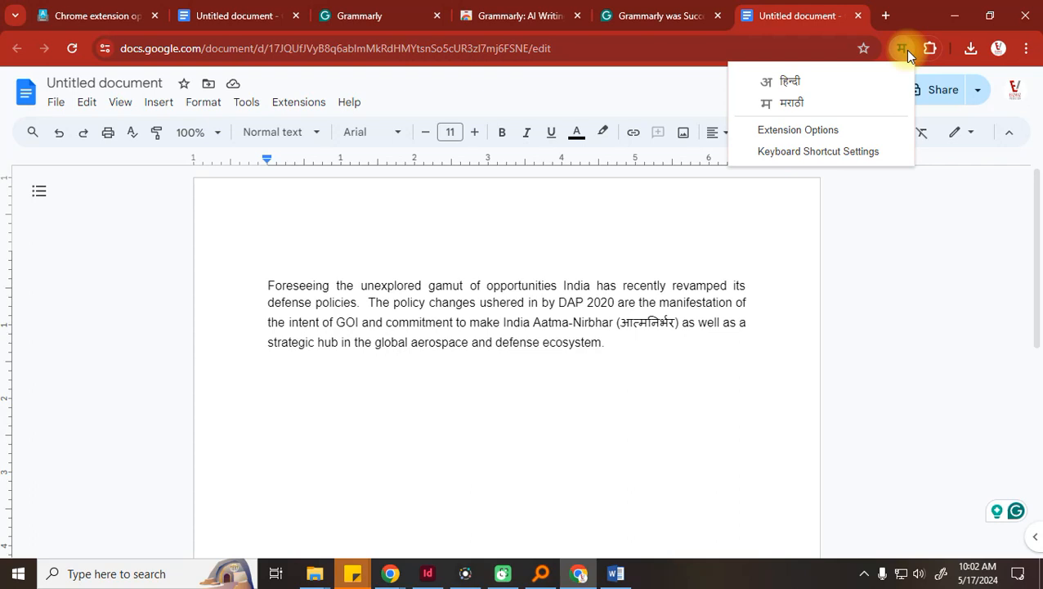
pyautogui.click(727, 356)
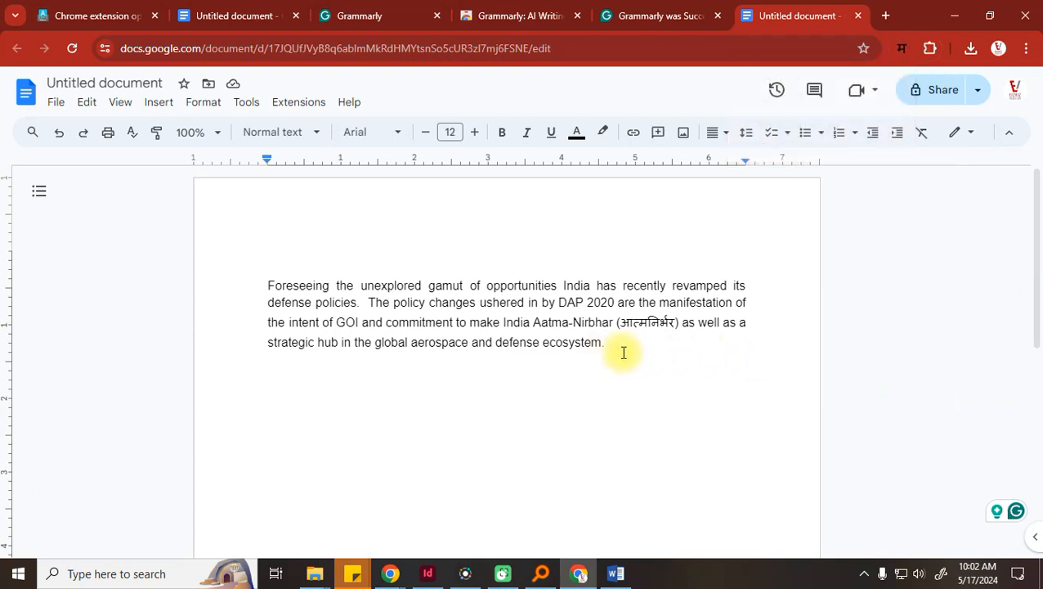
pyautogui.press('Return')
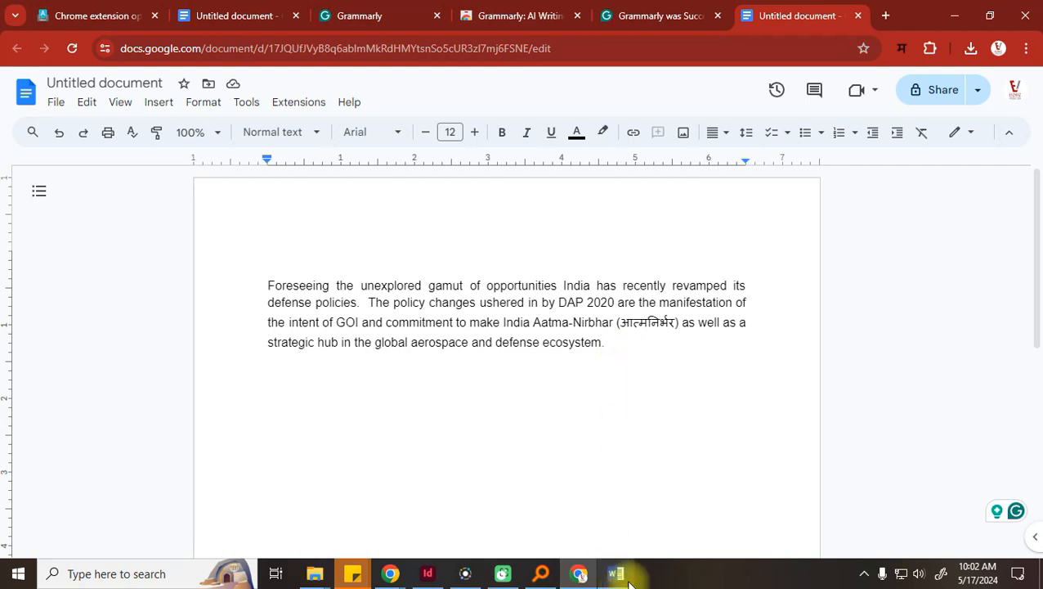
# Briefly view InDesign's blank Untitled-1 page, then open a new tab in Chrome's Gmail window
pyautogui.click(427, 573)
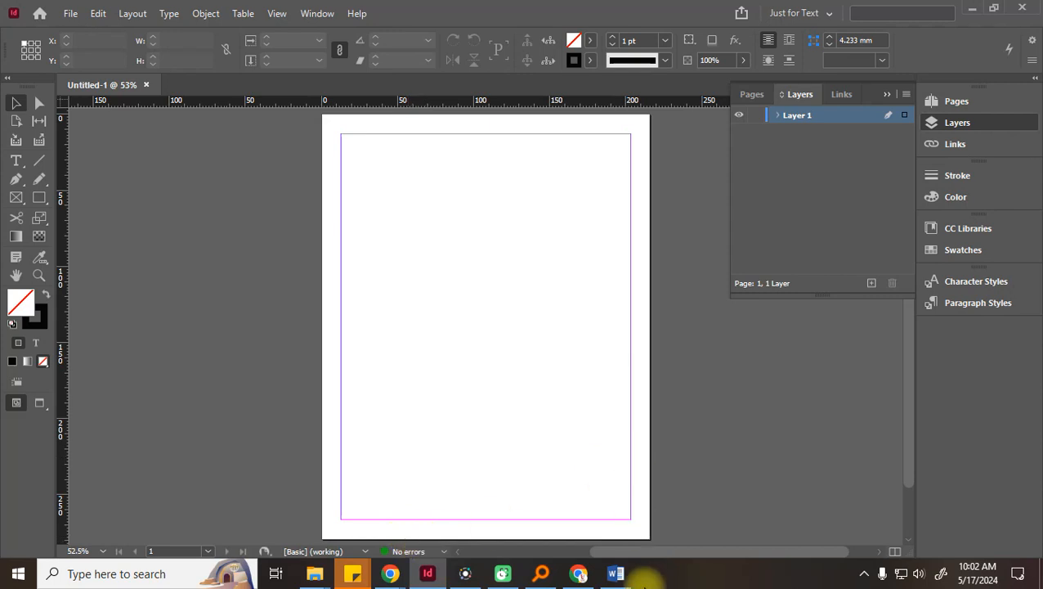
pyautogui.click(394, 574)
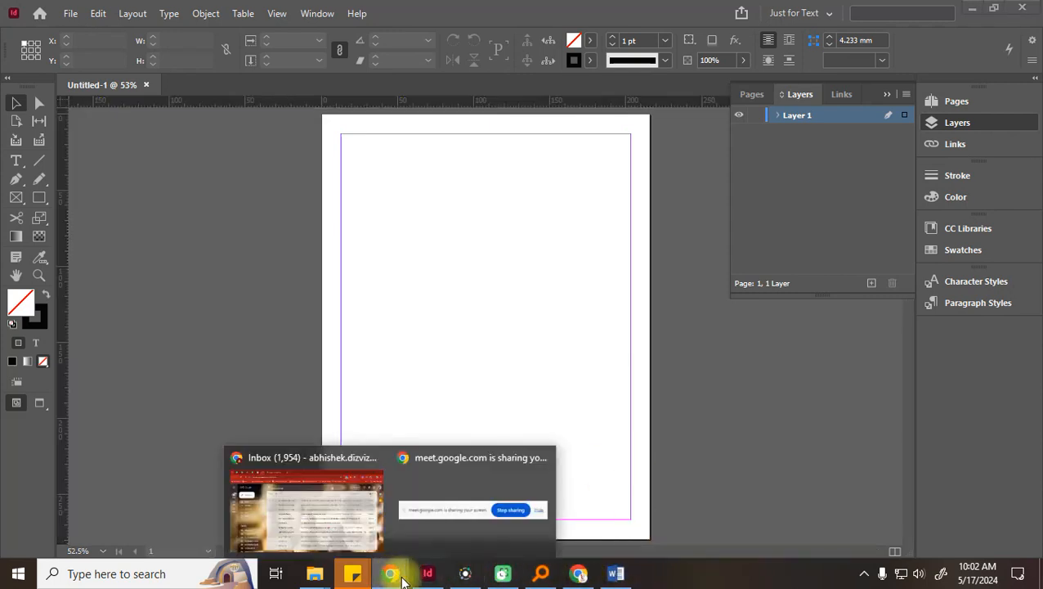
pyautogui.click(272, 517)
pyautogui.click(436, 15)
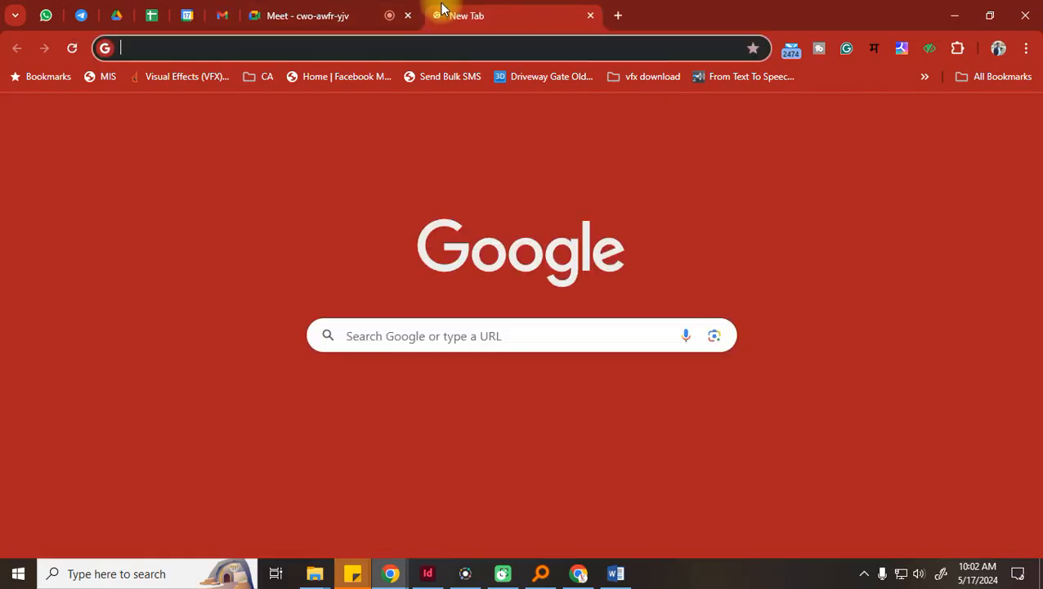
# Search for 'krutidev' and open the India Typing result, then go back to the results
pyautogui.write('krutide')
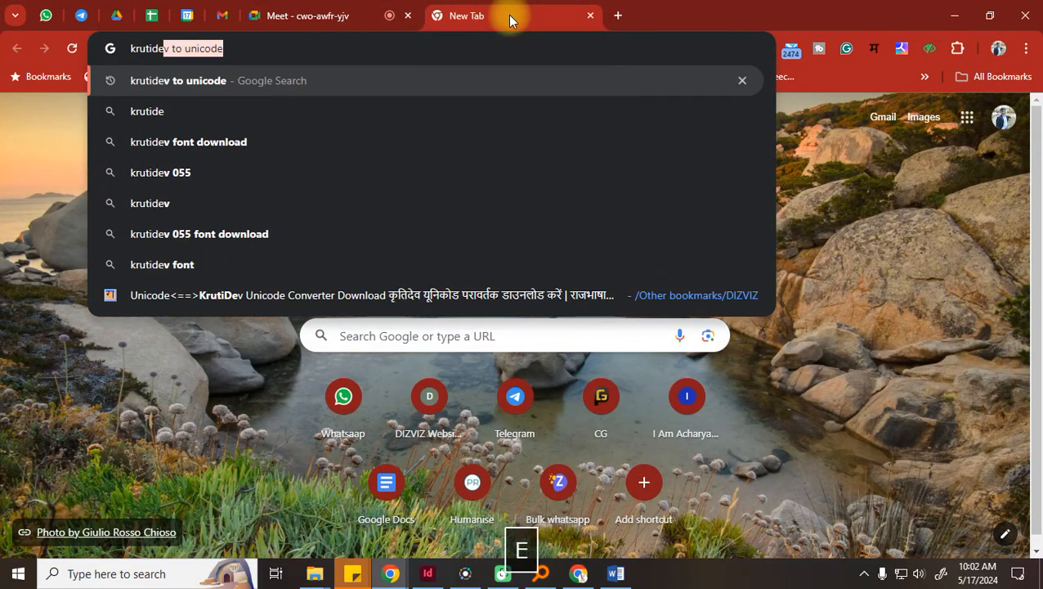
pyautogui.write('v')
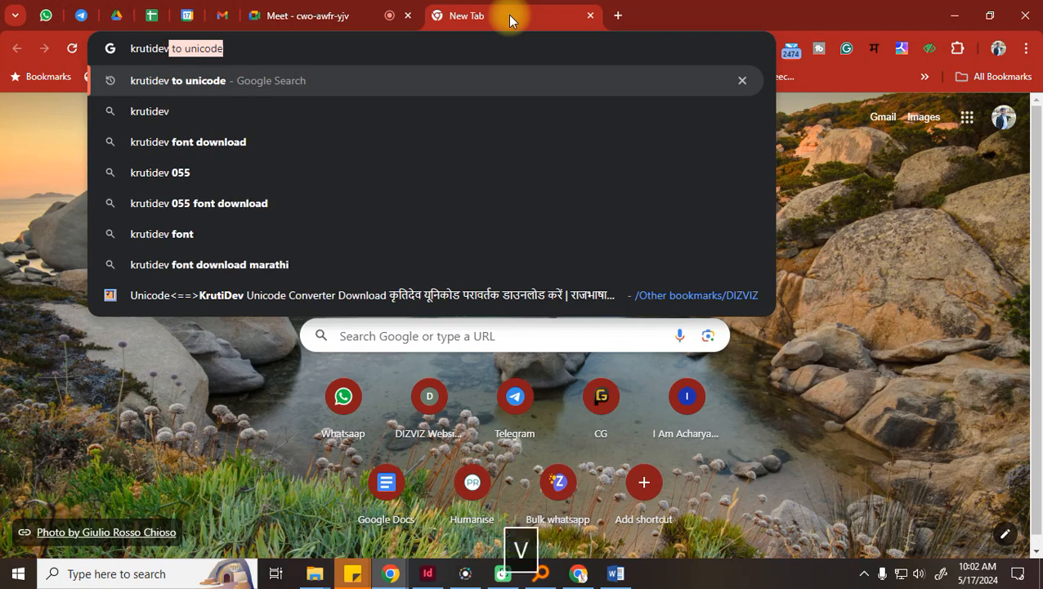
pyautogui.press('Delete')
pyautogui.press('Return')
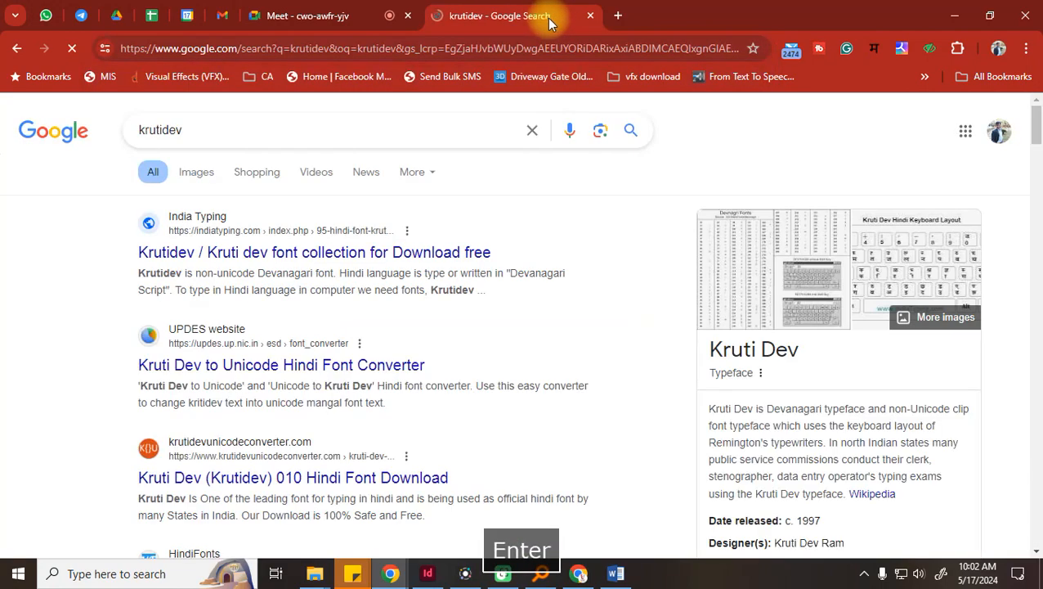
pyautogui.click(229, 256)
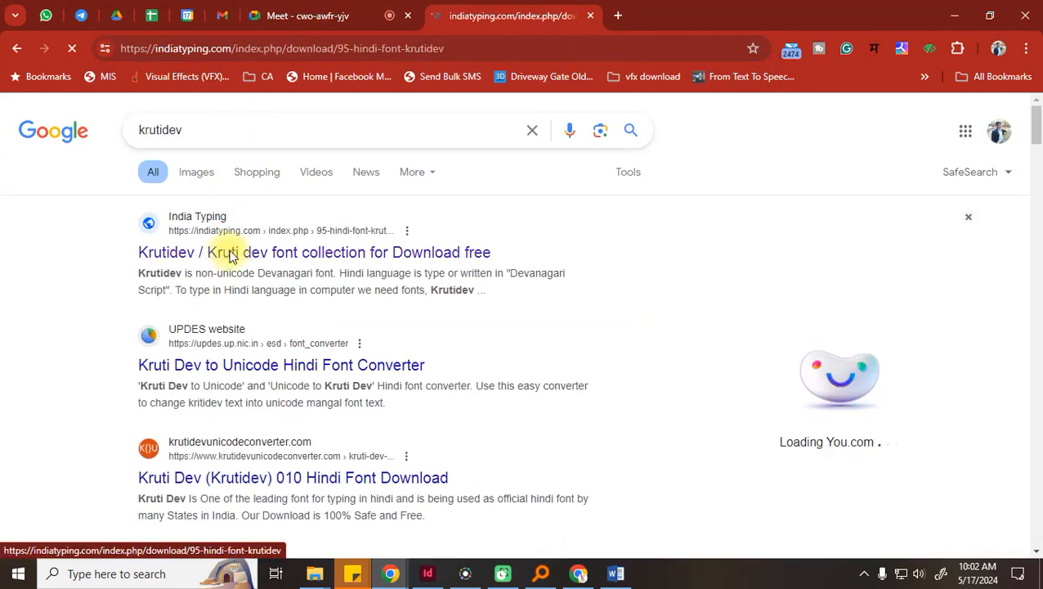
pyautogui.click(18, 50)
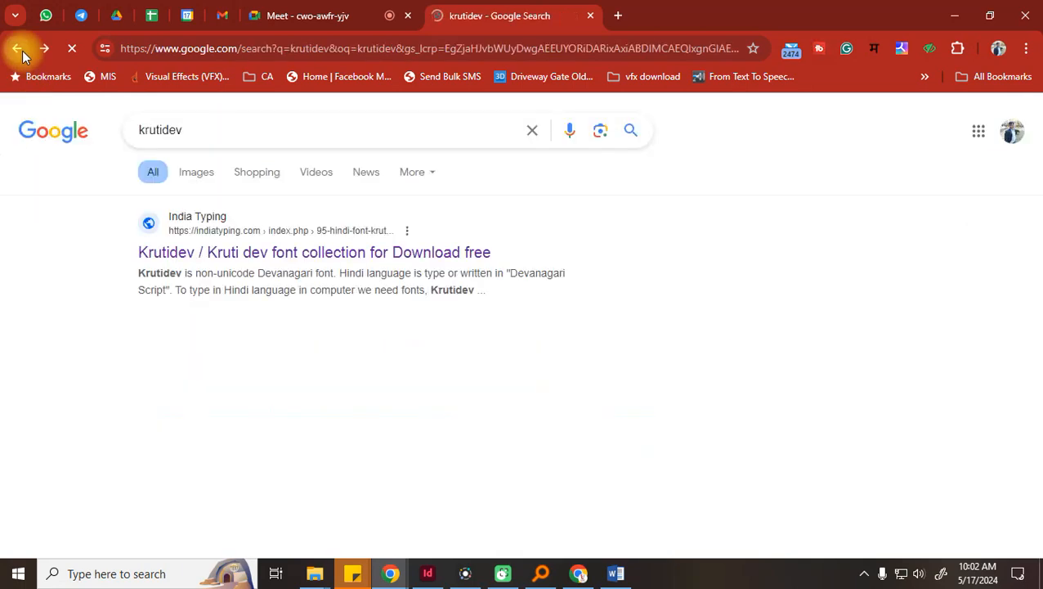
# Search 'krutidev font download' and browse the hindityping.info Kruti Dev font list
pyautogui.click(249, 127)
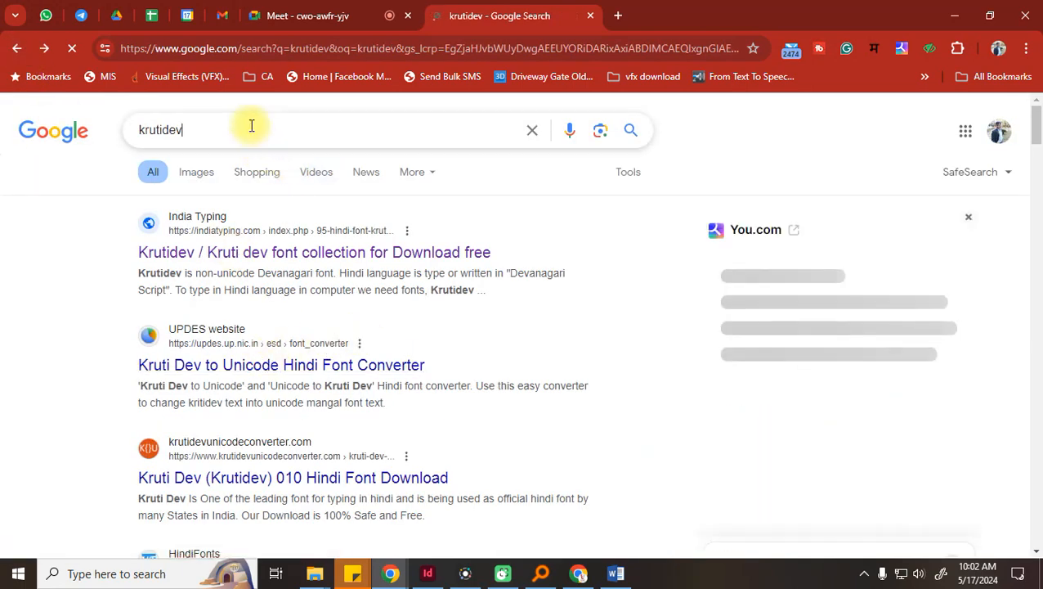
pyautogui.write('font')
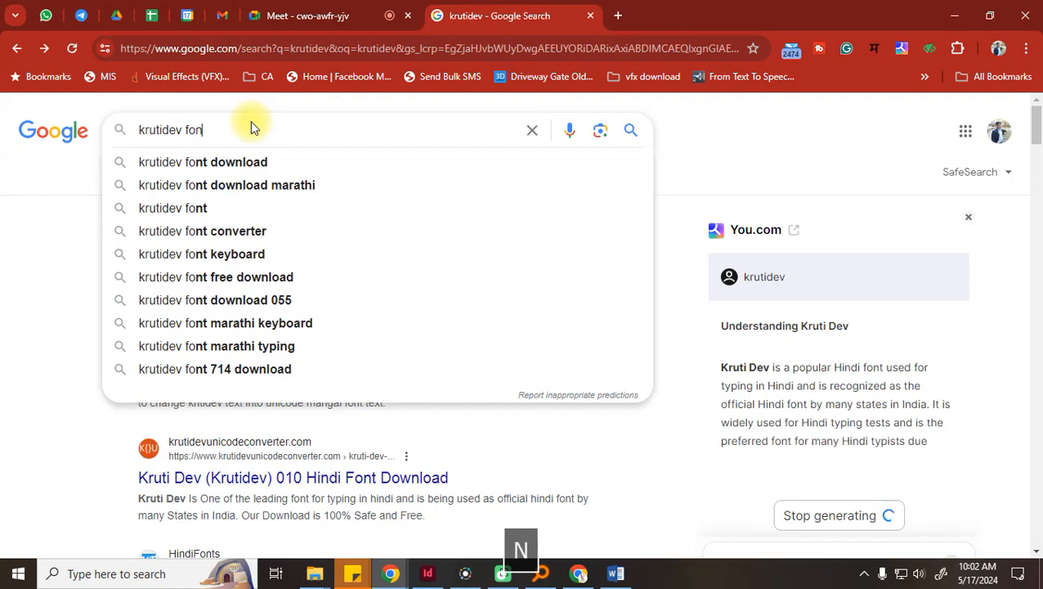
pyautogui.click(206, 164)
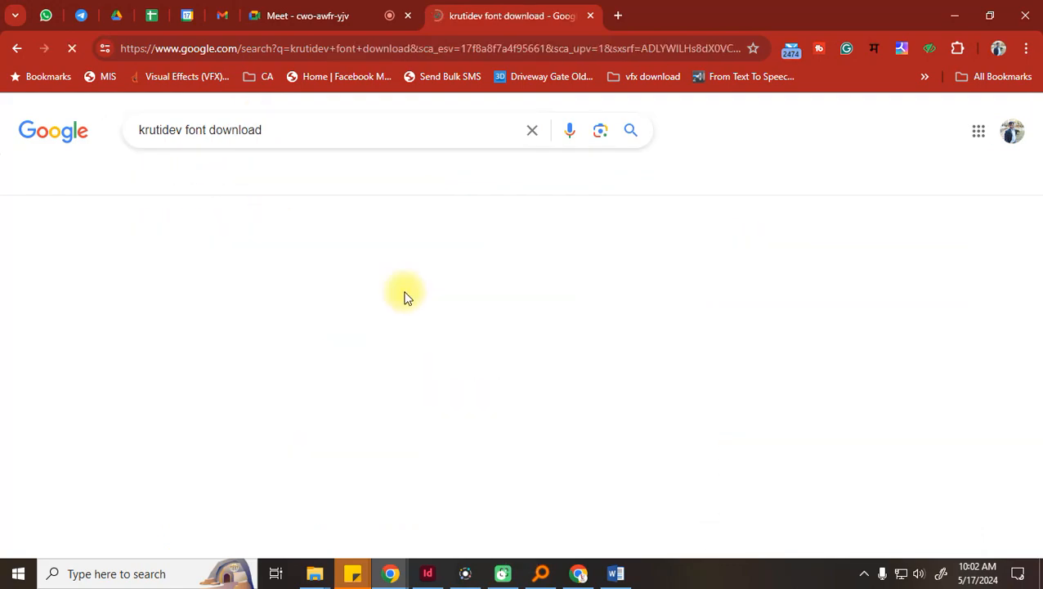
pyautogui.click(272, 266)
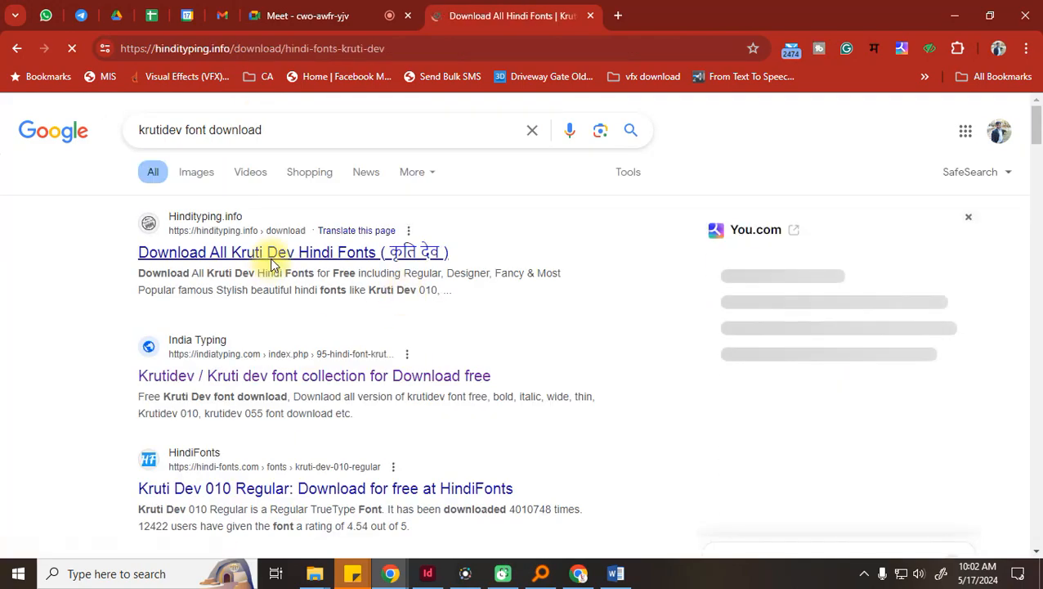
pyautogui.scroll(-5, 658, 309)
pyautogui.scroll(-2, 658, 309)
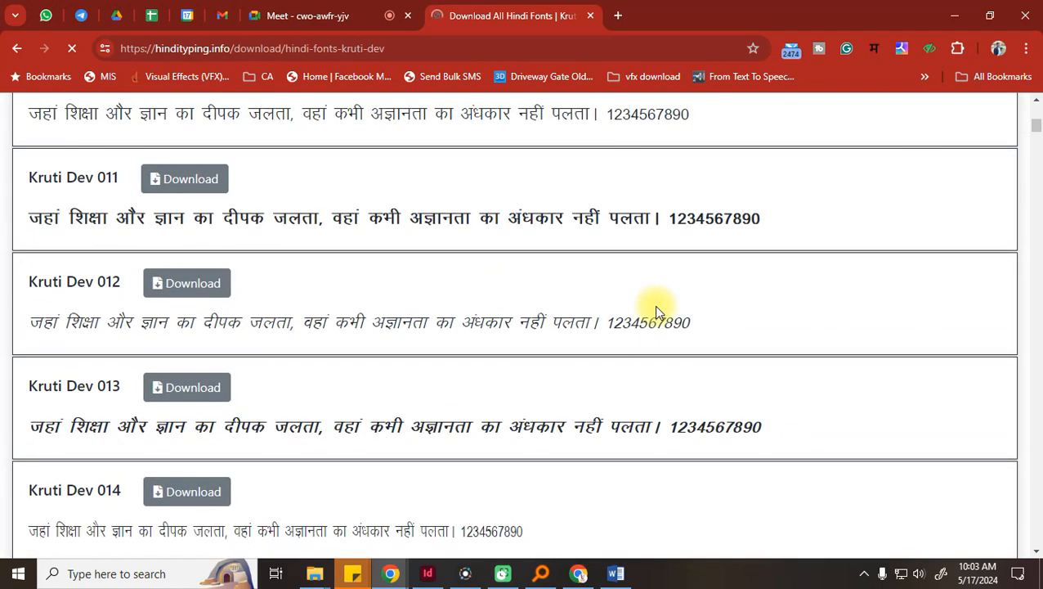
pyautogui.scroll(-2, 654, 304)
pyautogui.scroll(-1, 654, 304)
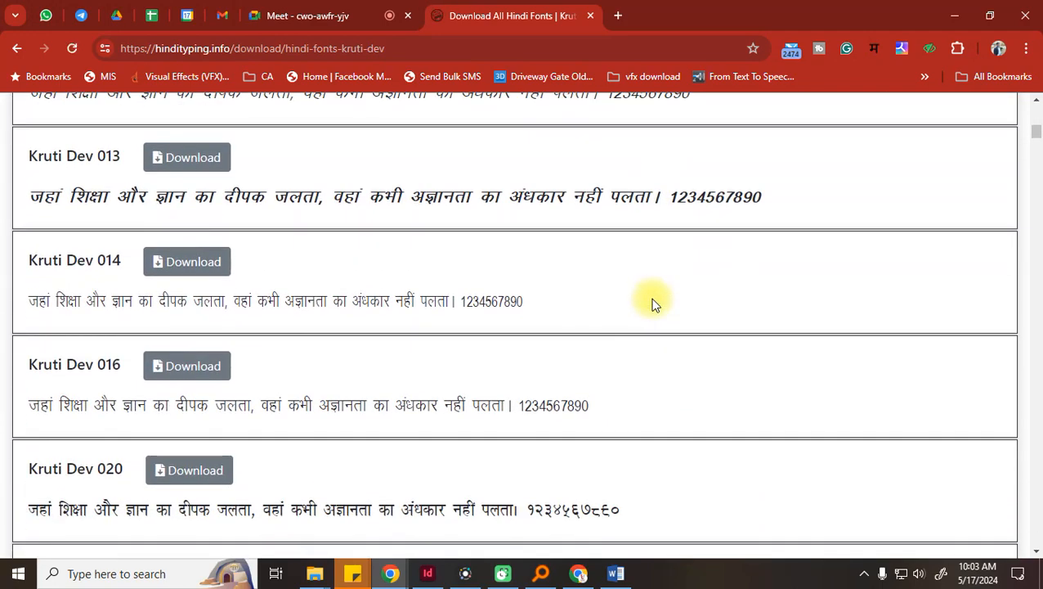
pyautogui.click(619, 18)
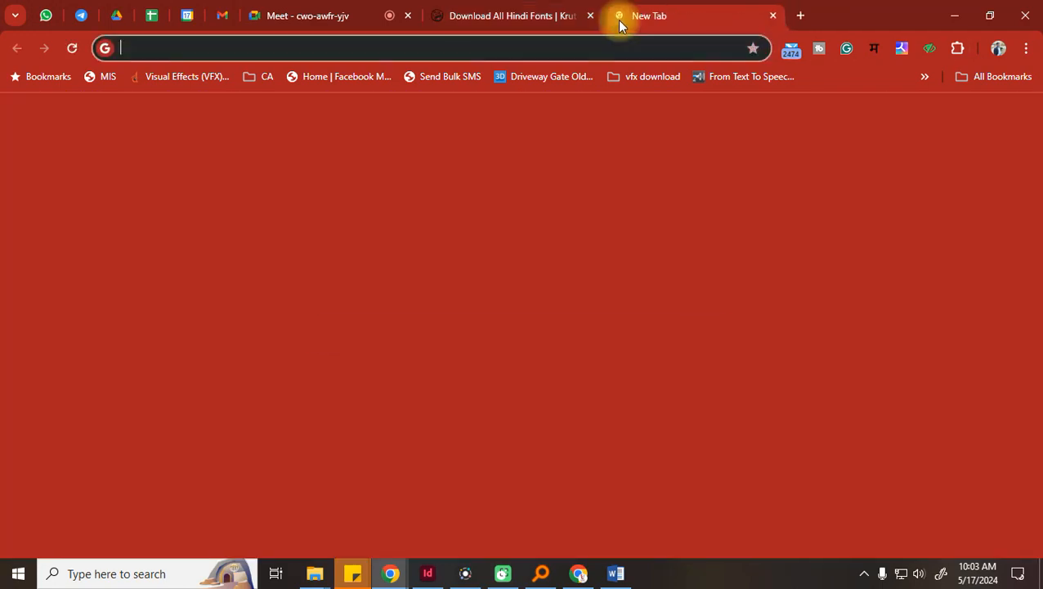
# Search 'krutidev keyboard' and preview the Kruti Dev Hindi Keyboard Layout image
pyautogui.write('krutid')
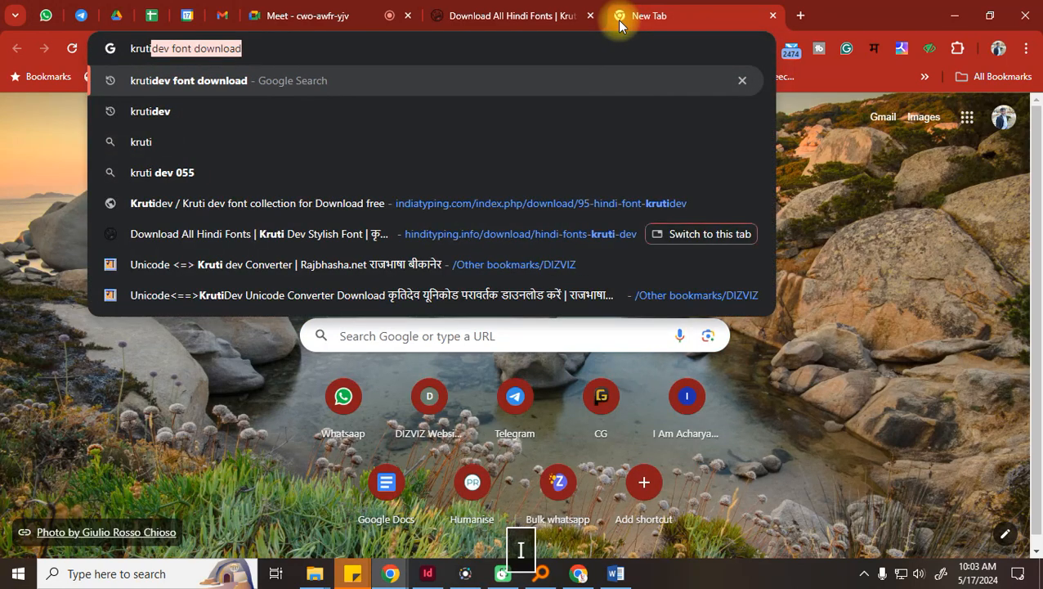
pyautogui.write('ev')
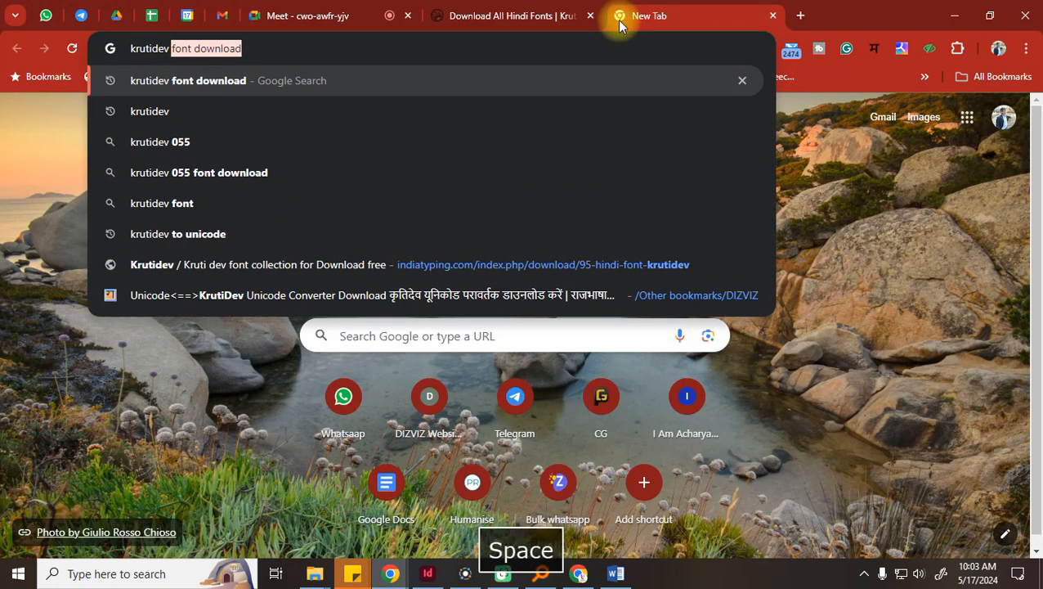
pyautogui.write(' key')
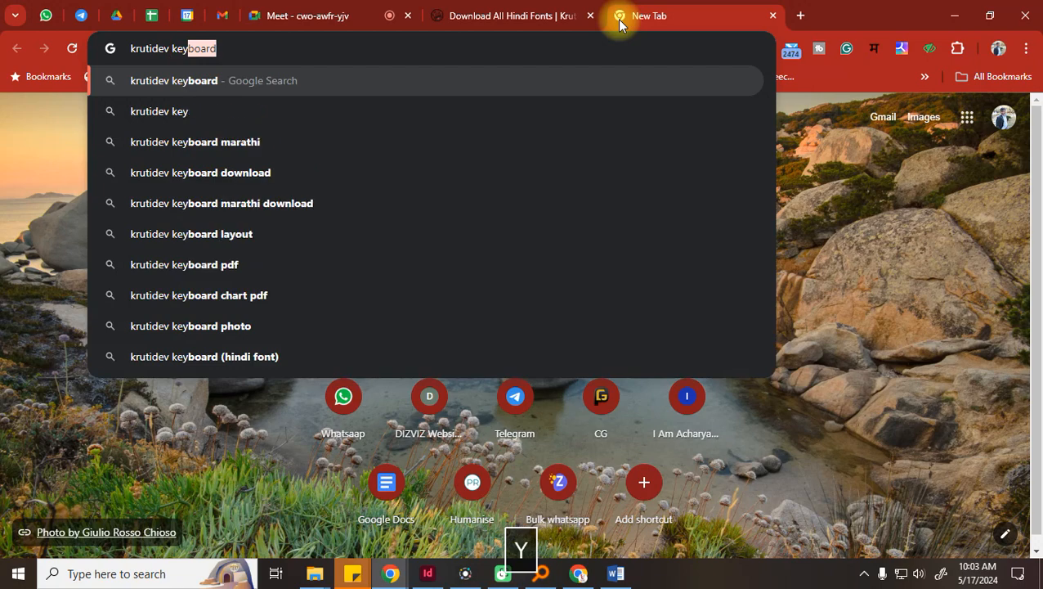
pyautogui.press('Return')
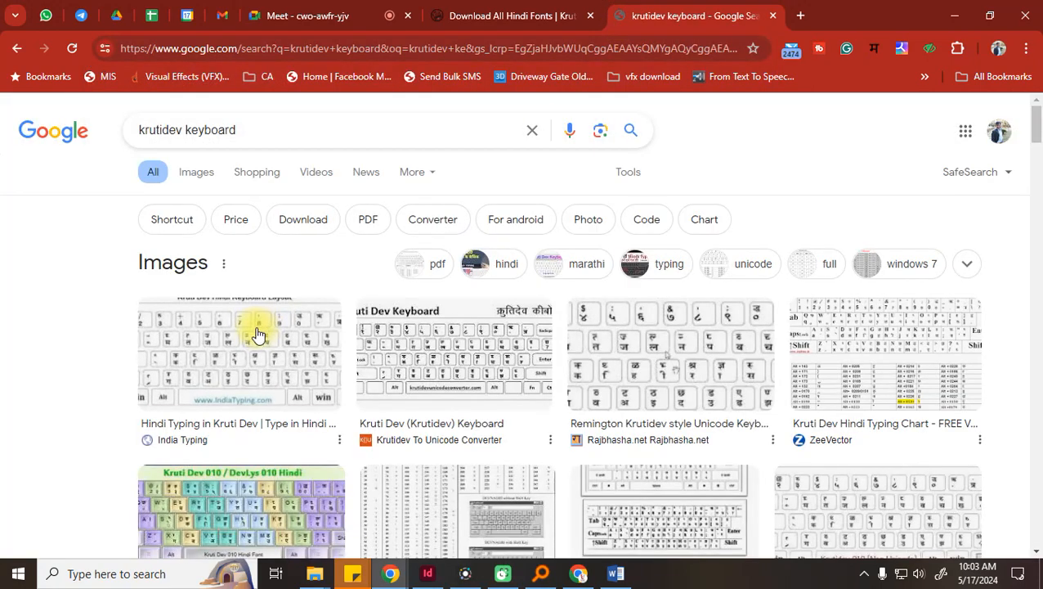
pyautogui.click(257, 332)
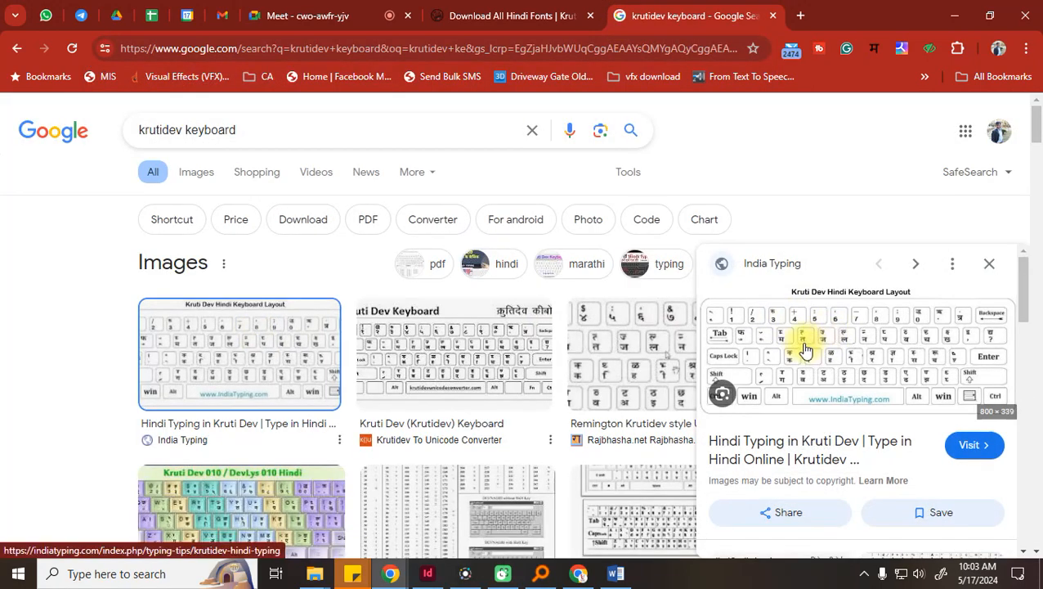
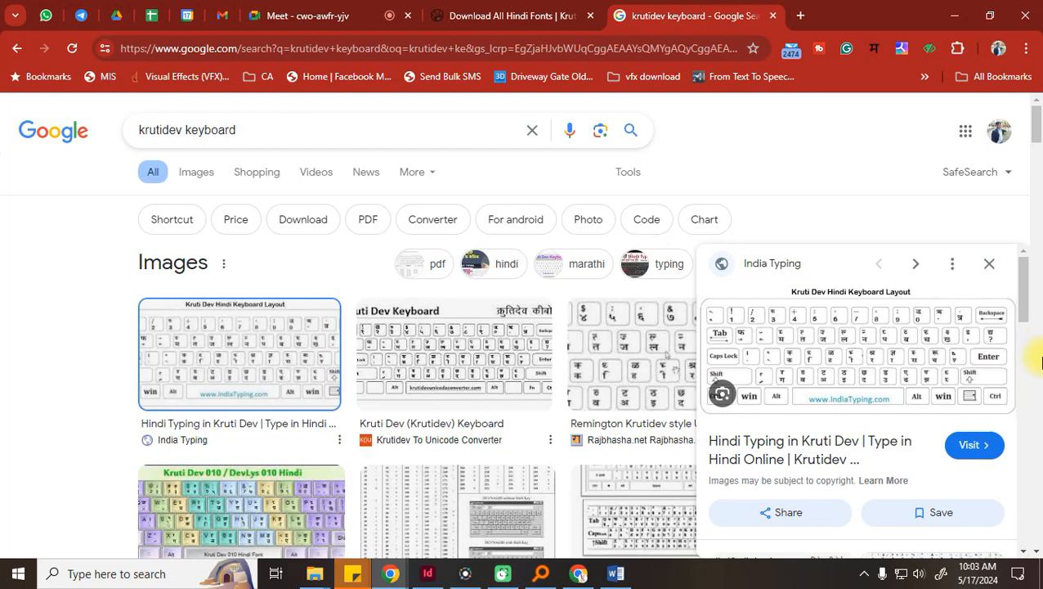
# Preview the Kruti Dev 010 keyboard layout image, then bring up the blank InDesign document
pyautogui.click(207, 522)
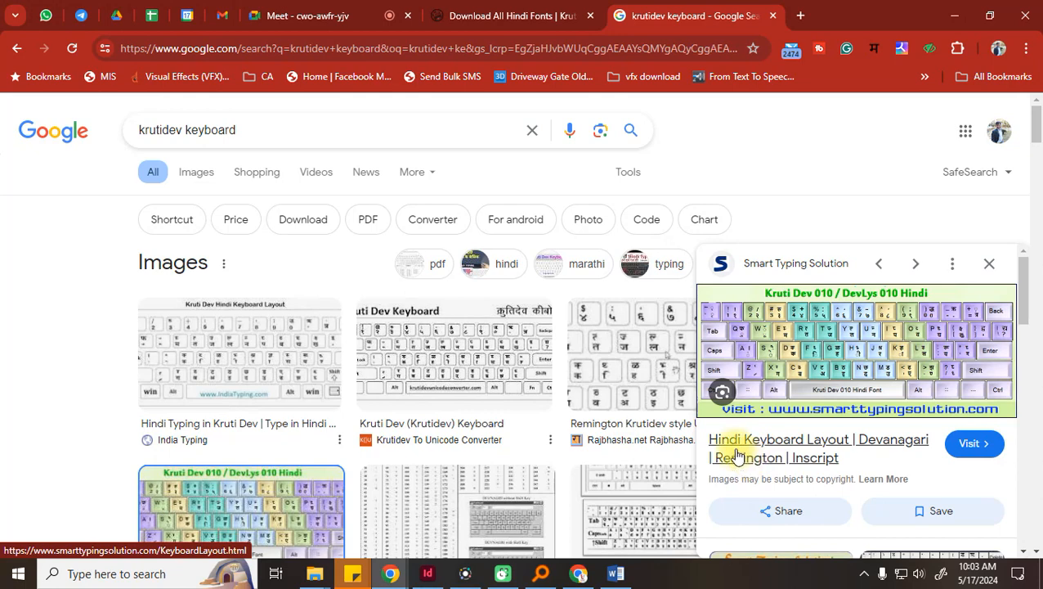
pyautogui.click(988, 263)
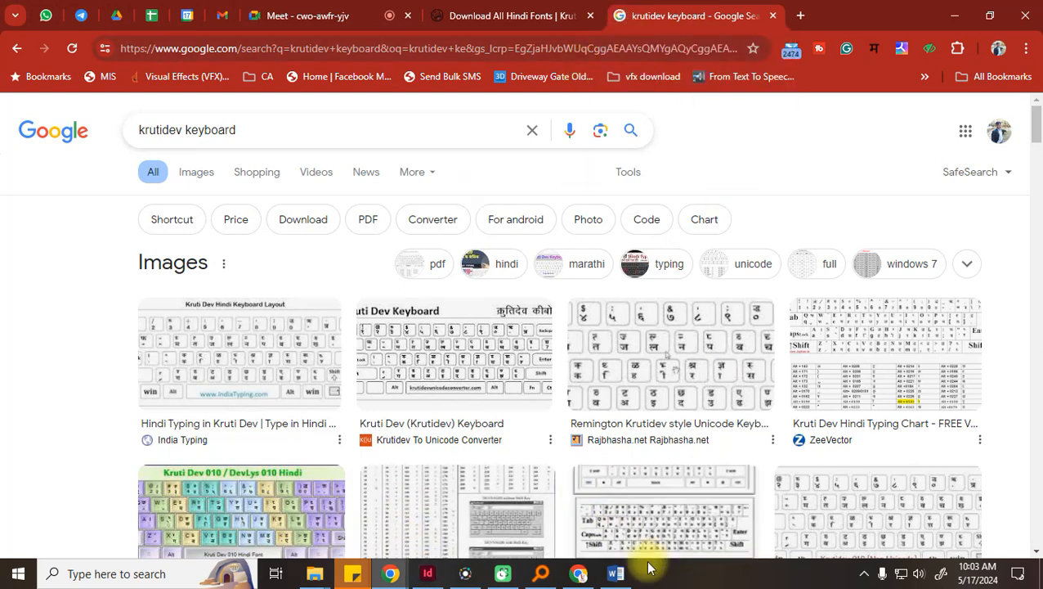
pyautogui.click(438, 577)
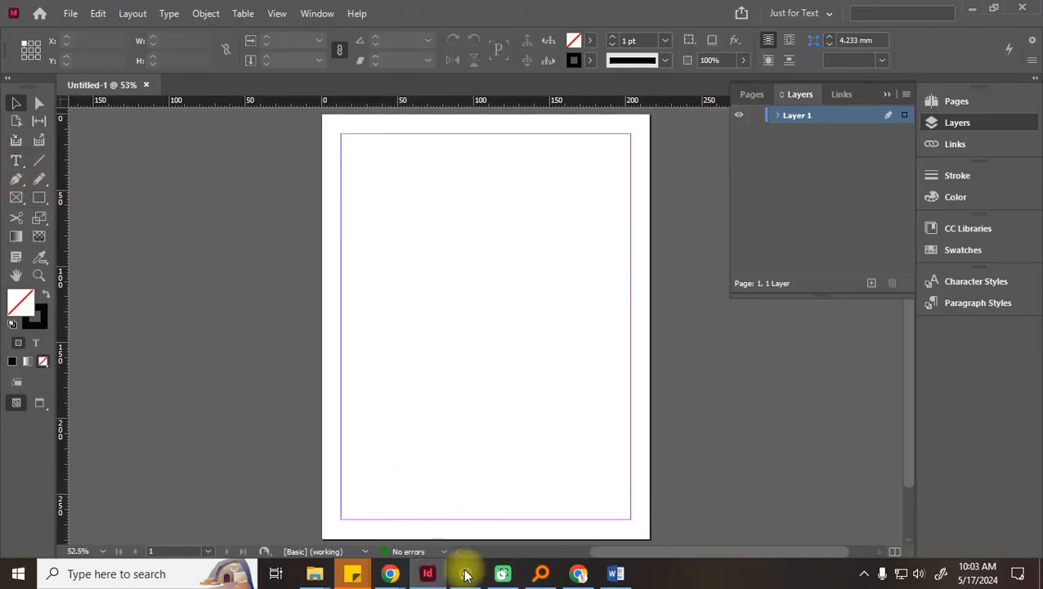
# Open the loksatta.com news site in a new browser tab
pyautogui.moveTo(502, 577)
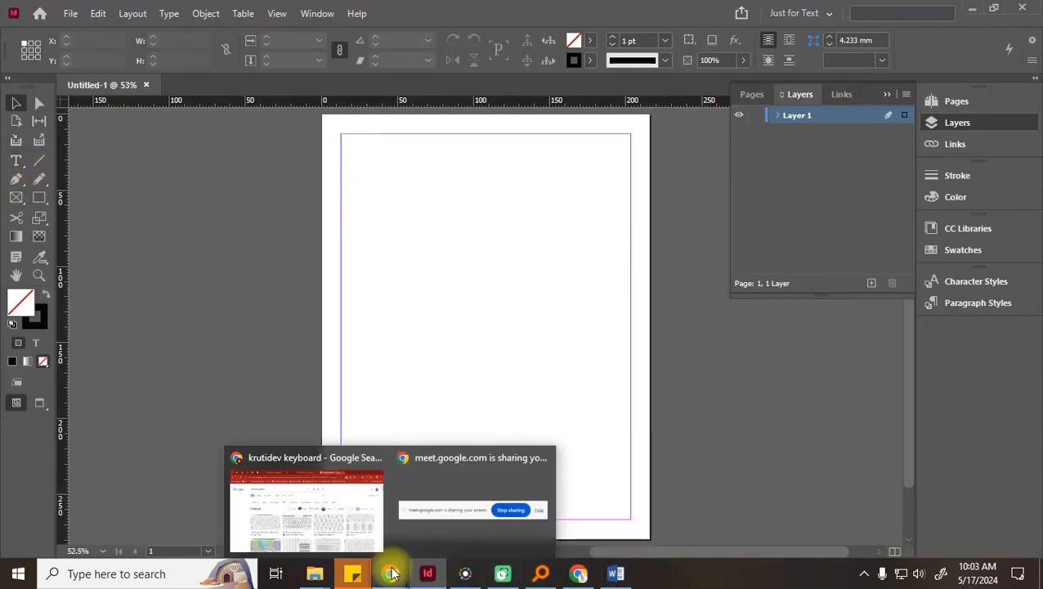
pyautogui.click(280, 495)
pyautogui.click(801, 16)
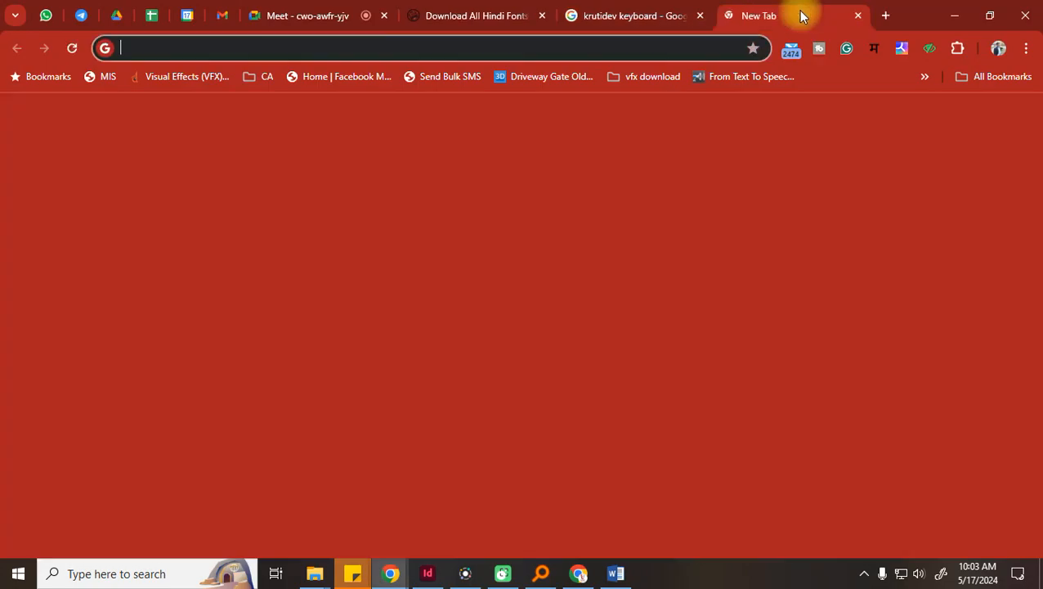
pyautogui.write('lok')
pyautogui.click(493, 87)
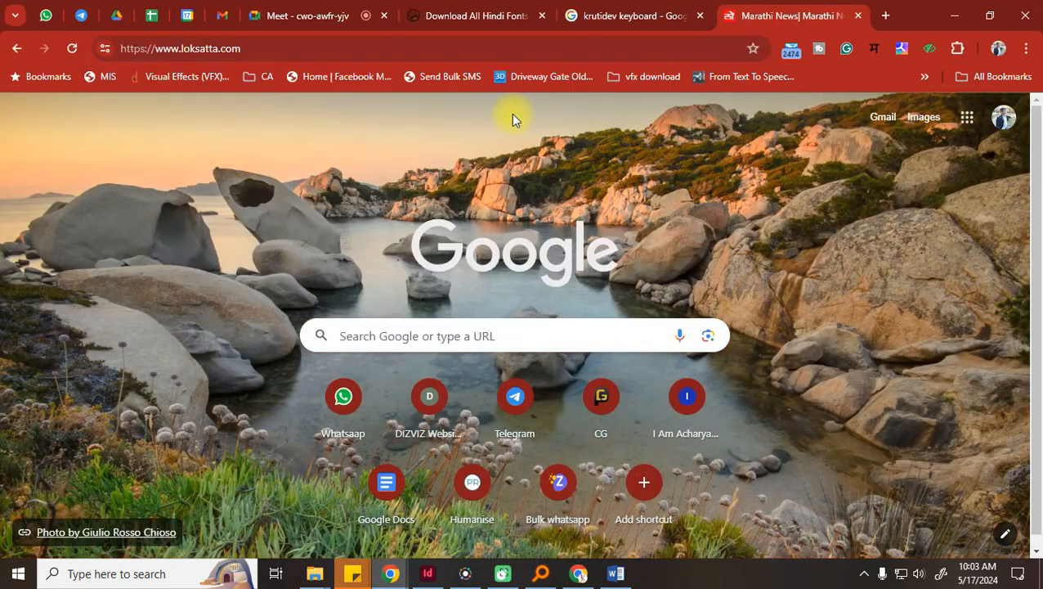
# Scroll down to the IPL news and open the article about the 20-year-old player
pyautogui.scroll(-3, 380, 274)
pyautogui.scroll(-6, 359, 261)
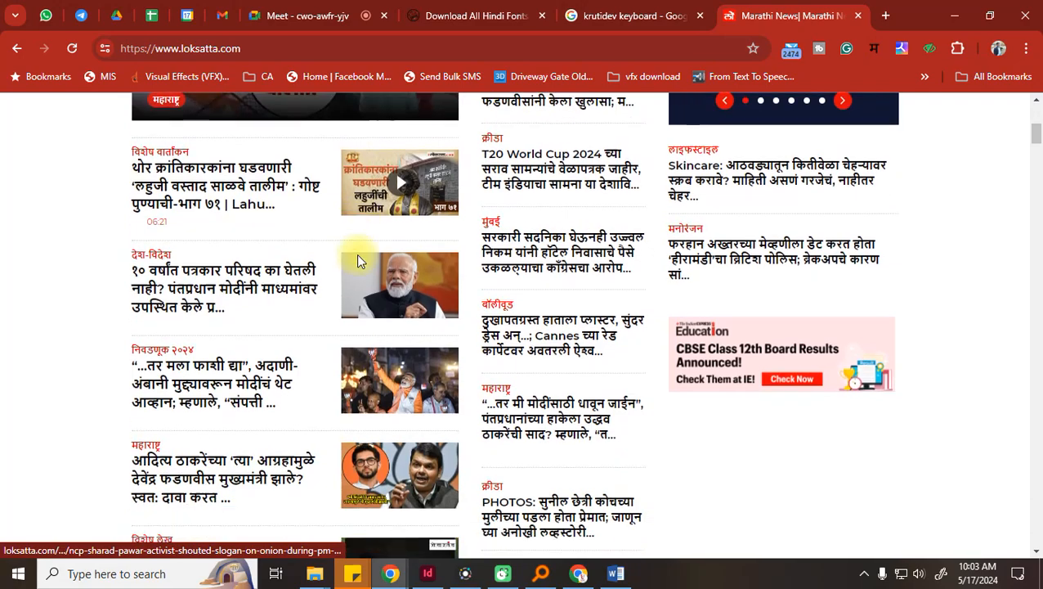
pyautogui.scroll(-15, 357, 262)
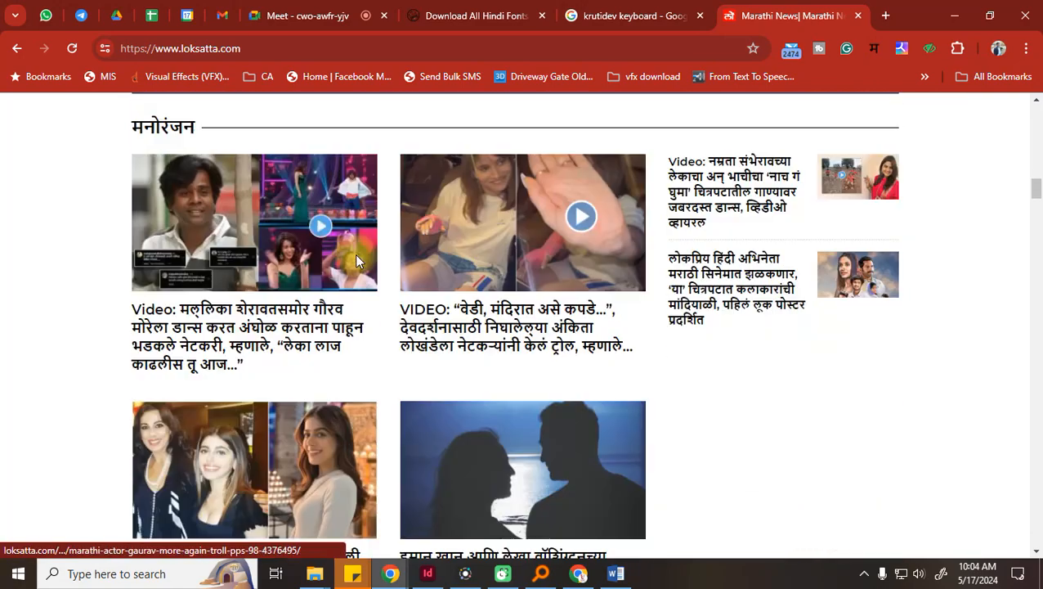
pyautogui.scroll(-15, 358, 262)
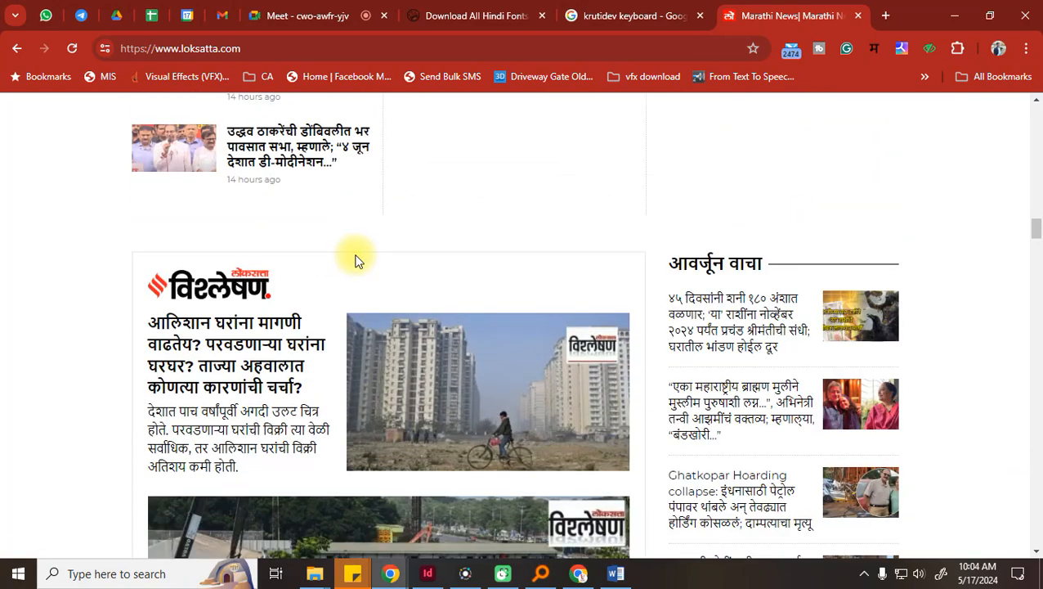
pyautogui.scroll(-10, 358, 262)
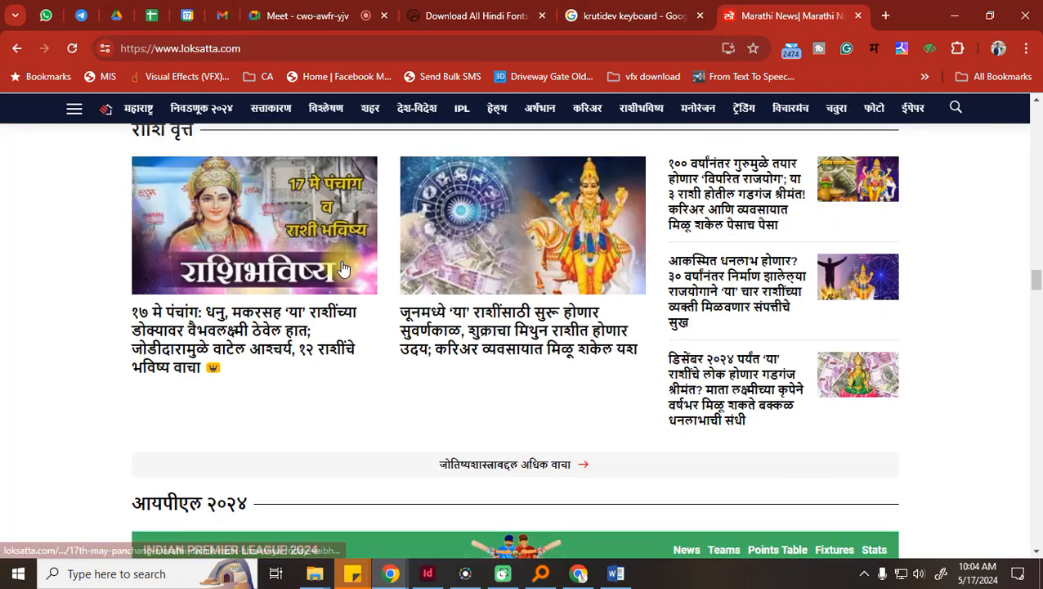
pyautogui.scroll(-5, 344, 268)
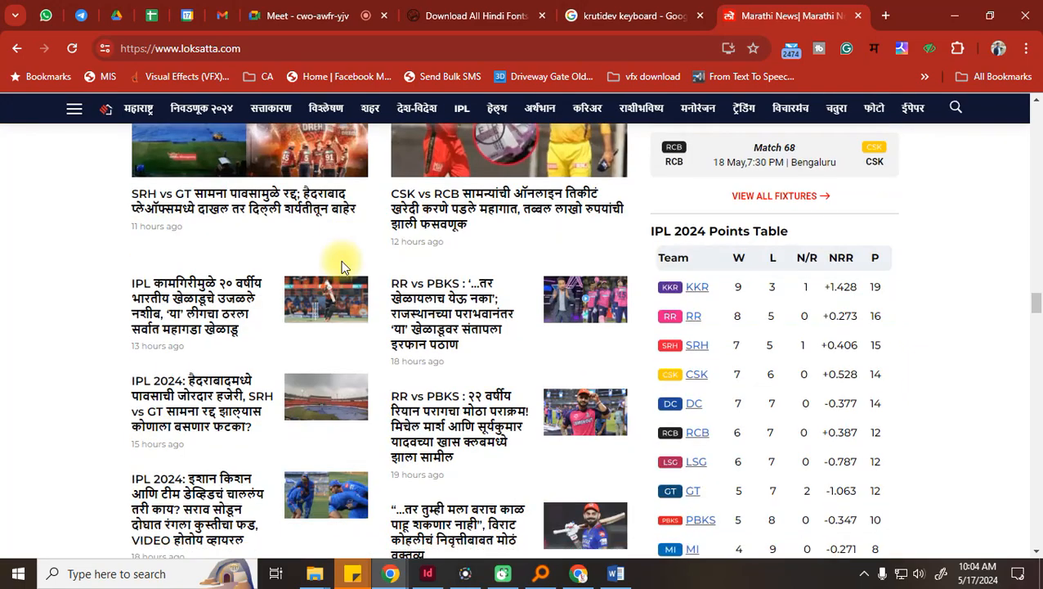
pyautogui.click(191, 336)
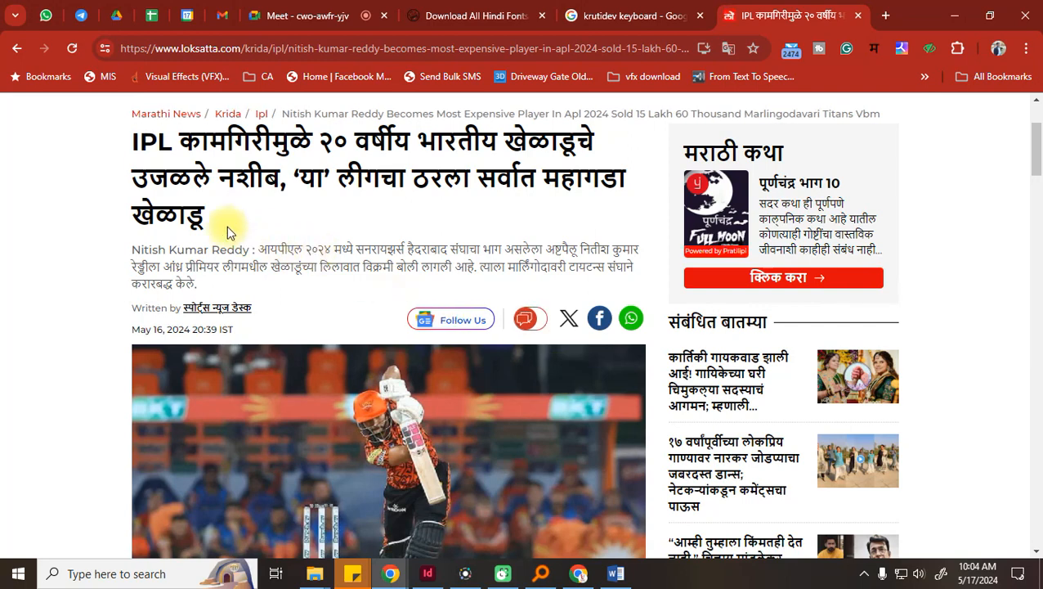
# Copy the article's Marathi headline and switch to WhatsApp Web
pyautogui.moveTo(229, 233); pyautogui.dragTo(114, 139)
pyautogui.hotkey('ctrl', 'c')
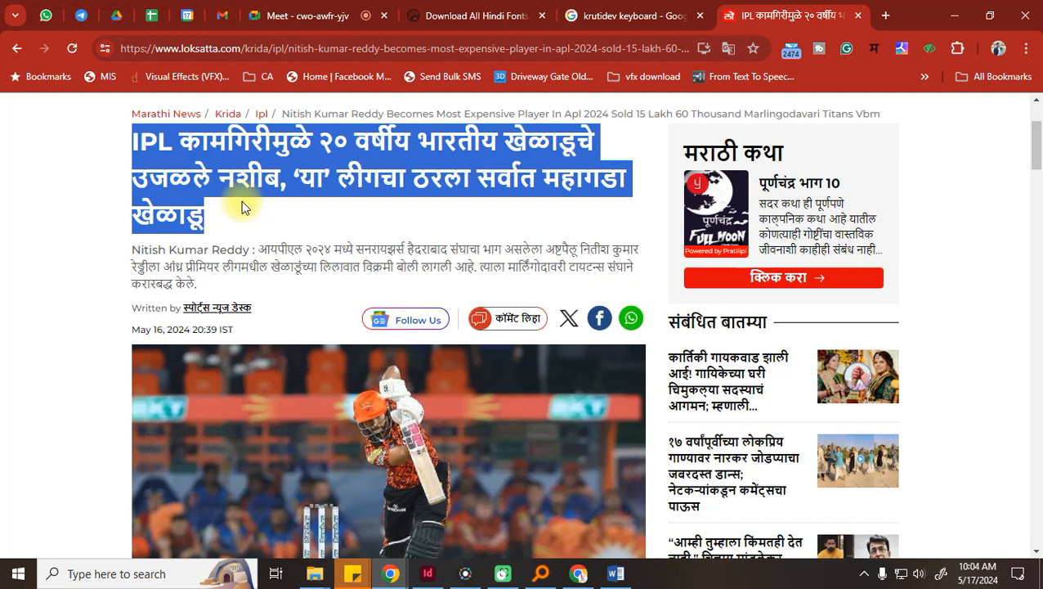
pyautogui.hotkey('ctrl', 'c')
pyautogui.click(45, 16)
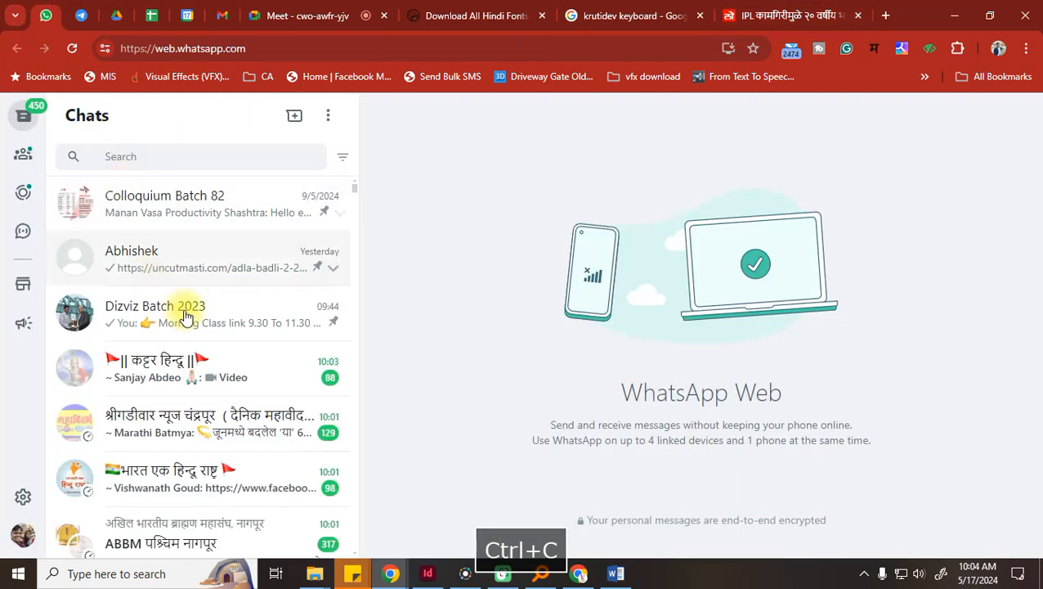
# Paste and send the Marathi headline in the Dizviz Batch 2023 group chat, then return to Word
pyautogui.click(155, 298)
pyautogui.hotkey('ctrl', 'v')
pyautogui.press('Return')
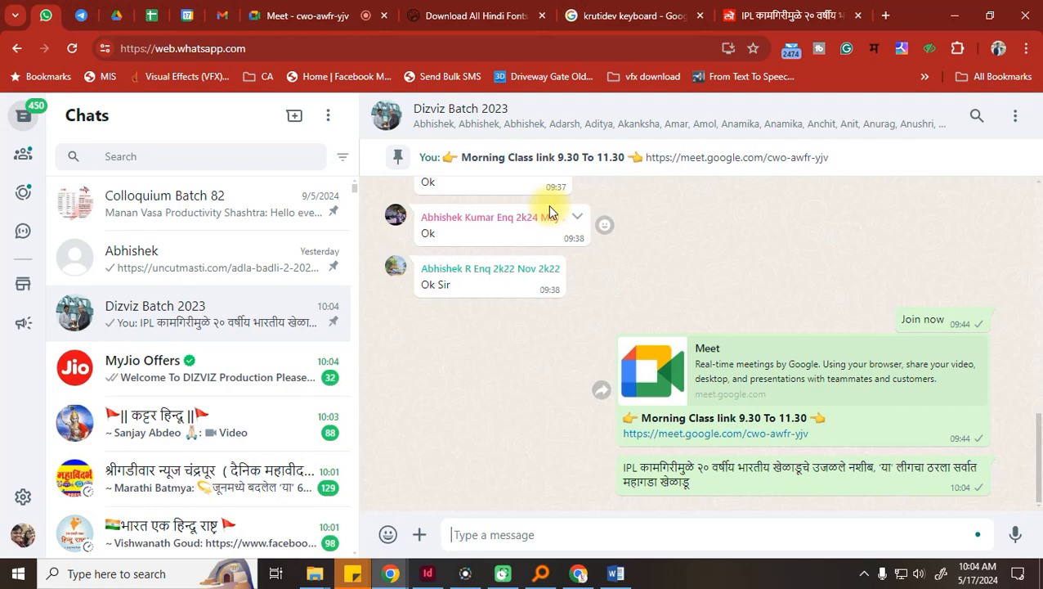
pyautogui.click(621, 574)
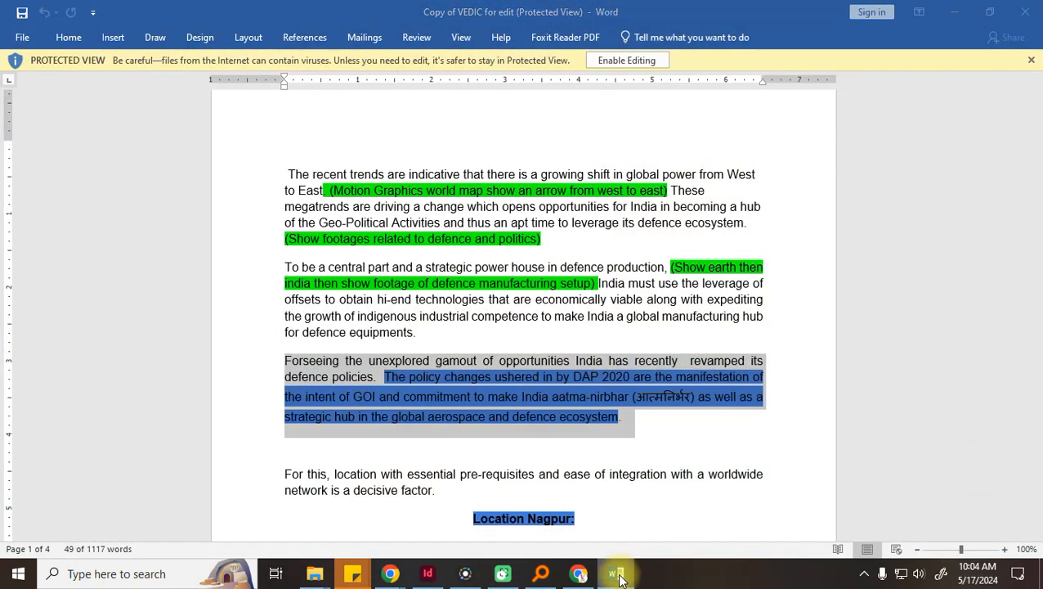
# Search 'unicode to krutidev' in a new tab and open the krutidevunicodeconverter.com result
pyautogui.click(619, 577)
pyautogui.click(890, 16)
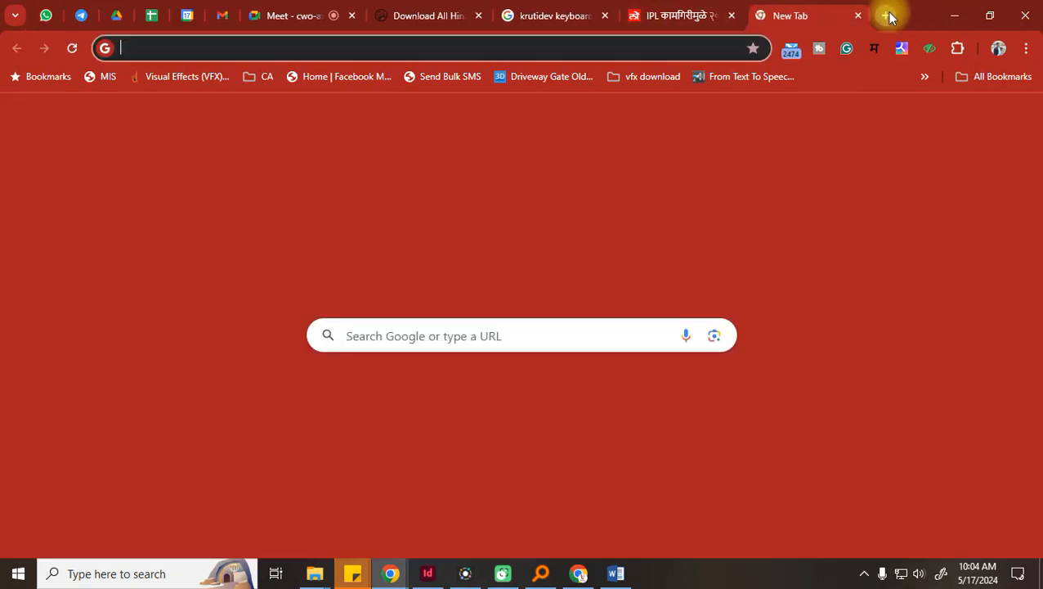
pyautogui.write('kru')
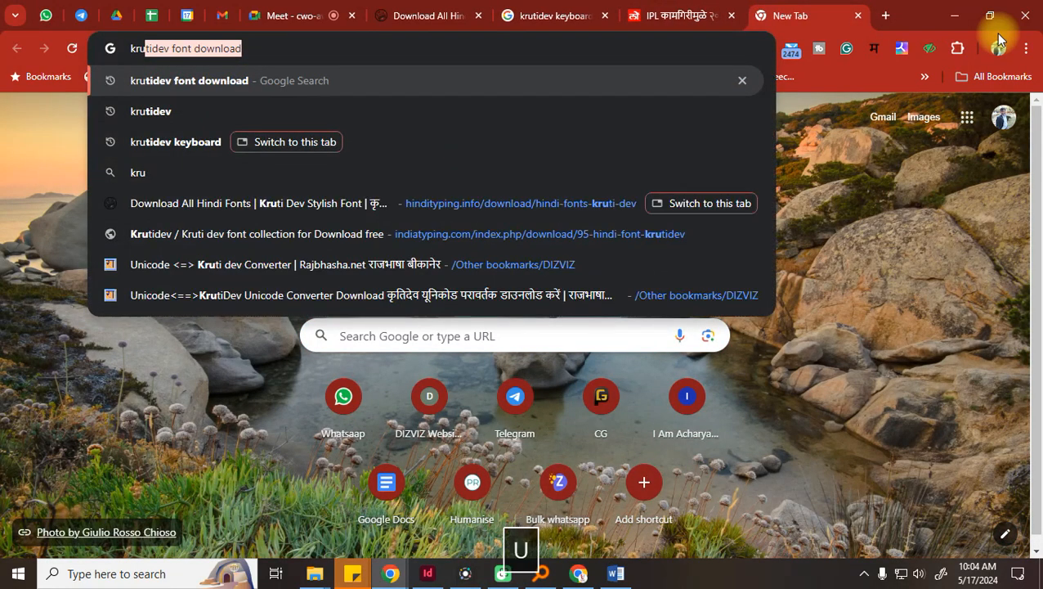
pyautogui.press('BackSpace')
pyautogui.press('BackSpace')
pyautogui.press('BackSpace')
pyautogui.press('BackSpace')
pyautogui.write('unicode ')
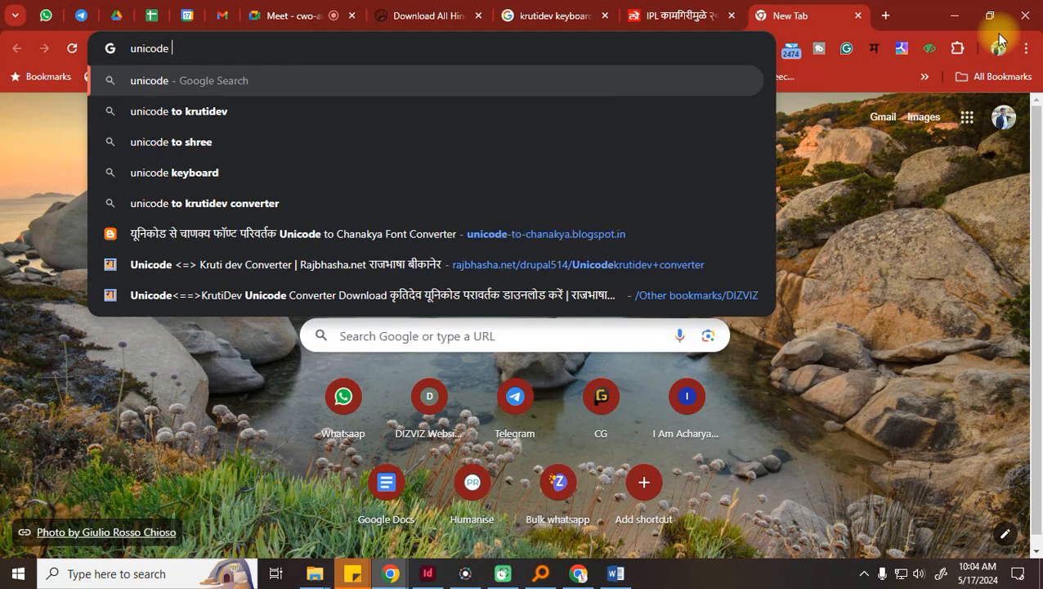
pyautogui.write('to')
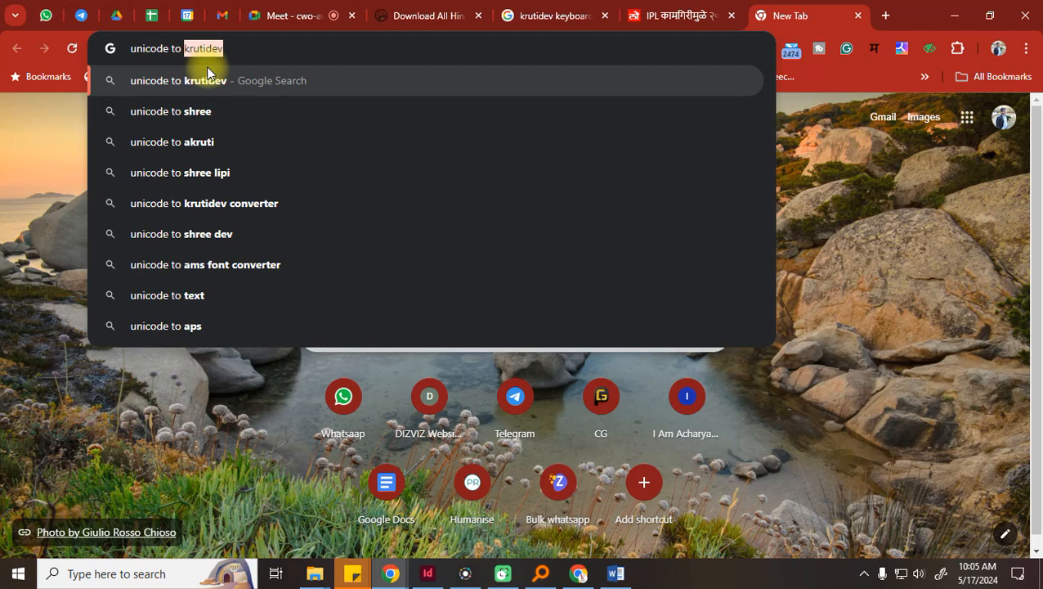
pyautogui.press('Return')
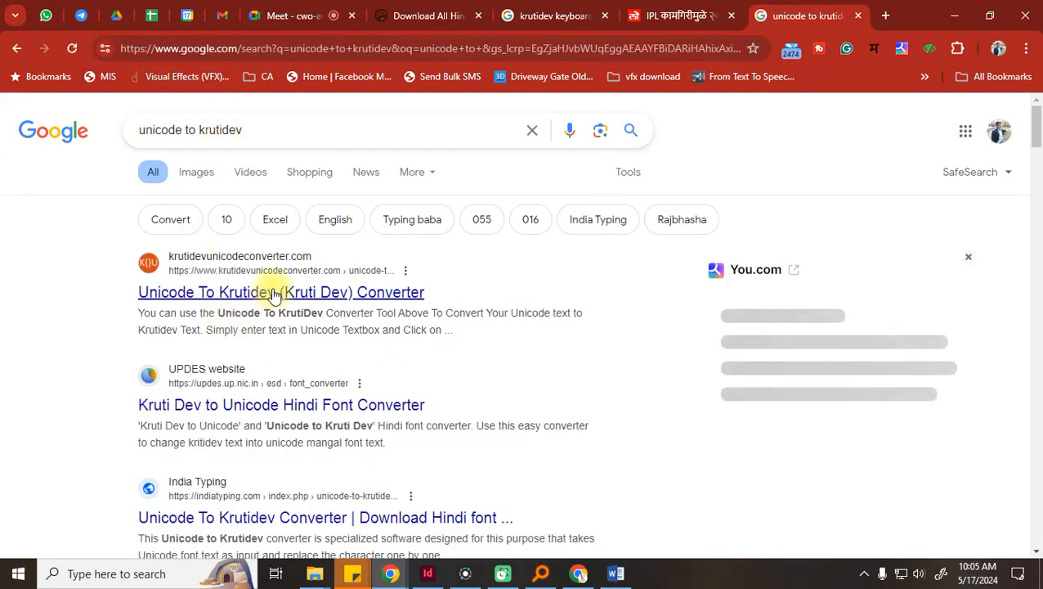
pyautogui.click(270, 293)
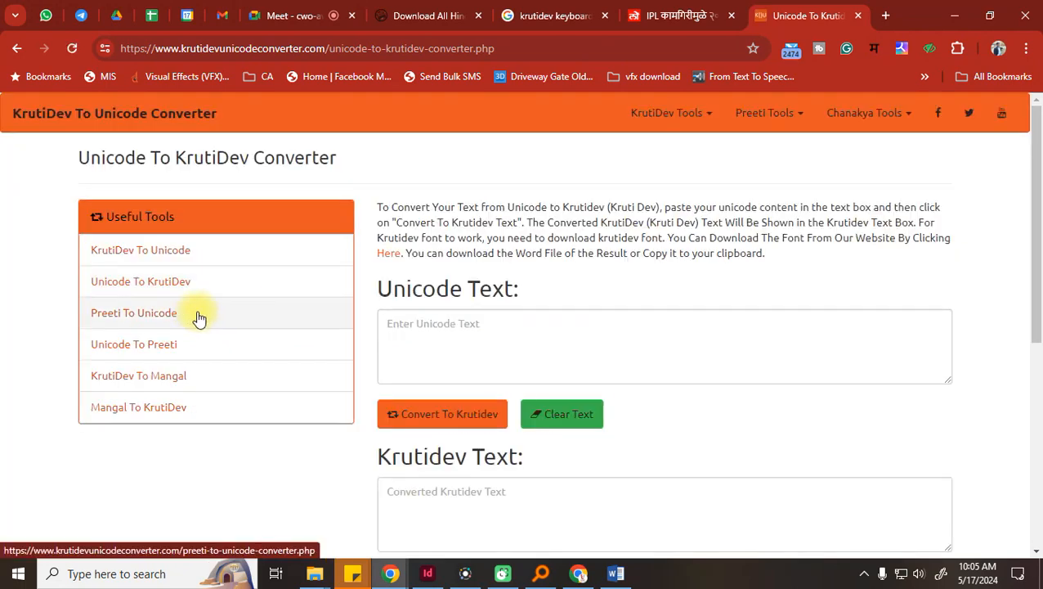
# Paste the Marathi headline into the converter and copy the resulting Krutidev text to the clipboard
pyautogui.click(456, 339)
pyautogui.hotkey('ctrl', 'v')
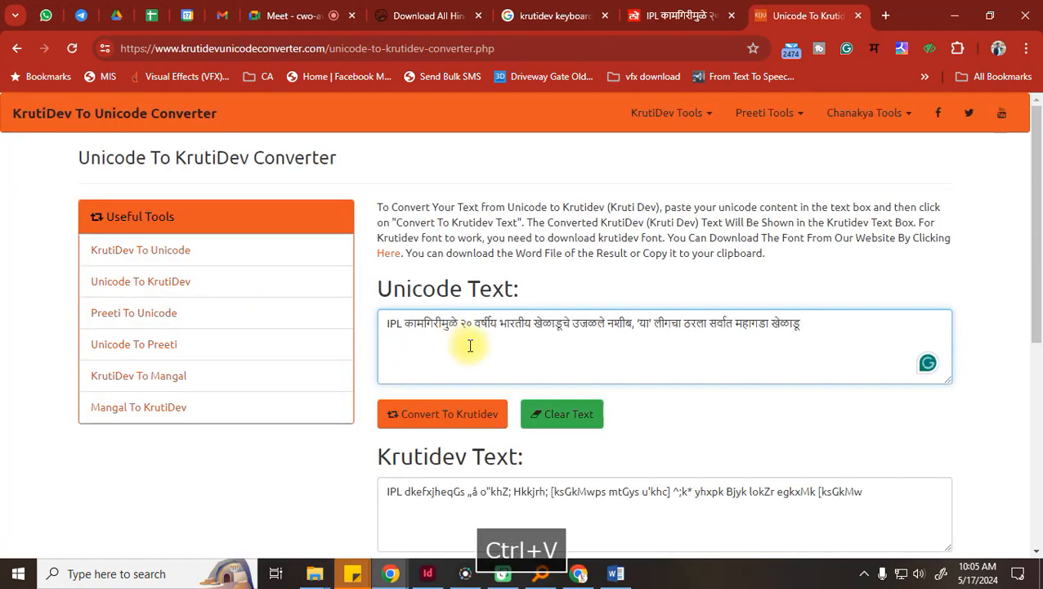
pyautogui.scroll(-1, 744, 449)
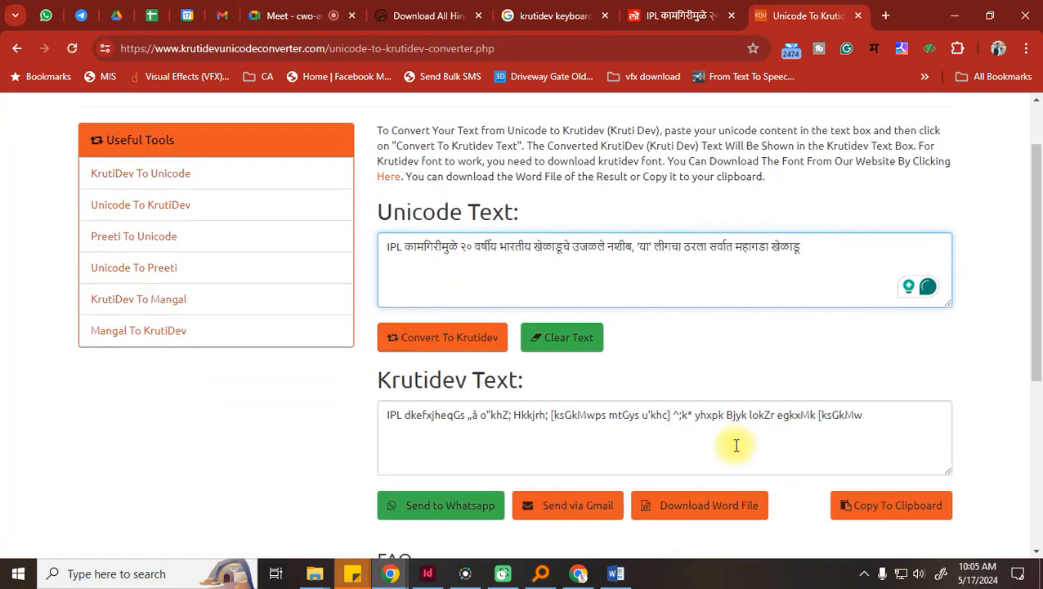
pyautogui.scroll(-1, 744, 449)
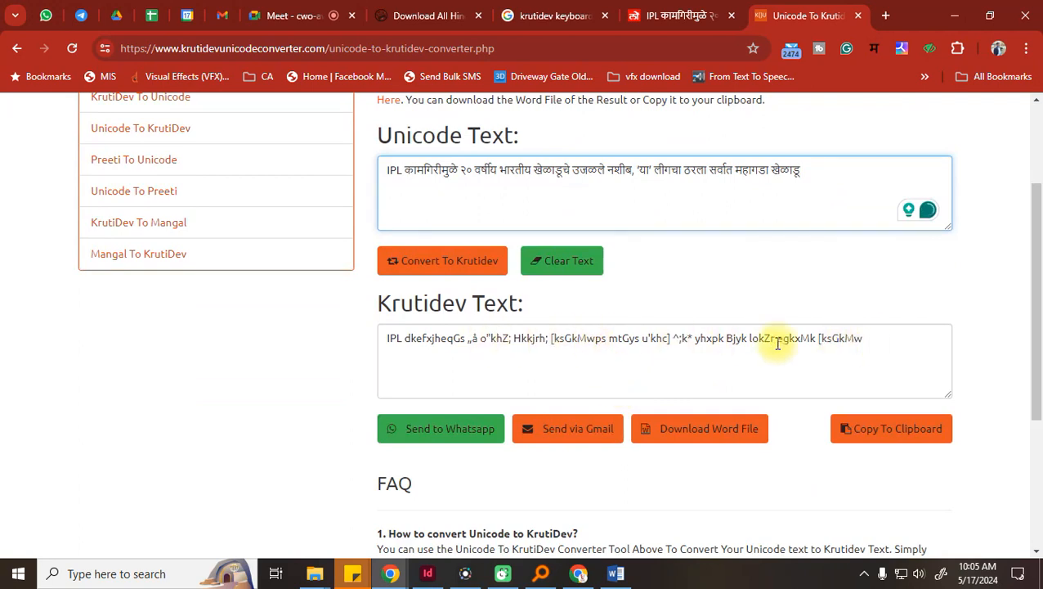
pyautogui.moveTo(876, 338); pyautogui.dragTo(343, 333)
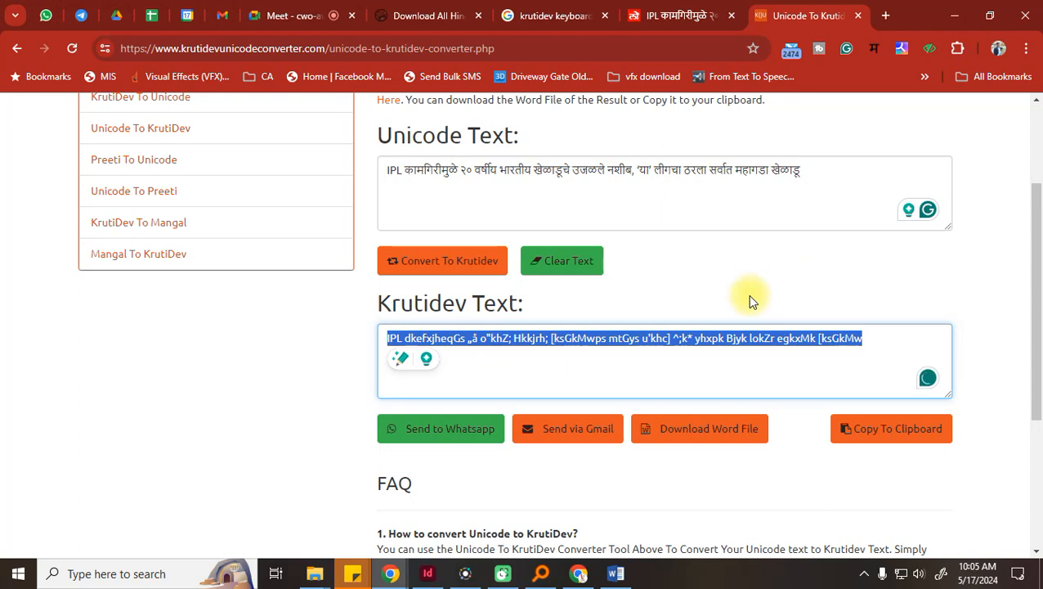
pyautogui.click(833, 360)
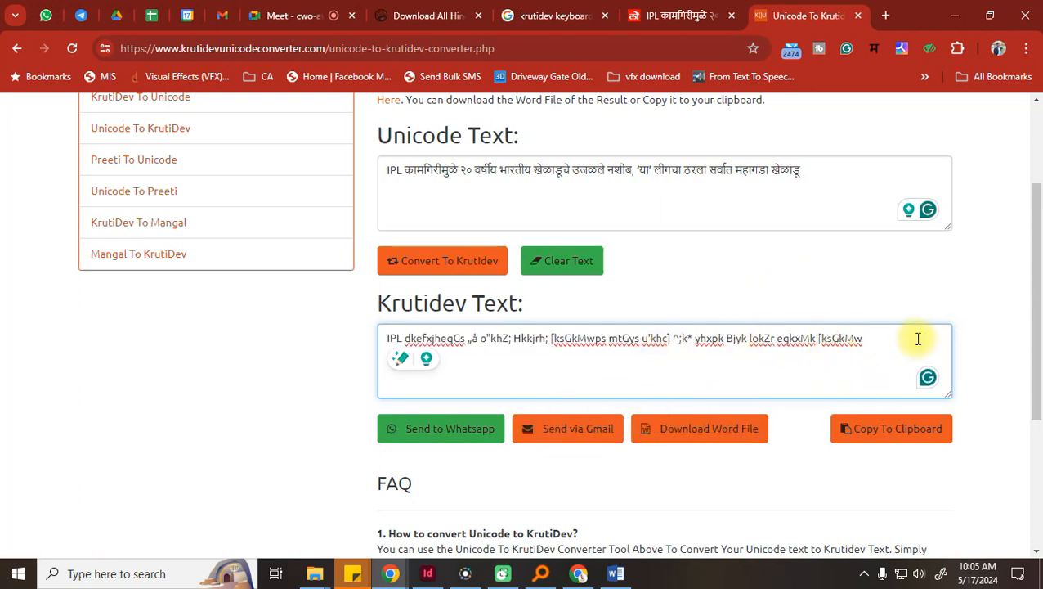
pyautogui.moveTo(888, 341); pyautogui.dragTo(227, 335)
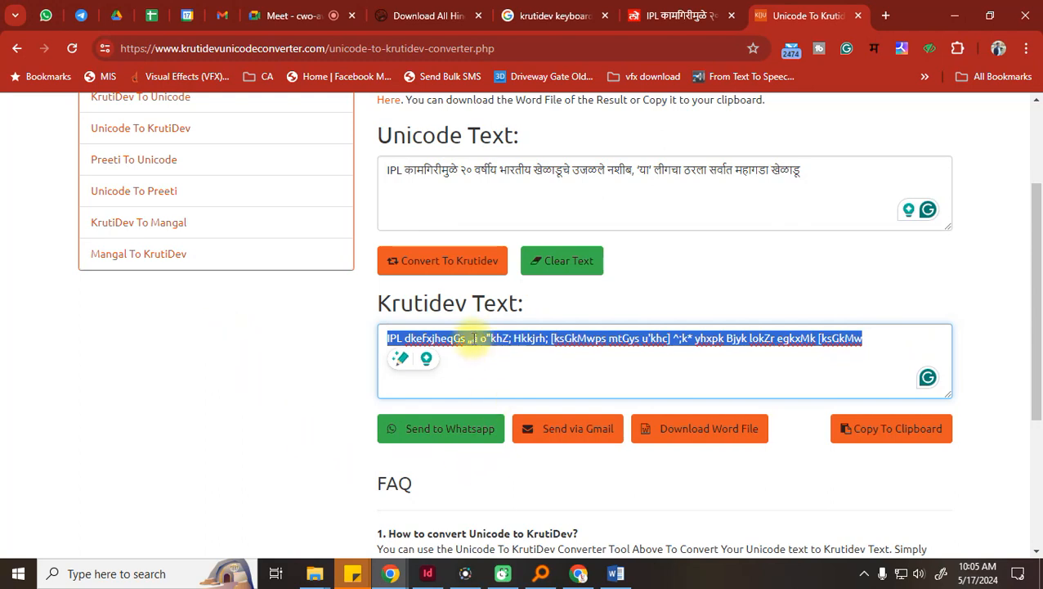
pyautogui.click(882, 442)
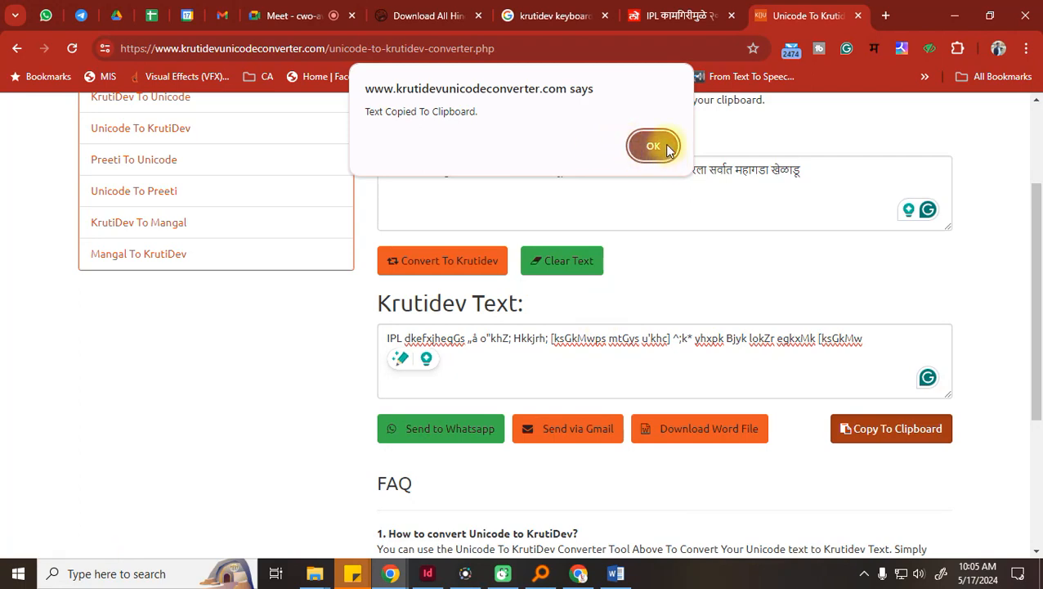
pyautogui.click(653, 147)
pyautogui.click(429, 573)
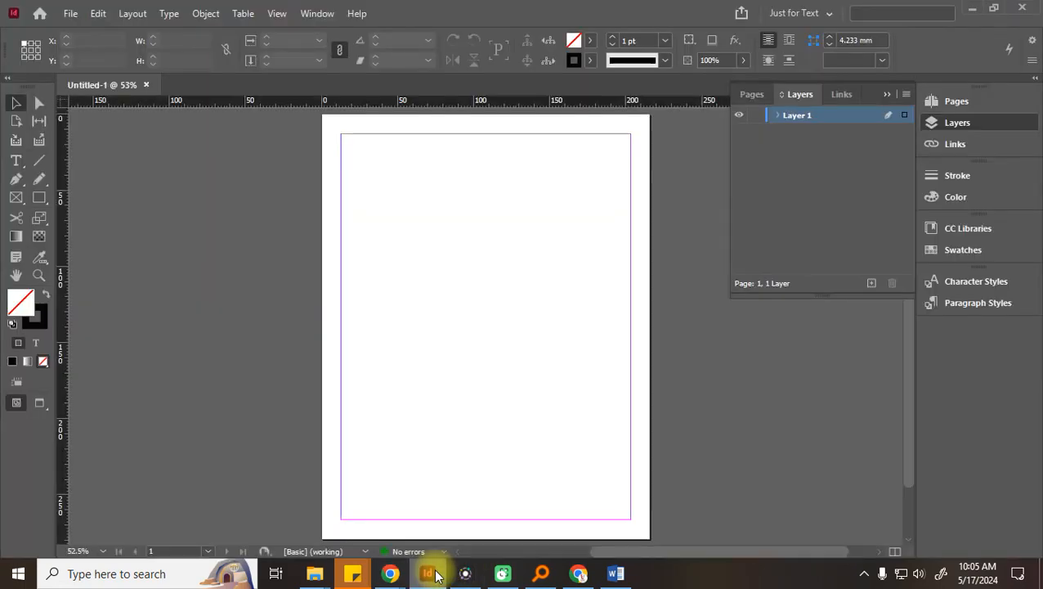
# Paste the converted Kruti Dev text into a new blank Word document
pyautogui.click(616, 573)
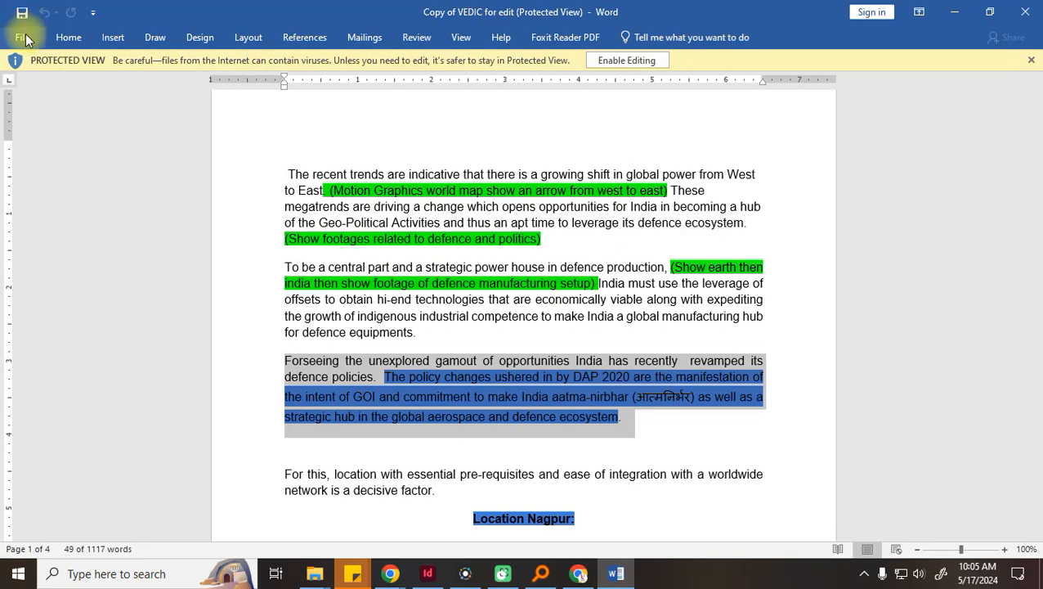
pyautogui.click(22, 38)
pyautogui.click(32, 105)
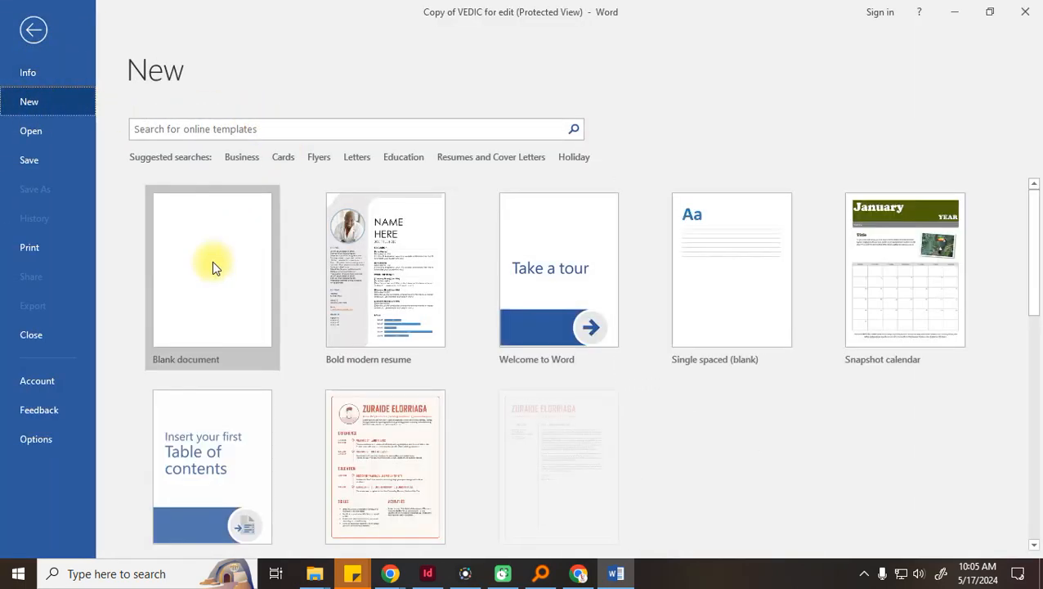
pyautogui.click(214, 266)
pyautogui.hotkey('ctrl', 'v')
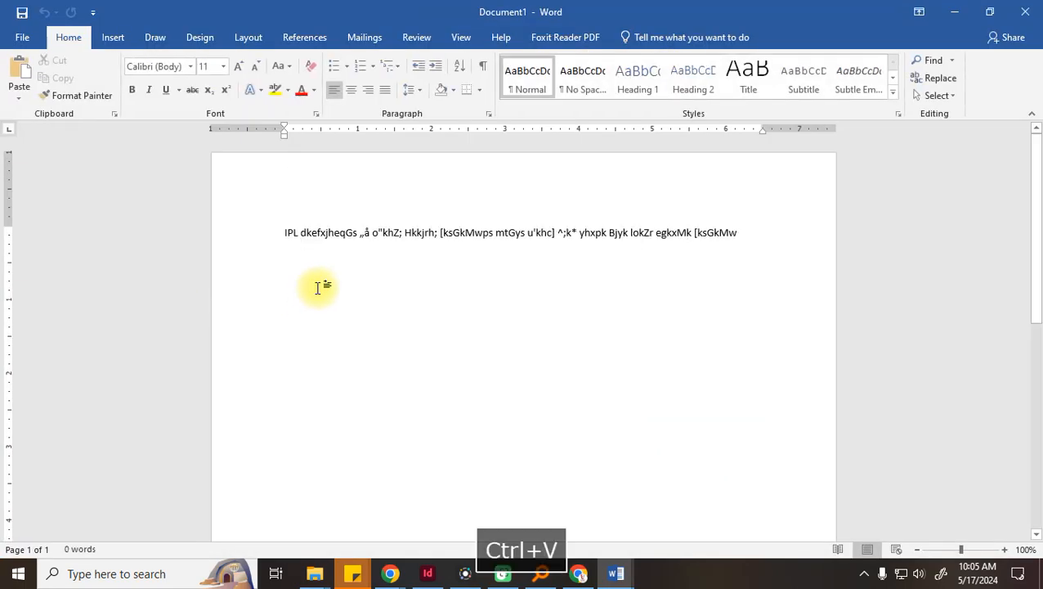
# Set the whole pasted line in Kruti Dev 050 and enlarge it to size 20
pyautogui.moveTo(758, 233); pyautogui.dragTo(212, 170)
pyautogui.write('kru')
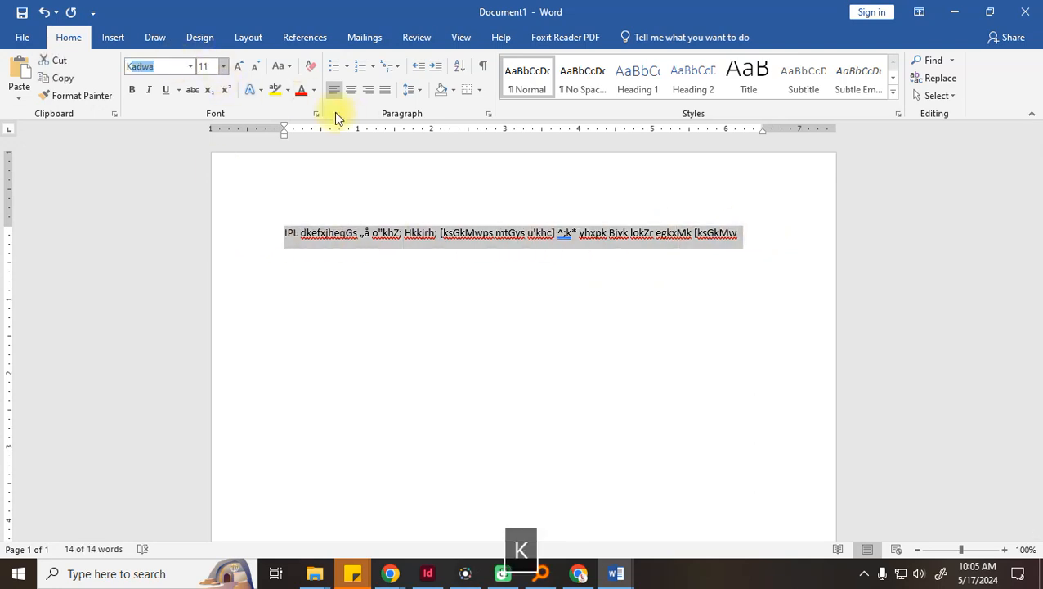
pyautogui.press('Return')
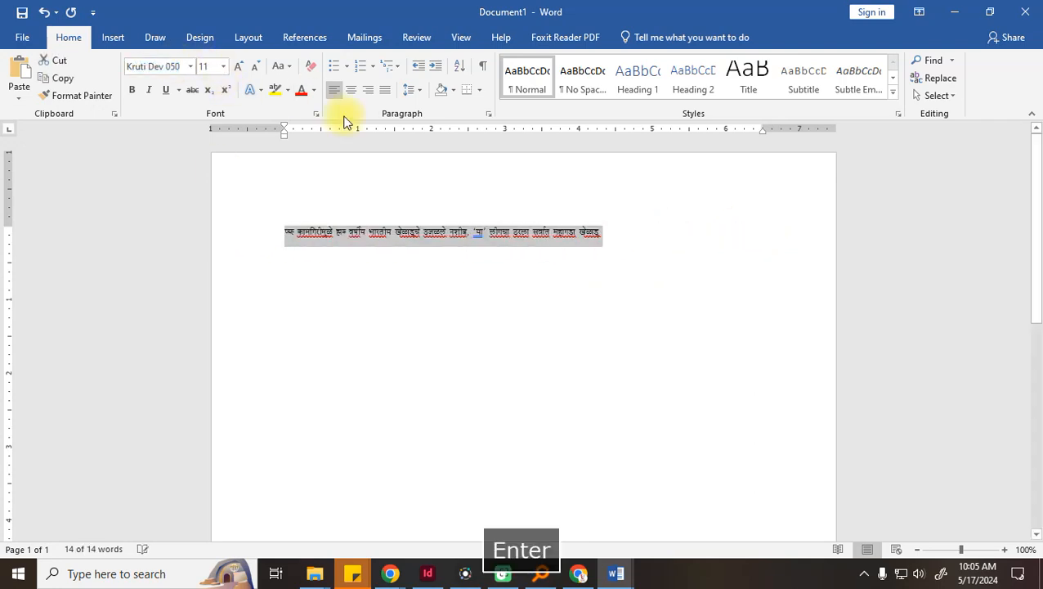
pyautogui.click(240, 67)
pyautogui.click(240, 66)
pyautogui.click(241, 66)
pyautogui.click(240, 66)
pyautogui.click(240, 66)
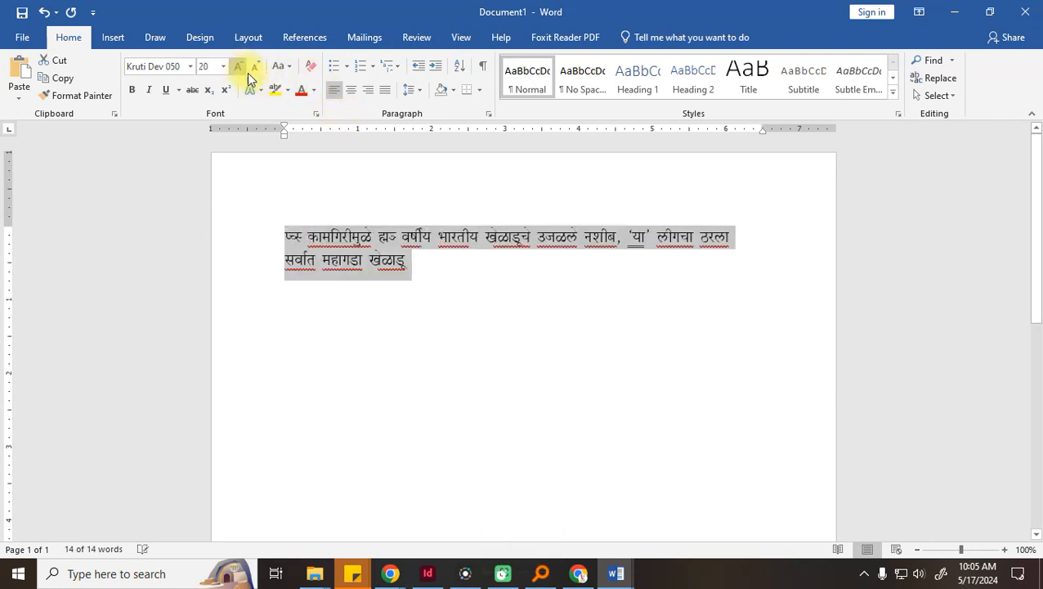
pyautogui.click(426, 283)
# Set the first word to Calibri so it reads IPL
pyautogui.moveTo(305, 232); pyautogui.dragTo(272, 235)
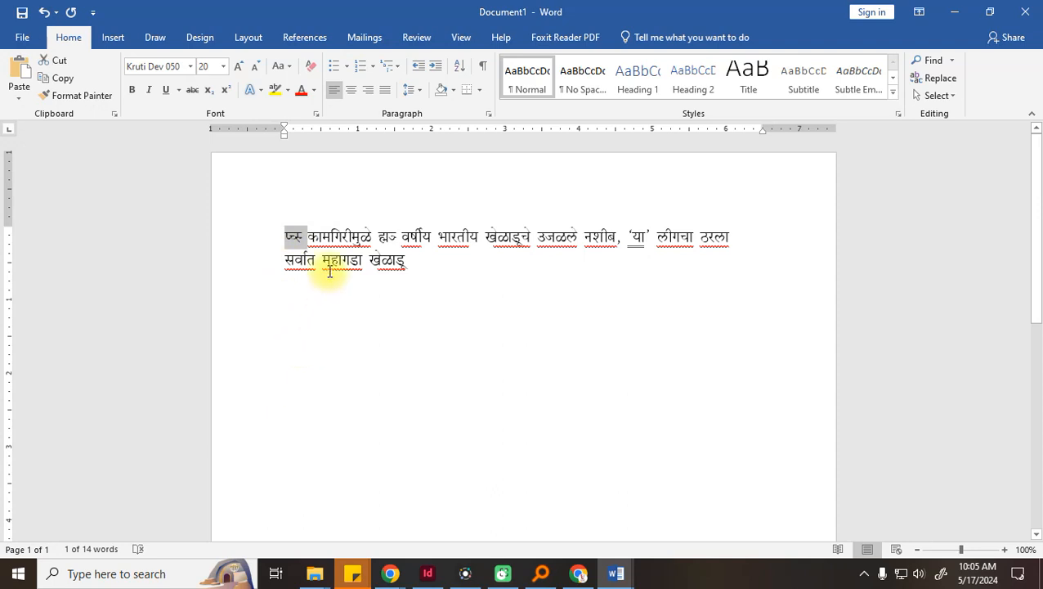
pyautogui.click(309, 240)
pyautogui.moveTo(287, 240); pyautogui.dragTo(283, 245)
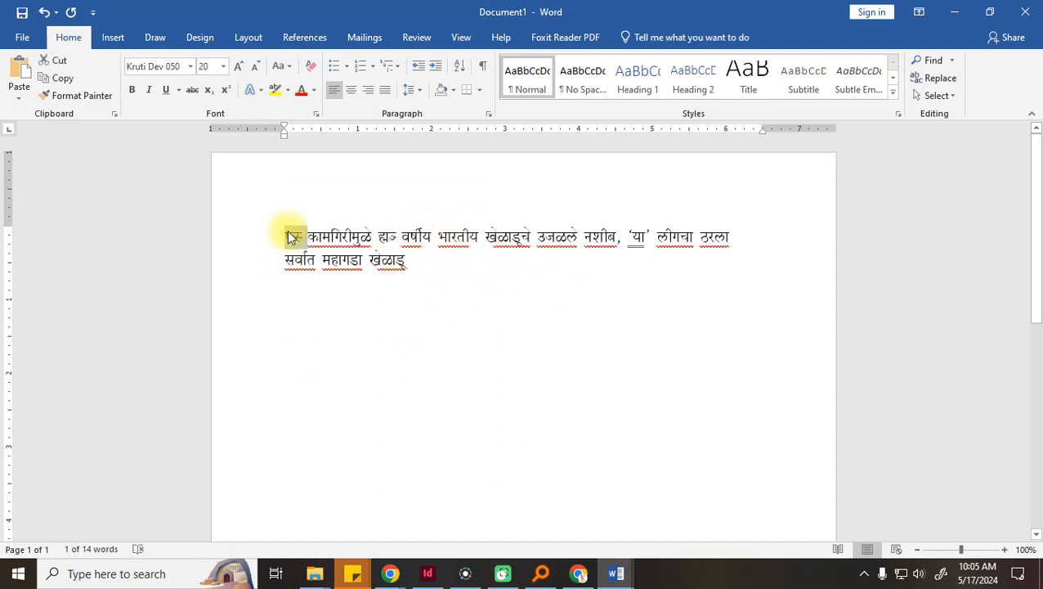
pyautogui.click(191, 67)
pyautogui.click(182, 123)
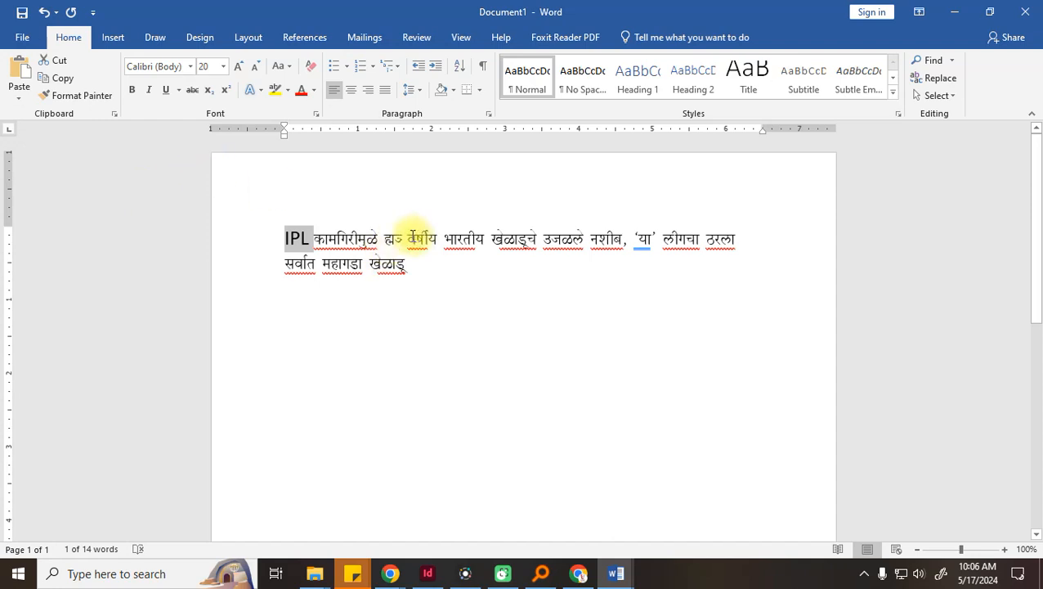
# Set the garbled word after कामगिरीमुळे to Calibri as well
pyautogui.moveTo(406, 237)
pyautogui.mouseDown()
pyautogui.moveTo(372, 237)
pyautogui.moveTo(399, 238)
pyautogui.mouseUp()
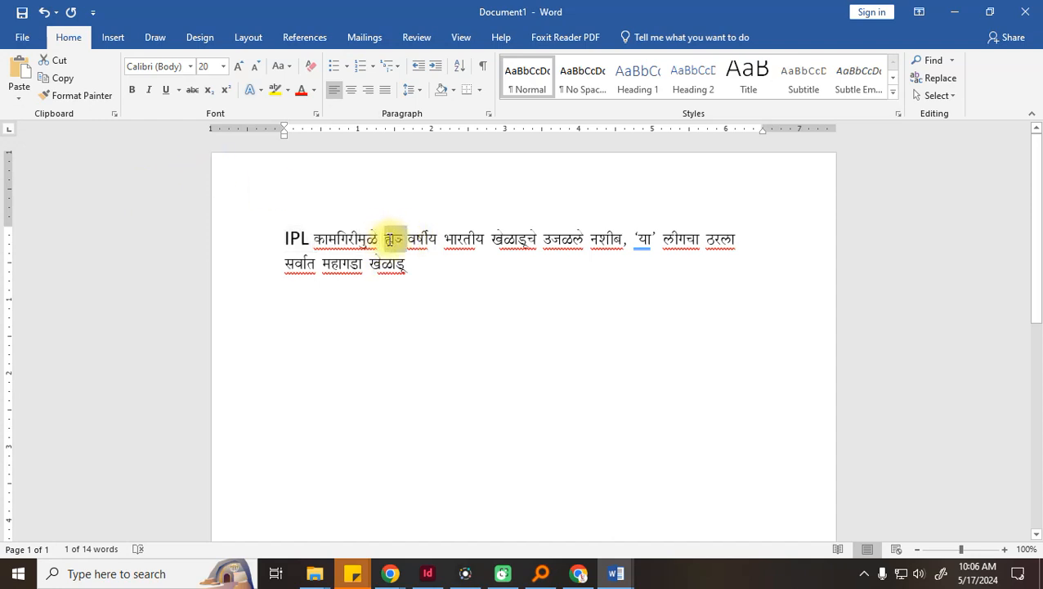
pyautogui.click(190, 65)
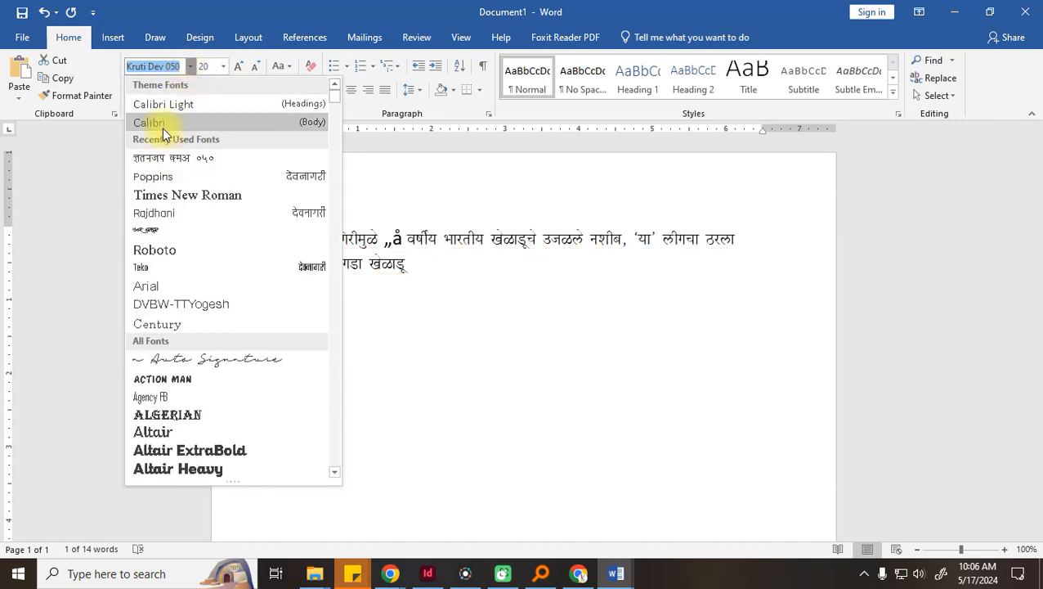
pyautogui.click(161, 128)
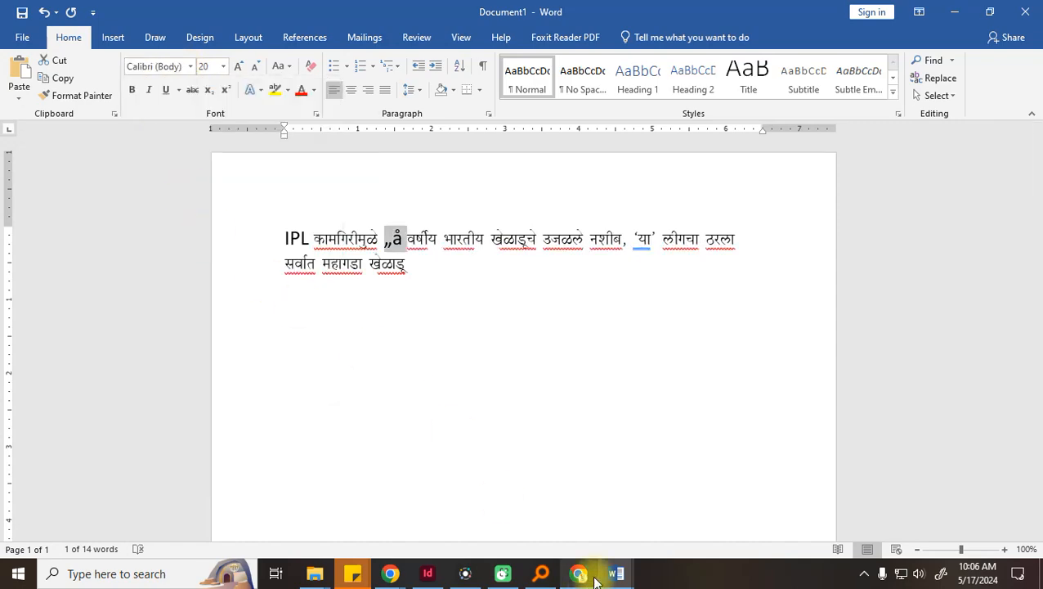
pyautogui.moveTo(390, 573)
pyautogui.click(357, 538)
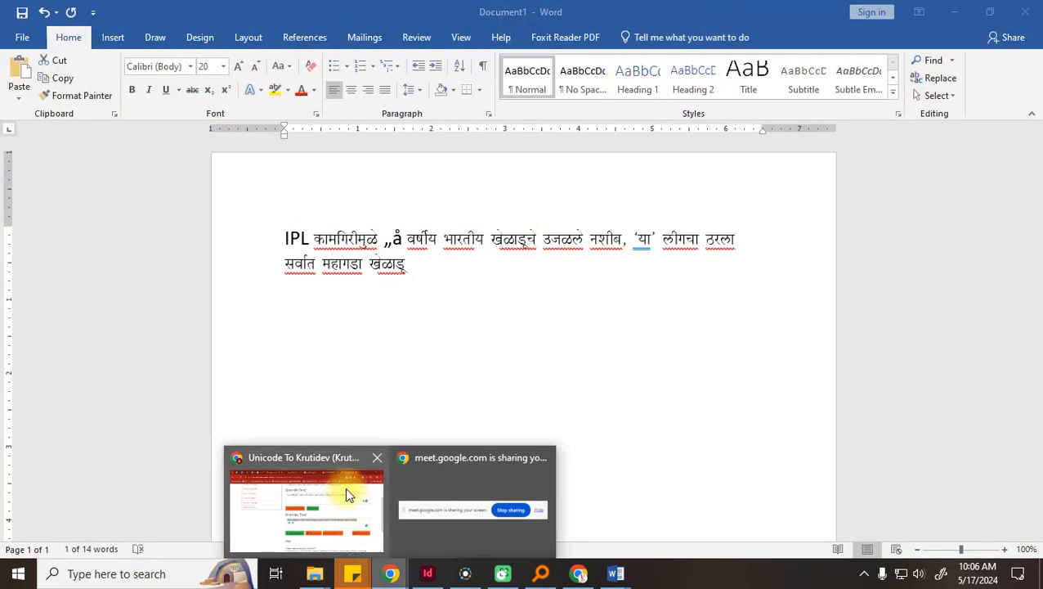
# Compare with the original Loksatta headline, switching between Chrome, the VEDIC Word file and InDesign
pyautogui.click(345, 486)
pyautogui.click(670, 16)
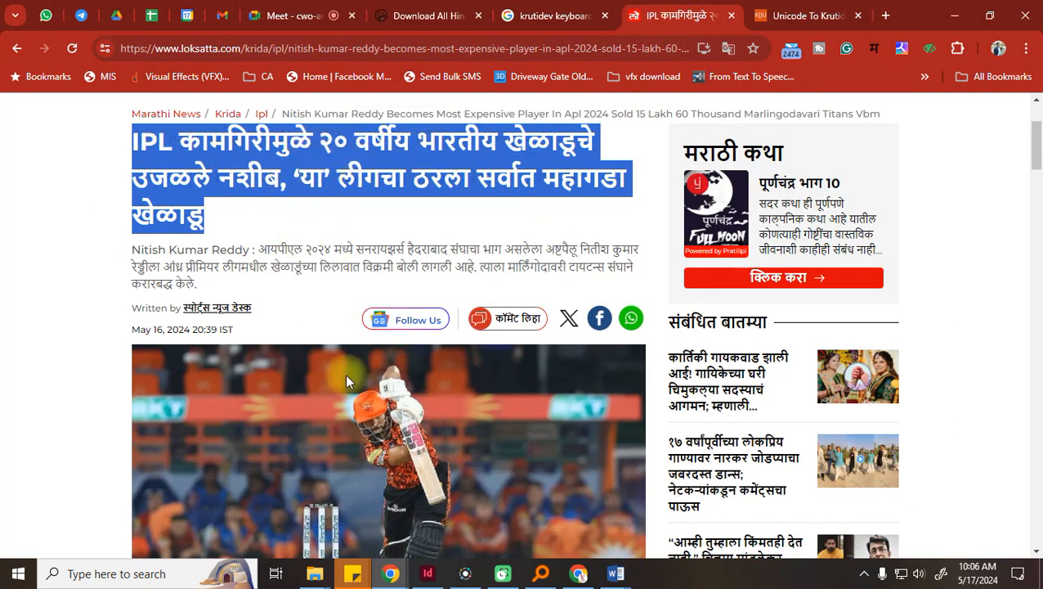
pyautogui.moveTo(609, 569)
pyautogui.click(556, 515)
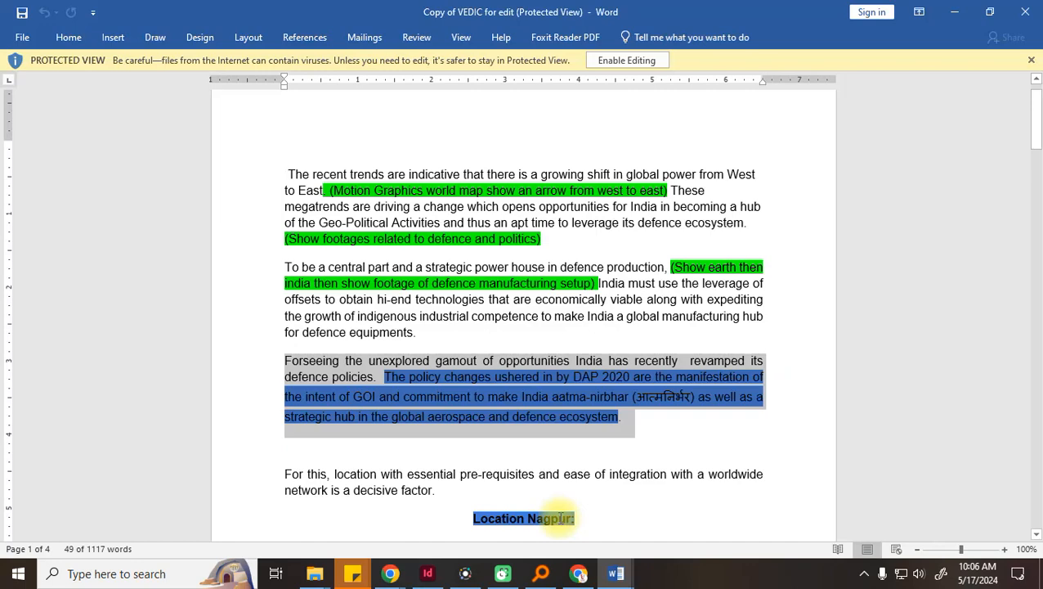
pyautogui.moveTo(389, 579)
pyautogui.click(338, 540)
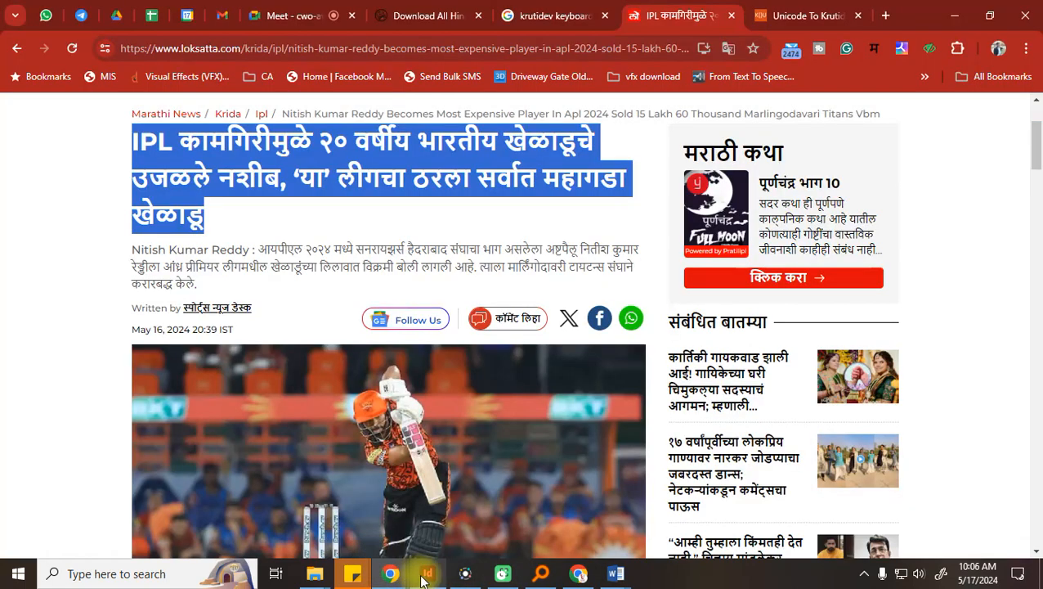
pyautogui.click(431, 576)
pyautogui.moveTo(609, 568)
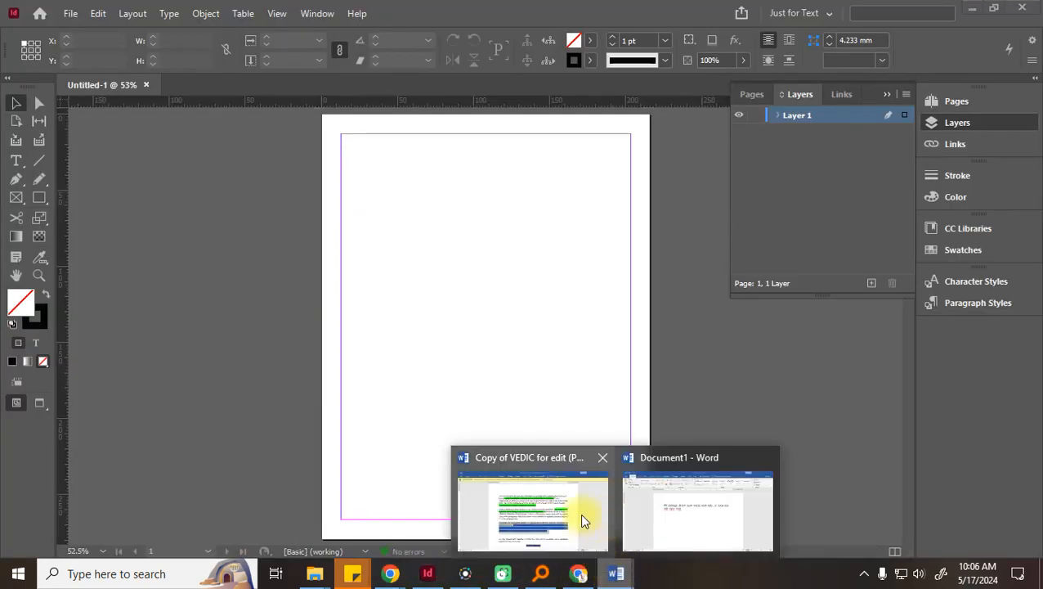
pyautogui.click(605, 522)
# Delete the garbled „å characters after कामगिरीमुळे in Document1
pyautogui.click(654, 523)
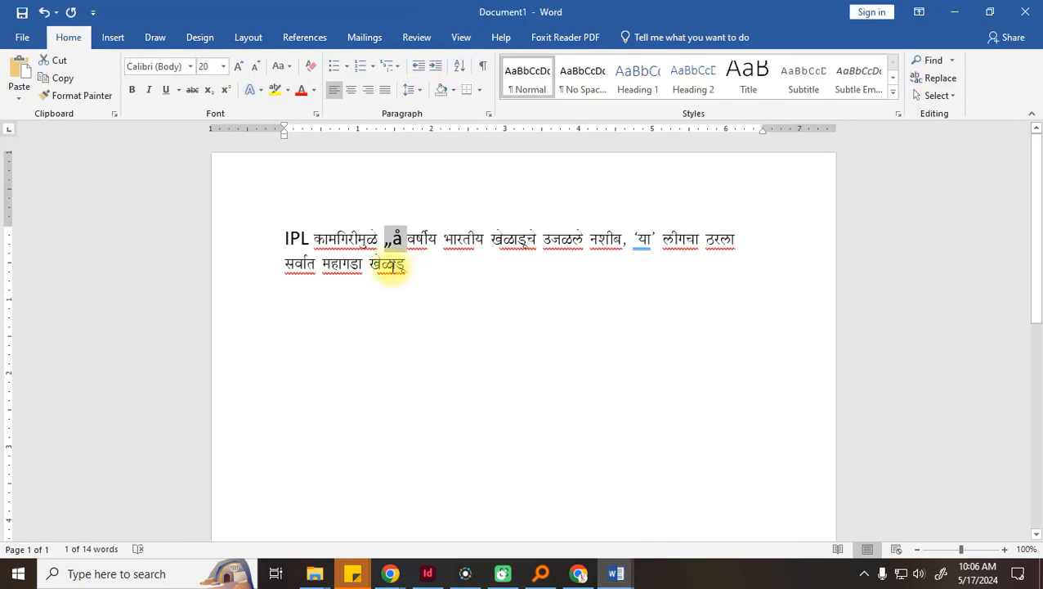
pyautogui.click(406, 268)
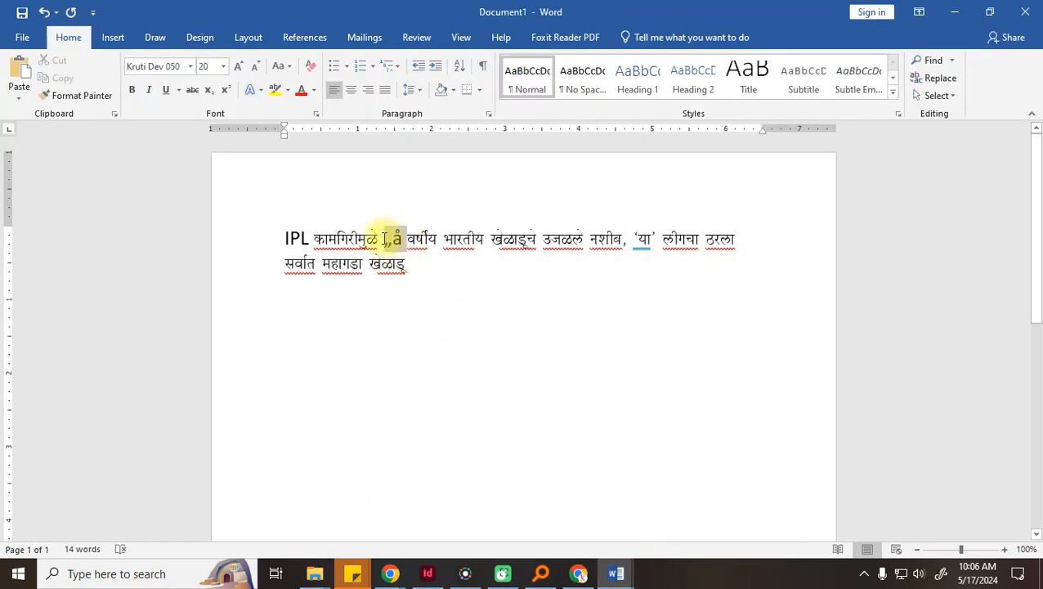
pyautogui.write('20')
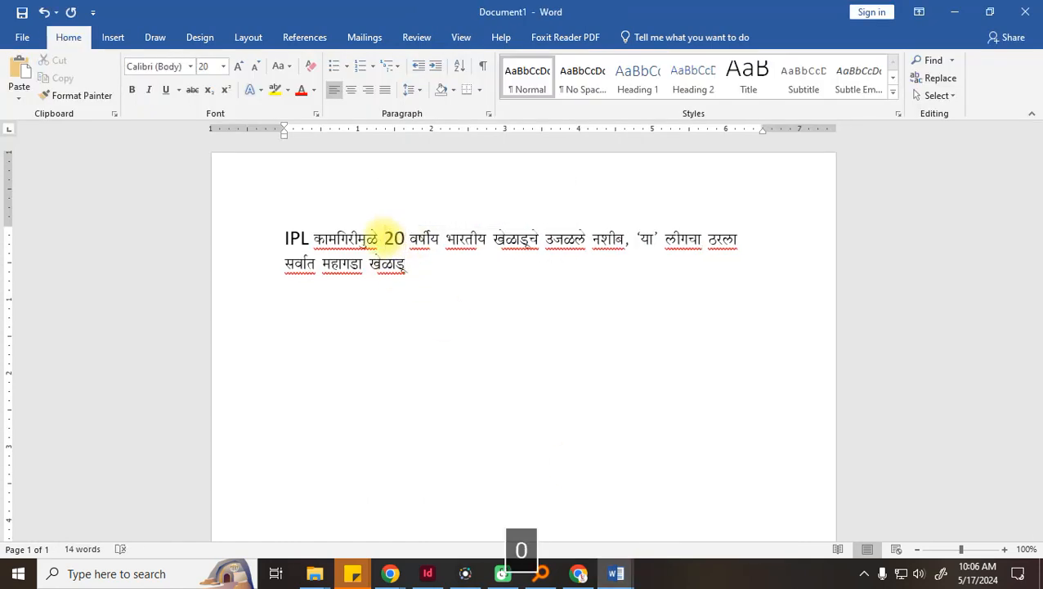
pyautogui.press('BackSpace')
pyautogui.press('BackSpace')
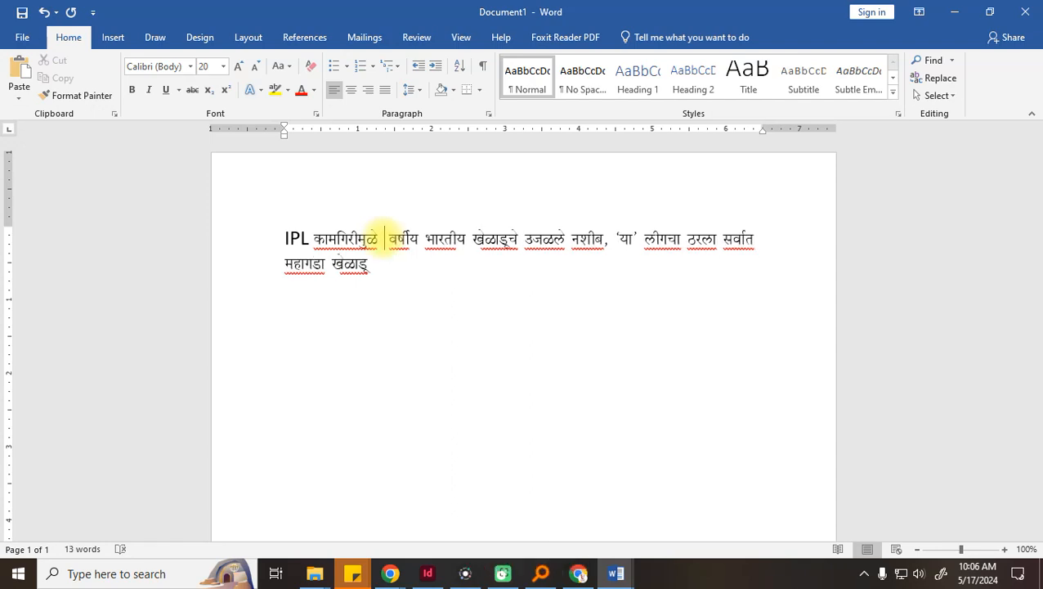
pyautogui.click(112, 573)
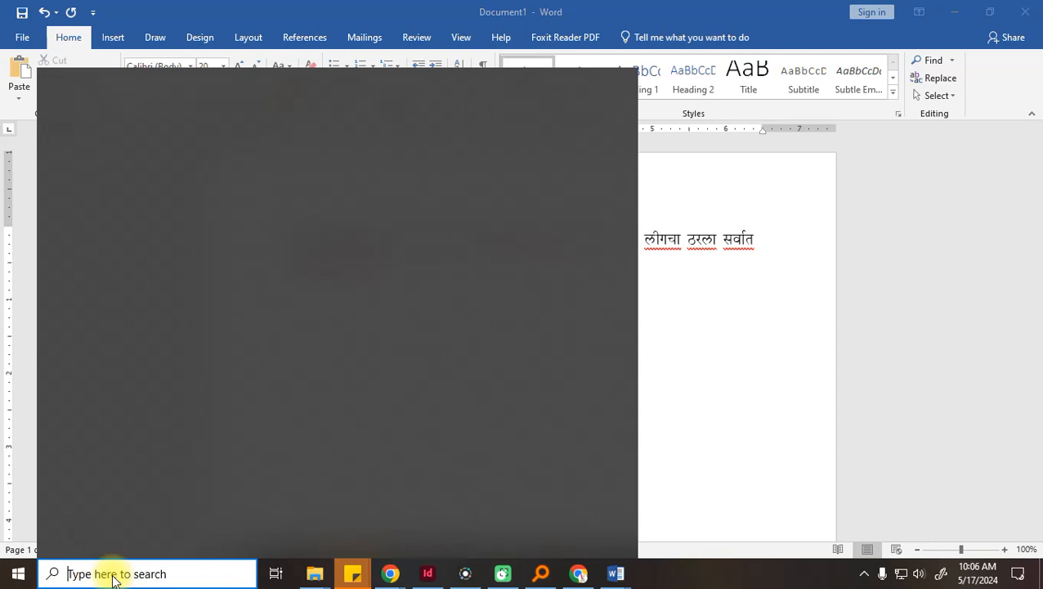
# Launch Character Map and display the Kruti Dev 050 font's characters
pyautogui.write('chara')
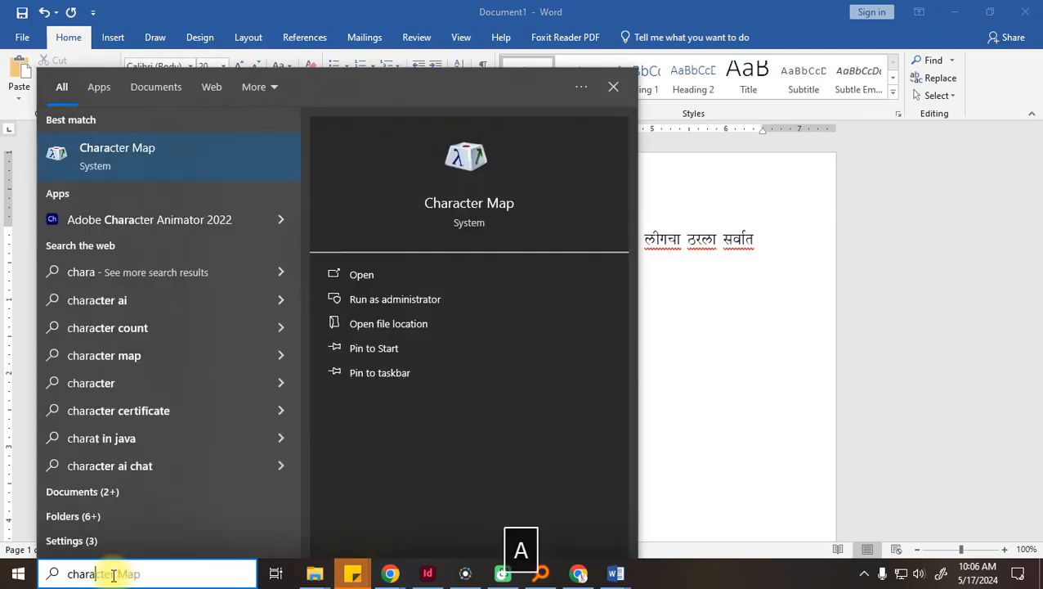
pyautogui.click(99, 163)
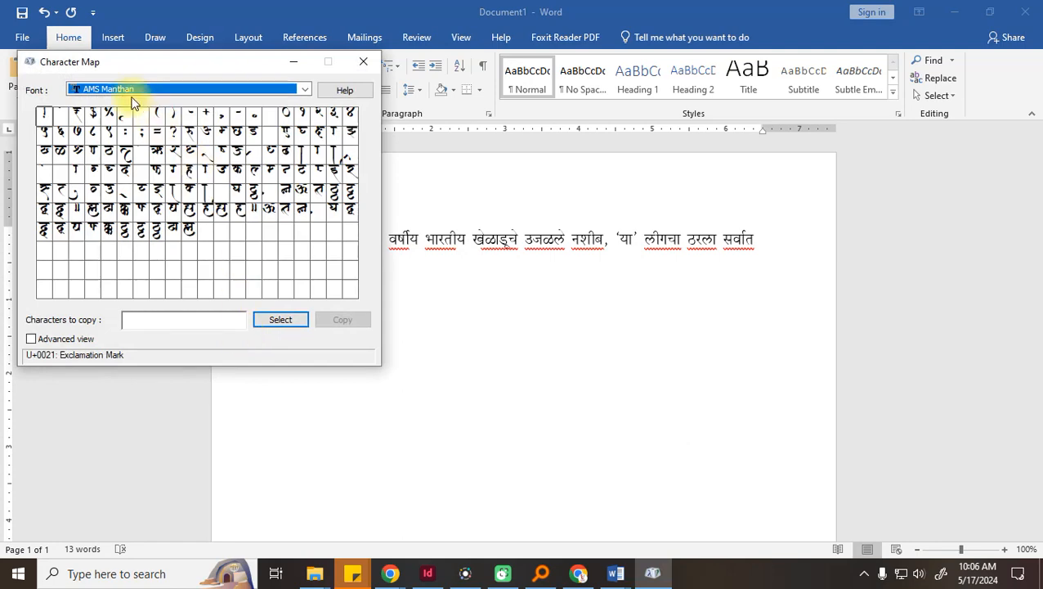
pyautogui.click(130, 92)
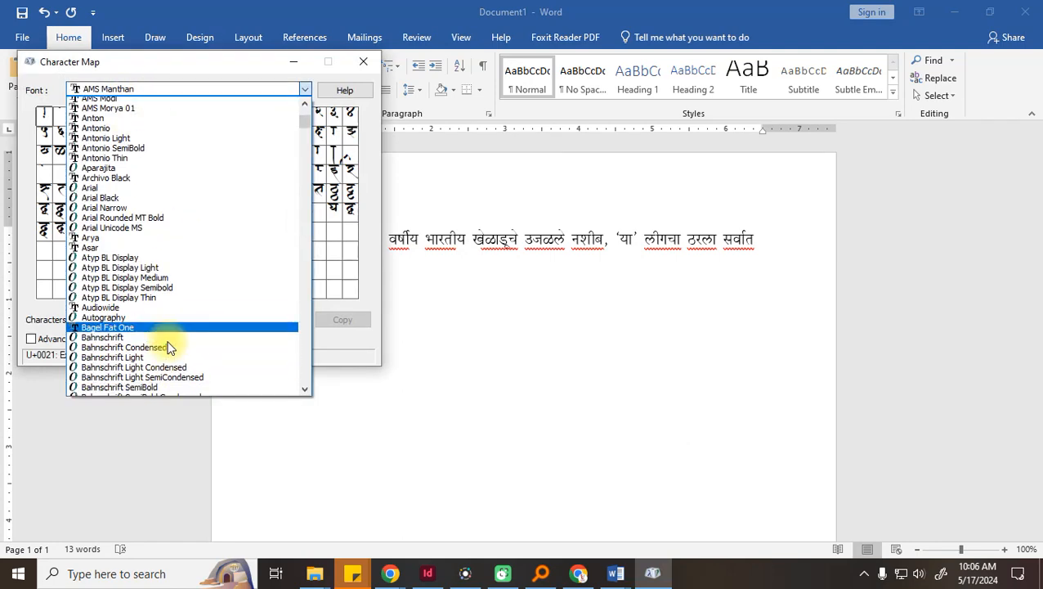
pyautogui.scroll(-2, 168, 342)
pyautogui.press('k')
pyautogui.click(109, 91)
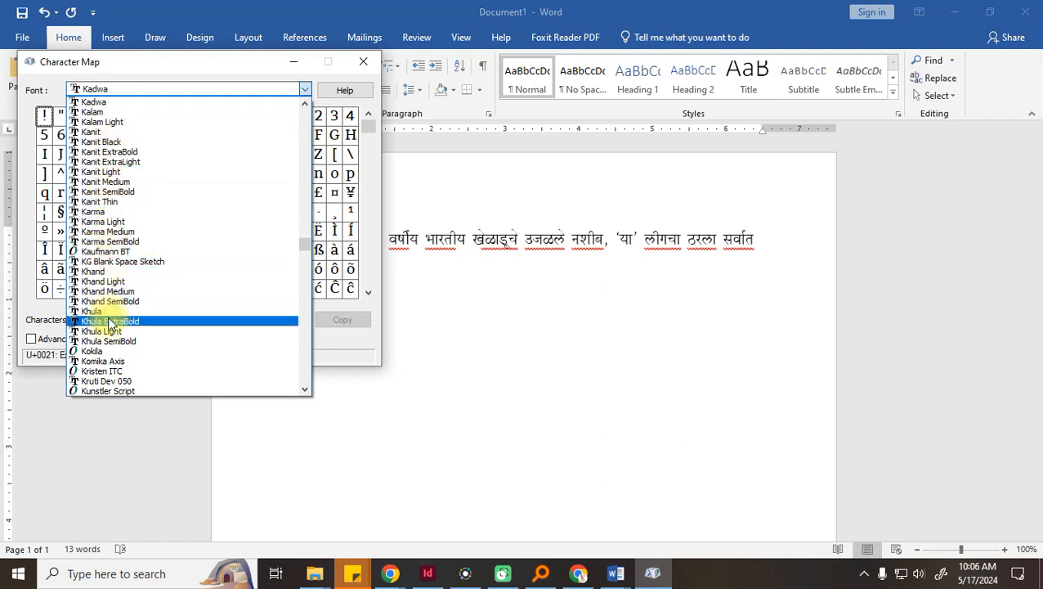
pyautogui.scroll(-2, 111, 321)
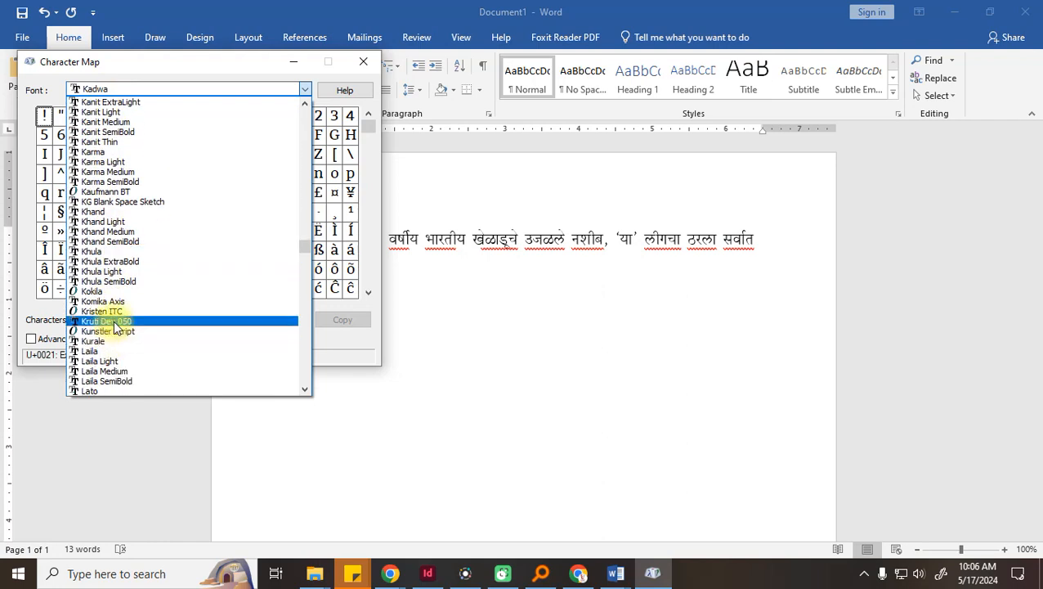
pyautogui.click(112, 327)
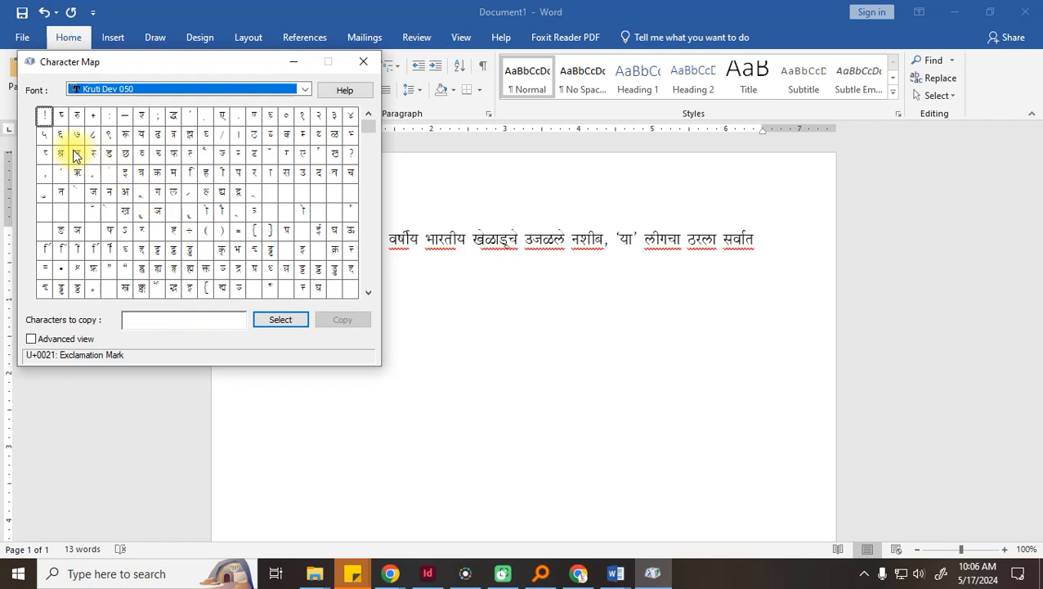
# Copy the digits २० from Character Map and paste them before वर्षीय in Word
pyautogui.click(318, 119)
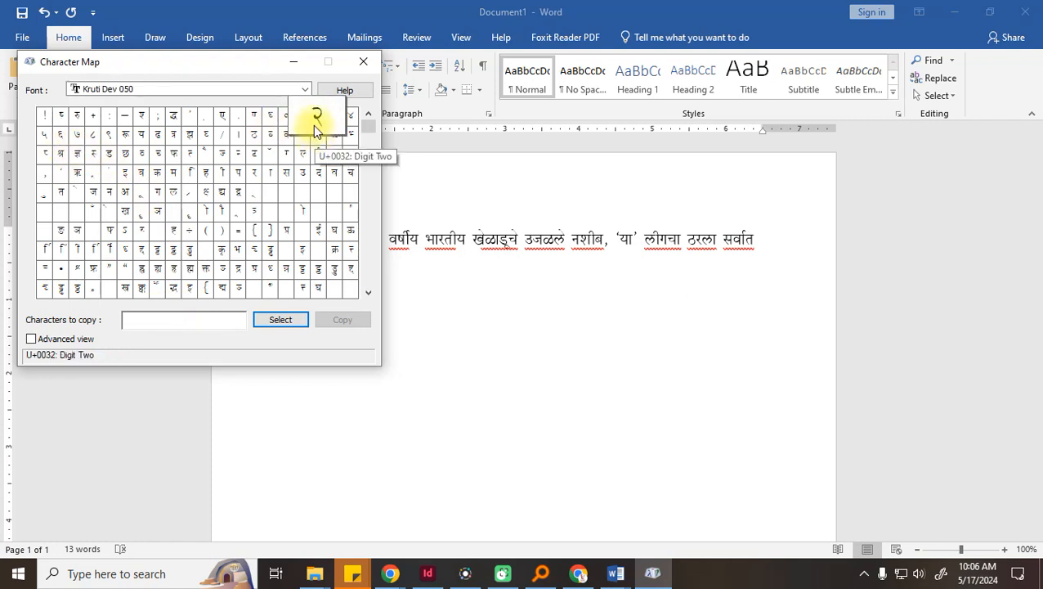
pyautogui.doubleClick(316, 123)
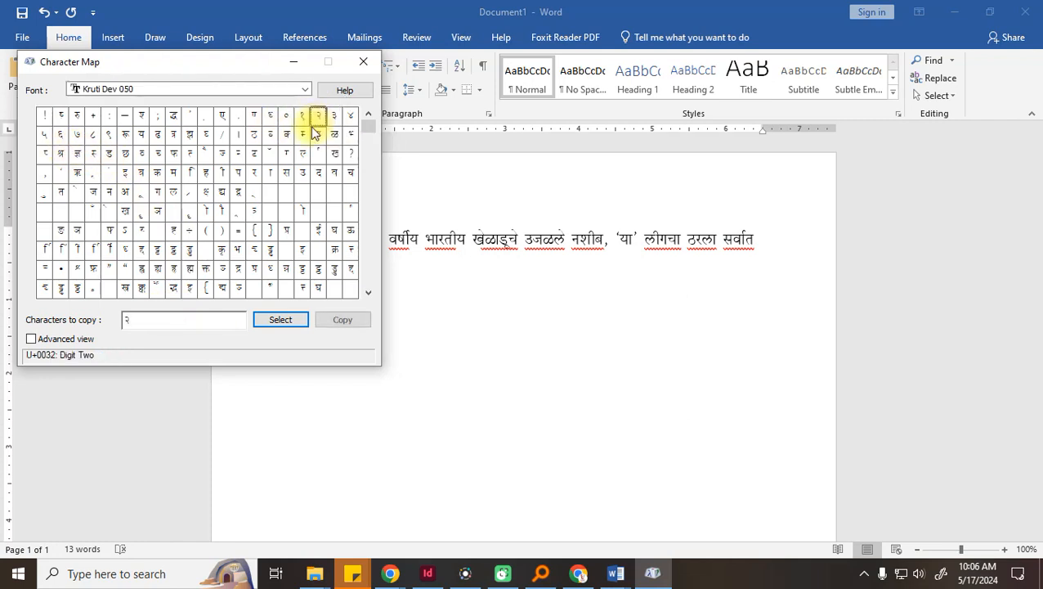
pyautogui.click(285, 119)
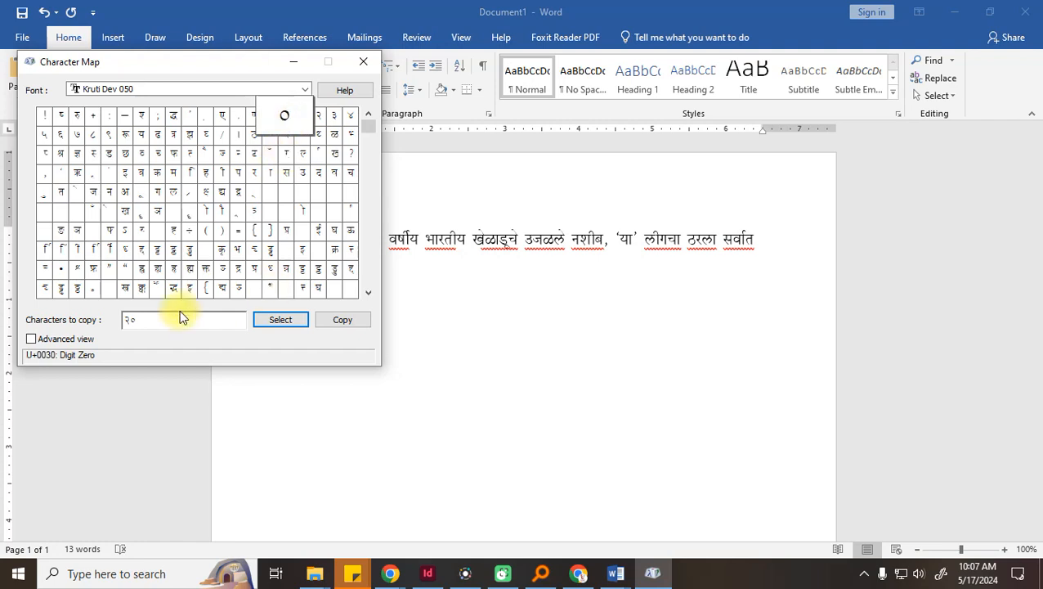
pyautogui.hotkey('ctrl', 'c')
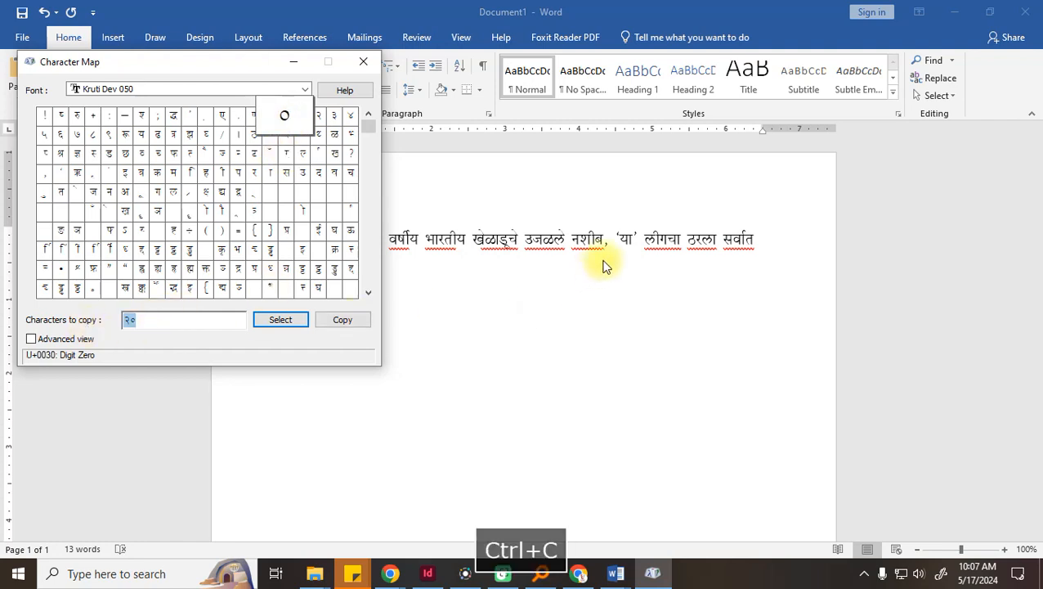
pyautogui.click(394, 235)
pyautogui.hotkey('ctrl', 'v')
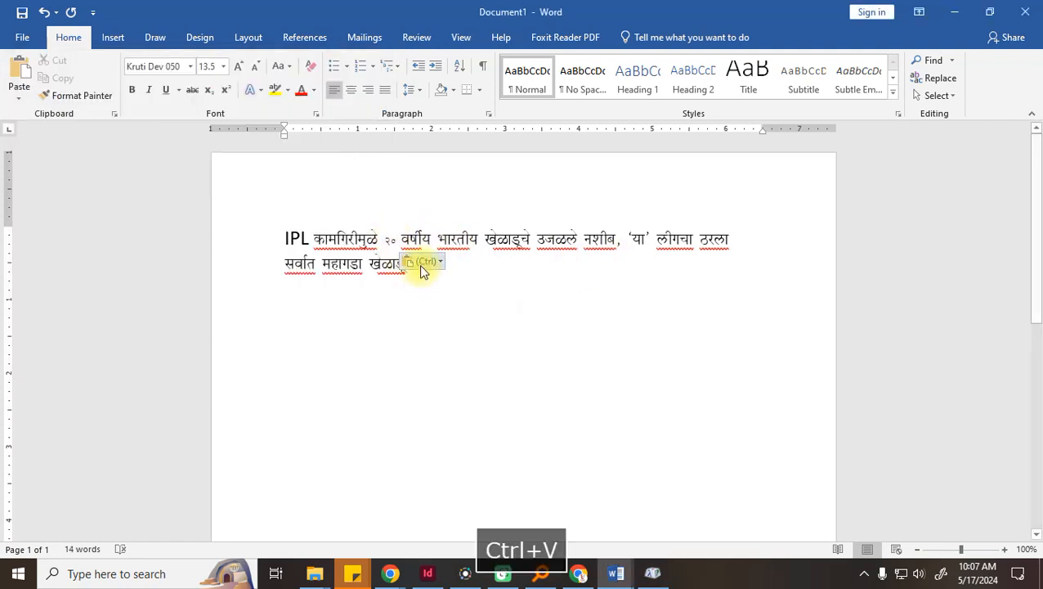
# Set the pasted २० digits to font size 20
pyautogui.click(432, 263)
pyautogui.click(389, 243)
pyautogui.click(340, 237)
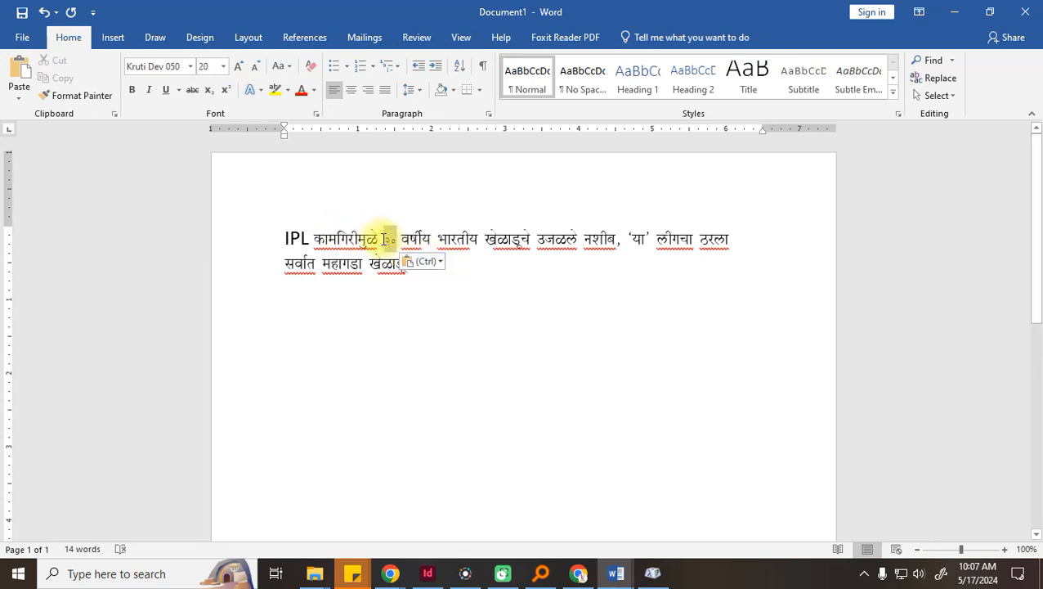
pyautogui.click(223, 66)
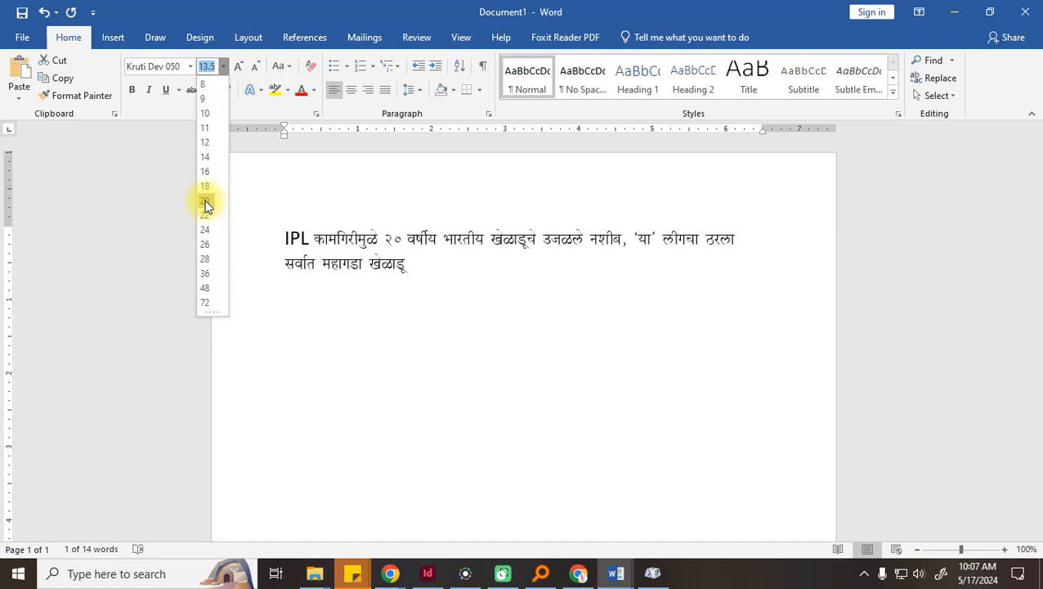
pyautogui.click(205, 205)
pyautogui.click(430, 341)
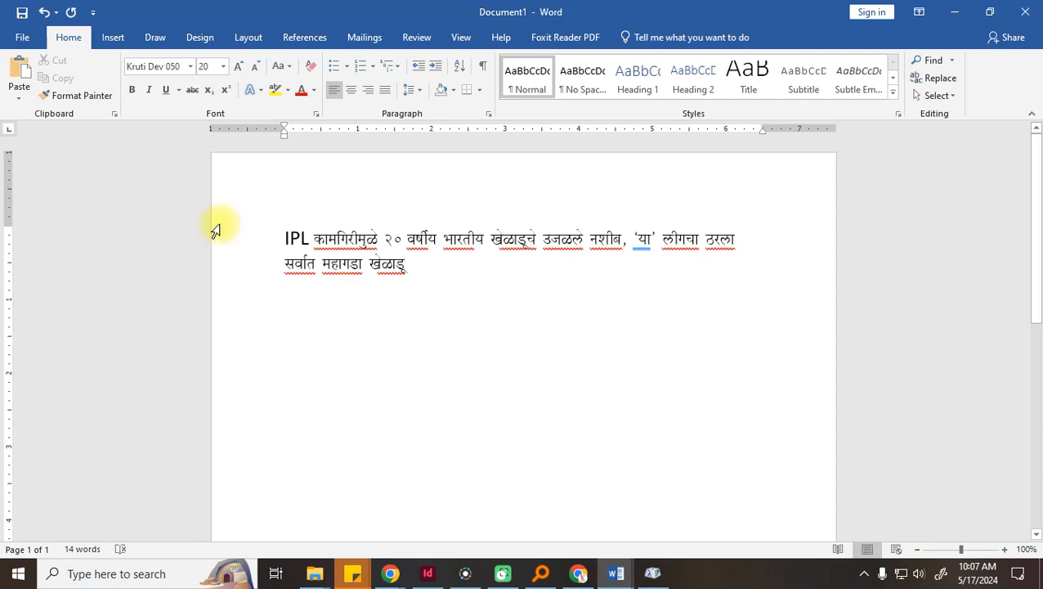
# Select the entire headline including IPL and delete it
pyautogui.click(288, 239)
pyautogui.moveTo(411, 269); pyautogui.dragTo(312, 239)
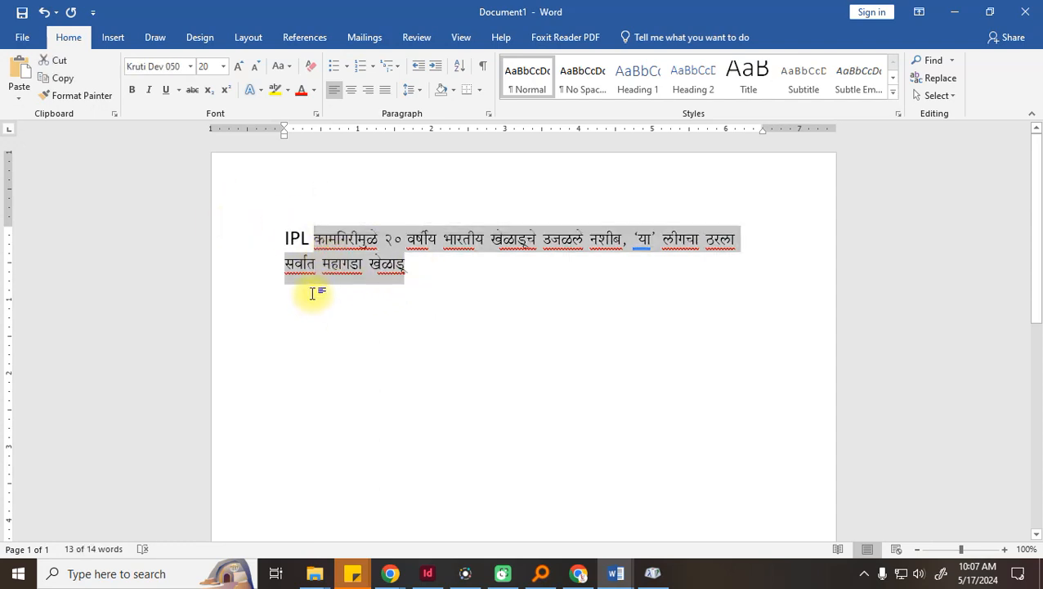
pyautogui.moveTo(415, 286); pyautogui.dragTo(281, 244)
pyautogui.press('Delete')
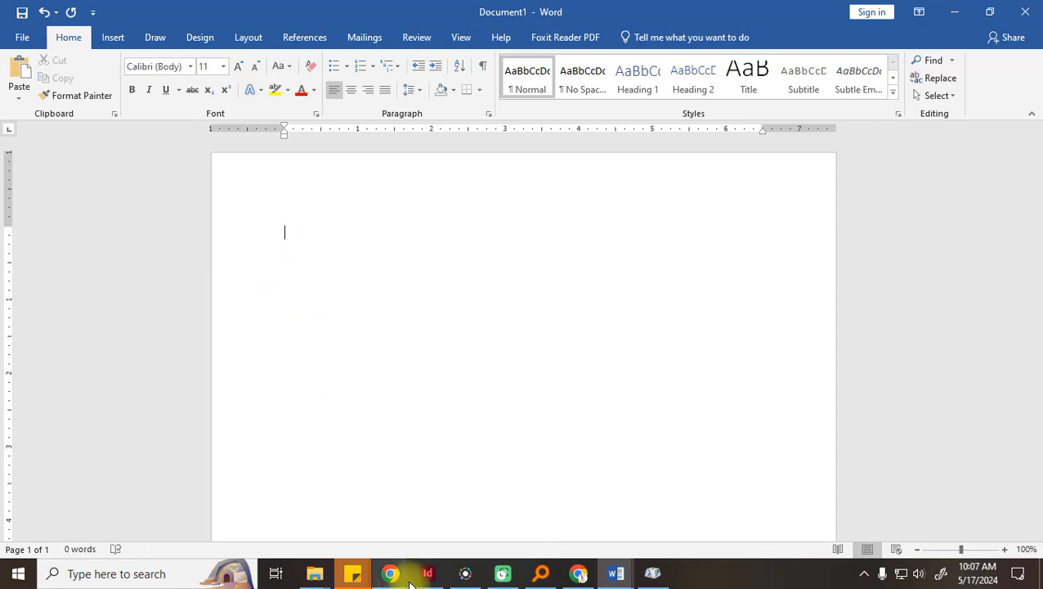
# Copy the Marathi IPL headline from the Loksatta article
pyautogui.moveTo(367, 573)
pyautogui.click(327, 500)
pyautogui.moveTo(234, 233); pyautogui.dragTo(106, 151)
pyautogui.hotkey('ctrl', 'c')
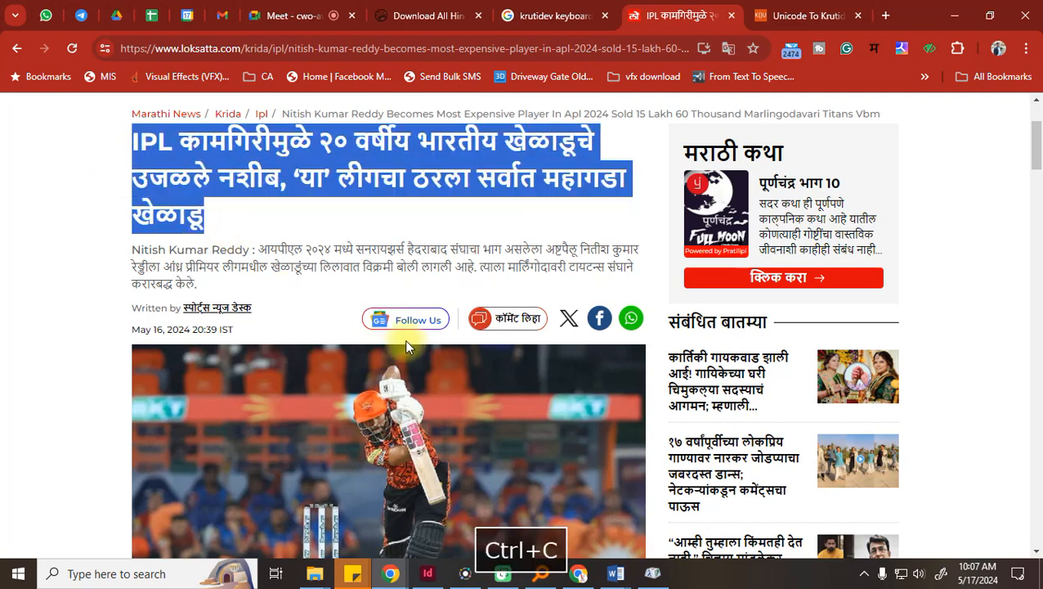
# Open fonts.google.com in a new tab and paste the headline as the preview text
pyautogui.click(885, 16)
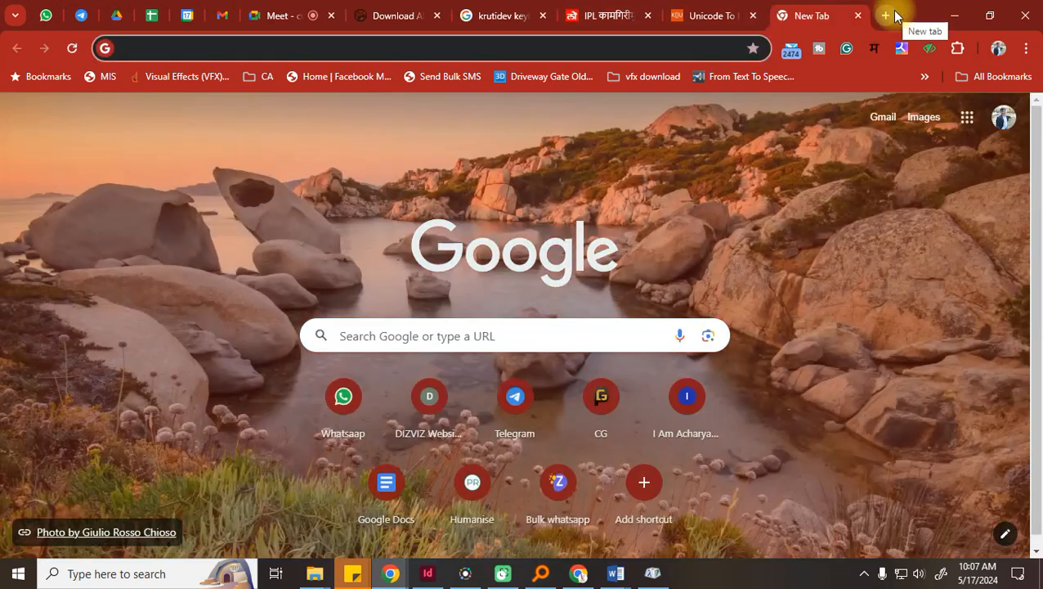
pyautogui.write('fonts.google.com')
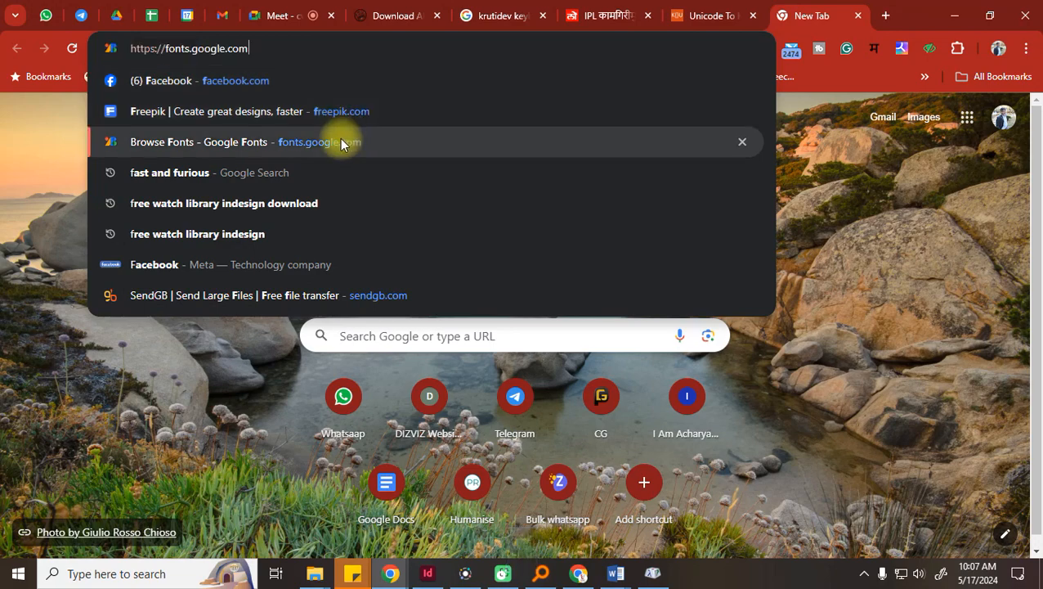
pyautogui.click(336, 141)
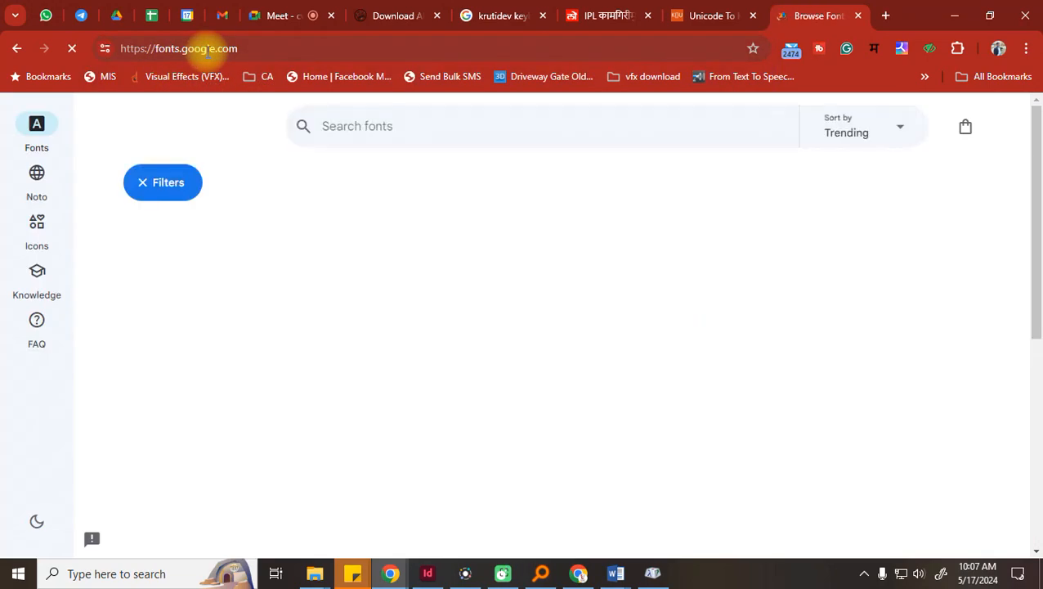
pyautogui.click(154, 235)
pyautogui.hotkey('ctrl', 'v')
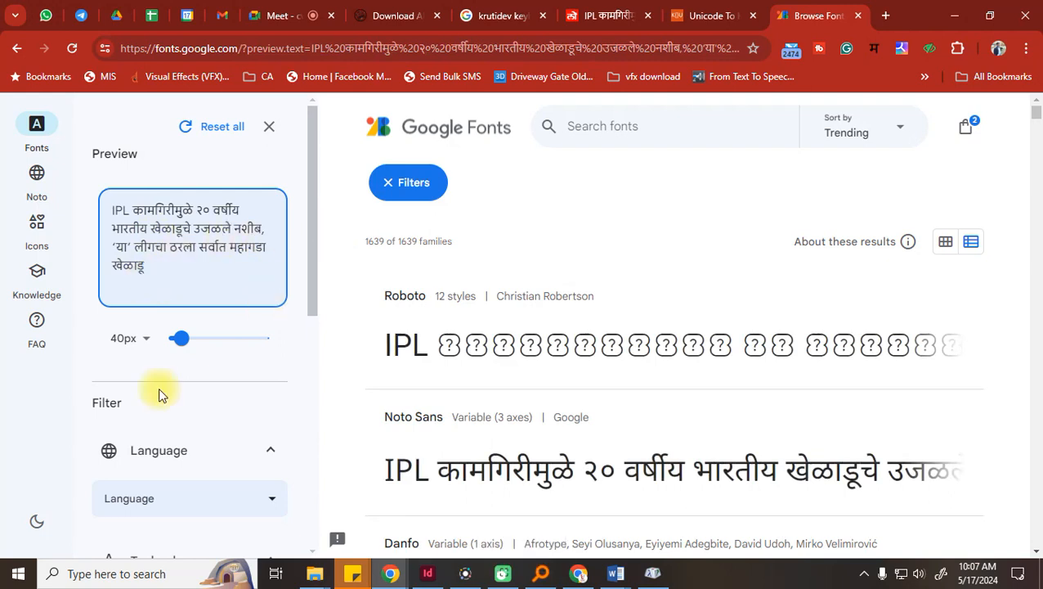
# Filter the font list by the Devanagari language and scroll through the previews
pyautogui.scroll(-1, 159, 395)
pyautogui.click(132, 423)
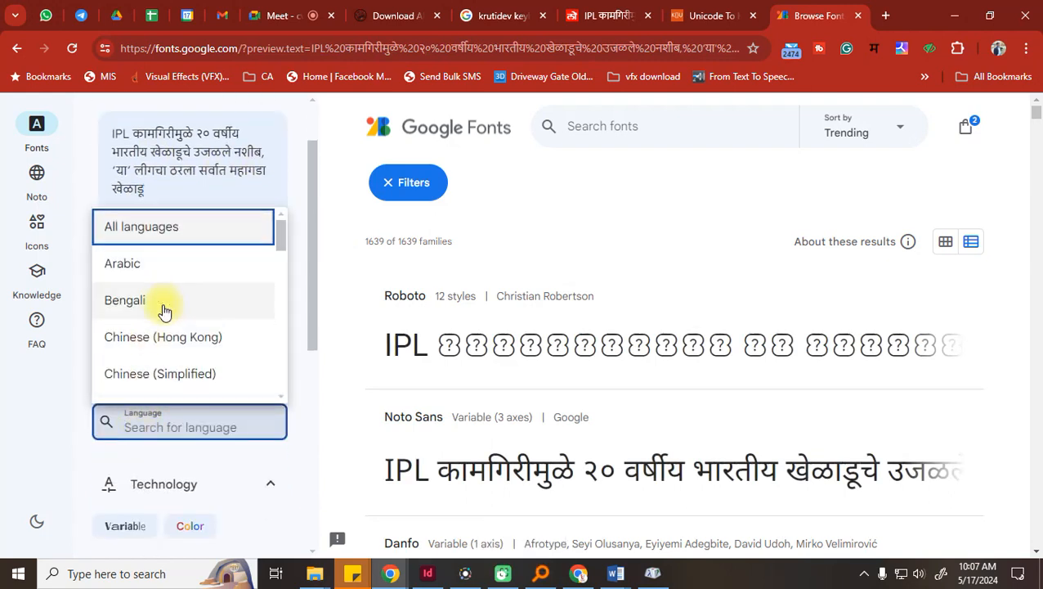
pyautogui.scroll(-4, 159, 318)
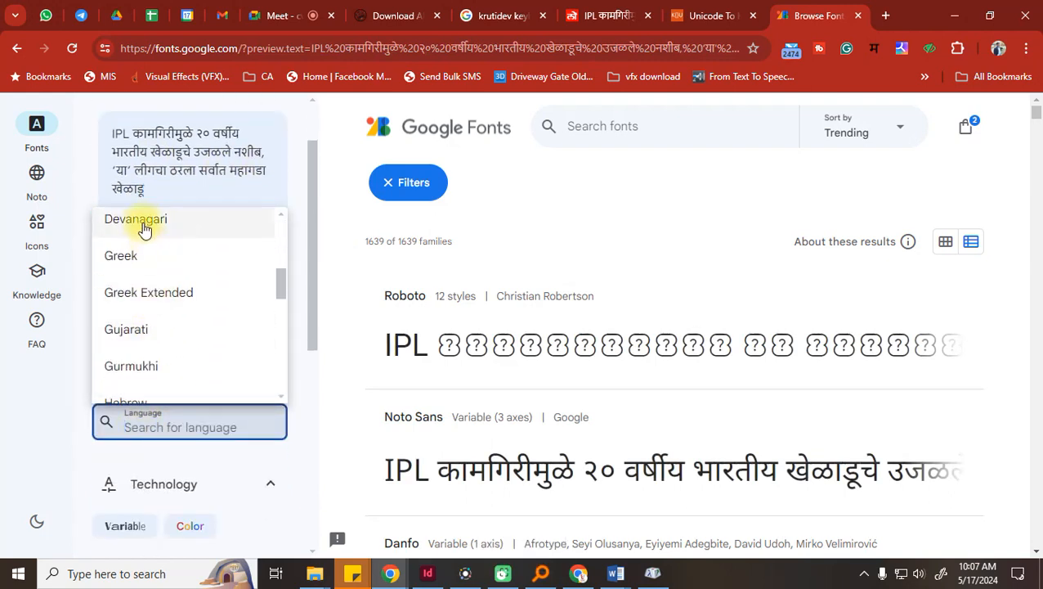
pyautogui.click(143, 227)
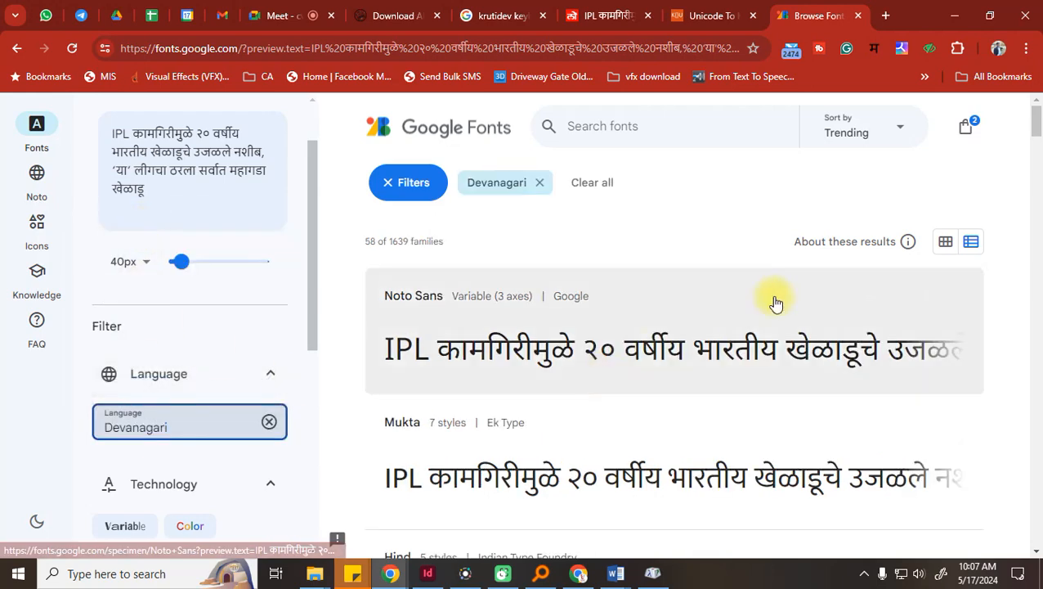
pyautogui.scroll(-3, 775, 298)
pyautogui.scroll(-5, 775, 303)
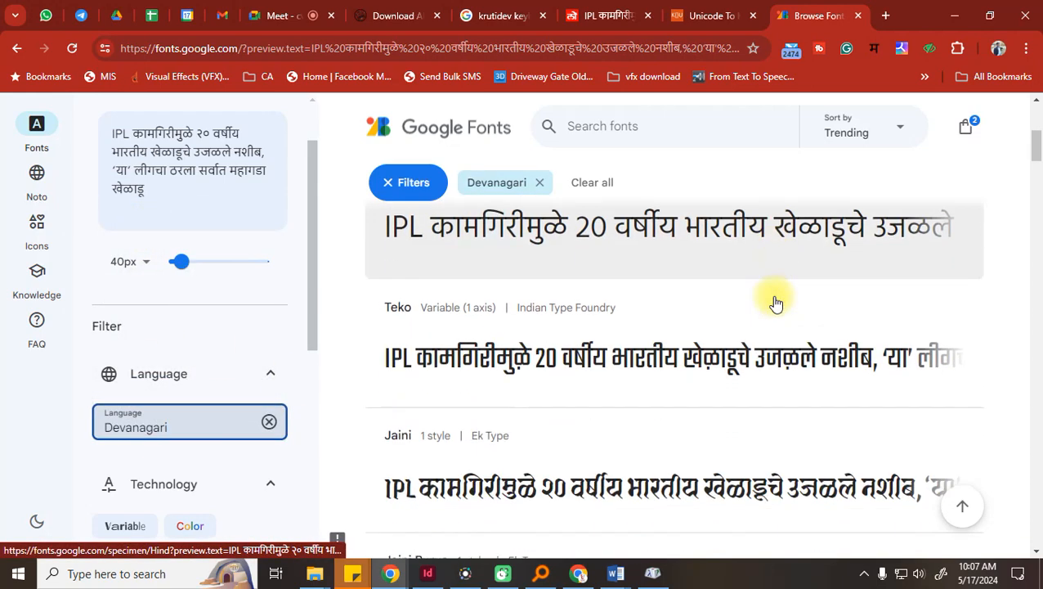
pyautogui.scroll(-4, 775, 303)
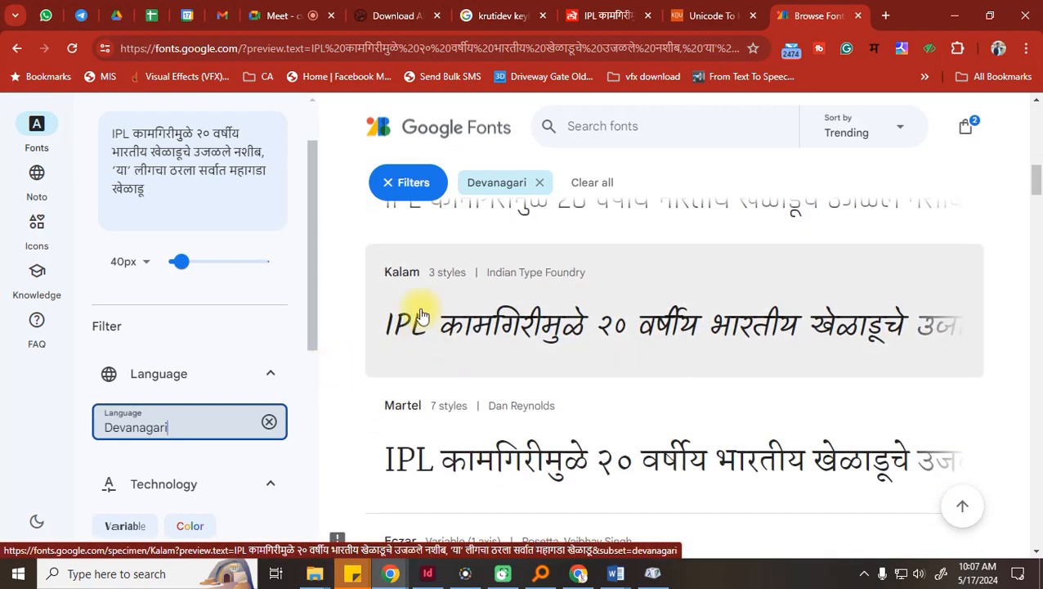
pyautogui.scroll(-2, 390, 340)
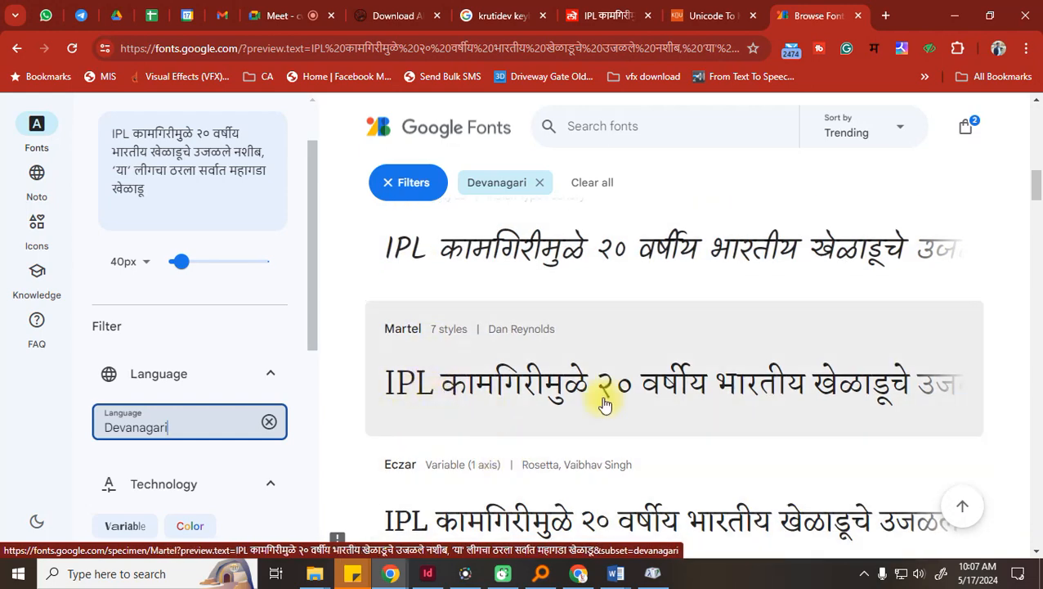
pyautogui.scroll(-1, 600, 401)
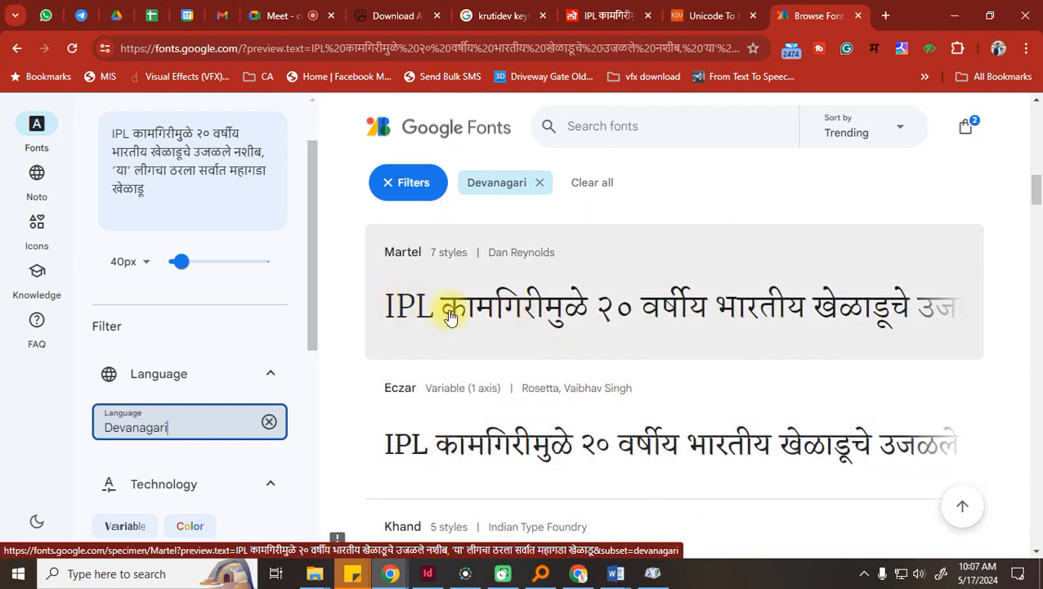
pyautogui.scroll(-3, 450, 319)
# Close the extra Word document and keep scrolling the Devanagari font previews
pyautogui.click(614, 572)
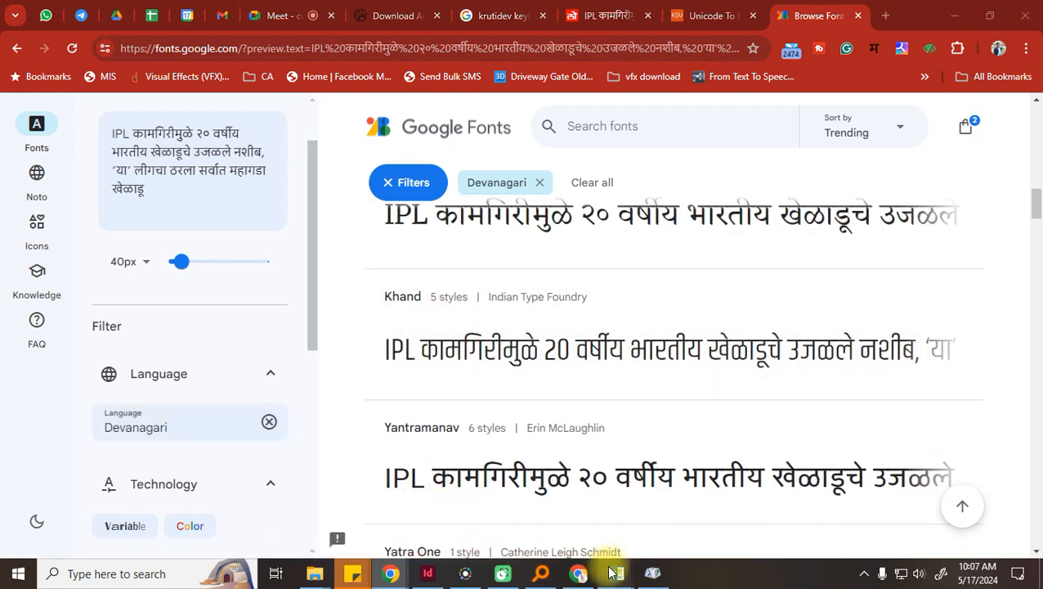
pyautogui.click(588, 531)
pyautogui.click(1024, 12)
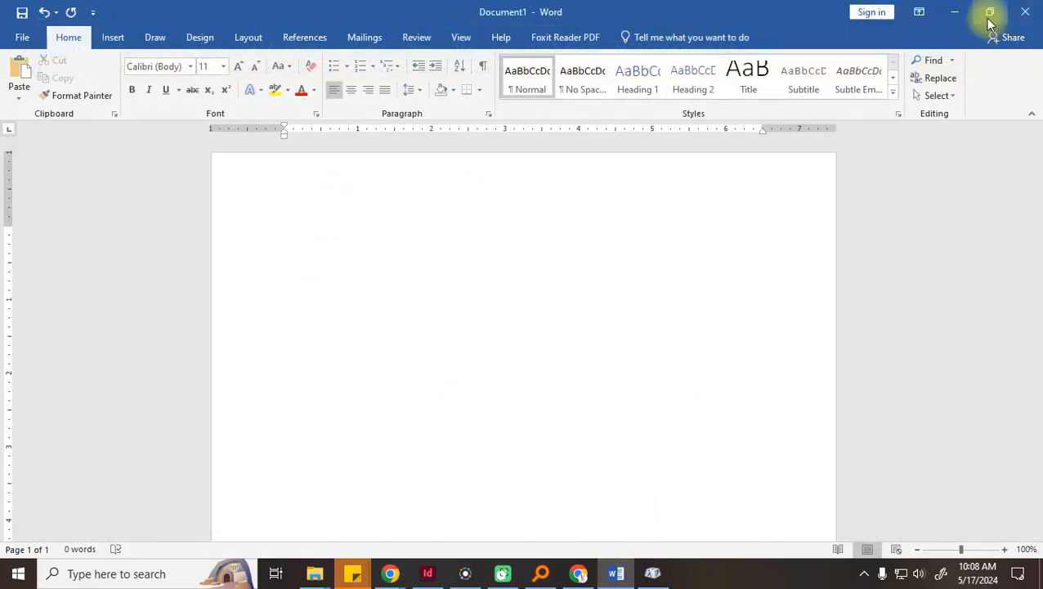
pyautogui.click(954, 14)
pyautogui.scroll(-2, 496, 335)
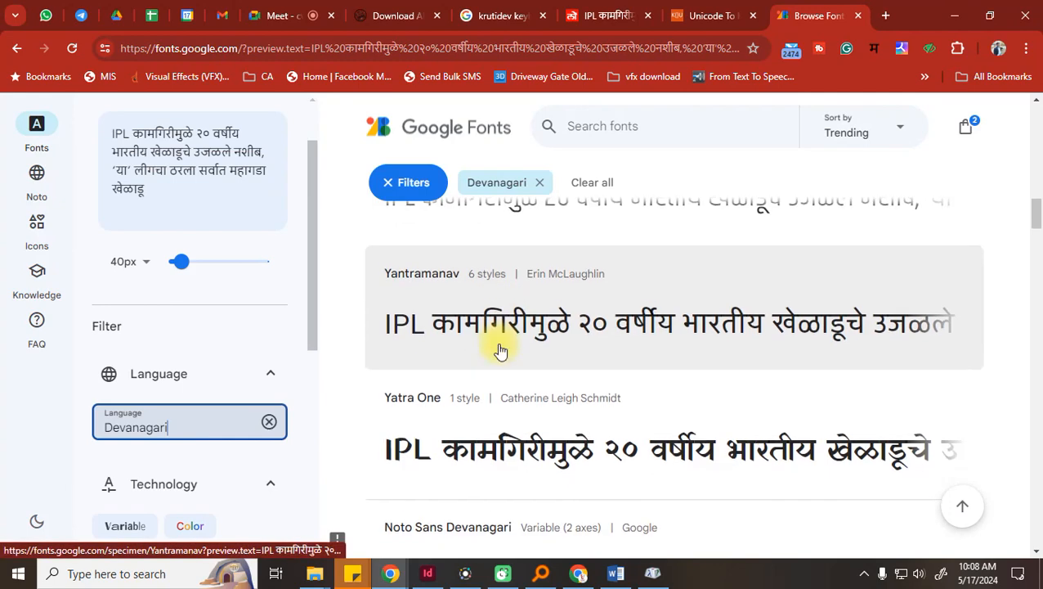
pyautogui.scroll(-2, 500, 350)
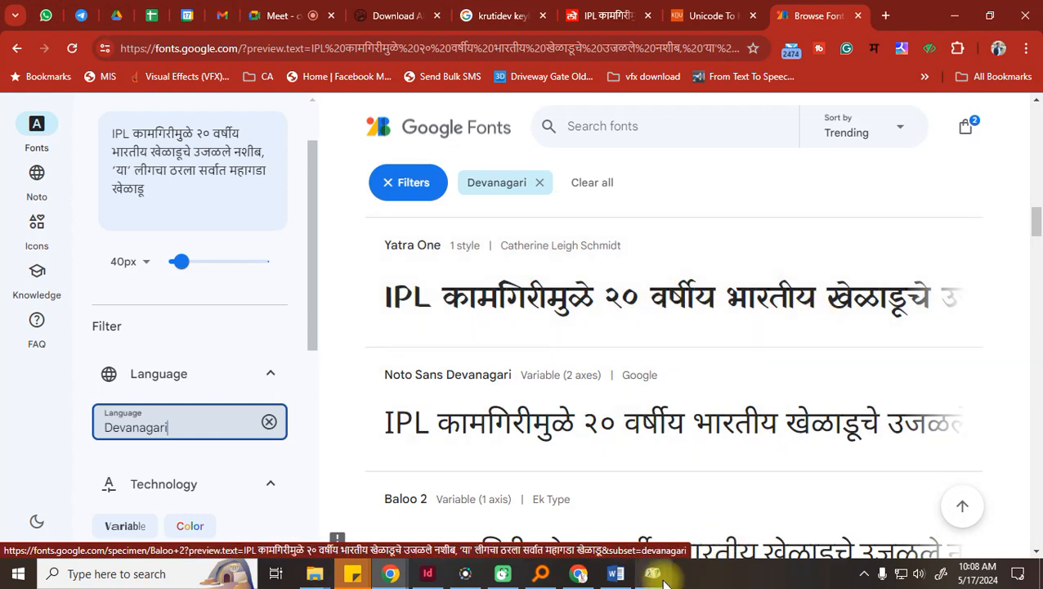
pyautogui.click(615, 577)
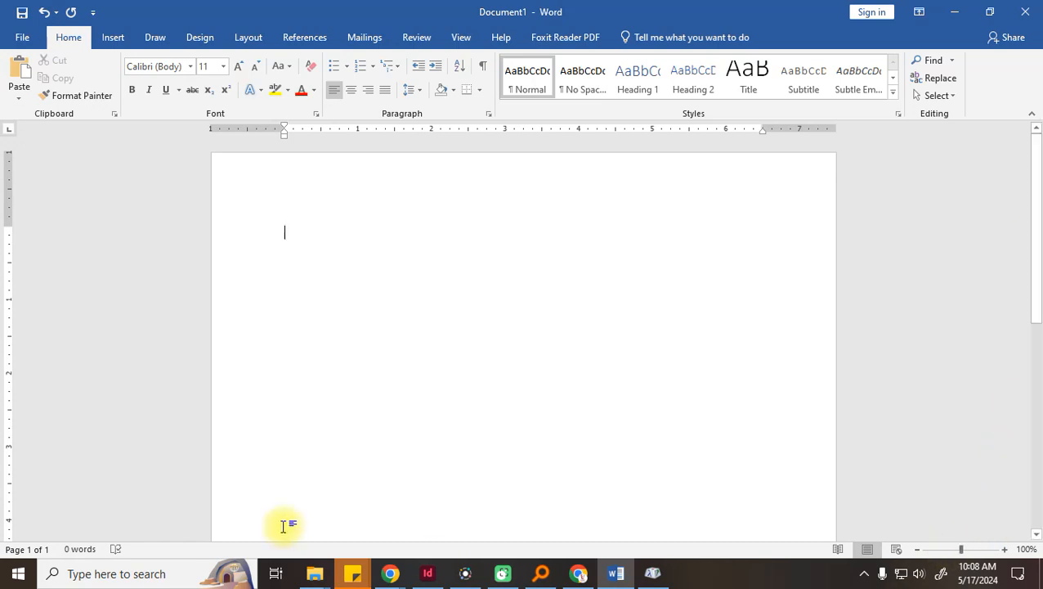
pyautogui.click(390, 573)
pyautogui.click(344, 535)
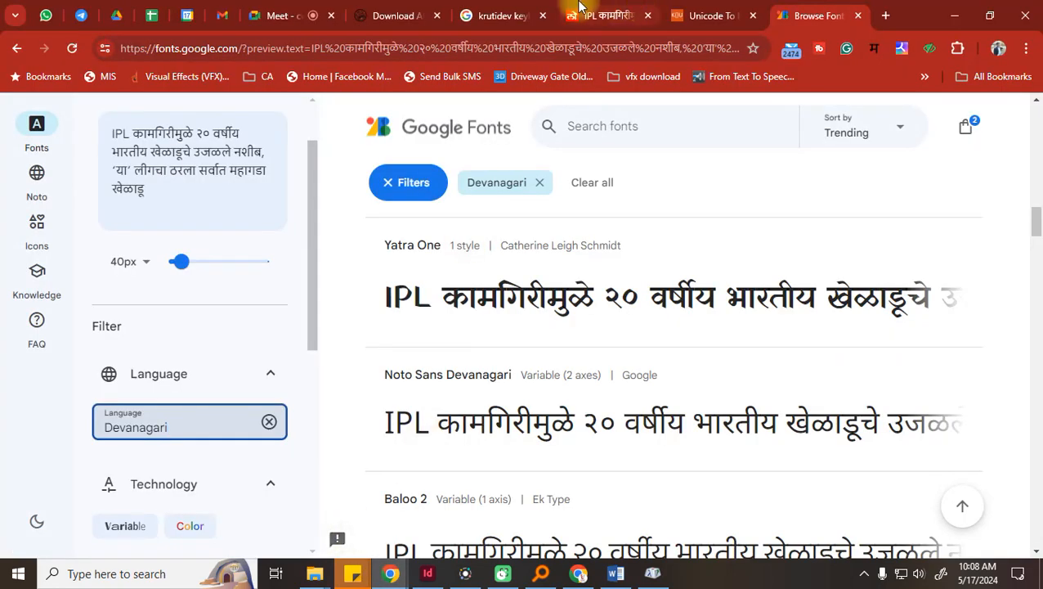
# Open 'biodiversity_new corrections highlight[1] (2)' from the Downloads folder
pyautogui.click(314, 573)
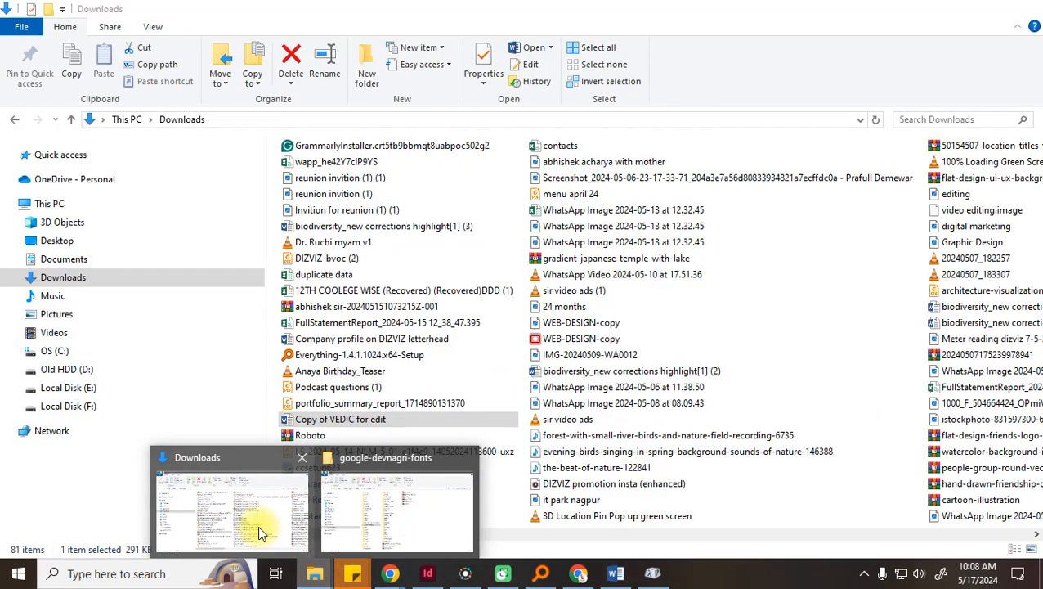
pyautogui.click(258, 525)
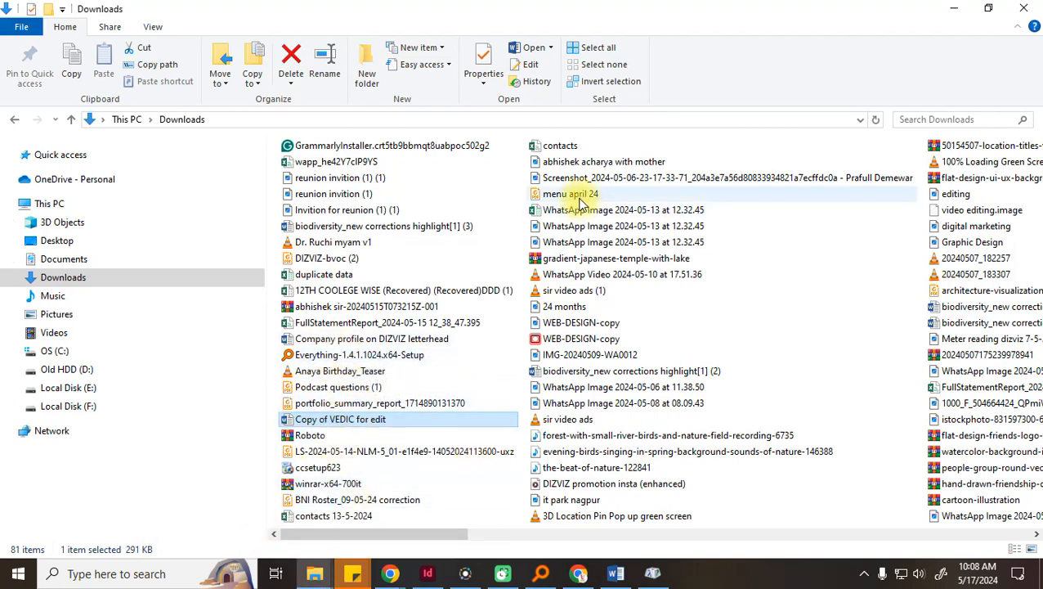
pyautogui.doubleClick(602, 373)
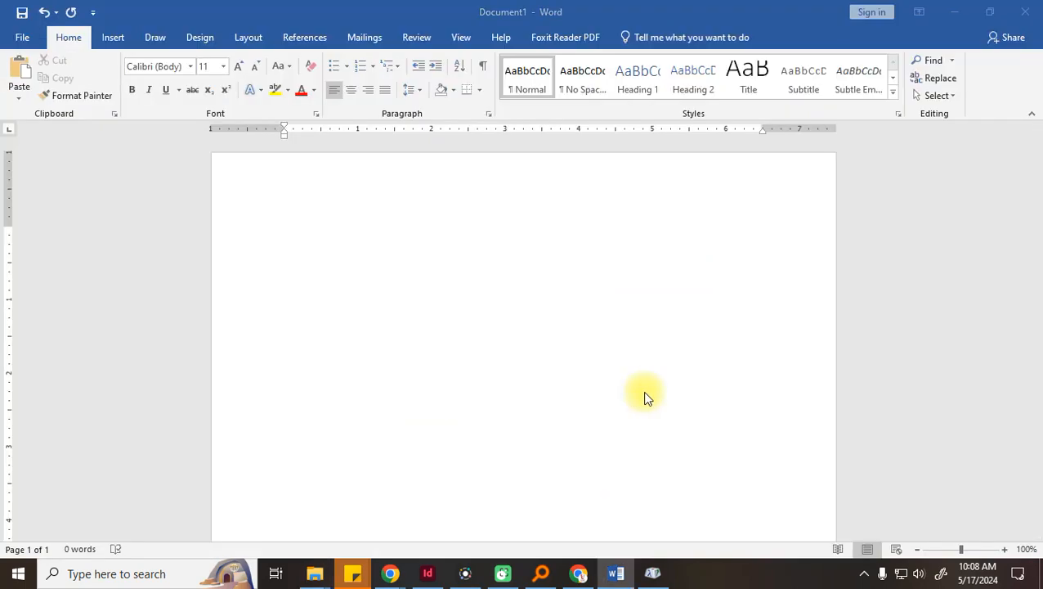
# Copy the document's first Marathi paragraph, then minimize Word and return to Google Fonts
pyautogui.moveTo(434, 354); pyautogui.dragTo(261, 233)
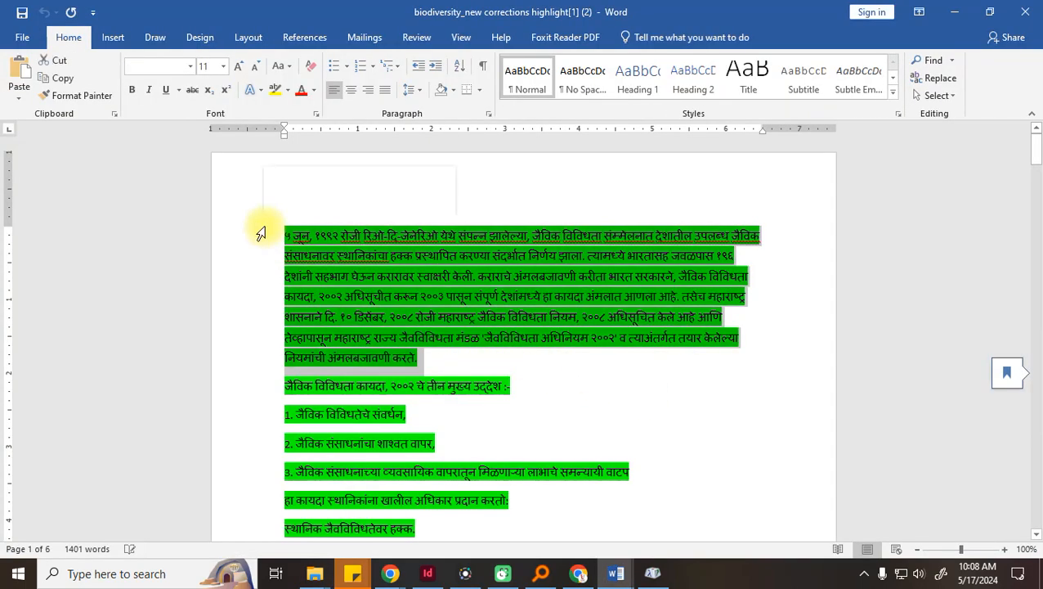
pyautogui.hotkey('ctrl', 'c')
pyautogui.click(956, 13)
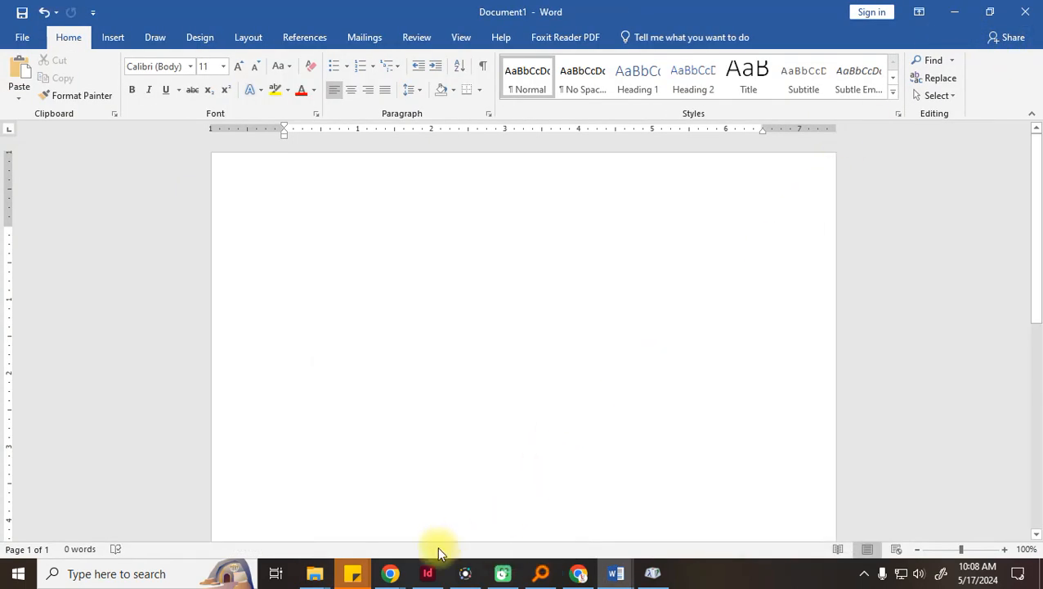
pyautogui.moveTo(391, 572)
pyautogui.click(344, 528)
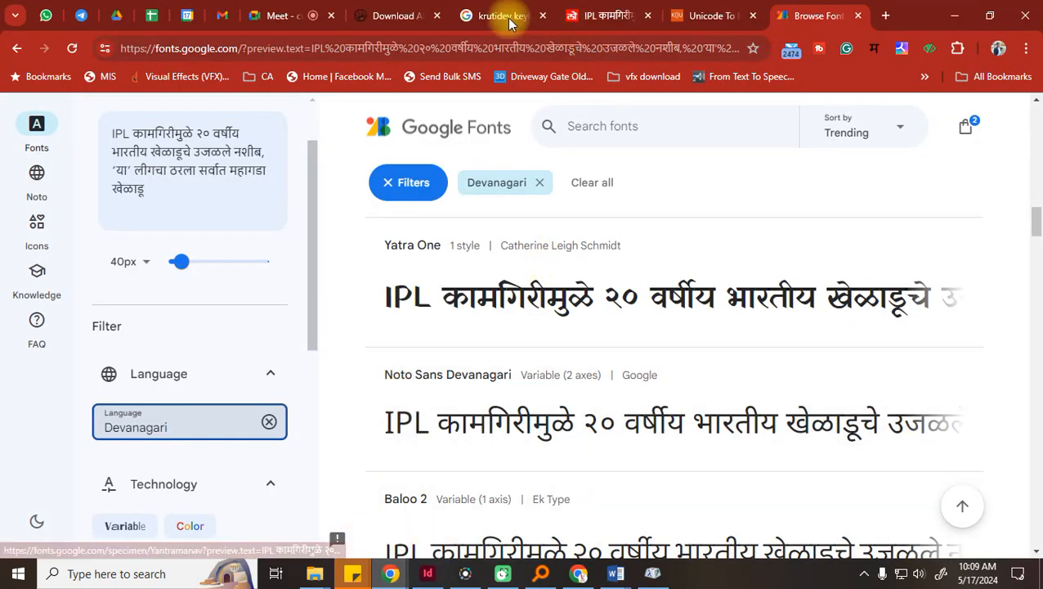
# Switch to the Unicode To KrutiDev tab showing the IPL headline and its KrutiDev text
pyautogui.click(689, 17)
pyautogui.scroll(2, 458, 254)
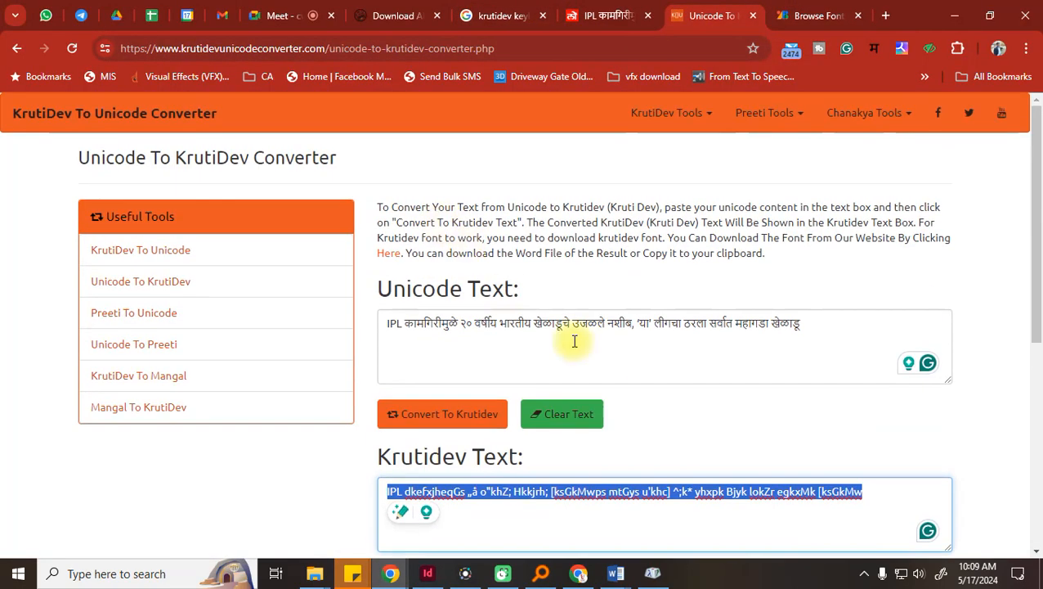
pyautogui.scroll(-5, 414, 295)
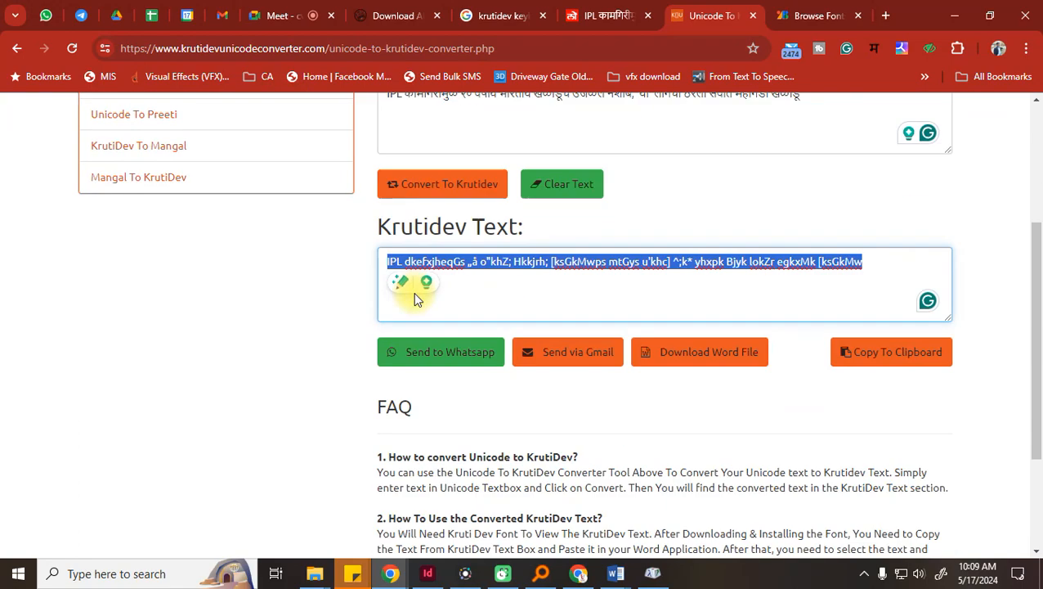
pyautogui.scroll(5, 414, 294)
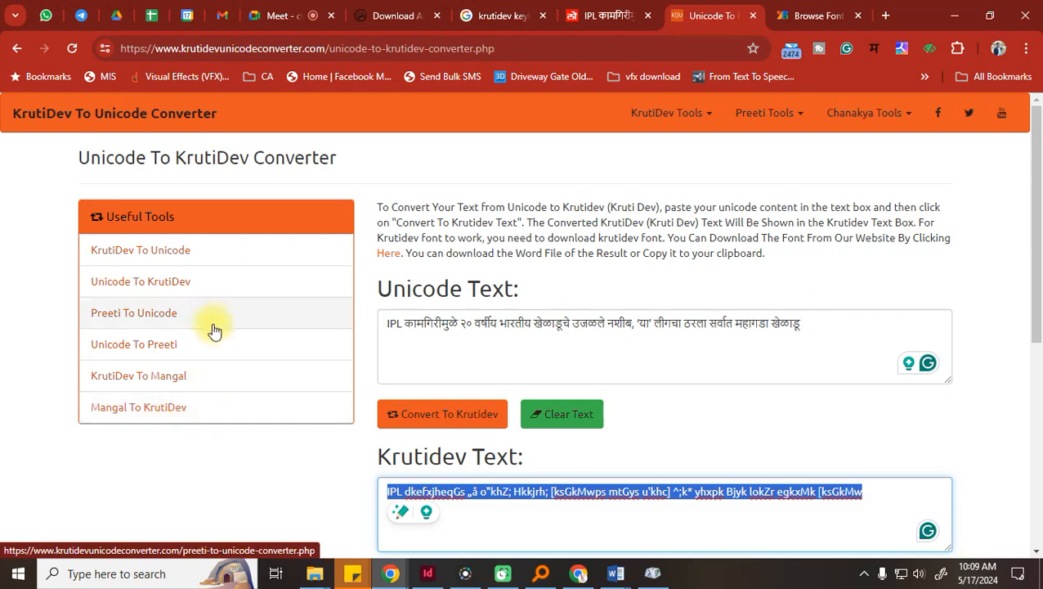
# Search 'unicode to shree dev' and open the Pramukh Unicode to Shree Dev 0708 converter
pyautogui.click(358, 48)
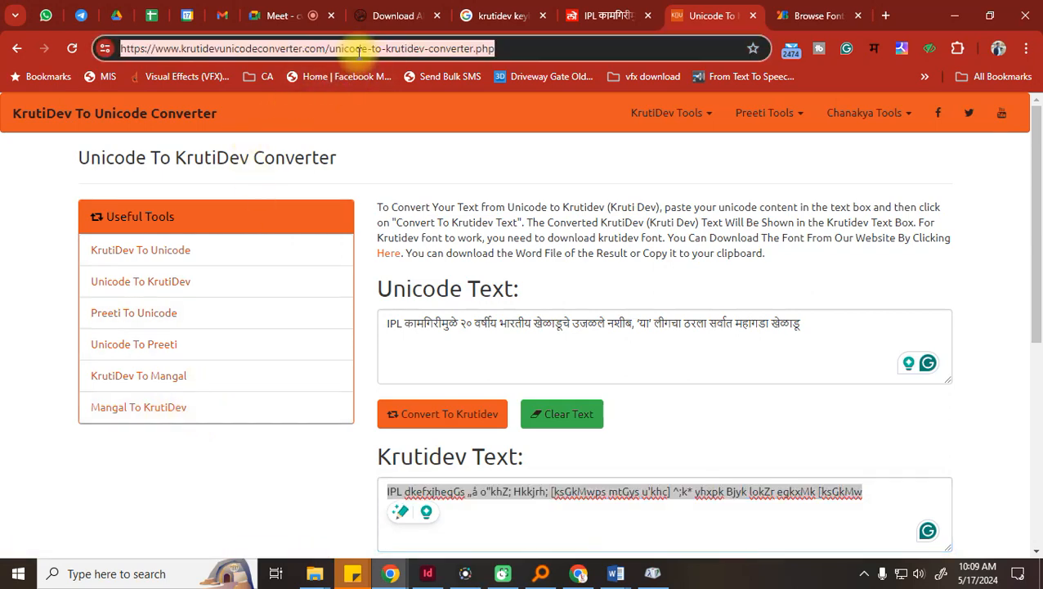
pyautogui.write('un')
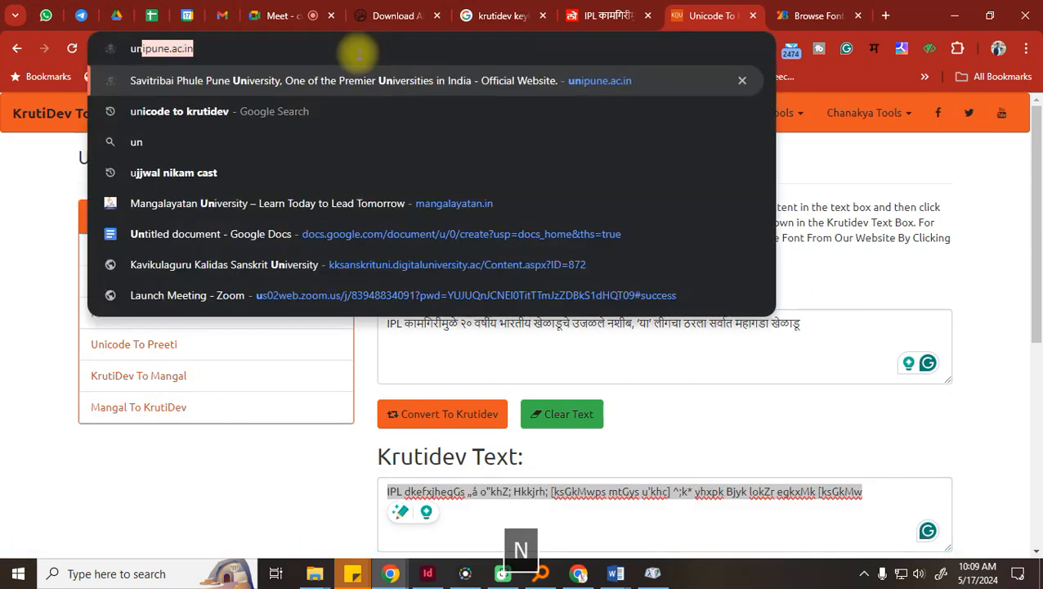
pyautogui.write('icode to ')
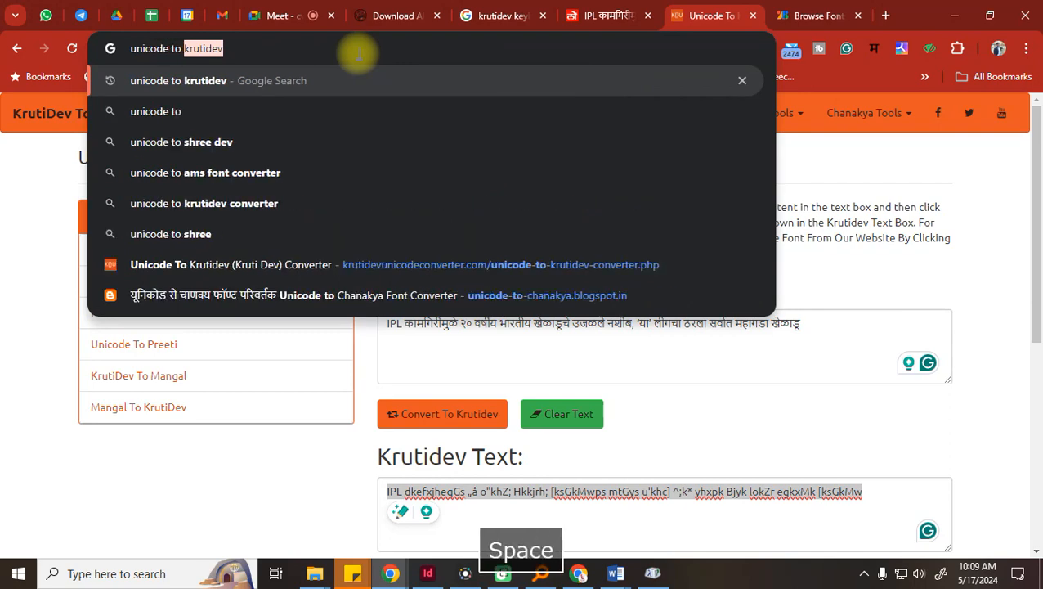
pyautogui.write('sh')
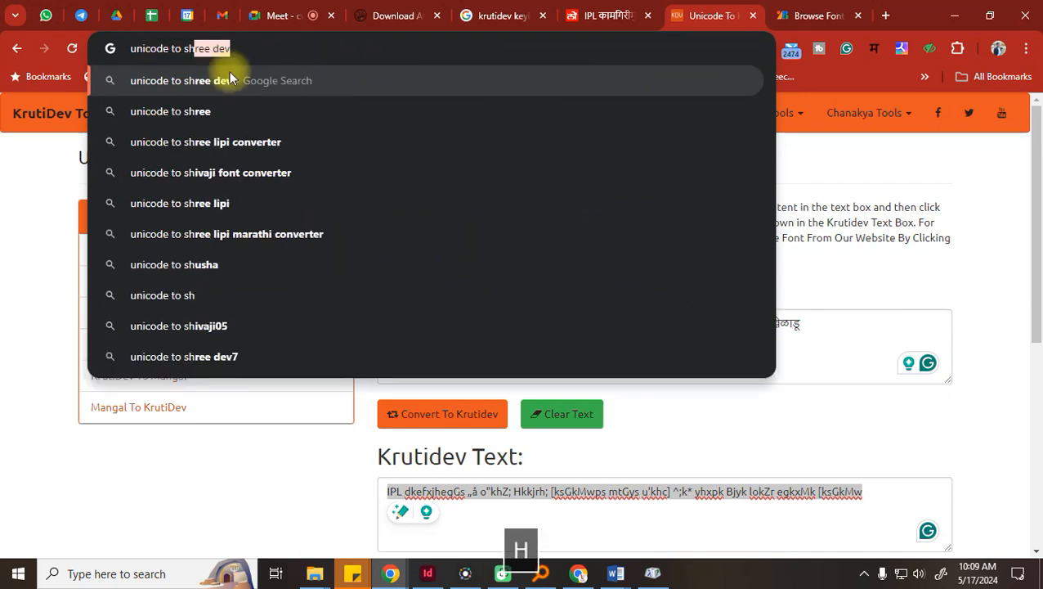
pyautogui.click(176, 77)
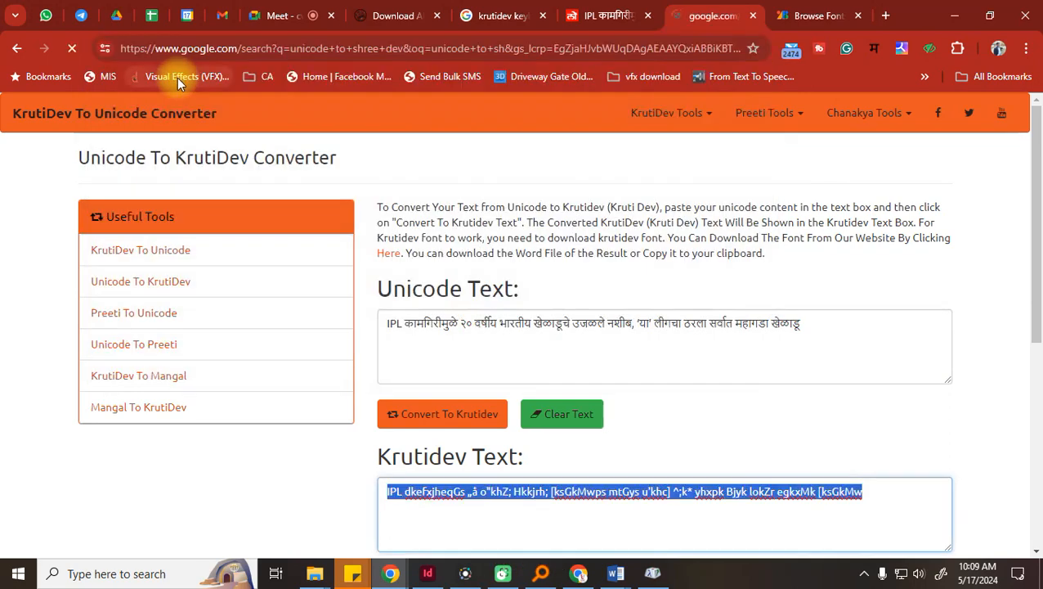
pyautogui.click(275, 251)
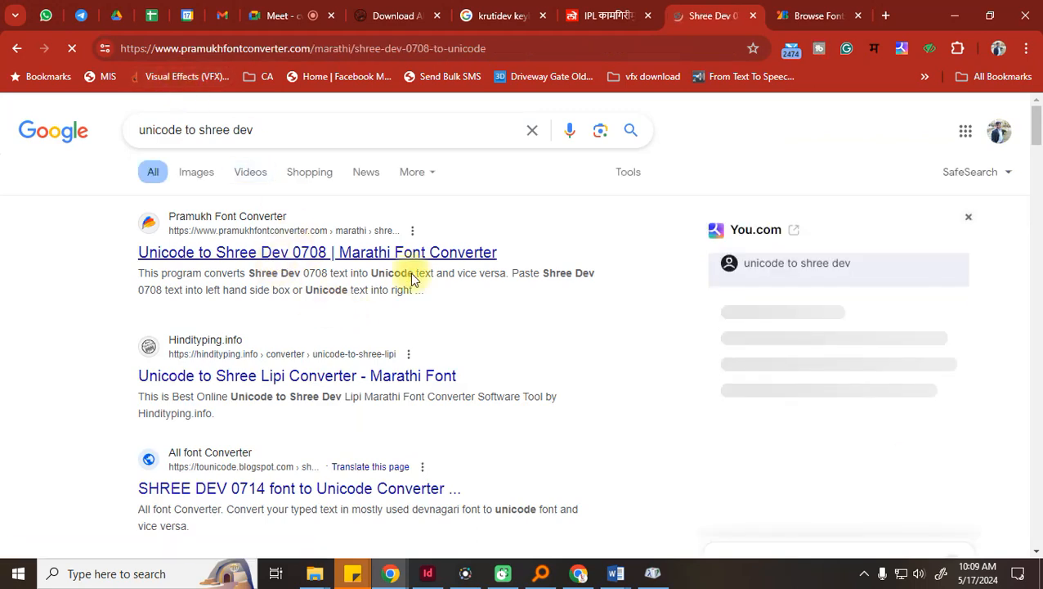
pyautogui.scroll(-3, 770, 375)
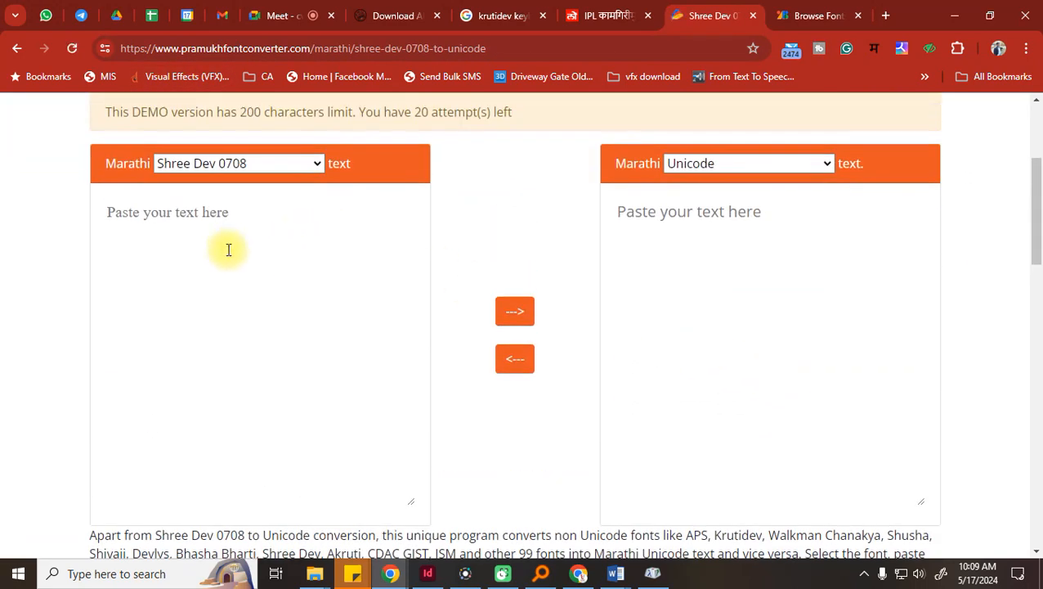
# Paste the Marathi paragraph, convert it to Shree Dev 0708, and copy the result
pyautogui.click(776, 212)
pyautogui.hotkey('ctrl', 'v')
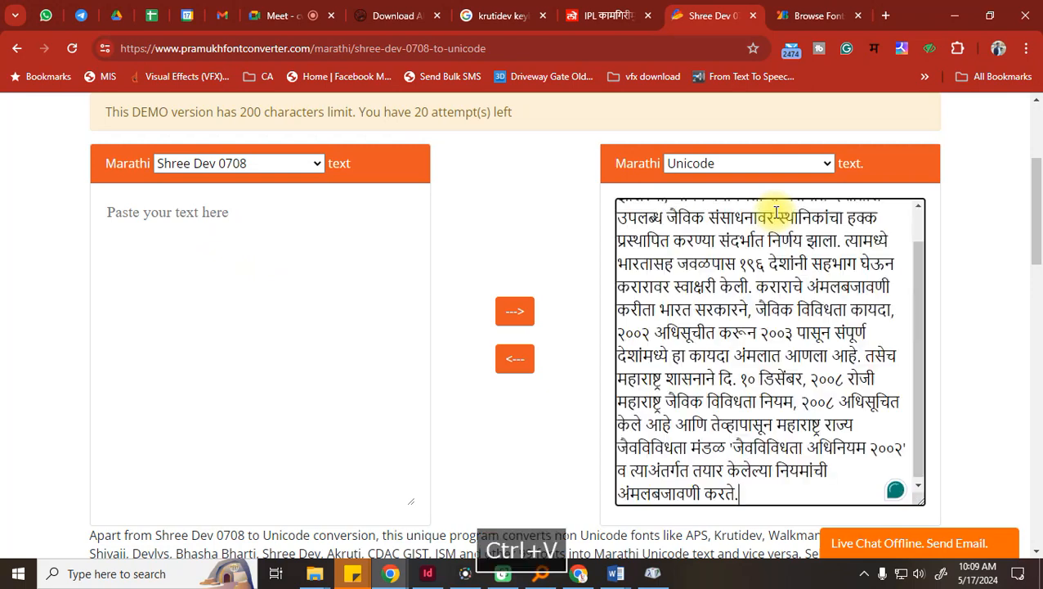
pyautogui.click(514, 358)
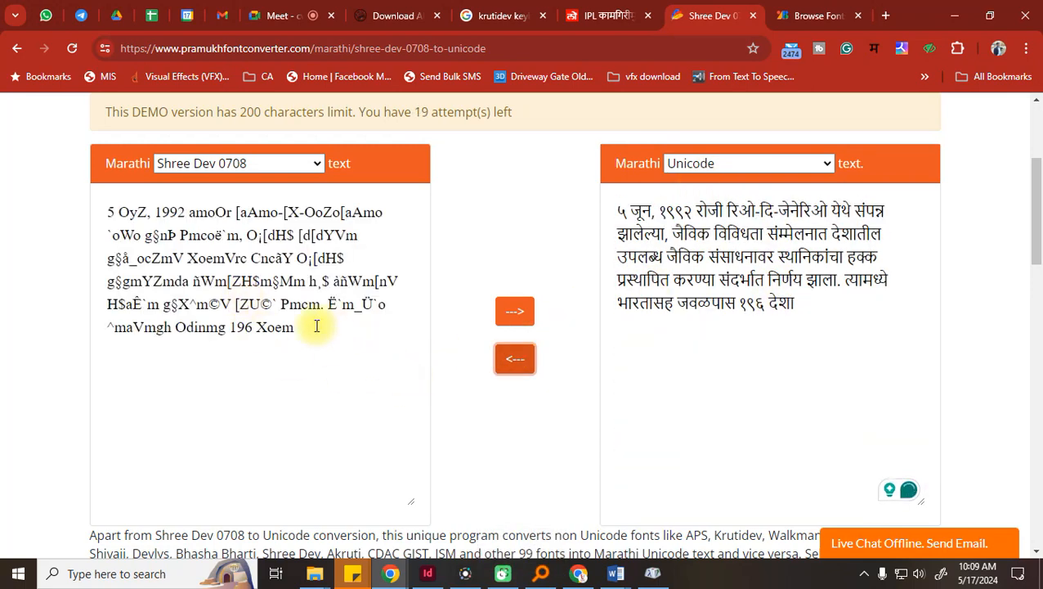
pyautogui.moveTo(314, 325); pyautogui.dragTo(7, 210)
pyautogui.hotkey('ctrl', 'c')
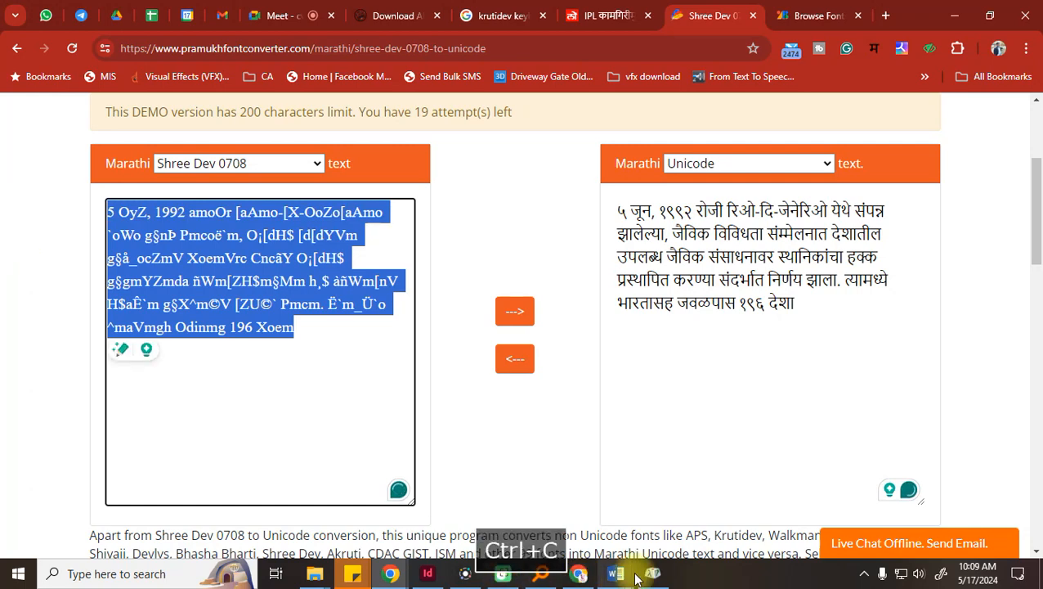
# Paste the Shree Dev text into blank Document1 and set it in the Shree Dev font
pyautogui.moveTo(615, 573)
pyautogui.click(527, 527)
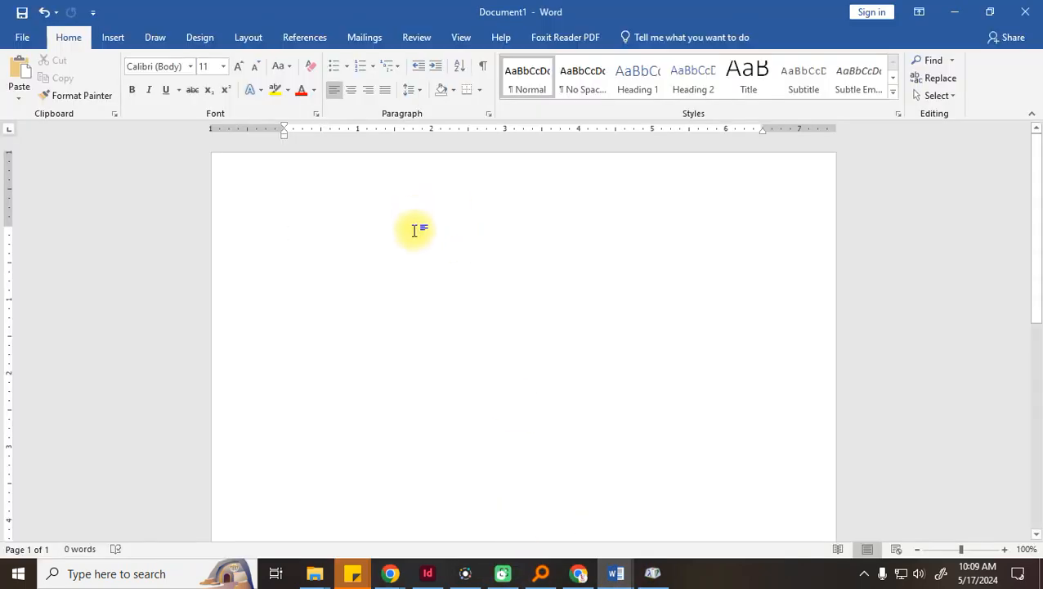
pyautogui.hotkey('ctrl', 'v')
pyautogui.hotkey('ctrl', 'a')
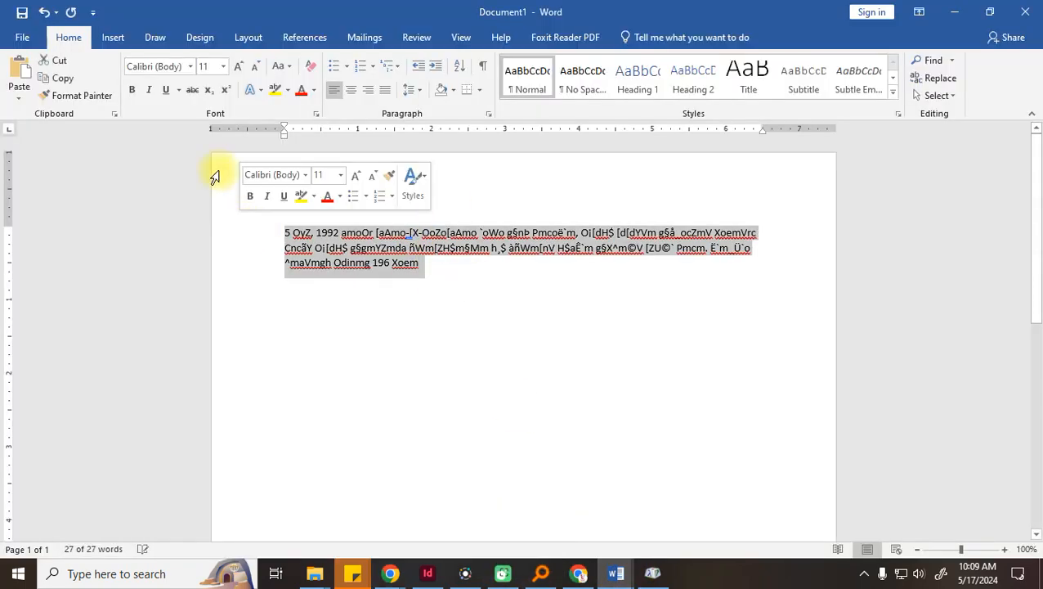
pyautogui.write('sh')
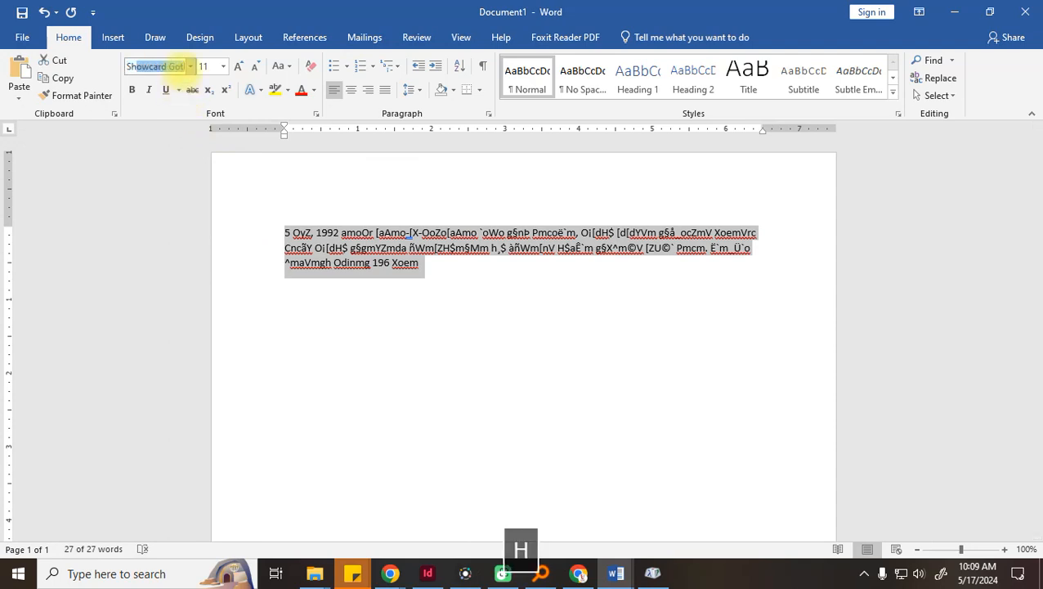
pyautogui.write('r')
pyautogui.press('Return')
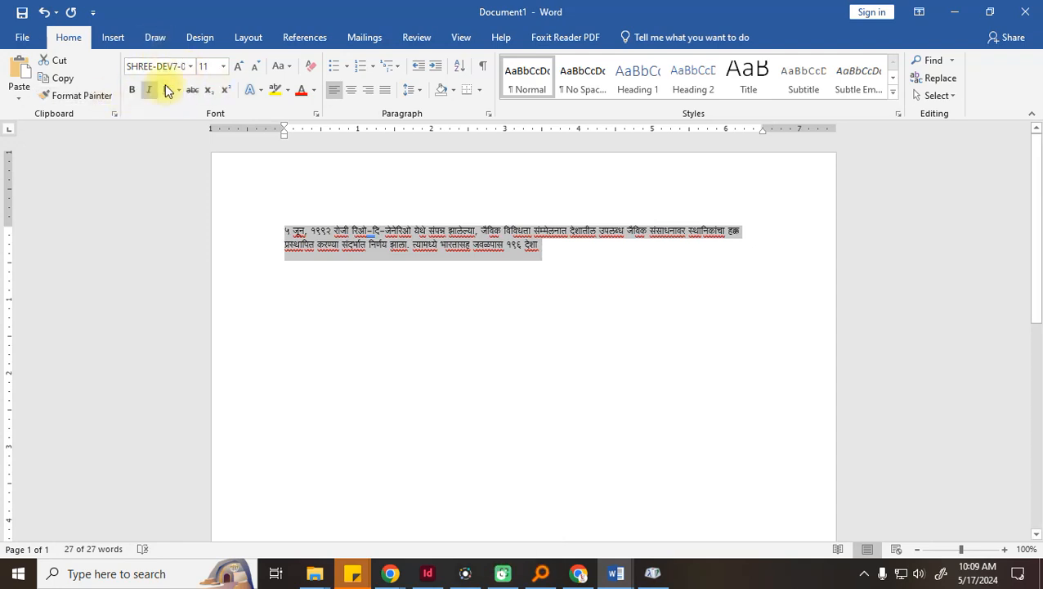
# Enlarge the Marathi text to size 20, then return to the Pramukh converter page
pyautogui.click(238, 66)
pyautogui.click(238, 67)
pyautogui.click(238, 66)
pyautogui.click(238, 67)
pyautogui.click(238, 66)
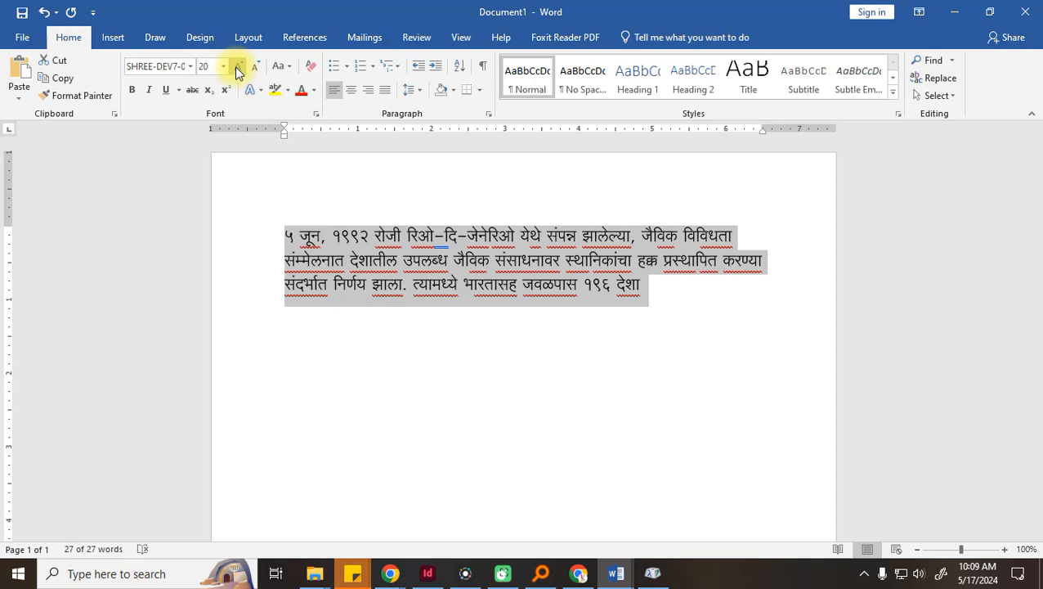
pyautogui.moveTo(631, 287); pyautogui.dragTo(214, 235)
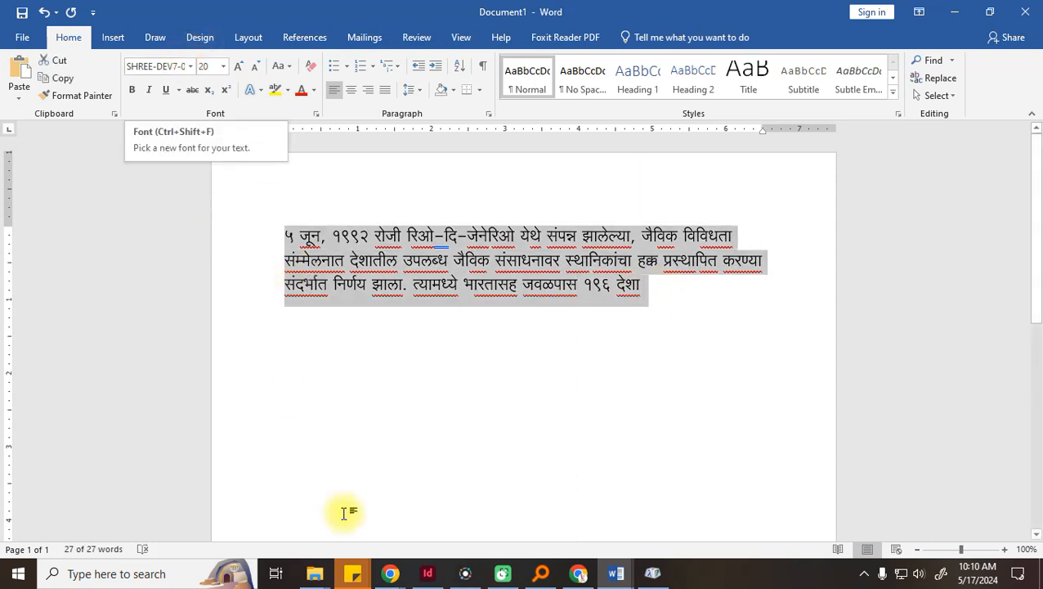
pyautogui.moveTo(390, 573)
pyautogui.click(310, 520)
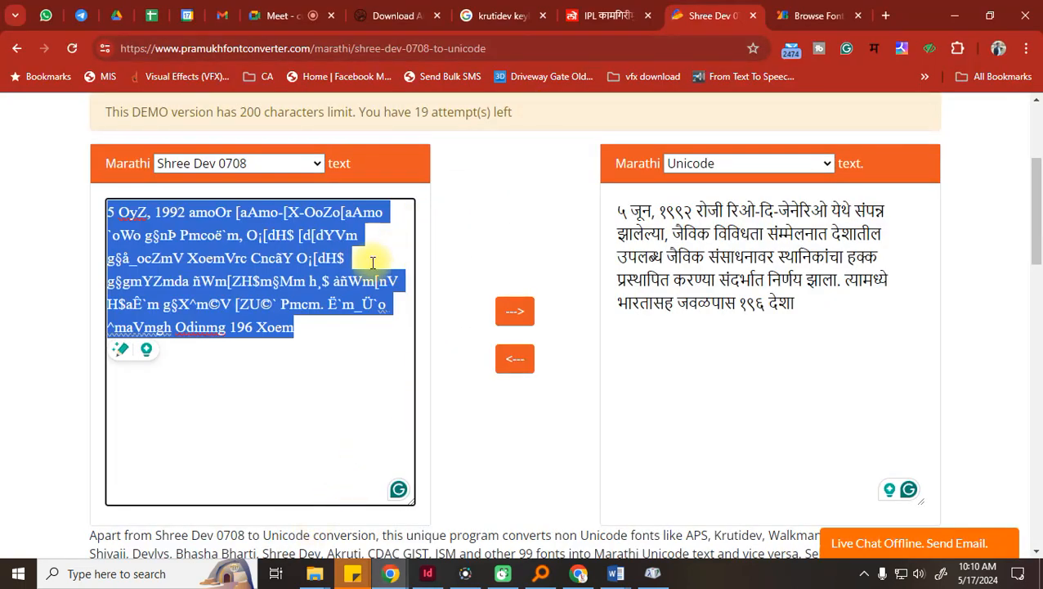
# Change the search from 'krutidev keyboard' to 'krutidev fonts'
pyautogui.click(500, 15)
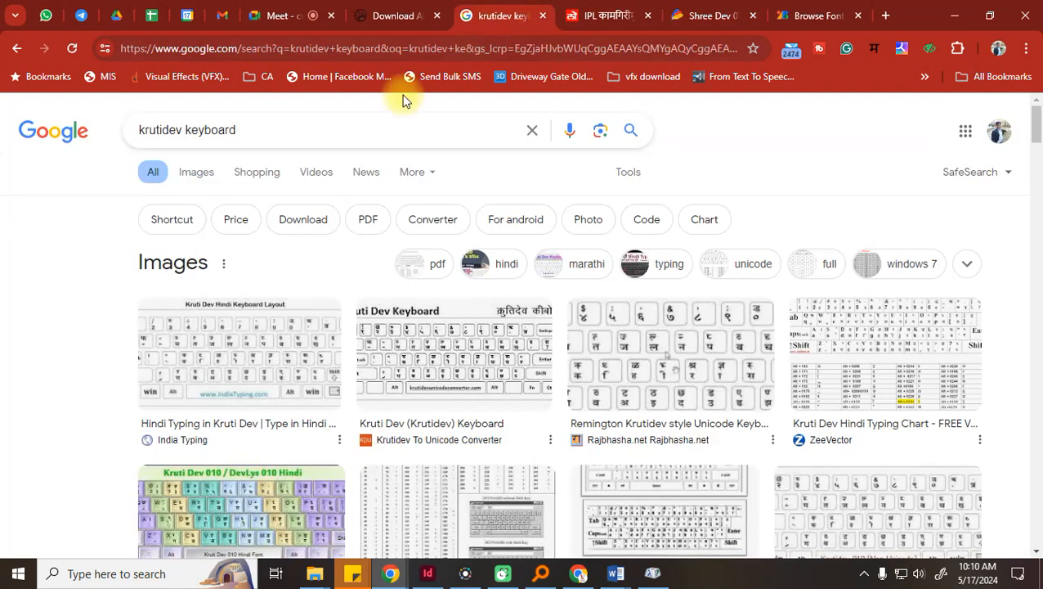
pyautogui.press('BackSpace')
pyautogui.press('BackSpace')
pyautogui.press('BackSpace')
pyautogui.press('BackSpace')
pyautogui.press('BackSpace')
pyautogui.press('BackSpace')
pyautogui.press('BackSpace')
pyautogui.press('BackSpace')
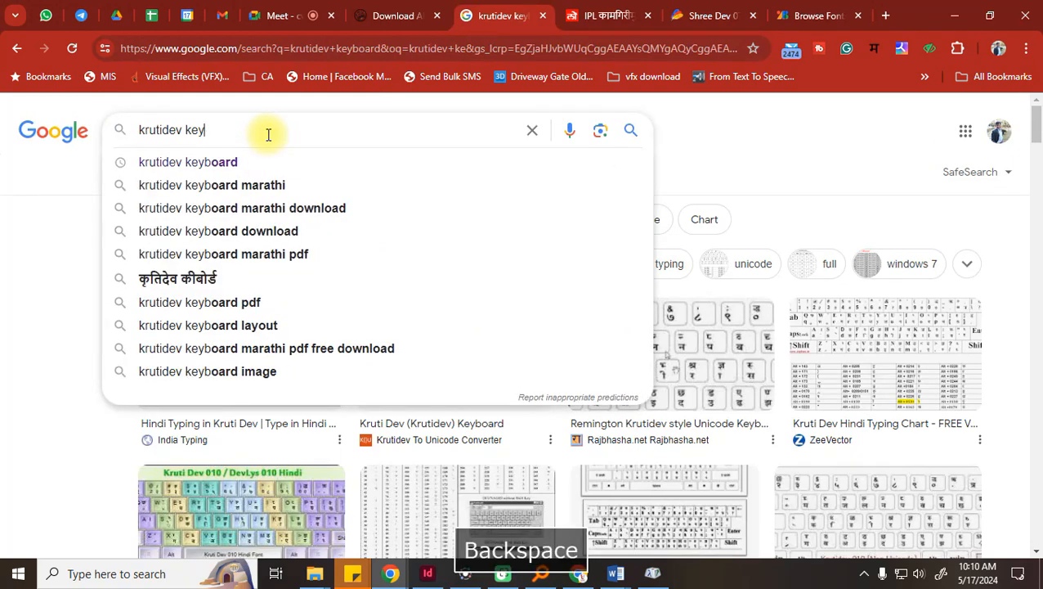
pyautogui.write('fonts')
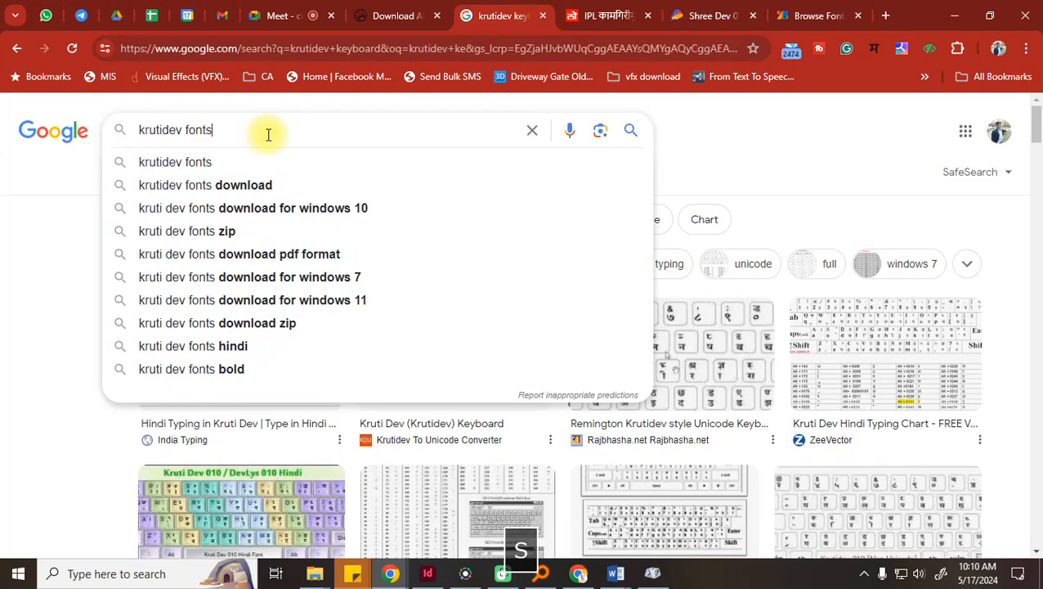
pyautogui.press('Return')
# Scroll through the Kruti Dev font samples on TypingGuru.net
pyautogui.scroll(-5, 364, 258)
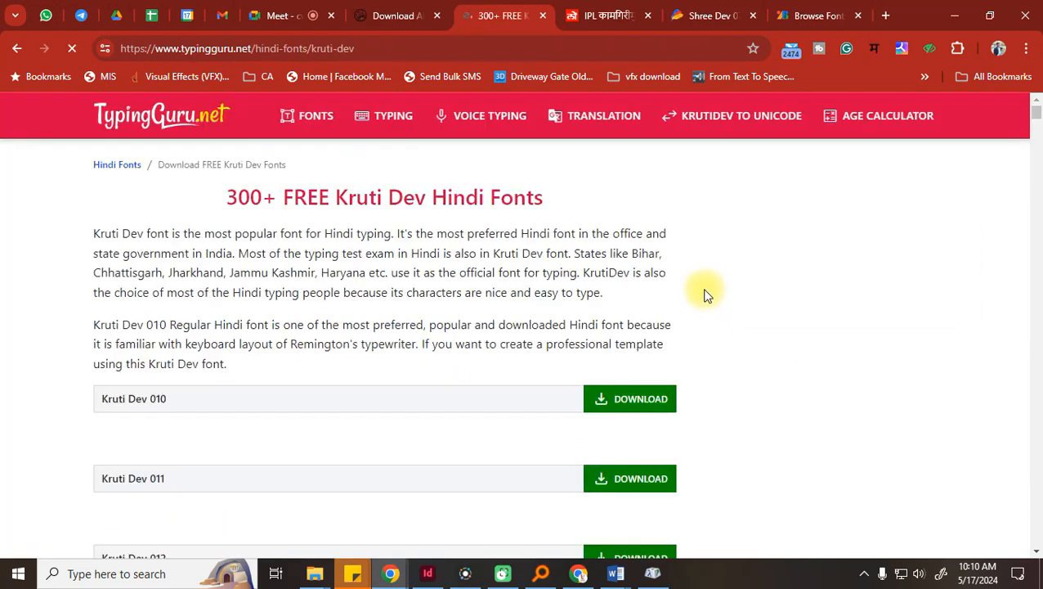
pyautogui.scroll(-2, 274, 305)
pyautogui.scroll(-2, 274, 307)
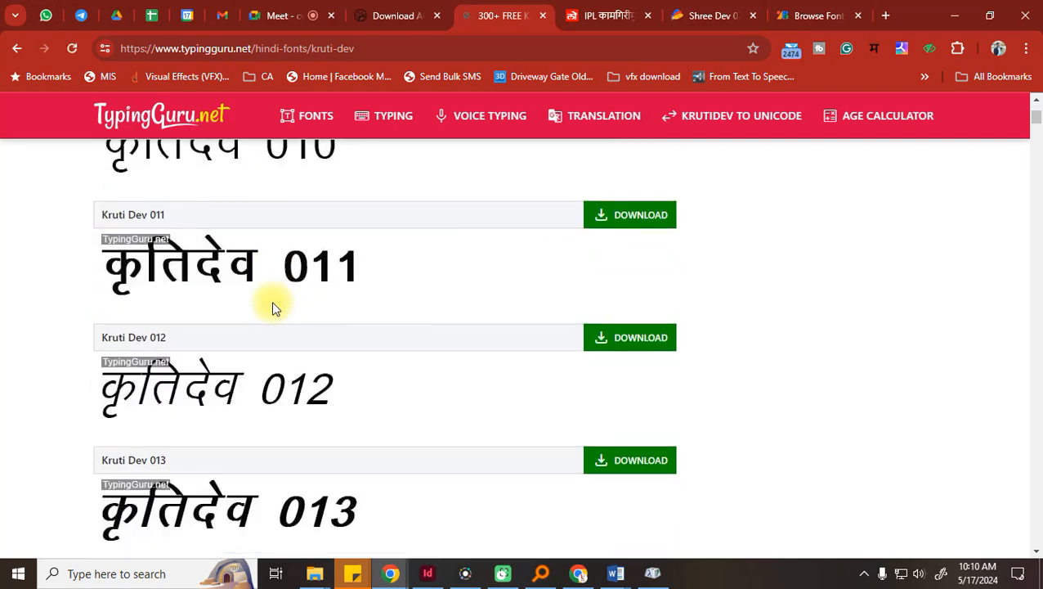
pyautogui.scroll(-3, 273, 307)
pyautogui.scroll(-5, 273, 306)
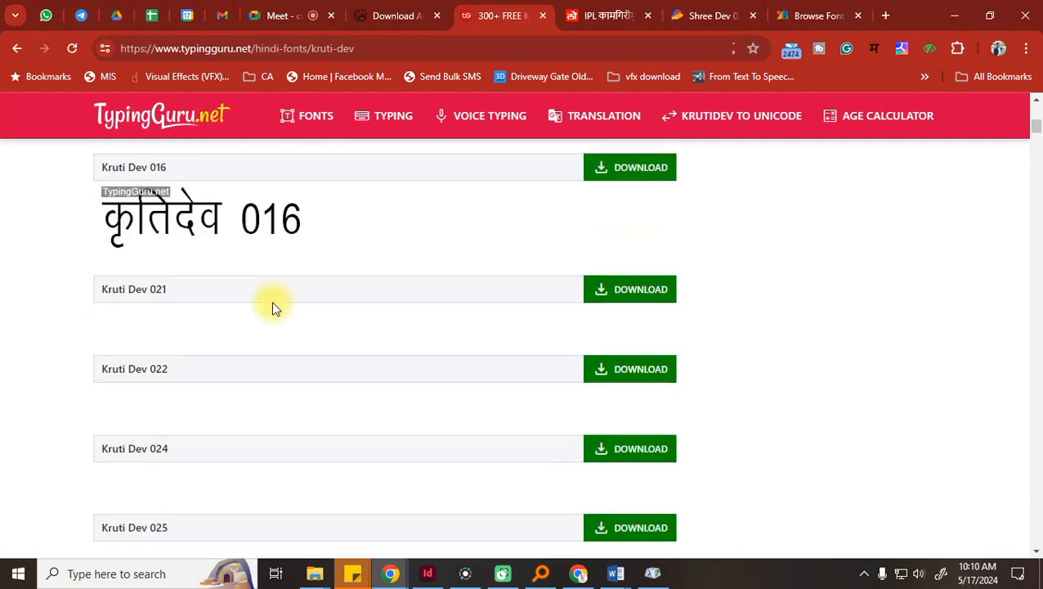
pyautogui.scroll(-3, 274, 305)
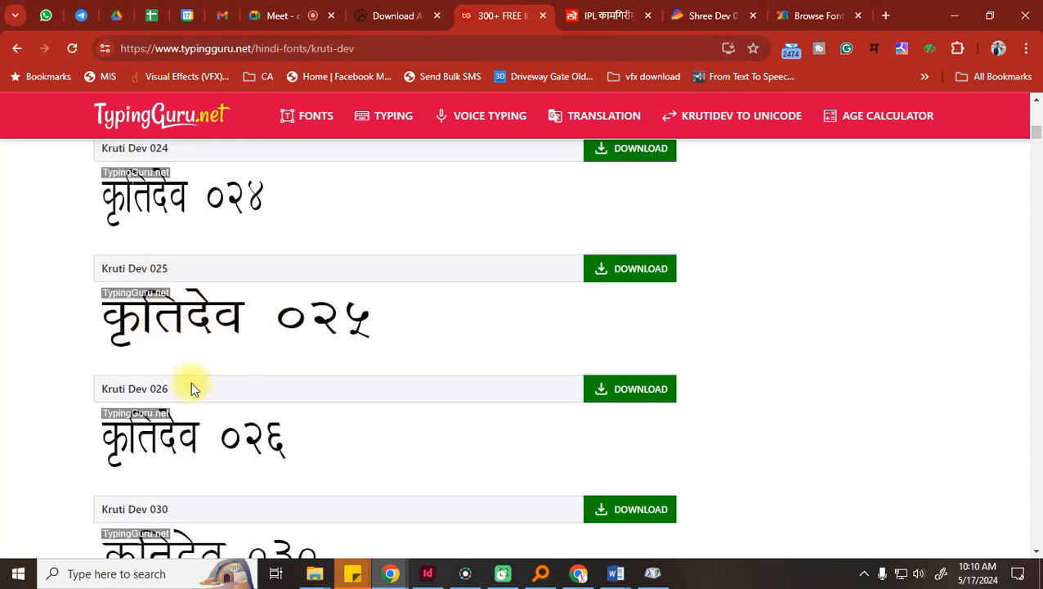
pyautogui.scroll(-20, 185, 374)
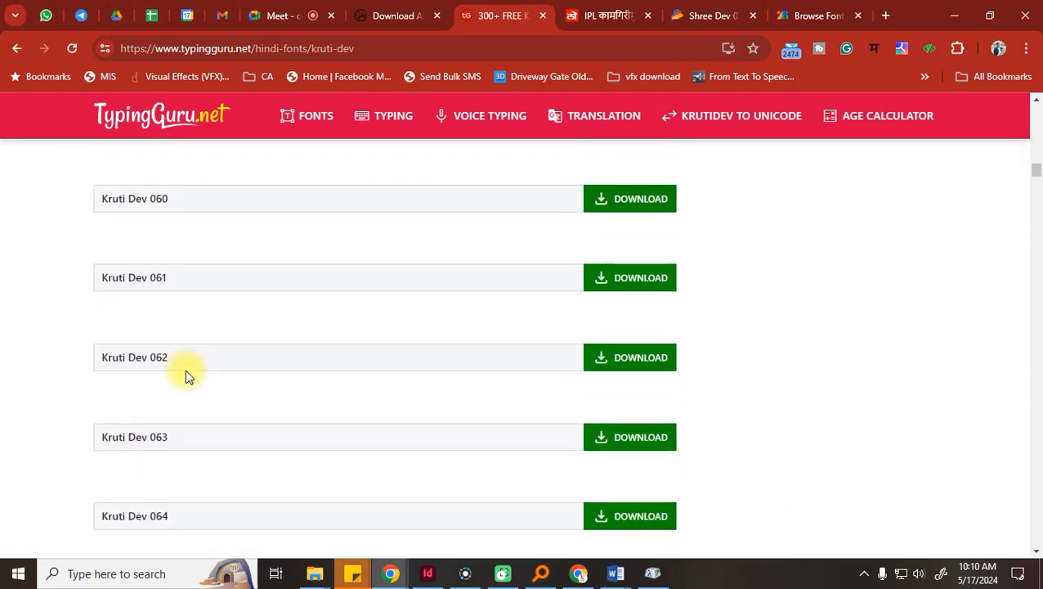
pyautogui.scroll(-3, 184, 373)
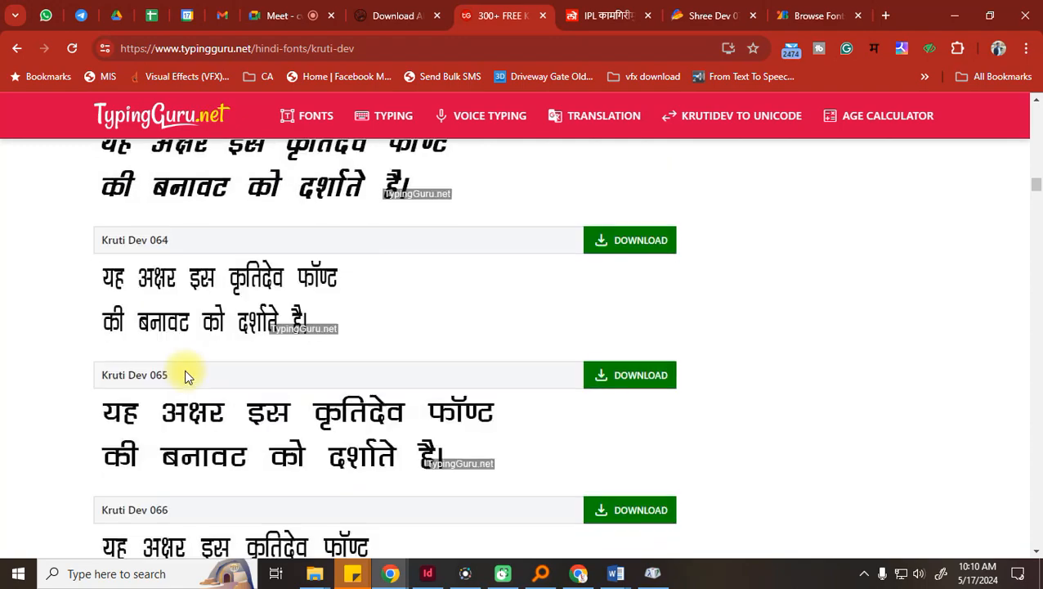
pyautogui.scroll(-15, 184, 370)
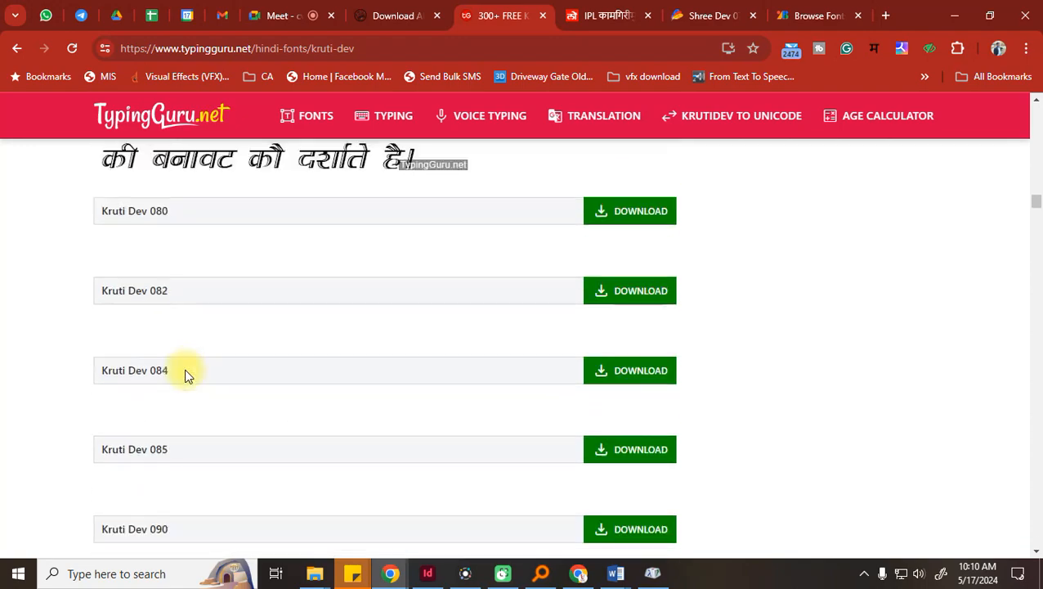
pyautogui.scroll(-5, 184, 369)
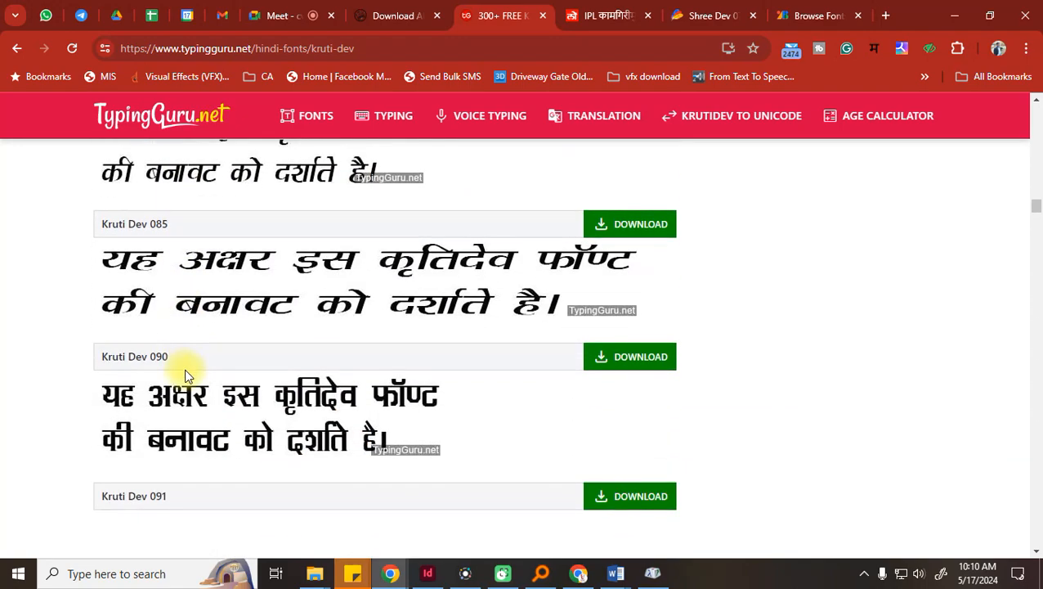
pyautogui.scroll(-5, 184, 369)
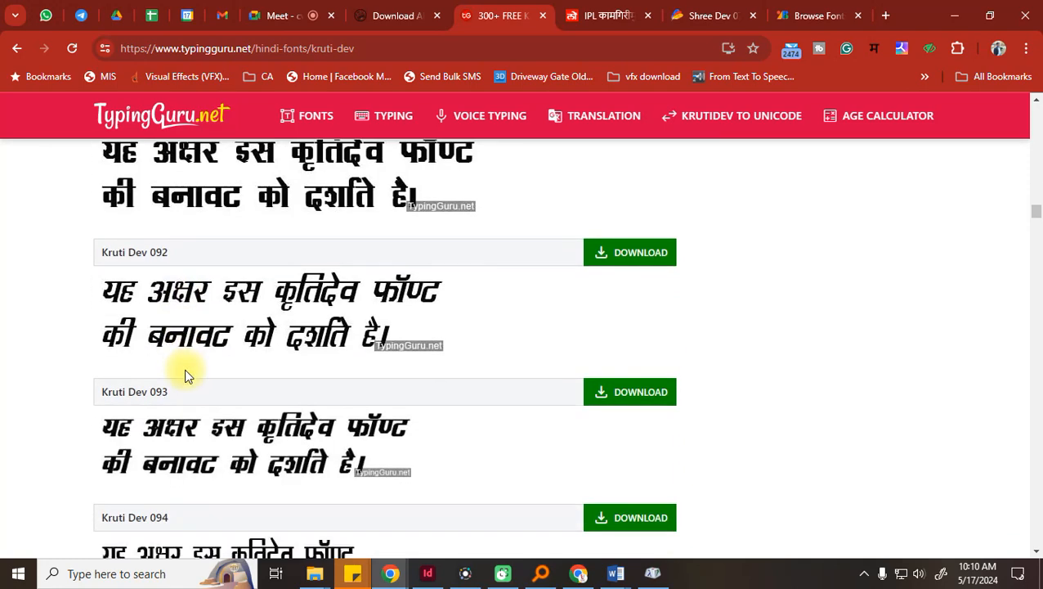
pyautogui.scroll(-5, 184, 369)
pyautogui.scroll(-5, 189, 369)
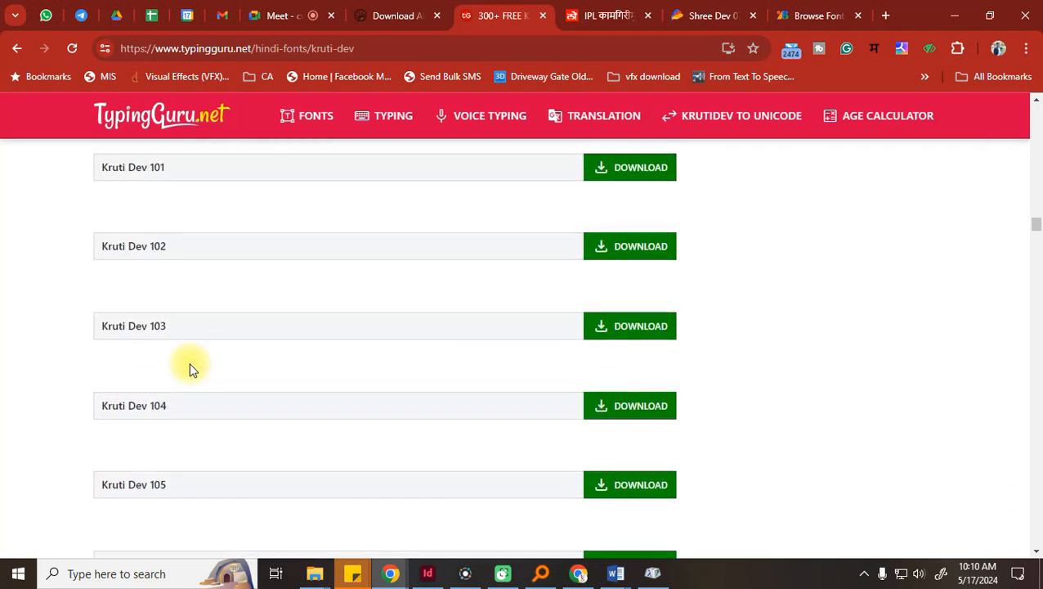
pyautogui.scroll(-6, 189, 370)
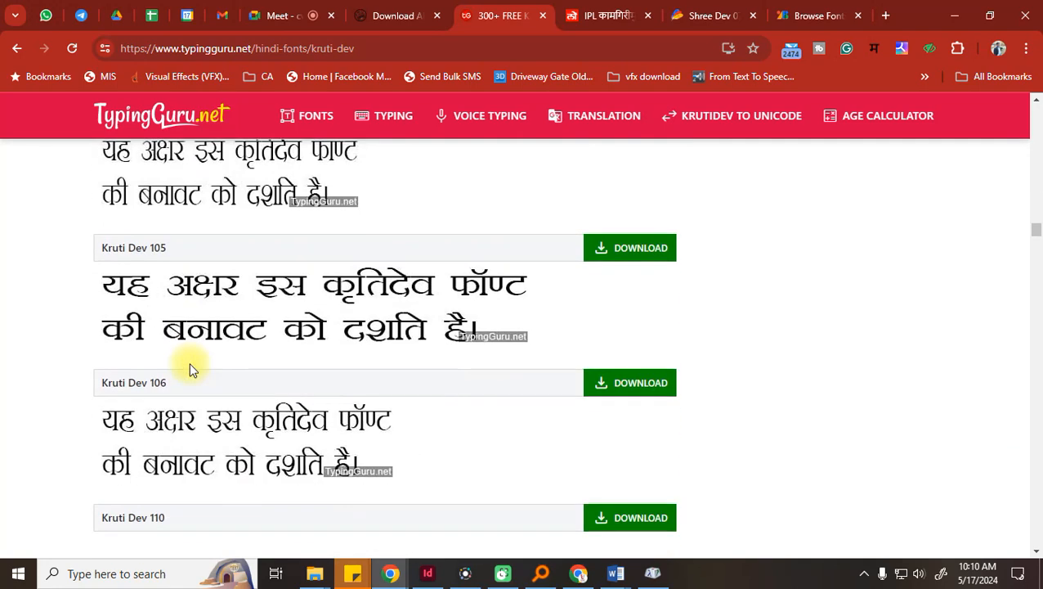
pyautogui.scroll(-5, 189, 369)
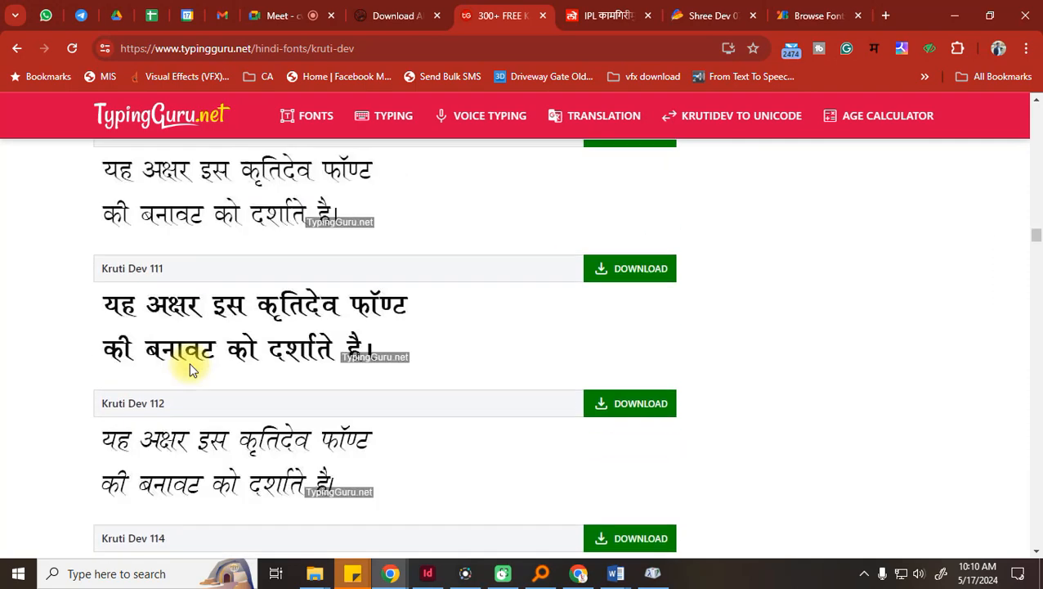
pyautogui.scroll(-10, 270, 452)
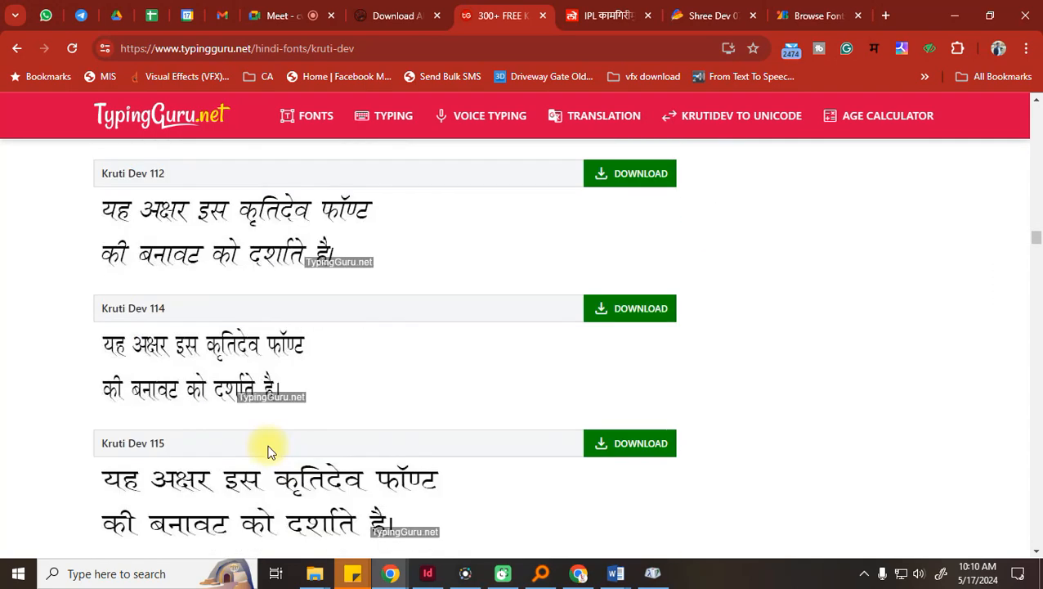
pyautogui.scroll(-10, 265, 443)
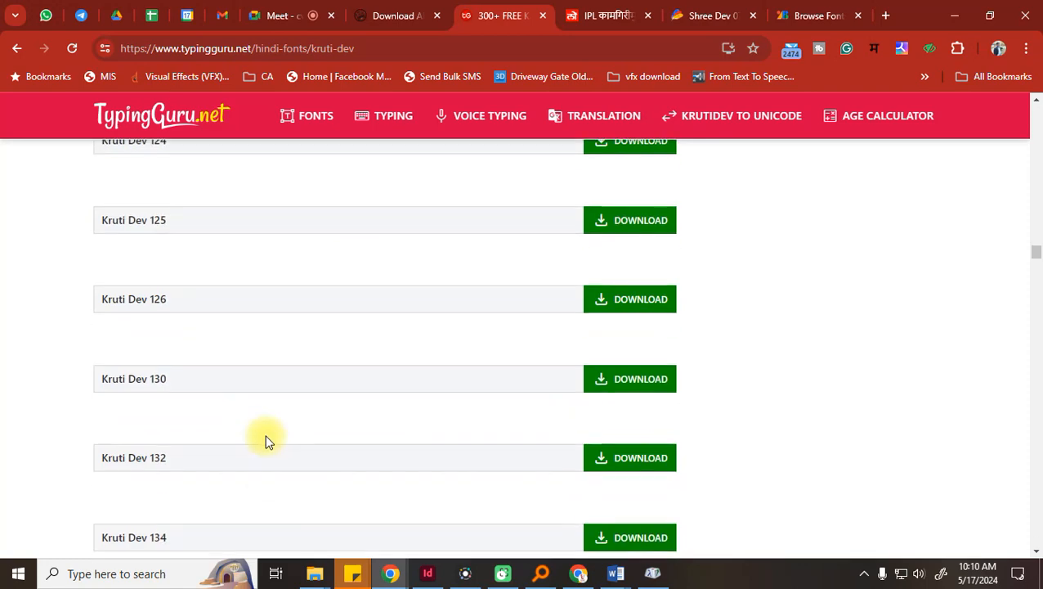
pyautogui.scroll(-10, 265, 438)
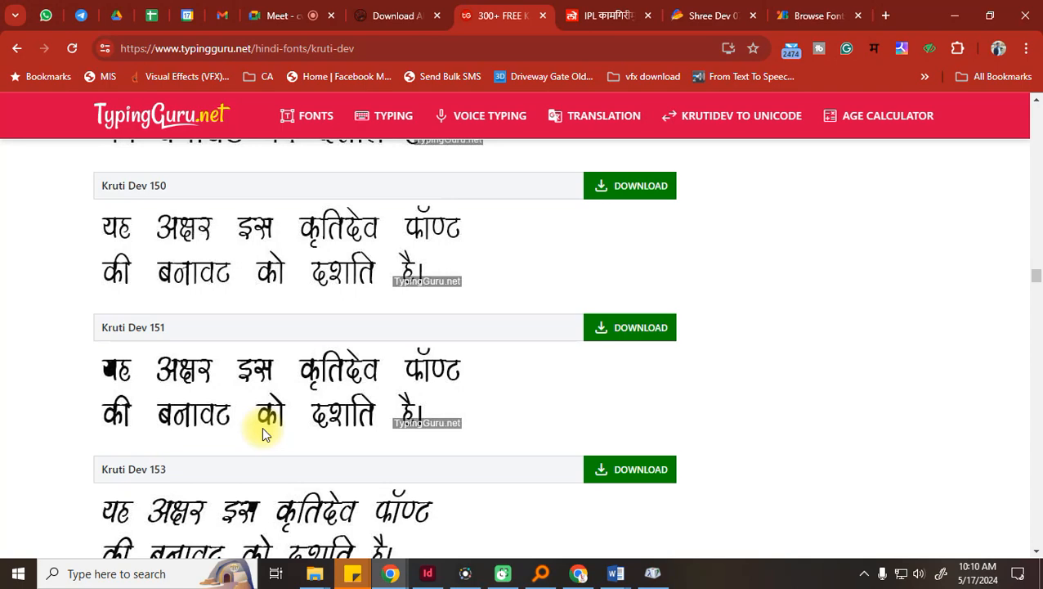
pyautogui.scroll(-3, 262, 426)
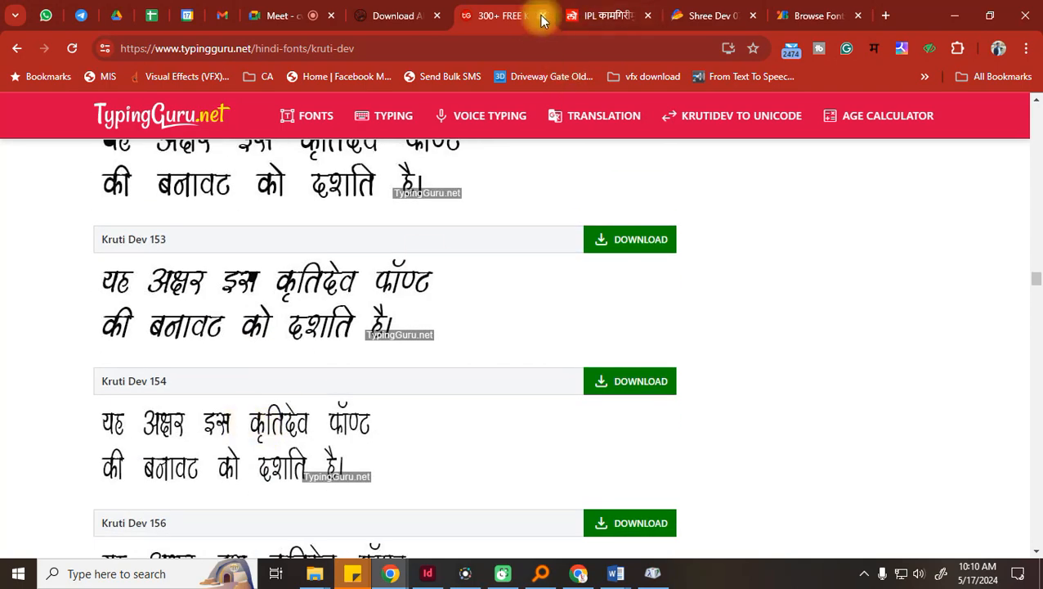
# Close the TypingGuru.net tab and return to the Google Fonts Devanagari list
pyautogui.click(541, 18)
pyautogui.click(722, 14)
pyautogui.scroll(4, 519, 378)
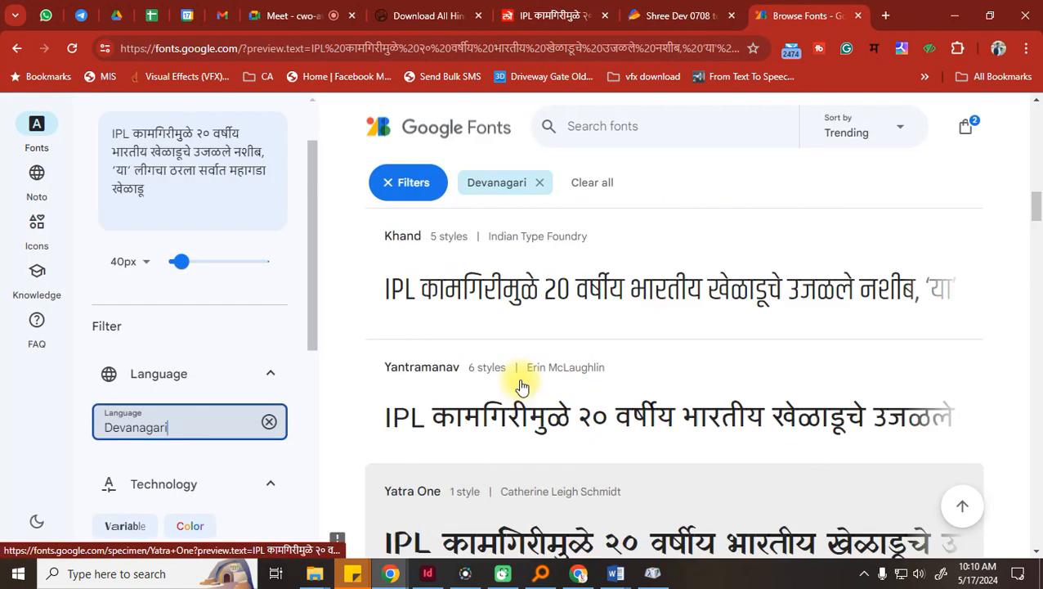
# Close the open character viewer and relaunch Character Map from Windows search
pyautogui.click(536, 572)
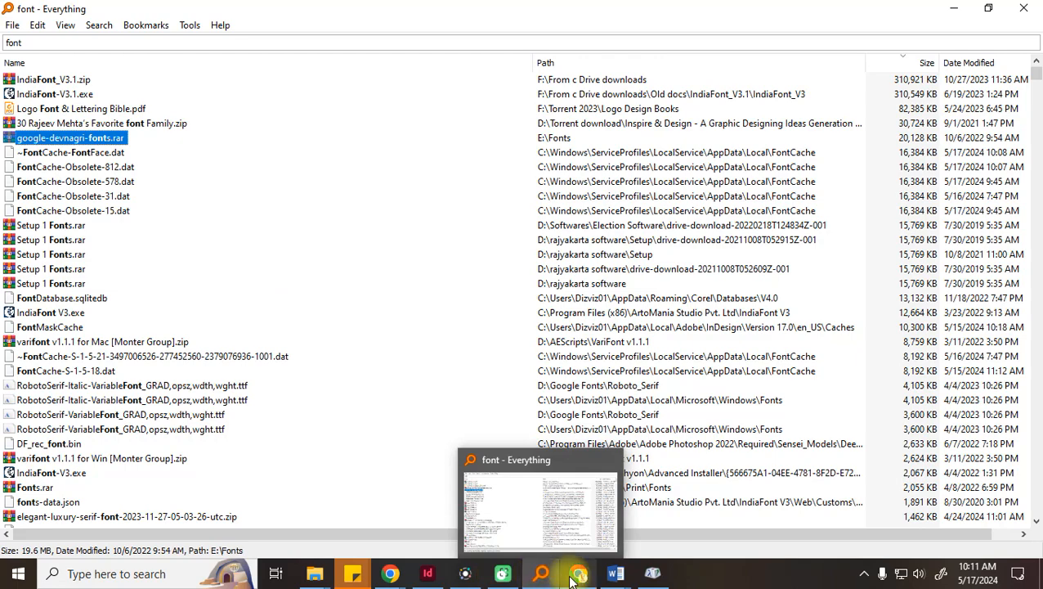
pyautogui.click(653, 573)
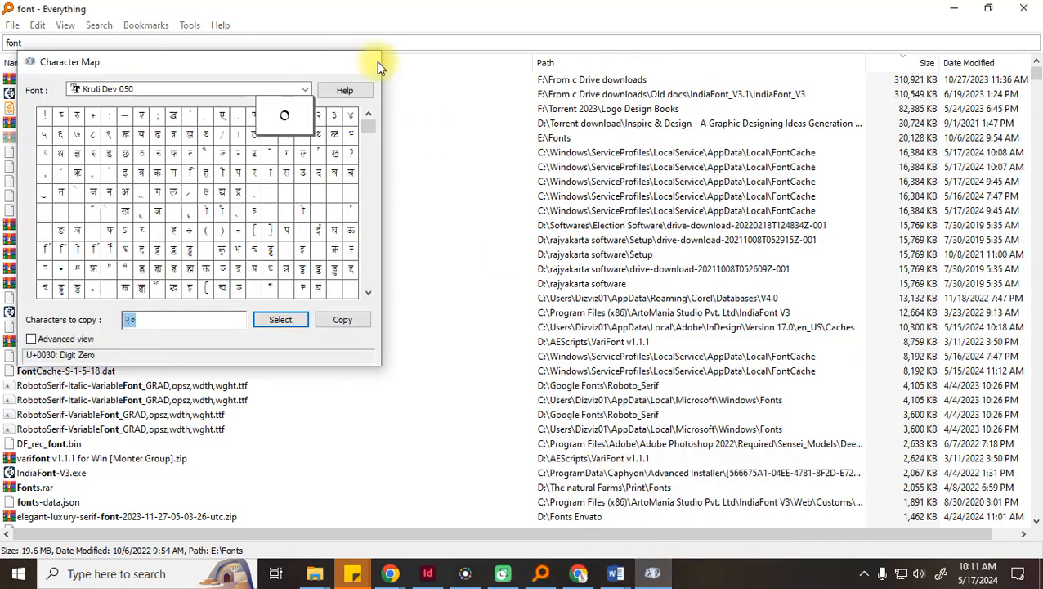
pyautogui.click(377, 61)
pyautogui.click(194, 572)
pyautogui.write('c')
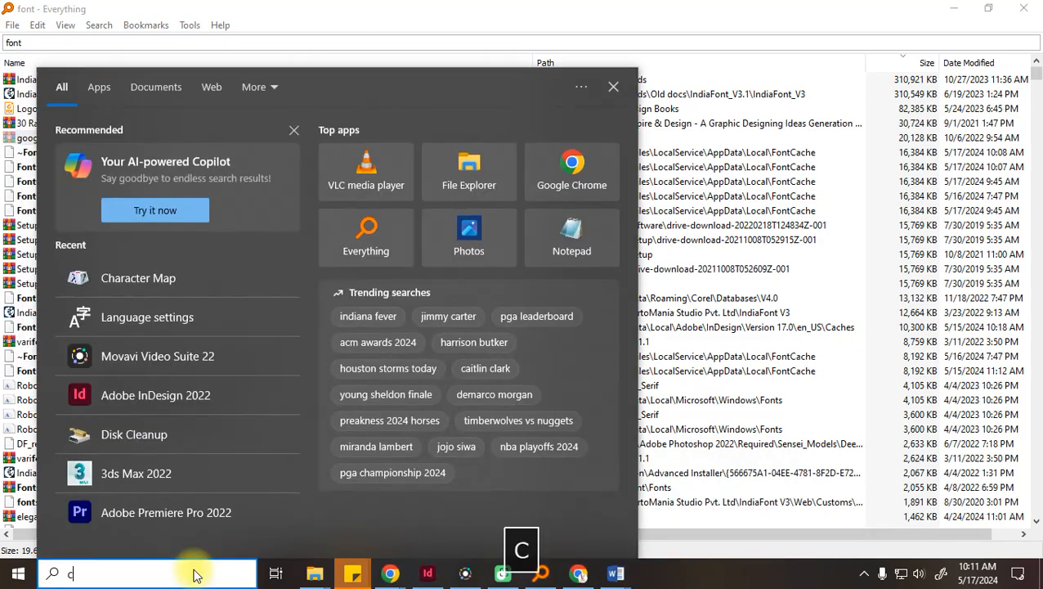
pyautogui.write('hara')
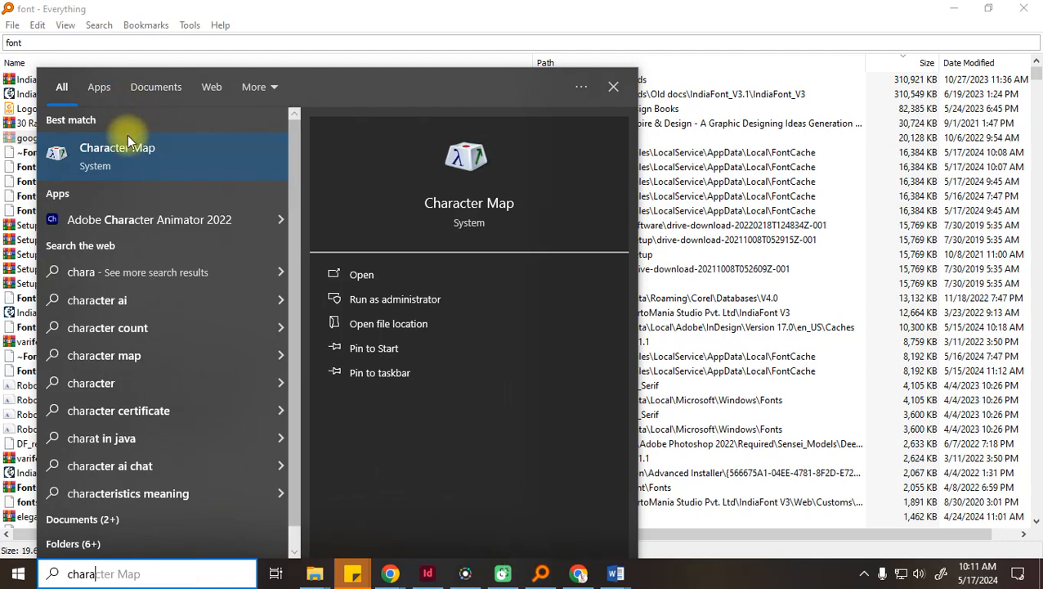
pyautogui.click(102, 152)
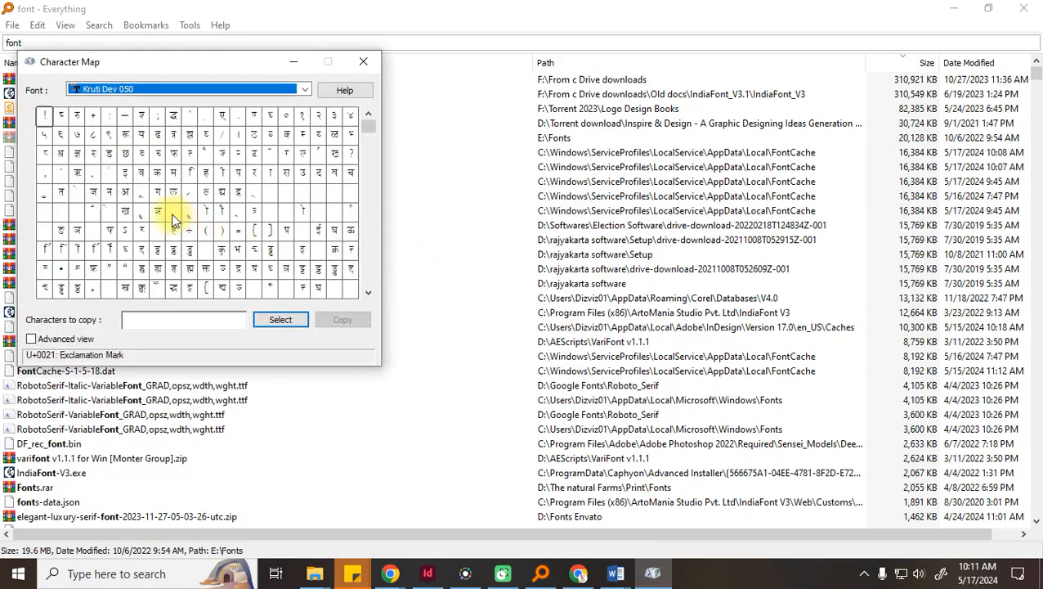
# Inspect a Kruti Dev 050 glyph and its code, clear Characters to copy, and close Character Map
pyautogui.click(193, 275)
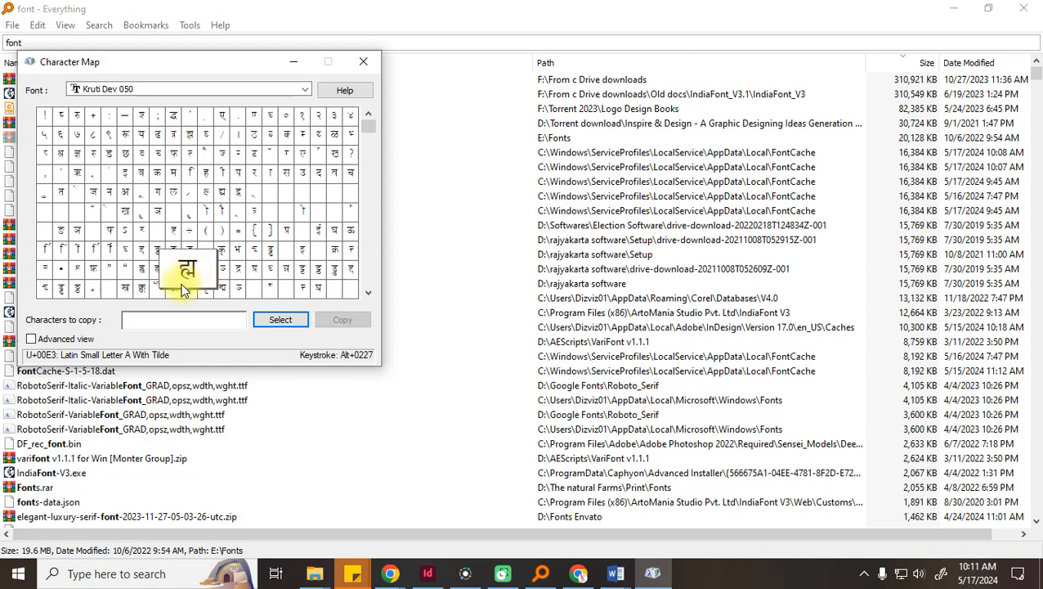
pyautogui.doubleClick(187, 274)
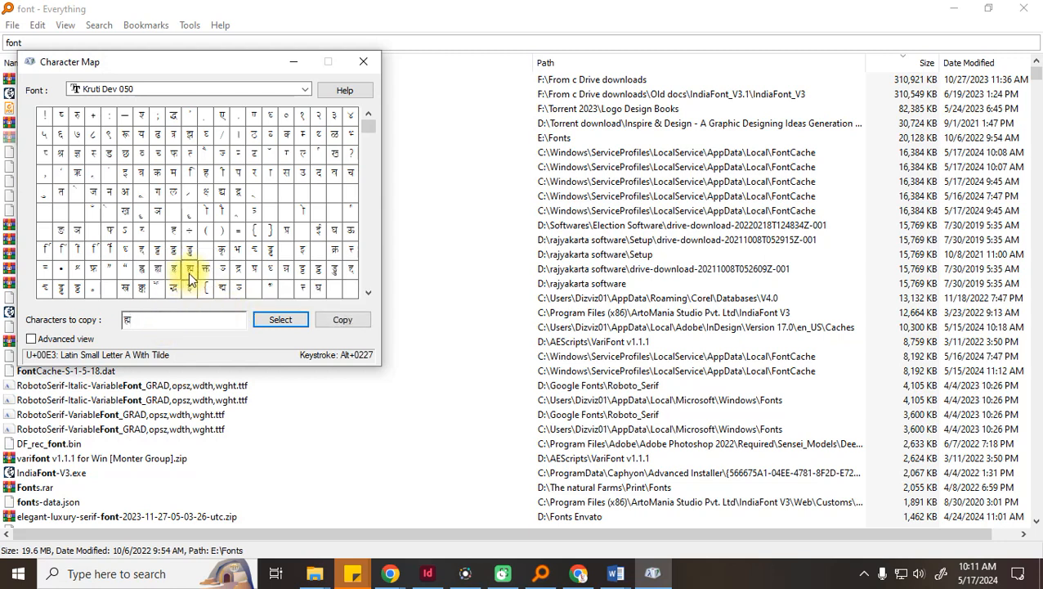
pyautogui.moveTo(147, 319); pyautogui.dragTo(71, 322)
pyautogui.moveTo(366, 128); pyautogui.dragTo(362, 347)
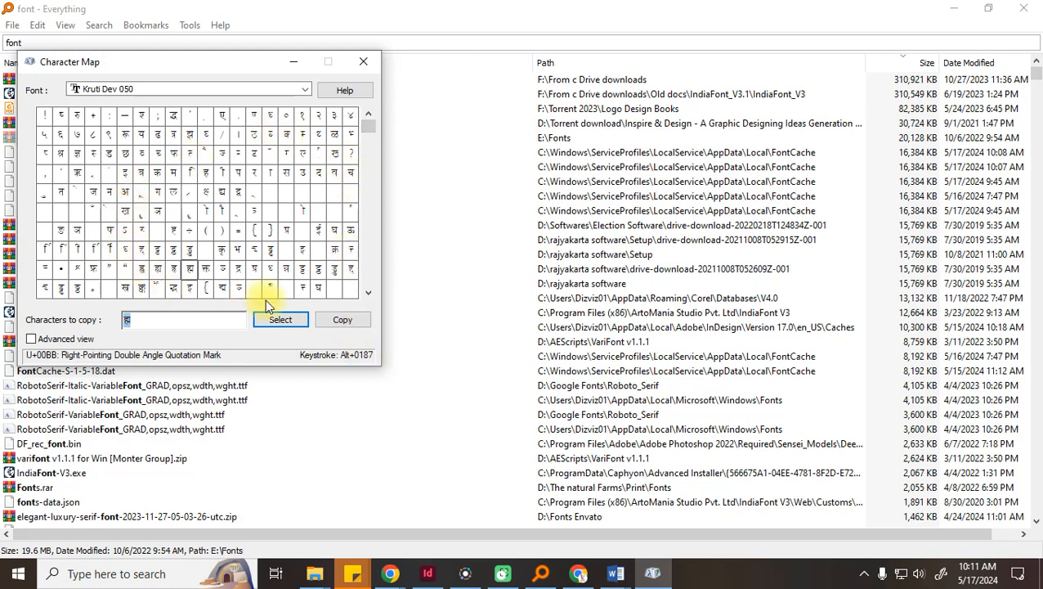
pyautogui.press('BackSpace')
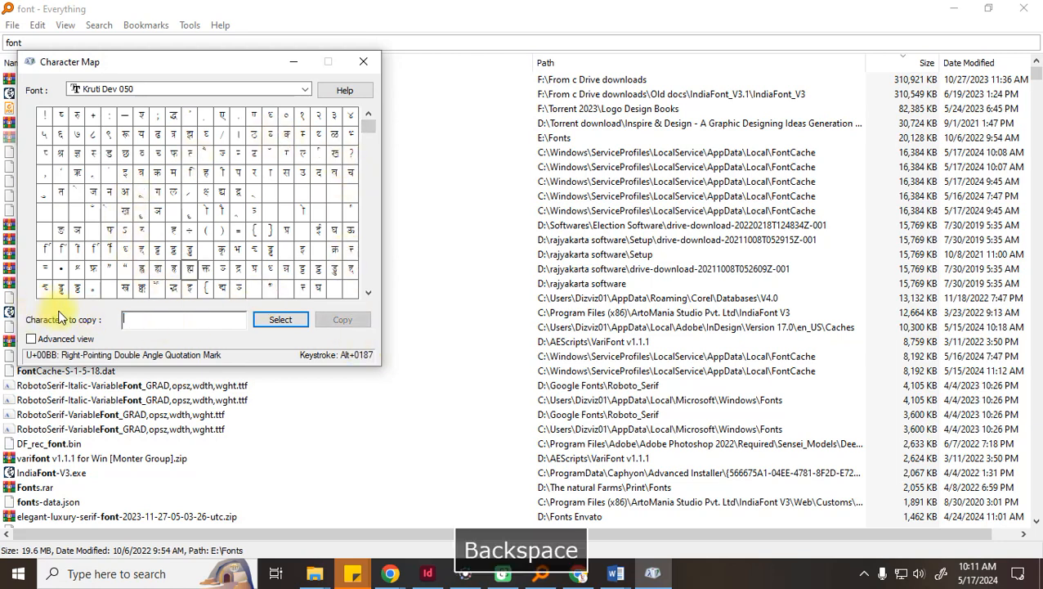
pyautogui.click(363, 61)
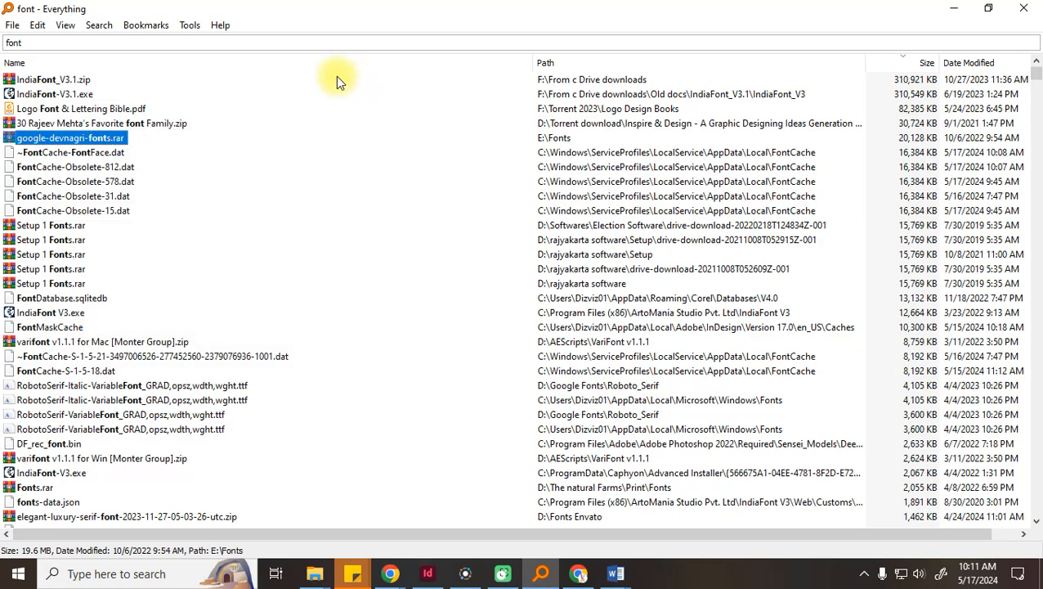
# Close Everything, scroll further through the Devanagari fonts, then bring up InDesign's Untitled-1
pyautogui.click(1023, 9)
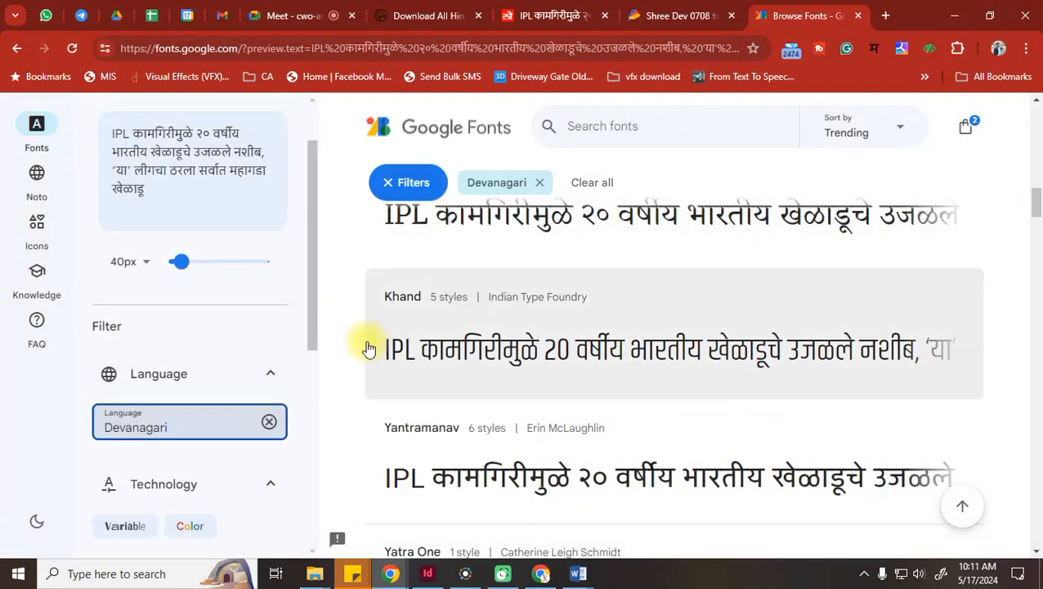
pyautogui.scroll(-5, 459, 333)
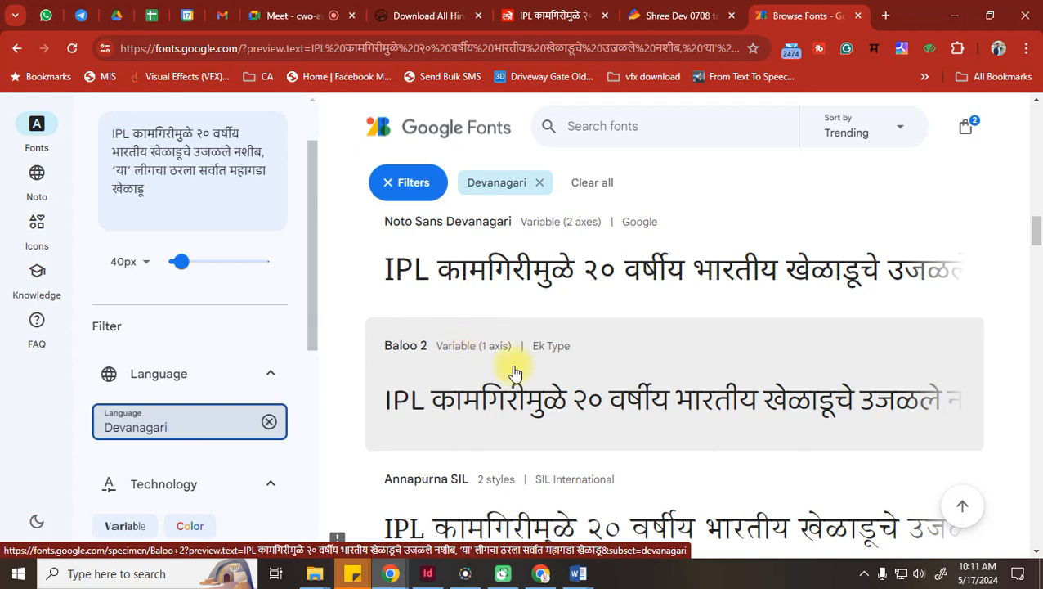
pyautogui.click(427, 573)
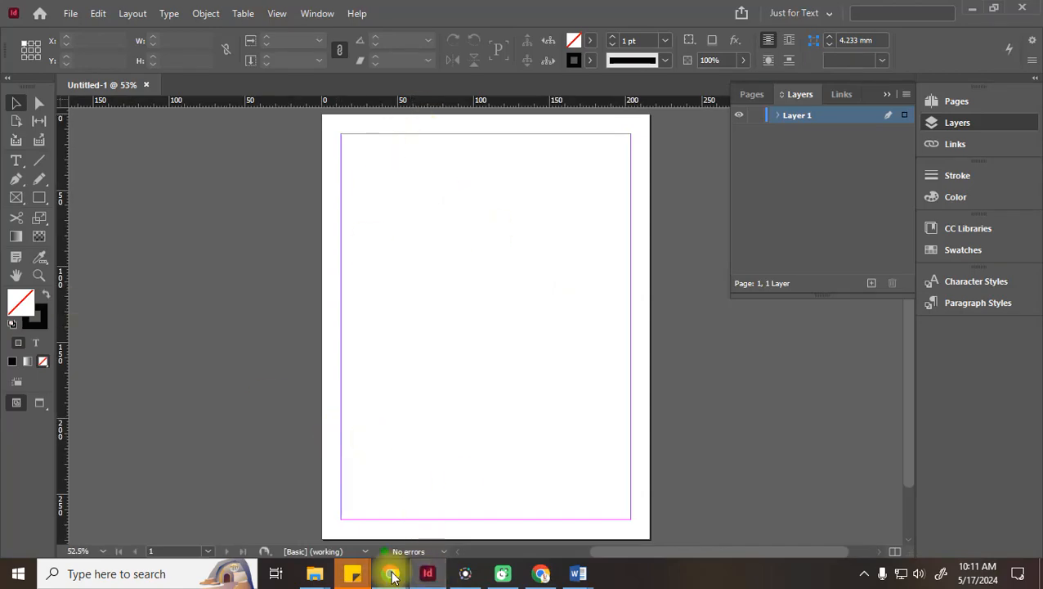
# Copy the Marathi biodiversity text from the Word document
pyautogui.moveTo(393, 575)
pyautogui.moveTo(578, 572)
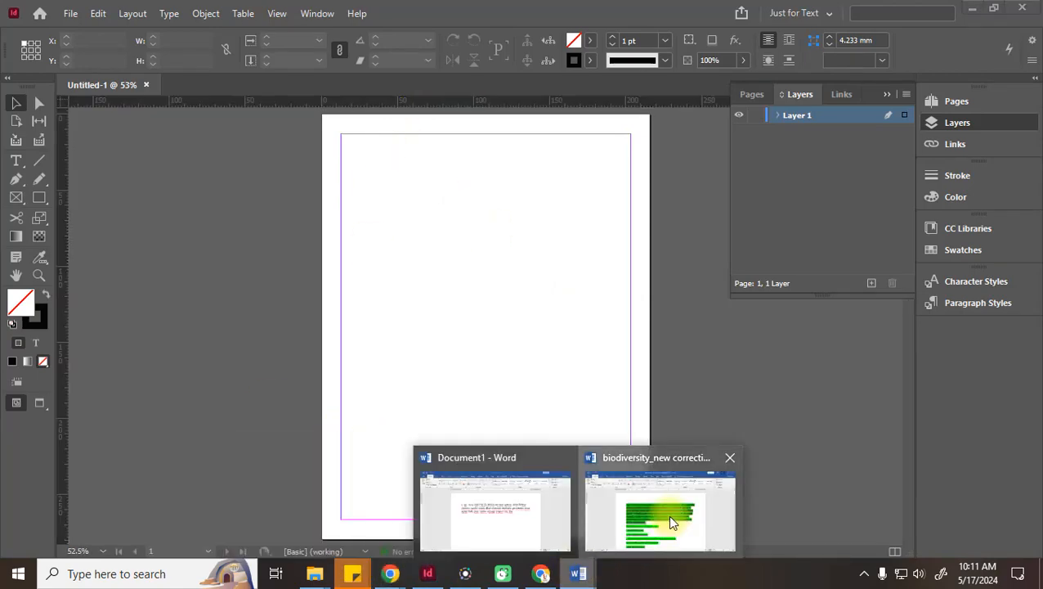
pyautogui.click(667, 514)
pyautogui.click(380, 296)
pyautogui.moveTo(286, 232); pyautogui.dragTo(743, 436)
pyautogui.hotkey('ctrl', 'c')
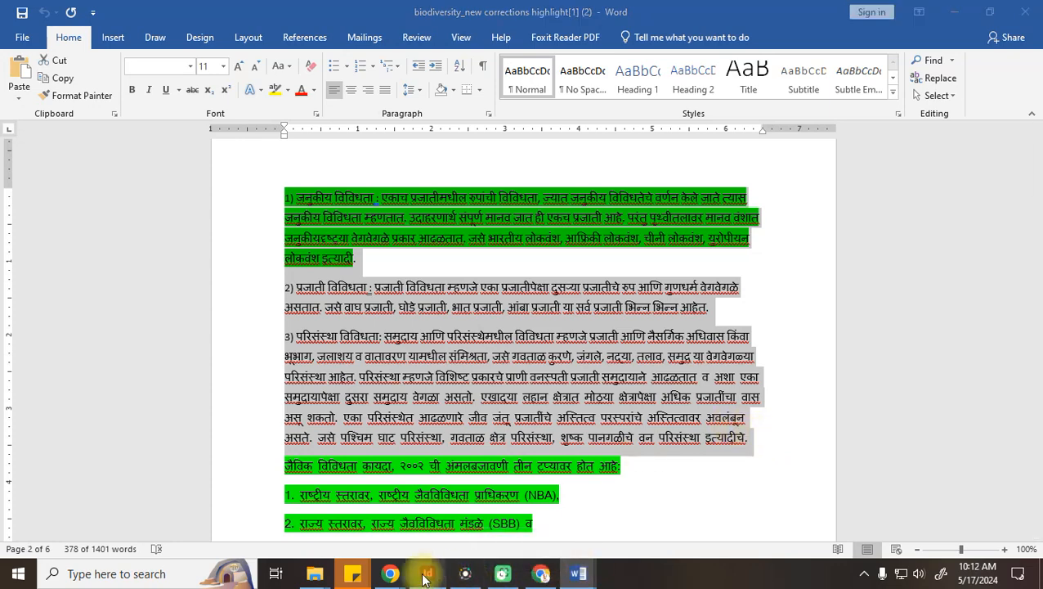
# Draw a margin-sized text frame in InDesign and paste the Marathi text into it
pyautogui.click(427, 573)
pyautogui.click(16, 159)
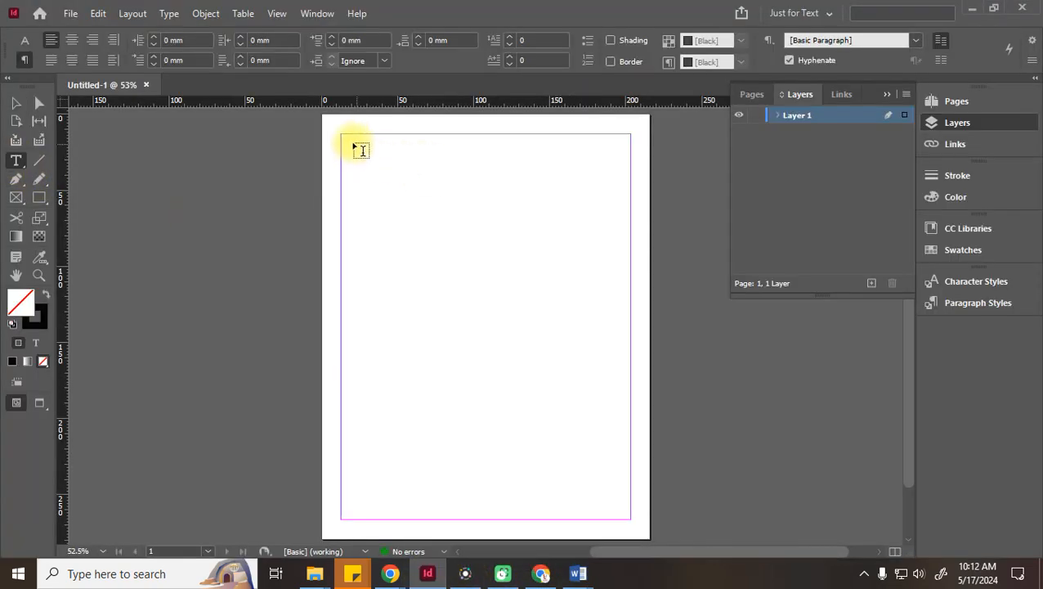
pyautogui.moveTo(345, 141); pyautogui.dragTo(631, 519)
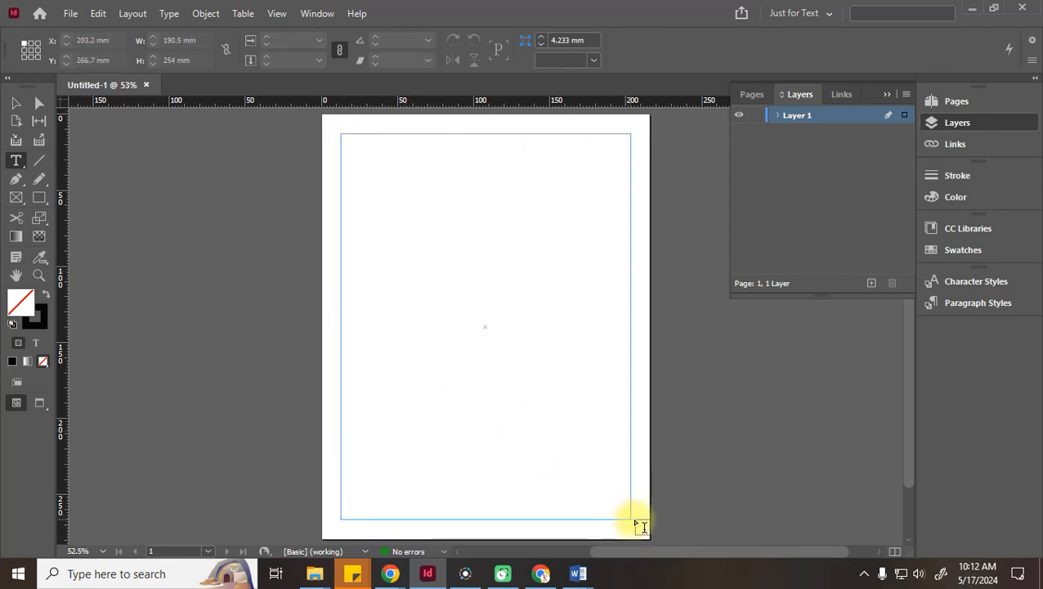
pyautogui.hotkey('ctrl', 'v')
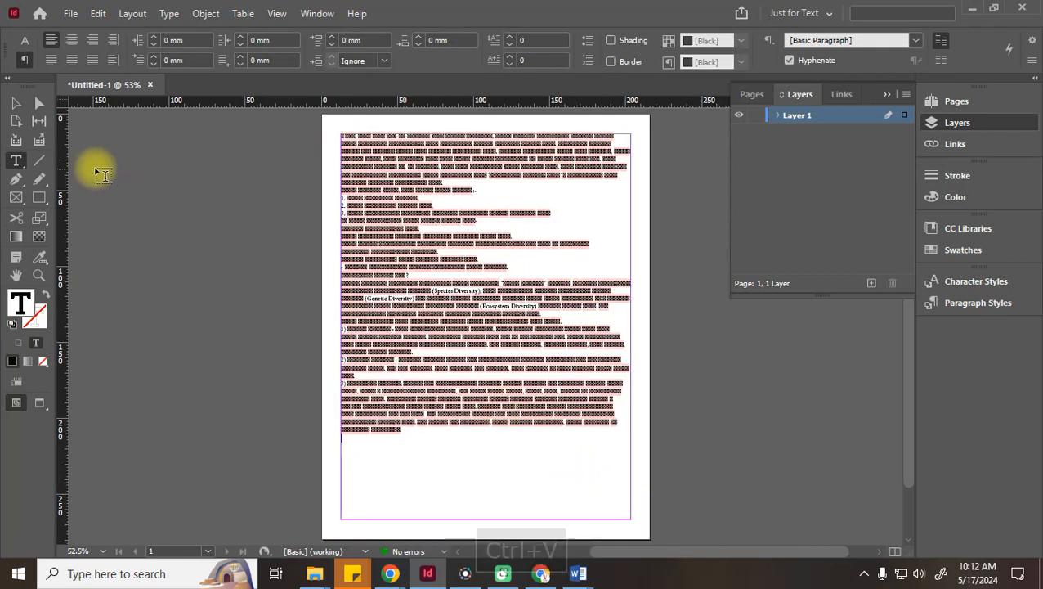
# Select all the frame's text, show Character Formatting Controls, then return to Google Fonts
pyautogui.click(15, 104)
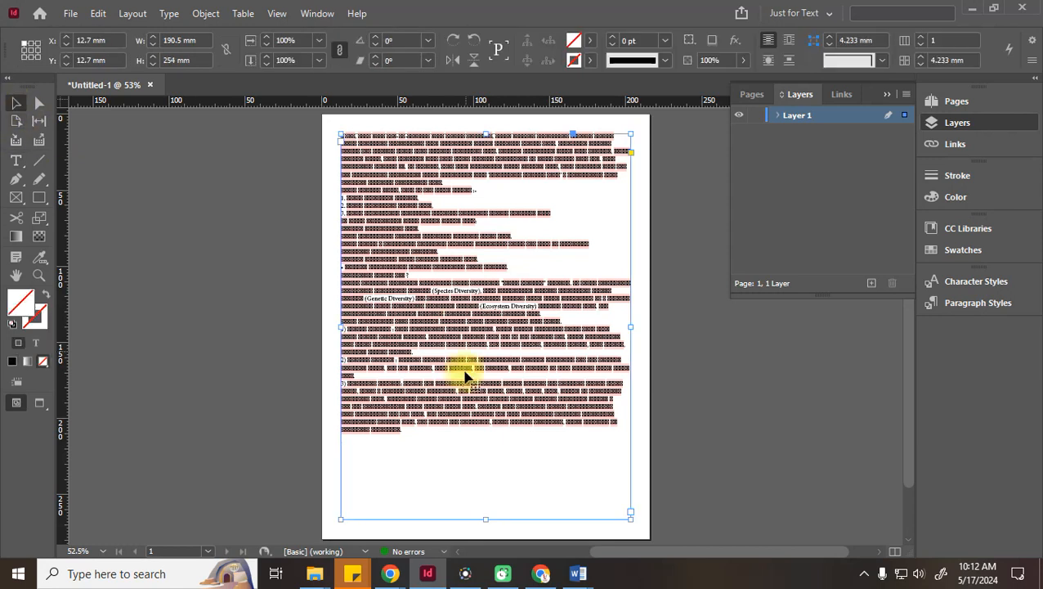
pyautogui.doubleClick(388, 349)
pyautogui.moveTo(421, 442); pyautogui.dragTo(333, 134)
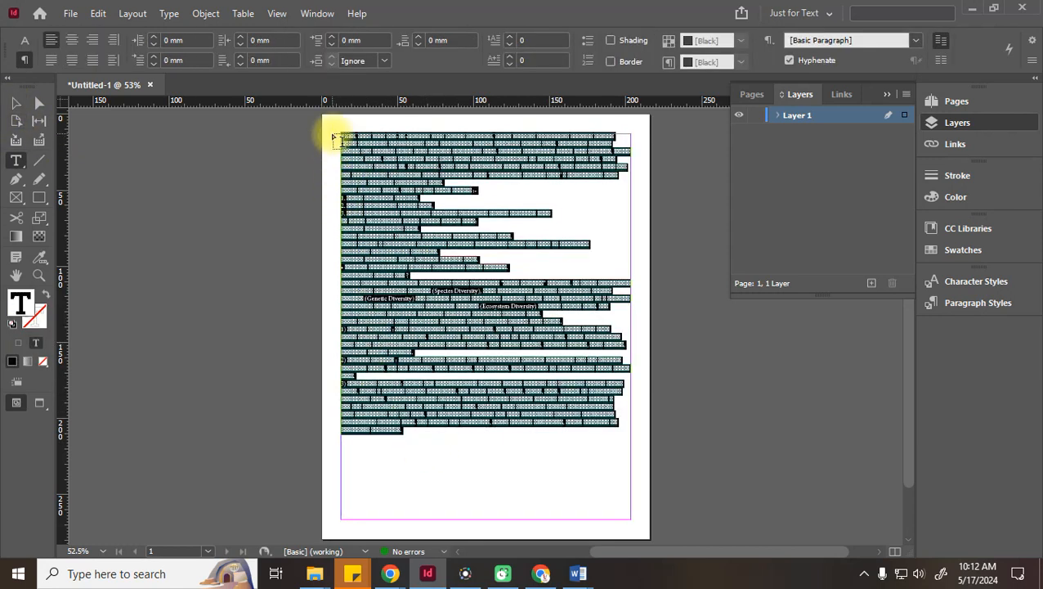
pyautogui.click(25, 39)
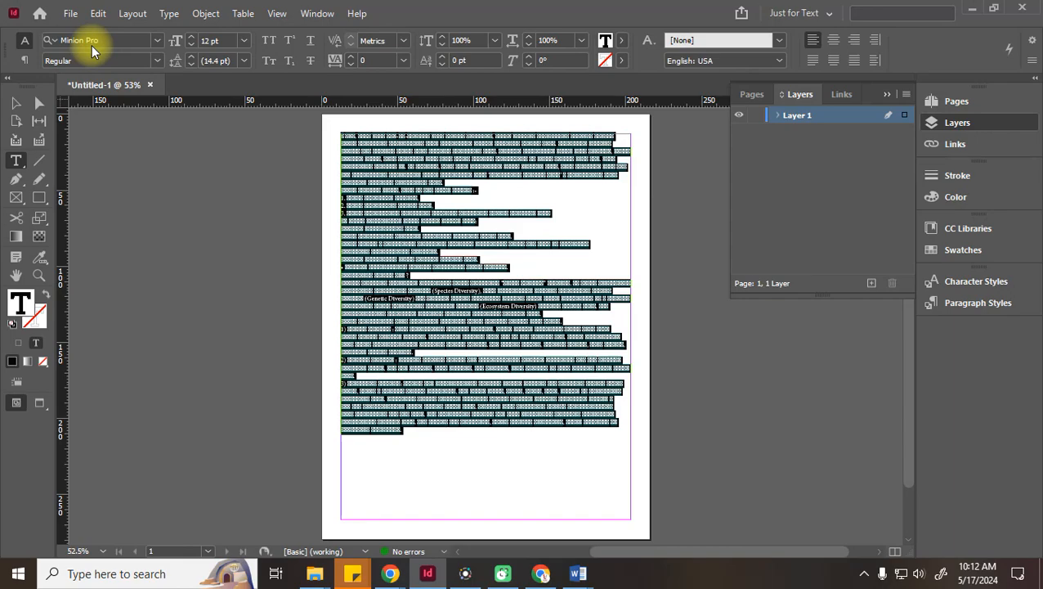
pyautogui.moveTo(384, 577)
pyautogui.click(337, 532)
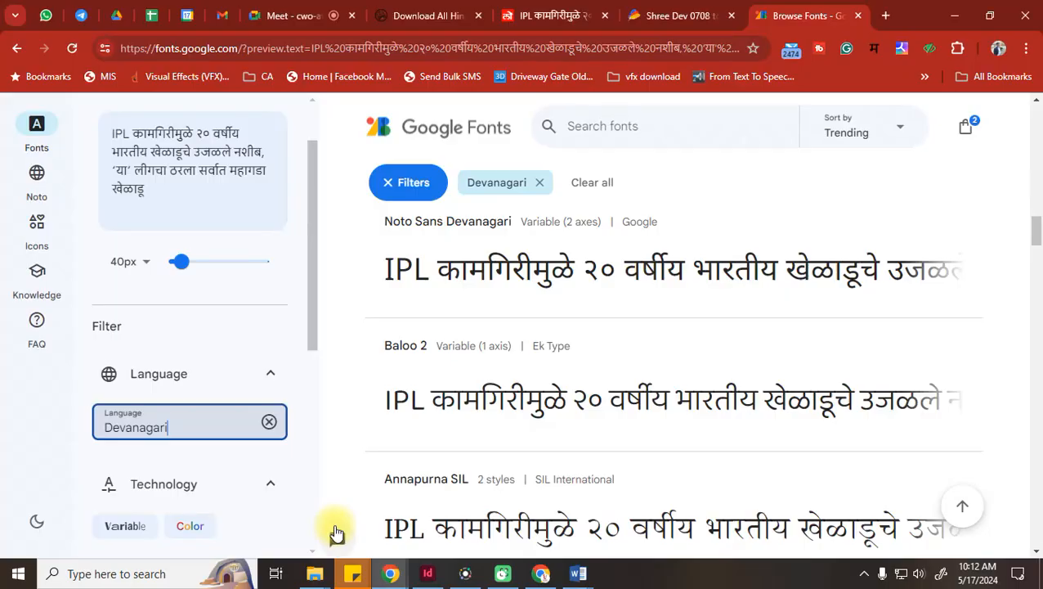
# Glance at InDesign's font field, then bring the Google Fonts window back
pyautogui.scroll(-5, 537, 349)
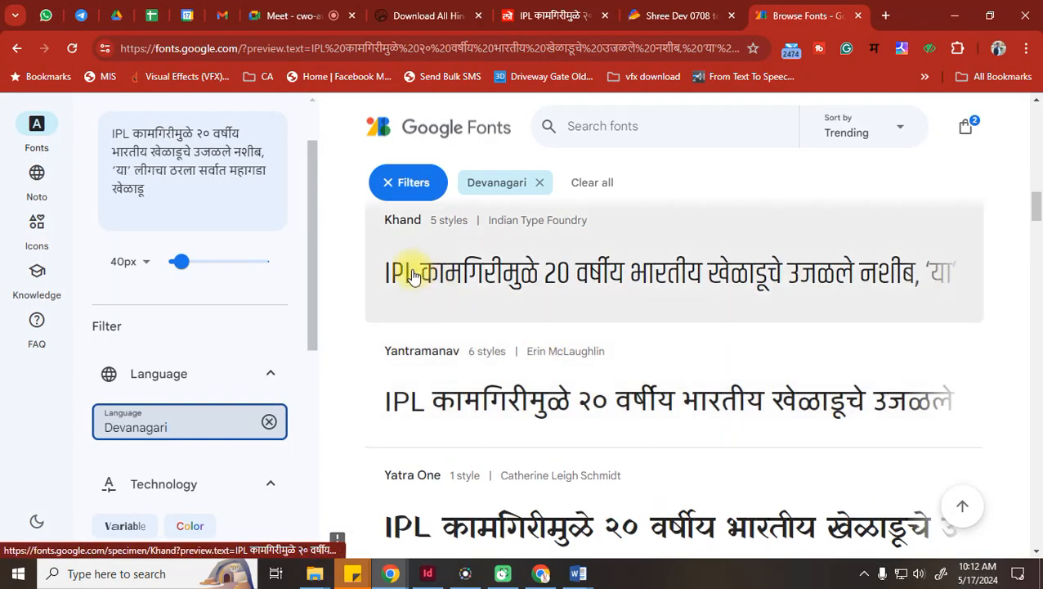
pyautogui.click(433, 575)
pyautogui.click(116, 43)
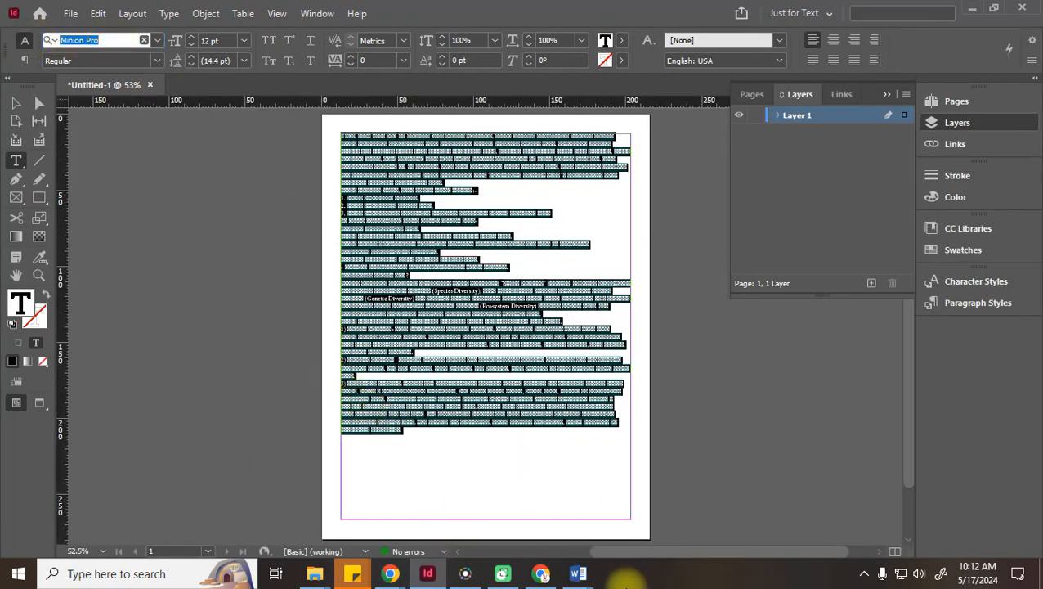
pyautogui.click(390, 575)
pyautogui.click(360, 515)
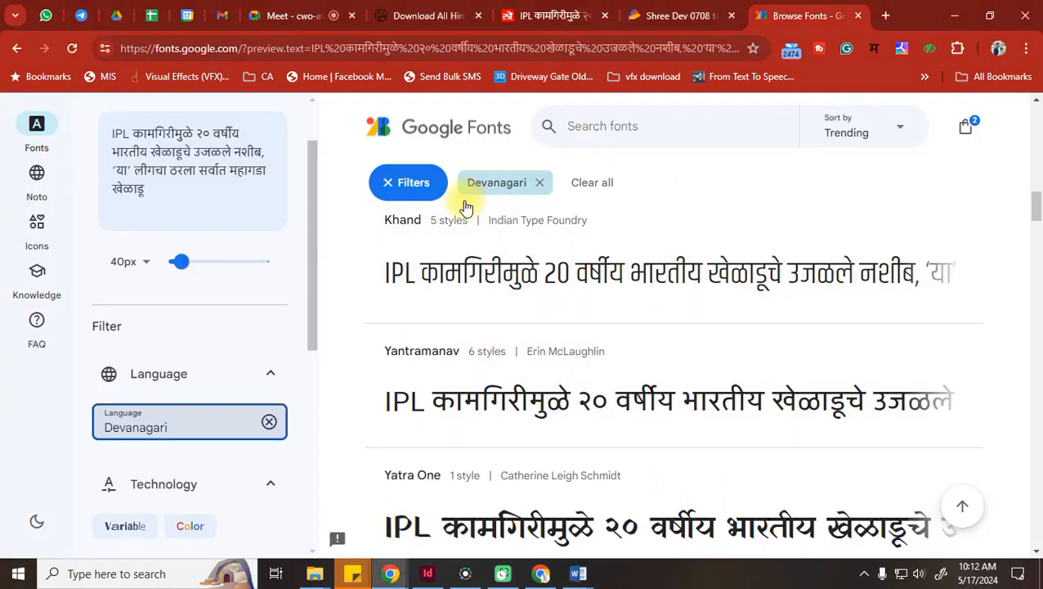
# Browse the Devanagari-filtered Google Fonts list, including Khand, then return to InDesign
pyautogui.scroll(-1, 156, 376)
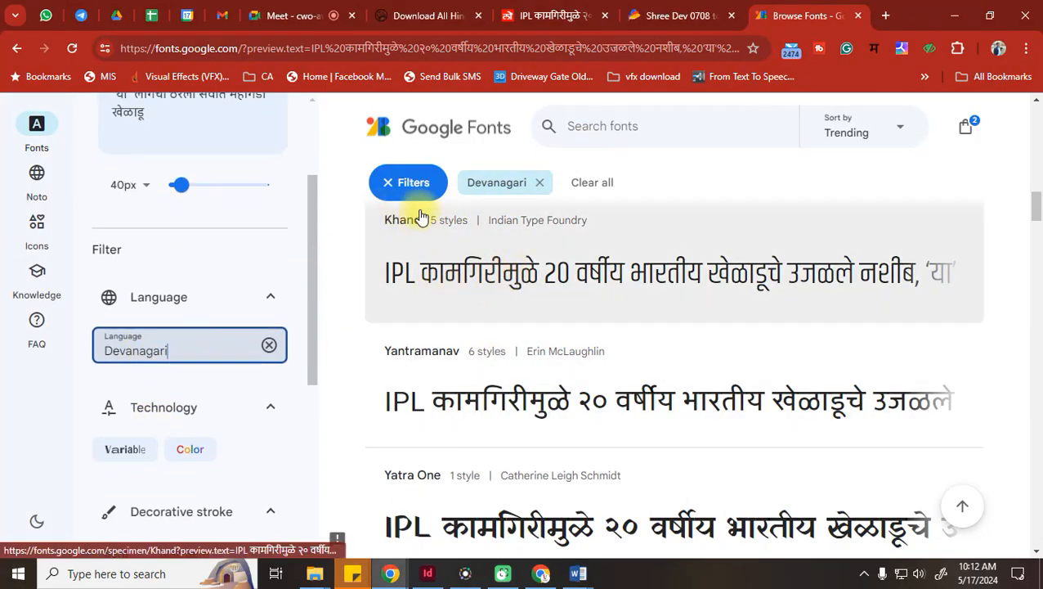
pyautogui.scroll(10, 573, 246)
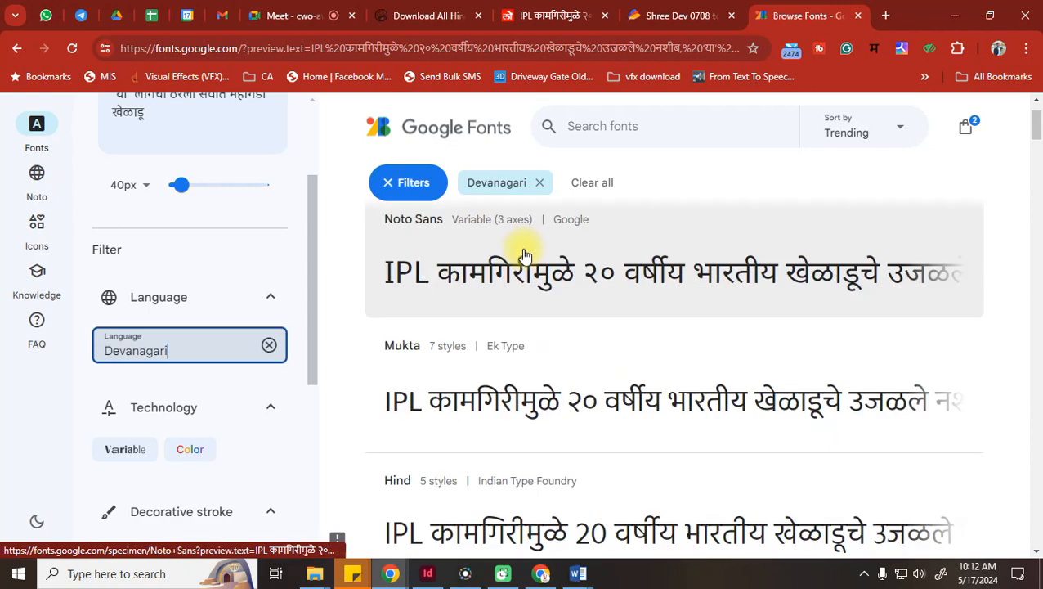
pyautogui.scroll(1, 517, 260)
pyautogui.scroll(-8, 559, 279)
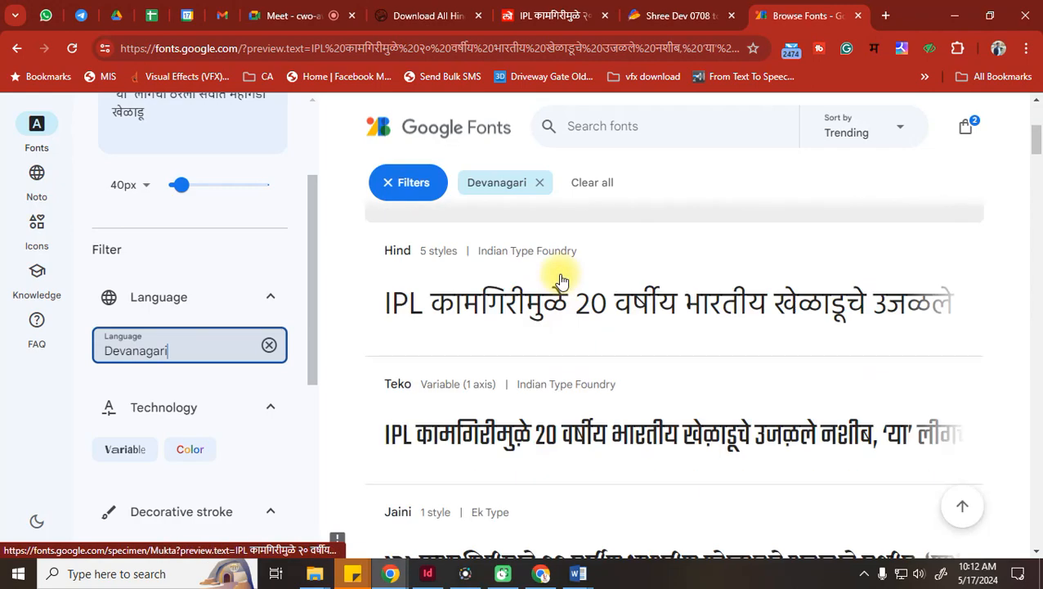
pyautogui.scroll(-15, 562, 279)
pyautogui.scroll(1, 562, 280)
pyautogui.scroll(-12, 562, 280)
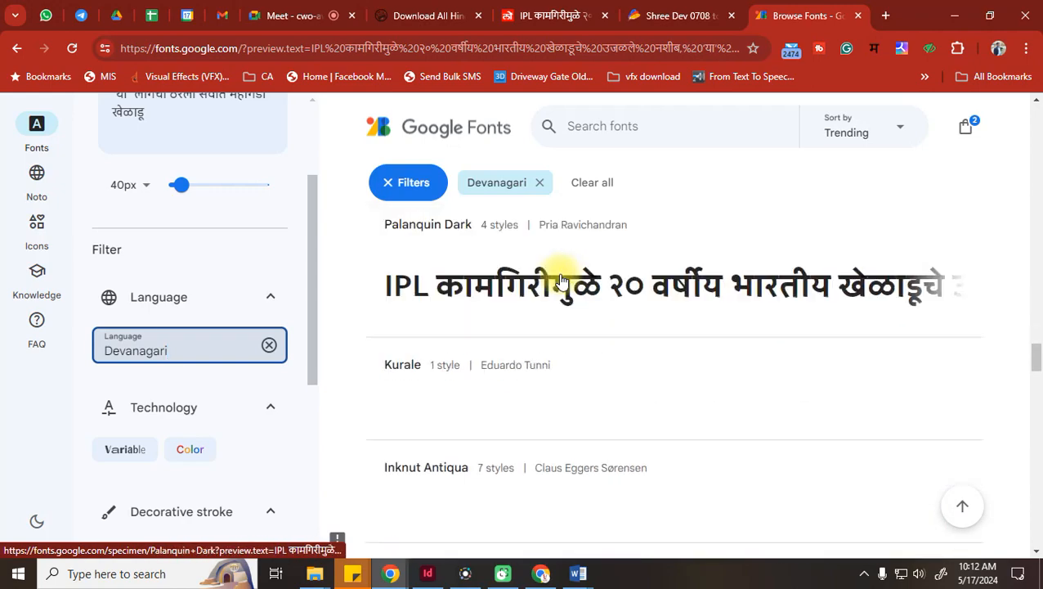
pyautogui.scroll(-9, 562, 283)
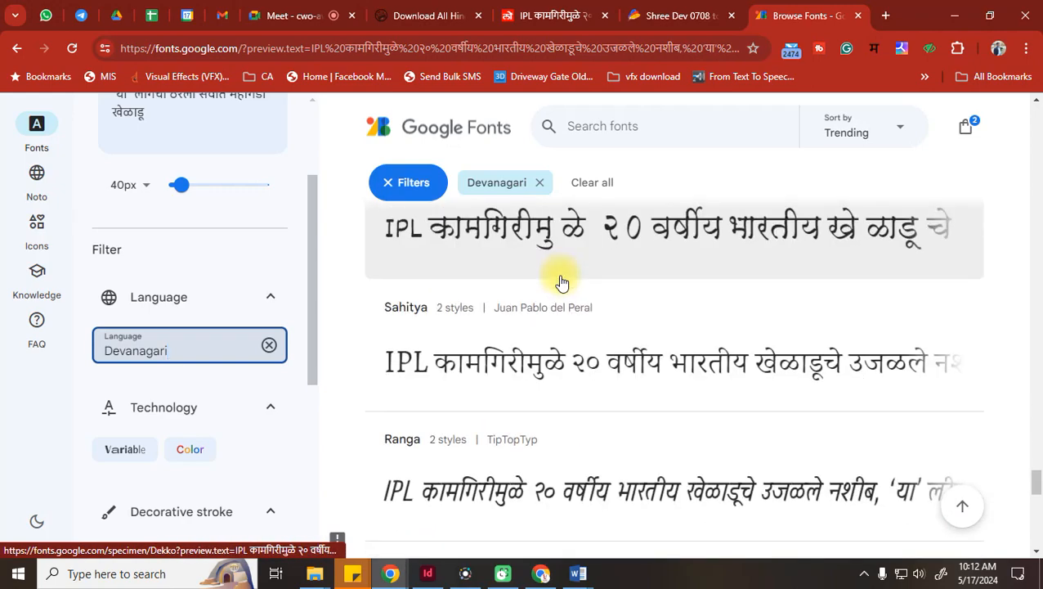
pyautogui.scroll(-8, 562, 282)
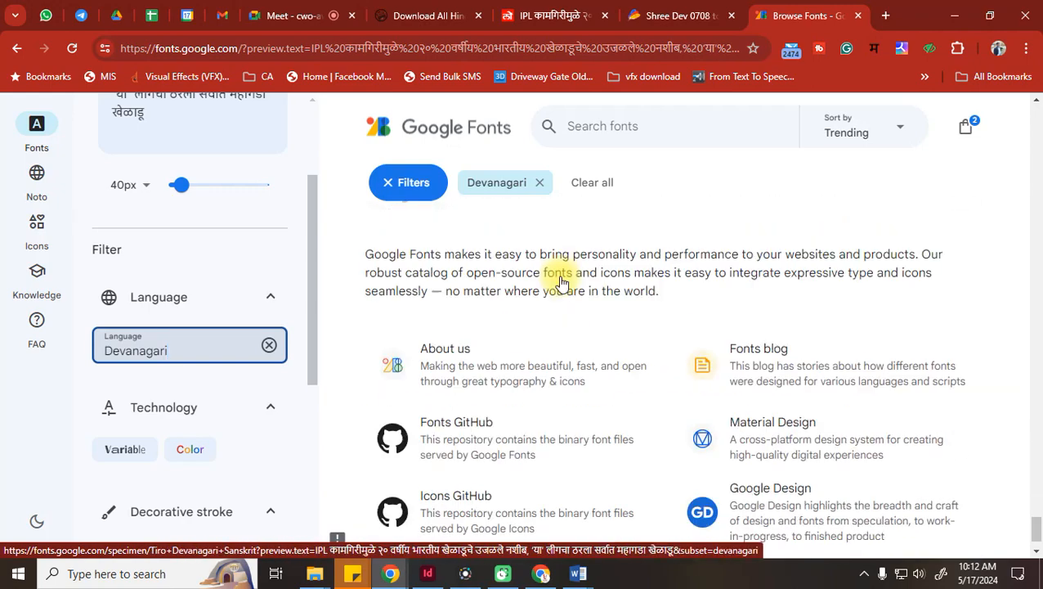
pyautogui.scroll(4, 562, 282)
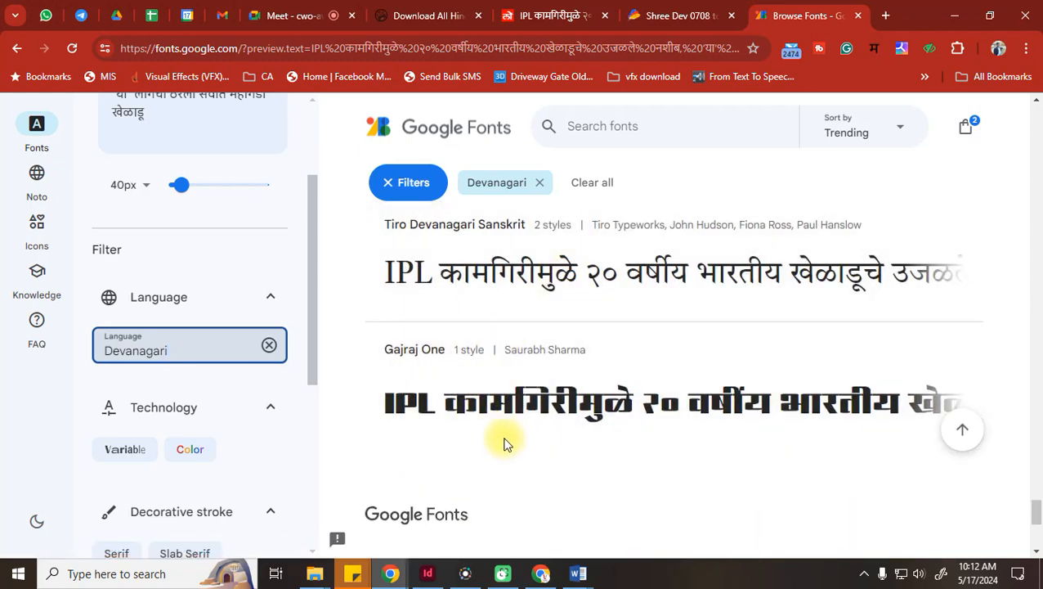
pyautogui.scroll(5, 504, 442)
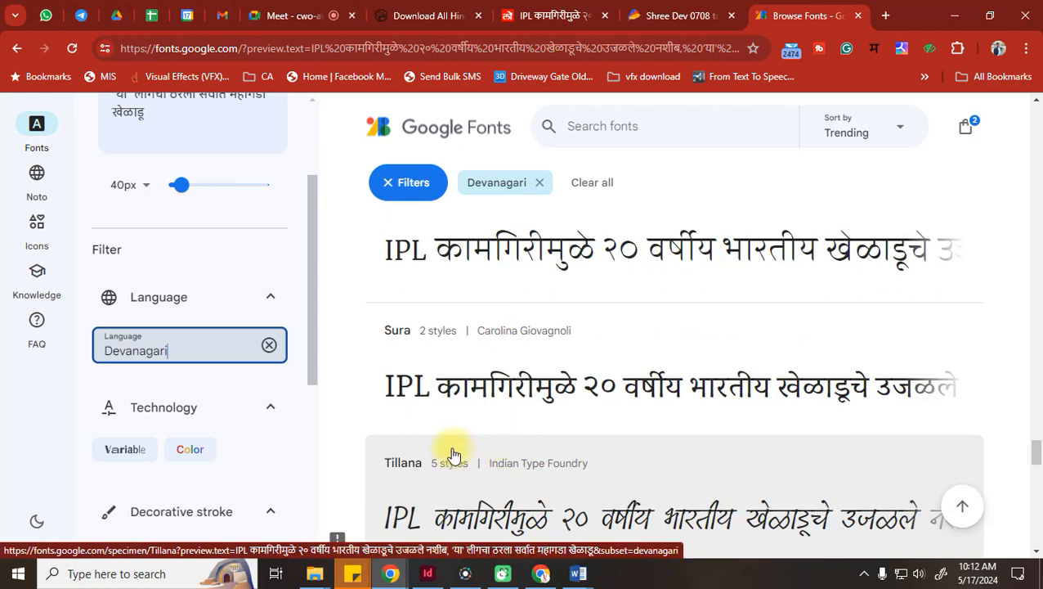
pyautogui.click(427, 573)
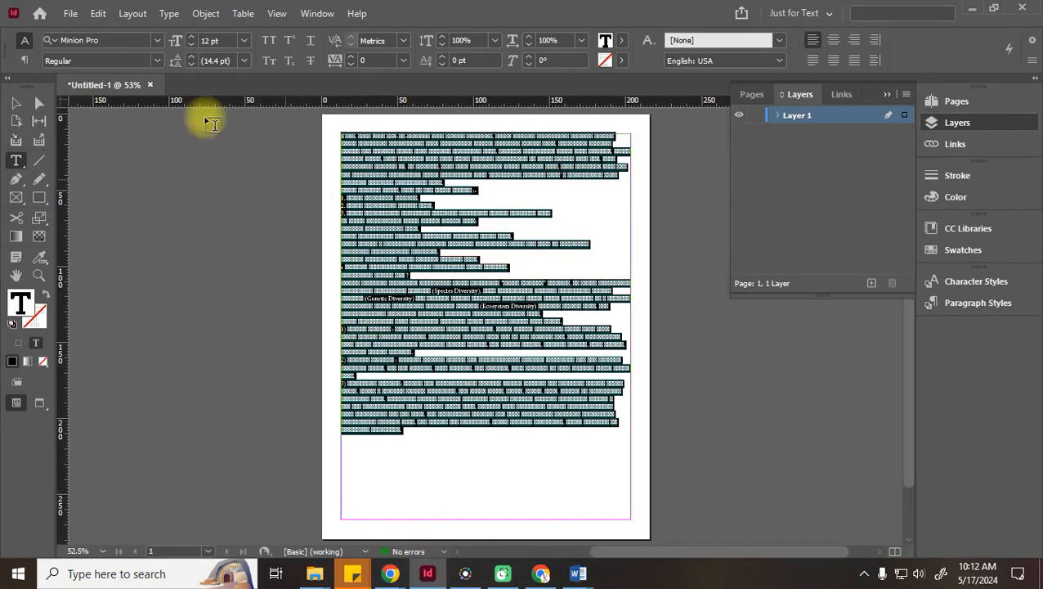
# Try Roboto Bold, then apply Khand Bold to the selected Marathi story text
pyautogui.click(115, 39)
pyautogui.write('robot')
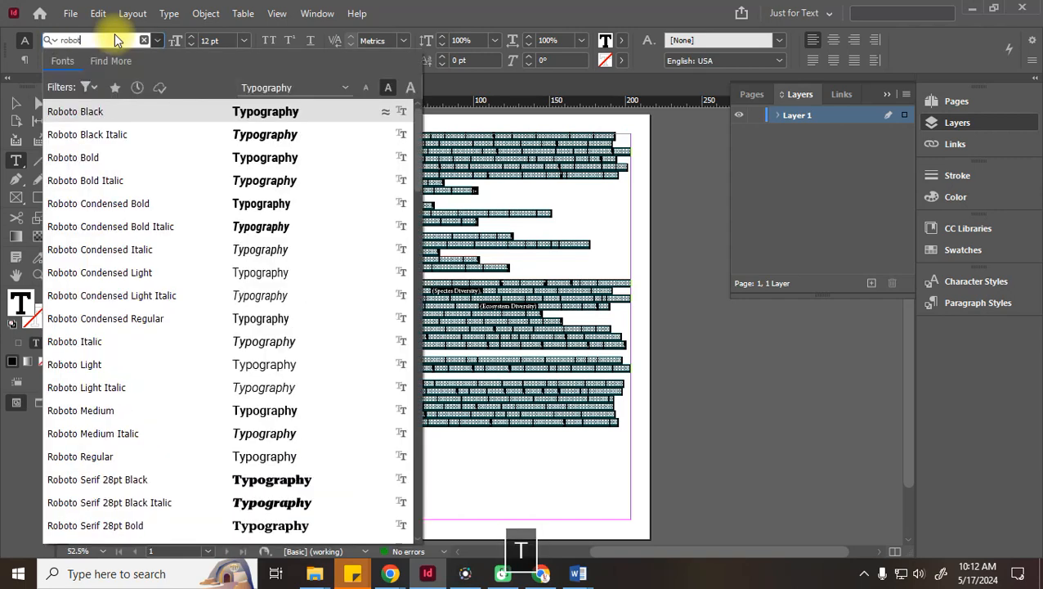
pyautogui.click(90, 158)
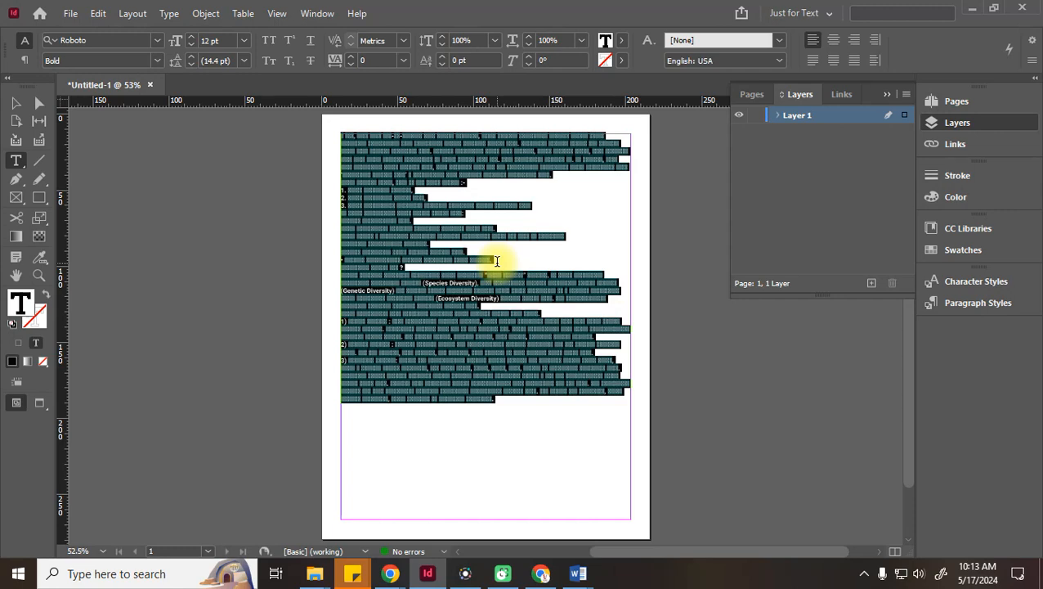
pyautogui.click(124, 38)
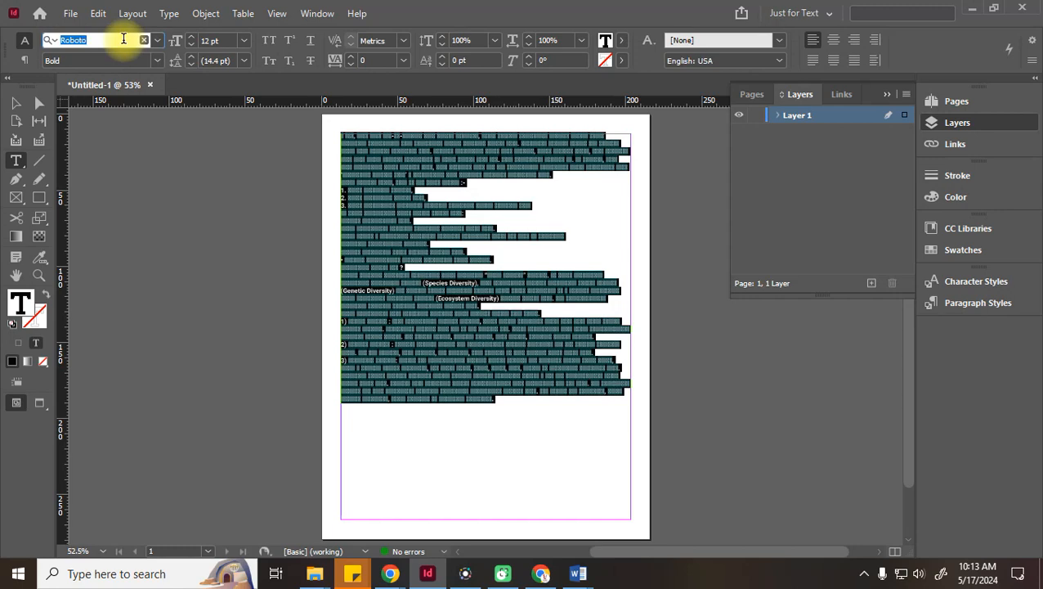
pyautogui.write('khand')
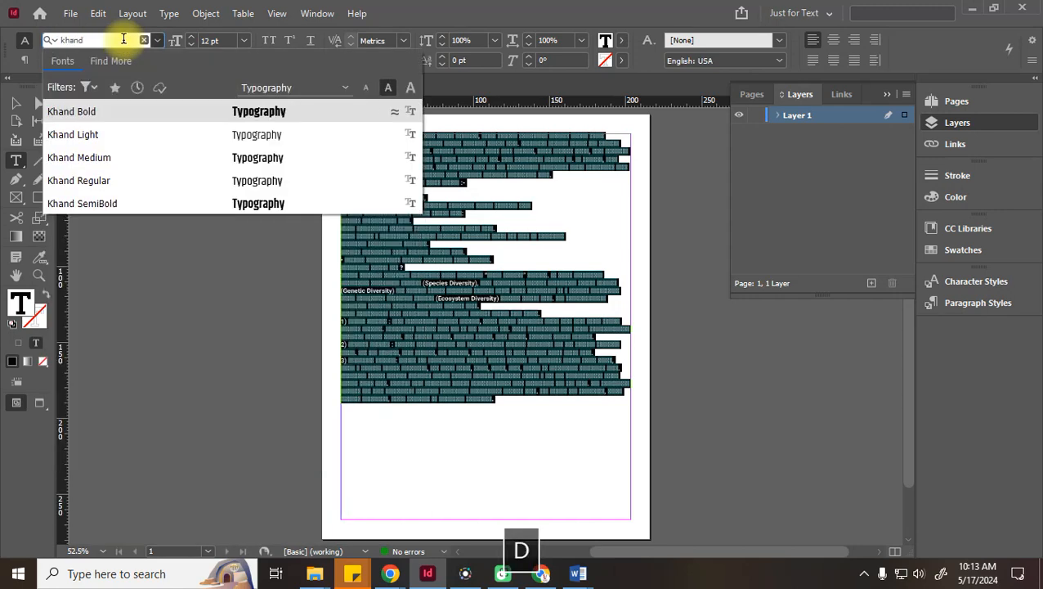
pyautogui.press('Return')
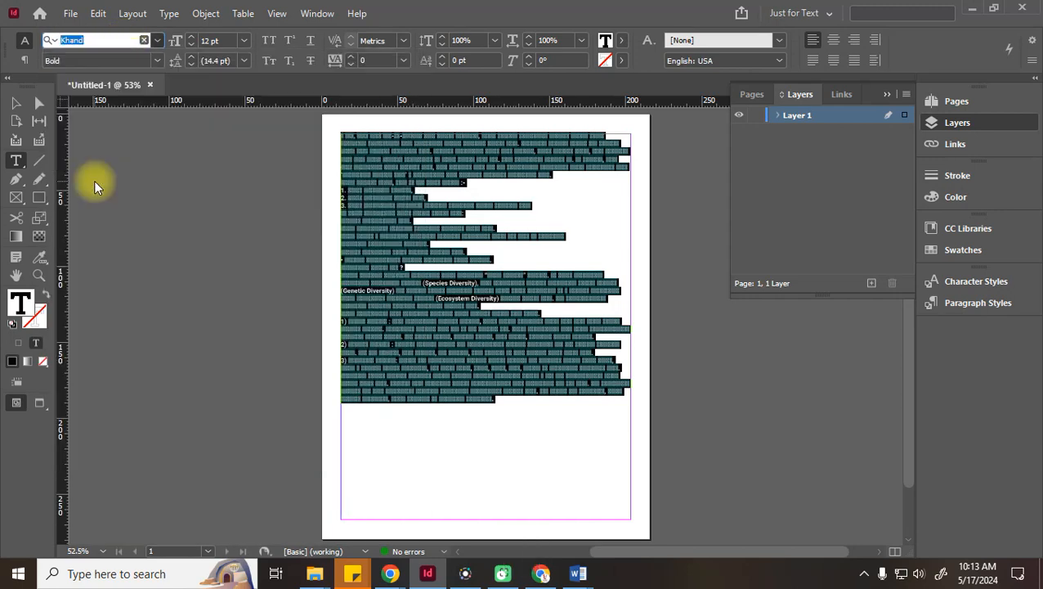
pyautogui.click(16, 103)
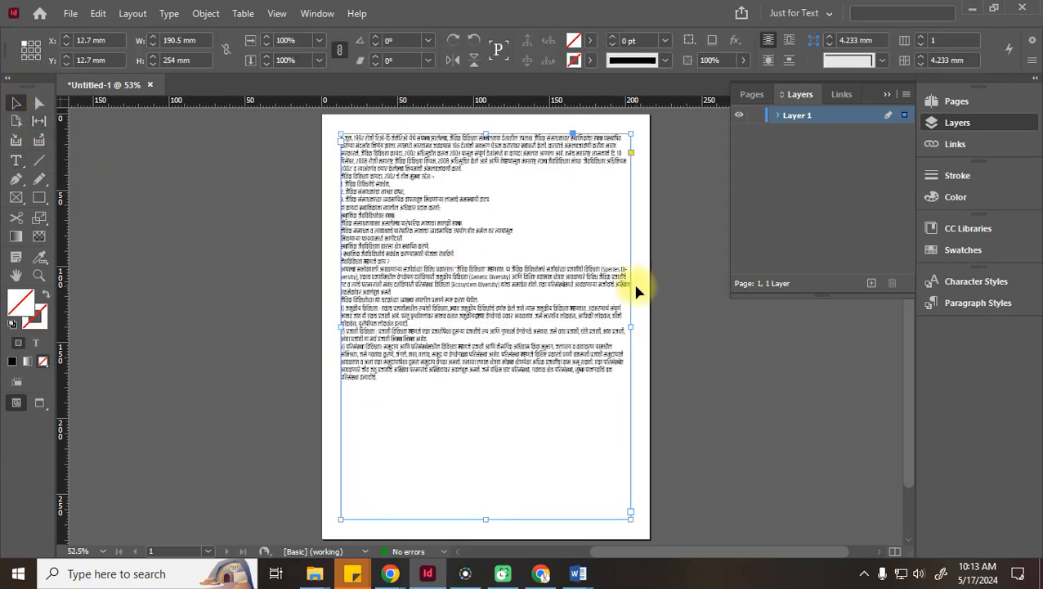
# Zoom in on the top of the text frame and type a name after the objectives heading
pyautogui.hotkey('ctrl', '=')
pyautogui.hotkey('ctrl', '=')
pyautogui.hotkey('ctrl', '=')
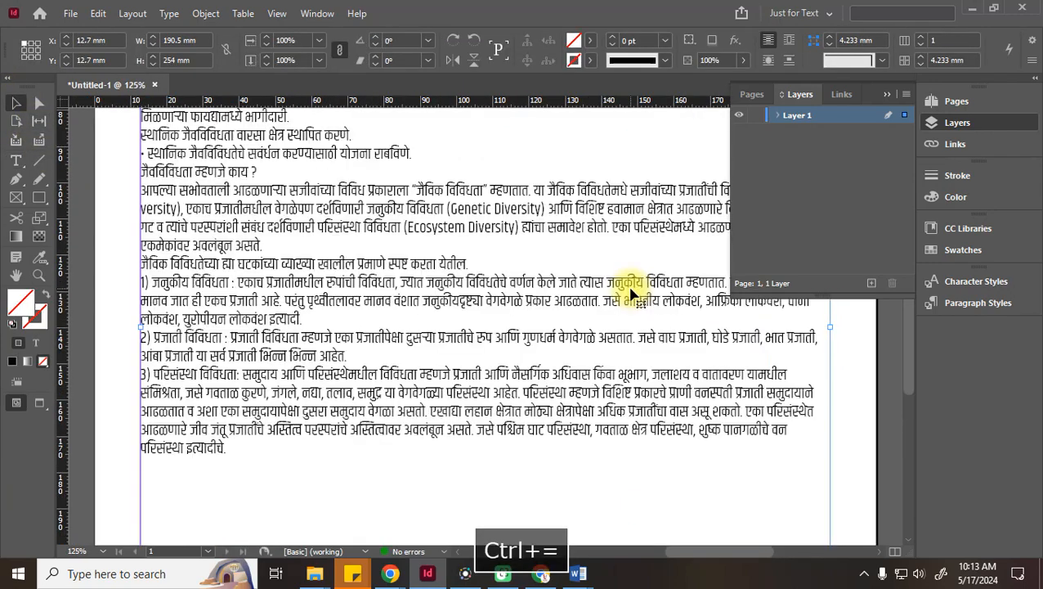
pyautogui.hotkey('ctrl', '=')
pyautogui.press('space')
pyautogui.moveTo(271, 139); pyautogui.dragTo(385, 536)
pyautogui.moveTo(619, 342); pyautogui.dragTo(527, 408)
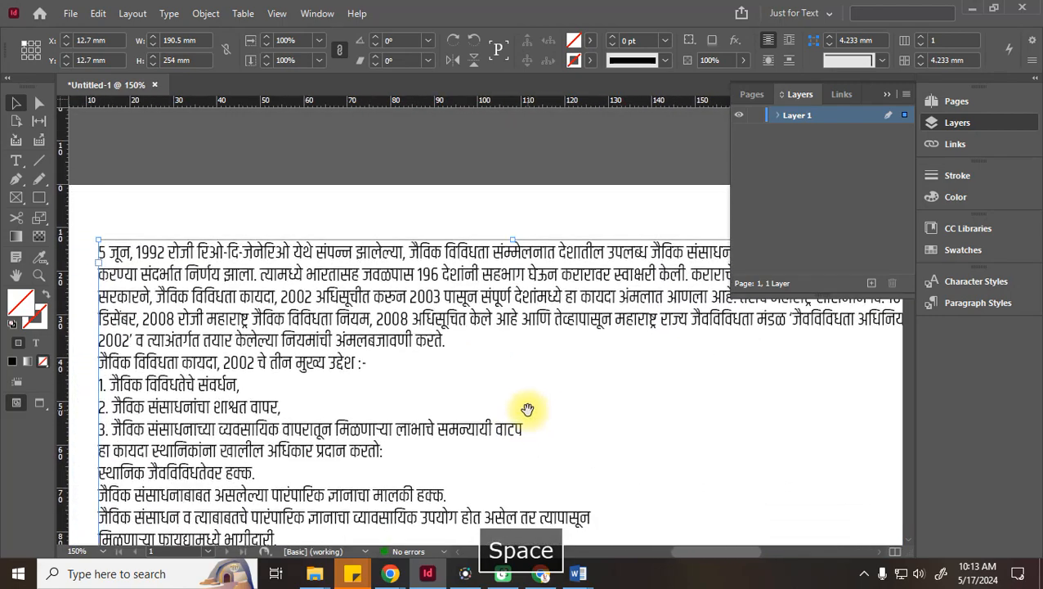
pyautogui.doubleClick(388, 370)
pyautogui.write('ab')
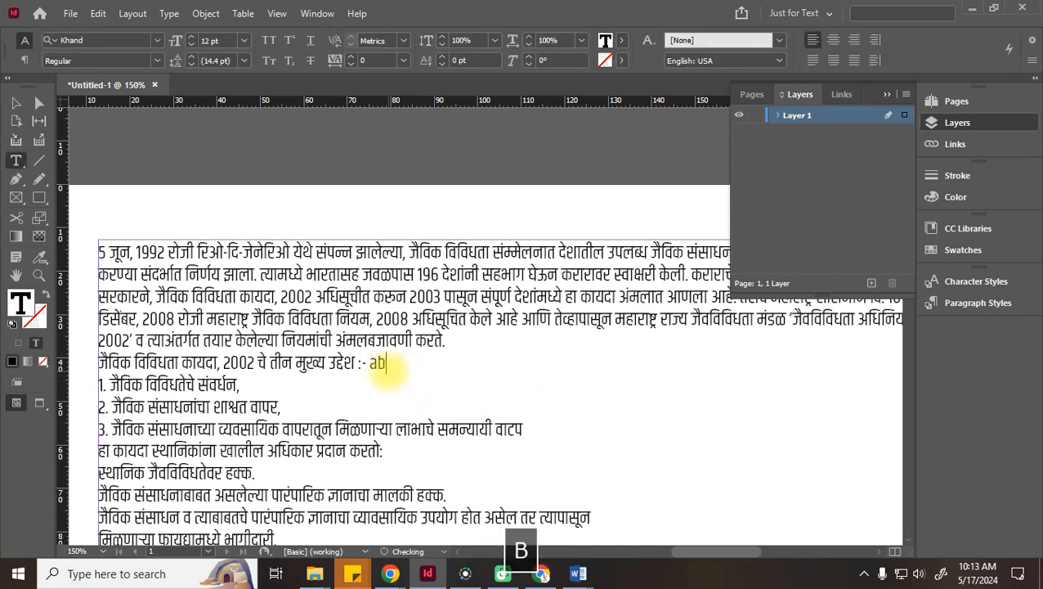
pyautogui.press('BackSpace')
pyautogui.press('BackSpace')
pyautogui.write('ab')
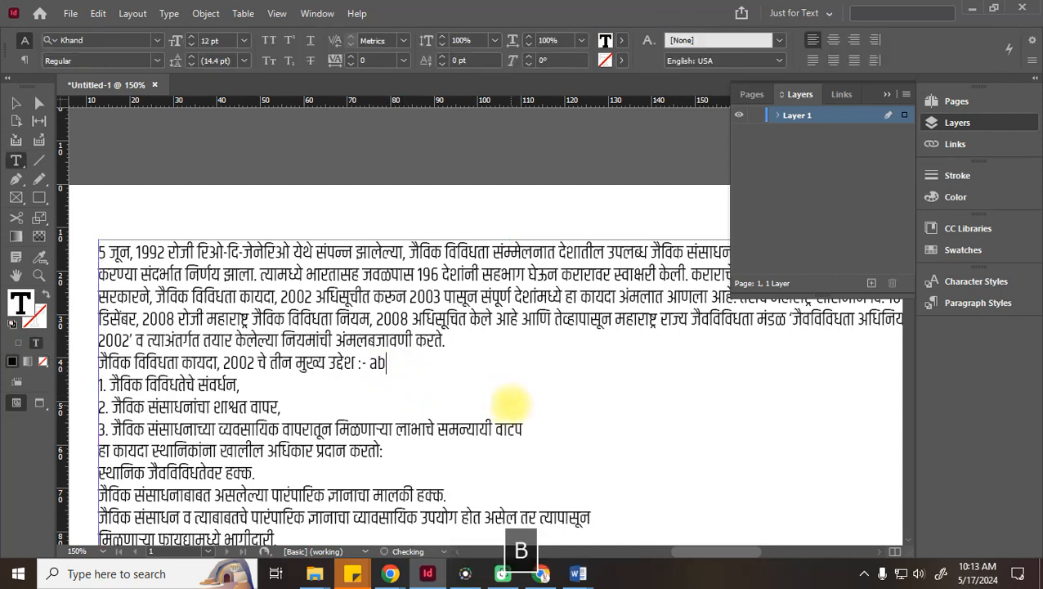
pyautogui.write('hsishek')
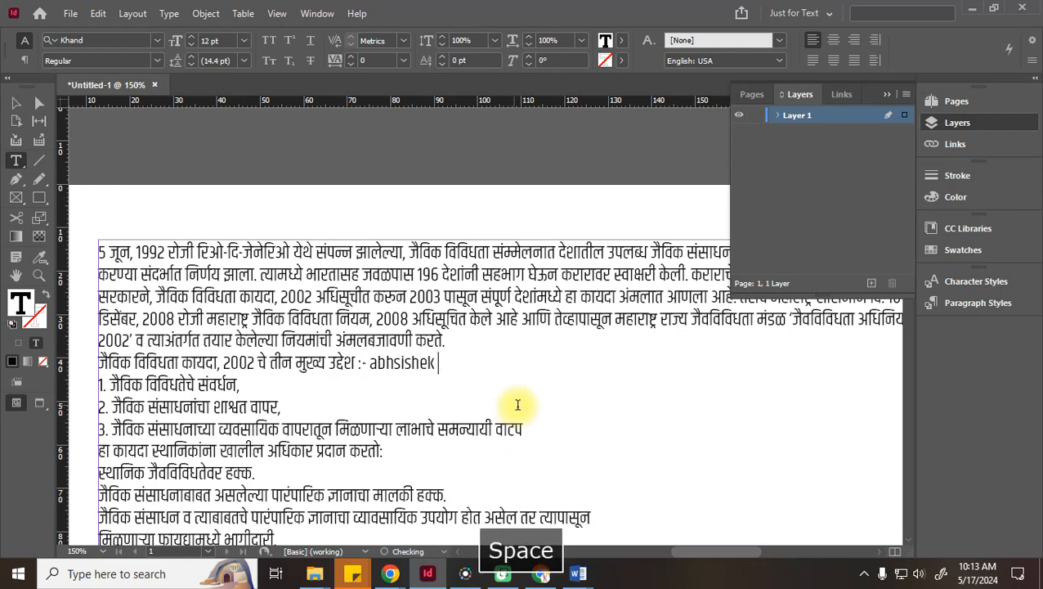
pyautogui.press('BackSpace')
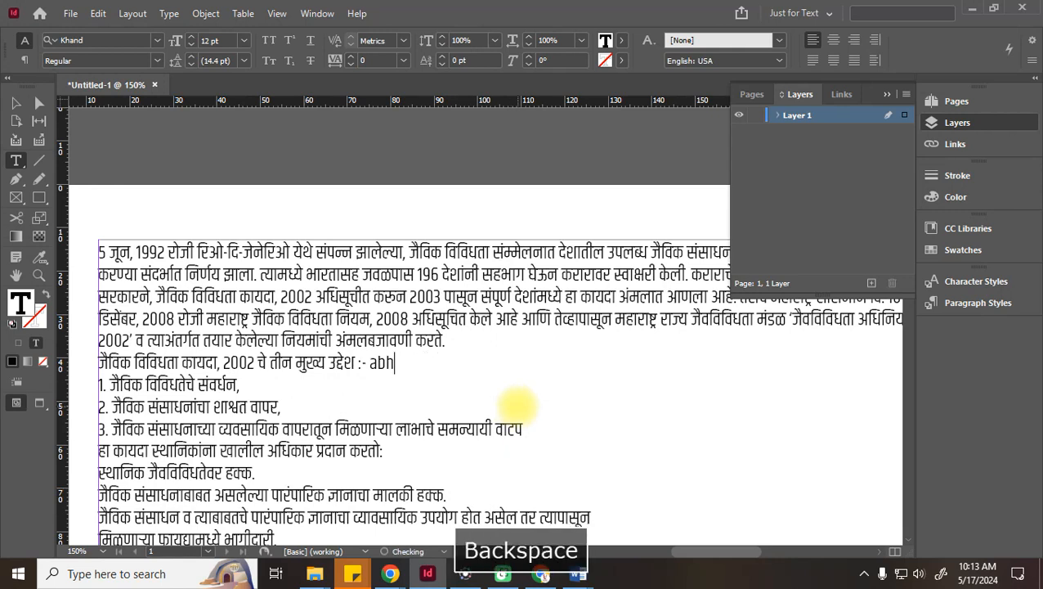
pyautogui.write('ishek acharya')
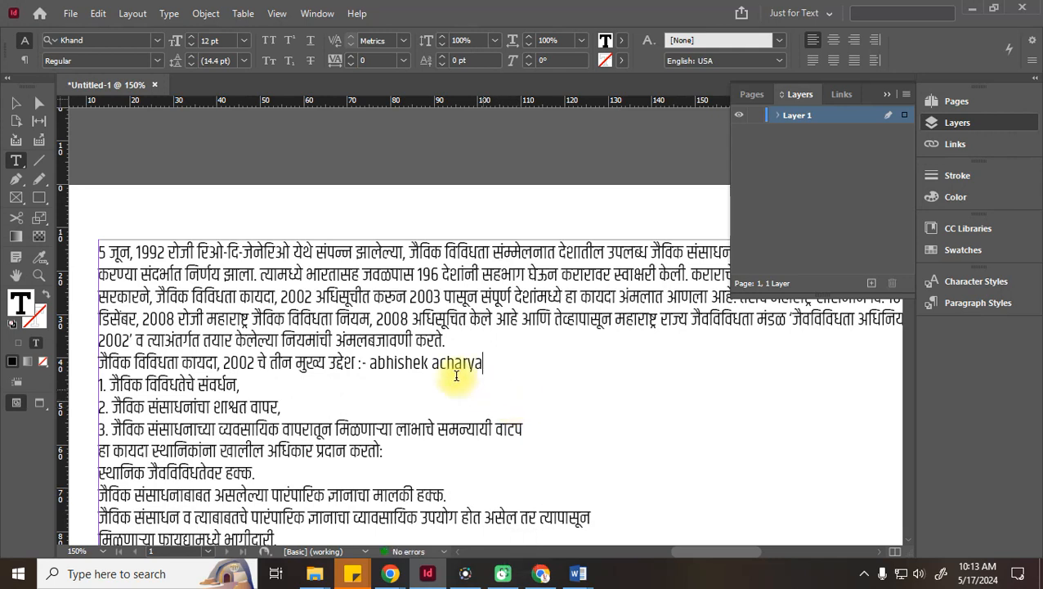
# Delete the stray English name so the first numbered point sits on its own line
pyautogui.moveTo(367, 362); pyautogui.dragTo(494, 354)
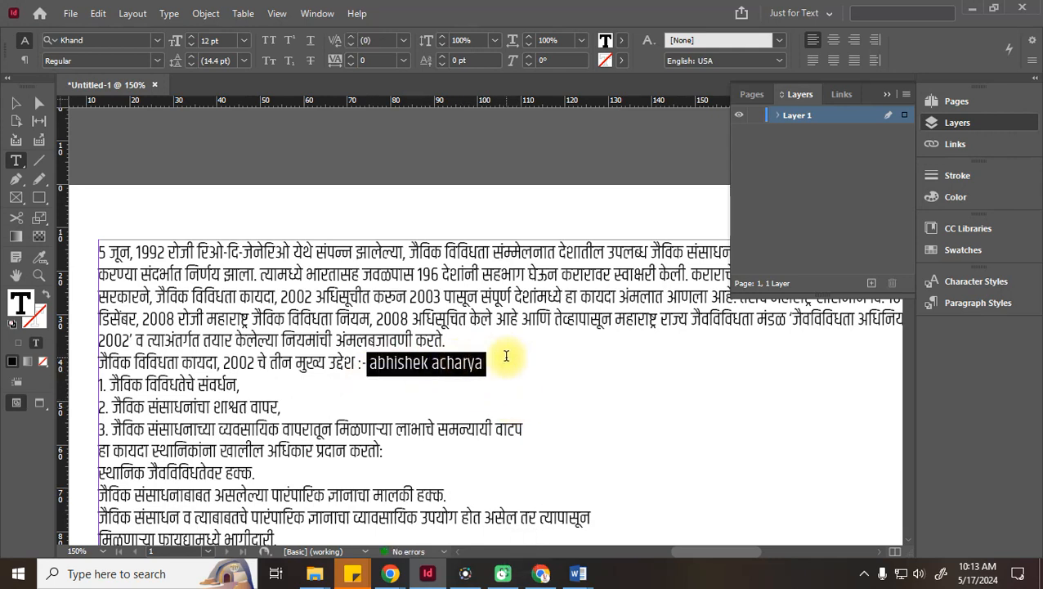
pyautogui.press('Delete')
pyautogui.press('Delete')
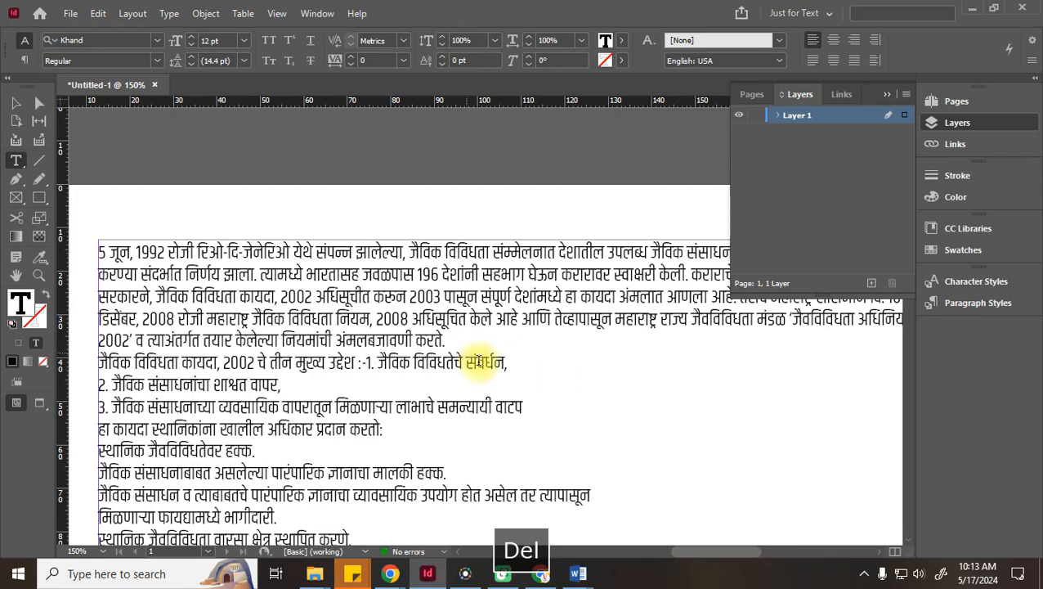
pyautogui.press('Return')
pyautogui.click(15, 103)
pyautogui.scroll(-3, 233, 343)
pyautogui.scroll(-4, 233, 343)
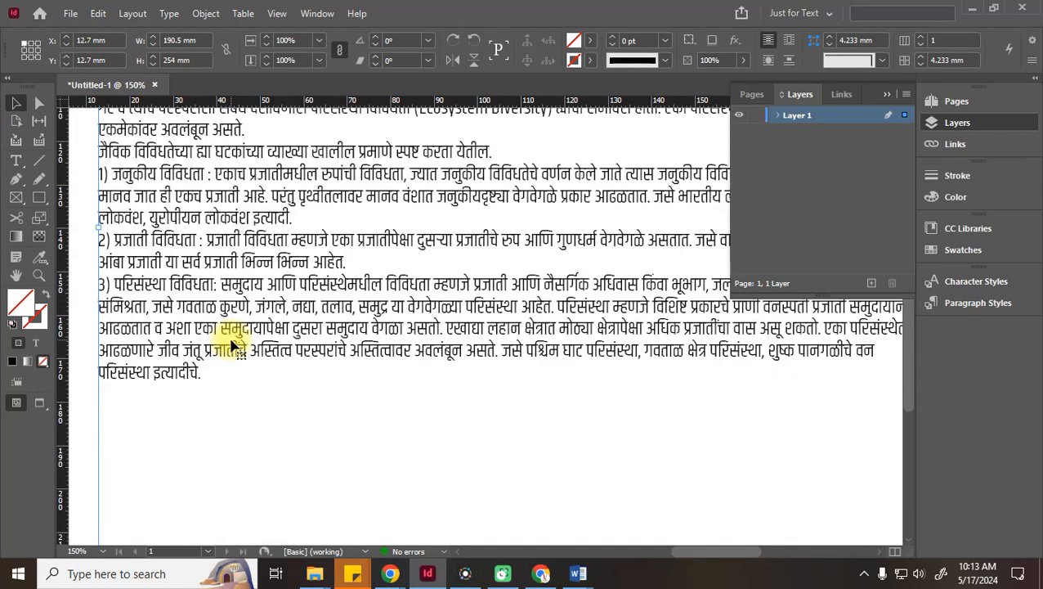
pyautogui.scroll(2, 237, 344)
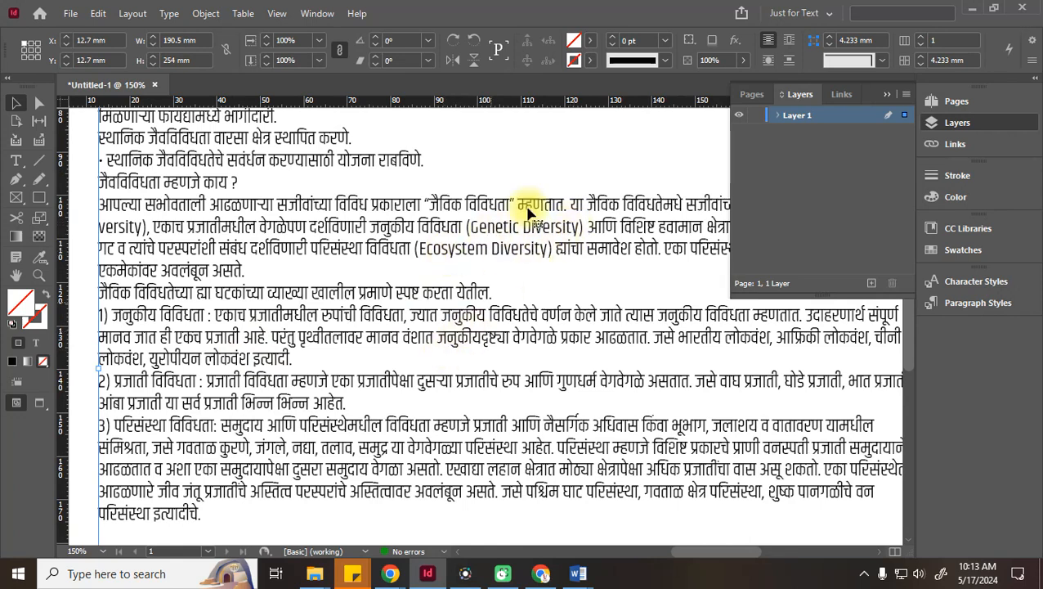
# Type १२२० at the start of the Word text and set it in Calibri at 16 pt
pyautogui.moveTo(578, 572)
pyautogui.click(537, 518)
pyautogui.click(312, 236)
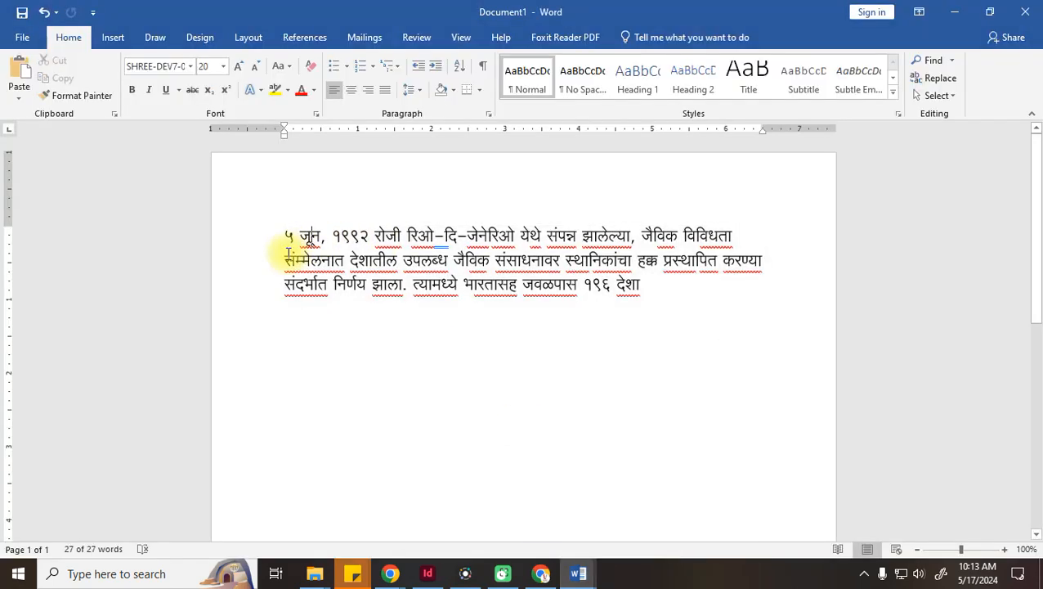
pyautogui.click(284, 236)
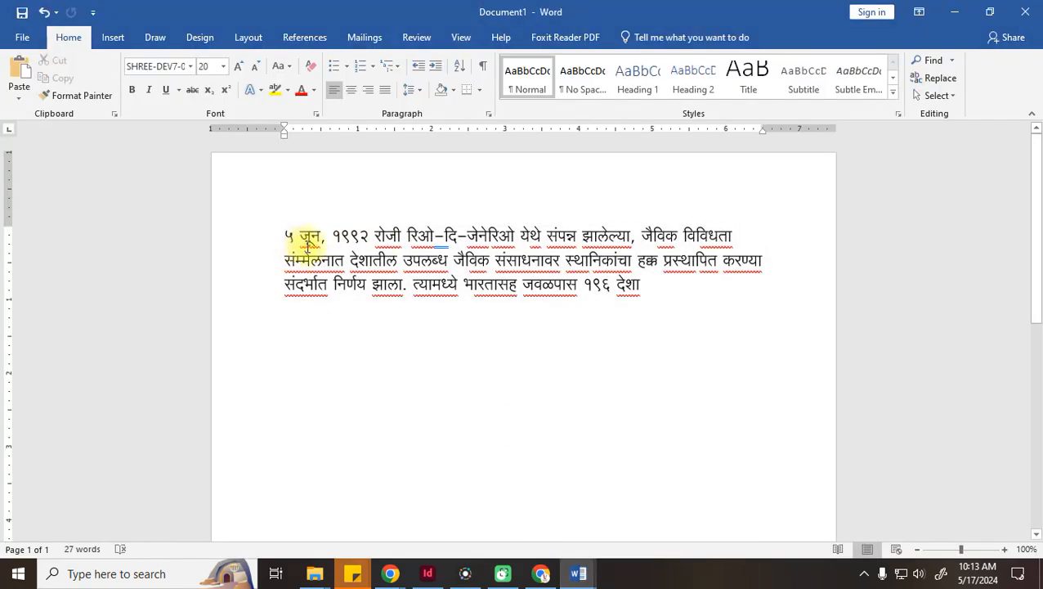
pyautogui.write('१२२०')
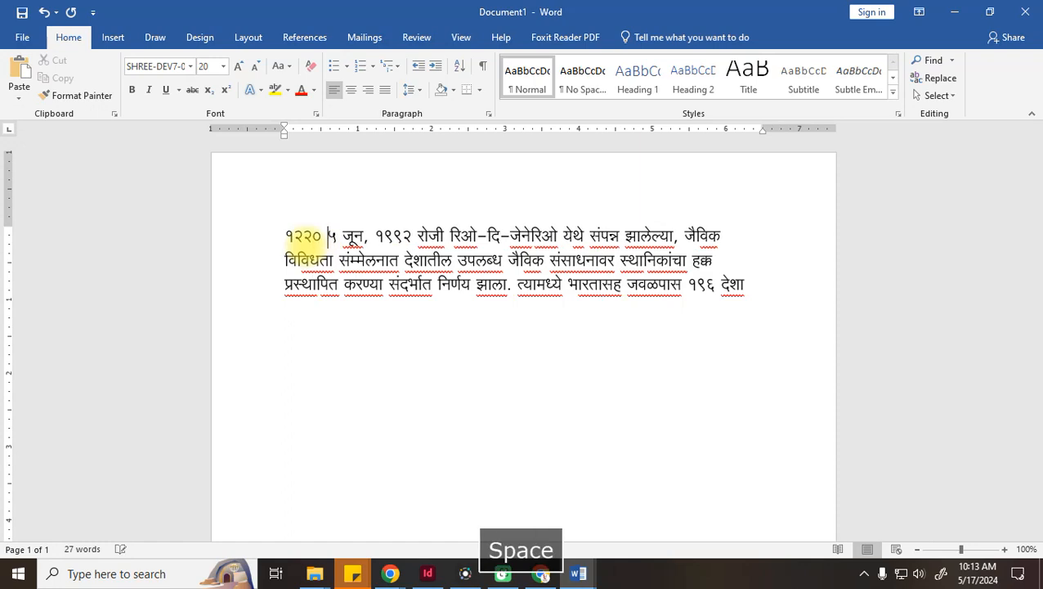
pyautogui.moveTo(322, 236); pyautogui.dragTo(284, 237)
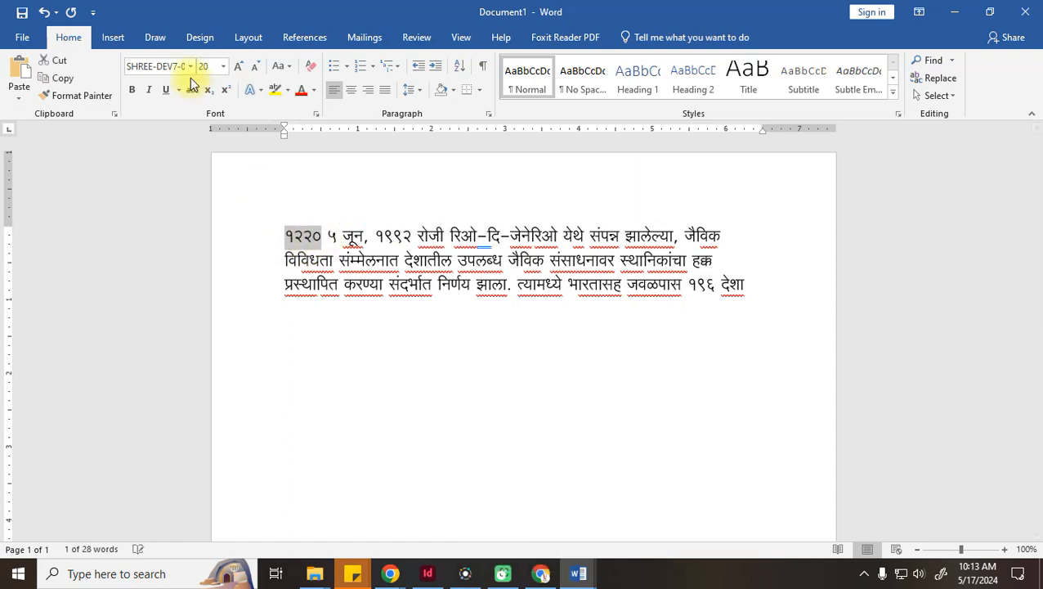
pyautogui.click(189, 67)
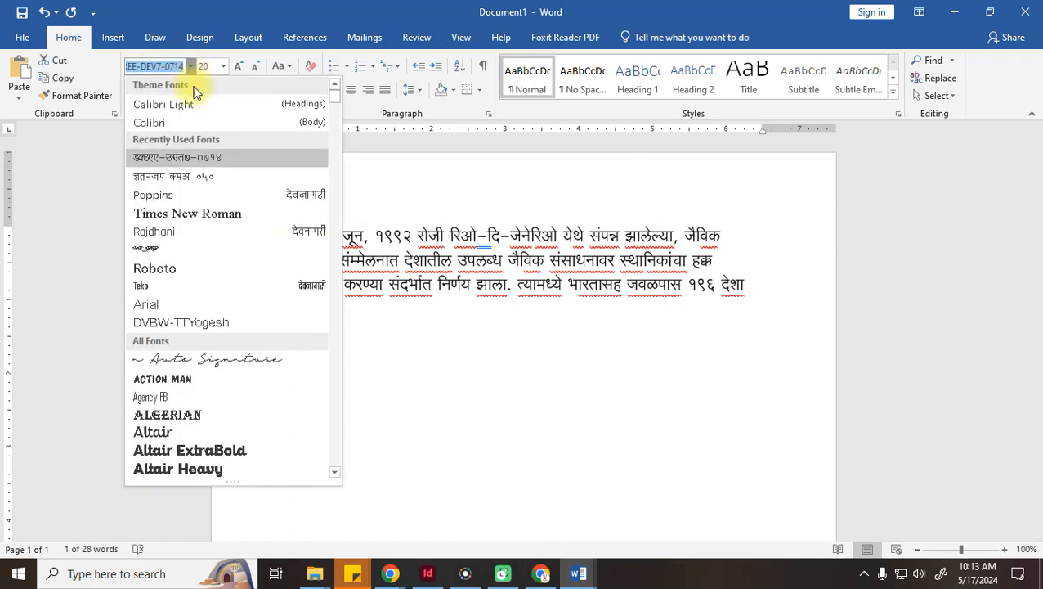
pyautogui.click(166, 125)
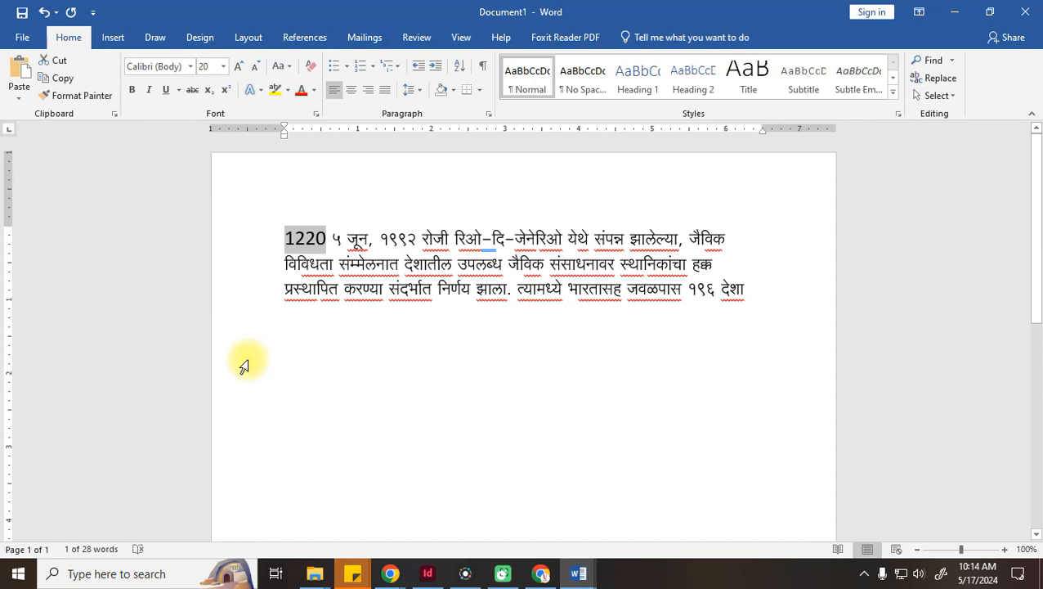
pyautogui.click(254, 75)
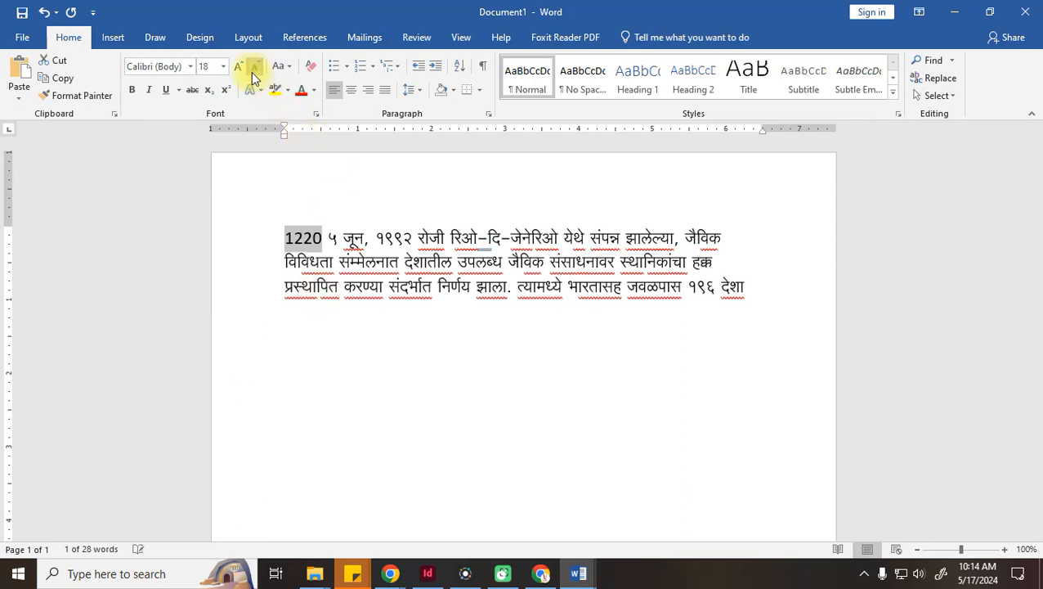
pyautogui.click(254, 75)
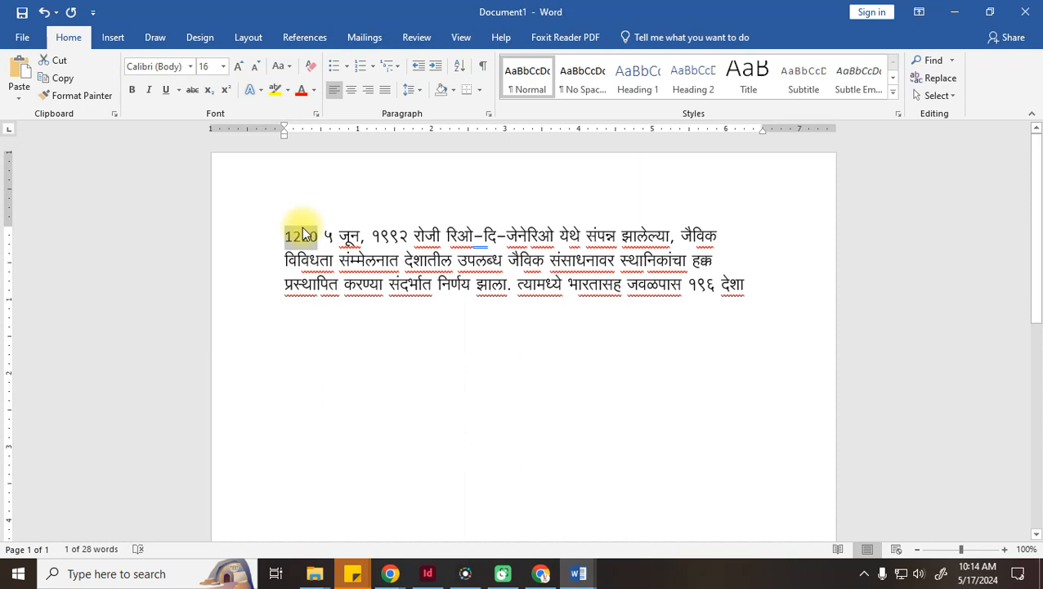
# Select the whole Devanagari paragraph and delete it, leaving the page empty
pyautogui.click(594, 240)
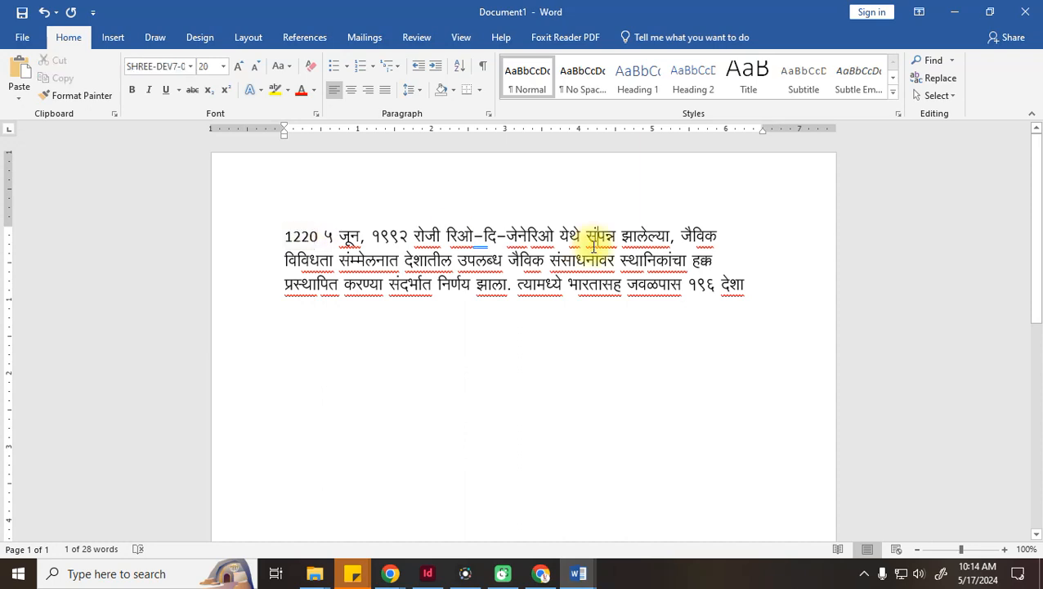
pyautogui.moveTo(792, 299); pyautogui.dragTo(178, 222)
pyautogui.press('Delete')
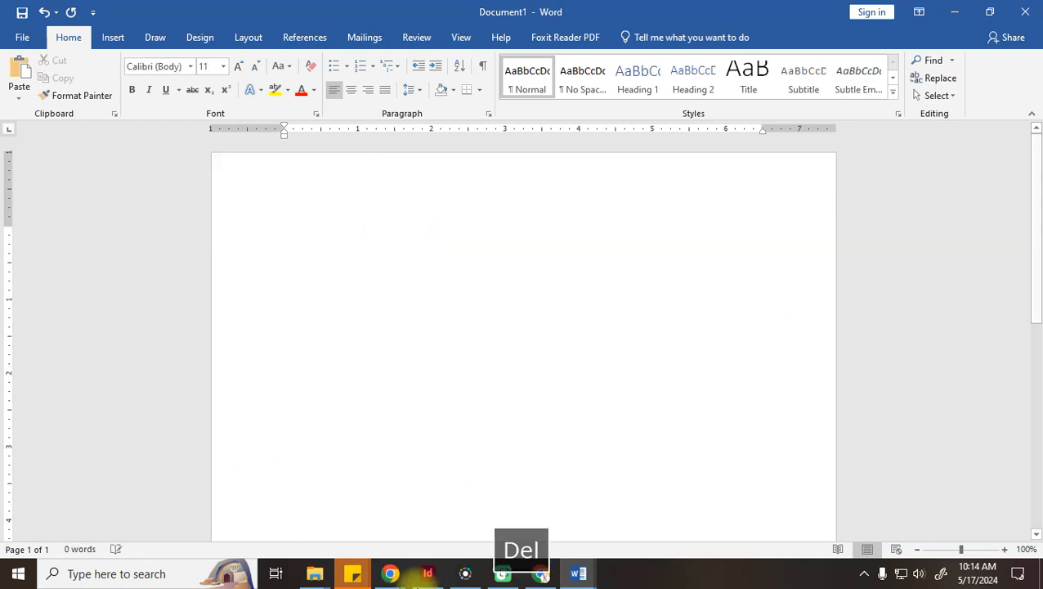
# Return to InDesign after a brief look at the google-devnagri-fonts folder
pyautogui.click(427, 572)
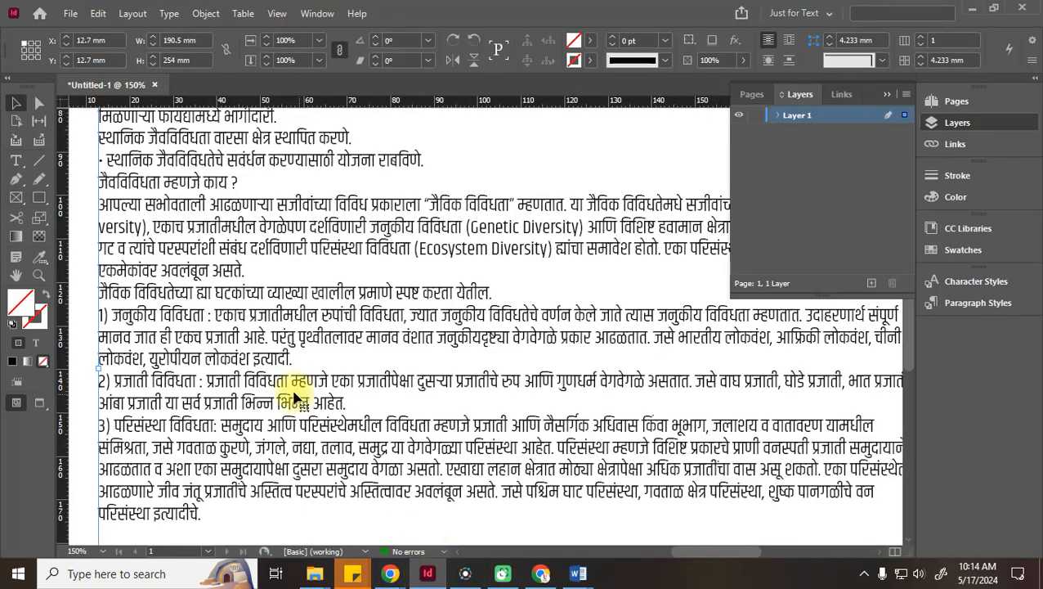
pyautogui.scroll(3, 299, 399)
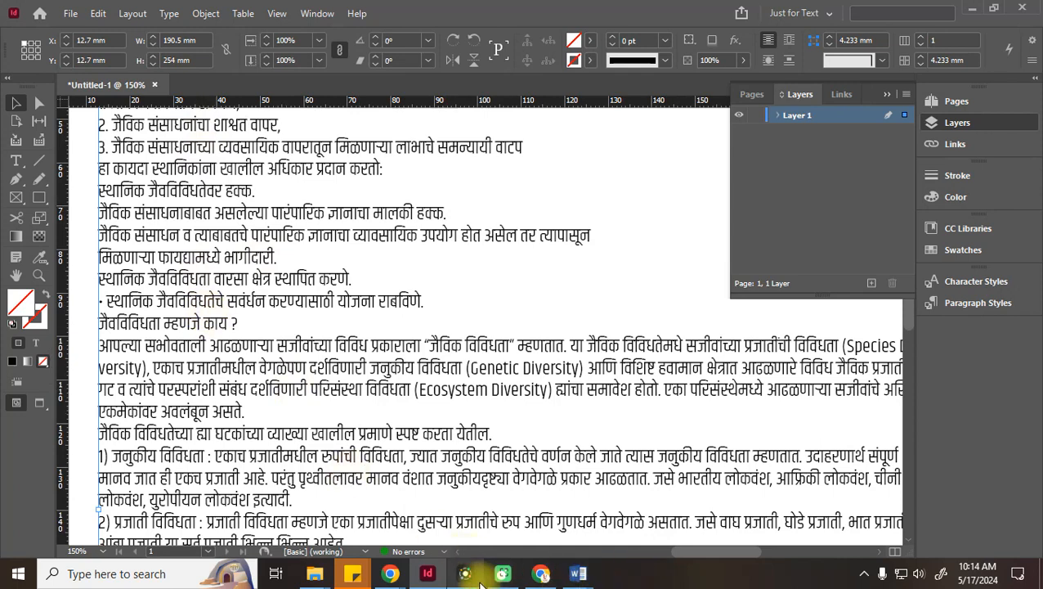
pyautogui.moveTo(318, 573)
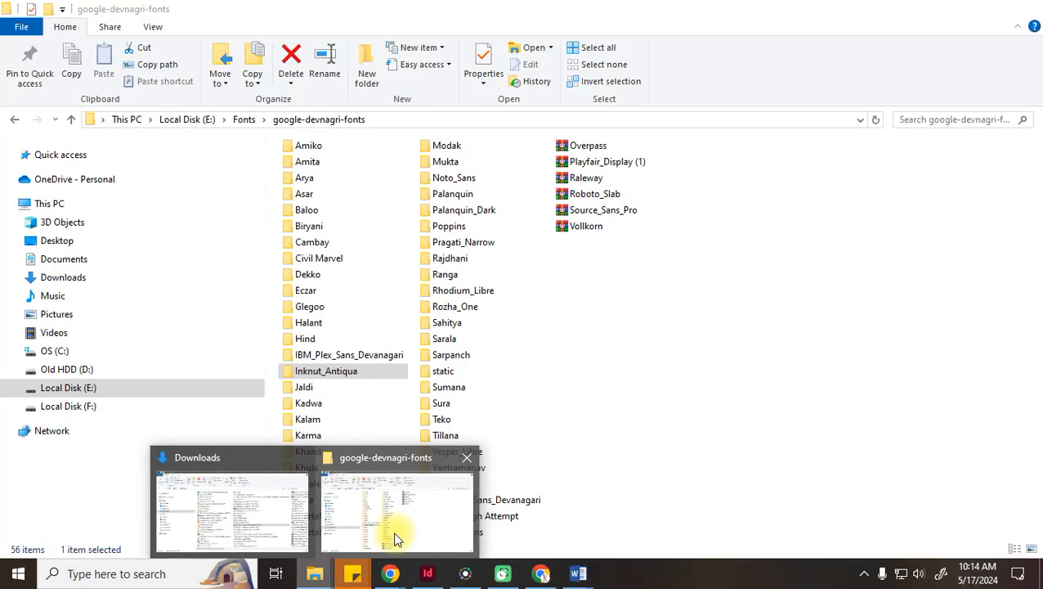
pyautogui.click(395, 539)
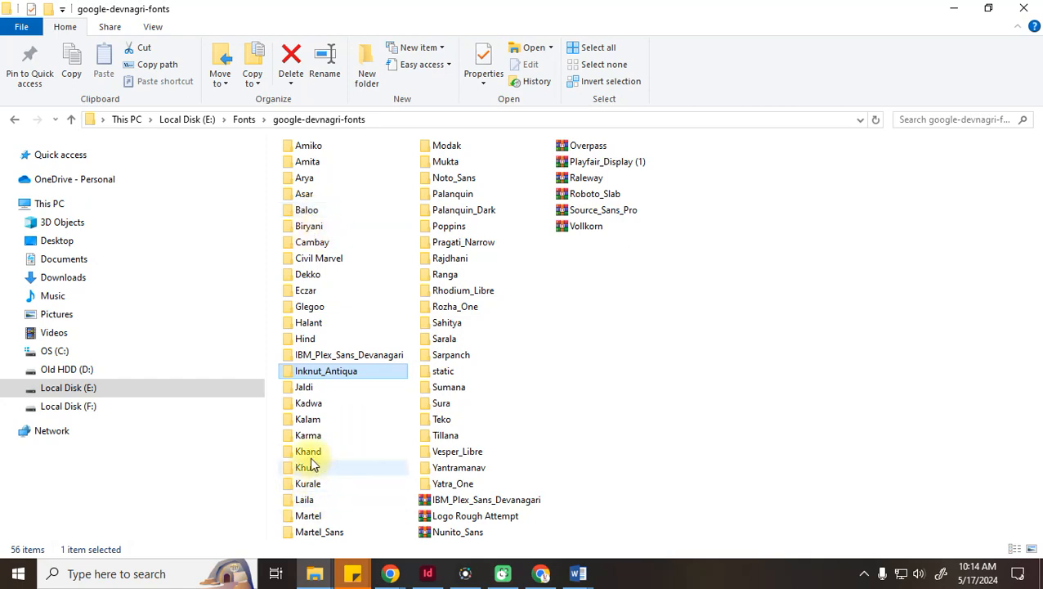
pyautogui.click(955, 10)
# Select the whole Marathi story and set it in the Asar font
pyautogui.tripleClick(326, 341)
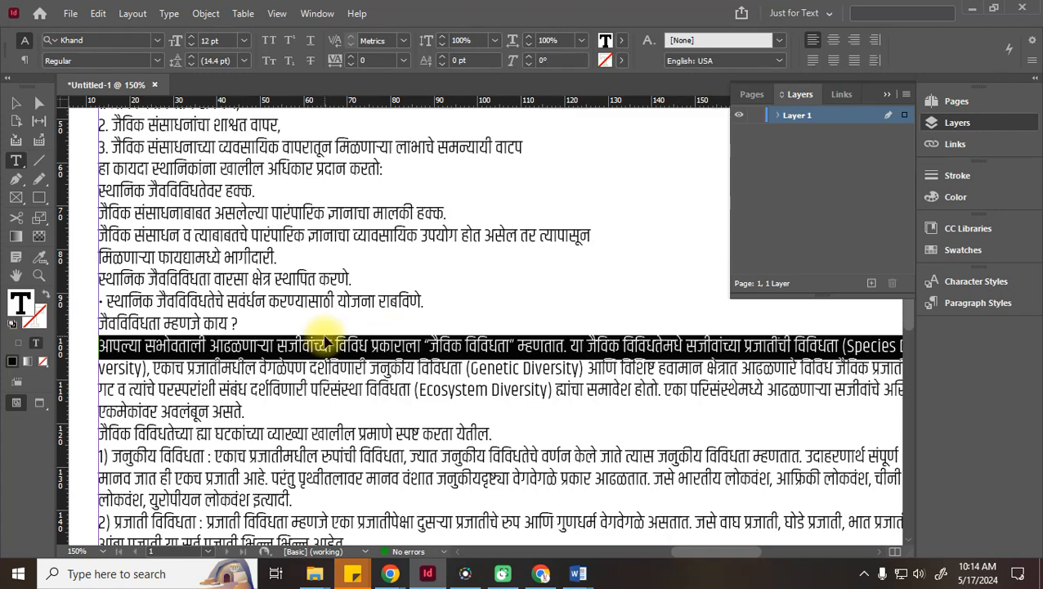
pyautogui.hotkey('ctrl', 'a')
pyautogui.click(107, 36)
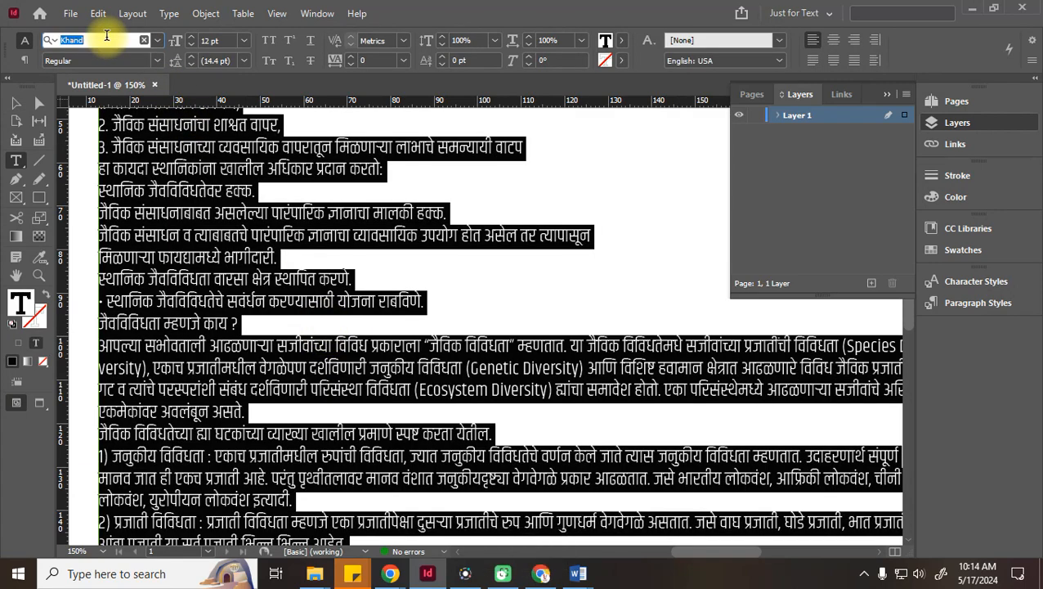
pyautogui.write('asar')
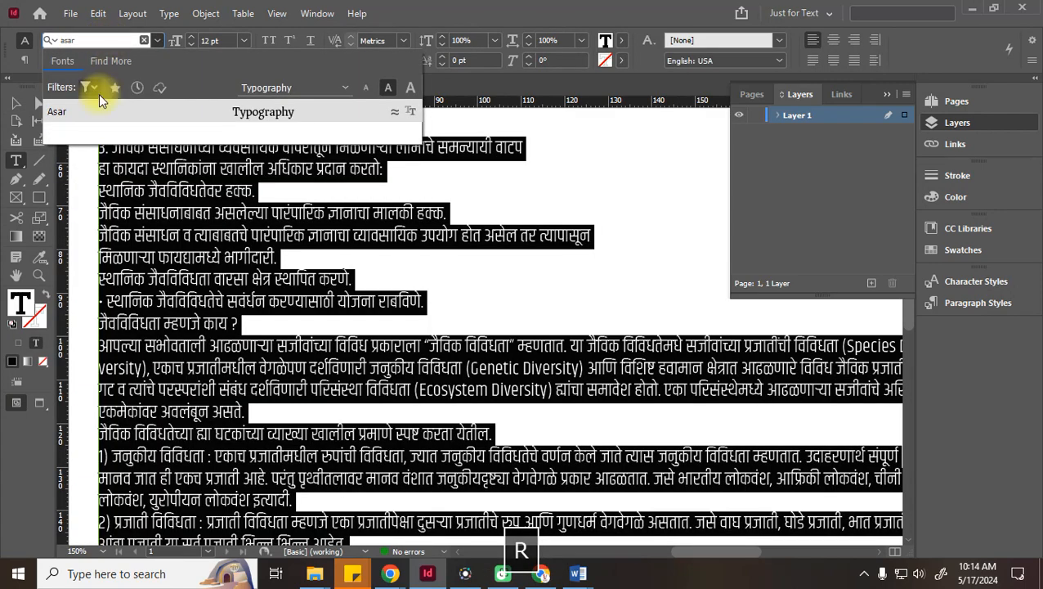
pyautogui.click(85, 112)
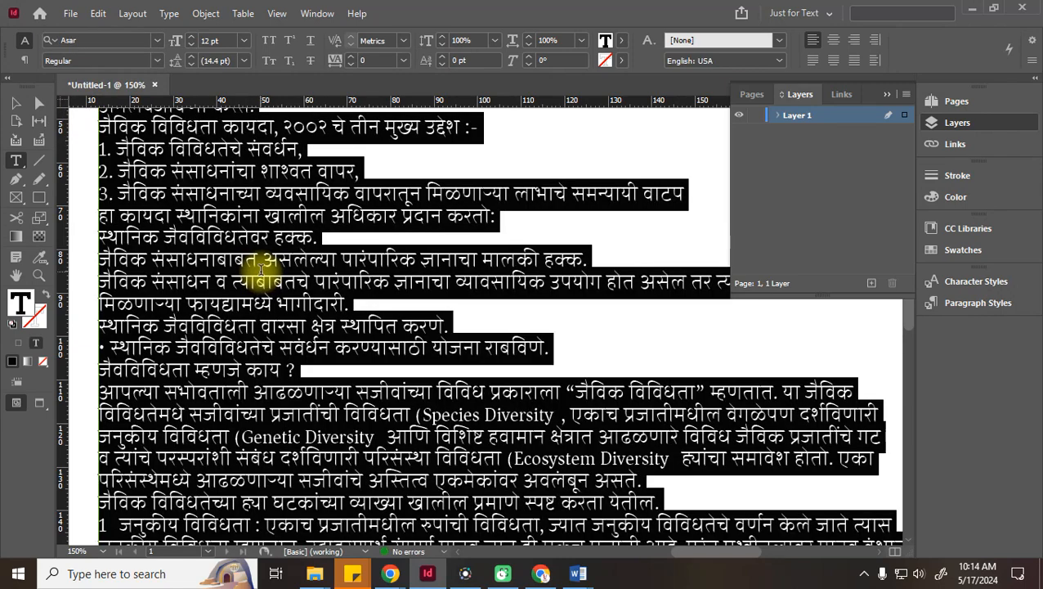
pyautogui.scroll(5, 262, 270)
pyautogui.click(263, 270)
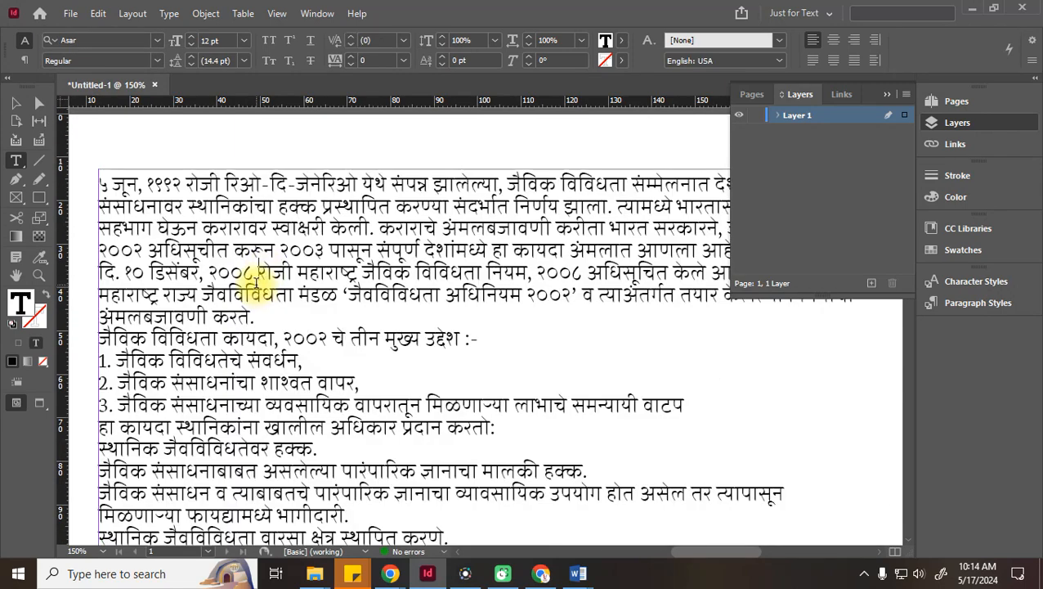
pyautogui.hotkey('ctrl', 'a')
pyautogui.click(152, 42)
pyautogui.click(152, 40)
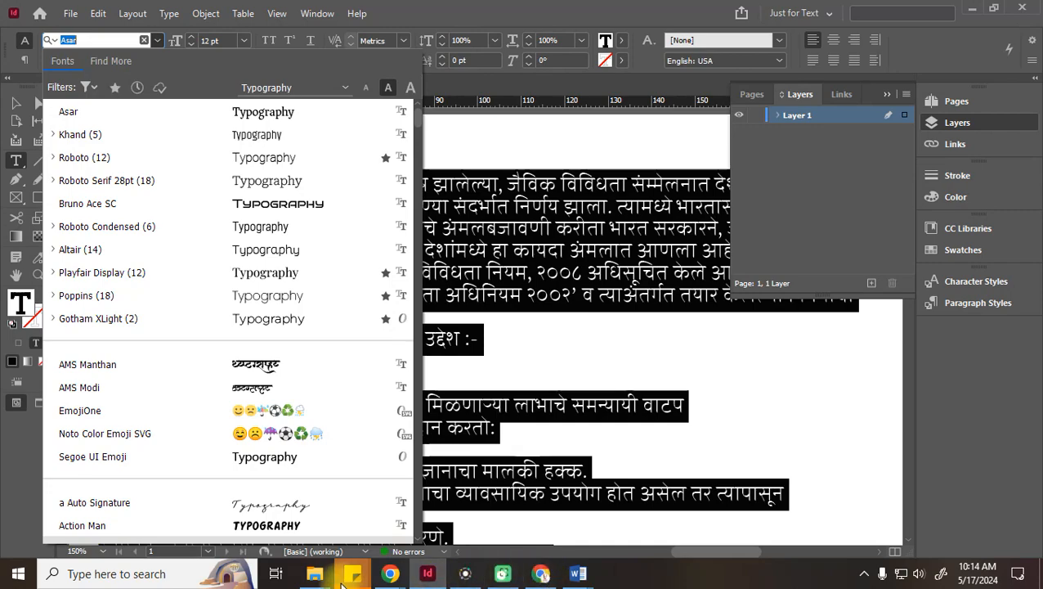
# Glance at the google-devnagri-fonts folder, then hide it to return to InDesign
pyautogui.click(315, 574)
pyautogui.click(390, 528)
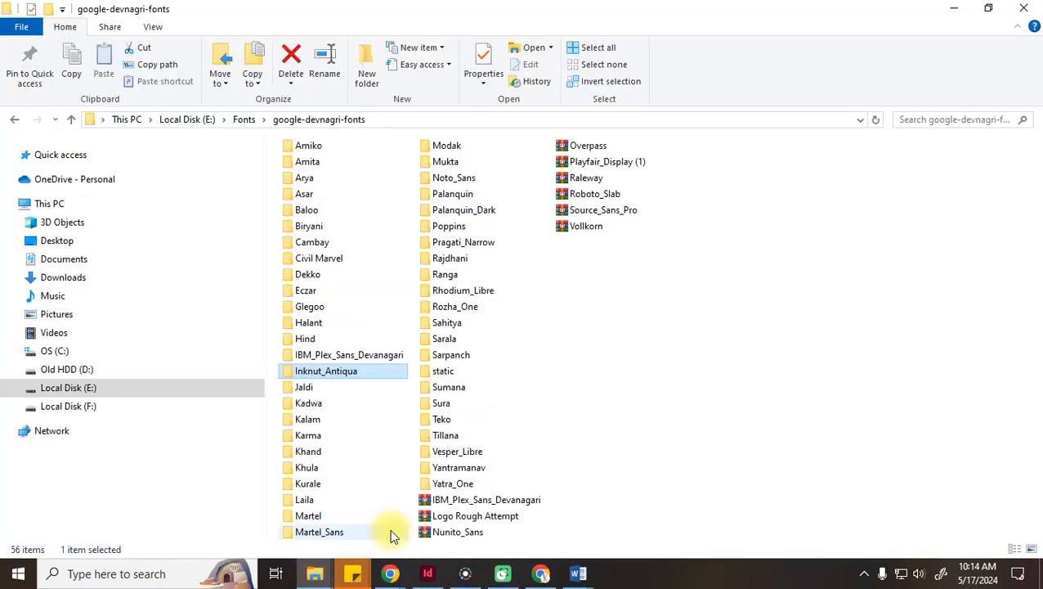
pyautogui.click(952, 10)
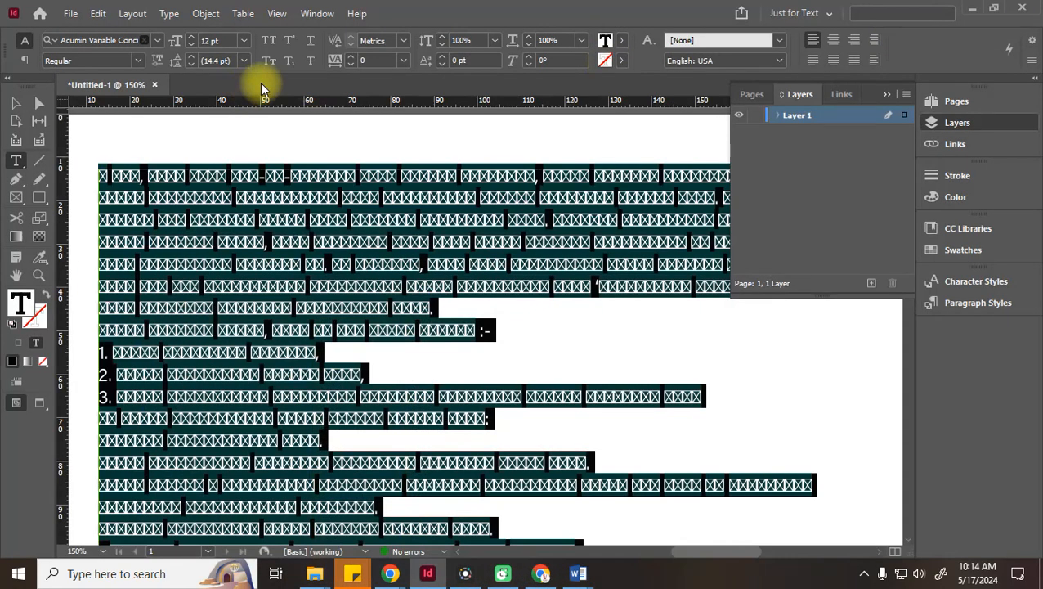
# Set the selected Marathi story in Karma and scroll the frame back to its beginning
pyautogui.click(101, 39)
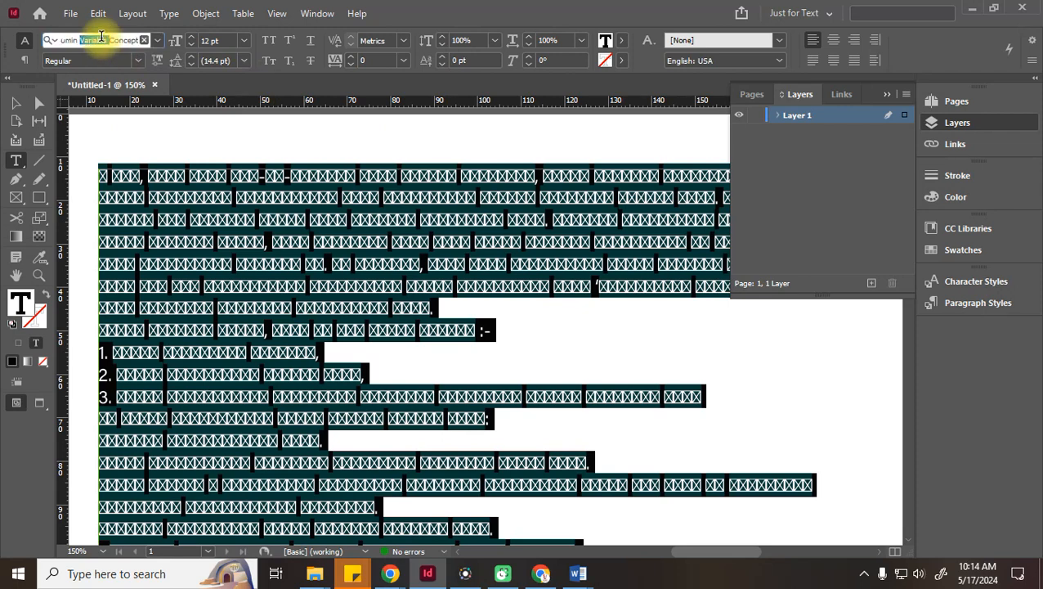
pyautogui.hotkey('ctrl', 'a')
pyautogui.write('karm')
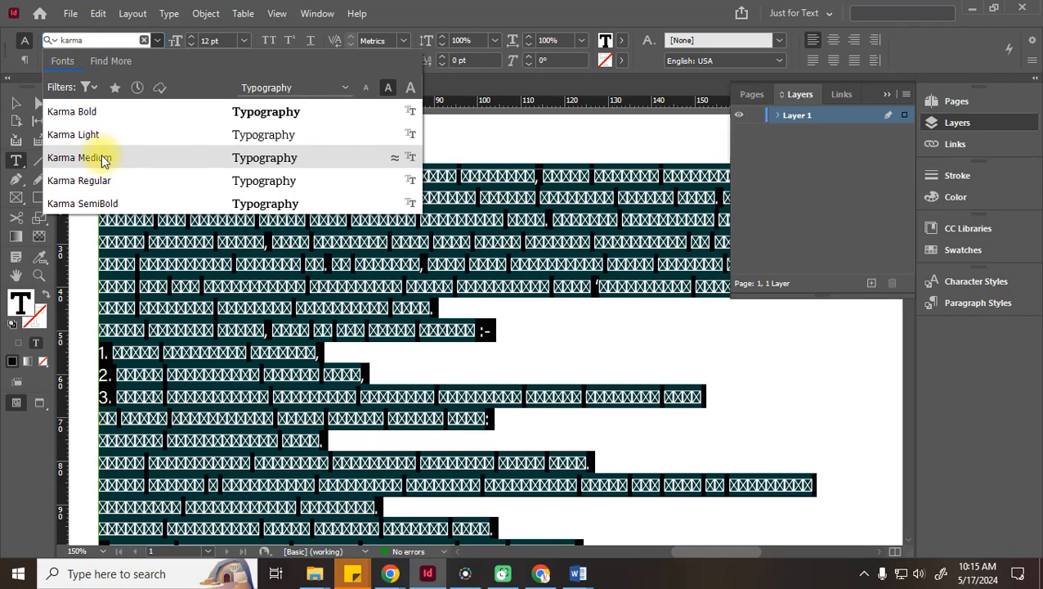
pyautogui.press('Return')
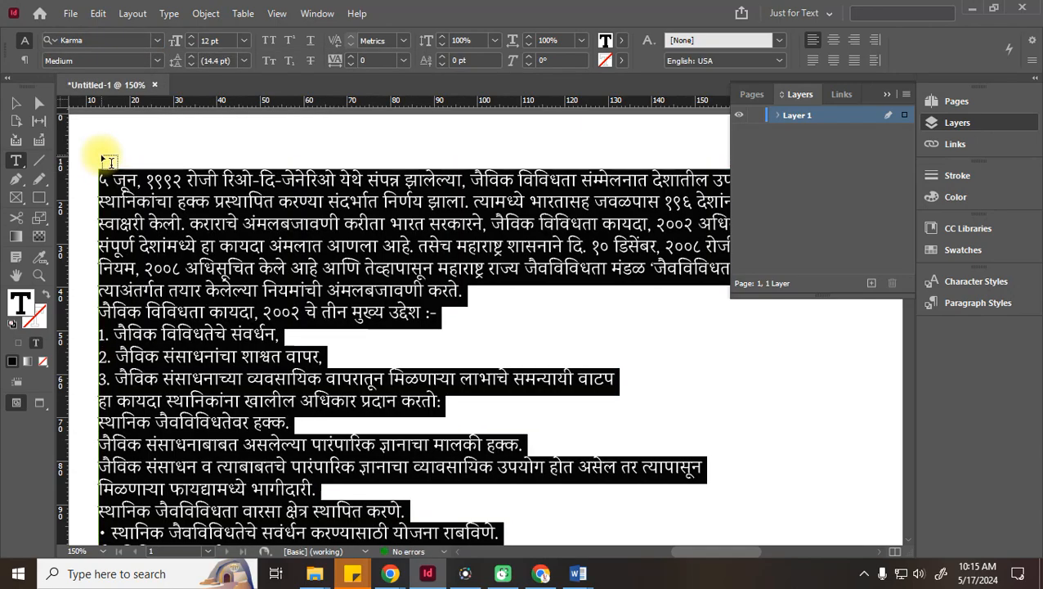
pyautogui.click(294, 245)
pyautogui.scroll(-3, 403, 331)
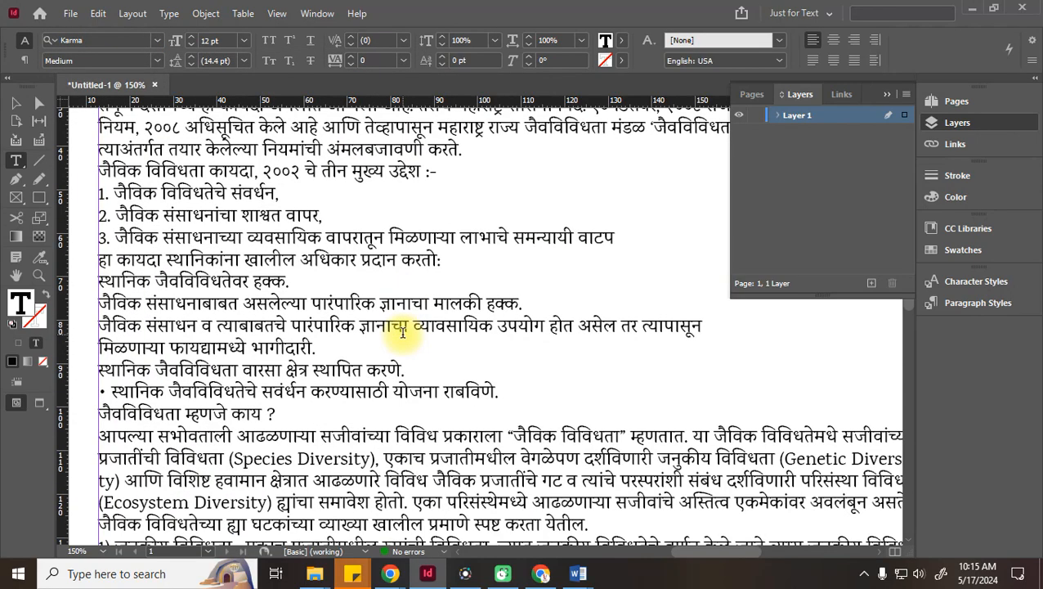
pyautogui.scroll(-3, 403, 331)
pyautogui.scroll(-3, 402, 331)
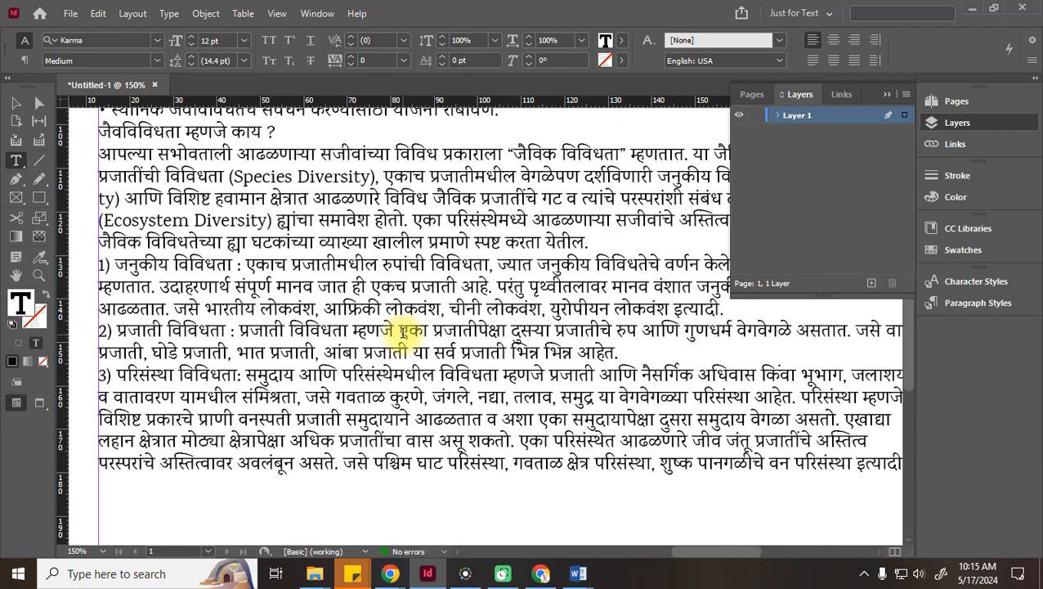
pyautogui.scroll(10, 402, 332)
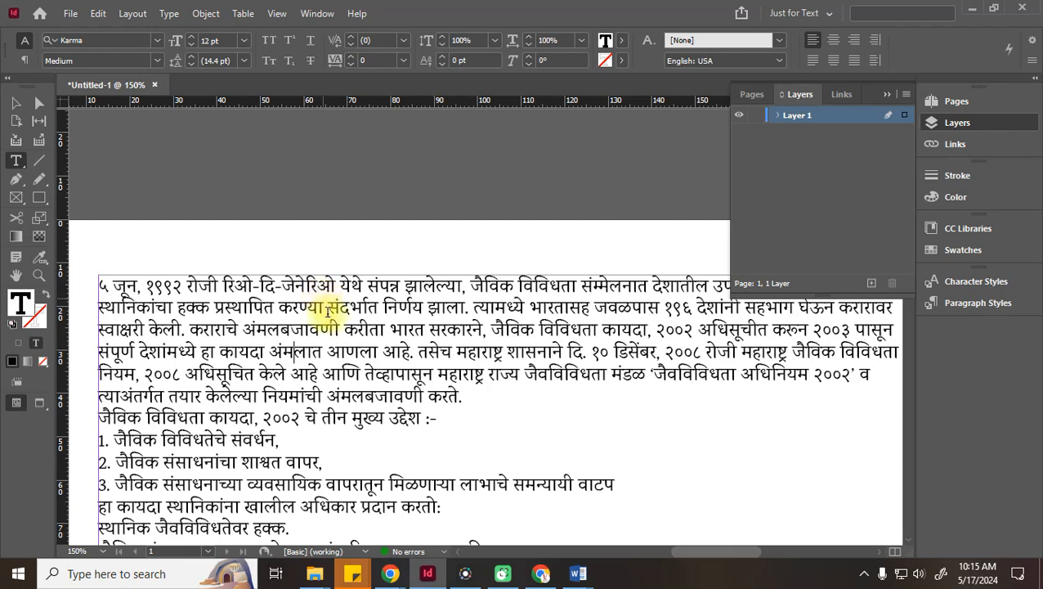
# Apply AMS Manthan to the entire biodiversity document, review it to the end, and minimise Word
pyautogui.moveTo(580, 572)
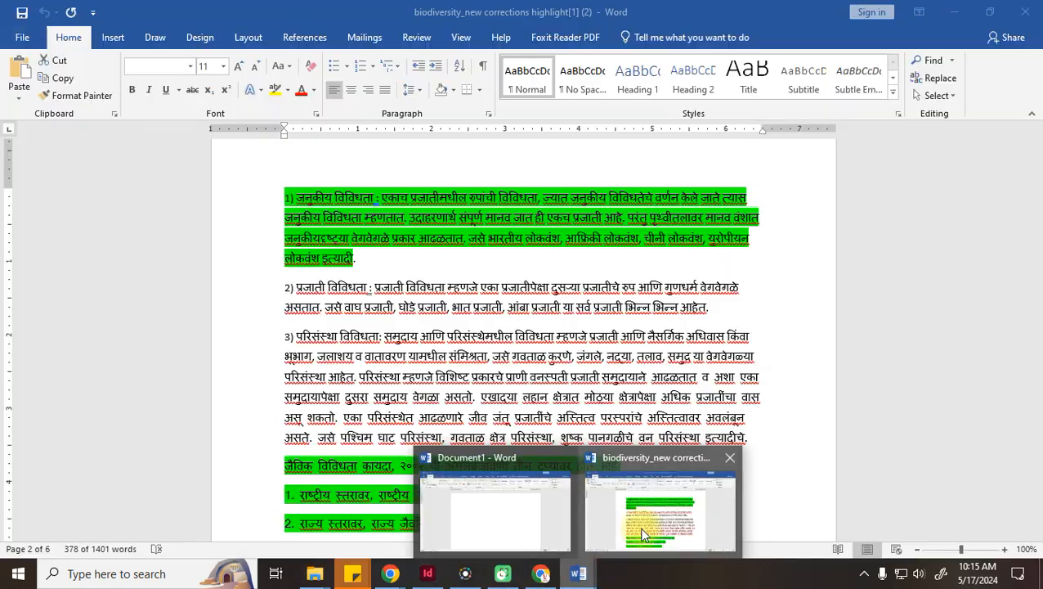
pyautogui.click(641, 534)
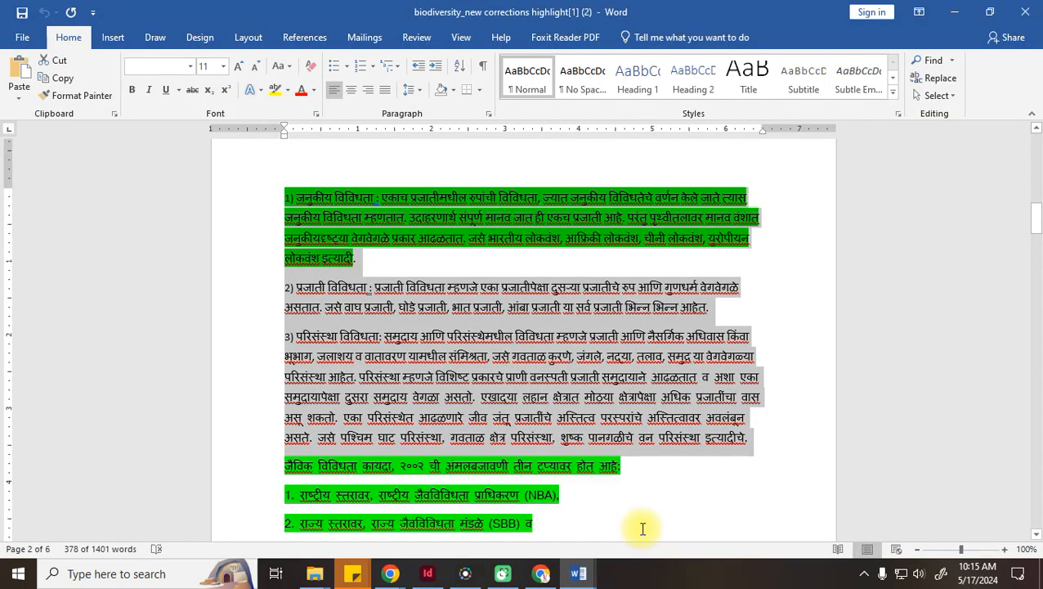
pyautogui.click(302, 210)
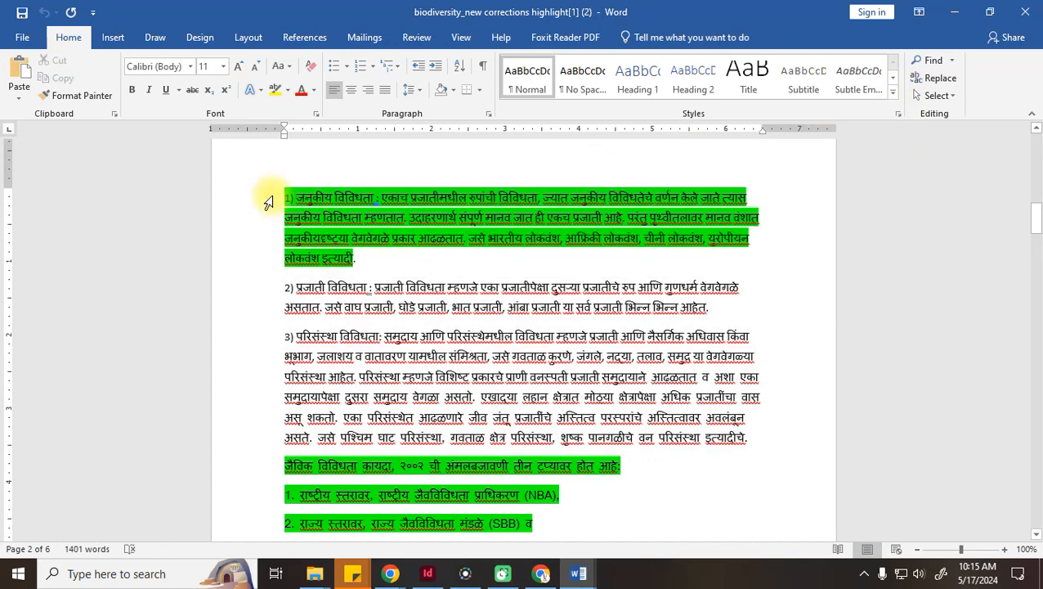
pyautogui.hotkey('ctrl', 'a')
pyautogui.click(156, 67)
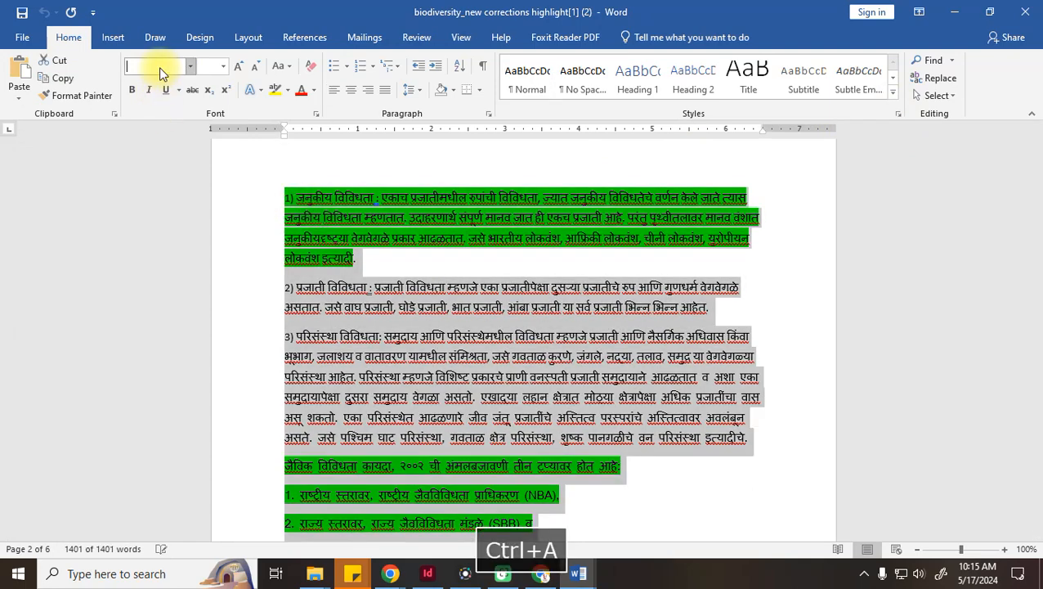
pyautogui.write('Asa')
pyautogui.press('Return')
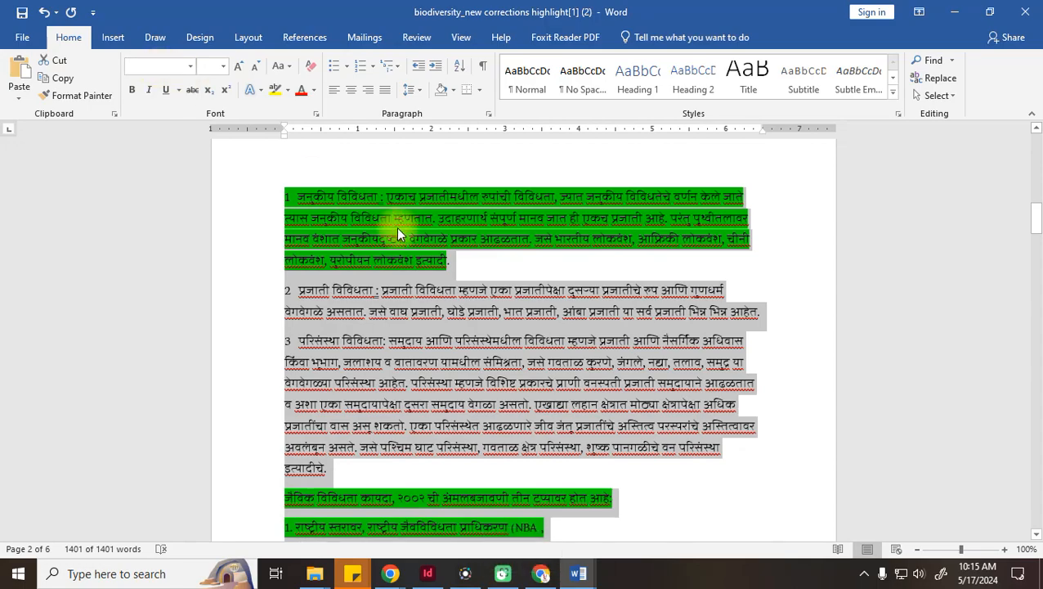
pyautogui.scroll(-20, 450, 279)
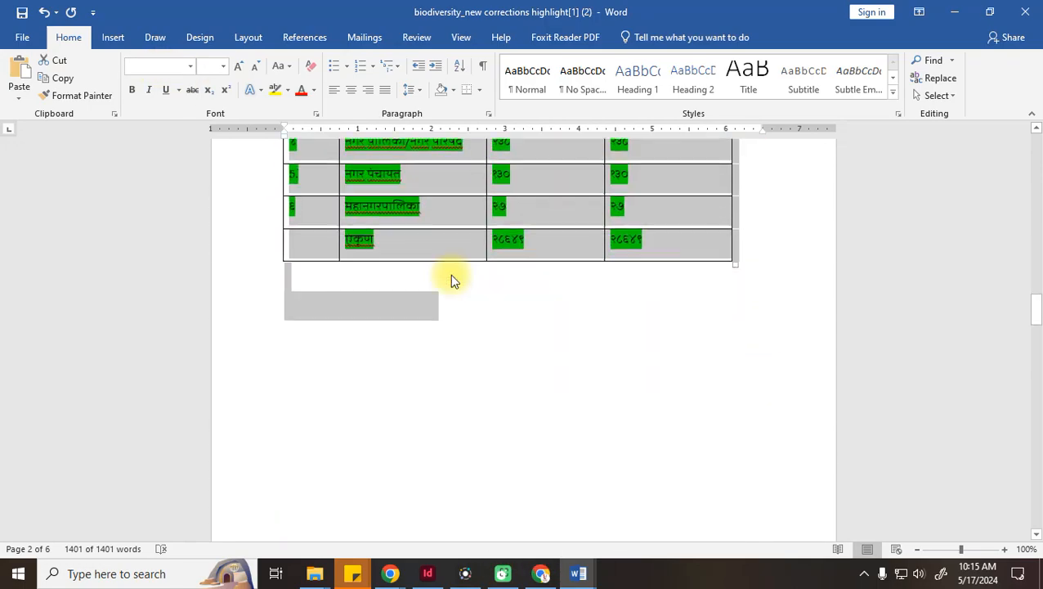
pyautogui.scroll(-15, 450, 280)
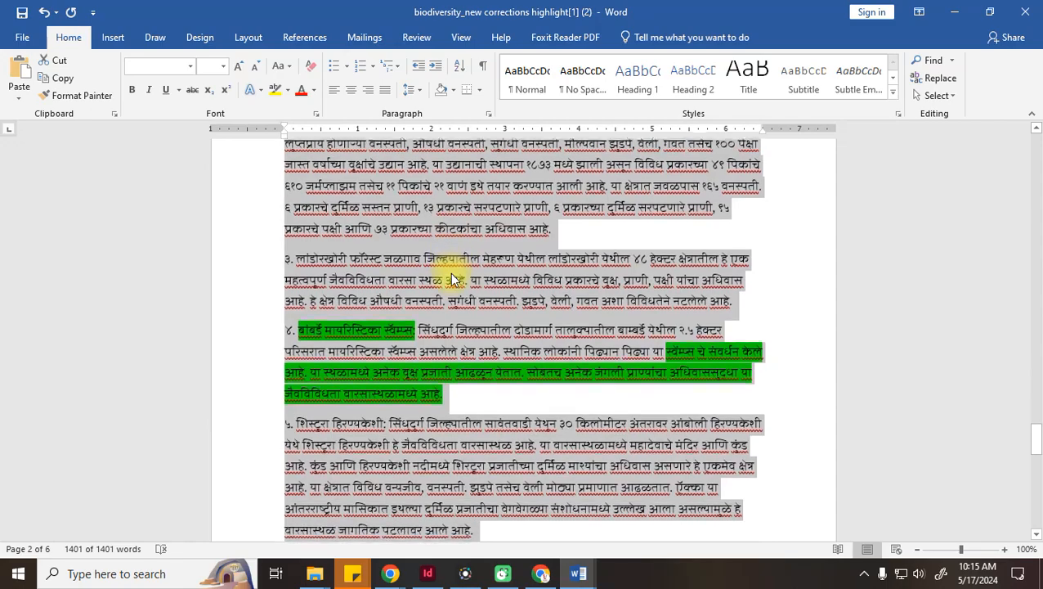
pyautogui.scroll(-15, 452, 279)
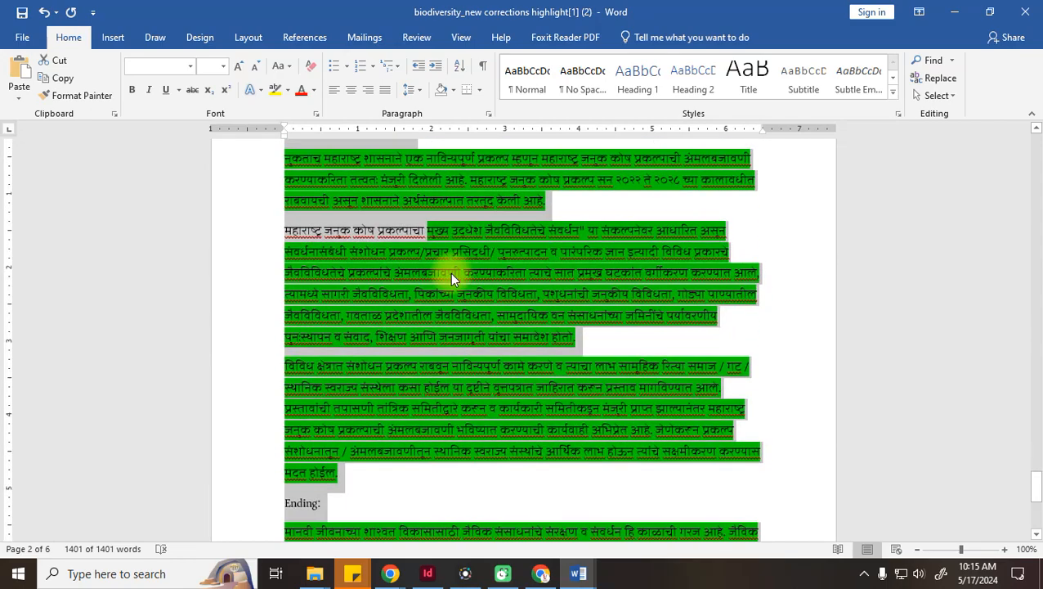
pyautogui.click(955, 12)
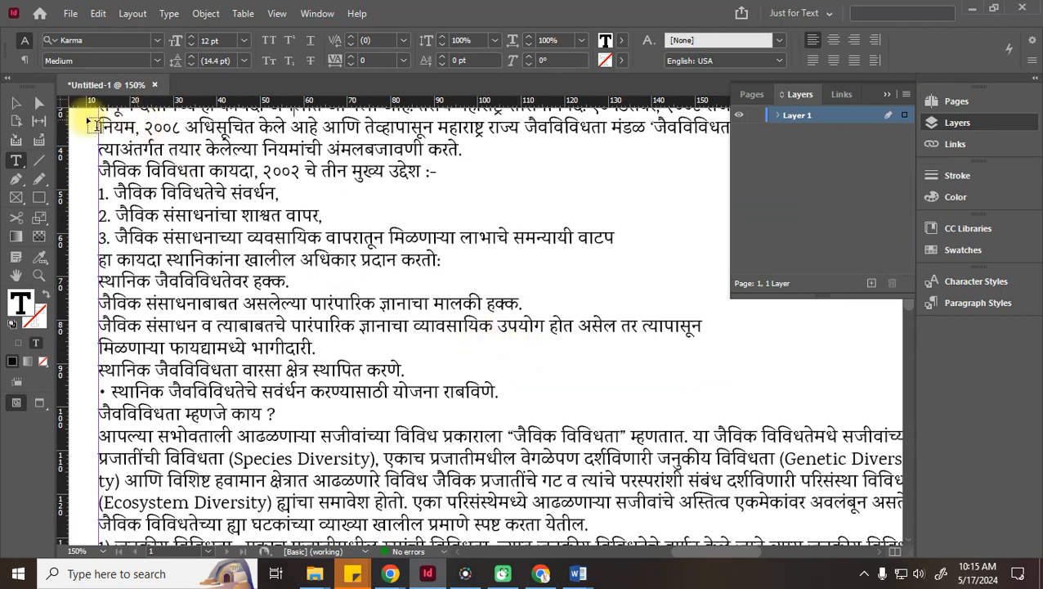
# Select the Marathi text frame, zoom out to 100%, and scroll to the page bottom
pyautogui.click(16, 103)
pyautogui.scroll(5, 495, 345)
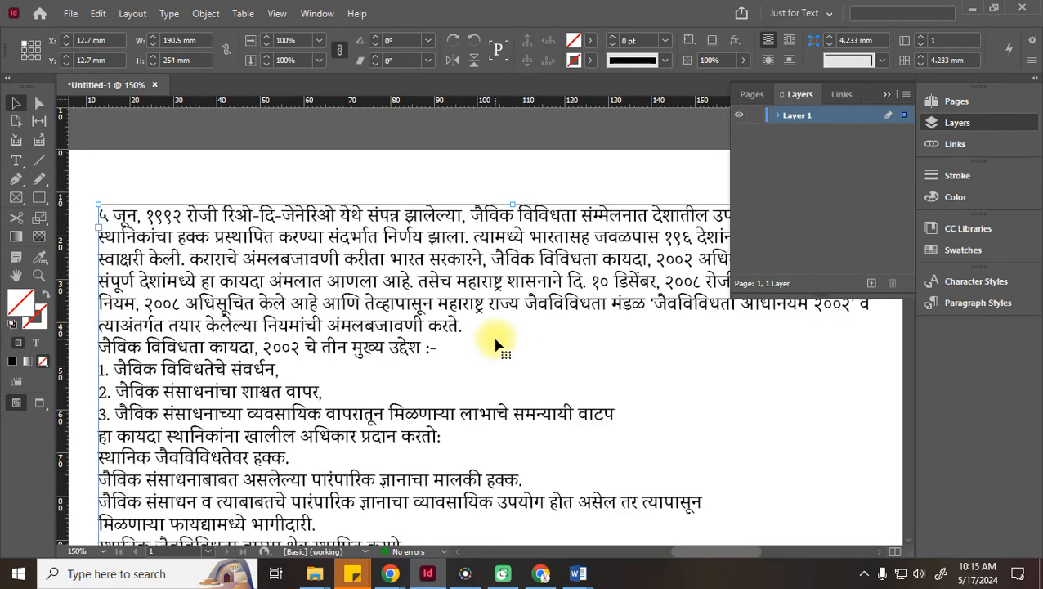
pyautogui.hotkey('ctrl', '-')
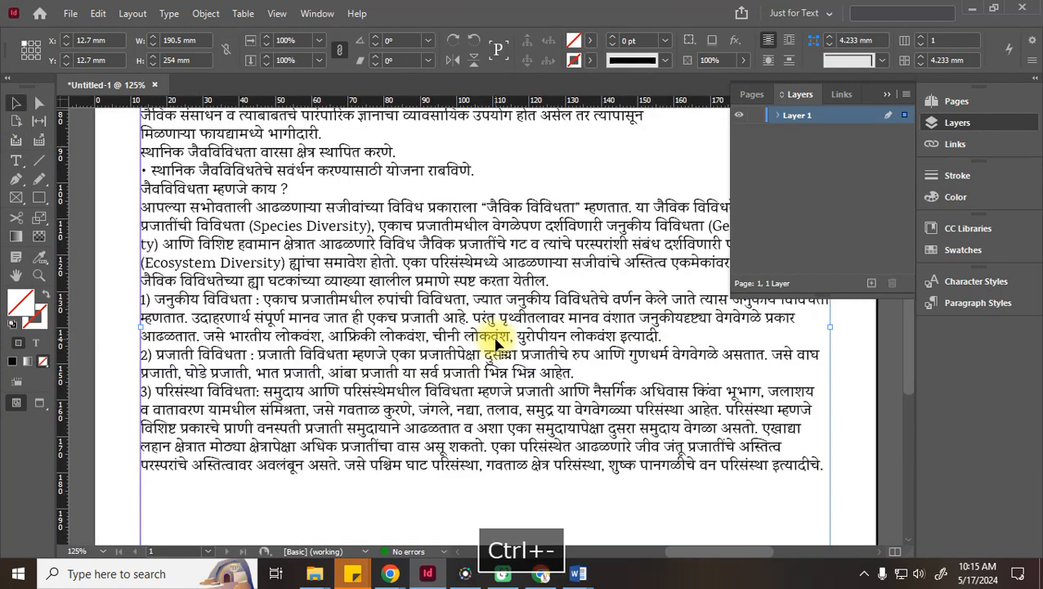
pyautogui.hotkey('ctrl', '-')
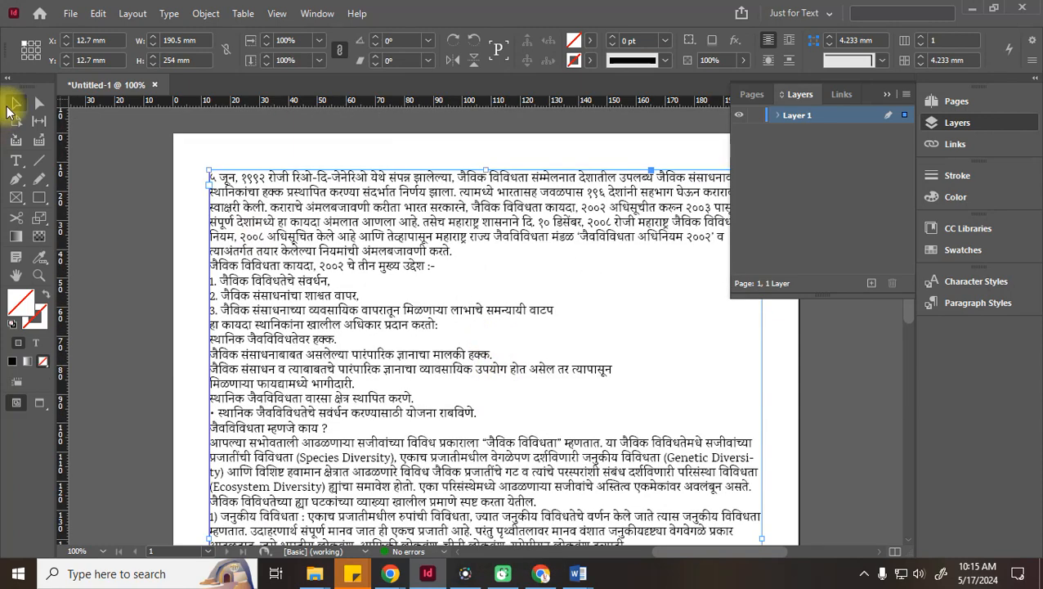
pyautogui.scroll(-5, 378, 324)
pyautogui.scroll(-4, 378, 323)
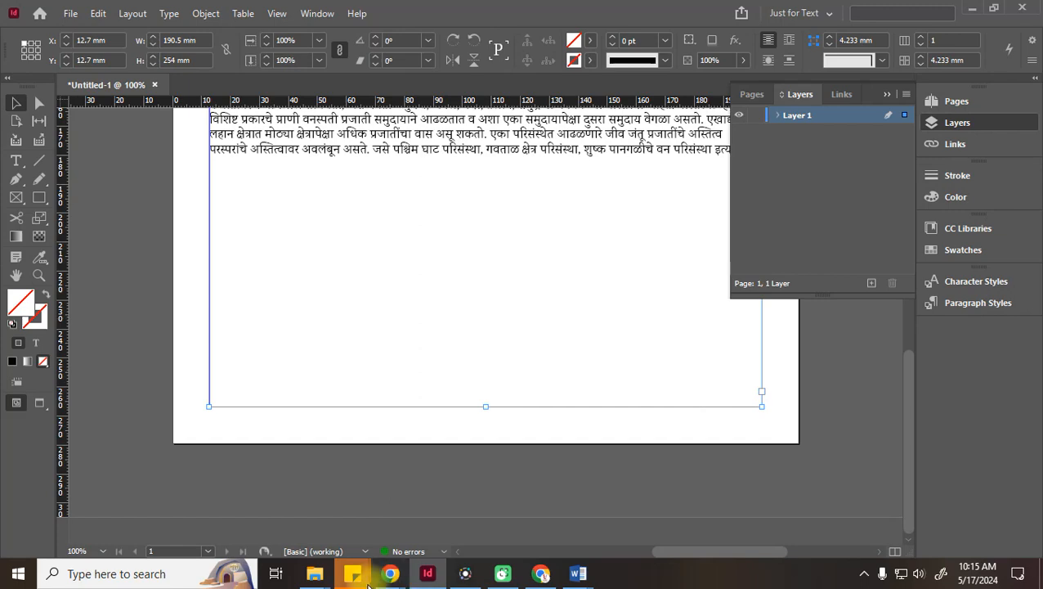
# Load the Loksatta site in Chrome and open its ePaper (ईपेपर) in a background tab
pyautogui.moveTo(390, 575)
pyautogui.click(302, 530)
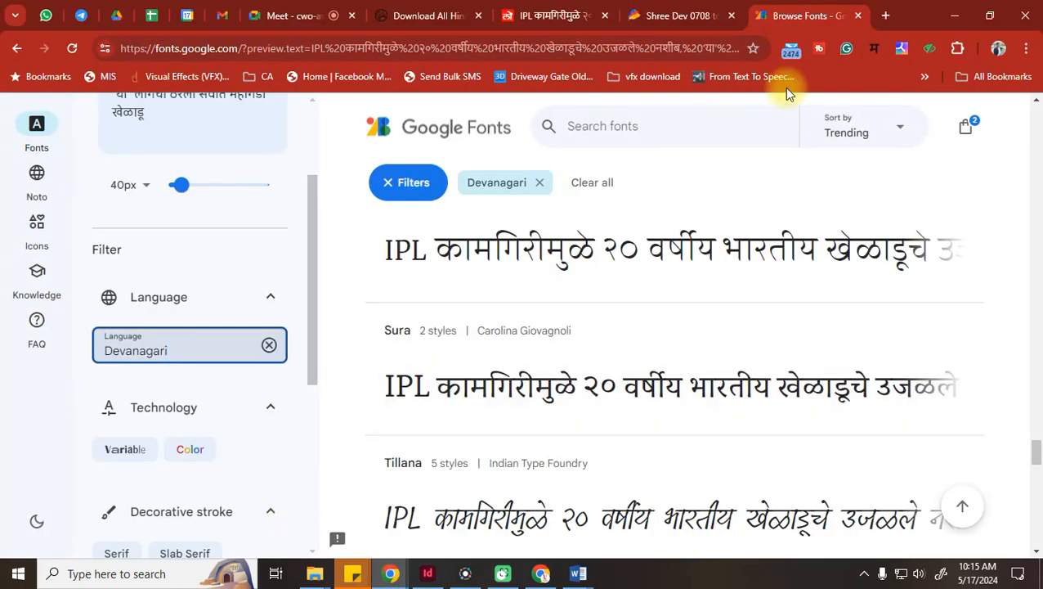
pyautogui.click(441, 46)
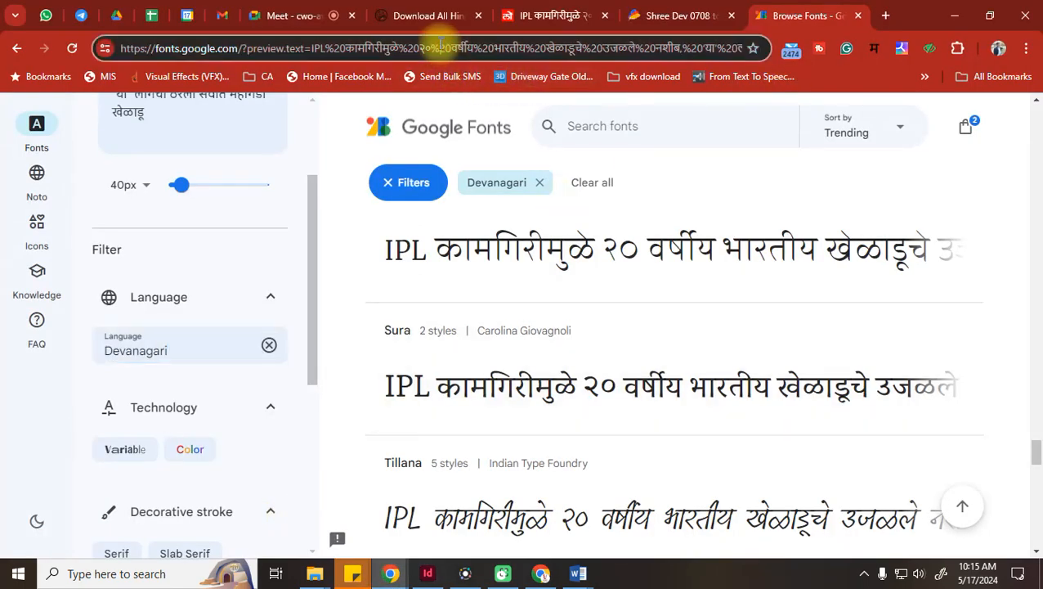
pyautogui.write('lok')
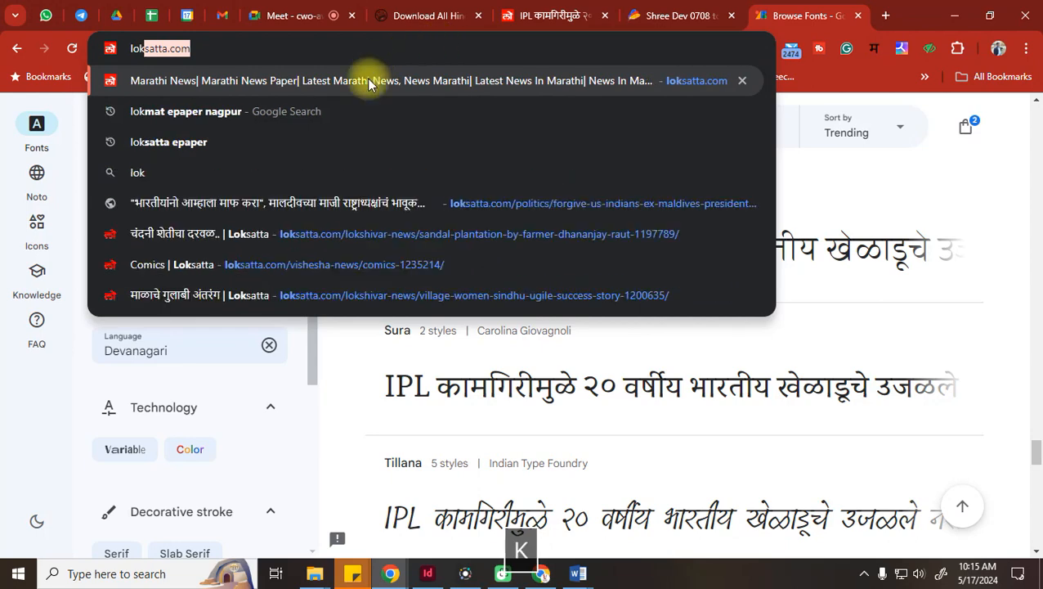
pyautogui.press('Return')
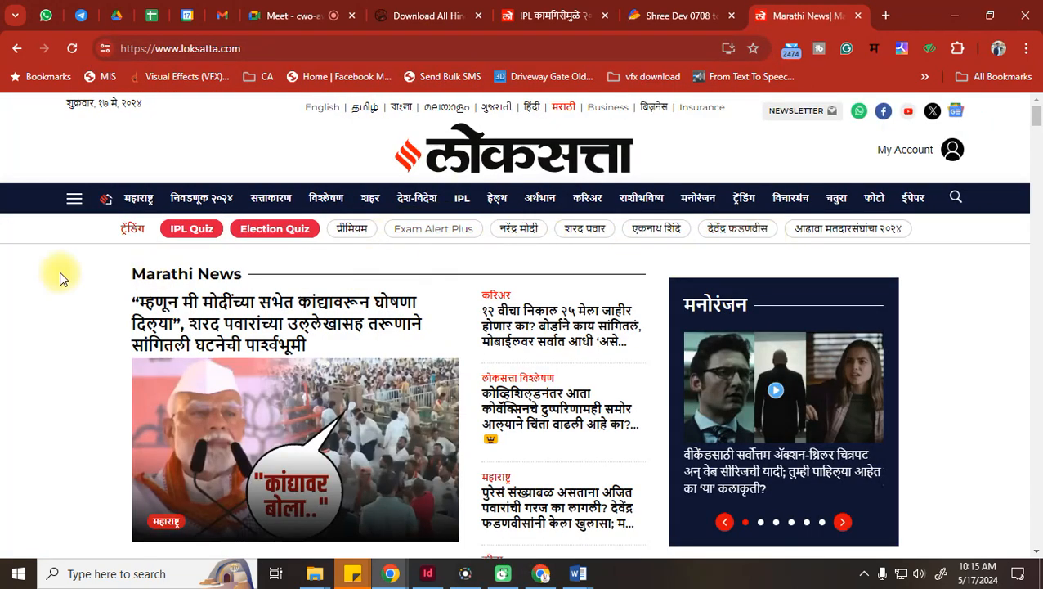
pyautogui.scroll(-7, 131, 260)
pyautogui.scroll(8, 216, 242)
pyautogui.middleClick(913, 199)
# Scroll down the Loksatta homepage and open the लोकरंग (Lokrang) section page
pyautogui.scroll(-8, 417, 261)
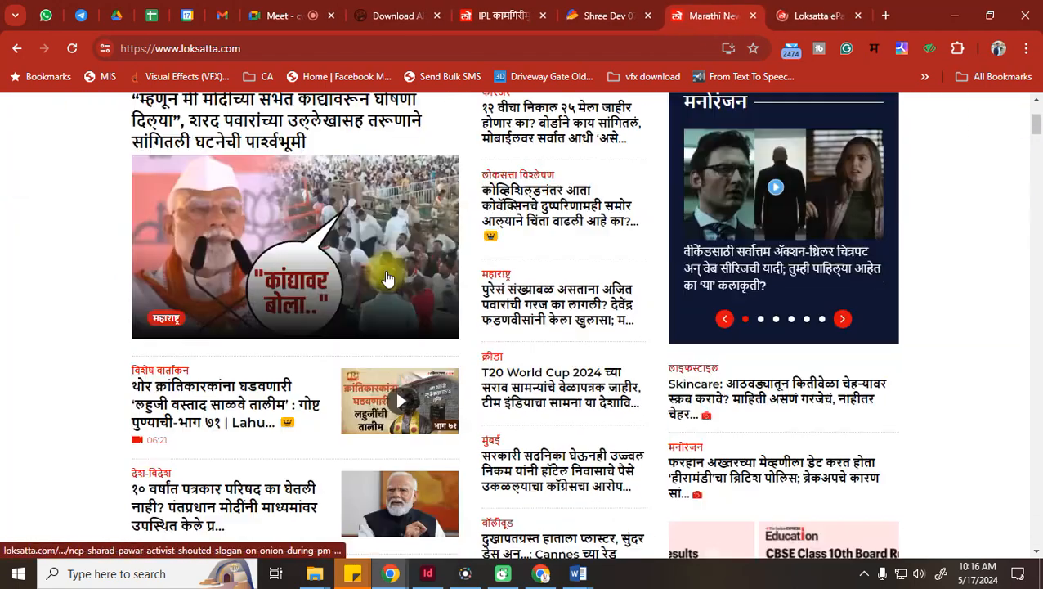
pyautogui.scroll(-10, 582, 303)
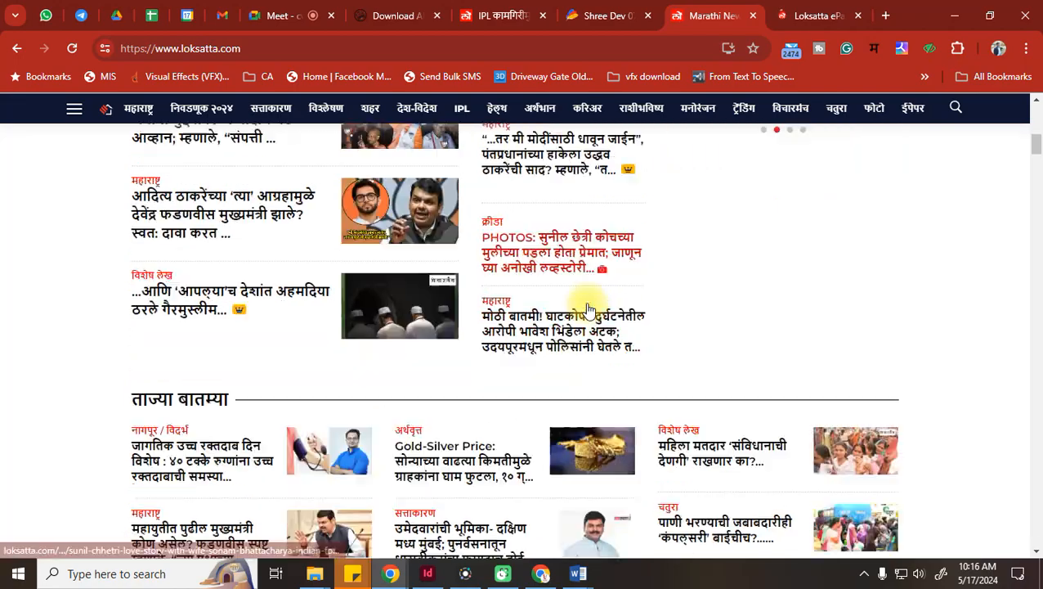
pyautogui.scroll(-20, 587, 301)
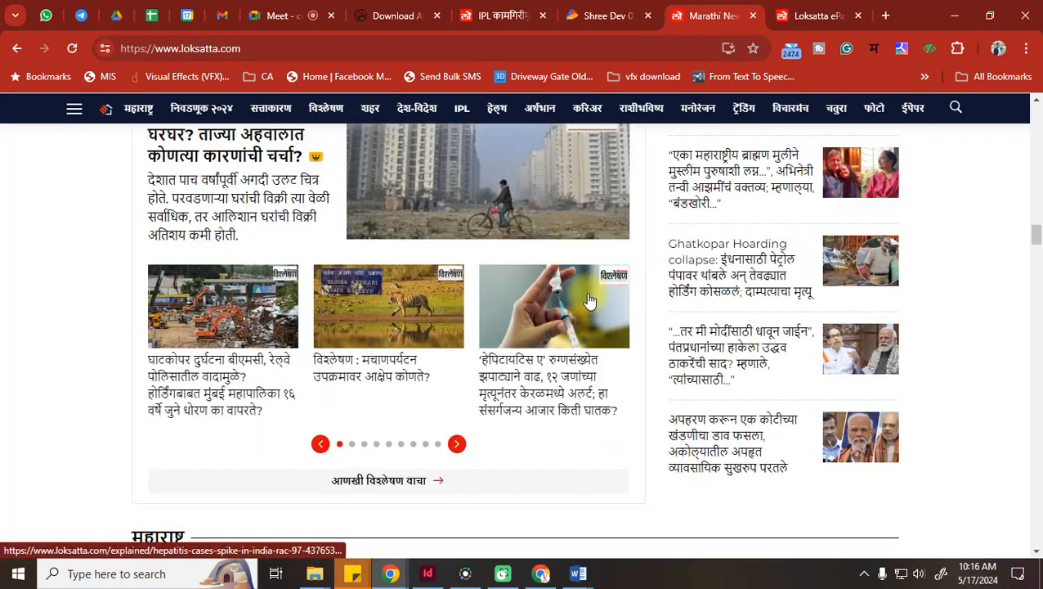
pyautogui.scroll(-20, 592, 296)
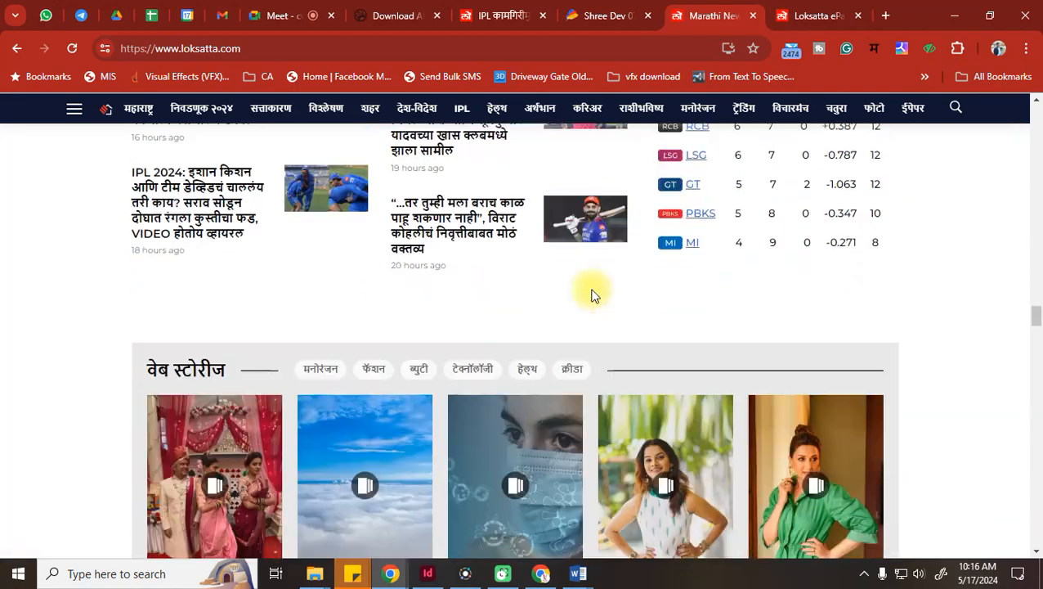
pyautogui.scroll(-20, 594, 296)
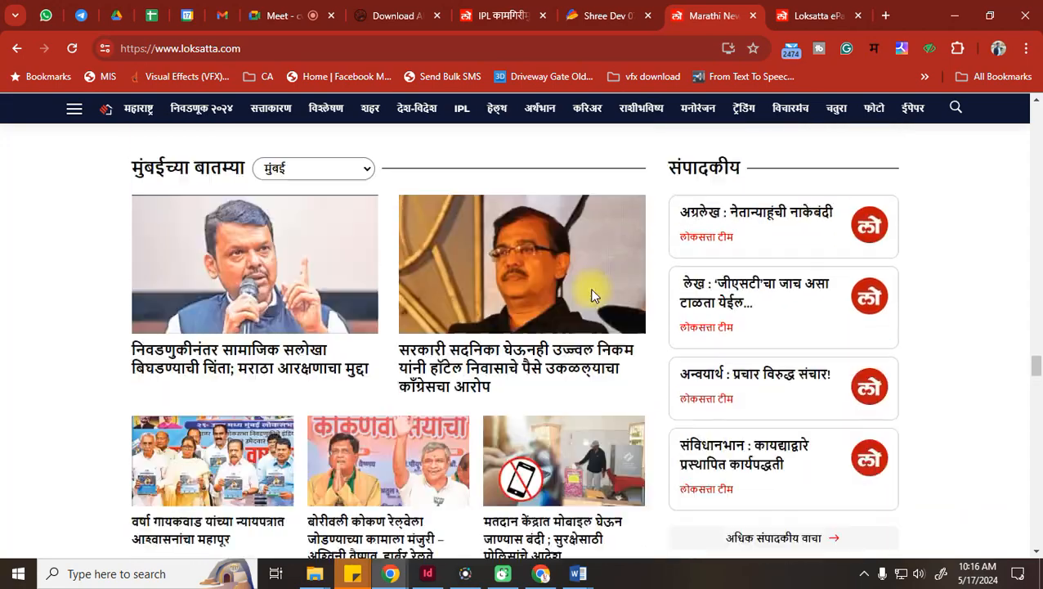
pyautogui.scroll(-12, 594, 295)
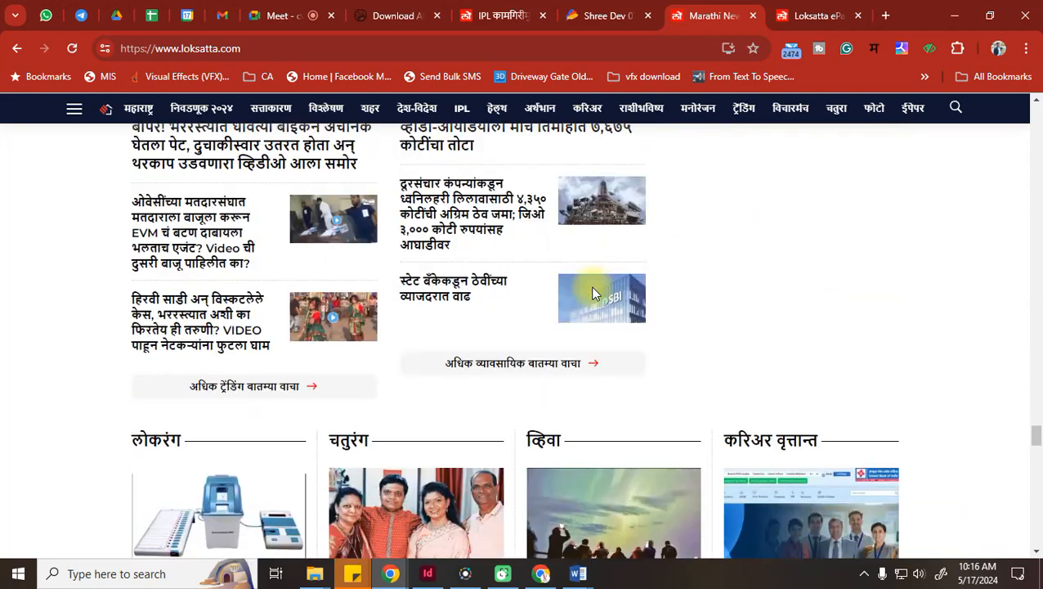
pyautogui.scroll(-10, 594, 291)
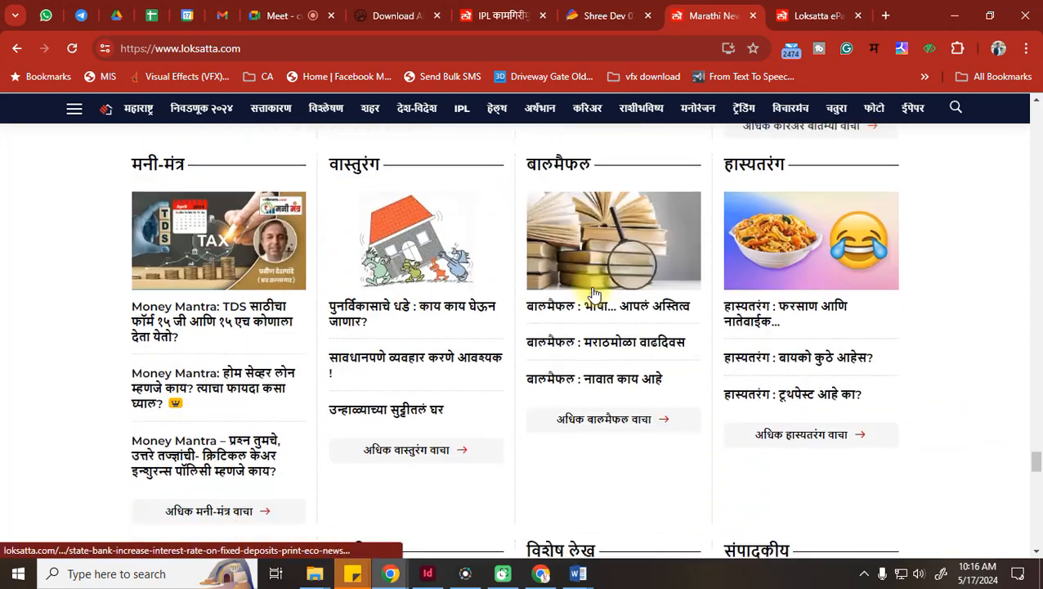
pyautogui.scroll(-3, 592, 288)
pyautogui.scroll(5, 592, 288)
pyautogui.scroll(3, 593, 293)
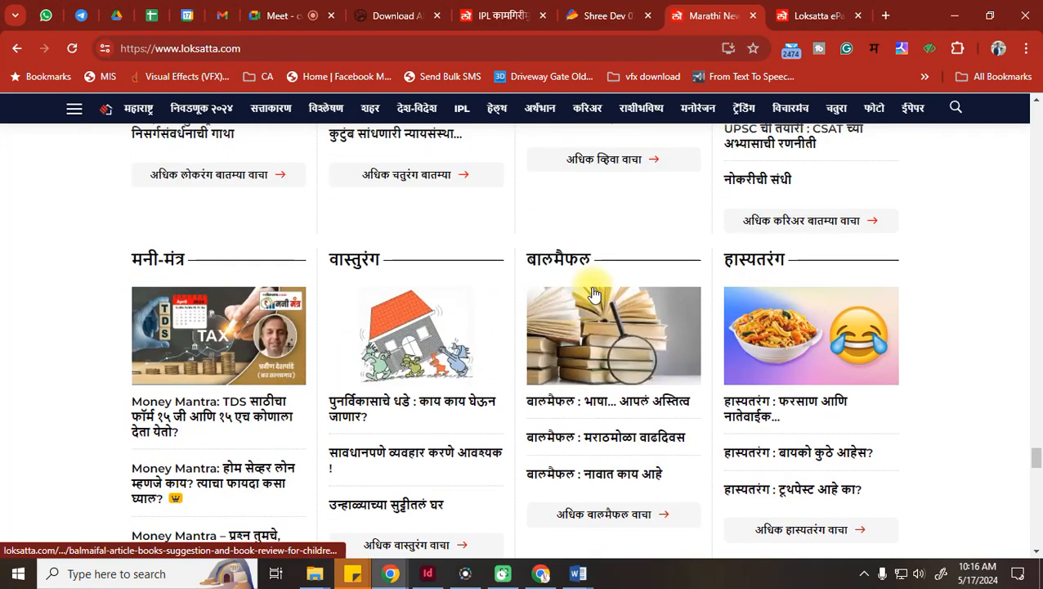
pyautogui.scroll(4, 593, 293)
pyautogui.scroll(4, 593, 293)
pyautogui.scroll(-6, 263, 277)
pyautogui.scroll(2, 227, 272)
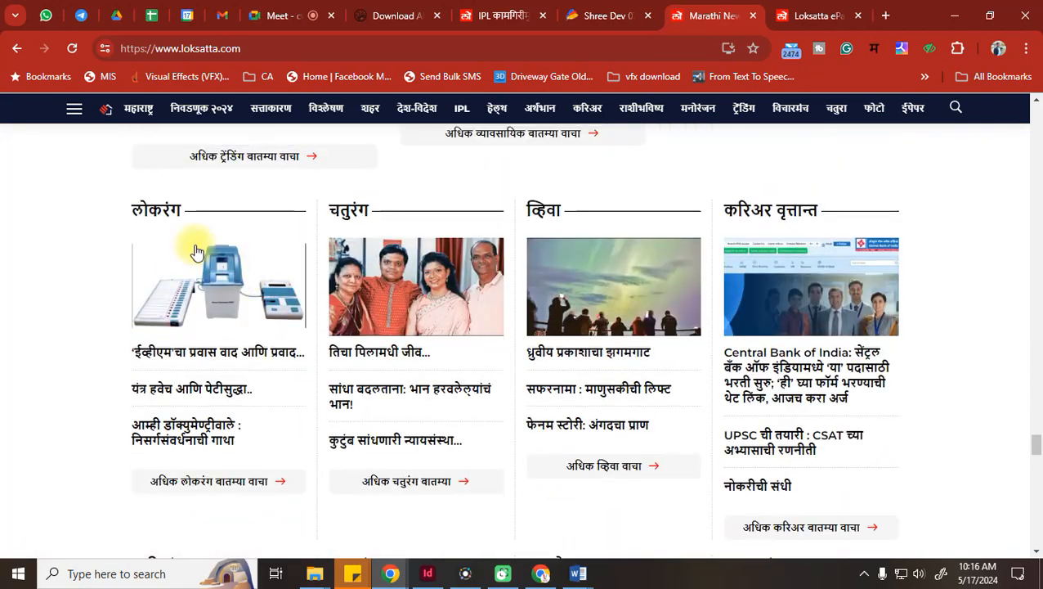
pyautogui.click(150, 224)
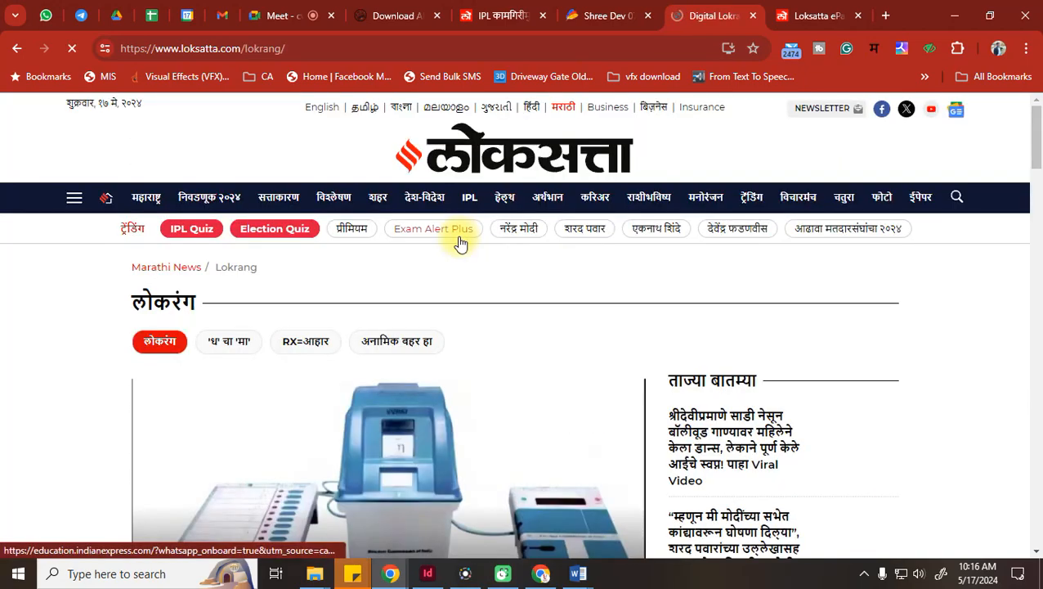
pyautogui.scroll(-5, 459, 242)
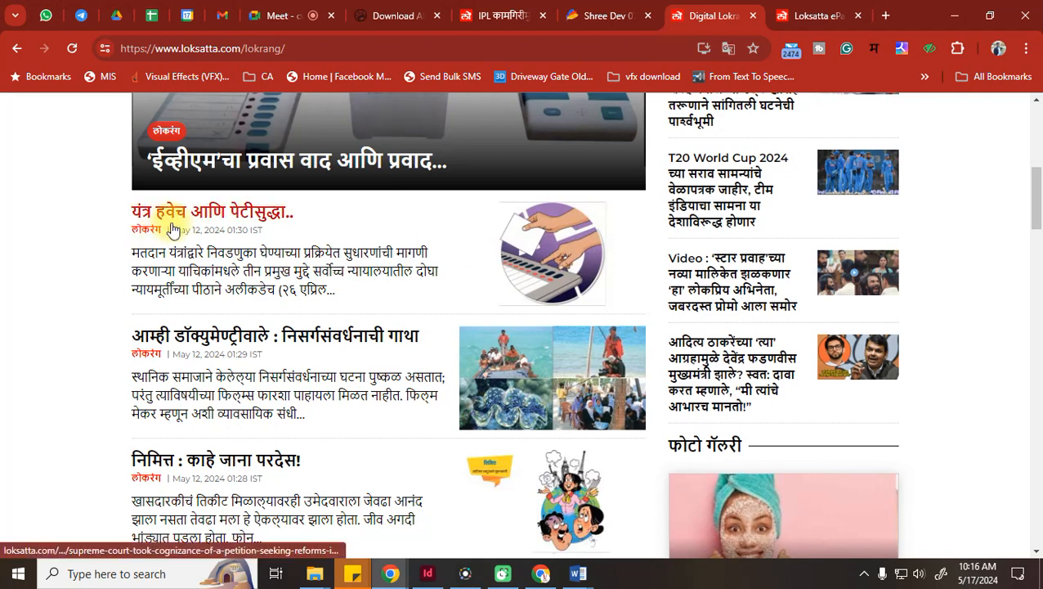
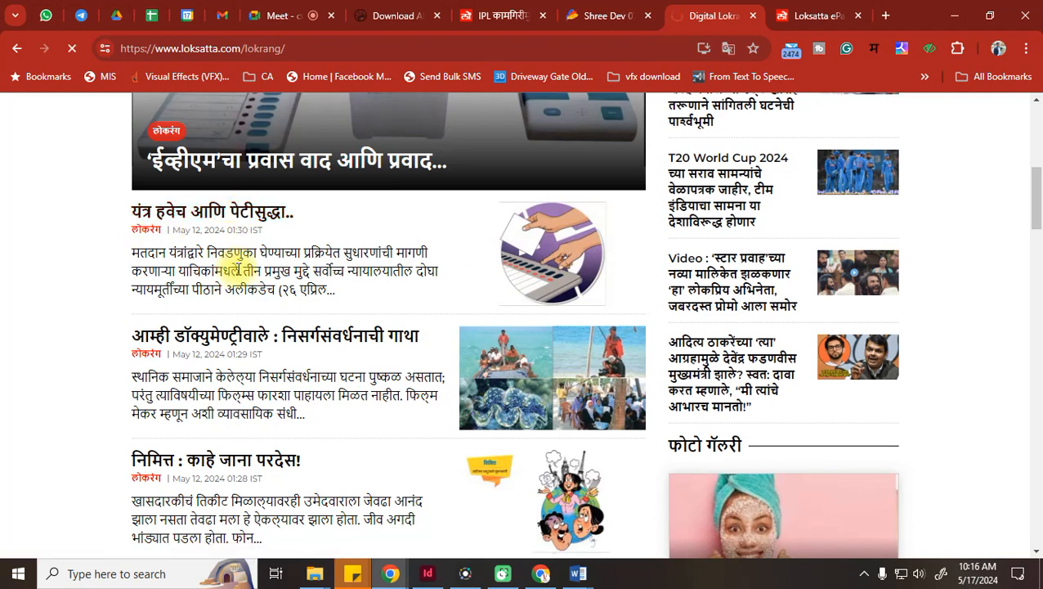
# Open the article 'यंत्र हवेच आणि पेटीसुद्धा..' from the Lokrang listing
pyautogui.click(275, 214)
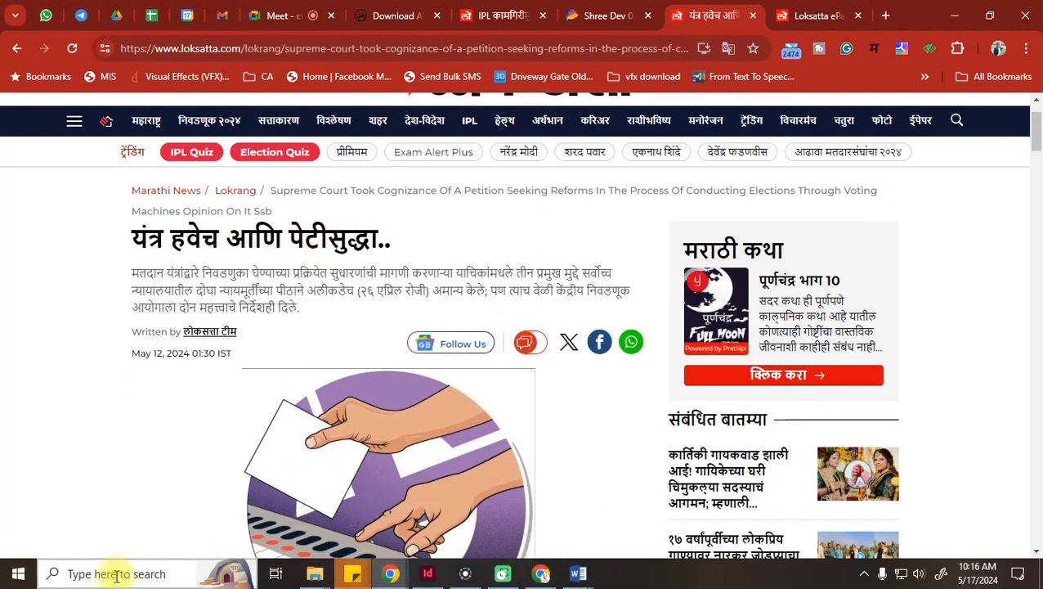
pyautogui.click(116, 575)
# Launch Notepad and paste the article's headline into the blank note
pyautogui.write('n')
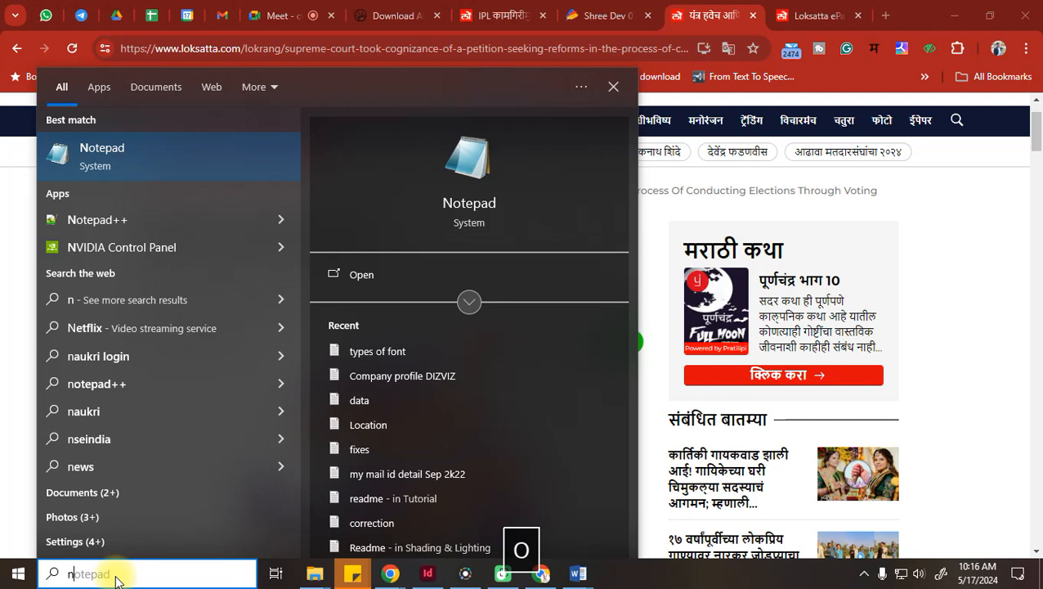
pyautogui.write('ote')
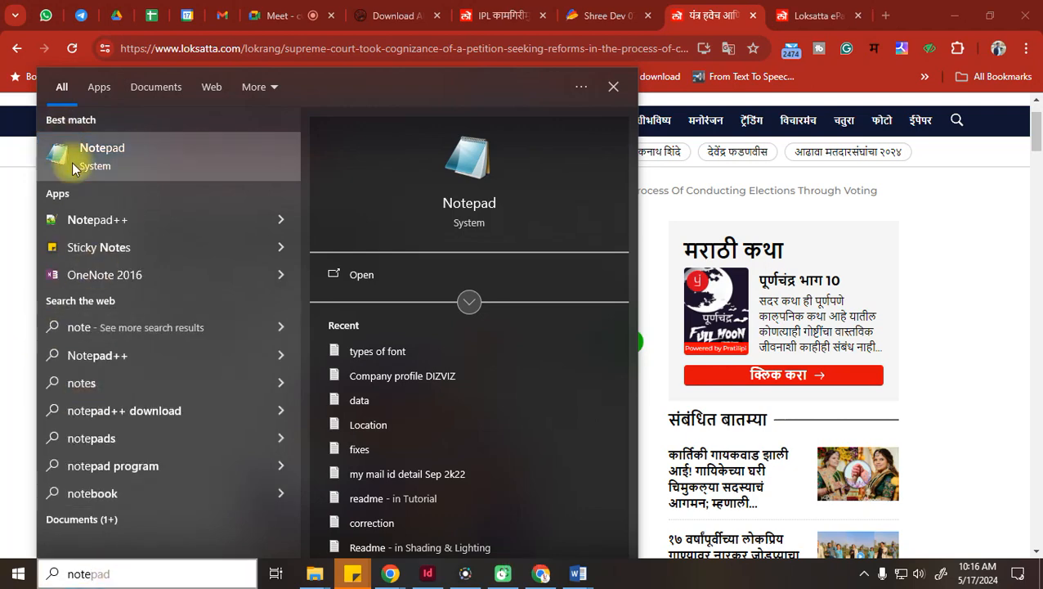
pyautogui.click(72, 168)
pyautogui.moveTo(133, 237); pyautogui.dragTo(432, 245)
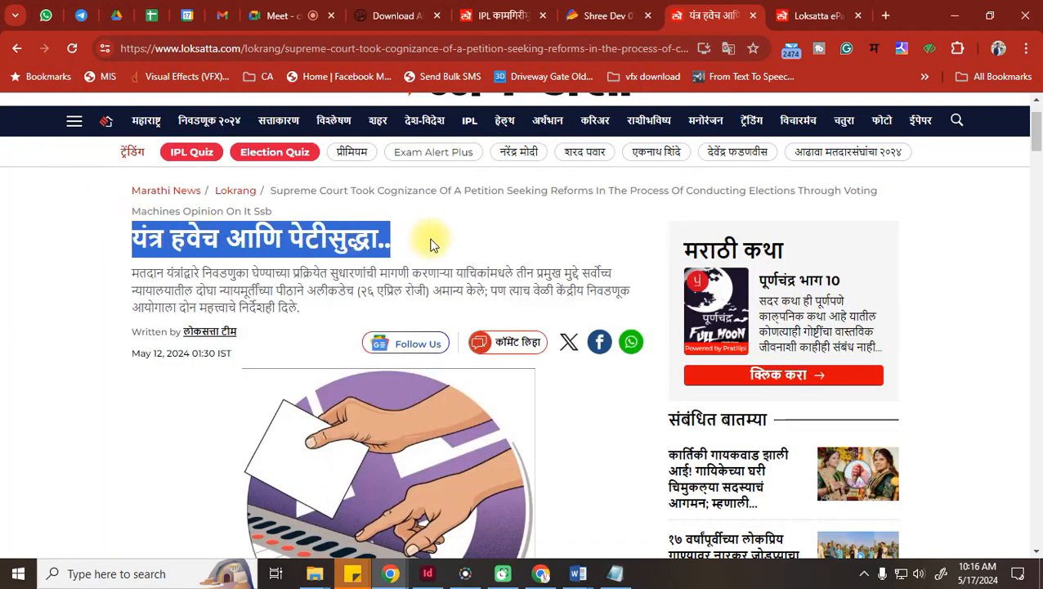
pyautogui.hotkey('ctrl', 'c')
pyautogui.click(618, 575)
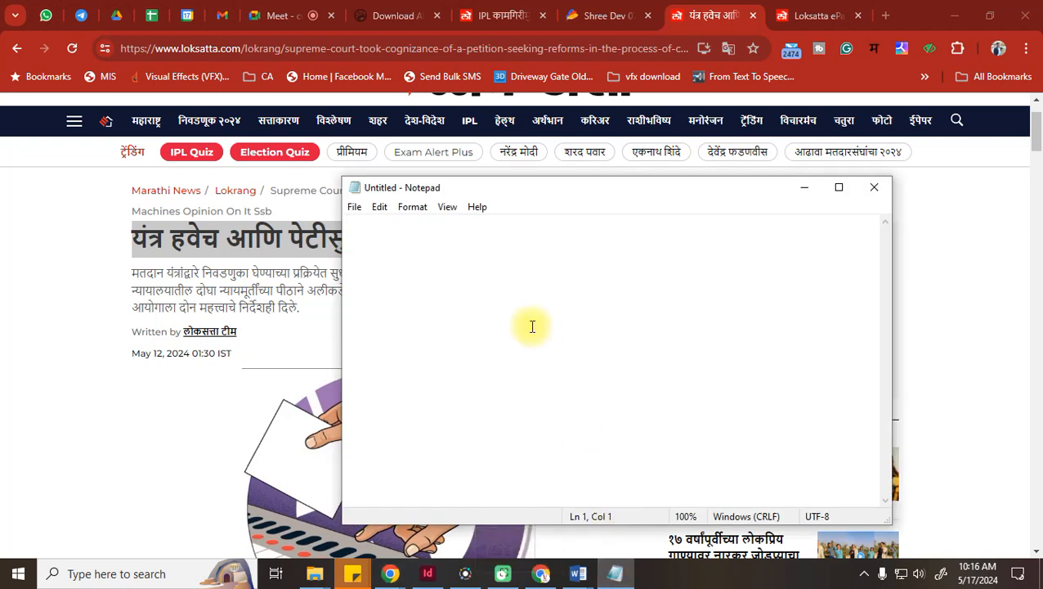
pyautogui.hotkey('ctrl', 'v')
pyautogui.press('Return')
# Copy the article's summary paragraph into the note on a new line
pyautogui.click(144, 275)
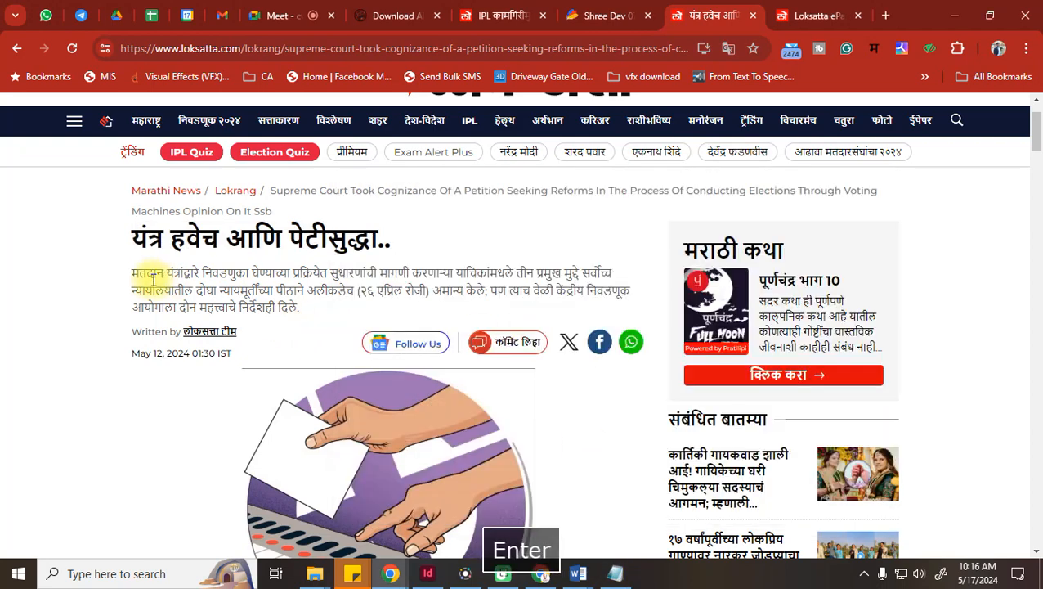
pyautogui.moveTo(133, 273); pyautogui.dragTo(314, 306)
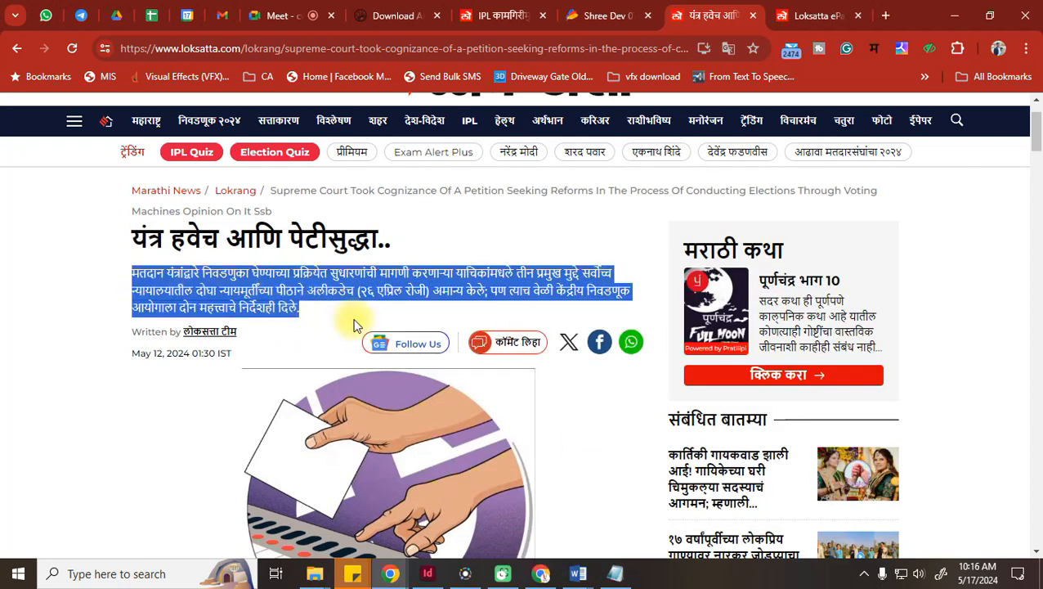
pyautogui.hotkey('ctrl', 'c')
pyautogui.click(615, 573)
pyautogui.hotkey('ctrl', 'v')
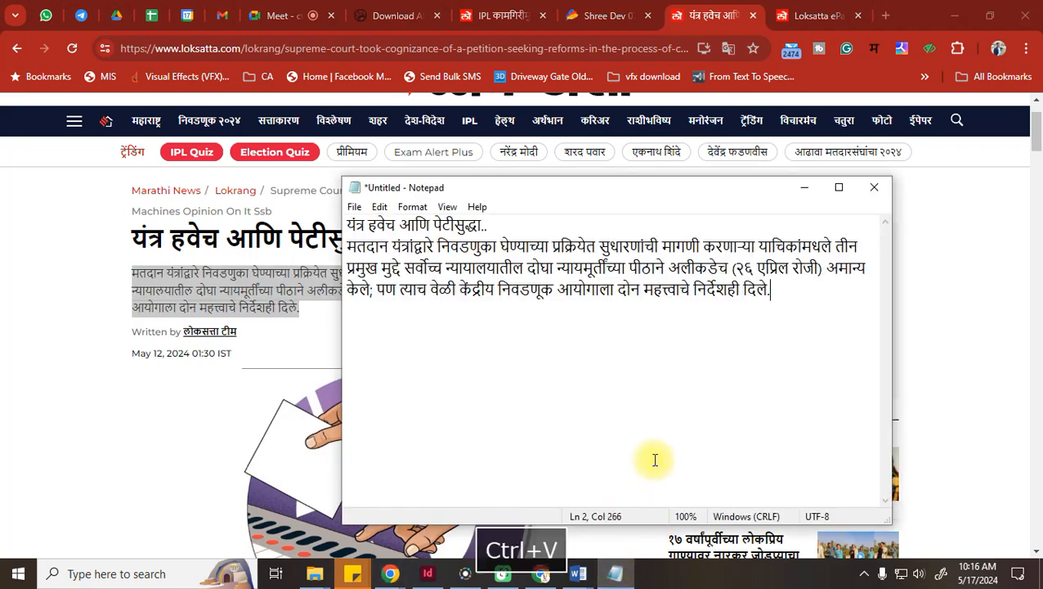
pyautogui.press('Return')
# Add the article's byline and publication date to the note
pyautogui.click(131, 358)
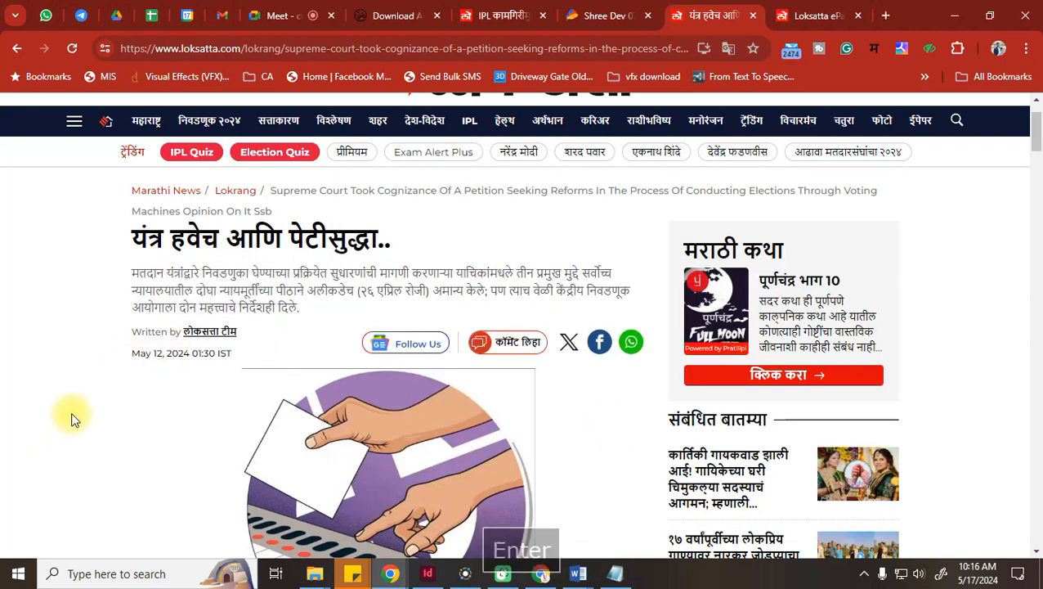
pyautogui.scroll(-2, 69, 420)
pyautogui.moveTo(244, 215); pyautogui.dragTo(132, 211)
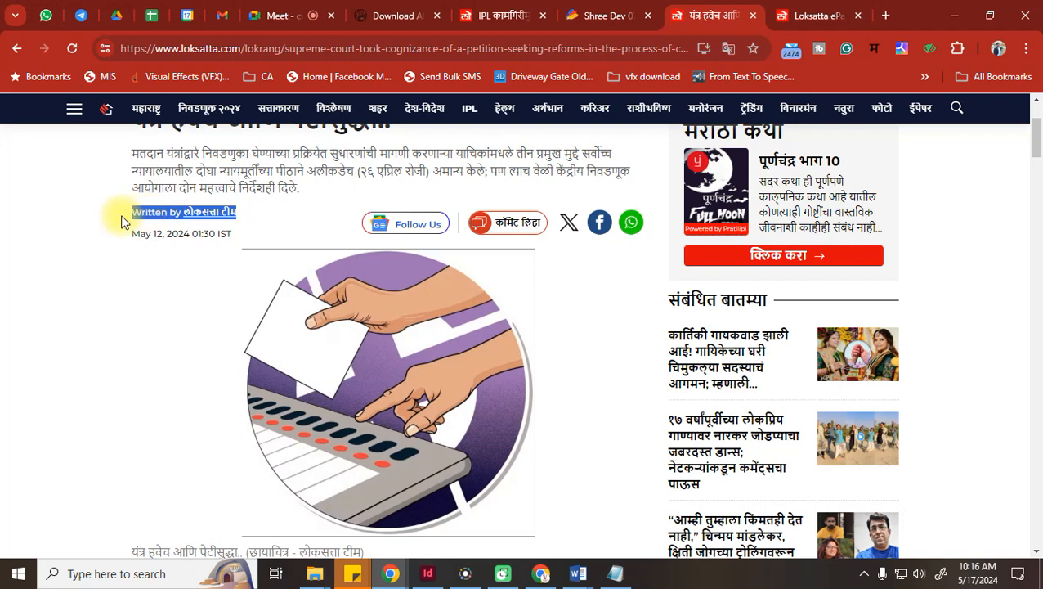
pyautogui.moveTo(235, 235); pyautogui.dragTo(141, 213)
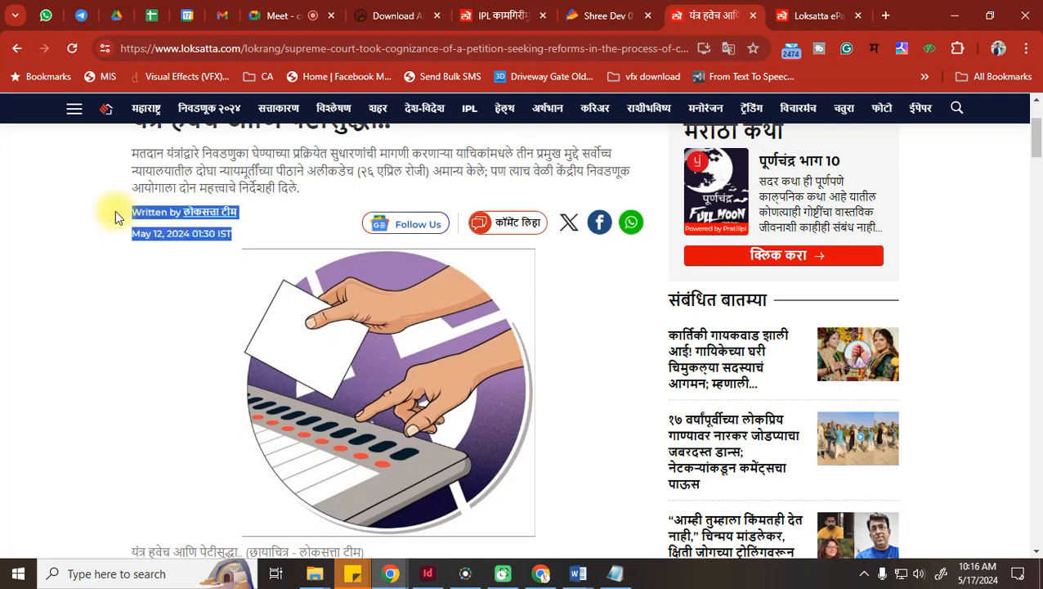
pyautogui.hotkey('ctrl', 'c')
pyautogui.click(615, 573)
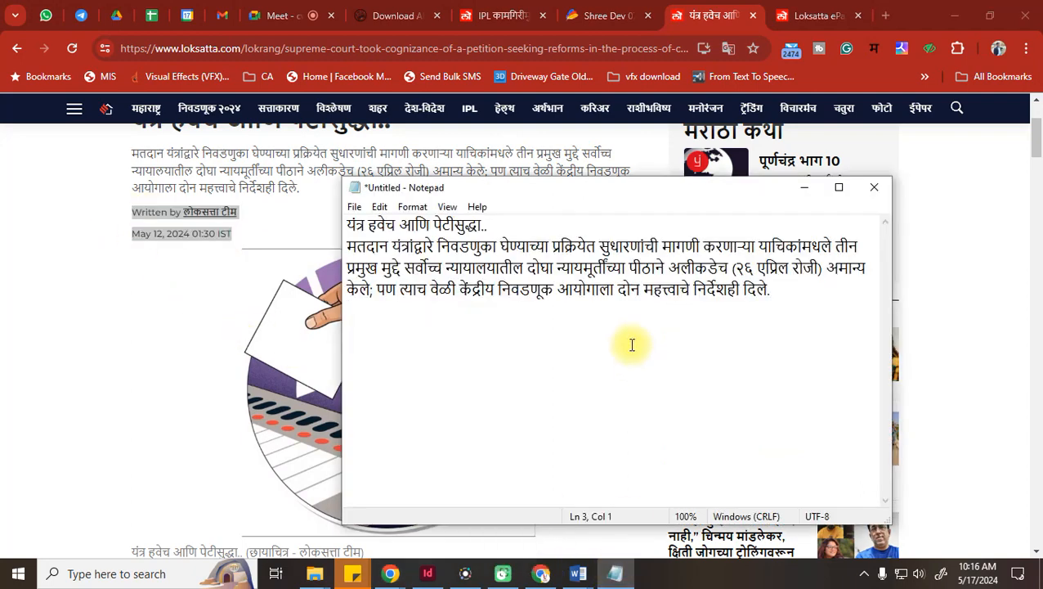
pyautogui.hotkey('ctrl', 'v')
pyautogui.press('Return')
# Copy the photo caption under the illustration into the note
pyautogui.click(72, 316)
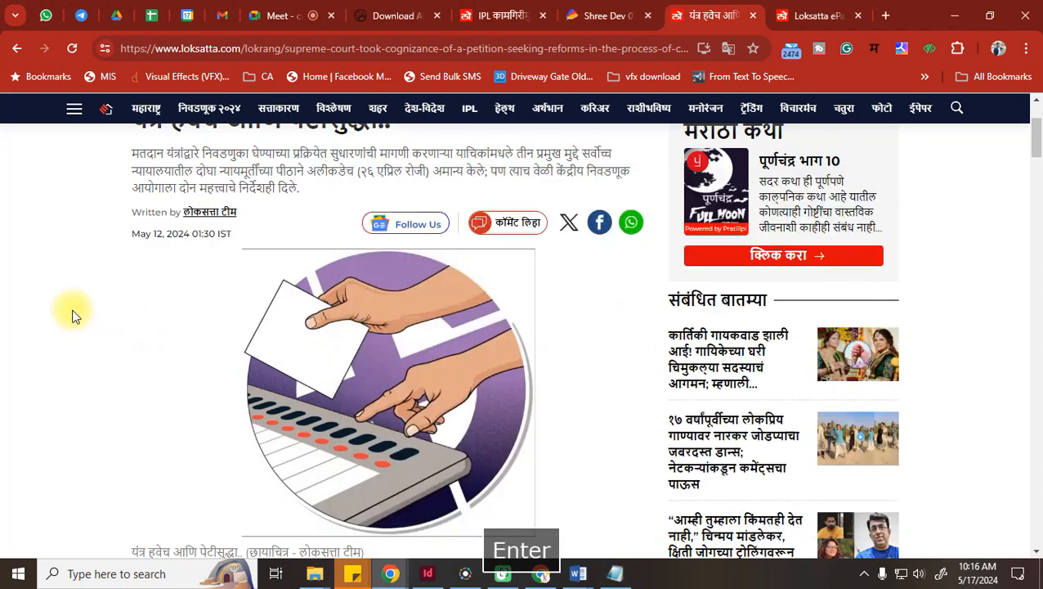
pyautogui.scroll(-5, 72, 315)
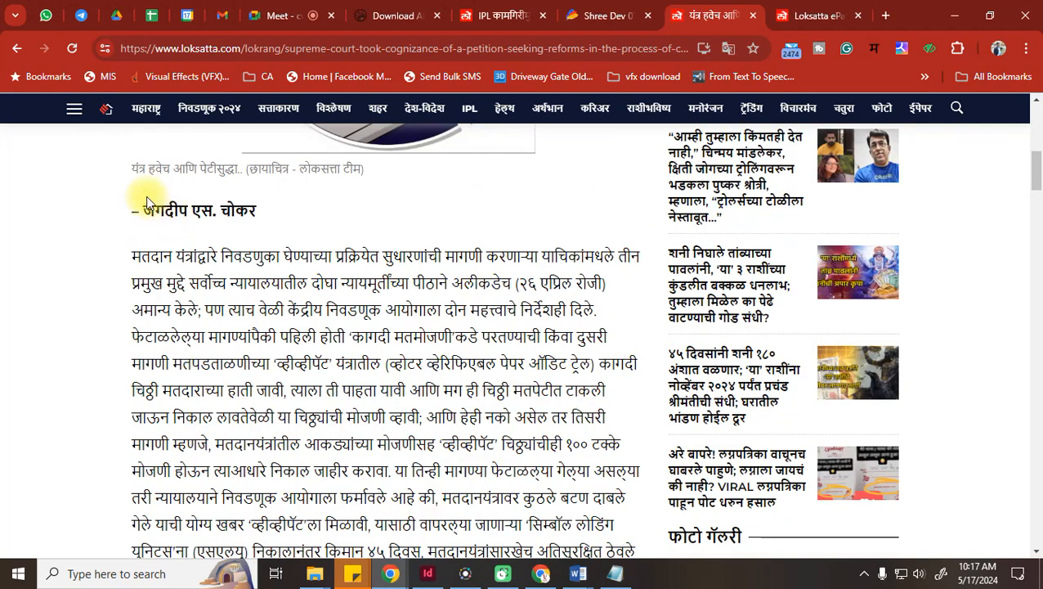
pyautogui.moveTo(125, 171); pyautogui.dragTo(367, 170)
pyautogui.hotkey('ctrl', 'c')
pyautogui.click(615, 573)
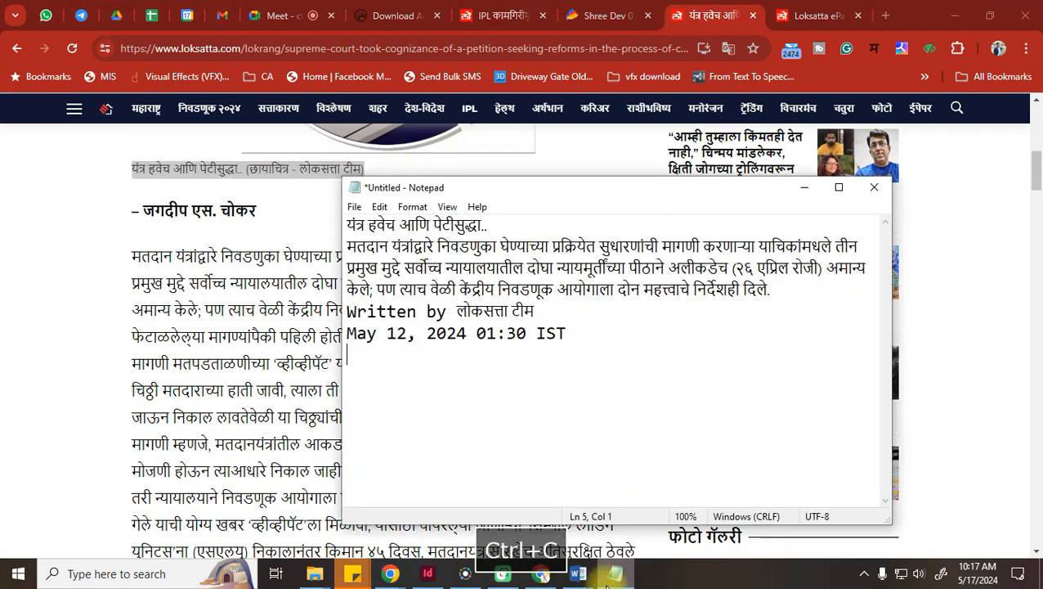
pyautogui.hotkey('ctrl', 'v')
# Paste the author's name below the caption, then select the whole article body
pyautogui.click(182, 352)
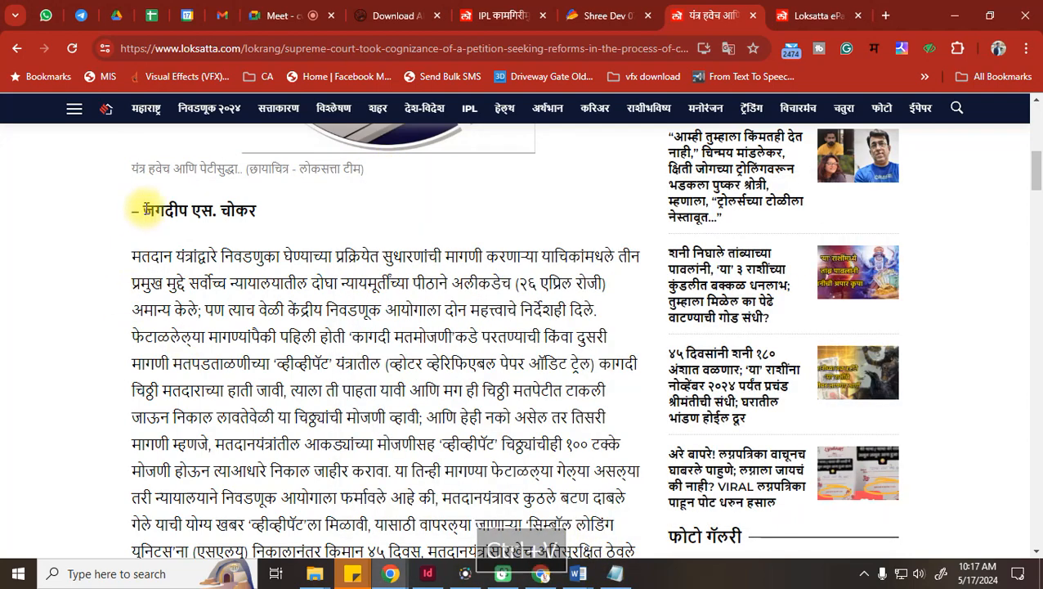
pyautogui.moveTo(128, 205); pyautogui.dragTo(272, 209)
pyautogui.hotkey('ctrl', 'c')
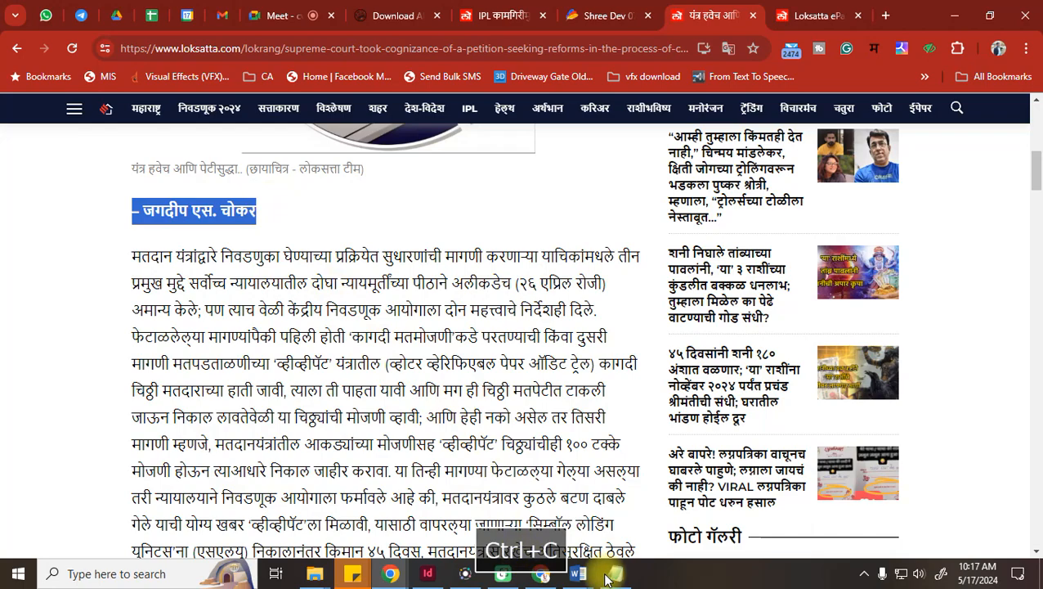
pyautogui.click(615, 573)
pyautogui.press('Return')
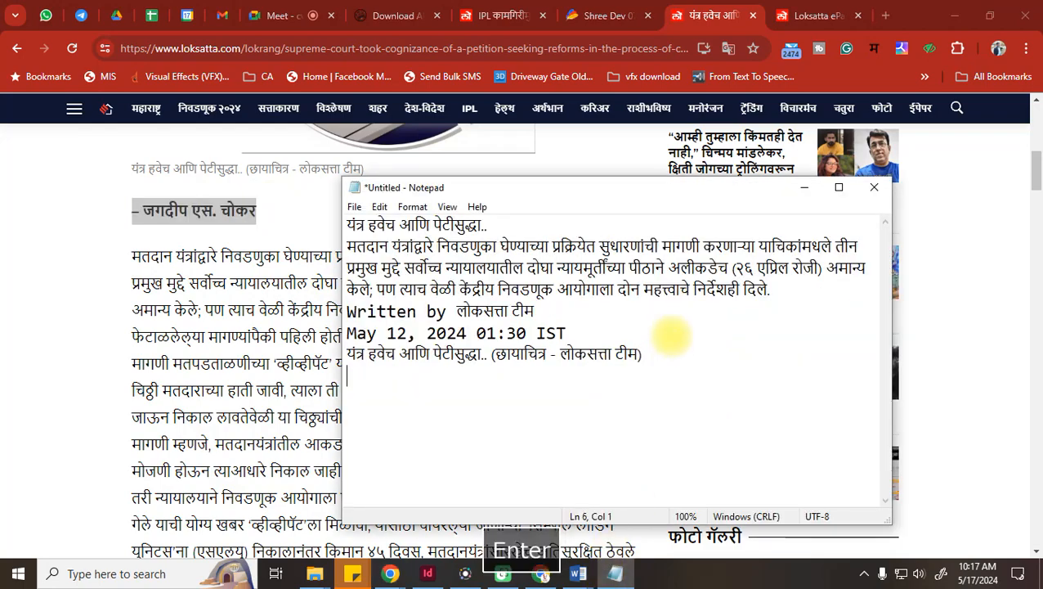
pyautogui.hotkey('ctrl', 'v')
pyautogui.click(278, 331)
pyautogui.moveTo(135, 255); pyautogui.dragTo(542, 398)
# Paste the full article body into the note below the author's name
pyautogui.hotkey('ctrl', 'c')
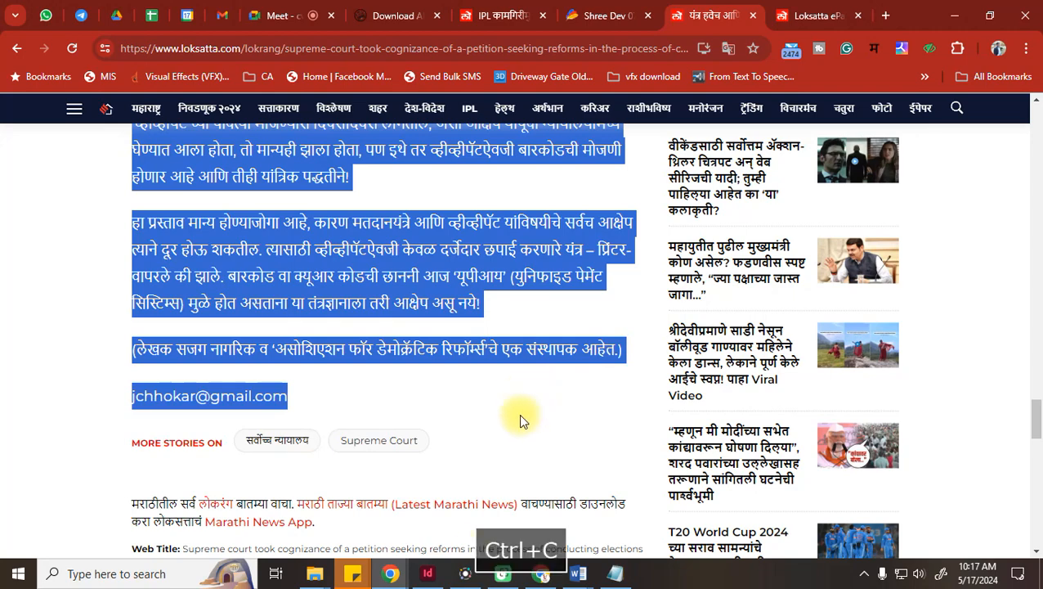
pyautogui.click(614, 573)
pyautogui.press('Return')
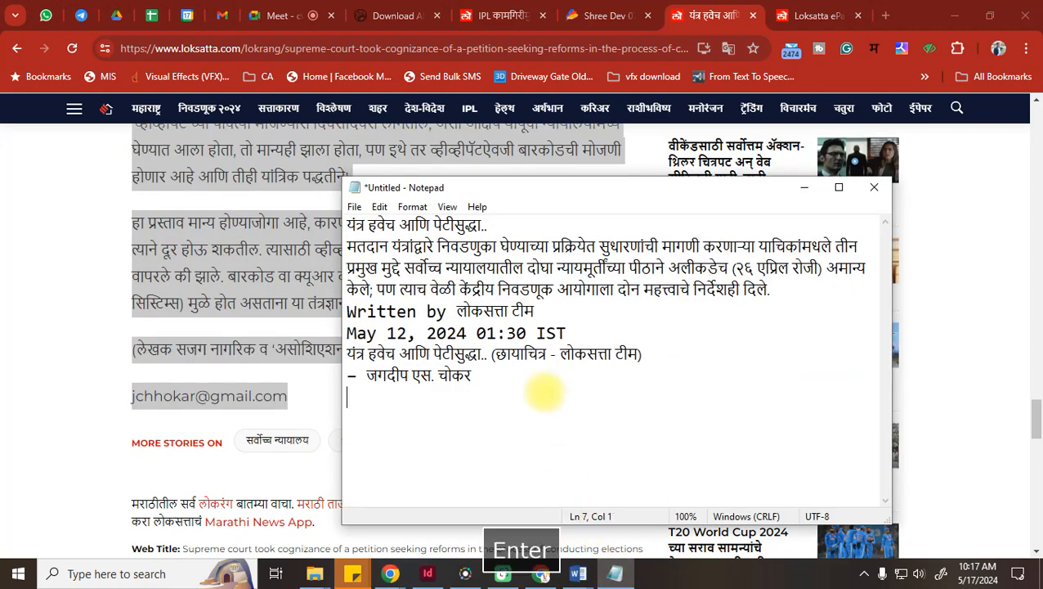
pyautogui.hotkey('ctrl', 'v')
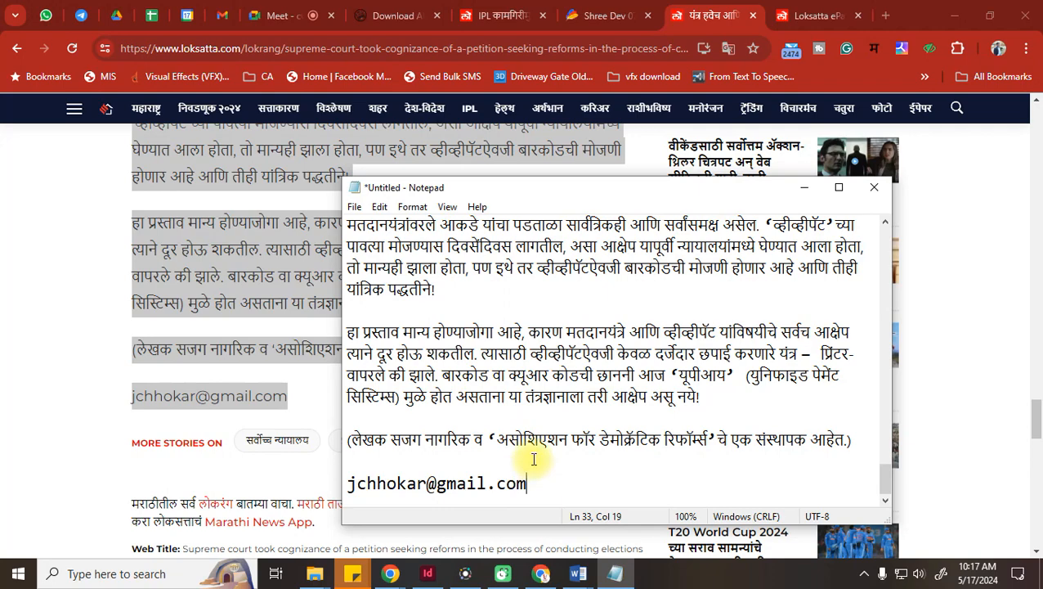
# Delete the first हेही वाचा related-link line and the extra blank lines around it
pyautogui.scroll(4, 531, 458)
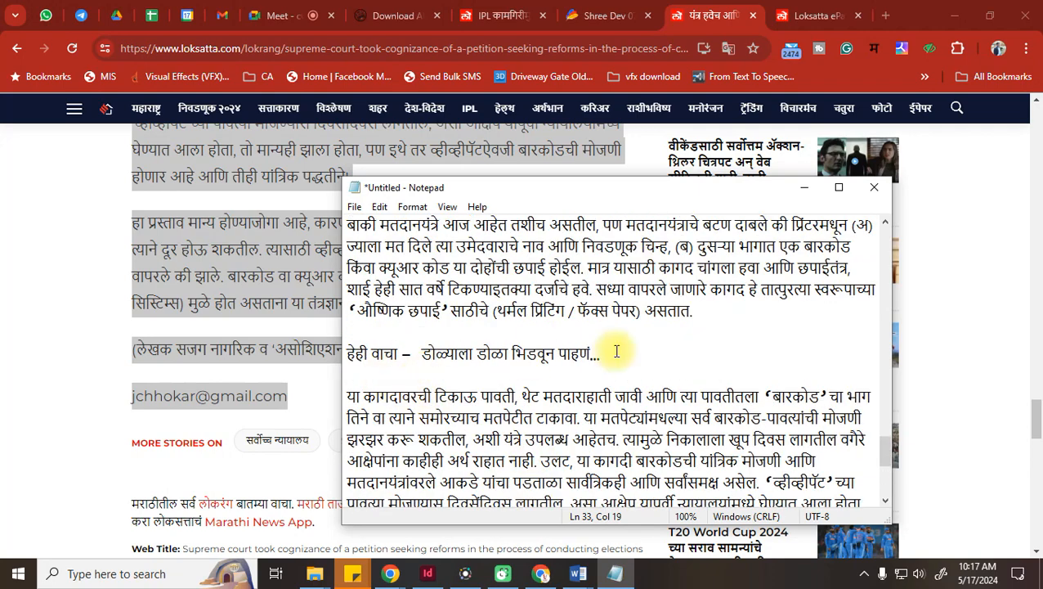
pyautogui.moveTo(612, 353); pyautogui.dragTo(231, 349)
pyautogui.press('Delete')
pyautogui.press('Delete')
pyautogui.click(360, 336)
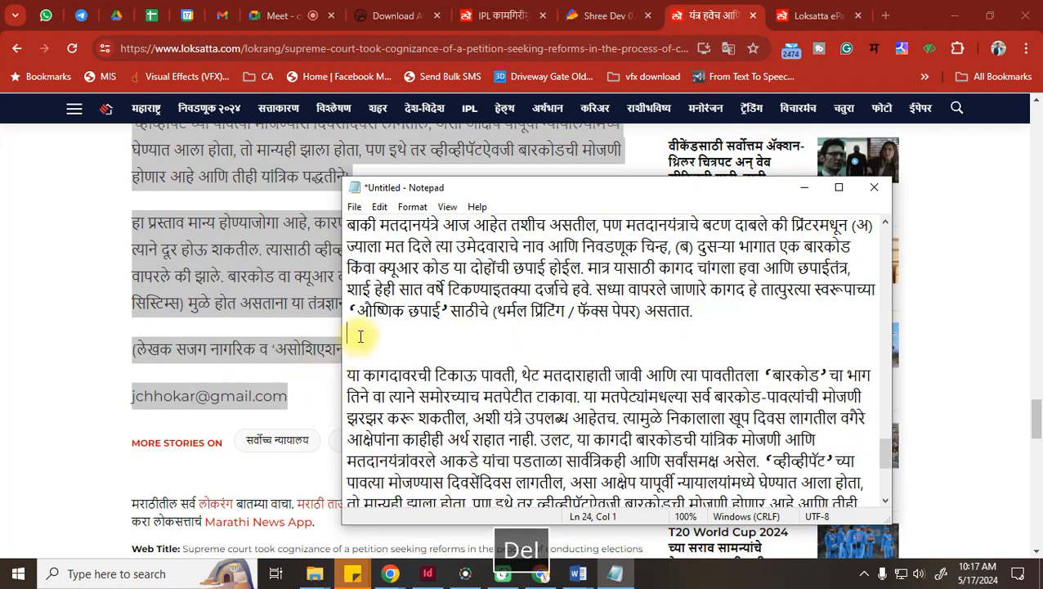
pyautogui.press('Delete')
pyautogui.press('Delete')
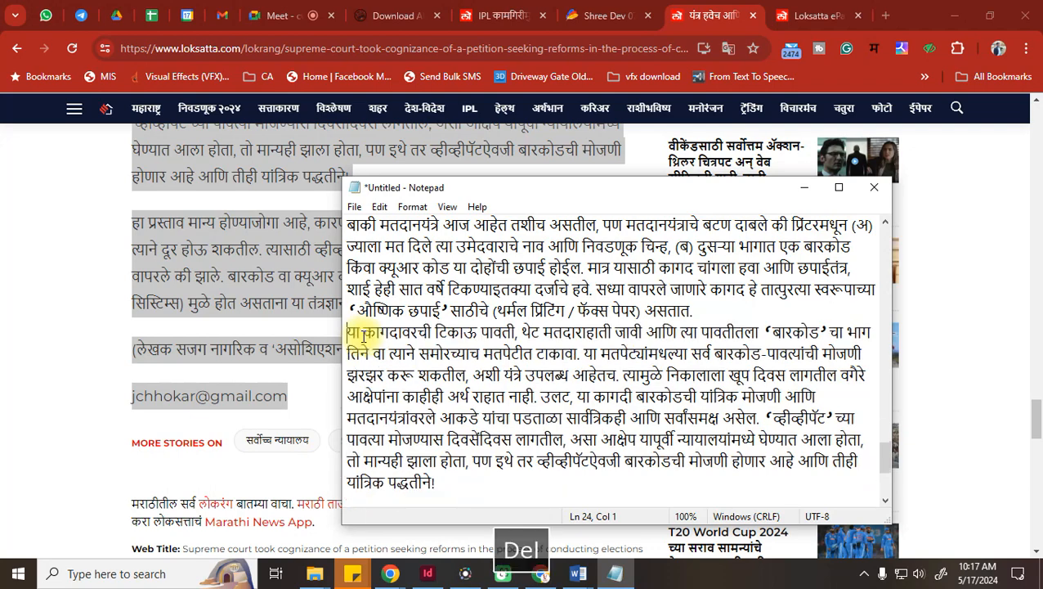
pyautogui.scroll(2, 449, 367)
pyautogui.scroll(5, 389, 314)
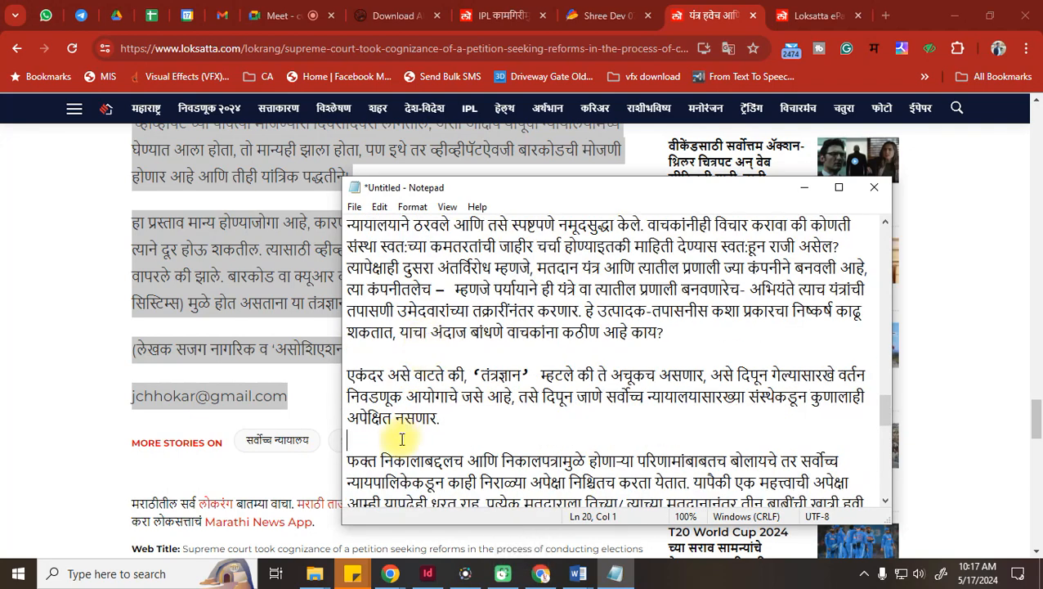
pyautogui.press('Delete')
pyautogui.scroll(8, 390, 361)
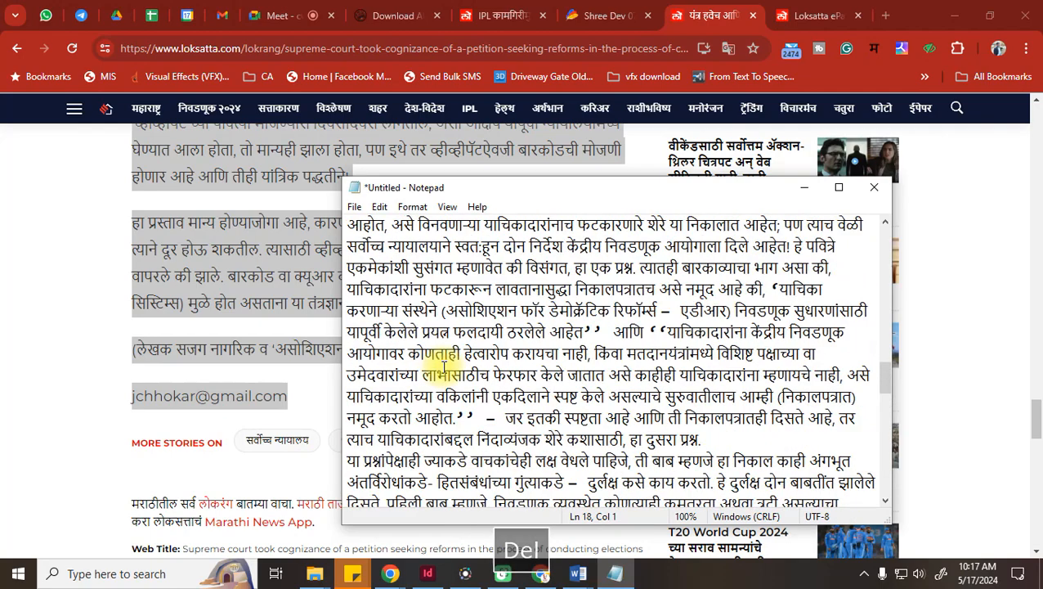
pyautogui.scroll(-1, 443, 386)
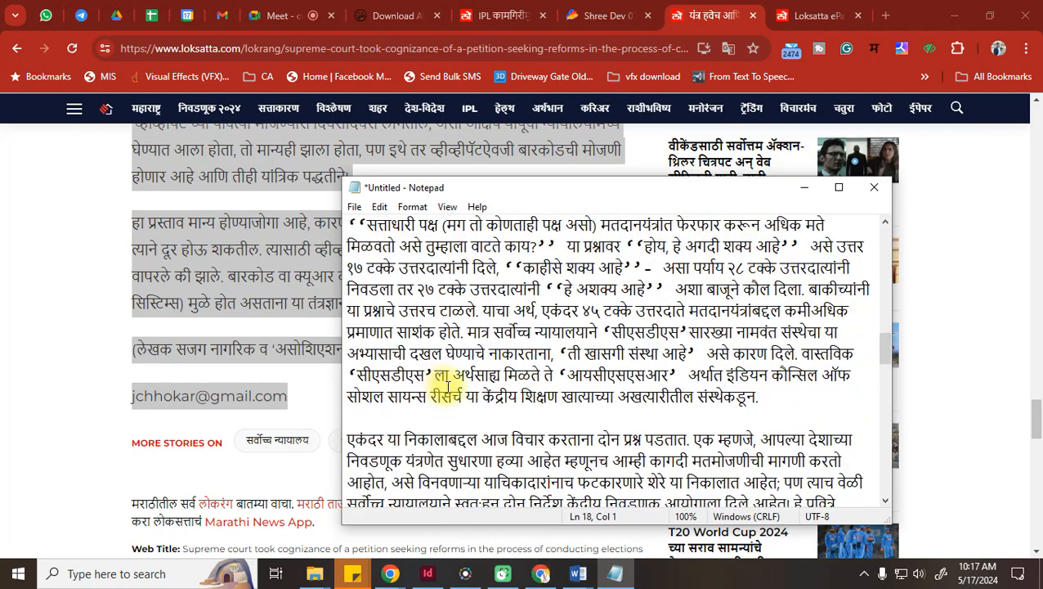
pyautogui.click(382, 417)
pyautogui.press('Delete')
# Delete the second हेही वाचा line and the नक्की वाचा label with its emptied line
pyautogui.scroll(5, 458, 411)
pyautogui.moveTo(707, 376); pyautogui.dragTo(268, 370)
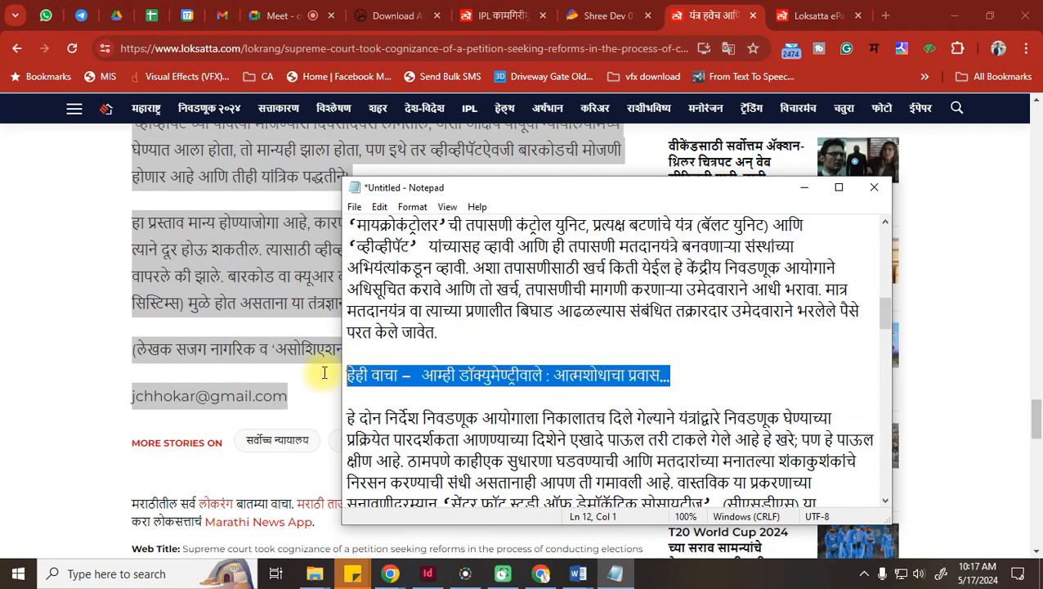
pyautogui.press('Delete')
pyautogui.press('Delete')
pyautogui.press('Delete')
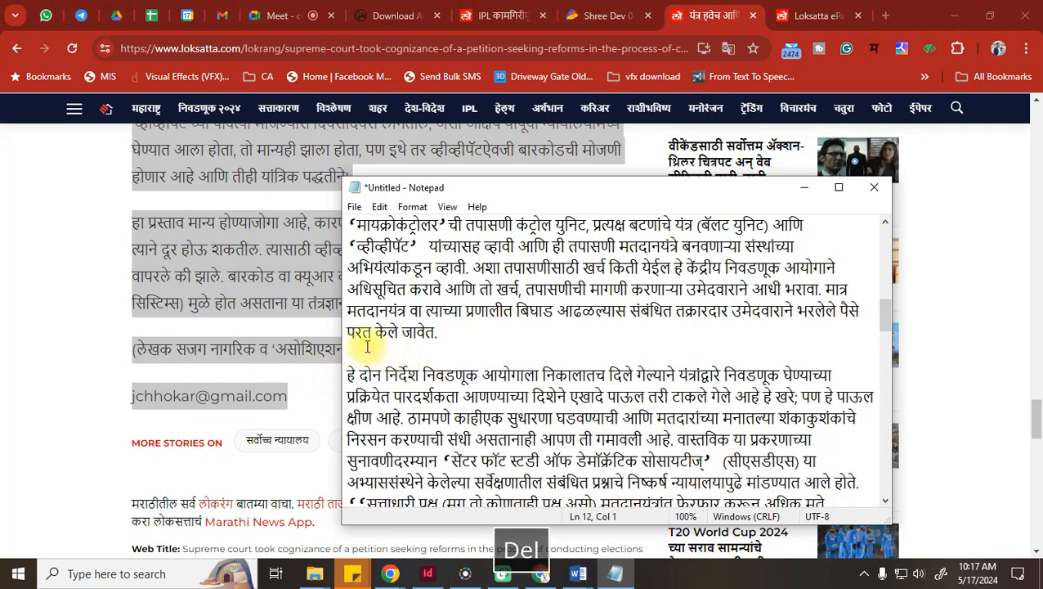
pyautogui.scroll(4, 475, 372)
pyautogui.moveTo(407, 374); pyautogui.dragTo(356, 376)
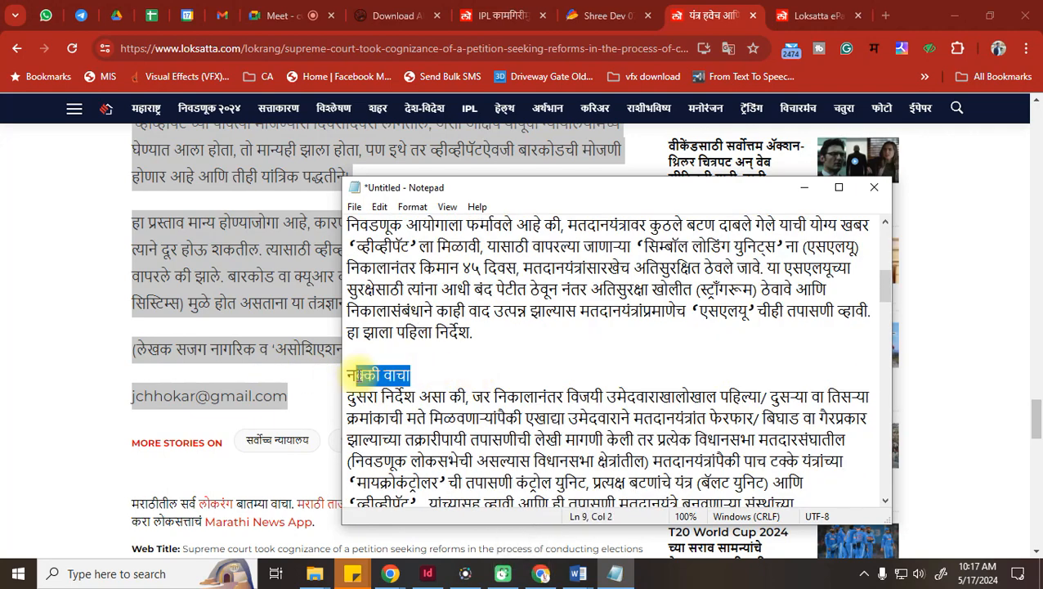
pyautogui.press('Delete')
pyautogui.click(375, 352)
pyautogui.press('Delete')
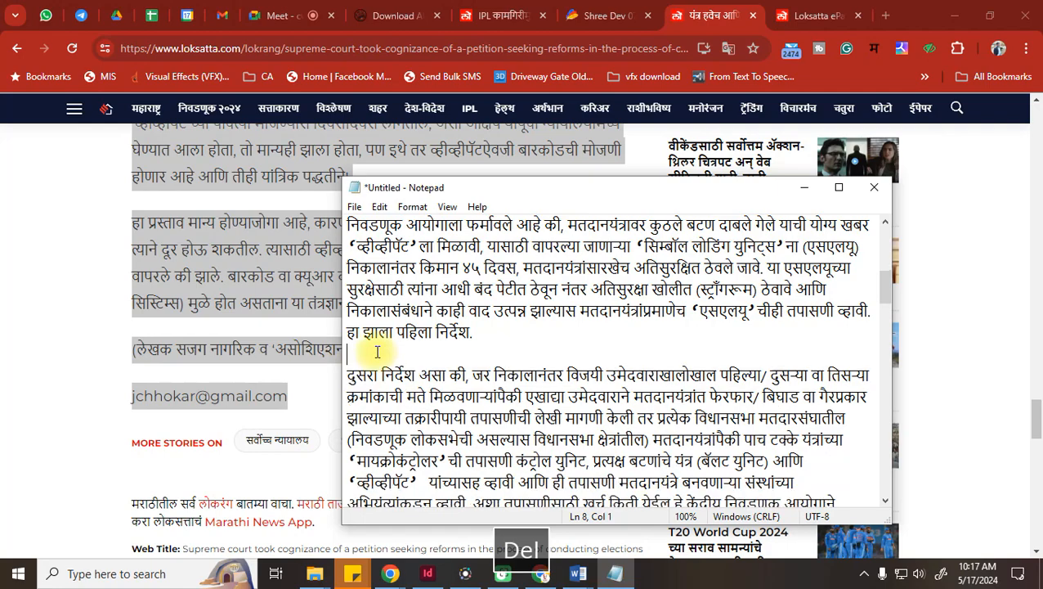
# Remove the blank lines above the author note, the हा प्रस्ताव paragraph and the email line
pyautogui.scroll(8, 377, 351)
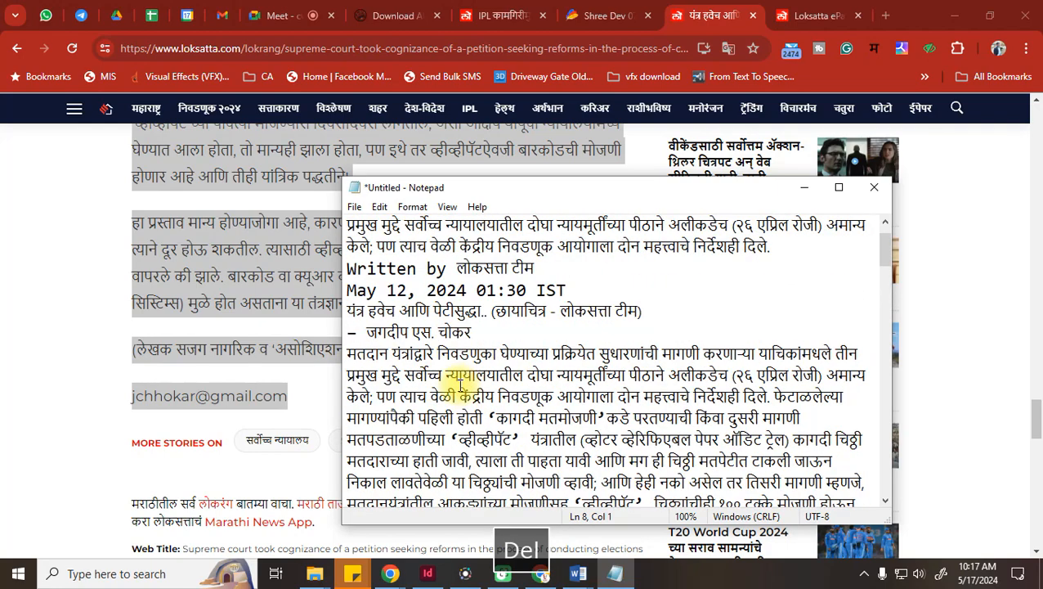
pyautogui.scroll(-15, 462, 372)
pyautogui.scroll(-10, 472, 374)
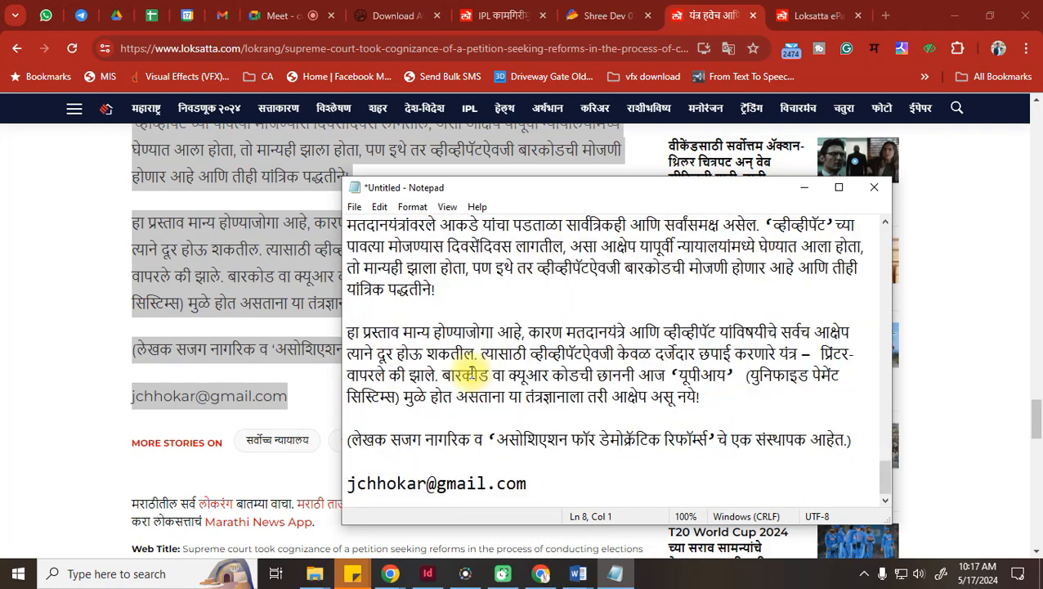
pyautogui.press('Delete')
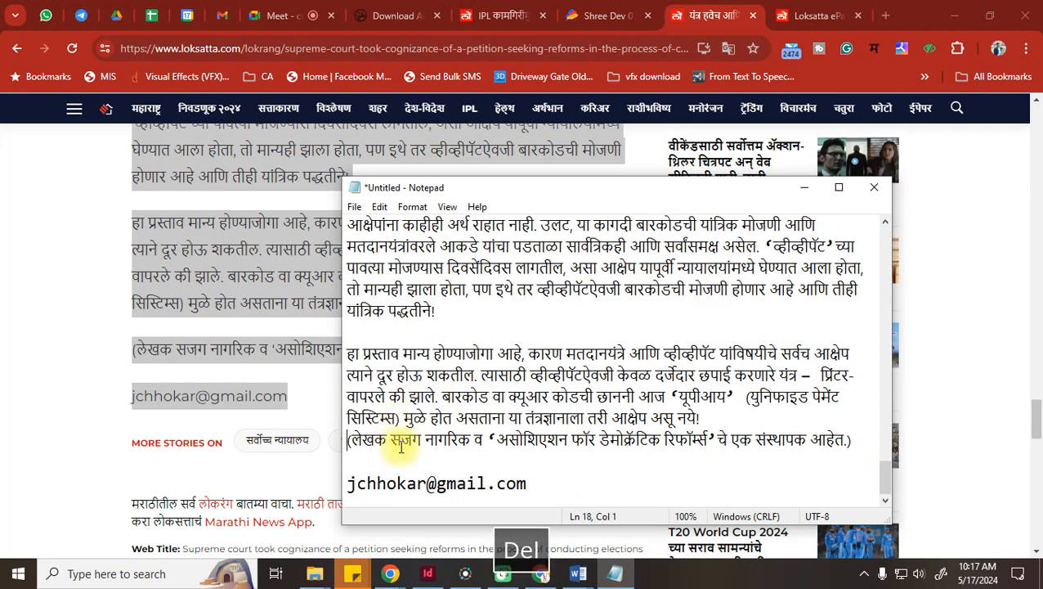
pyautogui.click(349, 332)
pyautogui.press('Delete')
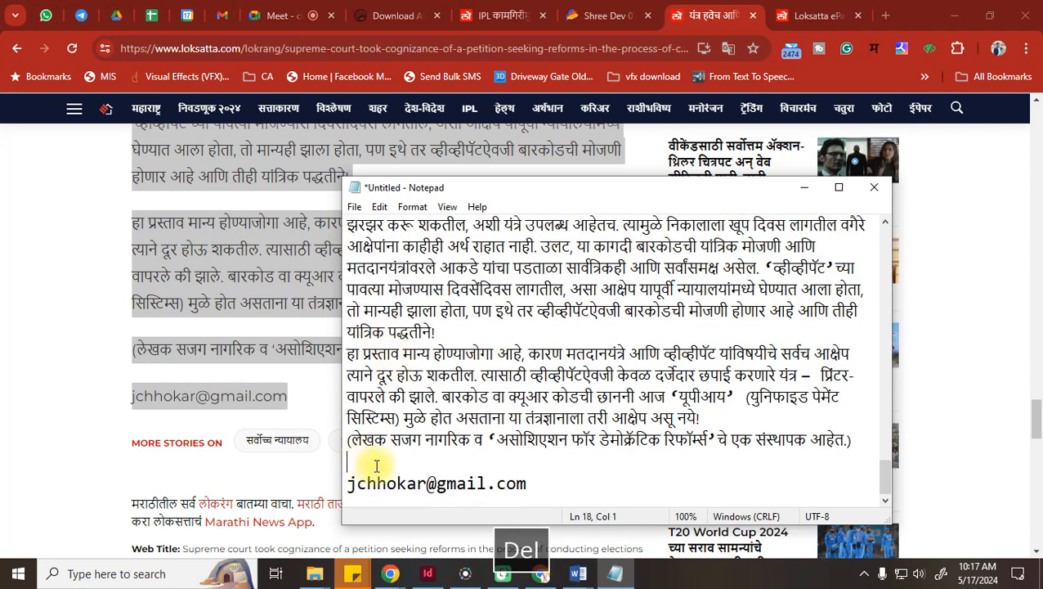
pyautogui.press('Delete')
pyautogui.scroll(10, 613, 458)
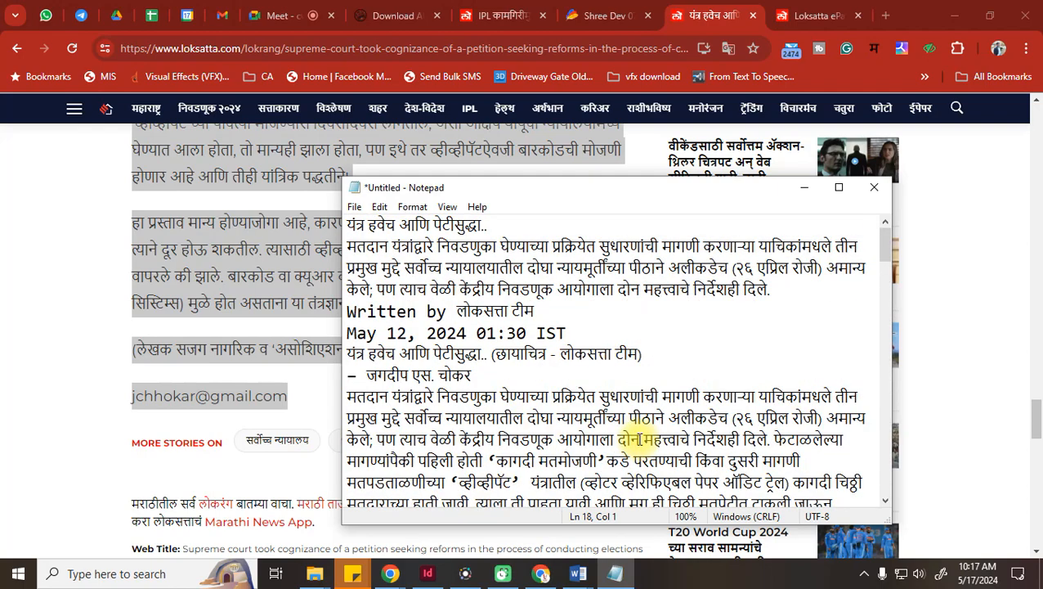
# Save the note as the text file 'lokrang', then go back to the article in Chrome
pyautogui.hotkey('ctrl', 's')
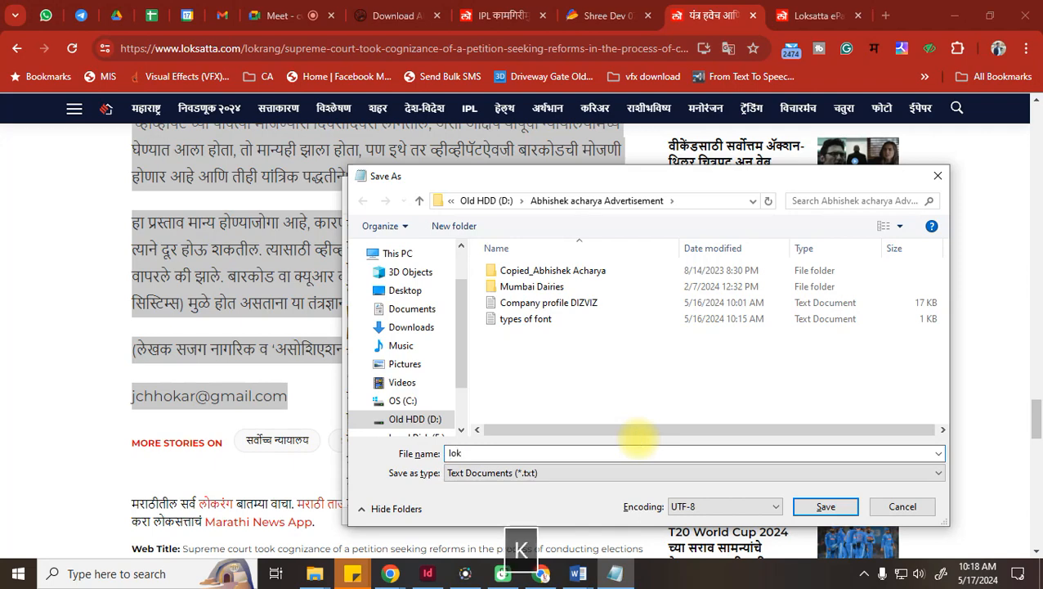
pyautogui.press('Return')
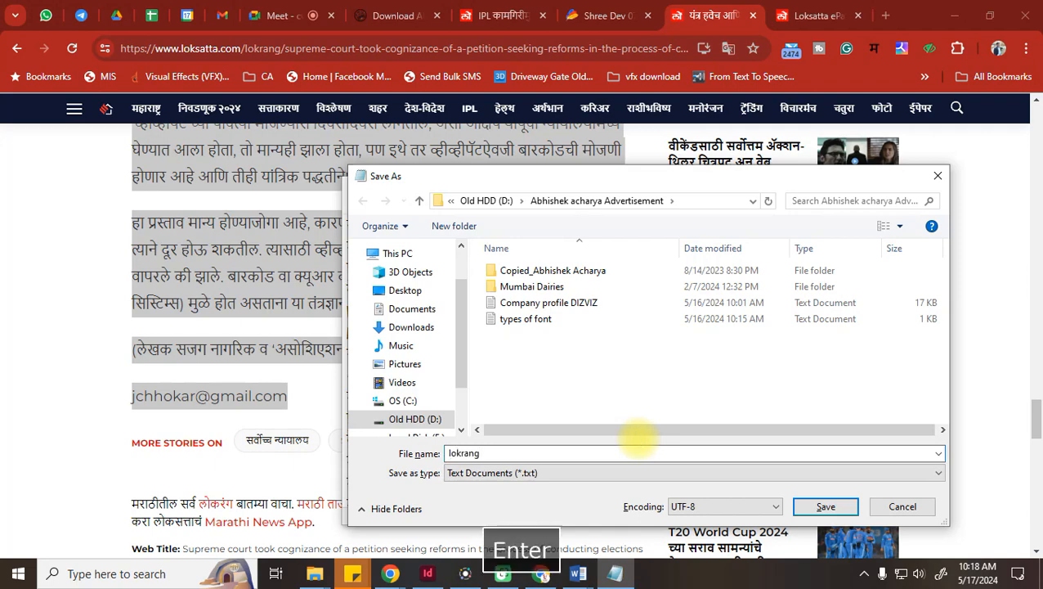
pyautogui.click(62, 378)
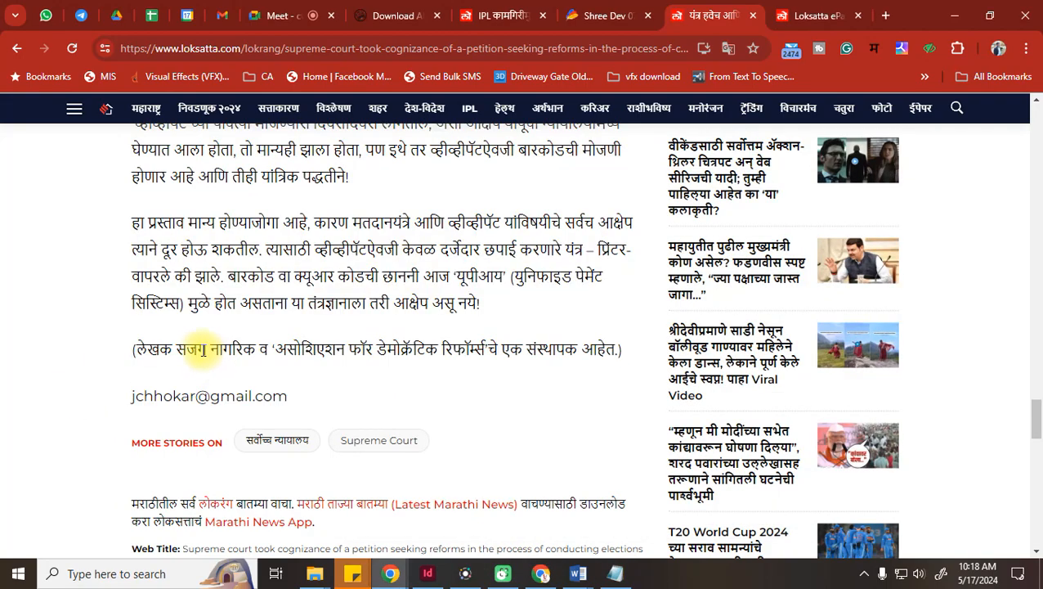
# Save the article's voting-machine illustration into Downloads as an .avif image
pyautogui.scroll(20, 299, 295)
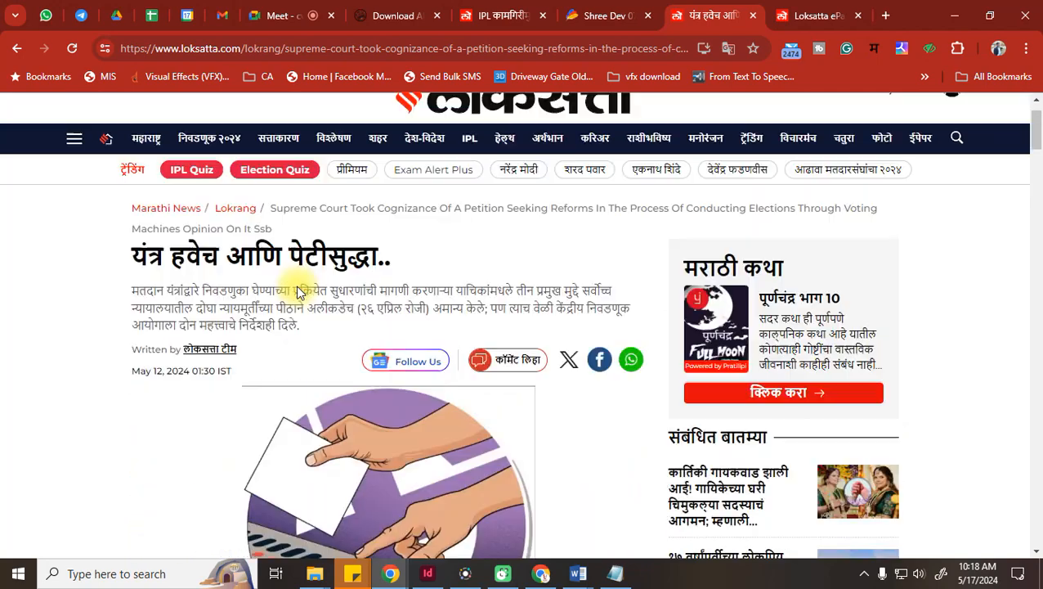
pyautogui.scroll(-3, 298, 292)
pyautogui.rightClick(322, 216)
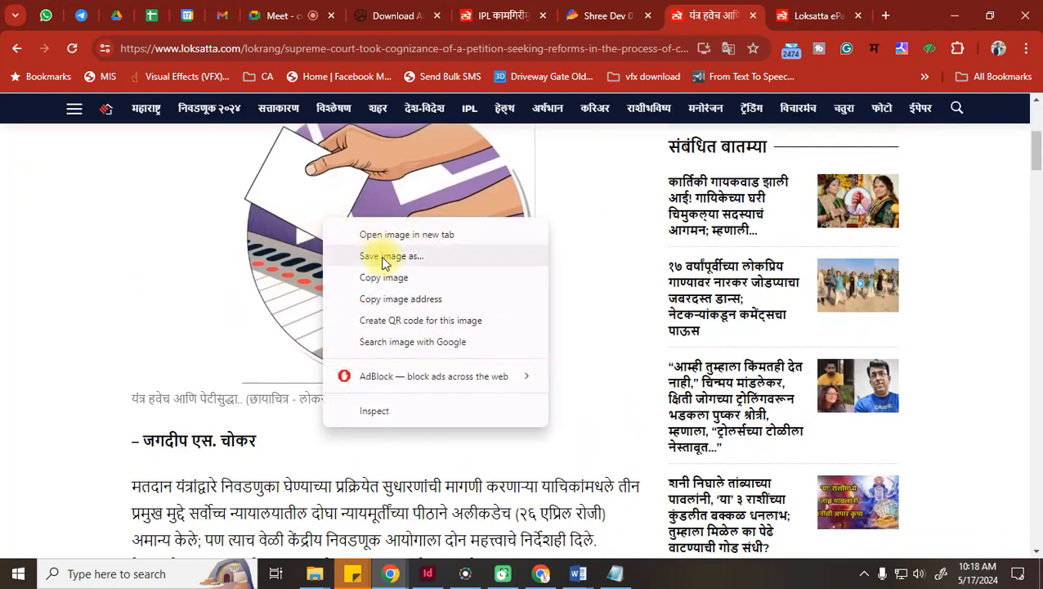
pyautogui.click(399, 261)
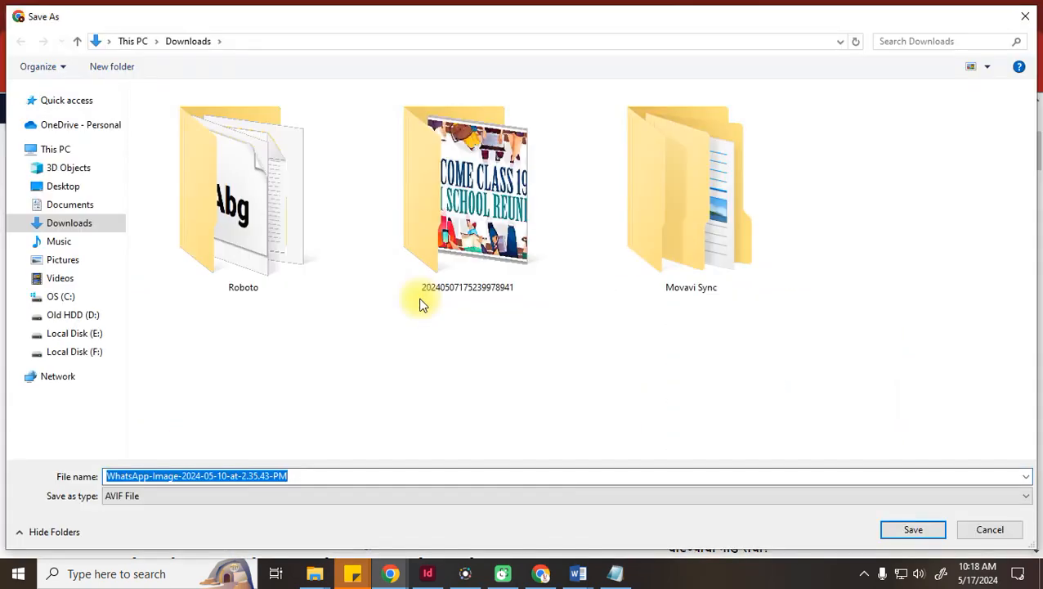
pyautogui.click(924, 530)
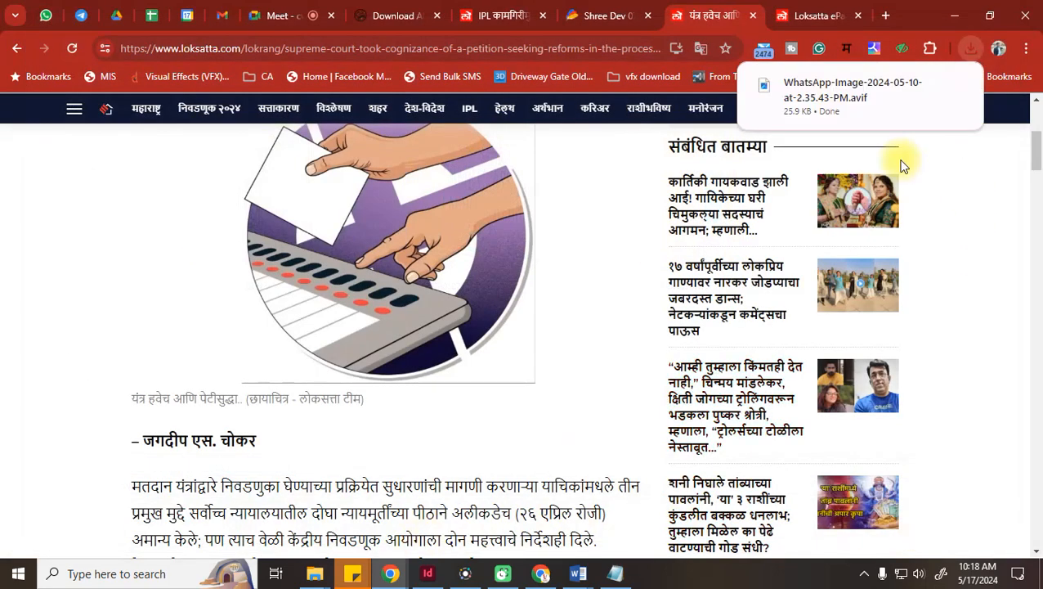
# Launch Paint by searching 'pai', then close it again
pyautogui.click(118, 573)
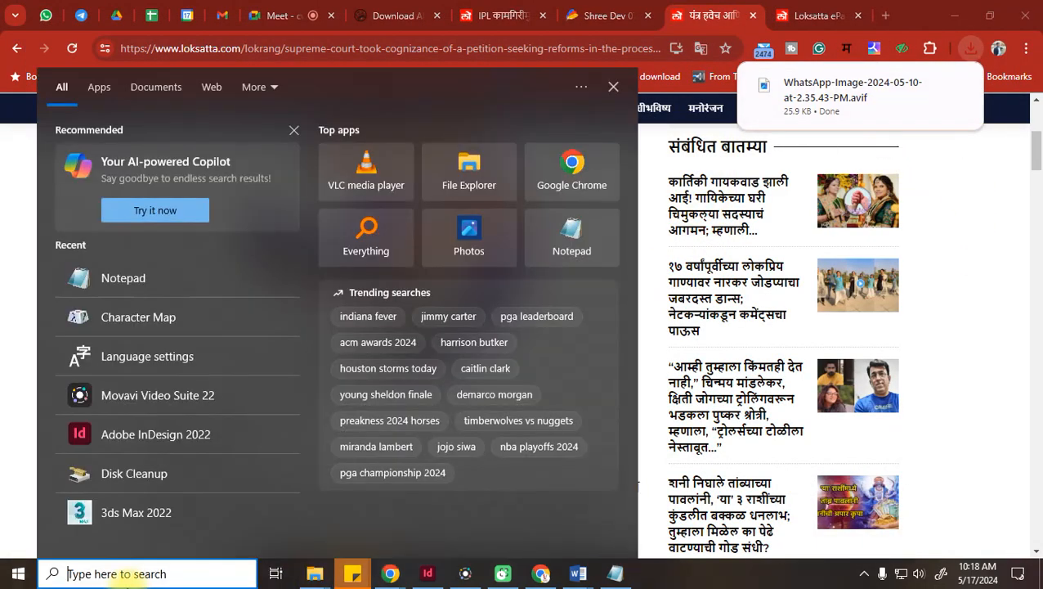
pyautogui.write('n')
pyautogui.press('BackSpace')
pyautogui.write('pain')
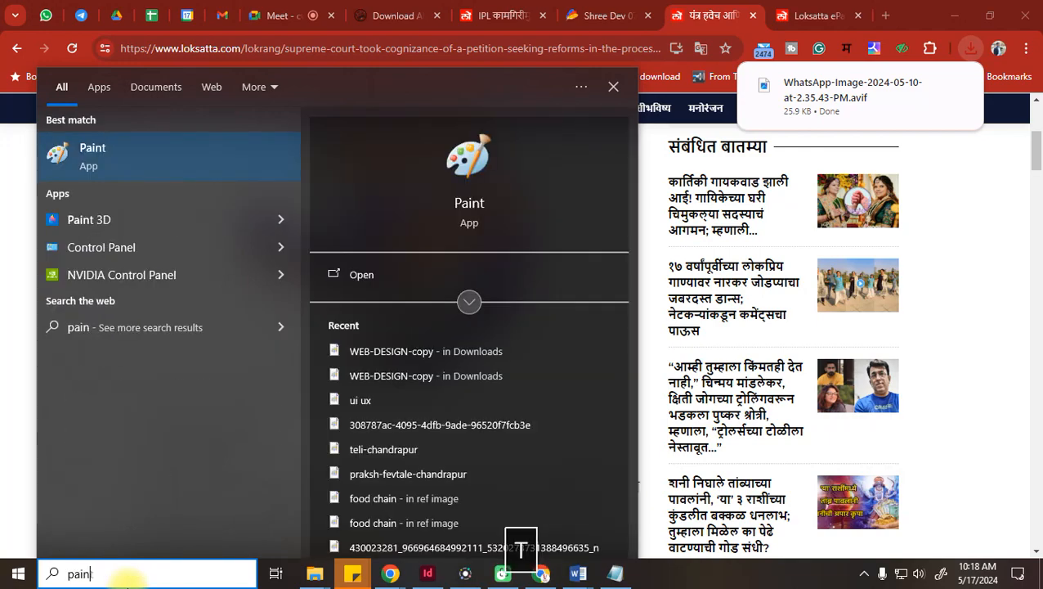
pyautogui.press('Return')
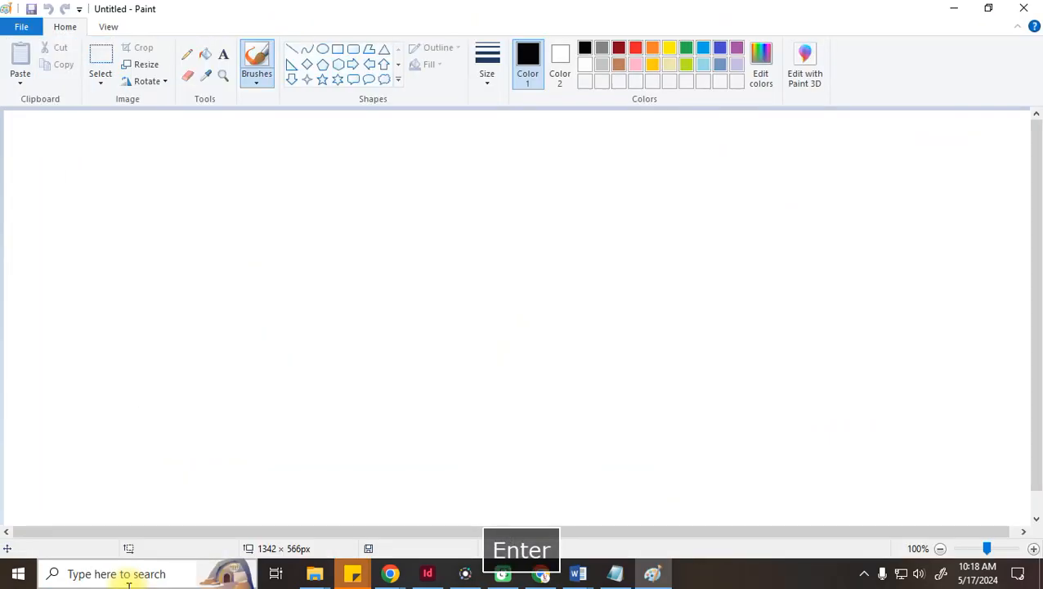
pyautogui.click(1024, 8)
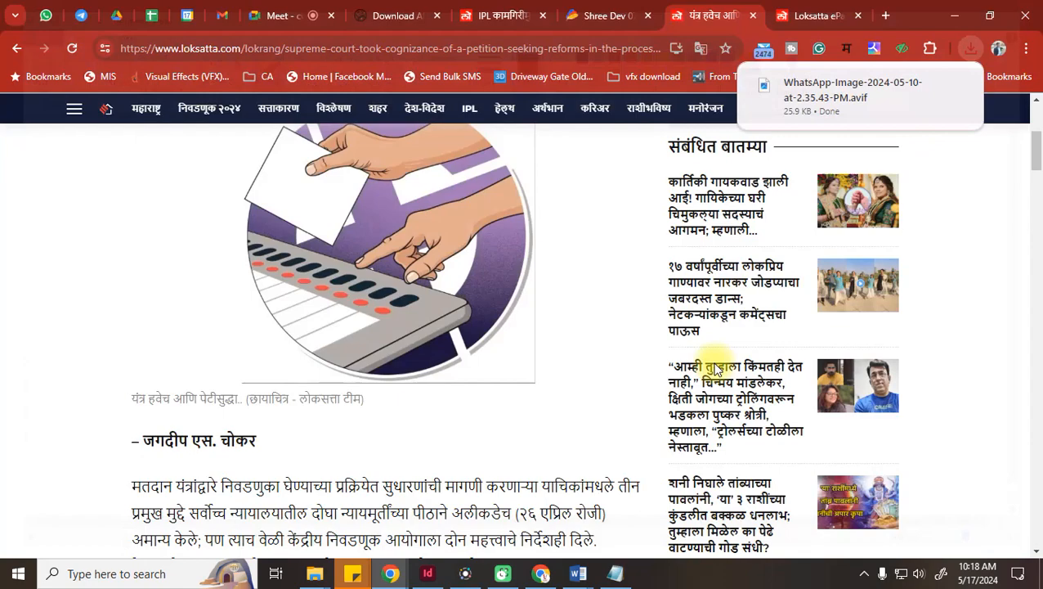
# Browse the Start menu app list, then reopen the Windows search panel
pyautogui.click(18, 573)
pyautogui.click(17, 542)
pyautogui.click(18, 573)
pyautogui.click(18, 573)
pyautogui.scroll(-8, 103, 313)
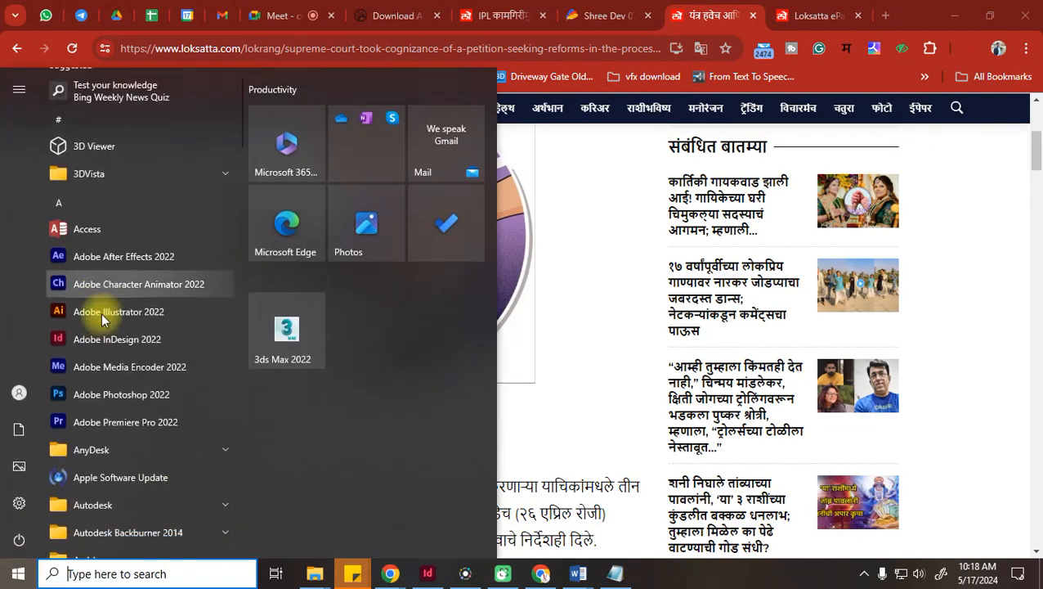
pyautogui.scroll(-7, 152, 347)
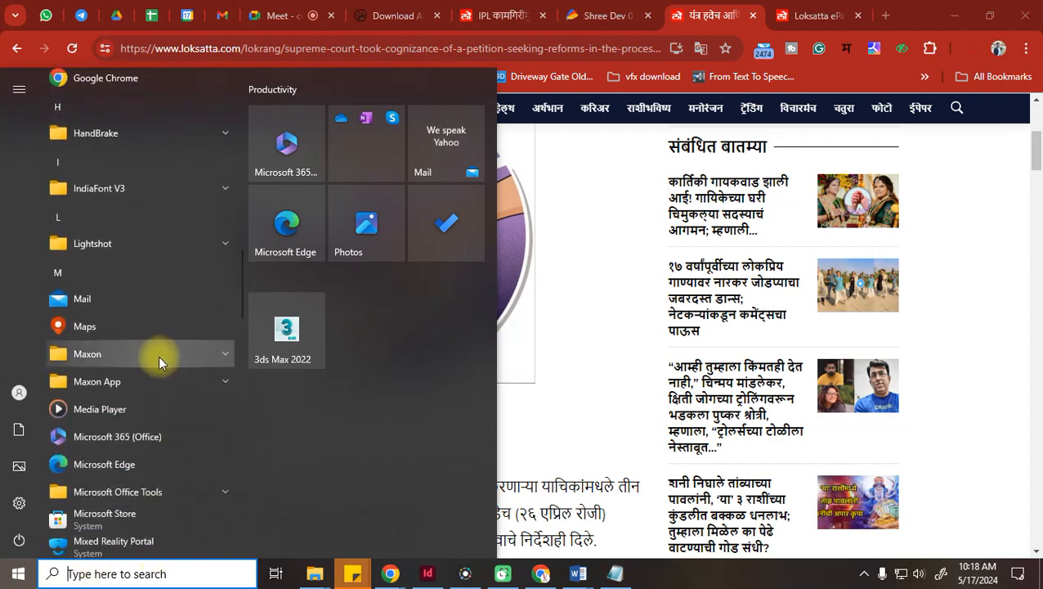
pyautogui.click(155, 574)
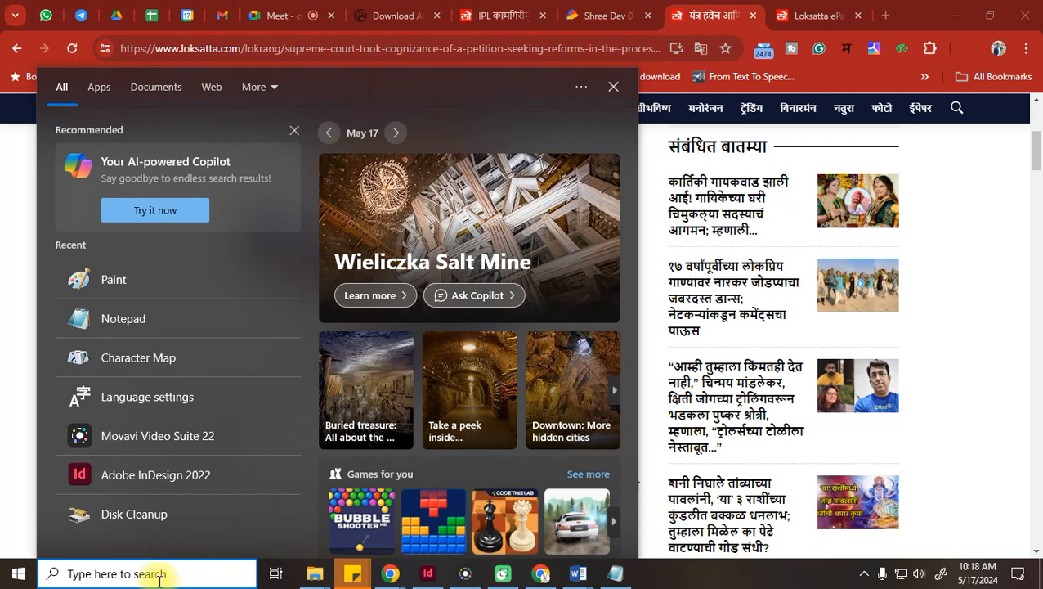
# Open Paint on a blank canvas, try 25%, 50% and 100% zoom, then return to Chrome
pyautogui.write('paint')
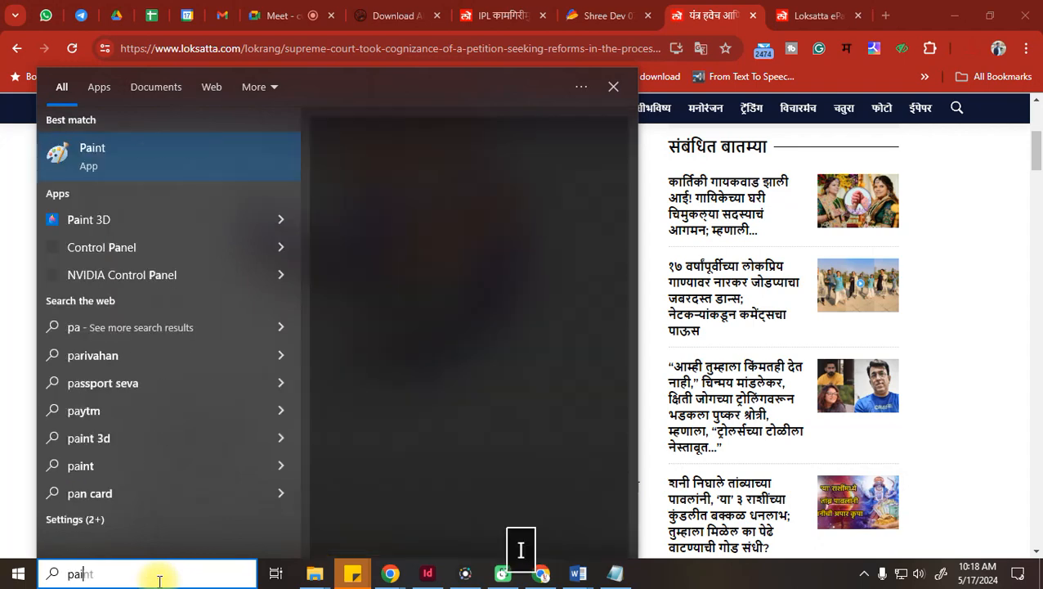
pyautogui.click(105, 161)
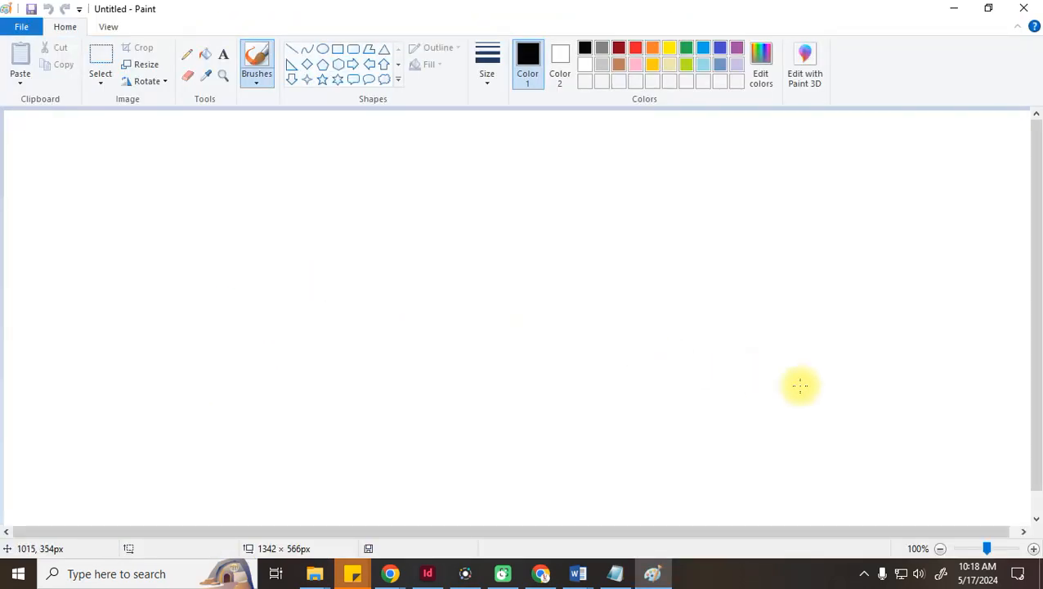
pyautogui.click(941, 550)
pyautogui.click(942, 549)
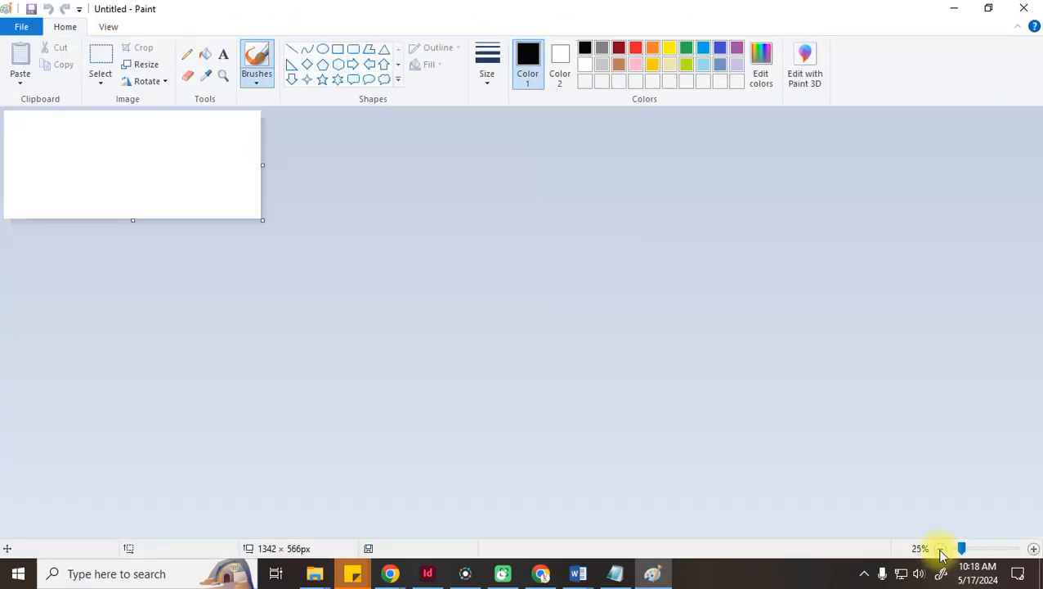
pyautogui.click(1034, 549)
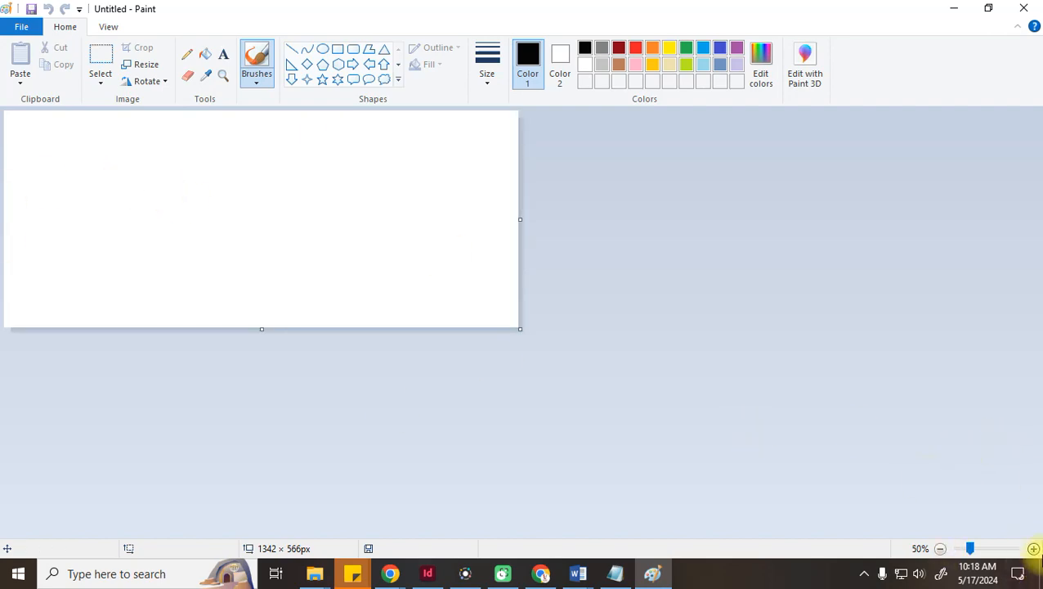
pyautogui.click(1033, 549)
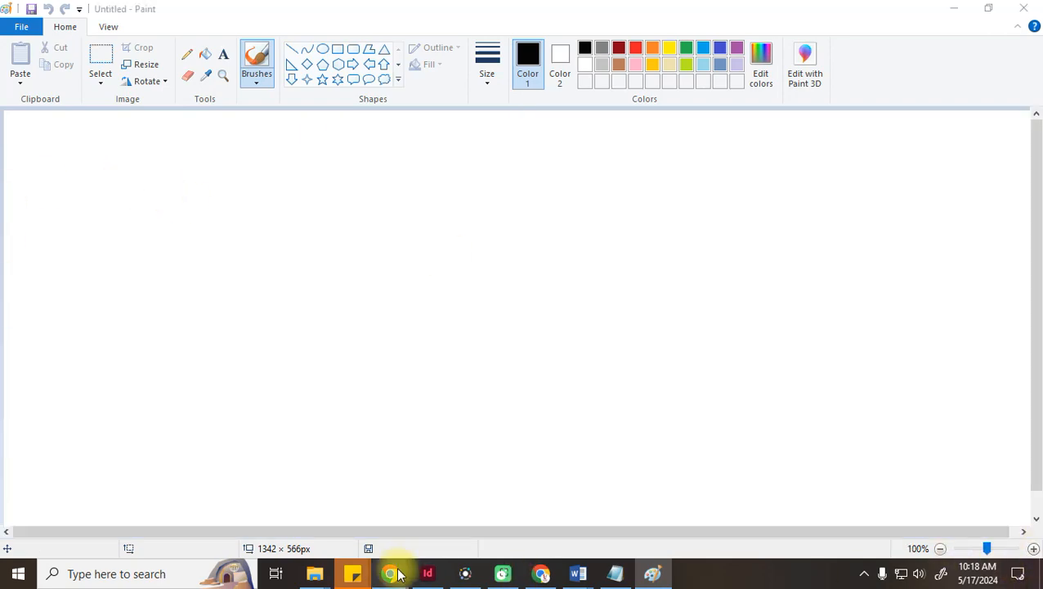
pyautogui.moveTo(398, 574)
pyautogui.click(304, 501)
# Go to facebook.com in a new tab and scroll the profile's photo albums down to Student's Work
pyautogui.click(882, 12)
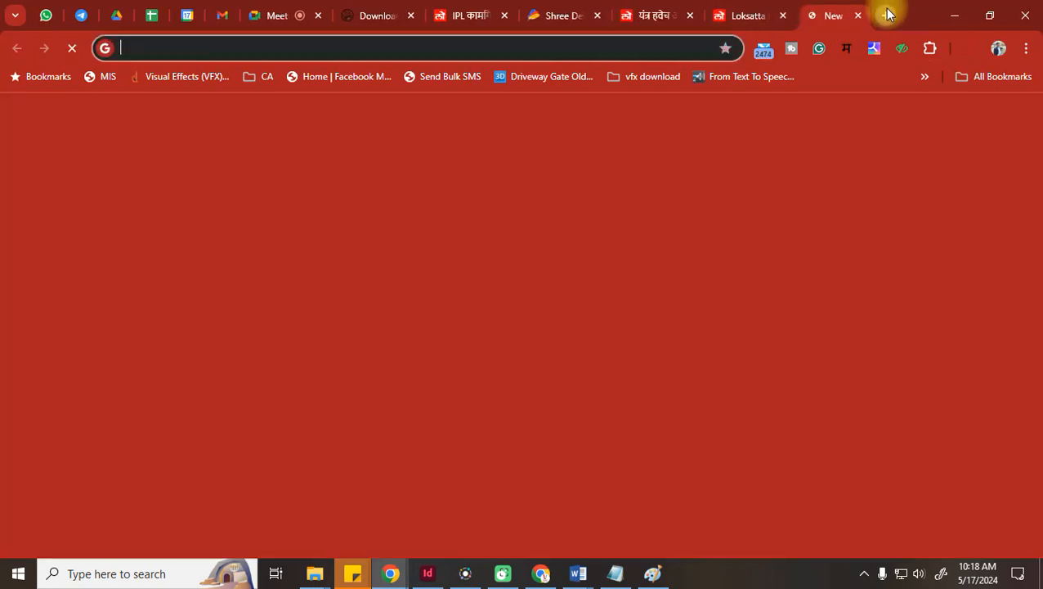
pyautogui.write('fa')
pyautogui.click(298, 81)
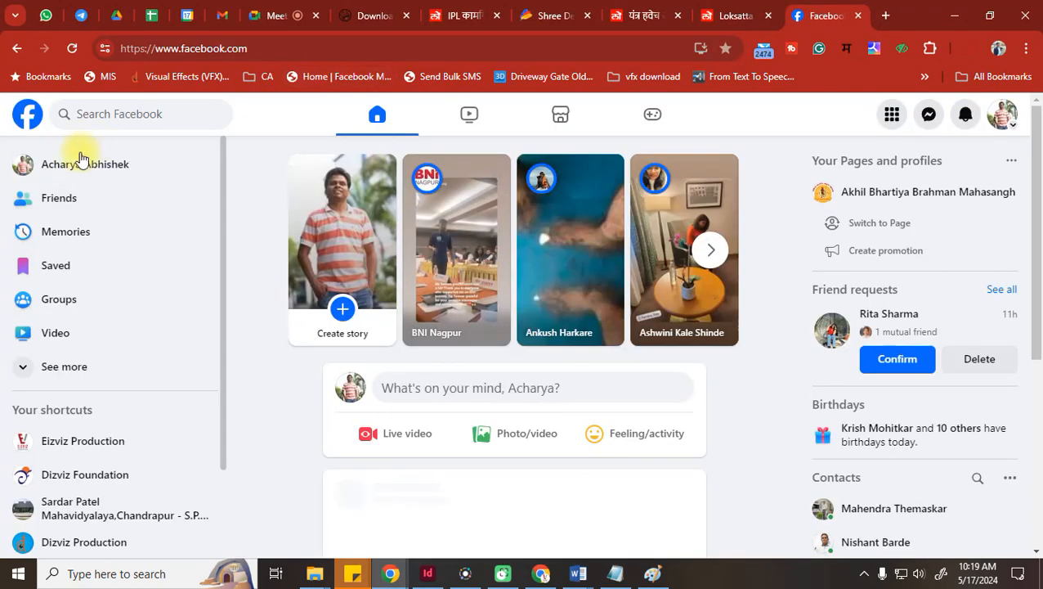
pyautogui.click(85, 162)
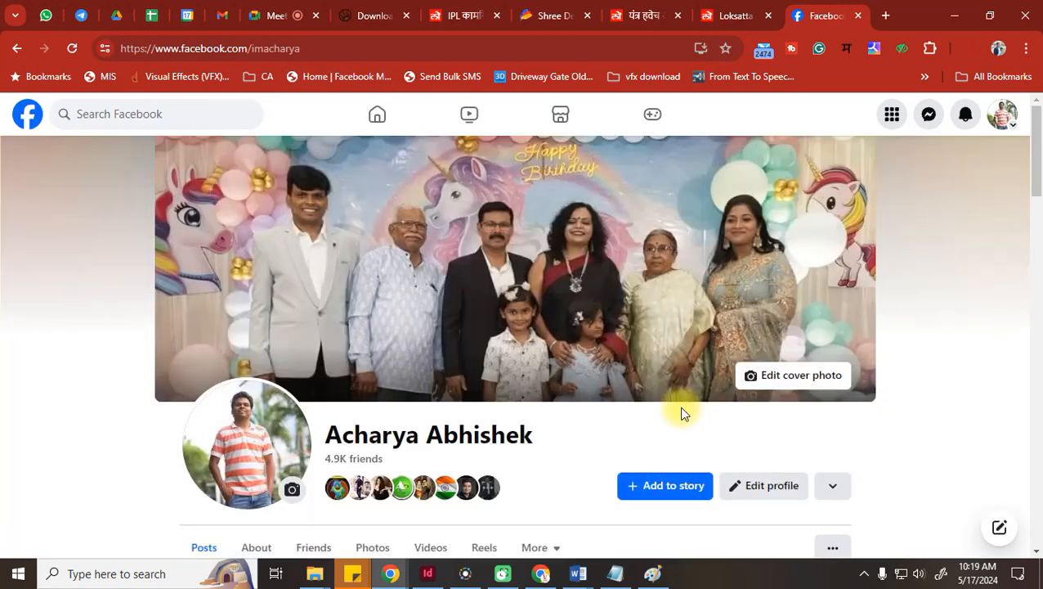
pyautogui.scroll(-3, 573, 382)
pyautogui.click(351, 322)
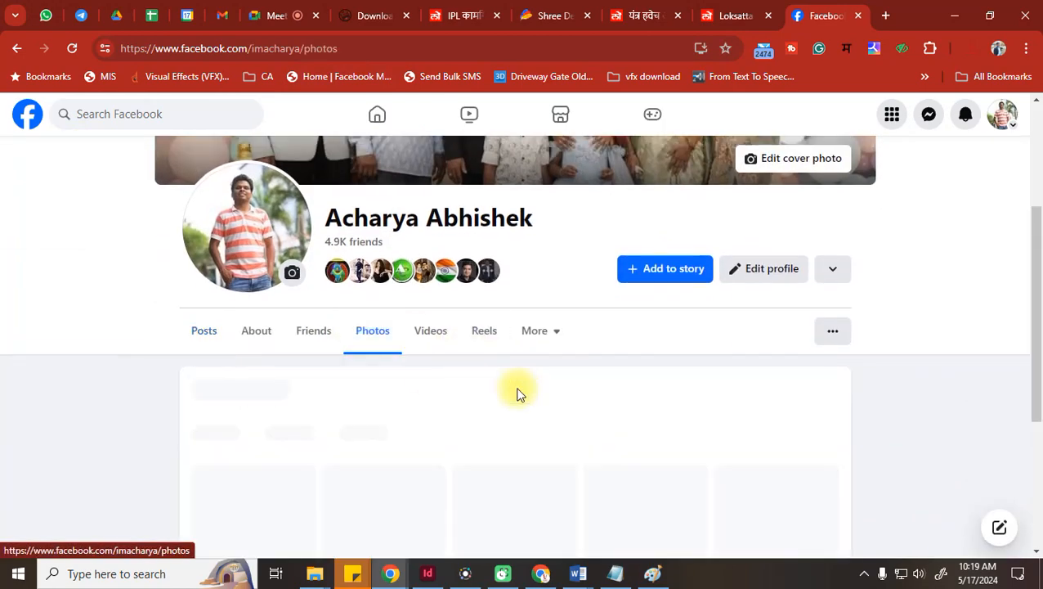
pyautogui.scroll(-2, 517, 390)
pyautogui.click(406, 289)
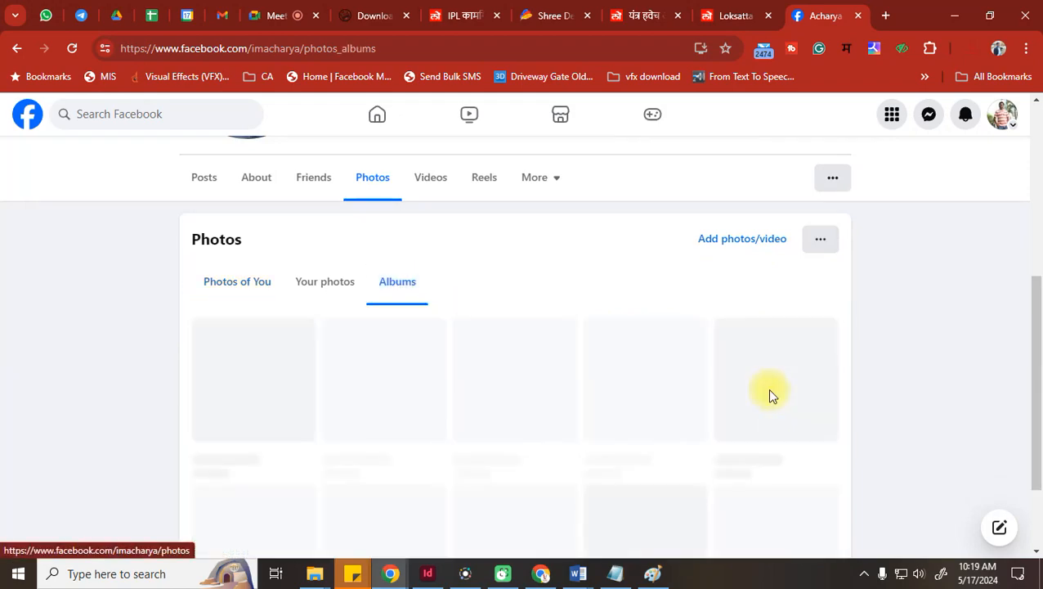
pyautogui.scroll(-15, 659, 379)
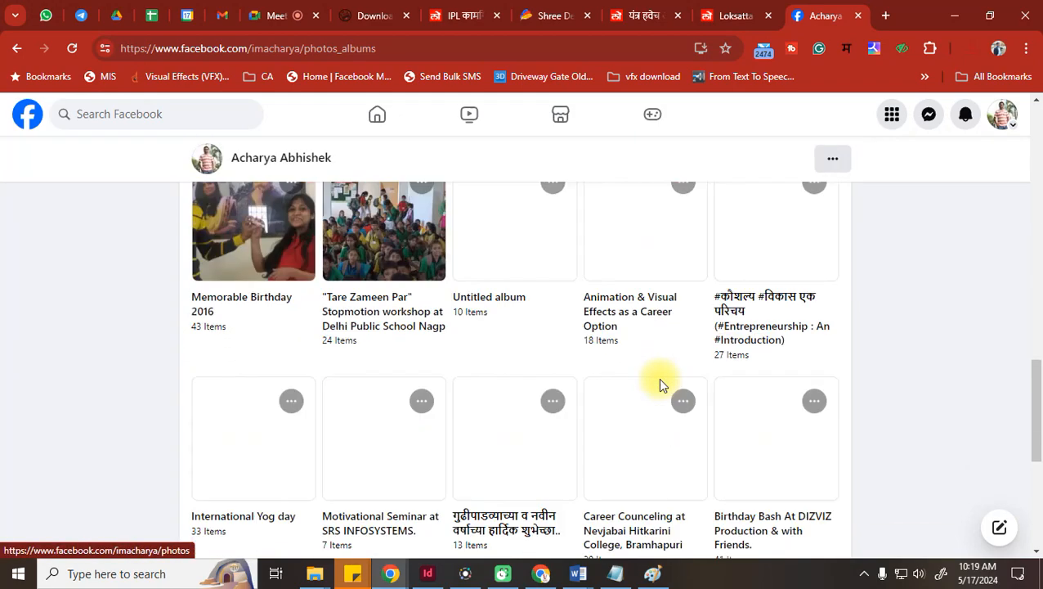
pyautogui.scroll(-10, 660, 383)
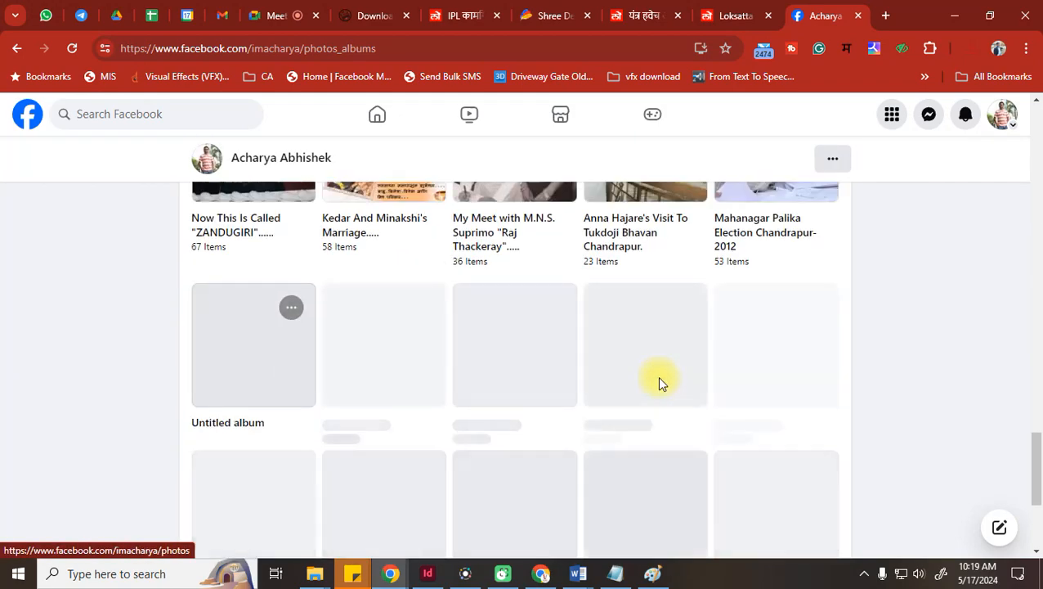
pyautogui.scroll(-8, 661, 385)
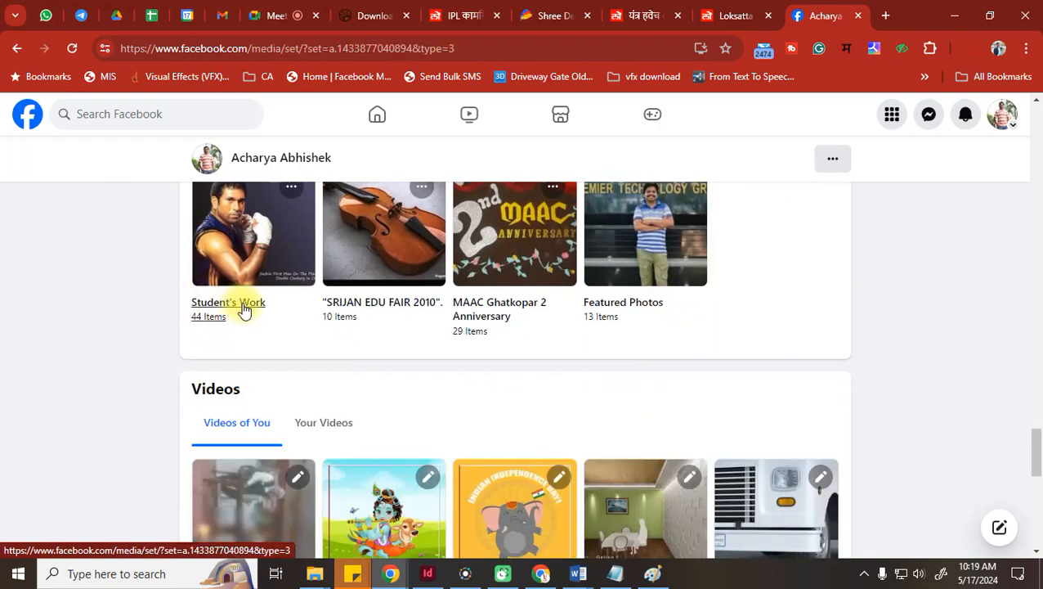
# Open the Student's Work album and page from the boxing portrait through the rally-car render to the cat close-up
pyautogui.click(242, 307)
pyautogui.scroll(-8, 735, 357)
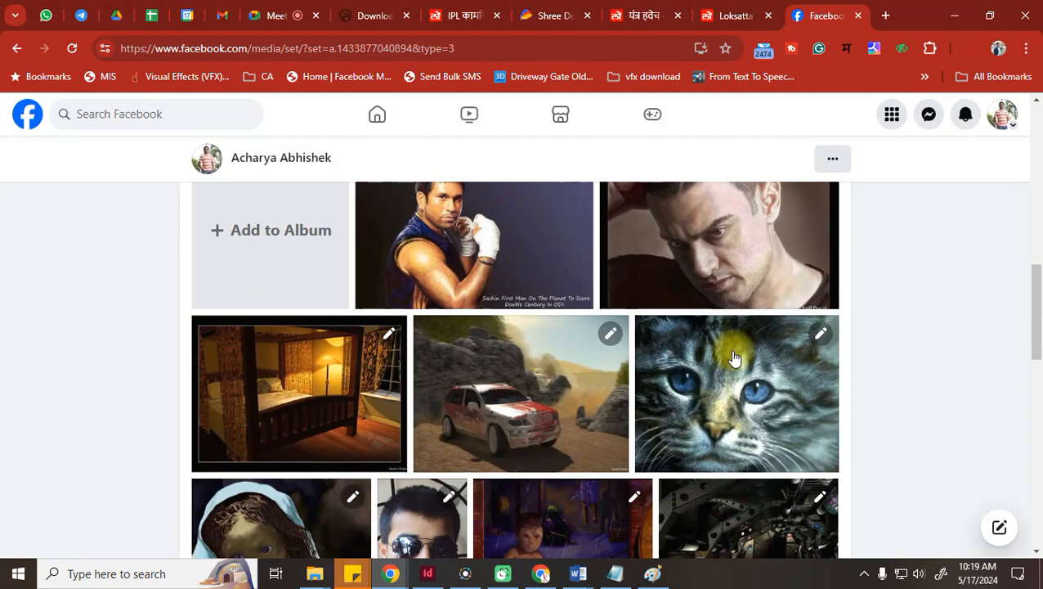
pyautogui.click(377, 230)
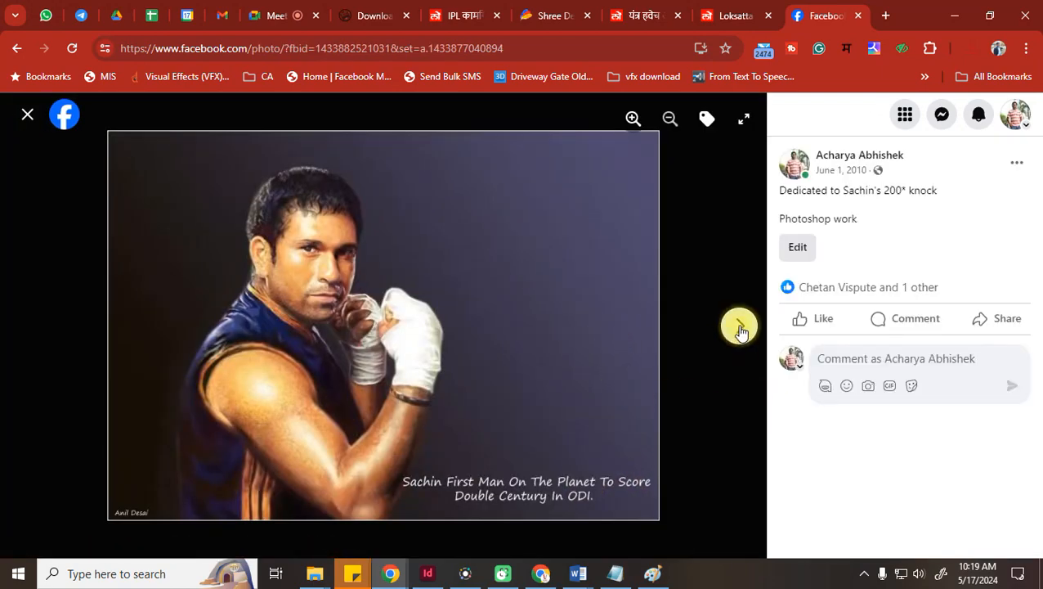
pyautogui.click(740, 329)
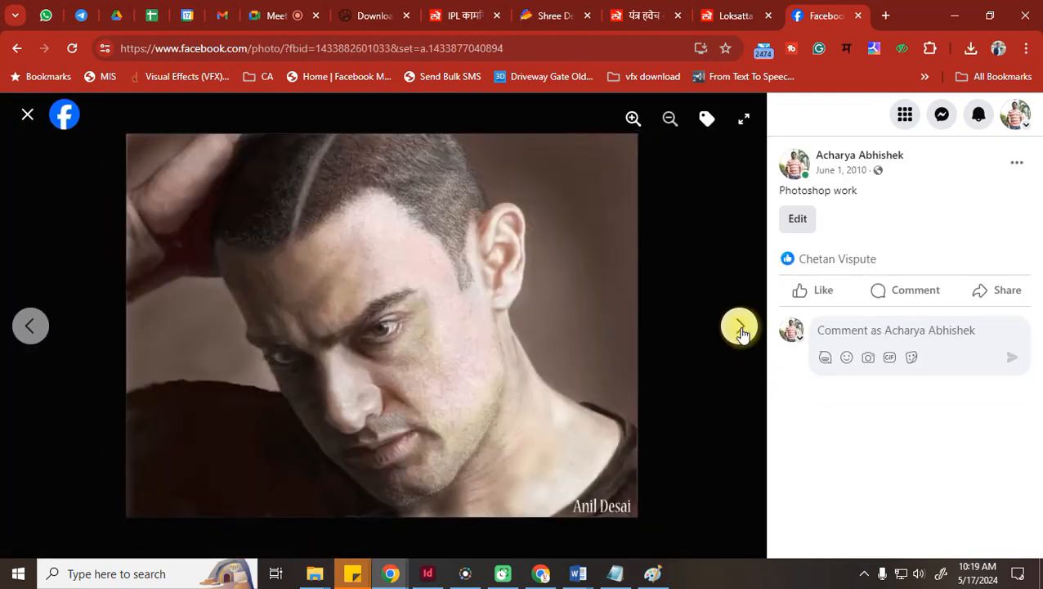
pyautogui.click(741, 331)
pyautogui.click(741, 330)
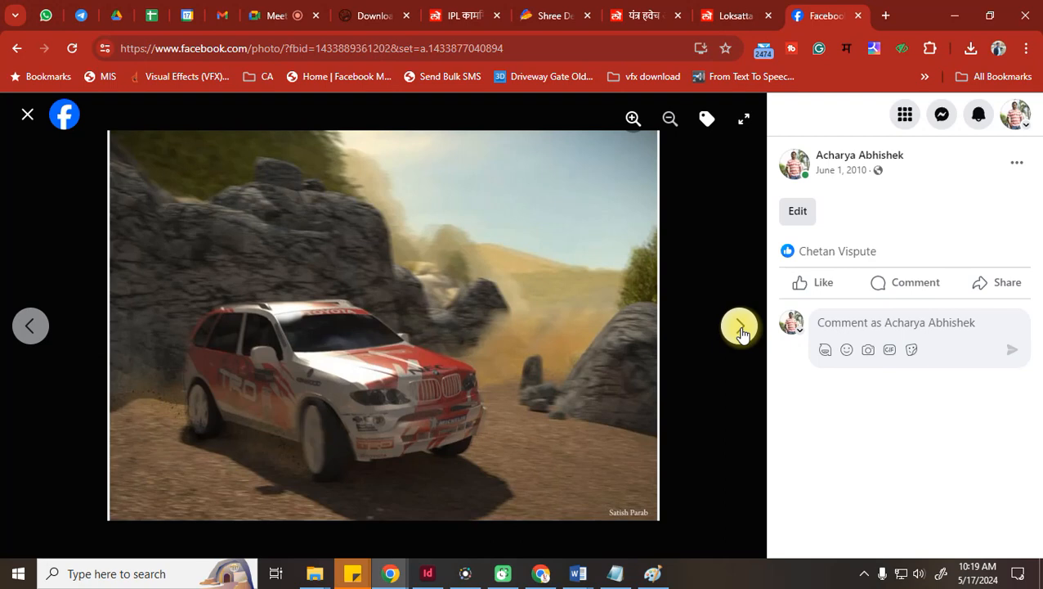
pyautogui.click(740, 330)
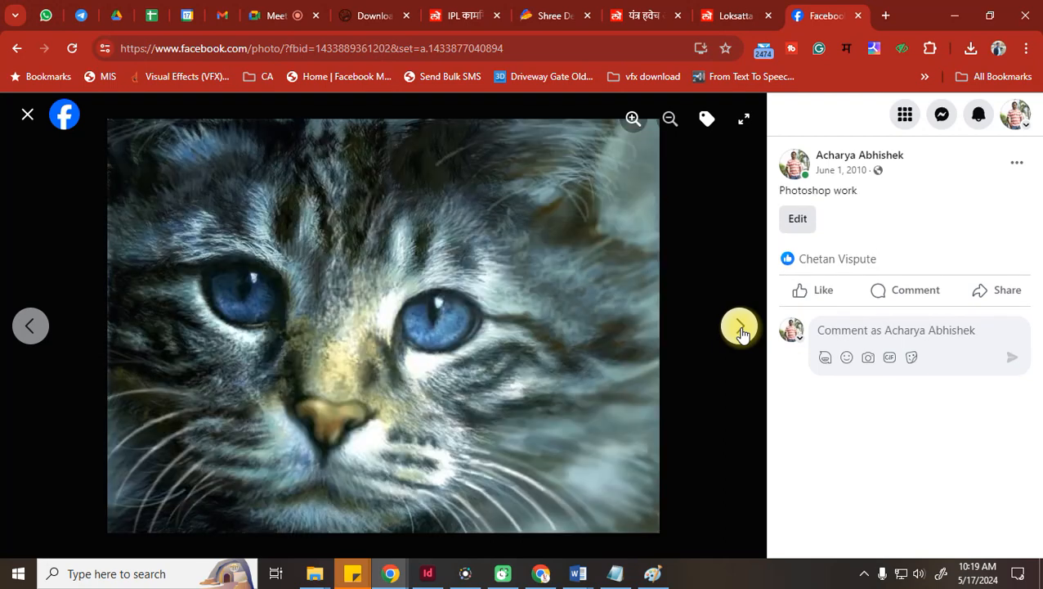
# View the girl painting, go back to the blue-eyed cat, and return to it after checking Paint and WhatsApp
pyautogui.click(654, 573)
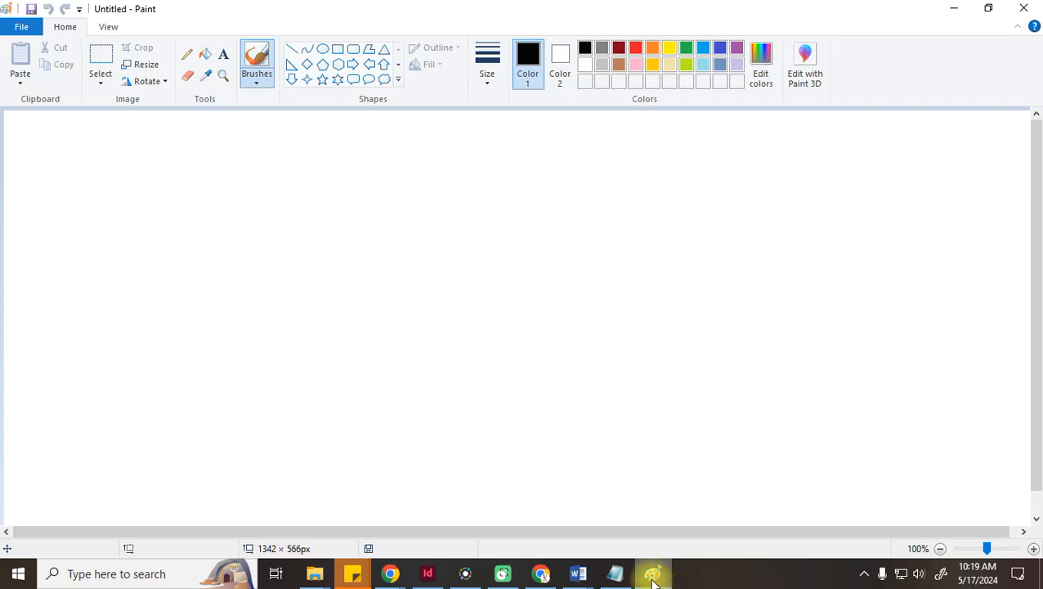
pyautogui.click(654, 576)
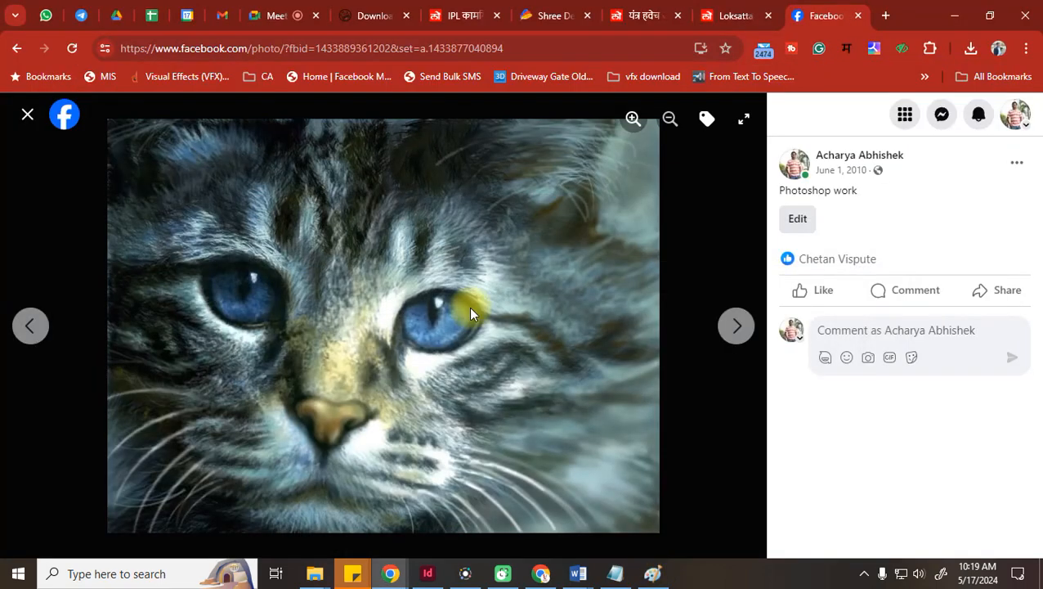
pyautogui.click(740, 347)
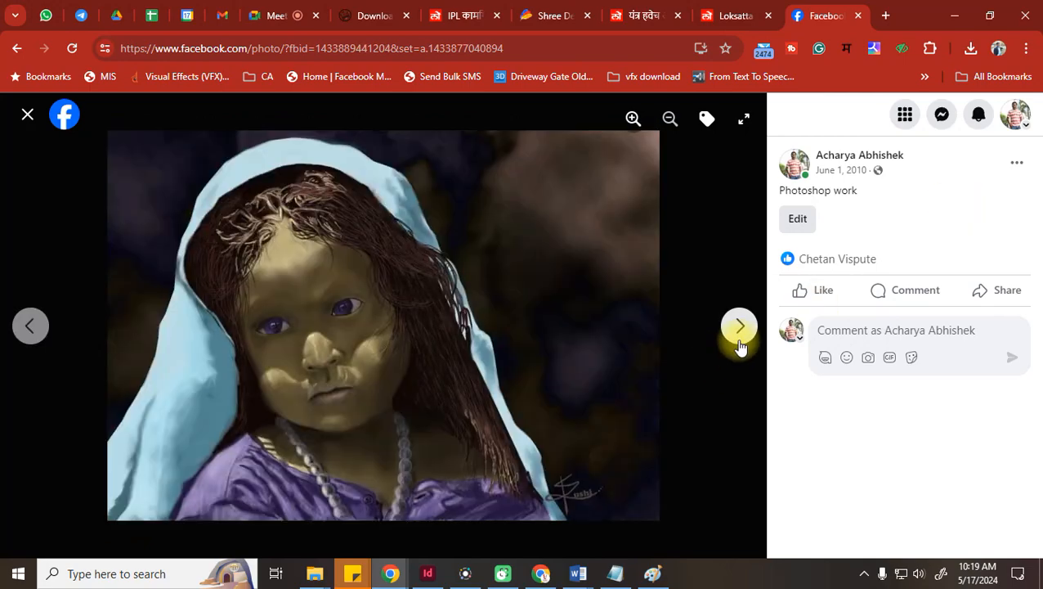
pyautogui.click(29, 327)
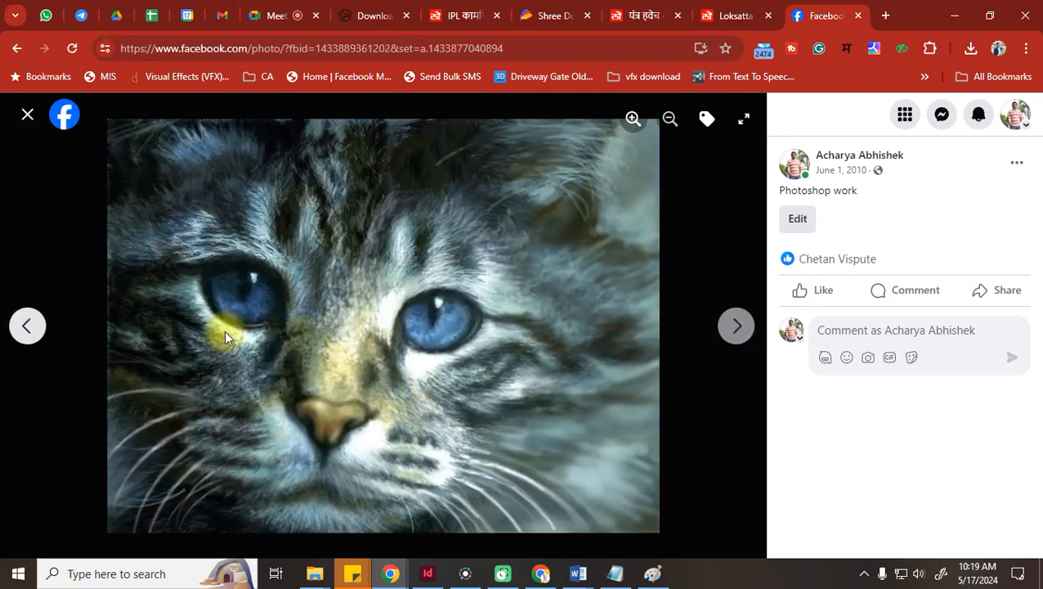
pyautogui.click(654, 576)
pyautogui.click(654, 576)
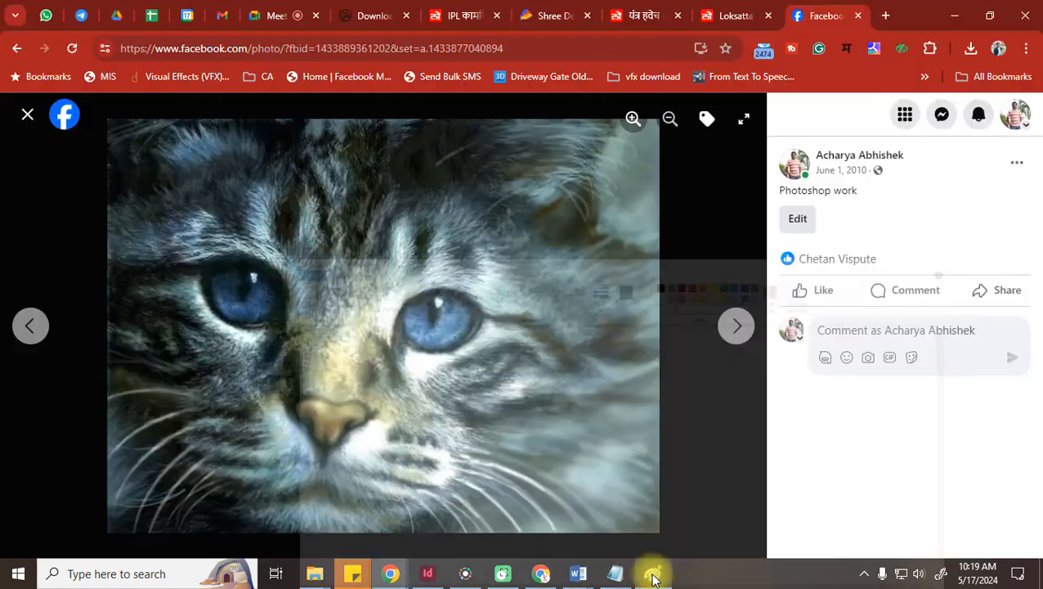
pyautogui.click(44, 16)
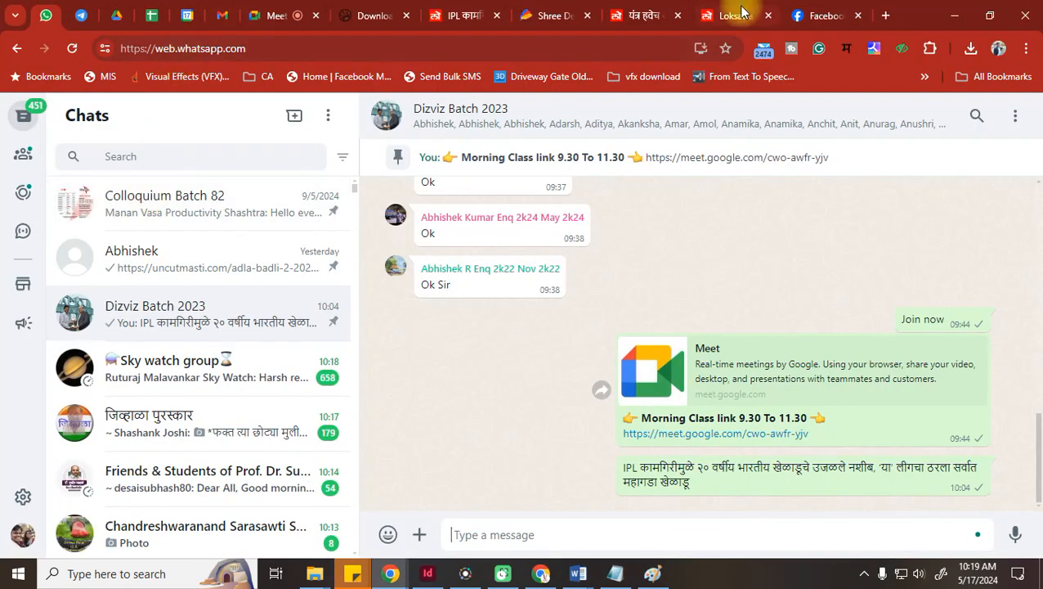
pyautogui.click(828, 11)
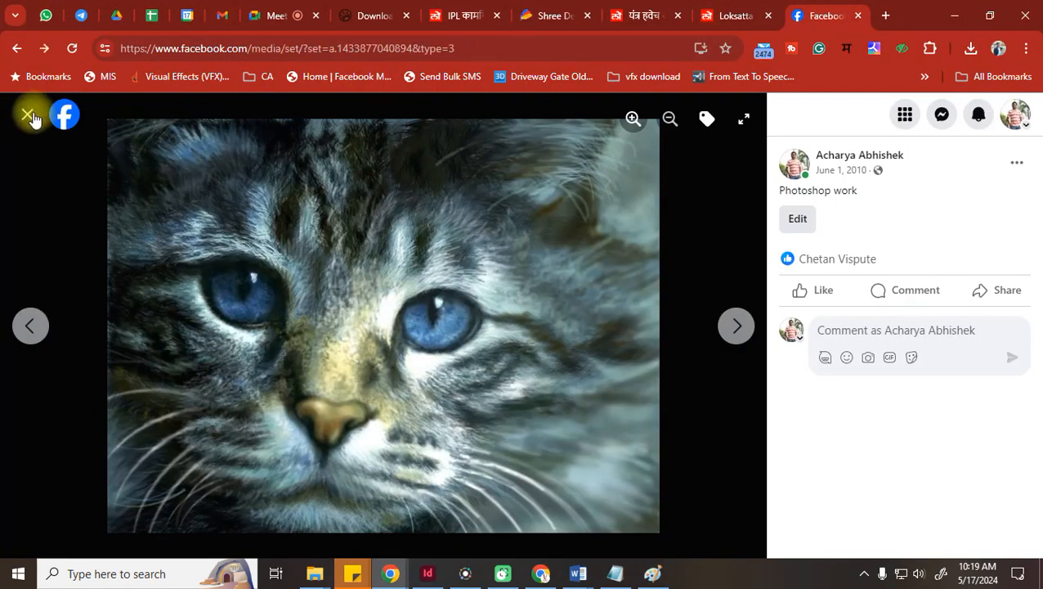
# Close the photo viewer, search Facebook for a friend by name, and browse their profile
pyautogui.click(28, 112)
pyautogui.click(140, 115)
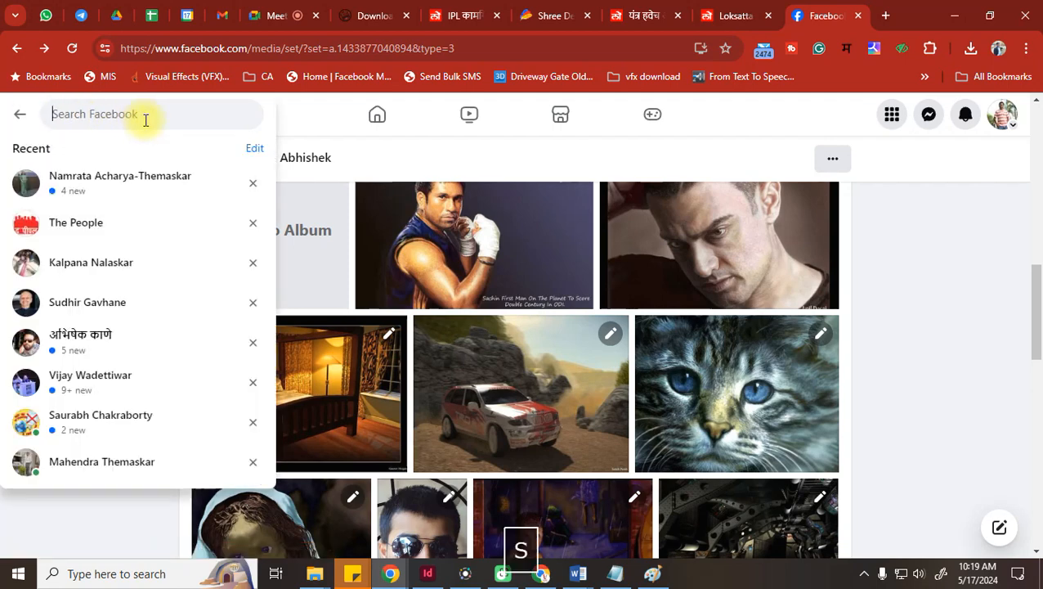
pyautogui.write('saurabh')
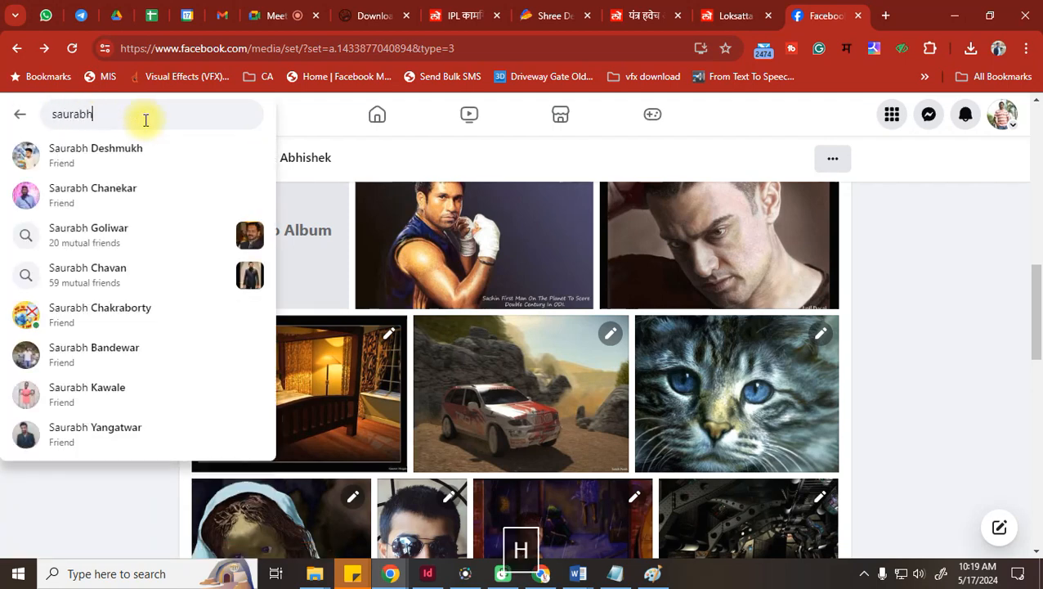
pyautogui.click(93, 309)
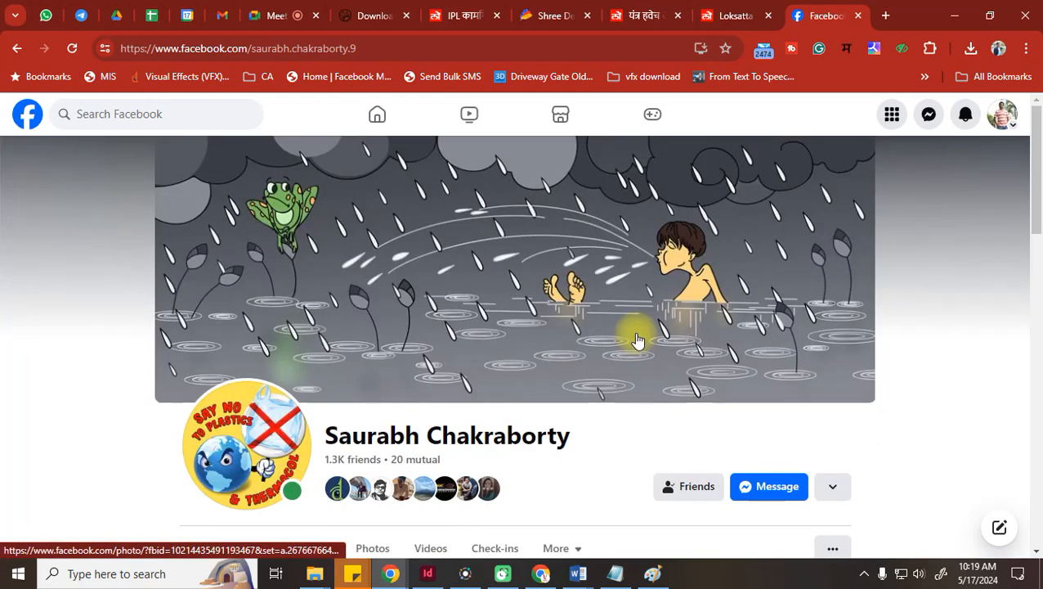
pyautogui.scroll(-6, 638, 340)
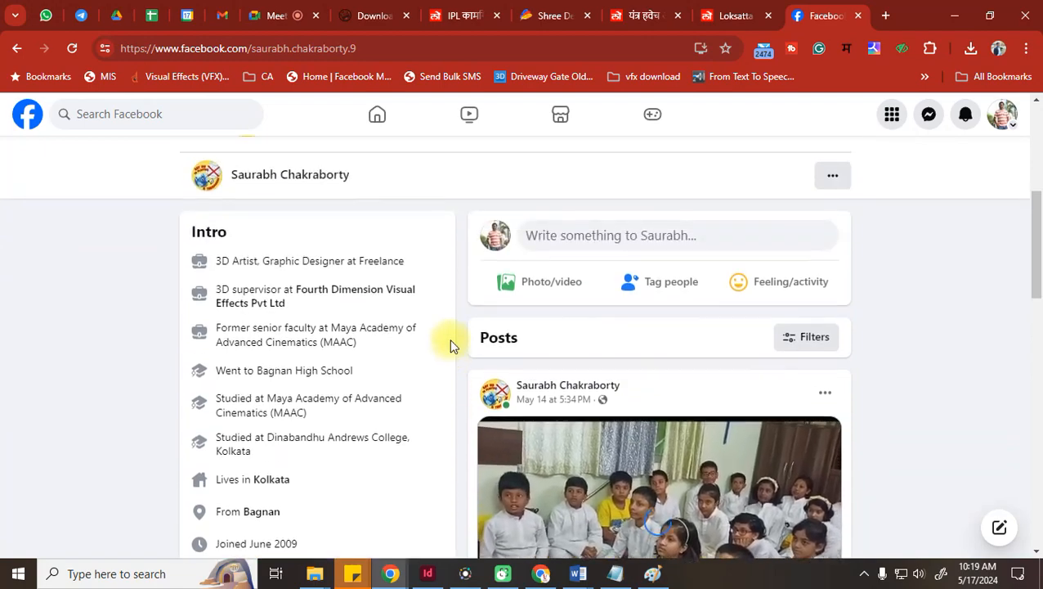
pyautogui.scroll(1, 442, 346)
pyautogui.scroll(-15, 419, 347)
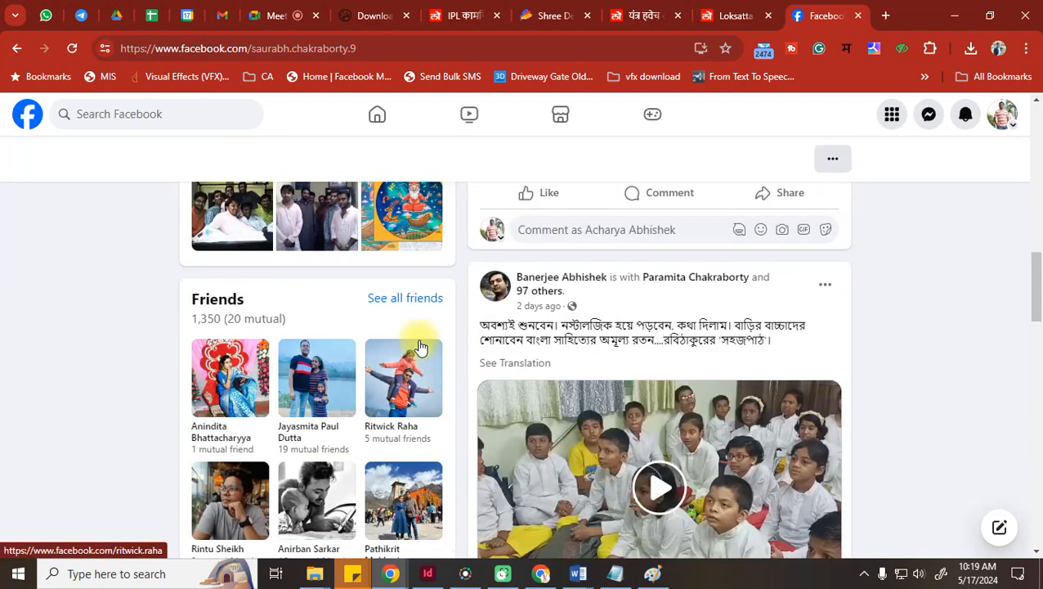
pyautogui.scroll(-10, 421, 347)
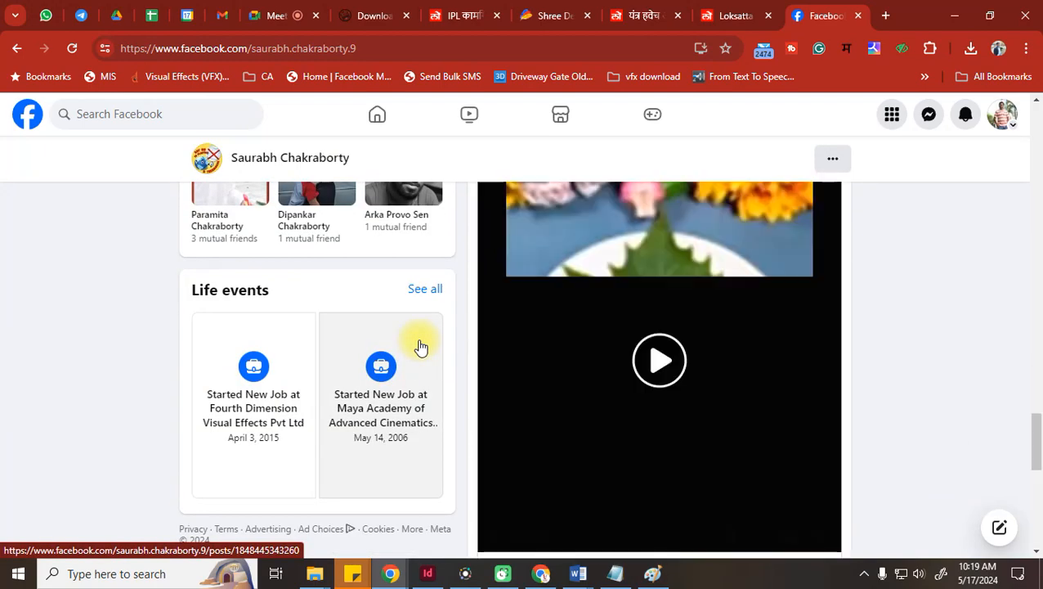
pyautogui.scroll(20, 420, 346)
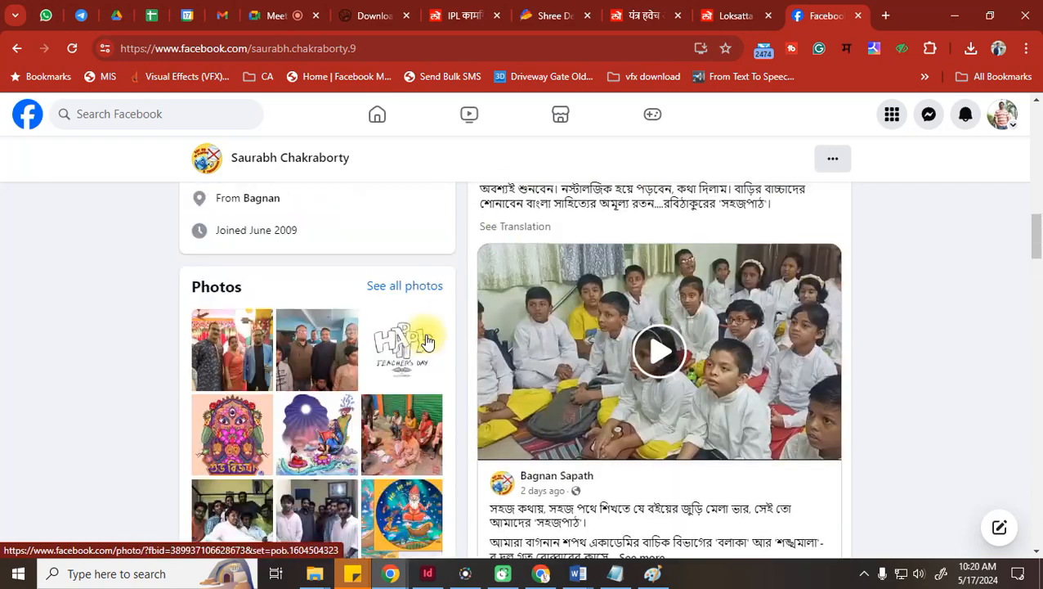
pyautogui.scroll(3, 418, 336)
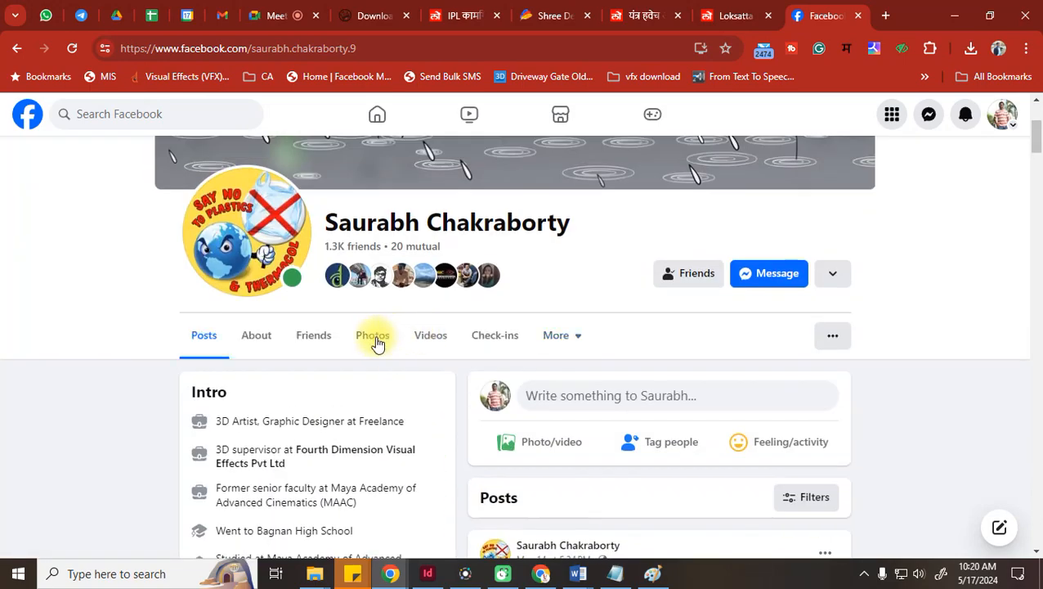
# Search Facebook for the second 3D artist and scroll his profile to the creature sculpts
pyautogui.click(111, 113)
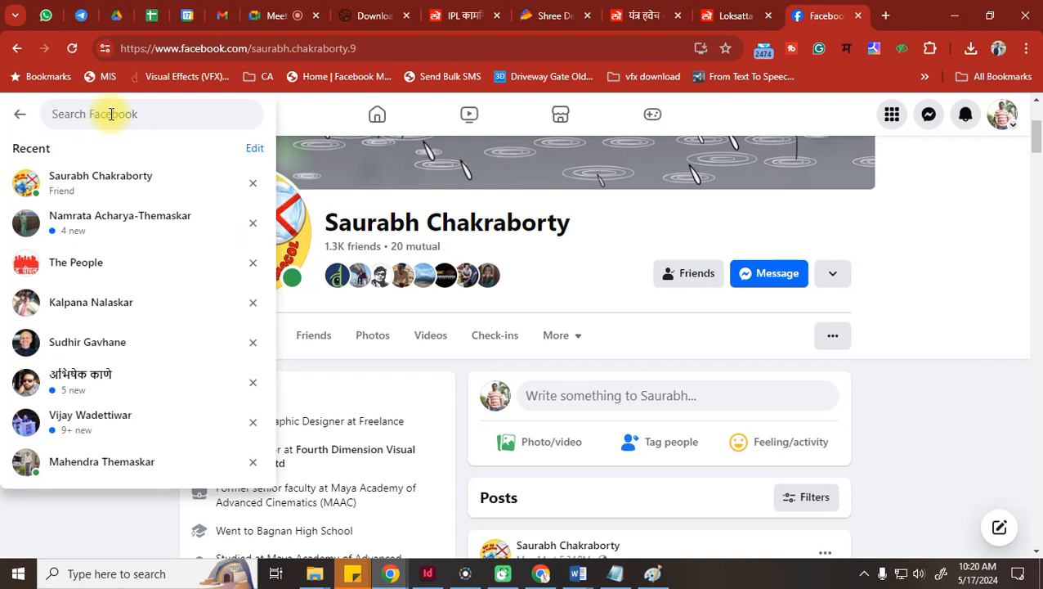
pyautogui.write('ma')
pyautogui.press('BackSpace')
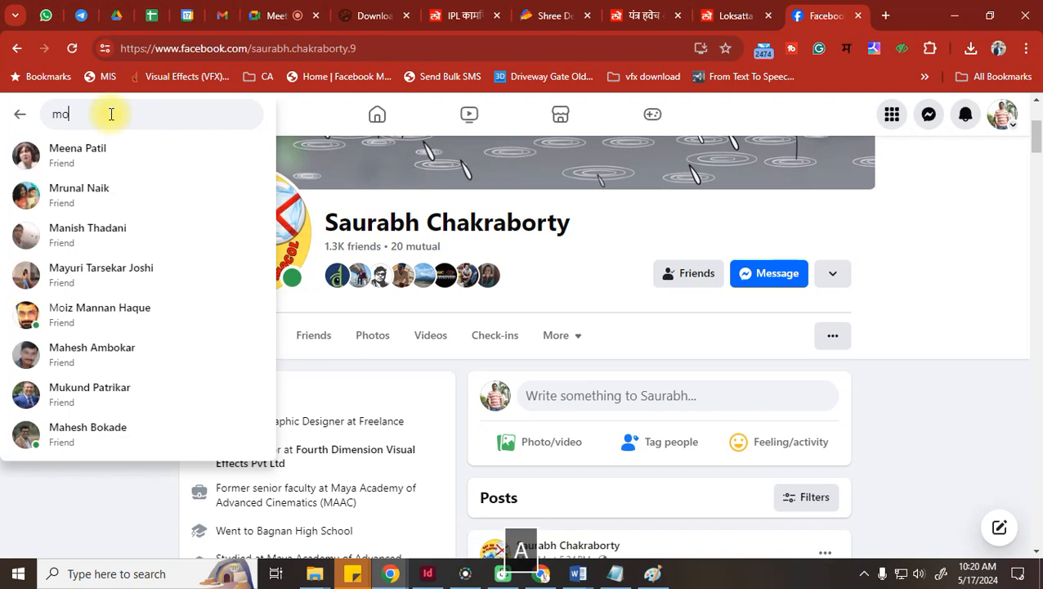
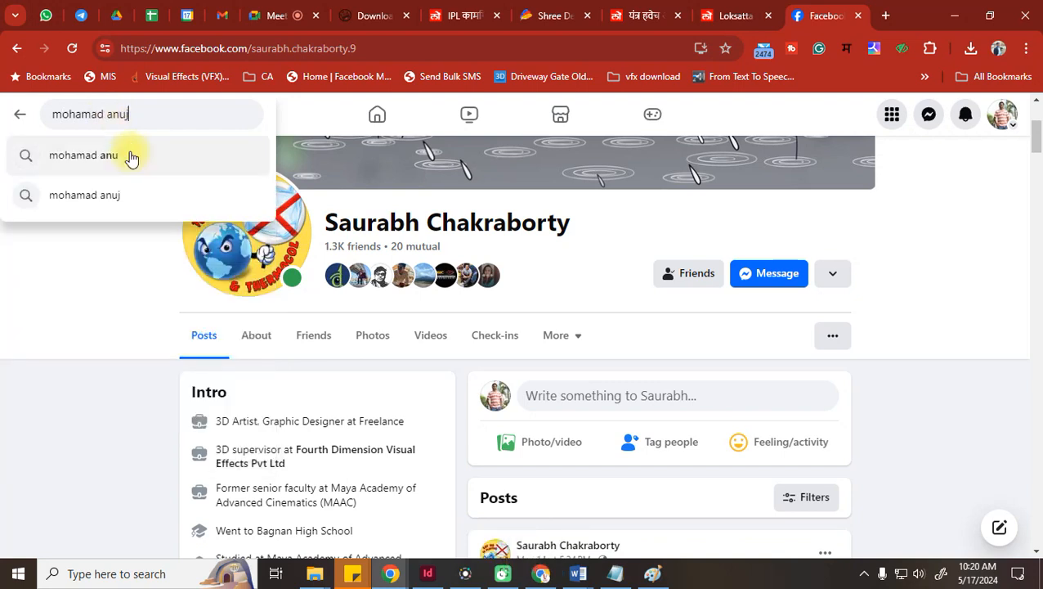
pyautogui.click(116, 200)
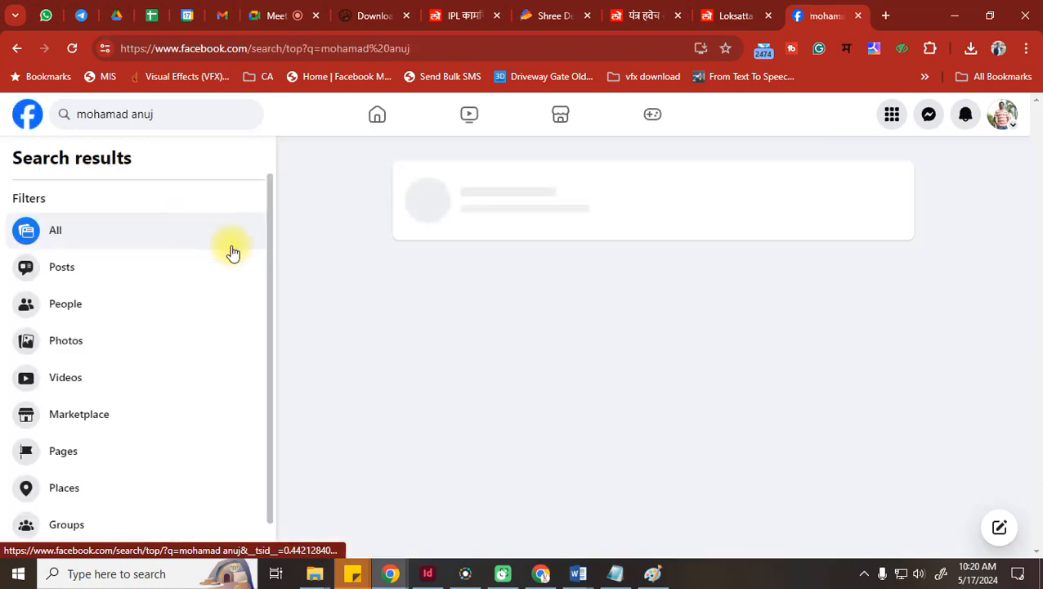
pyautogui.click(529, 208)
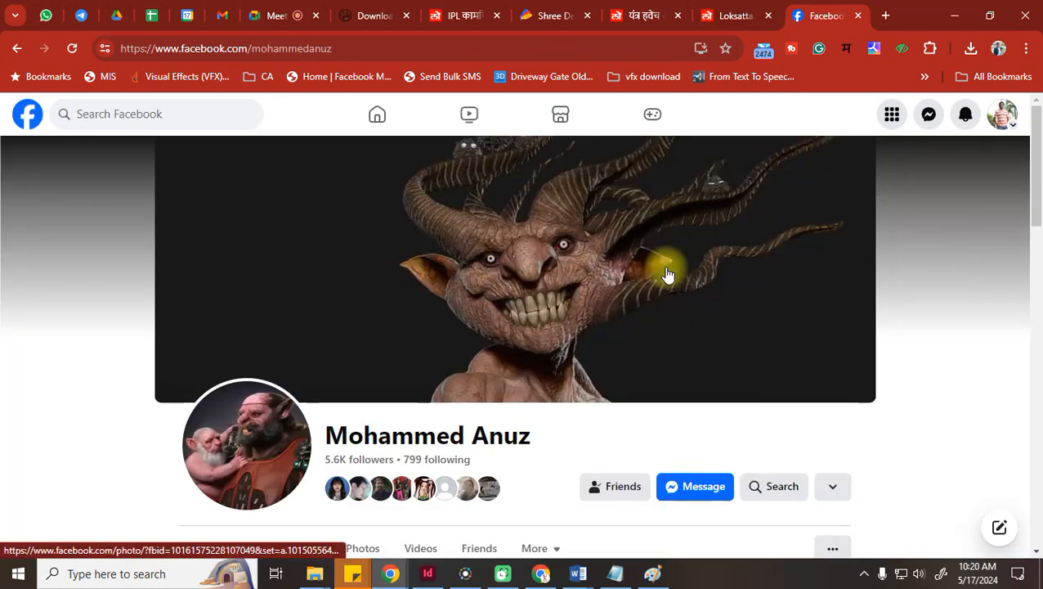
pyautogui.scroll(-9, 668, 274)
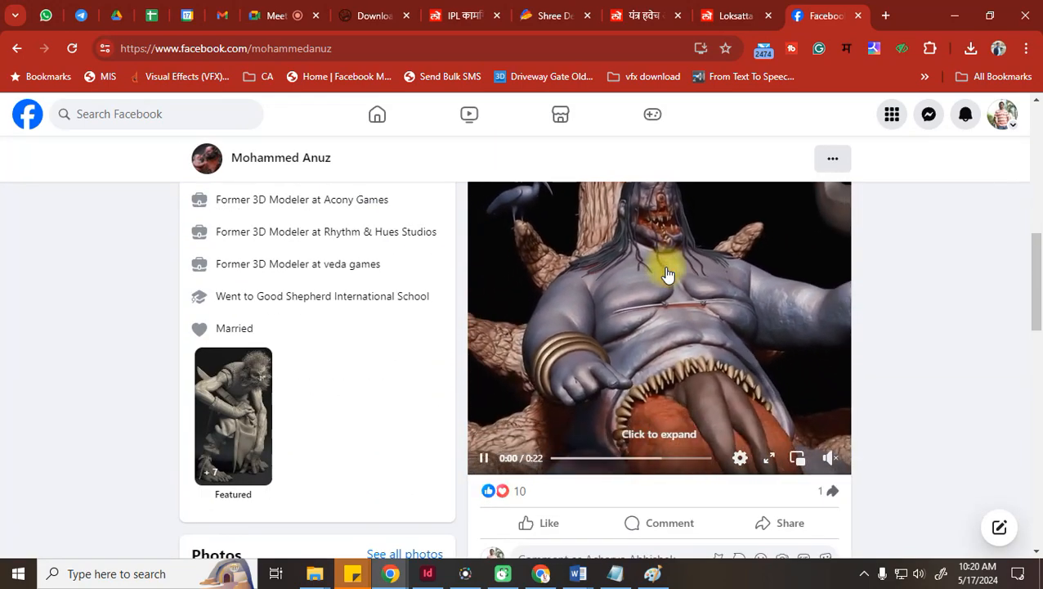
pyautogui.scroll(-6, 668, 274)
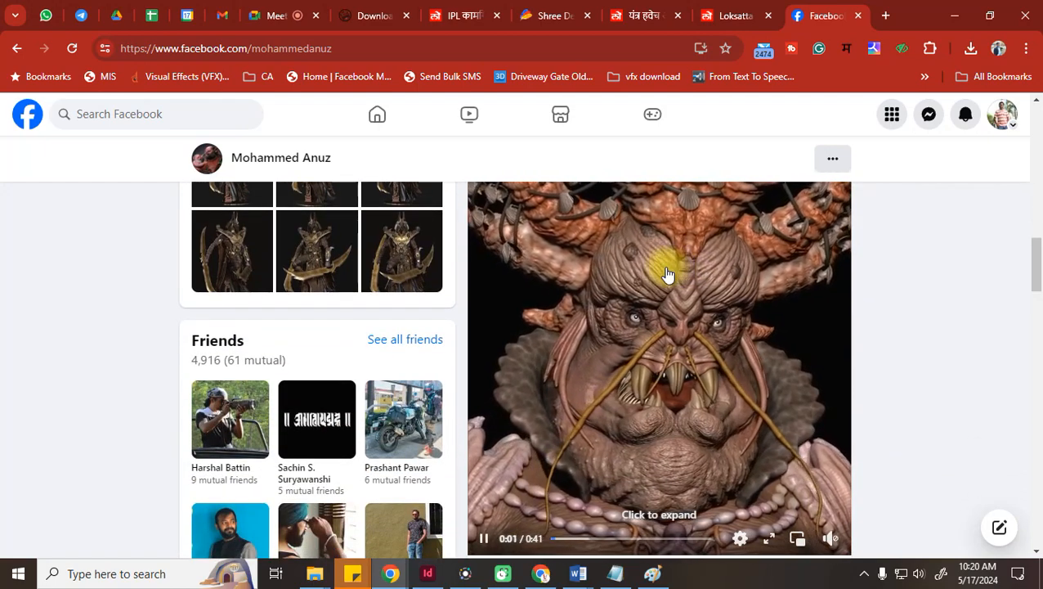
# In a new tab, search Google for one artist's name, then swap in another artist's name
pyautogui.click(885, 16)
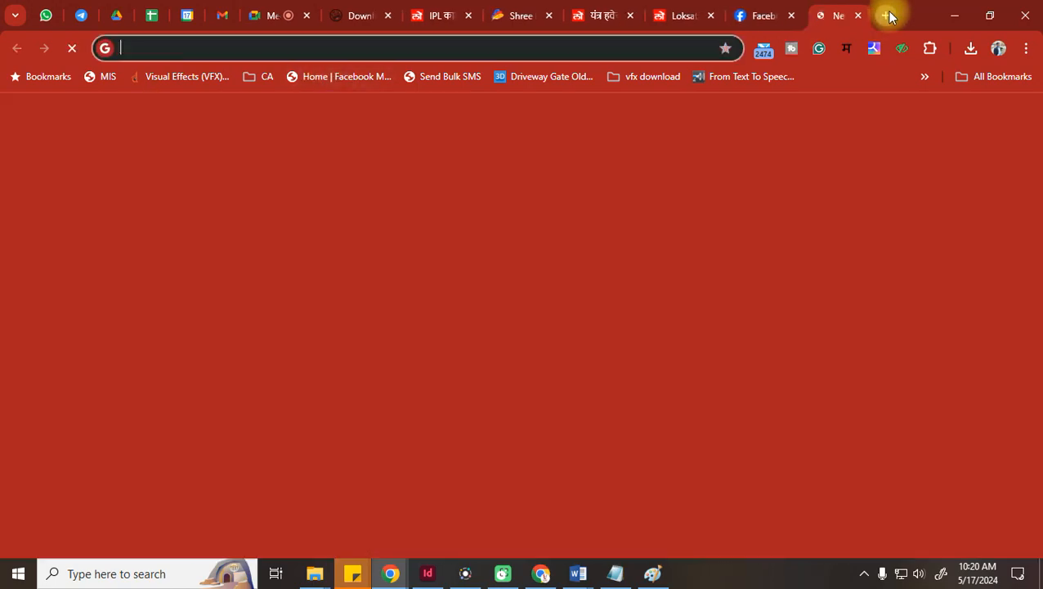
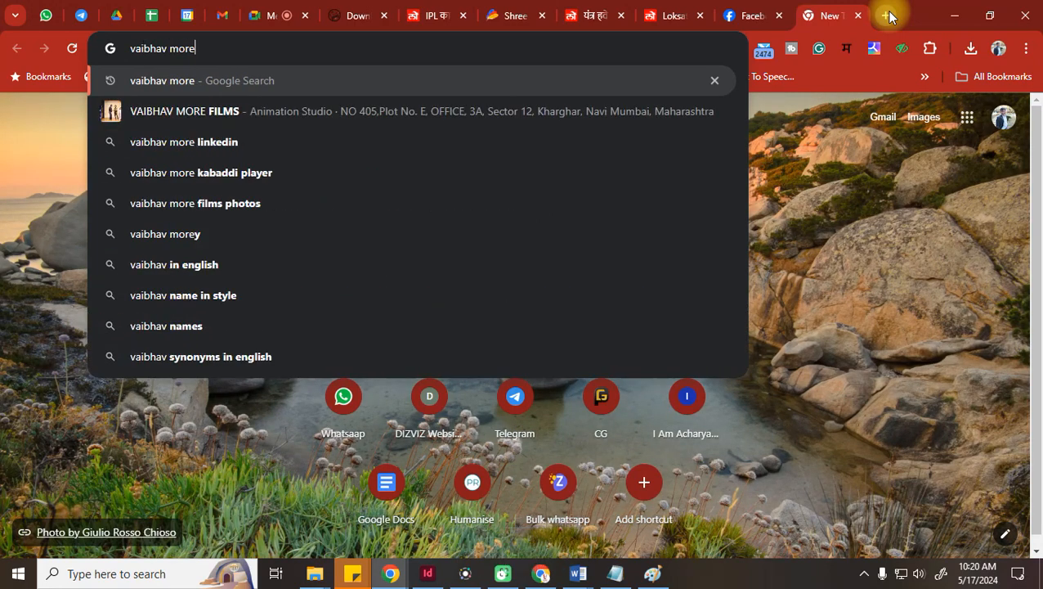
pyautogui.press('Return')
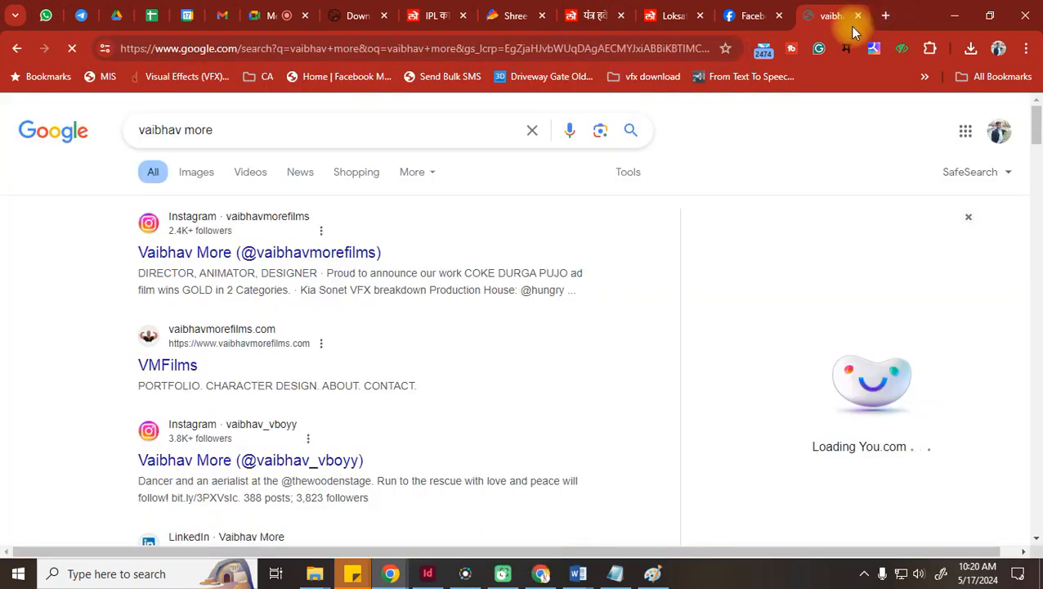
pyautogui.tripleClick(231, 130)
pyautogui.press('BackSpace')
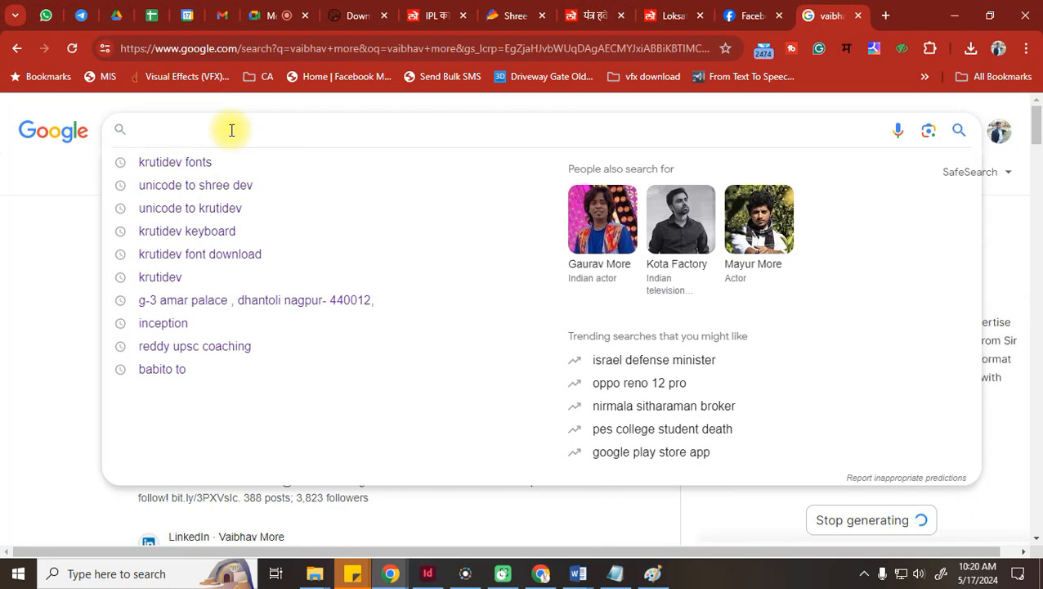
pyautogui.press('Return')
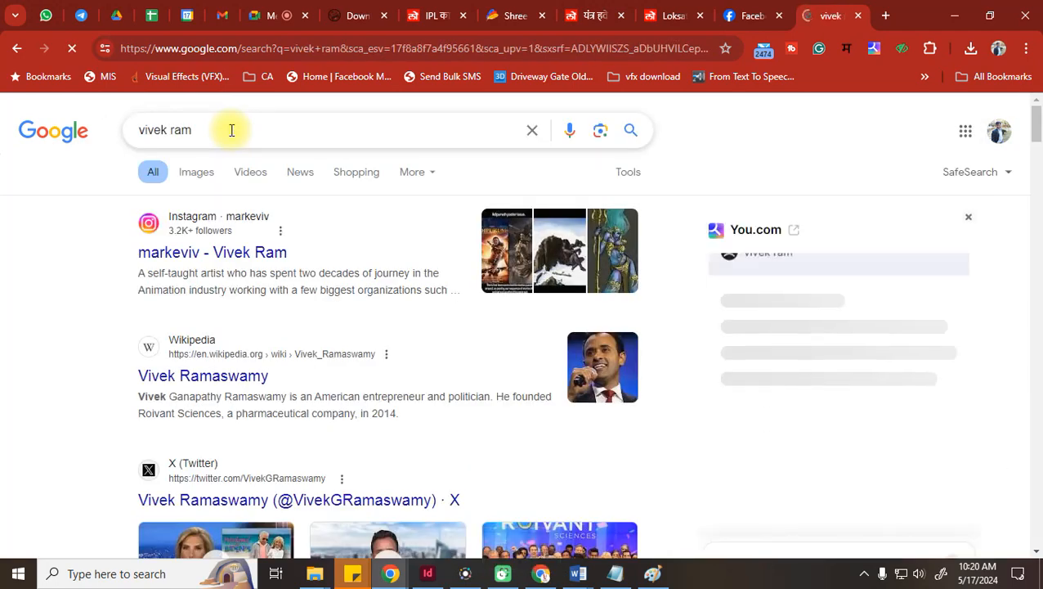
# Add 'artist' to the query and open the ZBrushCentral interview from its image result
pyautogui.click(232, 130)
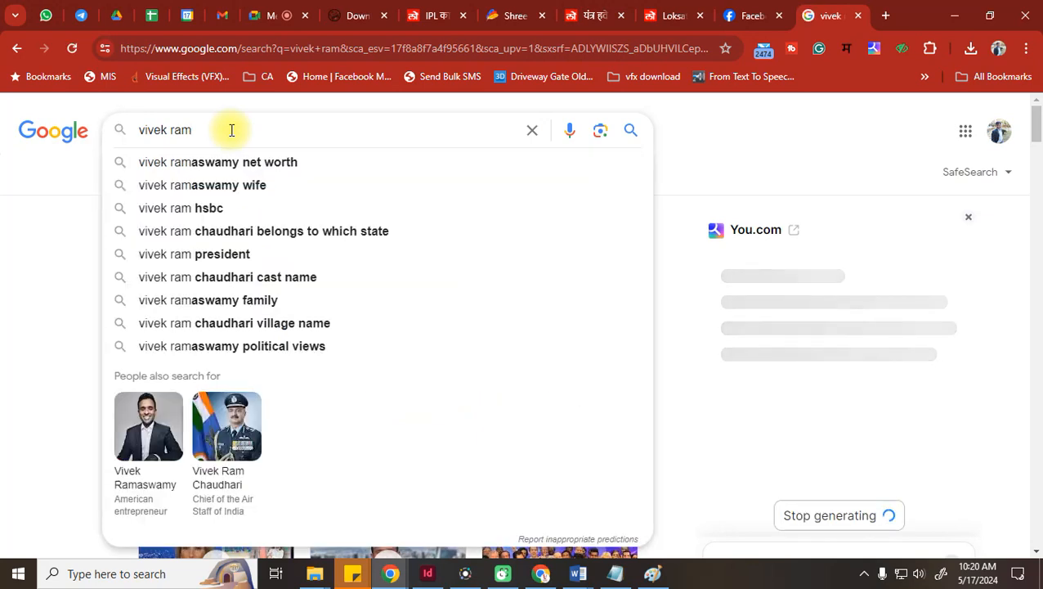
pyautogui.write('a')
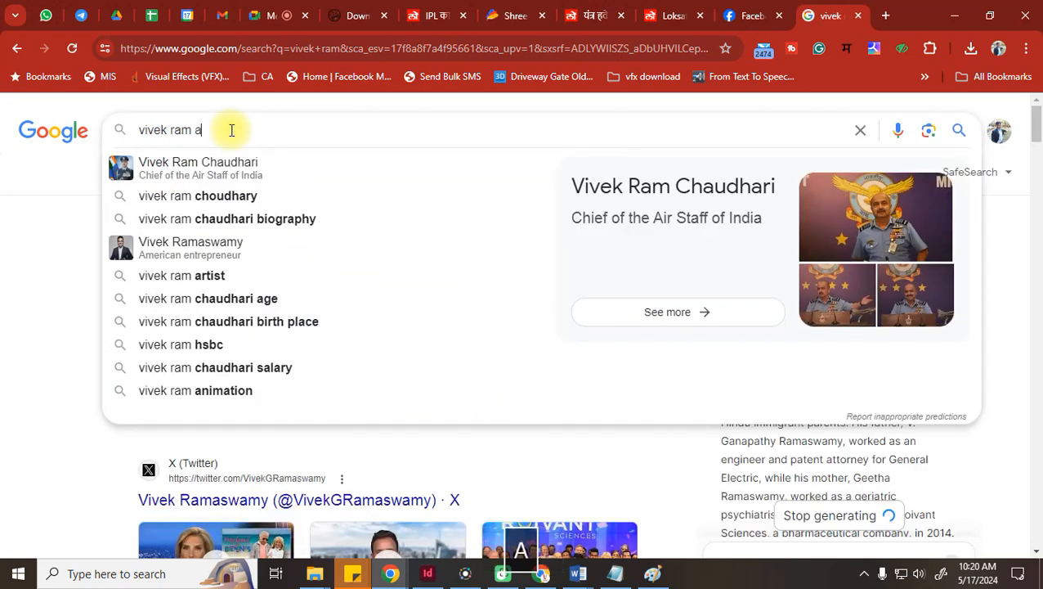
pyautogui.write('rtist')
pyautogui.press('Return')
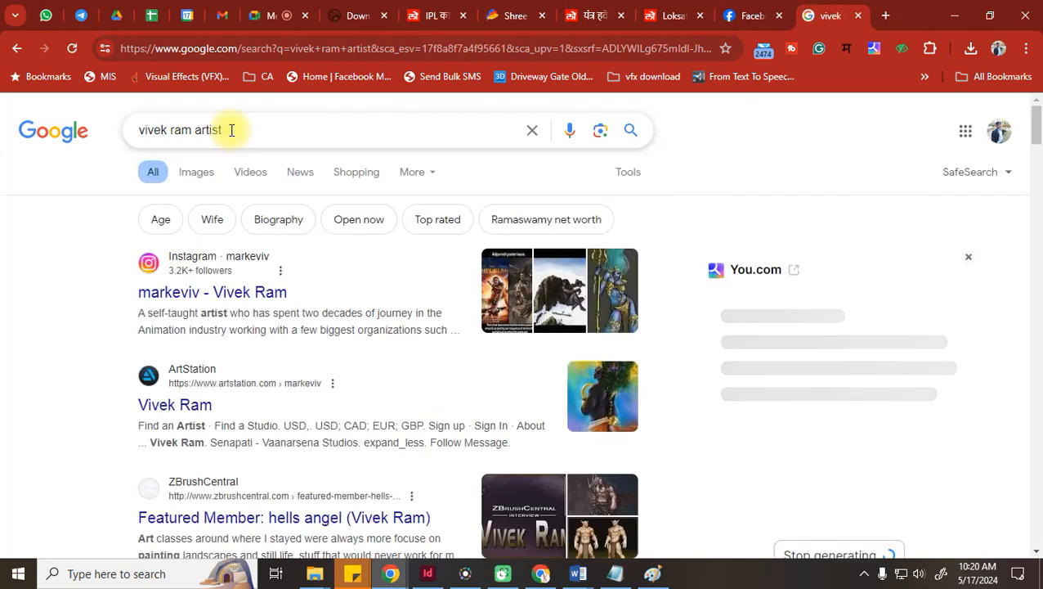
pyautogui.scroll(-2, 376, 294)
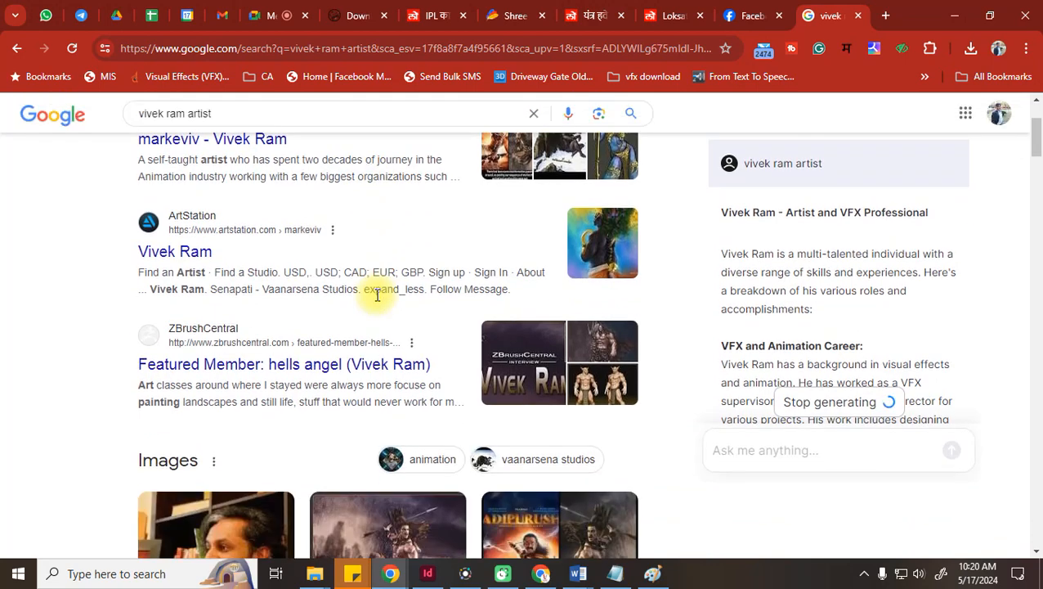
pyautogui.scroll(-2, 375, 294)
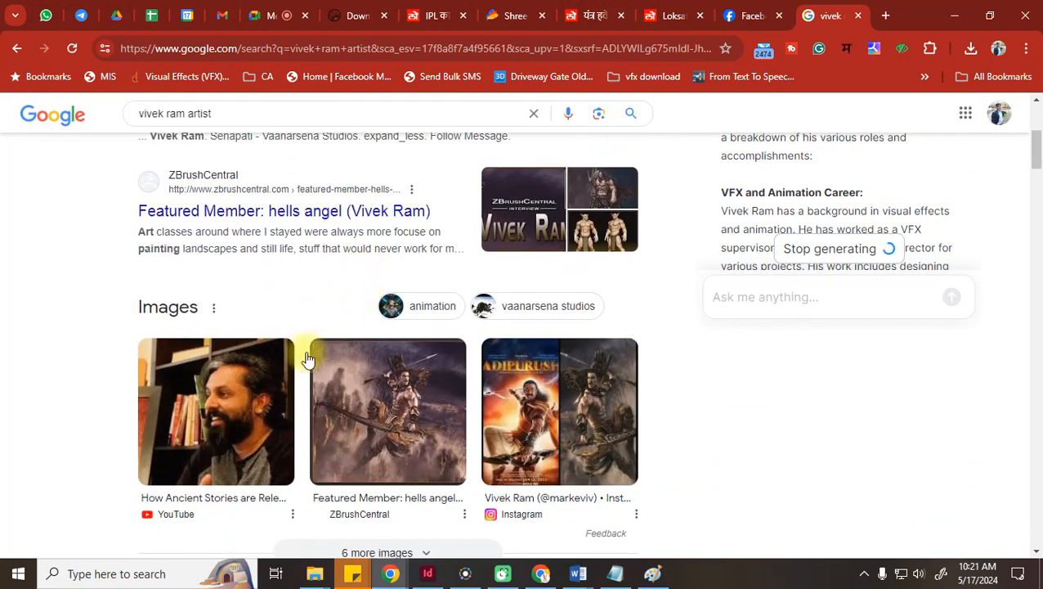
pyautogui.click(396, 393)
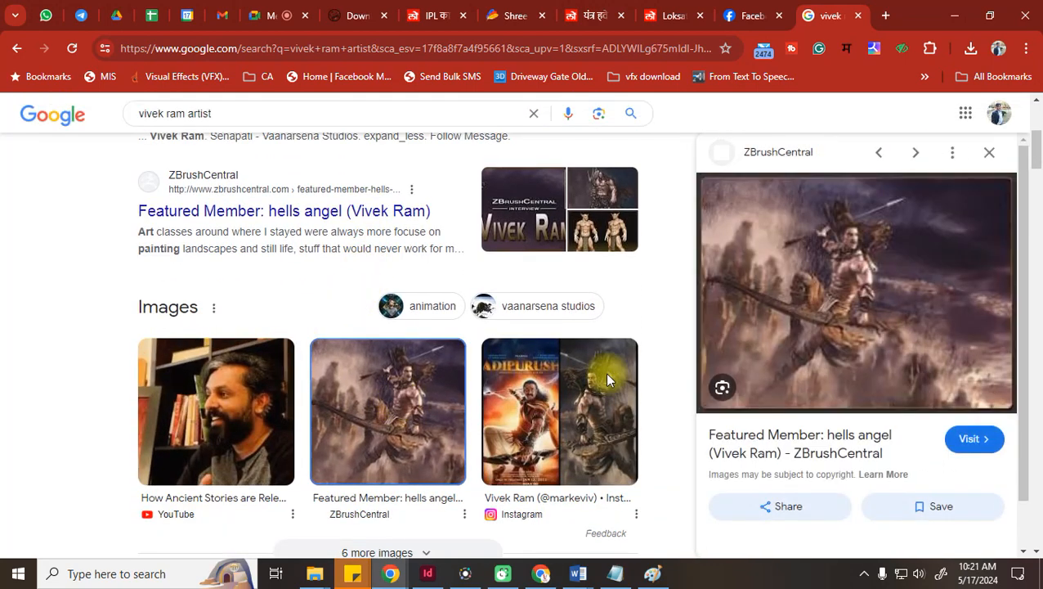
pyautogui.click(876, 286)
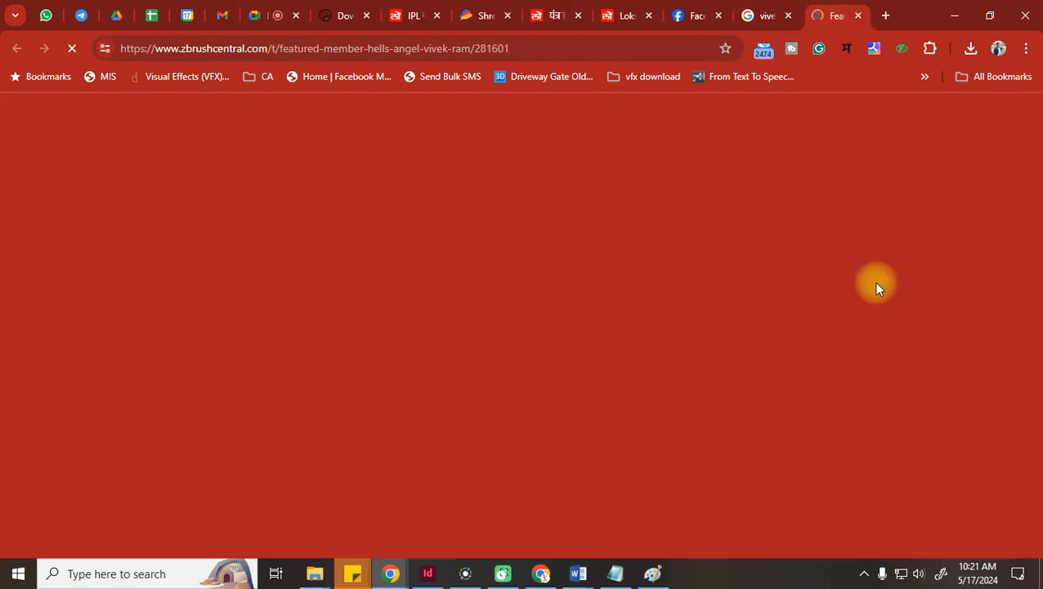
# Read through the ZBrushCentral featured-member interview and artwork down to the archer drawing a bow
pyautogui.click(793, 8)
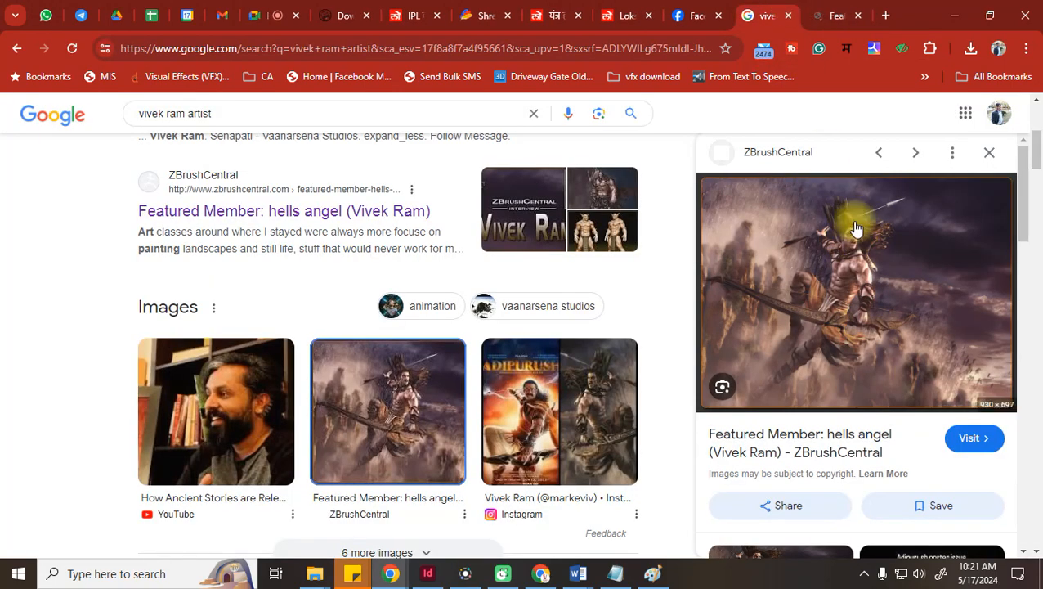
pyautogui.click(826, 7)
pyautogui.scroll(3, 518, 358)
pyautogui.scroll(-6, 518, 360)
pyautogui.scroll(-5, 517, 359)
pyautogui.scroll(-20, 518, 360)
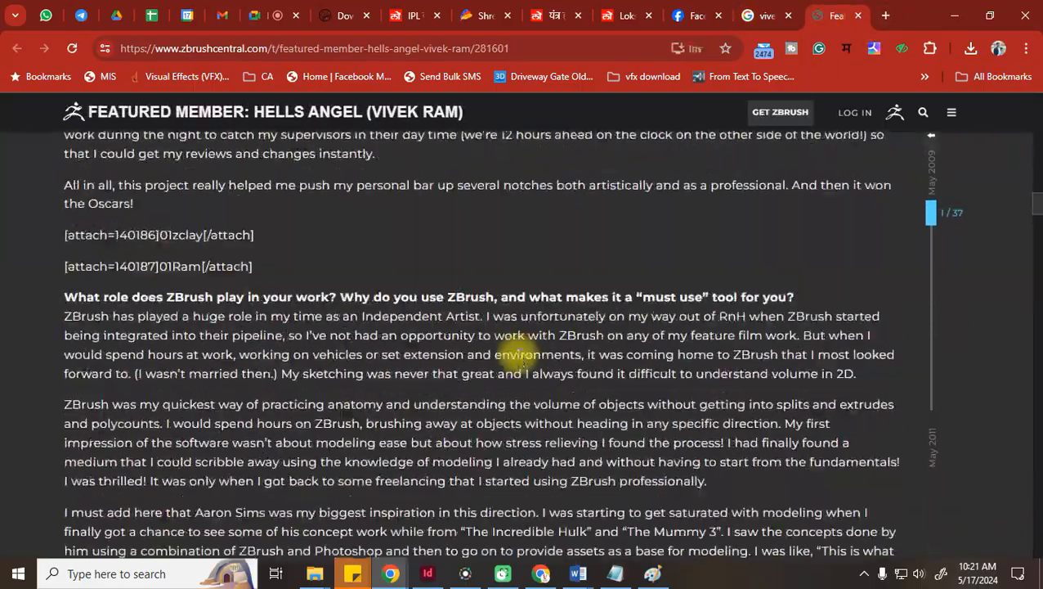
pyautogui.scroll(-15, 519, 372)
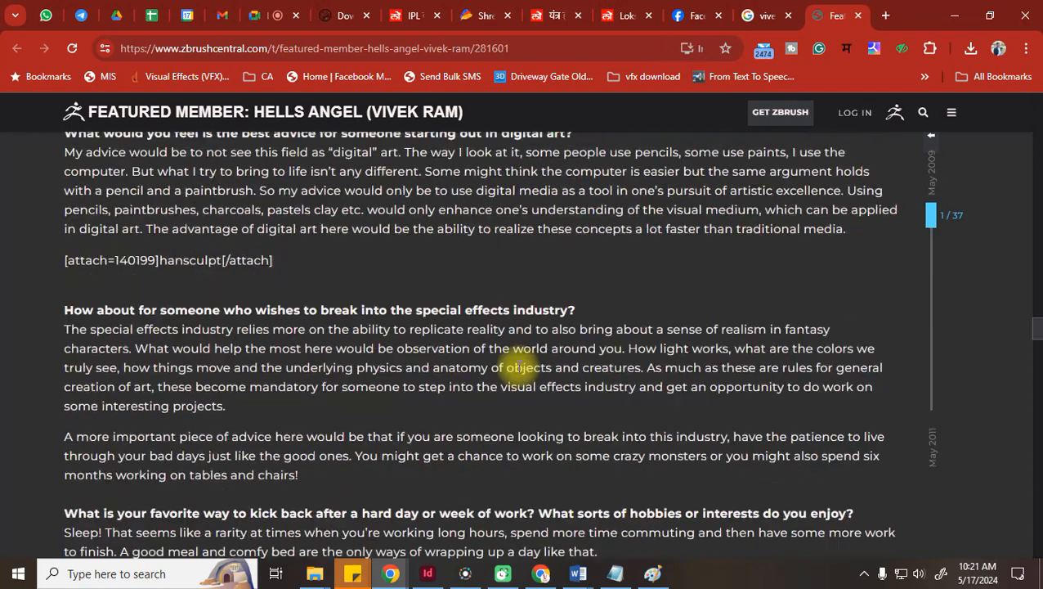
pyautogui.scroll(20, 518, 376)
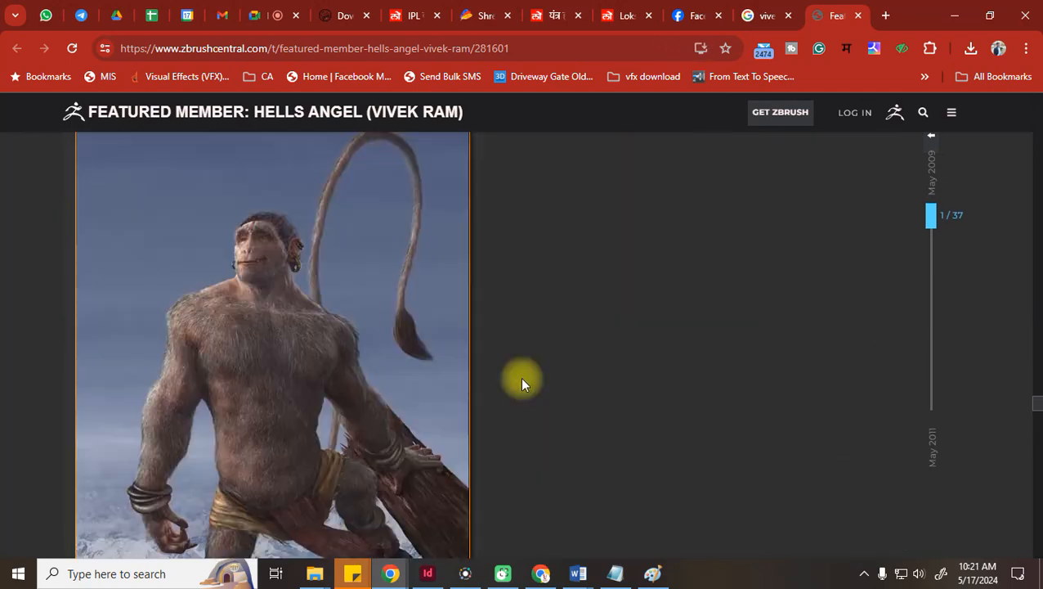
pyautogui.scroll(20, 524, 386)
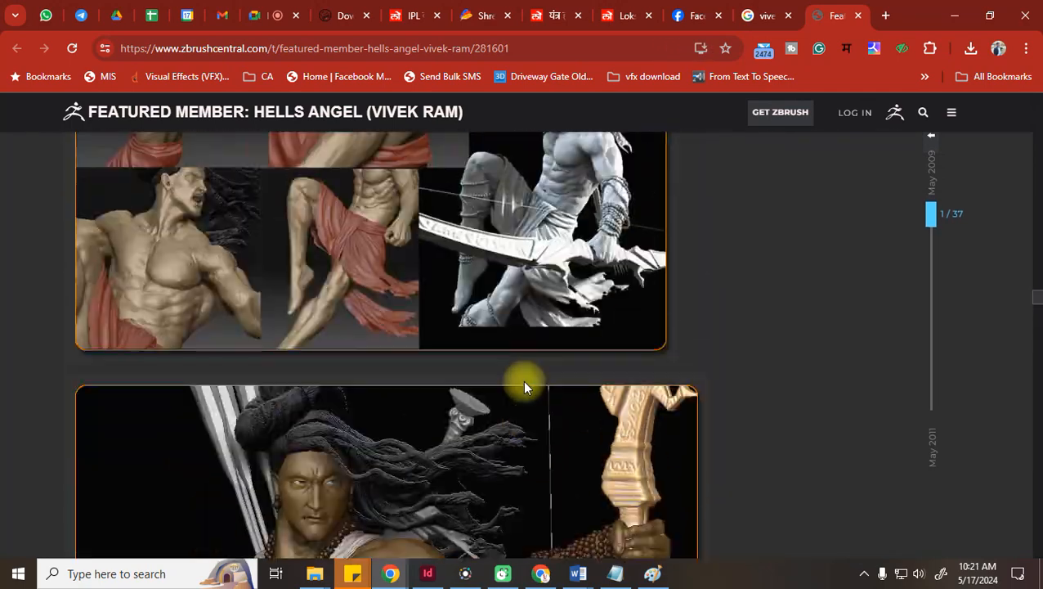
pyautogui.scroll(-10, 522, 380)
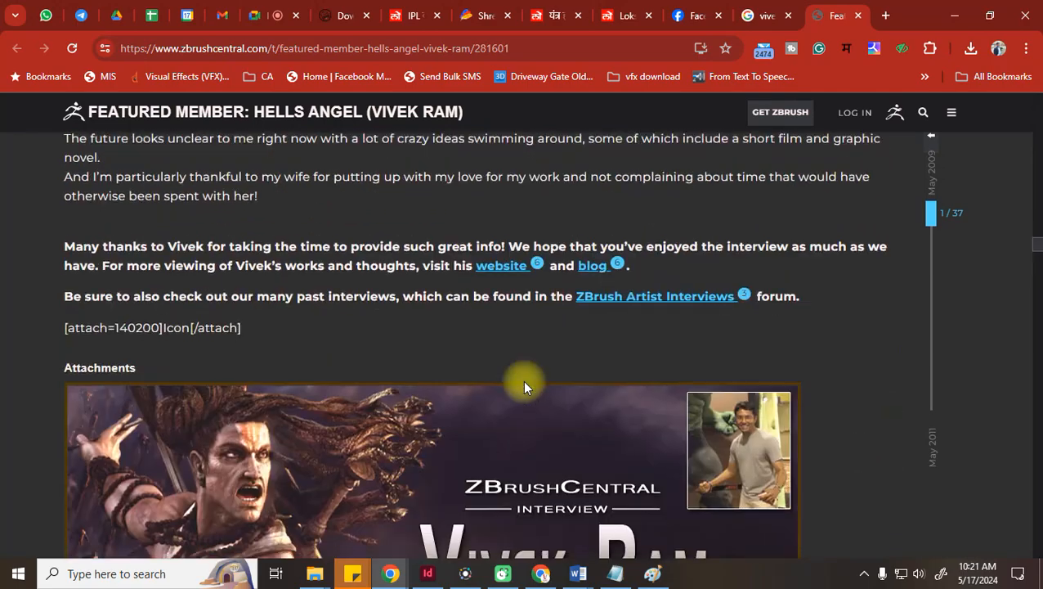
pyautogui.scroll(5, 452, 383)
pyautogui.scroll(-15, 453, 432)
pyautogui.scroll(-20, 455, 438)
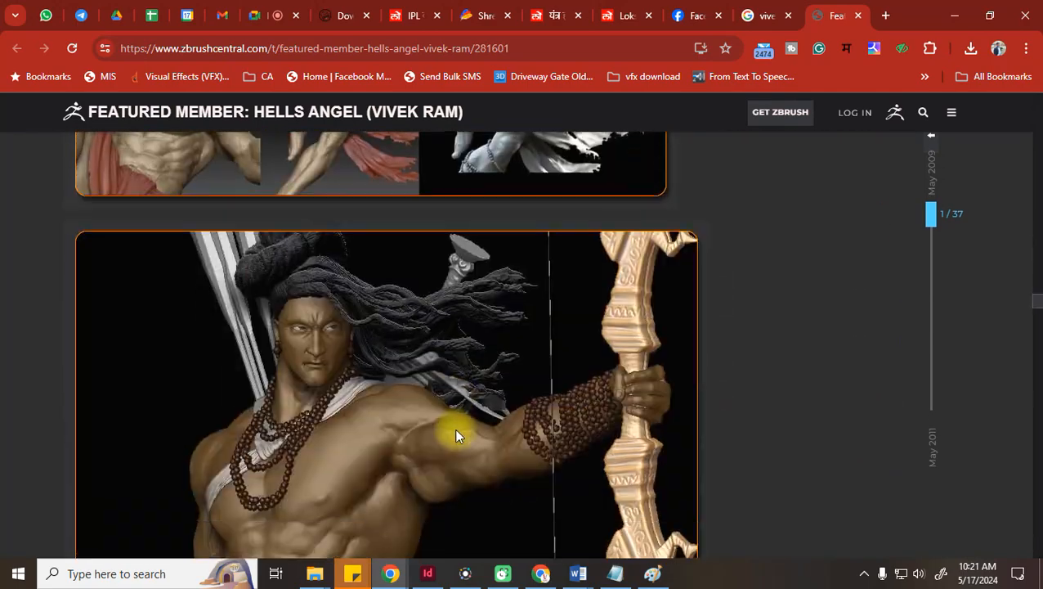
pyautogui.scroll(-10, 458, 423)
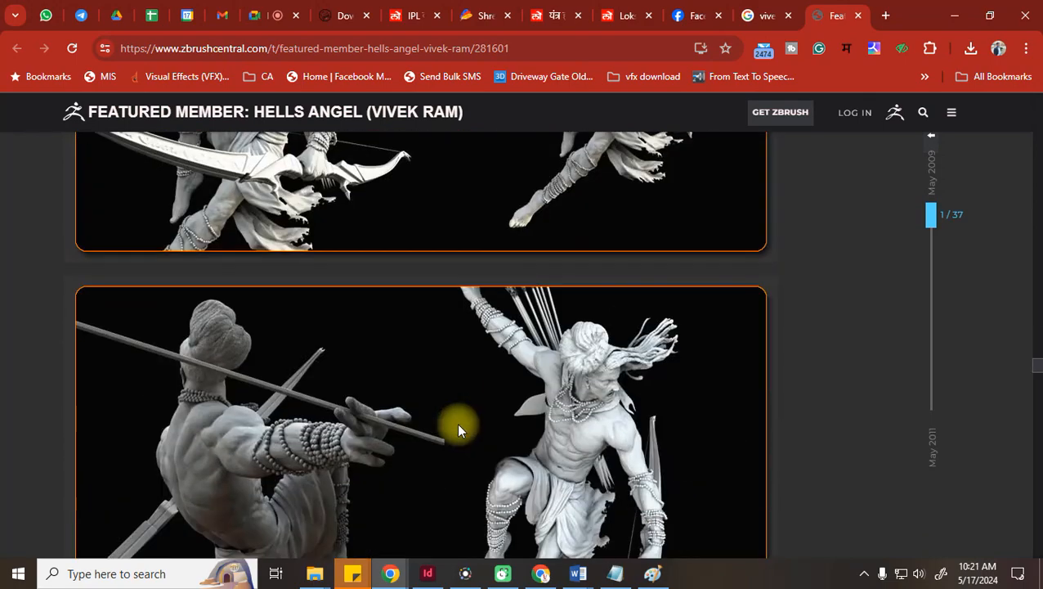
pyautogui.scroll(-2, 457, 429)
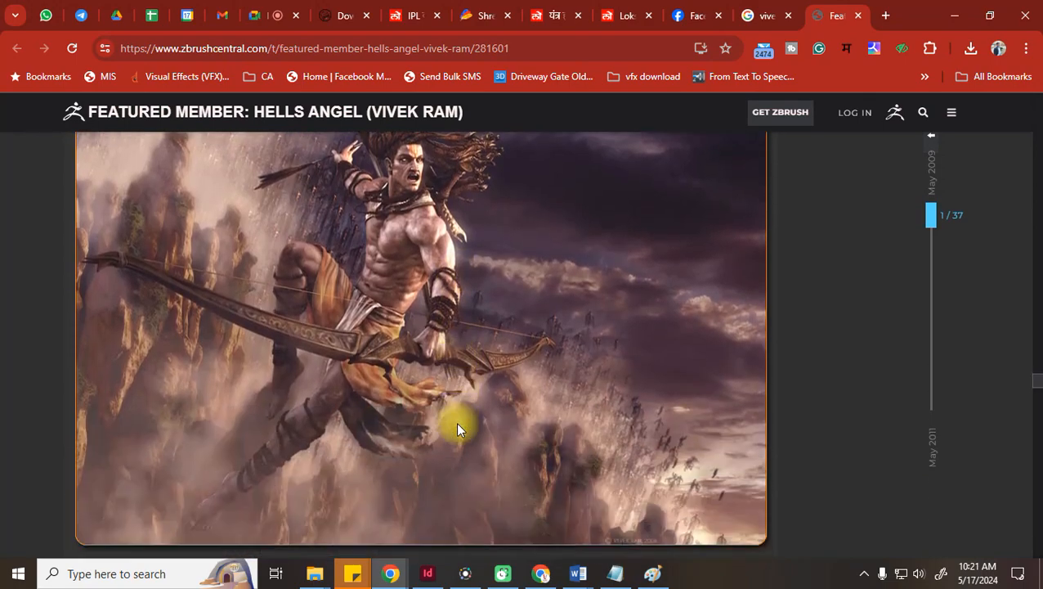
pyautogui.scroll(1, 457, 428)
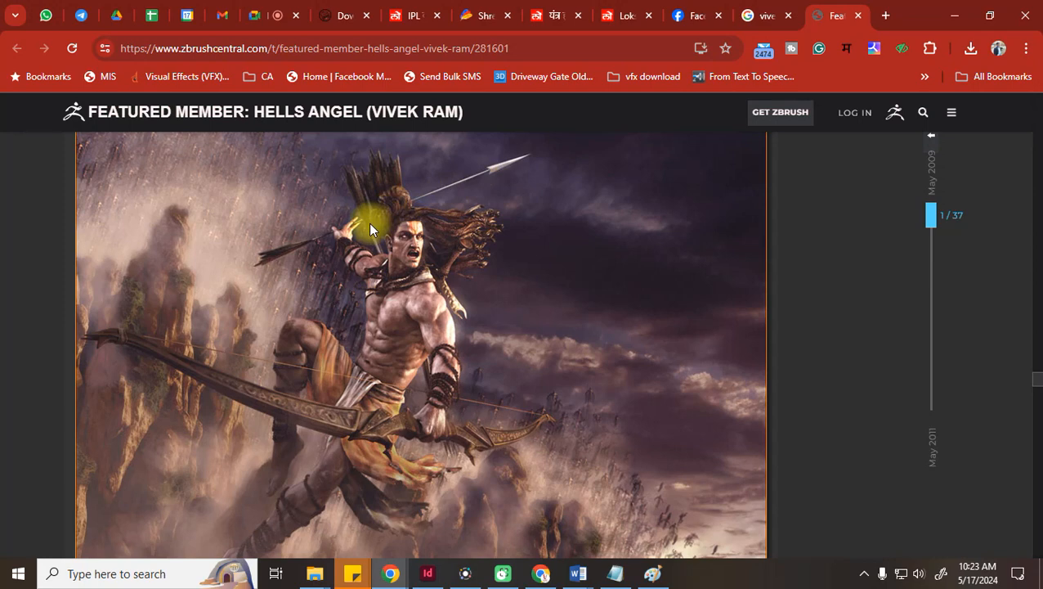
pyautogui.scroll(-2, 472, 312)
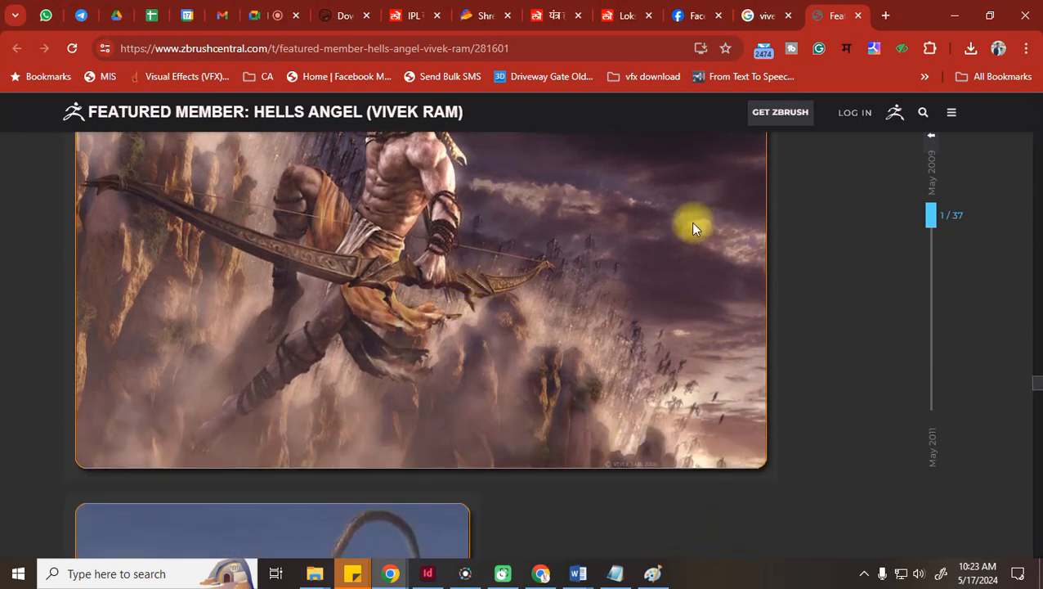
pyautogui.scroll(2, 425, 360)
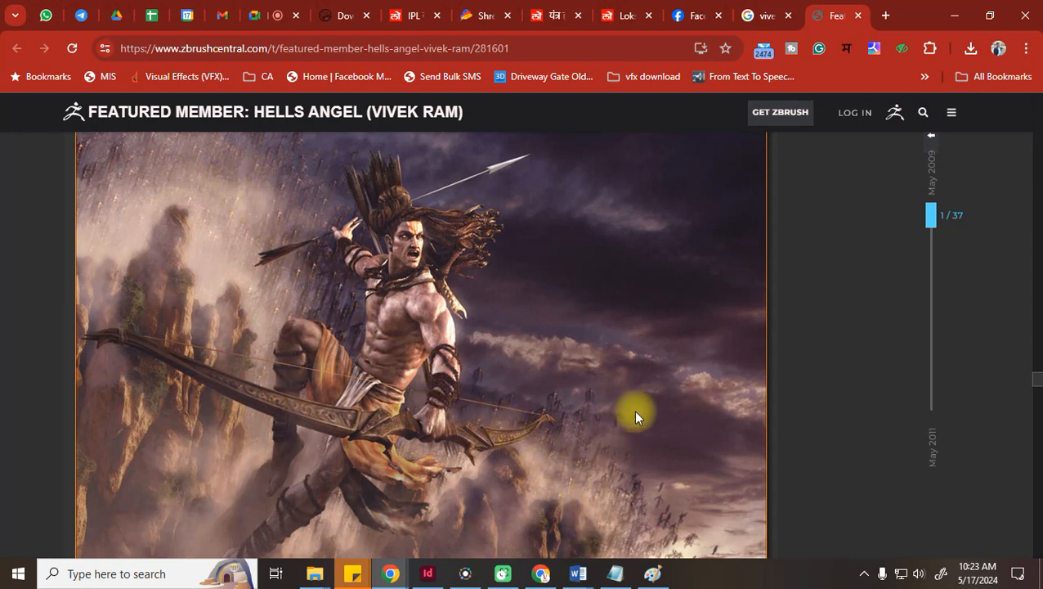
pyautogui.scroll(-2, 636, 415)
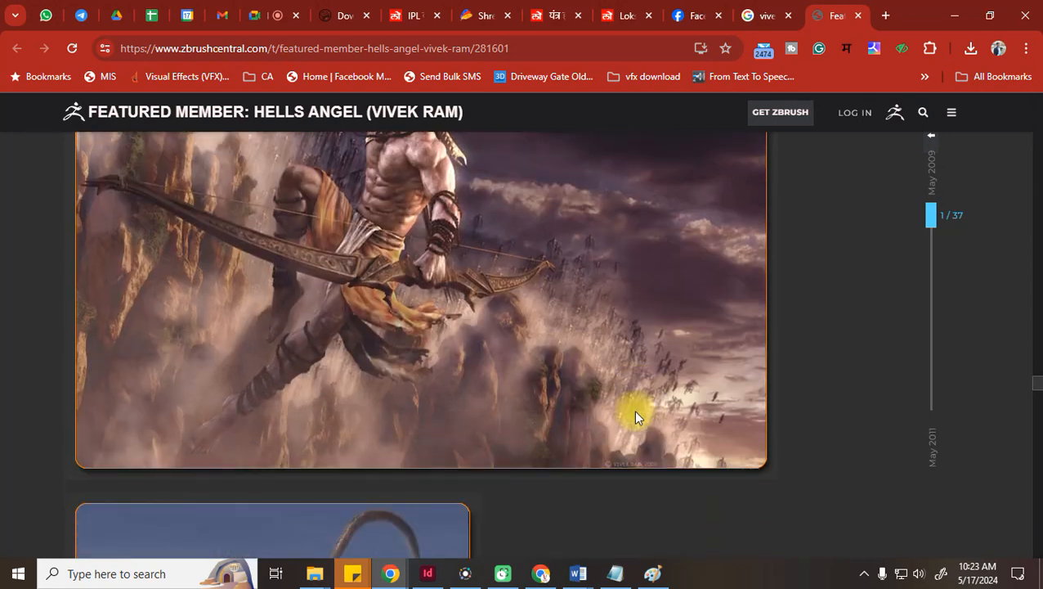
pyautogui.scroll(2, 635, 416)
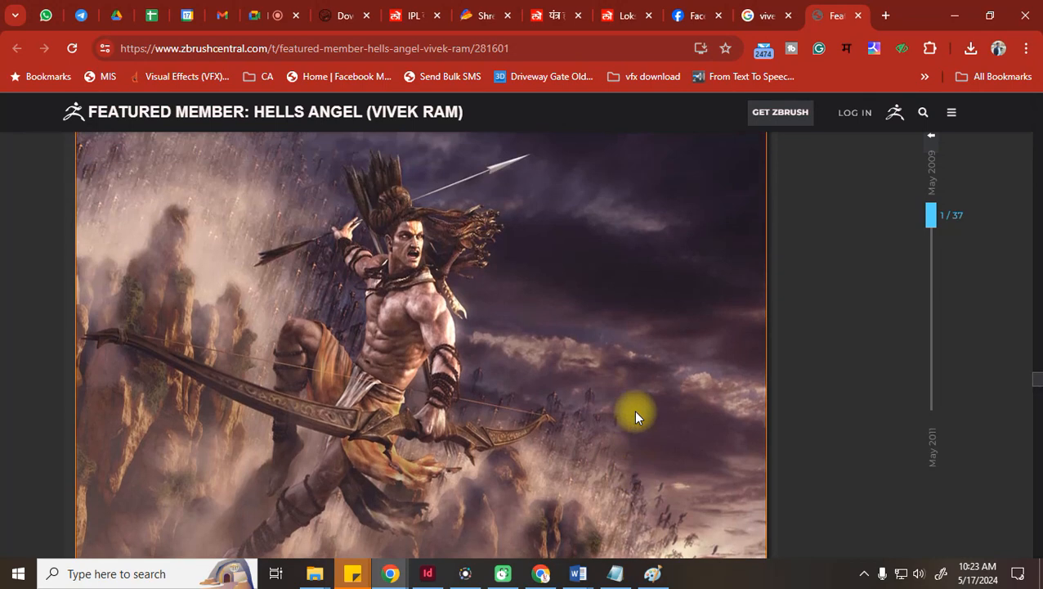
pyautogui.scroll(-3, 635, 417)
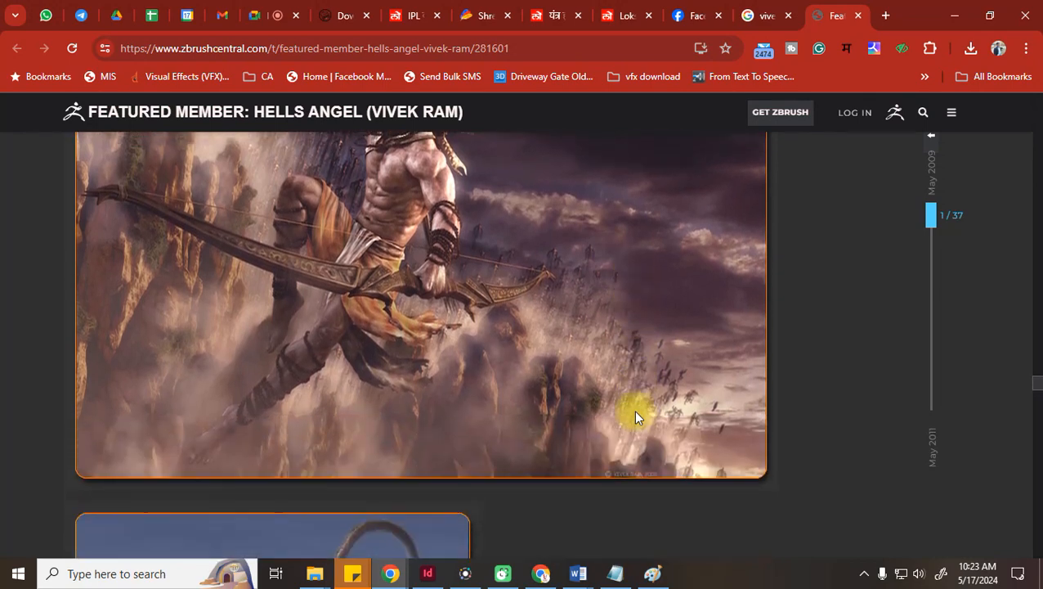
pyautogui.scroll(-4, 635, 419)
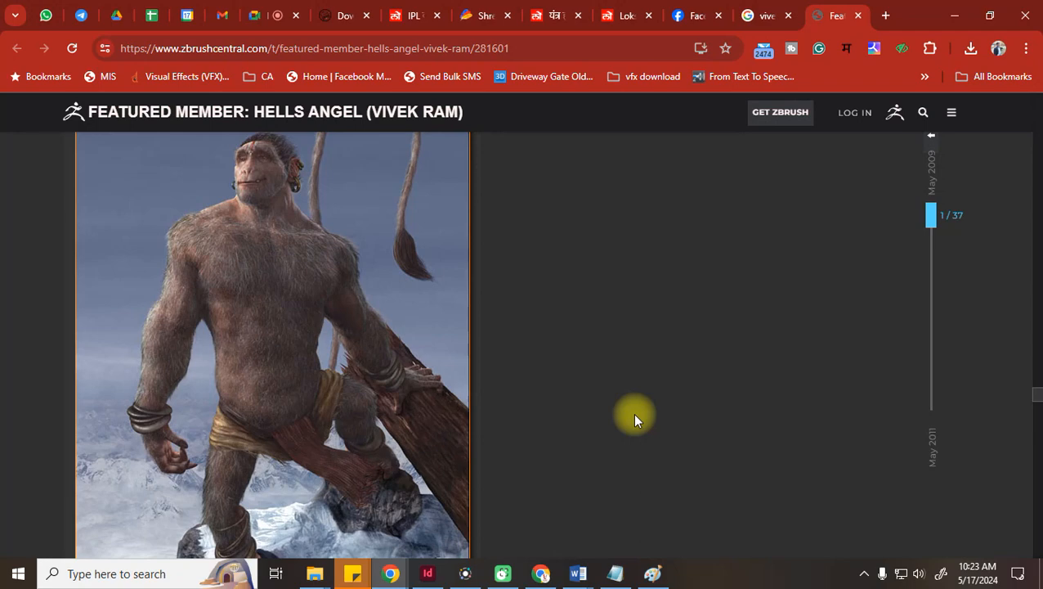
pyautogui.scroll(-2, 409, 401)
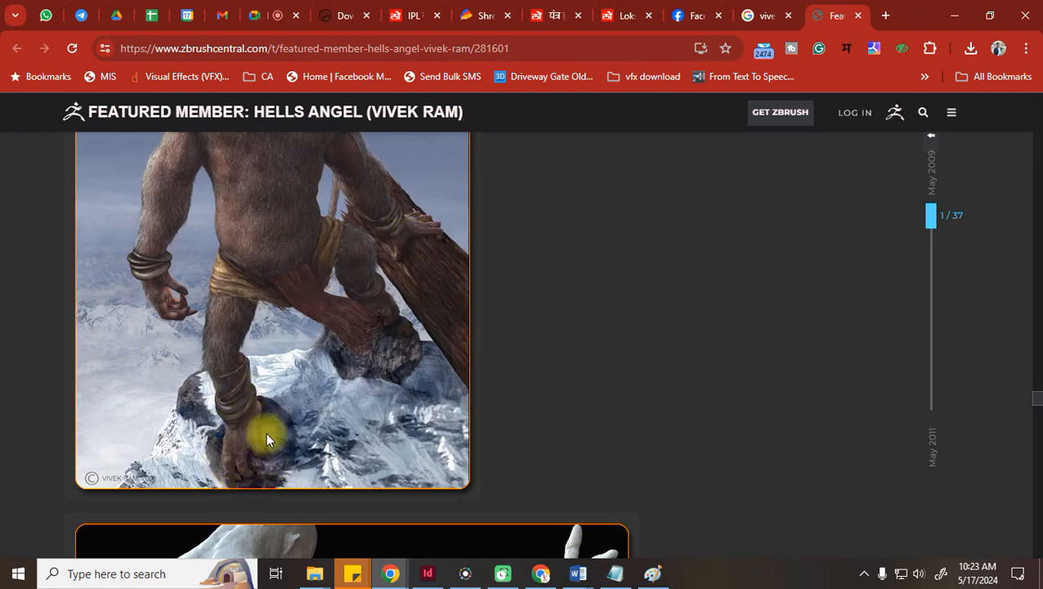
pyautogui.scroll(-1, 278, 407)
pyautogui.scroll(3, 278, 407)
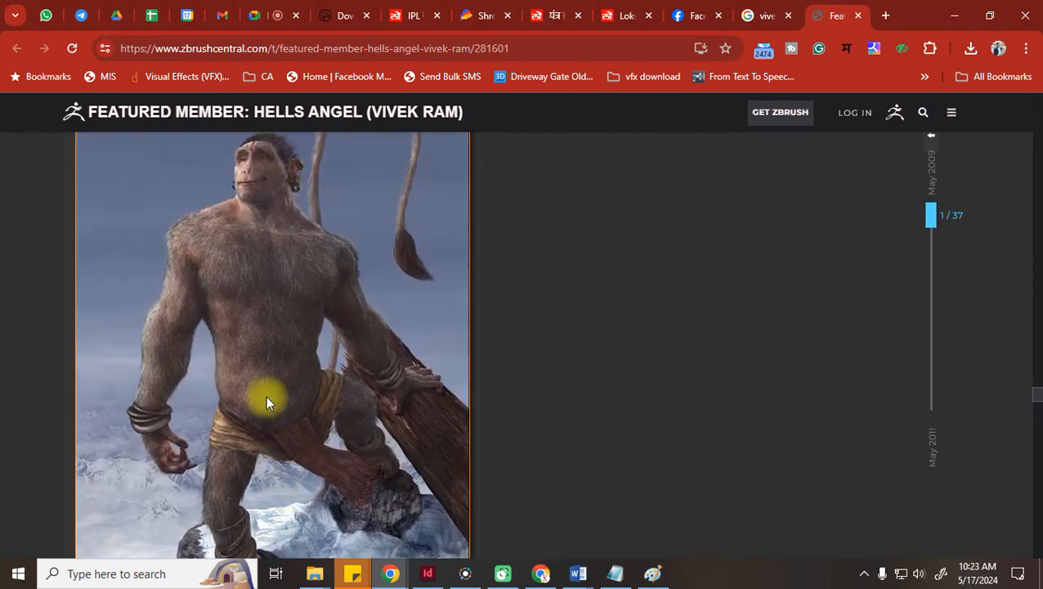
pyautogui.scroll(-10, 265, 394)
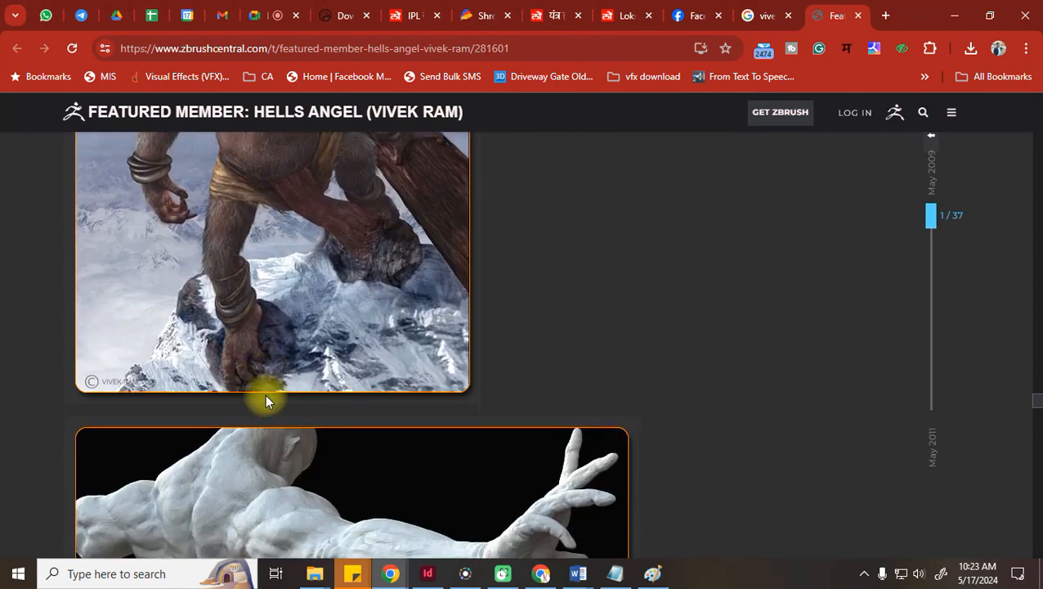
pyautogui.scroll(-10, 265, 395)
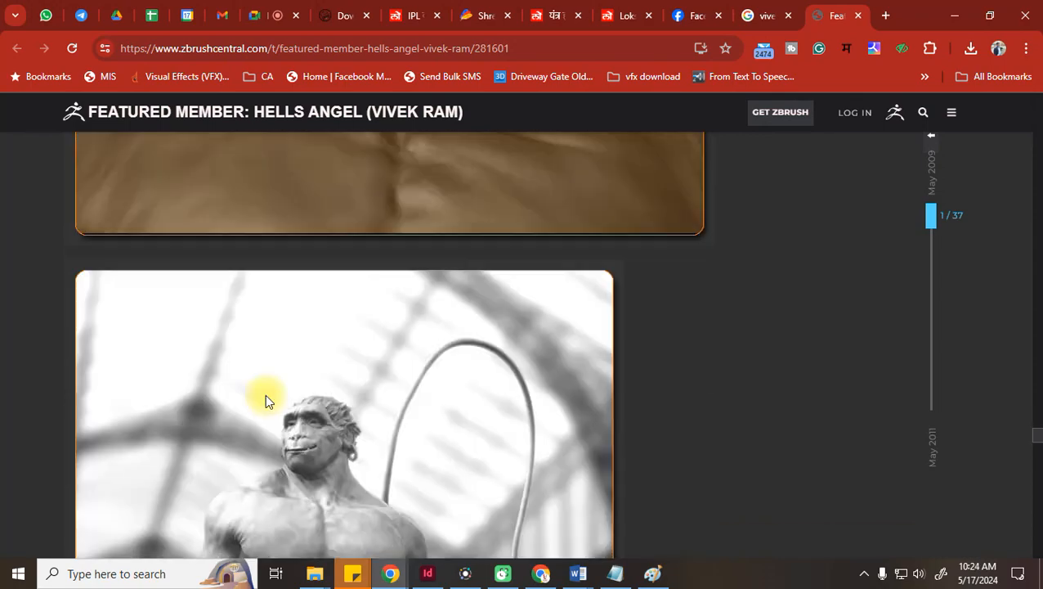
pyautogui.scroll(-10, 265, 401)
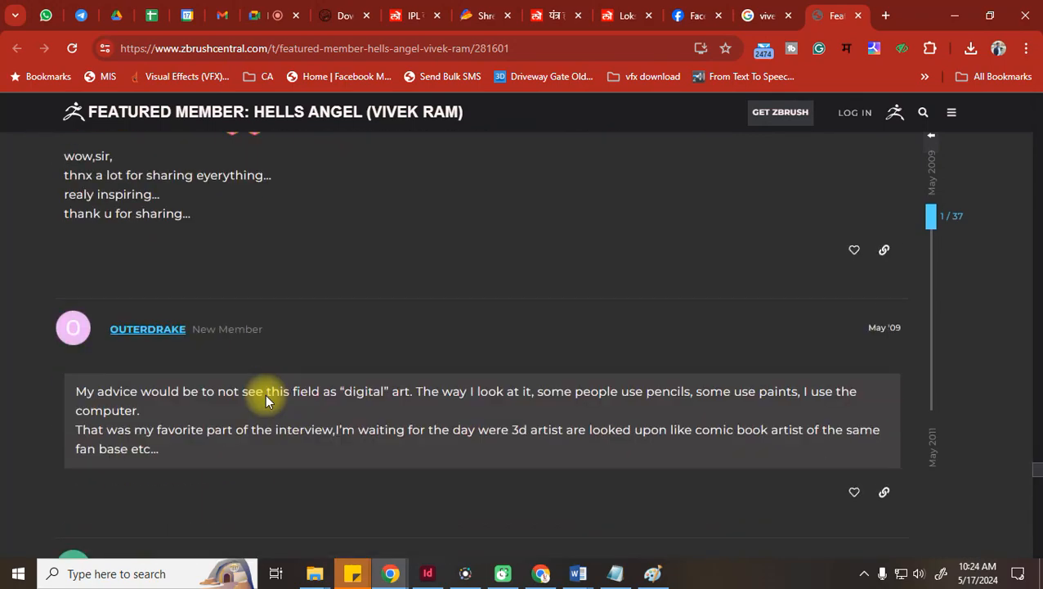
pyautogui.scroll(15, 265, 394)
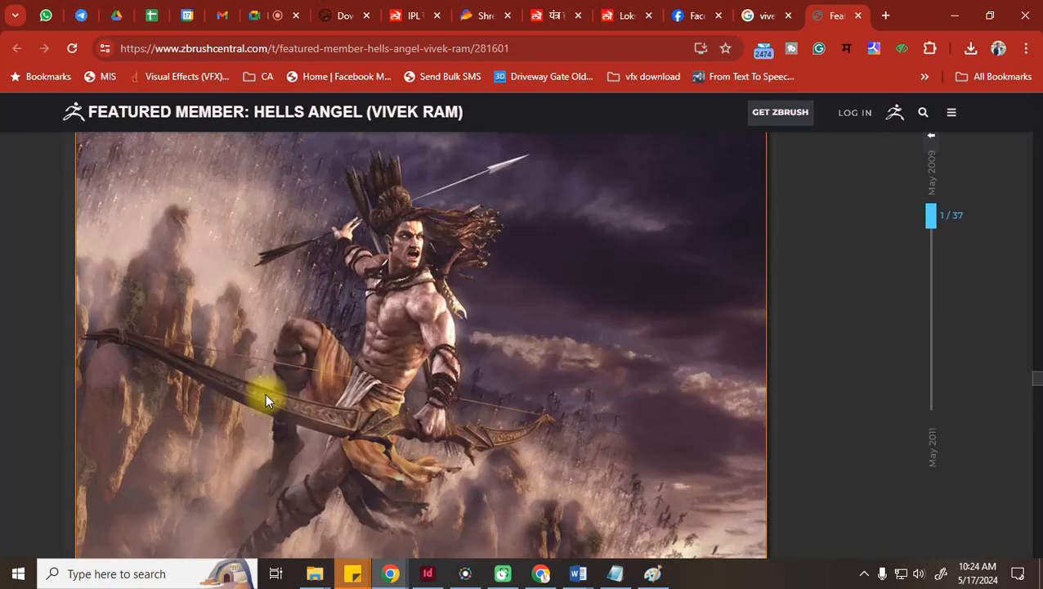
pyautogui.moveTo(1038, 376); pyautogui.dragTo(1038, 69)
pyautogui.scroll(-6, 450, 360)
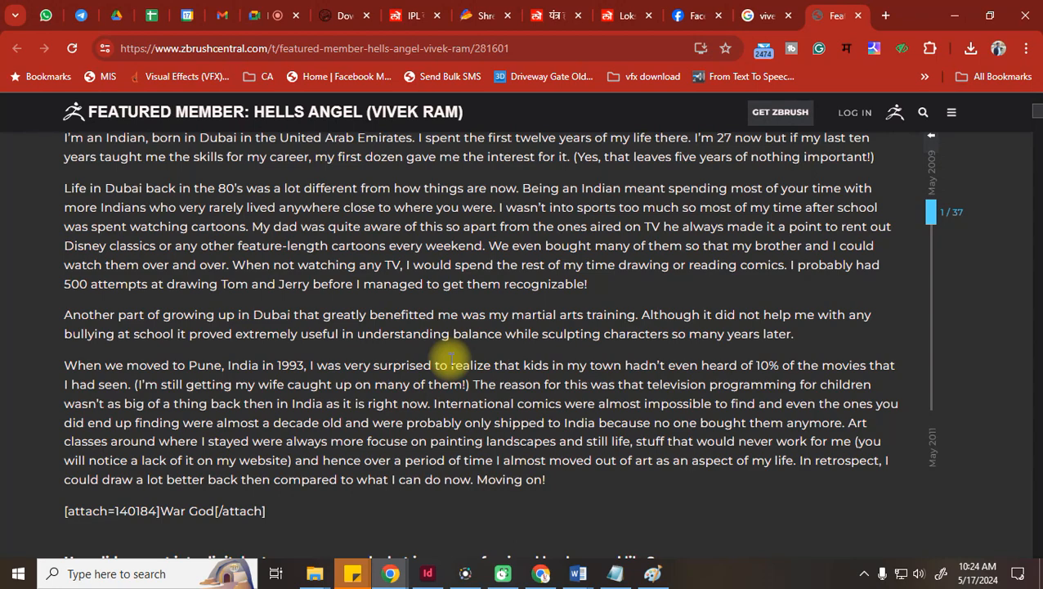
pyautogui.scroll(6, 433, 344)
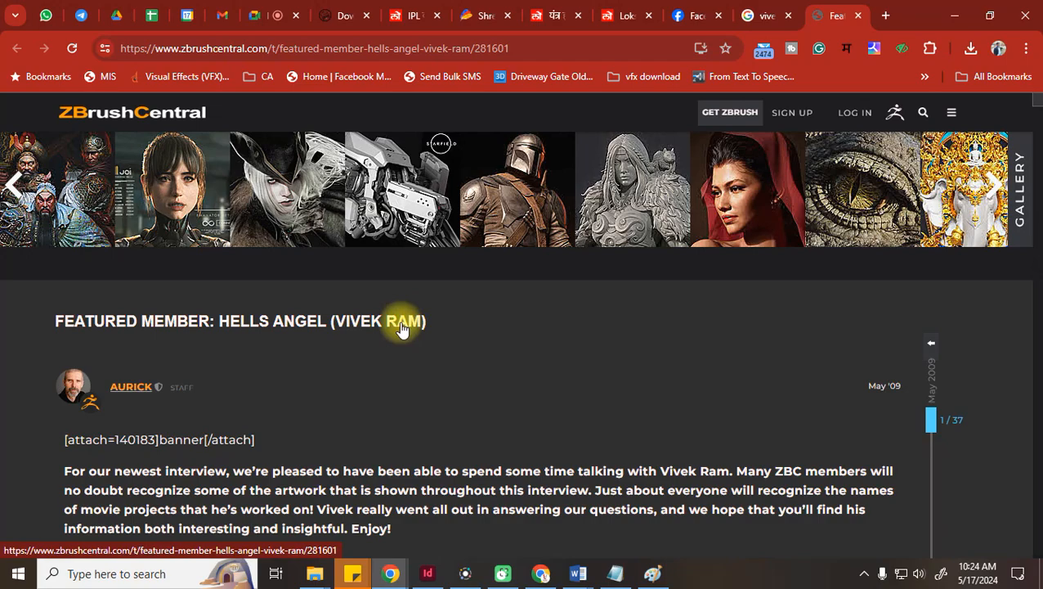
pyautogui.scroll(-20, 401, 327)
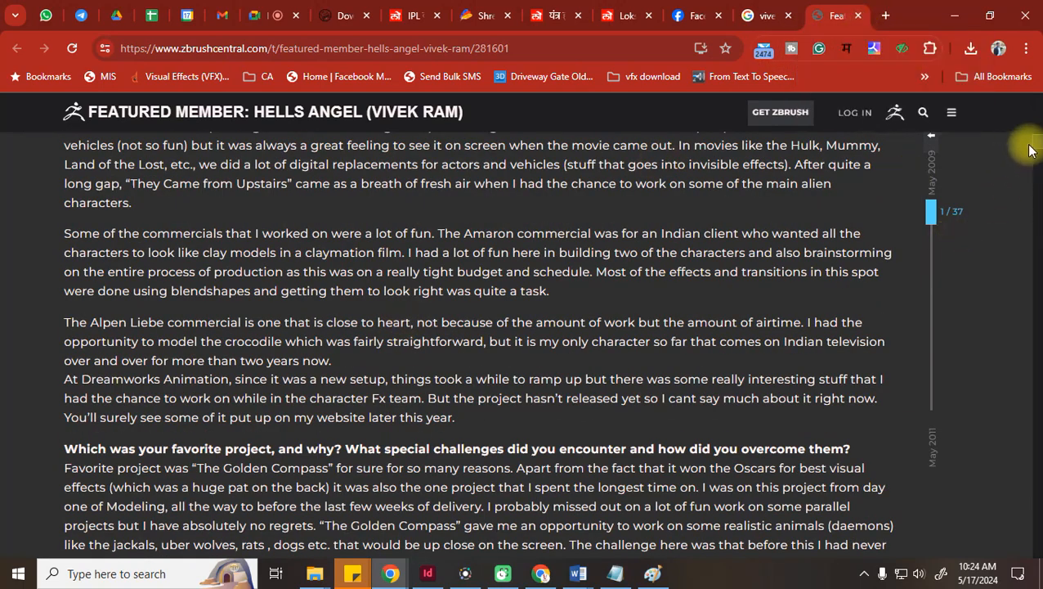
pyautogui.moveTo(1038, 144); pyautogui.dragTo(1041, 115)
pyautogui.scroll(6, 476, 393)
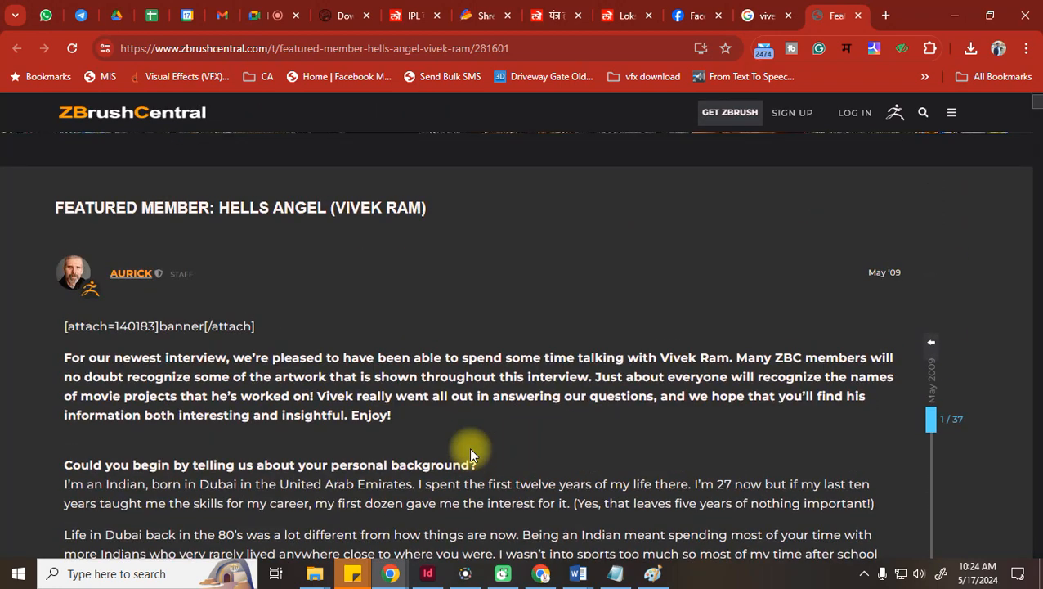
pyautogui.scroll(2, 440, 463)
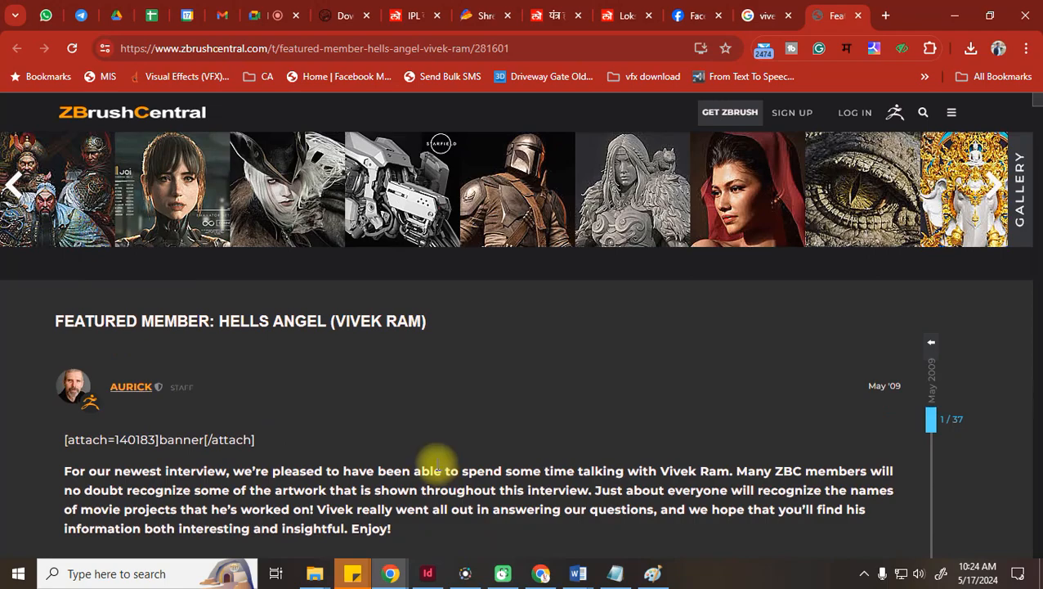
pyautogui.scroll(-20, 437, 466)
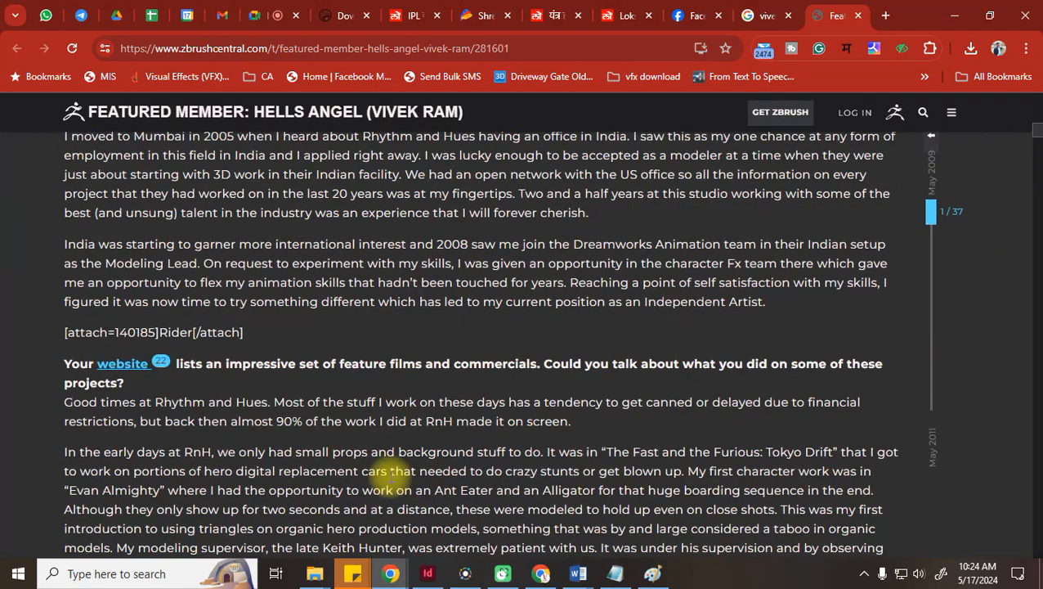
pyautogui.scroll(-20, 389, 487)
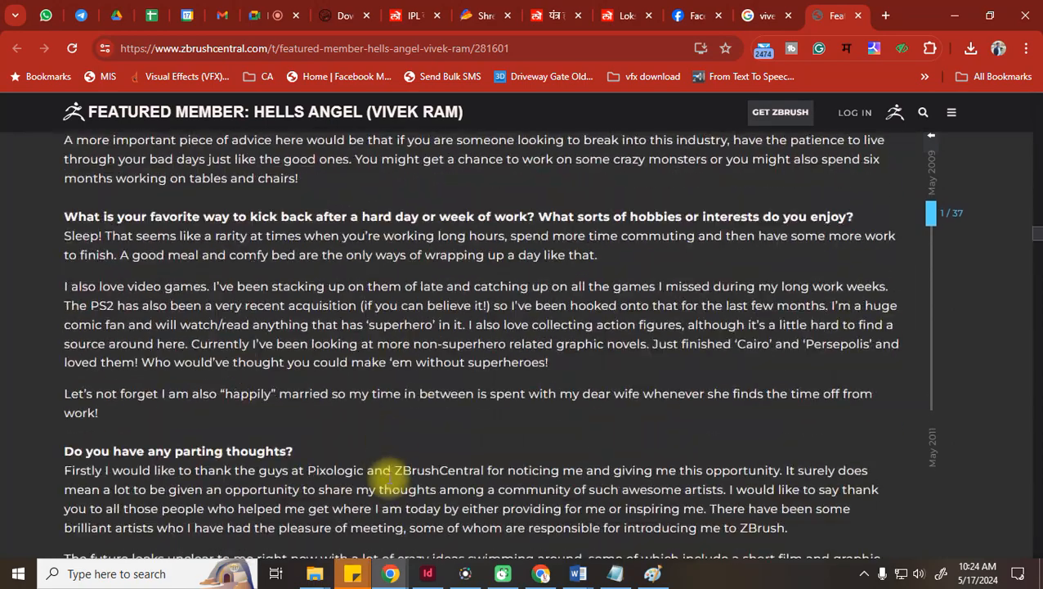
pyautogui.scroll(-20, 389, 474)
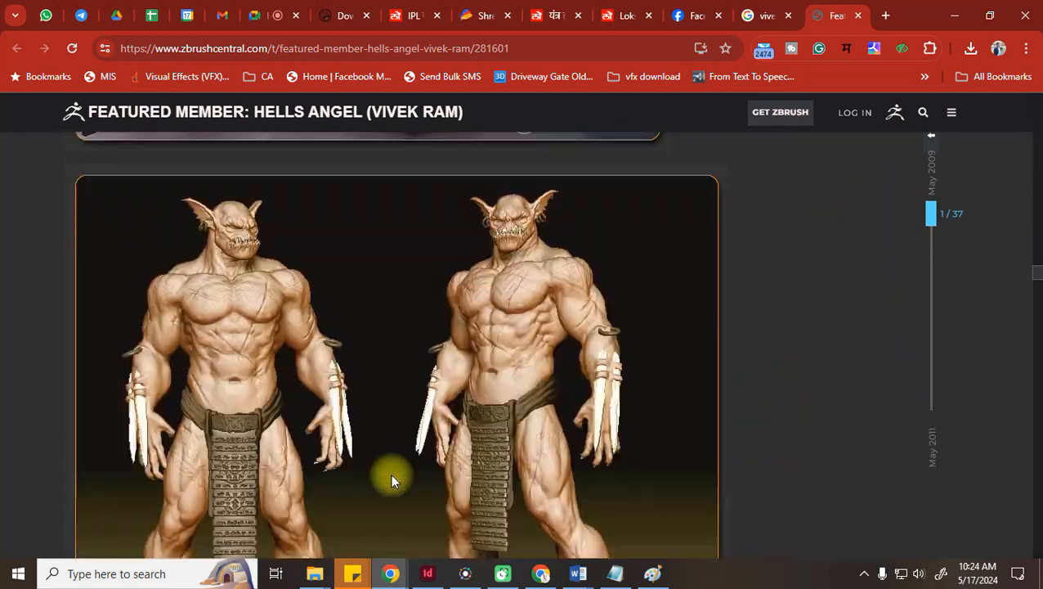
pyautogui.scroll(-2, 393, 472)
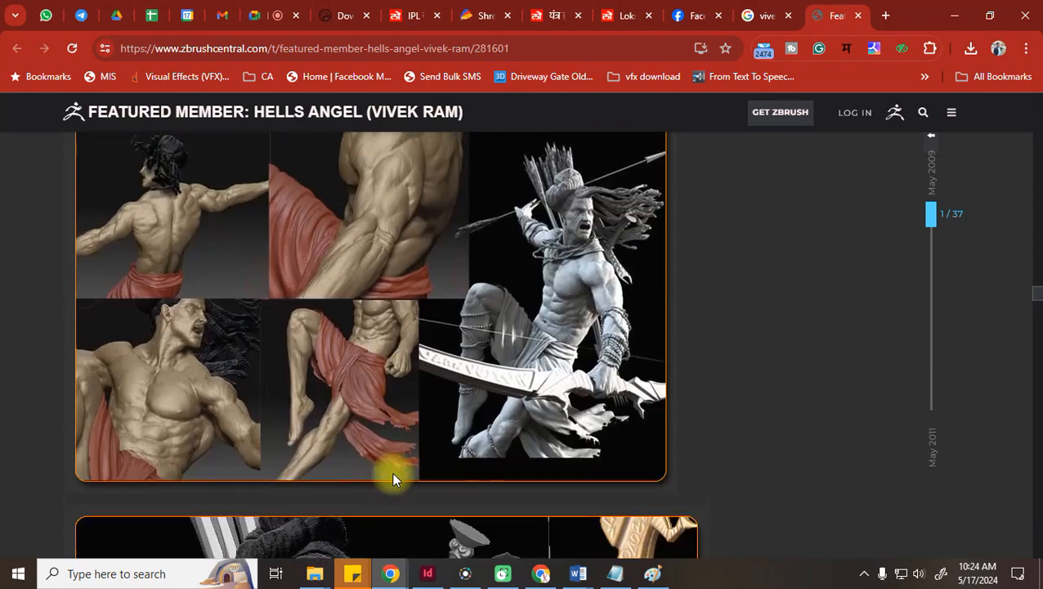
pyautogui.scroll(-15, 398, 474)
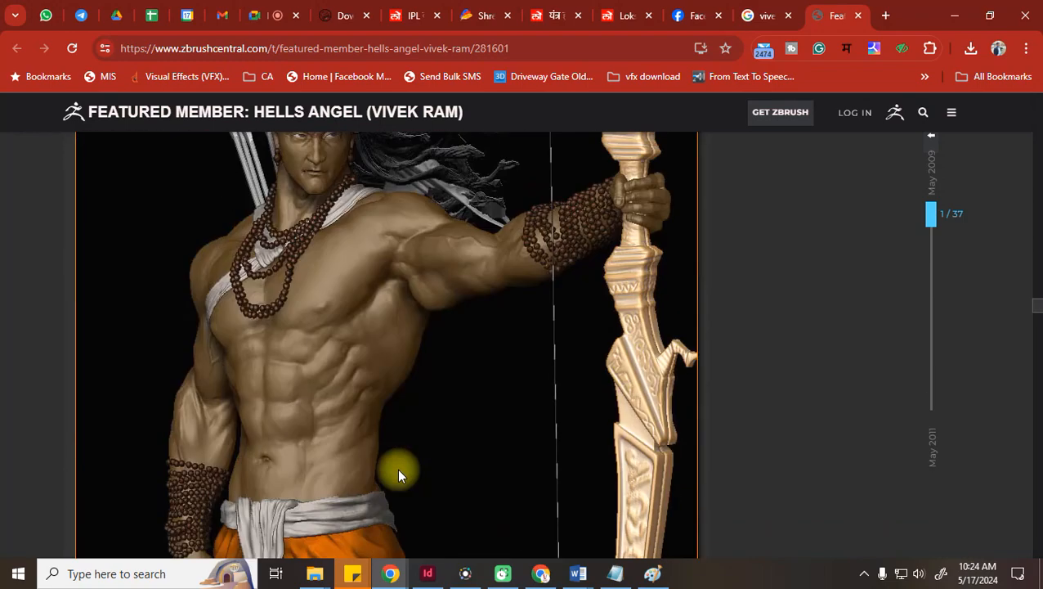
pyautogui.scroll(-10, 399, 473)
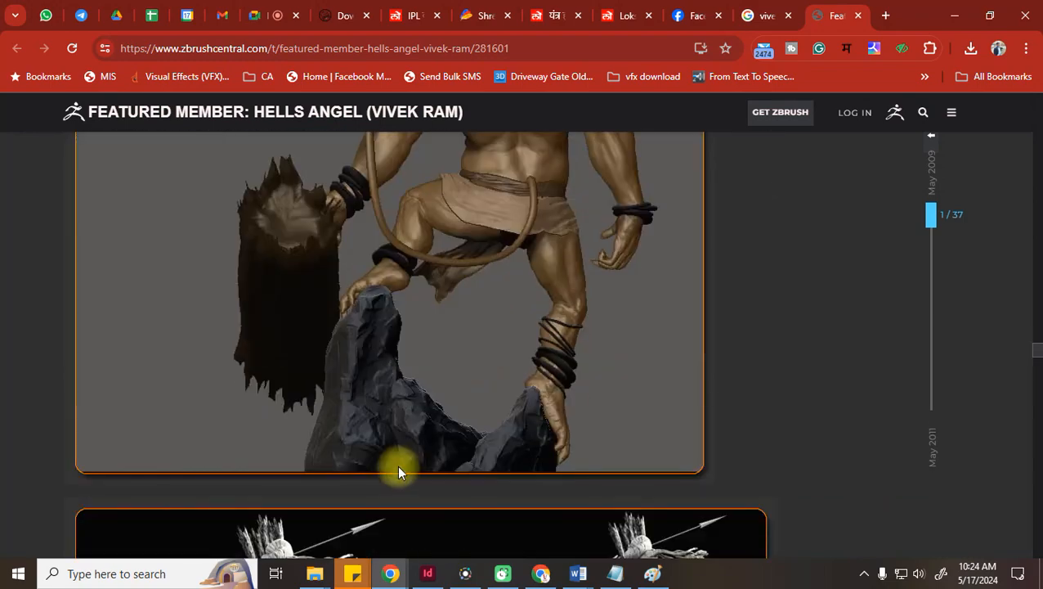
pyautogui.scroll(-2, 400, 471)
pyautogui.scroll(-8, 400, 467)
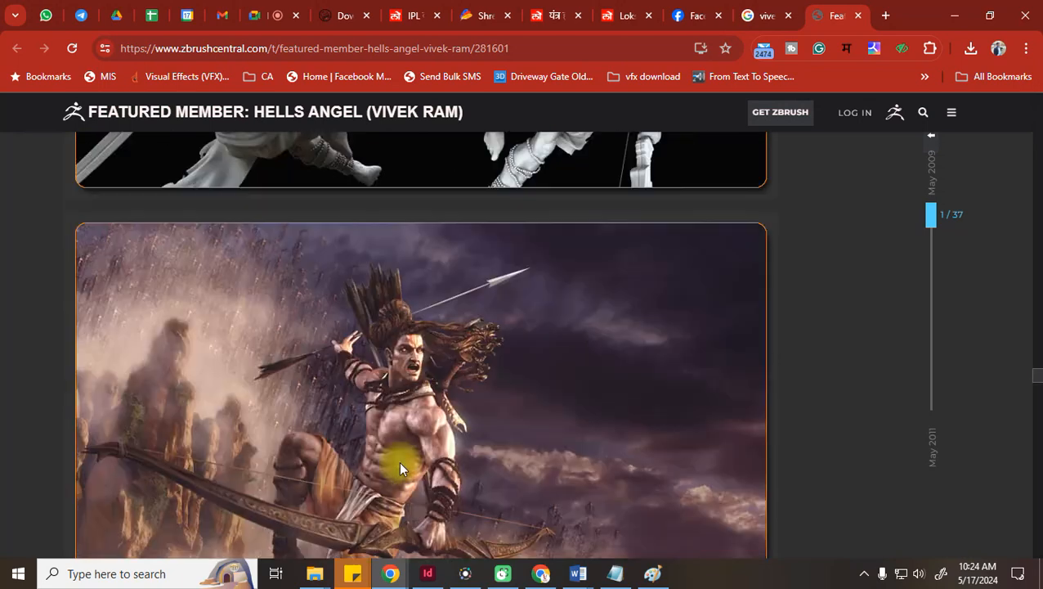
pyautogui.scroll(-2, 396, 466)
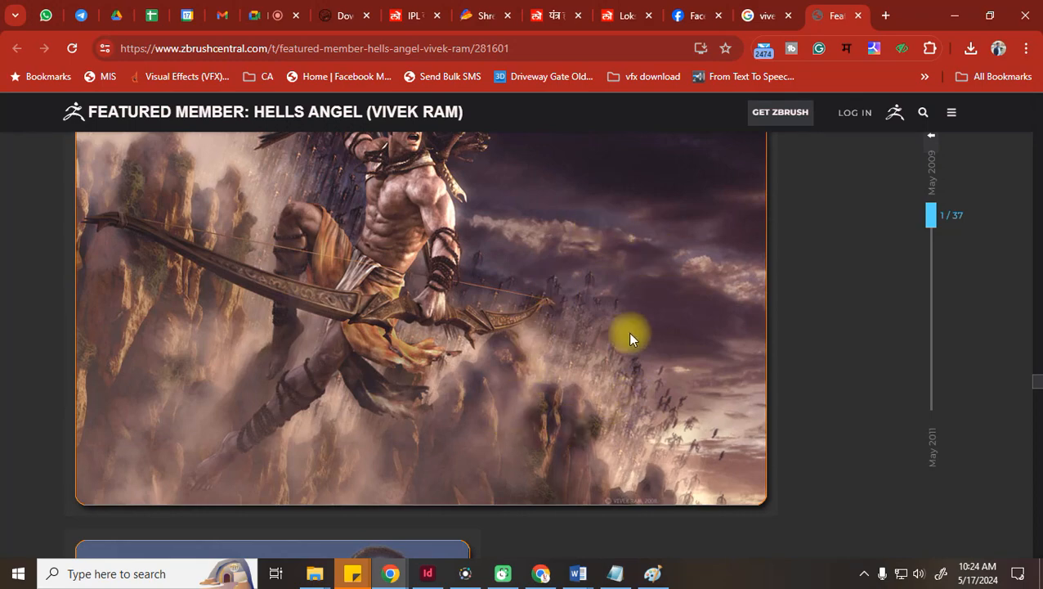
pyautogui.scroll(3, 561, 270)
pyautogui.scroll(-1, 561, 271)
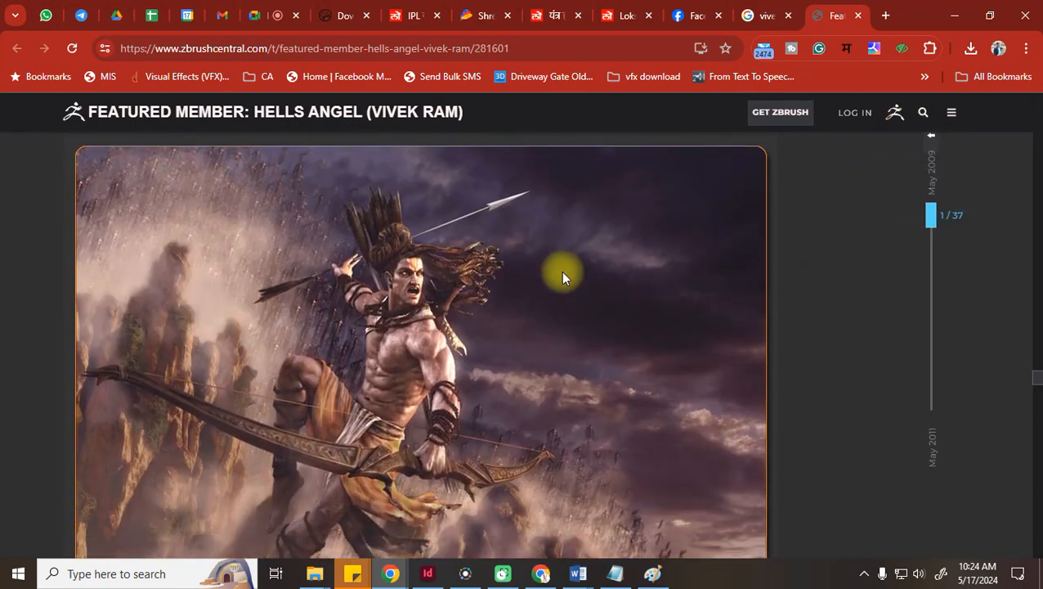
# Close the ZBrushCentral tab, glance at the Instagram image result, and return to Facebook
pyautogui.click(856, 16)
pyautogui.click(615, 145)
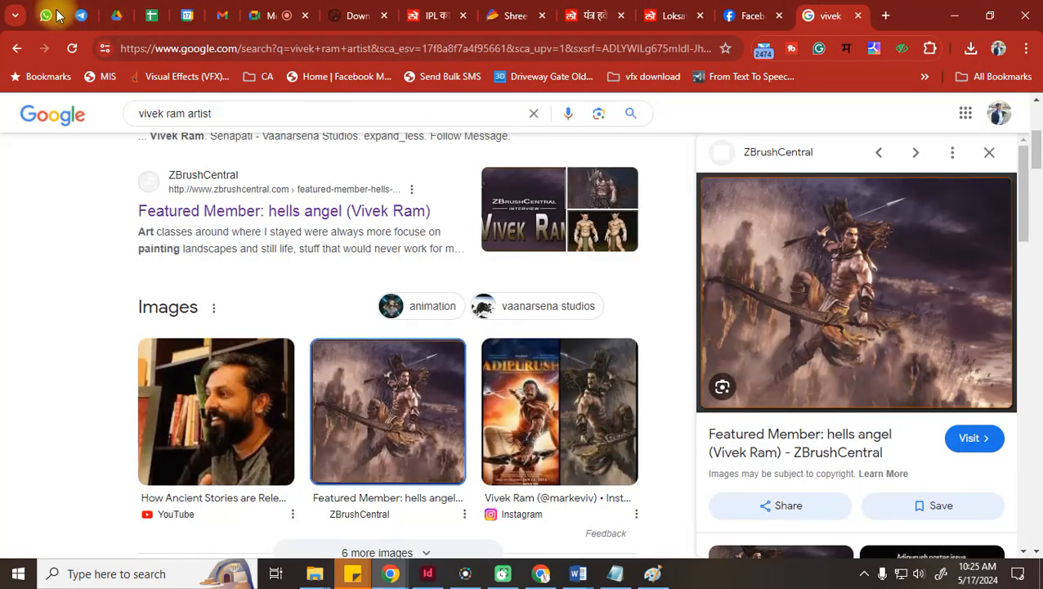
pyautogui.click(748, 10)
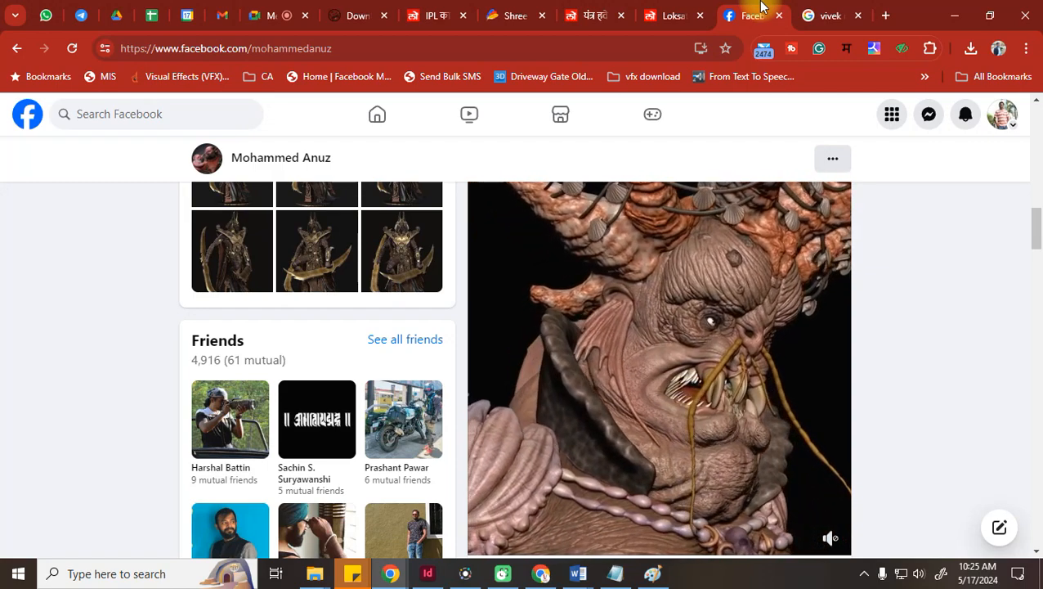
pyautogui.click(809, 15)
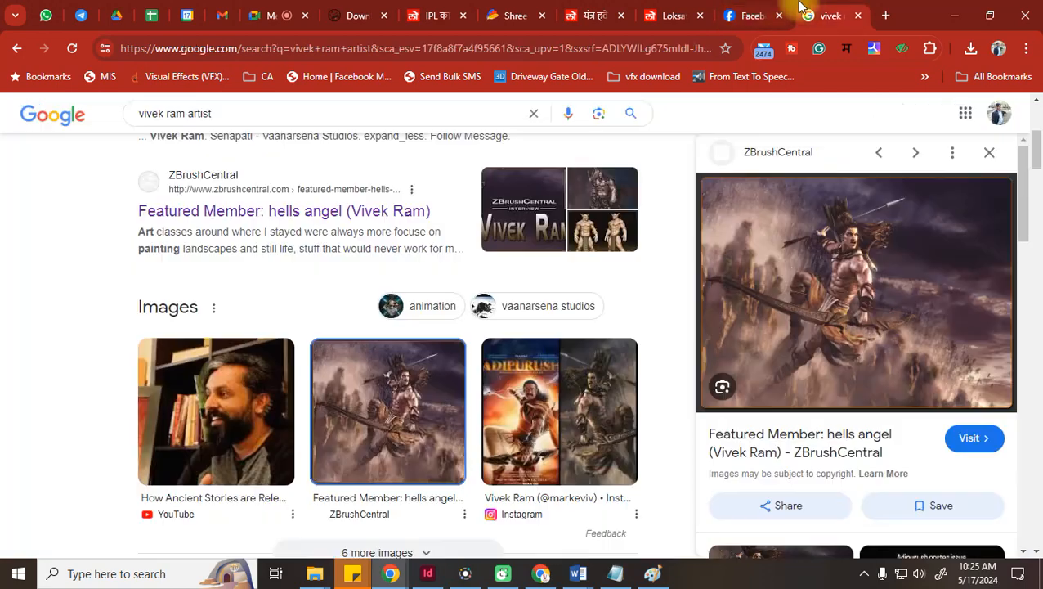
pyautogui.click(556, 438)
pyautogui.click(52, 10)
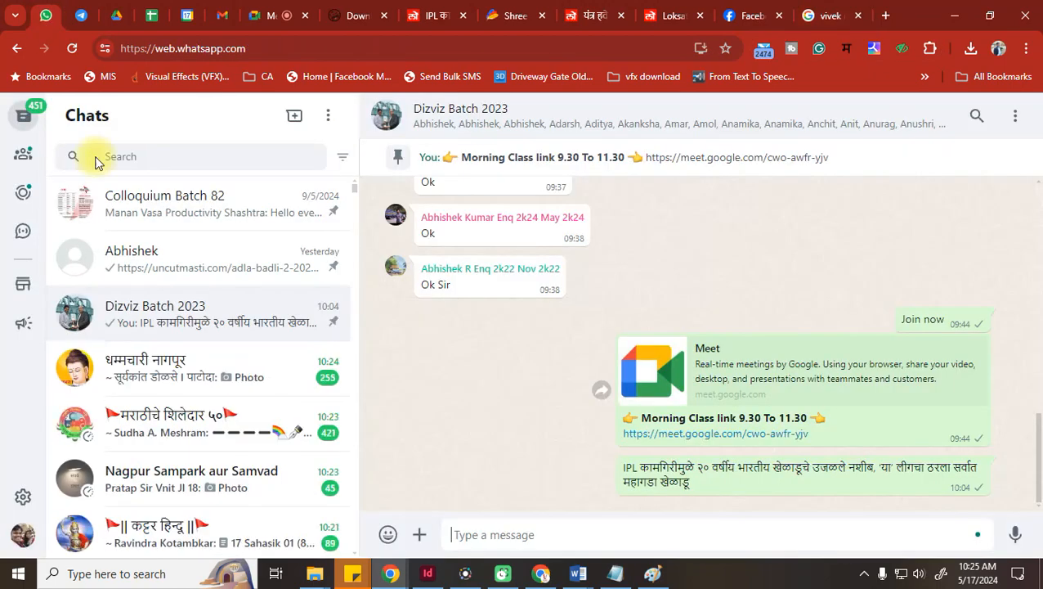
pyautogui.click(744, 10)
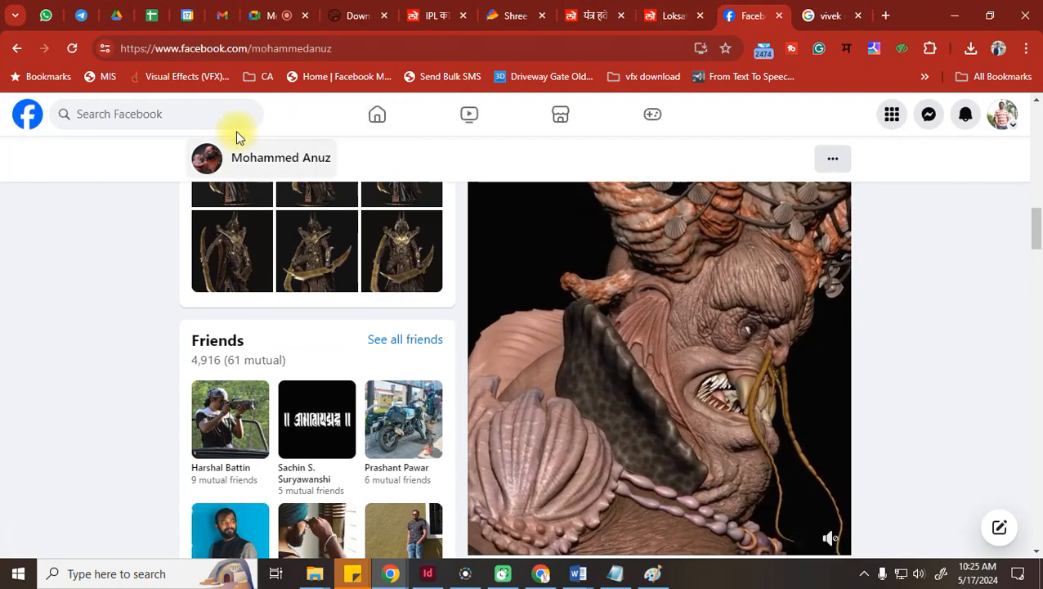
# Search Facebook for a friend by name and open their profile
pyautogui.click(82, 122)
pyautogui.write('p')
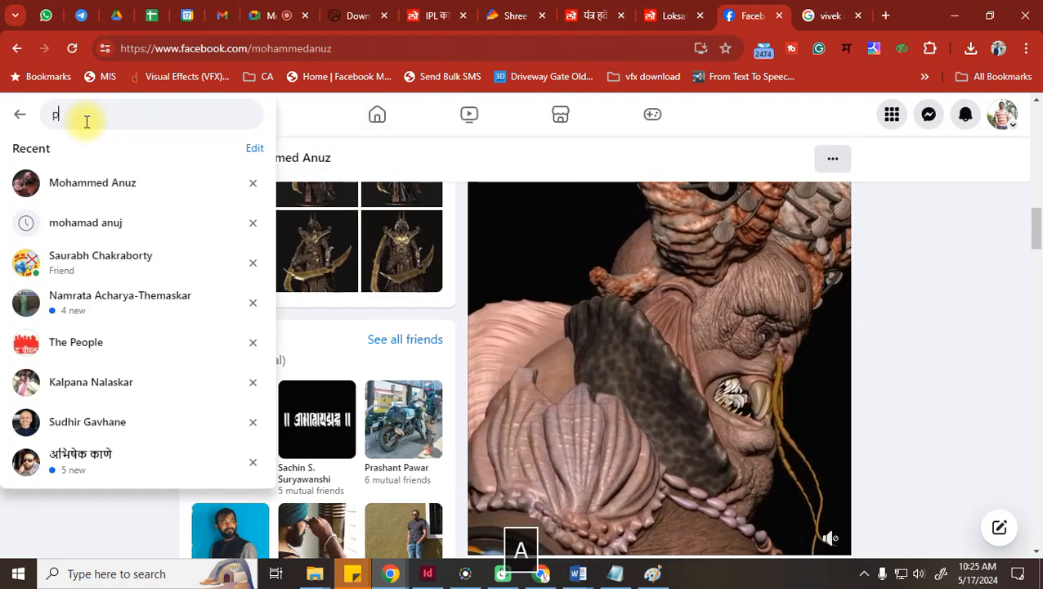
pyautogui.write('rasad')
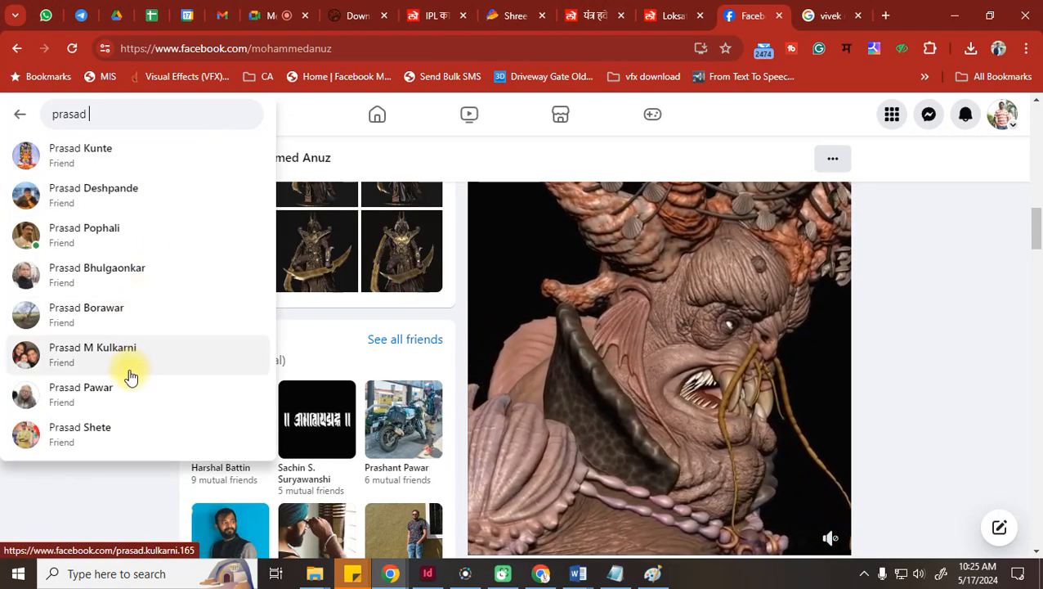
pyautogui.write(' na')
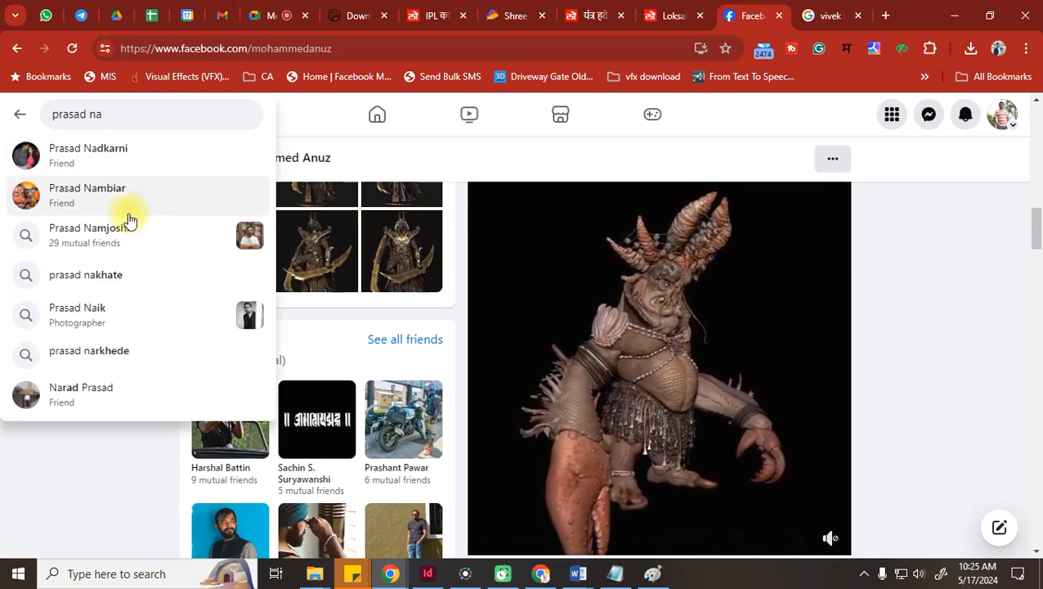
pyautogui.click(136, 223)
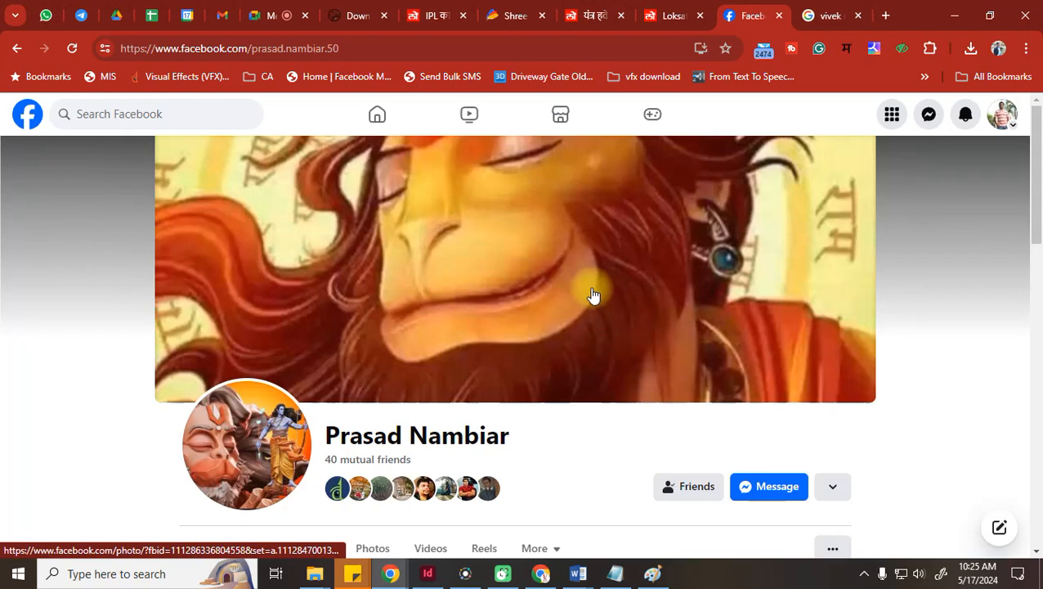
pyautogui.scroll(-5, 594, 294)
pyautogui.scroll(-3, 594, 294)
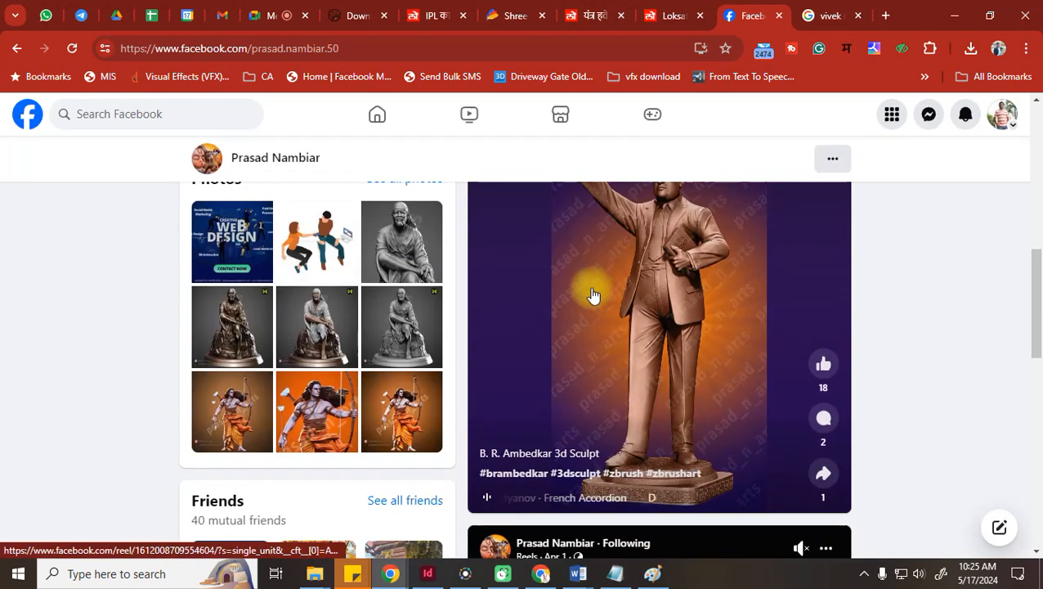
pyautogui.scroll(-3, 592, 295)
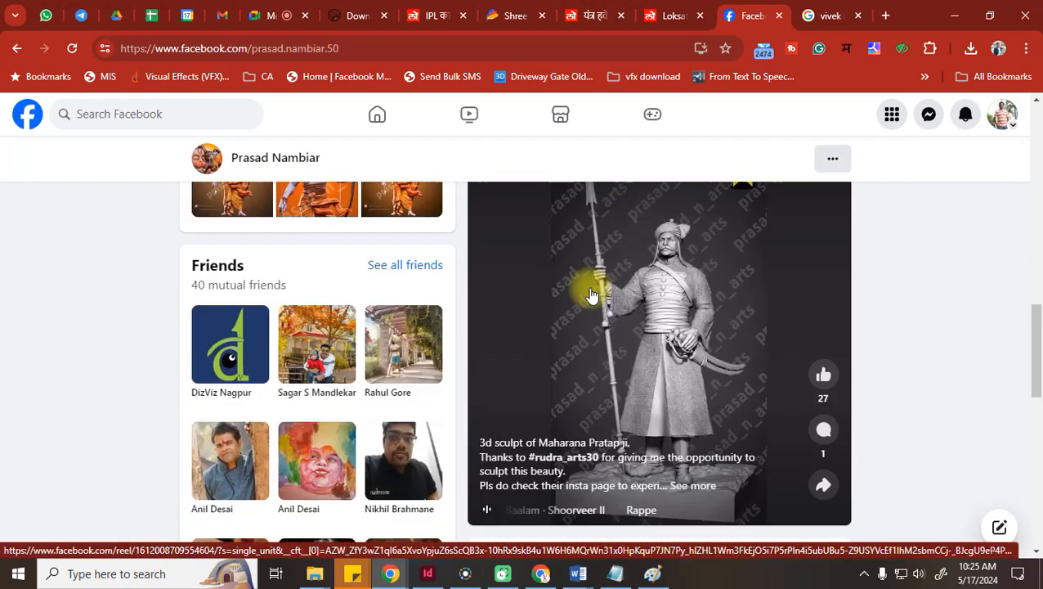
pyautogui.scroll(-10, 592, 295)
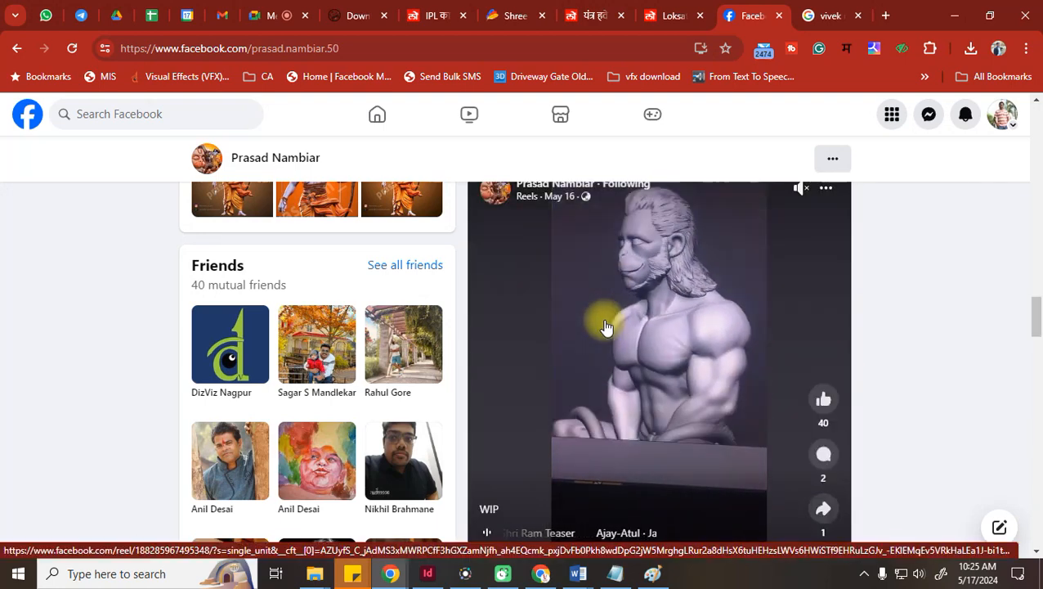
pyautogui.scroll(-12, 605, 327)
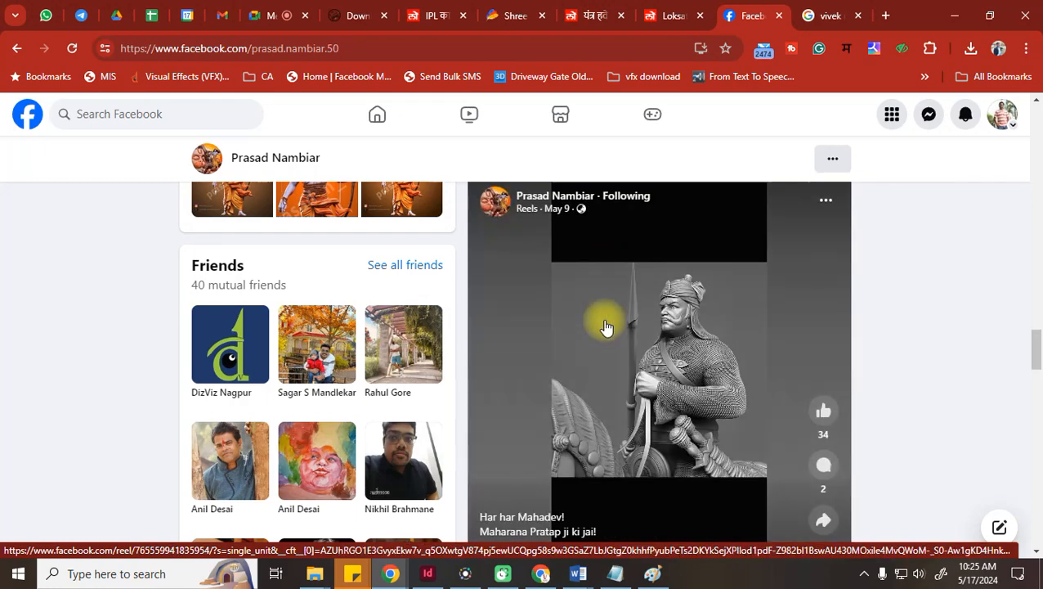
pyautogui.scroll(-5, 605, 327)
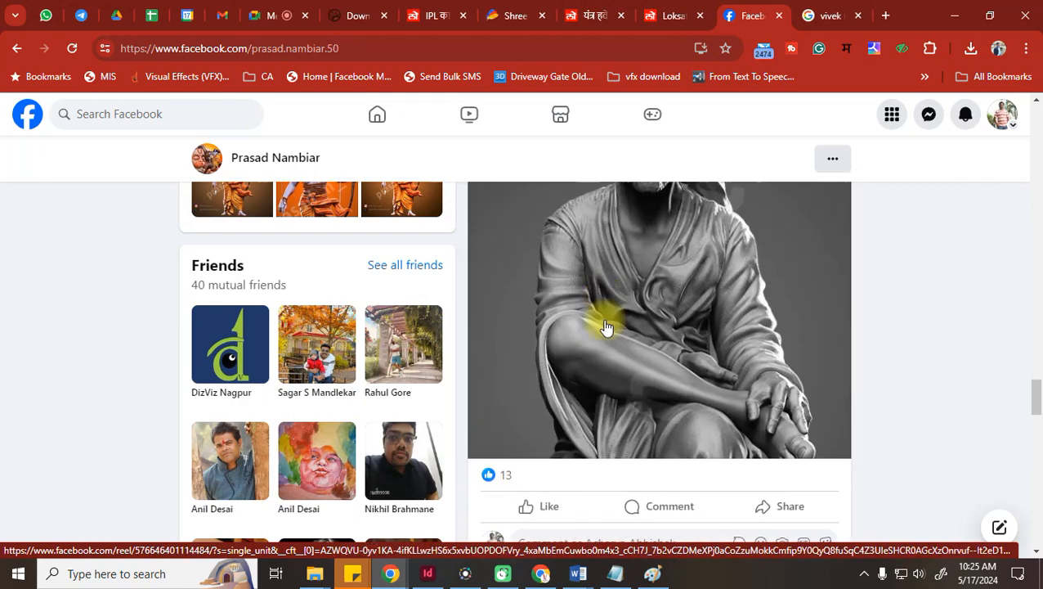
pyautogui.scroll(2, 605, 327)
pyautogui.scroll(15, 605, 327)
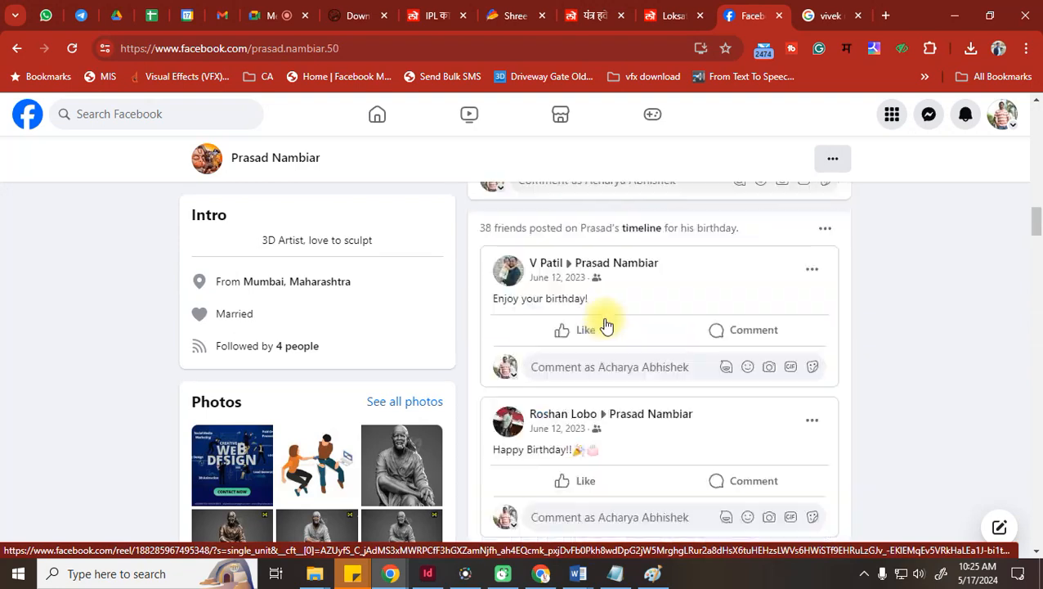
pyautogui.scroll(5, 209, 307)
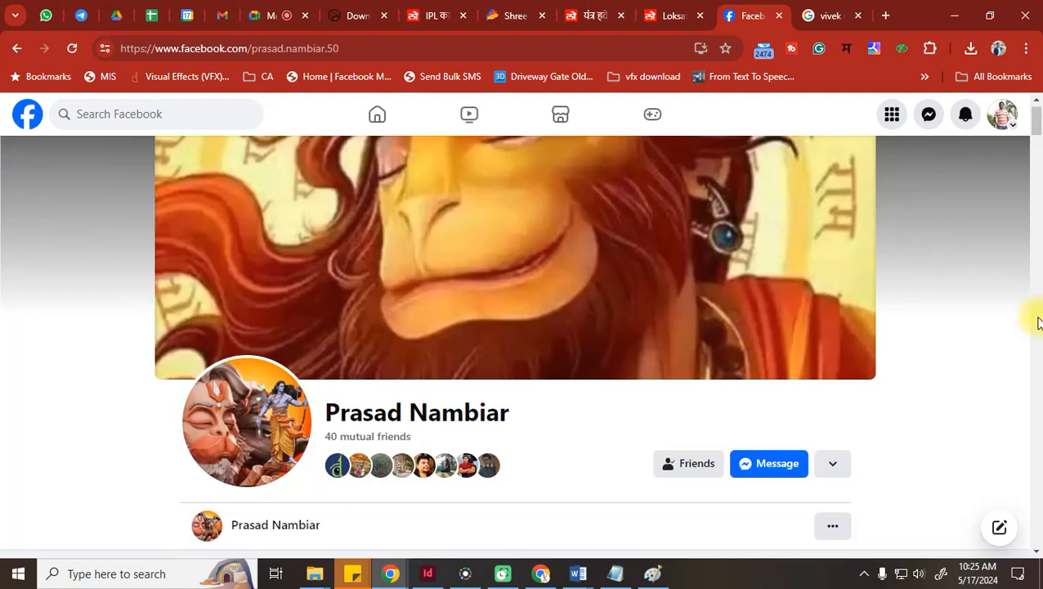
pyautogui.scroll(-1, 719, 396)
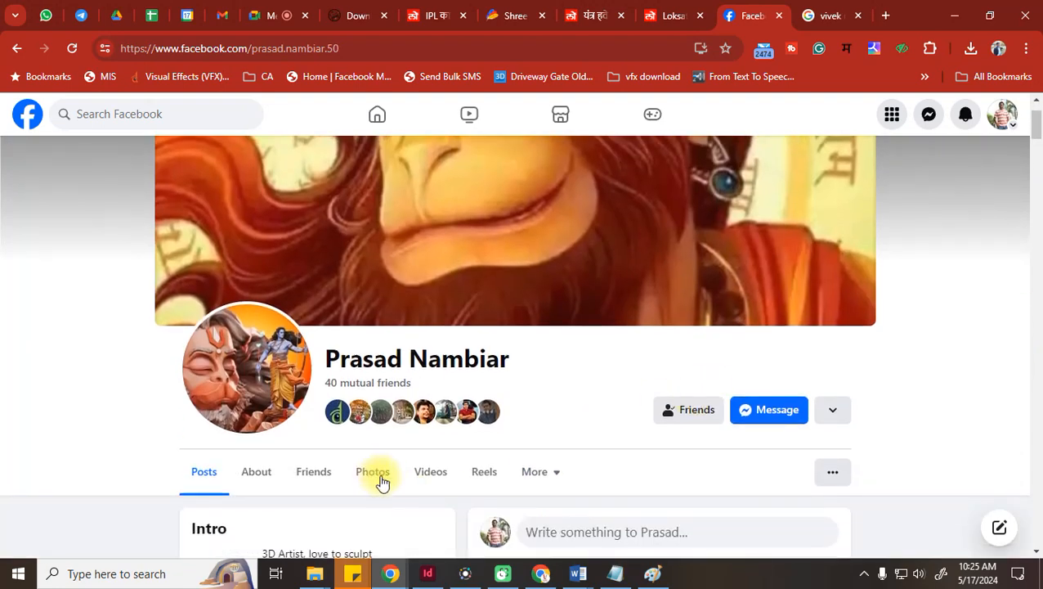
# Open the profile's Photos section and settle on the owner's own photos grid
pyautogui.click(374, 474)
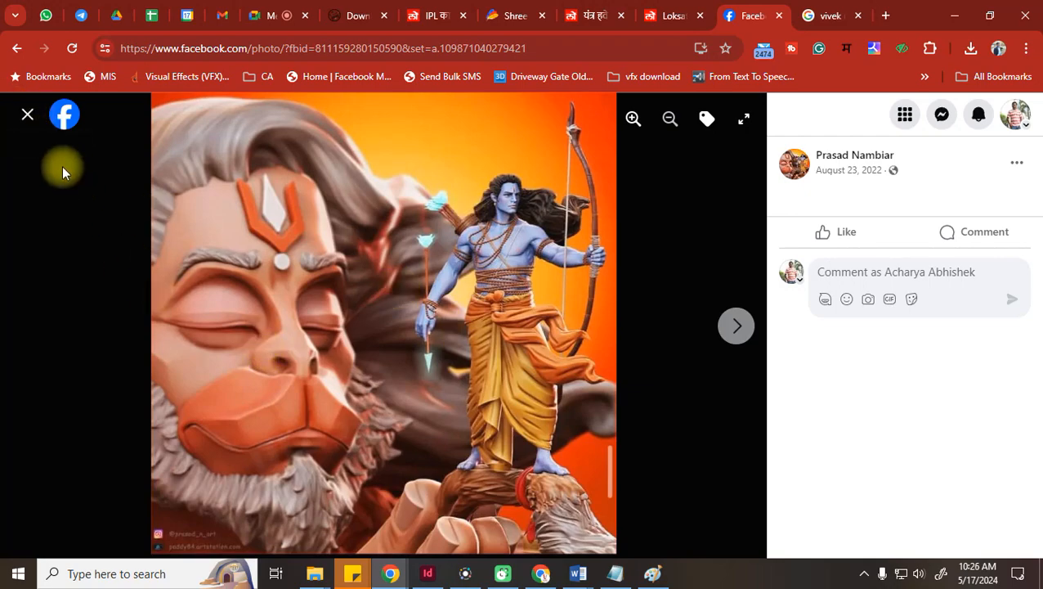
pyautogui.click(25, 118)
pyautogui.scroll(-10, 519, 326)
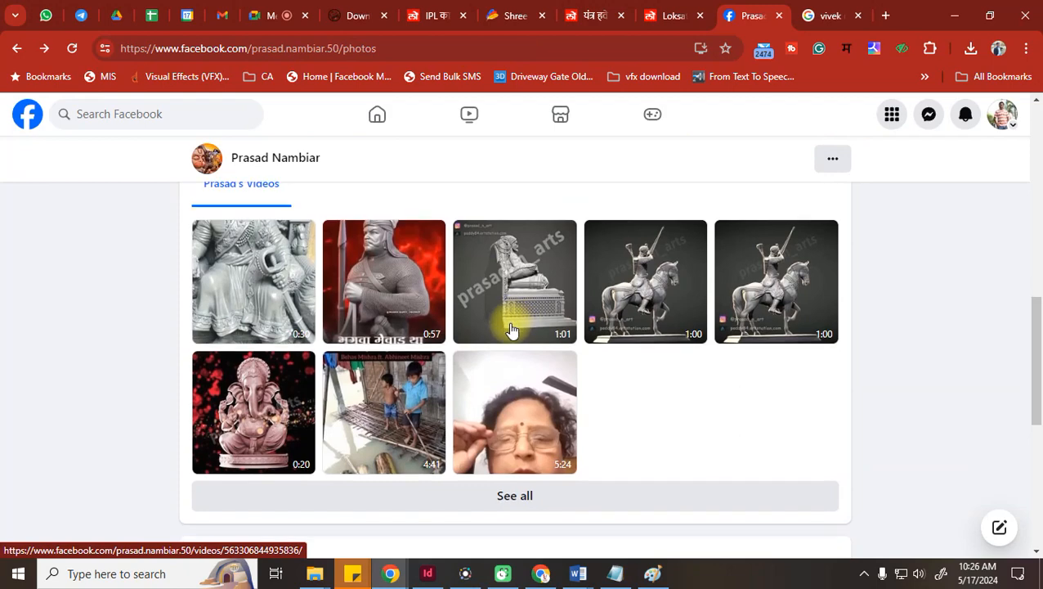
pyautogui.scroll(3, 332, 326)
pyautogui.scroll(10, 536, 331)
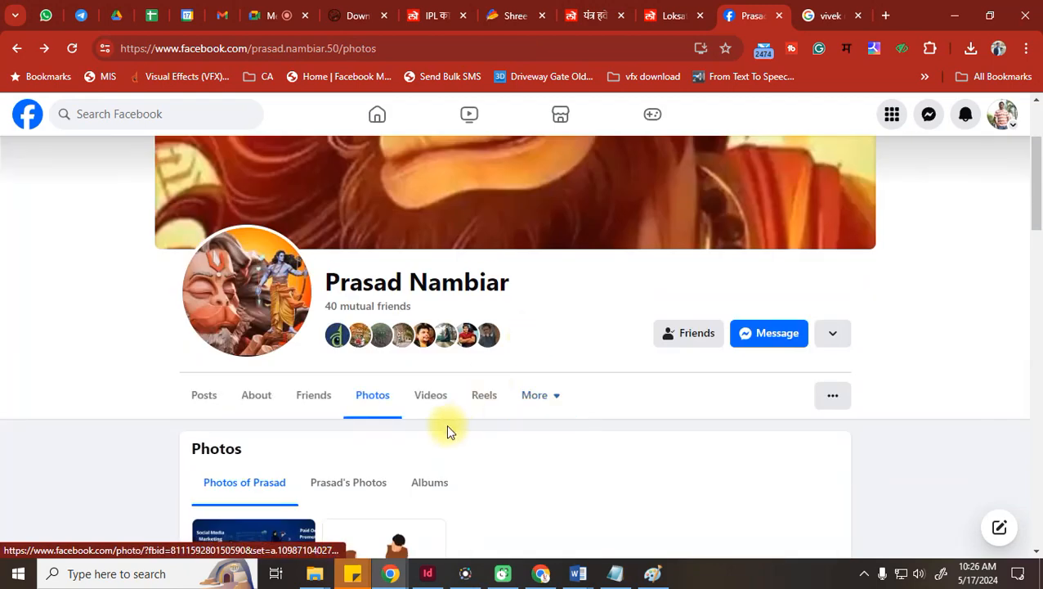
pyautogui.click(373, 490)
pyautogui.click(431, 487)
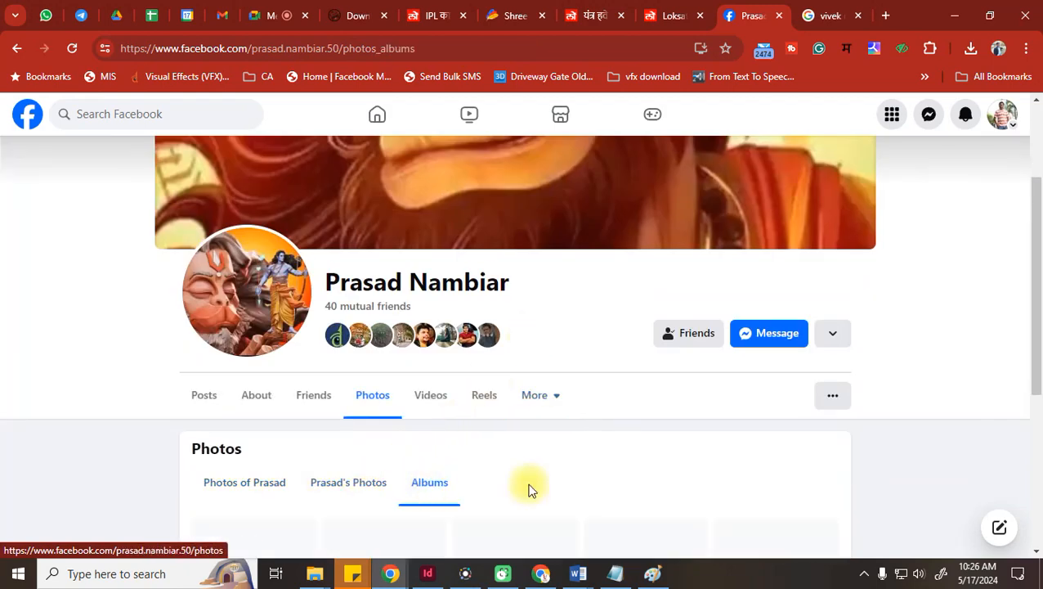
pyautogui.scroll(2, 396, 481)
pyautogui.scroll(-3, 373, 517)
pyautogui.click(362, 406)
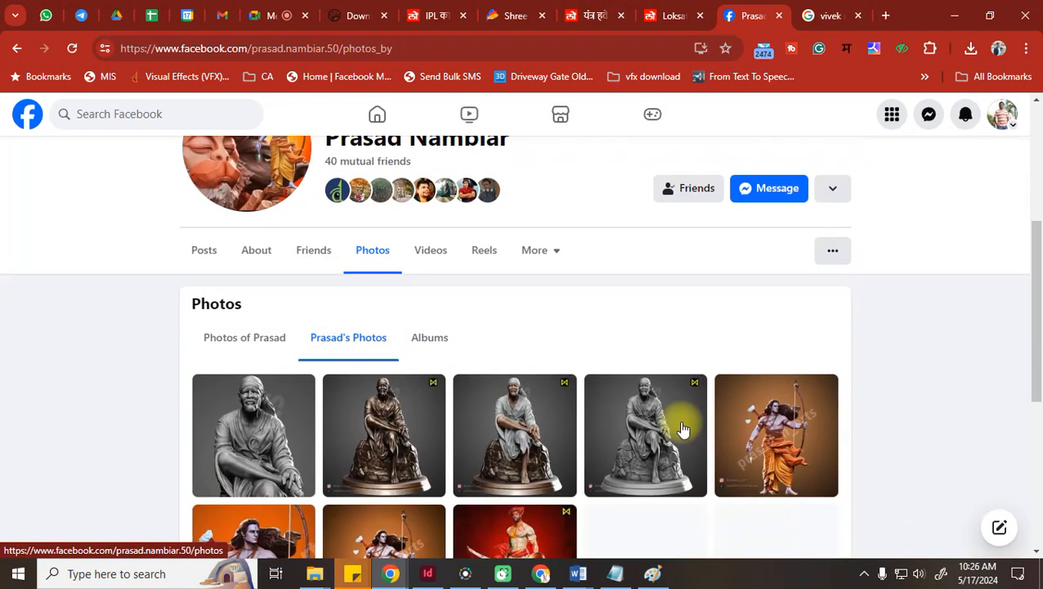
pyautogui.scroll(-3, 679, 429)
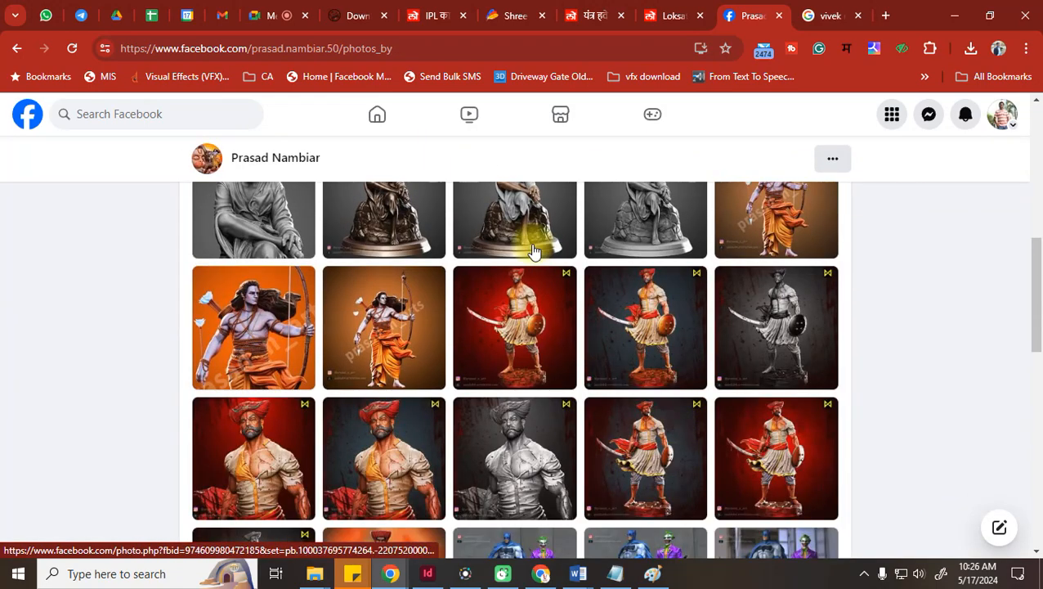
# Enlarge the red warrior statue, folded-hands Hanuman and seated throne statue photos
pyautogui.click(507, 326)
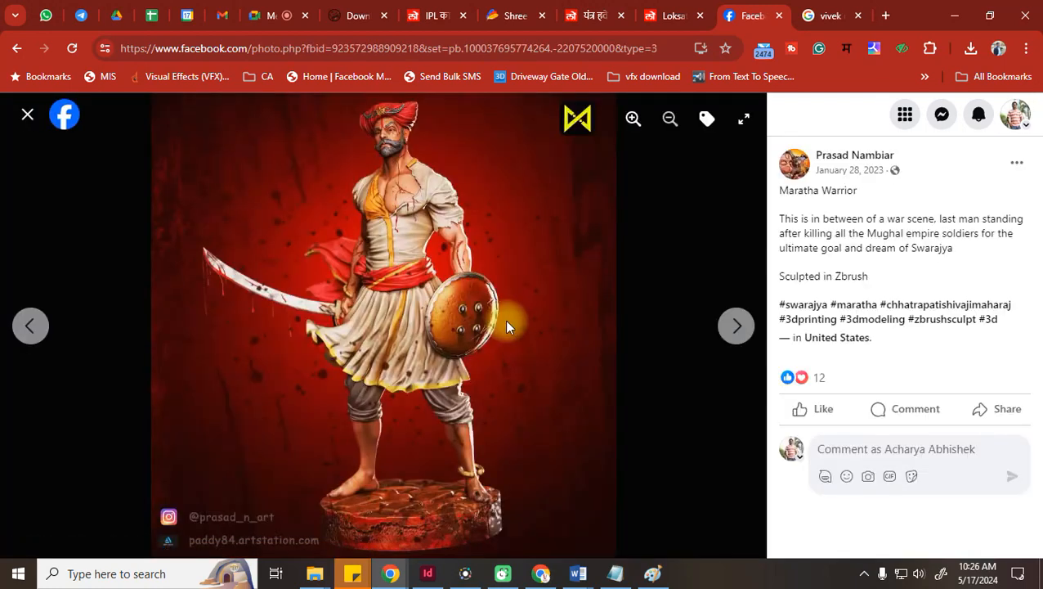
pyautogui.press('Escape')
pyautogui.scroll(-6, 516, 339)
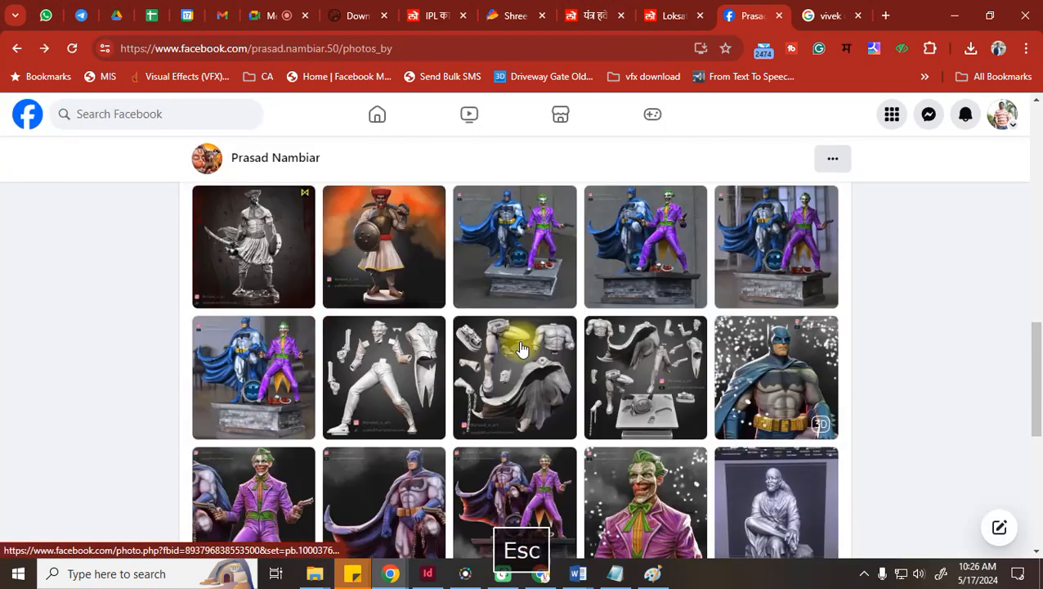
pyautogui.scroll(-8, 522, 349)
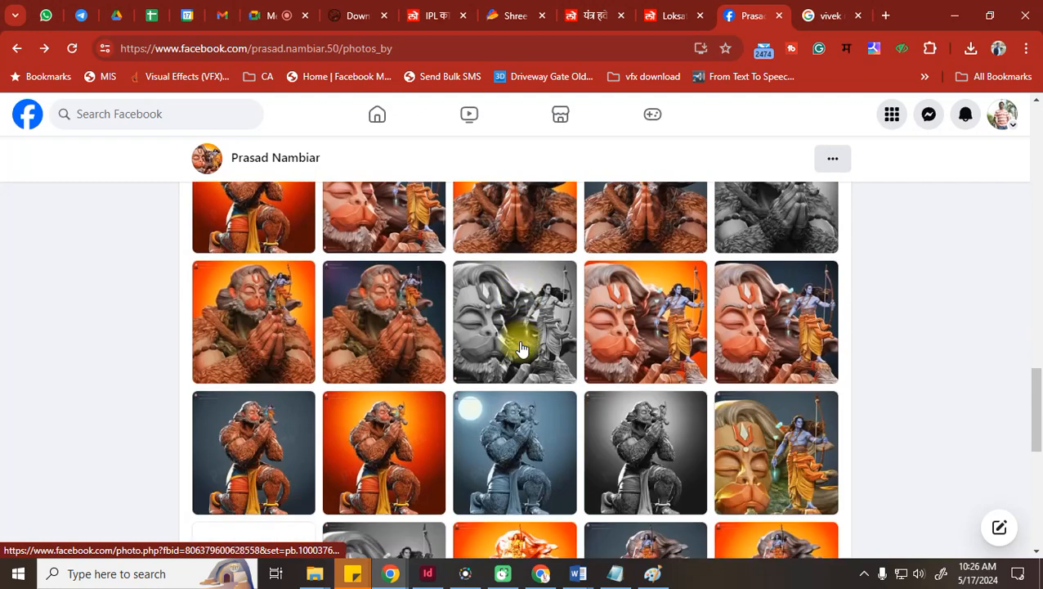
pyautogui.scroll(-4, 679, 329)
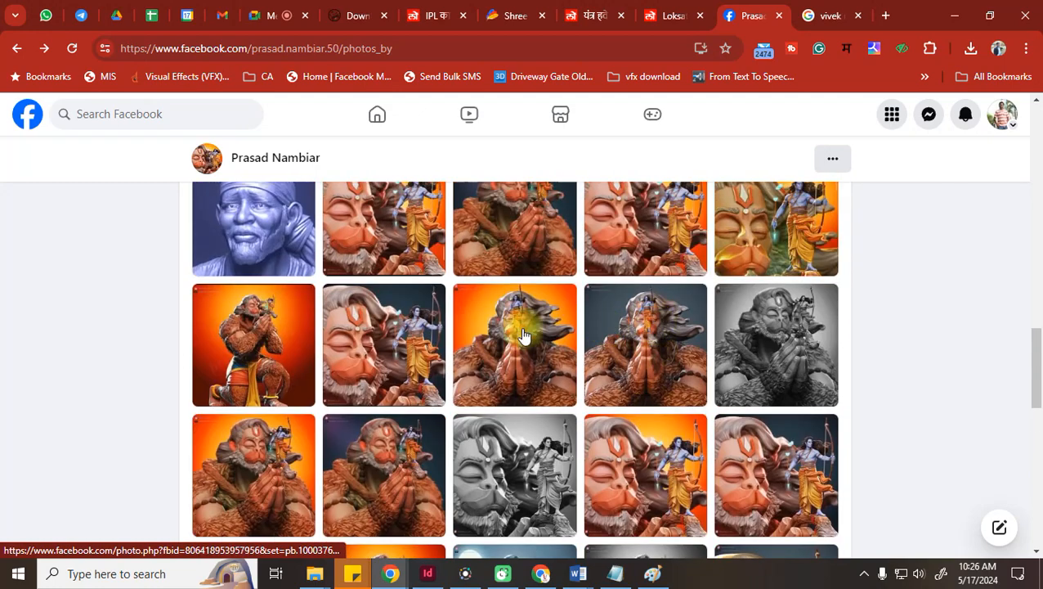
pyautogui.click(525, 337)
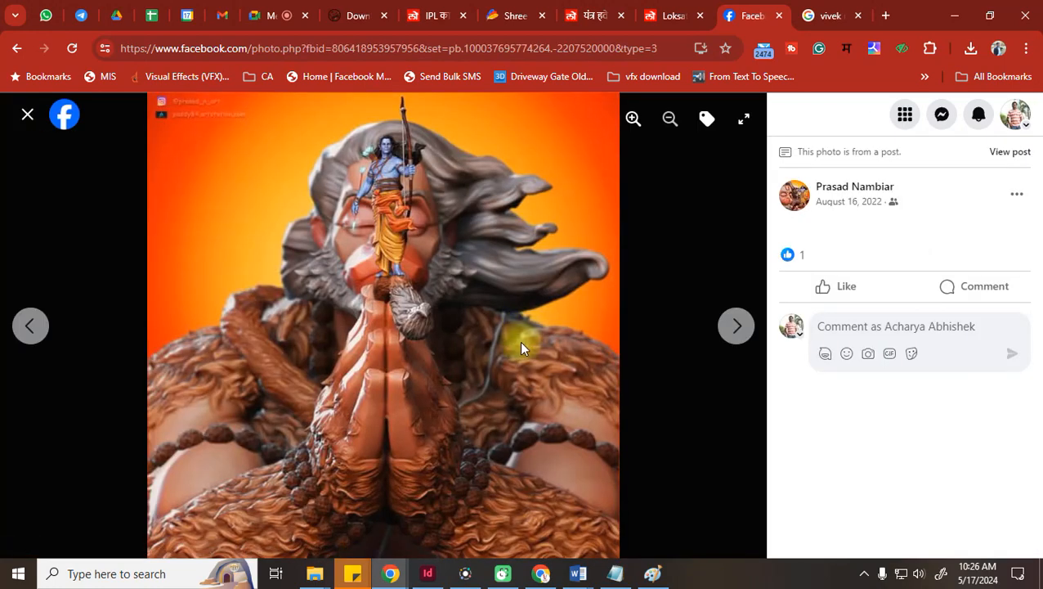
pyautogui.press('Escape')
pyautogui.scroll(-5, 518, 343)
pyautogui.scroll(-10, 520, 344)
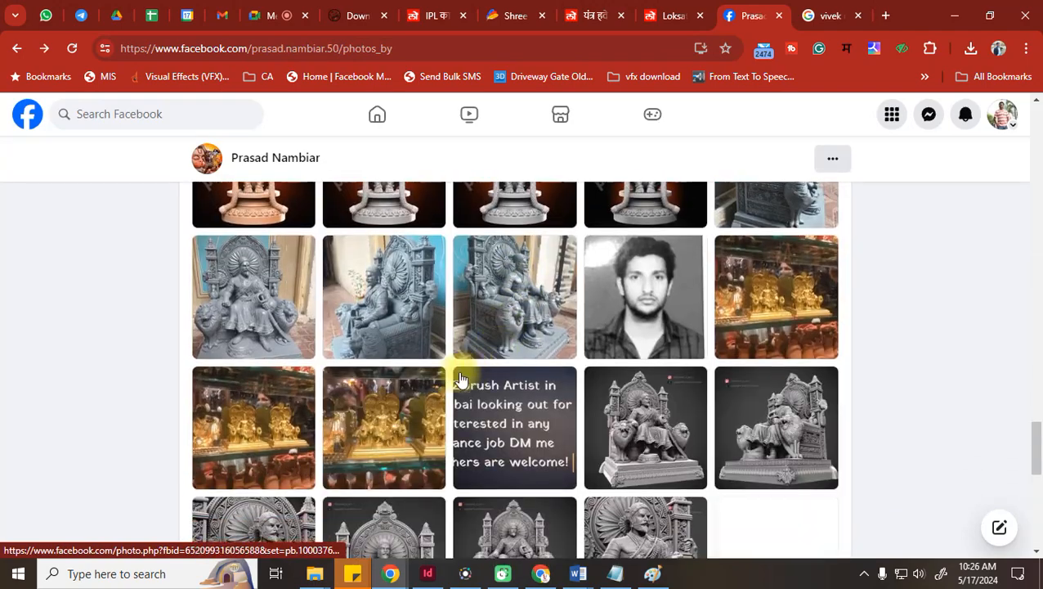
pyautogui.click(396, 316)
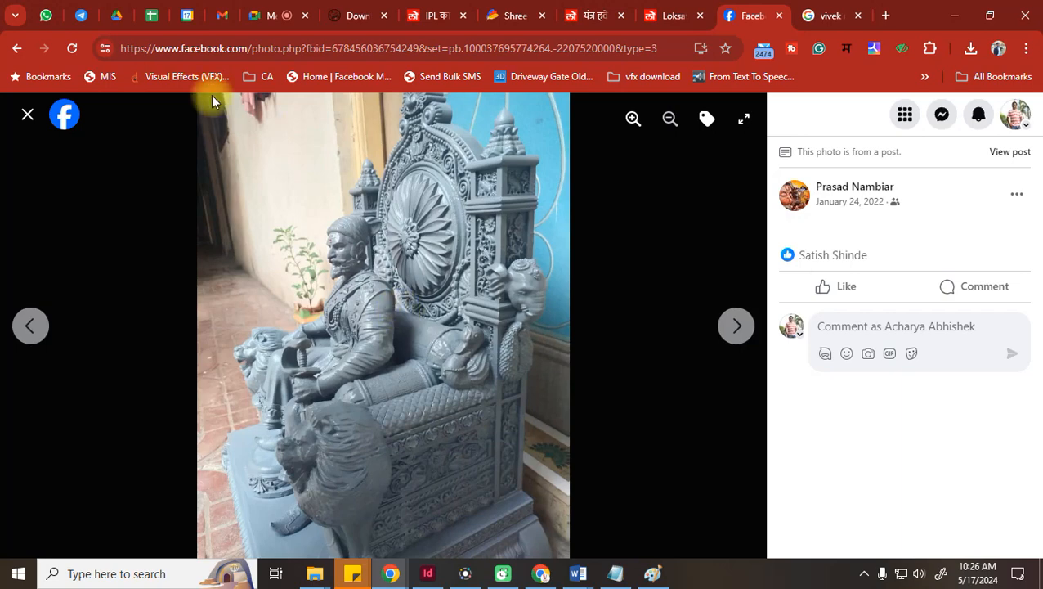
pyautogui.click(29, 120)
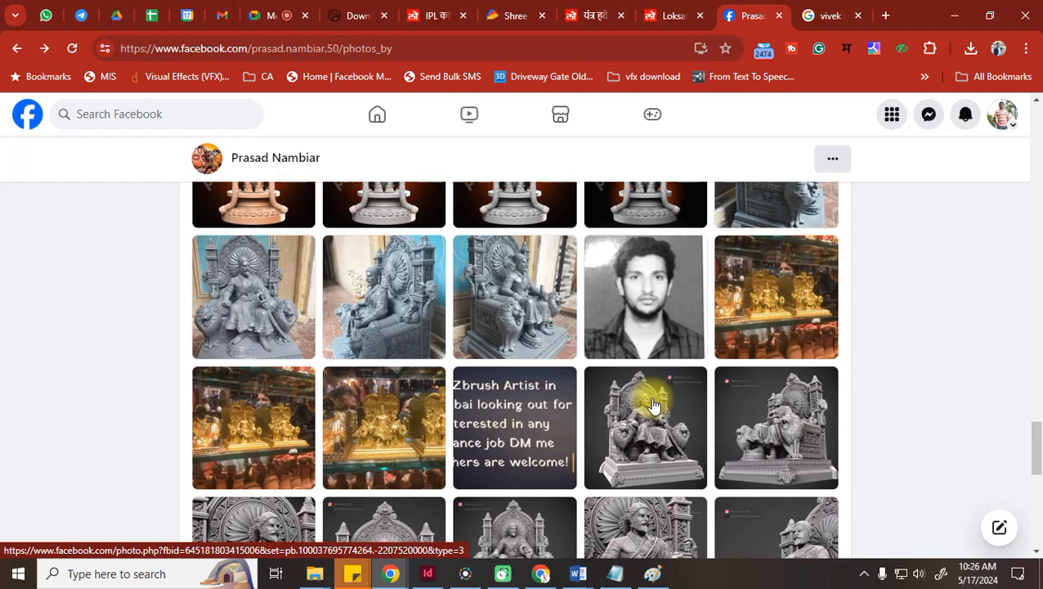
# Enlarge the golden statues and 'DM for Stl file' images, ending back on the grid
pyautogui.click(257, 400)
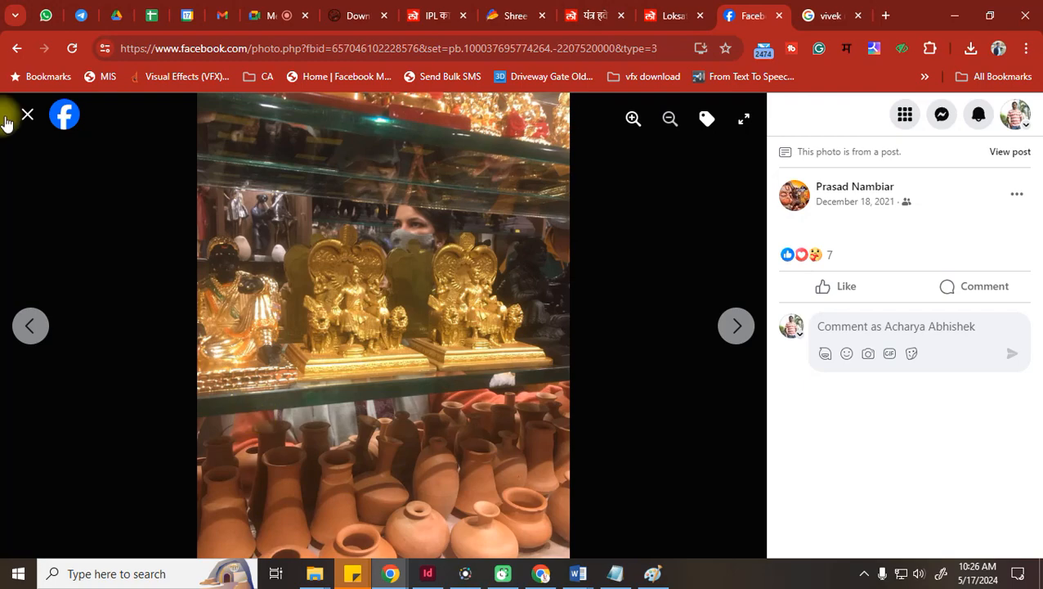
pyautogui.click(27, 114)
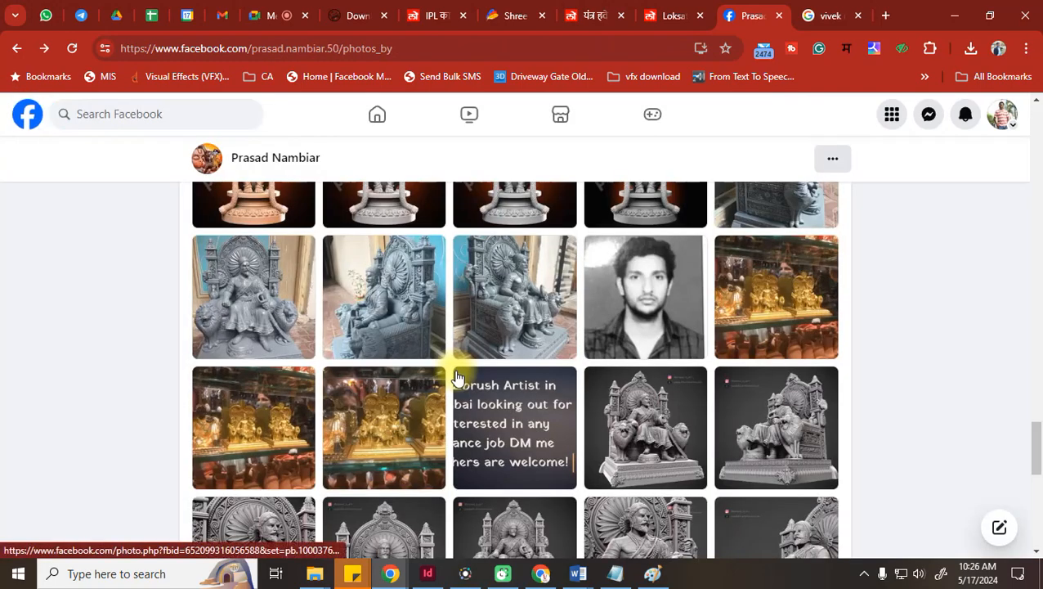
pyautogui.scroll(-5, 458, 378)
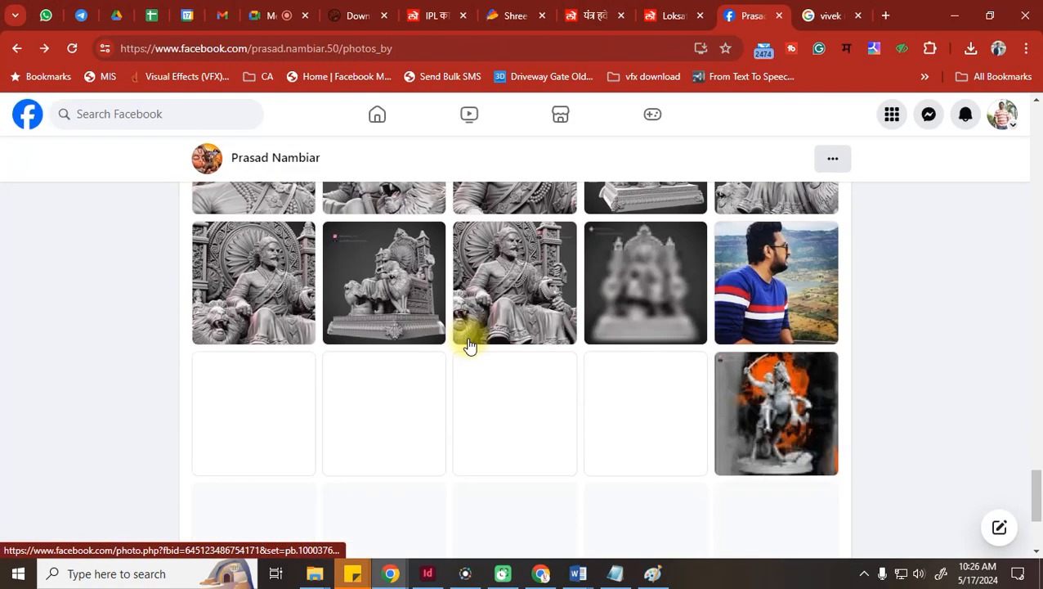
pyautogui.scroll(-5, 524, 327)
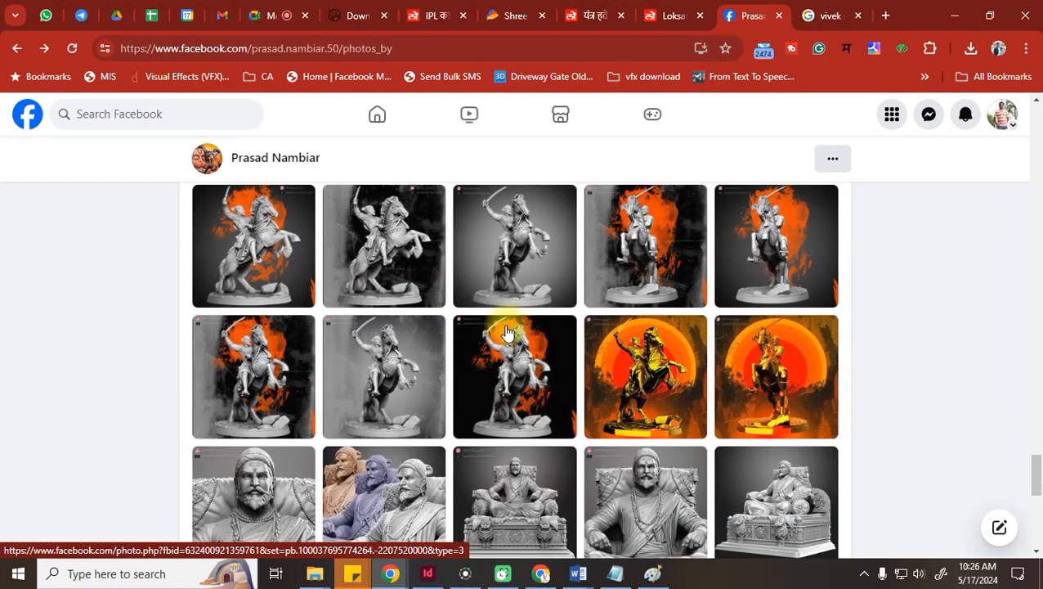
pyautogui.scroll(-7, 507, 331)
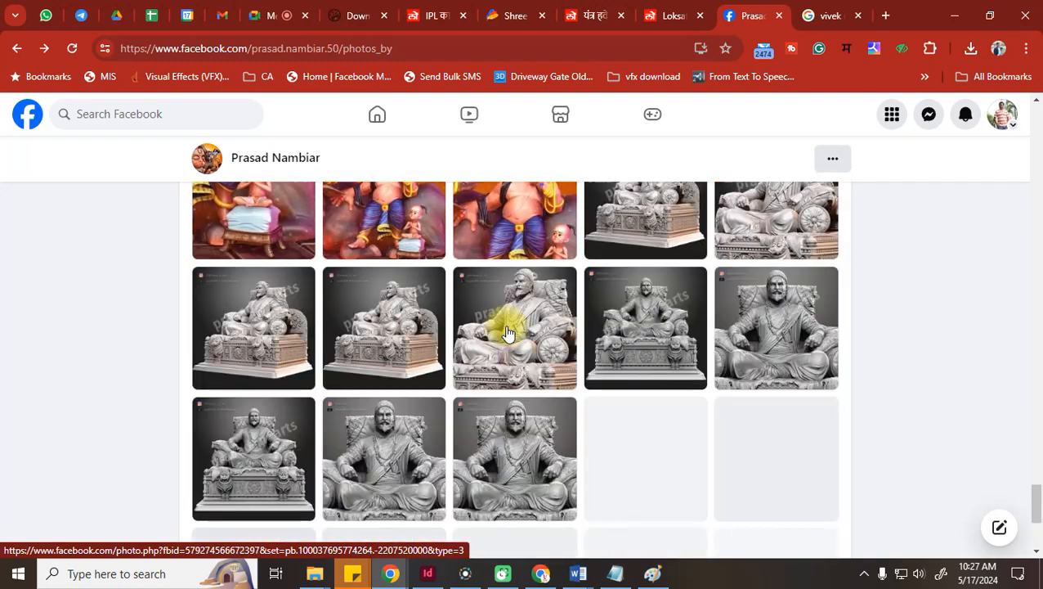
pyautogui.scroll(3, 516, 327)
pyautogui.click(524, 311)
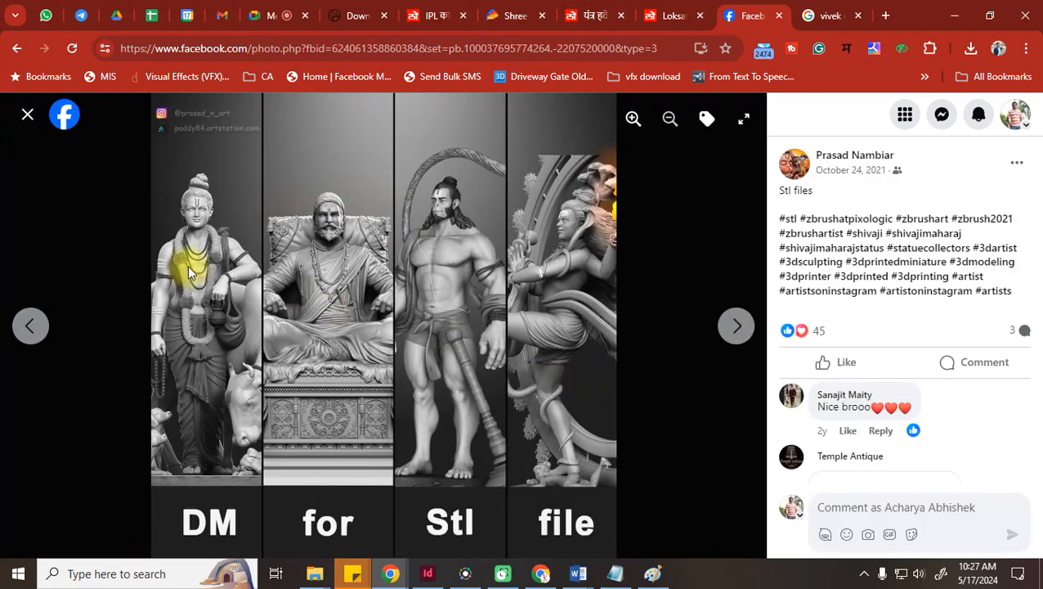
pyautogui.click(28, 115)
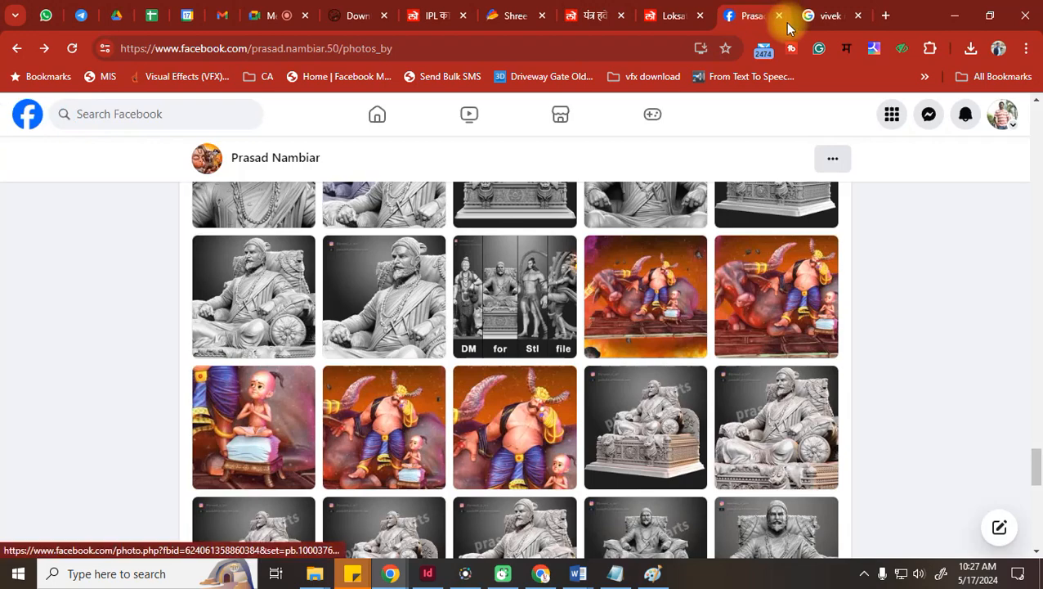
# Close the sculptor's Facebook tab, open and close Paint, and scroll Google results to the top
pyautogui.click(780, 16)
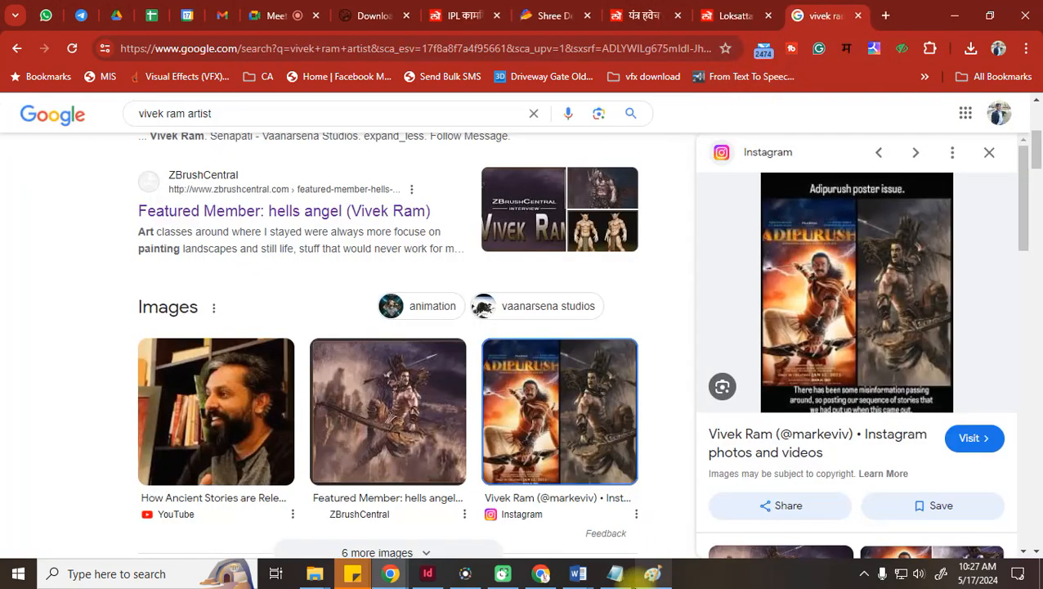
pyautogui.click(653, 575)
pyautogui.click(1025, 8)
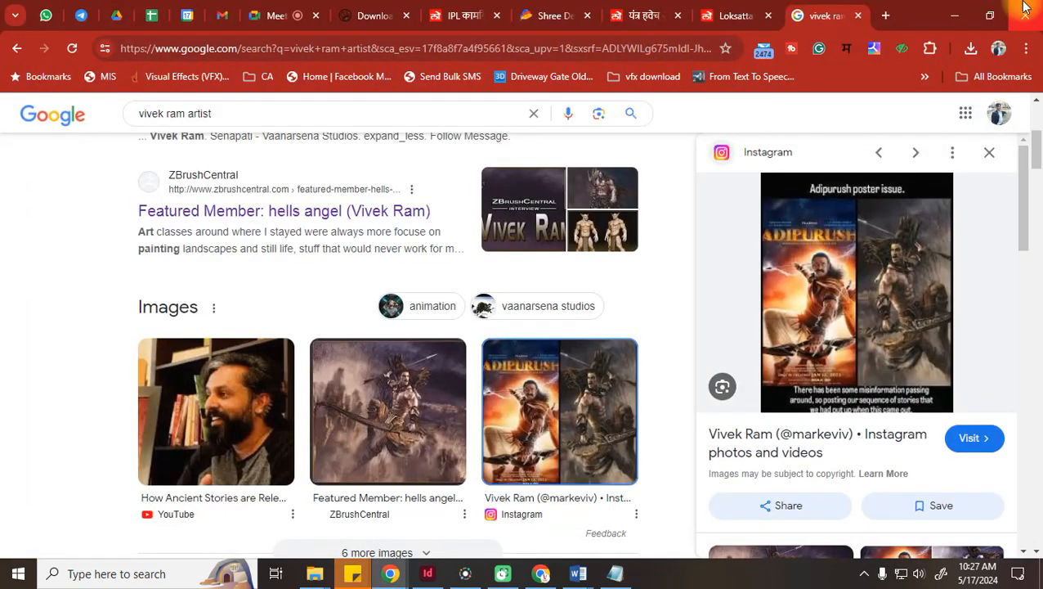
pyautogui.scroll(-4, 403, 314)
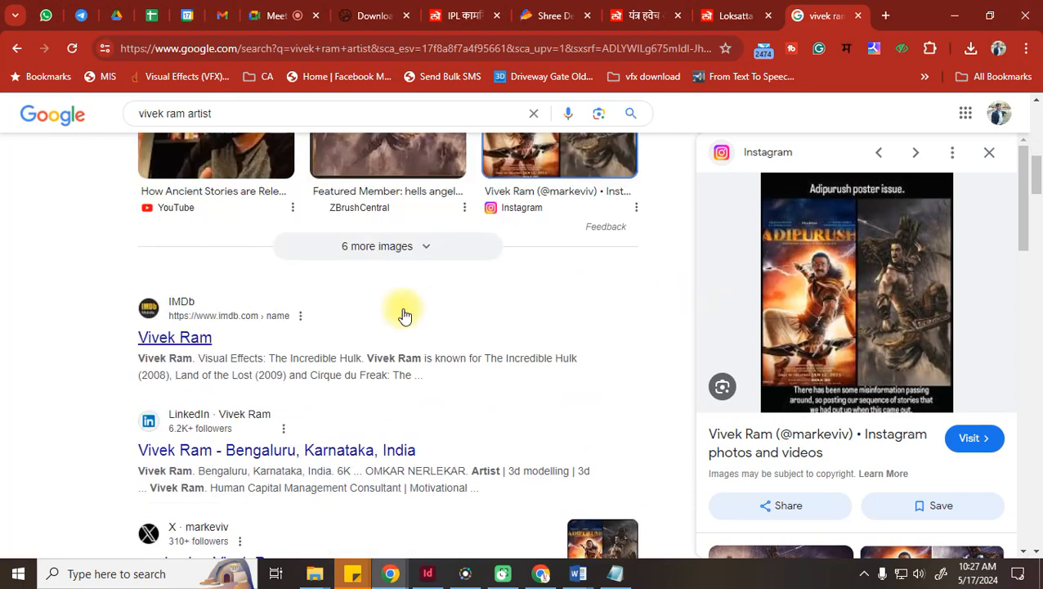
pyautogui.scroll(-2, 393, 313)
pyautogui.scroll(6, 393, 314)
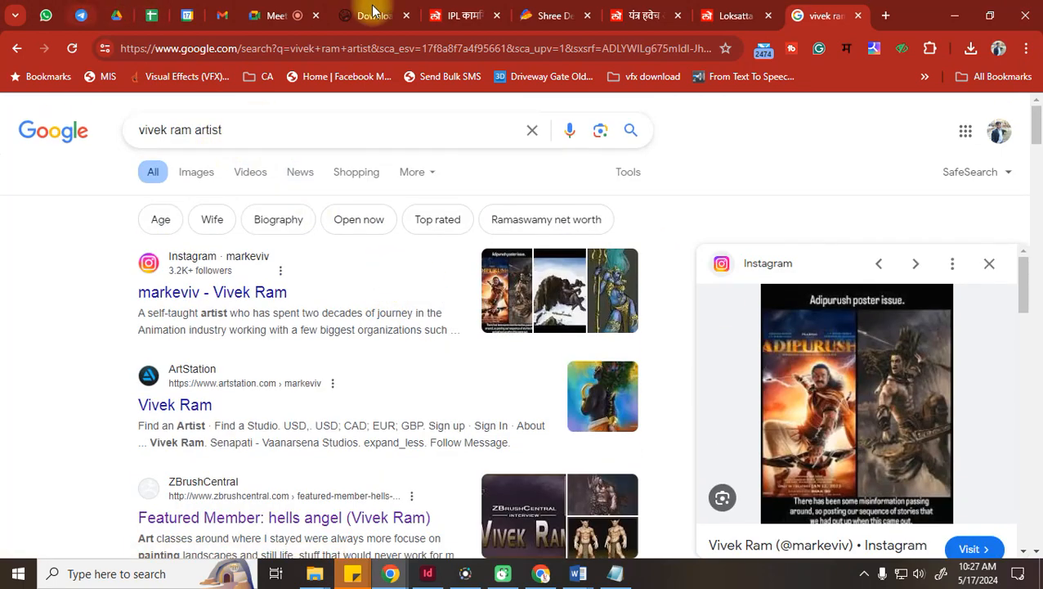
# In a new tab, search Facebook for the animation-studio owner and open his profile
pyautogui.click(895, 16)
pyautogui.write('facebook.com')
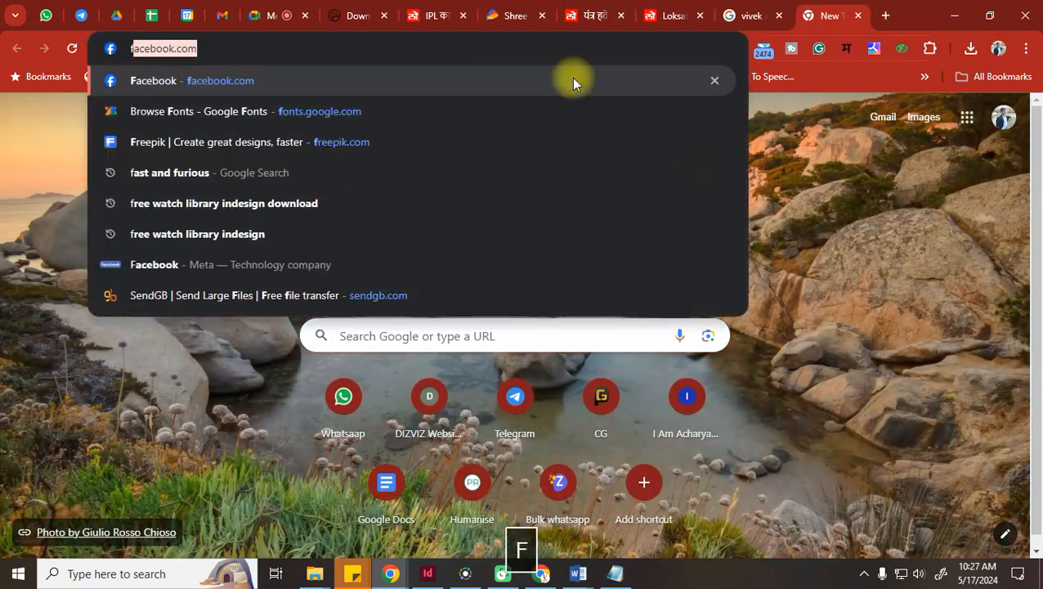
pyautogui.click(226, 87)
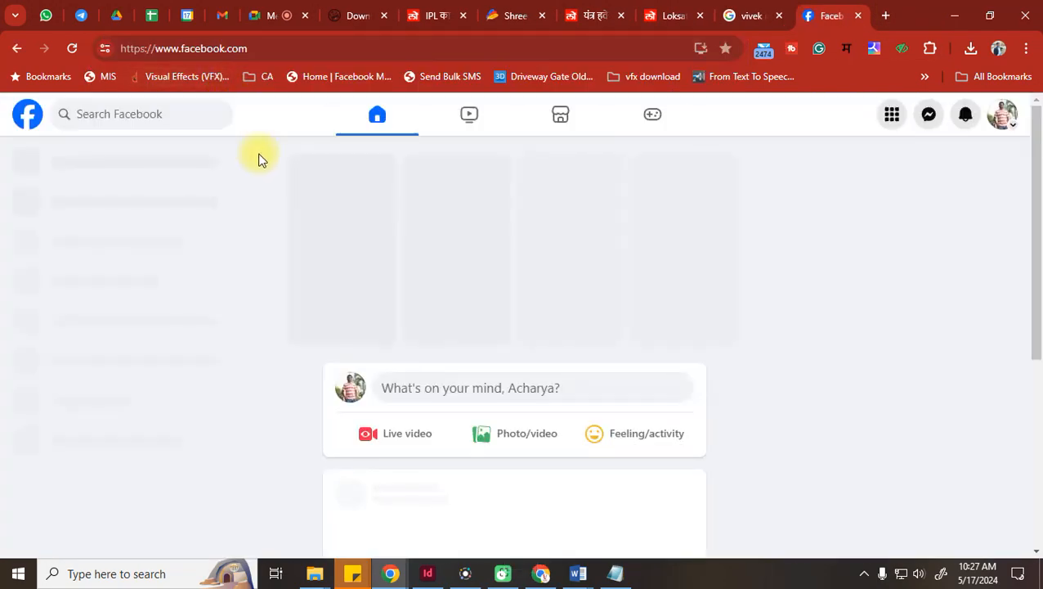
pyautogui.click(184, 114)
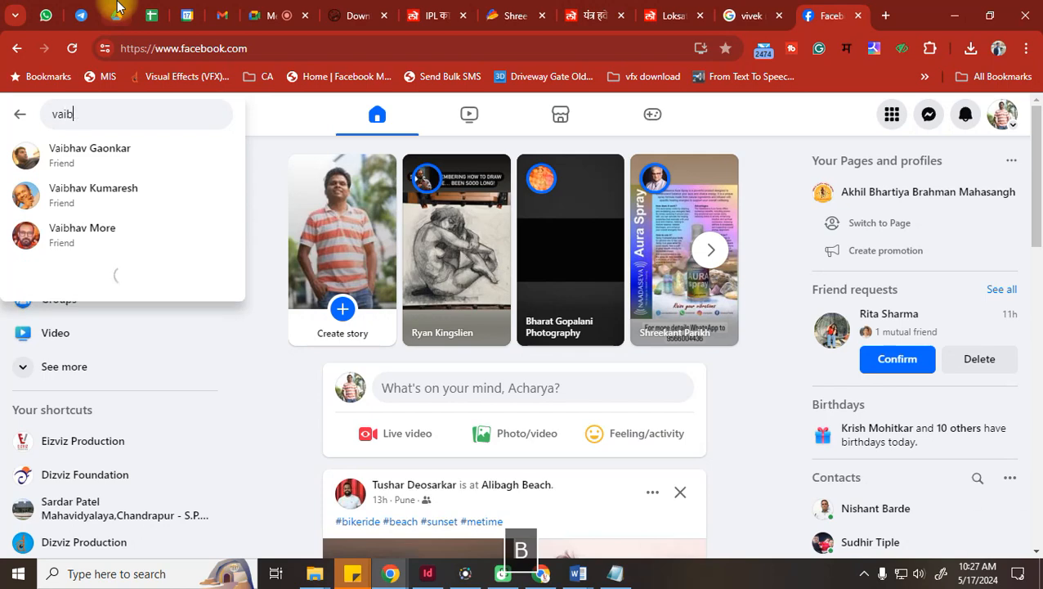
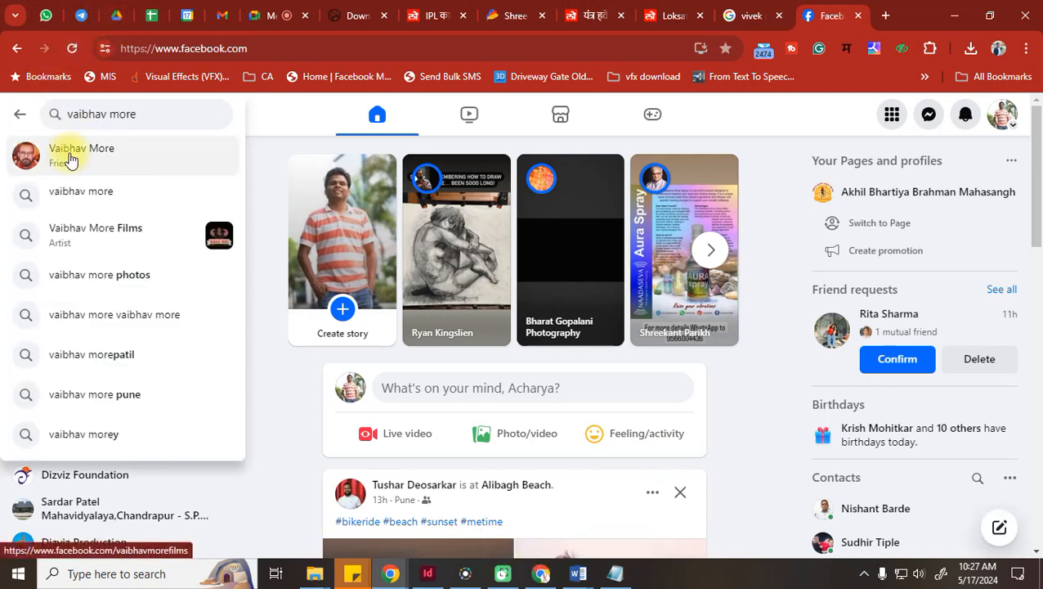
pyautogui.click(67, 154)
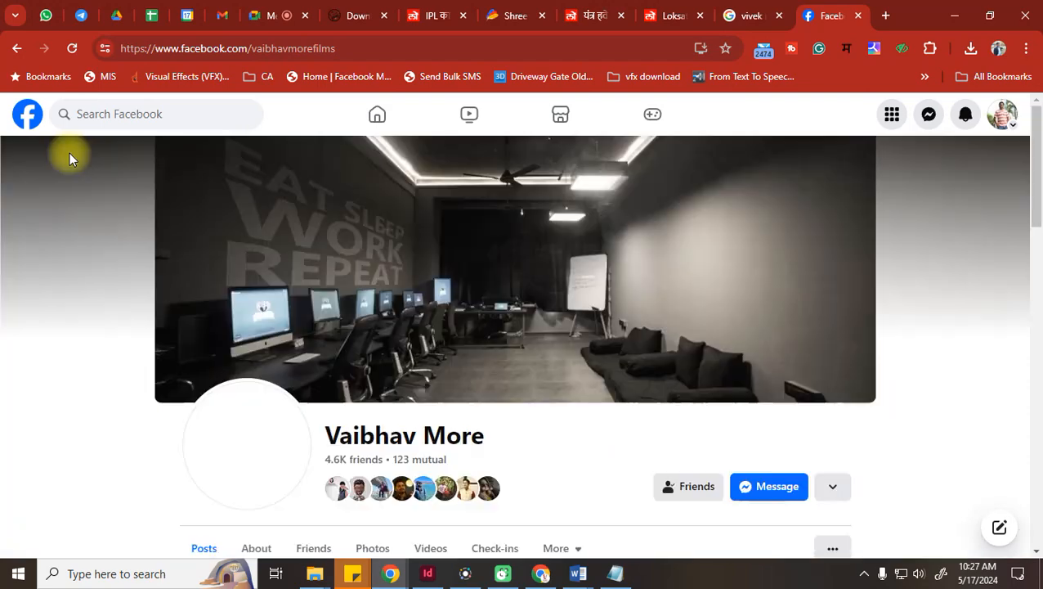
# Look over his TASI Viewer's Choice award post and intro, then open a blank tab
pyautogui.scroll(-7, 679, 288)
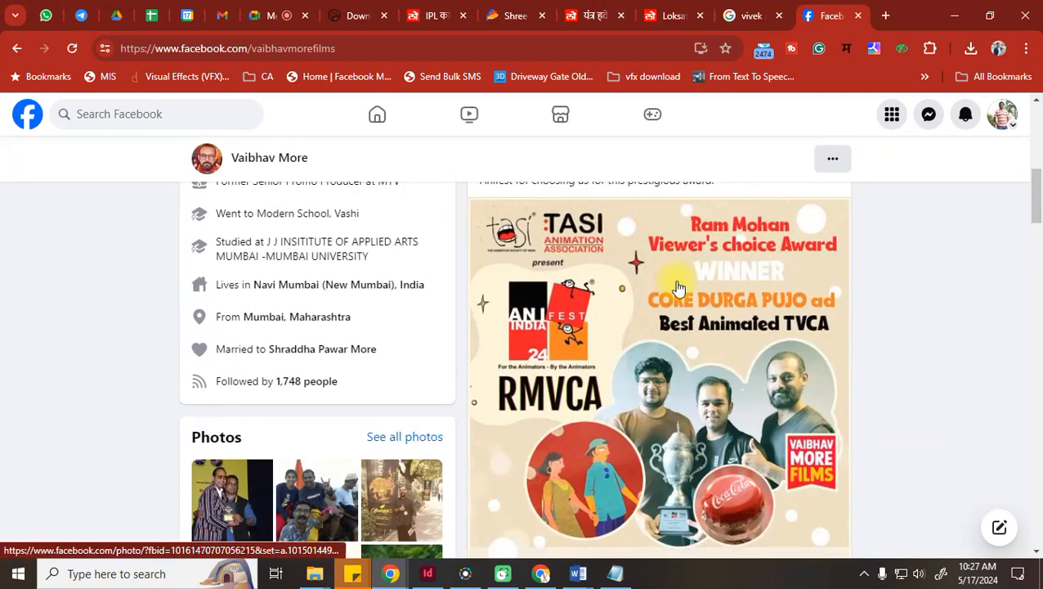
pyautogui.scroll(-1, 678, 287)
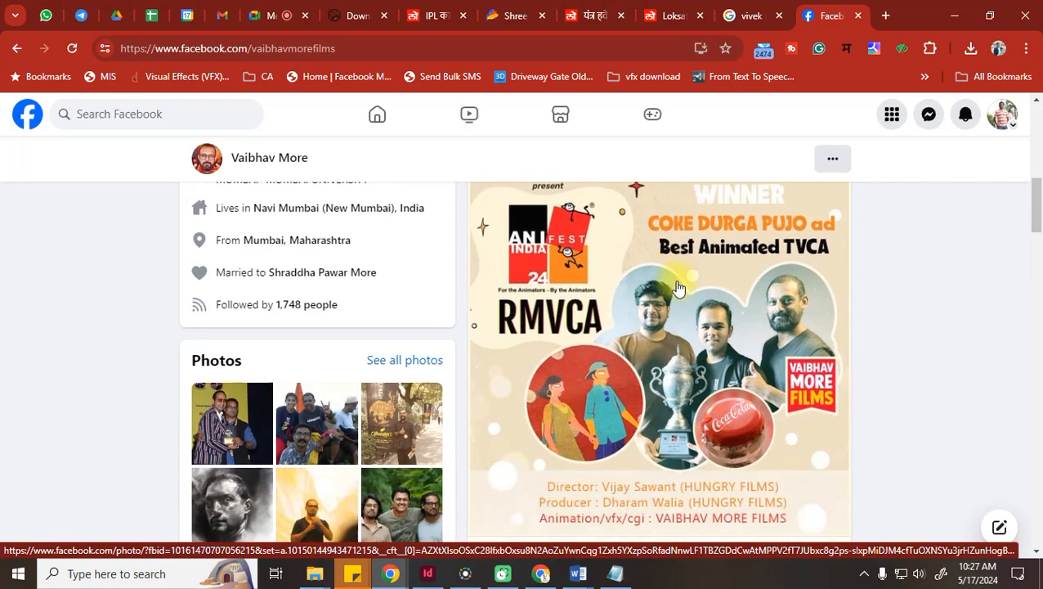
pyautogui.scroll(-6, 678, 288)
pyautogui.scroll(9, 678, 287)
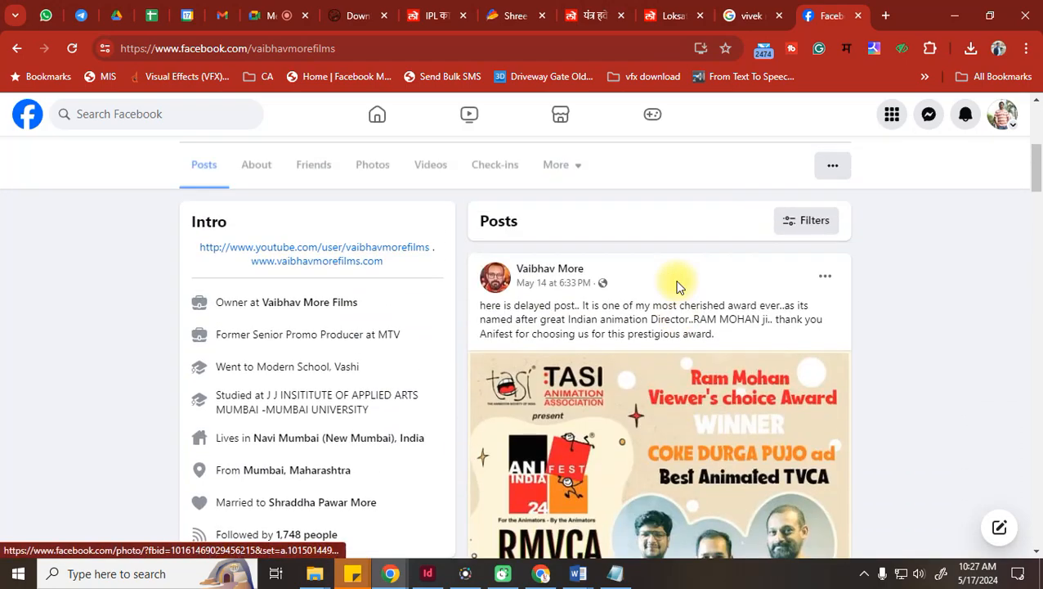
pyautogui.scroll(-5, 676, 286)
pyautogui.scroll(3, 627, 327)
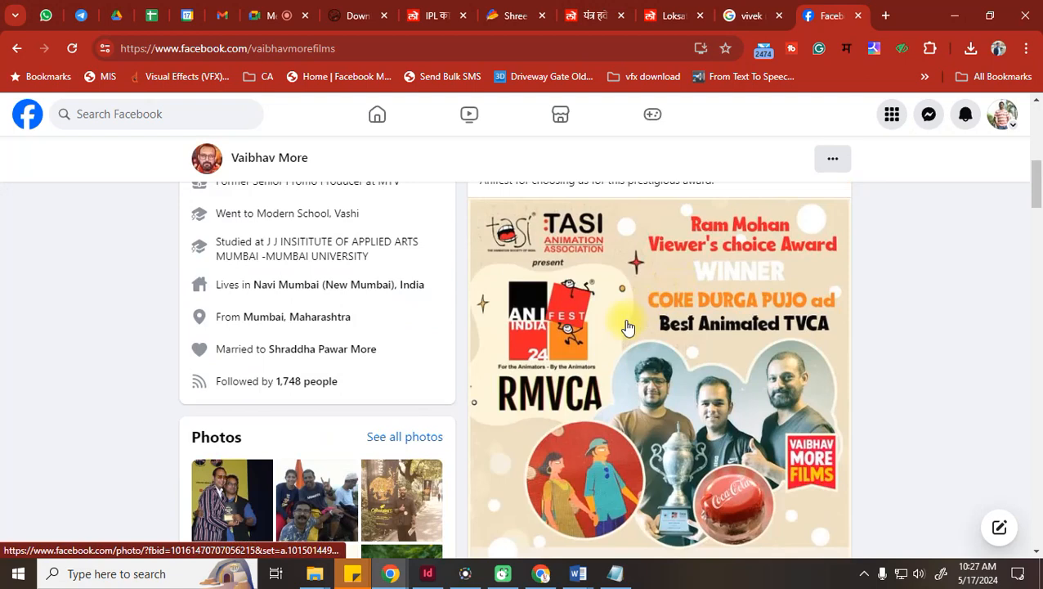
pyautogui.scroll(2, 628, 327)
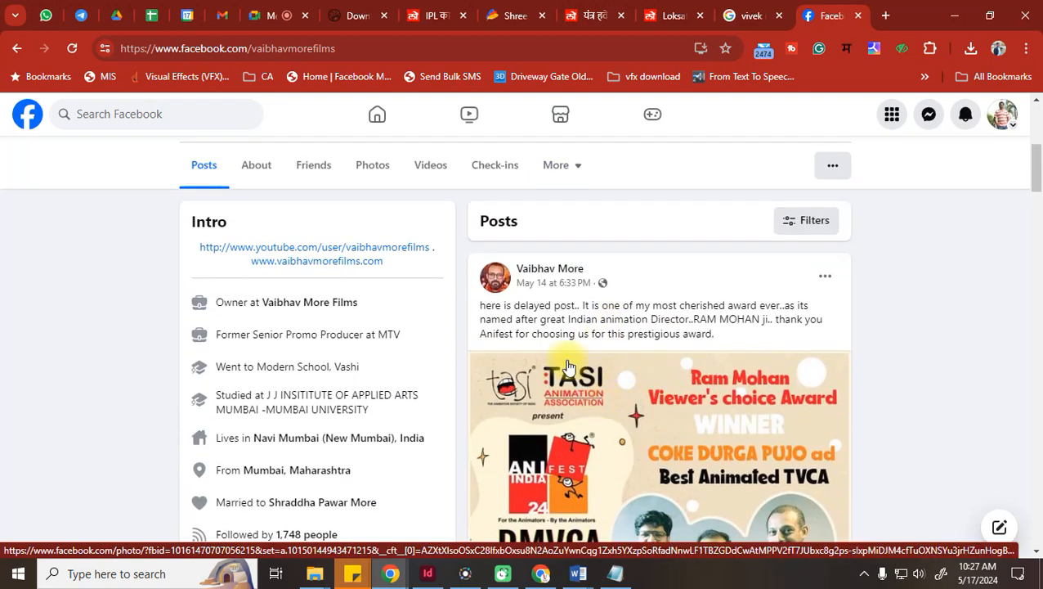
pyautogui.scroll(-3, 570, 366)
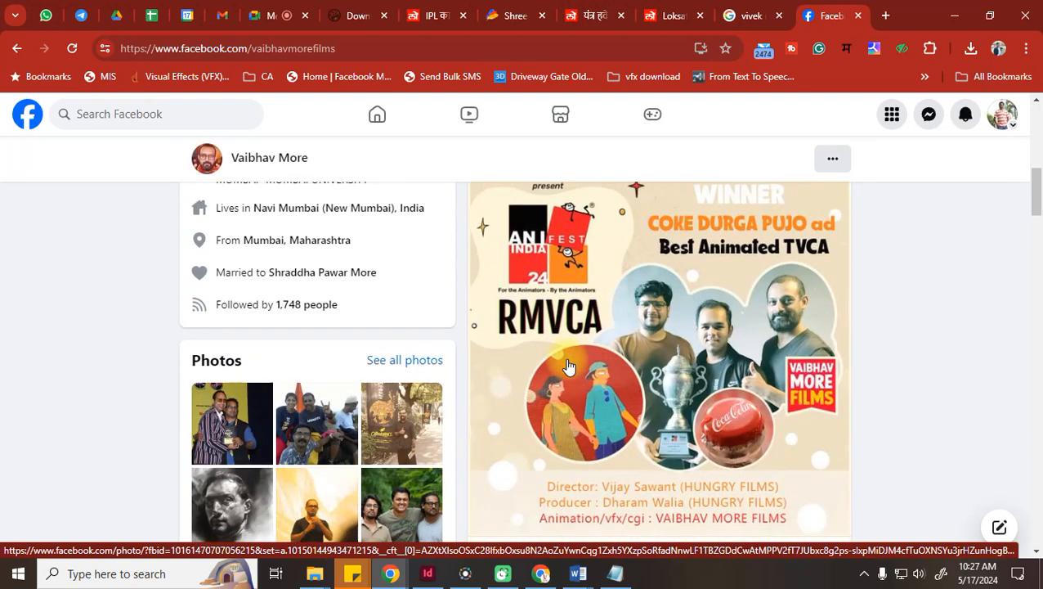
pyautogui.scroll(1, 570, 366)
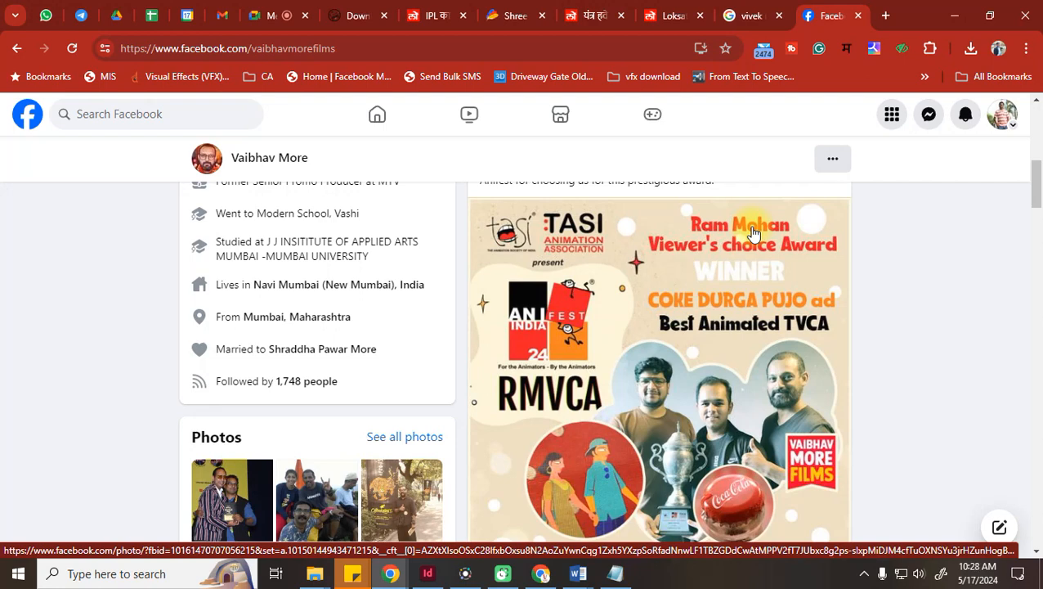
pyautogui.scroll(-1, 753, 234)
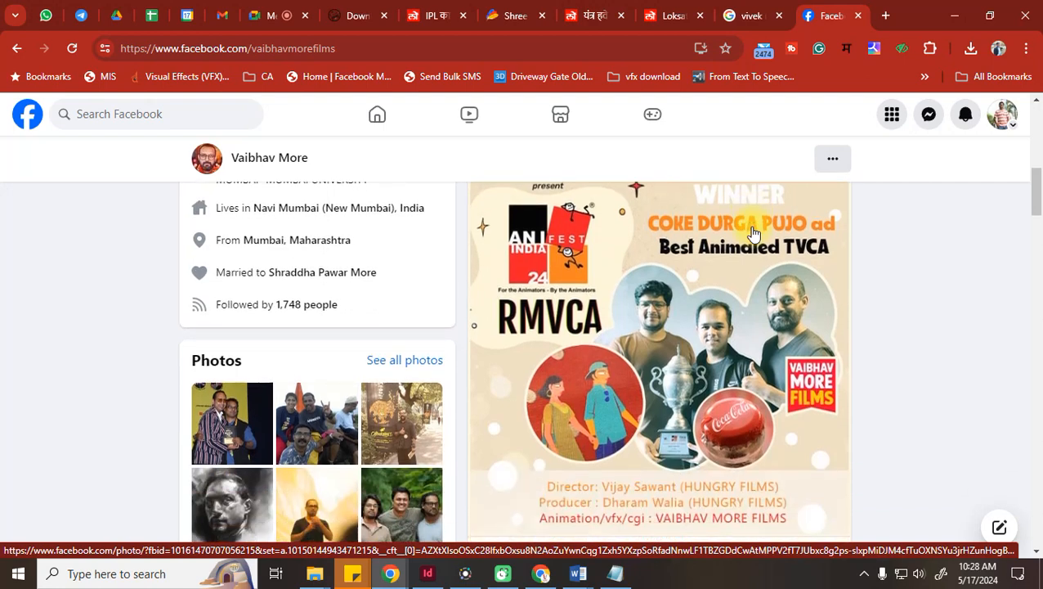
pyautogui.scroll(-1, 753, 234)
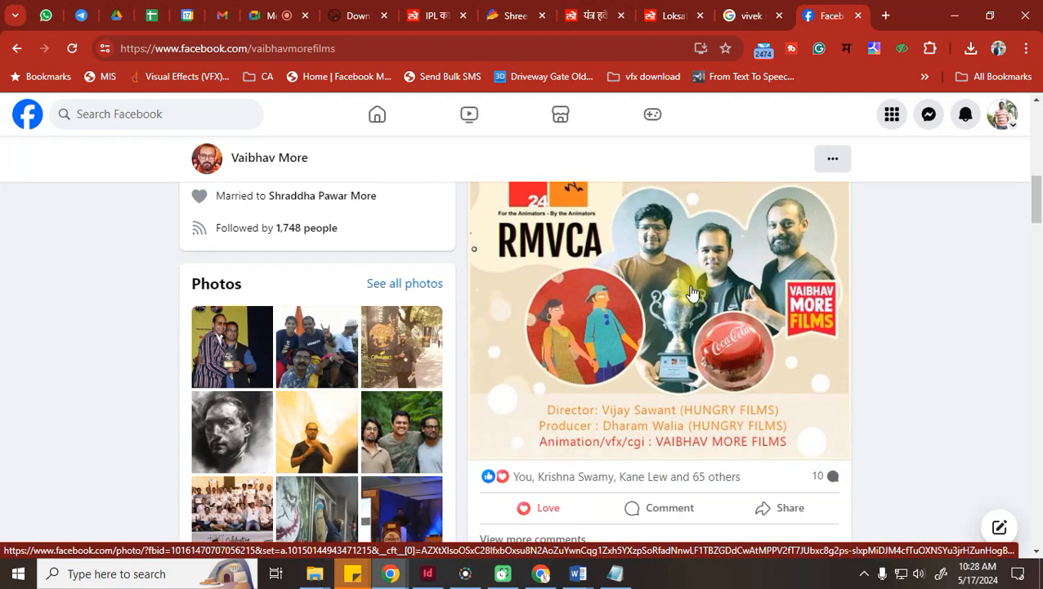
pyautogui.scroll(-2, 750, 372)
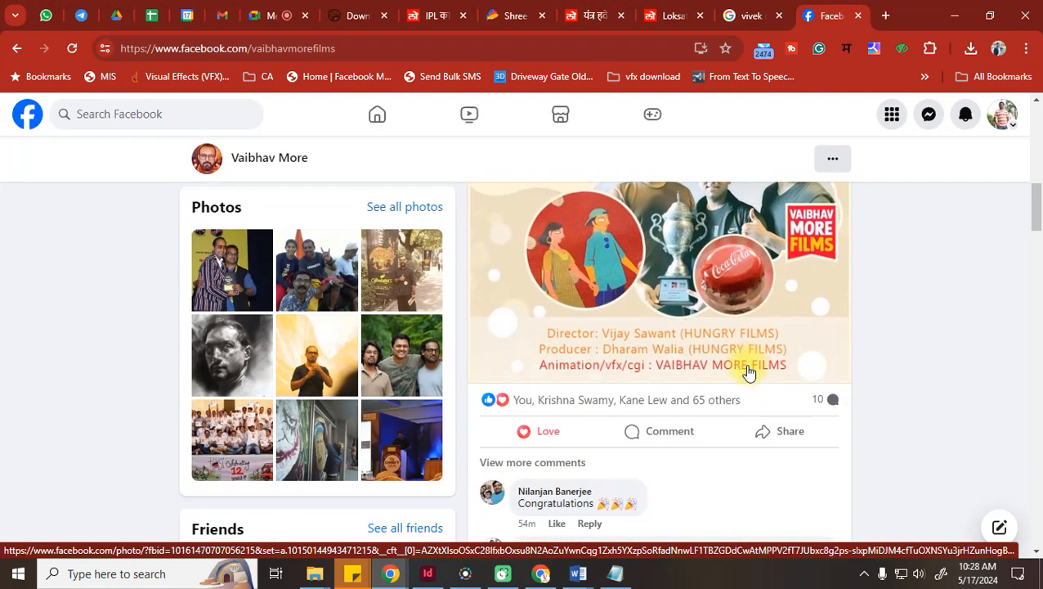
pyautogui.scroll(4, 717, 361)
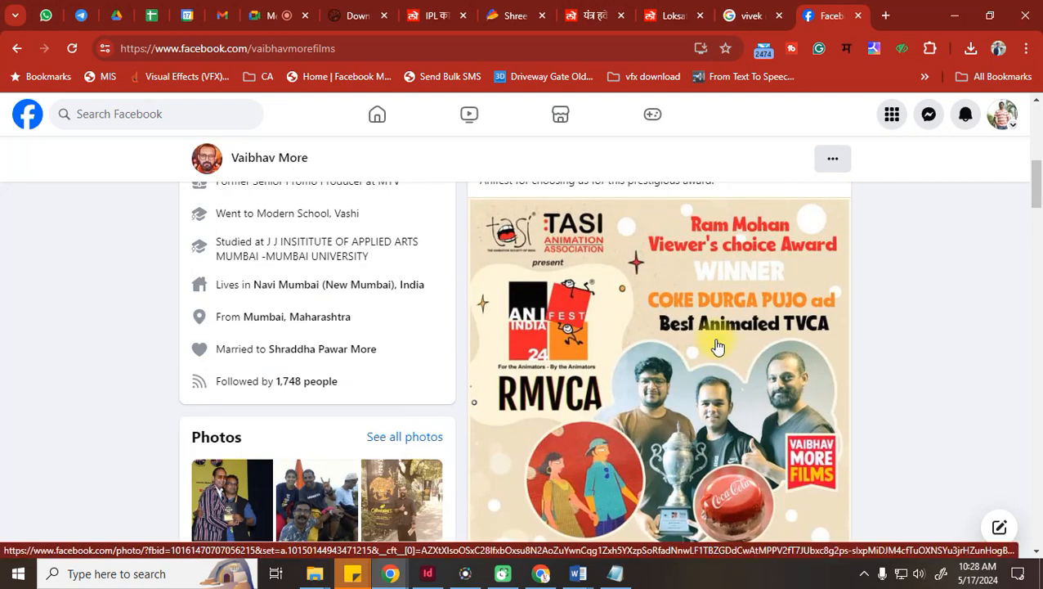
pyautogui.scroll(-1, 610, 492)
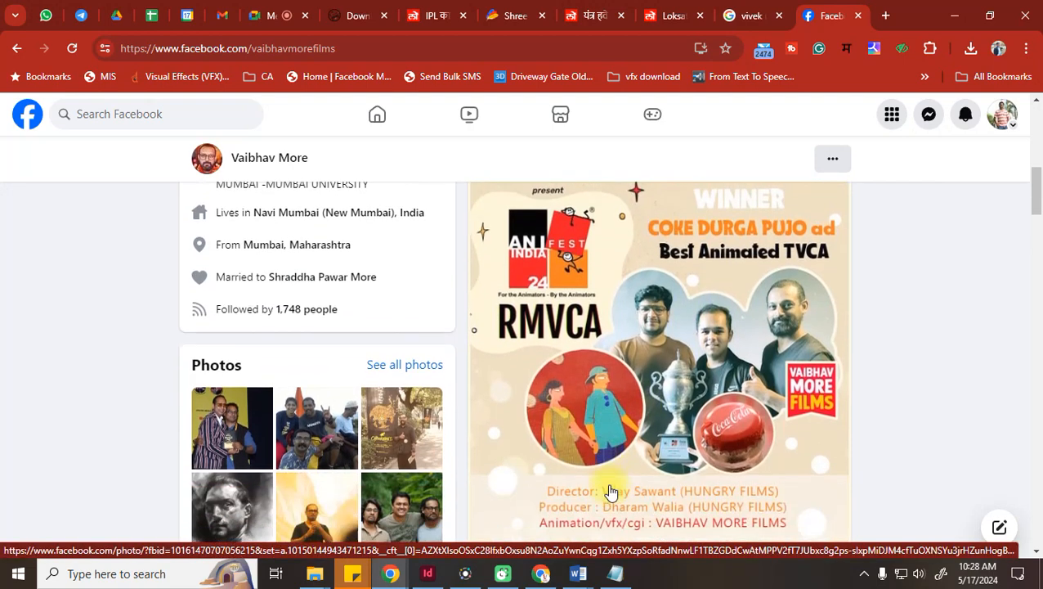
pyautogui.scroll(2, 609, 491)
pyautogui.scroll(-6, 610, 491)
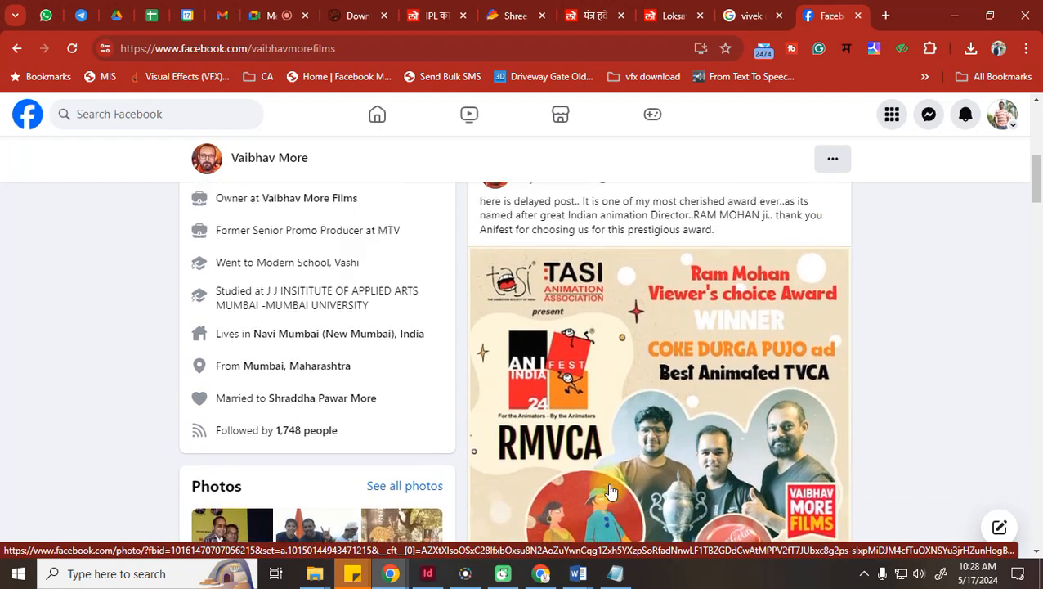
pyautogui.click(886, 16)
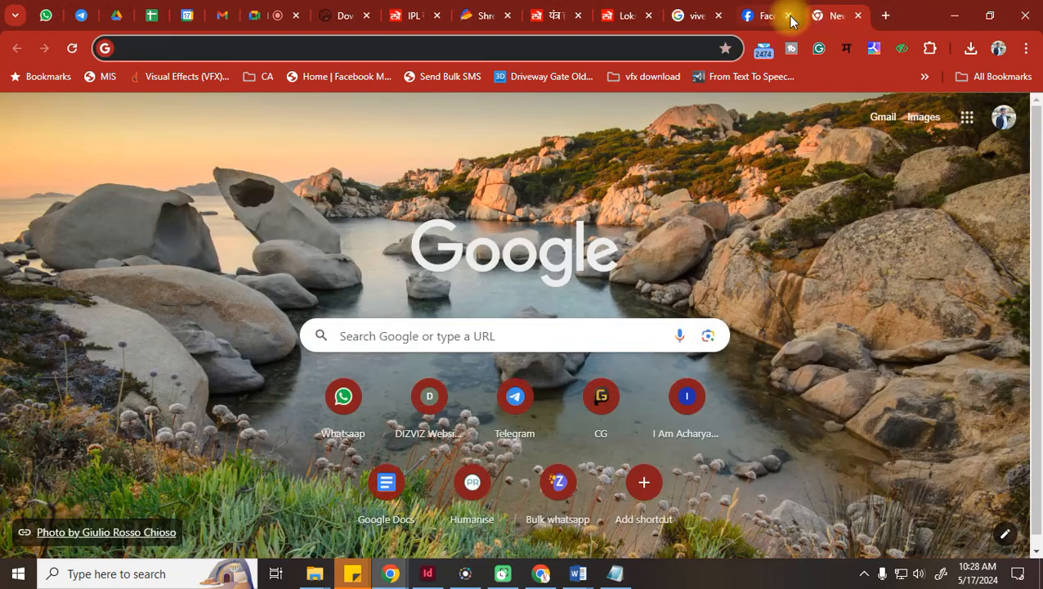
# Go to tasionline.org and close the old Google search results tab
pyautogui.click(589, 59)
pyautogui.write('th')
pyautogui.press('BackSpace')
pyautogui.press('BackSpace')
pyautogui.write('asi')
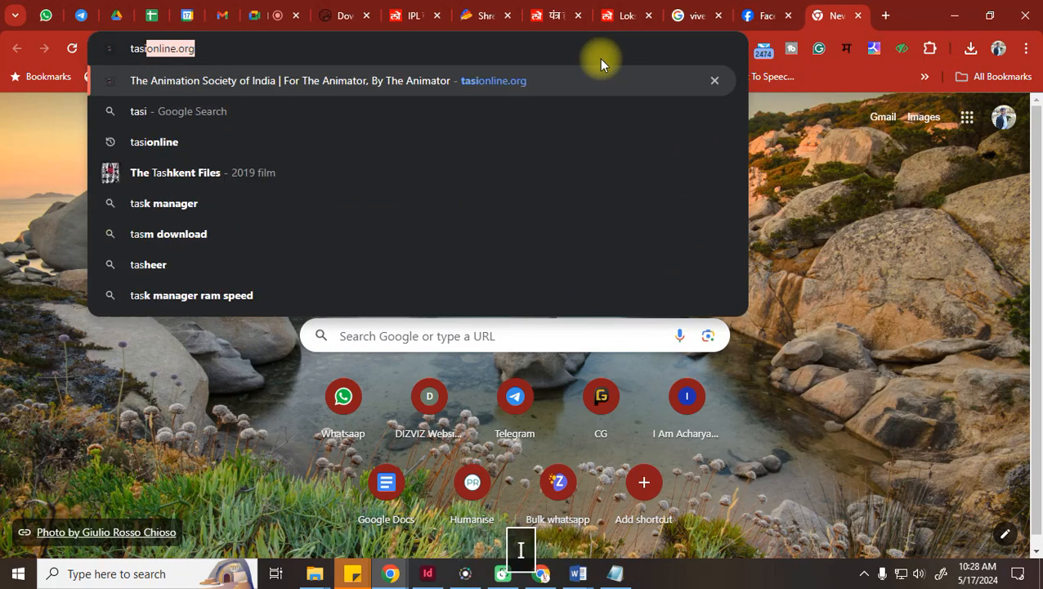
pyautogui.press('Return')
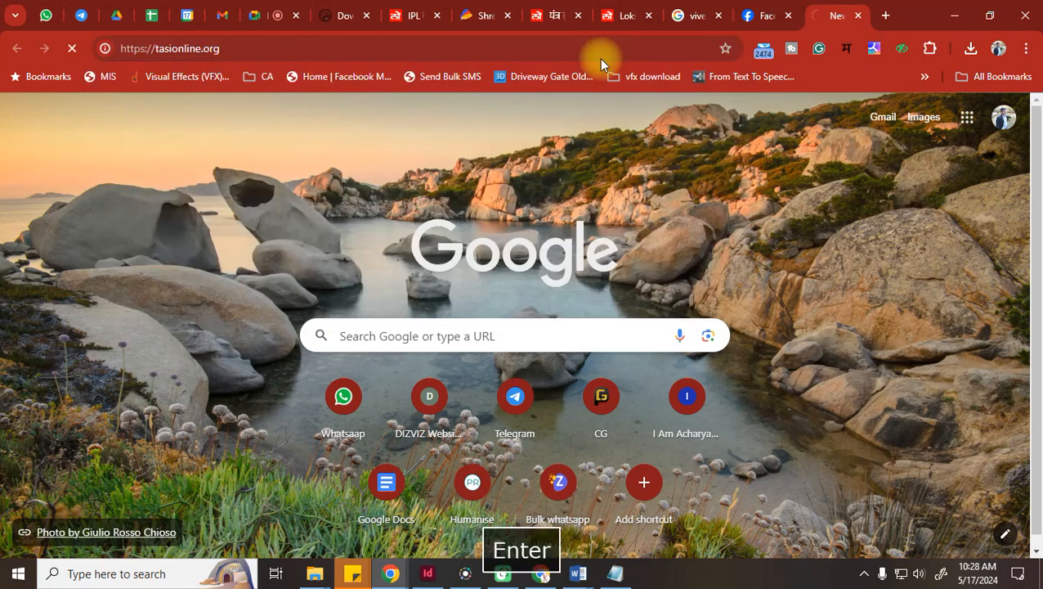
pyautogui.click(690, 12)
pyautogui.click(717, 15)
pyautogui.click(760, 10)
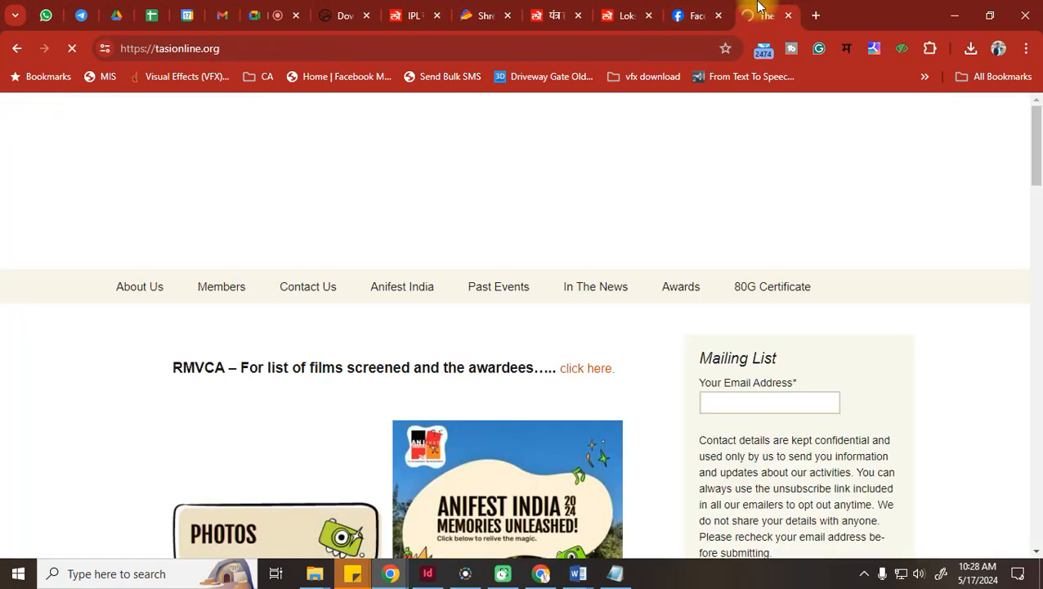
# Look through the 2012 Model Animation Workshop article in a new tab, then close it
pyautogui.scroll(-1, 461, 100)
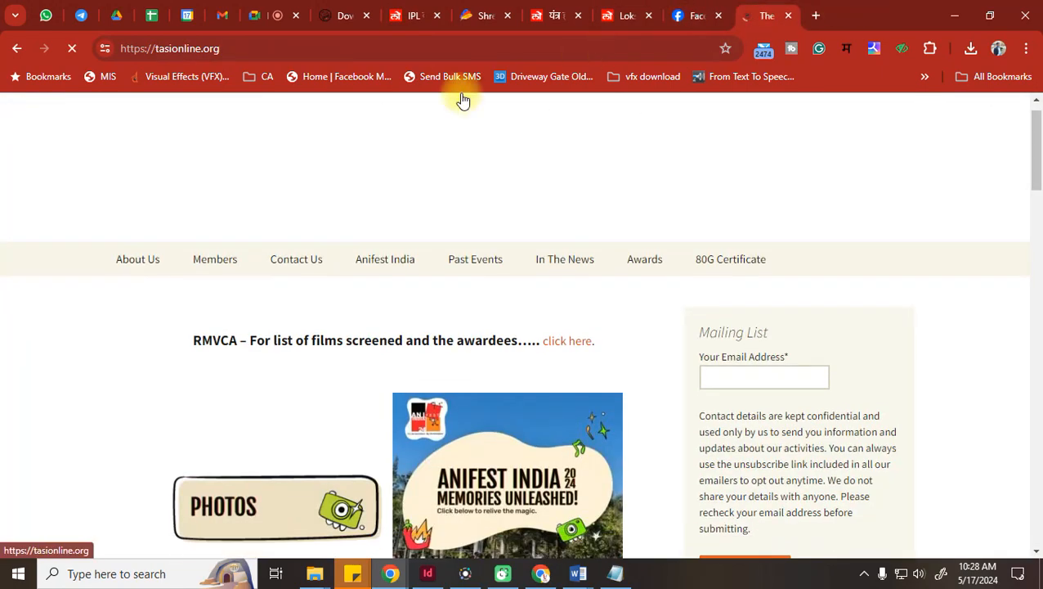
pyautogui.scroll(-1, 4, 401)
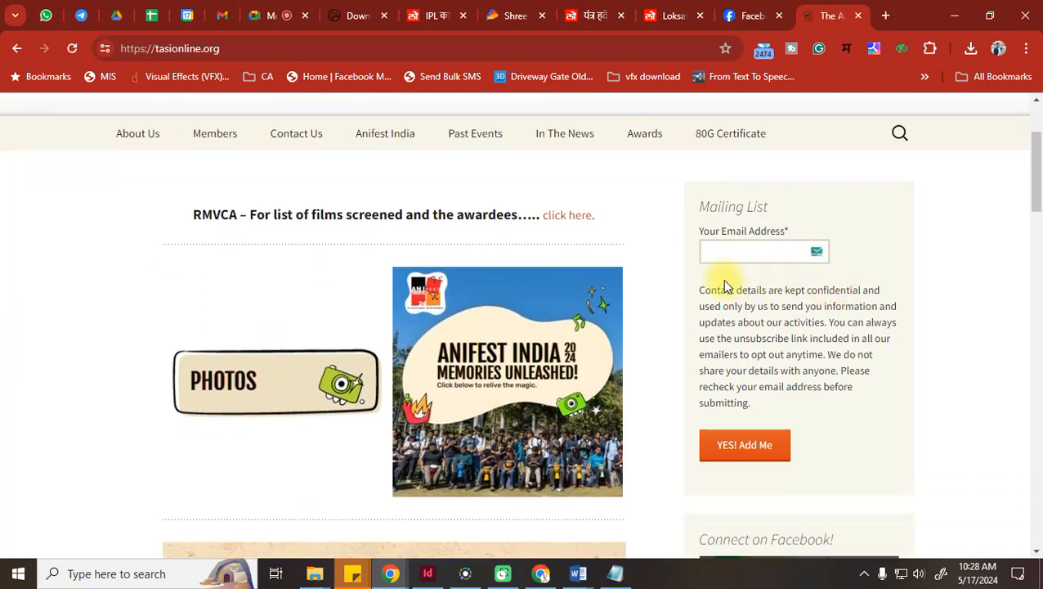
pyautogui.moveTo(475, 134)
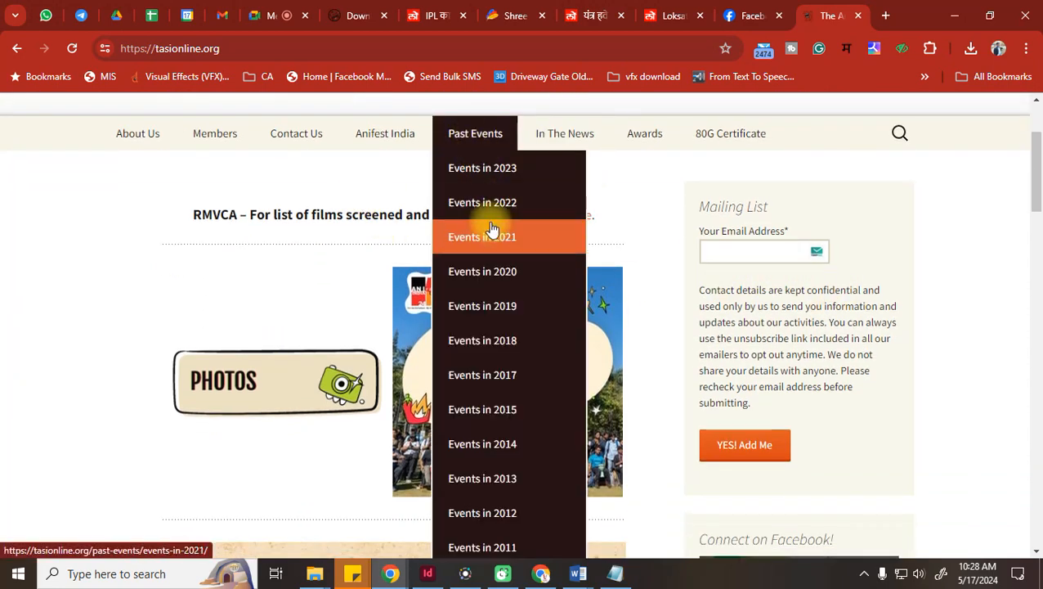
pyautogui.scroll(-1, 510, 517)
pyautogui.scroll(-2, 510, 517)
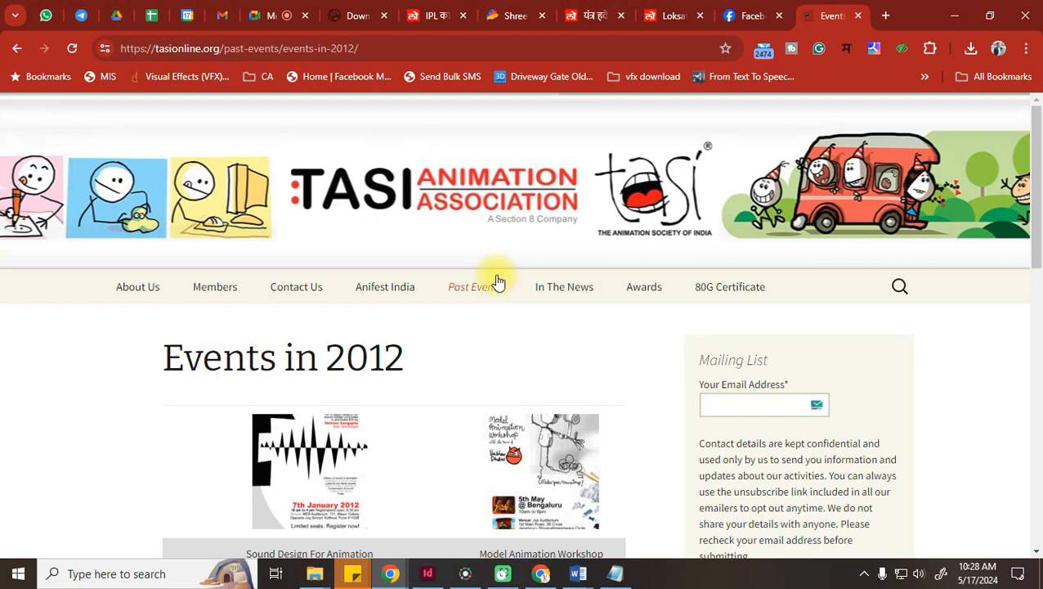
pyautogui.scroll(-1, 539, 279)
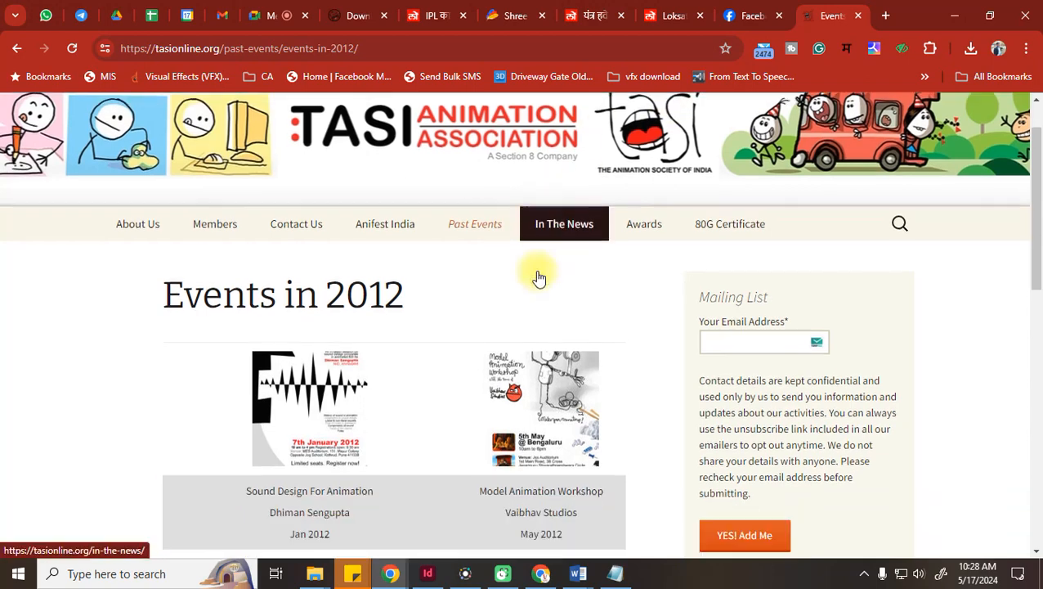
pyautogui.scroll(-1, 538, 279)
pyautogui.click(554, 343)
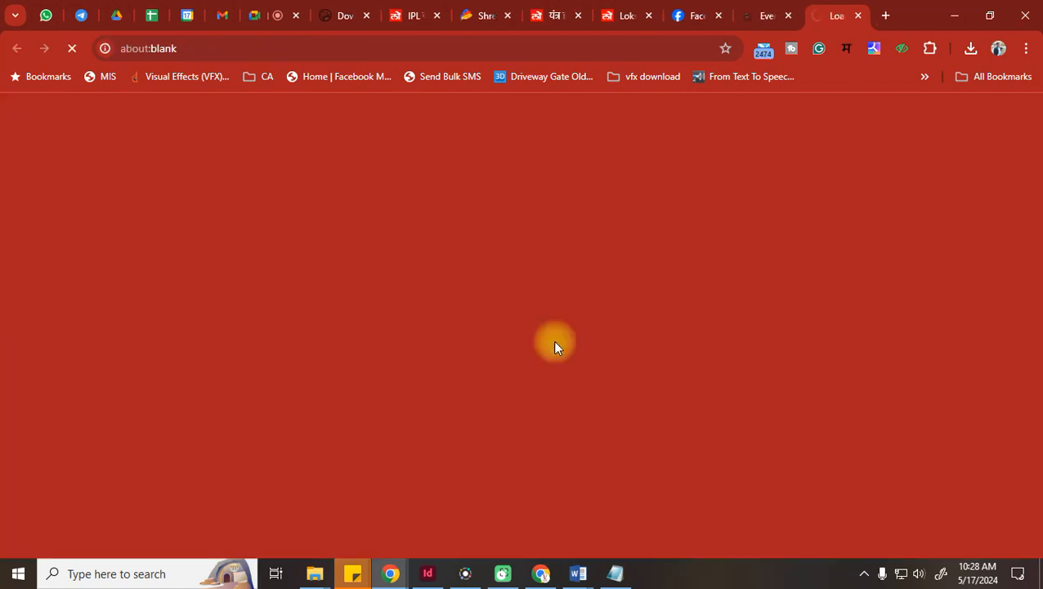
pyautogui.scroll(-2, 555, 344)
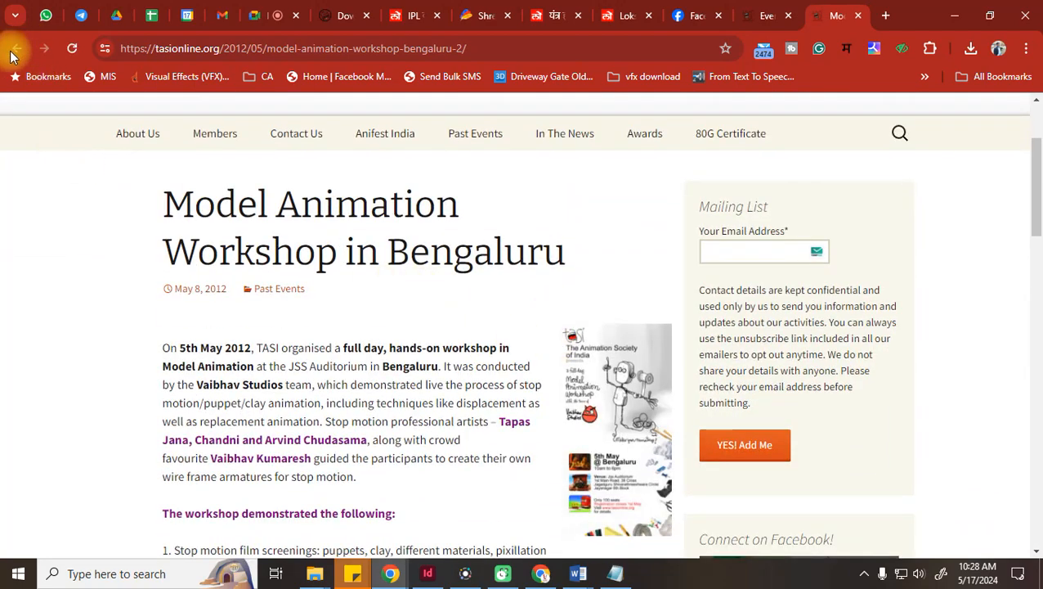
pyautogui.scroll(-5, 589, 221)
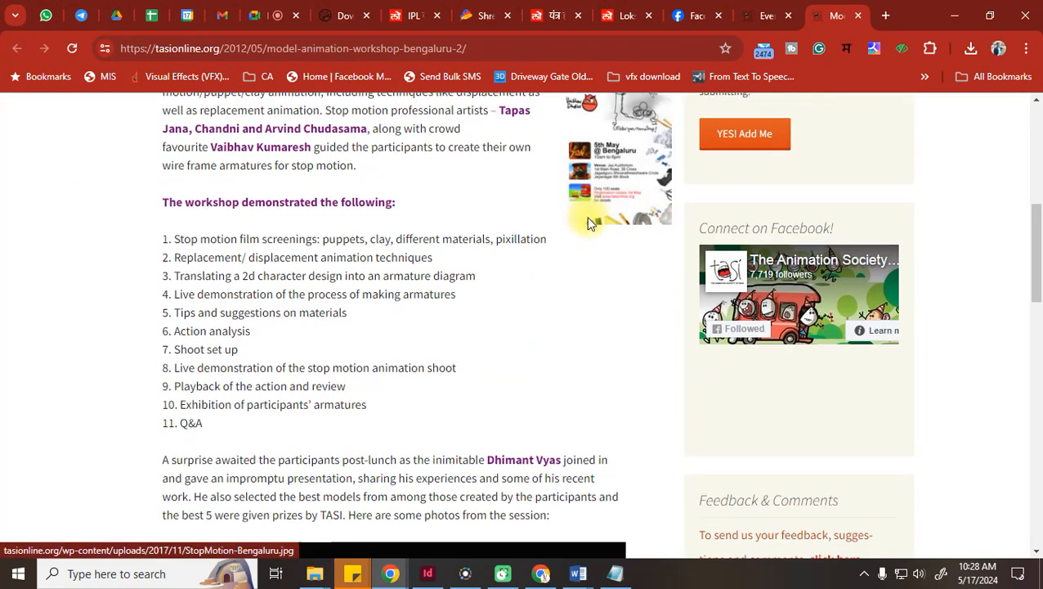
pyautogui.scroll(-5, 586, 218)
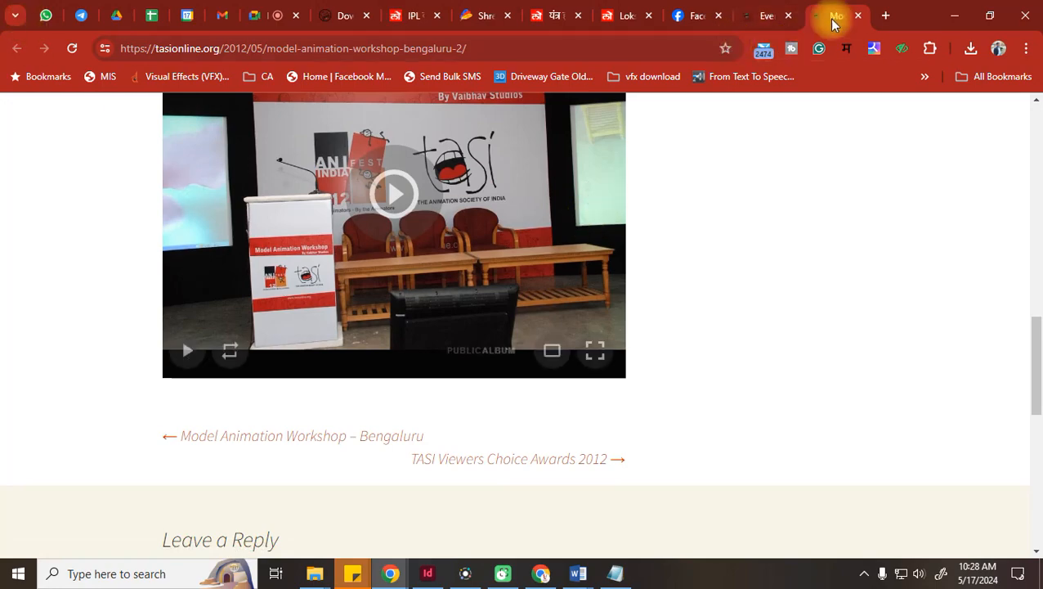
pyautogui.click(856, 16)
# Open the February 2013 Model Animation Workshop article from the 2013 events list
pyautogui.scroll(-10, 602, 348)
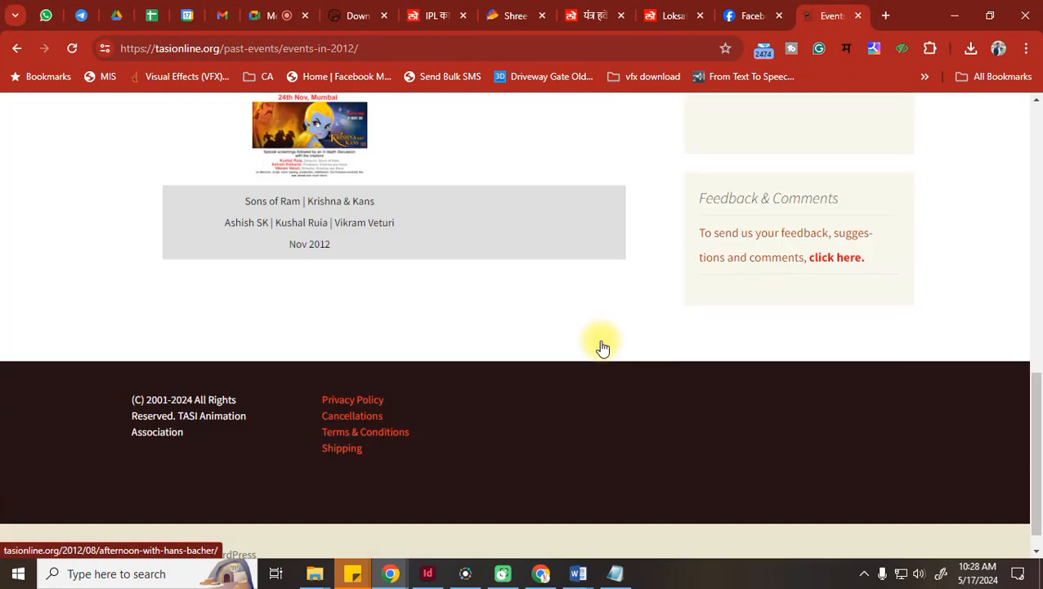
pyautogui.scroll(10, 601, 348)
pyautogui.moveTo(474, 211)
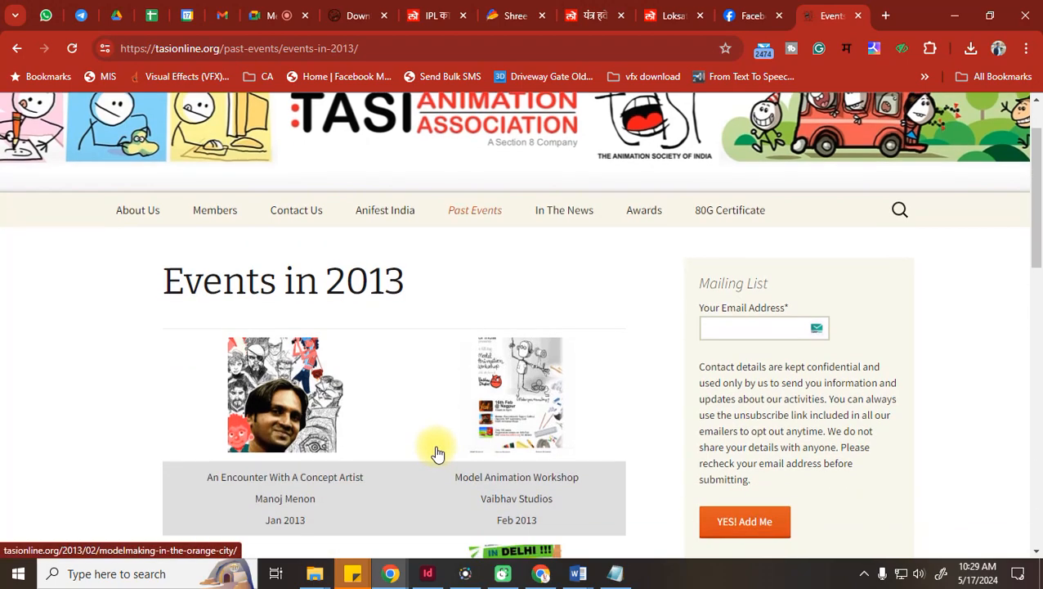
pyautogui.click(506, 410)
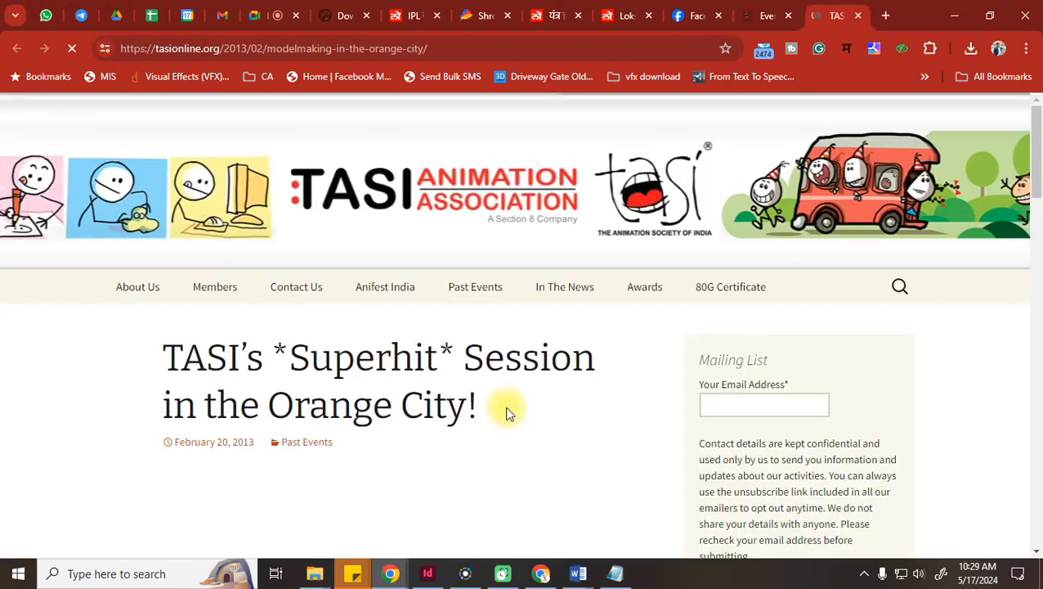
pyautogui.scroll(-10, 507, 413)
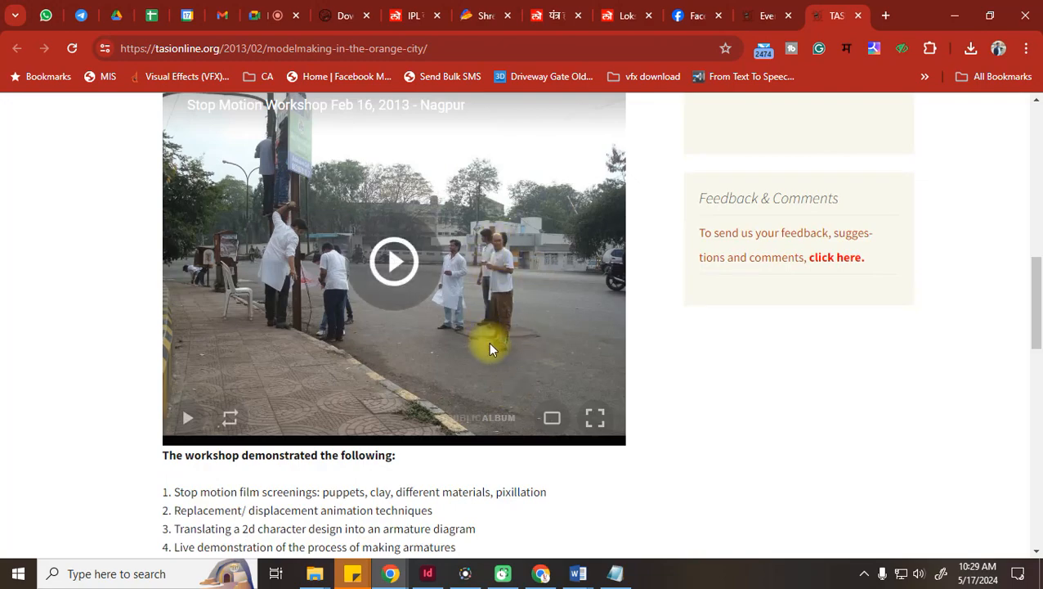
# Google 'vaibhav studios' in a new tab, open vaibhavstudios.com, then return to the TASI article
pyautogui.click(888, 15)
pyautogui.write('vaib')
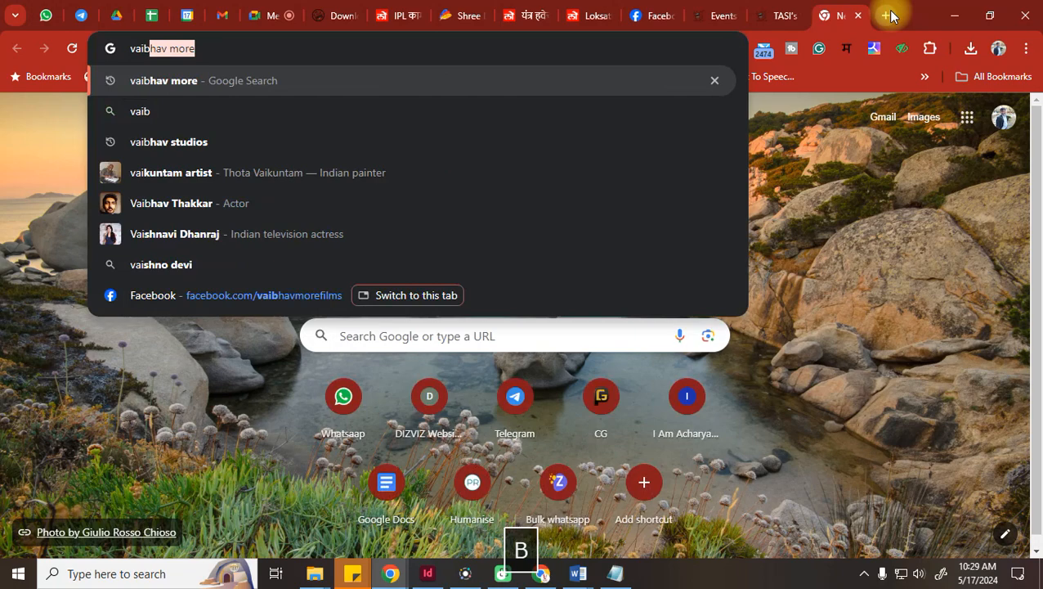
pyautogui.write('hav studios')
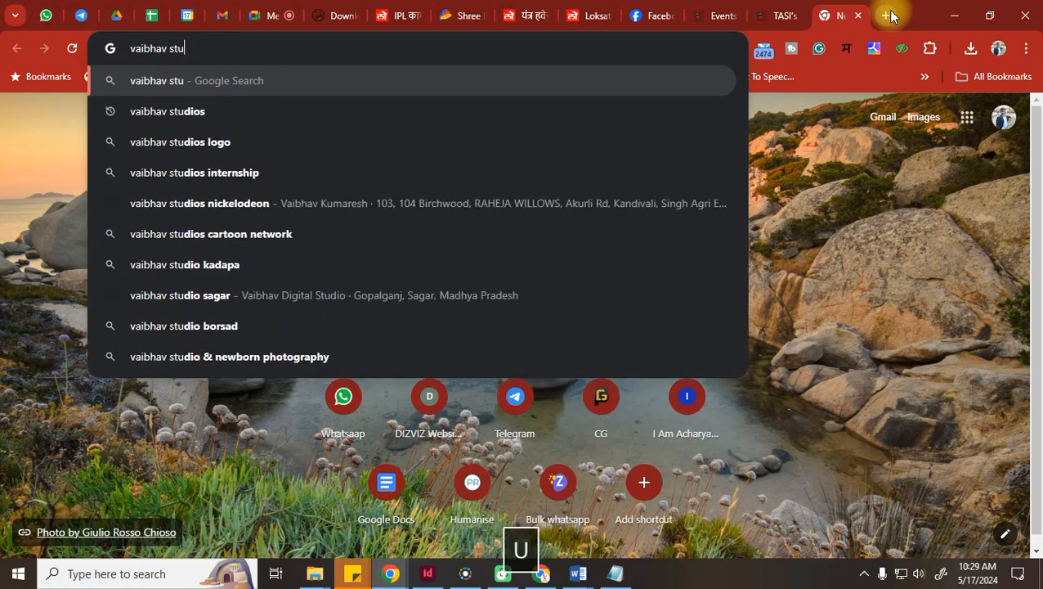
pyautogui.press('Return')
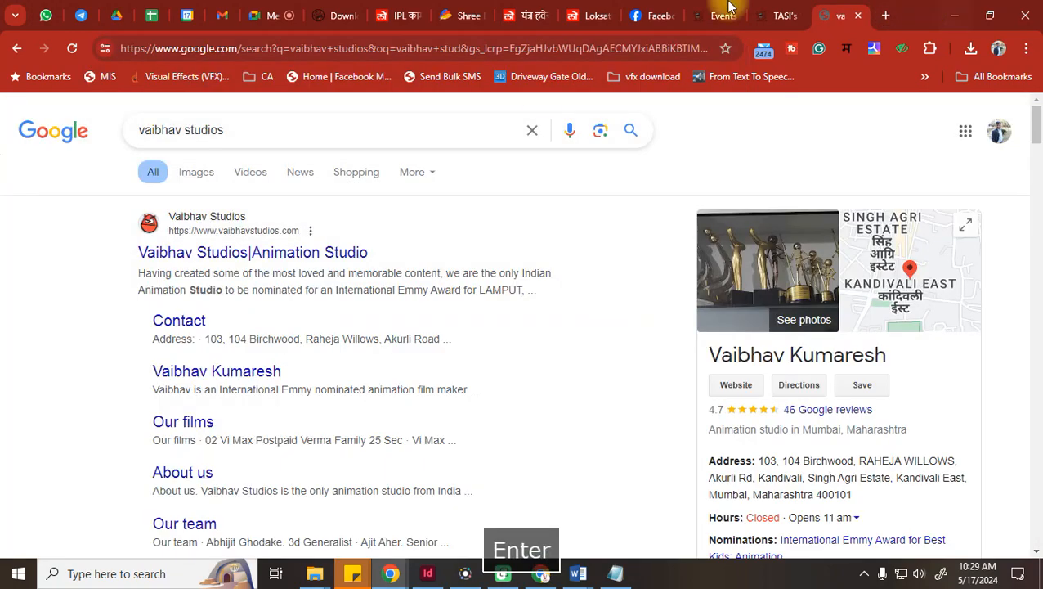
pyautogui.click(217, 255)
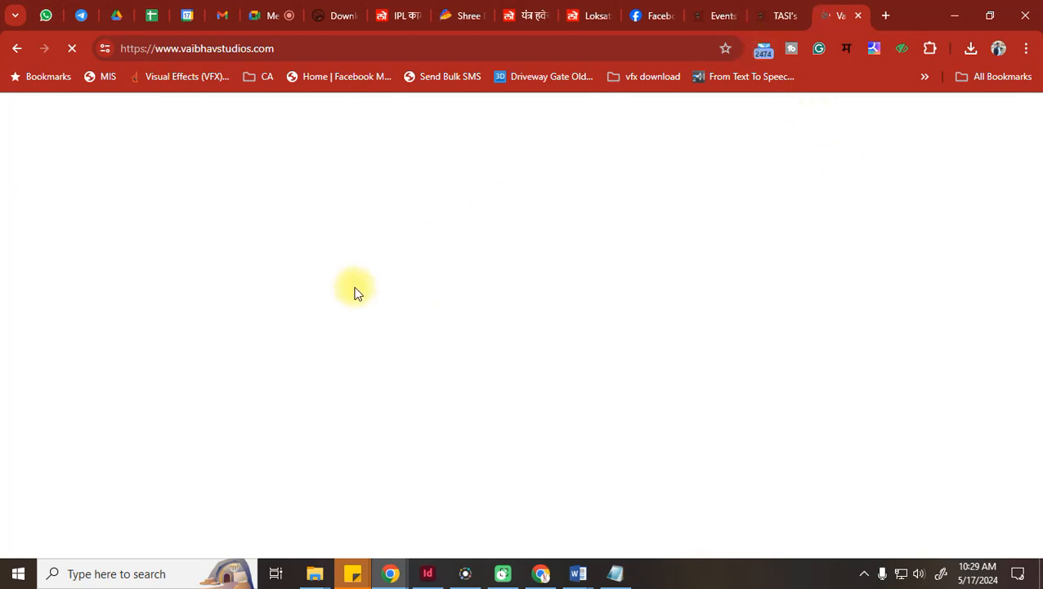
pyautogui.click(781, 14)
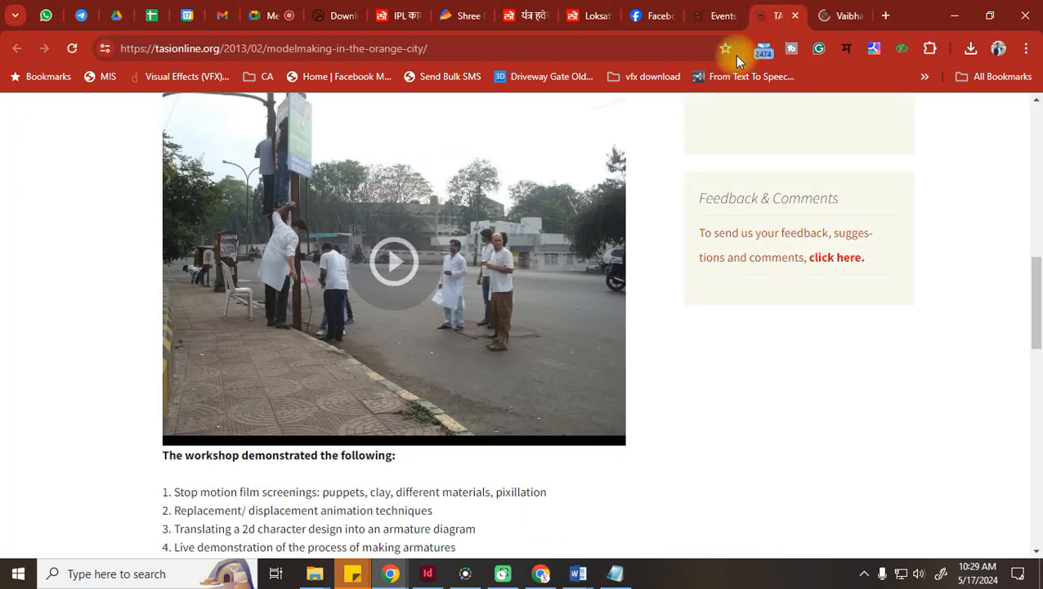
# Start the Stop Motion Workshop Nagpur slideshow and page through to the rooftop photo
pyautogui.moveTo(447, 332)
pyautogui.click(395, 262)
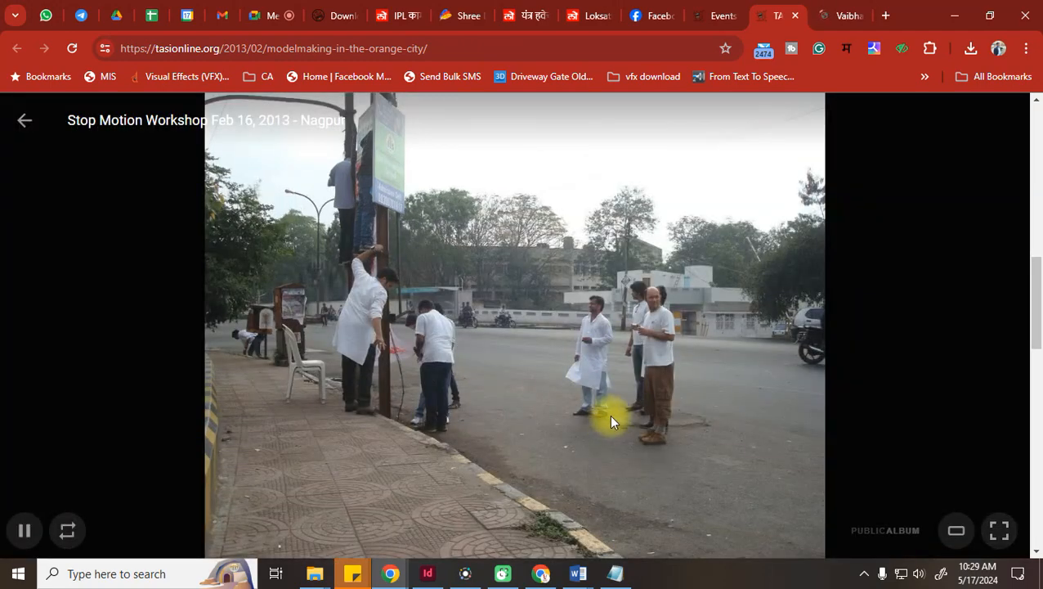
pyautogui.press('Right')
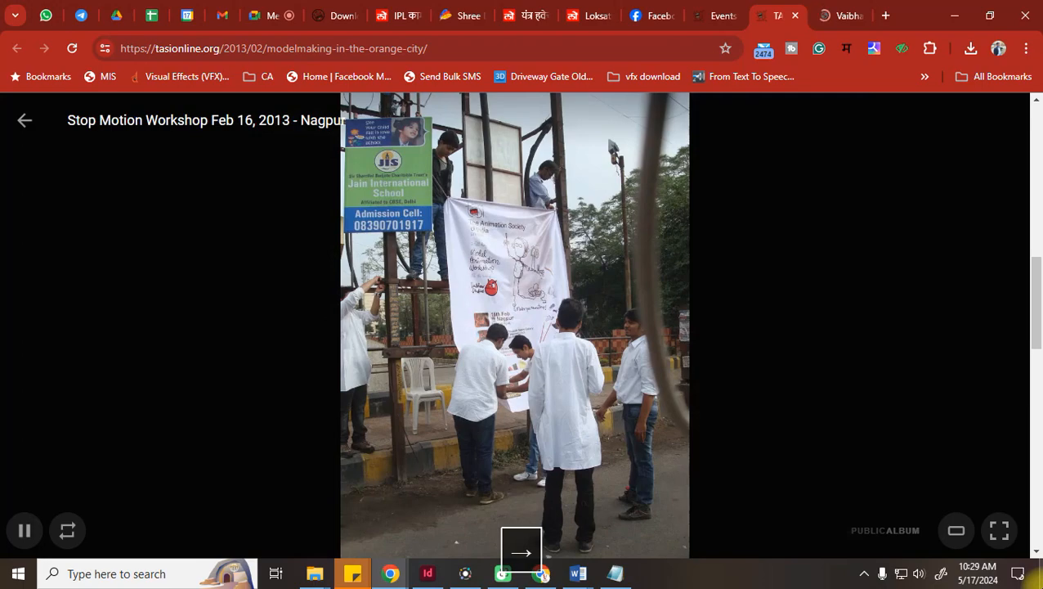
pyautogui.press('Right')
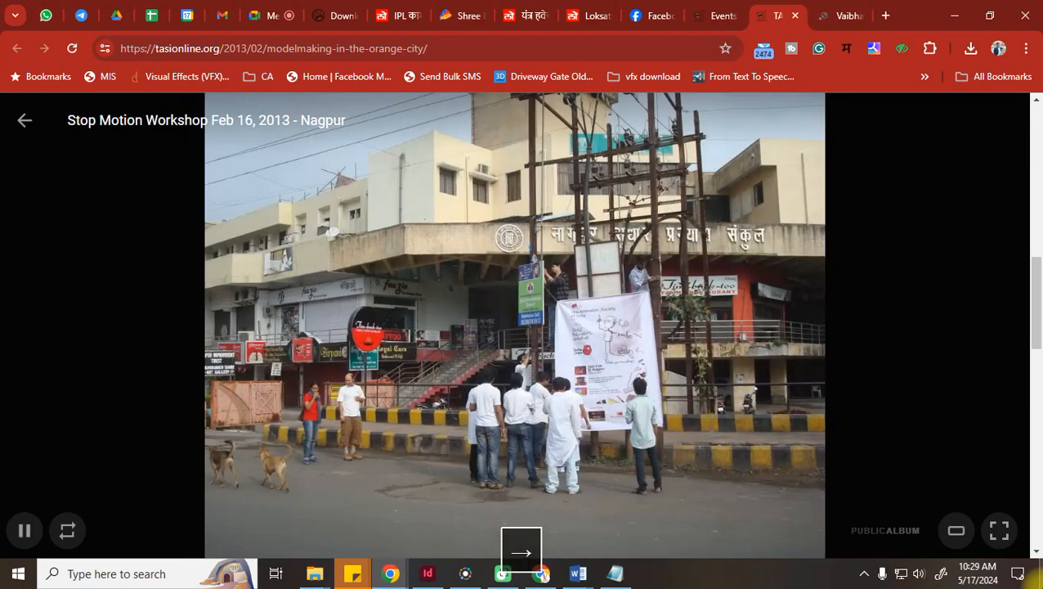
pyautogui.press('Right')
pyautogui.press('Right')
pyautogui.press('Right')
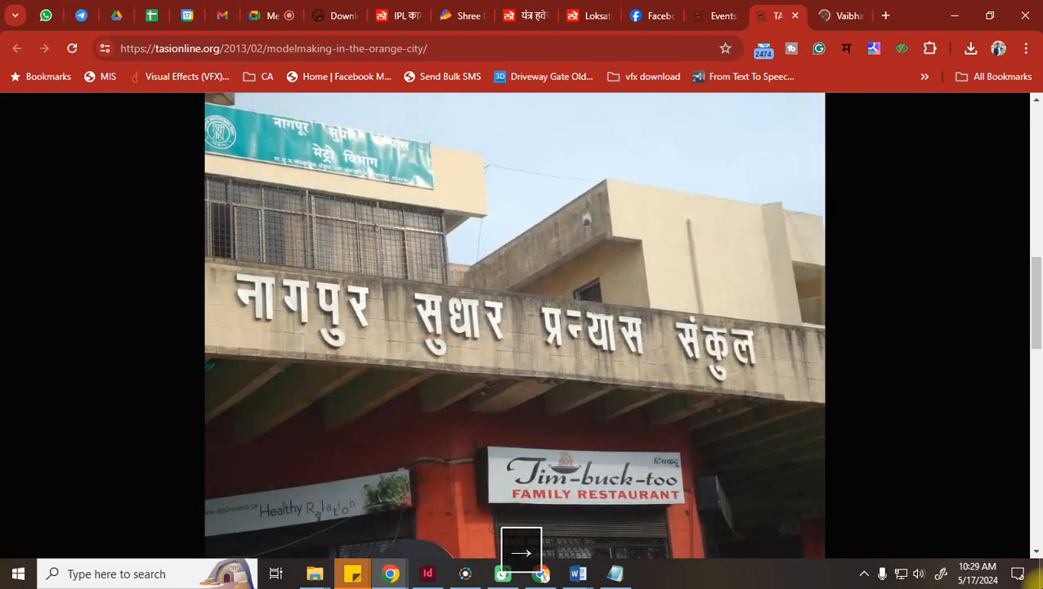
pyautogui.press('Right')
pyautogui.press('Right')
pyautogui.press('Right')
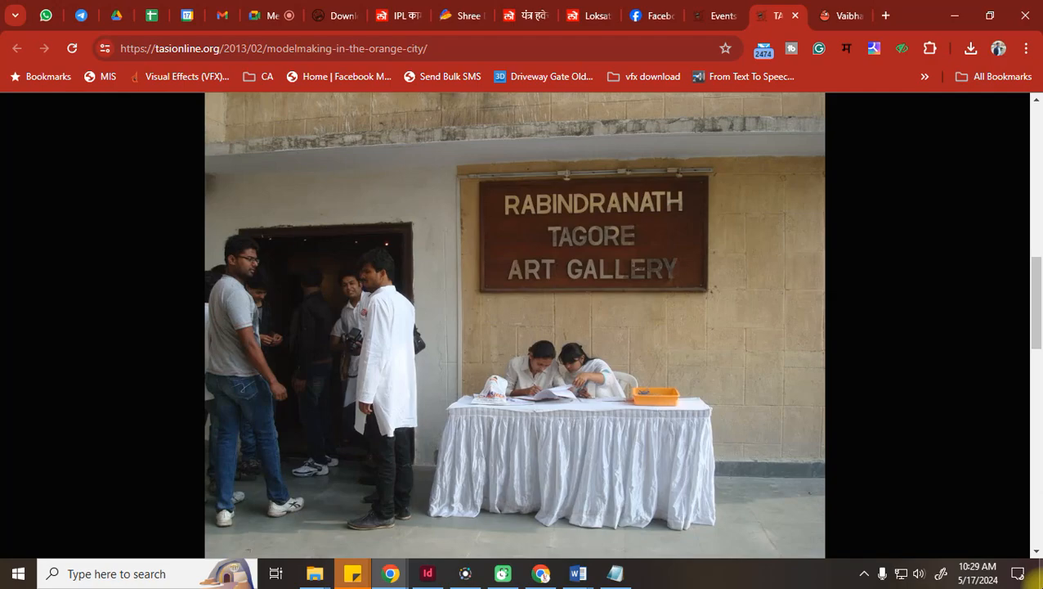
pyautogui.press('Right')
pyautogui.press('Right')
pyautogui.press('Right')
pyautogui.press('Right')
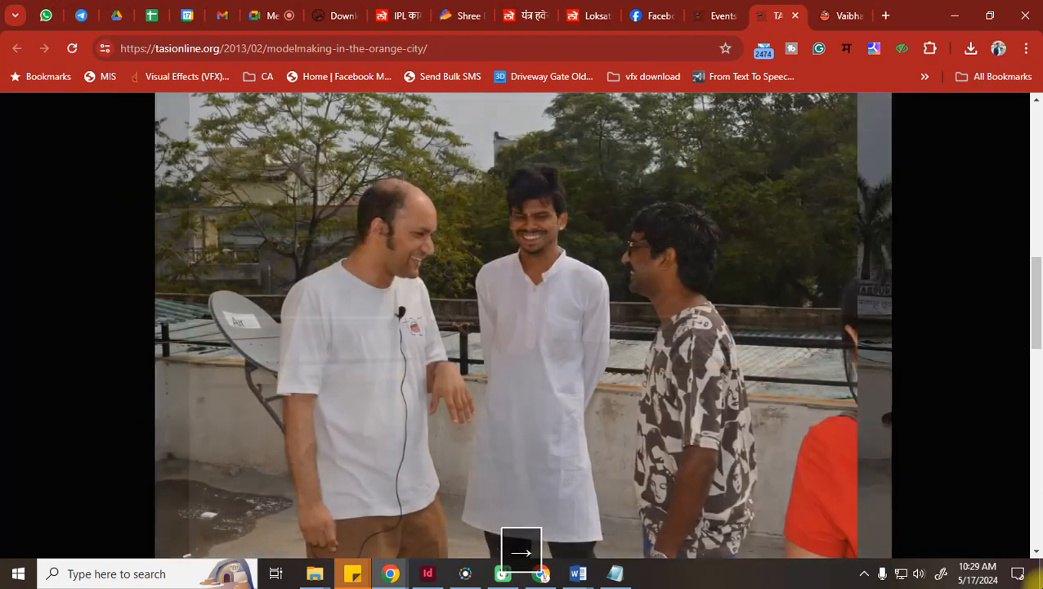
pyautogui.press('Right')
pyautogui.press('Left')
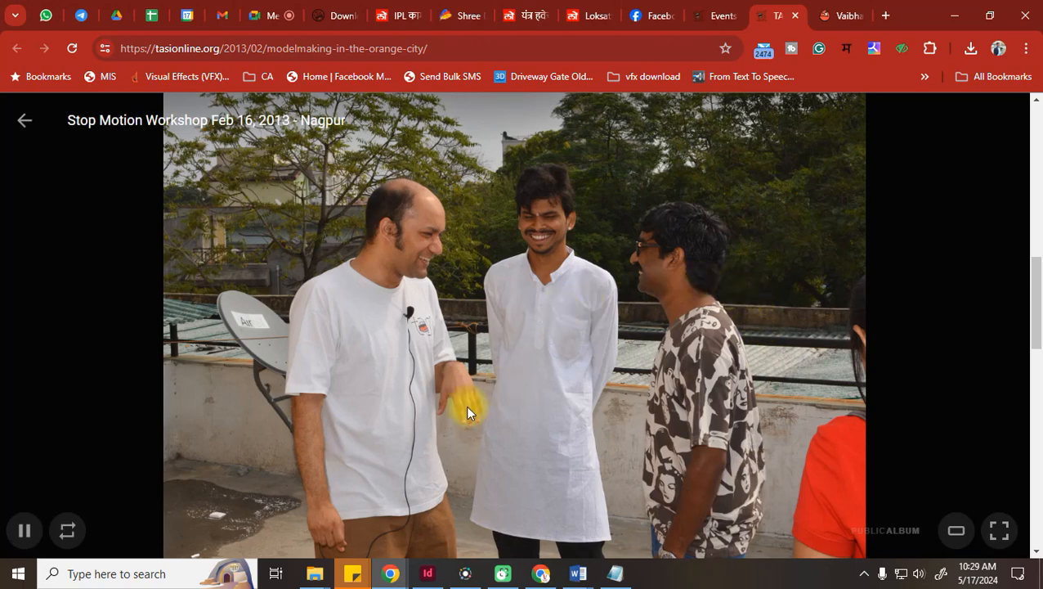
# Page on past the hall stage, whiteboard presenter and audience photos to the foam-board sketching photo
pyautogui.press('Right')
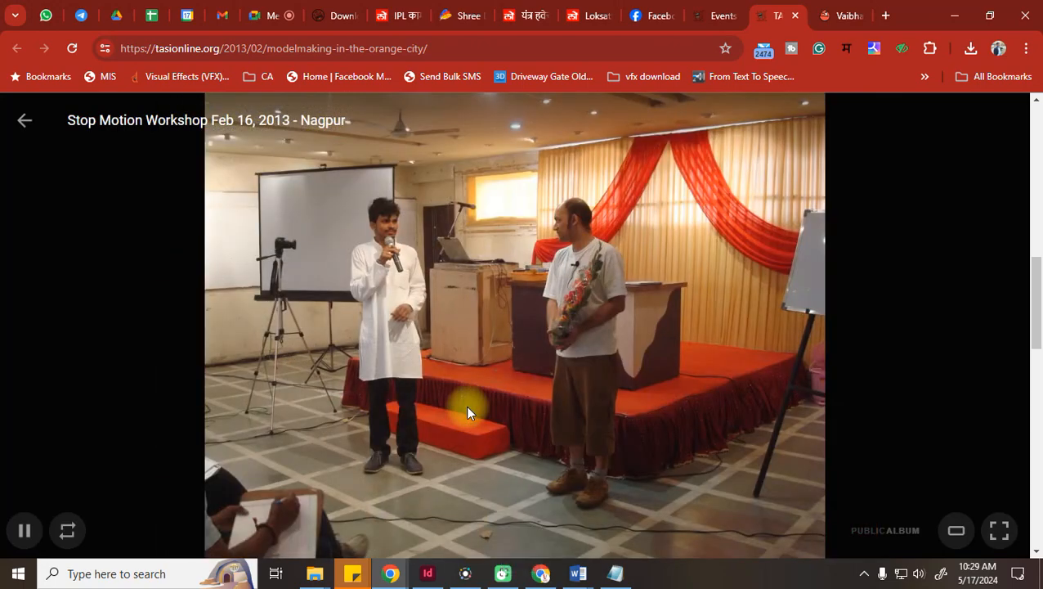
pyautogui.press('Right')
pyautogui.press('Right')
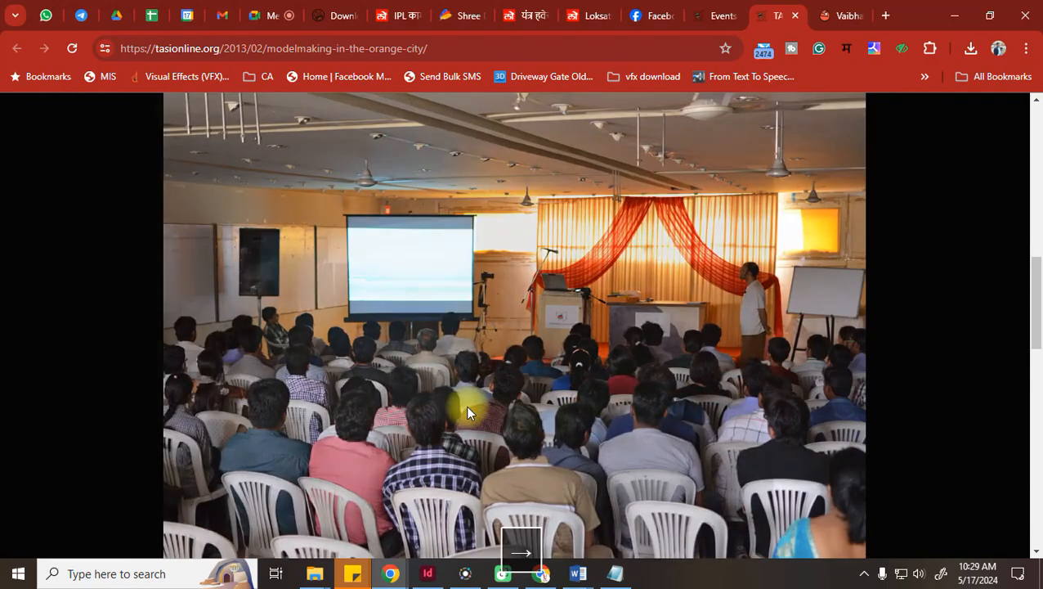
pyautogui.press('Right')
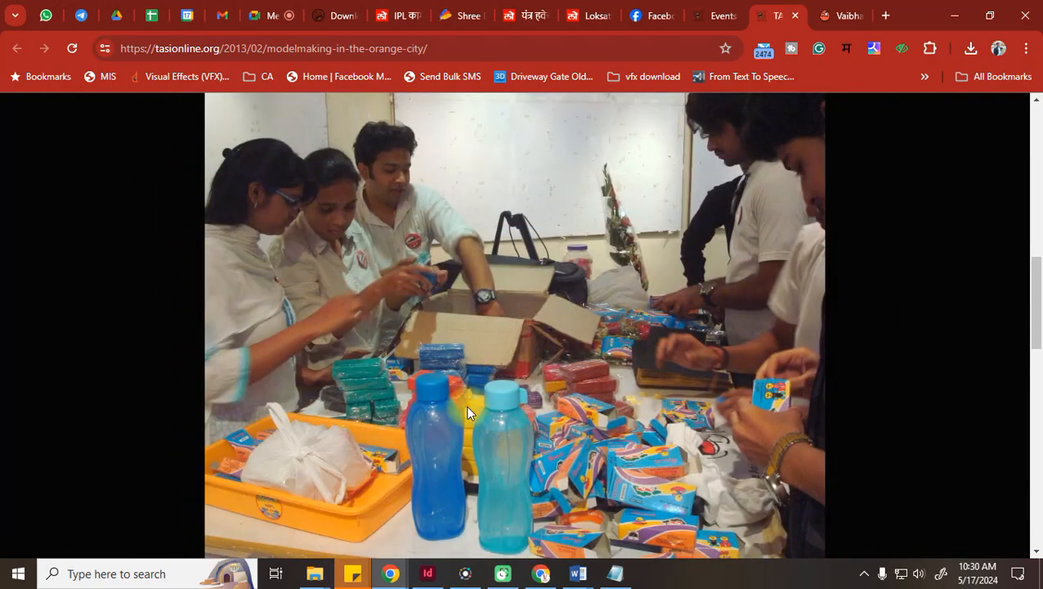
pyautogui.press('Right')
pyautogui.press('Right')
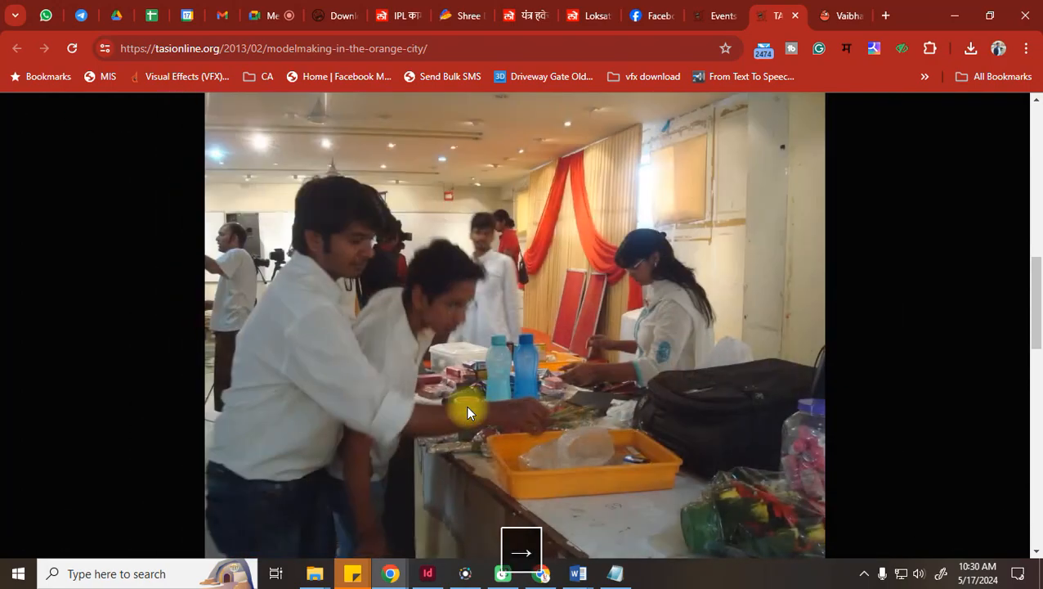
pyautogui.press('Right')
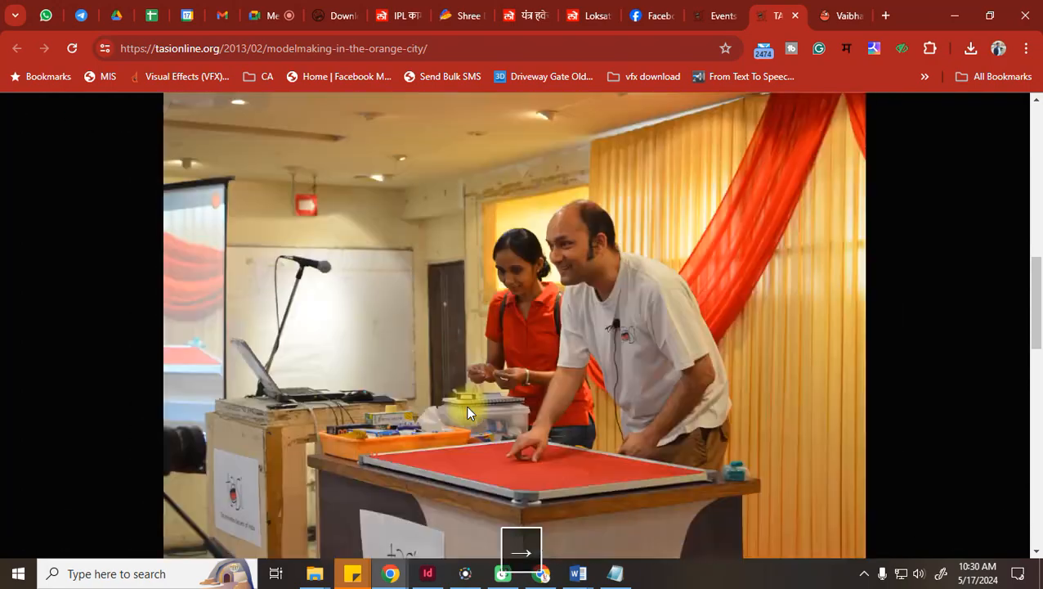
pyautogui.press('Right')
pyautogui.press('Right')
pyautogui.press('Right')
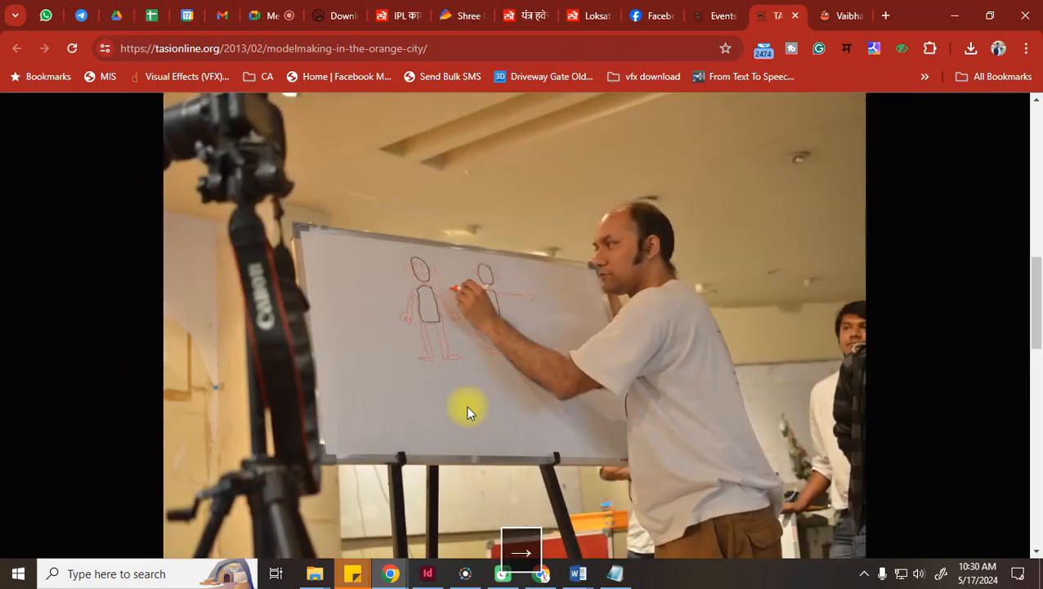
pyautogui.press('Right')
pyautogui.press('Right')
pyautogui.press('Right')
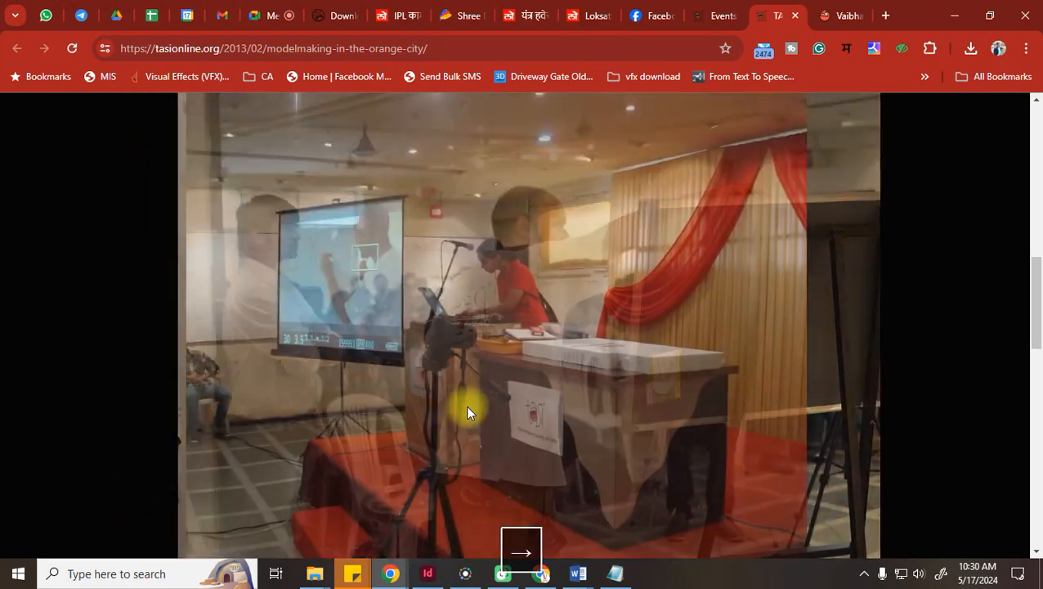
pyautogui.press('Right')
pyautogui.press('Right')
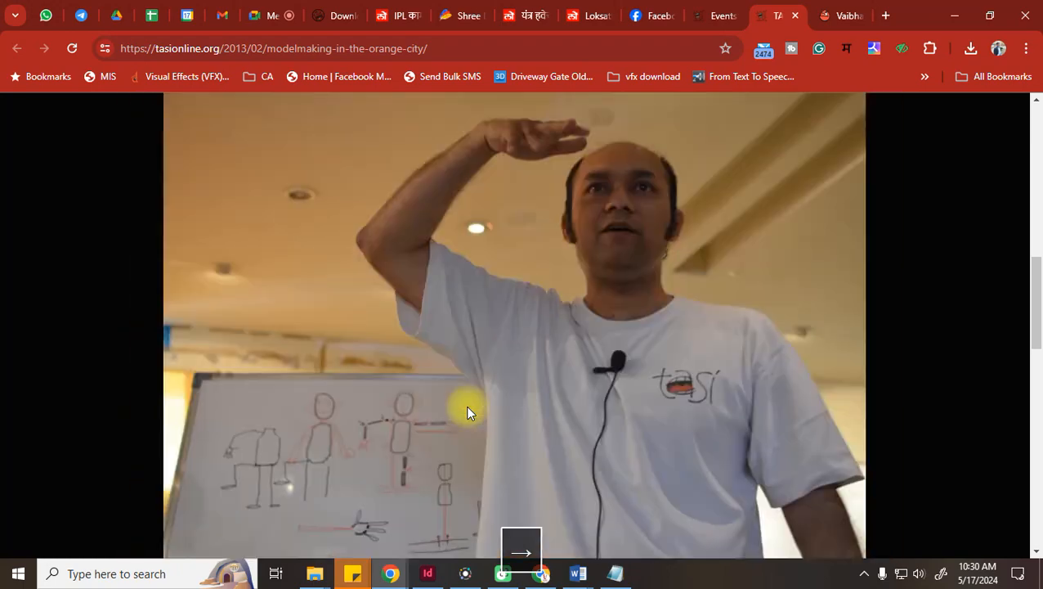
pyautogui.press('Right')
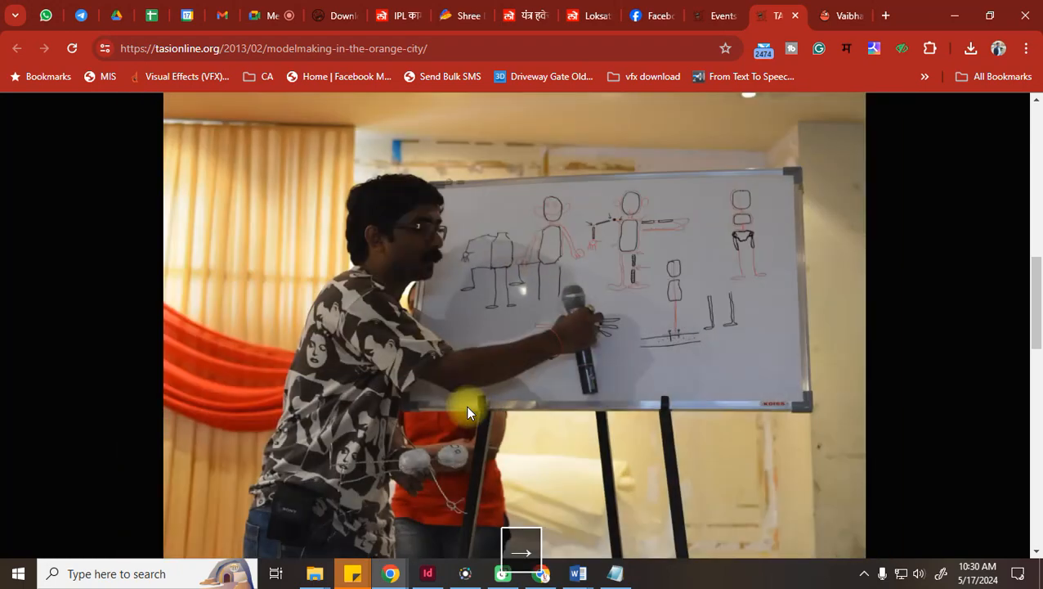
pyautogui.press('Right')
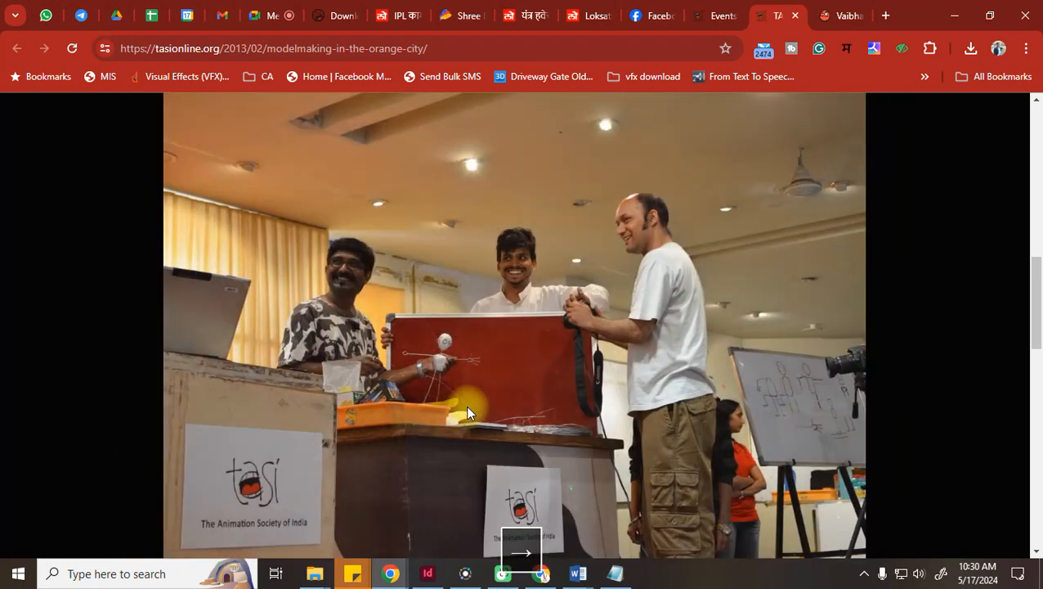
pyautogui.press('Right')
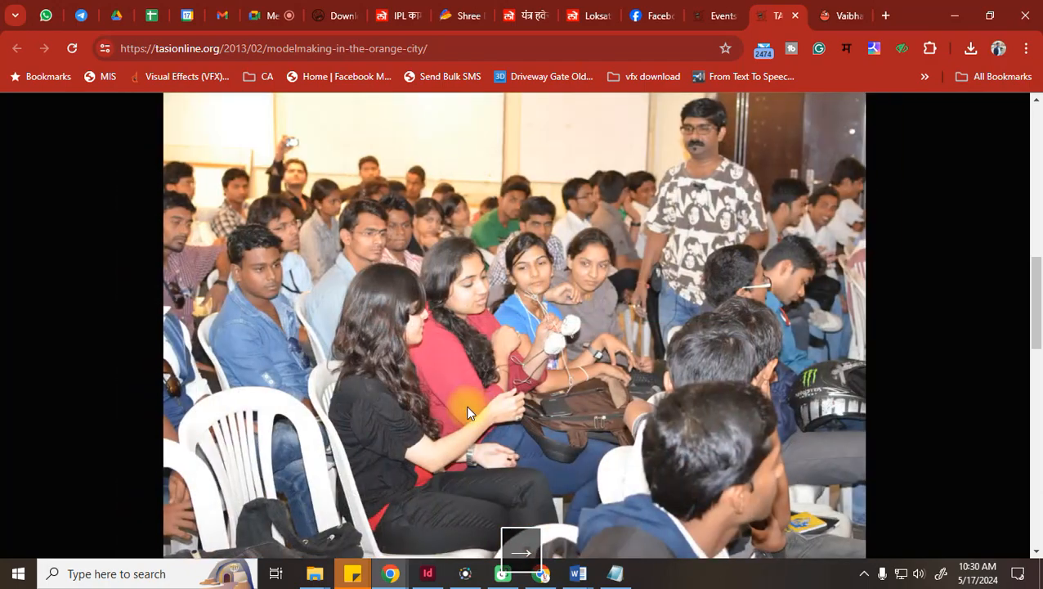
pyautogui.press('Right')
pyautogui.press('Right')
pyautogui.press('Right')
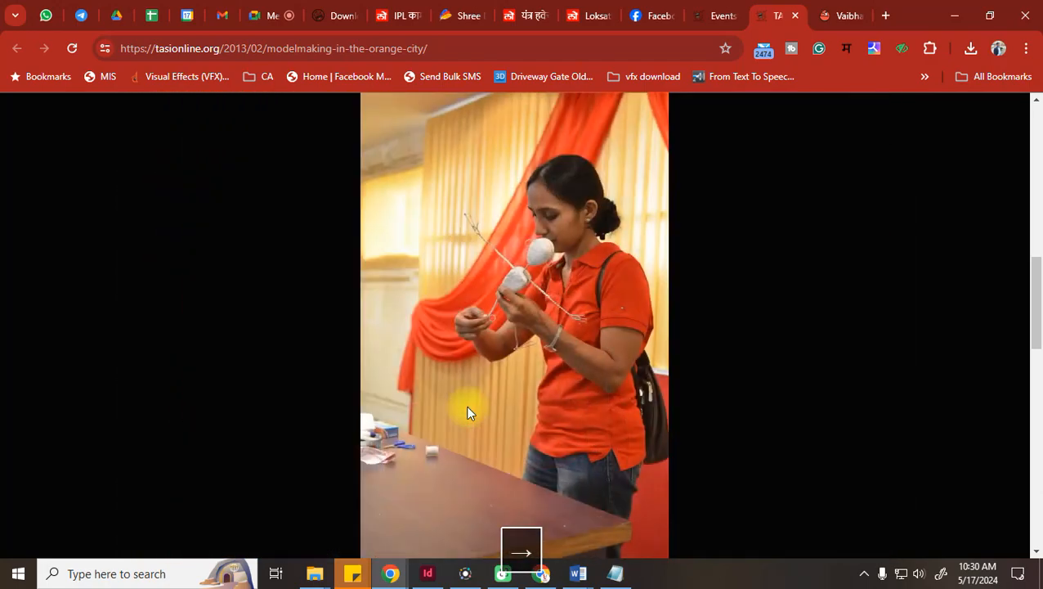
pyautogui.press('Right')
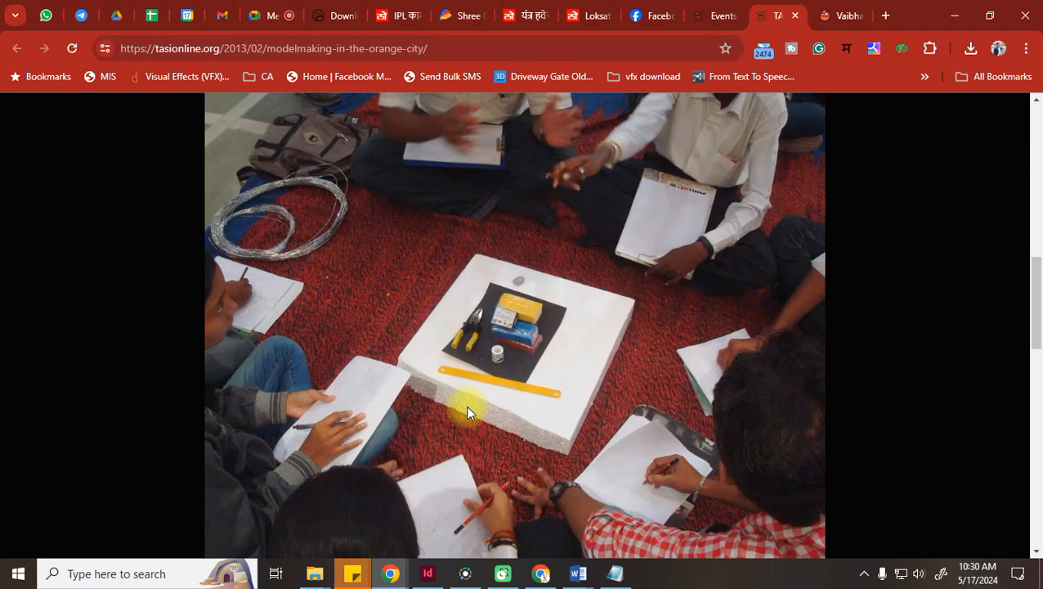
# Page on past the room and sketch photos to the photo of three men chatting in the hall
pyautogui.press('Right')
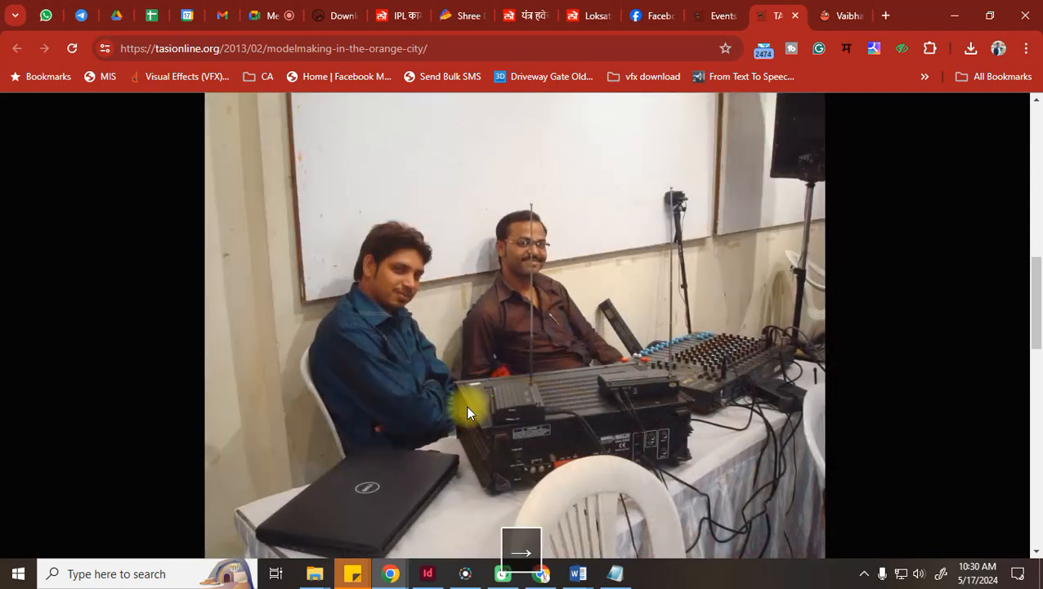
pyautogui.press('Right')
pyautogui.press('Right')
pyautogui.press('Right')
pyautogui.press('Right')
pyautogui.press('Right')
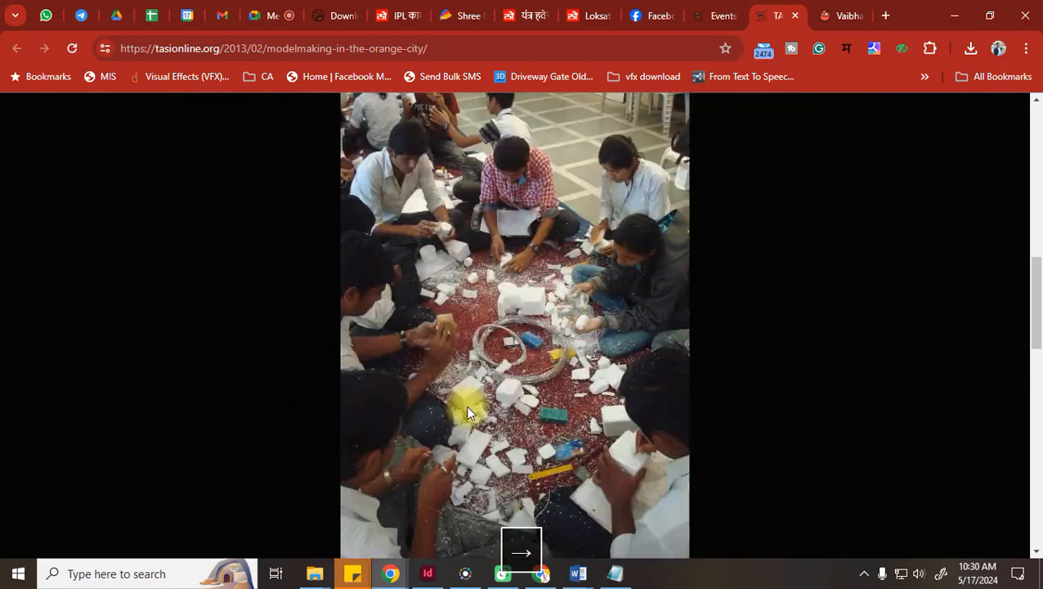
pyautogui.press('Right')
pyautogui.press('Right')
pyautogui.press('Right')
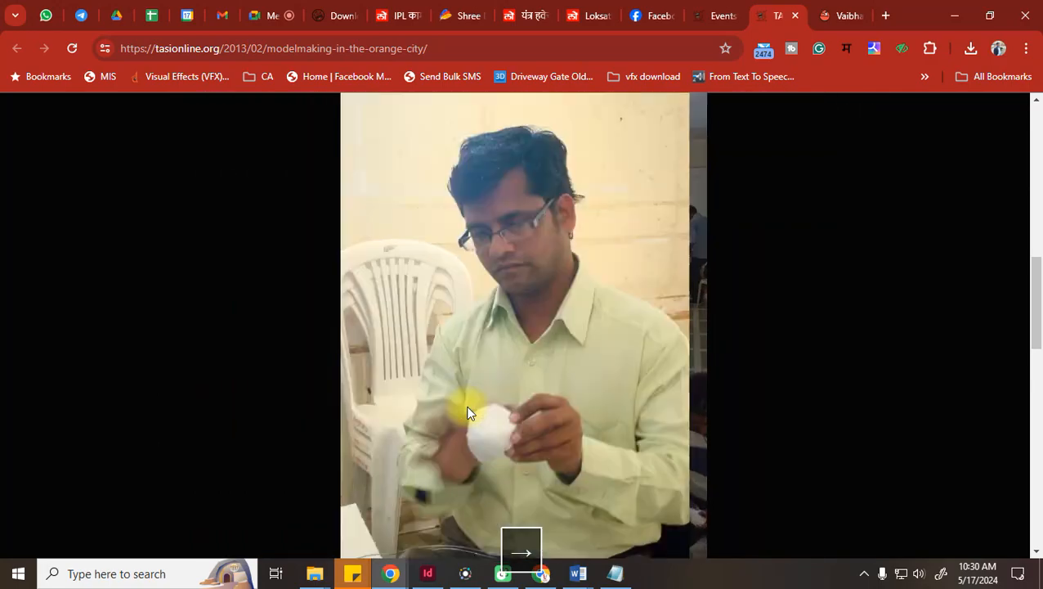
pyautogui.press('Right')
pyautogui.press('Right')
pyautogui.press('Right')
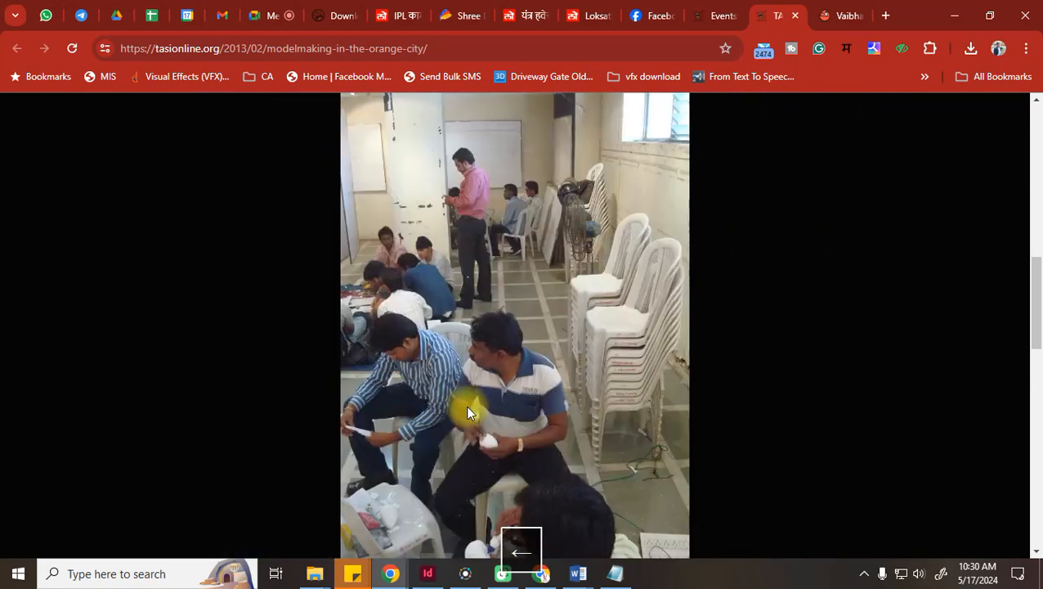
pyautogui.press('Left')
pyautogui.press('Left')
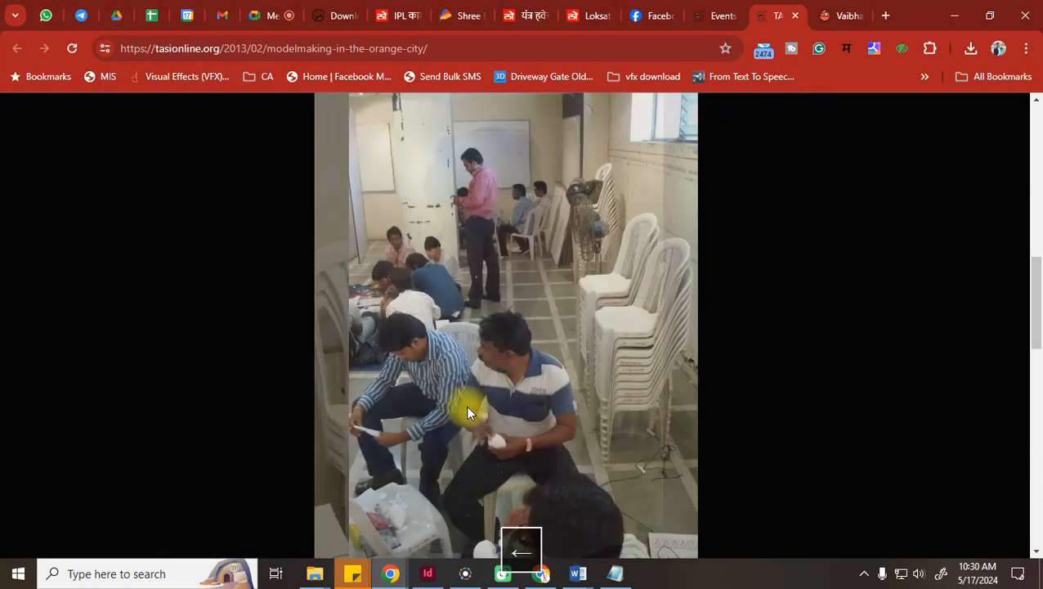
pyautogui.press('Right')
pyautogui.press('Right')
pyautogui.press('Right')
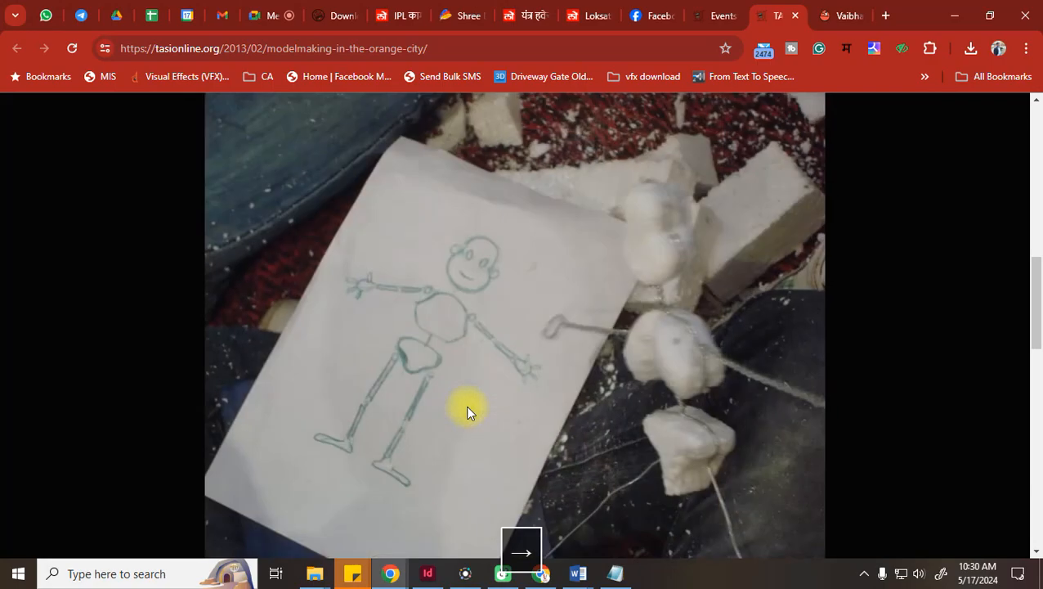
pyautogui.press('Right')
pyautogui.press('Right')
pyautogui.press('Right')
pyautogui.press('Right')
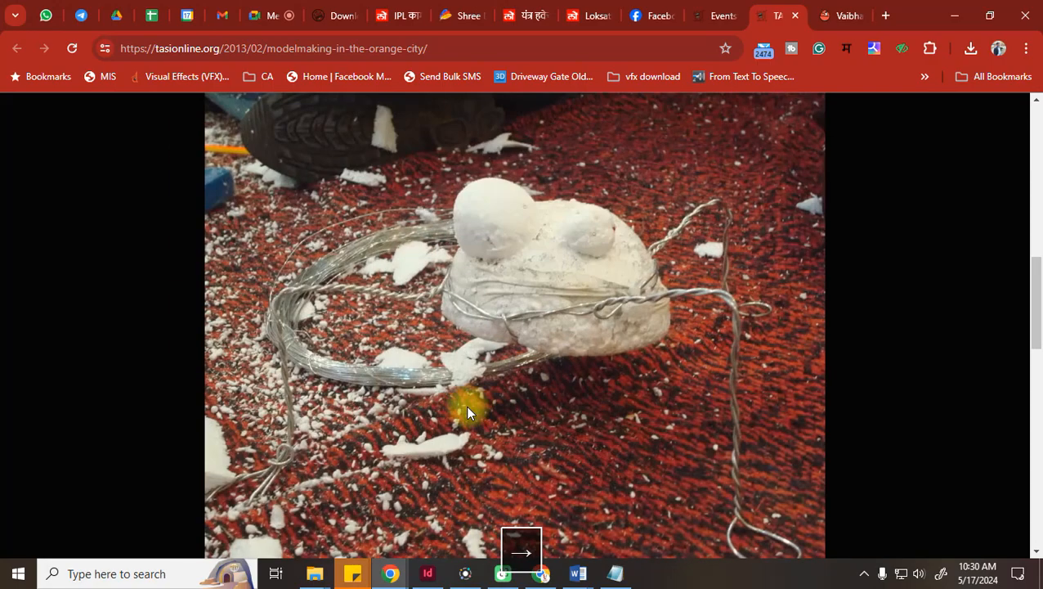
pyautogui.press('Right')
pyautogui.press('Right')
pyautogui.press('Right')
pyautogui.press('Right')
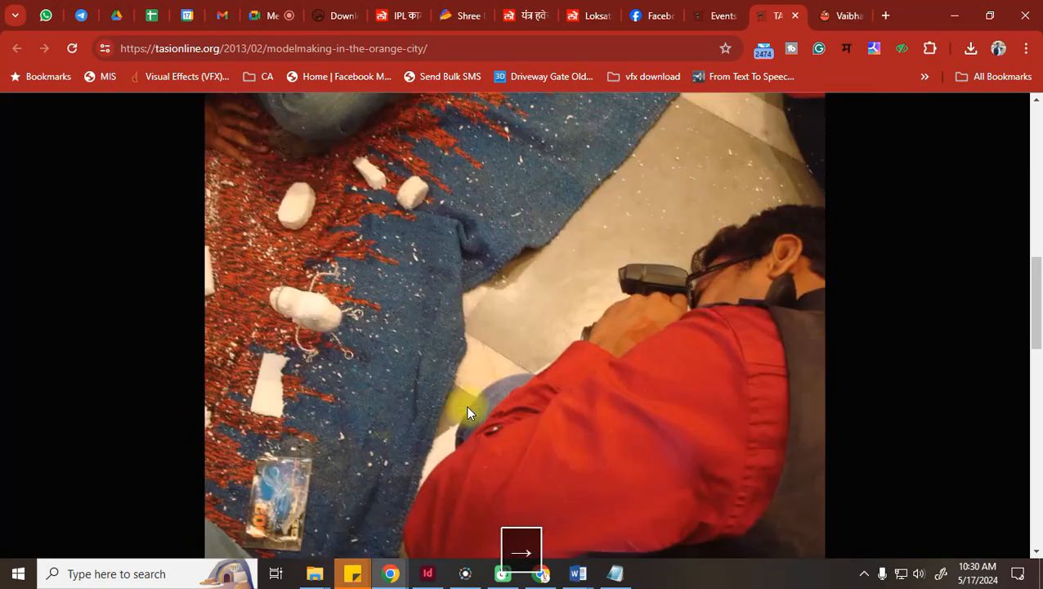
pyautogui.press('Right')
pyautogui.press('Right')
pyautogui.press('Right')
pyautogui.press('Right')
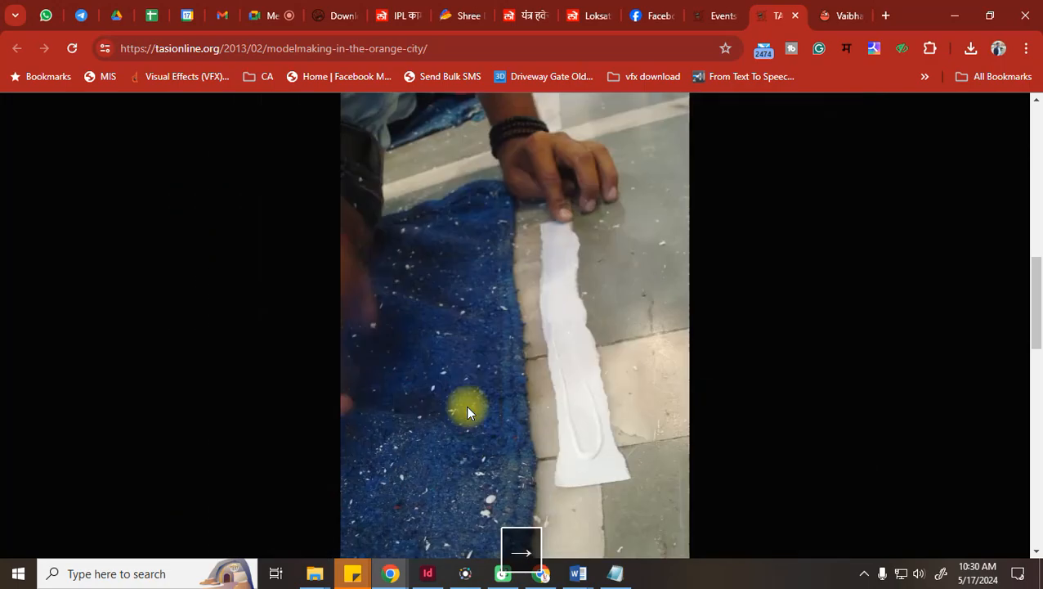
pyautogui.press('Right')
pyautogui.press('Right')
pyautogui.press('Right')
pyautogui.press('Right')
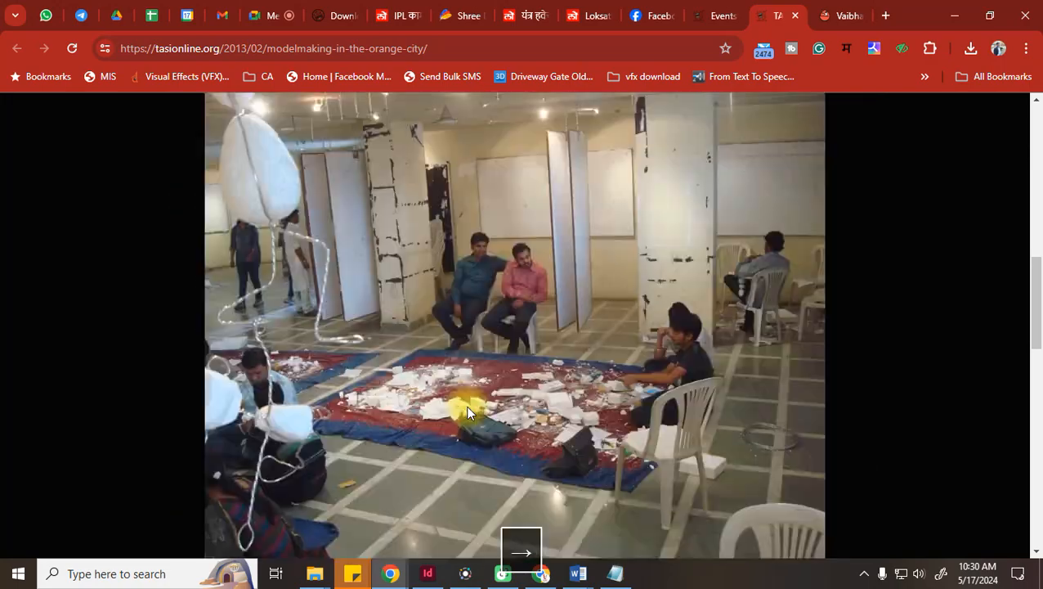
pyautogui.press('Right')
pyautogui.press('Right')
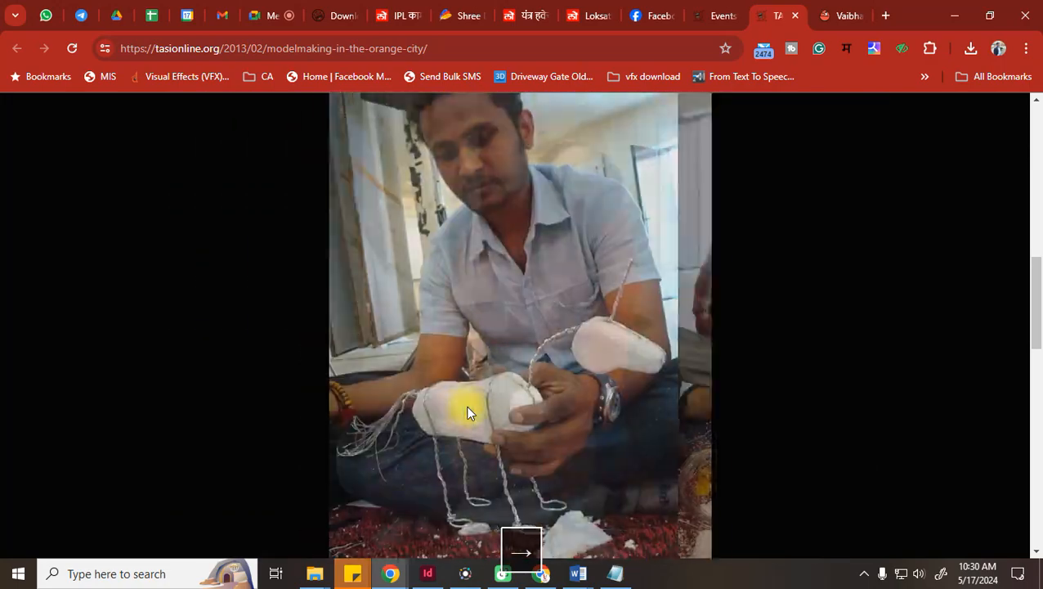
pyautogui.press('Right')
pyautogui.press('Left')
pyautogui.press('Right')
pyautogui.press('Right')
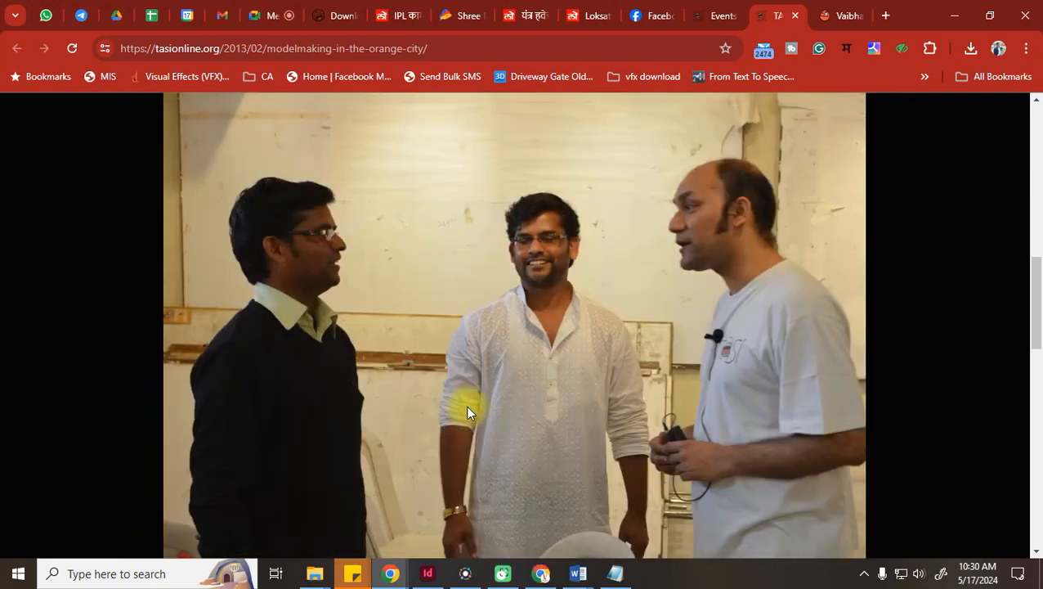
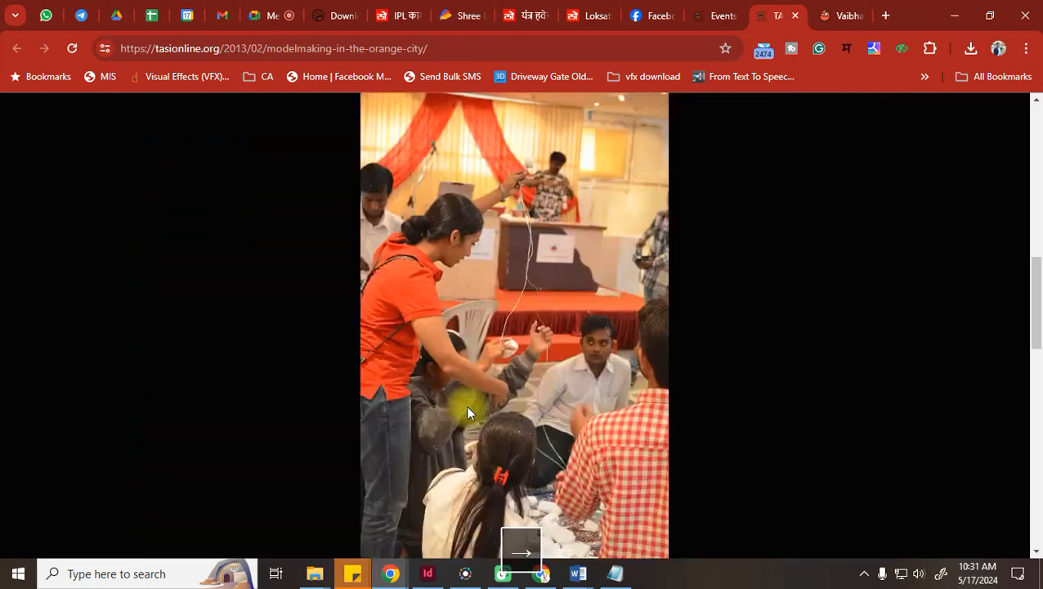
# Exit the workshop photo slideshow and close the TASI stop-motion workshop article tab
pyautogui.press('Escape')
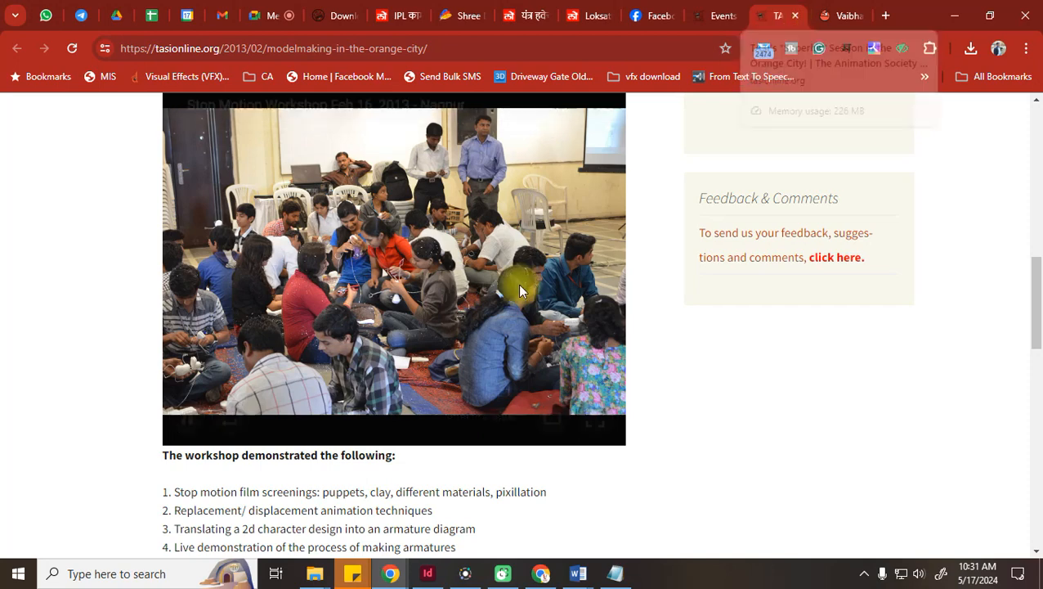
pyautogui.scroll(-1, 512, 334)
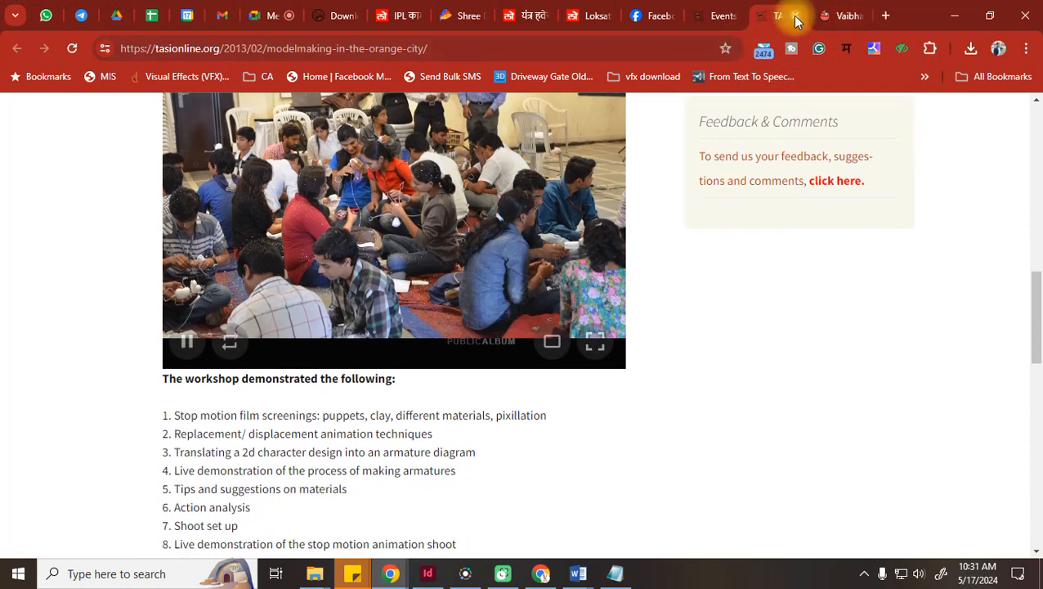
pyautogui.click(796, 16)
pyautogui.press('Escape')
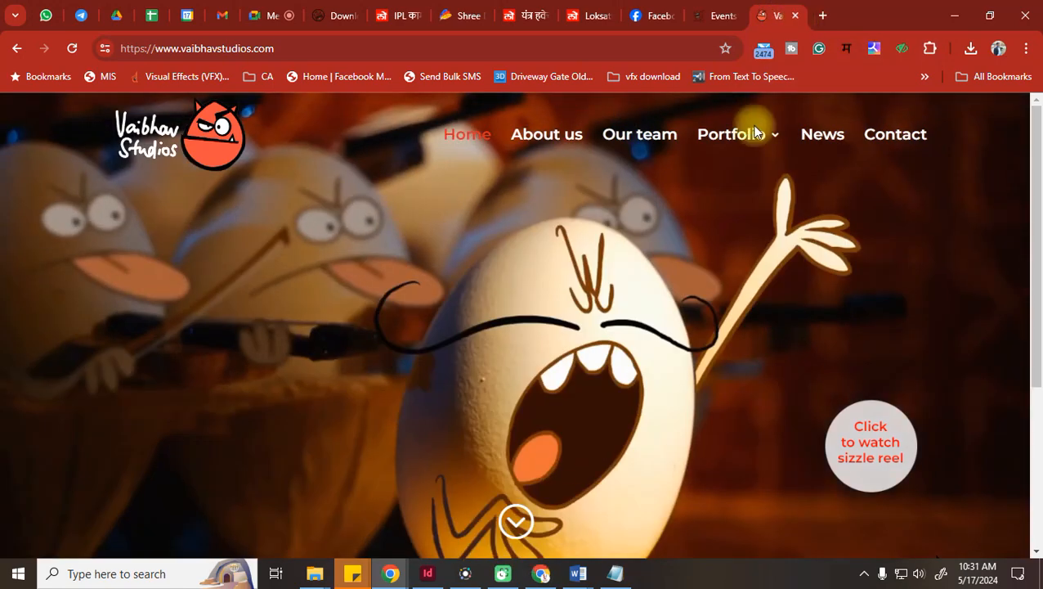
# Open the Our films page from the Vaibhav Studios Portfolio menu
pyautogui.scroll(-3, 717, 372)
pyautogui.scroll(3, 717, 373)
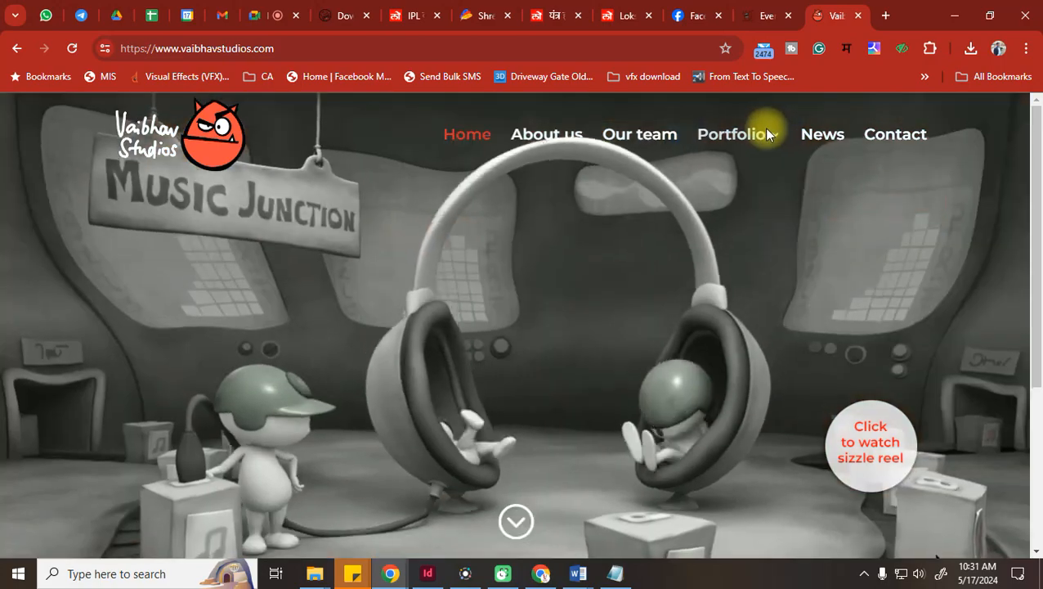
pyautogui.moveTo(754, 137)
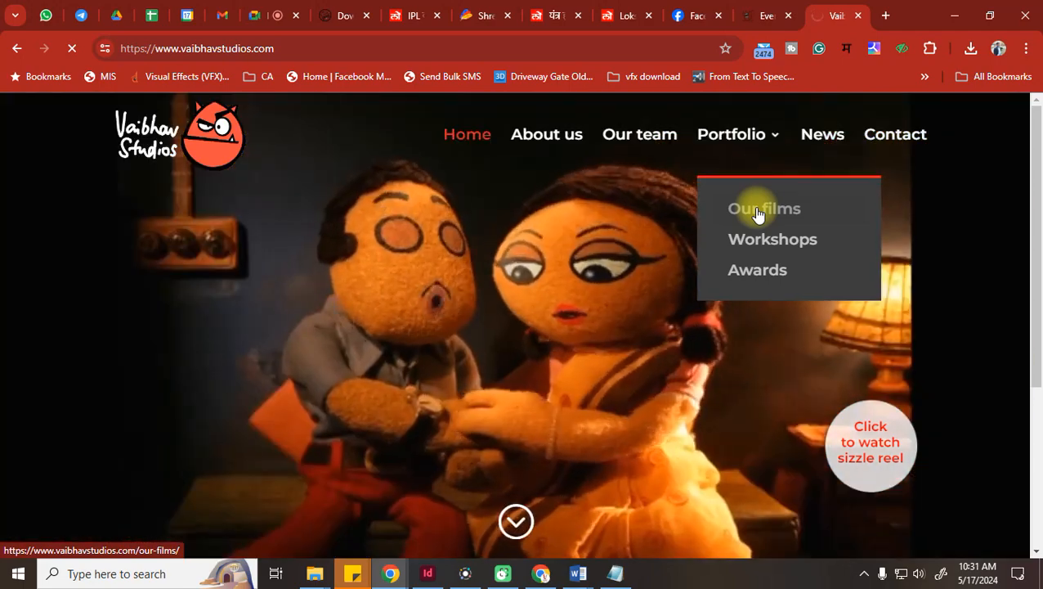
pyautogui.click(756, 211)
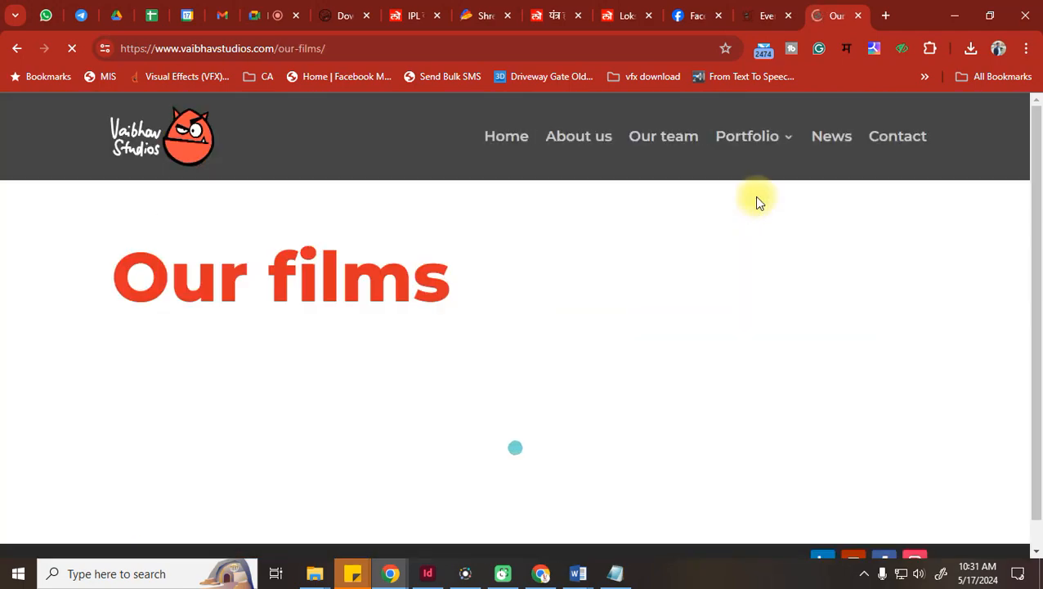
# Browse the film thumbnails, then go back to the TASI Events in 2013 tab
pyautogui.scroll(-1, 719, 204)
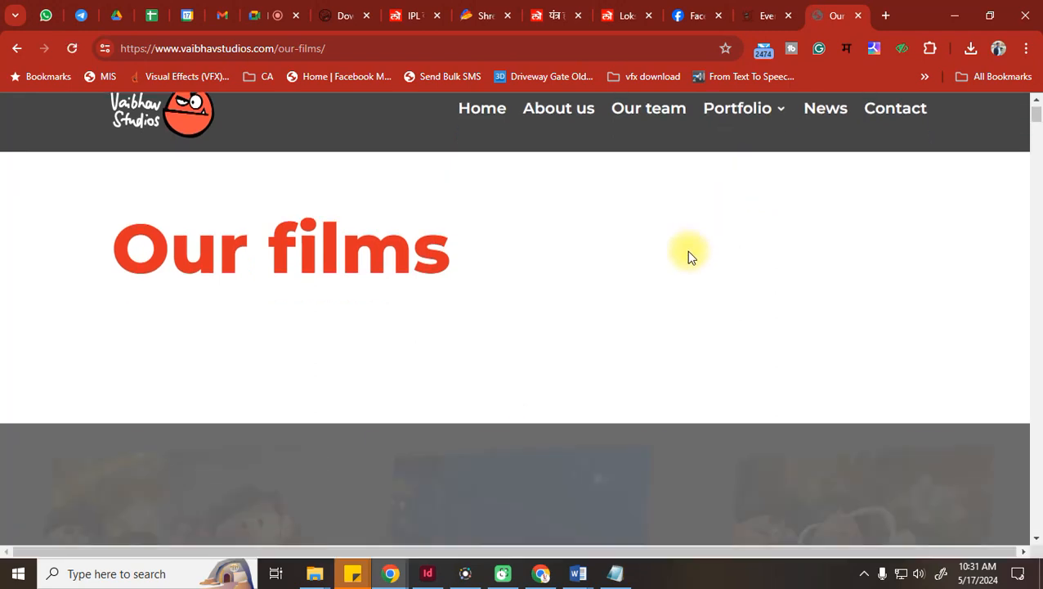
pyautogui.scroll(-1, 660, 249)
pyautogui.scroll(-1, 662, 255)
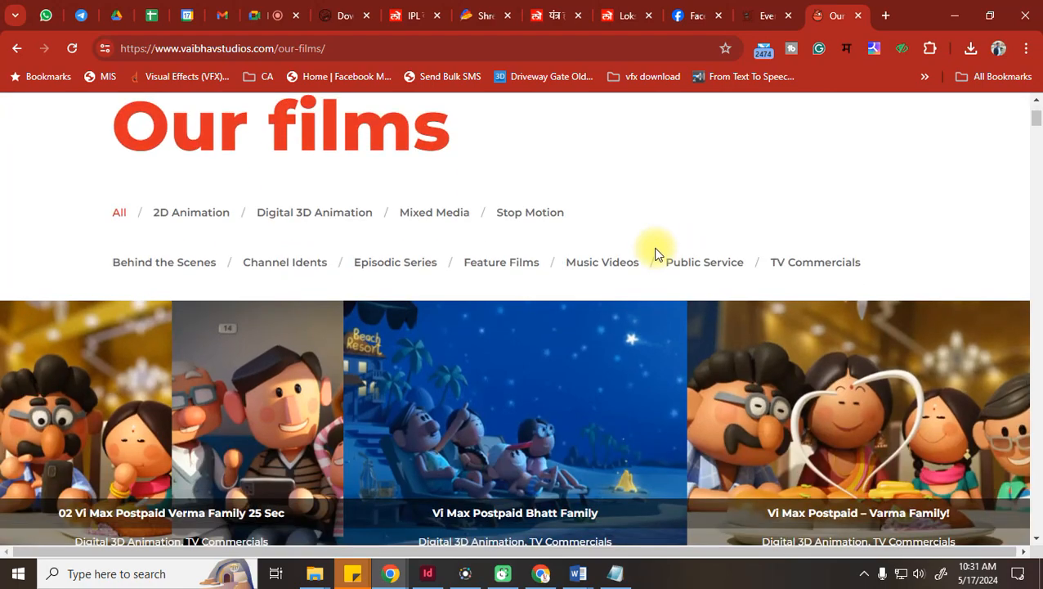
pyautogui.scroll(-5, 646, 269)
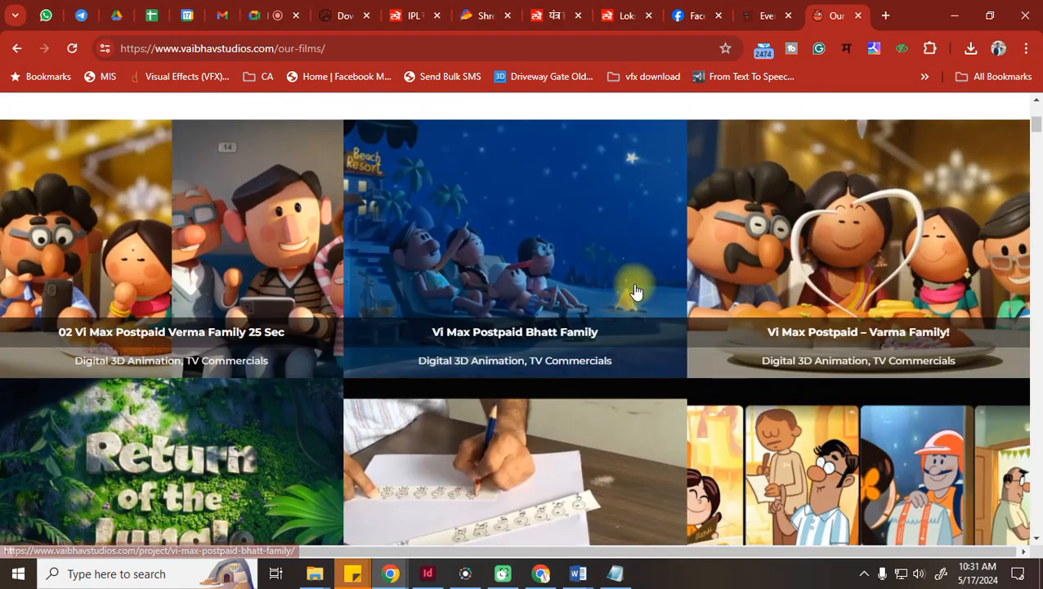
pyautogui.scroll(-7, 637, 292)
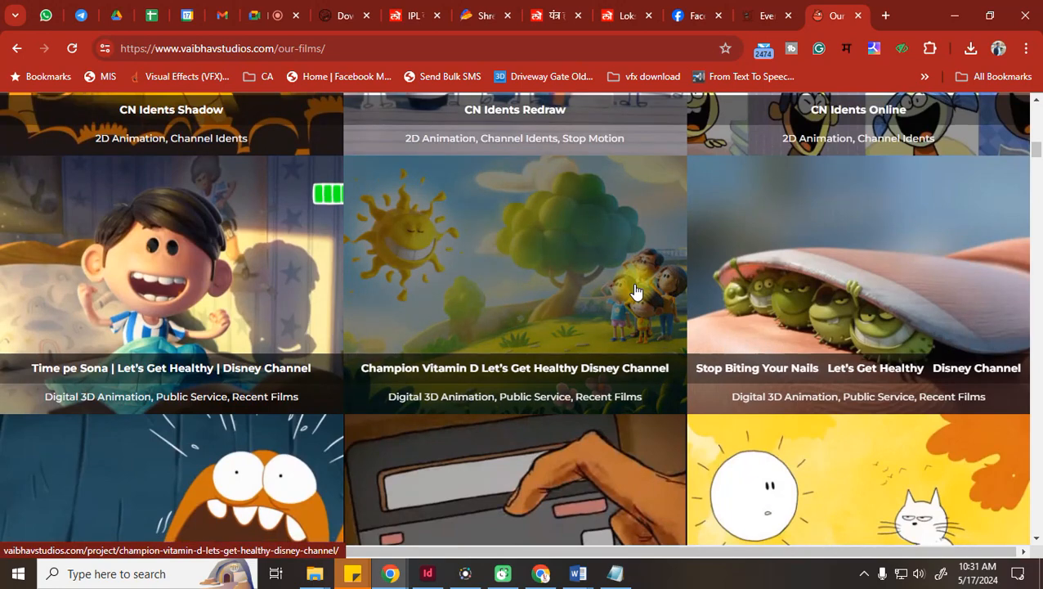
pyautogui.scroll(5, 636, 291)
pyautogui.click(769, 14)
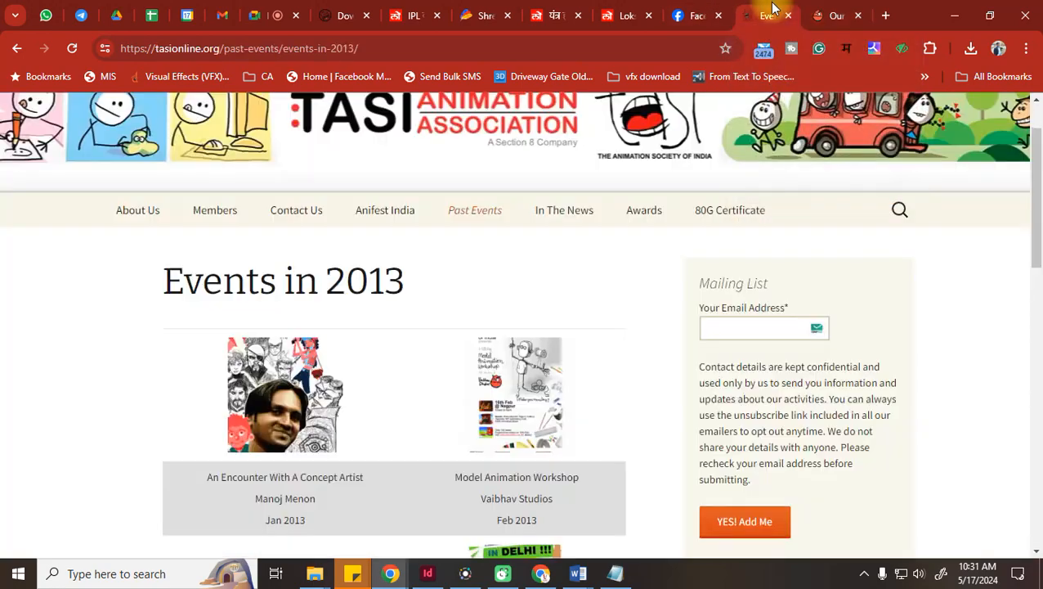
# Search Google for 'dhimant vyas' and scan the results
pyautogui.click(575, 46)
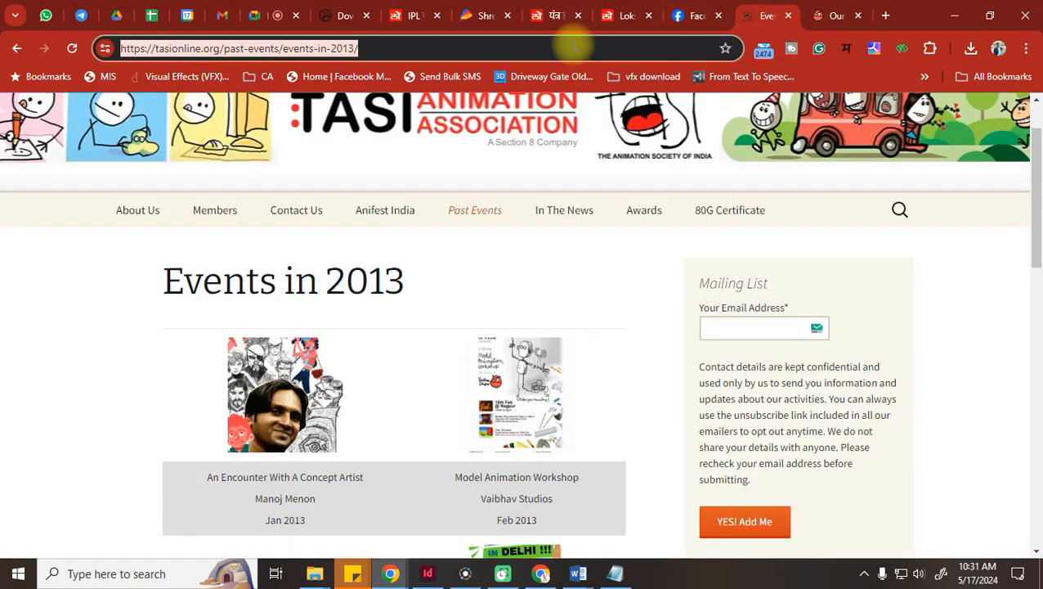
pyautogui.write('dhim')
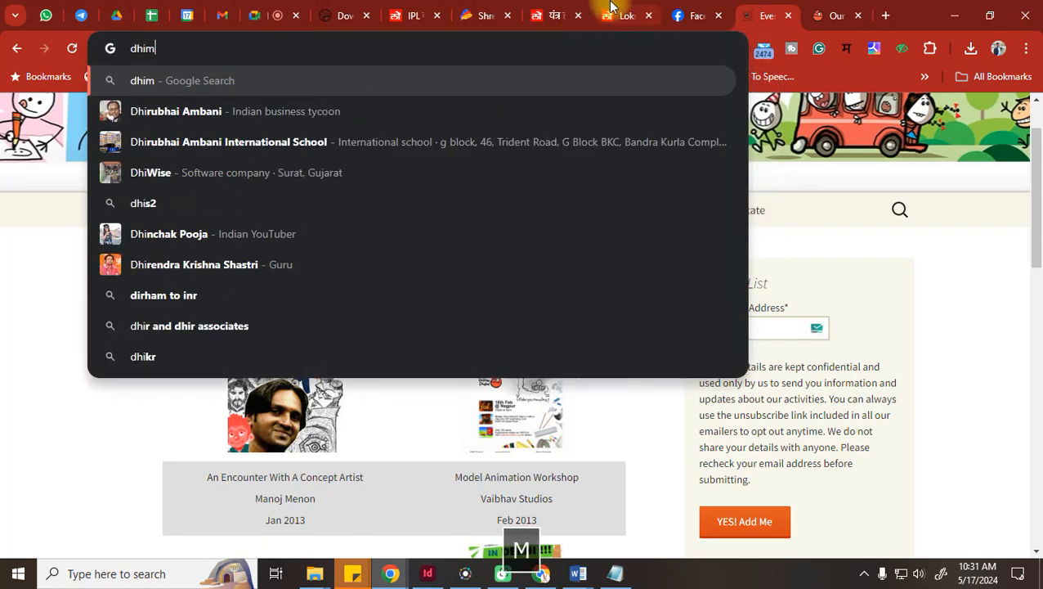
pyautogui.write('ant vyas')
pyautogui.press('Return')
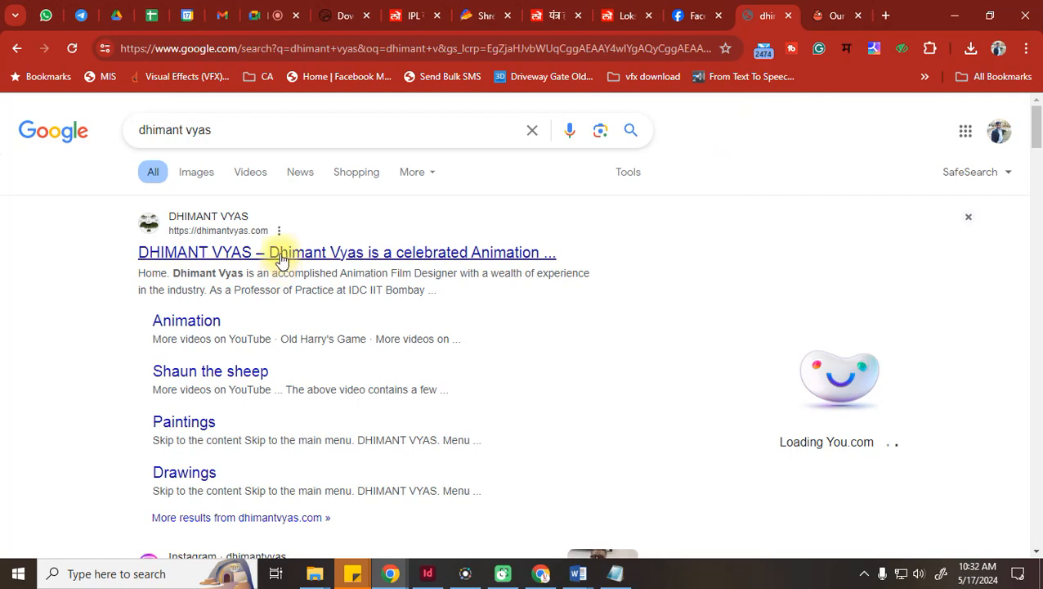
pyautogui.scroll(-5, 281, 261)
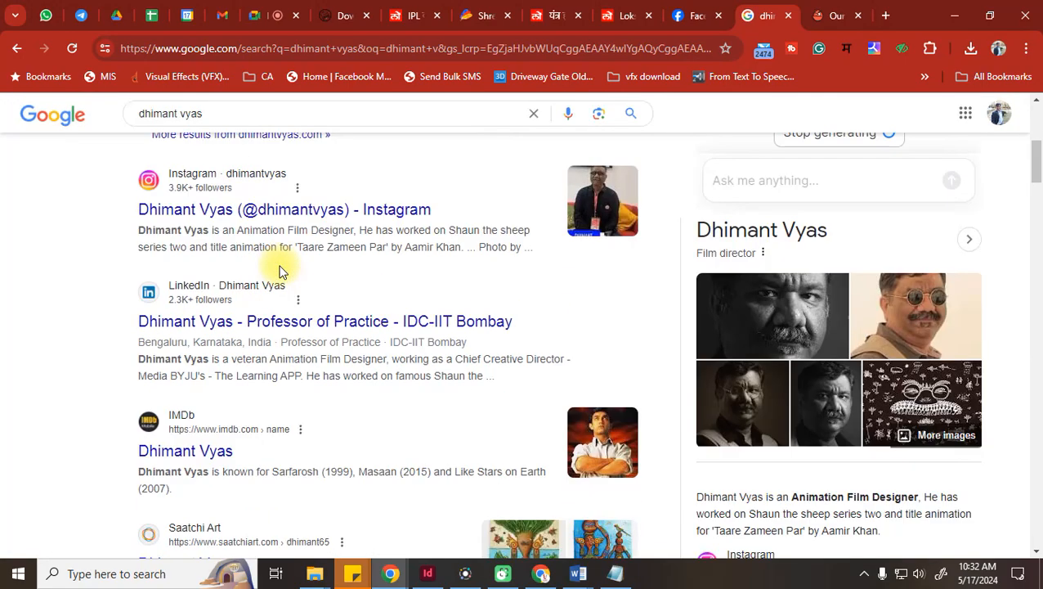
pyautogui.scroll(-4, 281, 269)
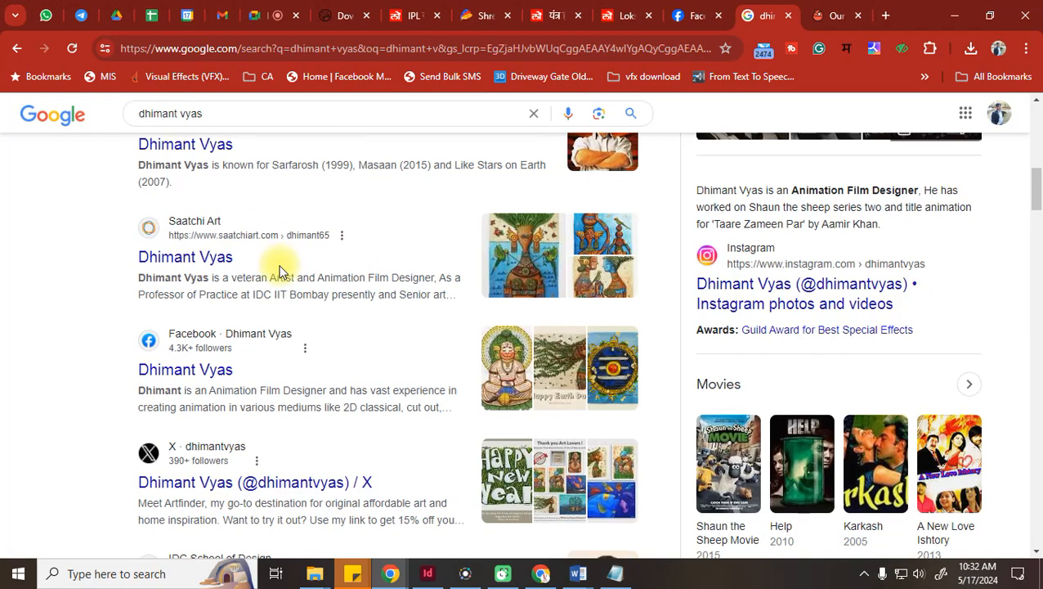
pyautogui.scroll(9, 279, 270)
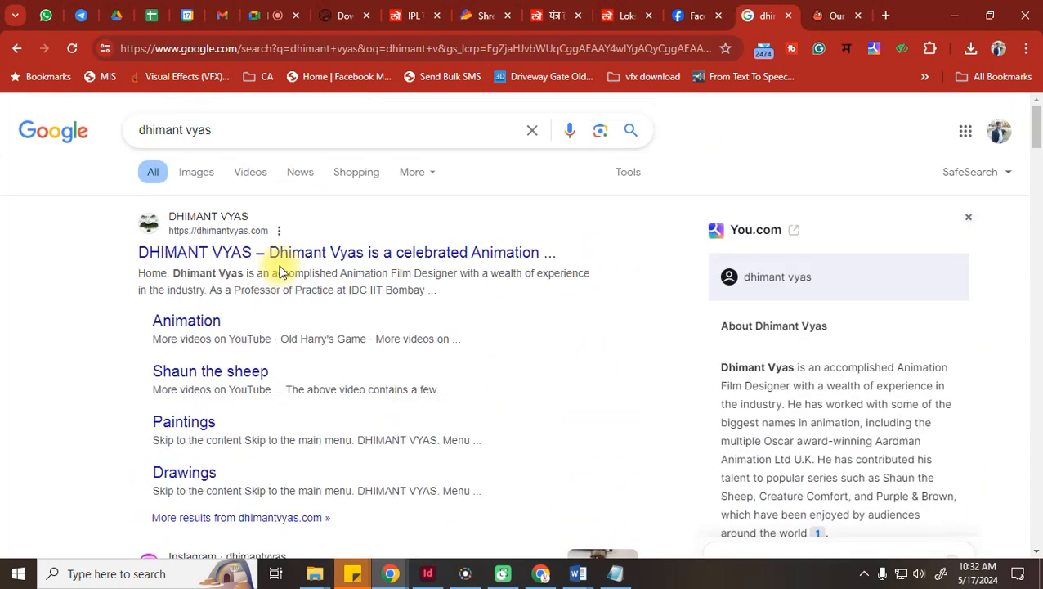
# Browse the Animation section of his website, then close that tab
pyautogui.click(208, 328)
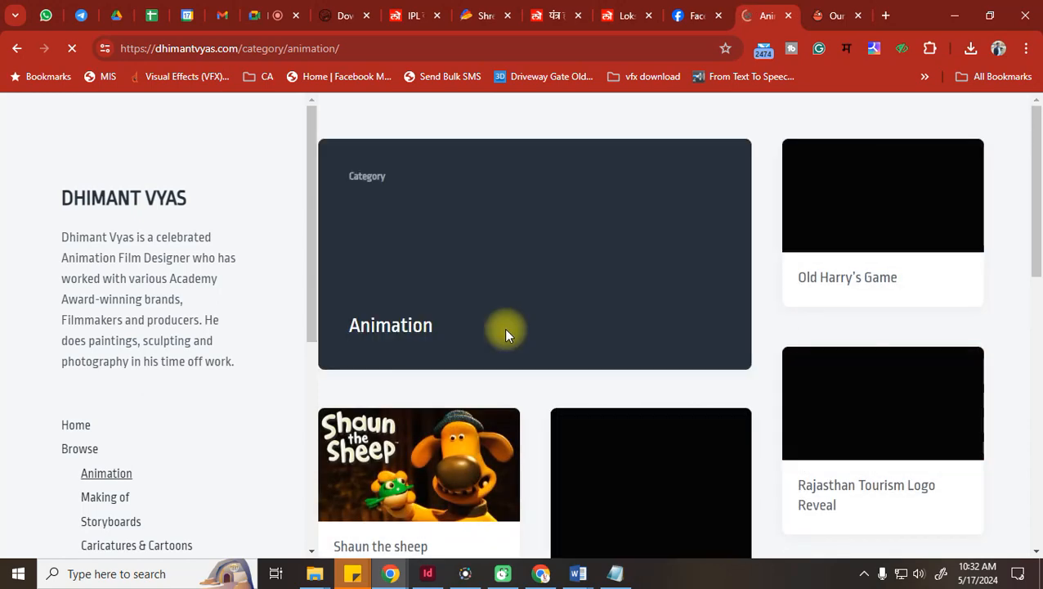
pyautogui.scroll(-3, 505, 333)
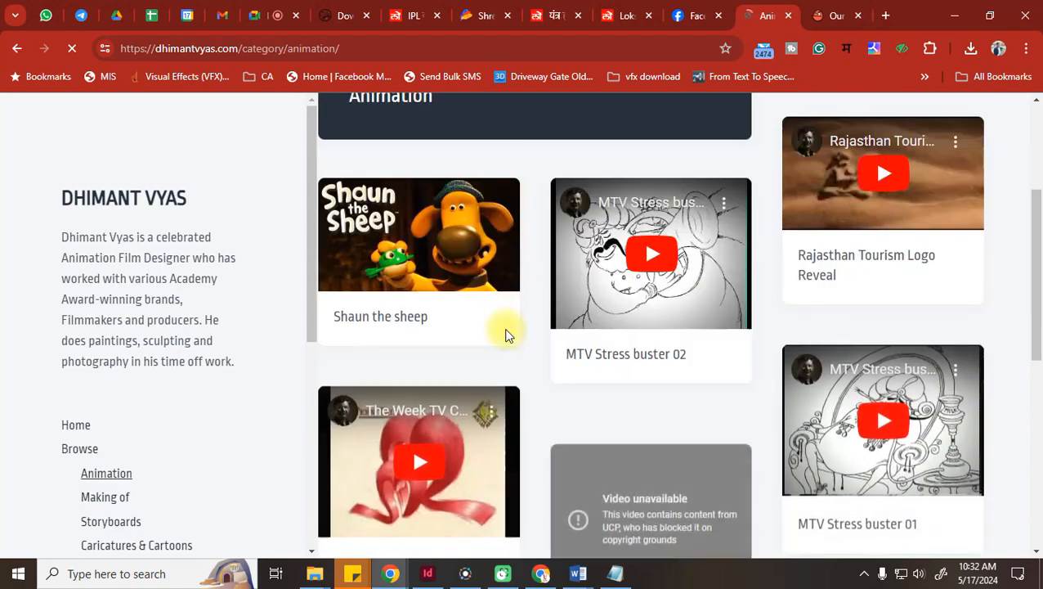
pyautogui.scroll(-3, 505, 334)
pyautogui.scroll(-3, 506, 333)
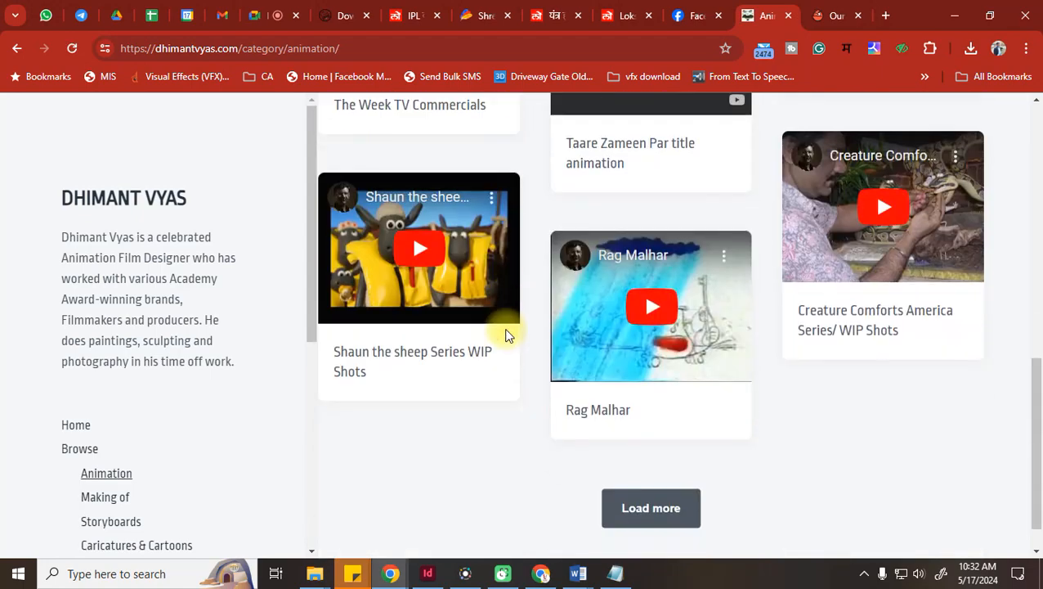
pyautogui.scroll(-1, 505, 334)
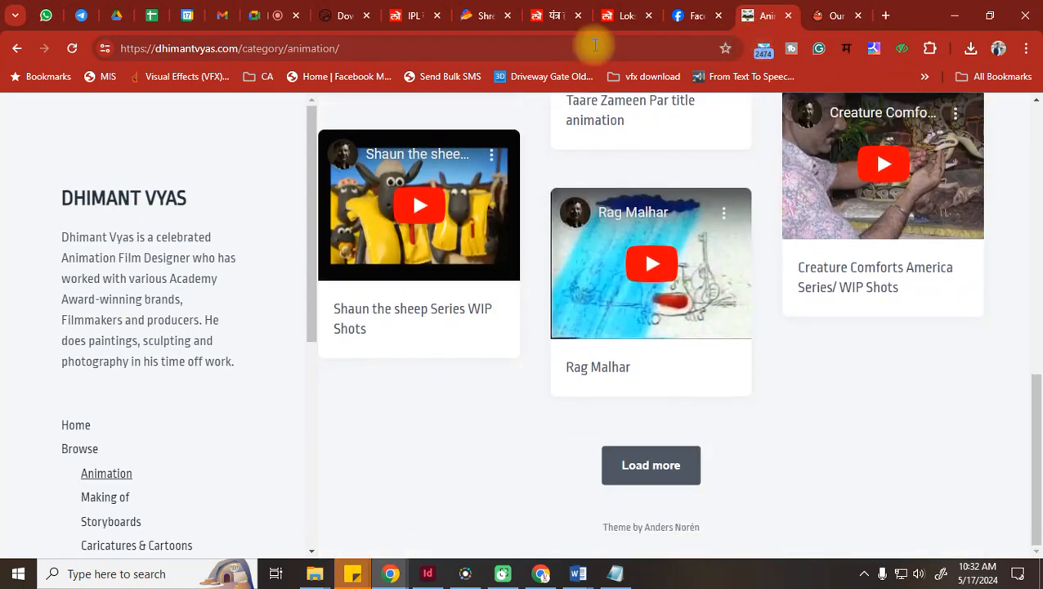
pyautogui.click(410, 48)
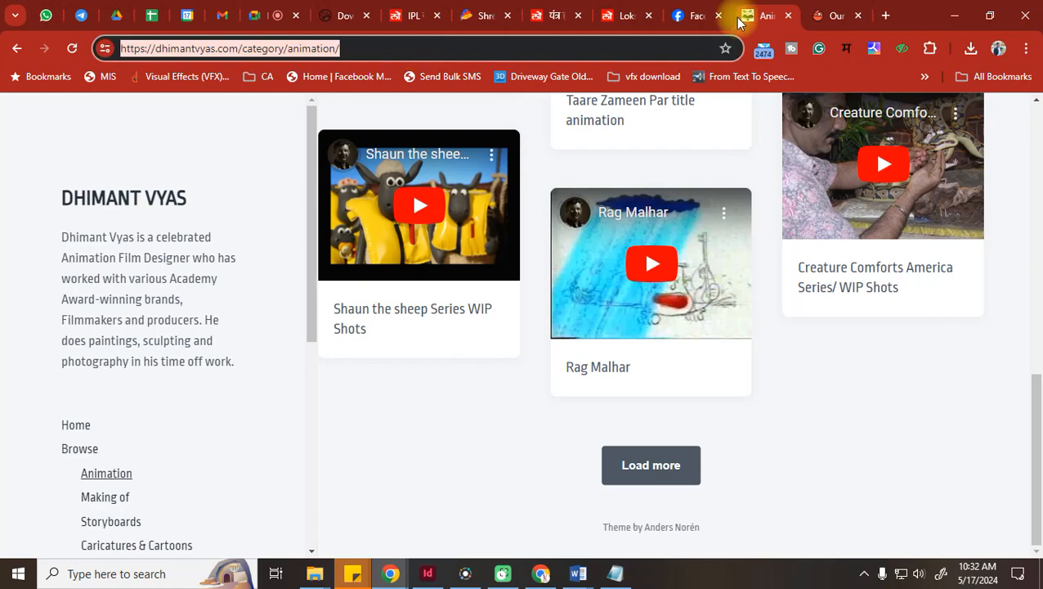
pyautogui.click(790, 16)
# Close the Our films tab, open a blank tab, then return to Facebook
pyautogui.scroll(5, 463, 393)
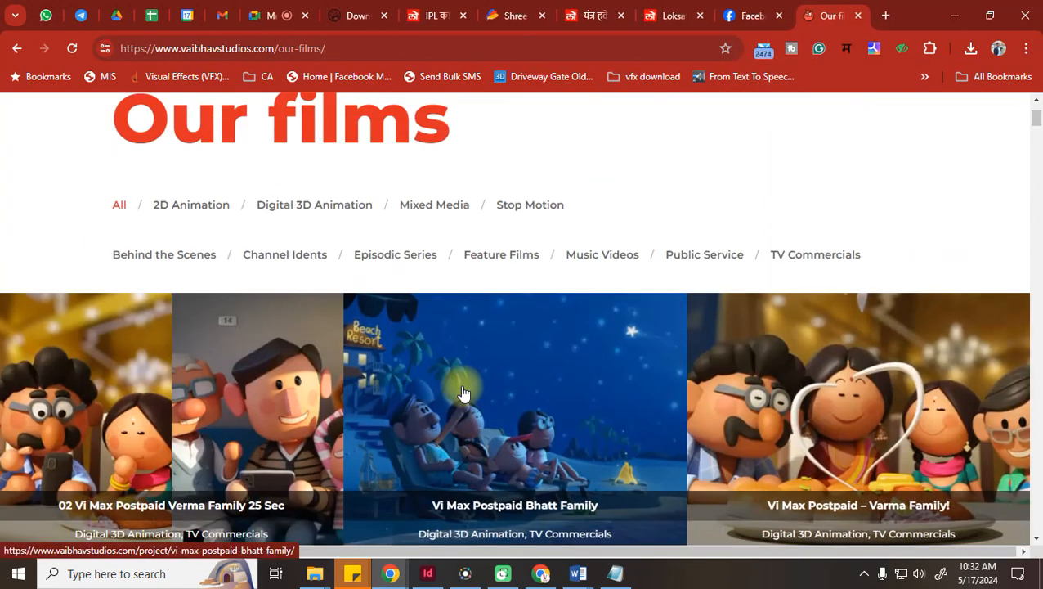
pyautogui.scroll(2, 463, 393)
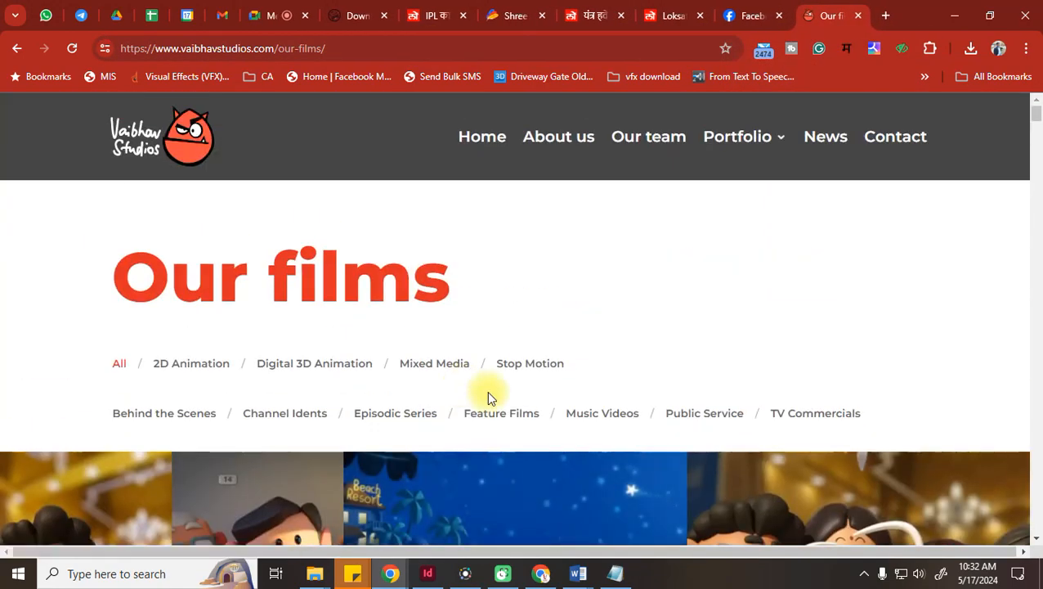
pyautogui.click(858, 17)
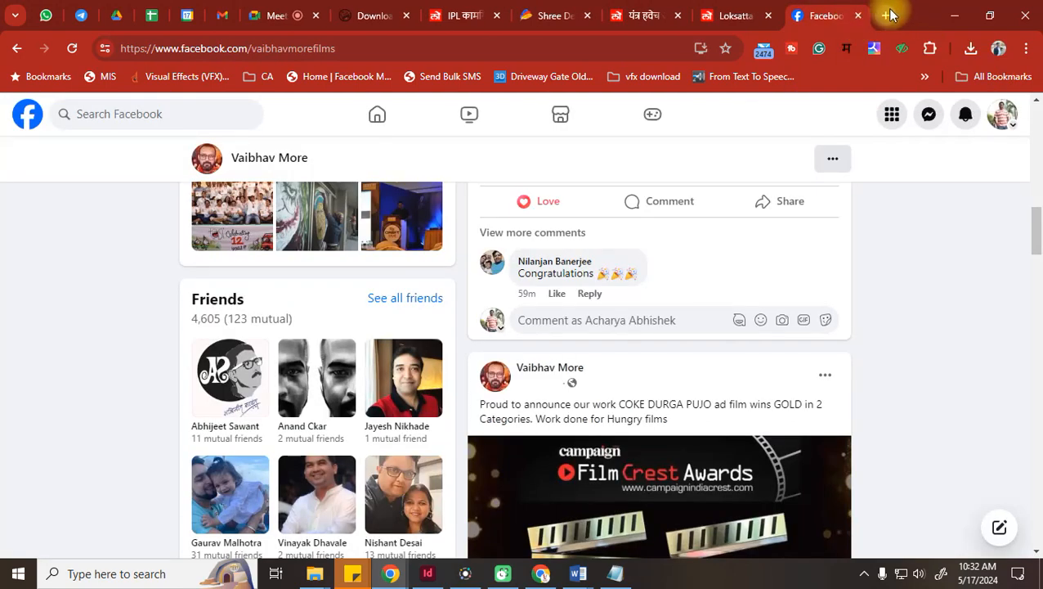
pyautogui.click(889, 16)
pyautogui.write('v')
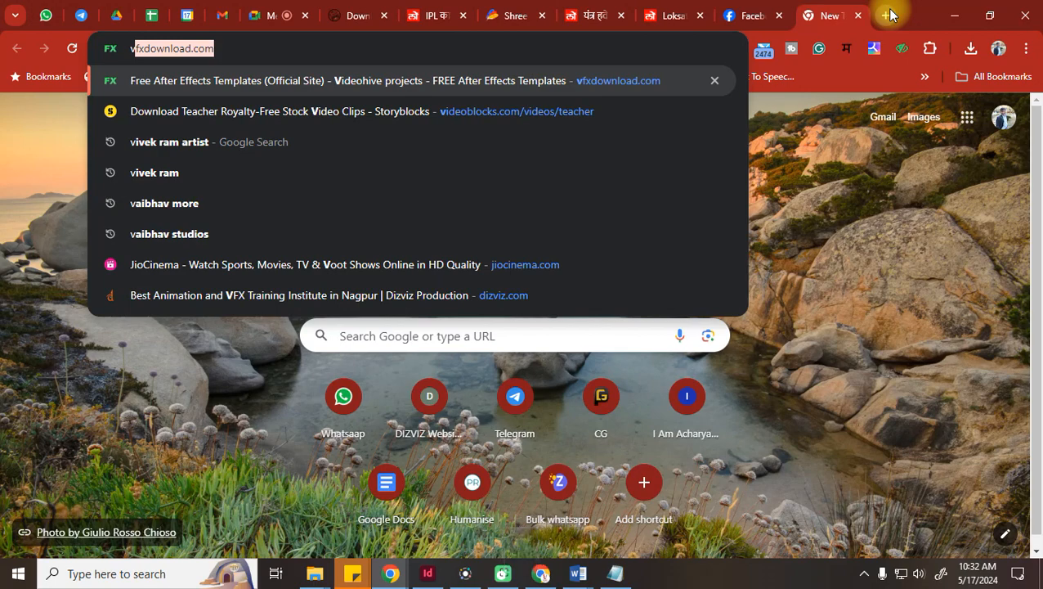
pyautogui.write('oic')
pyautogui.press('BackSpace')
pyautogui.press('BackSpace')
pyautogui.press('BackSpace')
pyautogui.press('BackSpace')
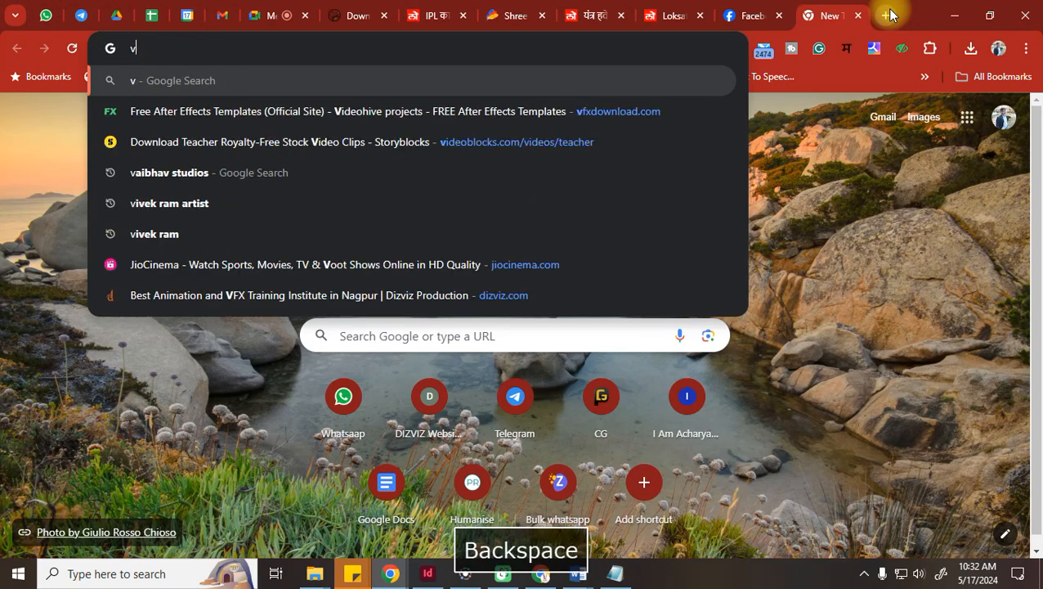
pyautogui.press('BackSpace')
pyautogui.click(732, 15)
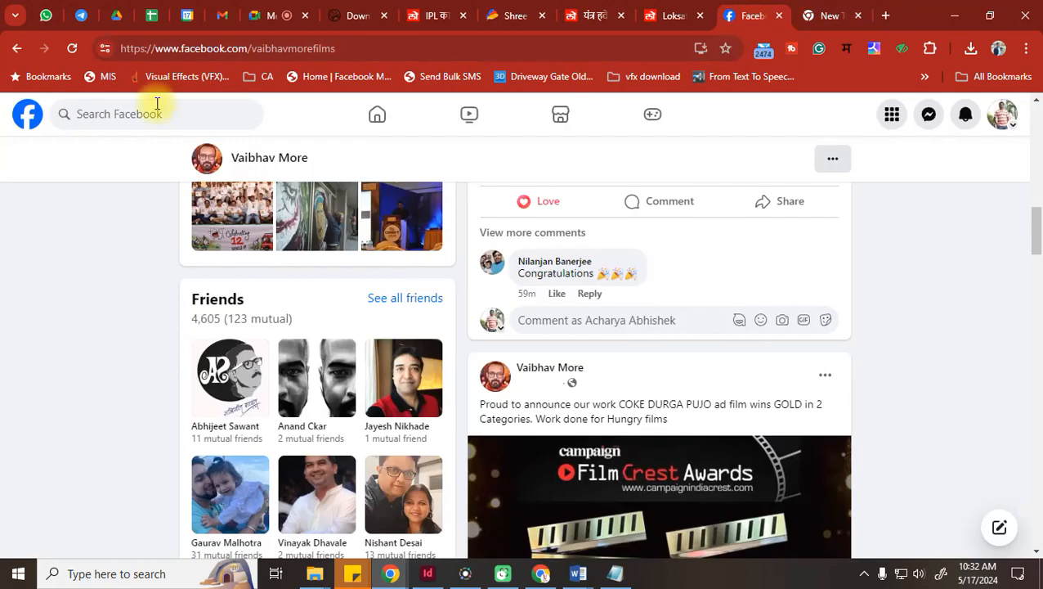
# Search Facebook for the voice actor's name and open his profile
pyautogui.click(123, 116)
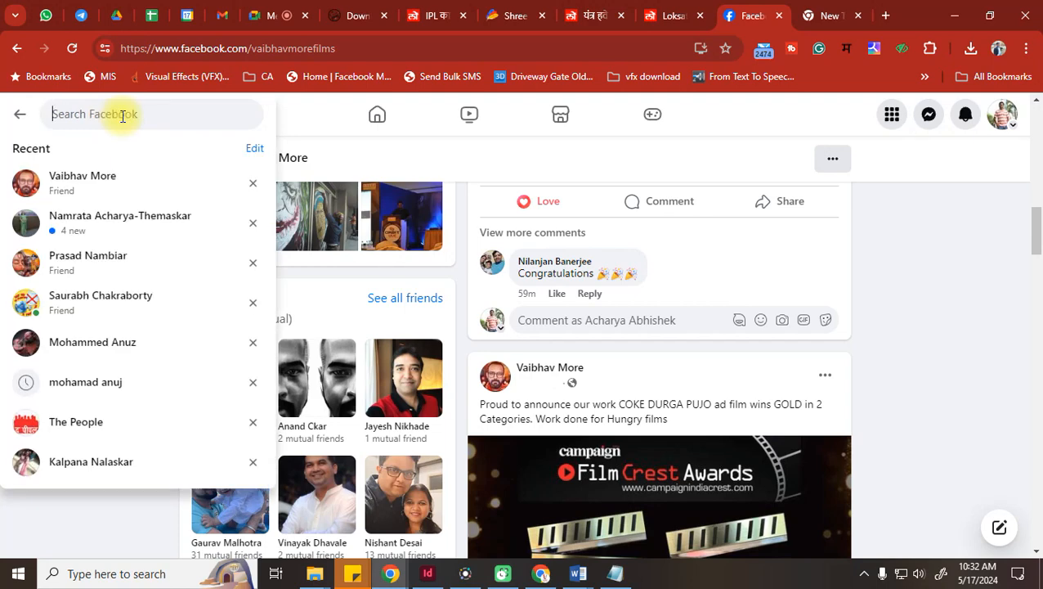
pyautogui.write('c')
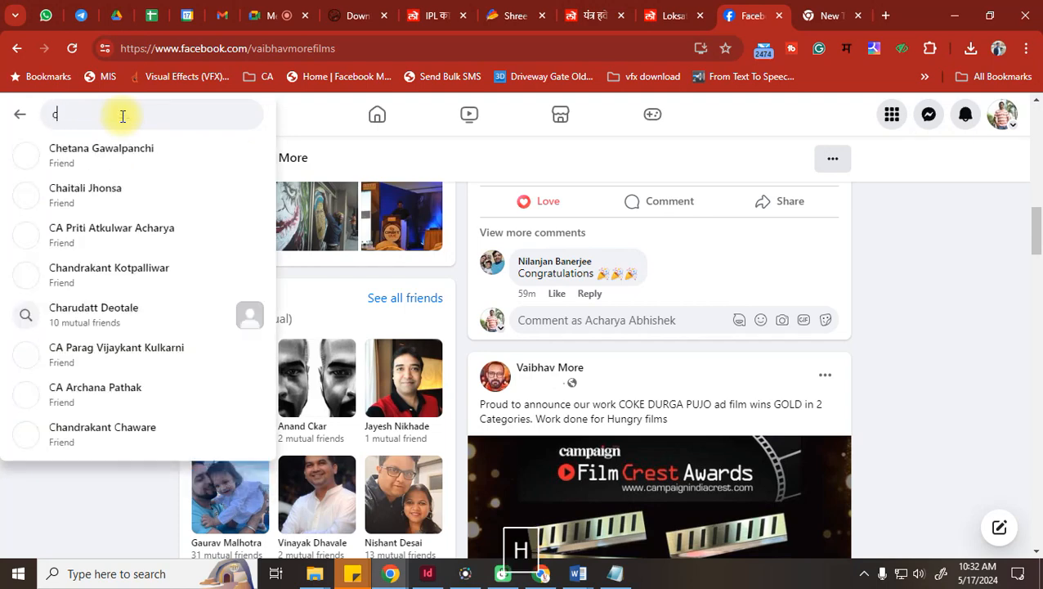
pyautogui.write('hetan sh')
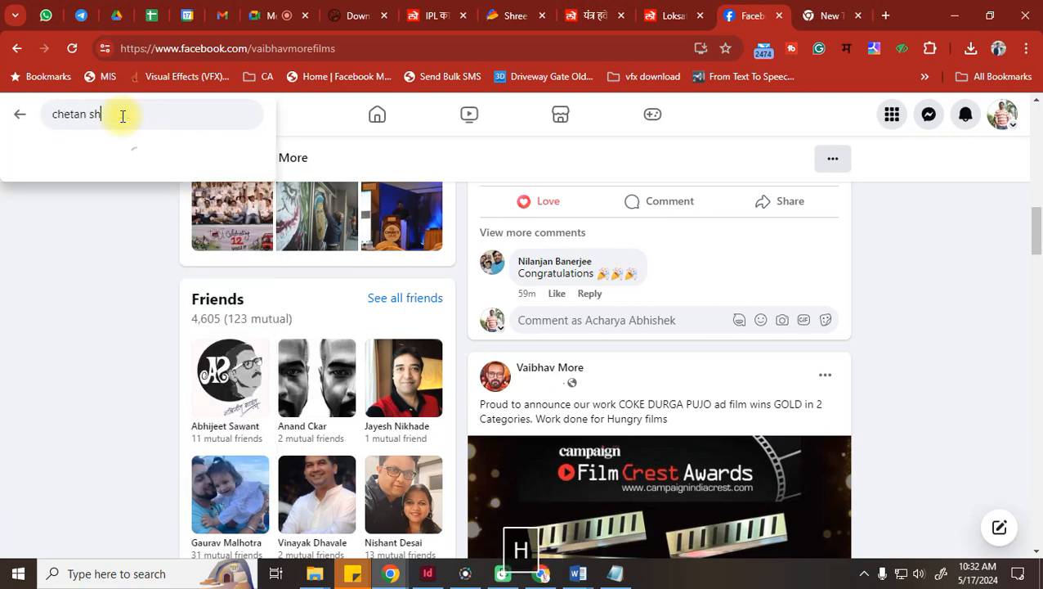
pyautogui.press('BackSpace')
pyautogui.write('ha')
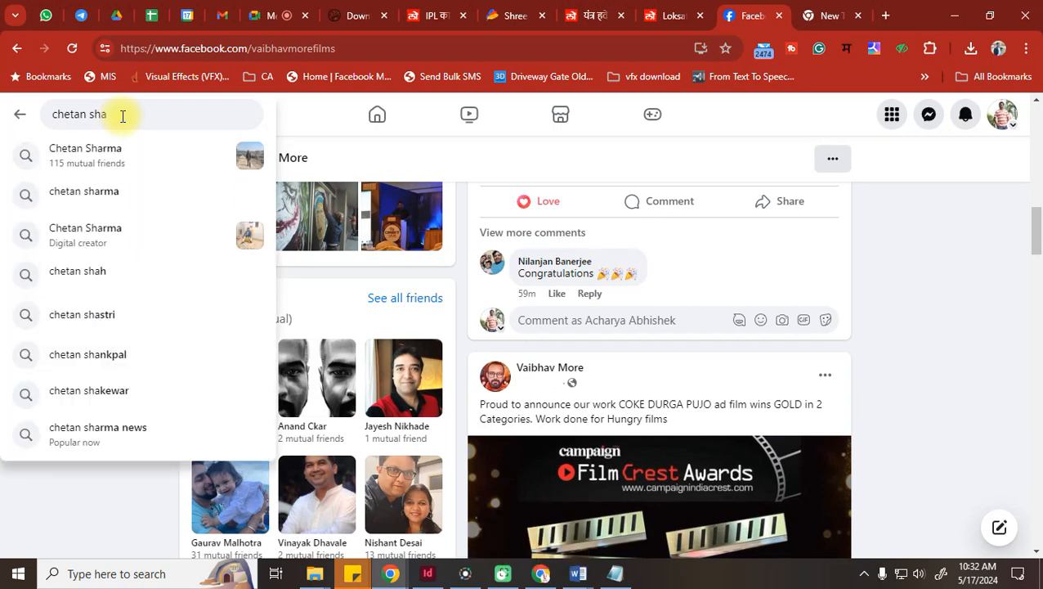
pyautogui.press('BackSpace')
pyautogui.press('BackSpace')
pyautogui.write('ashi')
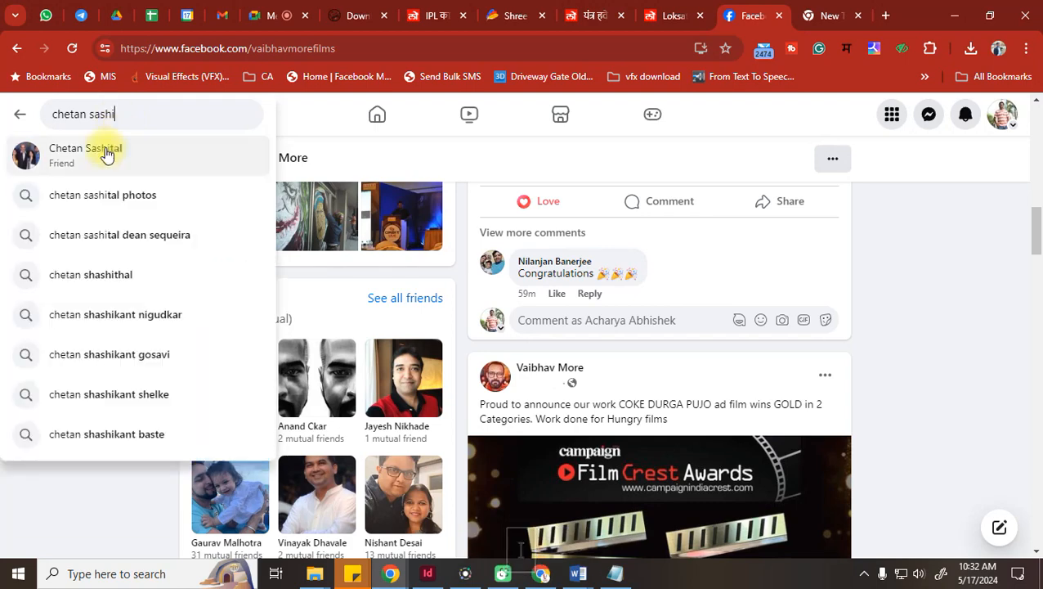
pyautogui.click(105, 153)
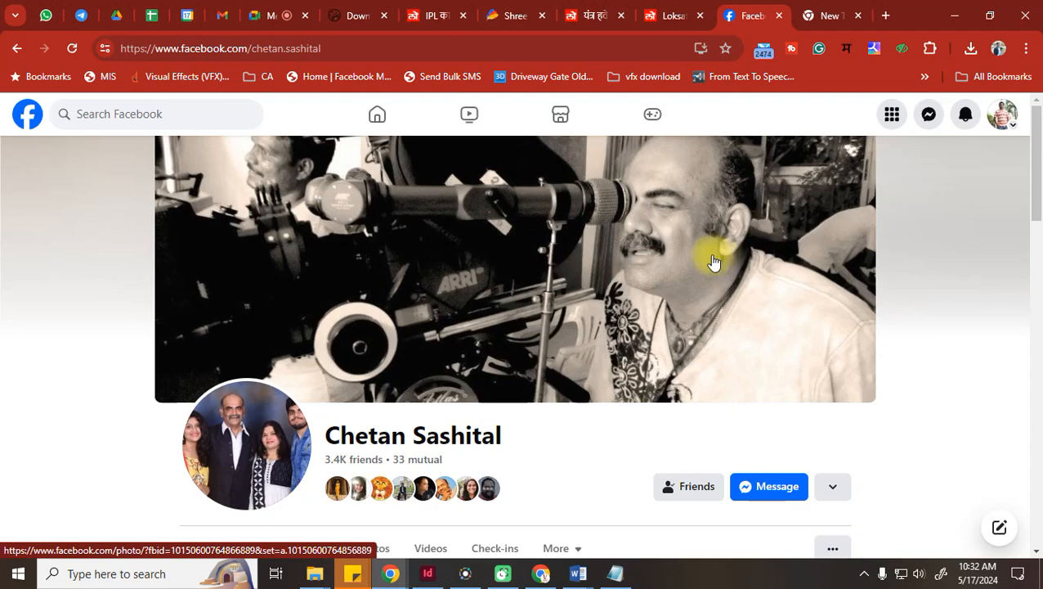
# Scroll down the profile feed past the birthday greeting and podcast video posts
pyautogui.scroll(-9, 711, 260)
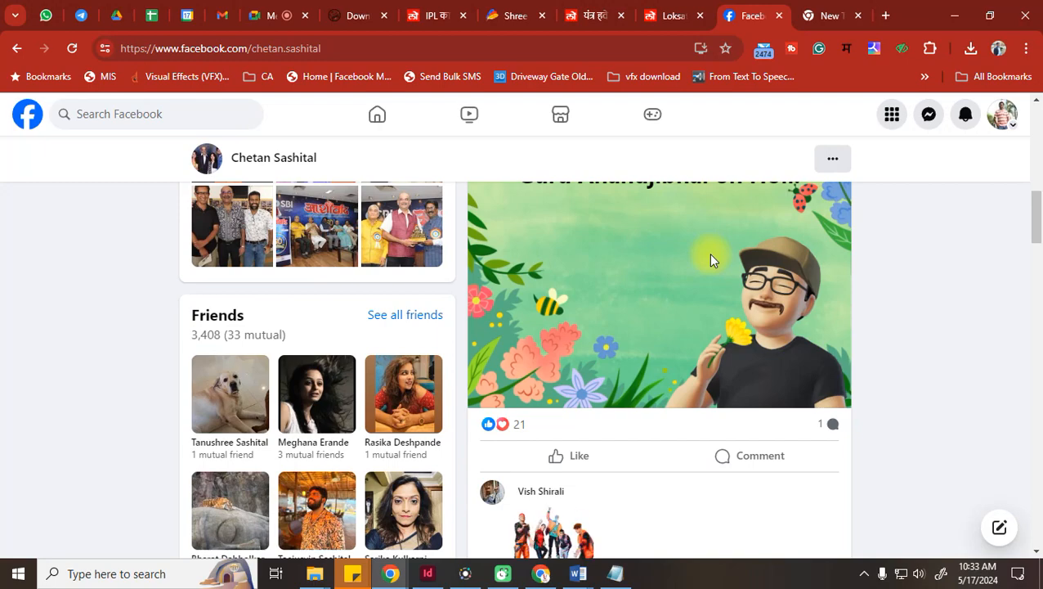
pyautogui.scroll(-12, 710, 260)
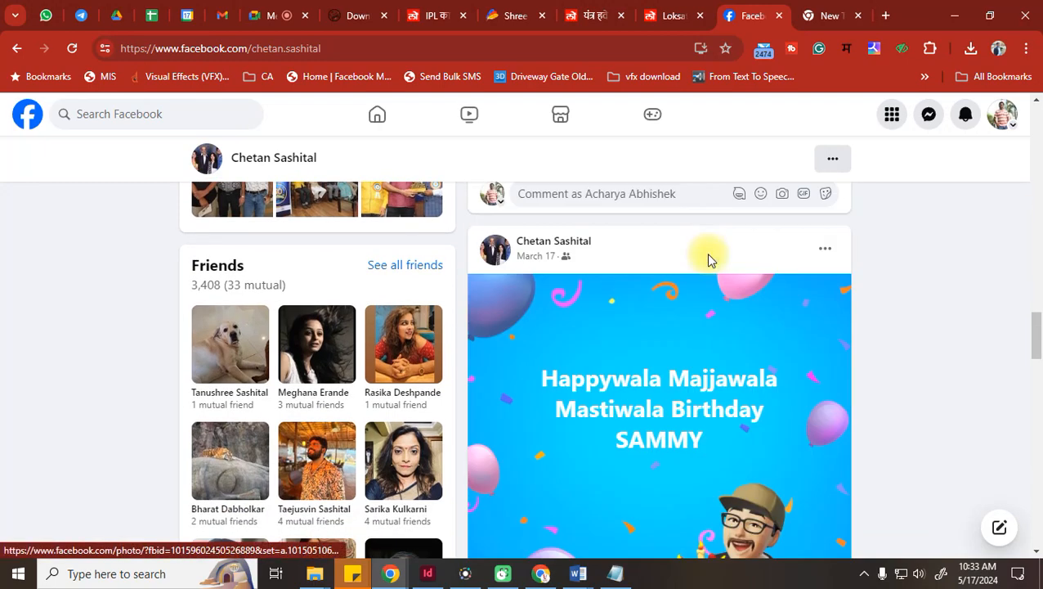
pyautogui.scroll(-10, 711, 260)
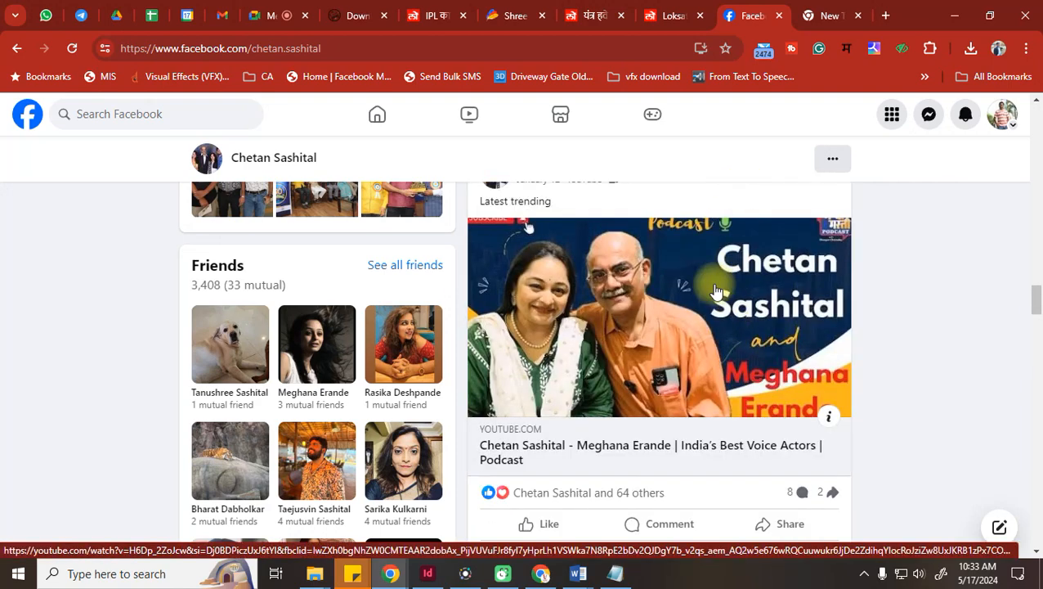
pyautogui.scroll(10, 715, 290)
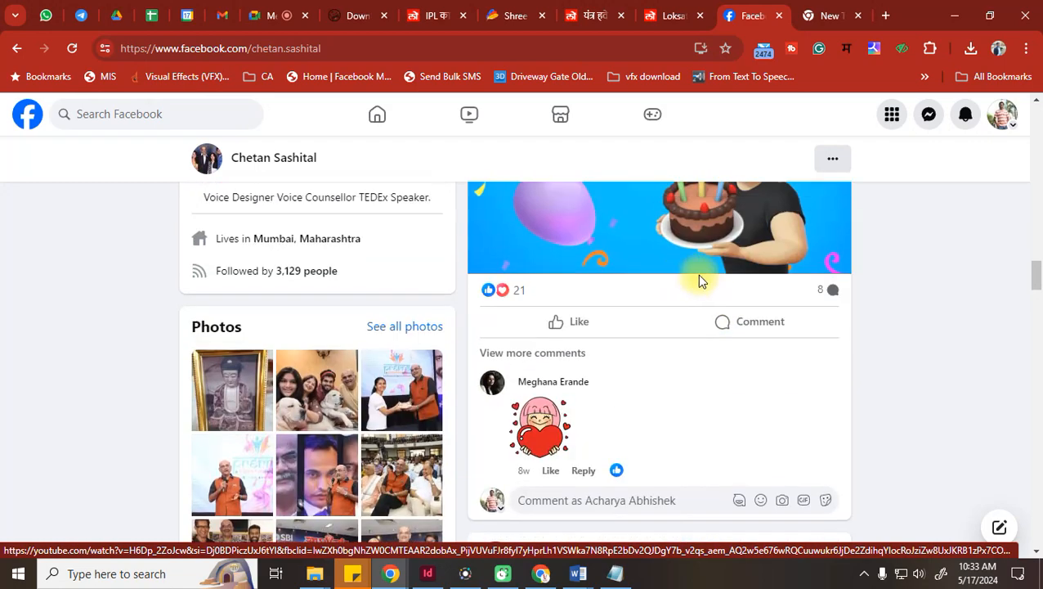
# Search Google for the voice actor's name and scroll through the results
pyautogui.click(855, 8)
pyautogui.click(421, 51)
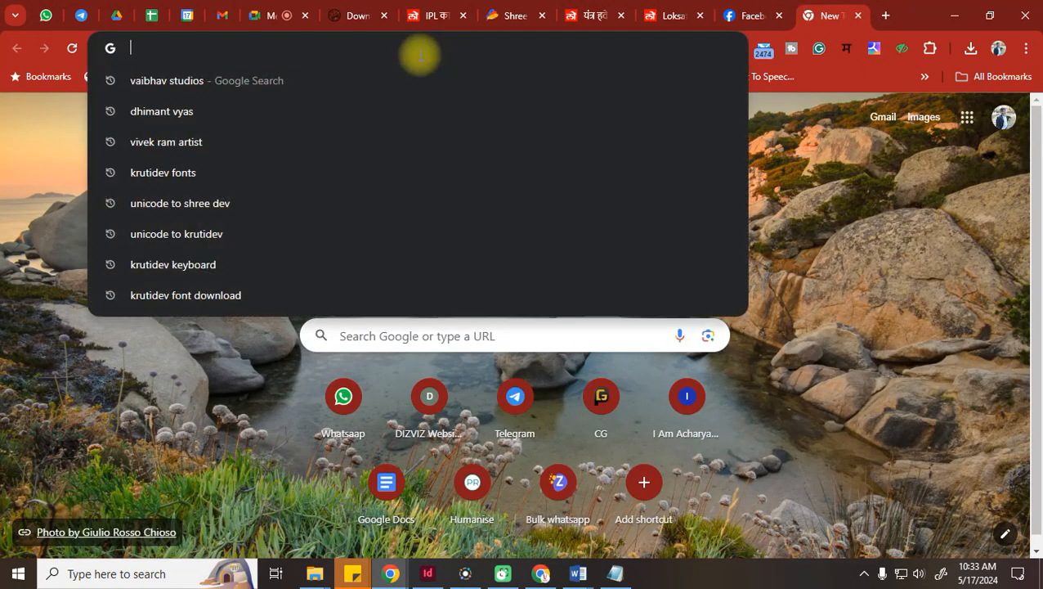
pyautogui.write('cheta')
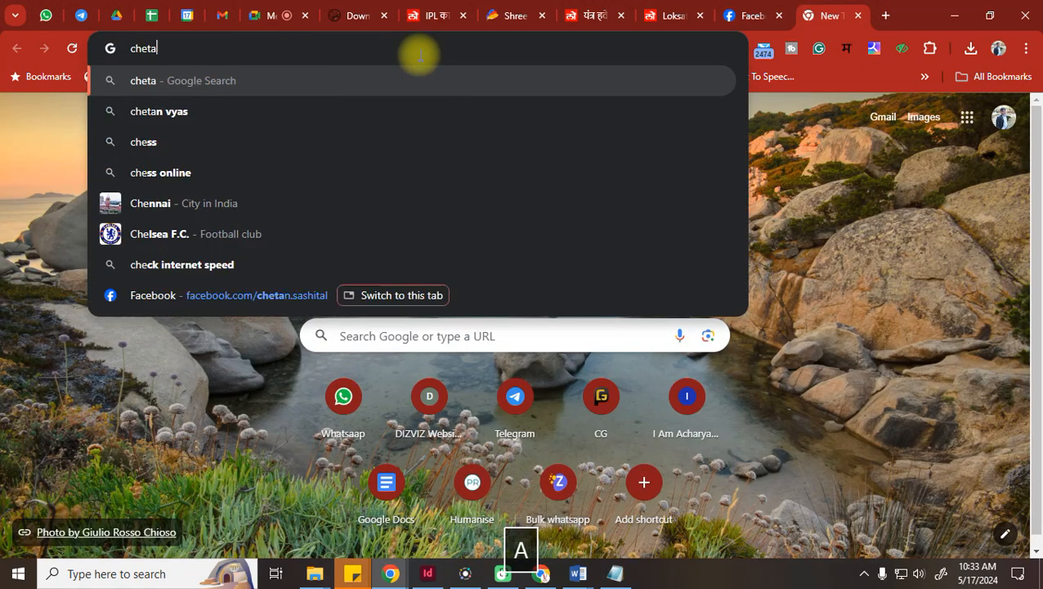
pyautogui.write('n s')
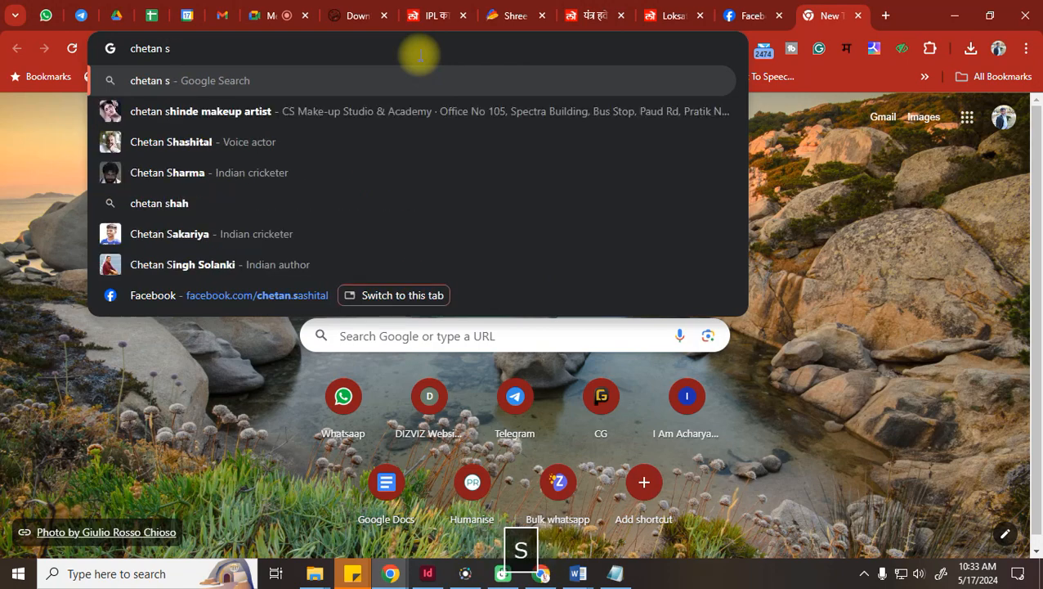
pyautogui.write('ashith')
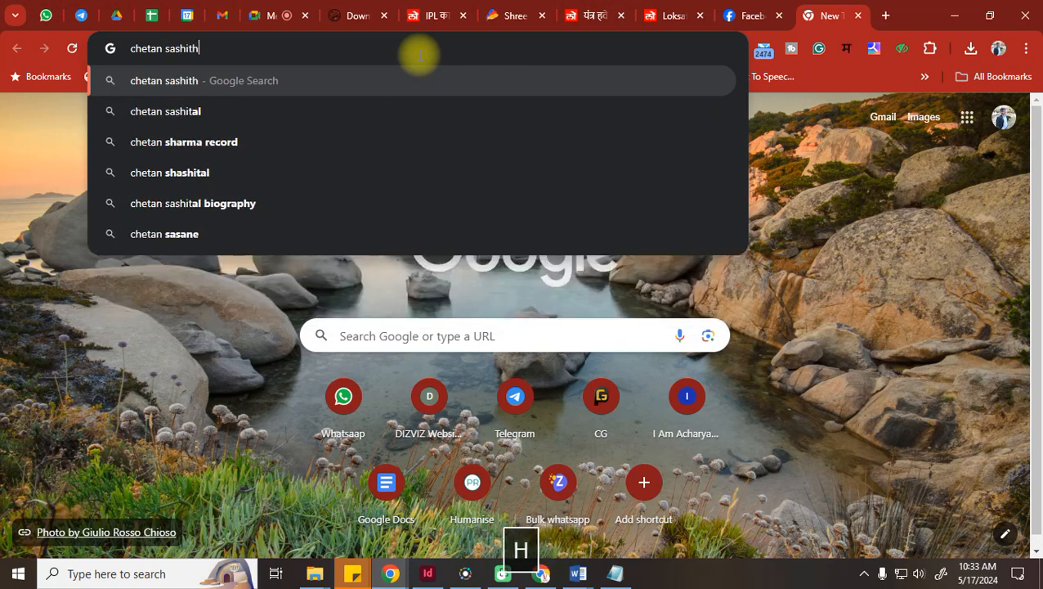
pyautogui.write('al')
pyautogui.press('Return')
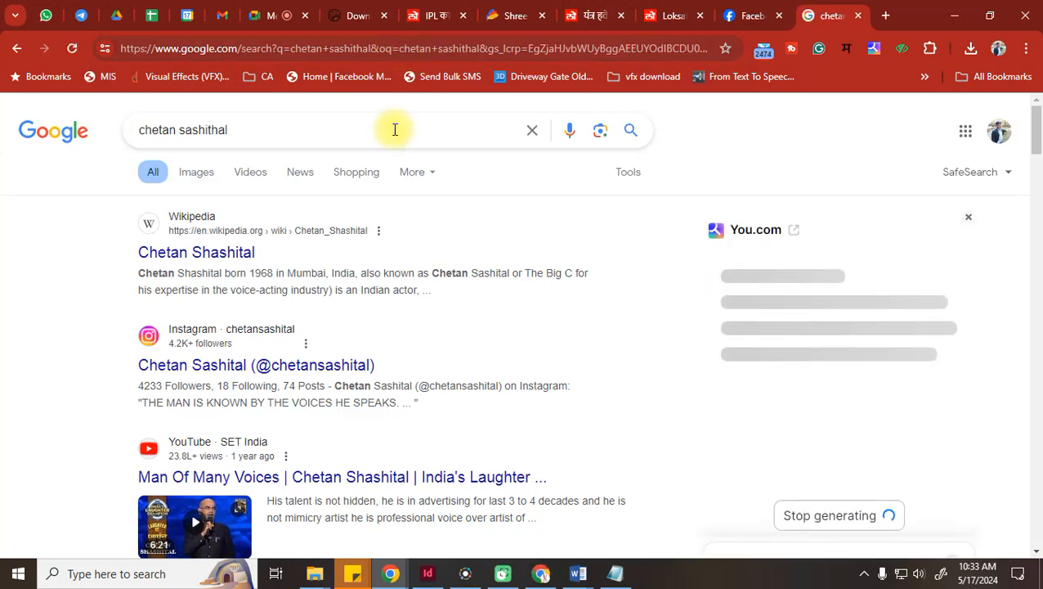
pyautogui.scroll(-2, 317, 278)
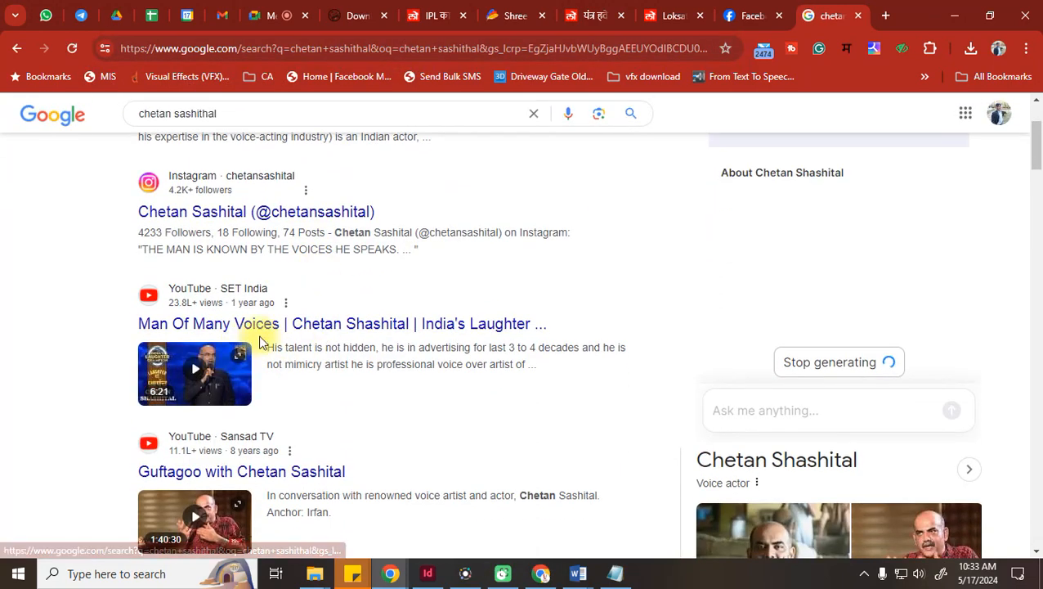
pyautogui.scroll(-3, 207, 407)
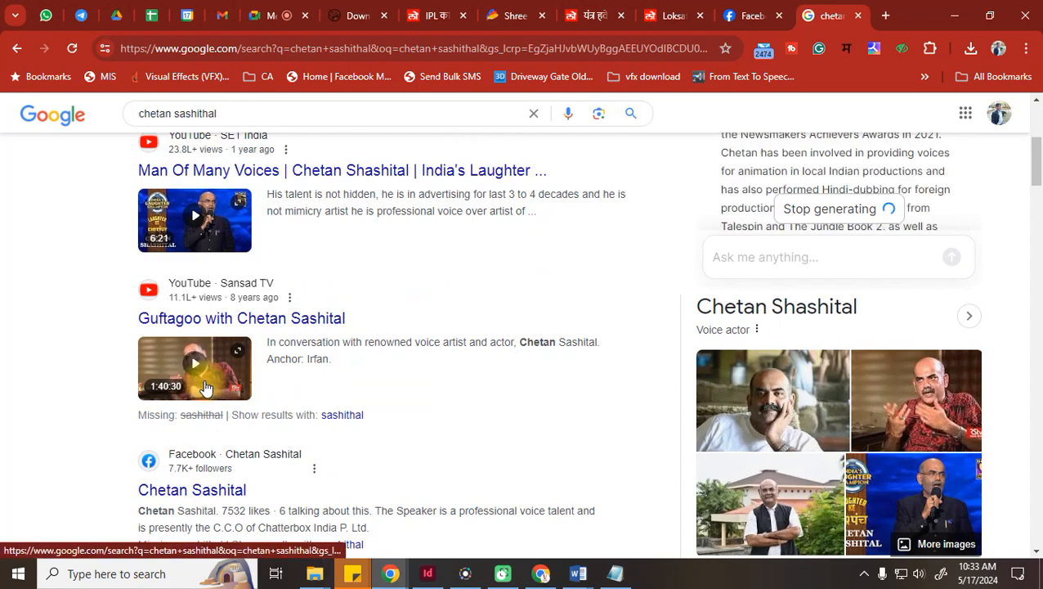
pyautogui.scroll(-3, 205, 383)
pyautogui.scroll(-5, 840, 290)
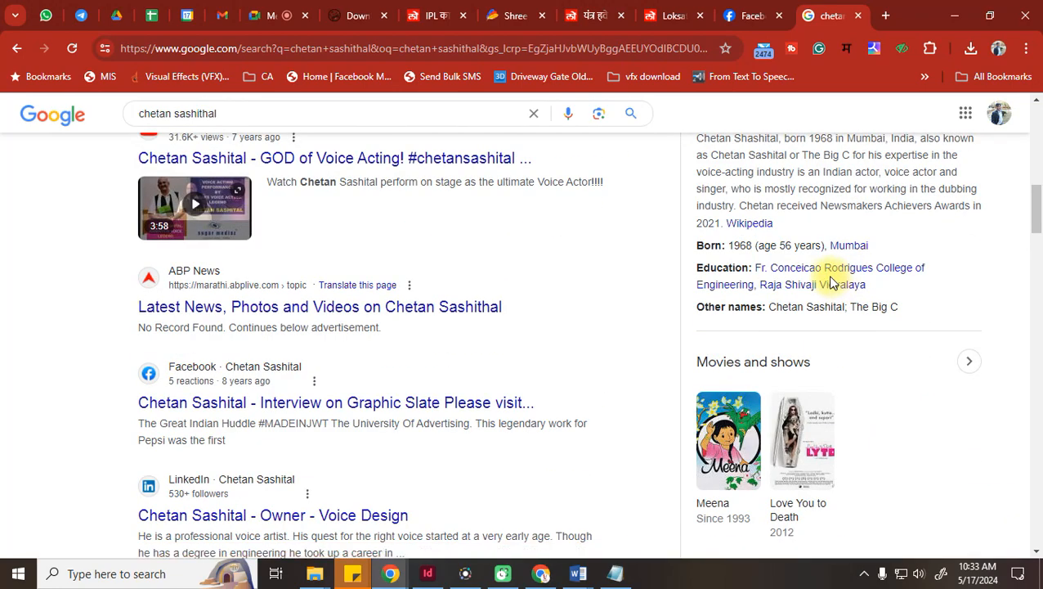
pyautogui.scroll(-5, 832, 282)
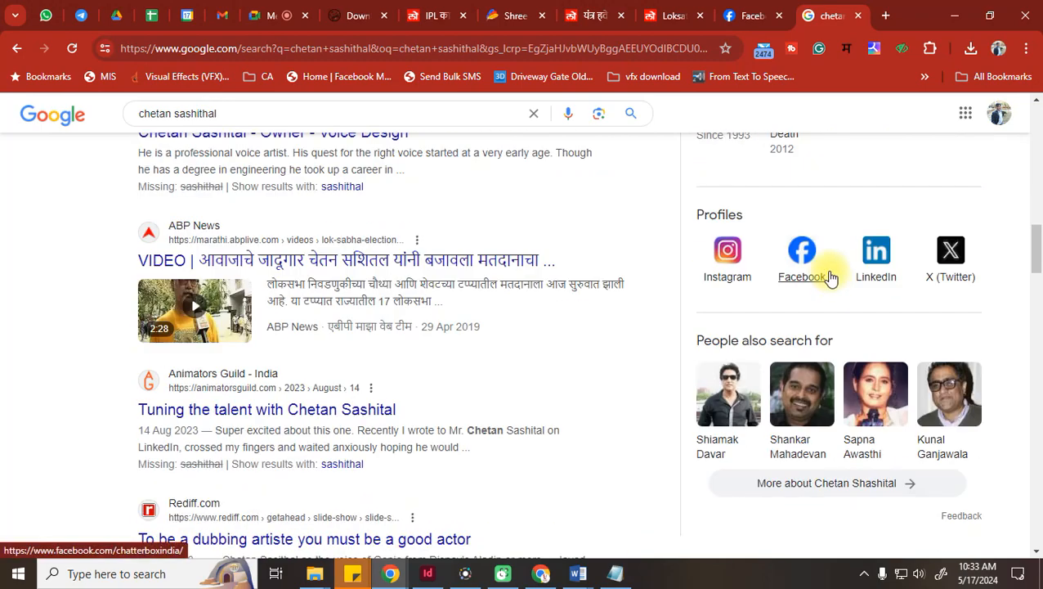
pyautogui.scroll(-12, 830, 278)
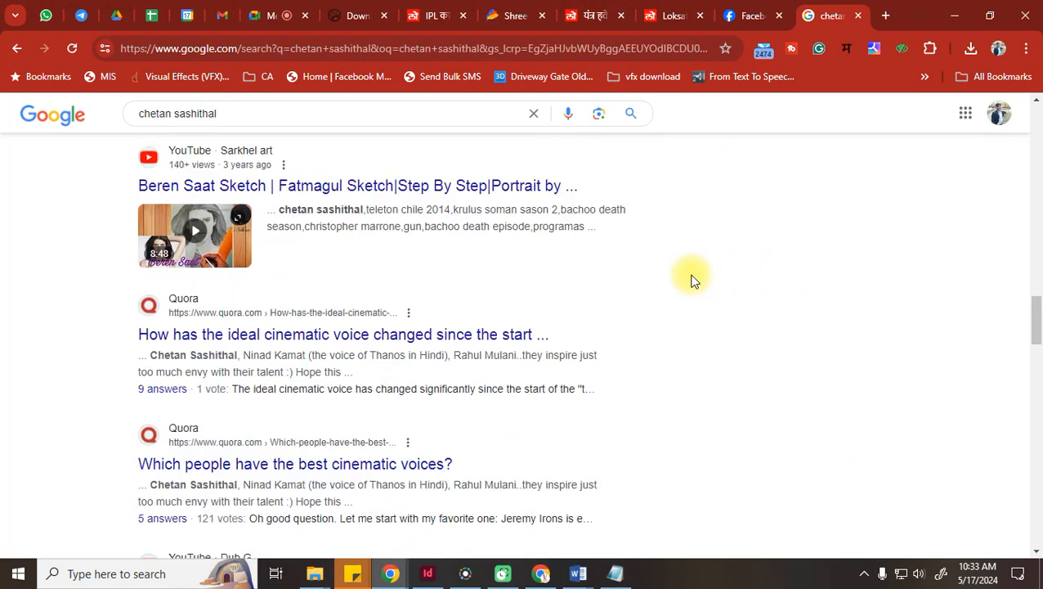
pyautogui.scroll(-2, 691, 281)
pyautogui.scroll(-5, 691, 280)
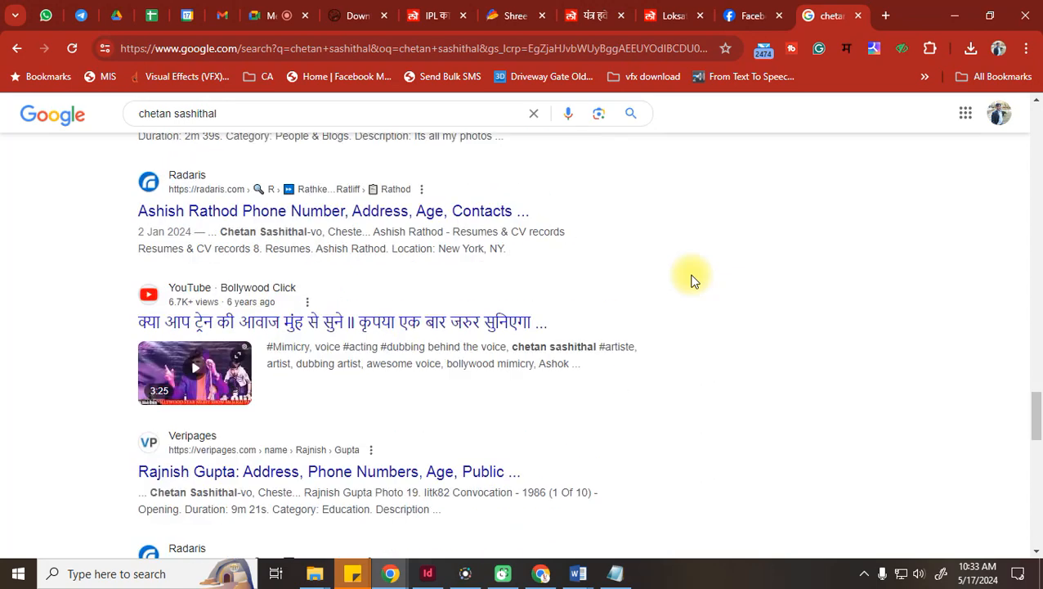
# Refine the search to his 'abp maza' interviews
pyautogui.click(247, 117)
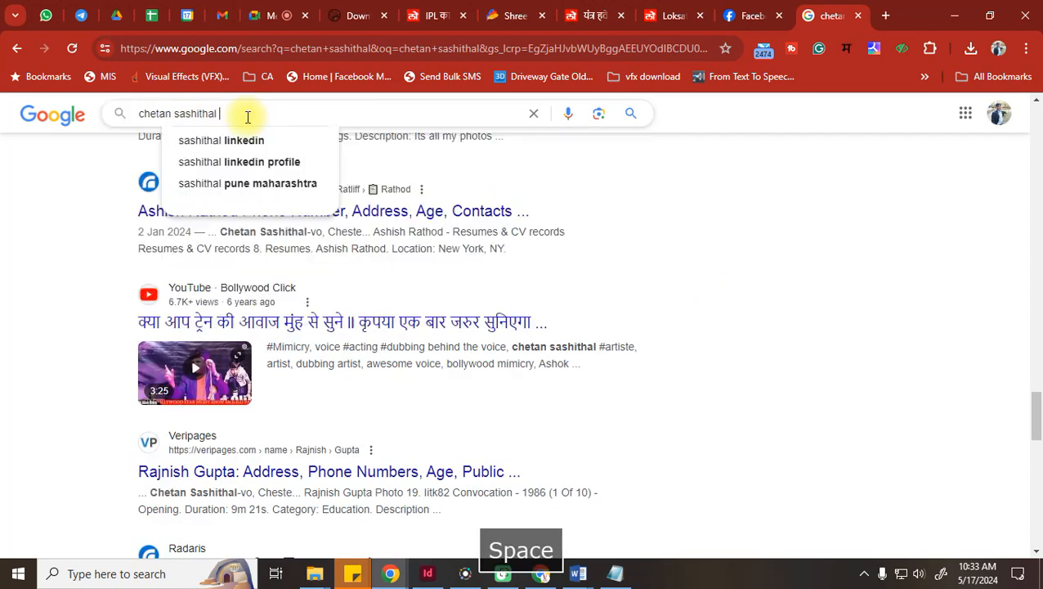
pyautogui.write('abp')
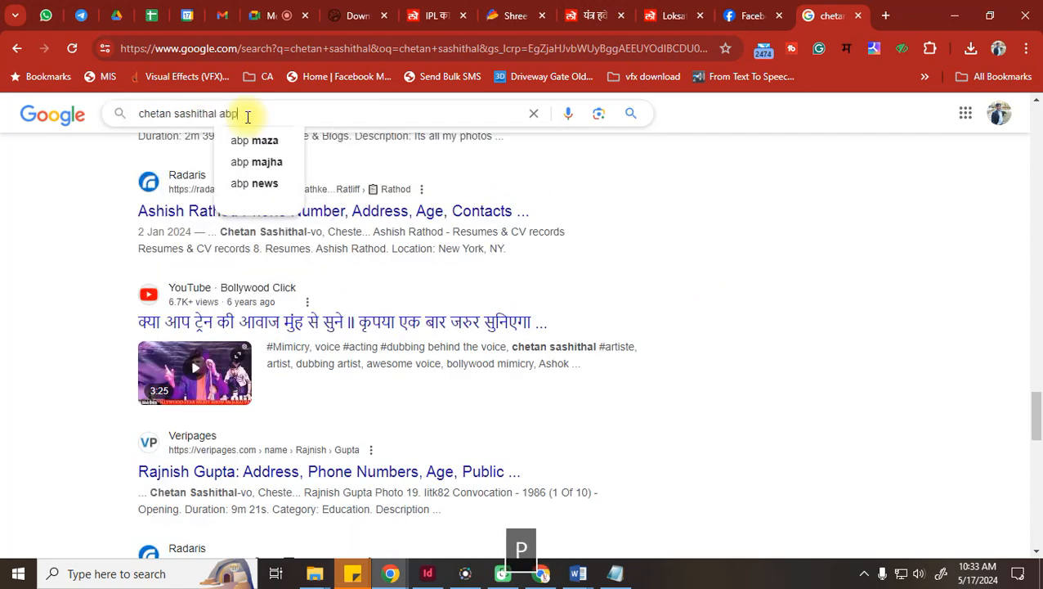
pyautogui.click(253, 140)
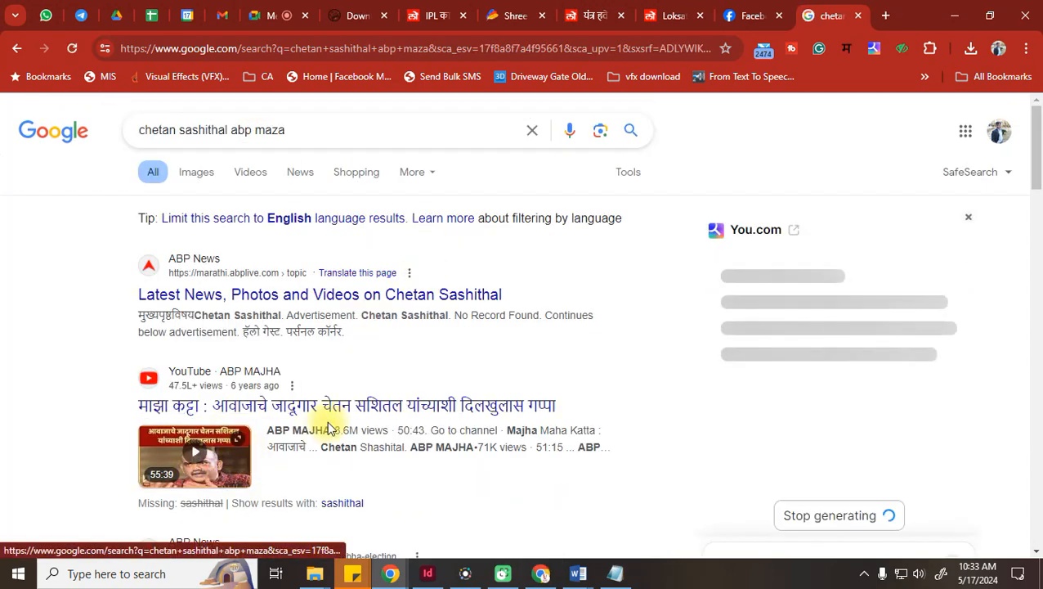
# Close the Google and Facebook tabs, dismiss the allow-ads popup, and bring InDesign forward
pyautogui.click(859, 17)
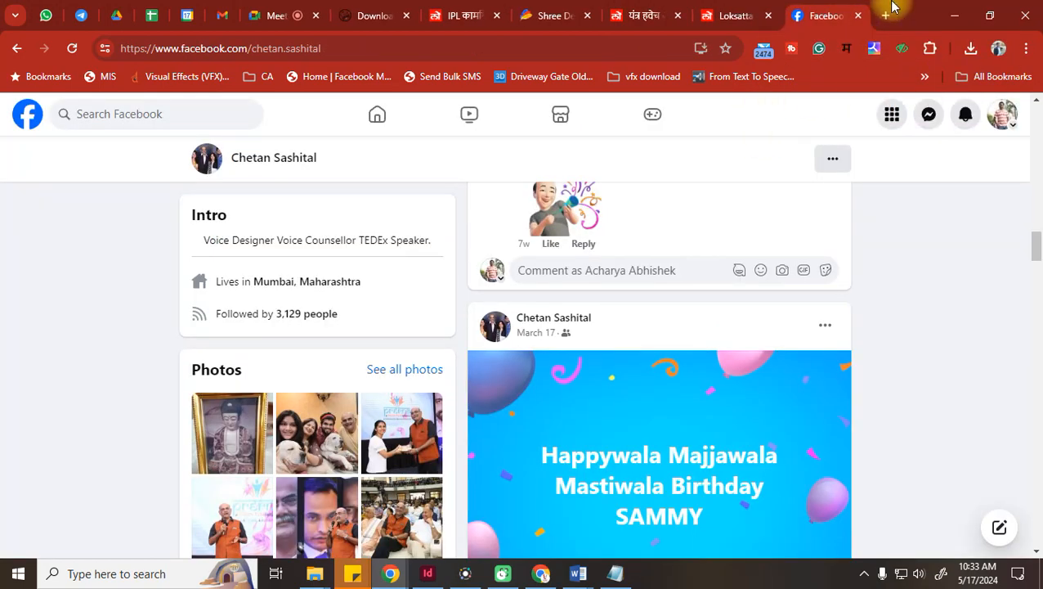
pyautogui.click(858, 17)
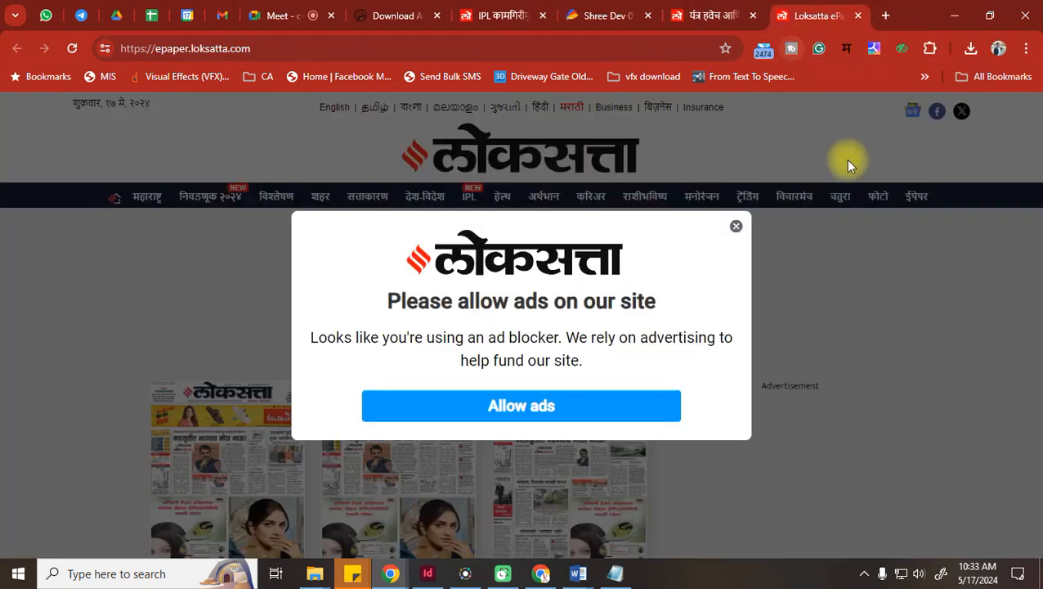
pyautogui.click(735, 226)
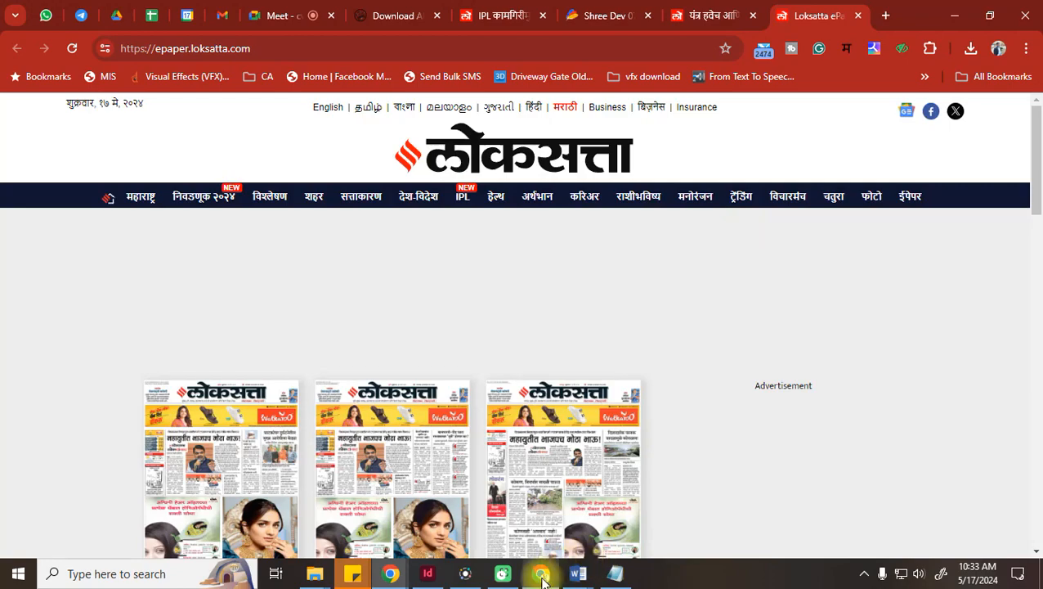
pyautogui.click(423, 578)
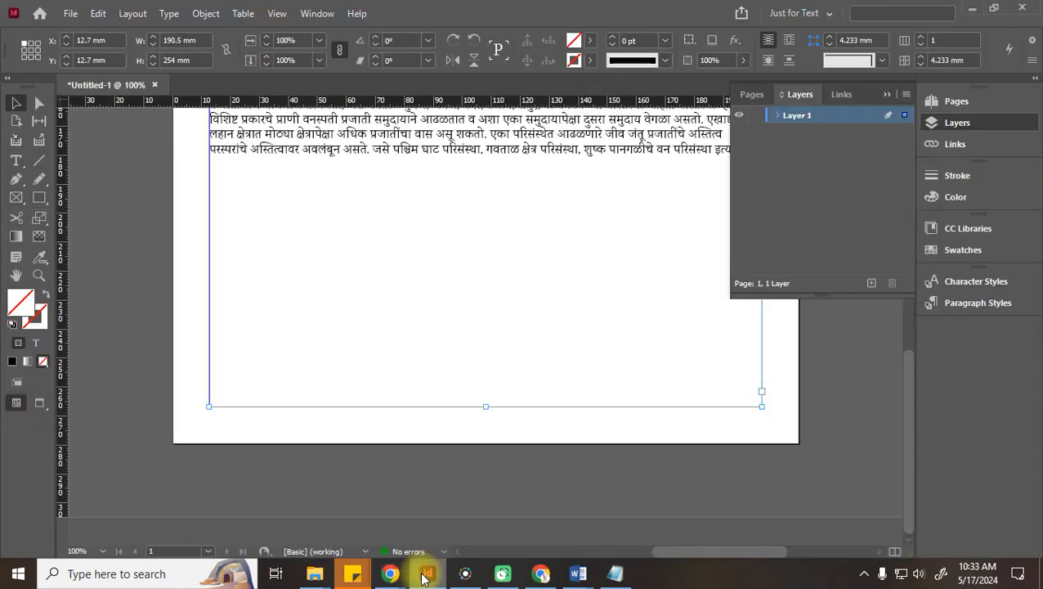
# Select the Marathi article's text, then select its whole text frame instead
pyautogui.scroll(10, 426, 356)
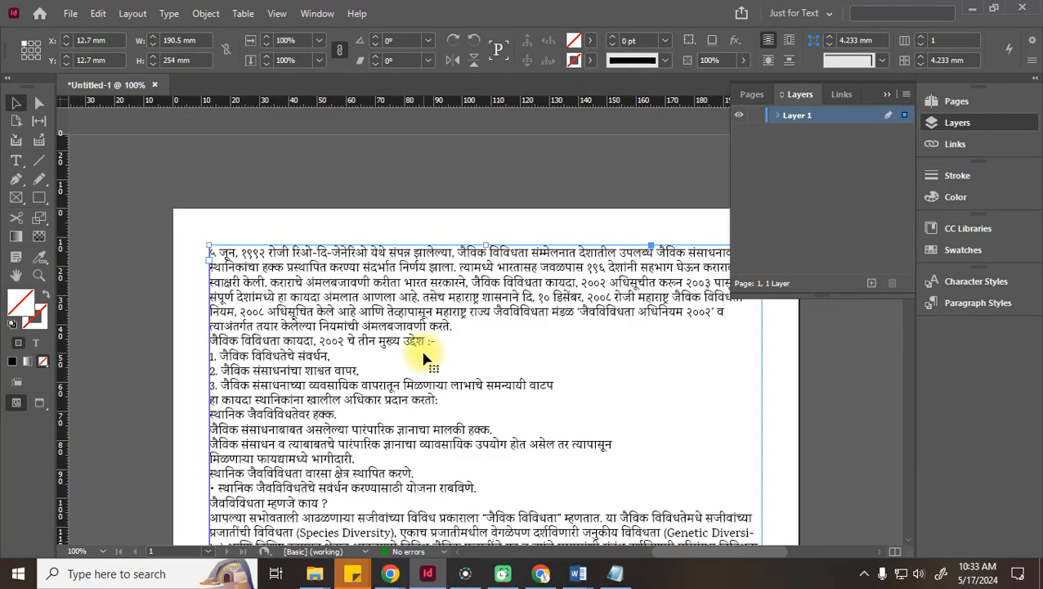
pyautogui.scroll(-8, 422, 357)
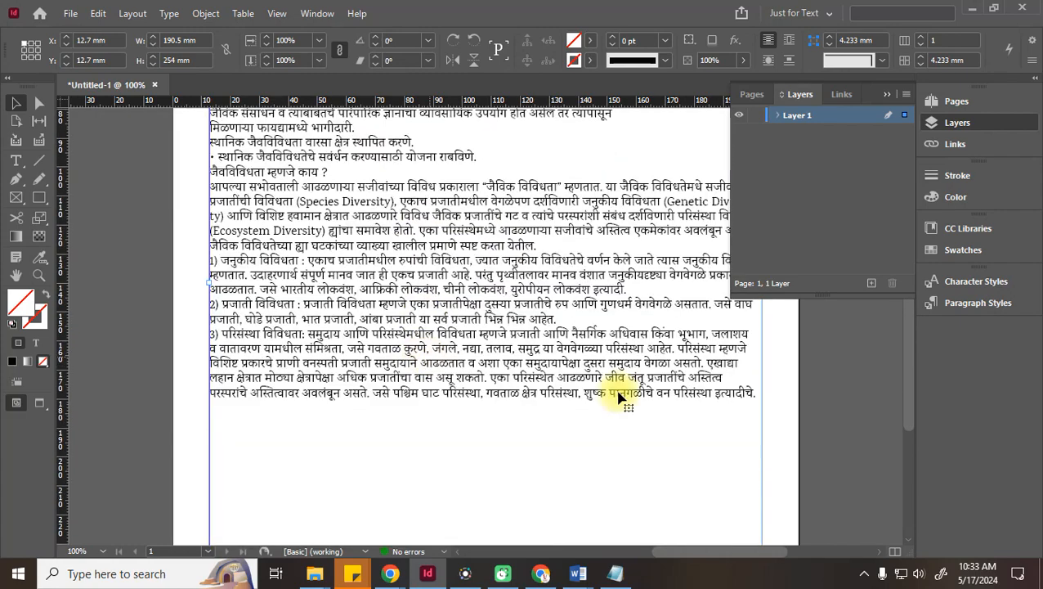
pyautogui.doubleClick(749, 396)
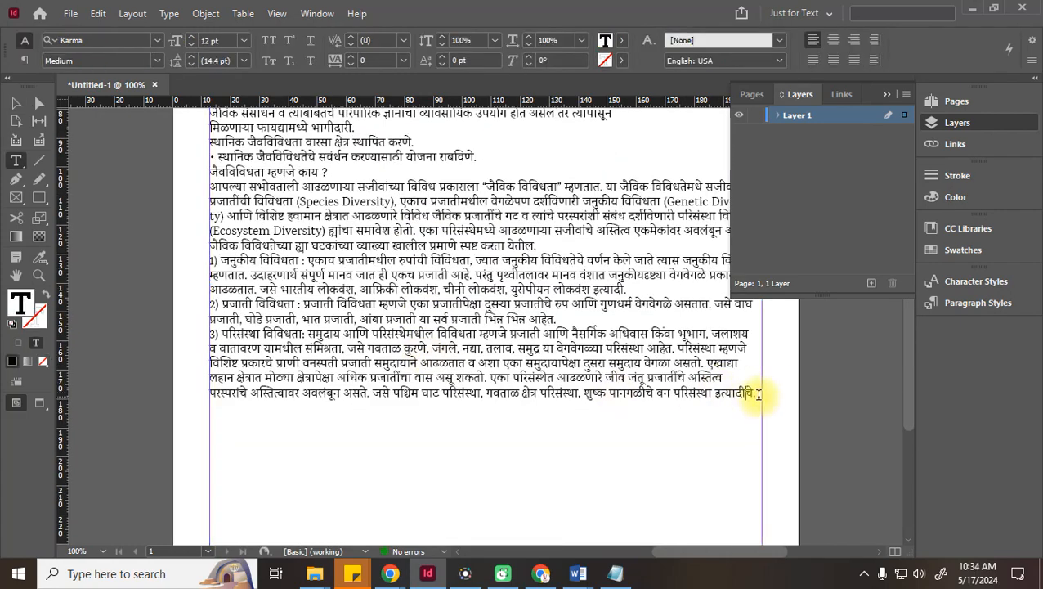
pyautogui.moveTo(758, 395); pyautogui.dragTo(639, 398)
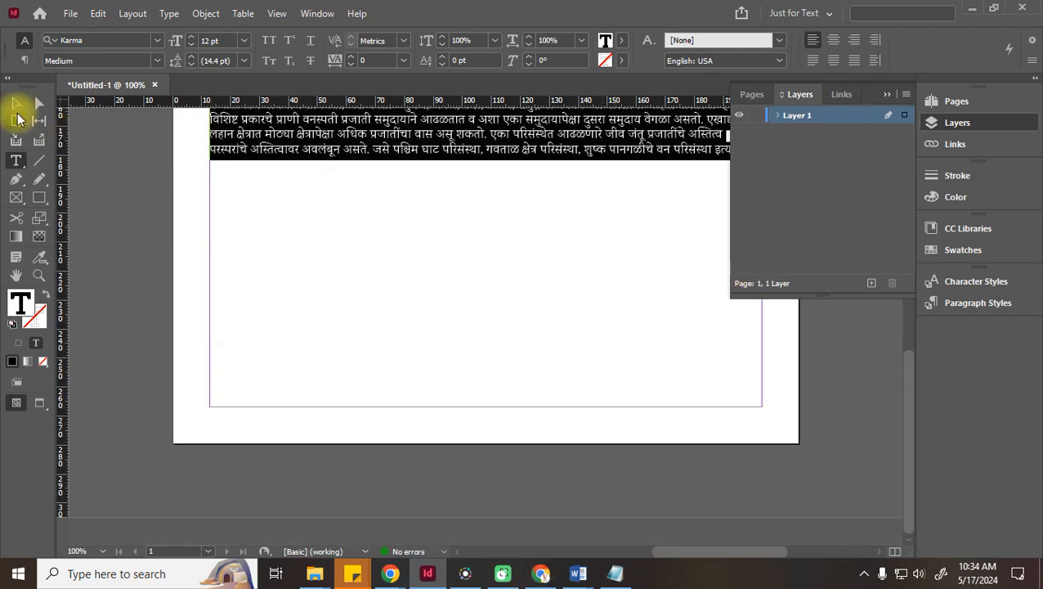
pyautogui.click(17, 105)
# Collapse the Layers panel and switch back to the Loksatta e-paper in Chrome
pyautogui.scroll(3, 488, 327)
pyautogui.scroll(3, 488, 327)
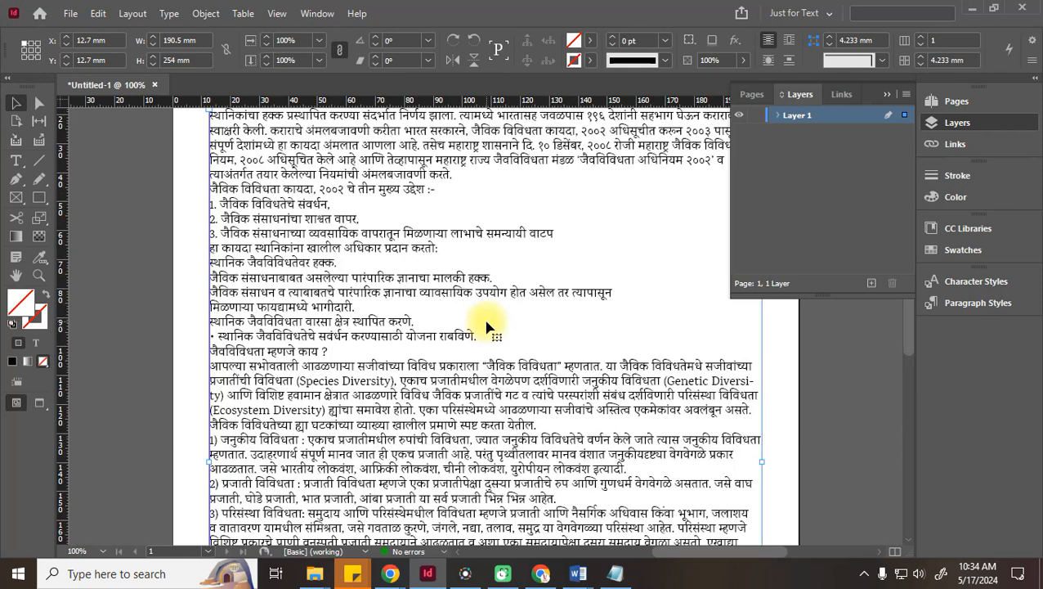
pyautogui.click(886, 94)
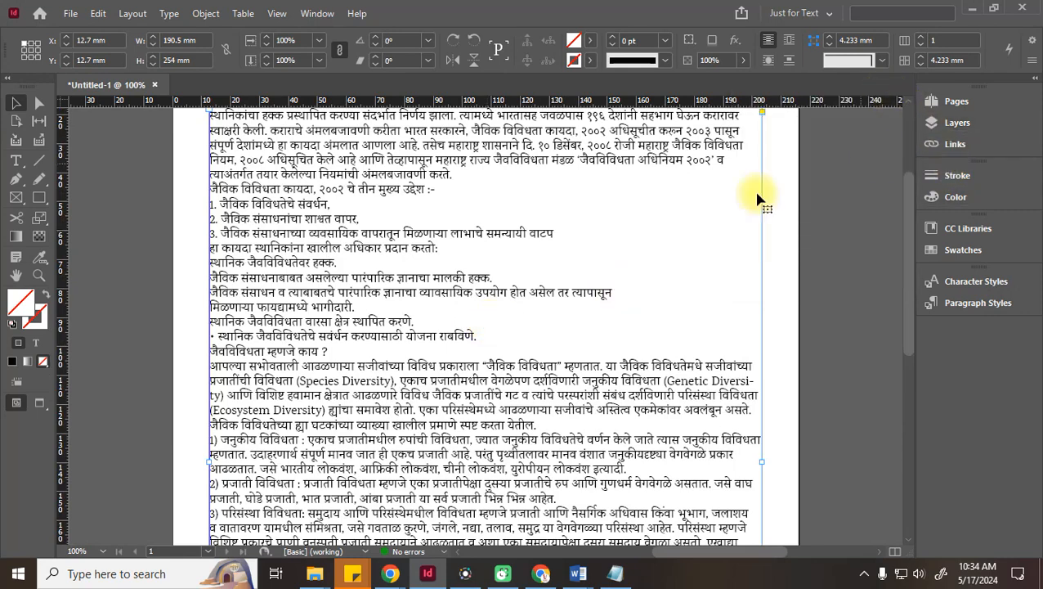
pyautogui.moveTo(390, 573)
pyautogui.click(344, 541)
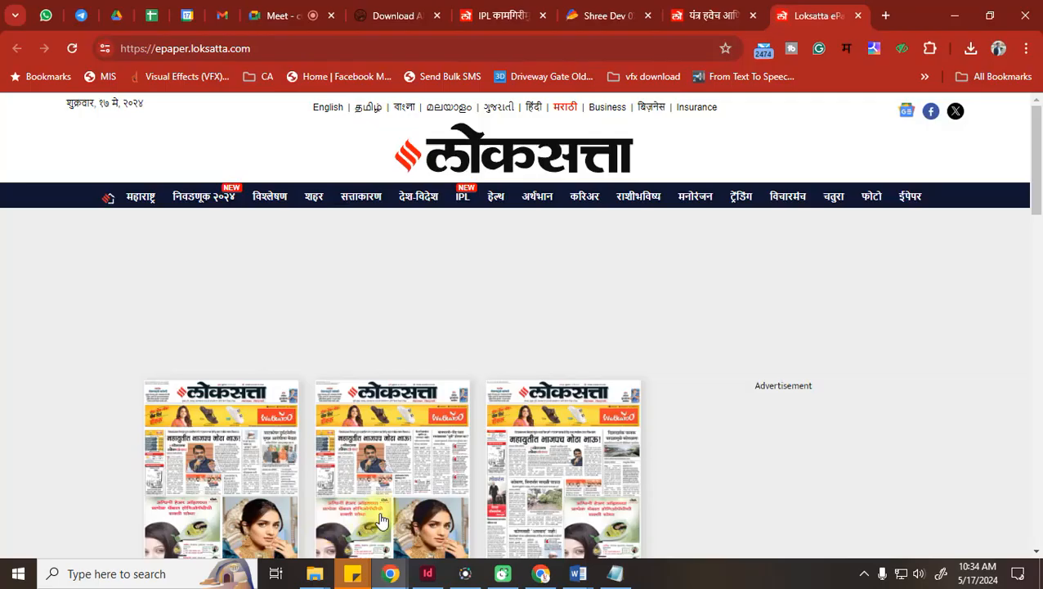
# Open the Nagpur edition and dismiss the ad-blocker notice
pyautogui.scroll(-1, 413, 411)
pyautogui.scroll(-2, 413, 411)
pyautogui.click(560, 298)
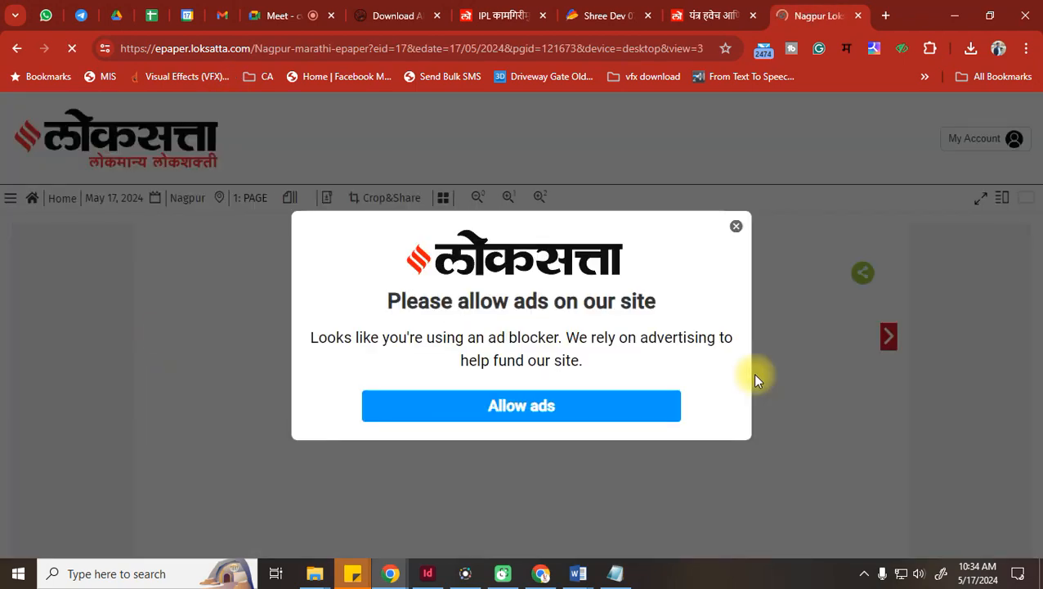
pyautogui.click(735, 228)
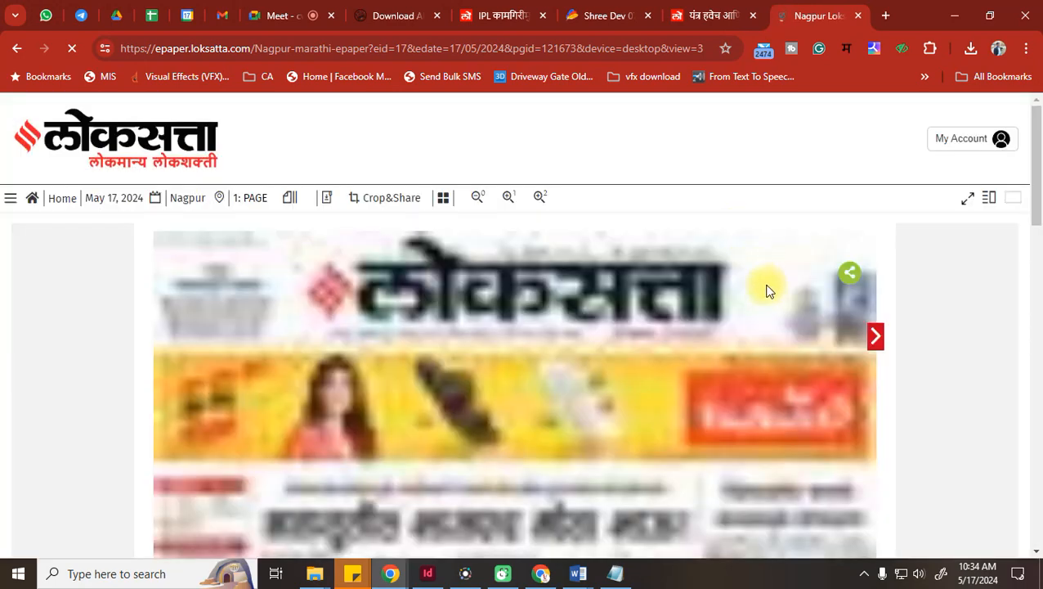
pyautogui.scroll(-5, 765, 290)
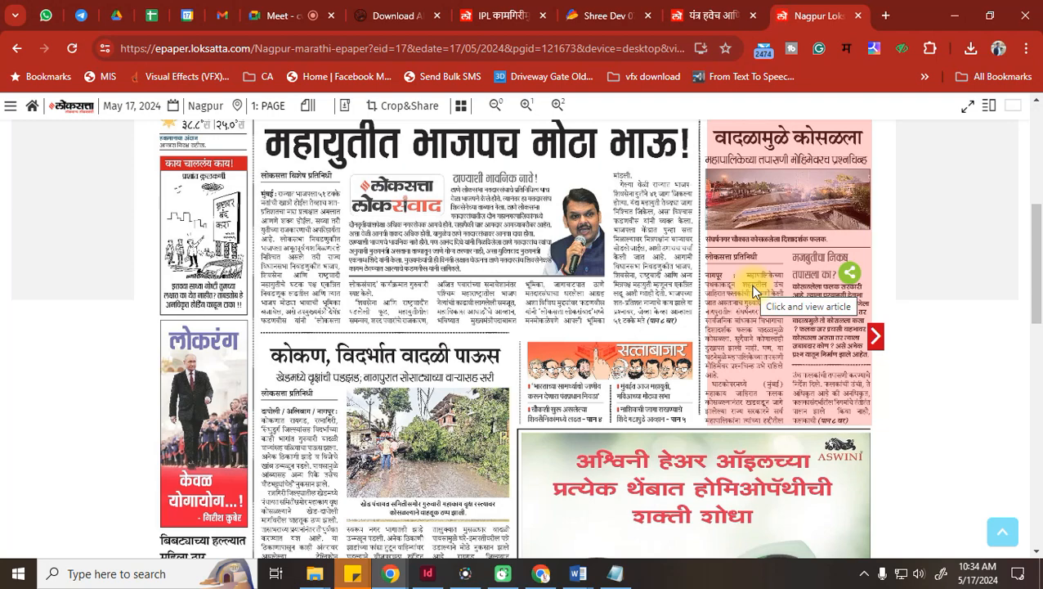
pyautogui.scroll(3, 524, 168)
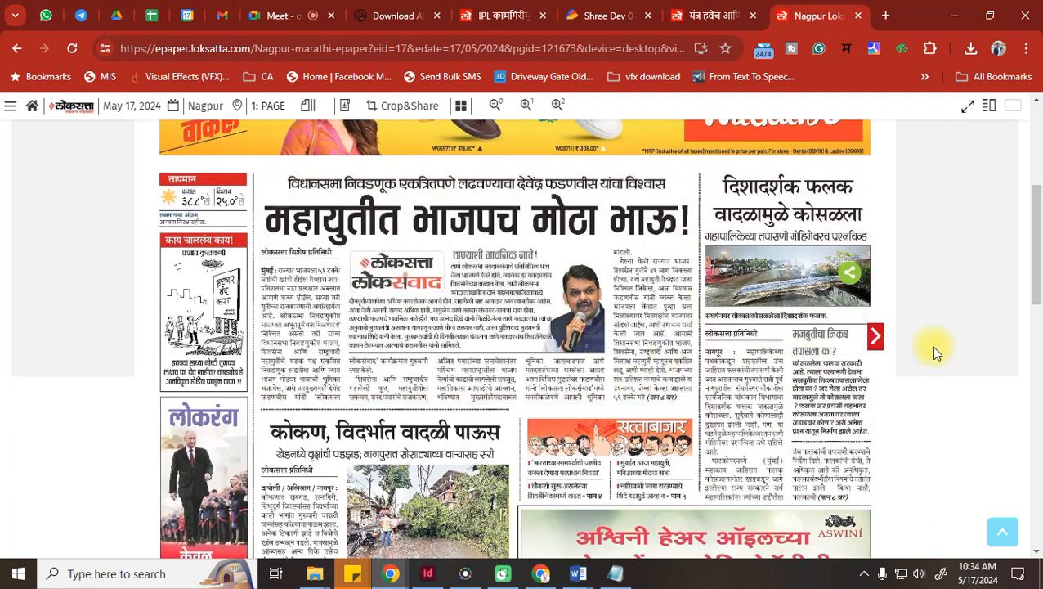
# Page forward through the Nagpur edition from page 2 to page 7
pyautogui.click(875, 335)
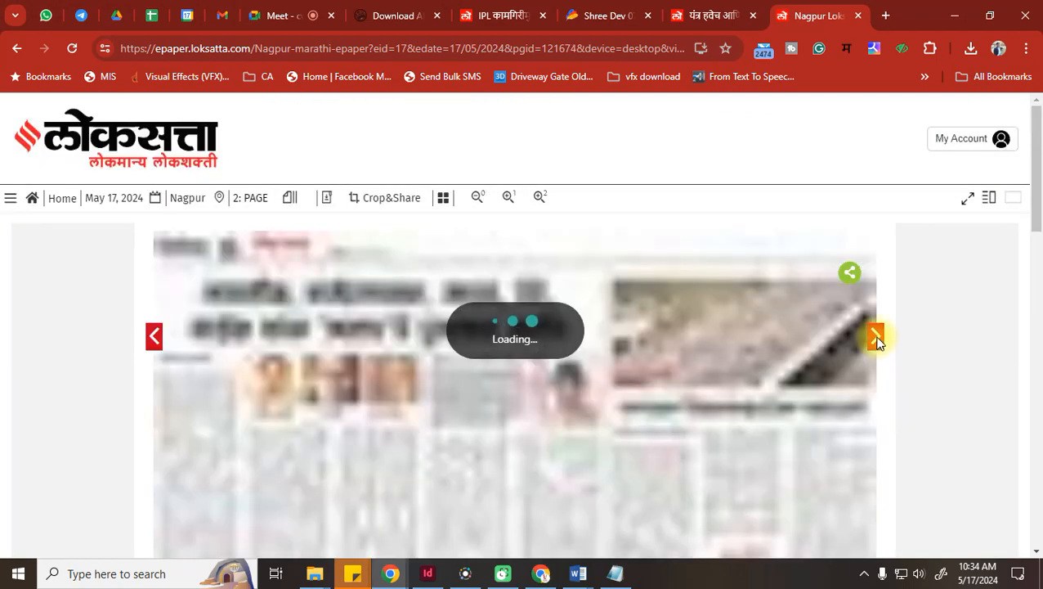
pyautogui.scroll(-2, 878, 337)
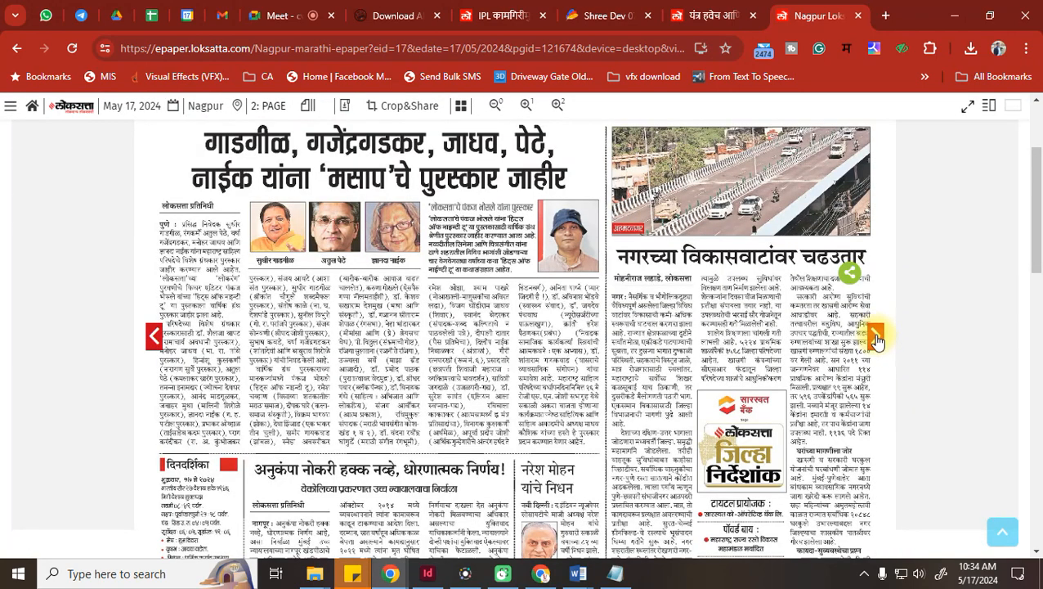
pyautogui.click(876, 335)
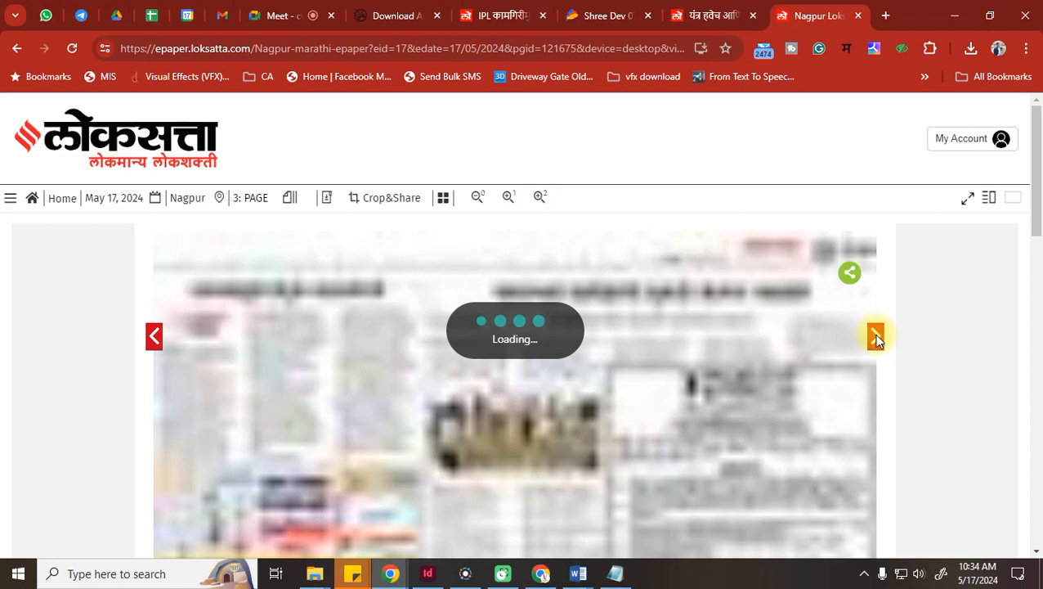
pyautogui.click(875, 335)
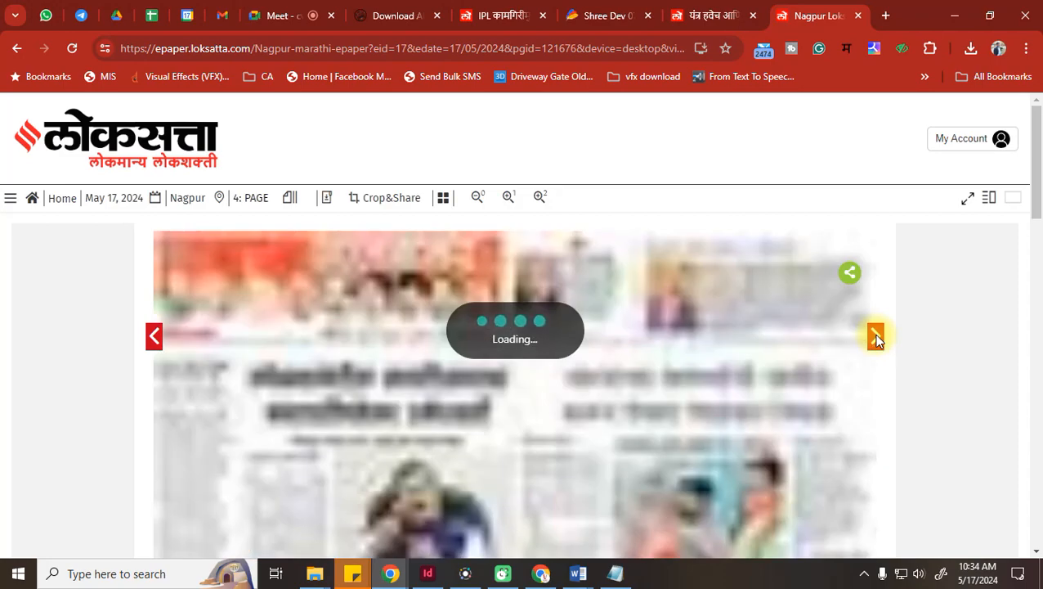
pyautogui.click(875, 335)
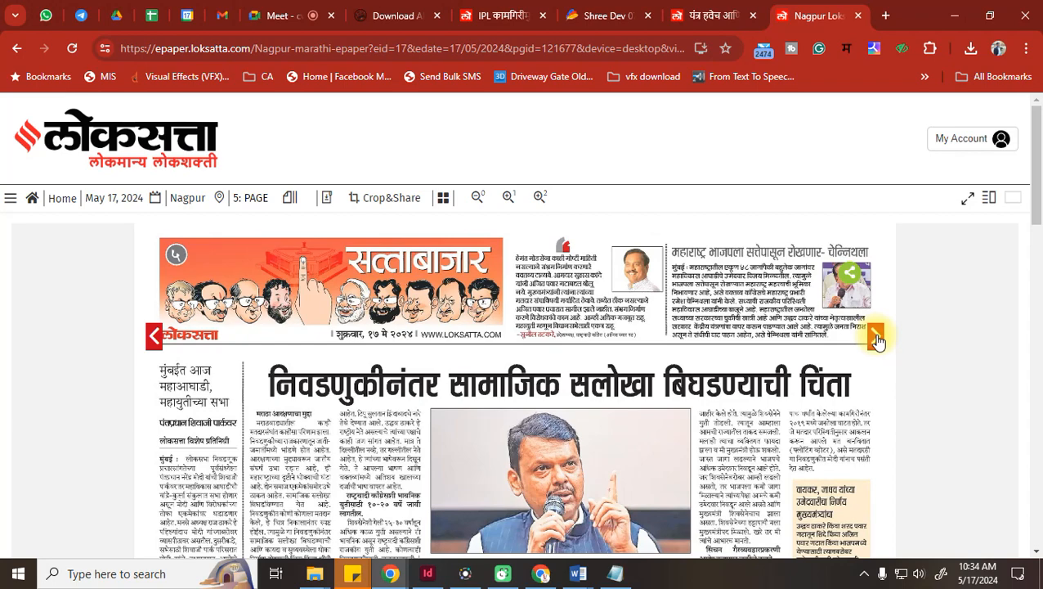
pyautogui.click(875, 337)
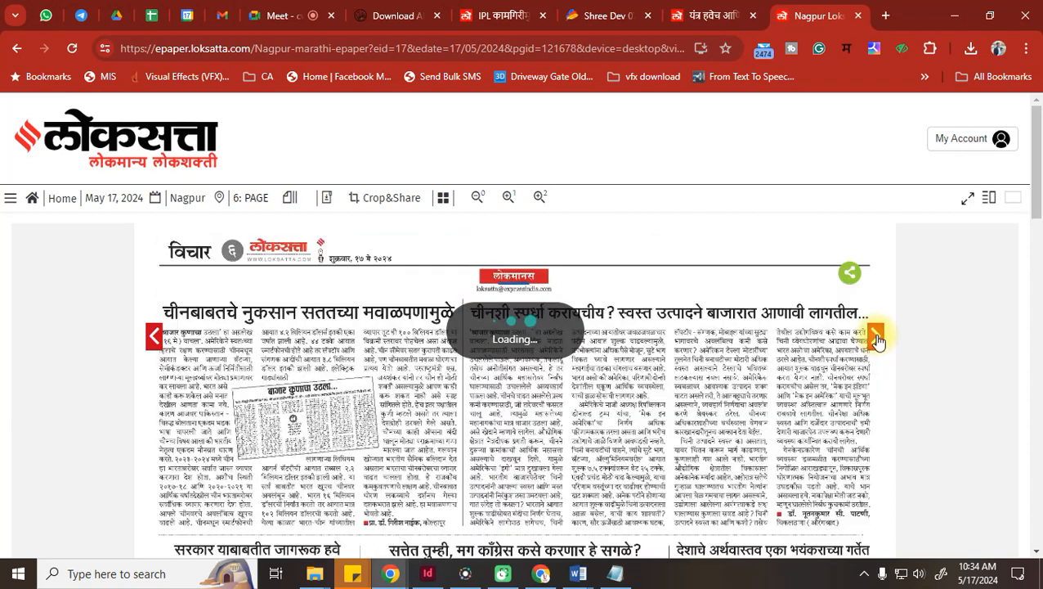
pyautogui.scroll(-1, 877, 335)
pyautogui.click(874, 336)
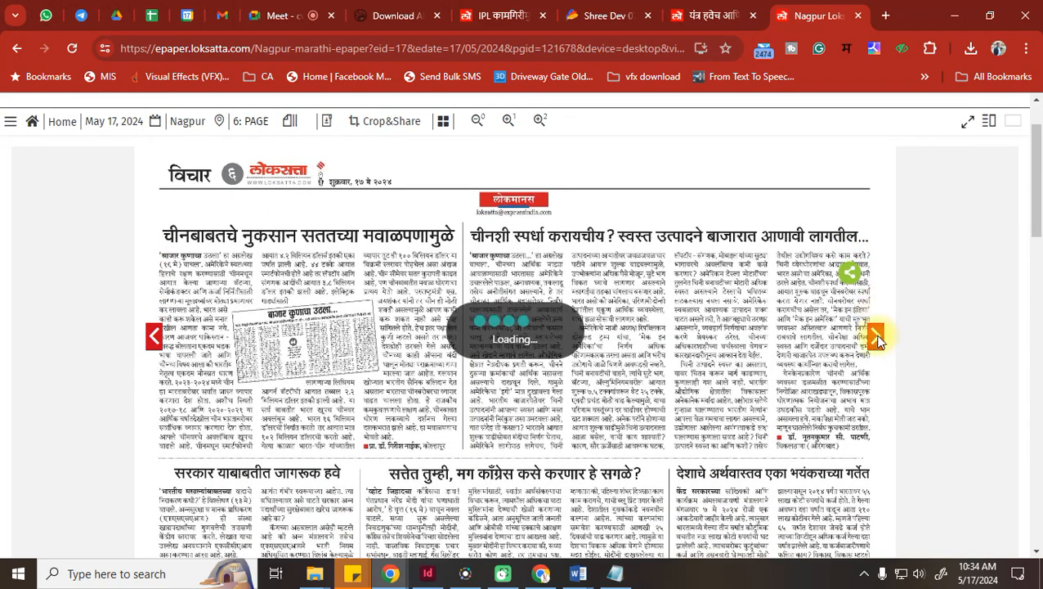
pyautogui.scroll(-1, 1013, 369)
pyautogui.scroll(-1, 1010, 368)
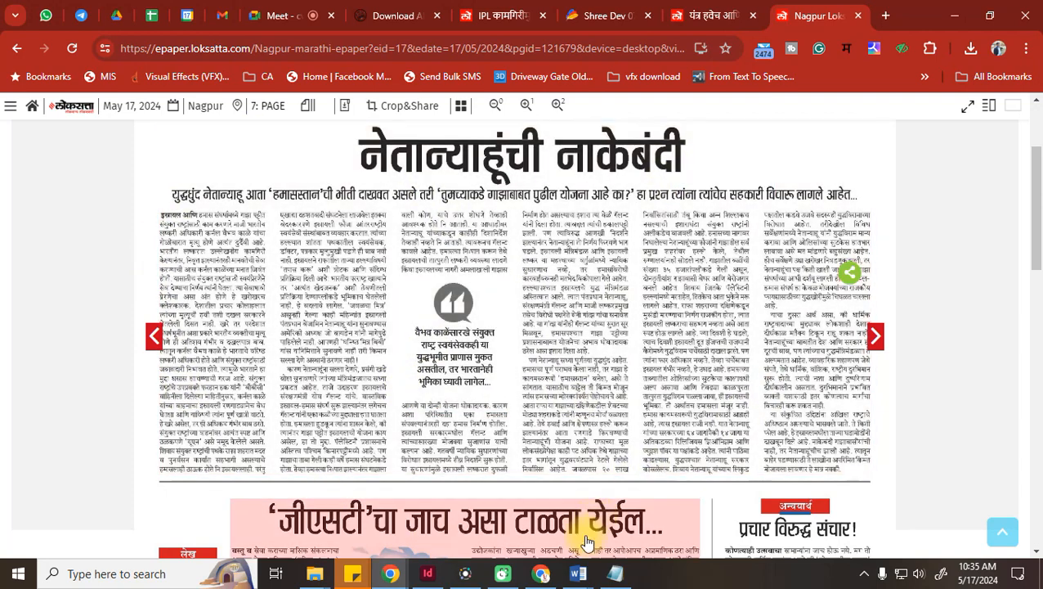
# Glance at the InDesign document, then return to the Loksatta e-paper
pyautogui.click(427, 574)
pyautogui.scroll(3, 473, 323)
pyautogui.scroll(-1, 473, 329)
pyautogui.scroll(-3, 473, 329)
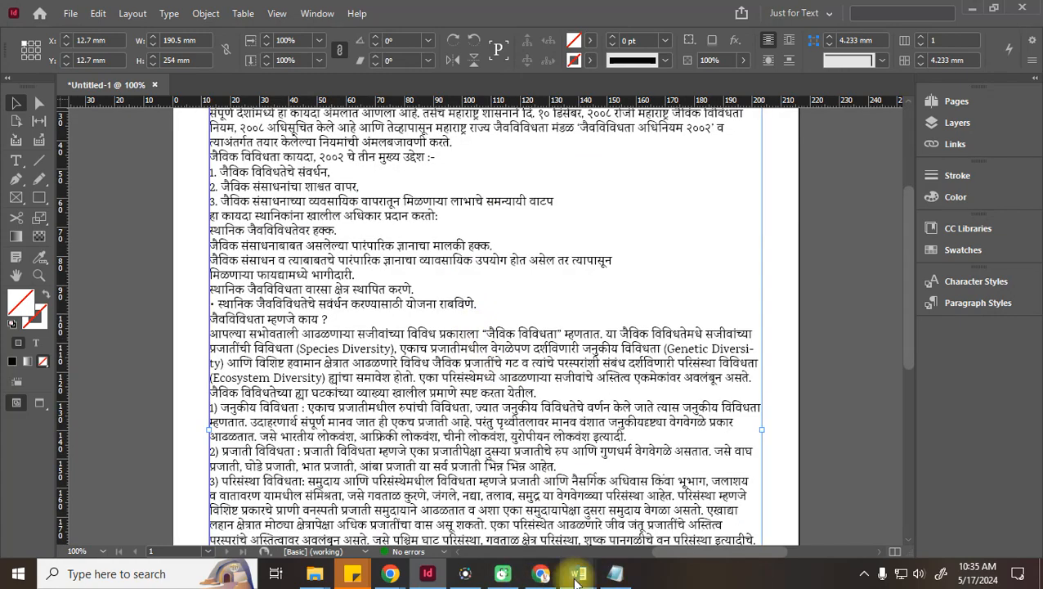
pyautogui.moveTo(388, 577)
pyautogui.click(327, 497)
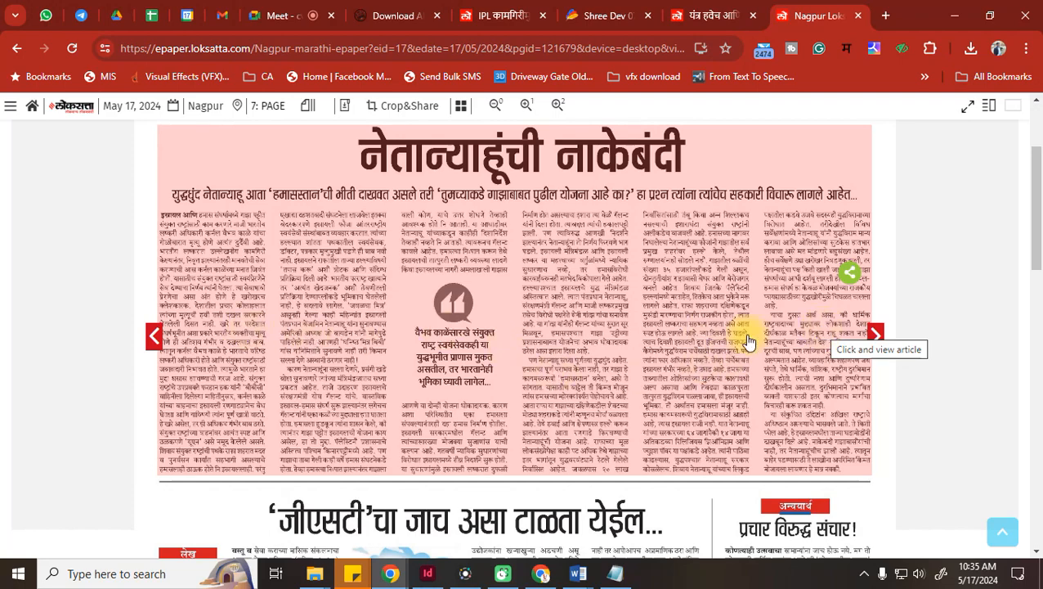
# Scroll over page 7, then step back through page 6 to page 5
pyautogui.scroll(-7, 753, 344)
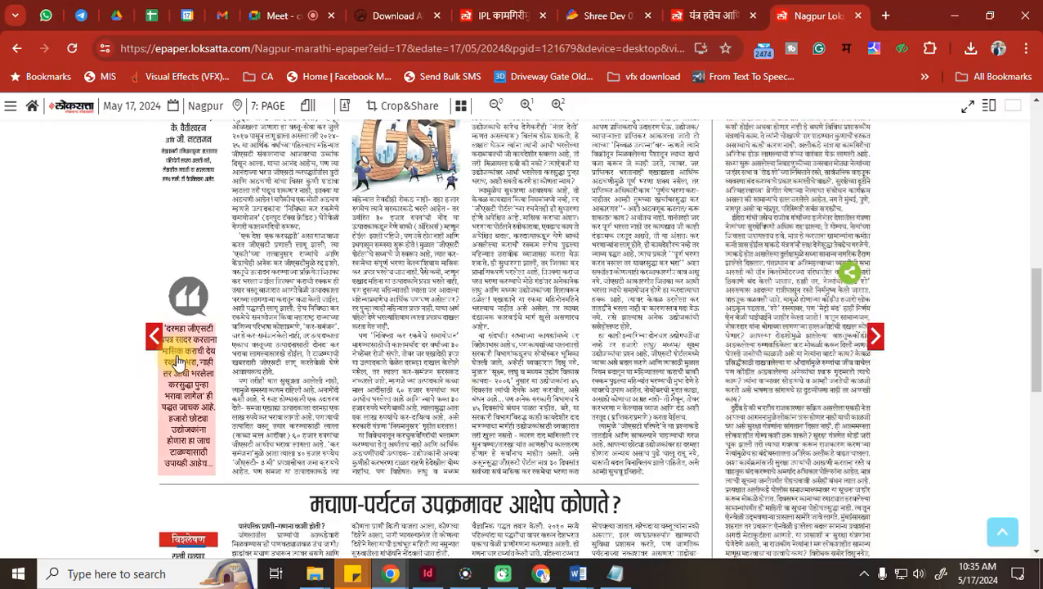
pyautogui.scroll(-2, 494, 372)
pyautogui.scroll(-4, 495, 372)
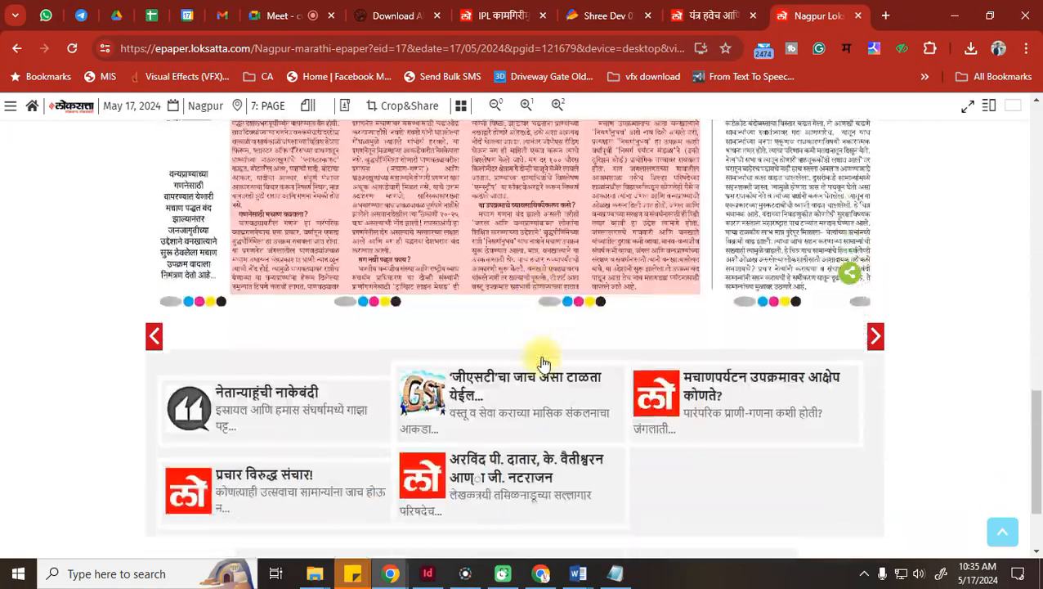
pyautogui.scroll(2, 445, 296)
pyautogui.scroll(-4, 175, 380)
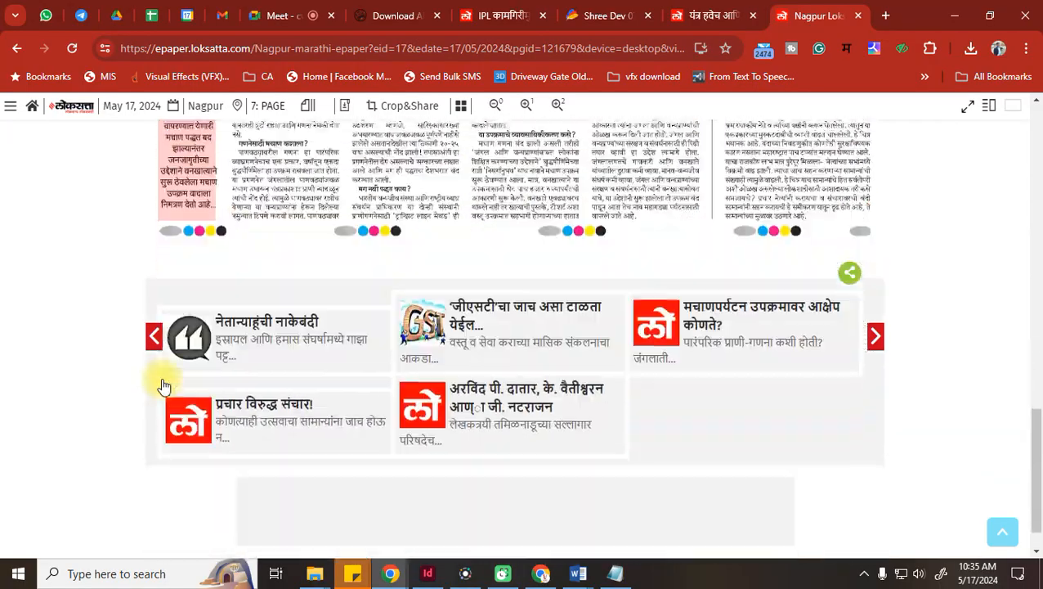
pyautogui.scroll(18, 388, 372)
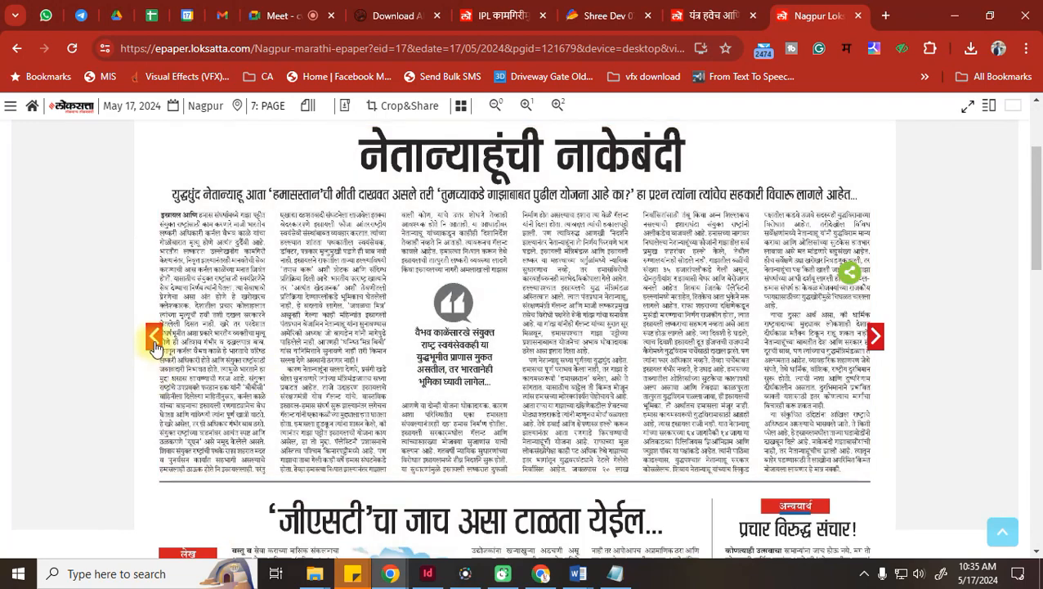
pyautogui.click(156, 348)
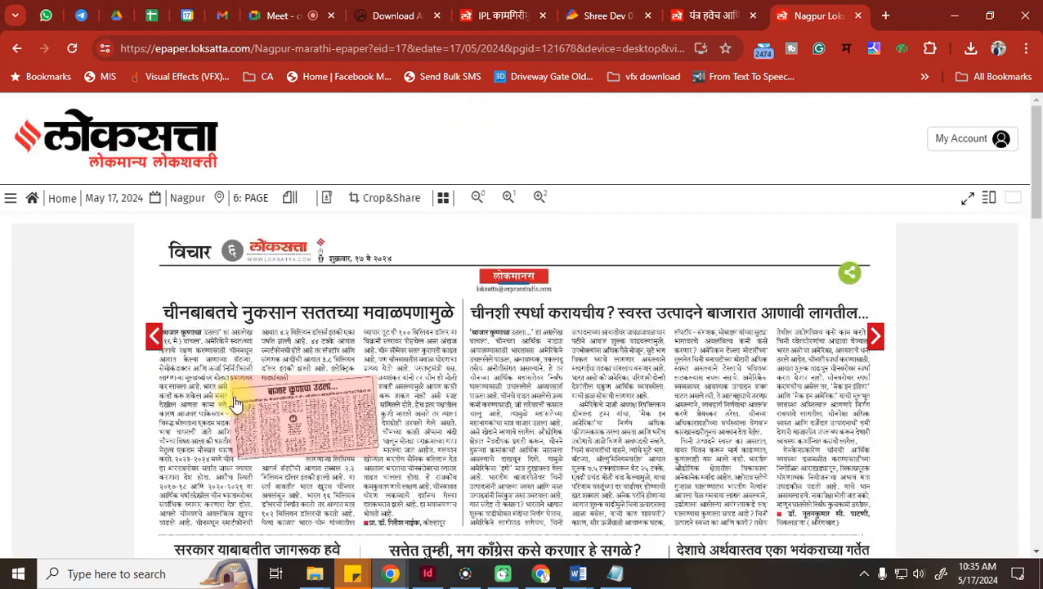
pyautogui.scroll(-3, 431, 355)
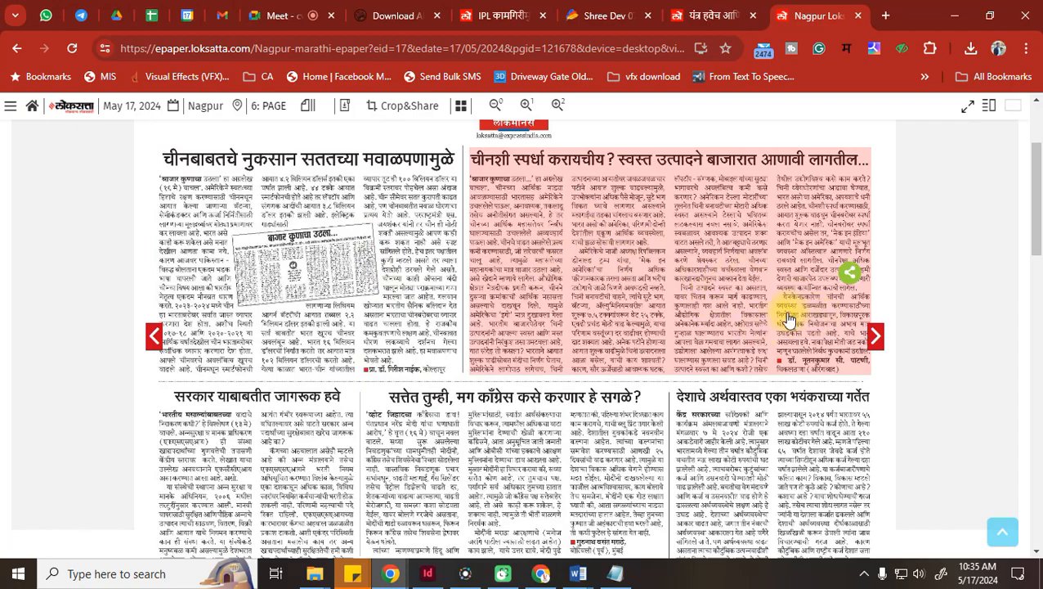
pyautogui.scroll(-5, 787, 319)
pyautogui.click(154, 335)
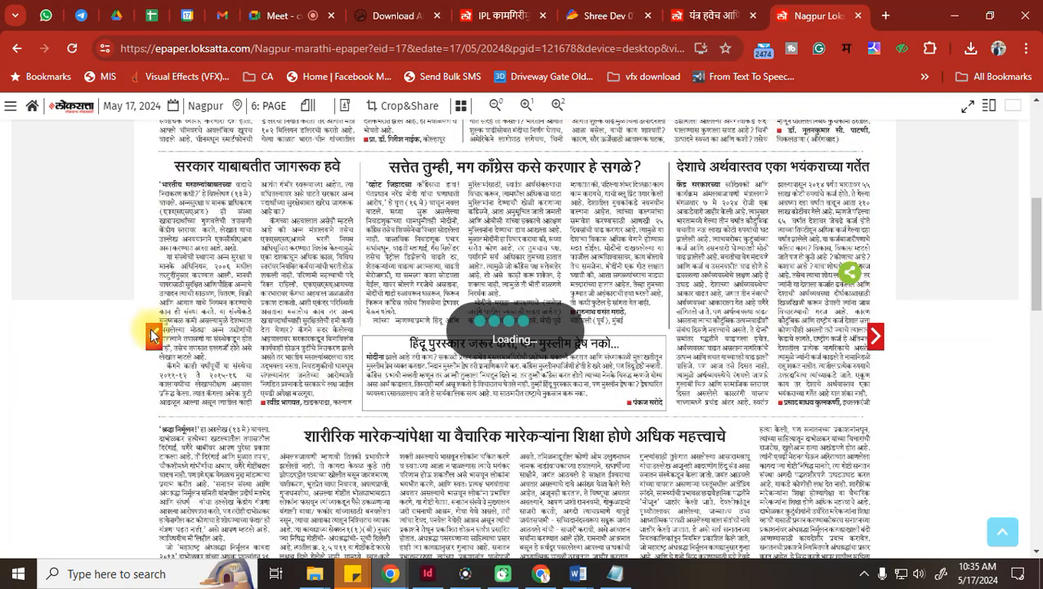
# Read over page 5's social-harmony lead article and the Dharavi rehabilitation piece
pyautogui.scroll(-5, 513, 378)
pyautogui.scroll(1, 204, 435)
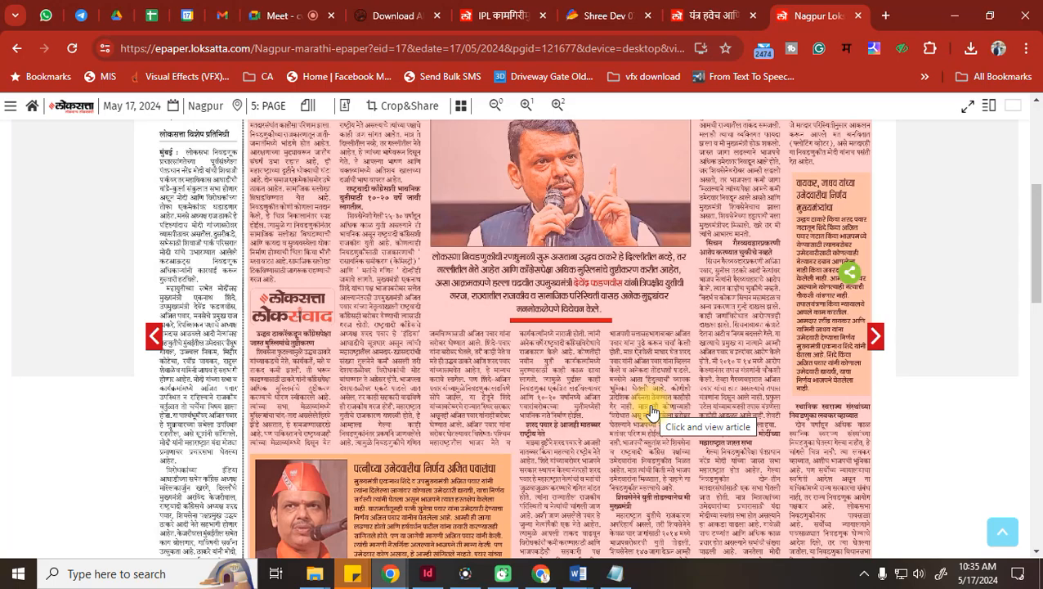
pyautogui.scroll(-10, 652, 413)
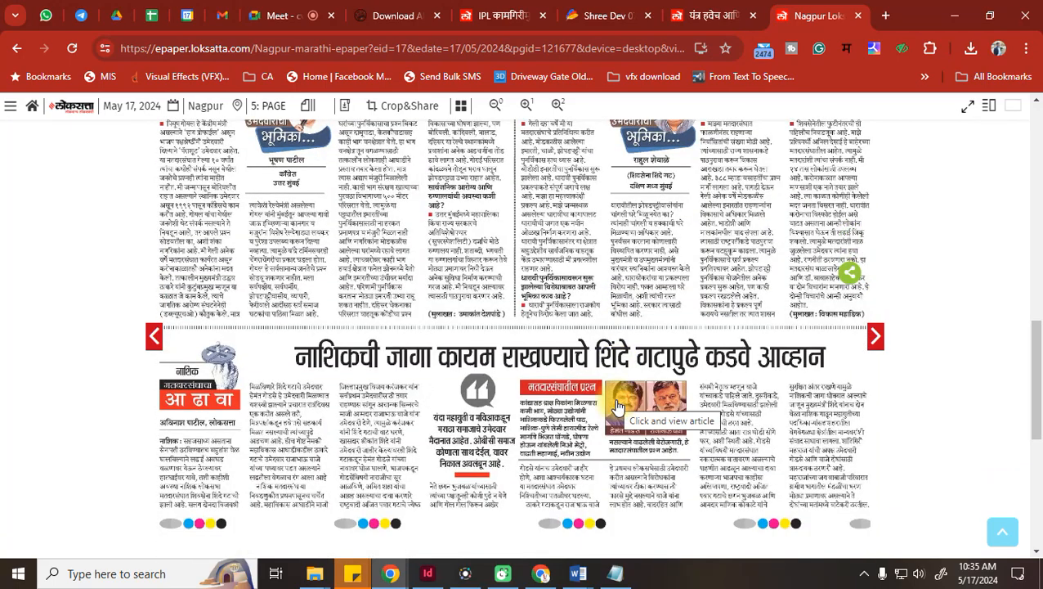
pyautogui.scroll(5, 619, 408)
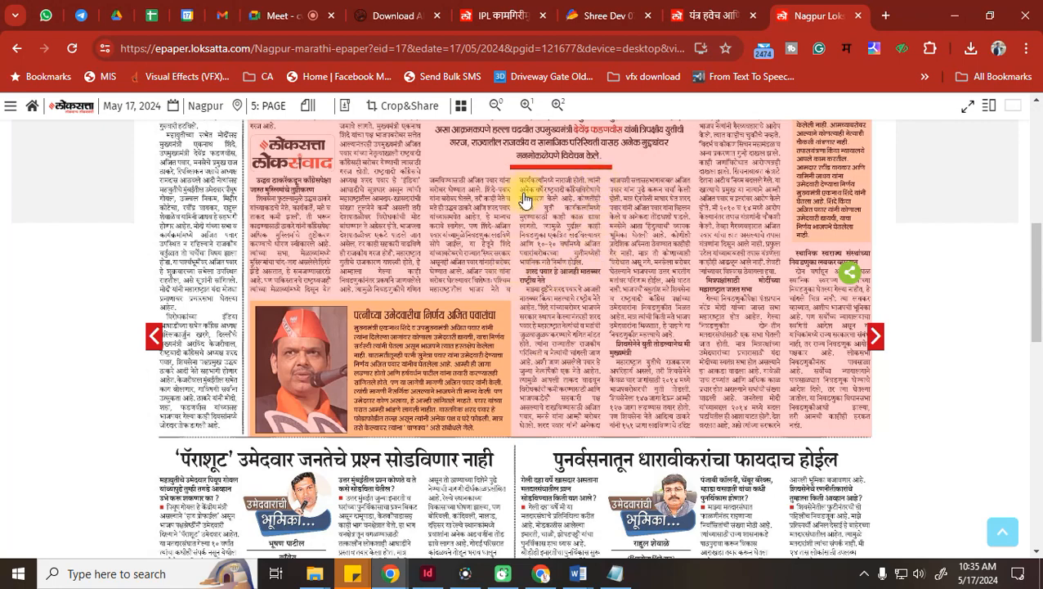
pyautogui.scroll(-3, 308, 366)
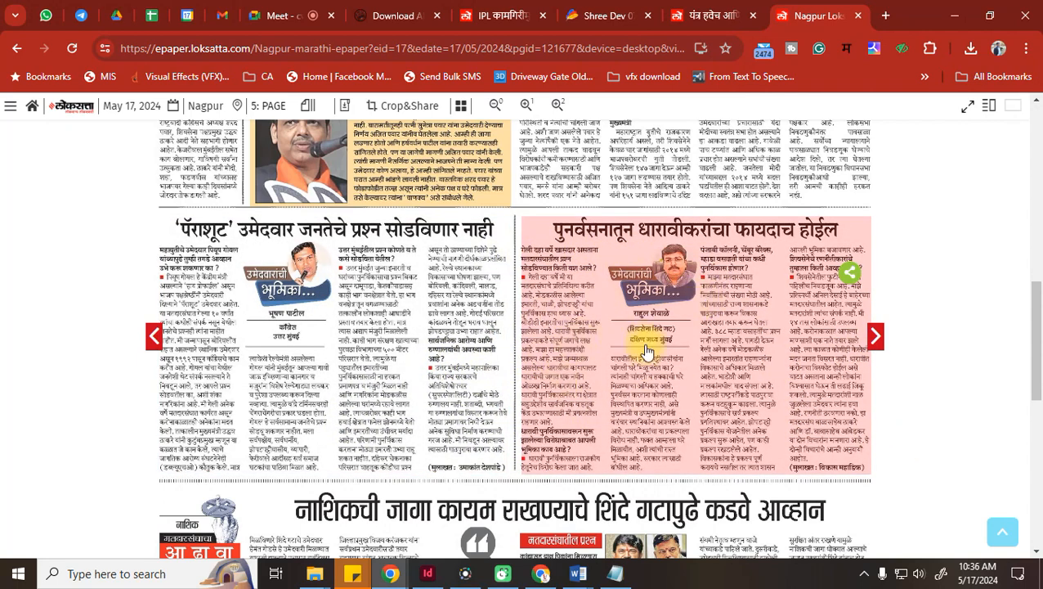
pyautogui.scroll(6, 400, 345)
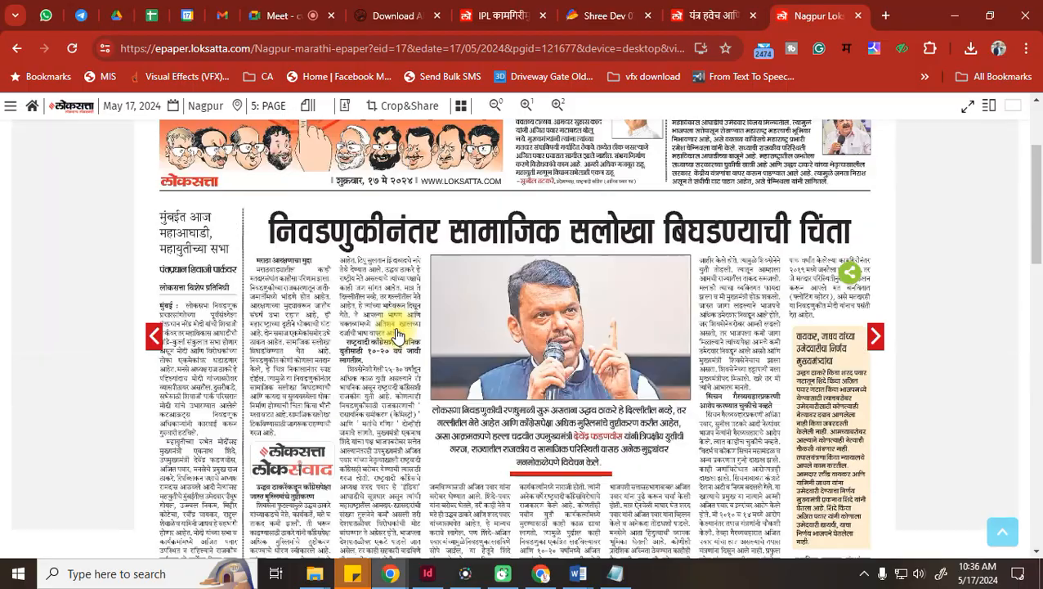
pyautogui.scroll(5, 389, 345)
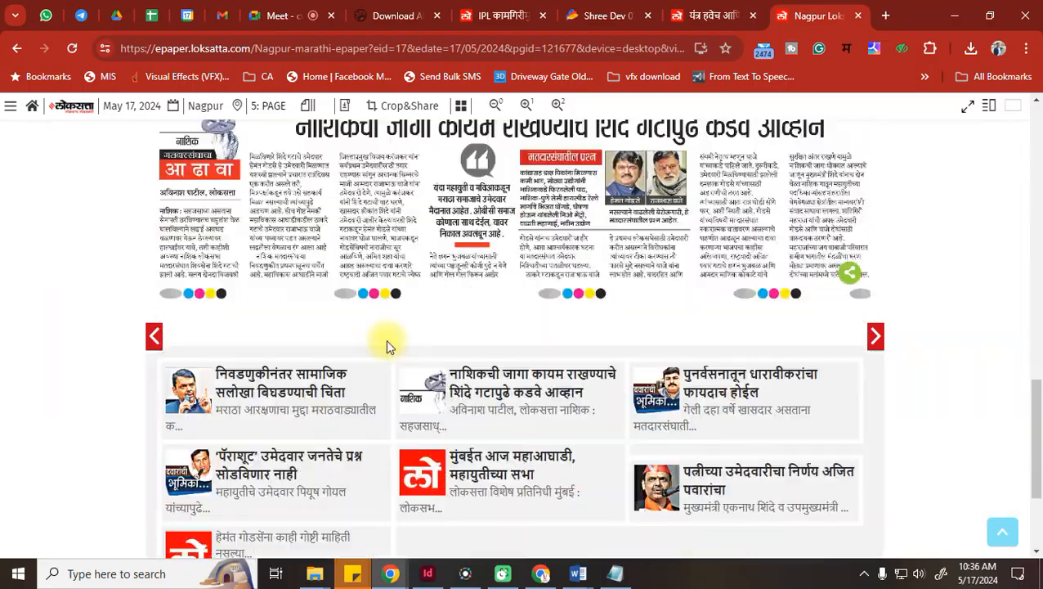
pyautogui.scroll(-5, 389, 343)
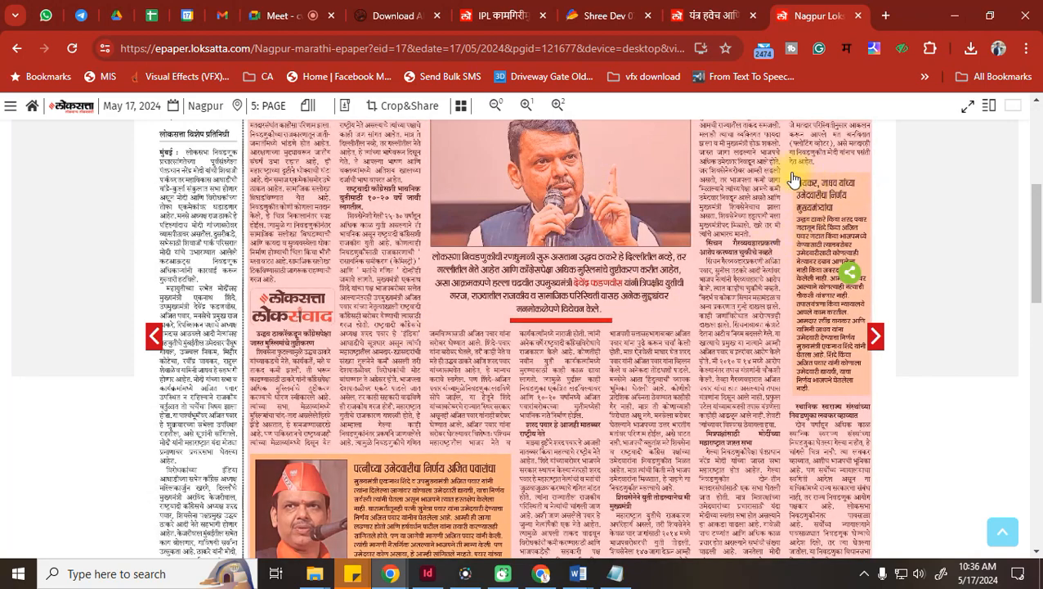
pyautogui.scroll(1, 793, 180)
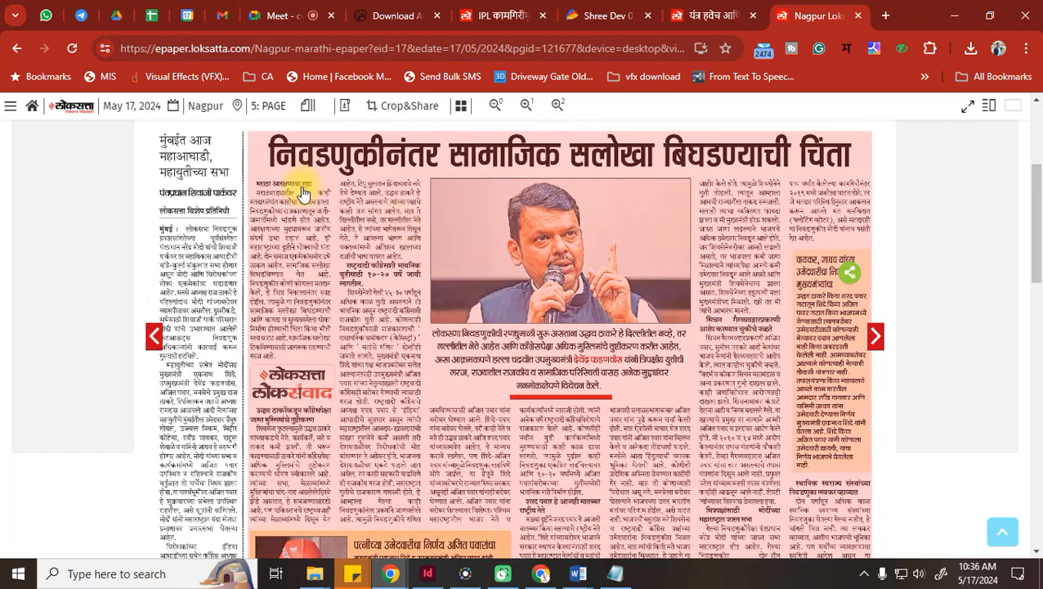
pyautogui.scroll(1, 300, 258)
pyautogui.scroll(-4, 301, 262)
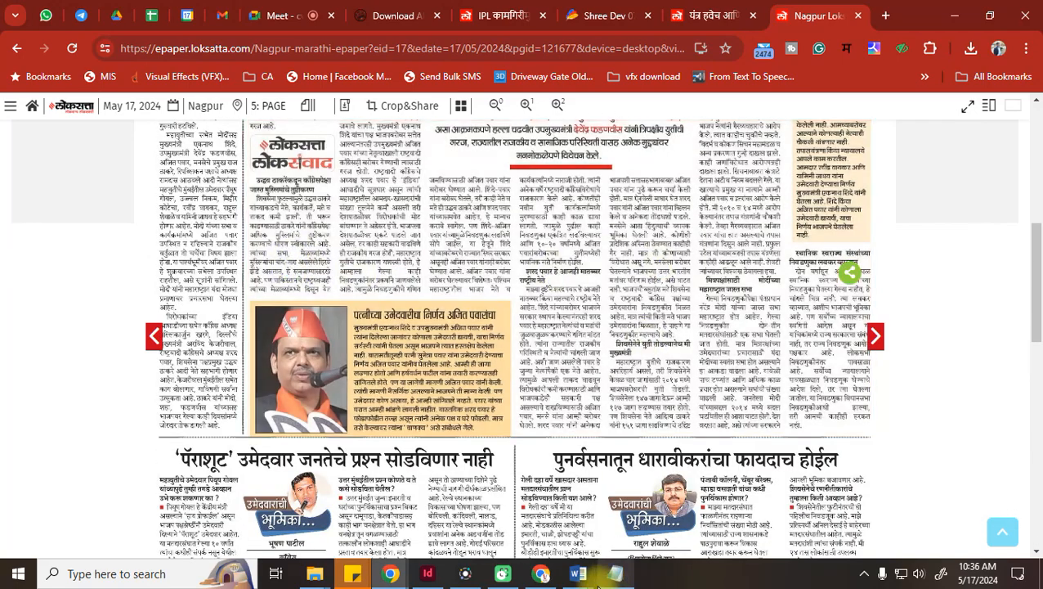
# Switch to InDesign's Untitled-1, select the biodiversity text frame, then deselect it
pyautogui.click(427, 572)
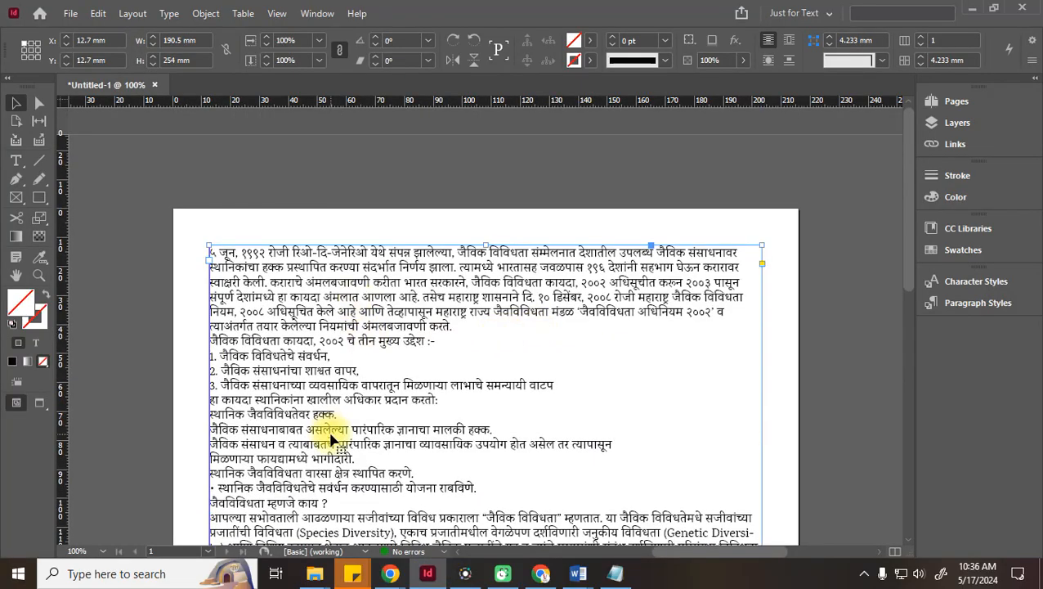
pyautogui.click(475, 206)
pyautogui.click(515, 259)
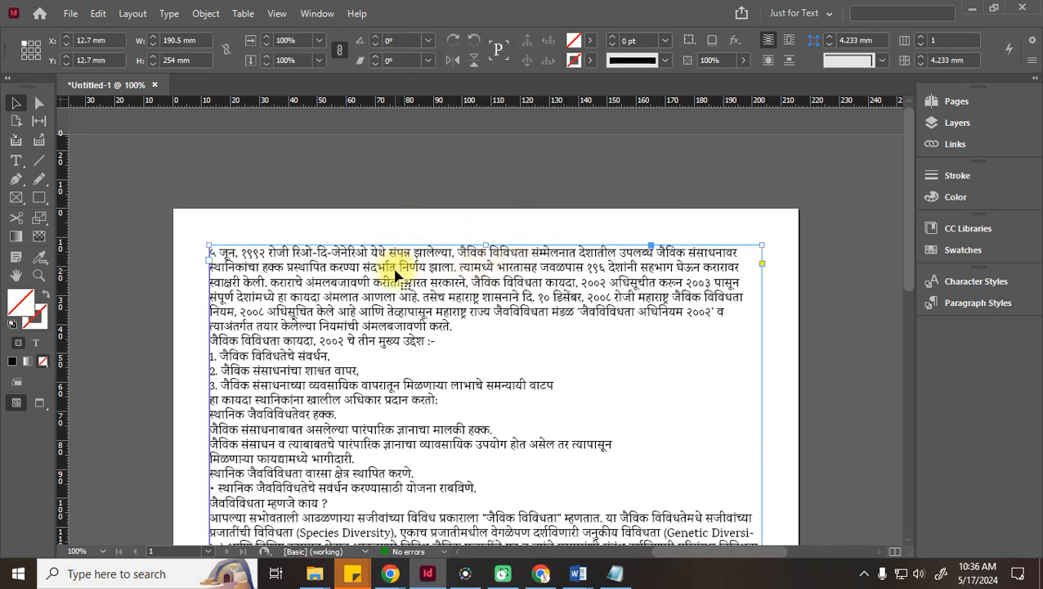
pyautogui.click(411, 177)
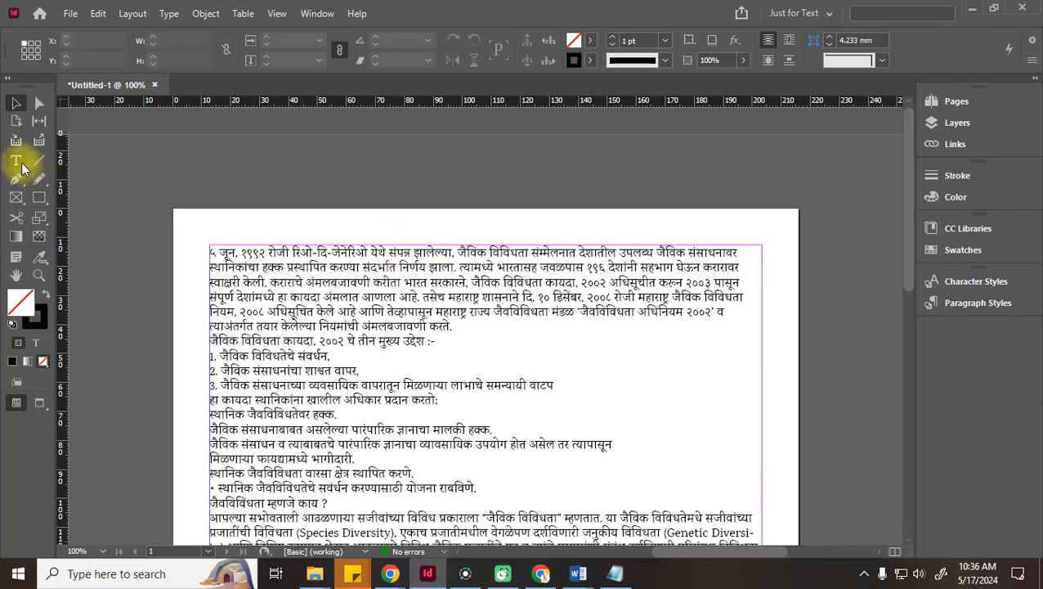
# Reduce all four linked page margins to 7 mm in Document Setup
pyautogui.click(71, 13)
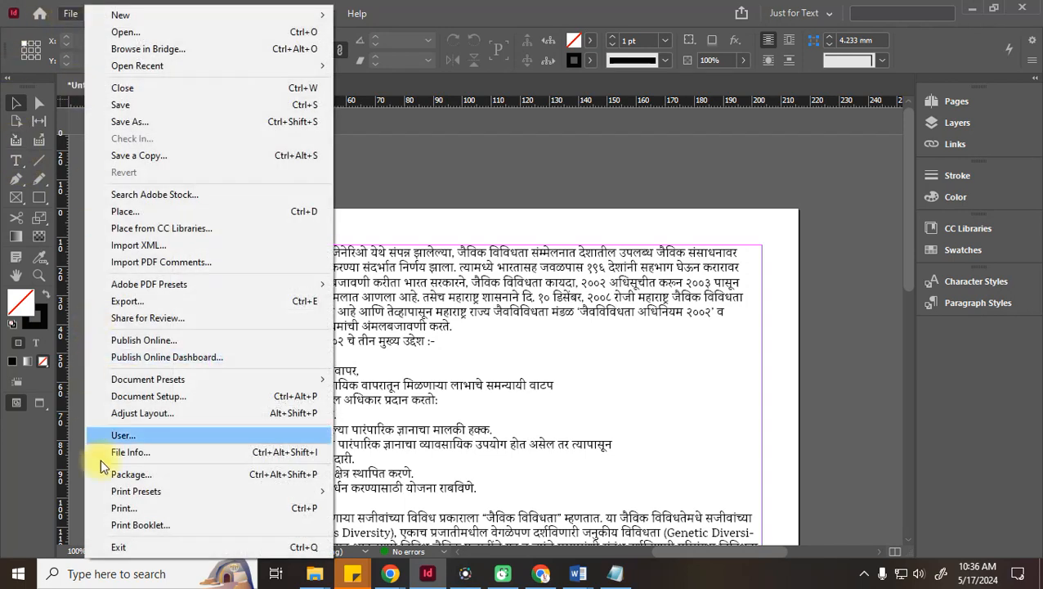
pyautogui.click(156, 397)
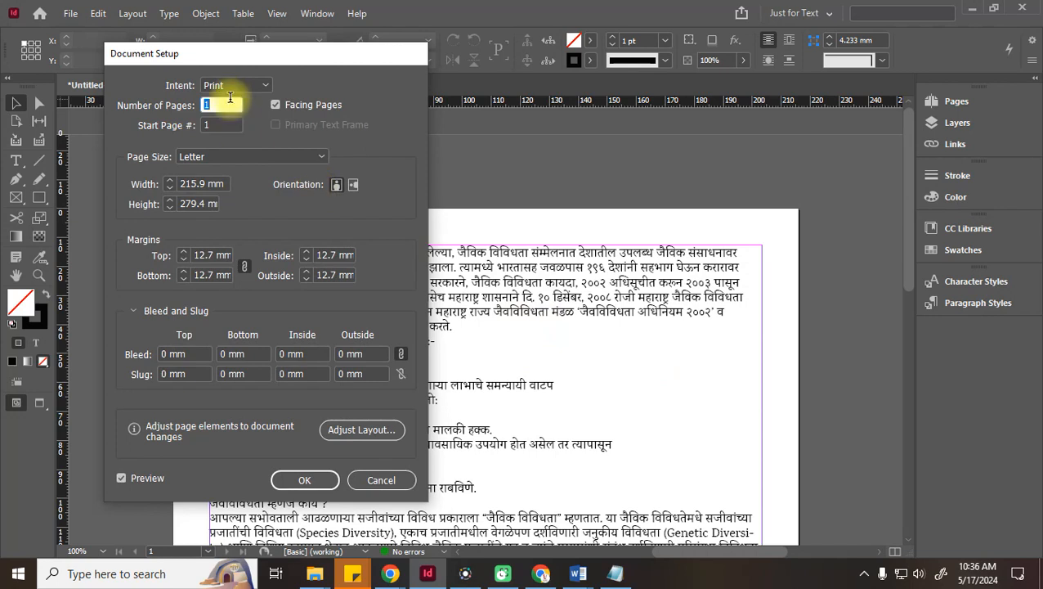
pyautogui.moveTo(237, 56); pyautogui.dragTo(147, 52)
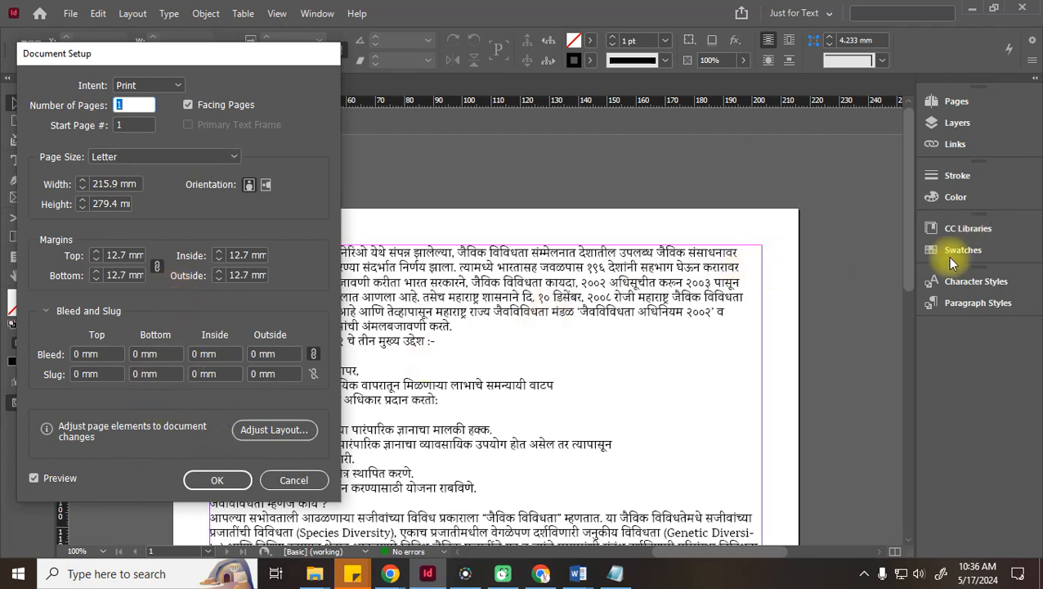
pyautogui.click(96, 260)
pyautogui.click(95, 260)
pyautogui.click(96, 260)
pyautogui.click(96, 260)
pyautogui.click(95, 260)
pyautogui.click(95, 260)
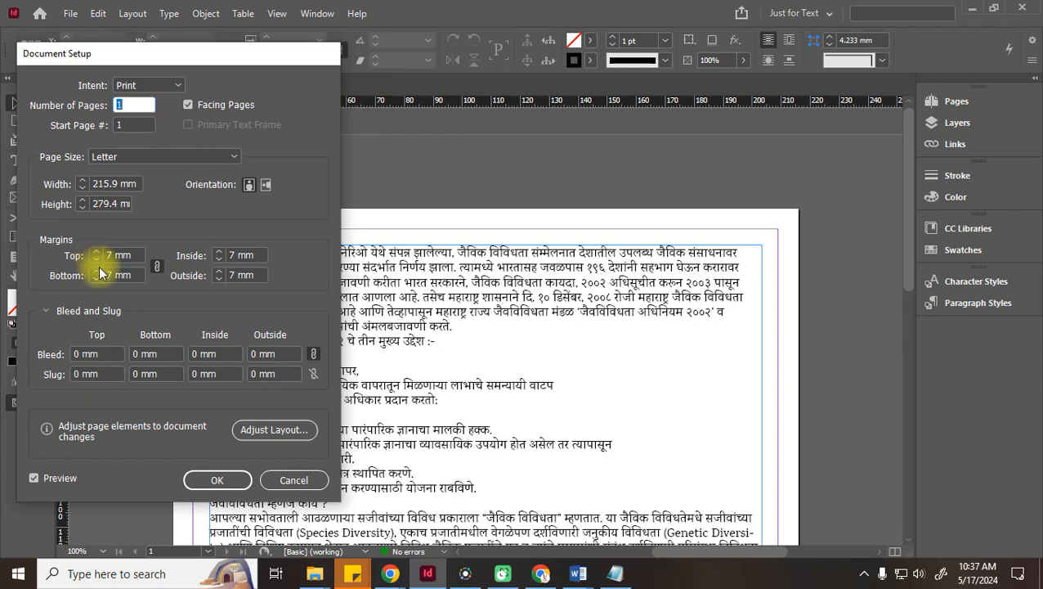
pyautogui.click(219, 478)
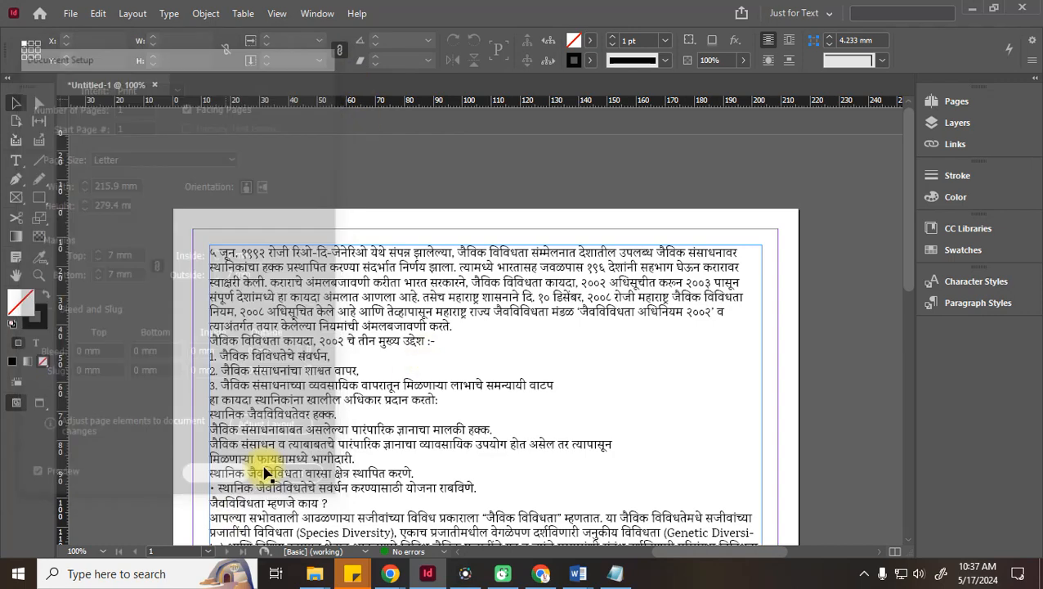
# Stretch the article's text frame edges out to the 7 mm margin guides, making it 201.9 × 265.4 mm
pyautogui.click(296, 253)
pyautogui.moveTo(485, 244); pyautogui.dragTo(484, 230)
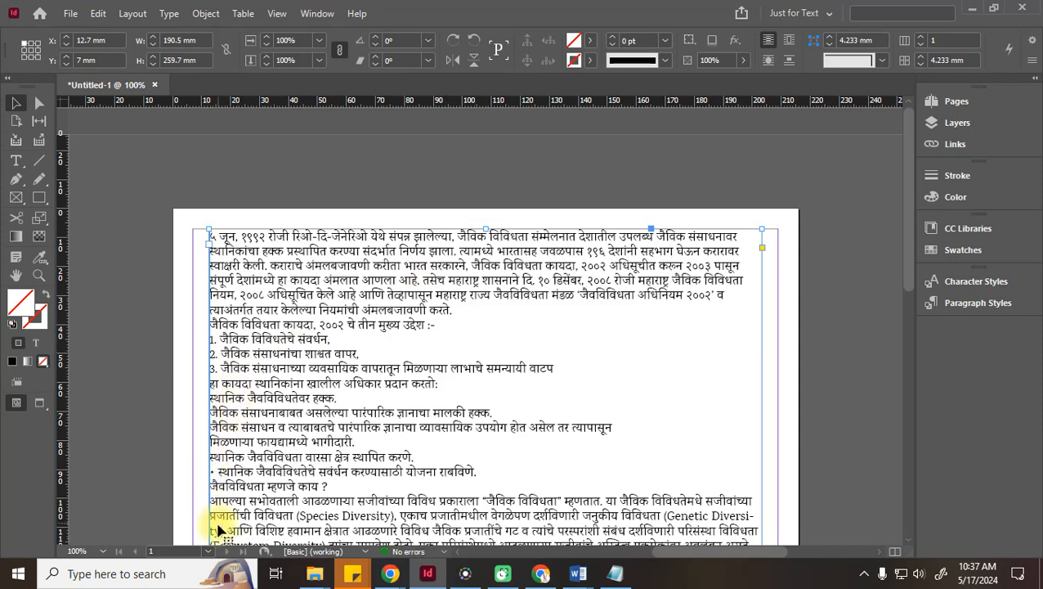
pyautogui.scroll(-3, 219, 530)
pyautogui.moveTo(210, 500); pyautogui.dragTo(193, 496)
pyautogui.moveTo(763, 496); pyautogui.dragTo(777, 497)
pyautogui.scroll(-12, 820, 495)
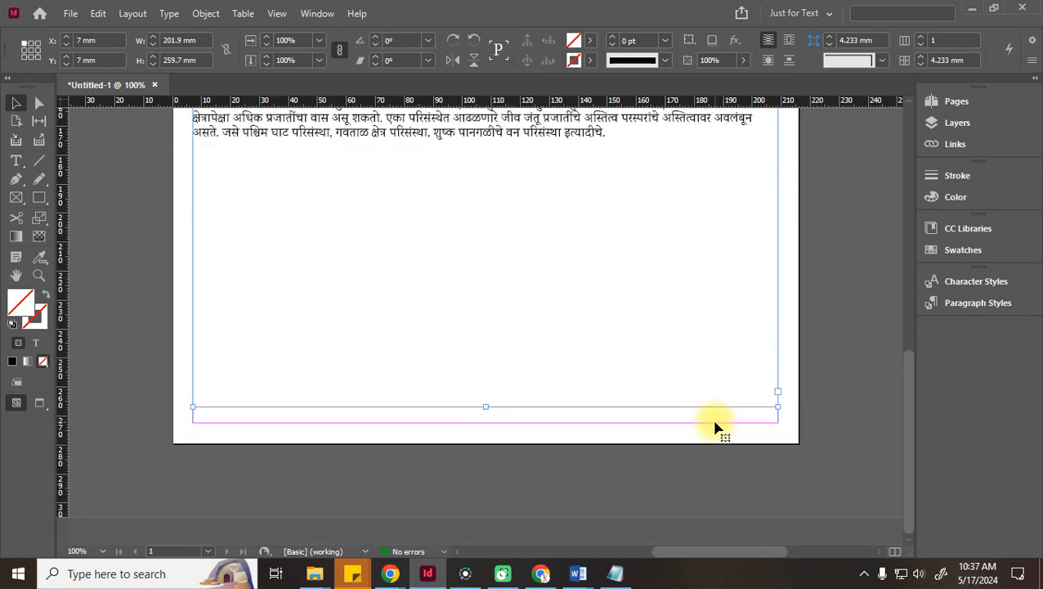
pyautogui.moveTo(486, 407); pyautogui.dragTo(489, 423)
pyautogui.scroll(12, 728, 401)
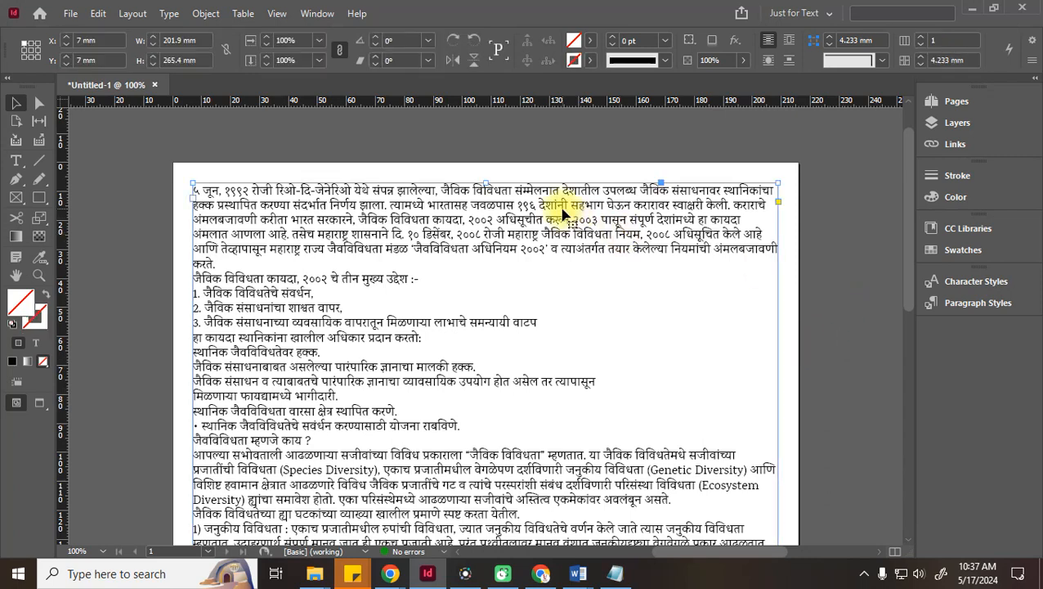
# Unlink the margins and raise only the top margin to 12 mm
pyautogui.click(71, 13)
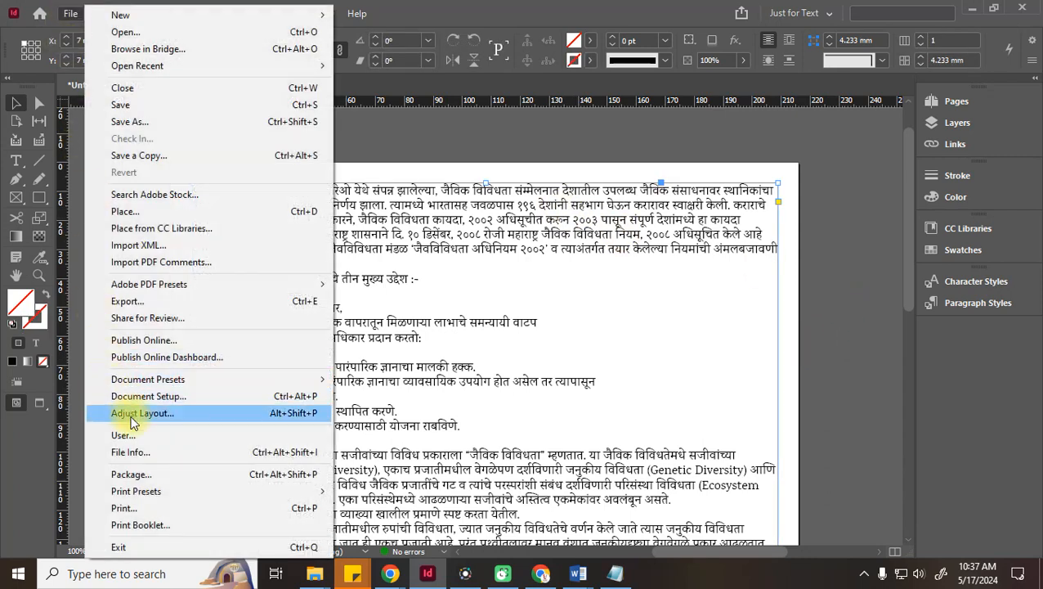
pyautogui.click(162, 396)
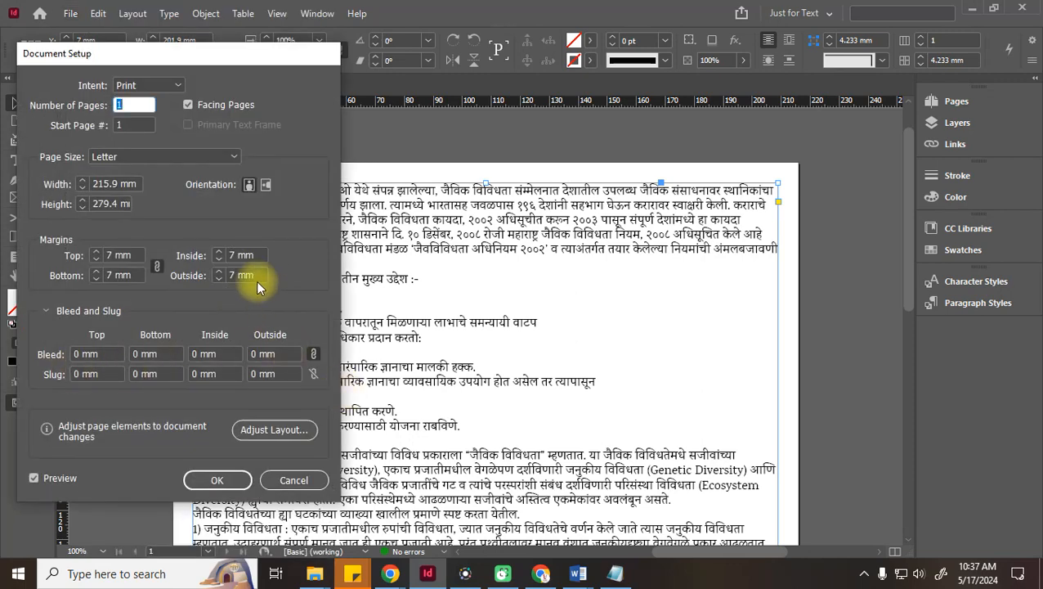
pyautogui.click(155, 268)
pyautogui.click(96, 252)
pyautogui.click(95, 252)
pyautogui.click(96, 251)
pyautogui.click(96, 252)
pyautogui.click(95, 252)
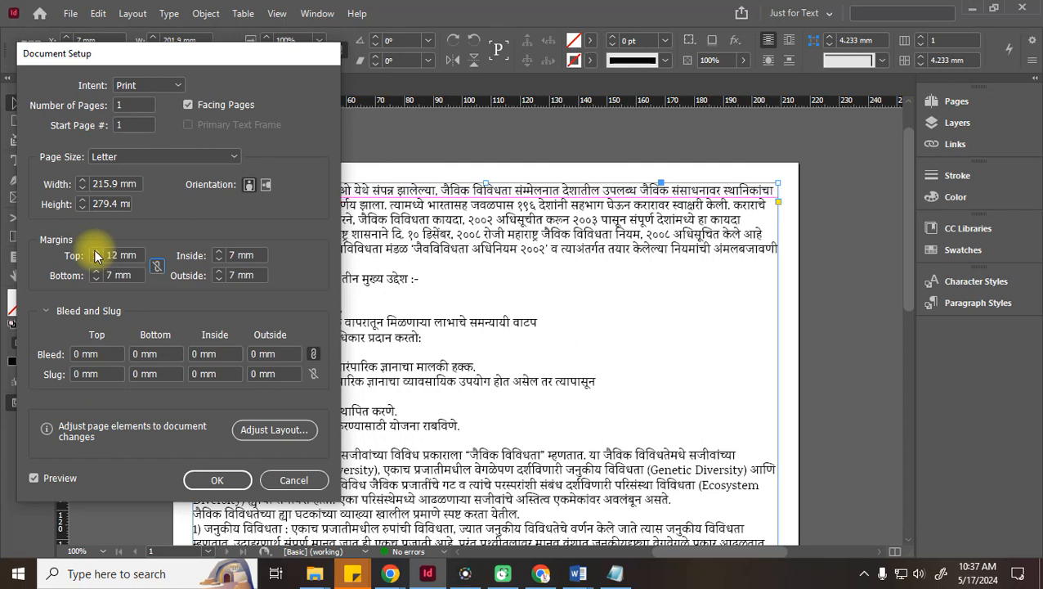
pyautogui.click(217, 479)
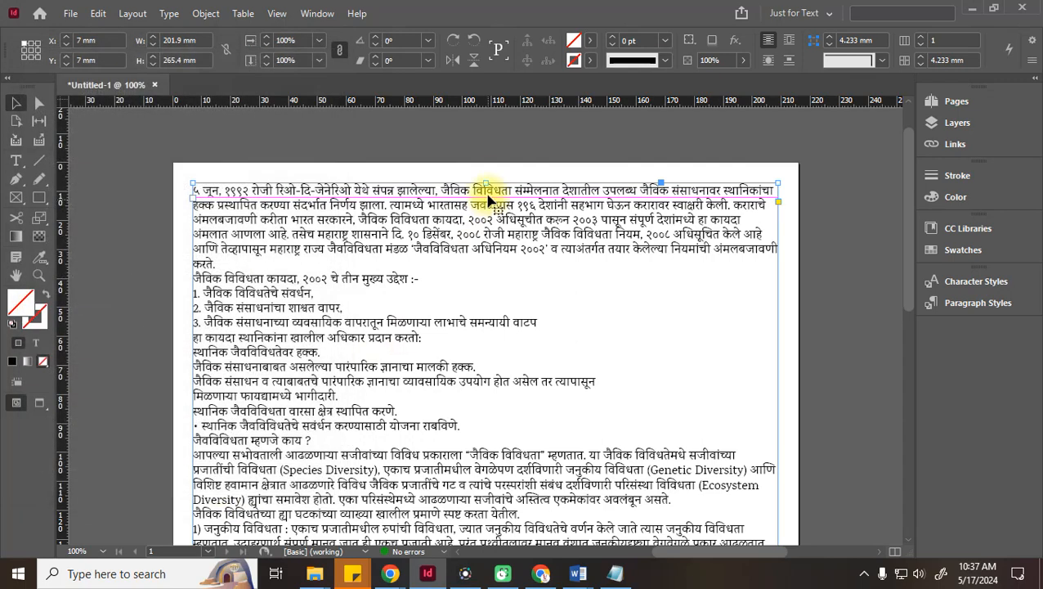
# Lower the text frame's top edge to the new 12 mm top margin
pyautogui.moveTo(482, 180); pyautogui.dragTo(483, 194)
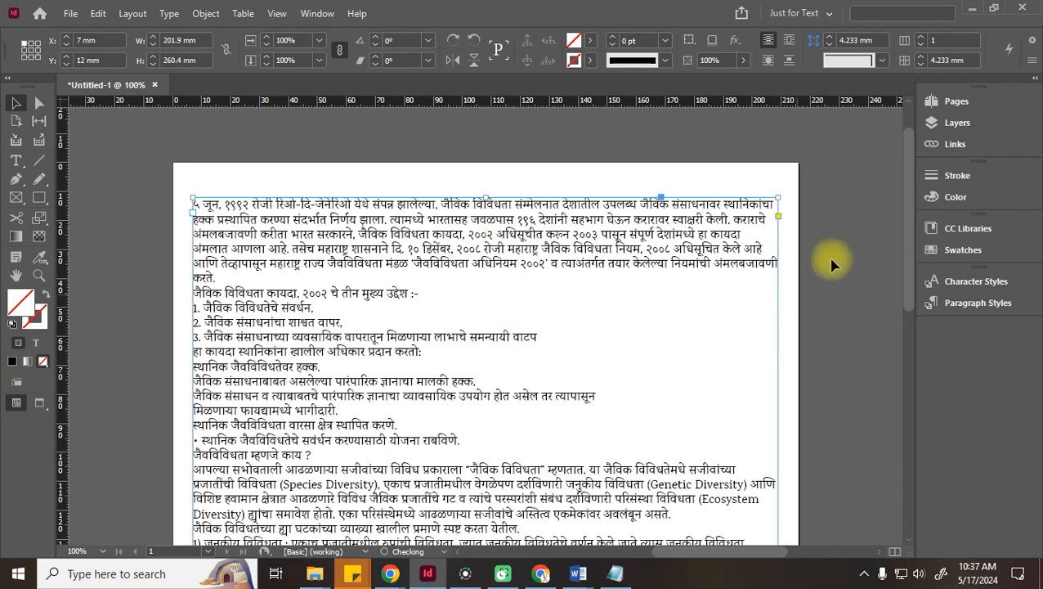
pyautogui.click(900, 335)
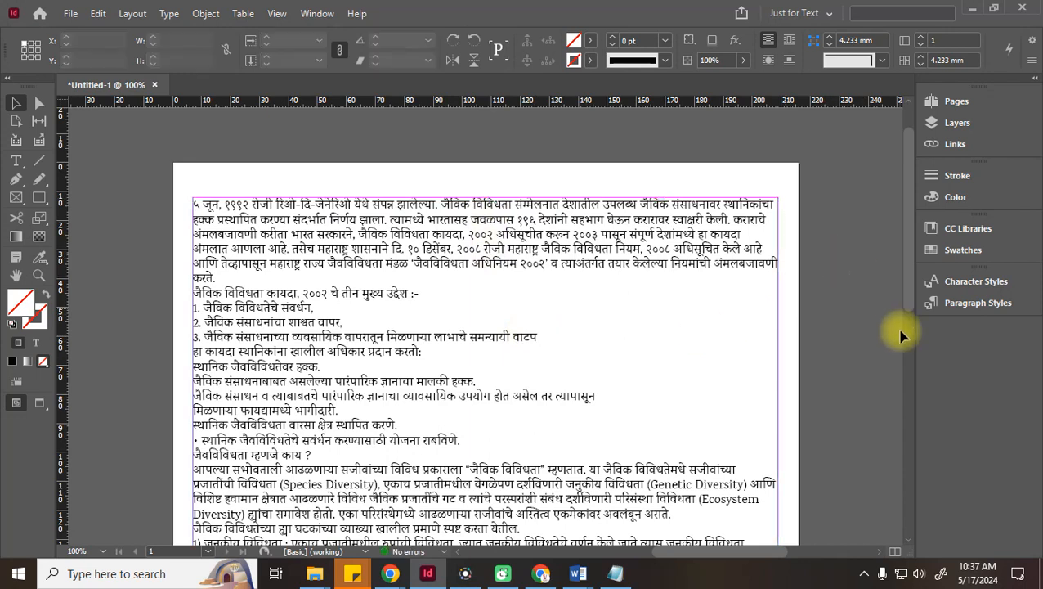
pyautogui.click(503, 236)
pyautogui.click(829, 269)
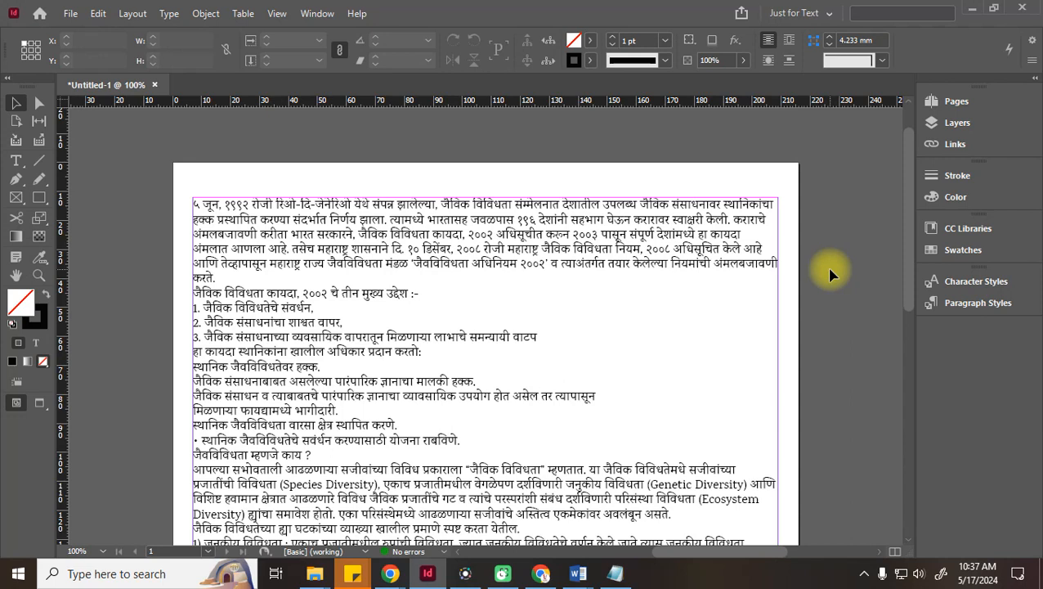
# Toggle guides and Overprint Preview, ending with guides shown and Overprint Preview off
pyautogui.hotkey('ctrl', ';')
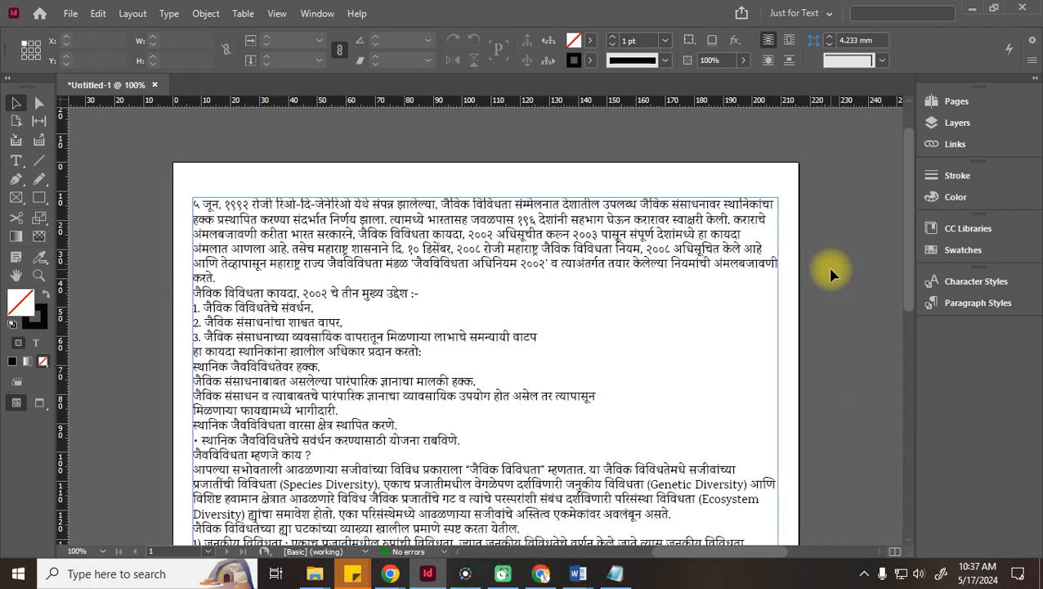
pyautogui.click(276, 14)
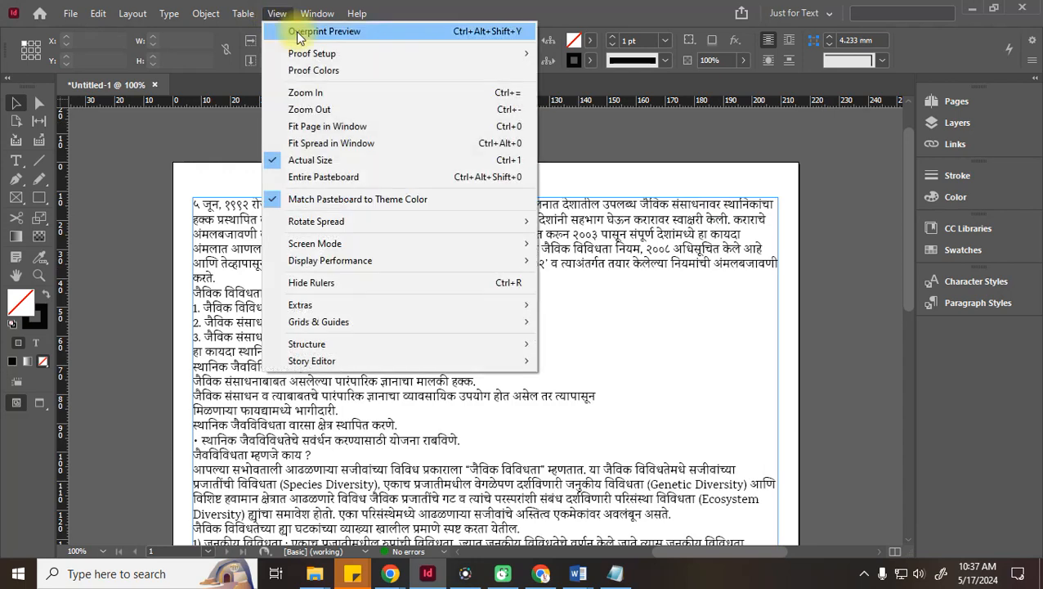
pyautogui.click(305, 34)
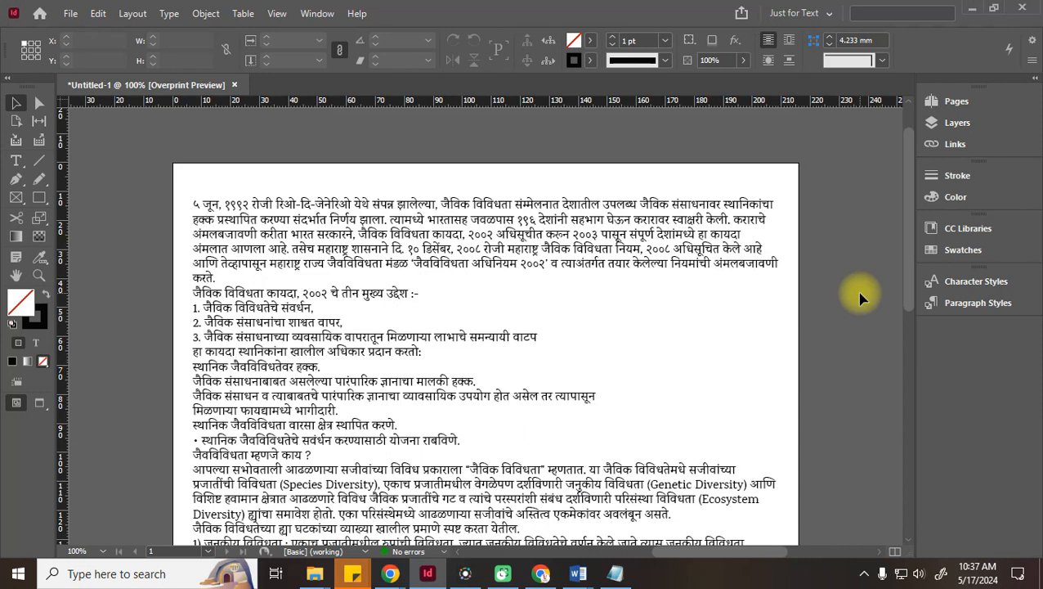
pyautogui.hotkey('ctrl', 'alt', 'shift', 'y')
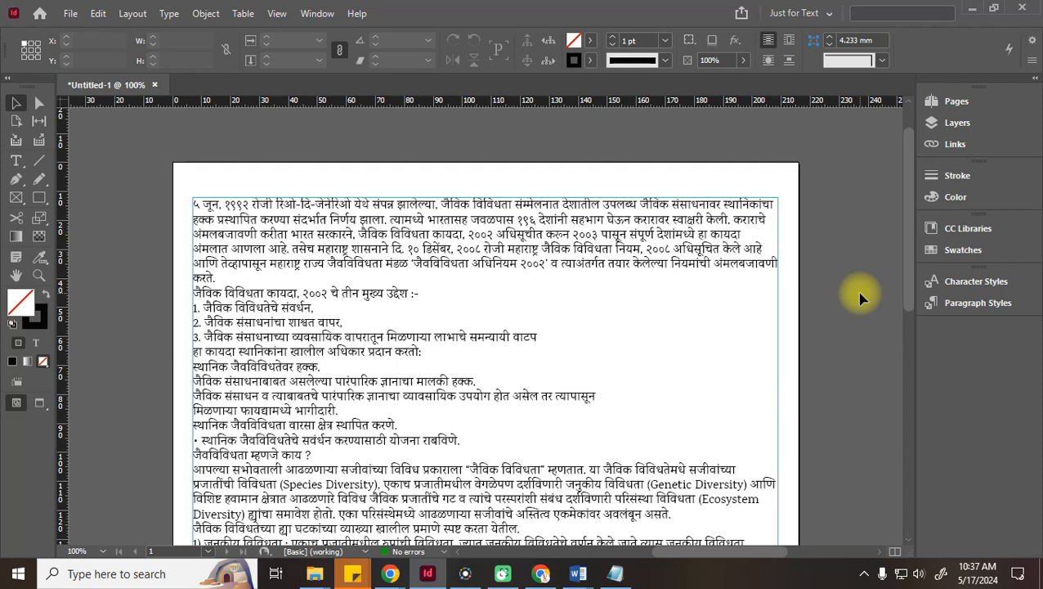
pyautogui.hotkey('ctrl', ';')
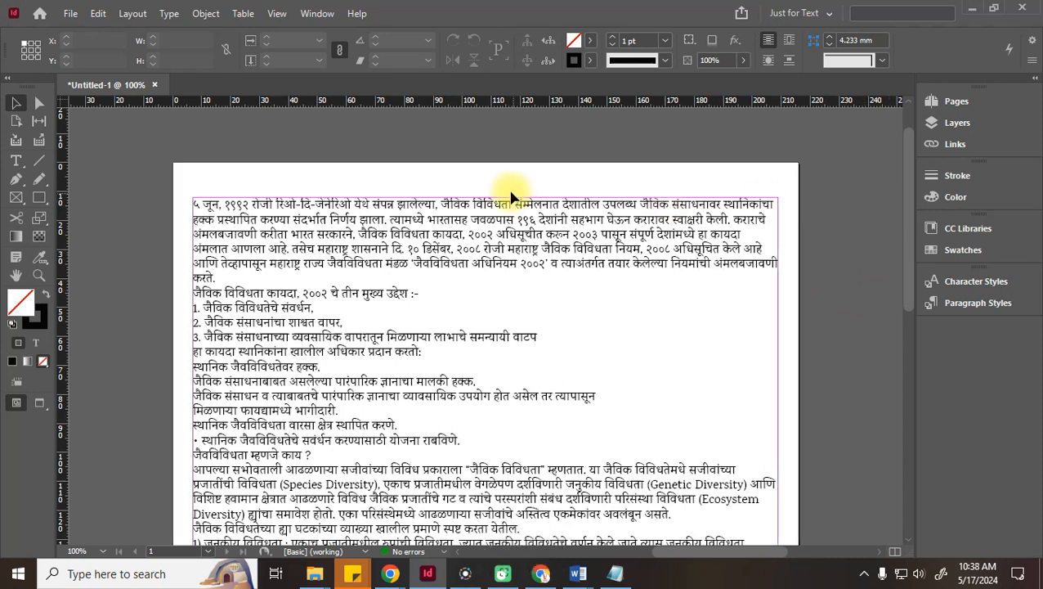
pyautogui.click(96, 13)
# Set Margins and Columns to 2 columns with a 5 mm gutter
pyautogui.click(525, 7)
pyautogui.click(132, 13)
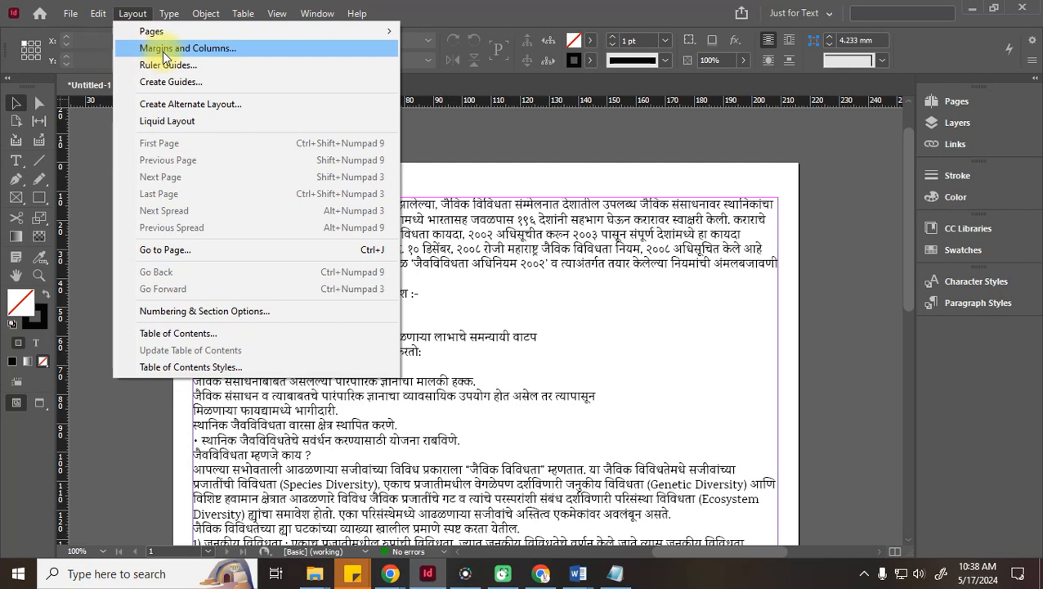
pyautogui.click(217, 50)
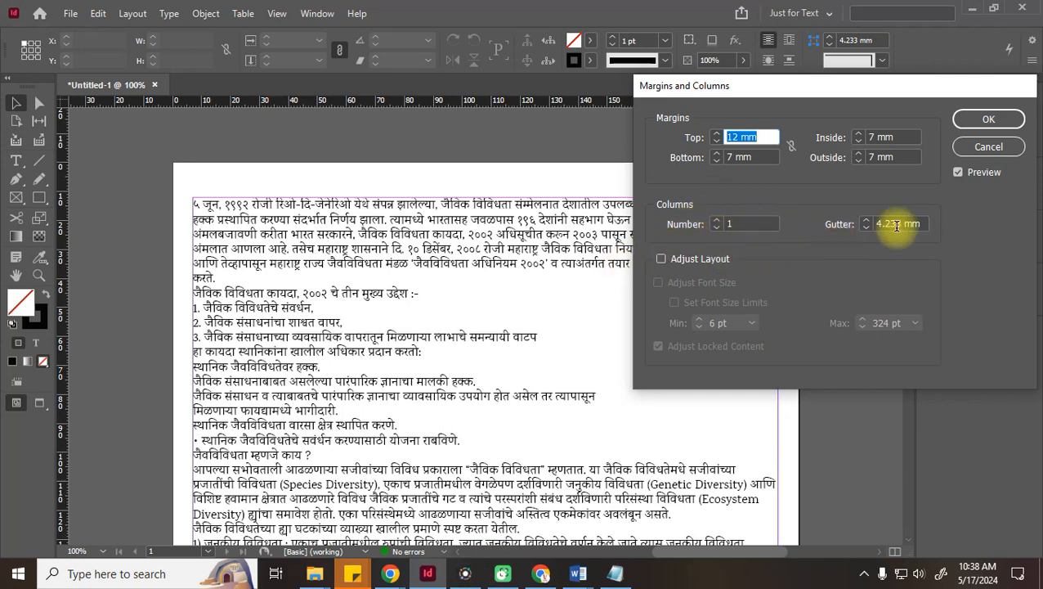
pyautogui.click(717, 220)
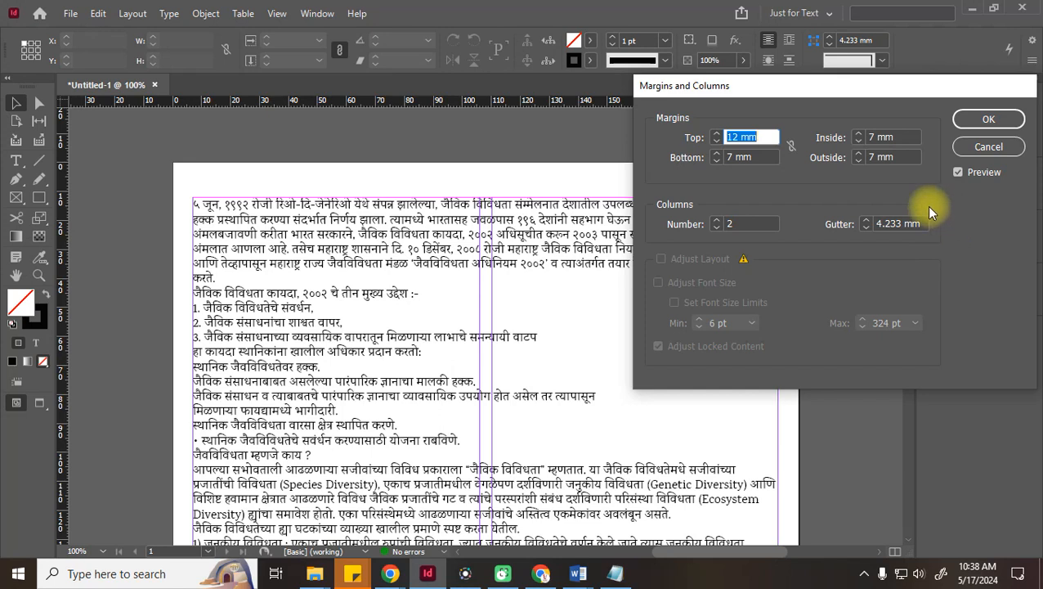
pyautogui.click(717, 220)
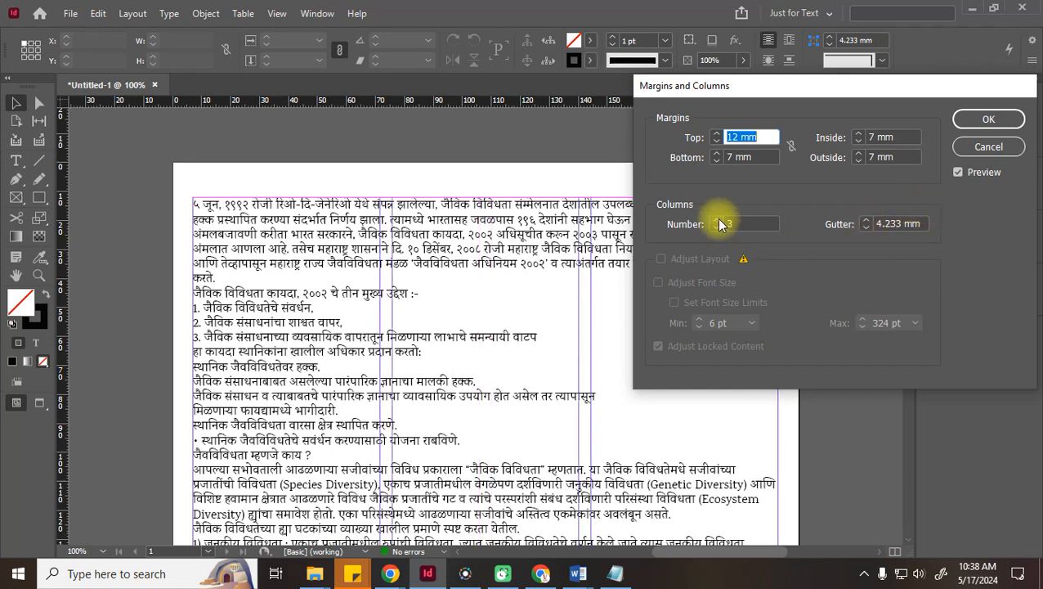
pyautogui.click(716, 229)
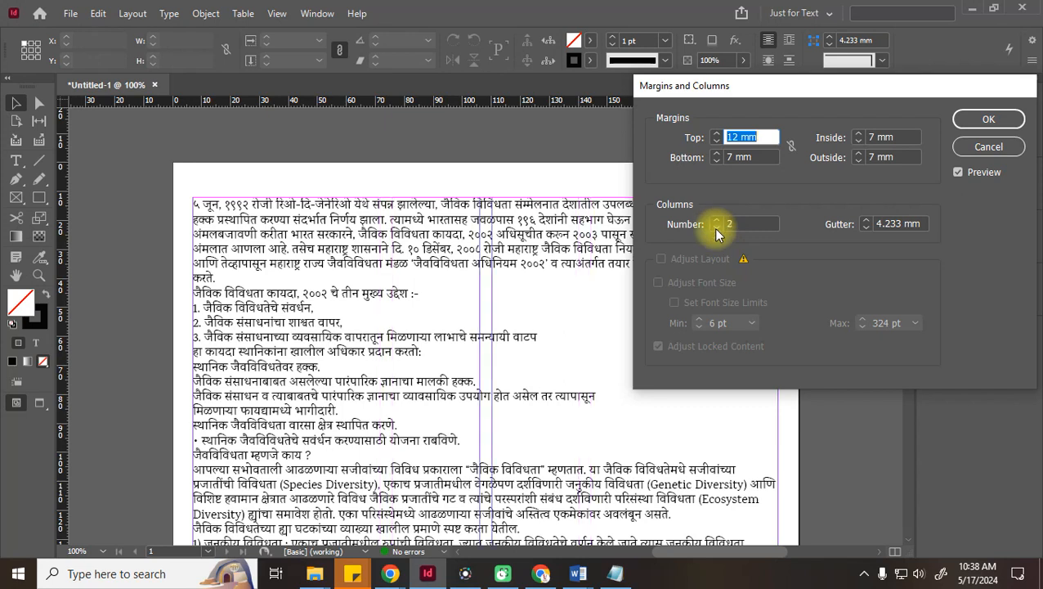
pyautogui.moveTo(929, 224); pyautogui.dragTo(726, 224)
pyautogui.write('5')
pyautogui.press('Tab')
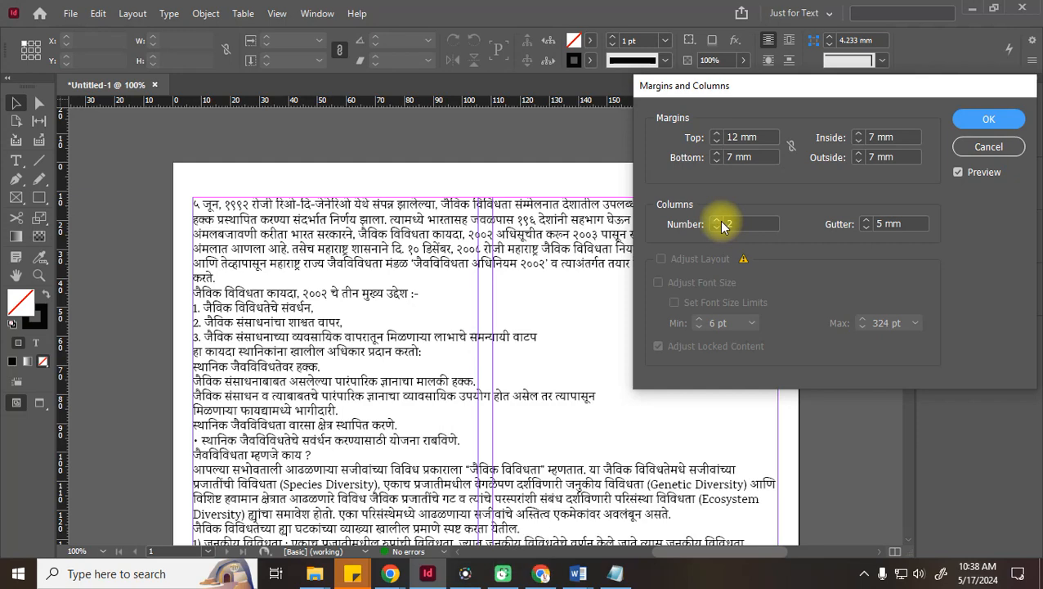
pyautogui.click(987, 120)
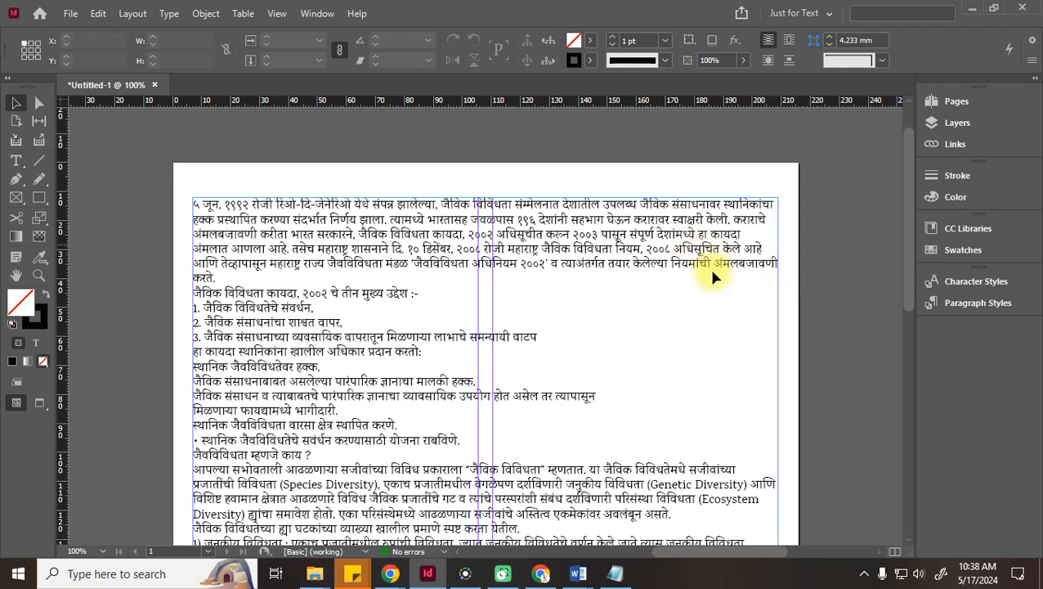
pyautogui.hotkey('ctrl', 'z')
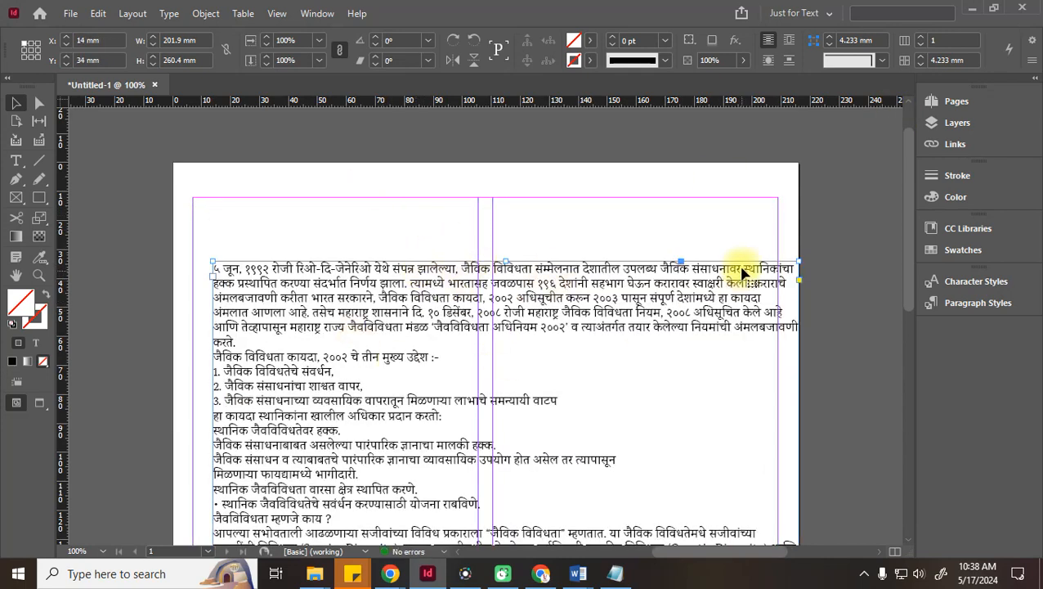
pyautogui.hotkey('ctrl', 'z')
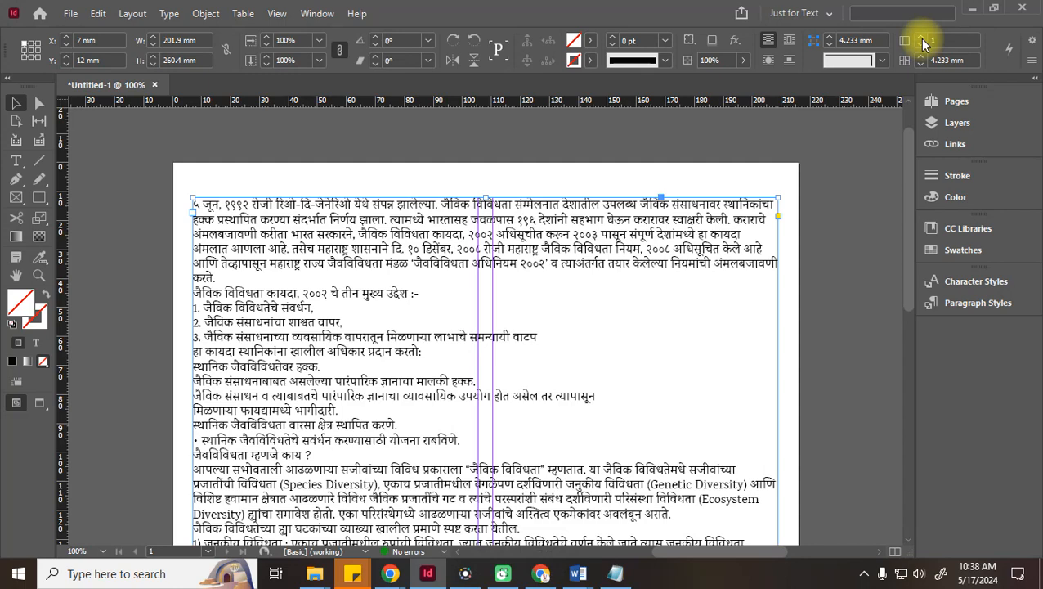
pyautogui.click(921, 37)
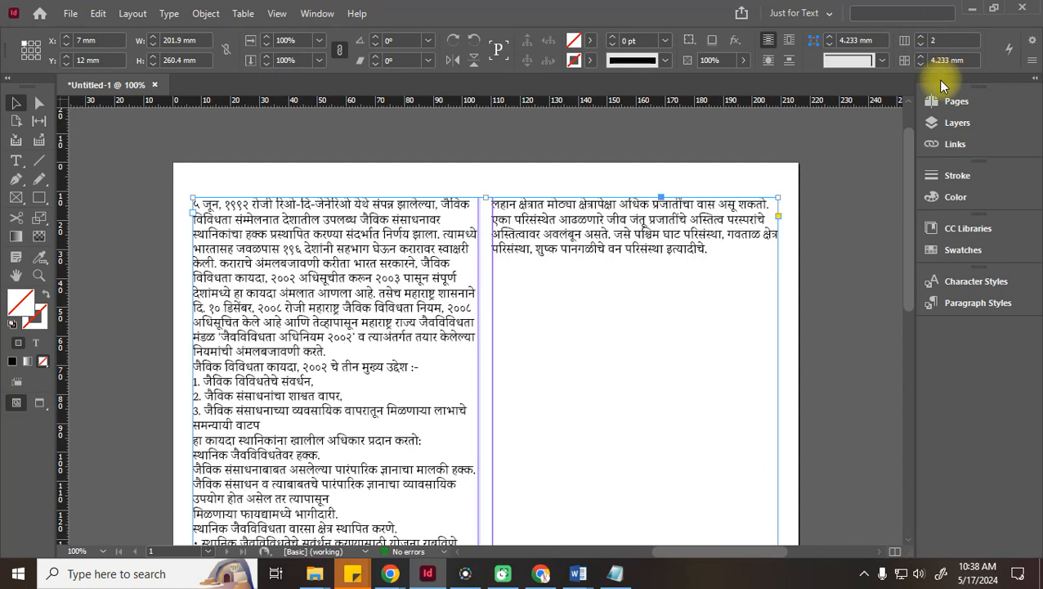
pyautogui.doubleClick(965, 61)
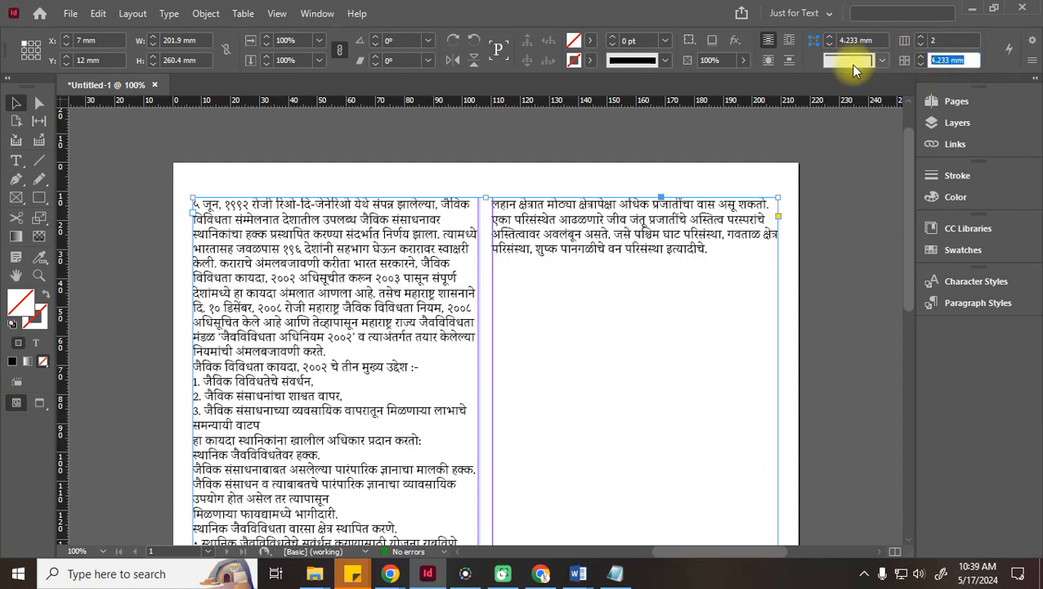
pyautogui.write('5')
pyautogui.press('Tab')
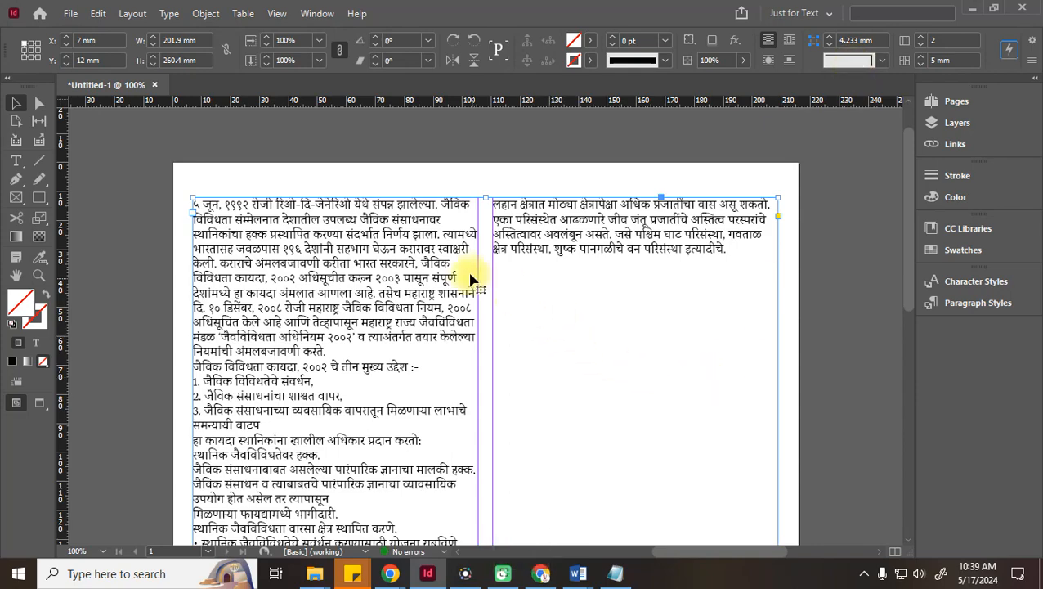
pyautogui.click(834, 292)
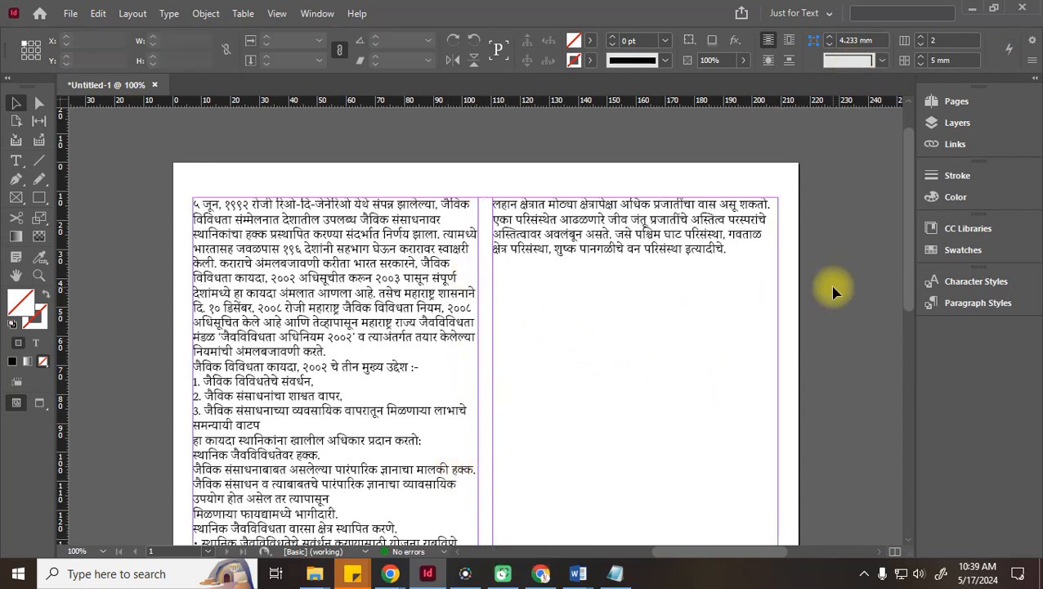
pyautogui.scroll(-10, 834, 292)
pyautogui.scroll(5, 834, 291)
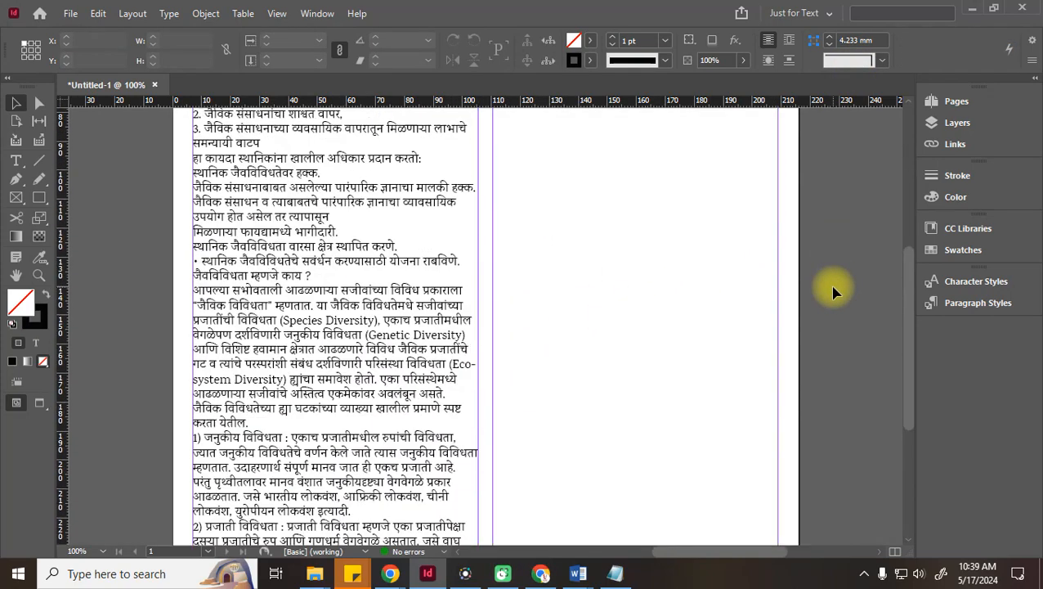
pyautogui.scroll(5, 834, 292)
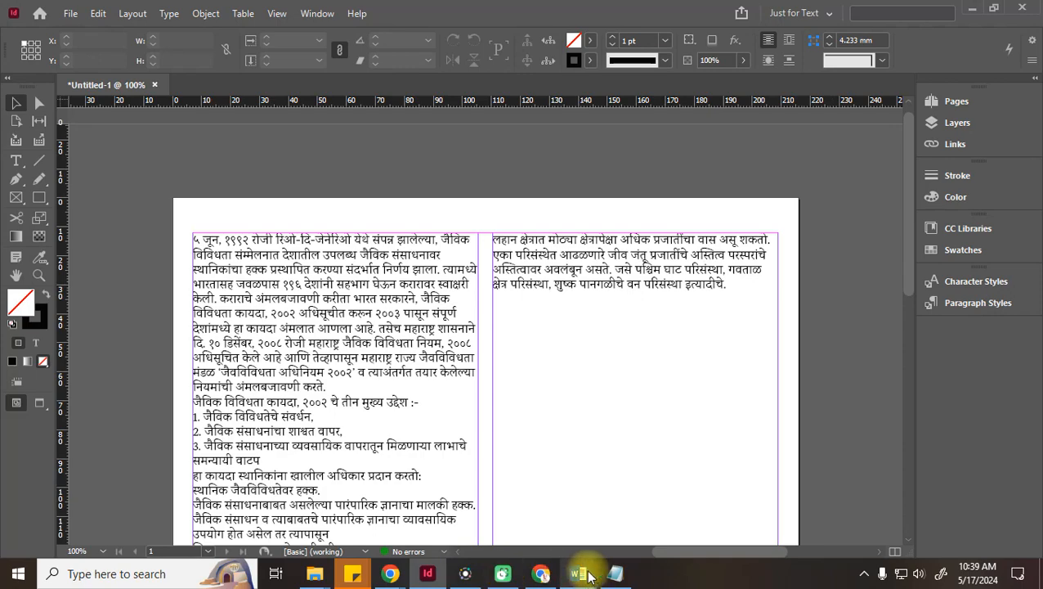
# Copy the entire biodiversity document text in Microsoft Word
pyautogui.moveTo(582, 571)
pyautogui.click(629, 522)
pyautogui.click(584, 419)
pyautogui.hotkey('ctrl', 'a')
pyautogui.hotkey('ctrl', 'c')
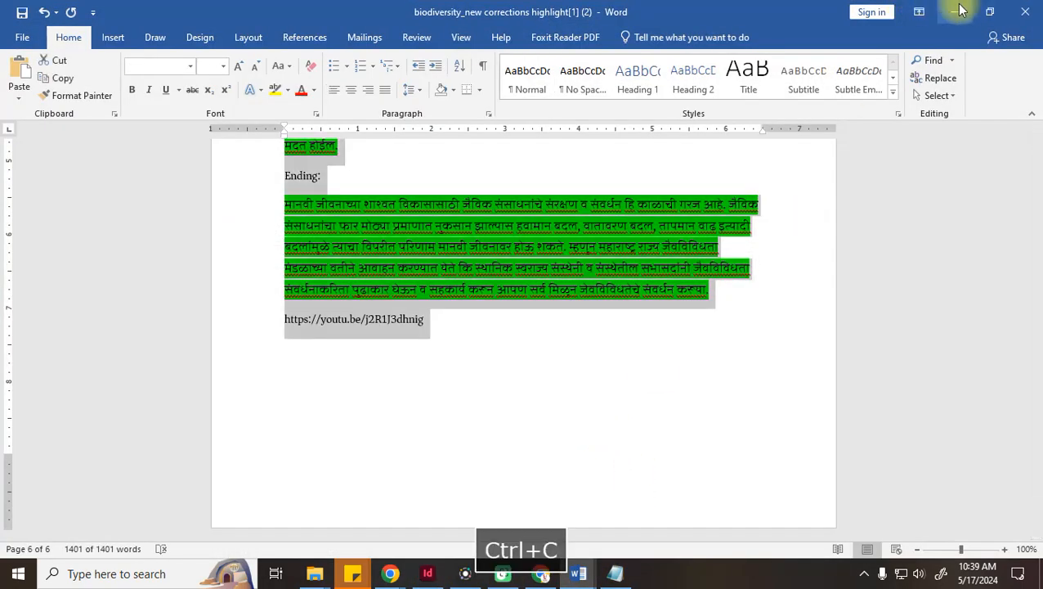
# In InDesign, select the whole two-column story, then the text frame itself
pyautogui.click(955, 10)
pyautogui.tripleClick(334, 446)
pyautogui.hotkey('ctrl', 'a')
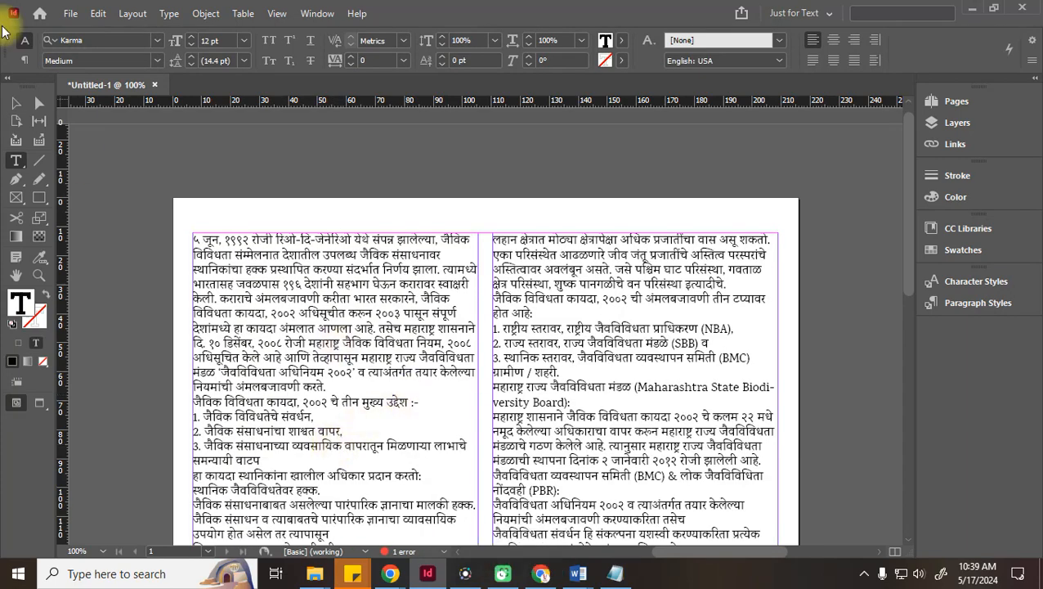
pyautogui.click(18, 107)
pyautogui.scroll(-10, 374, 266)
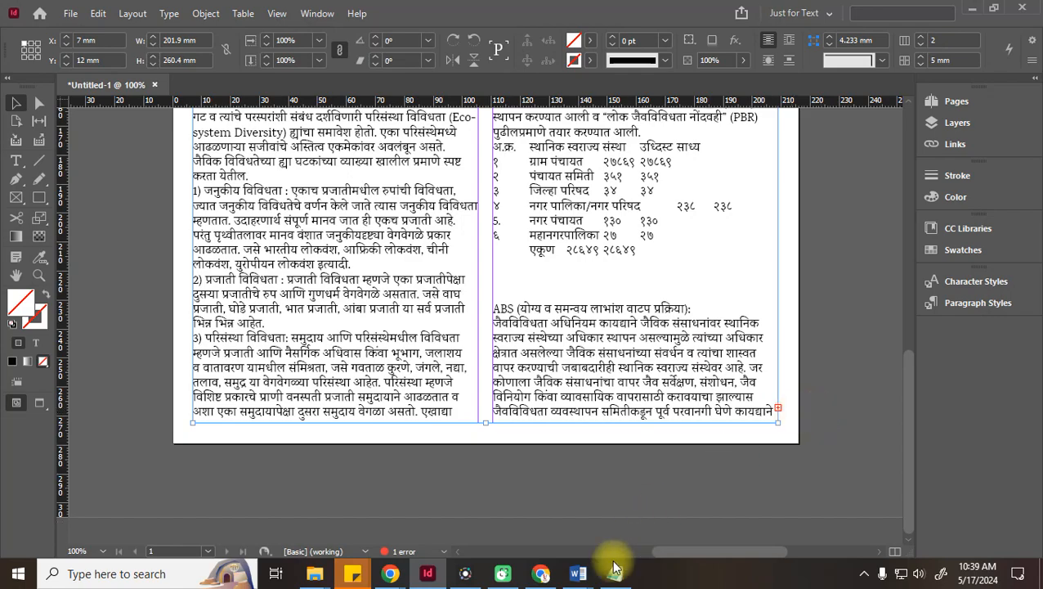
pyautogui.moveTo(581, 577)
pyautogui.click(628, 515)
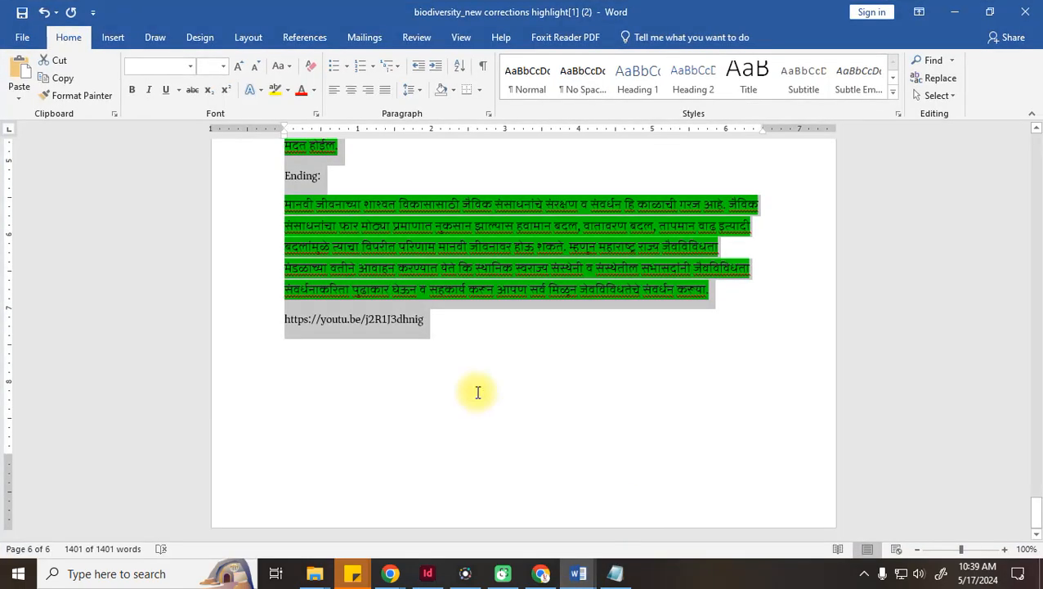
pyautogui.scroll(20, 477, 393)
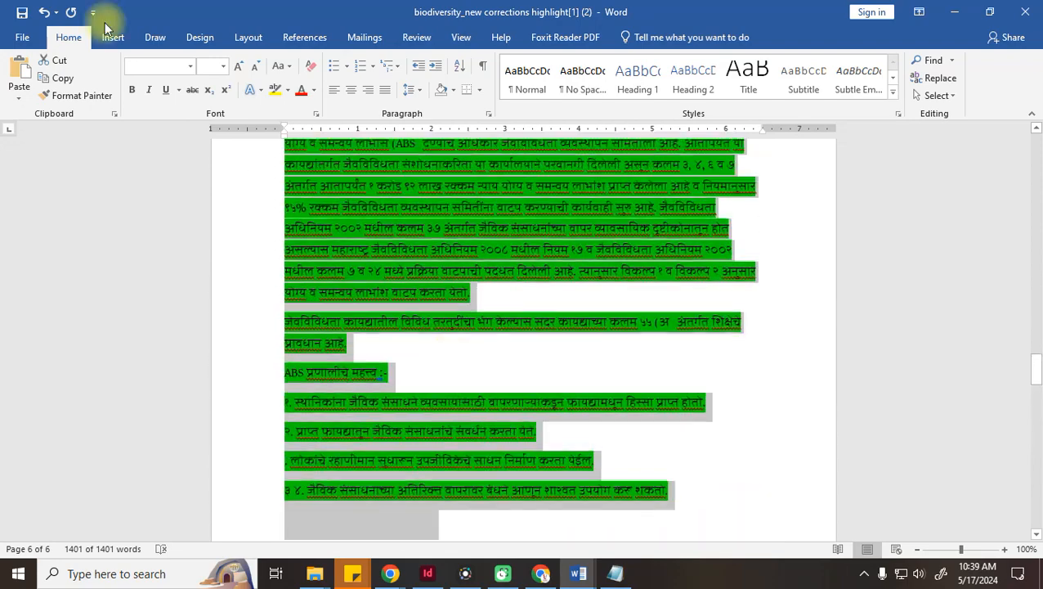
pyautogui.click(20, 37)
pyautogui.click(33, 188)
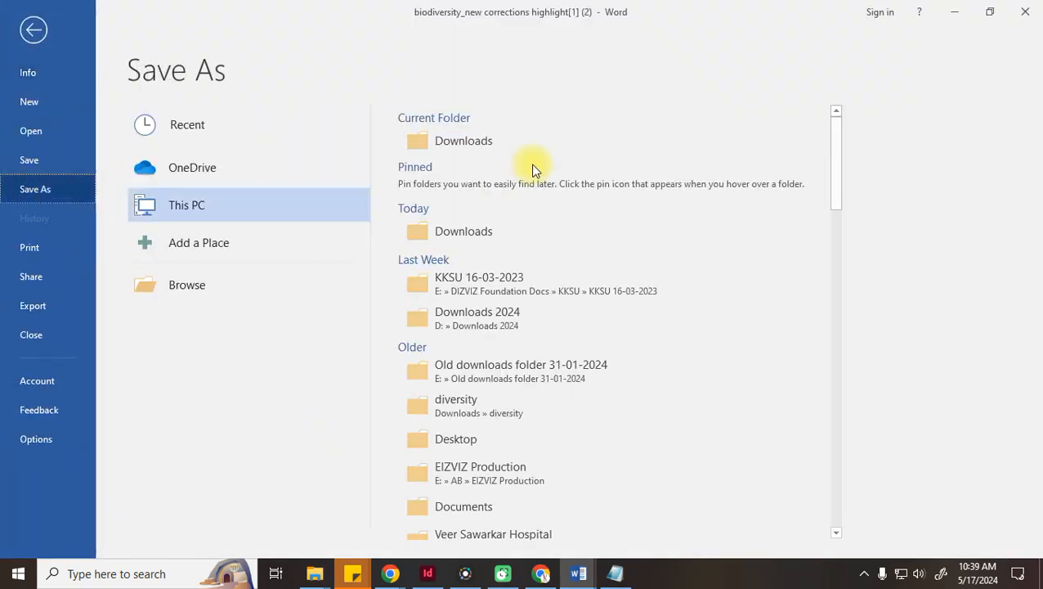
pyautogui.click(501, 237)
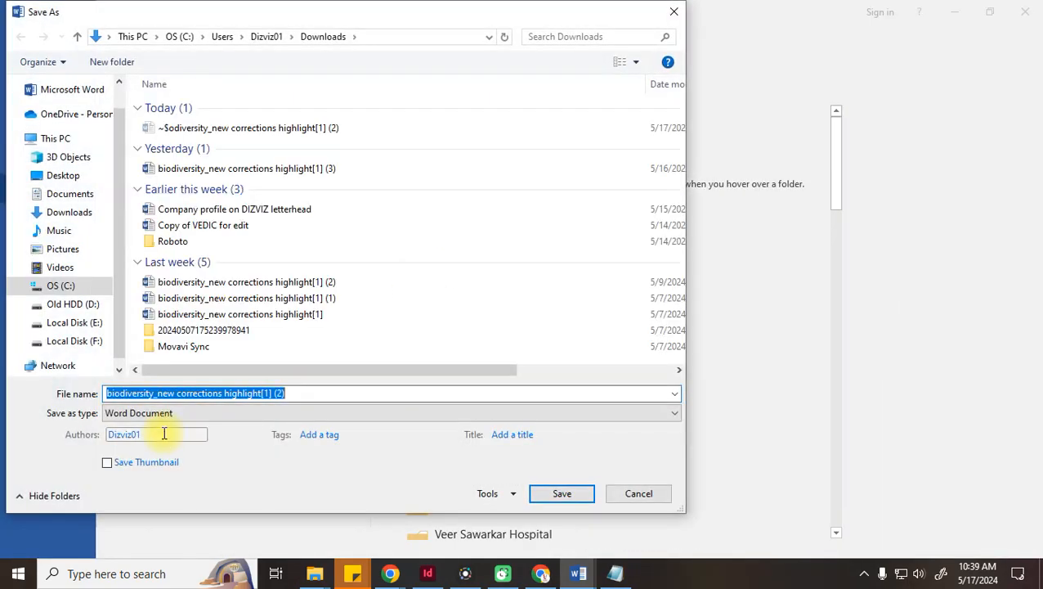
pyautogui.click(633, 488)
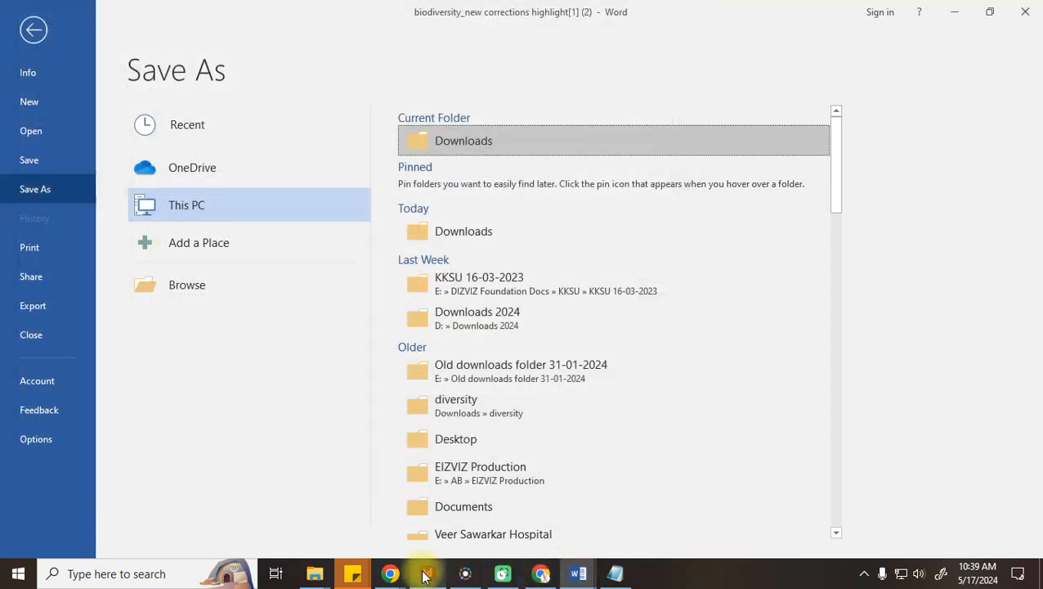
pyautogui.click(428, 575)
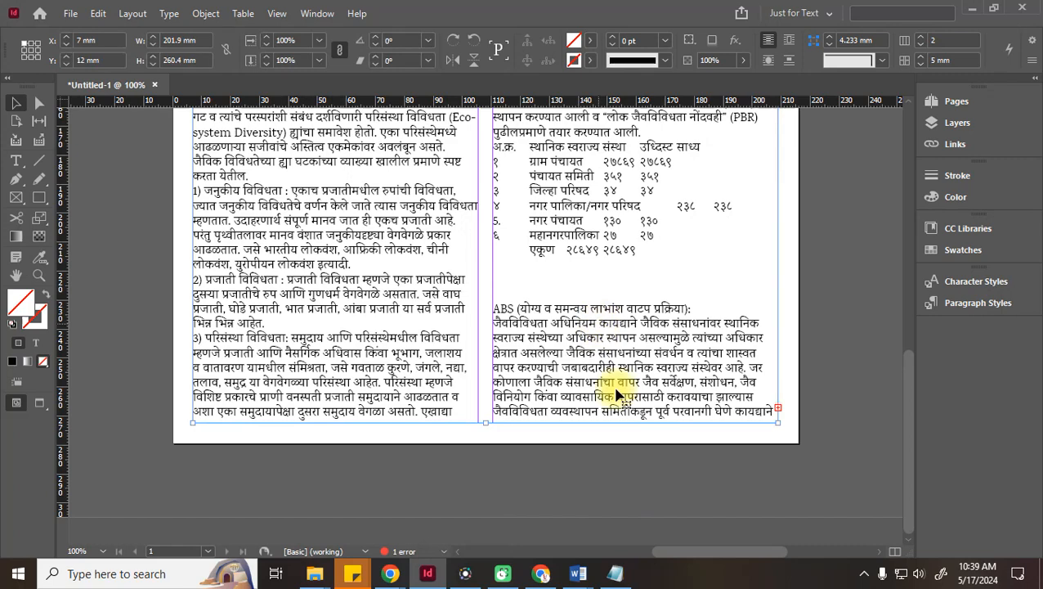
# Delete the old text frames and load 'biodiversity_new corrections highlight[1] (3)' from Downloads for placing
pyautogui.press('Delete')
pyautogui.scroll(8, 615, 437)
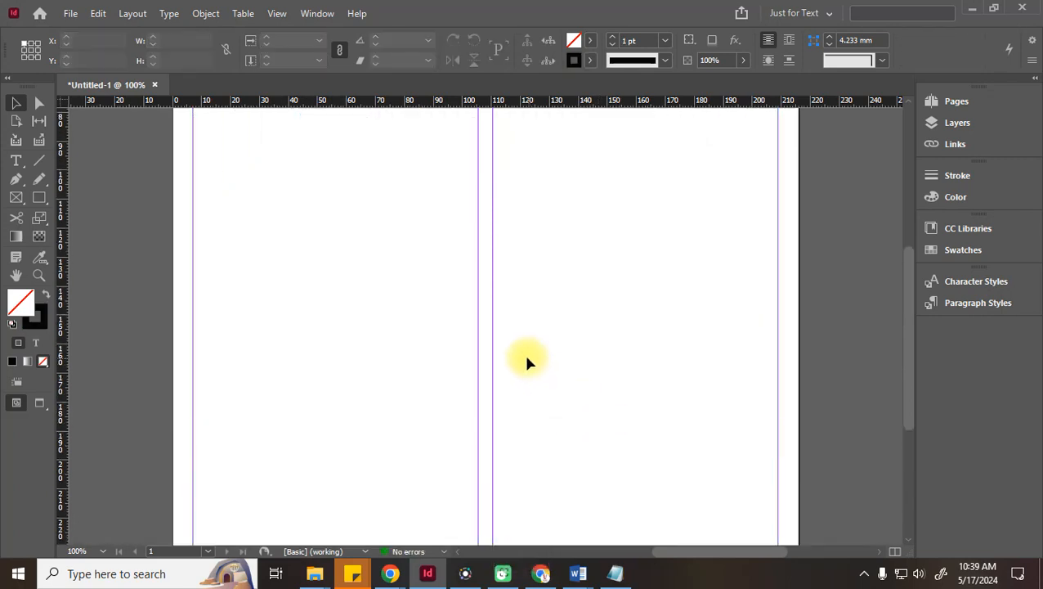
pyautogui.click(71, 13)
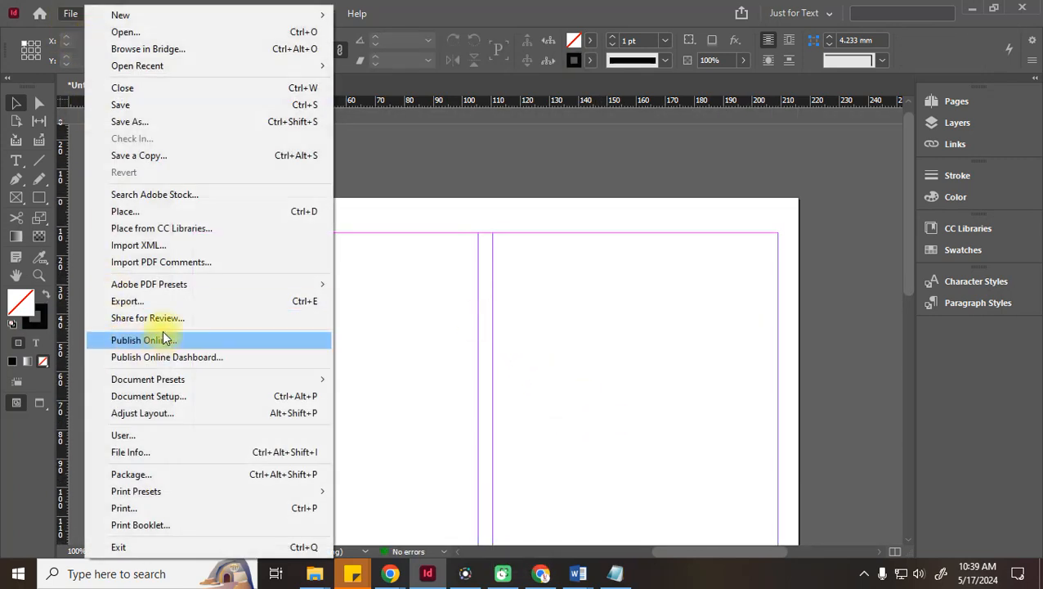
pyautogui.click(135, 209)
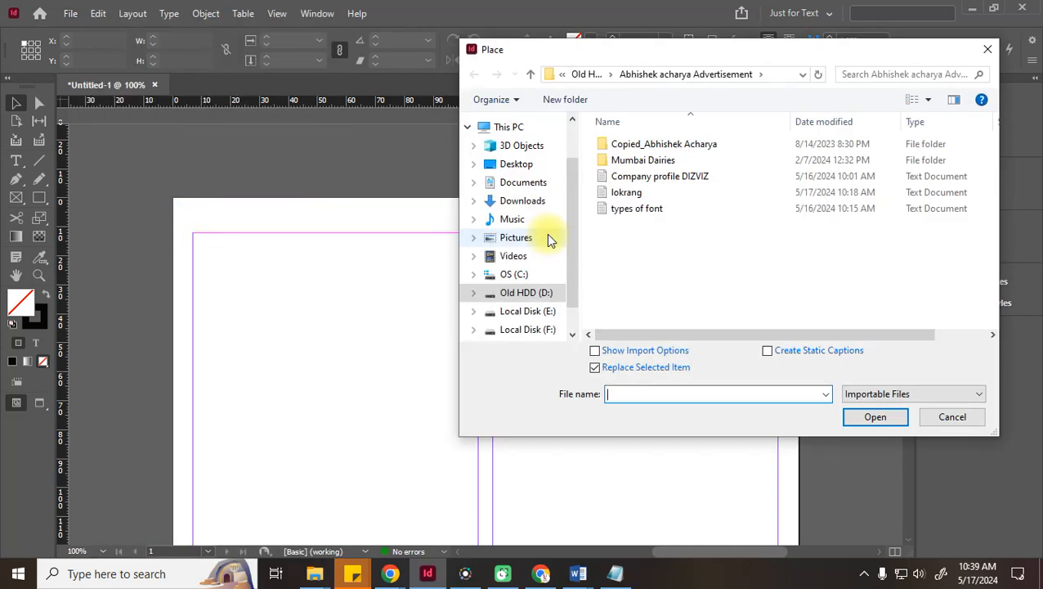
pyautogui.click(548, 203)
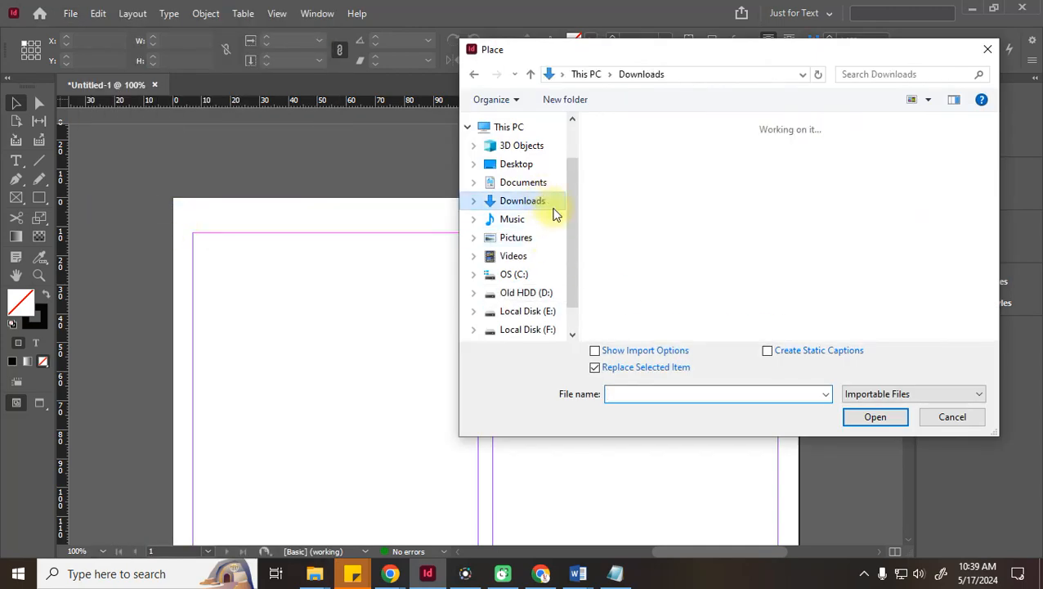
pyautogui.scroll(-2, 810, 267)
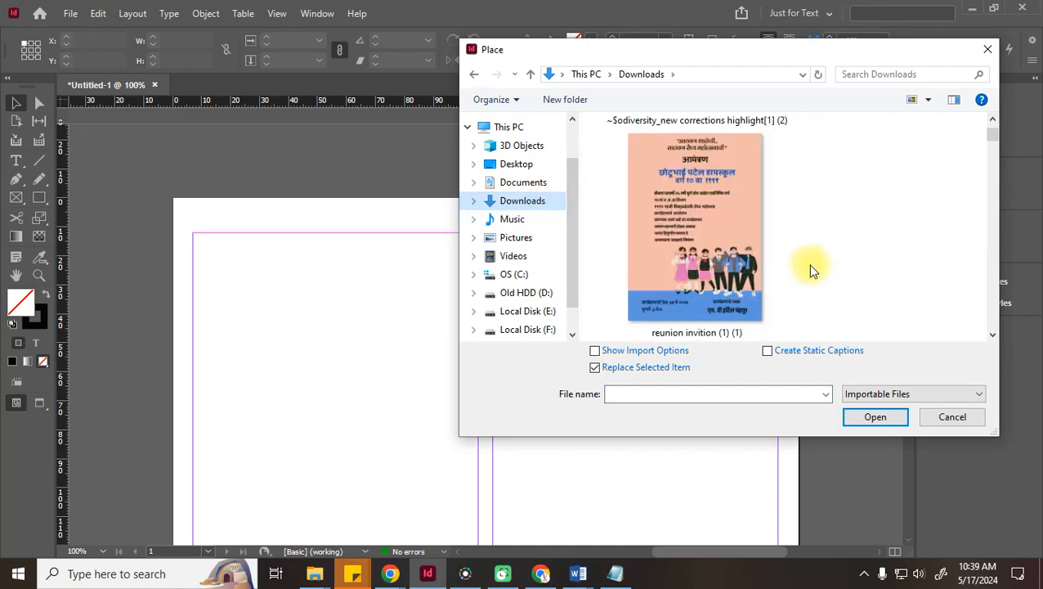
pyautogui.rightClick(869, 176)
pyautogui.moveTo(855, 188)
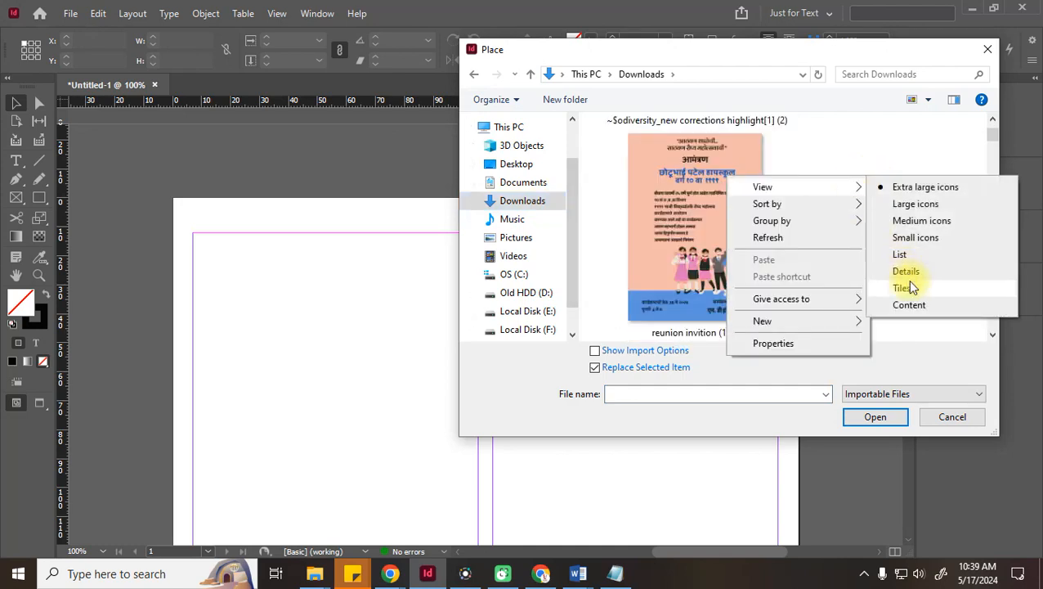
pyautogui.click(899, 254)
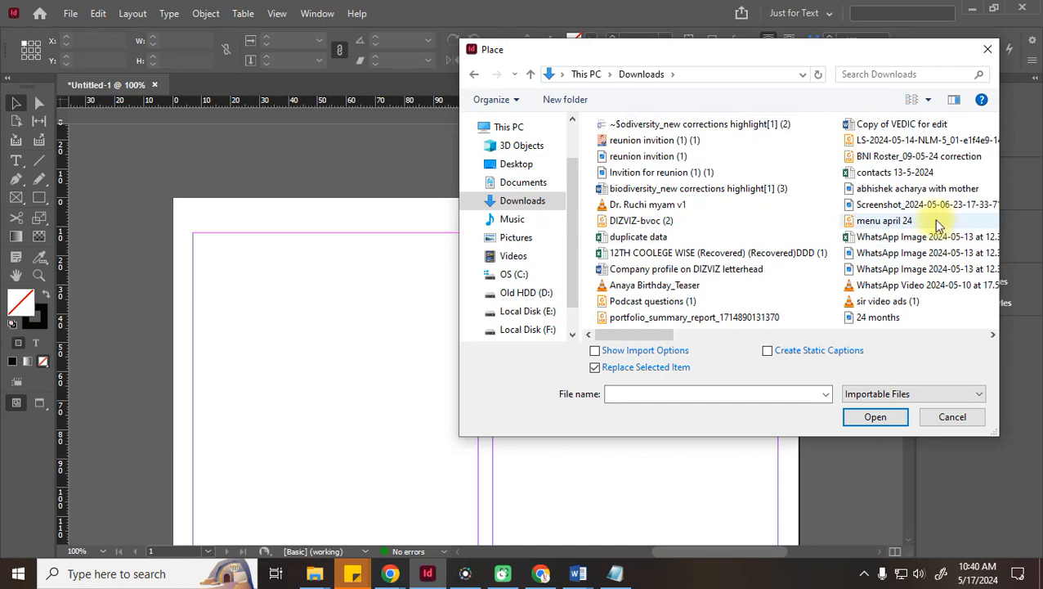
pyautogui.doubleClick(746, 189)
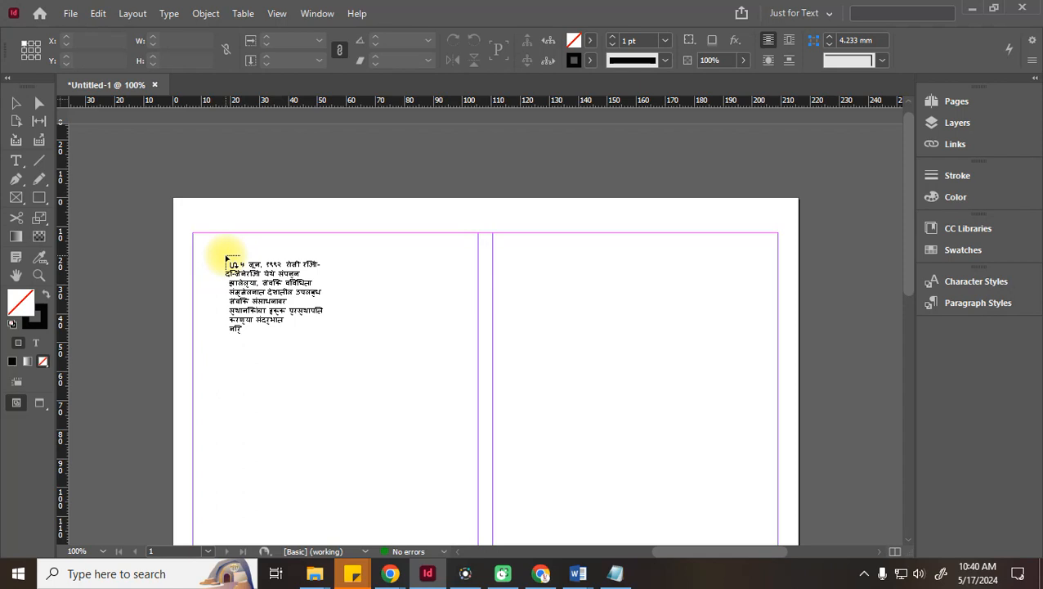
# Autoflow the loaded Marathi article from the left column top through page 3, table included
pyautogui.scroll(-3, 224, 257)
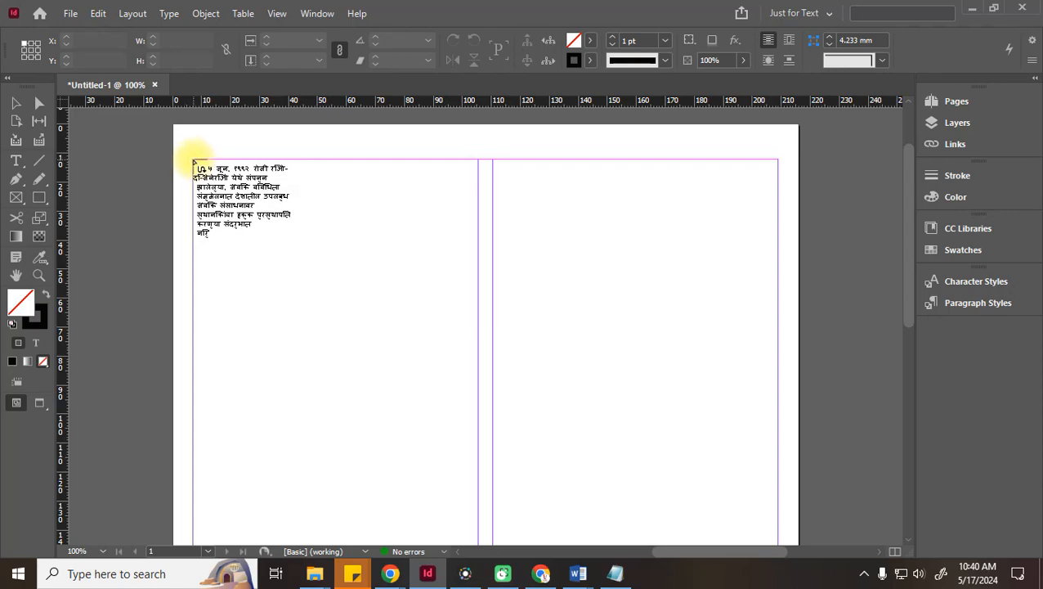
pyautogui.keyDown('shift'); pyautogui.click(311, 253); pyautogui.keyUp('shift')
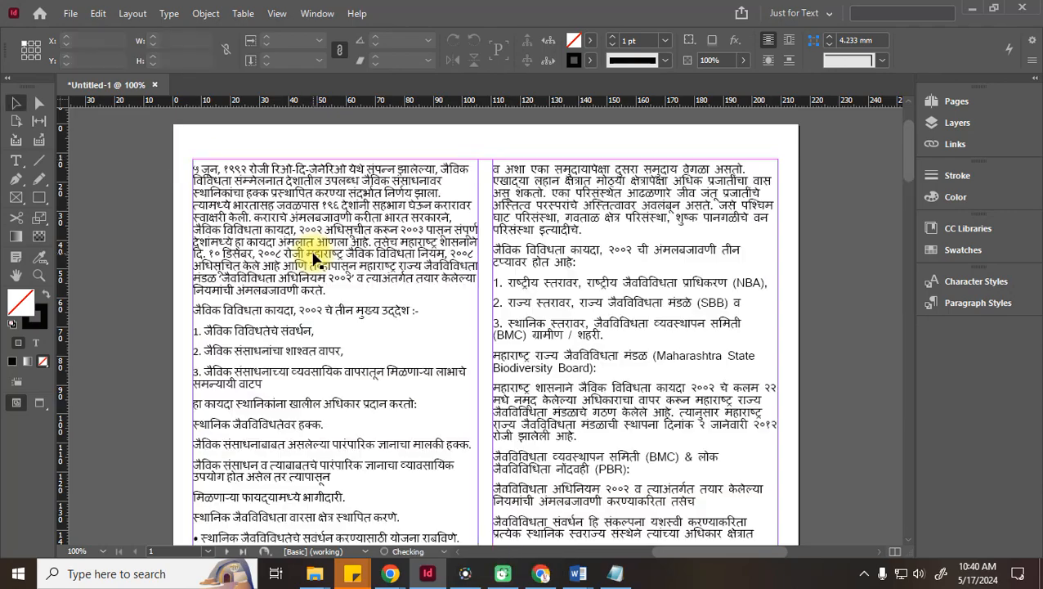
pyautogui.scroll(-10, 312, 258)
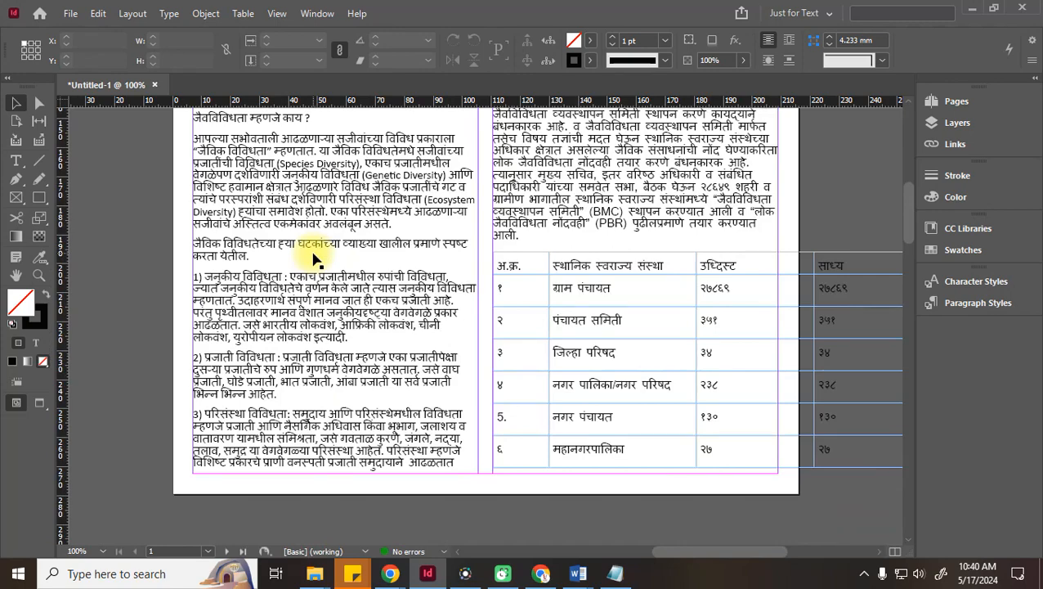
pyautogui.scroll(-10, 312, 258)
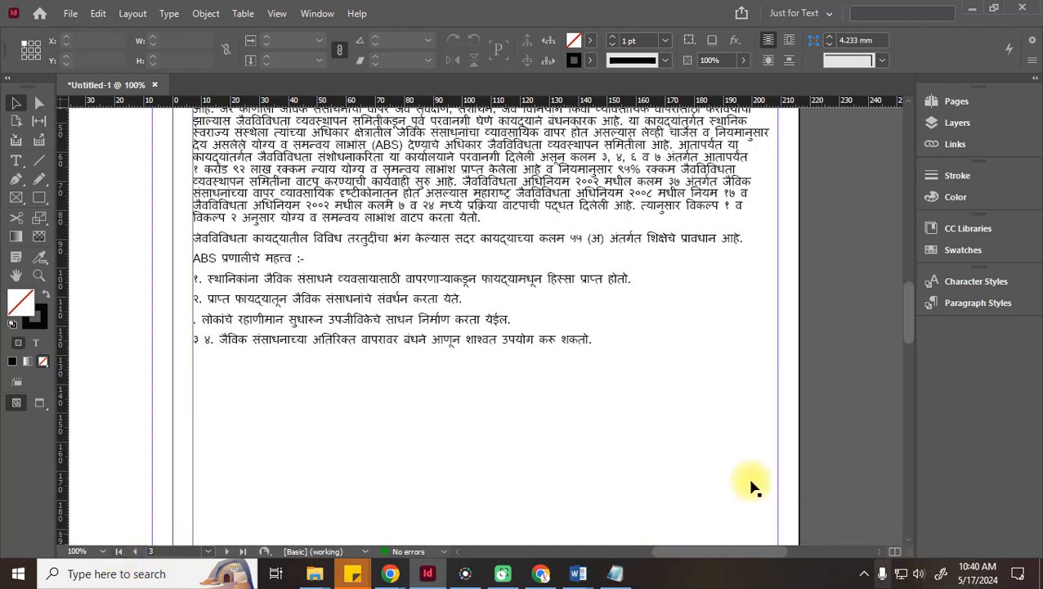
# Bring the page with the table into view and clear the text from all its cells
pyautogui.hotkey('ctrl', '-')
pyautogui.hotkey('ctrl', '-')
pyautogui.hotkey('ctrl', '-')
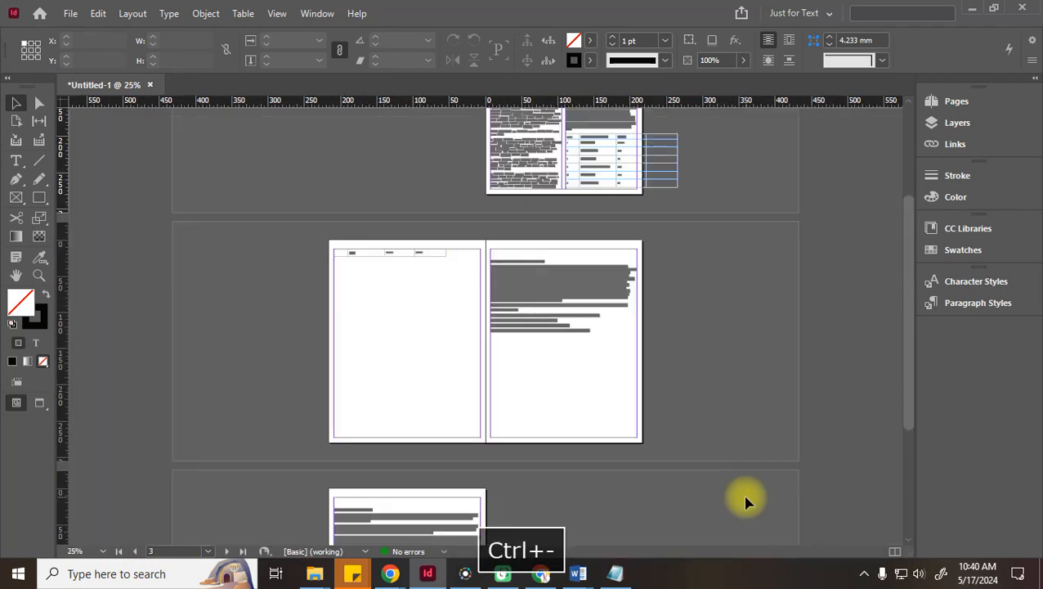
pyautogui.scroll(-4, 562, 418)
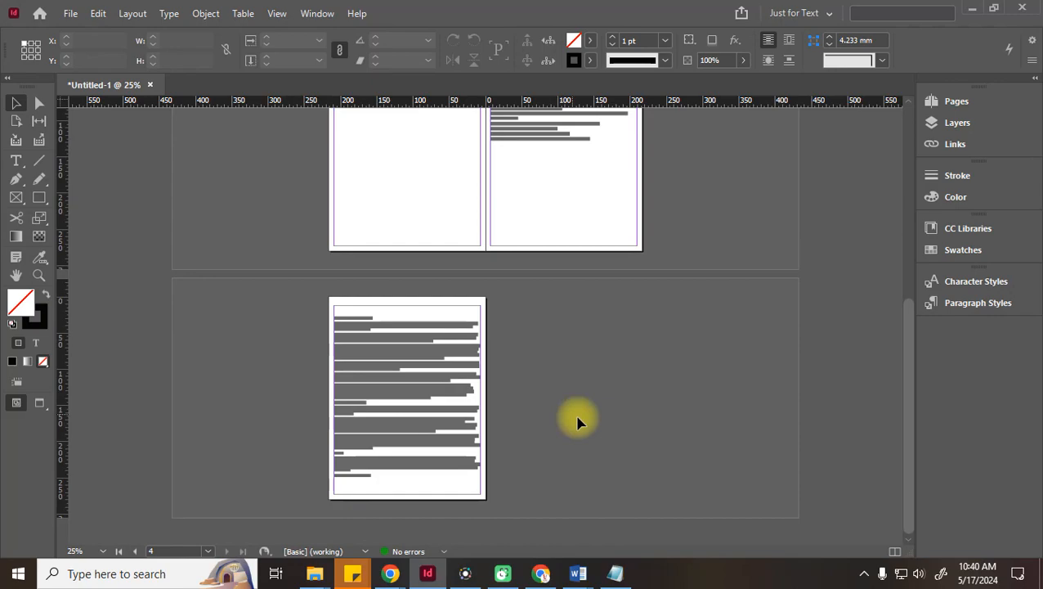
pyautogui.scroll(5, 577, 421)
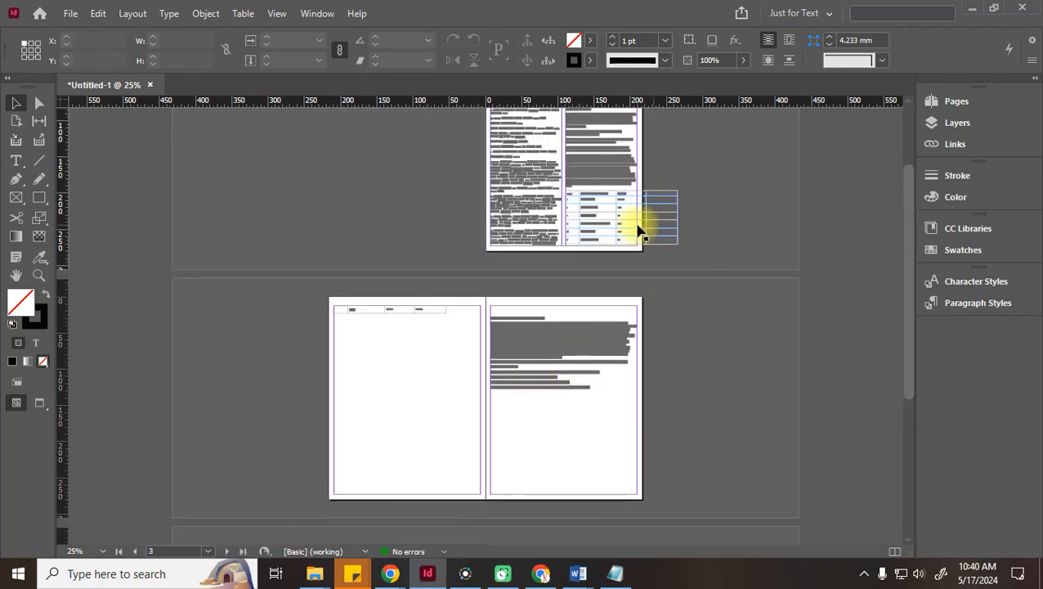
pyautogui.scroll(1, 625, 226)
pyautogui.hotkey('ctrl', '=')
pyautogui.hotkey('ctrl', '=')
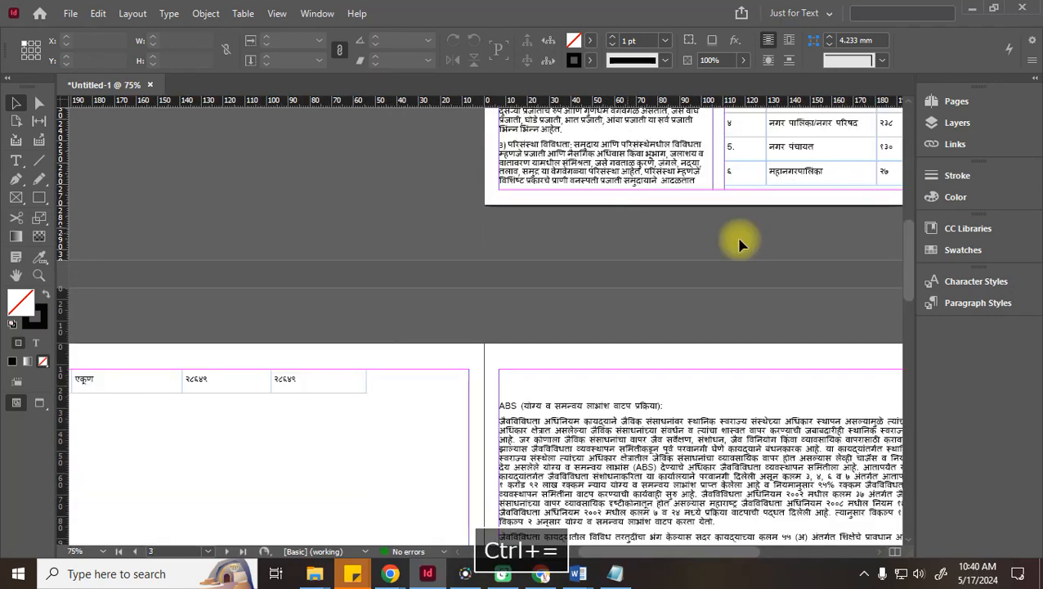
pyautogui.press('space')
pyautogui.moveTo(680, 309); pyautogui.dragTo(429, 450)
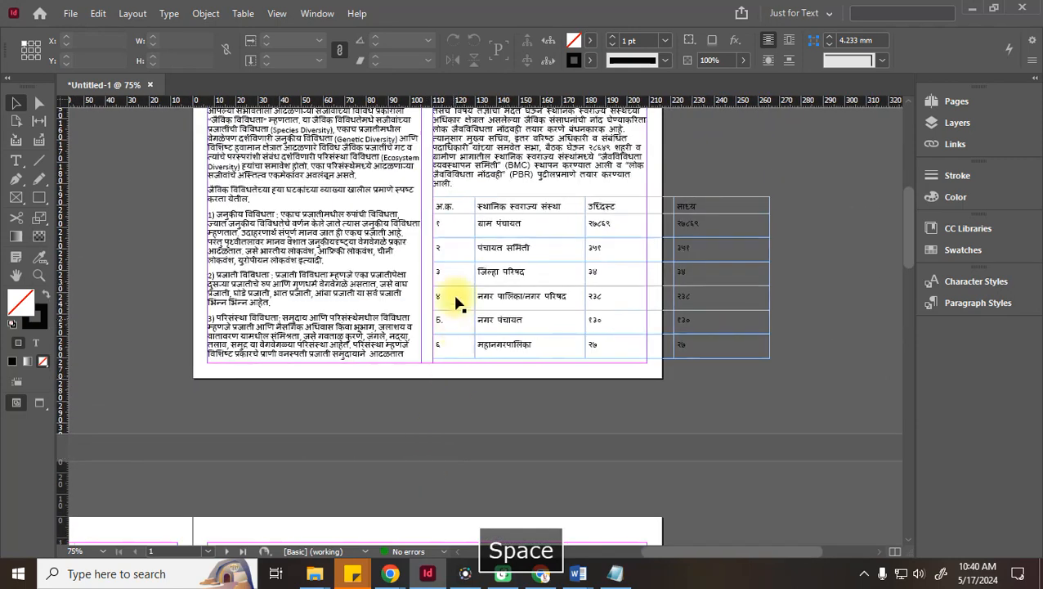
pyautogui.doubleClick(437, 206)
pyautogui.doubleClick(438, 206)
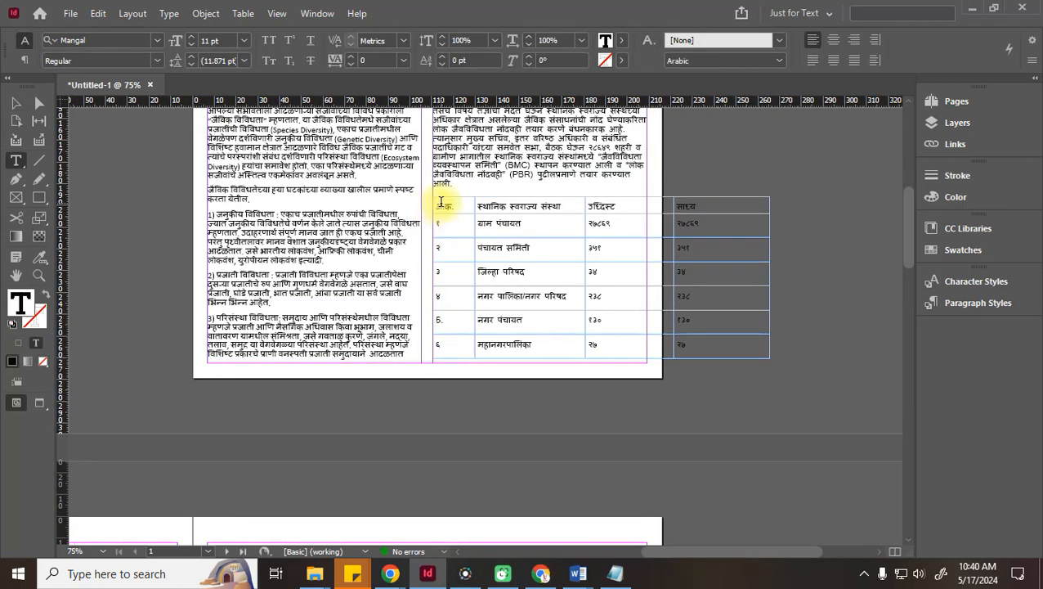
pyautogui.click(431, 201)
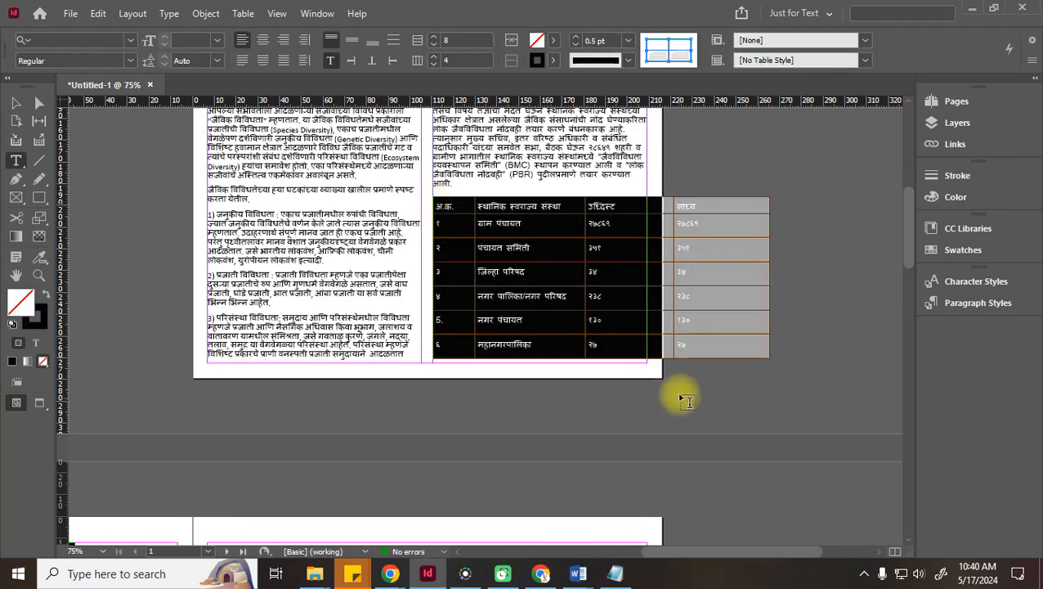
pyautogui.press('Delete')
pyautogui.click(810, 233)
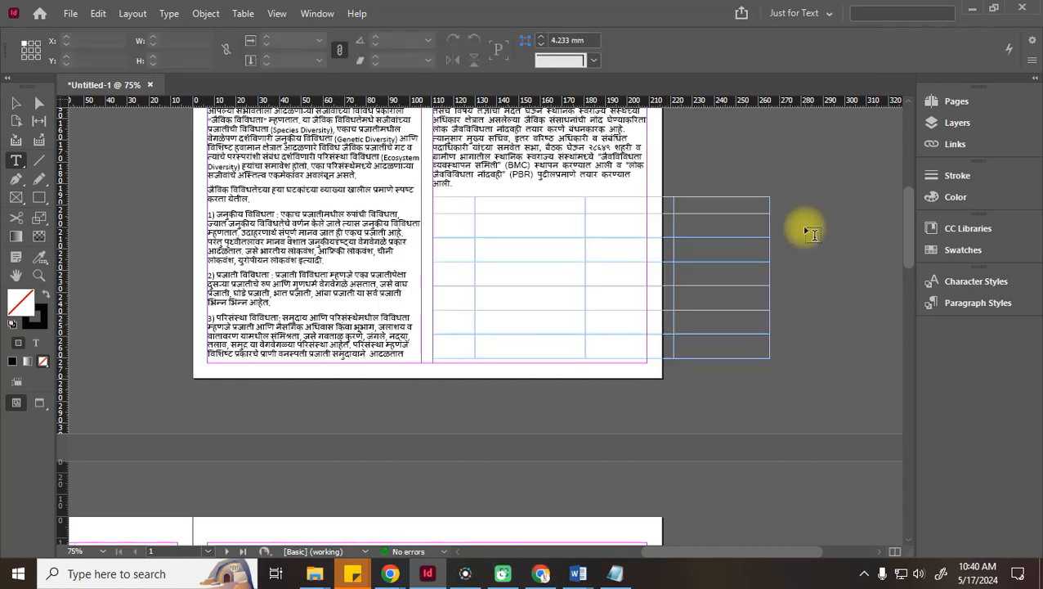
# Delete the emptied table entirely with Delete > Table
pyautogui.moveTo(466, 209); pyautogui.dragTo(838, 372)
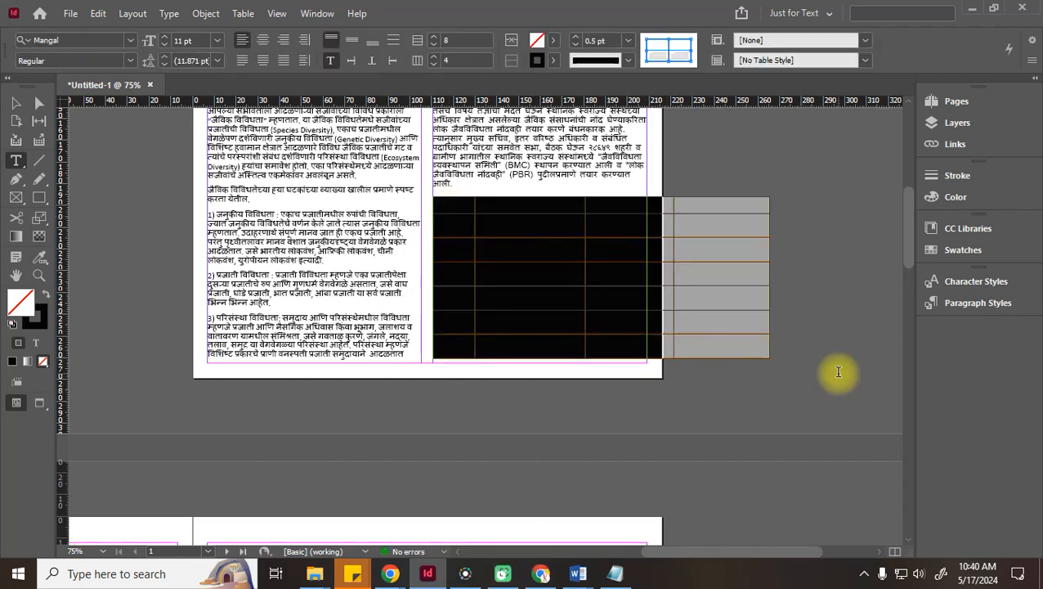
pyautogui.rightClick(546, 256)
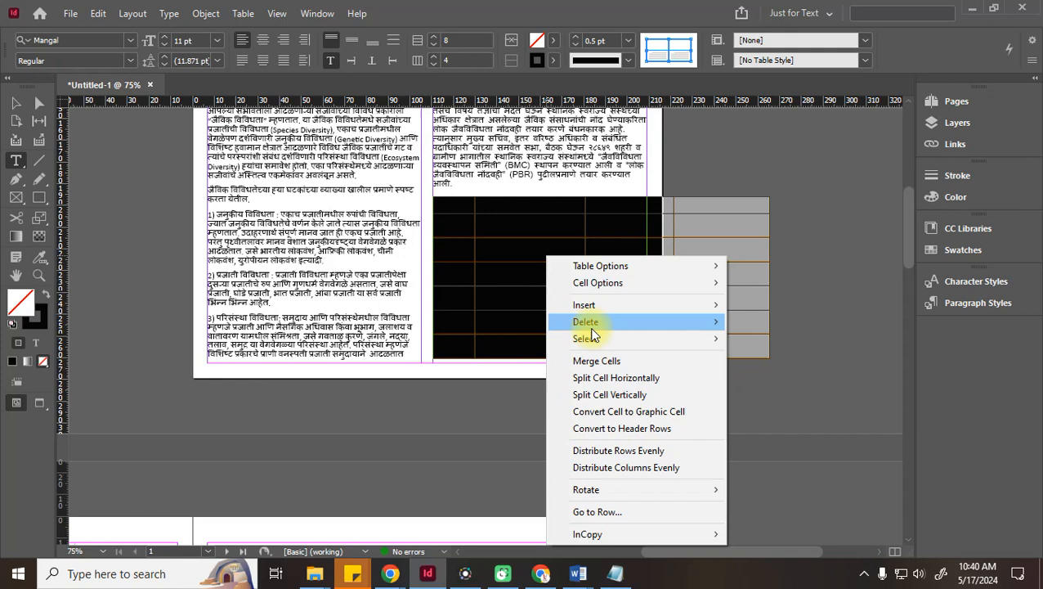
pyautogui.moveTo(594, 325)
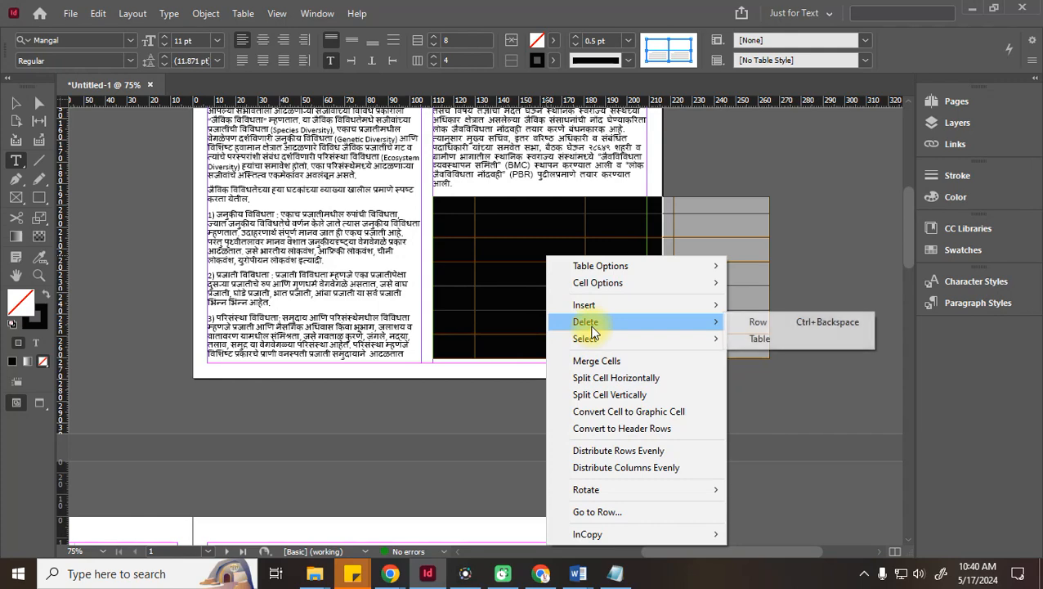
pyautogui.click(814, 340)
pyautogui.moveTo(706, 553); pyautogui.dragTo(564, 558)
# Try pulling the following text up into the empty right column, then undo it
pyautogui.scroll(-2, 565, 504)
pyautogui.scroll(-2, 568, 503)
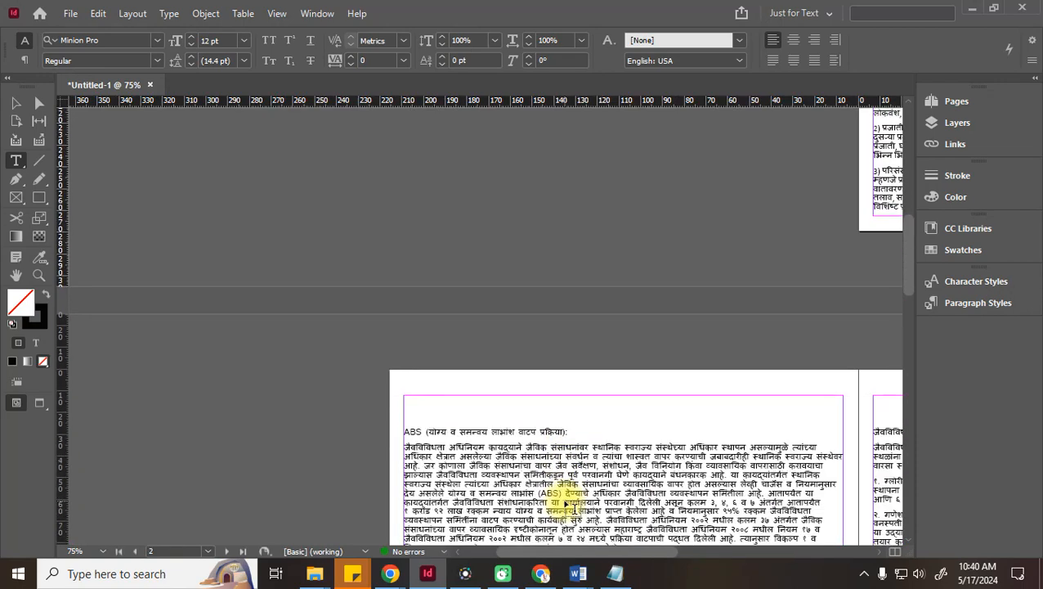
pyautogui.scroll(3, 585, 493)
pyautogui.moveTo(640, 560); pyautogui.dragTo(799, 553)
pyautogui.click(421, 155)
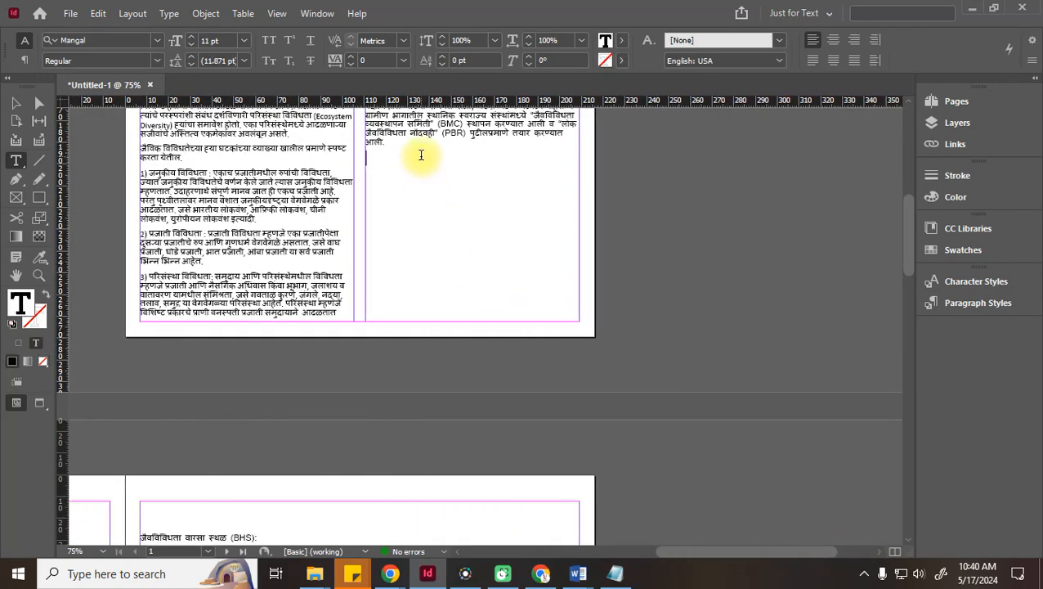
pyautogui.press('Delete')
pyautogui.hotkey('ctrl', 'v')
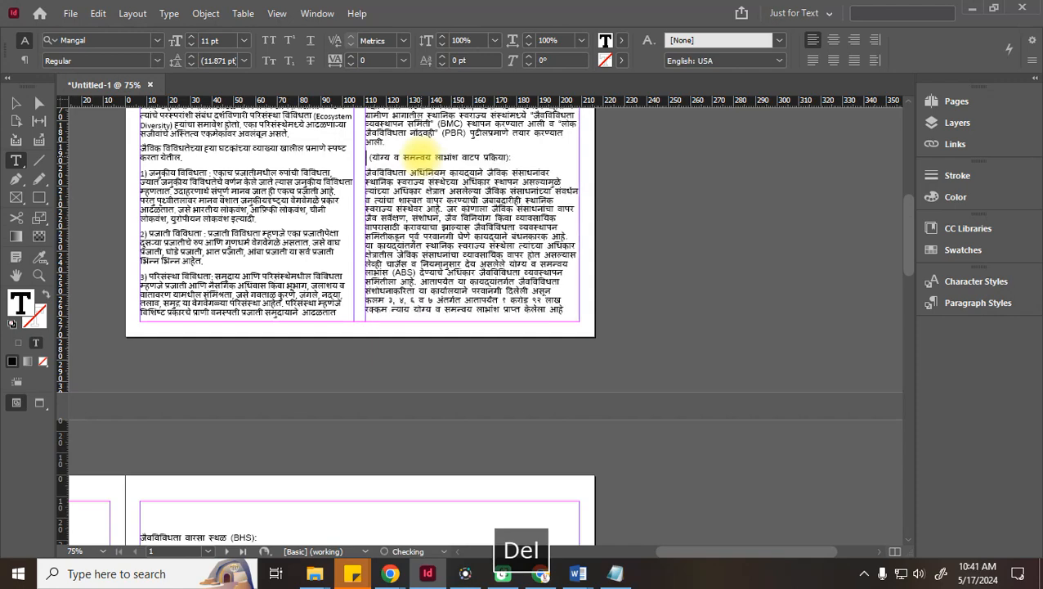
pyautogui.hotkey('ctrl', 'z')
pyautogui.hotkey('ctrl', 'z')
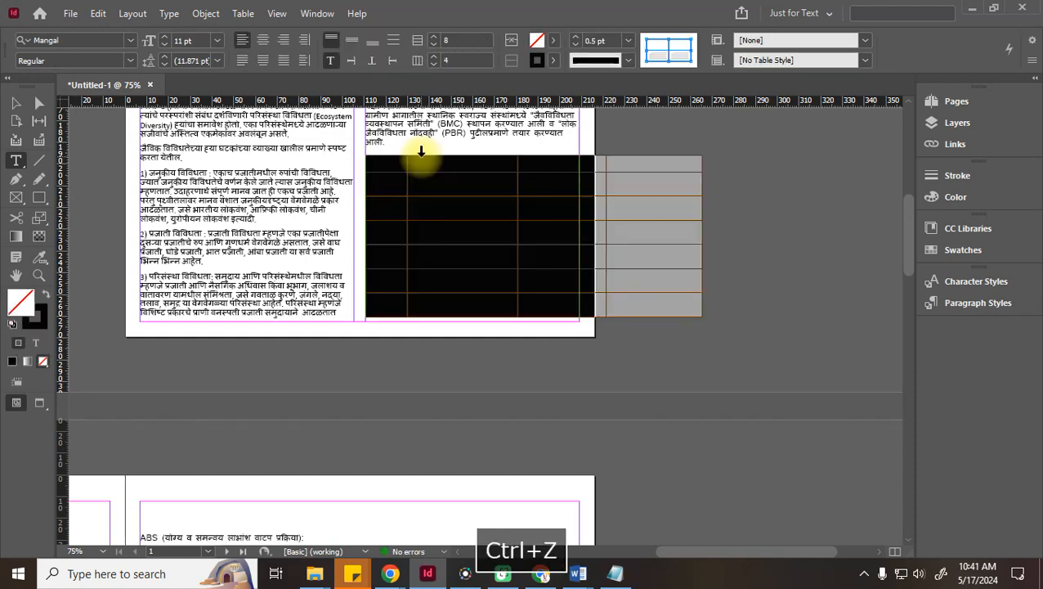
# Delete the table and the blank lines so the ABS heading directly follows the PBR paragraph
pyautogui.rightClick(434, 223)
pyautogui.moveTo(535, 309)
pyautogui.moveTo(539, 288)
pyautogui.click(646, 305)
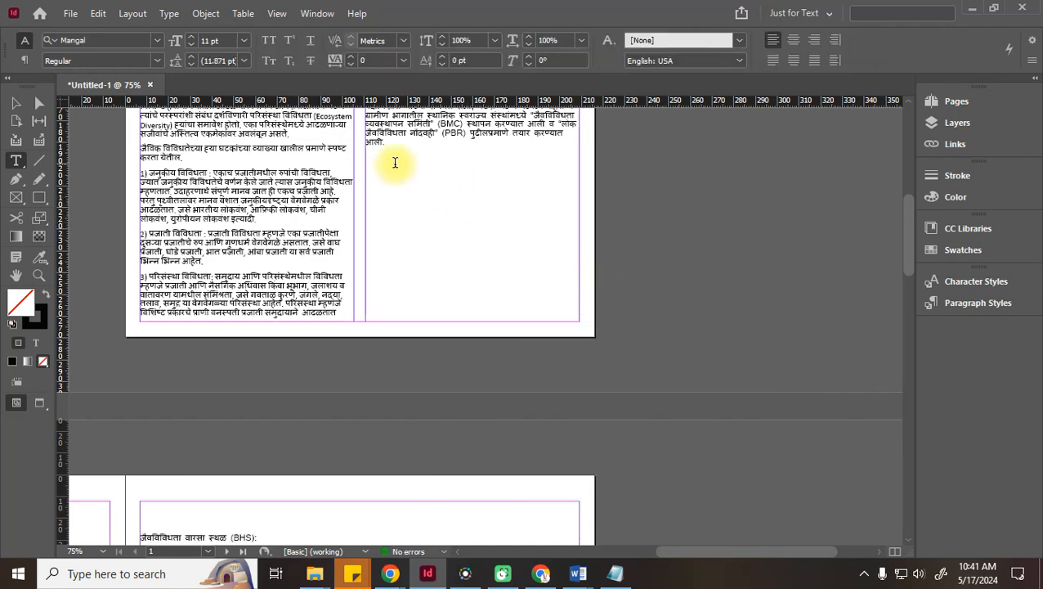
pyautogui.click(395, 162)
pyautogui.press('Delete')
pyautogui.press('Delete')
pyautogui.press('Delete')
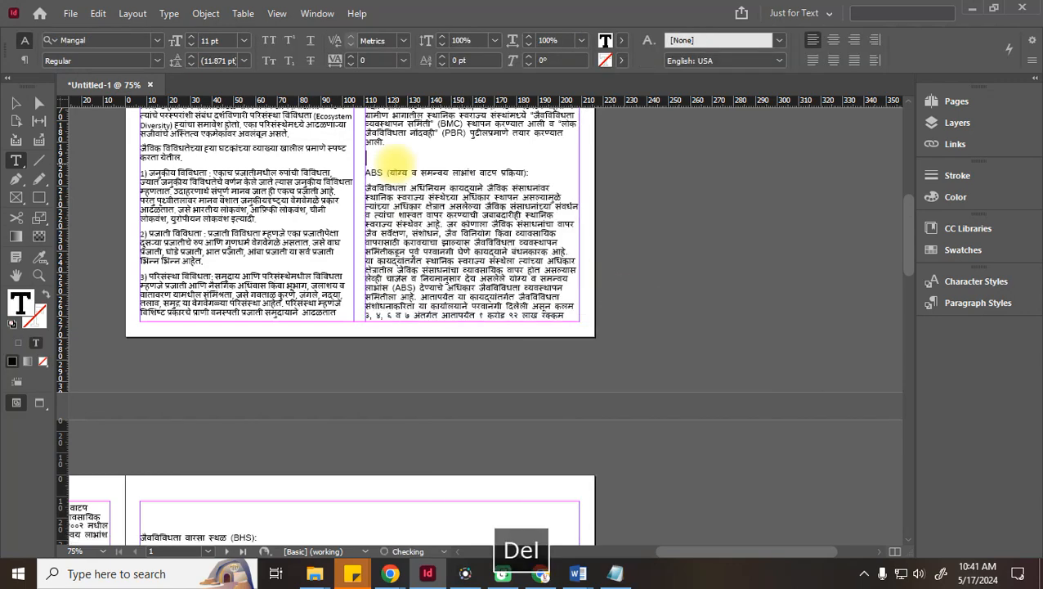
pyautogui.press('BackSpace')
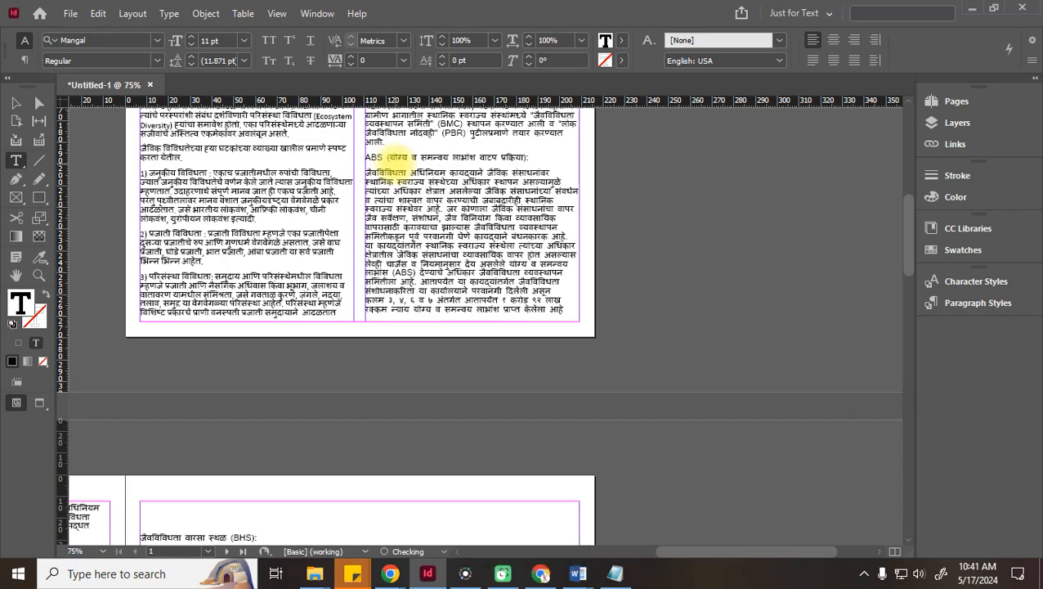
pyautogui.scroll(-15, 384, 333)
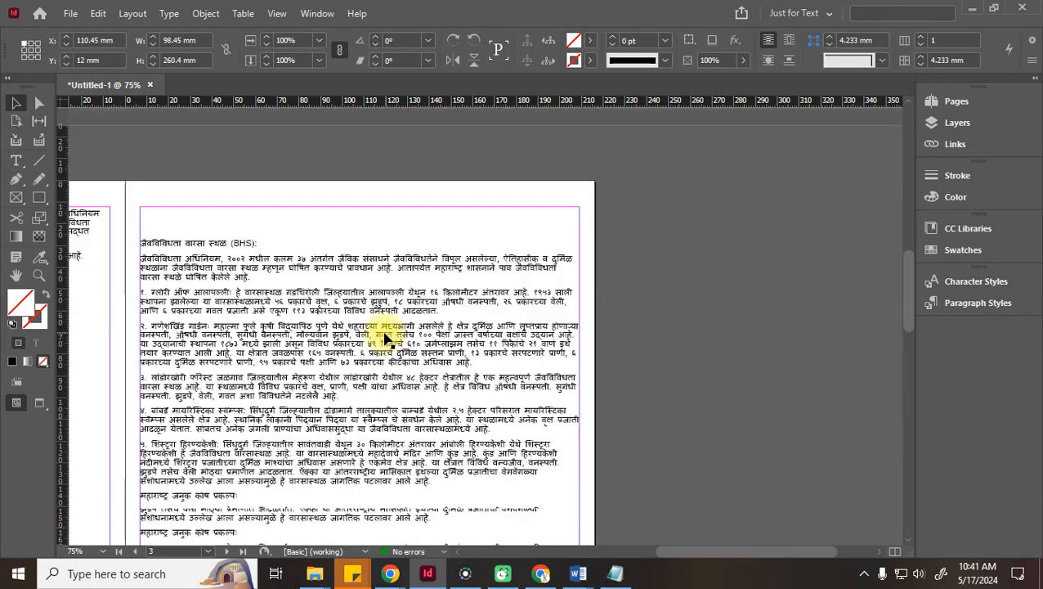
# Split the left page's text frame into two columns
pyautogui.moveTo(745, 557); pyautogui.dragTo(781, 556)
pyautogui.scroll(15, 568, 356)
pyautogui.scroll(-12, 594, 361)
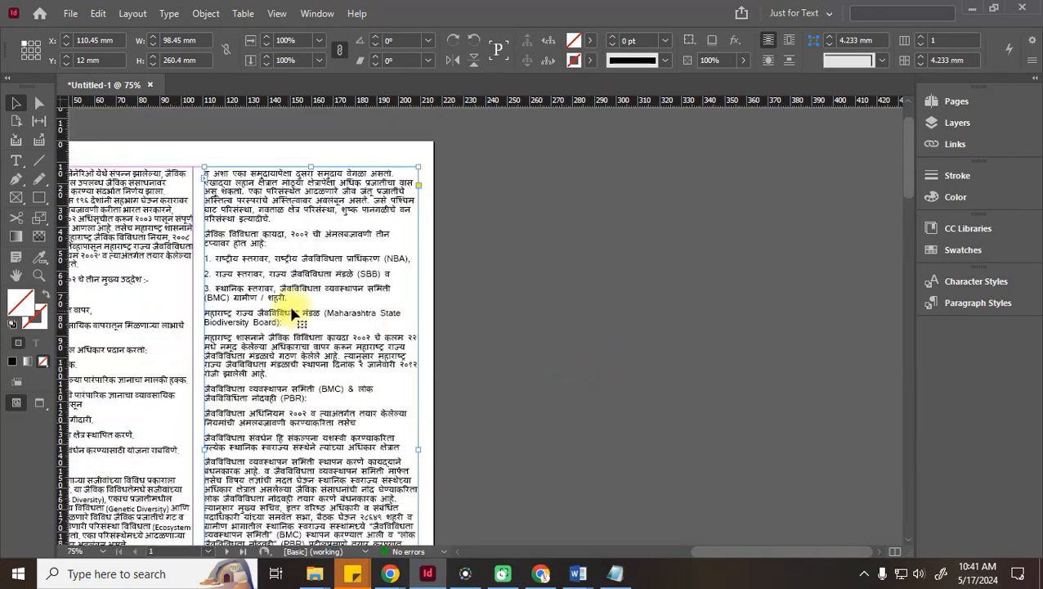
pyautogui.moveTo(781, 556); pyautogui.dragTo(664, 570)
pyautogui.scroll(-3, 610, 433)
pyautogui.click(369, 260)
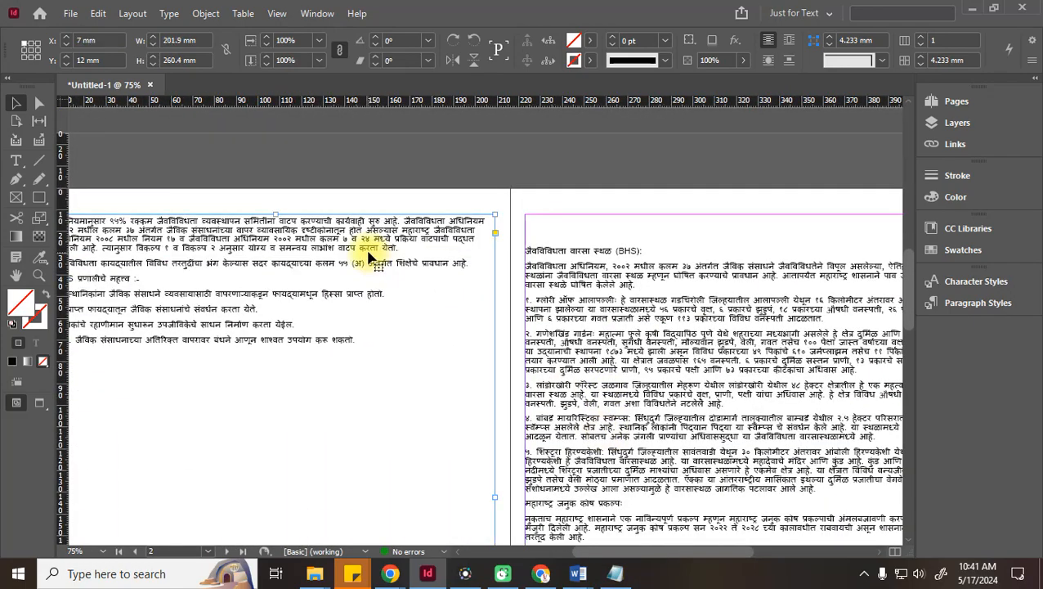
pyautogui.click(922, 36)
pyautogui.press('Tab')
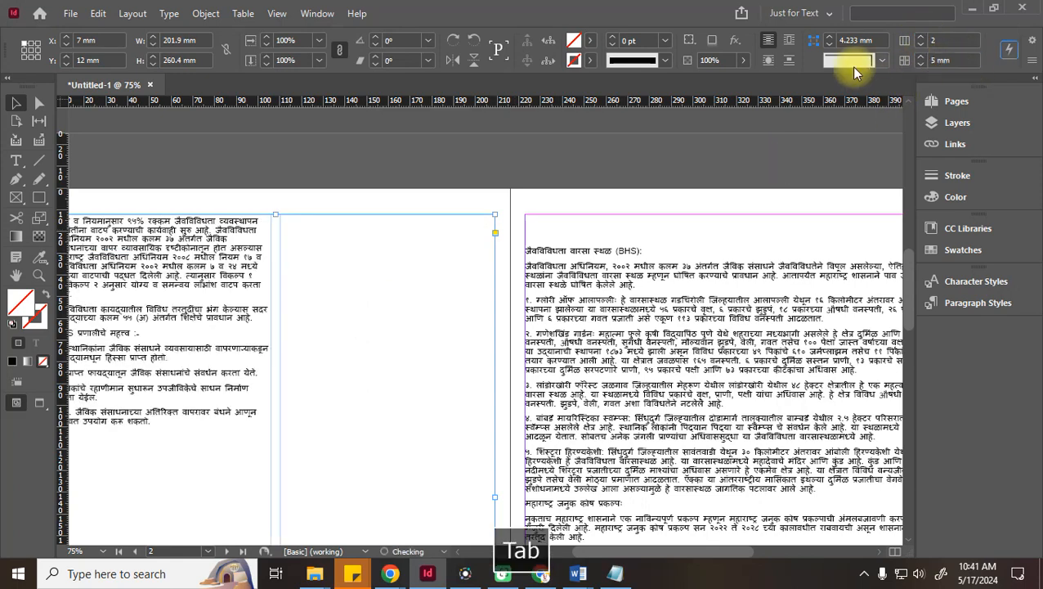
# Give the right page's text frame 2 columns with a 5 mm gutter
pyautogui.click(676, 299)
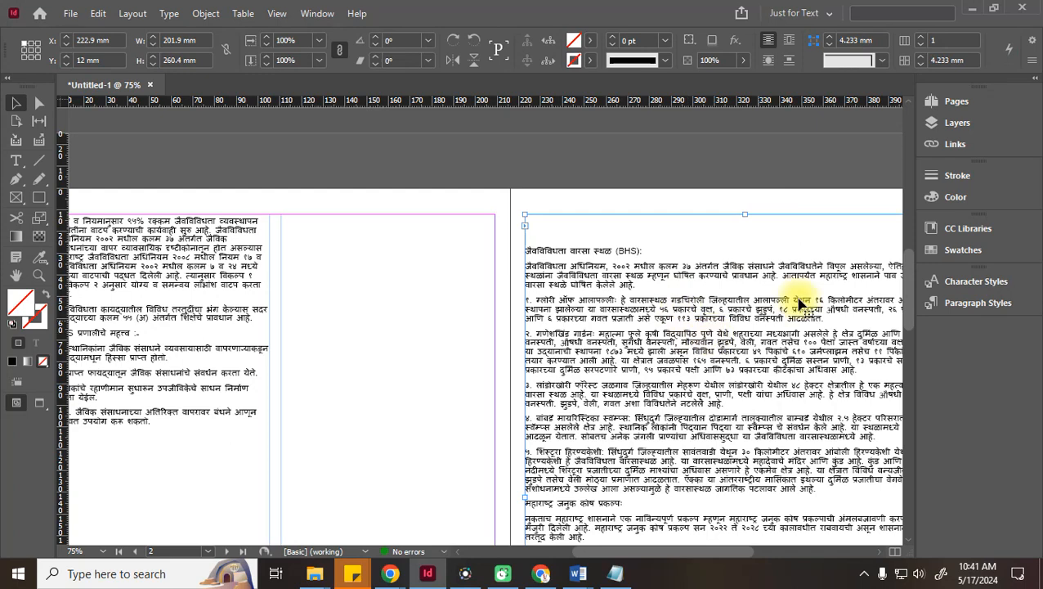
pyautogui.click(922, 56)
pyautogui.moveTo(953, 39); pyautogui.dragTo(856, 36)
pyautogui.write('2')
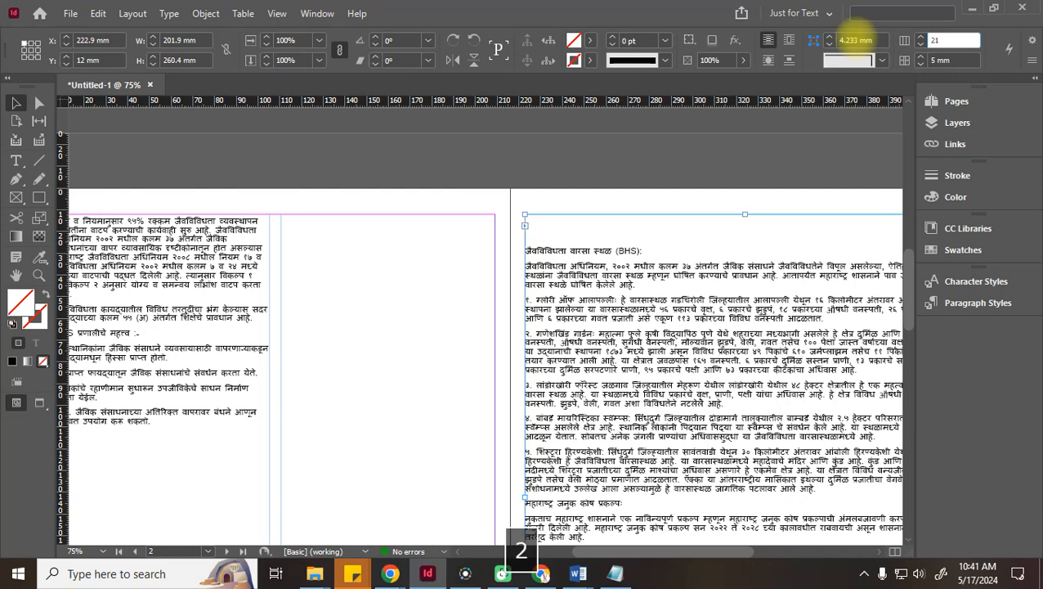
pyautogui.press('BackSpace')
pyautogui.press('Tab')
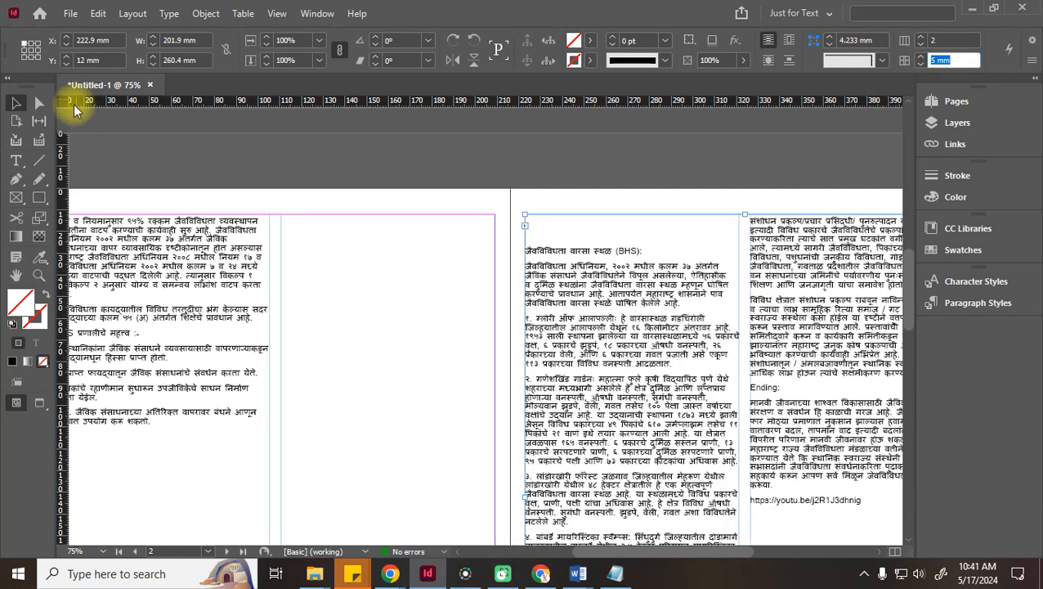
pyautogui.click(296, 133)
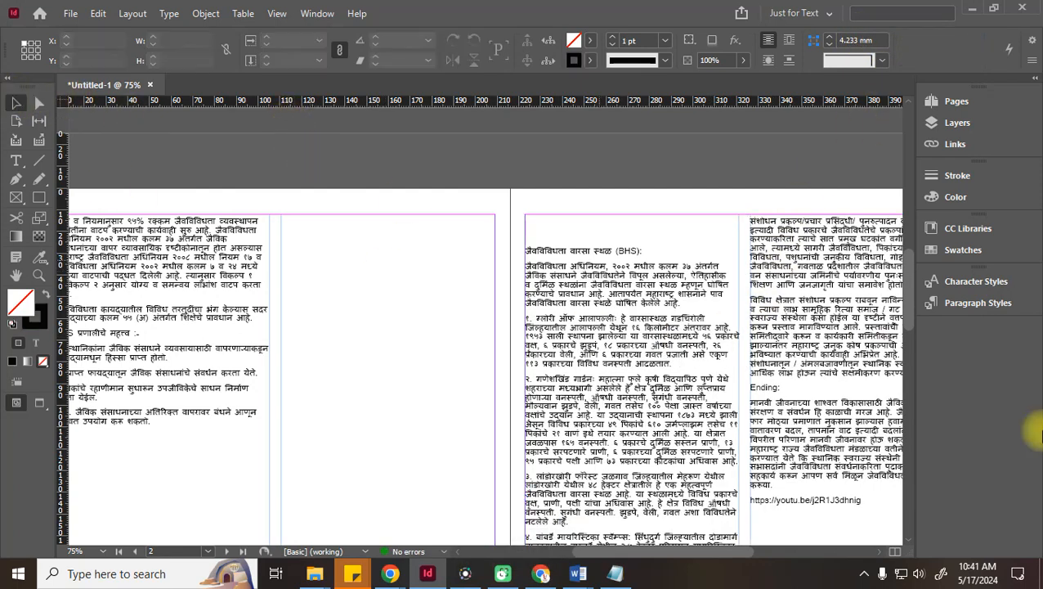
pyautogui.hotkey('ctrl', '-')
pyautogui.hotkey('ctrl', '-')
pyautogui.hotkey('ctrl', '=')
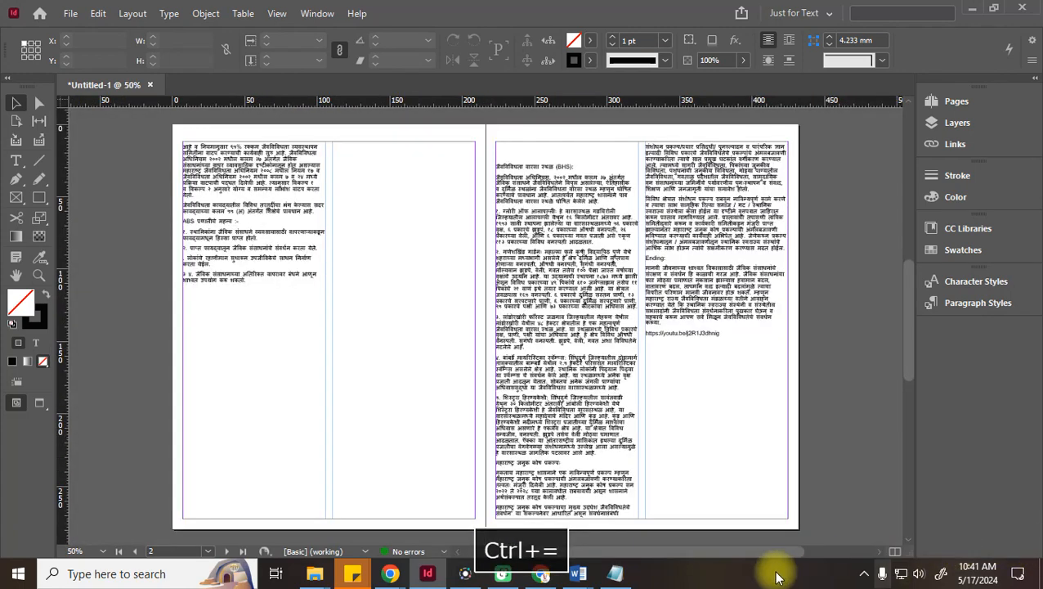
# Delete the gap after the ABS list so BHS continues on the left page
pyautogui.scroll(-5, 618, 420)
pyautogui.scroll(8, 618, 417)
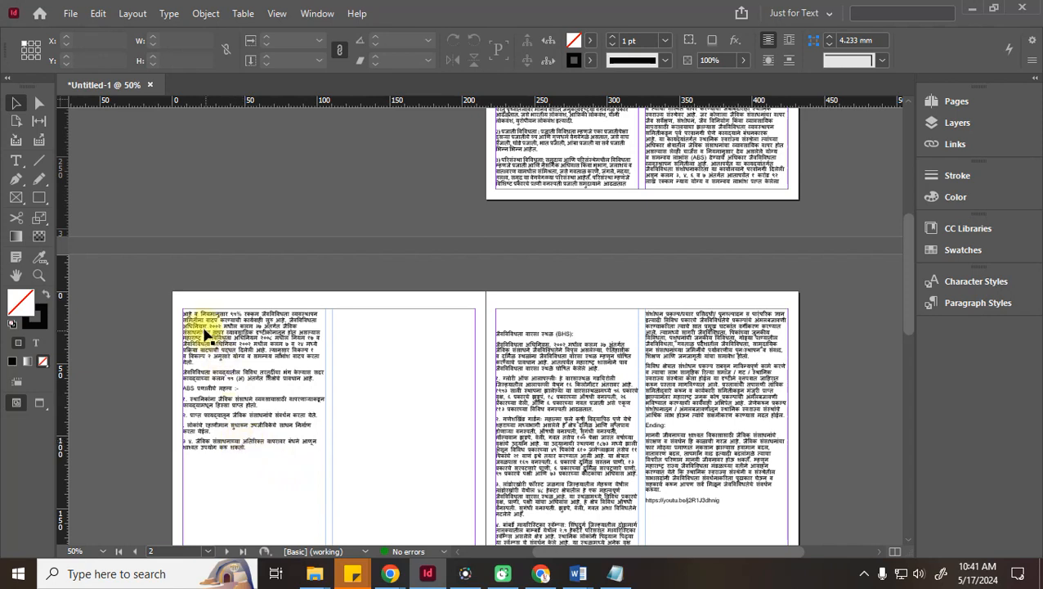
pyautogui.press('t')
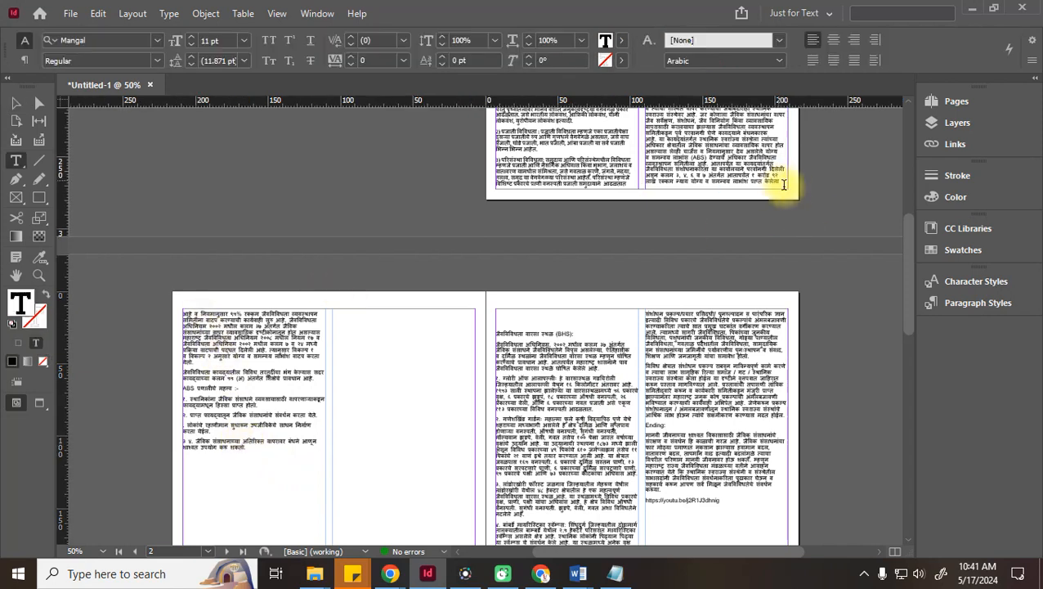
pyautogui.click(226, 464)
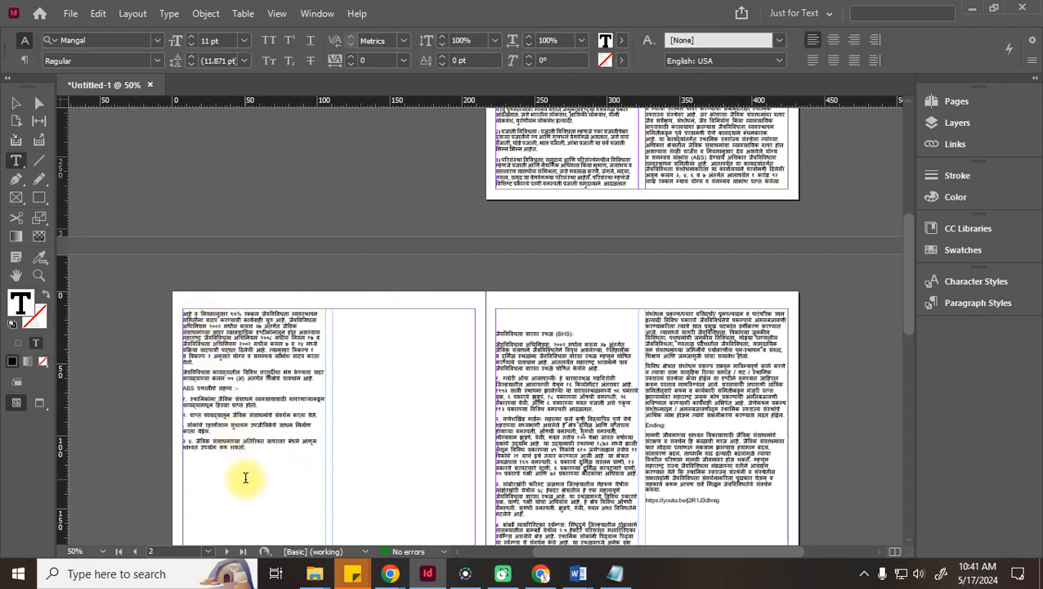
pyautogui.press('Delete')
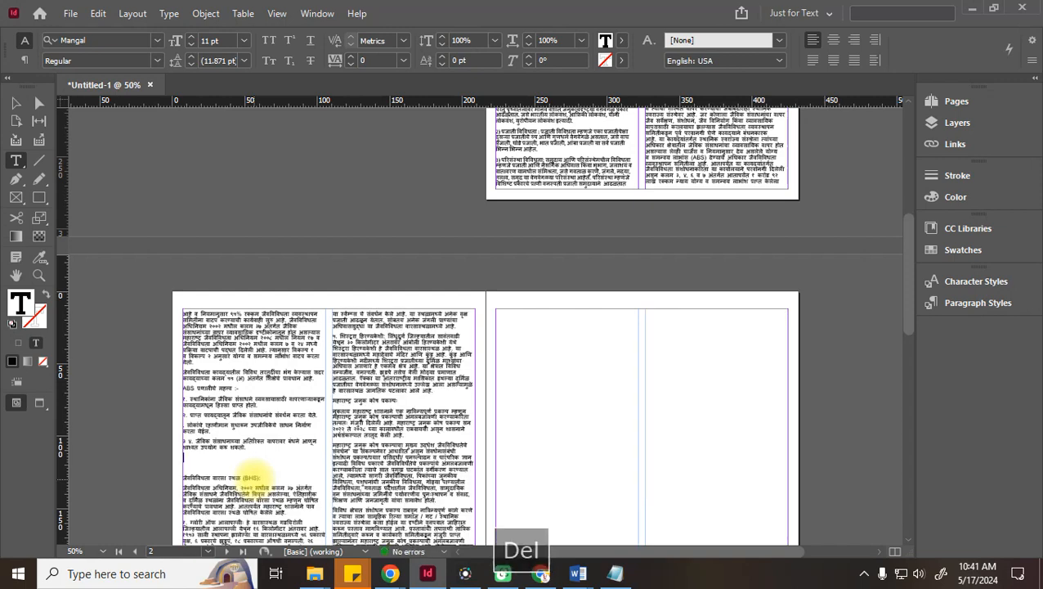
pyautogui.press('Delete')
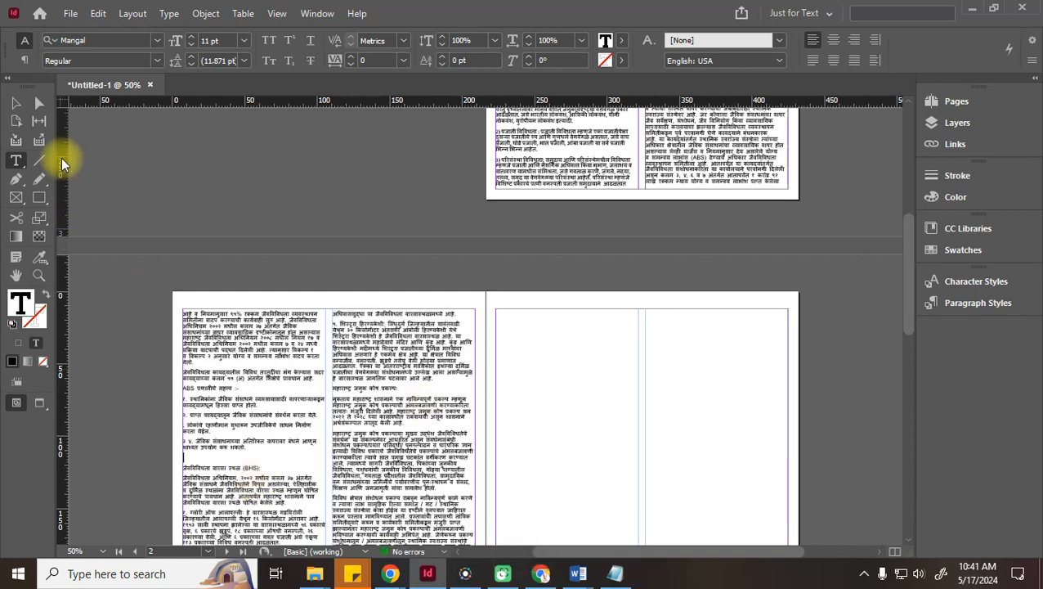
pyautogui.click(15, 103)
pyautogui.scroll(-3, 531, 338)
pyautogui.scroll(-1, 507, 409)
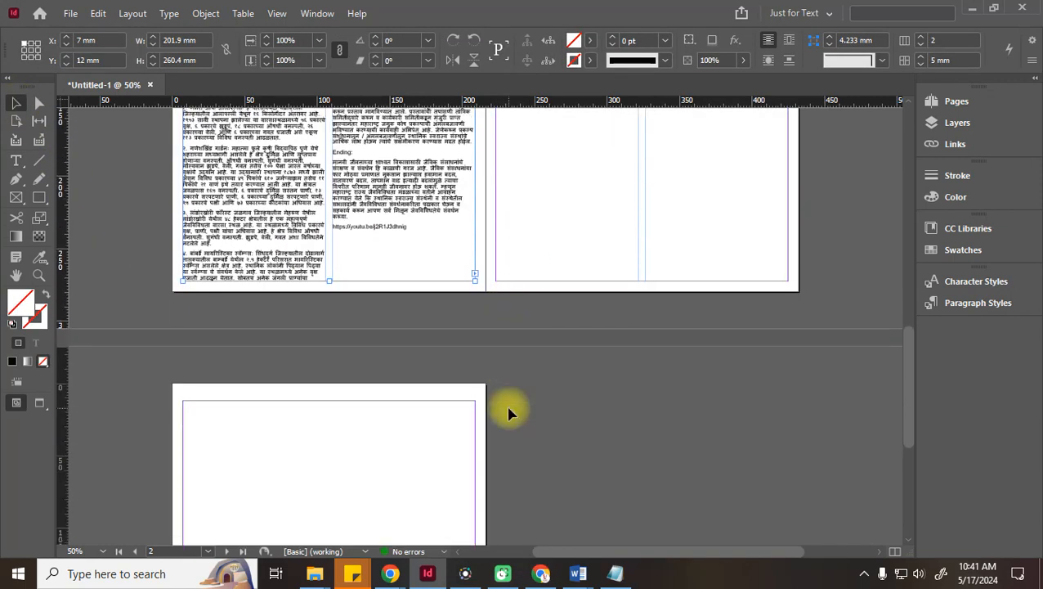
pyautogui.scroll(5, 514, 412)
pyautogui.scroll(3, 625, 414)
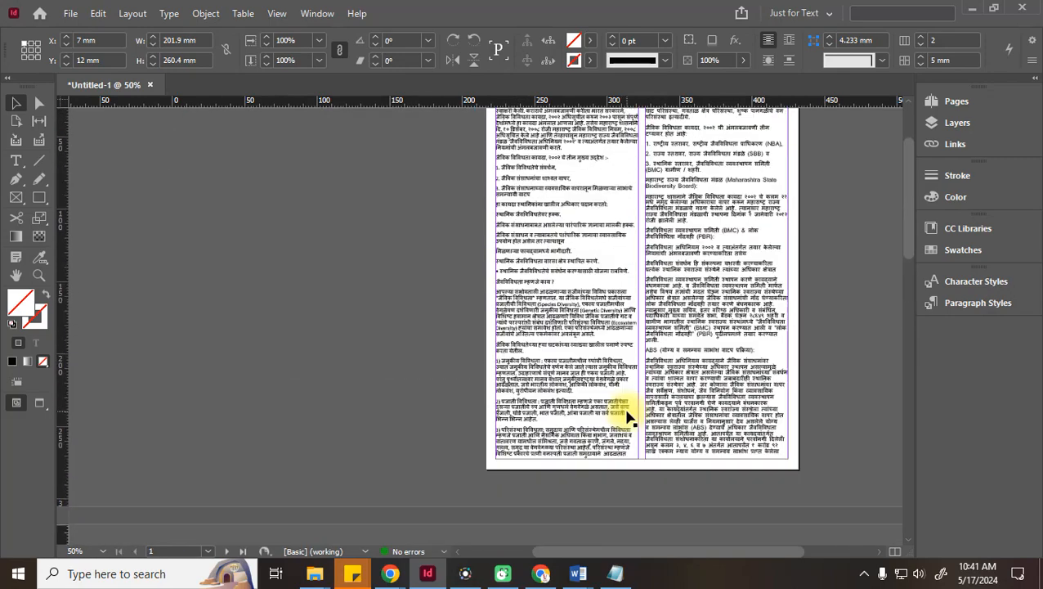
pyautogui.click(840, 228)
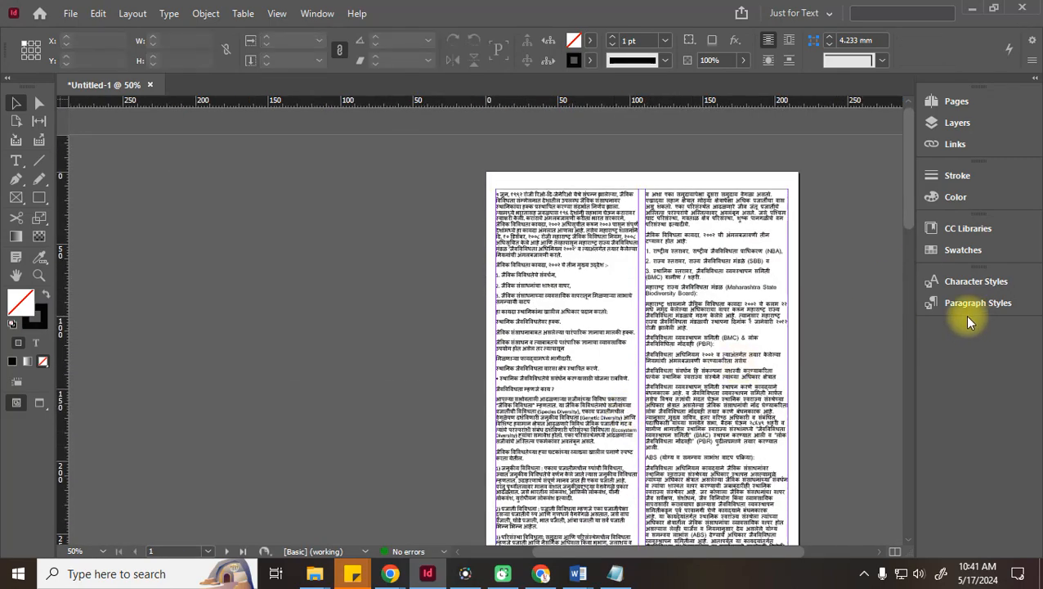
pyautogui.hotkey('ctrl', '=')
# Bring page 1's text frames into view and undo an accidental move of the right frame
pyautogui.moveTo(659, 240); pyautogui.dragTo(289, 363)
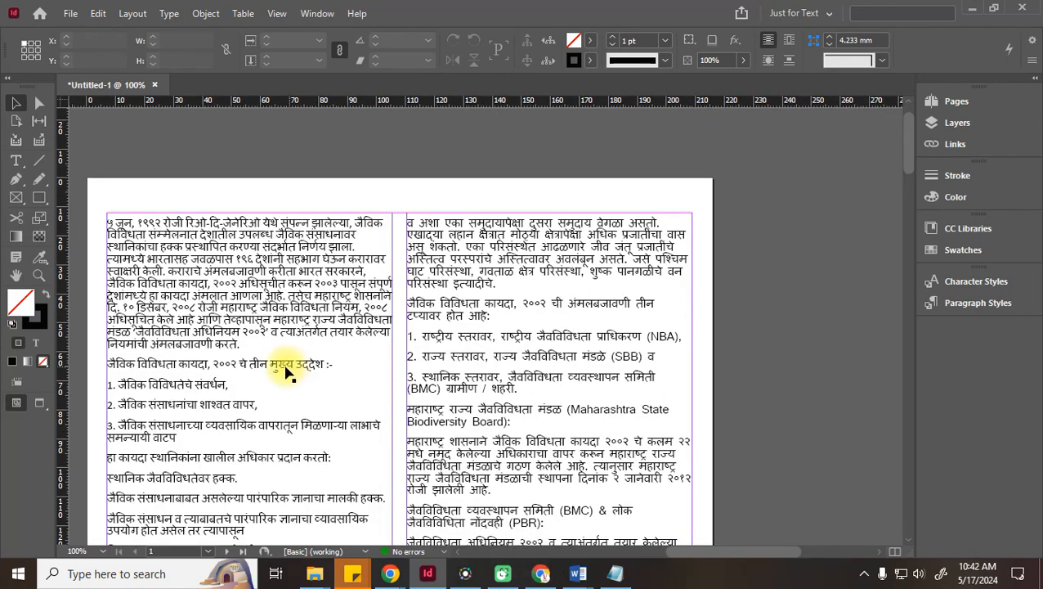
pyautogui.scroll(-10, 289, 365)
pyautogui.scroll(8, 292, 372)
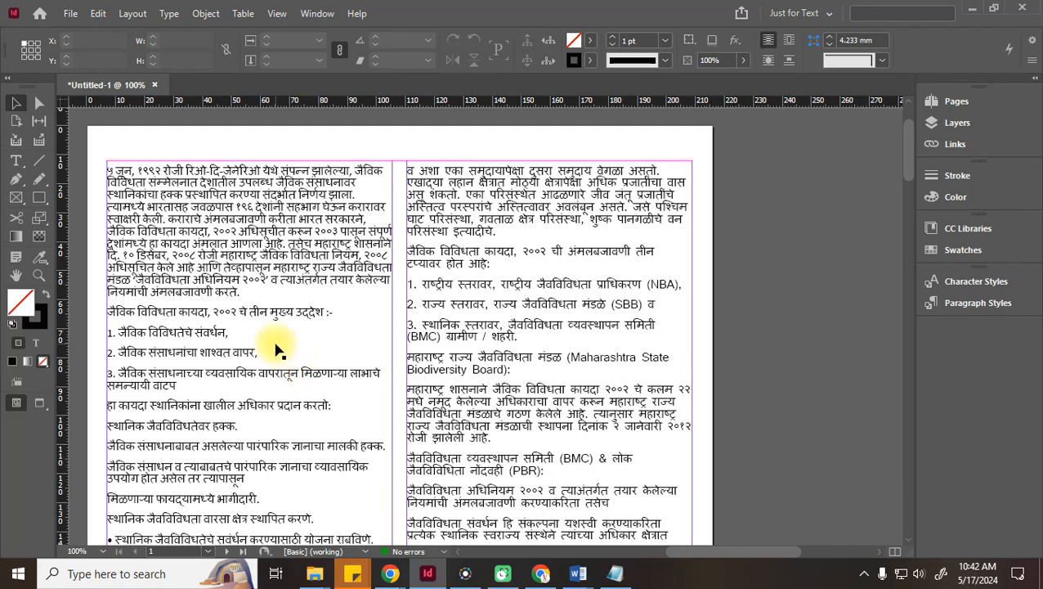
pyautogui.scroll(-8, 366, 338)
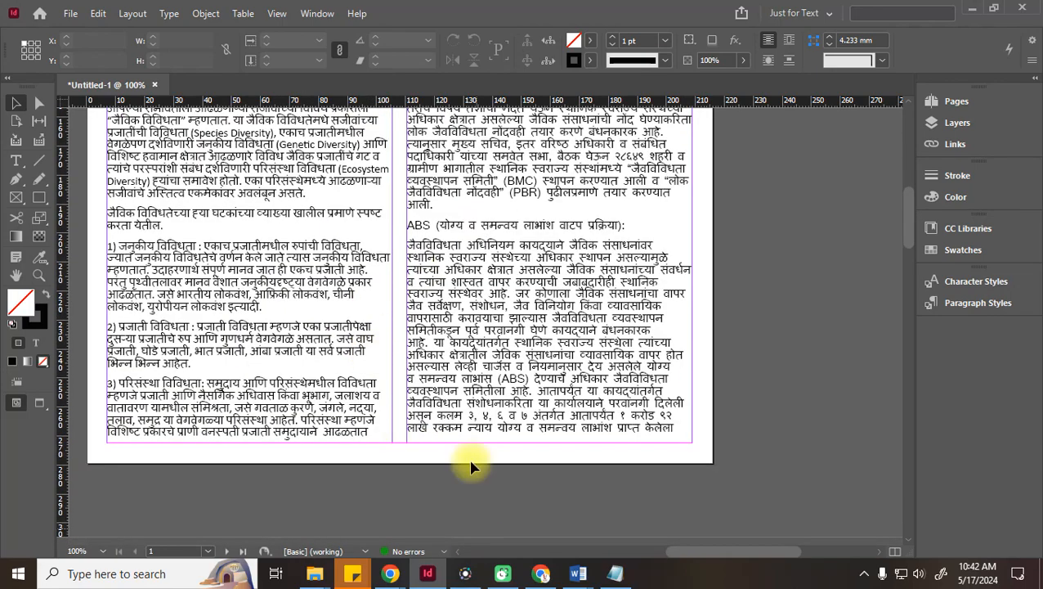
pyautogui.scroll(5, 466, 385)
pyautogui.click(414, 221)
pyautogui.scroll(3, 384, 262)
pyautogui.click(350, 288)
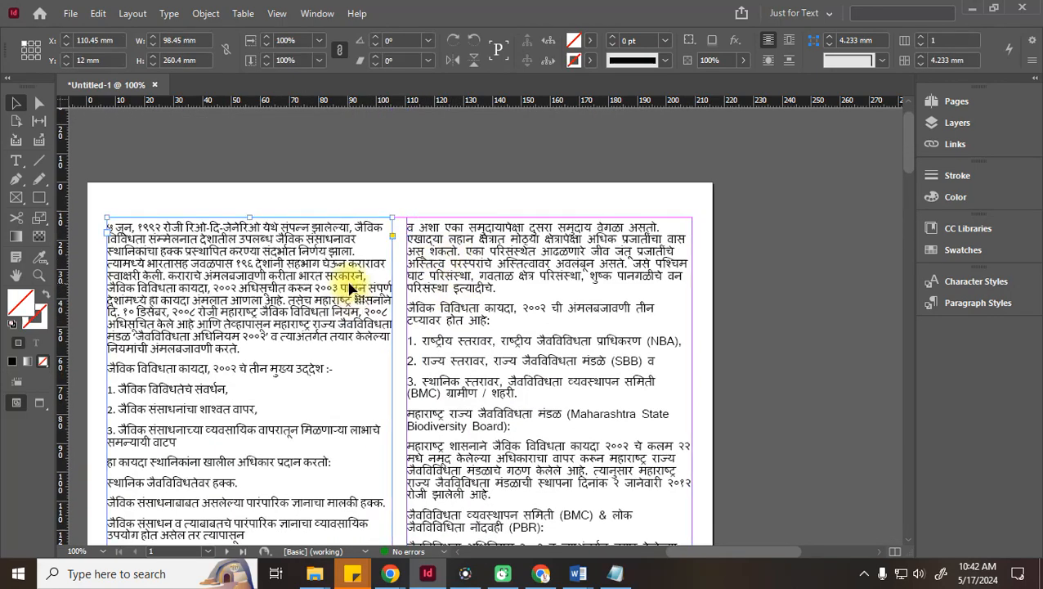
pyautogui.click(458, 280)
pyautogui.moveTo(458, 280); pyautogui.dragTo(493, 340)
pyautogui.hotkey('ctrl', 'z')
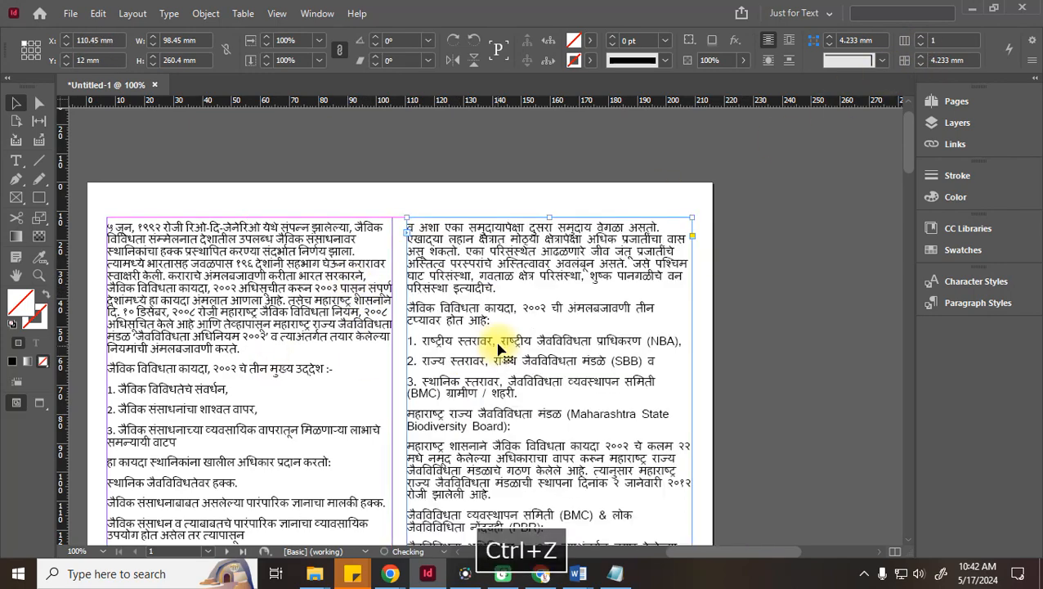
# On page 2, delete the empty line above the BHS heading, then return to the Selection tool
pyautogui.scroll(-3, 496, 345)
pyautogui.scroll(-5, 496, 343)
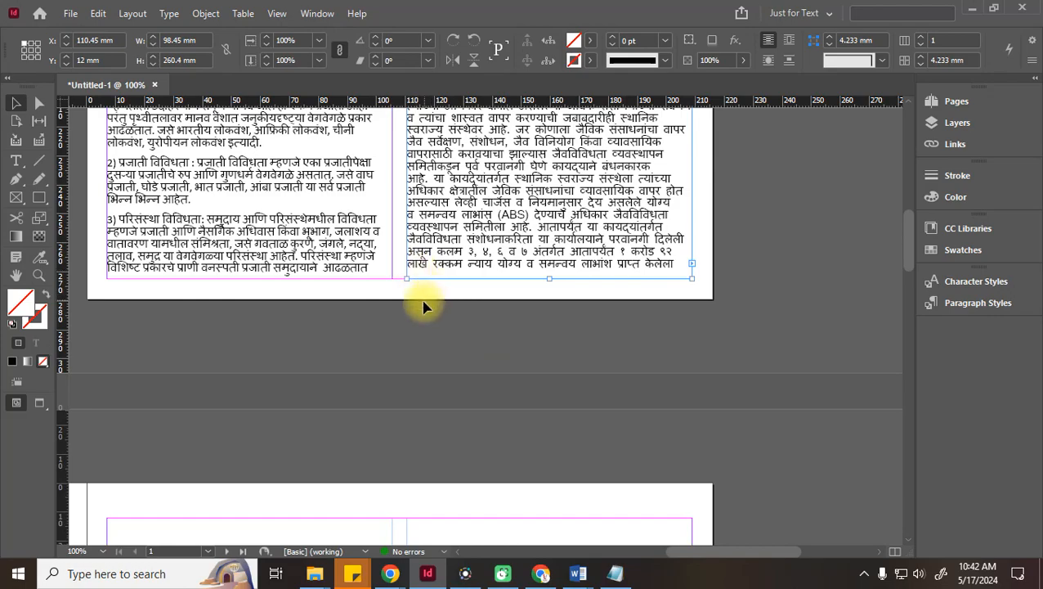
pyautogui.scroll(-3, 425, 327)
pyautogui.moveTo(706, 553); pyautogui.dragTo(588, 559)
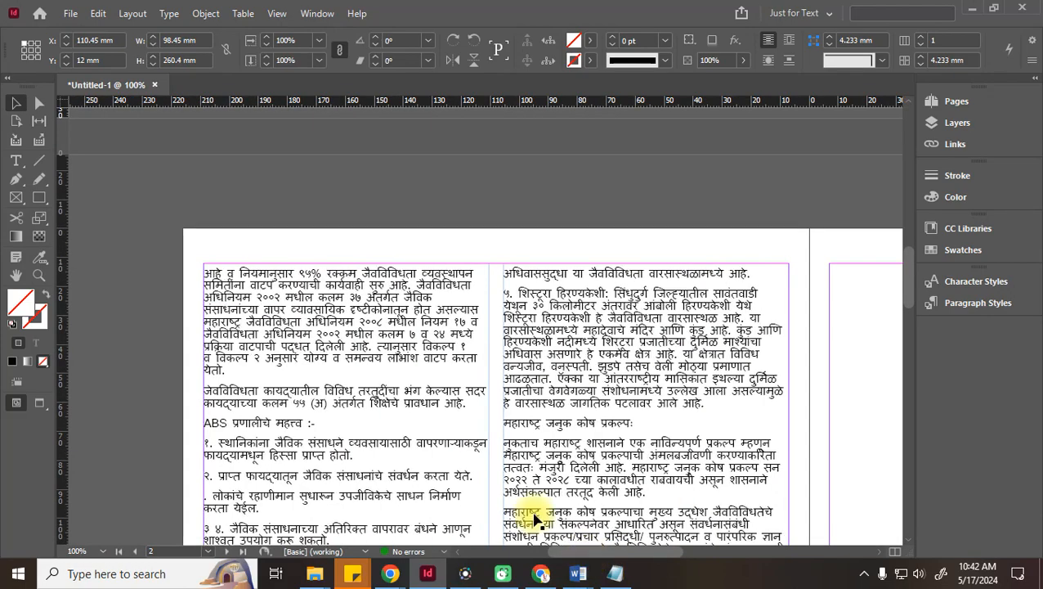
pyautogui.scroll(-6, 362, 393)
pyautogui.scroll(-2, 362, 393)
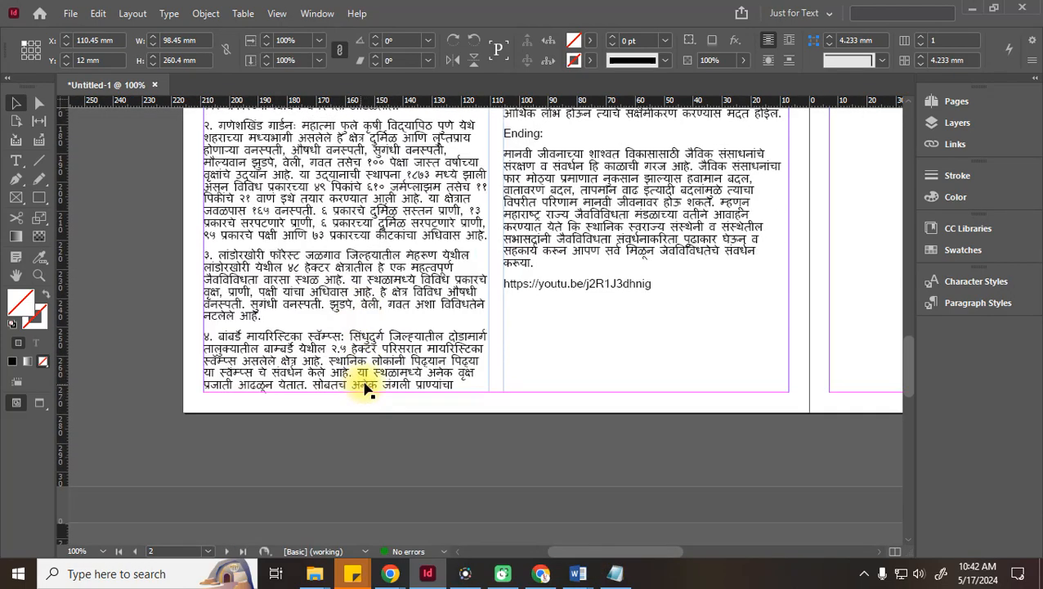
pyautogui.scroll(5, 263, 381)
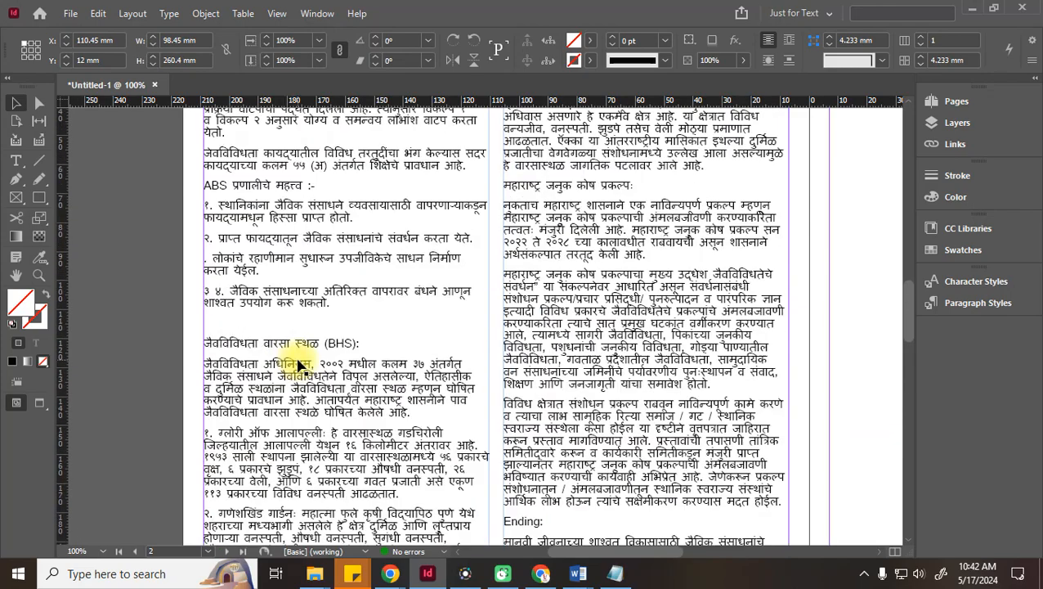
pyautogui.doubleClick(219, 327)
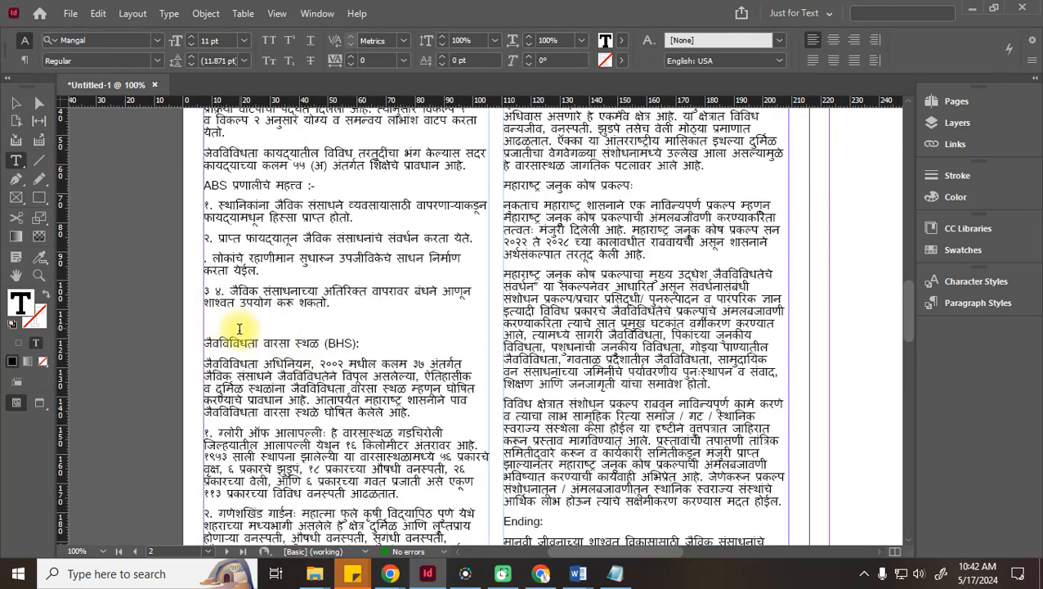
pyautogui.press('Delete')
pyautogui.scroll(1, 501, 373)
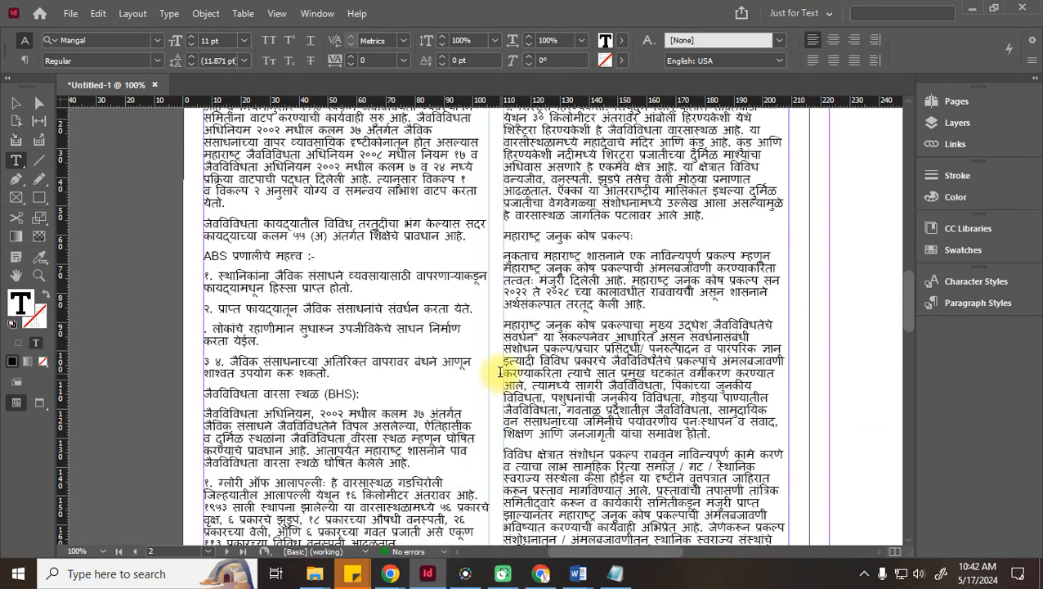
pyautogui.scroll(-1, 379, 484)
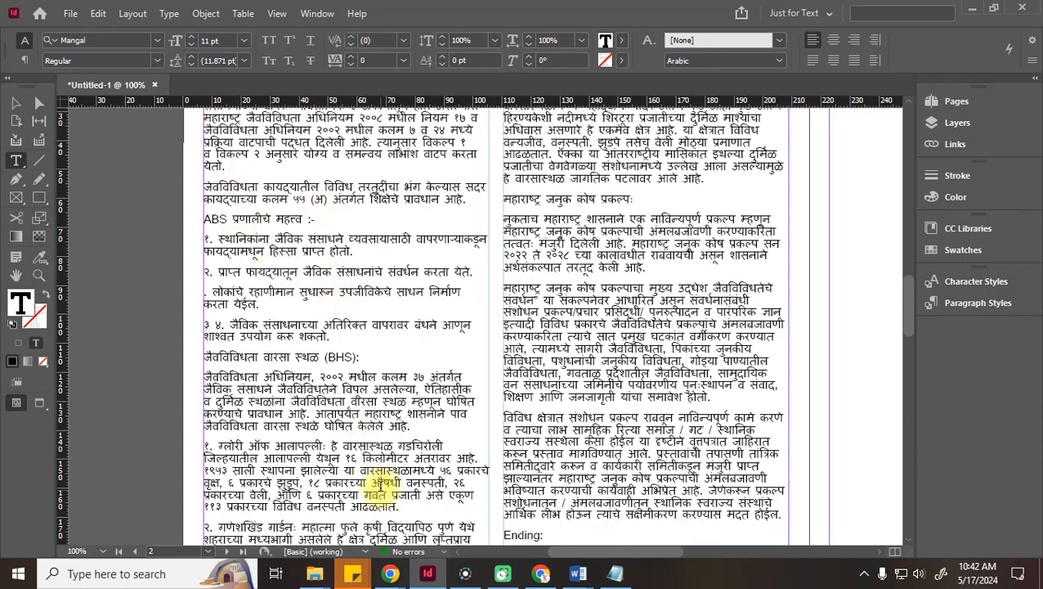
pyautogui.click(16, 103)
pyautogui.scroll(3, 570, 292)
pyautogui.scroll(5, 570, 292)
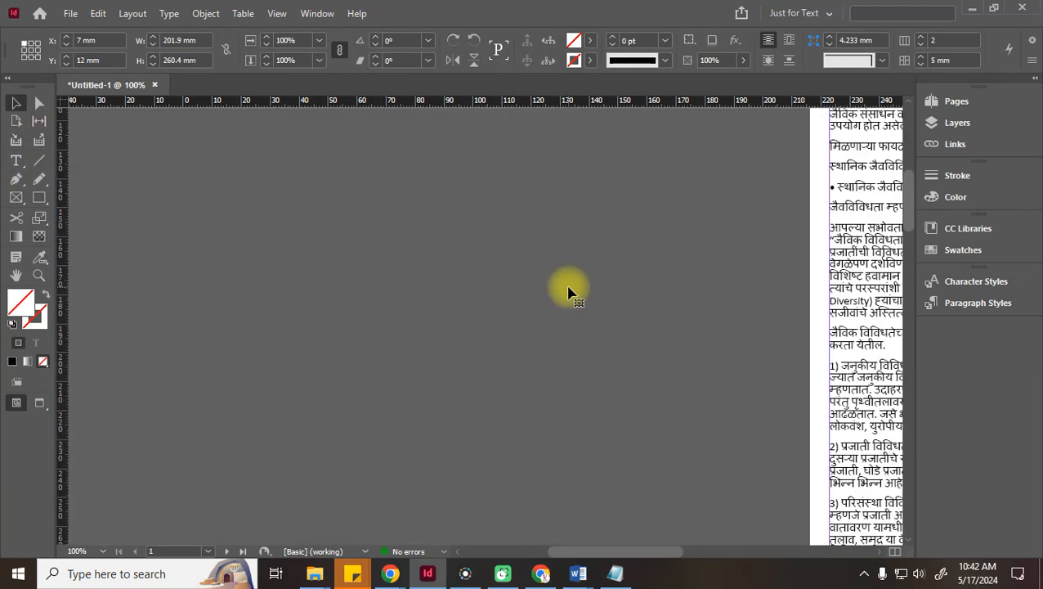
pyautogui.moveTo(643, 554); pyautogui.dragTo(750, 554)
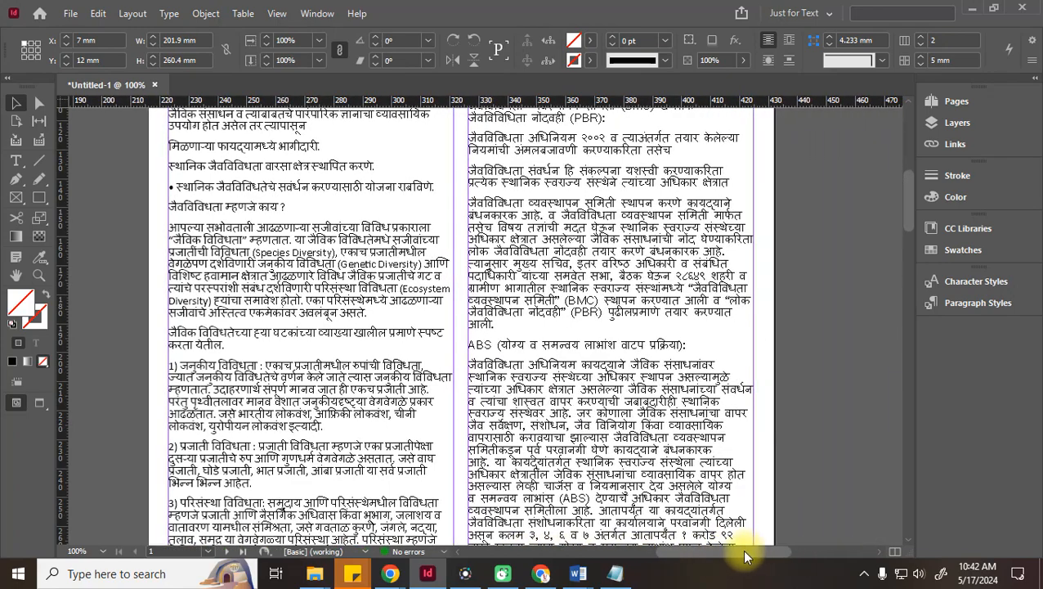
pyautogui.scroll(5, 753, 442)
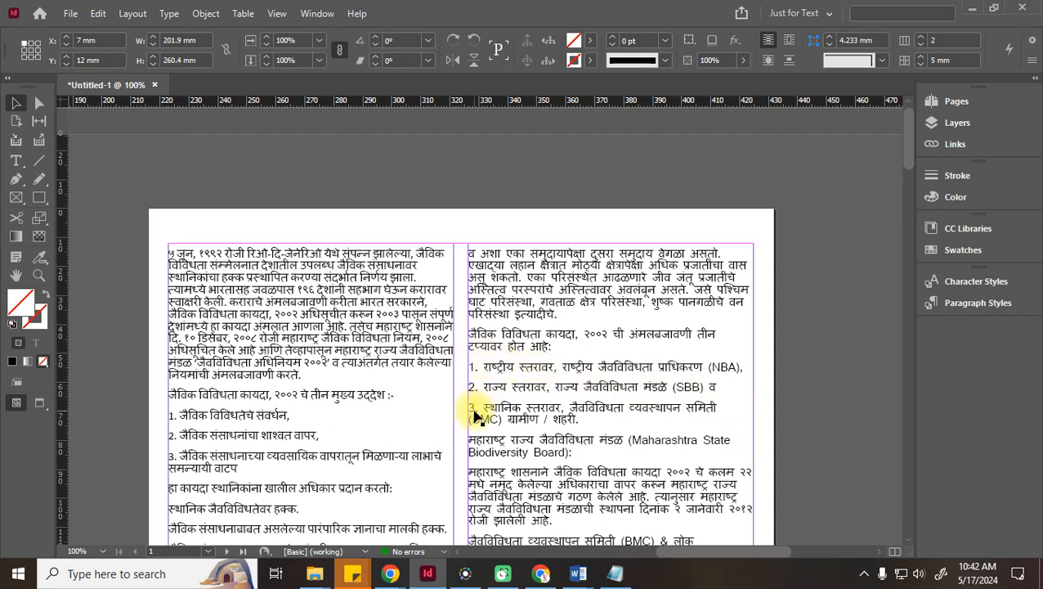
# Delete the manually typed 1., 2., 3. numbers and select the intro line and three level lines
pyautogui.doubleClick(570, 419)
pyautogui.moveTo(488, 367); pyautogui.dragTo(473, 390)
pyautogui.press('Delete')
pyautogui.click(486, 387)
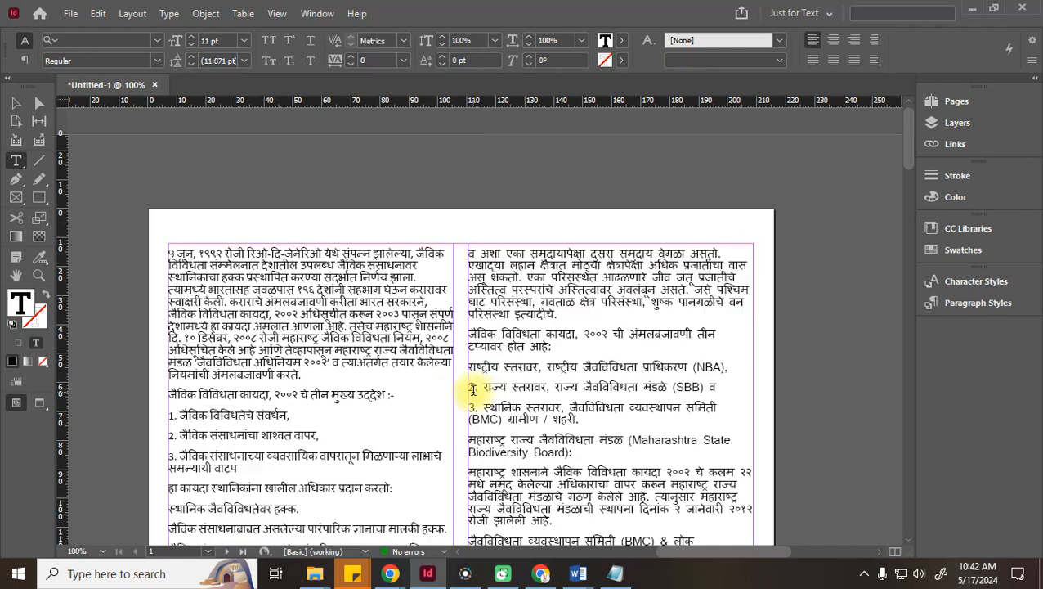
pyautogui.press('Delete')
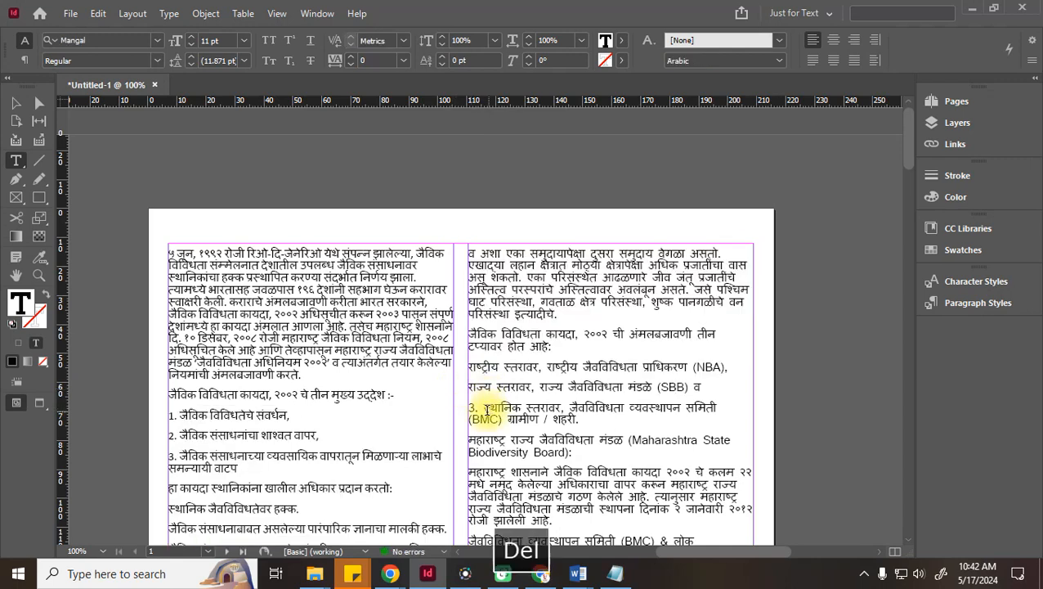
pyautogui.press('Delete')
pyautogui.moveTo(539, 419); pyautogui.dragTo(467, 331)
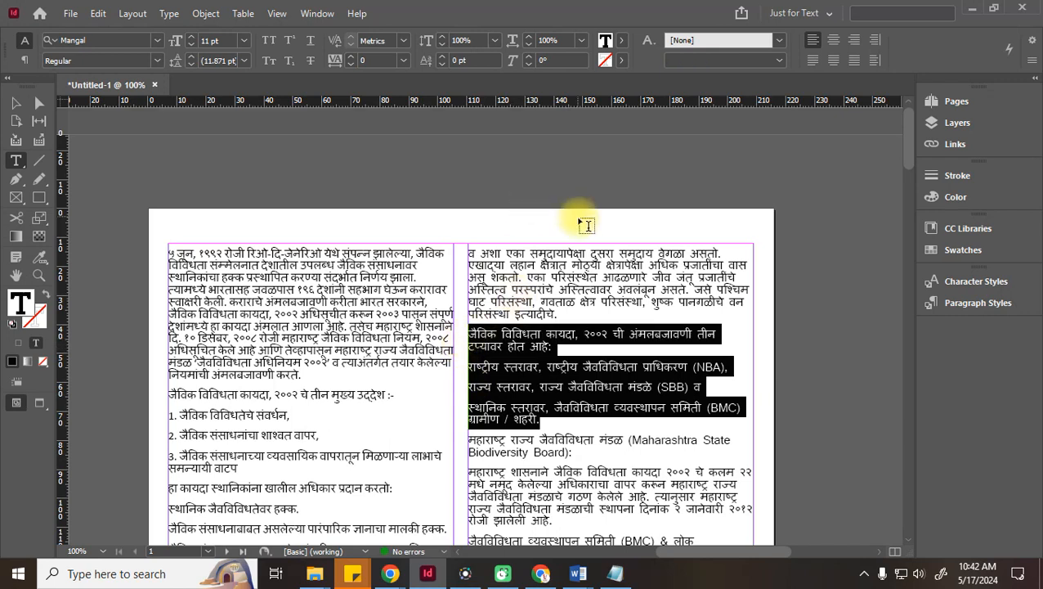
# Format the selected paragraphs as a numbered list
pyautogui.click(24, 61)
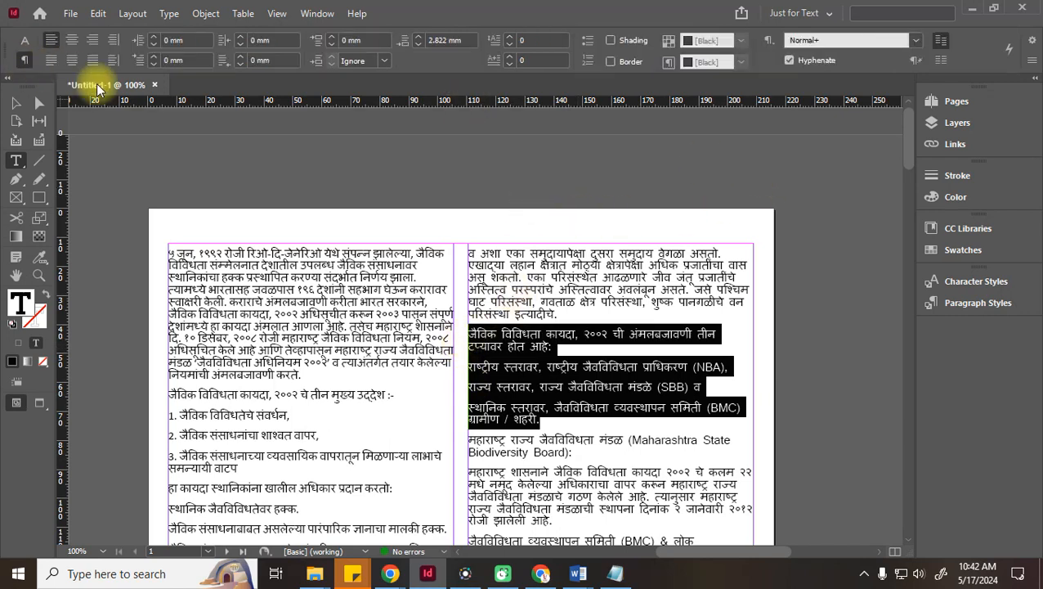
pyautogui.click(589, 48)
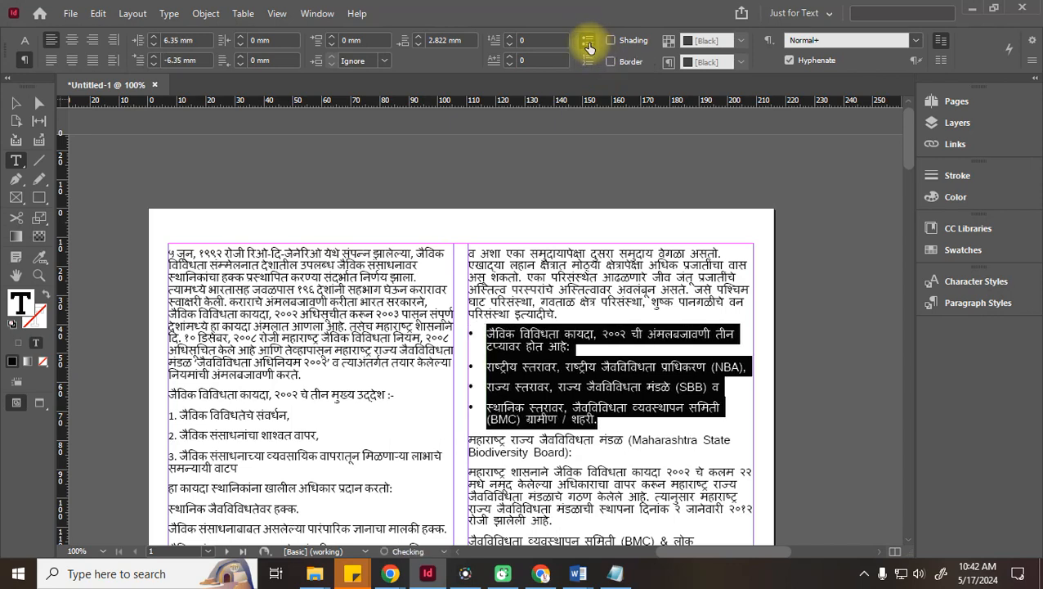
pyautogui.click(589, 64)
pyautogui.click(589, 43)
pyautogui.keyDown('alt'); pyautogui.click(588, 64); pyautogui.keyUp('alt')
pyautogui.click(588, 65)
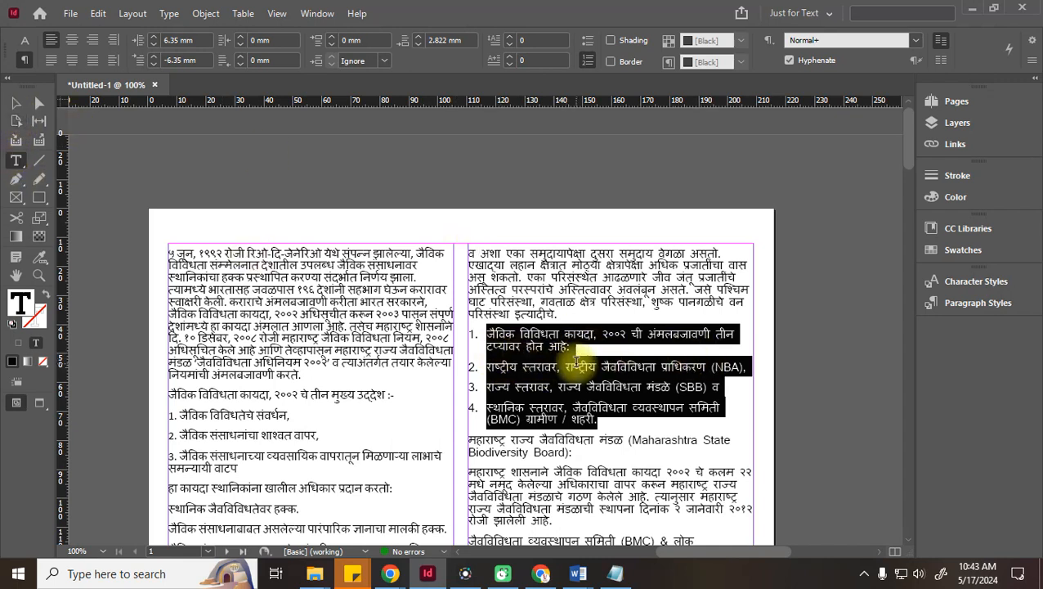
# Give the numbered list a 4 mm right indent and a 9 mm left indent
pyautogui.click(240, 39)
pyautogui.click(239, 36)
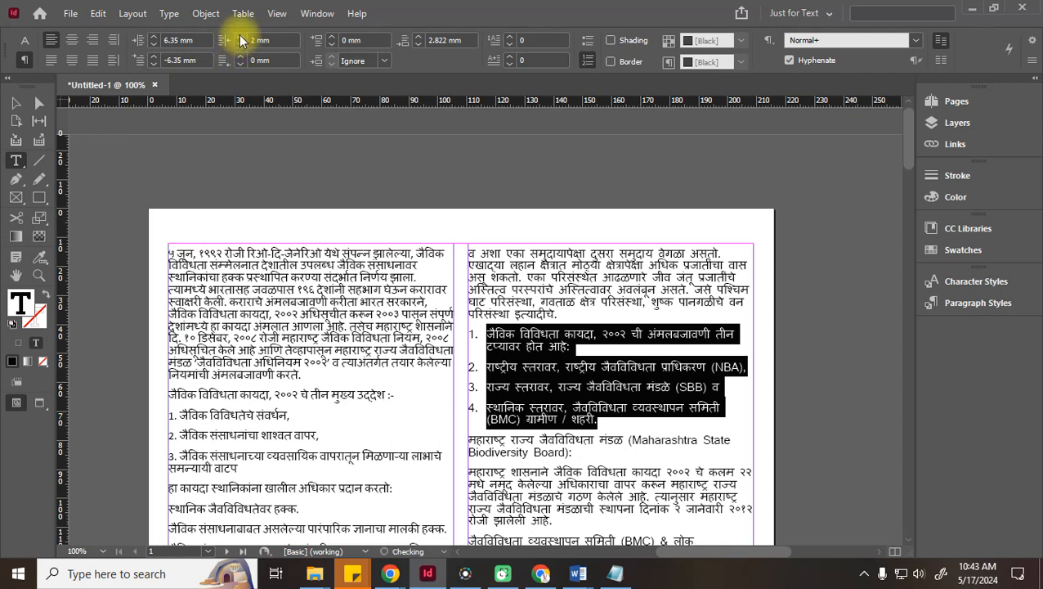
pyautogui.click(239, 36)
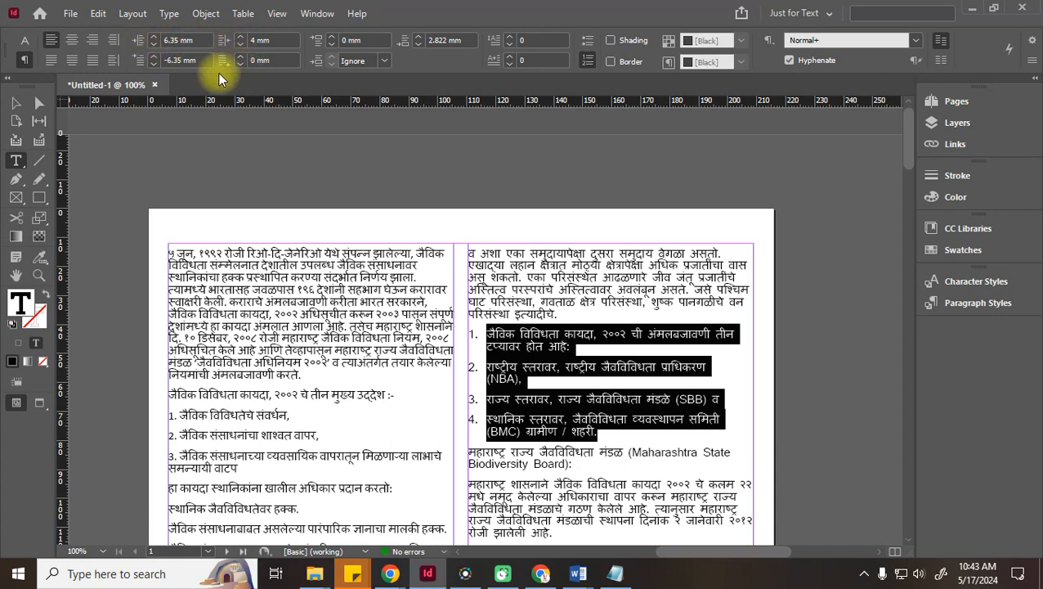
pyautogui.click(153, 37)
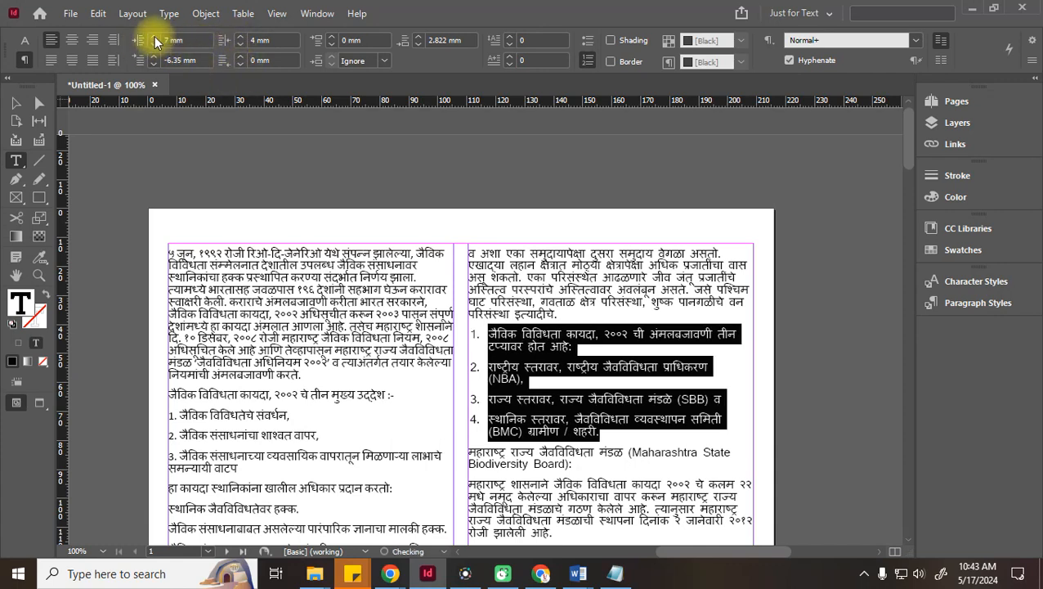
pyautogui.click(153, 36)
pyautogui.click(154, 36)
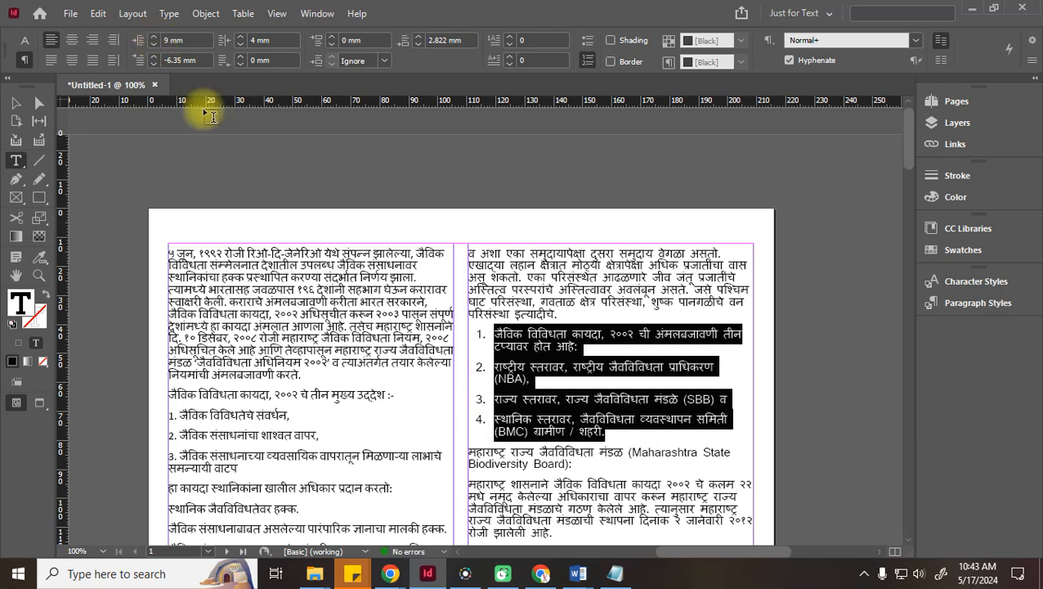
pyautogui.click(483, 423)
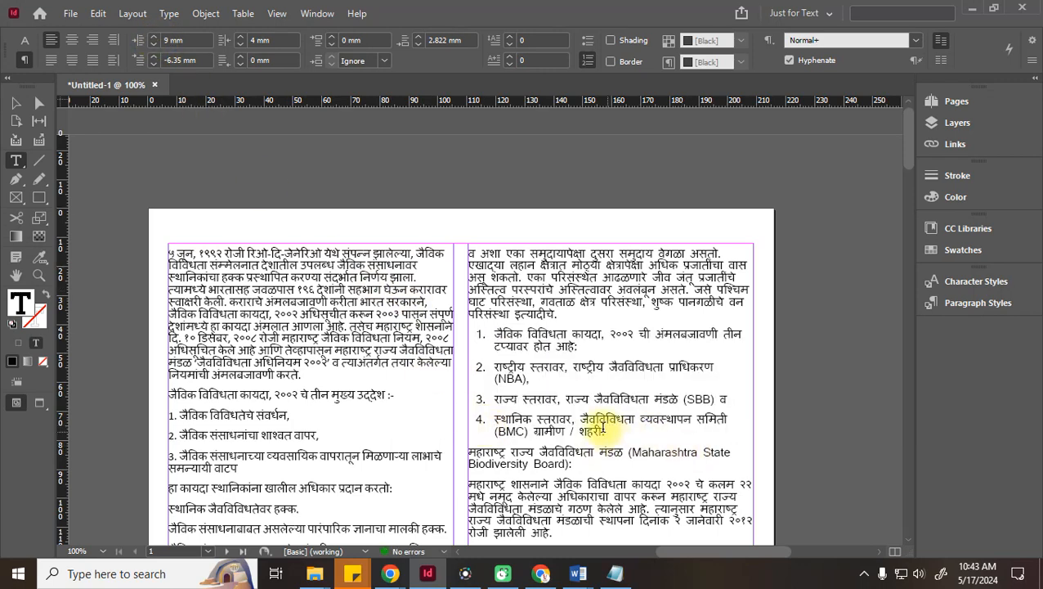
# Select all the article text and set it in the Khand font, Light style
pyautogui.hotkey('ctrl', 'a')
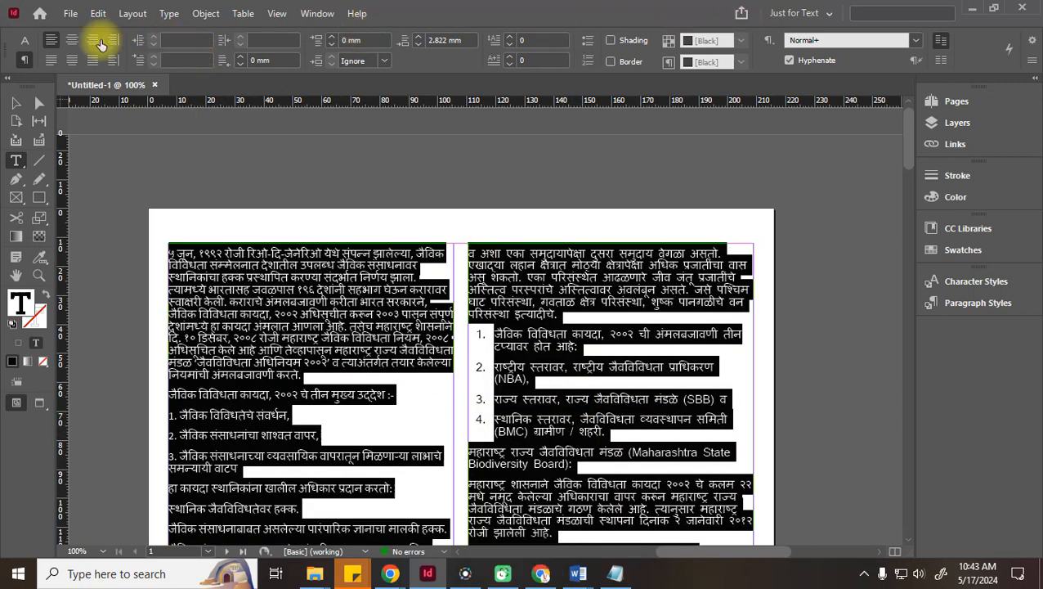
pyautogui.click(25, 40)
pyautogui.click(123, 34)
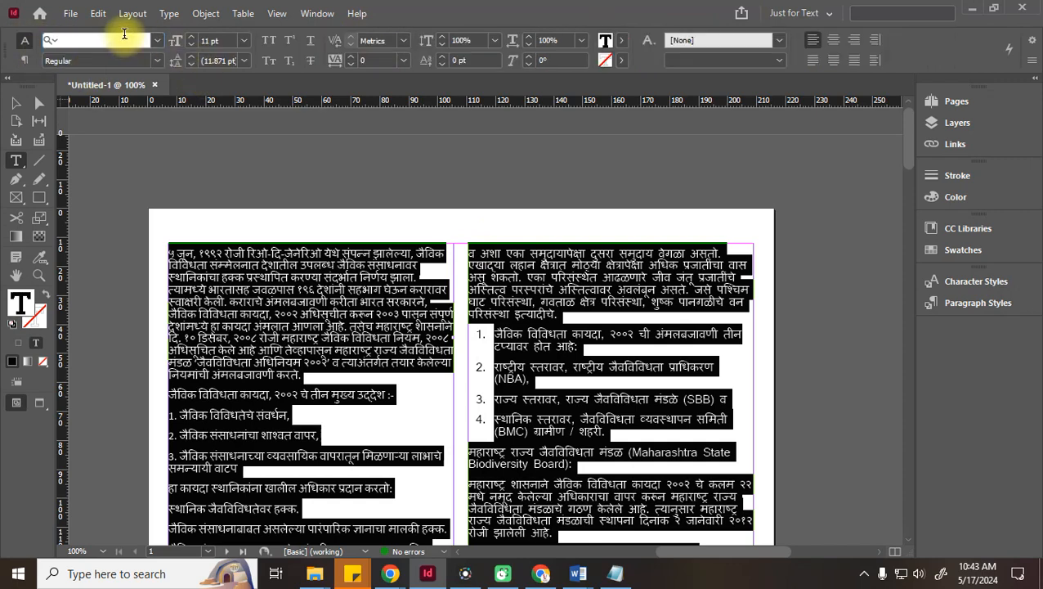
pyautogui.write('Khand')
pyautogui.press('Return')
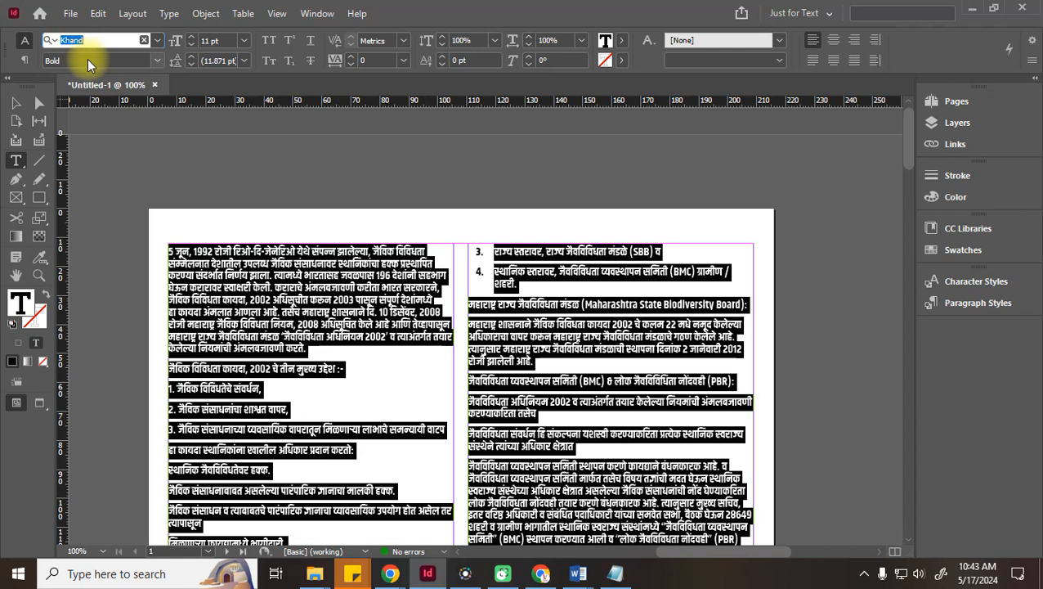
pyautogui.click(155, 60)
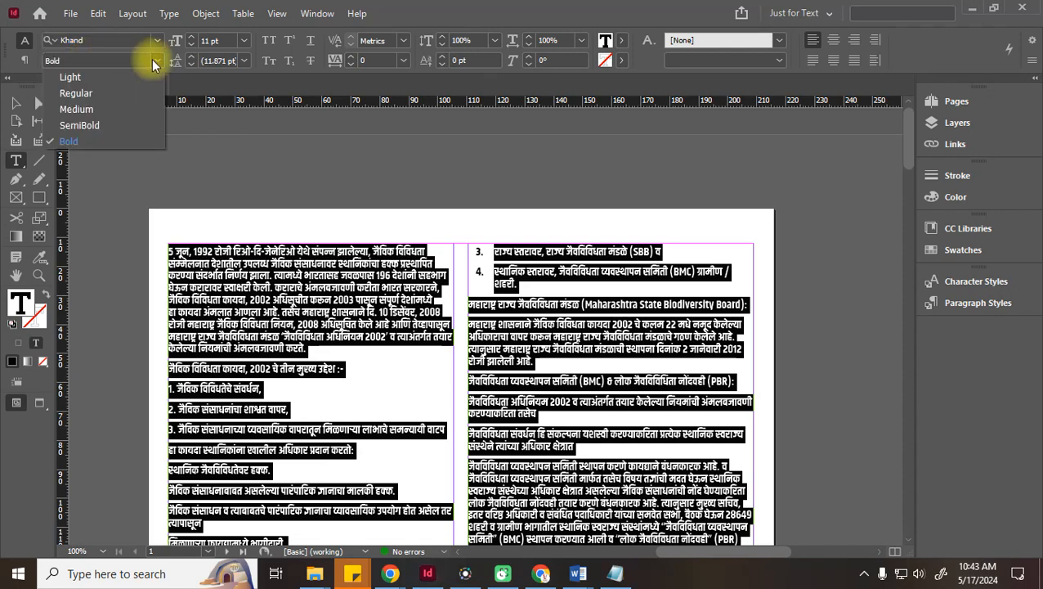
pyautogui.click(80, 78)
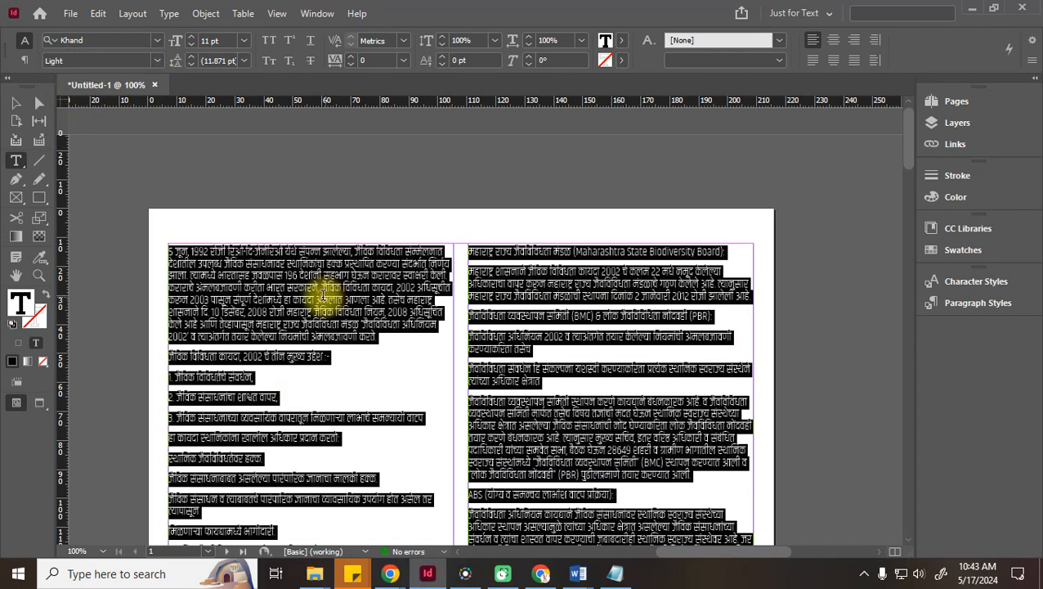
# Set the article's leading to 16 pt and deselect the text
pyautogui.click(243, 62)
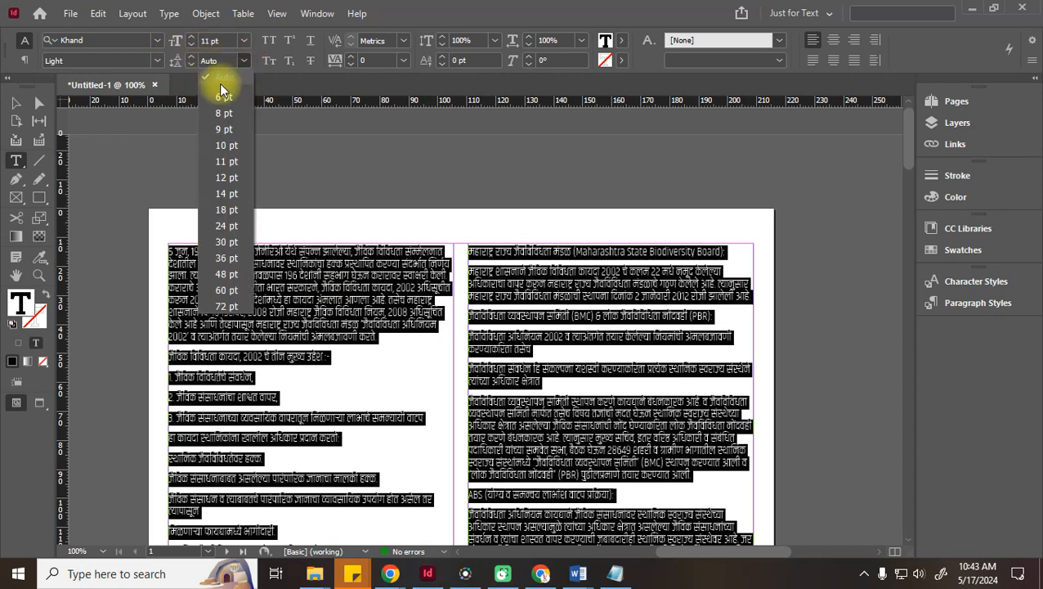
pyautogui.click(232, 194)
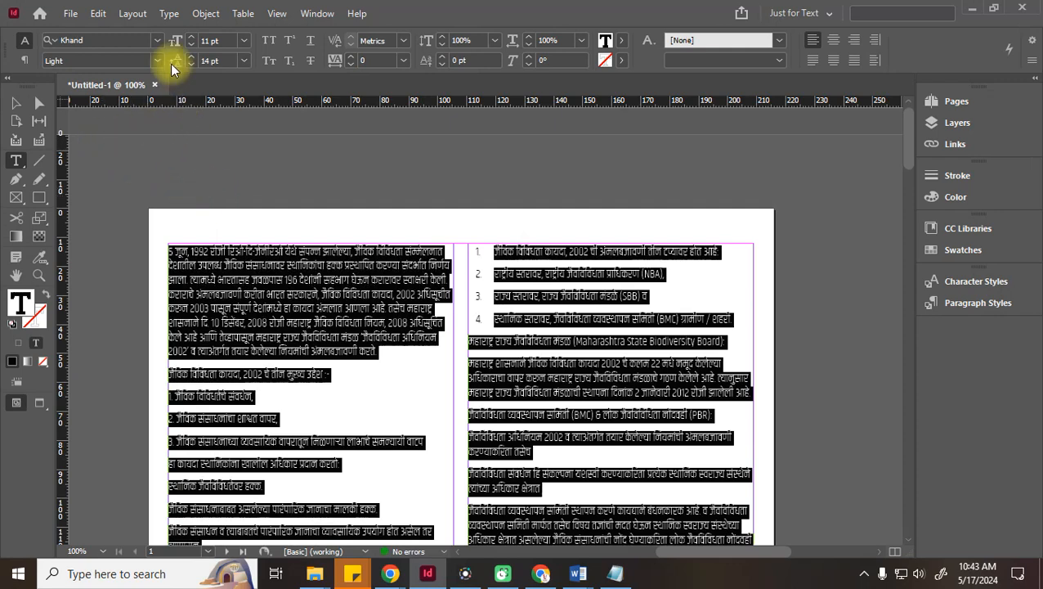
pyautogui.click(244, 61)
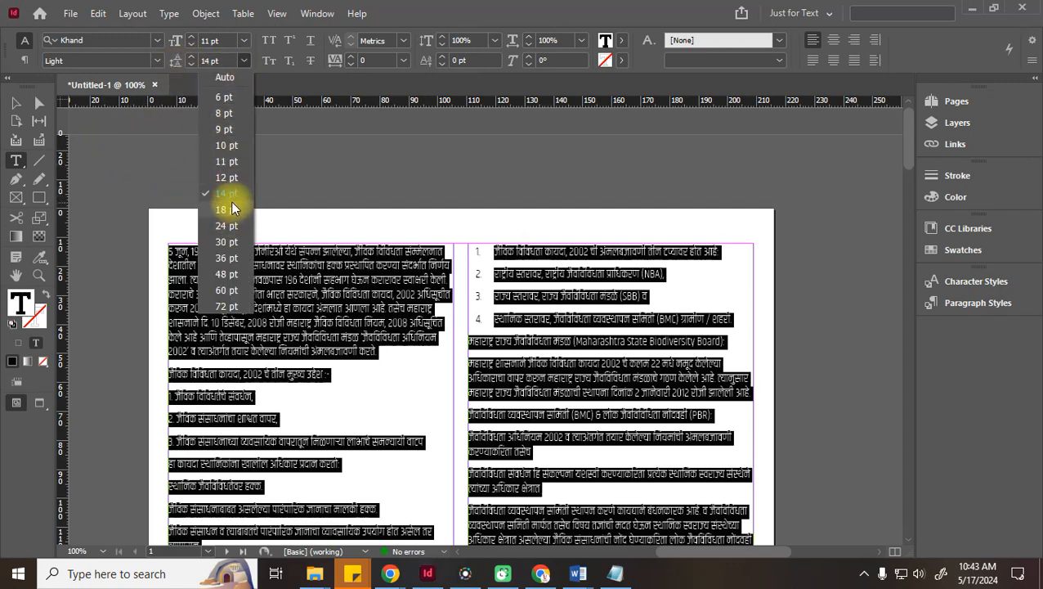
pyautogui.click(230, 207)
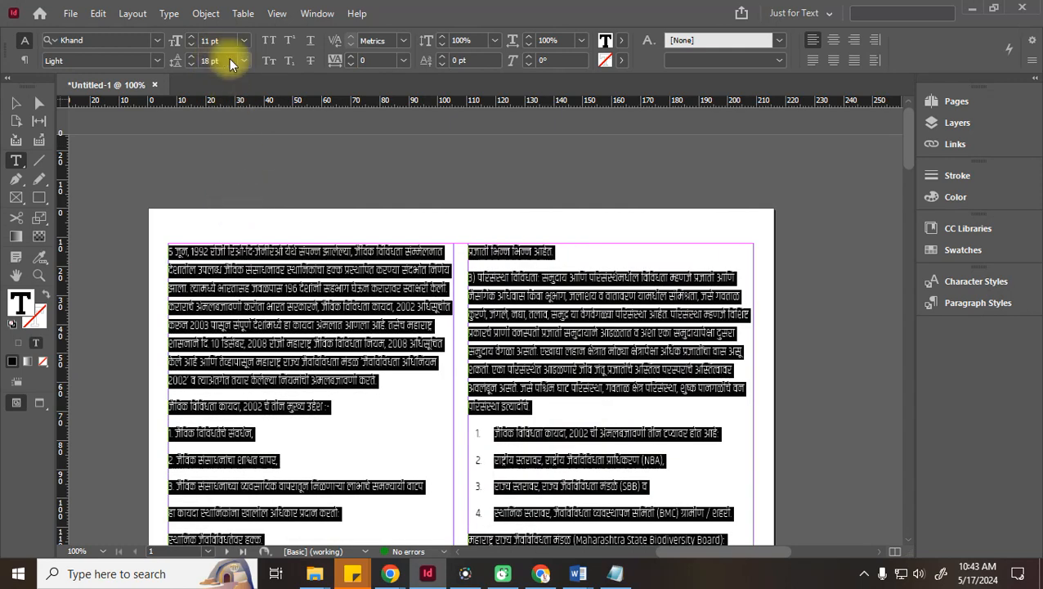
pyautogui.moveTo(230, 62); pyautogui.dragTo(143, 65)
pyautogui.write('16')
pyautogui.press('Return')
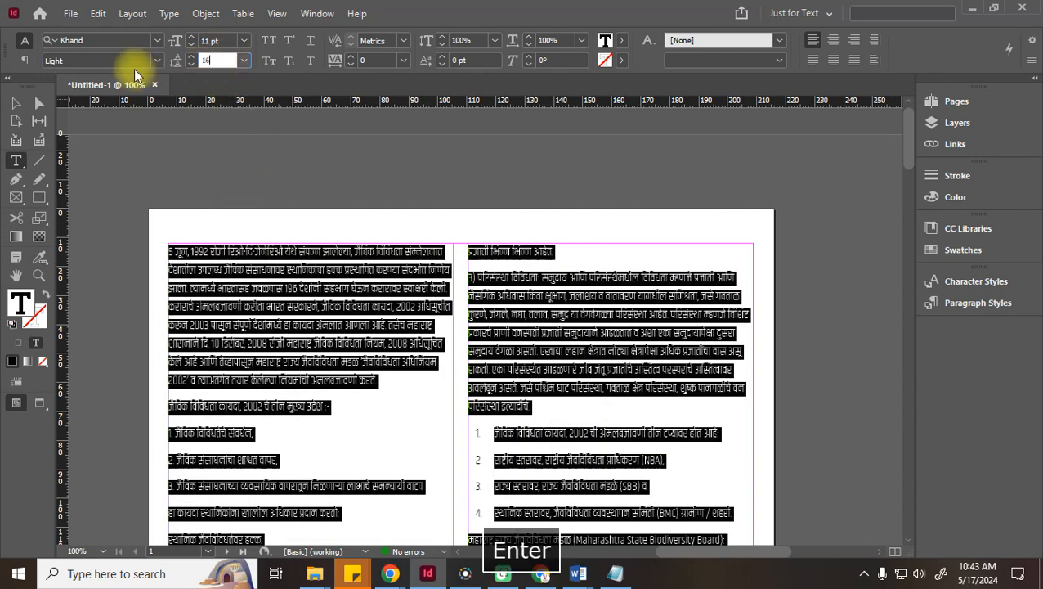
pyautogui.click(17, 104)
pyautogui.click(390, 196)
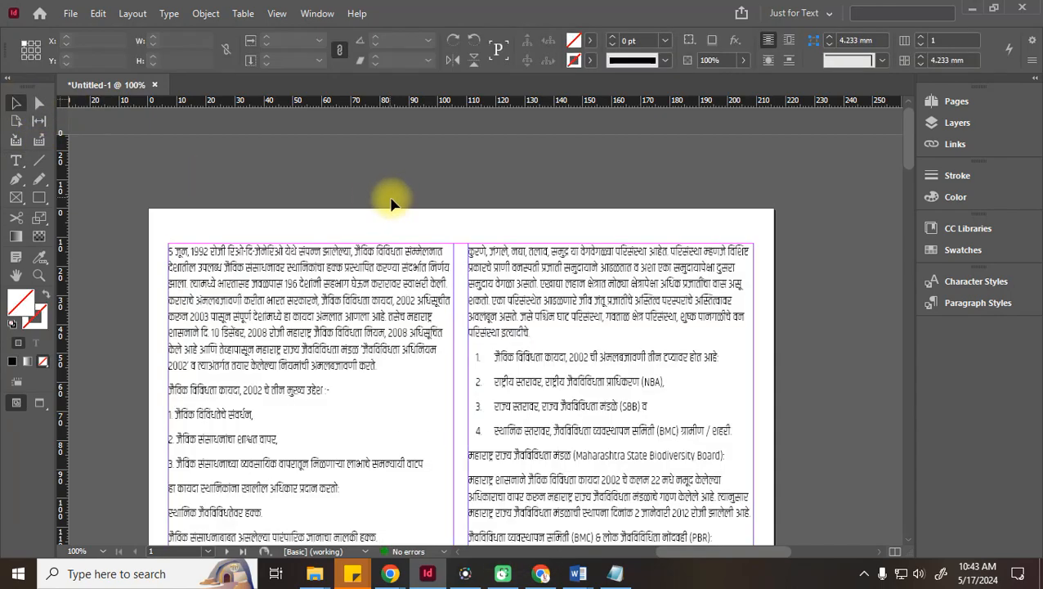
pyautogui.scroll(-15, 628, 370)
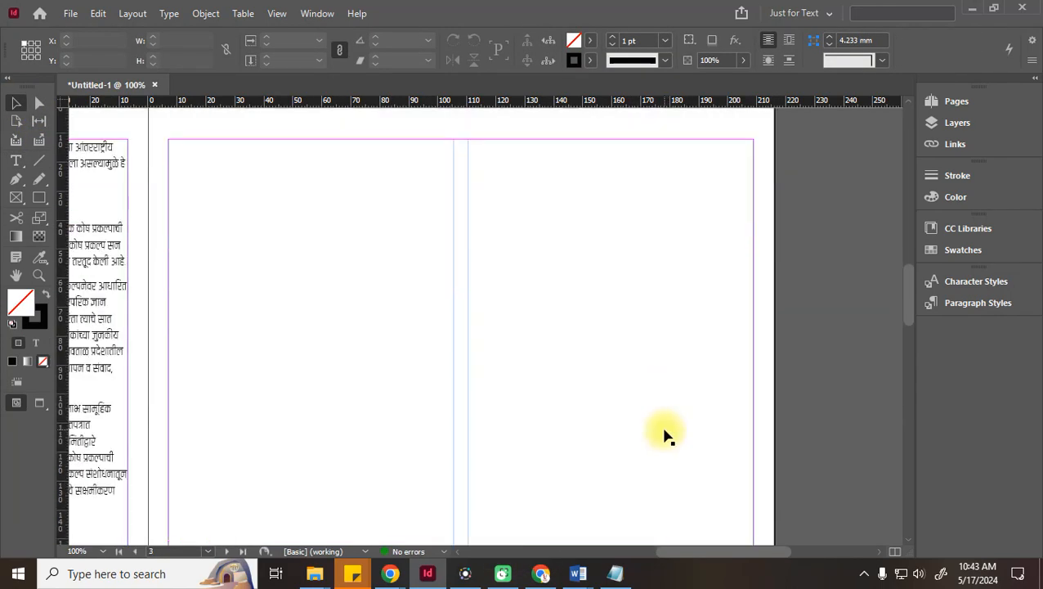
pyautogui.moveTo(760, 559); pyautogui.dragTo(624, 560)
pyautogui.scroll(-5, 651, 446)
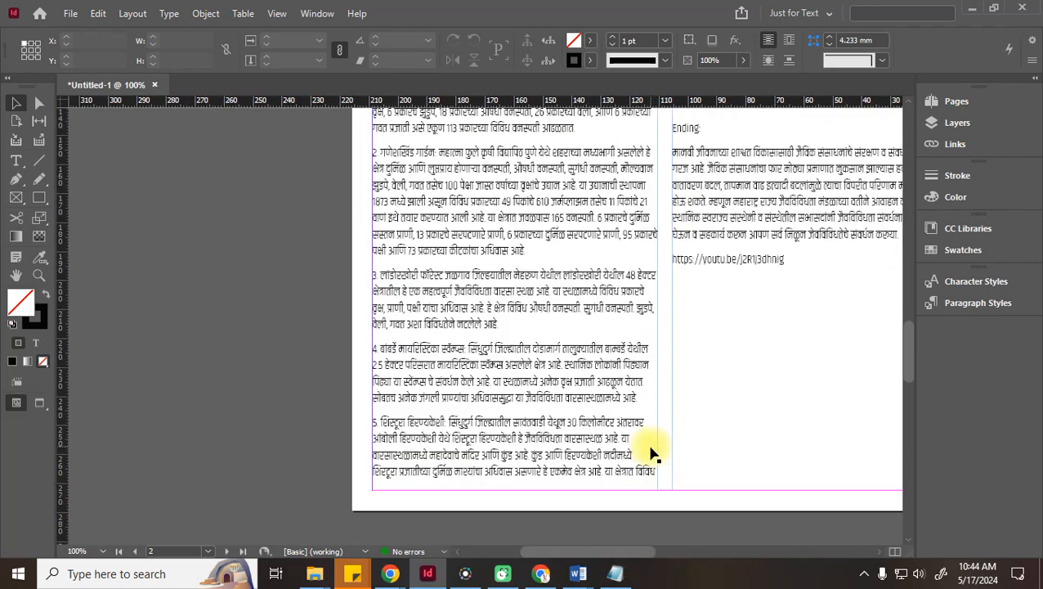
pyautogui.scroll(7, 540, 378)
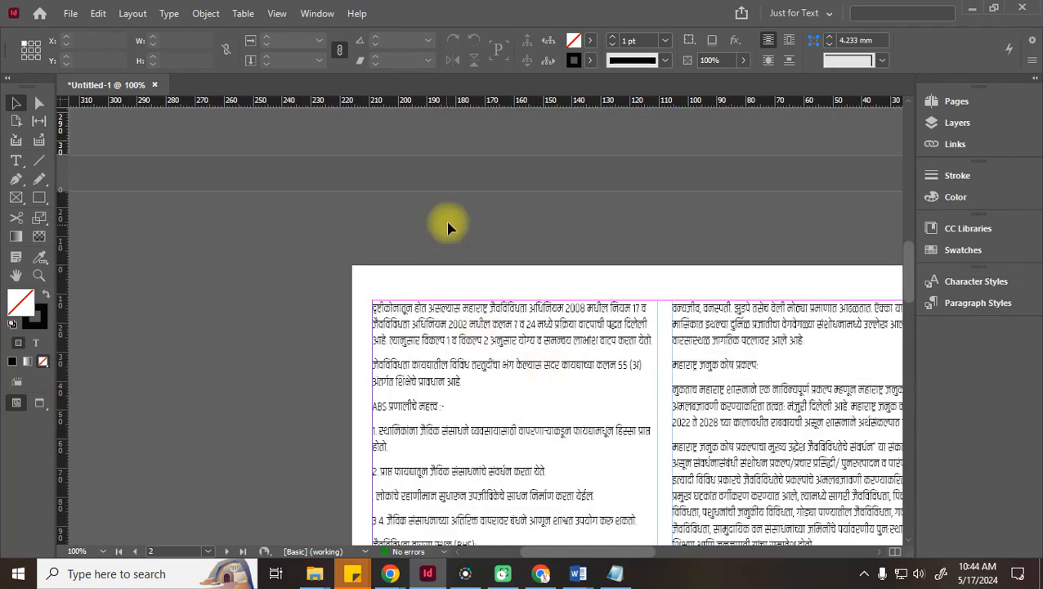
pyautogui.press('space')
pyautogui.moveTo(749, 206); pyautogui.dragTo(293, 540)
pyautogui.moveTo(416, 274); pyautogui.dragTo(522, 66)
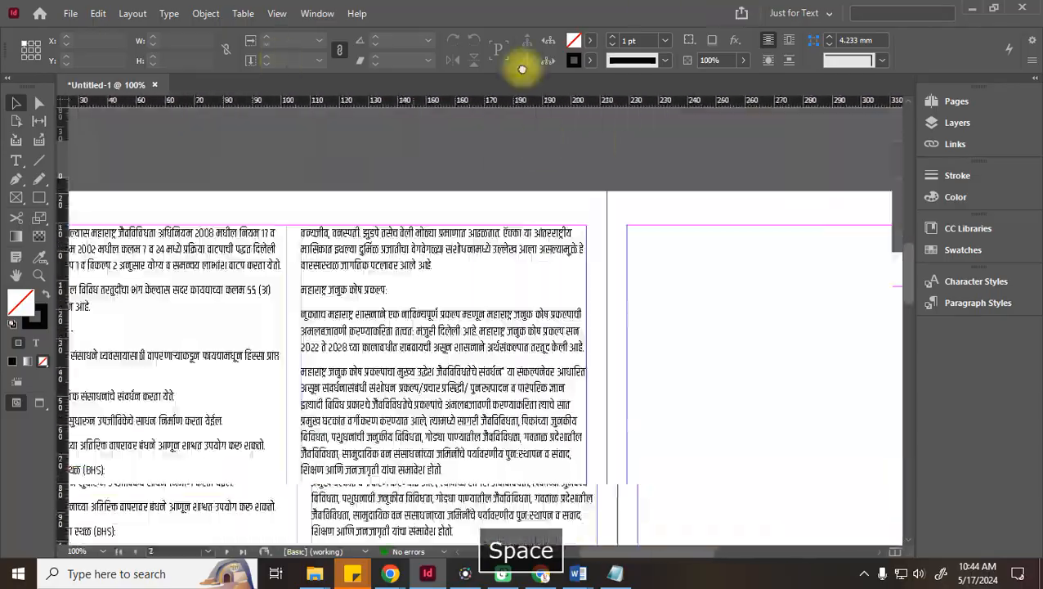
pyautogui.moveTo(296, 368); pyautogui.dragTo(491, 17)
pyautogui.moveTo(299, 391); pyautogui.dragTo(155, 564)
pyautogui.moveTo(638, 219); pyautogui.dragTo(601, 71)
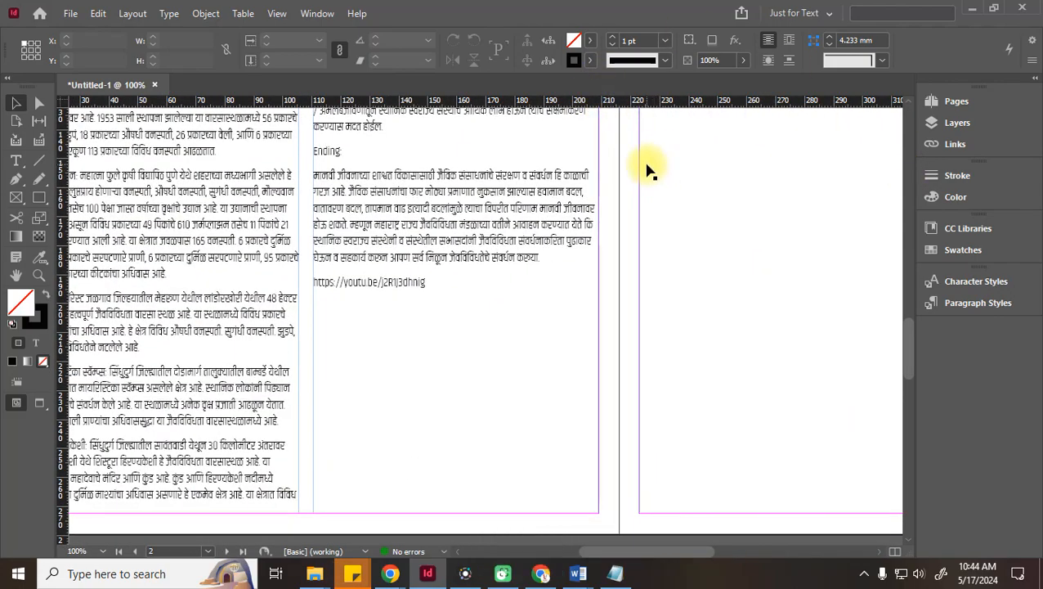
pyautogui.moveTo(445, 285); pyautogui.dragTo(520, 401)
pyautogui.moveTo(570, 180); pyautogui.dragTo(501, 423)
pyautogui.moveTo(319, 209); pyautogui.dragTo(780, 435)
pyautogui.moveTo(859, 178); pyautogui.dragTo(547, 463)
pyautogui.moveTo(794, 214); pyautogui.dragTo(414, 487)
pyautogui.moveTo(646, 253); pyautogui.dragTo(302, 459)
pyautogui.moveTo(463, 384); pyautogui.dragTo(516, 343)
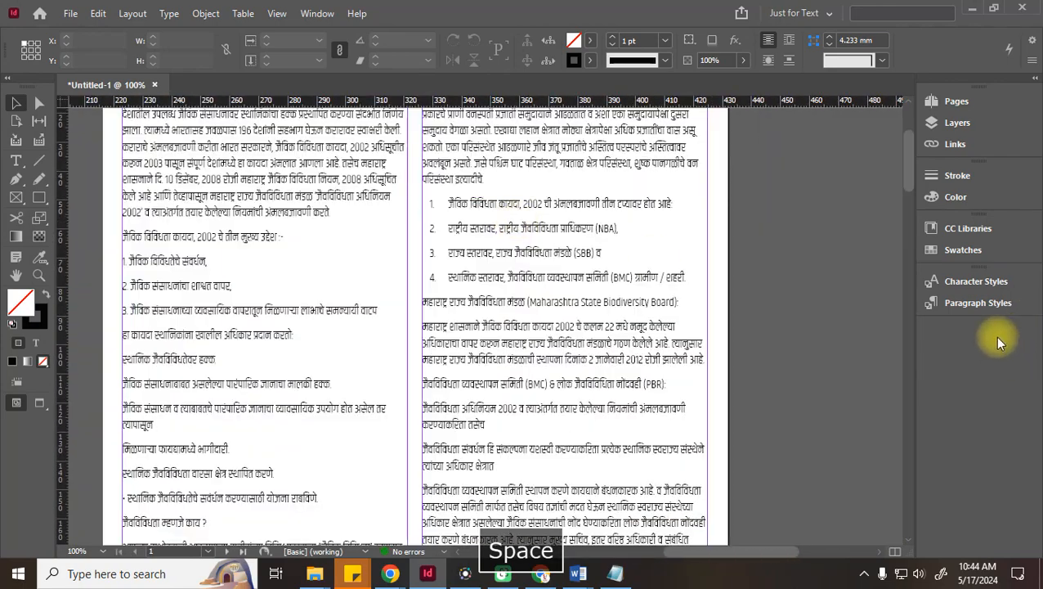
pyautogui.hotkey('ctrl', '-')
pyautogui.hotkey('ctrl', '-')
pyautogui.hotkey('ctrl', '-')
pyautogui.hotkey('ctrl', '-')
pyautogui.hotkey('ctrl', '=')
pyautogui.hotkey('ctrl', '=')
pyautogui.hotkey('ctrl', '=')
pyautogui.hotkey('ctrl', '=')
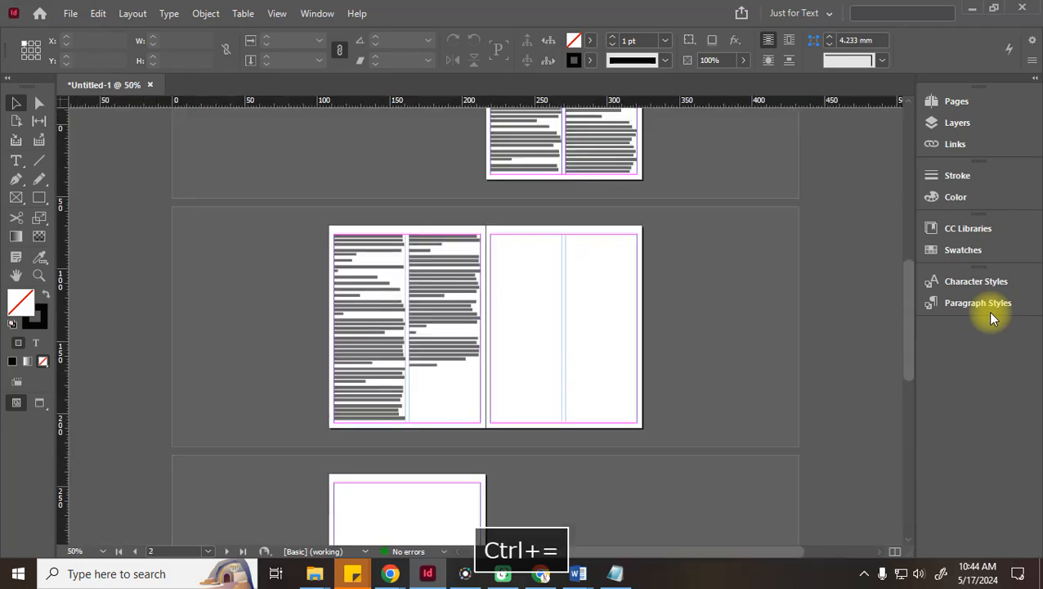
pyautogui.scroll(20, 705, 268)
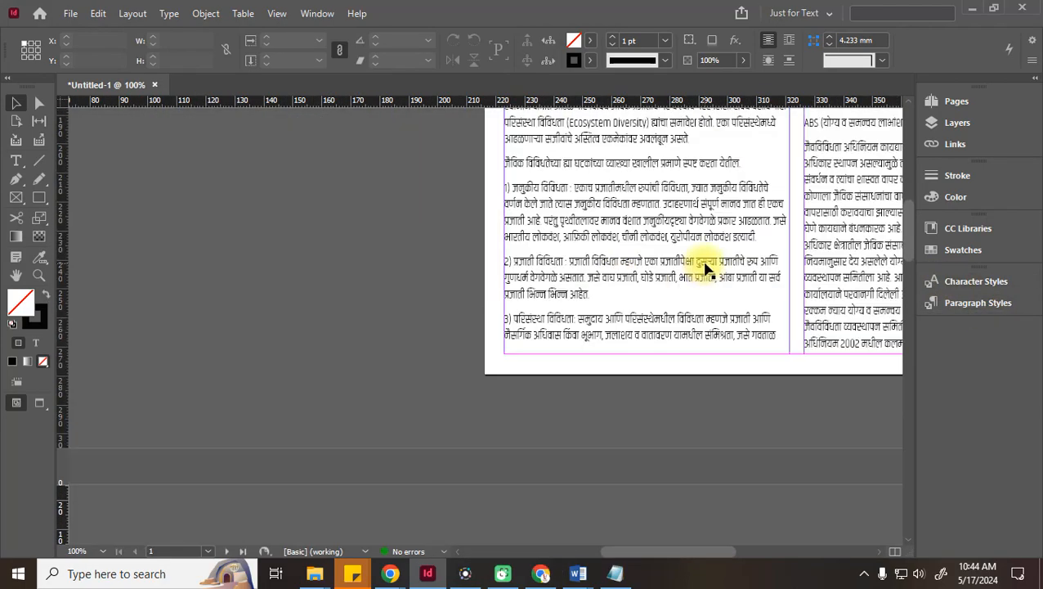
pyautogui.scroll(5, 707, 268)
pyautogui.moveTo(651, 563); pyautogui.dragTo(706, 566)
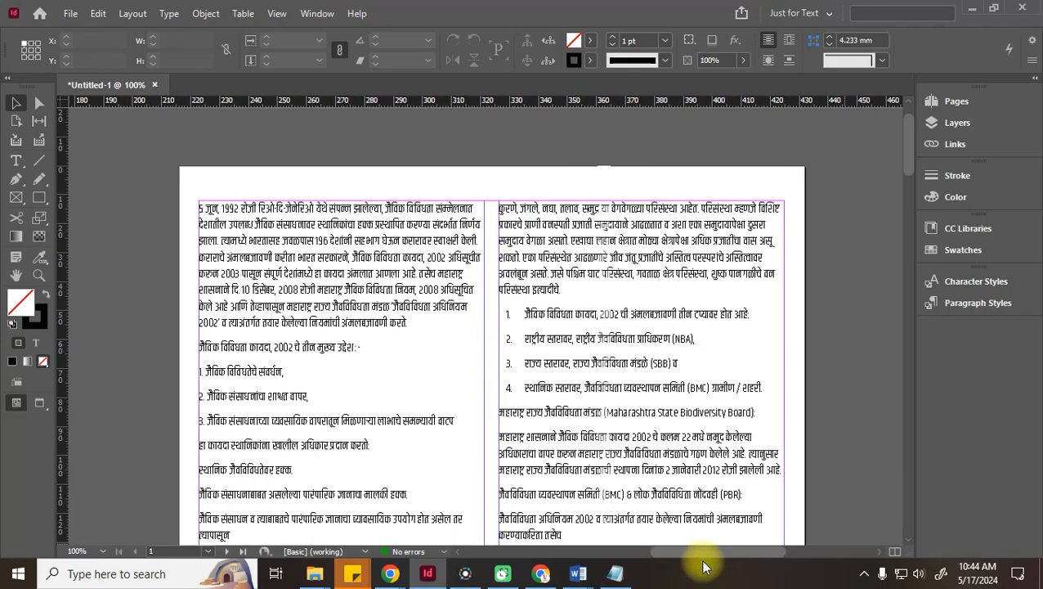
pyautogui.press('space')
pyautogui.moveTo(419, 388); pyautogui.dragTo(428, 435)
pyautogui.moveTo(480, 332); pyautogui.dragTo(404, 378)
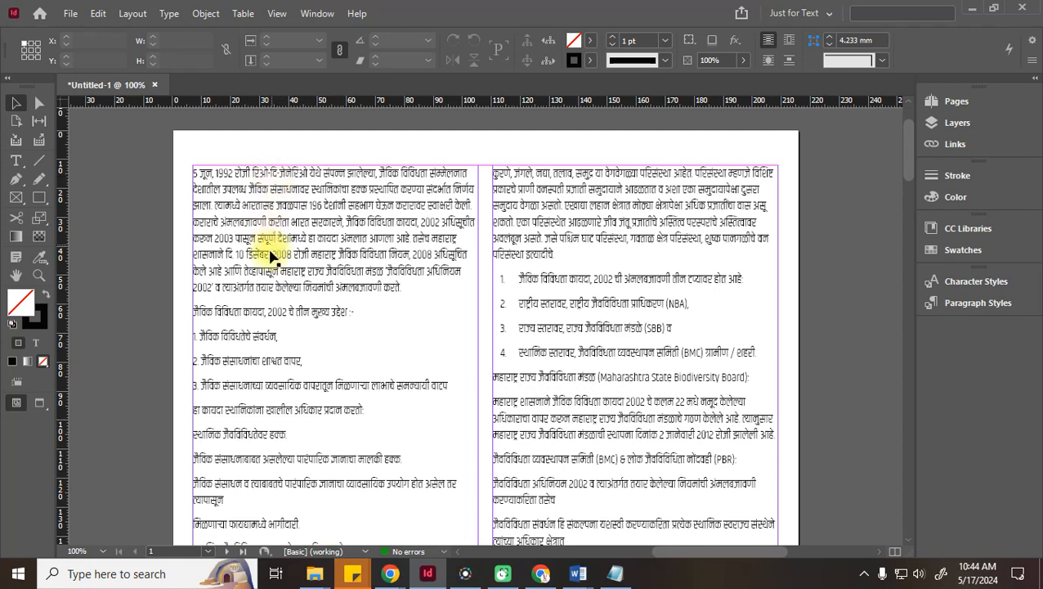
# Copy 'जैविक विविधता' from list item 1 and paste it as a new first line of the left column
pyautogui.doubleClick(566, 282)
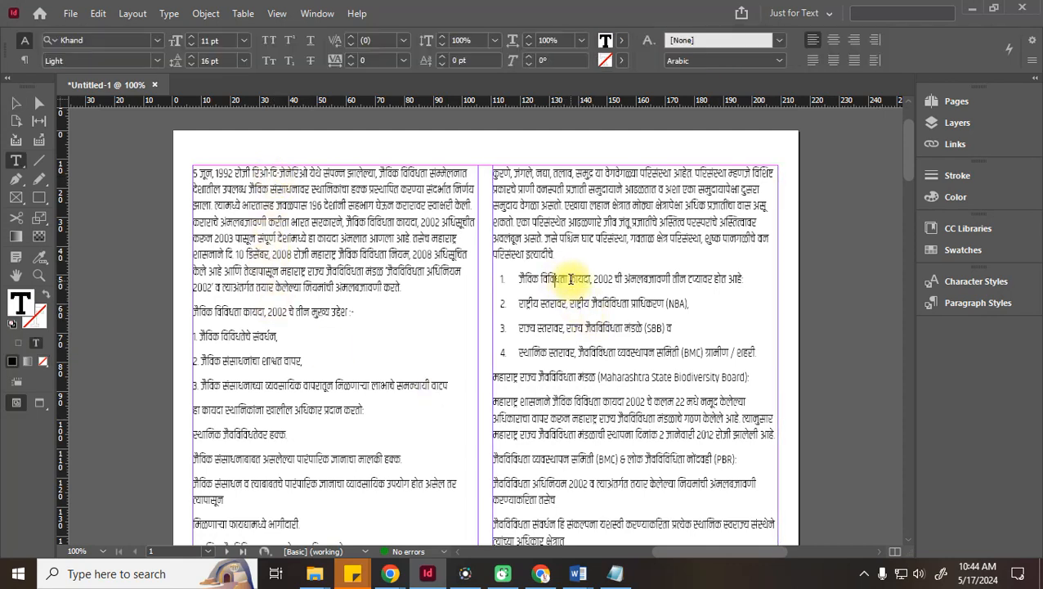
pyautogui.moveTo(569, 279); pyautogui.dragTo(540, 281)
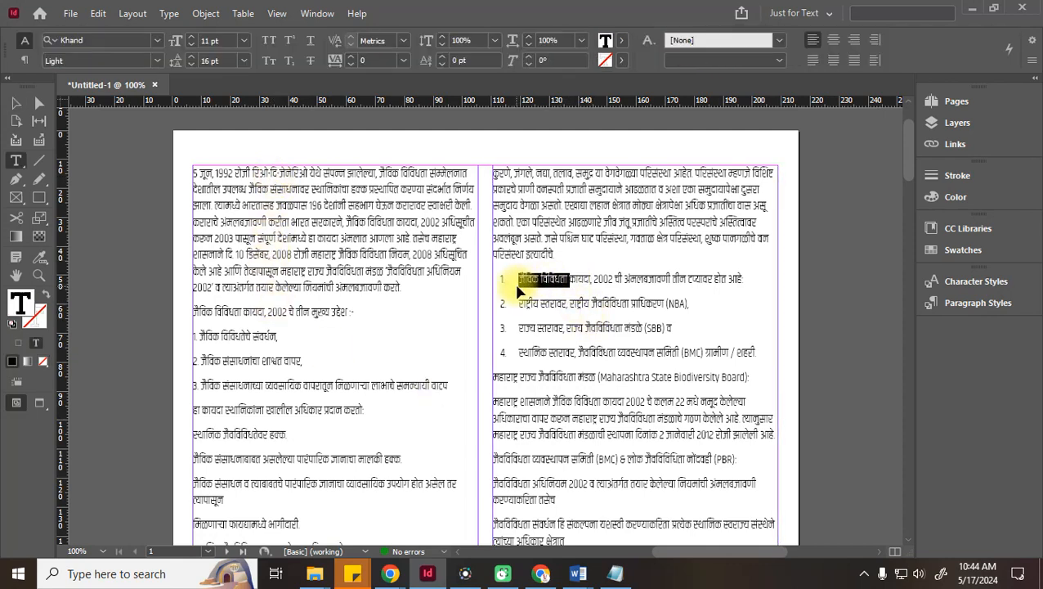
pyautogui.hotkey('ctrl', 'c')
pyautogui.click(194, 174)
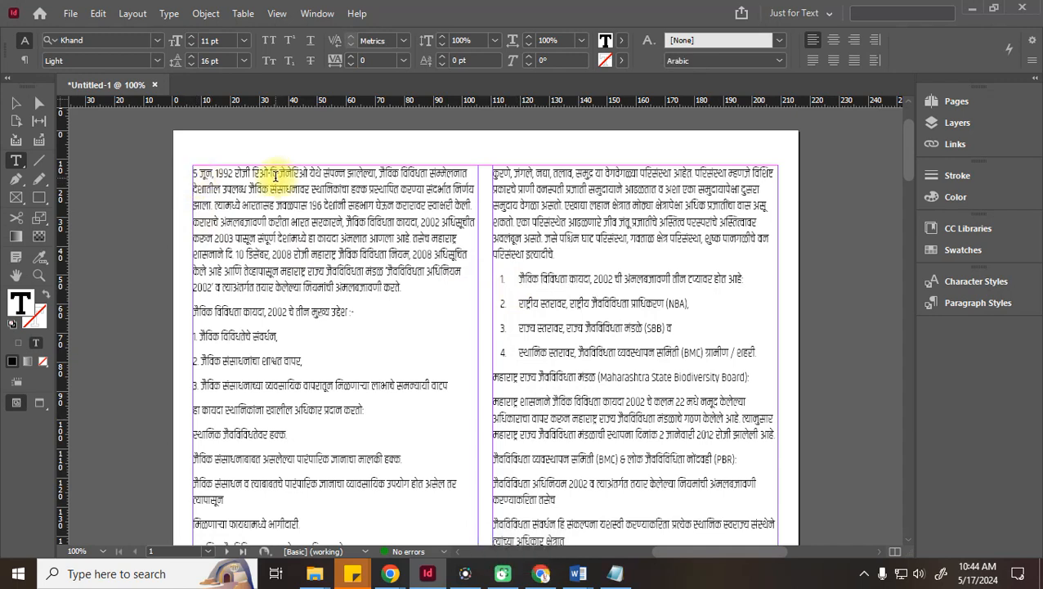
pyautogui.press('Return')
pyautogui.press('Up')
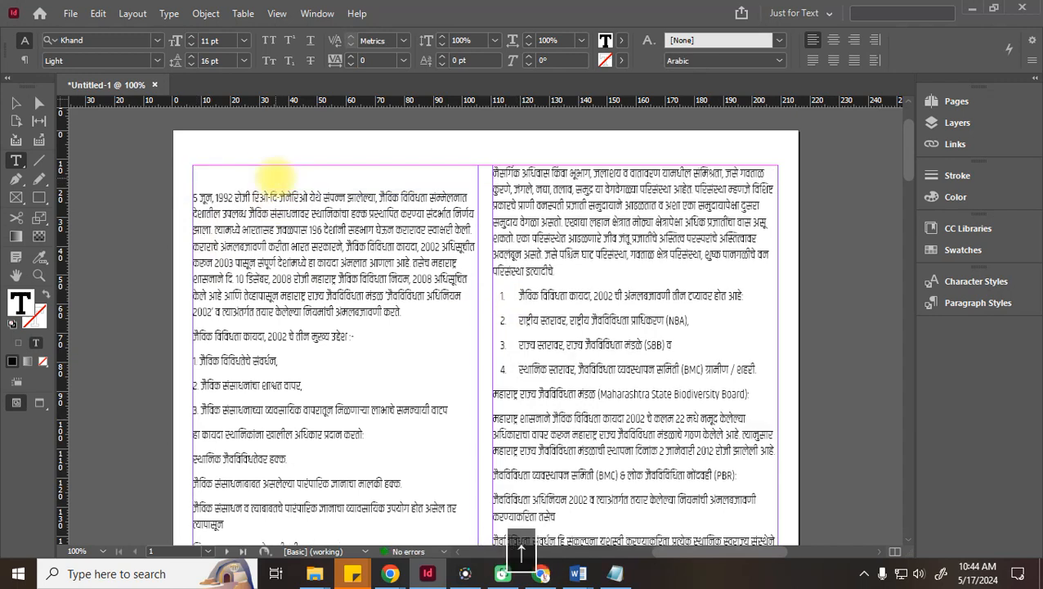
pyautogui.hotkey('ctrl', 'v')
pyautogui.click(217, 173)
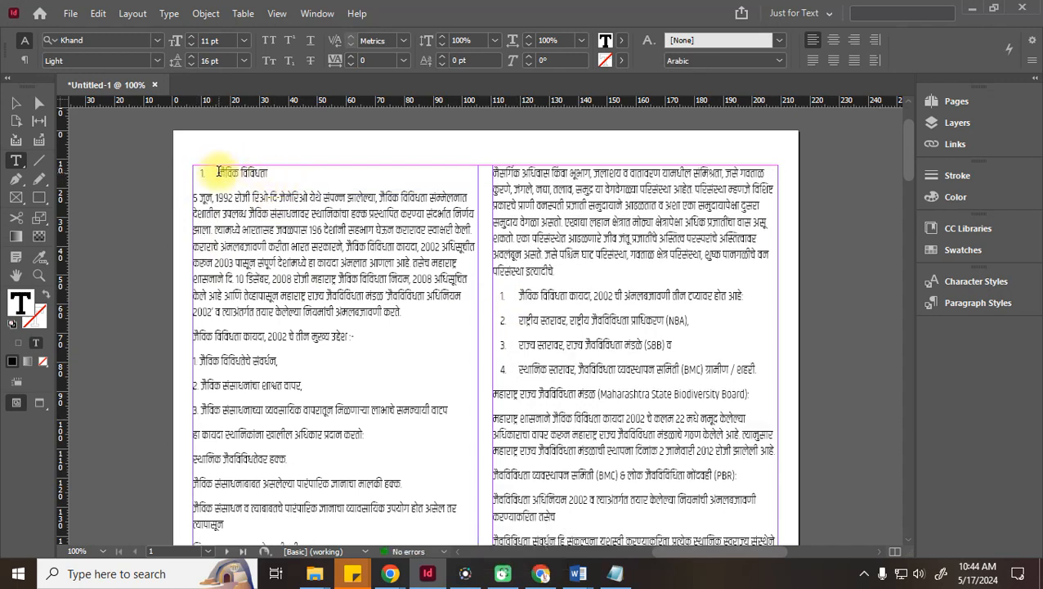
pyautogui.moveTo(293, 179); pyautogui.dragTo(156, 166)
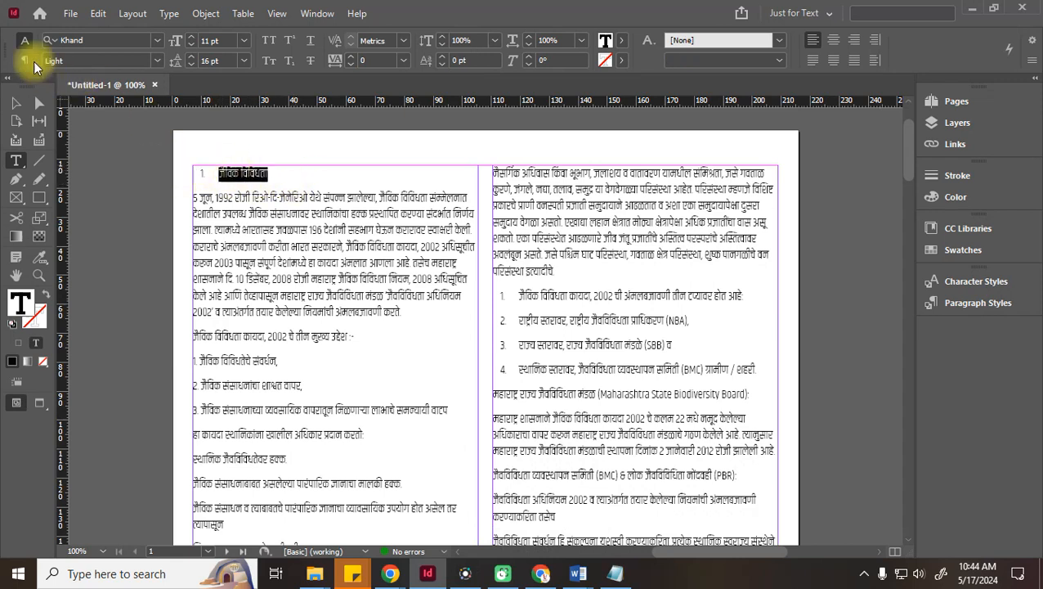
pyautogui.click(25, 61)
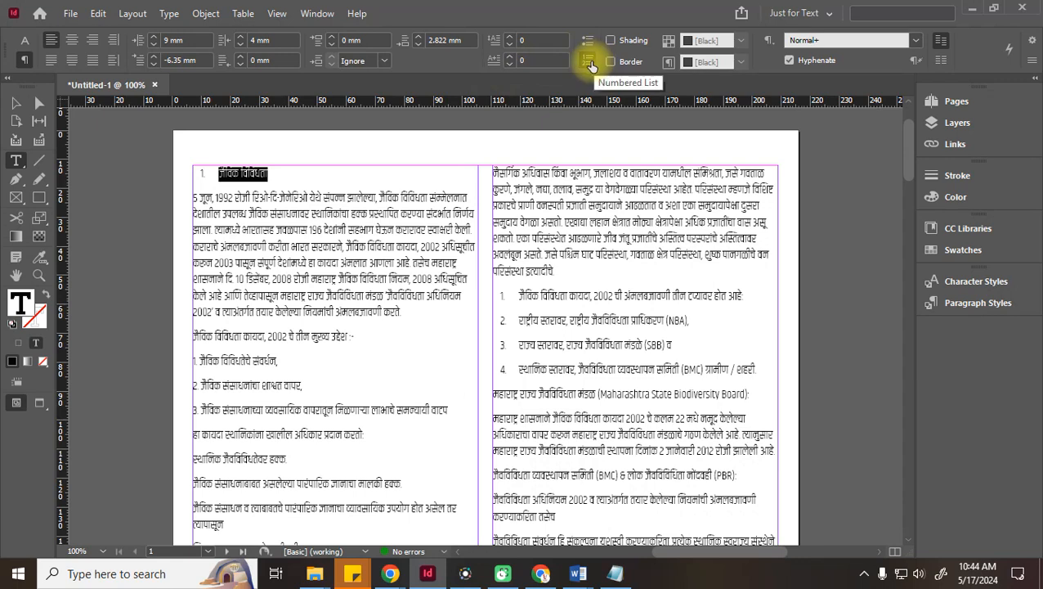
# Remove the numbering from the new heading and set its left and right indents to 0
pyautogui.click(592, 66)
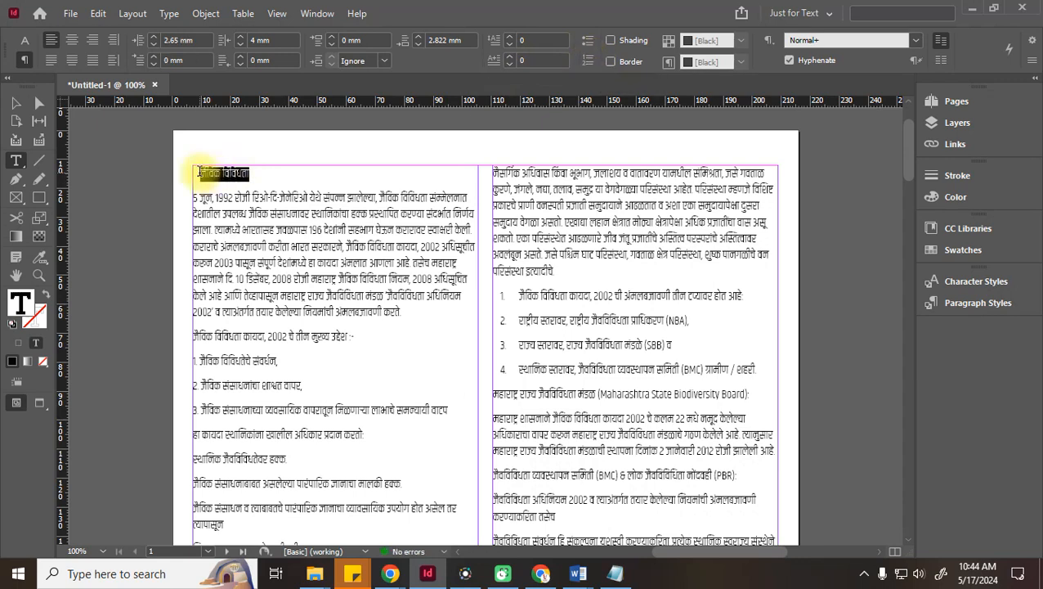
pyautogui.click(196, 40)
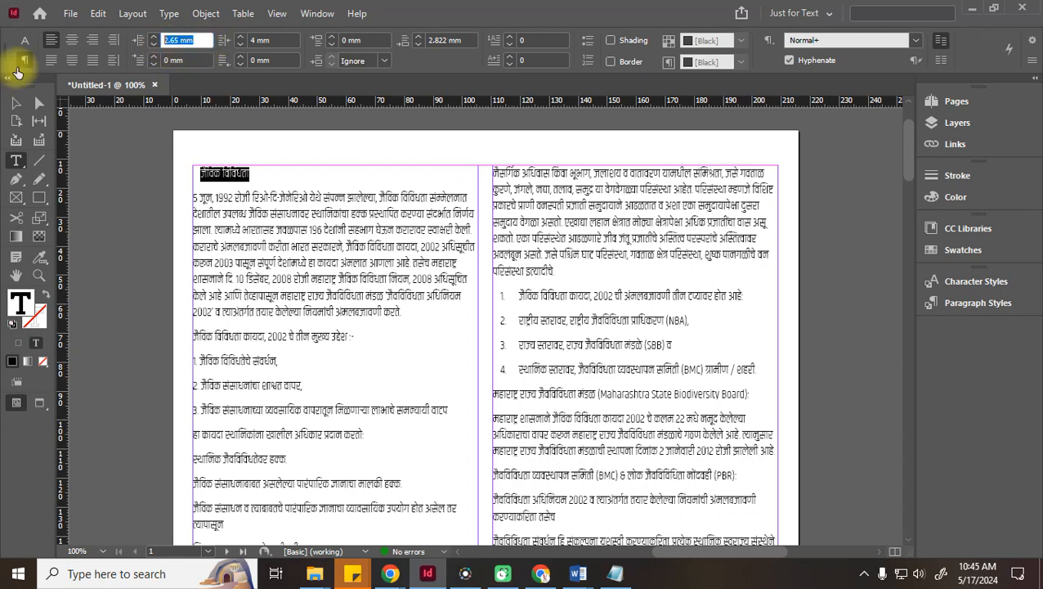
pyautogui.write('0')
pyautogui.press('Tab')
pyautogui.write('0')
pyautogui.press('Tab')
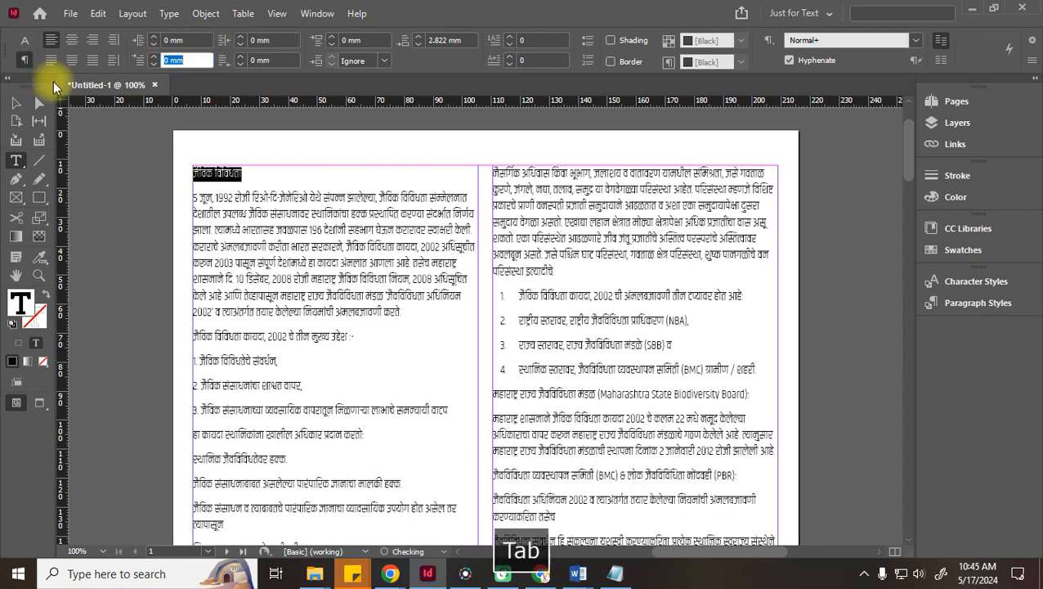
# Make the heading Khand Bold at 24 pt
pyautogui.moveTo(244, 174); pyautogui.dragTo(191, 173)
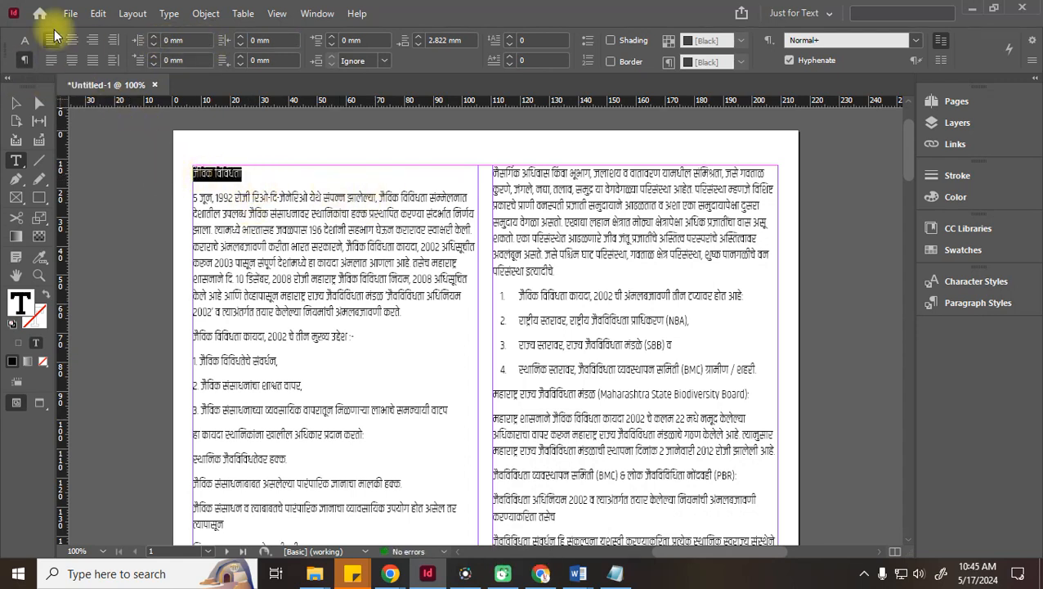
pyautogui.click(25, 40)
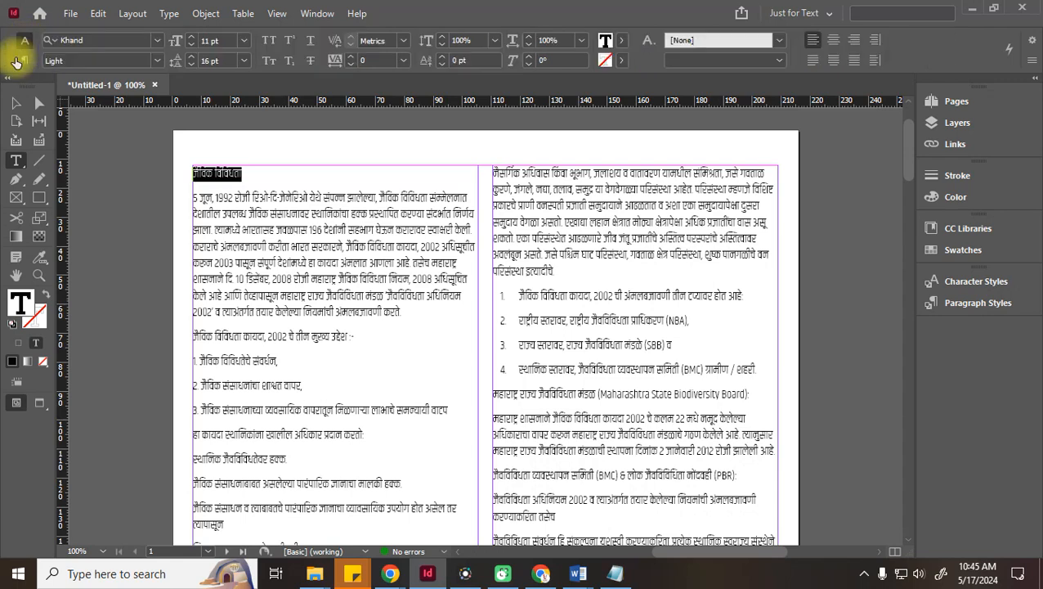
pyautogui.click(153, 61)
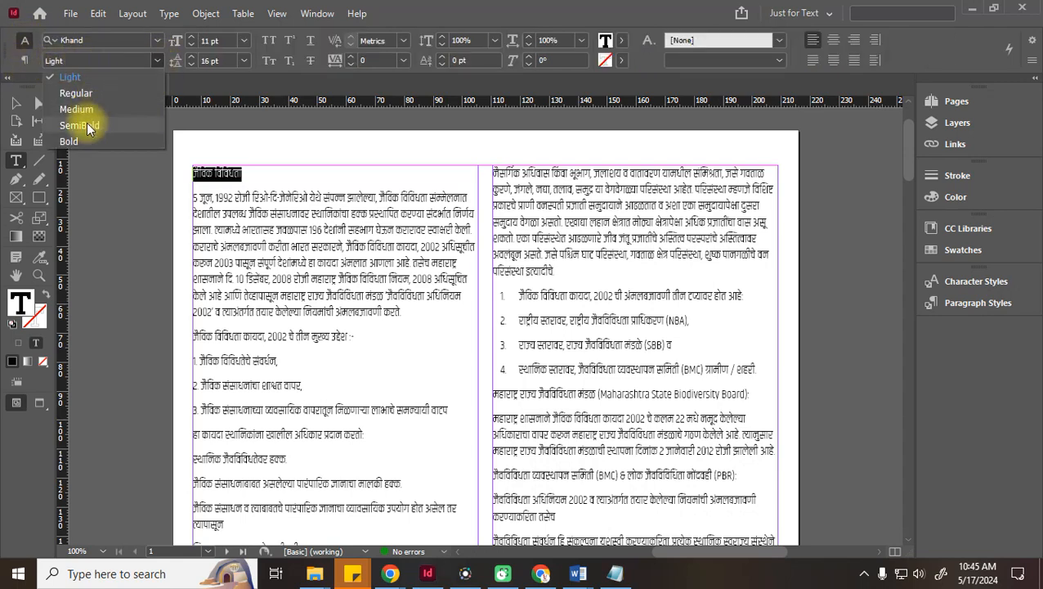
pyautogui.click(90, 127)
pyautogui.click(153, 60)
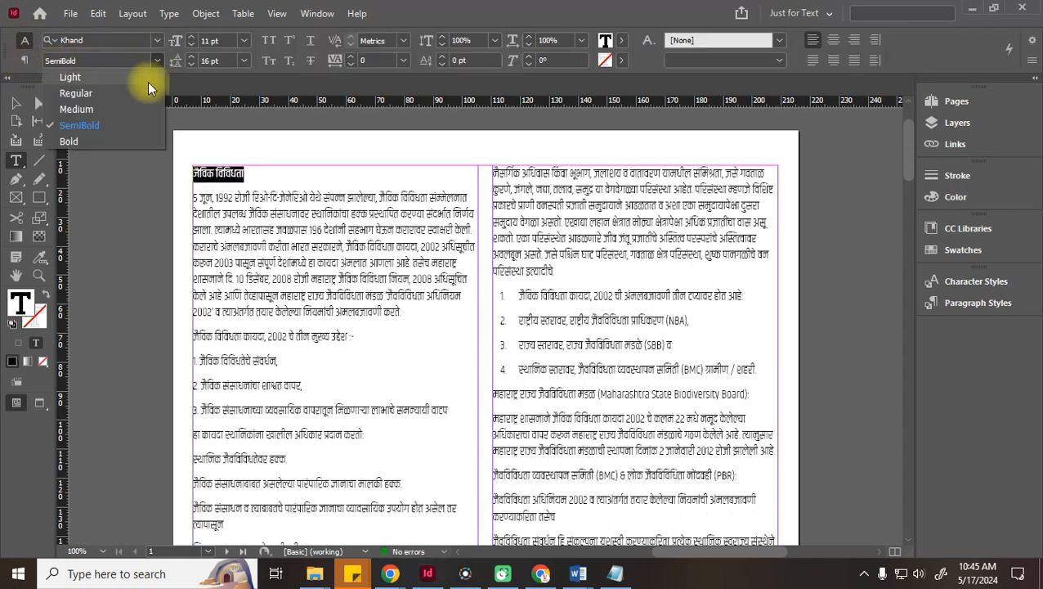
pyautogui.click(88, 141)
pyautogui.click(193, 37)
pyautogui.click(193, 37)
pyautogui.click(193, 37)
pyautogui.click(193, 37)
pyautogui.click(193, 37)
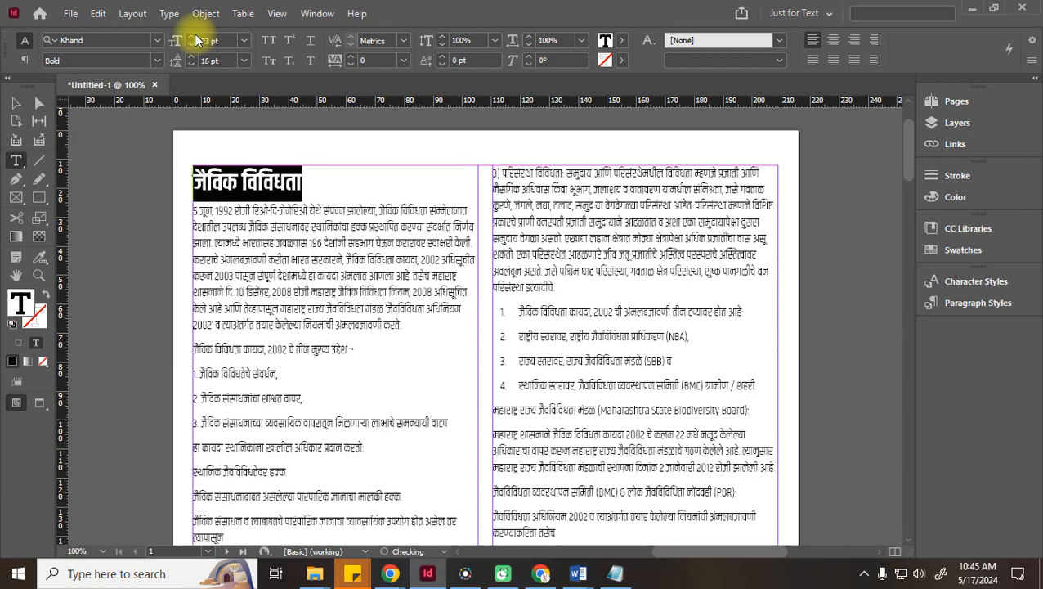
pyautogui.click(195, 38)
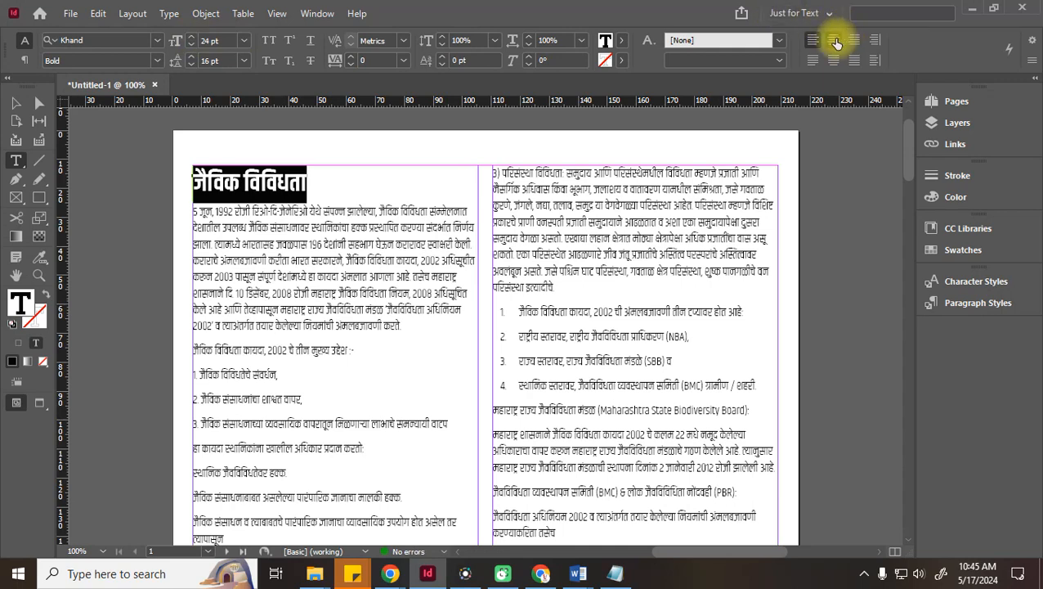
# Centre the heading over the left column and deselect the text
pyautogui.click(834, 40)
pyautogui.click(276, 211)
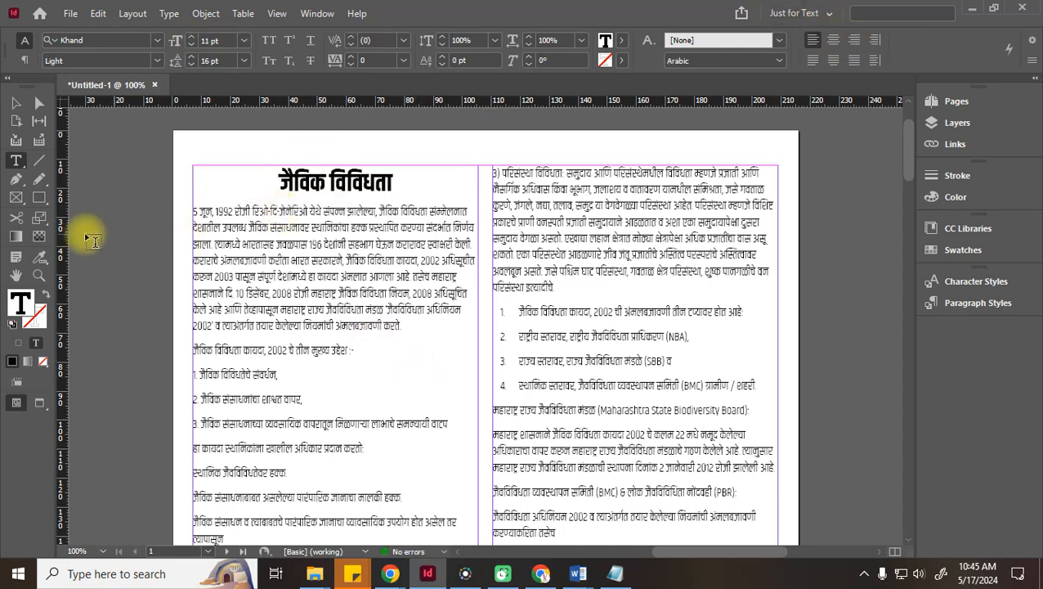
pyautogui.click(11, 106)
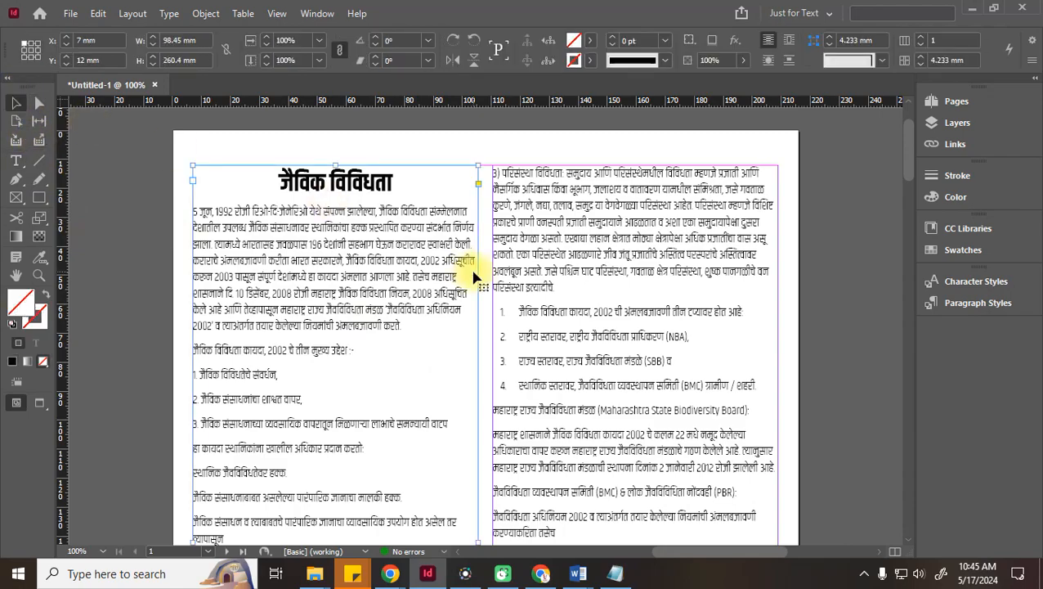
pyautogui.scroll(-8, 472, 275)
pyautogui.scroll(12, 458, 287)
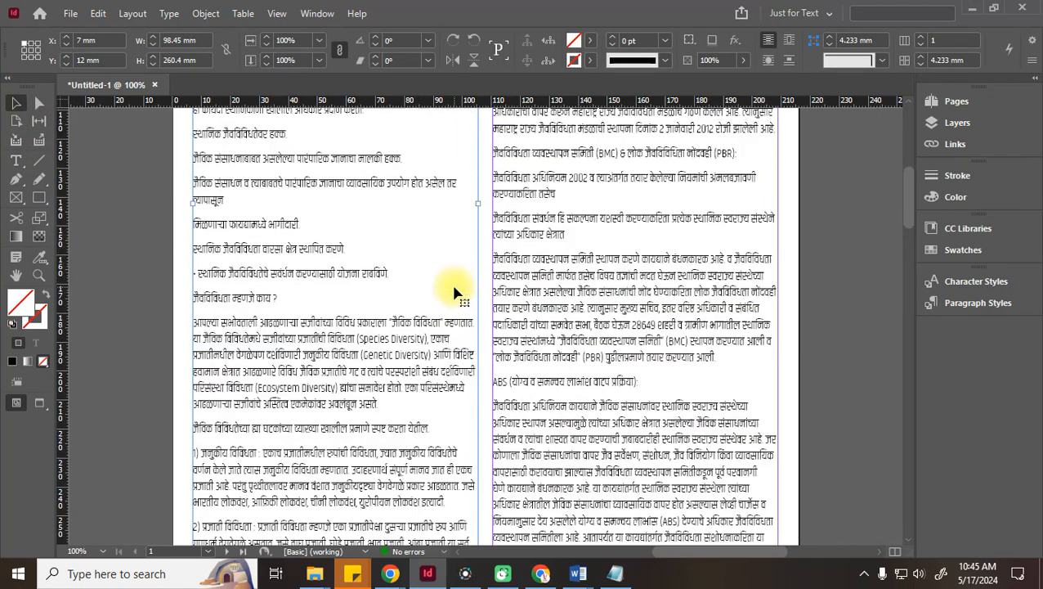
pyautogui.scroll(-3, 482, 343)
pyautogui.scroll(-1, 510, 401)
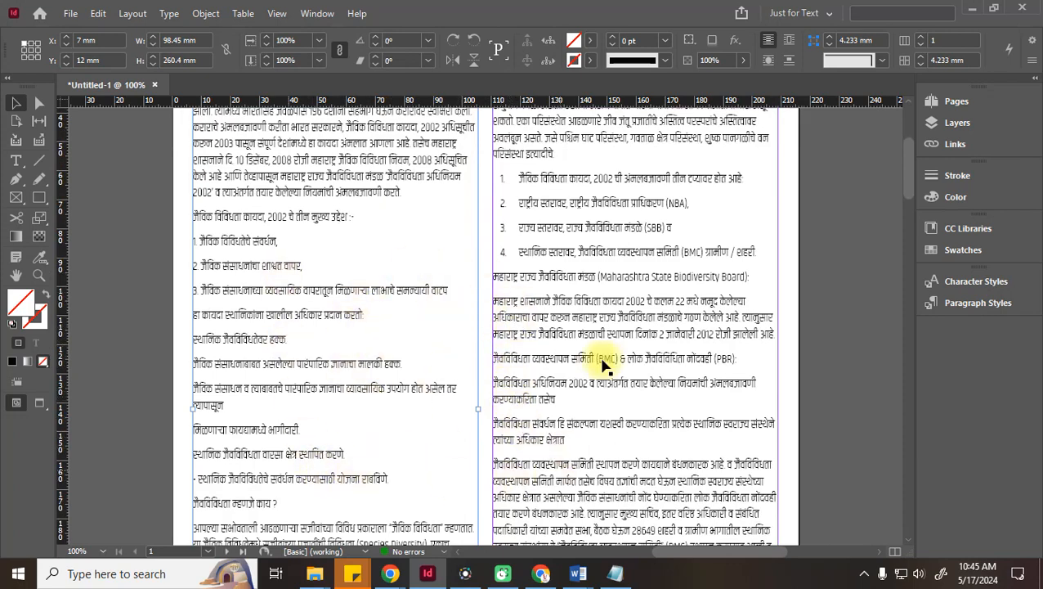
pyautogui.scroll(3, 483, 304)
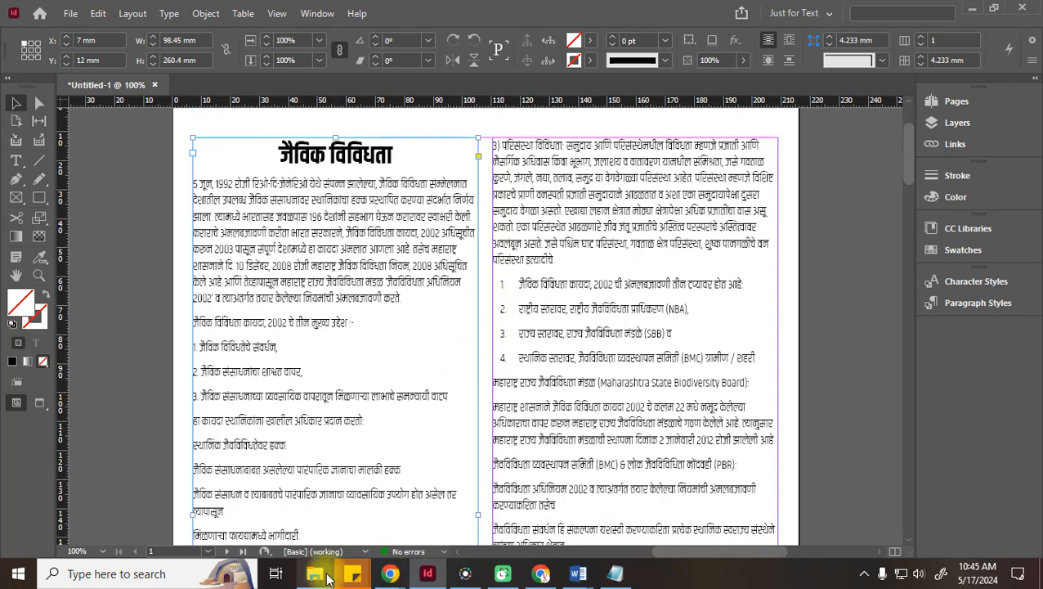
# Open a new Chrome tab and run a Google search for 'biodiversity'
pyautogui.moveTo(390, 574)
pyautogui.click(316, 521)
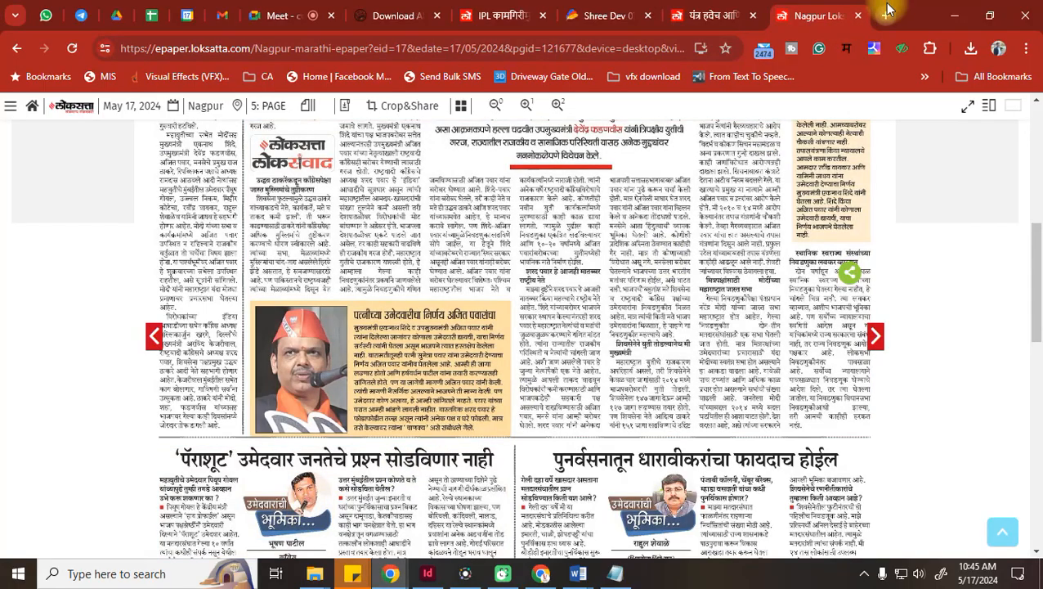
pyautogui.click(889, 10)
pyautogui.write('bio')
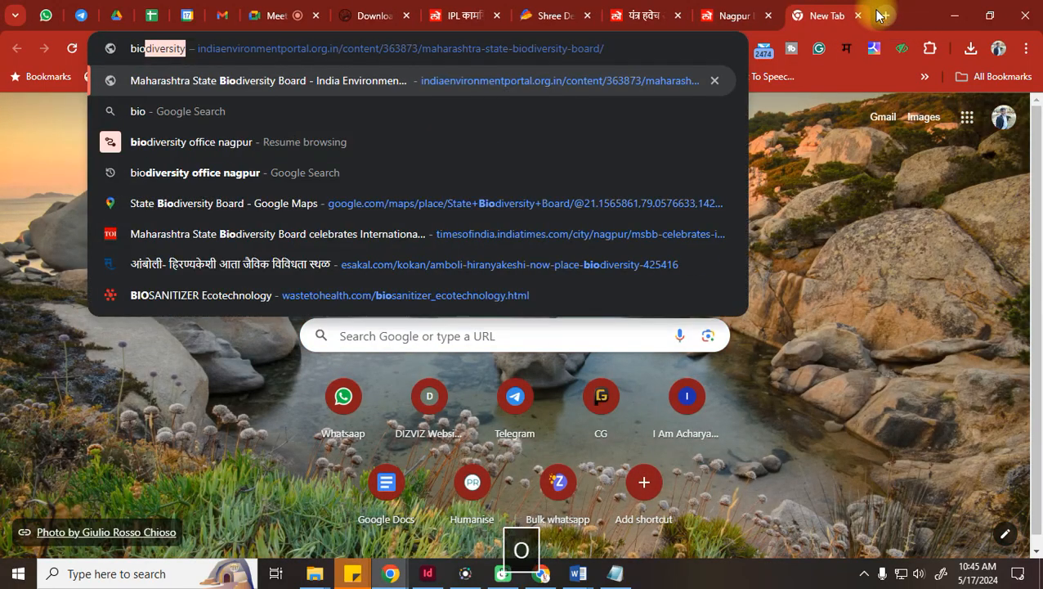
pyautogui.press('BackSpace')
pyautogui.write('diversity')
pyautogui.press('Return')
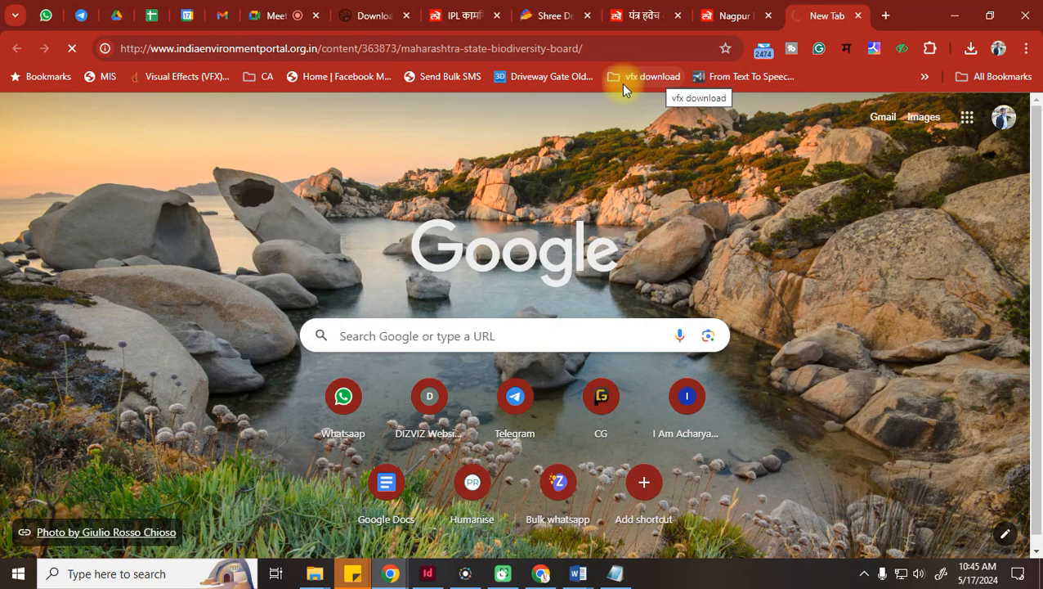
pyautogui.click(256, 49)
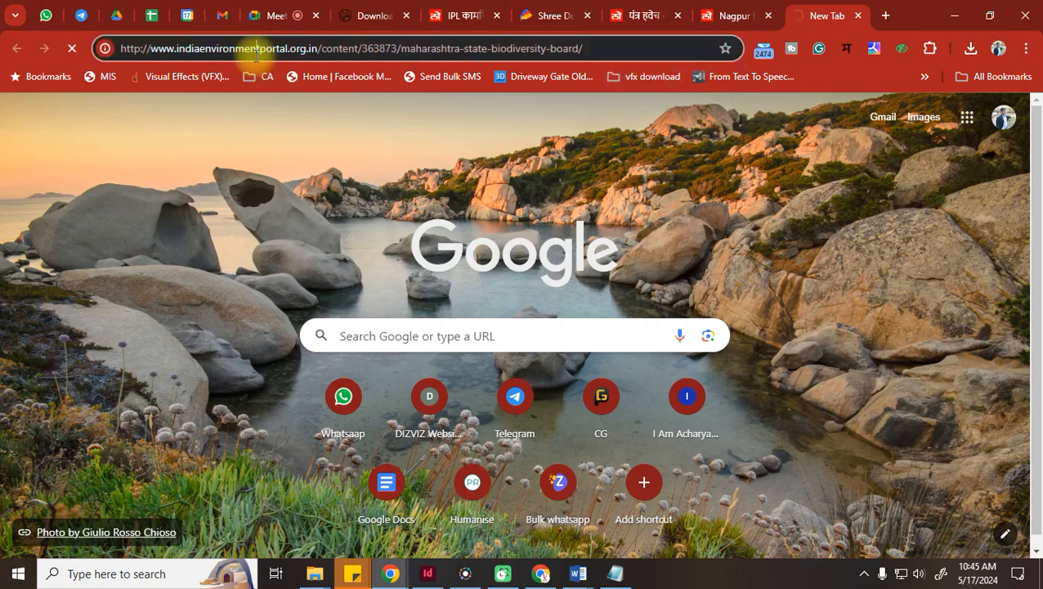
pyautogui.write('biod')
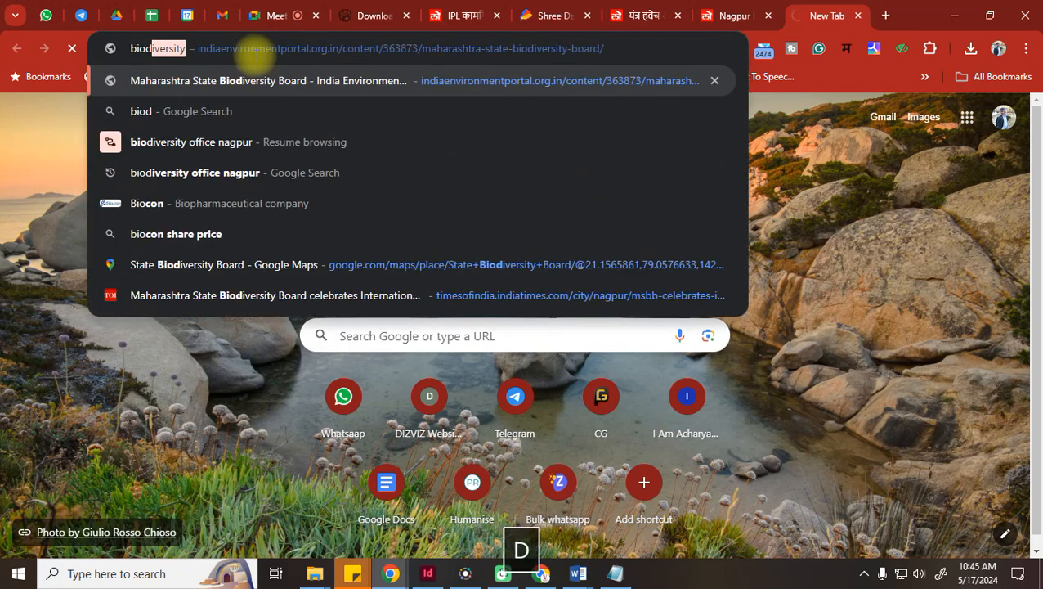
pyautogui.write('iversity')
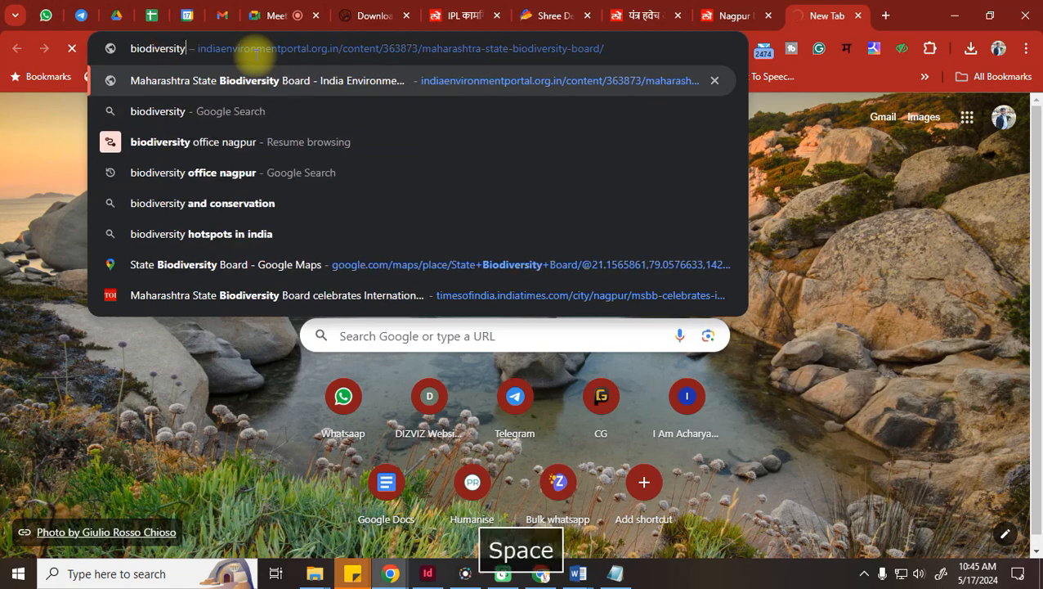
pyautogui.press('Return')
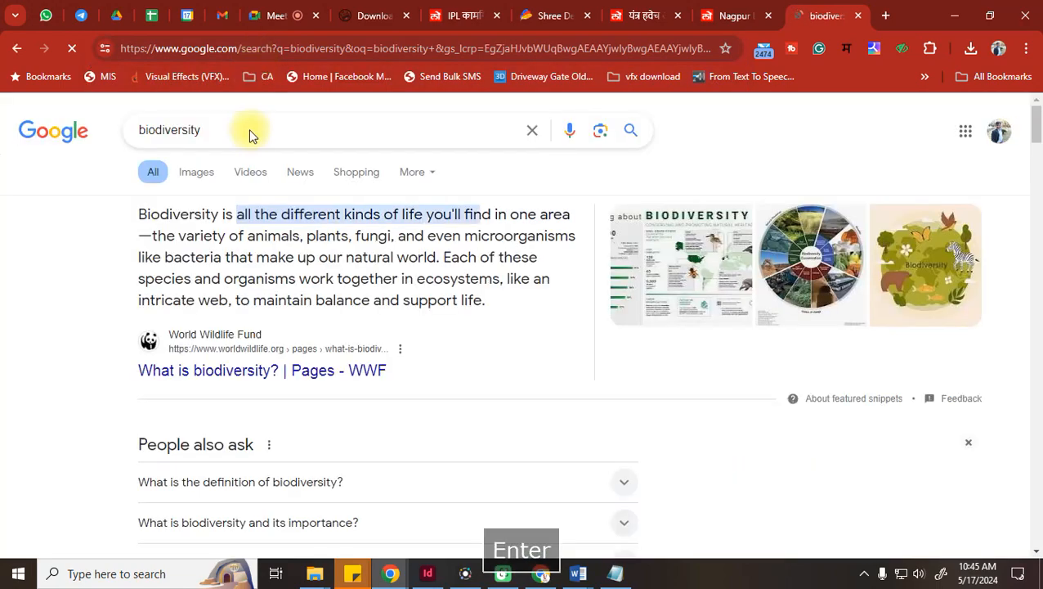
# In Images, preview the EuroSchool hands-with-globe picture and choose Save image as
pyautogui.click(188, 169)
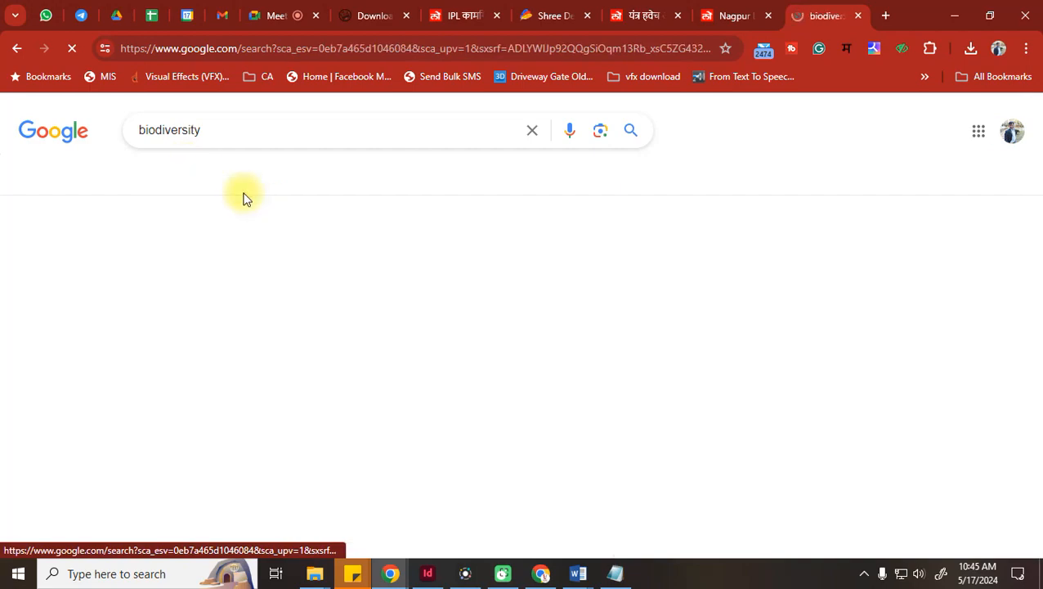
pyautogui.scroll(-4, 327, 270)
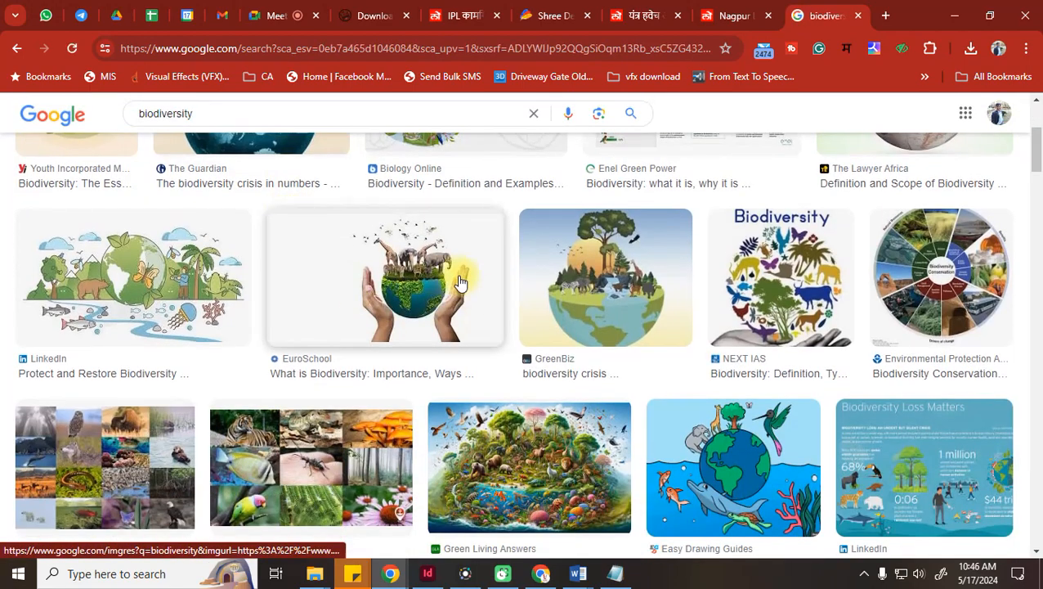
pyautogui.click(458, 282)
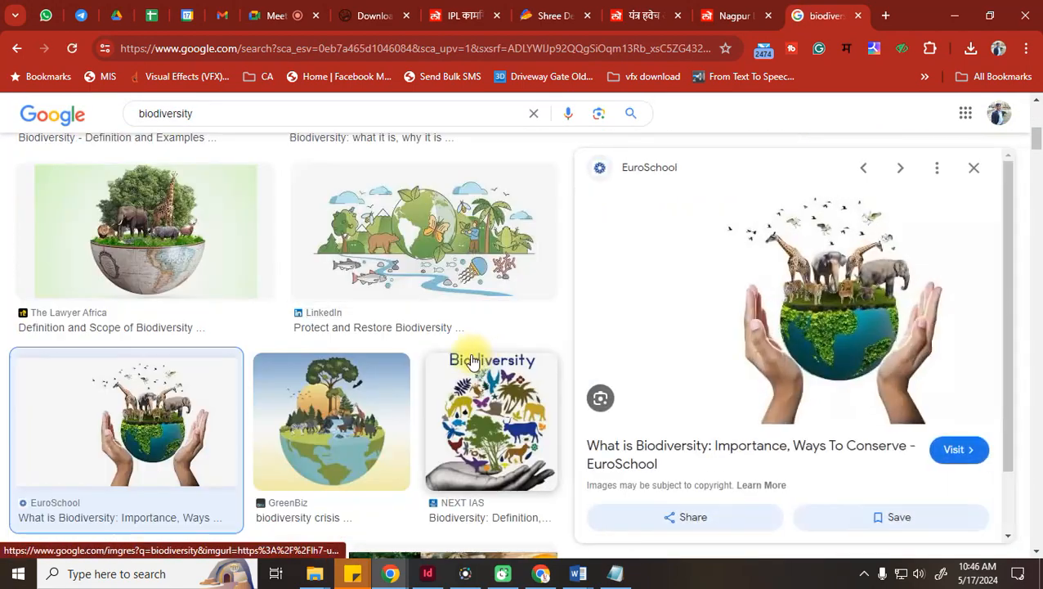
pyautogui.rightClick(822, 275)
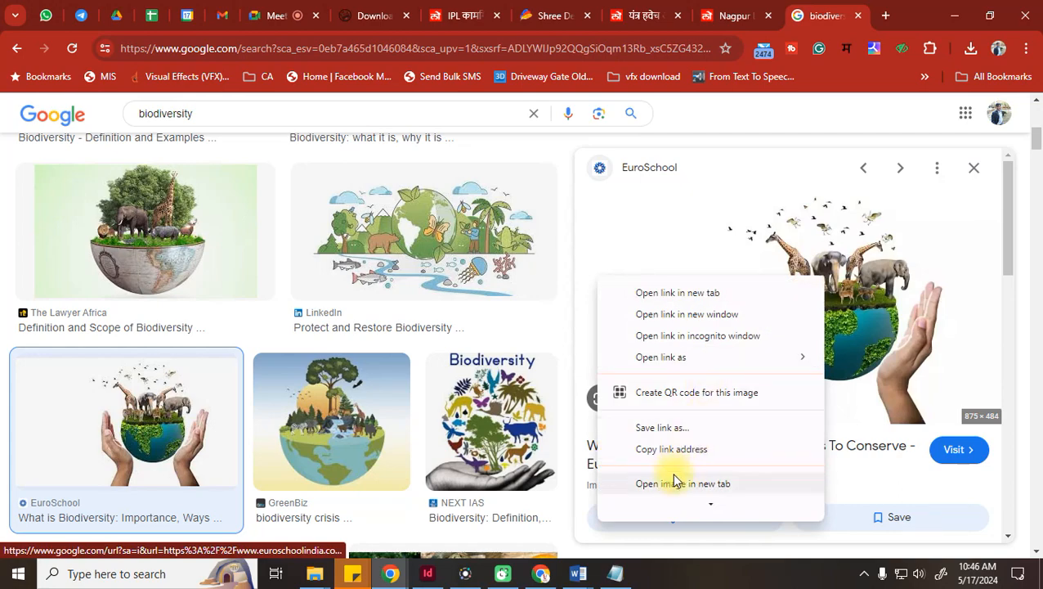
pyautogui.scroll(-1, 671, 472)
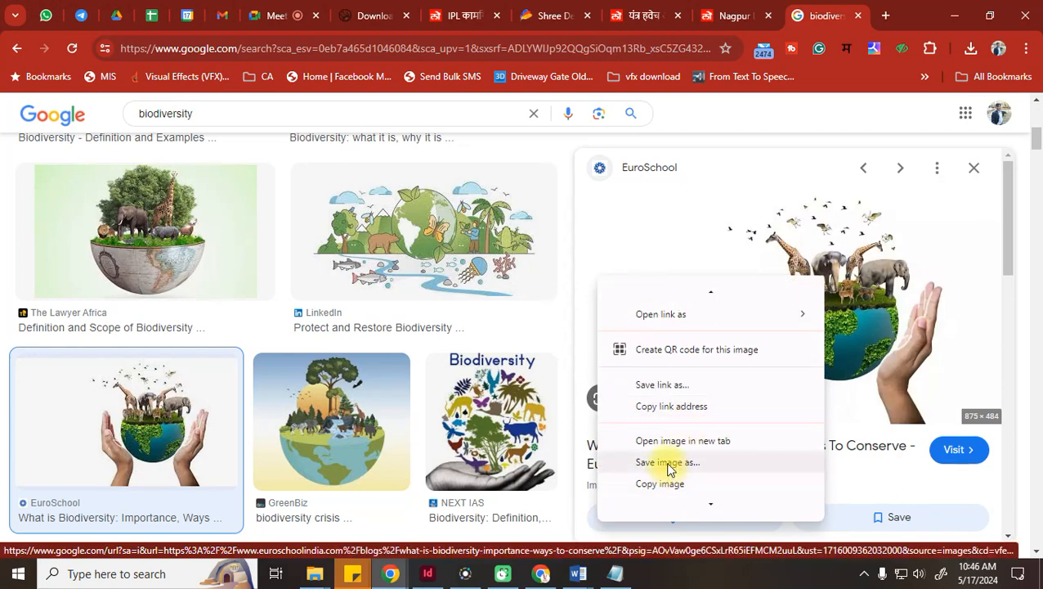
pyautogui.click(668, 464)
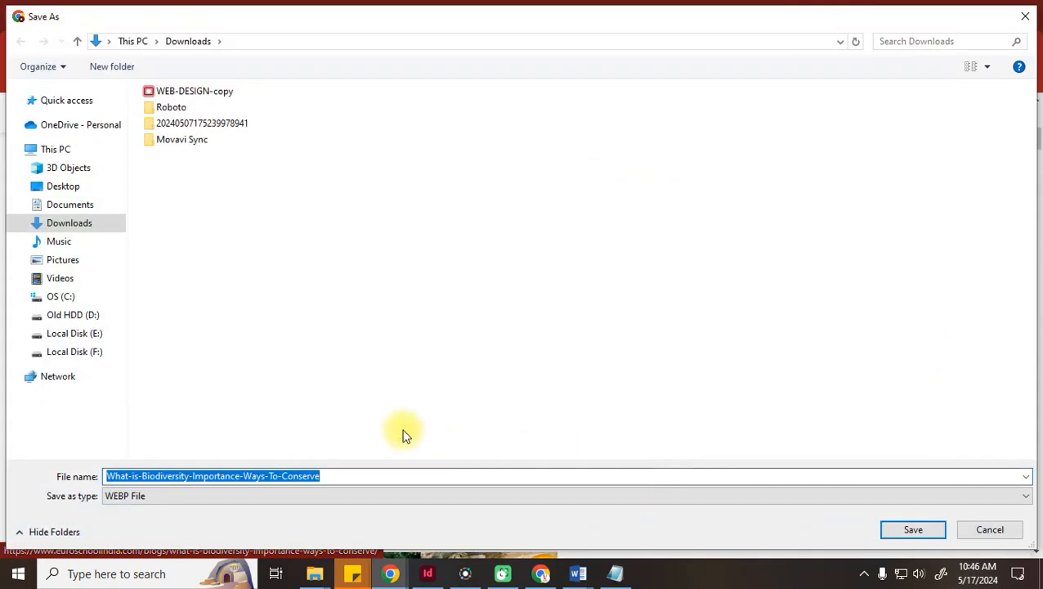
# In Pictures > New folder, trim the suggested file name to 'Biodiversity' and save the image
pyautogui.click(62, 262)
pyautogui.doubleClick(220, 241)
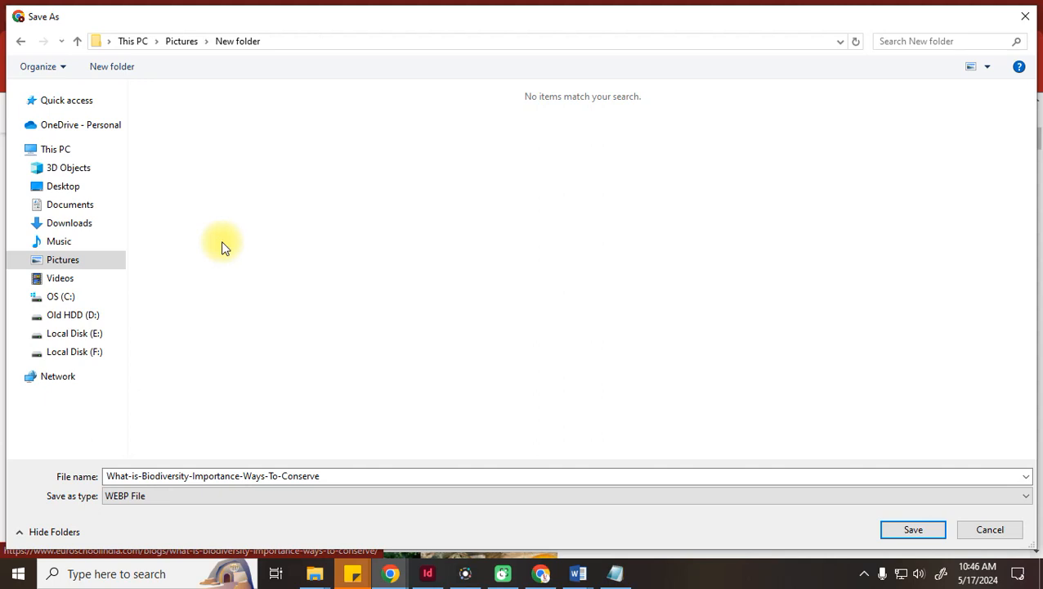
pyautogui.click(282, 474)
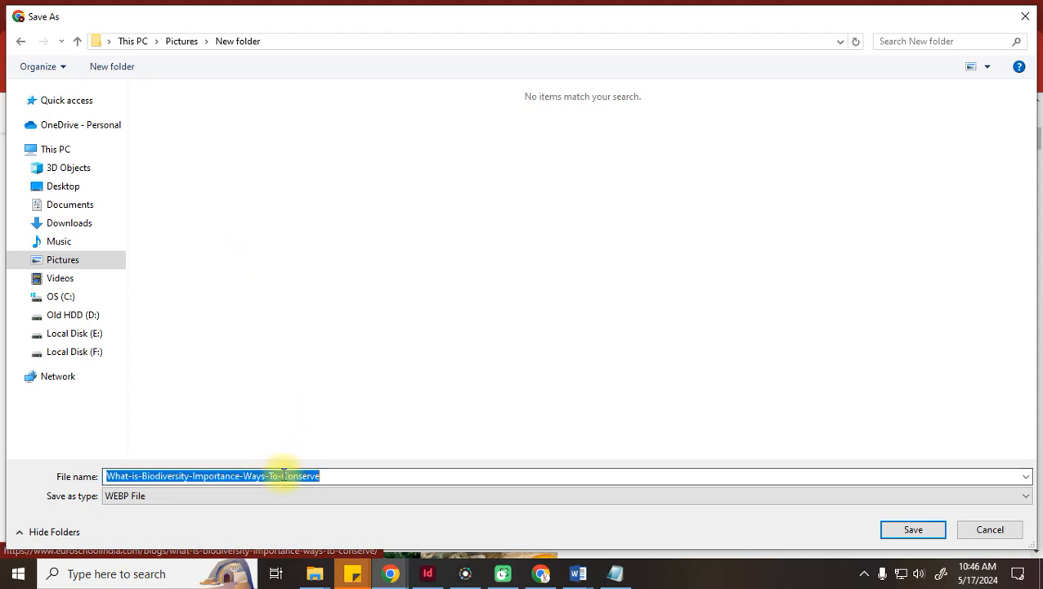
pyautogui.click(150, 478)
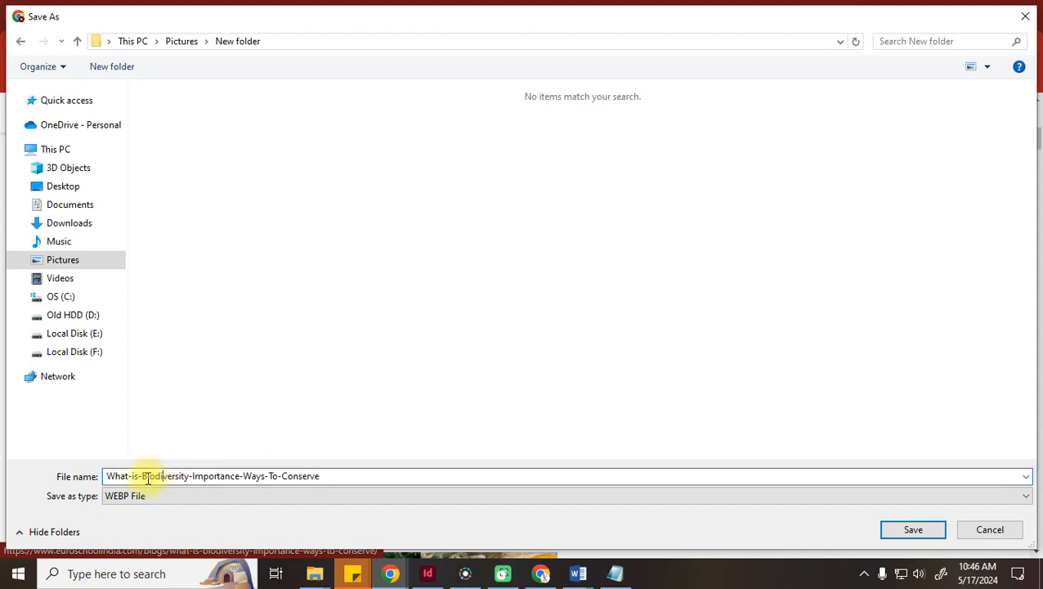
pyautogui.press('Delete')
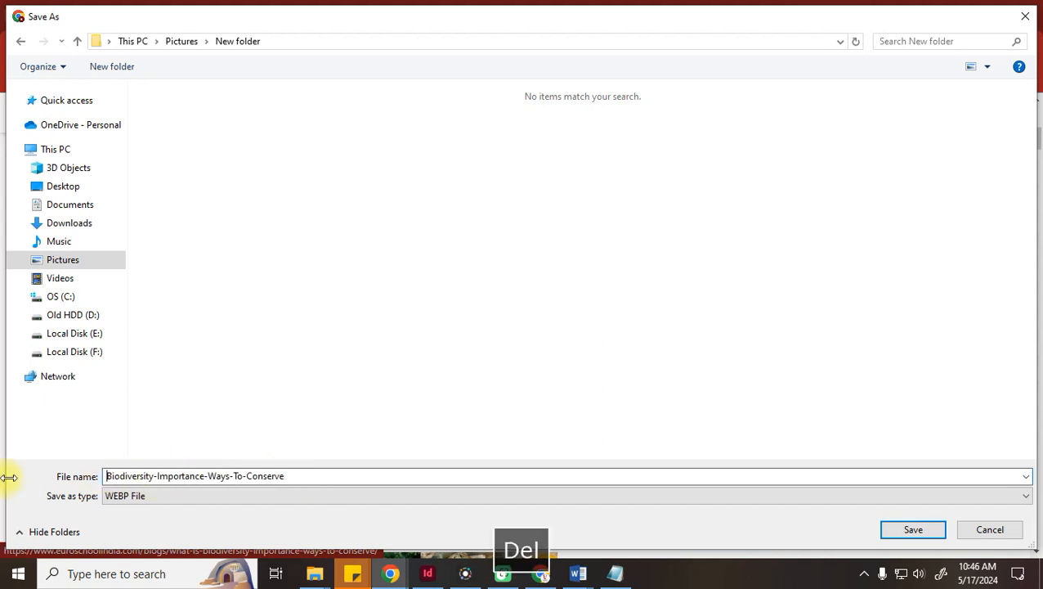
pyautogui.moveTo(153, 476); pyautogui.dragTo(343, 481)
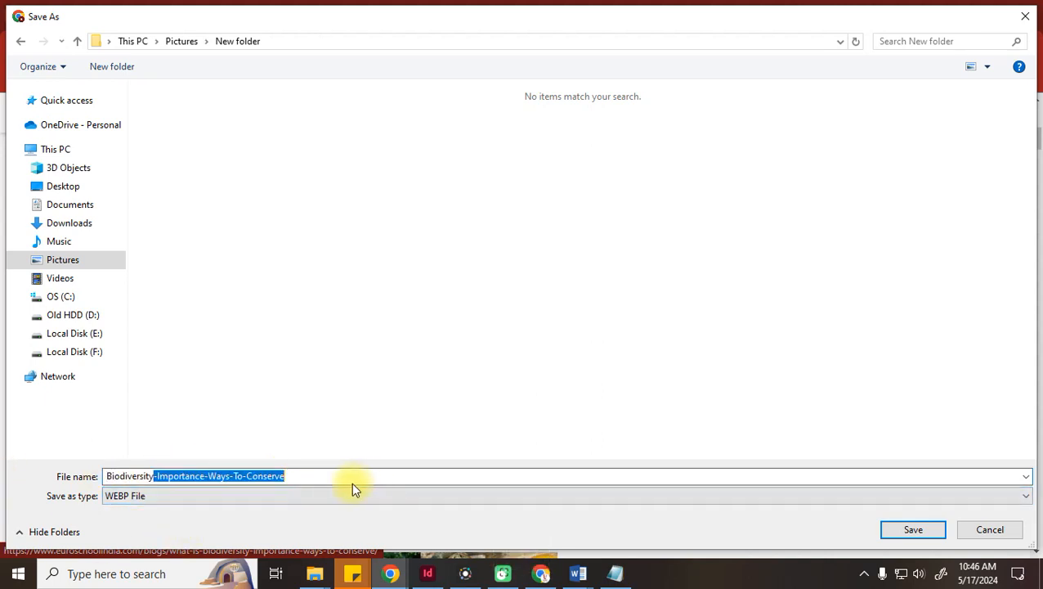
pyautogui.press('Delete')
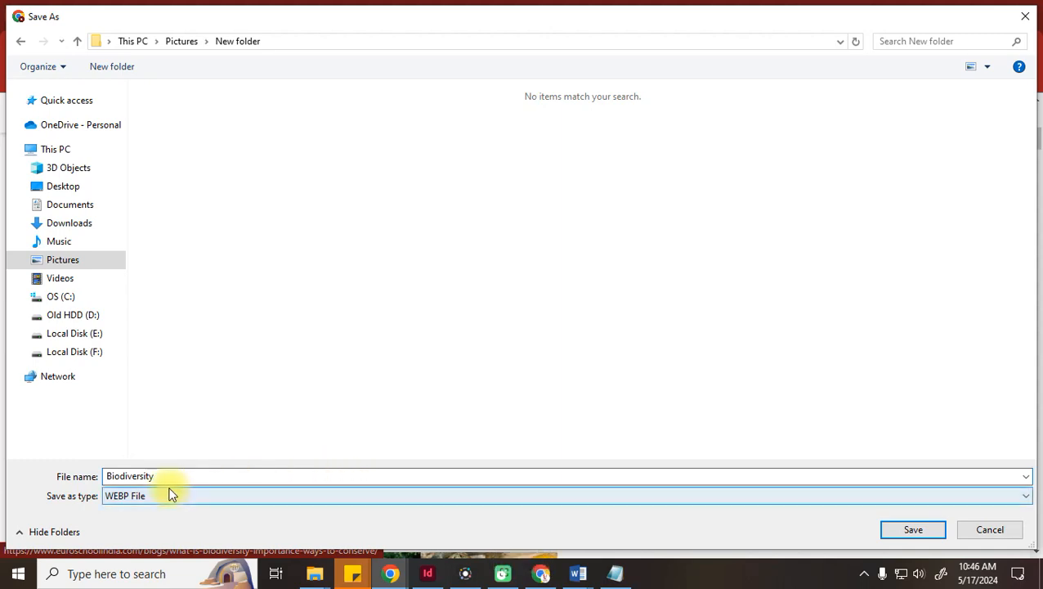
pyautogui.click(925, 535)
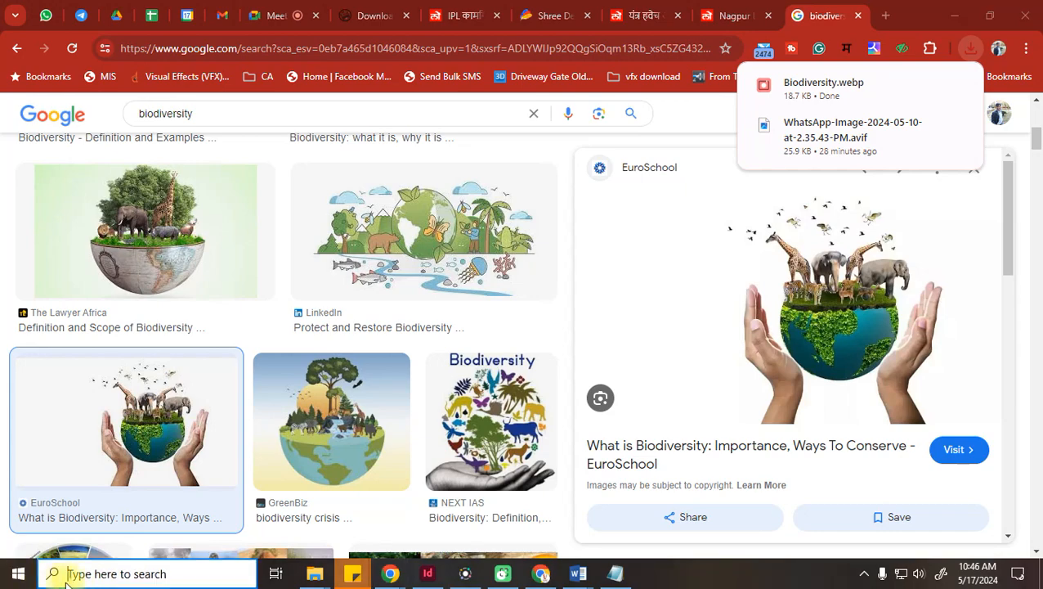
# In InDesign, try placing Biodiversity from Pictures > New folder using All Files, then dismiss the error
pyautogui.press('super')
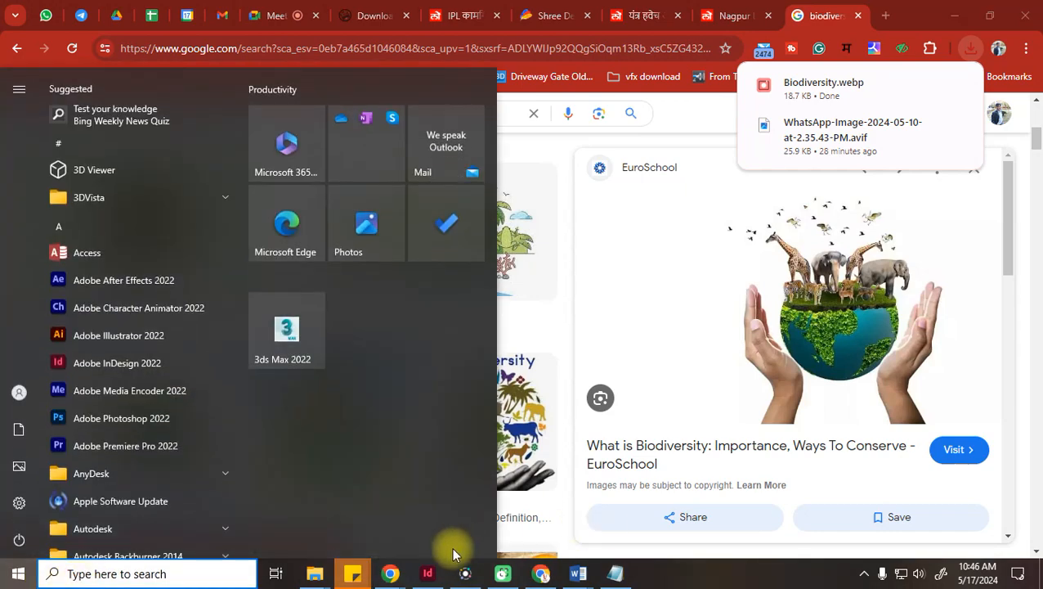
pyautogui.click(428, 573)
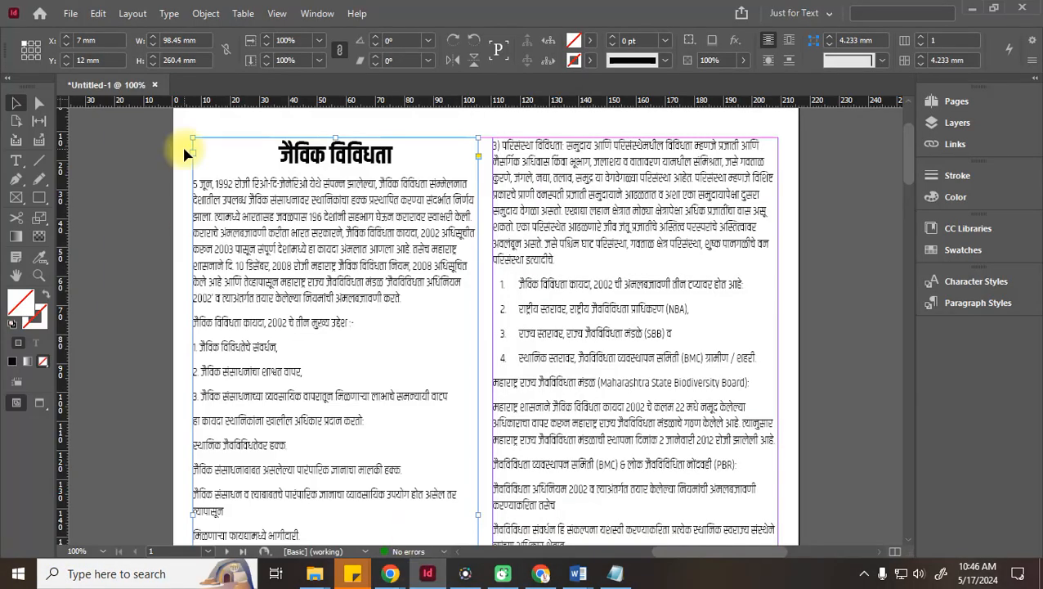
pyautogui.click(71, 13)
pyautogui.click(125, 210)
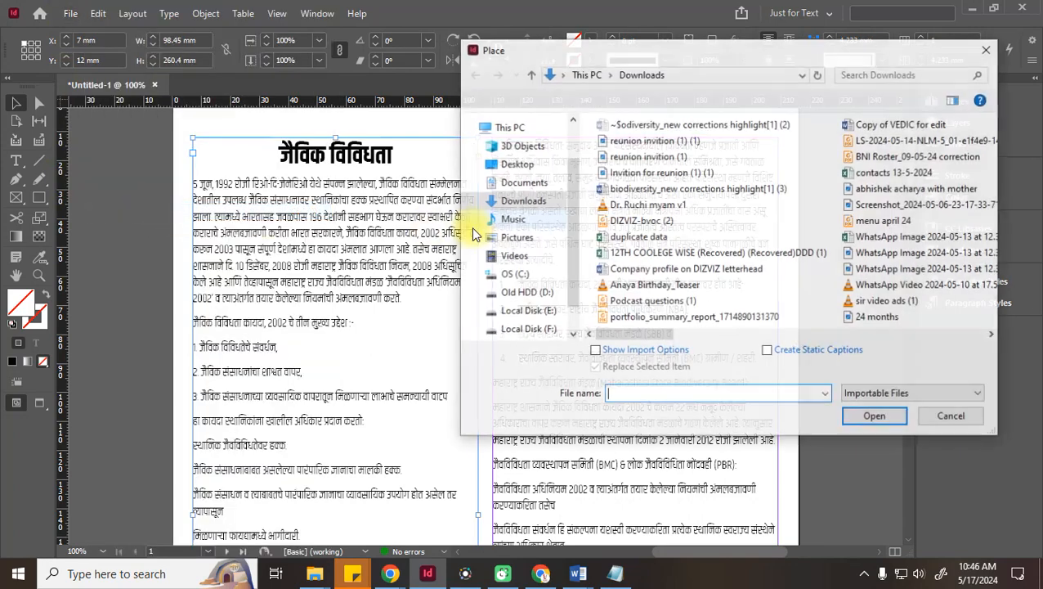
pyautogui.click(519, 242)
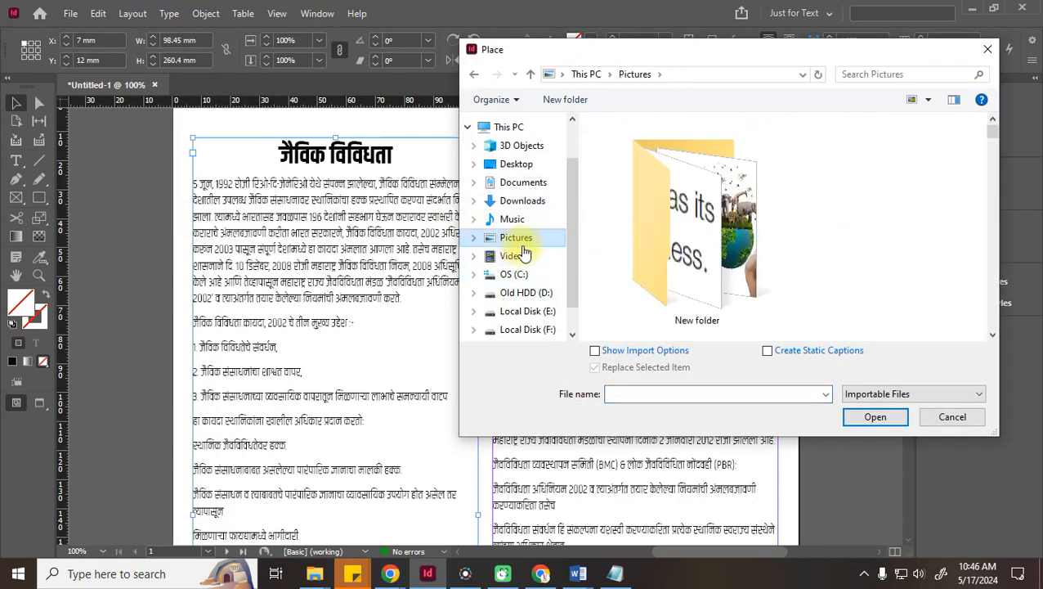
pyautogui.doubleClick(711, 238)
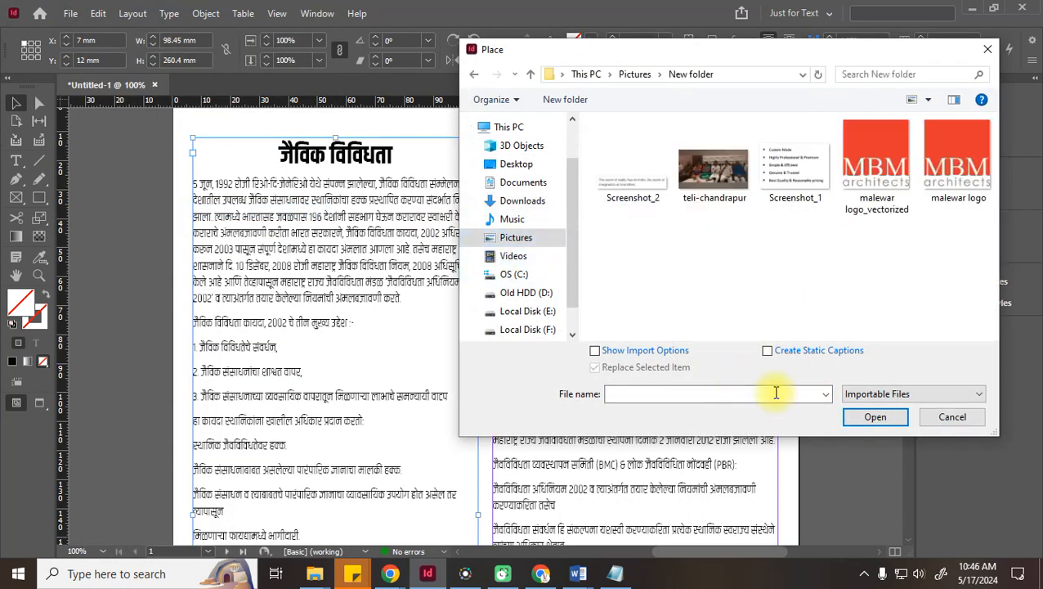
pyautogui.click(869, 393)
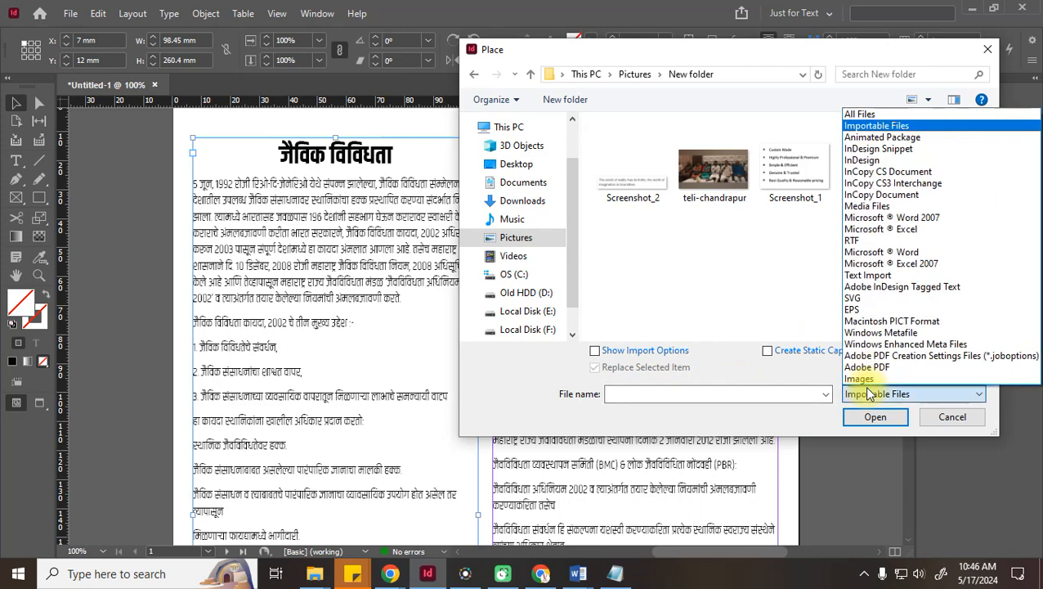
pyautogui.click(860, 113)
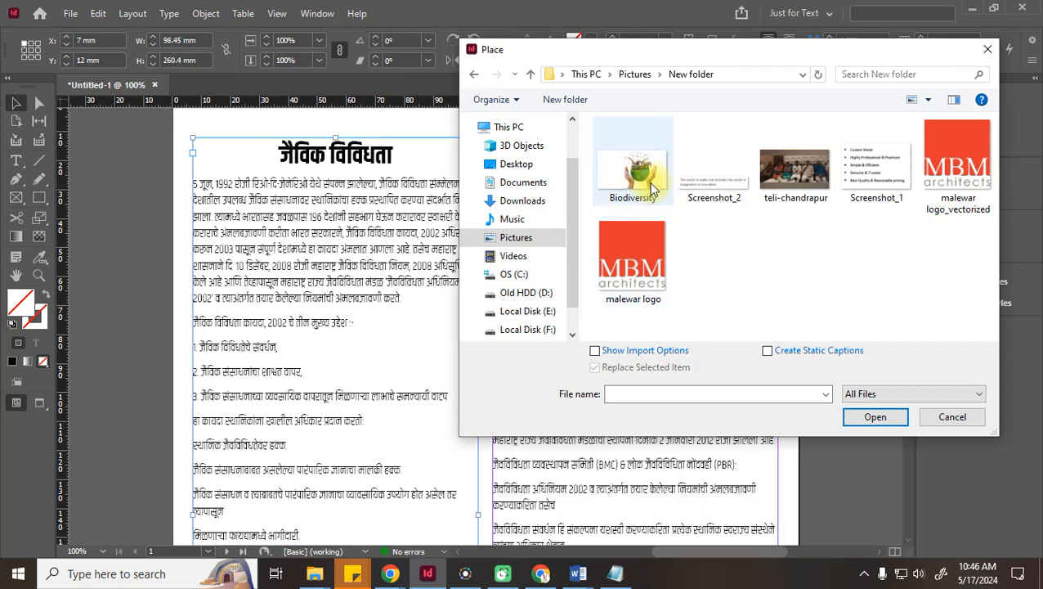
pyautogui.click(665, 205)
pyautogui.click(868, 417)
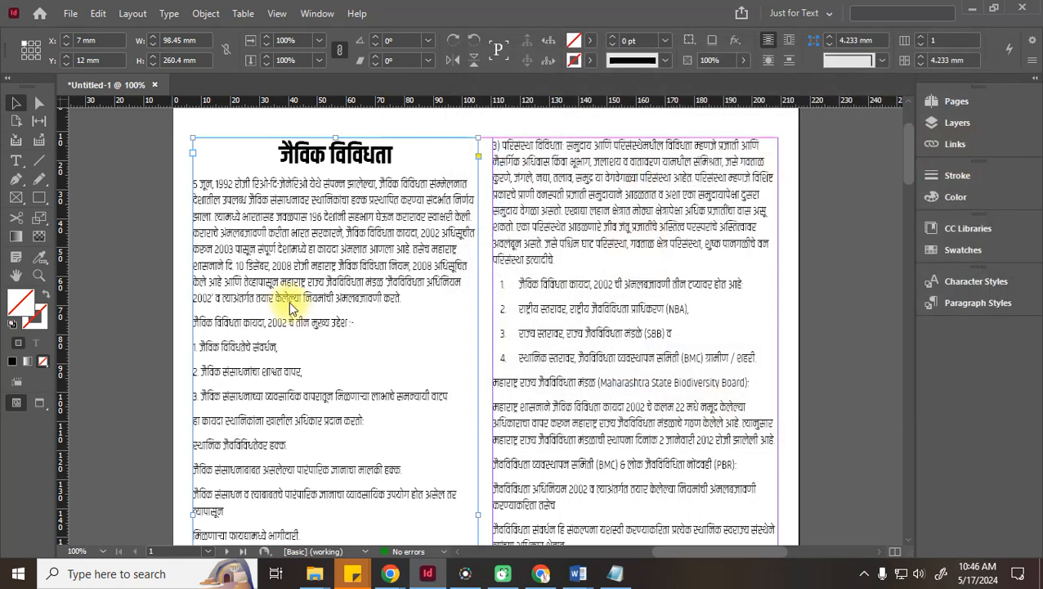
pyautogui.click(659, 311)
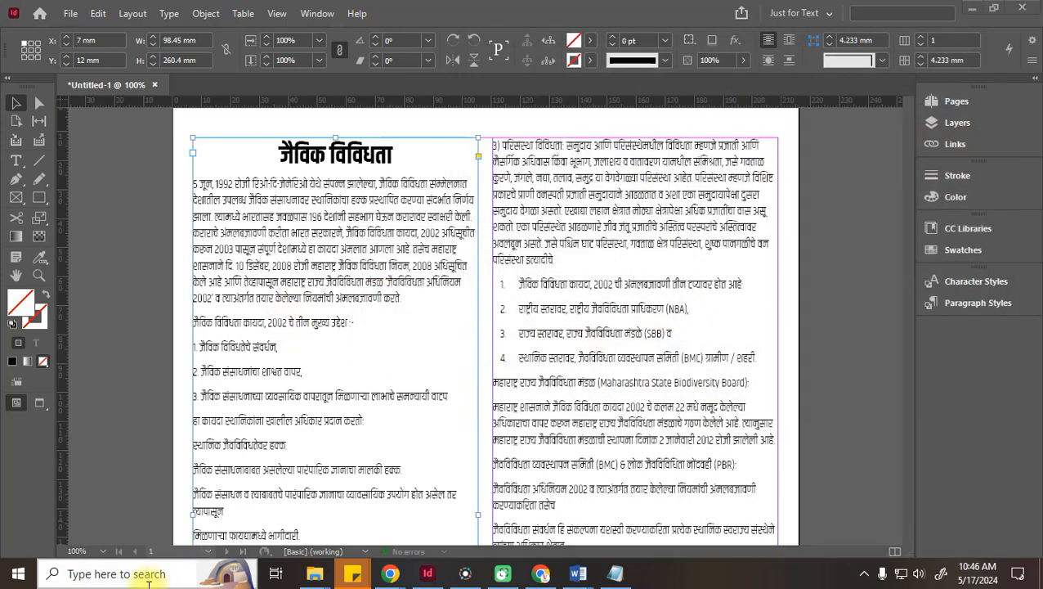
# Launch Microsoft Paint through a Windows search for 'paint'
pyautogui.click(144, 575)
pyautogui.write('paint')
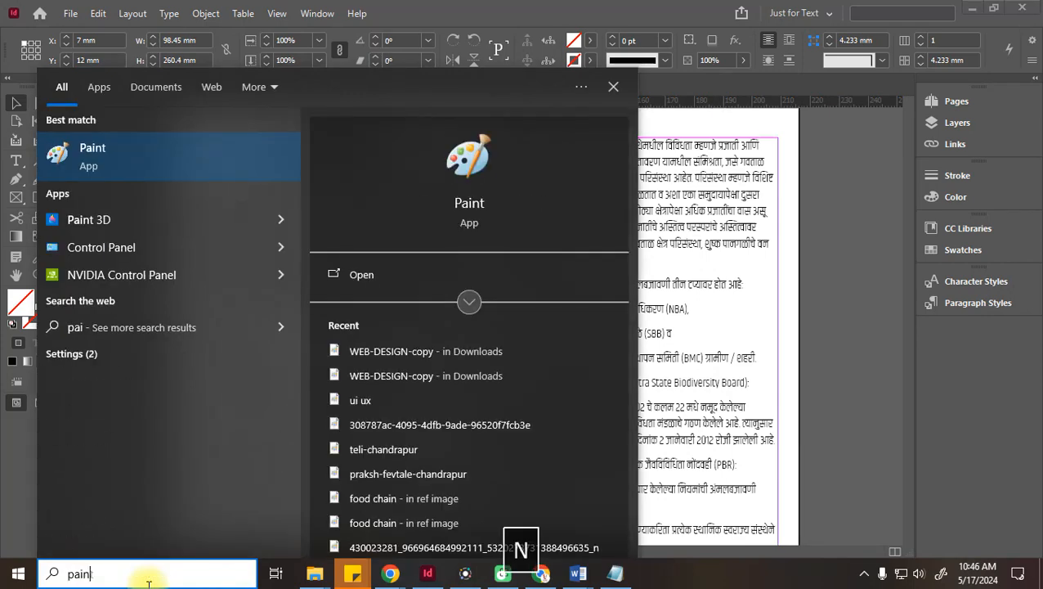
pyautogui.click(149, 154)
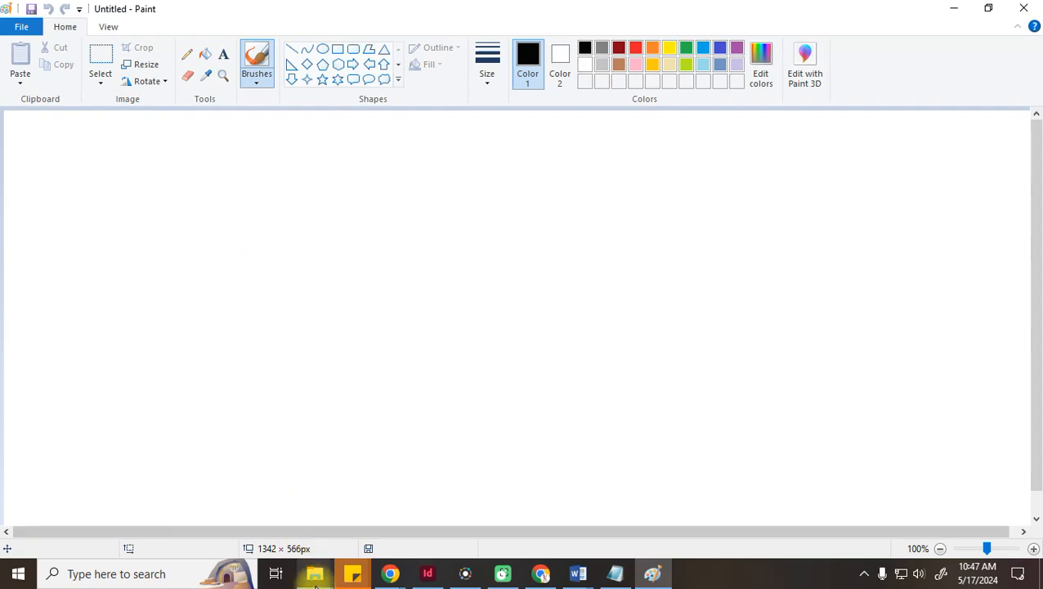
# Drag the Biodiversity picture from Pictures > New folder onto the Paint window
pyautogui.moveTo(314, 574)
pyautogui.click(284, 529)
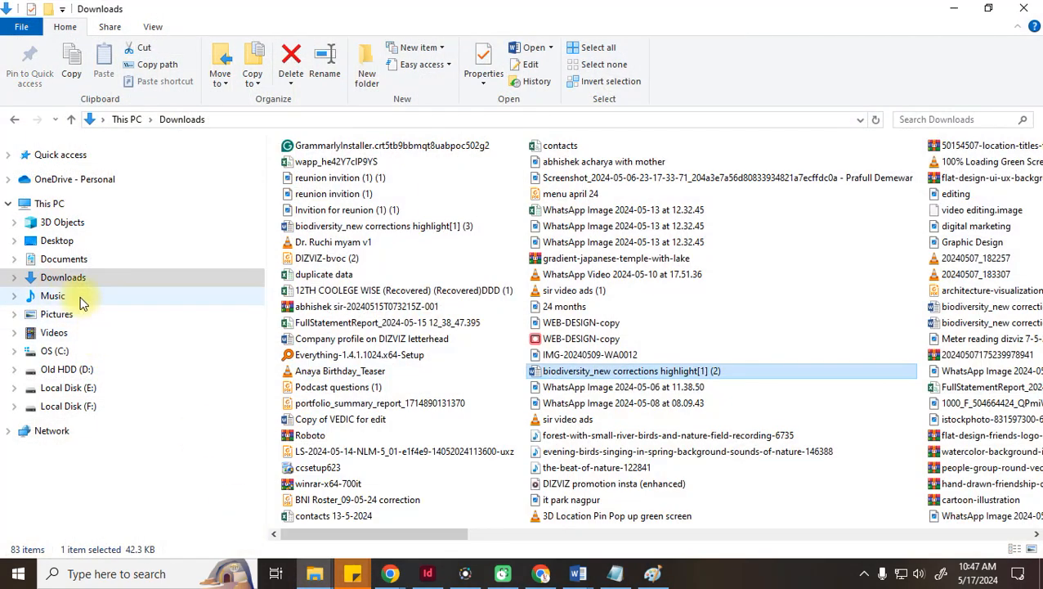
pyautogui.click(54, 315)
pyautogui.doubleClick(388, 229)
pyautogui.moveTo(337, 205)
pyautogui.mouseDown()
pyautogui.moveTo(657, 494)
pyautogui.moveTo(658, 567)
pyautogui.moveTo(496, 333)
pyautogui.mouseUp()
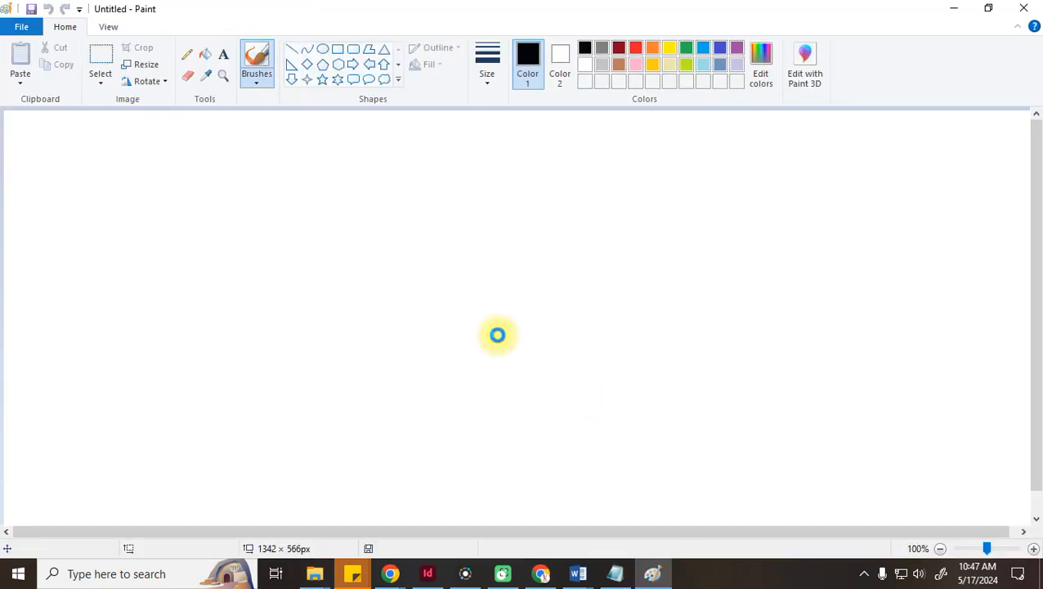
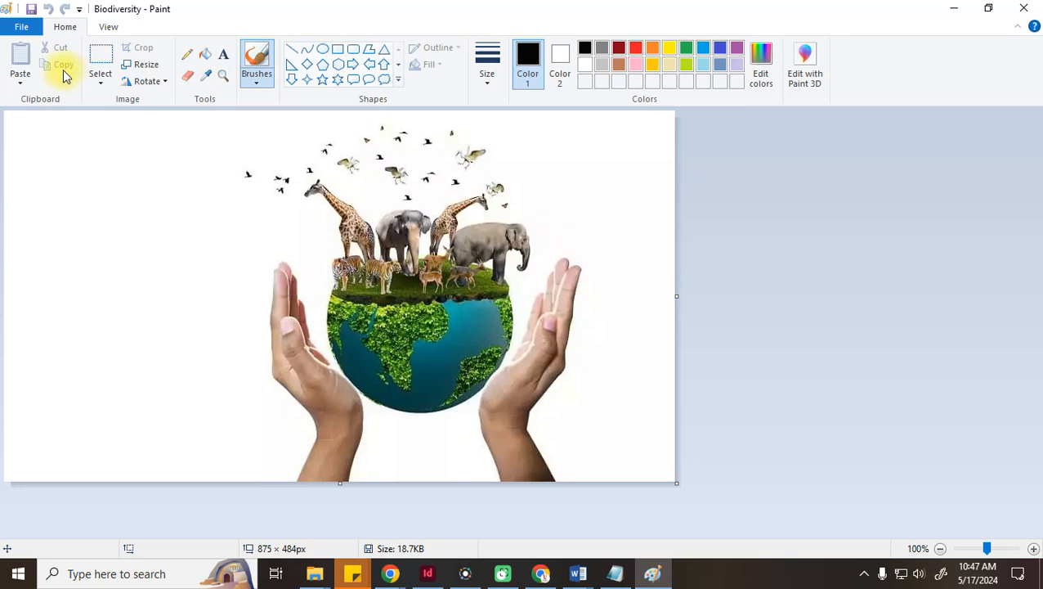
# In Paint, crop the Biodiversity picture to the hands-and-globe area
pyautogui.click(101, 59)
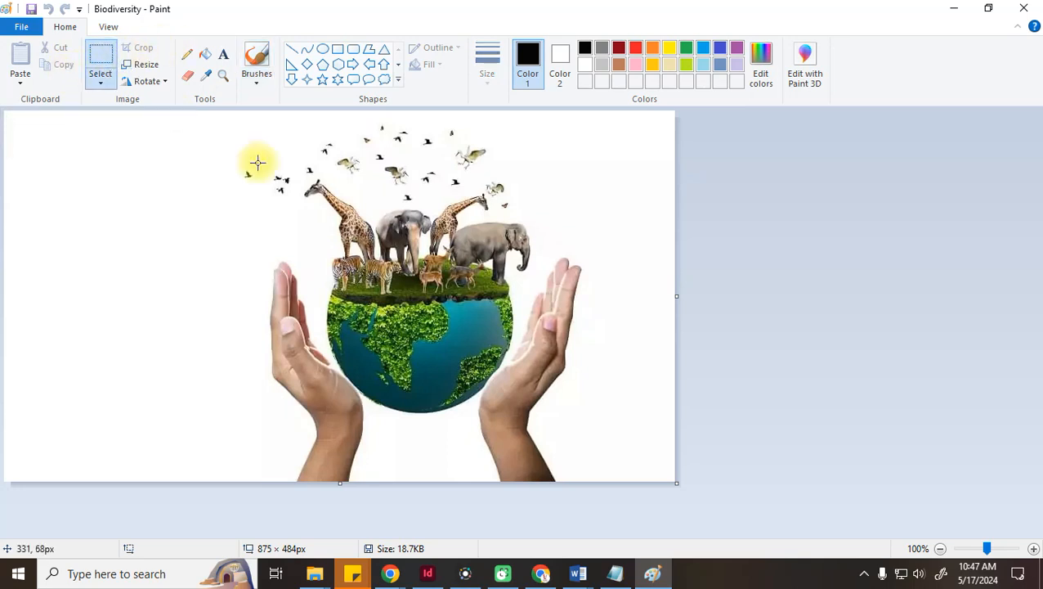
pyautogui.moveTo(224, 112); pyautogui.dragTo(620, 483)
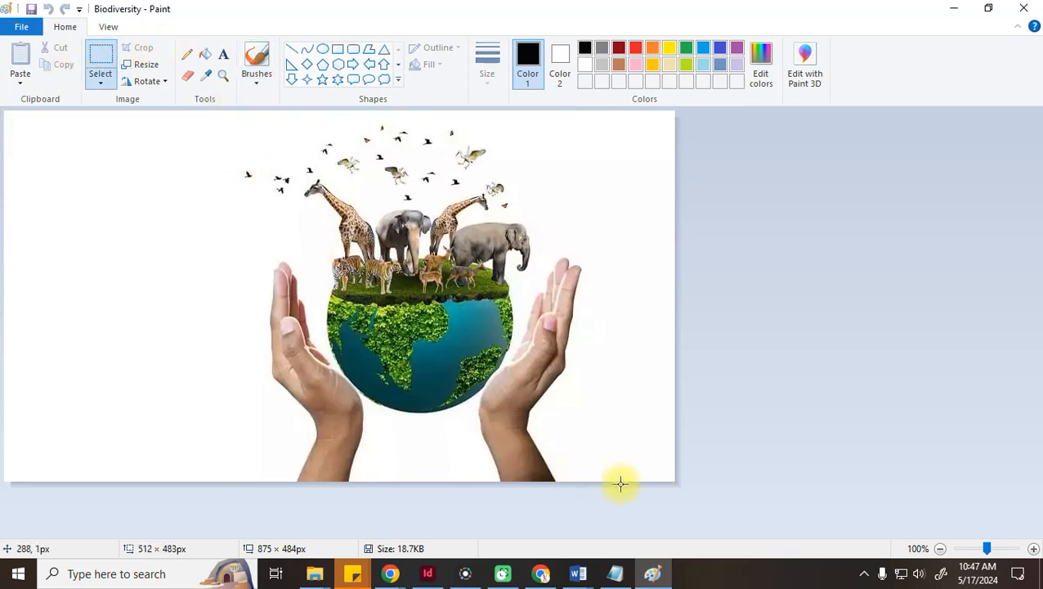
pyautogui.moveTo(614, 498); pyautogui.dragTo(616, 505)
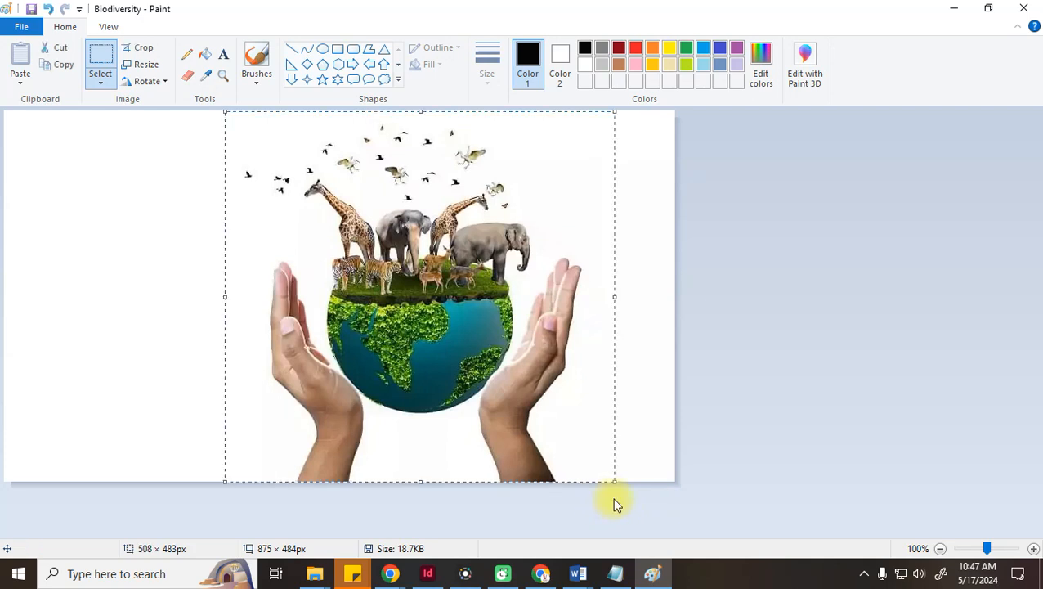
pyautogui.click(136, 49)
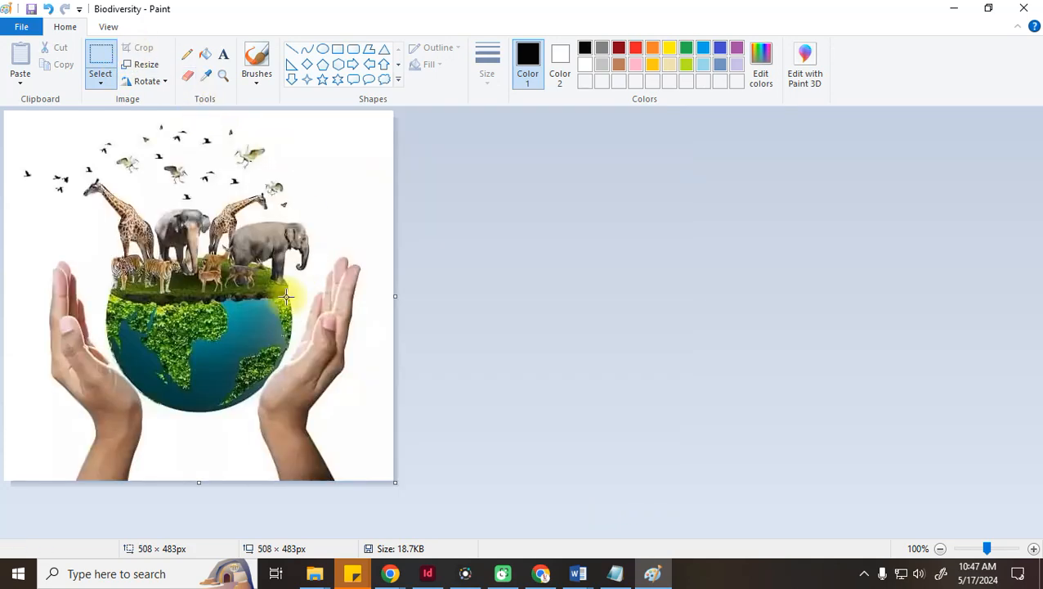
# Save the cropped picture as PNG in Pictures > New folder, then return to InDesign
pyautogui.click(20, 27)
pyautogui.click(41, 155)
pyautogui.click(139, 498)
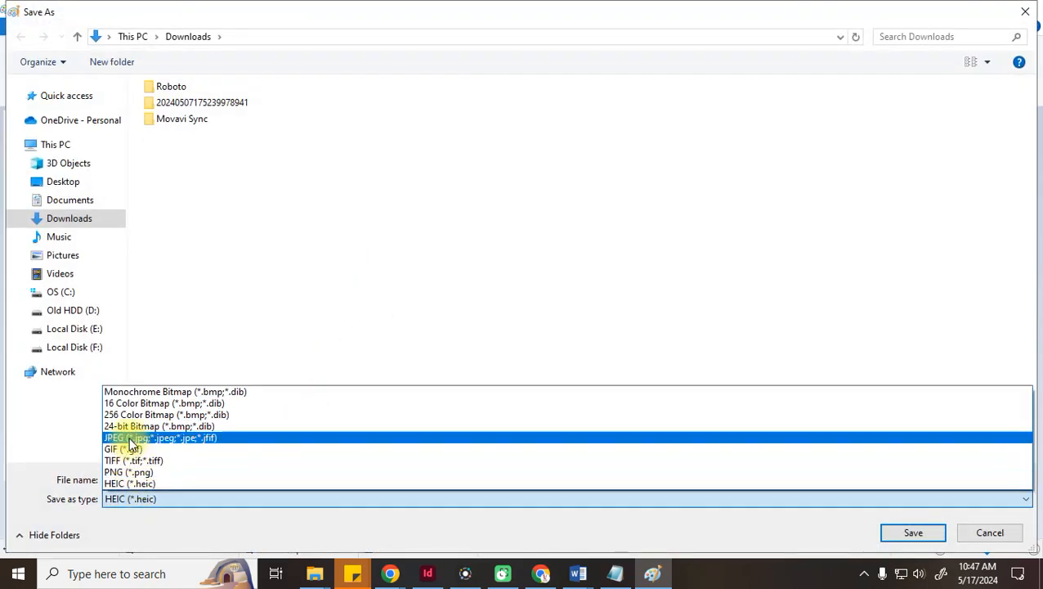
pyautogui.click(127, 472)
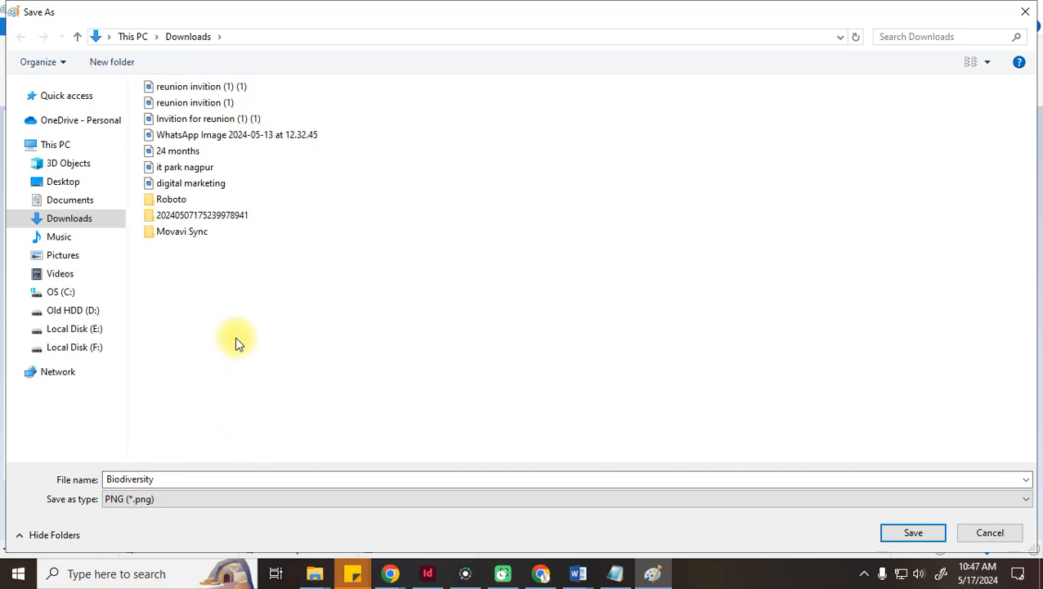
pyautogui.click(115, 256)
pyautogui.doubleClick(245, 187)
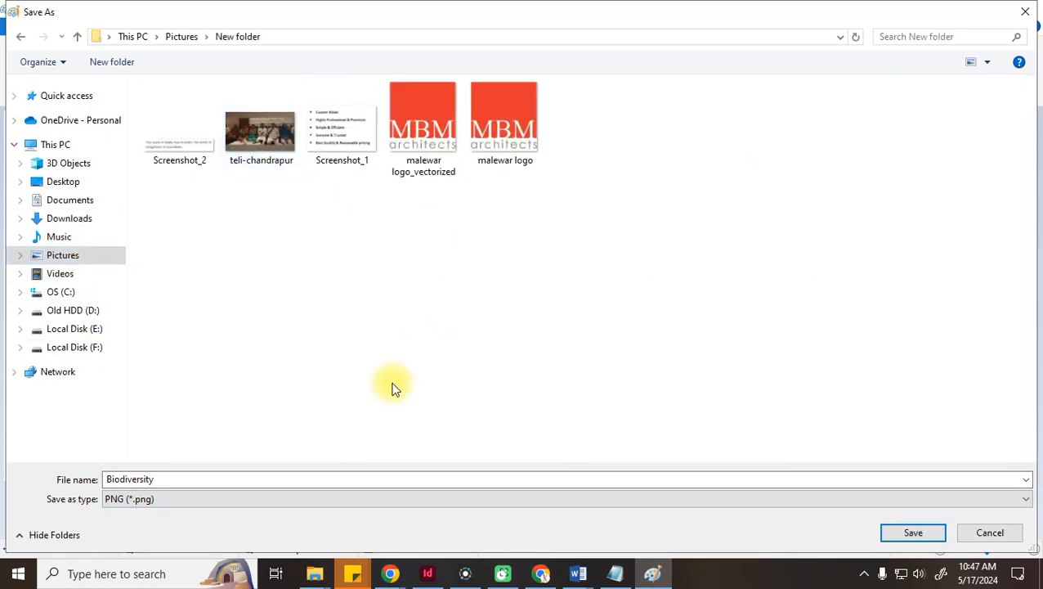
pyautogui.click(911, 530)
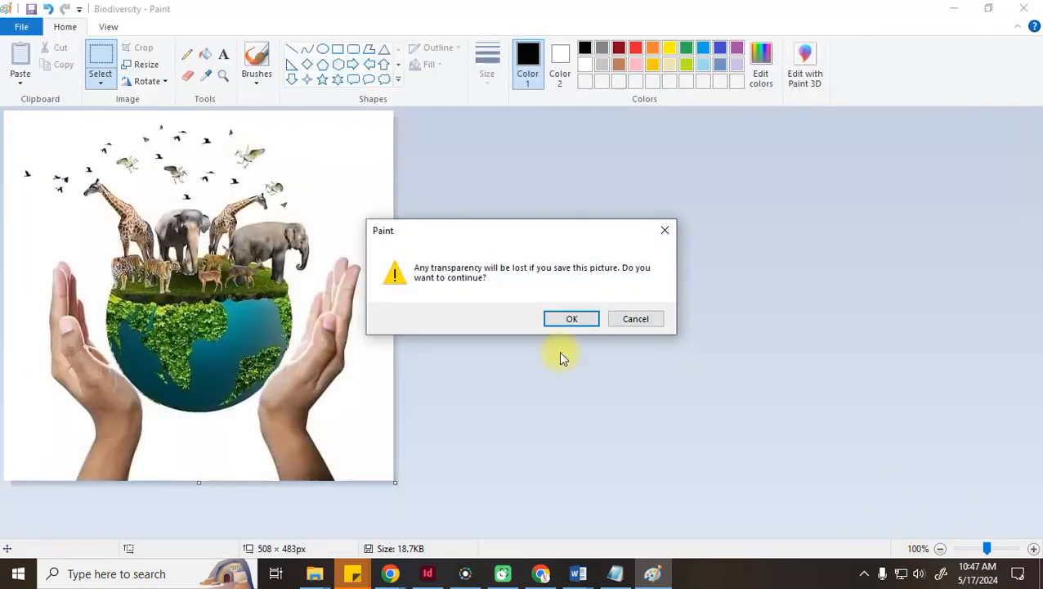
pyautogui.click(585, 324)
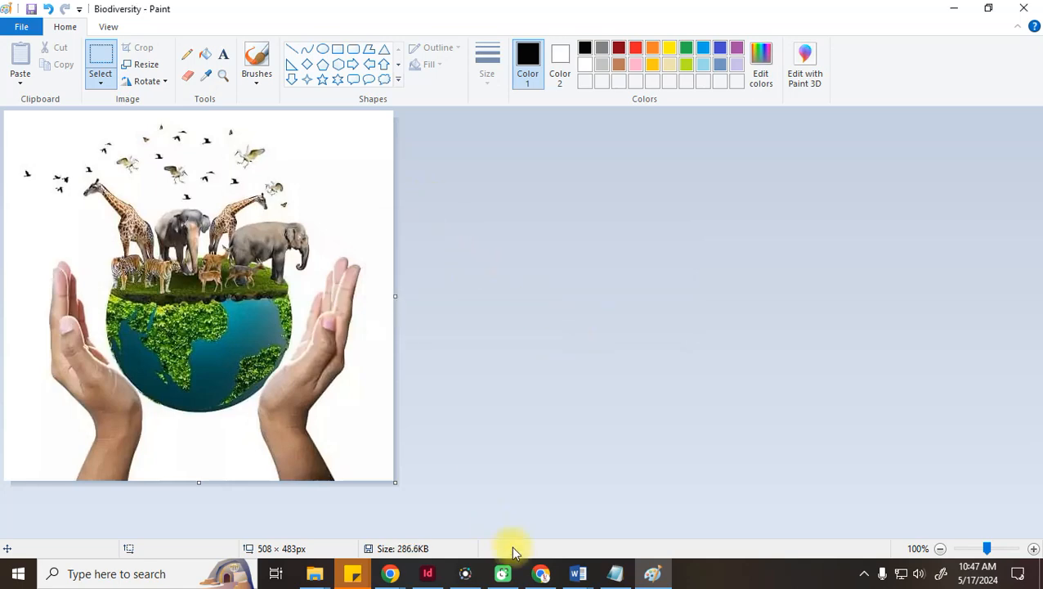
pyautogui.click(428, 573)
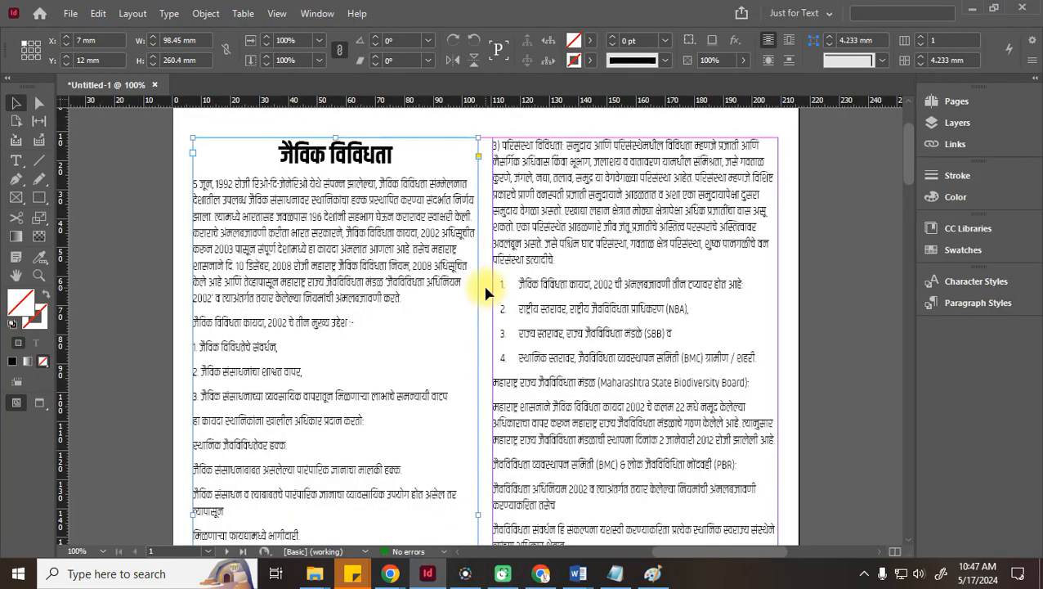
pyautogui.click(72, 14)
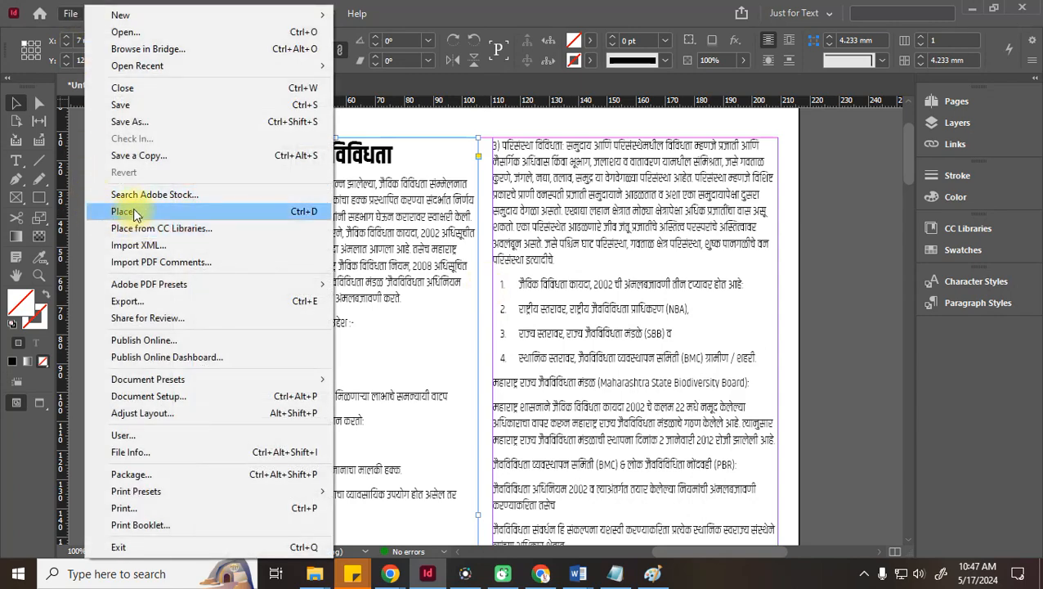
pyautogui.click(134, 212)
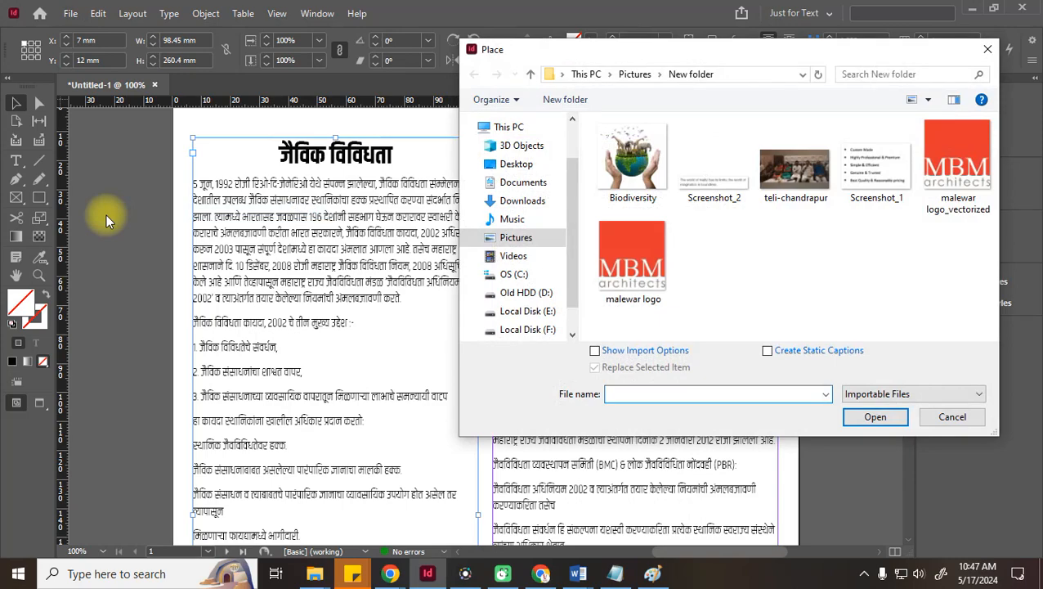
pyautogui.click(962, 426)
pyautogui.moveTo(314, 573)
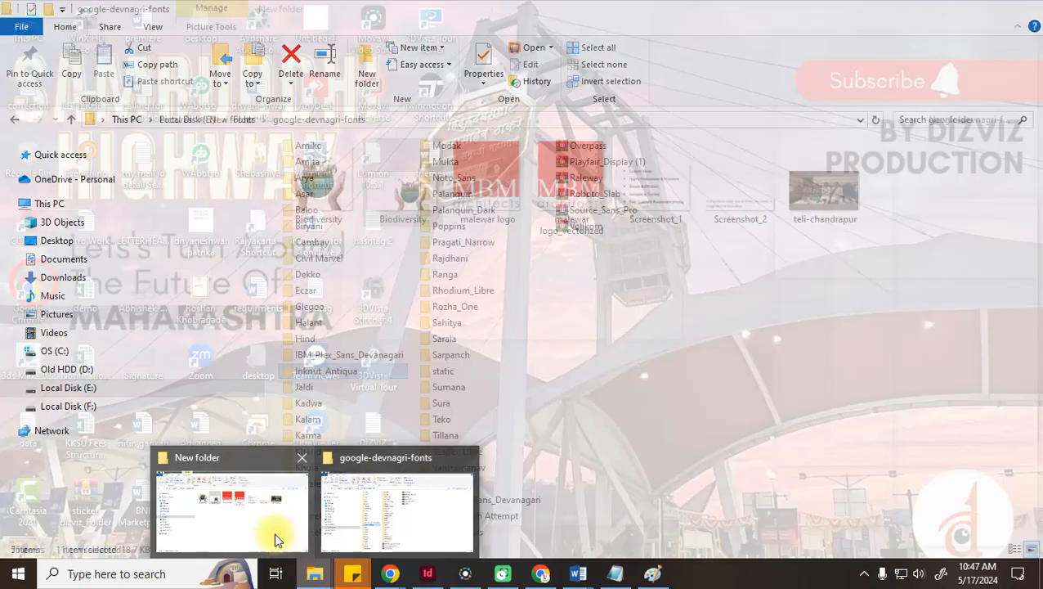
pyautogui.click(275, 536)
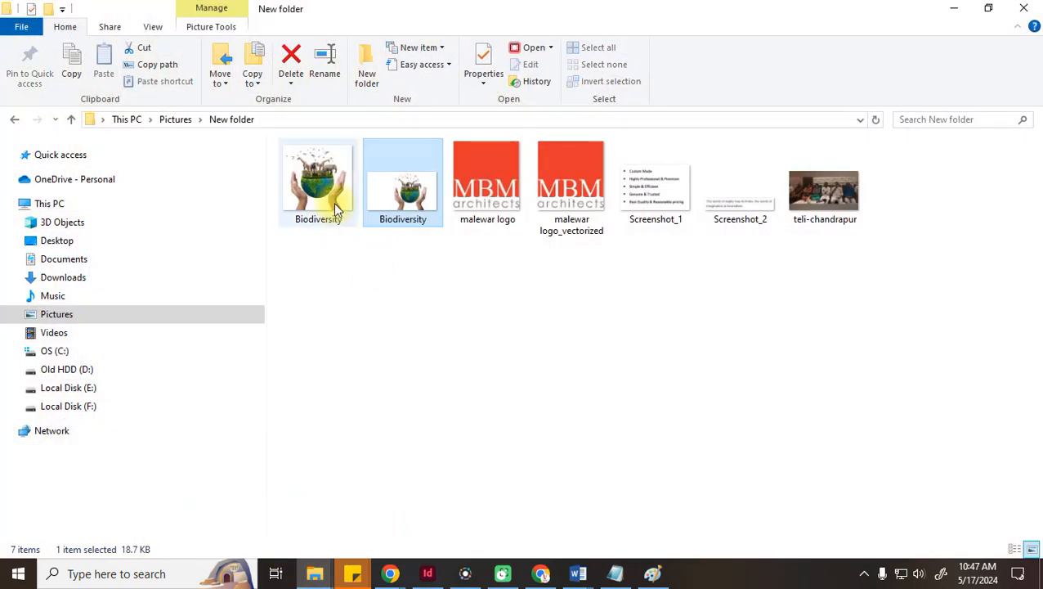
pyautogui.moveTo(337, 204); pyautogui.dragTo(459, 314)
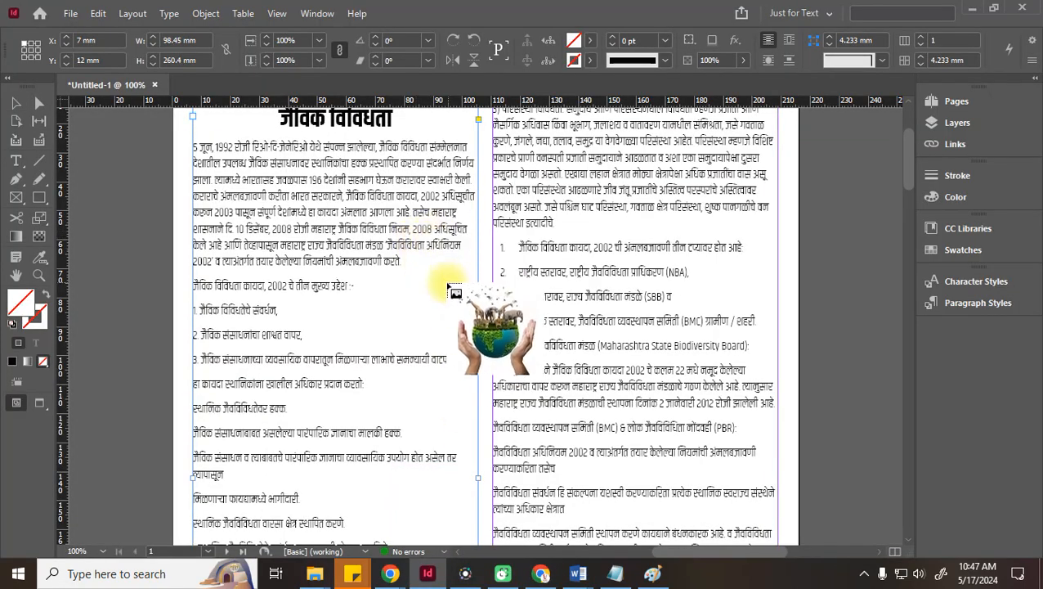
pyautogui.moveTo(396, 239); pyautogui.dragTo(541, 419)
pyautogui.hotkey('ctrl', 'z')
pyautogui.click(426, 274)
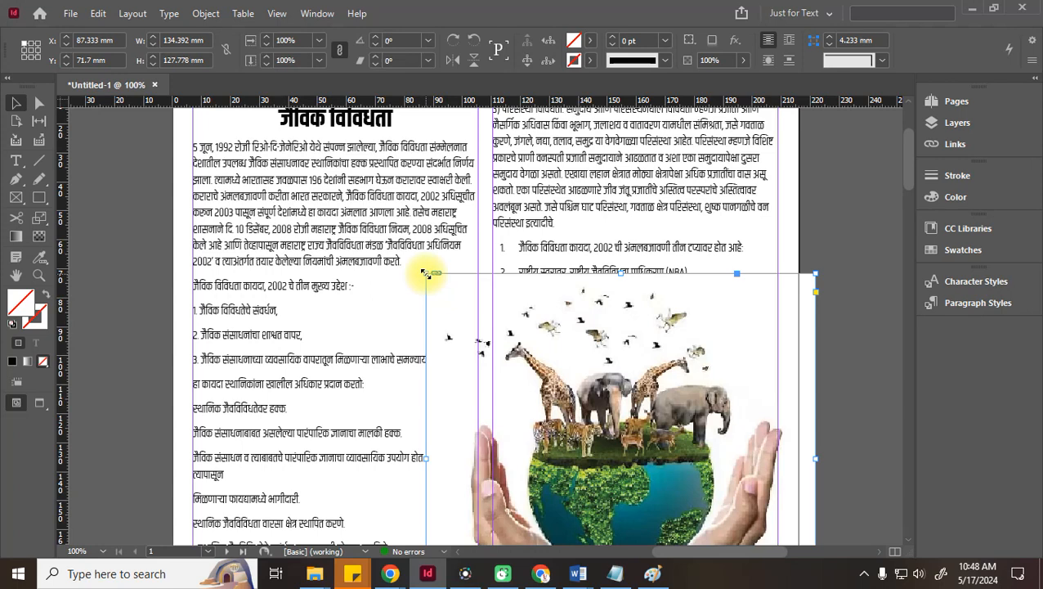
pyautogui.press('Delete')
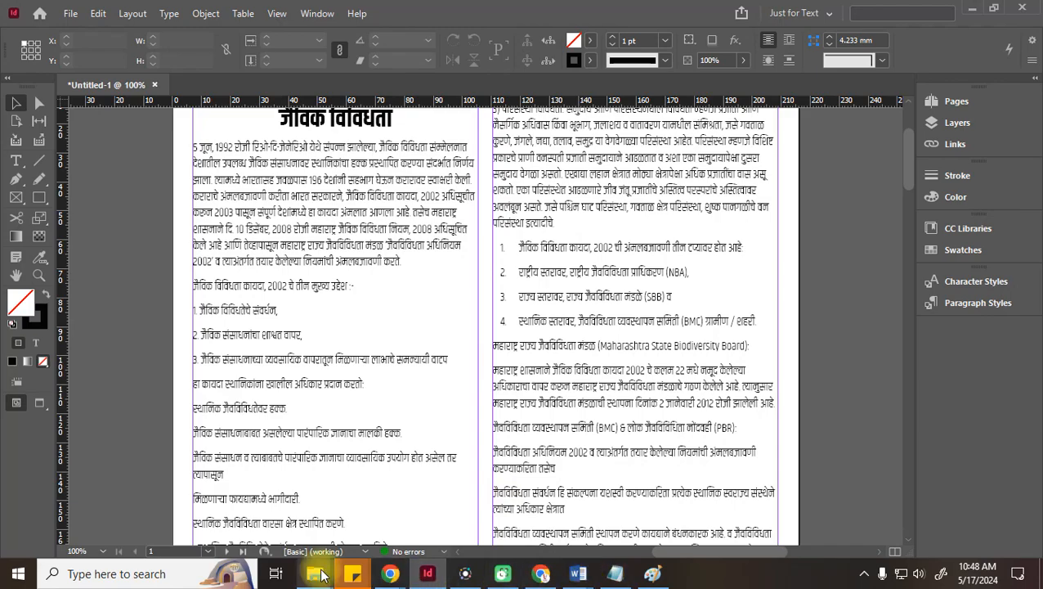
pyautogui.moveTo(315, 573)
pyautogui.click(395, 521)
pyautogui.click(1023, 7)
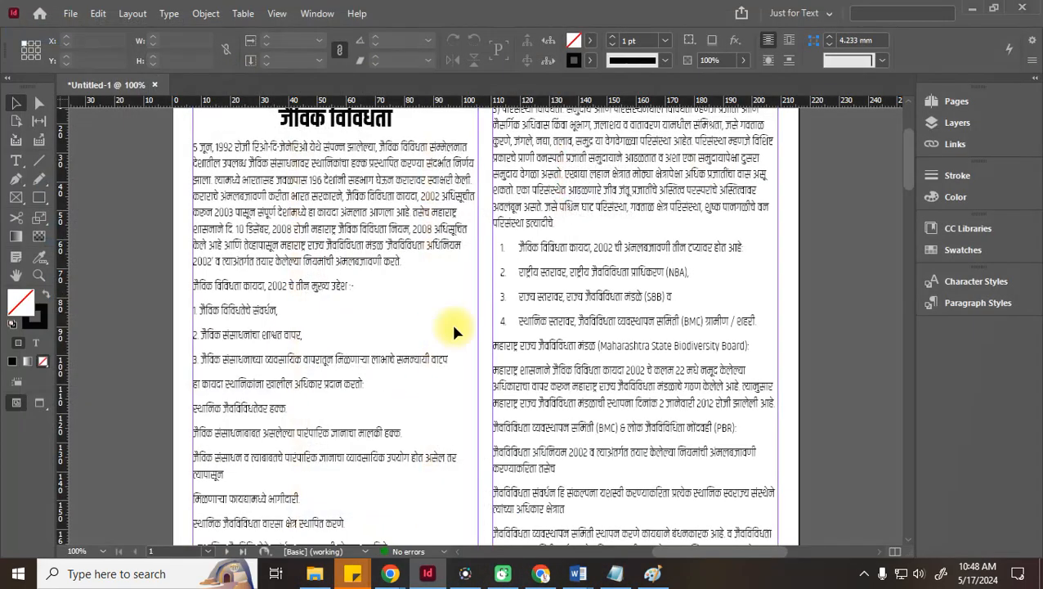
pyautogui.click(315, 575)
pyautogui.moveTo(338, 181); pyautogui.dragTo(414, 295)
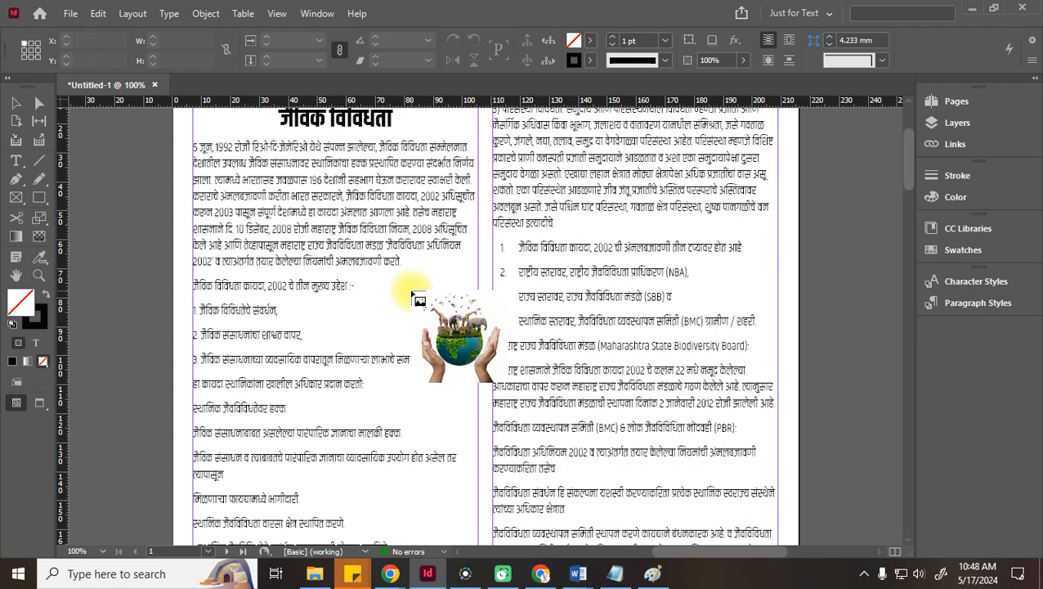
pyautogui.moveTo(418, 287); pyautogui.dragTo(498, 406)
pyautogui.click(15, 103)
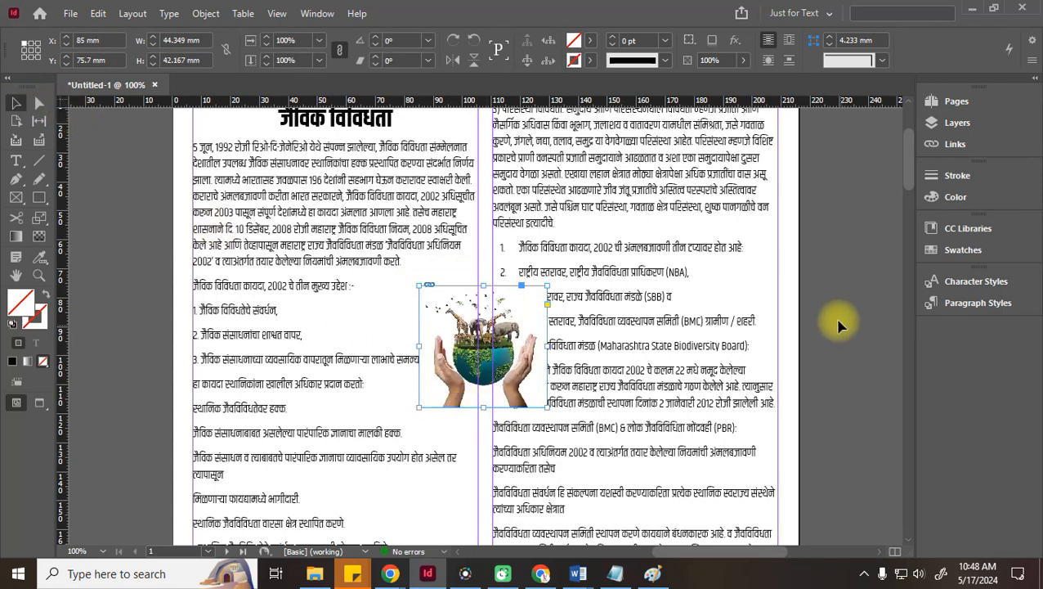
pyautogui.moveTo(501, 340); pyautogui.dragTo(431, 375)
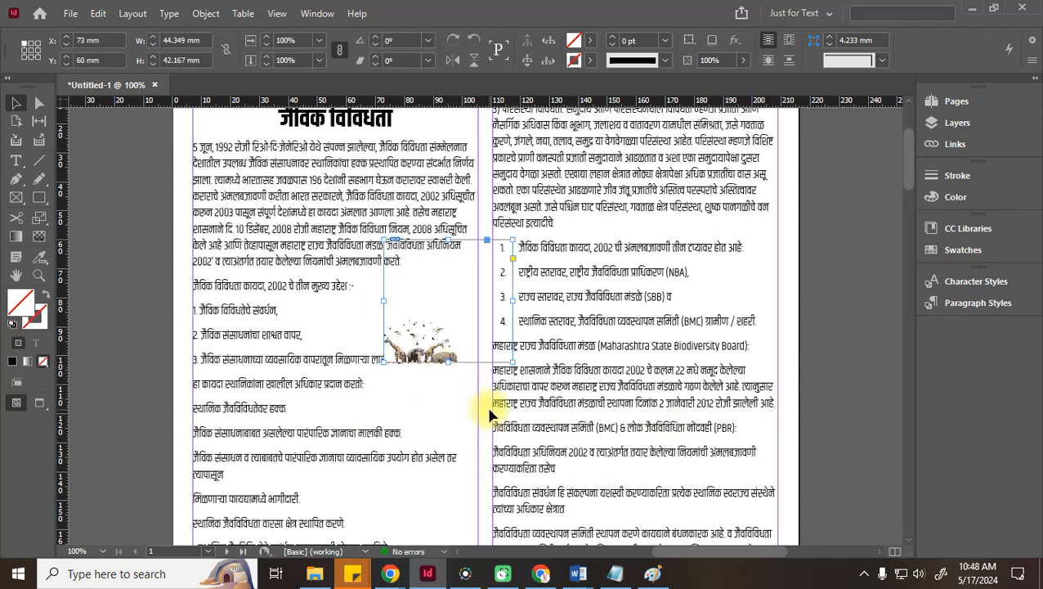
pyautogui.hotkey('ctrl', 'z')
pyautogui.press('Delete')
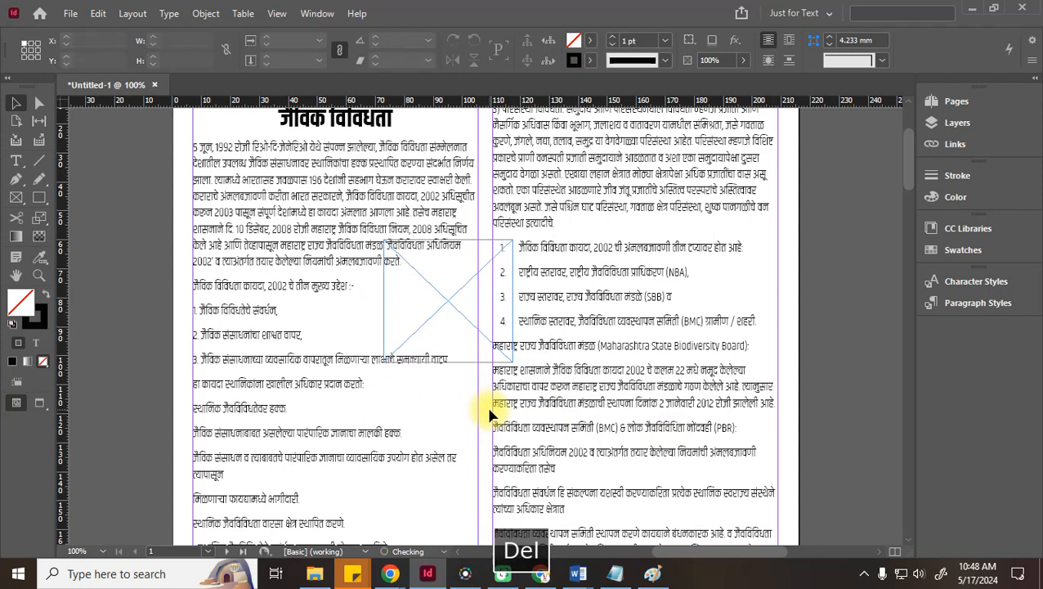
pyautogui.click(462, 306)
pyautogui.press('Delete')
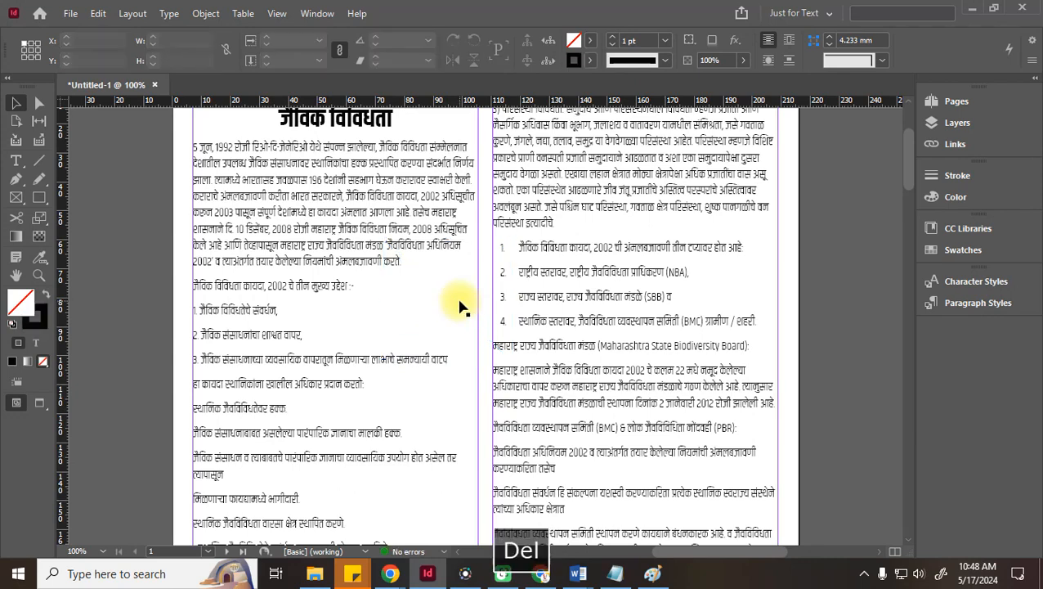
# Draw a rectangular frame straddling the two columns and nudge it into place
pyautogui.click(18, 204)
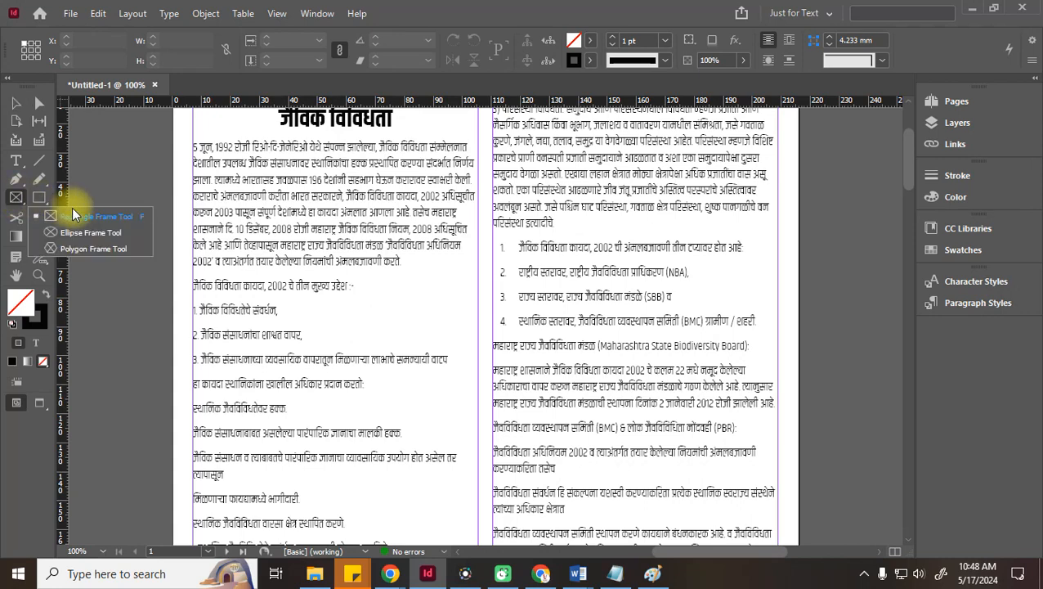
pyautogui.click(74, 214)
pyautogui.moveTo(410, 268); pyautogui.dragTo(554, 415)
pyautogui.click(24, 108)
pyautogui.moveTo(444, 274); pyautogui.dragTo(425, 354)
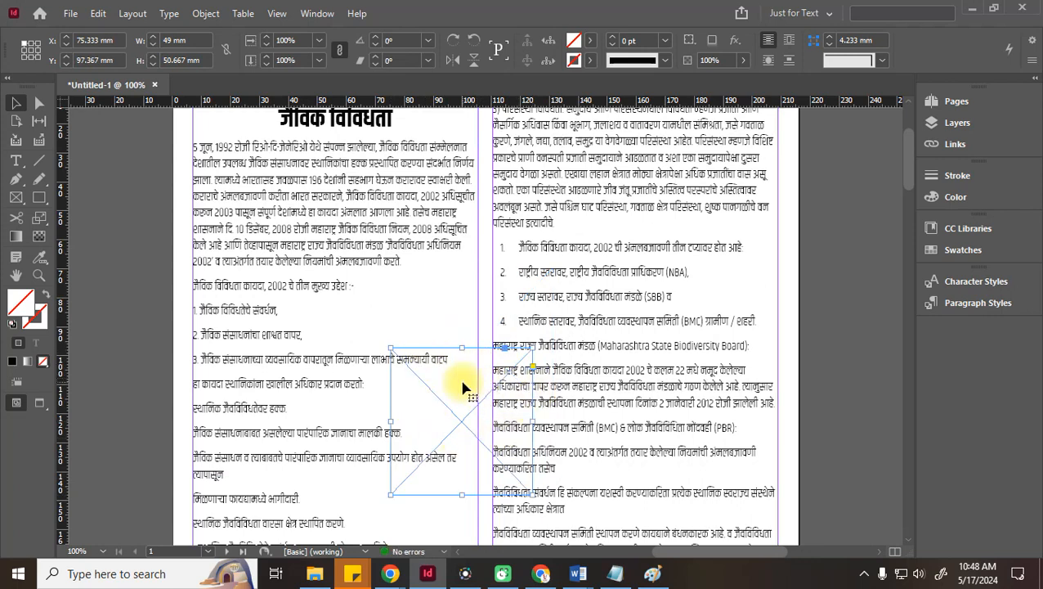
pyautogui.moveTo(449, 348); pyautogui.dragTo(441, 345)
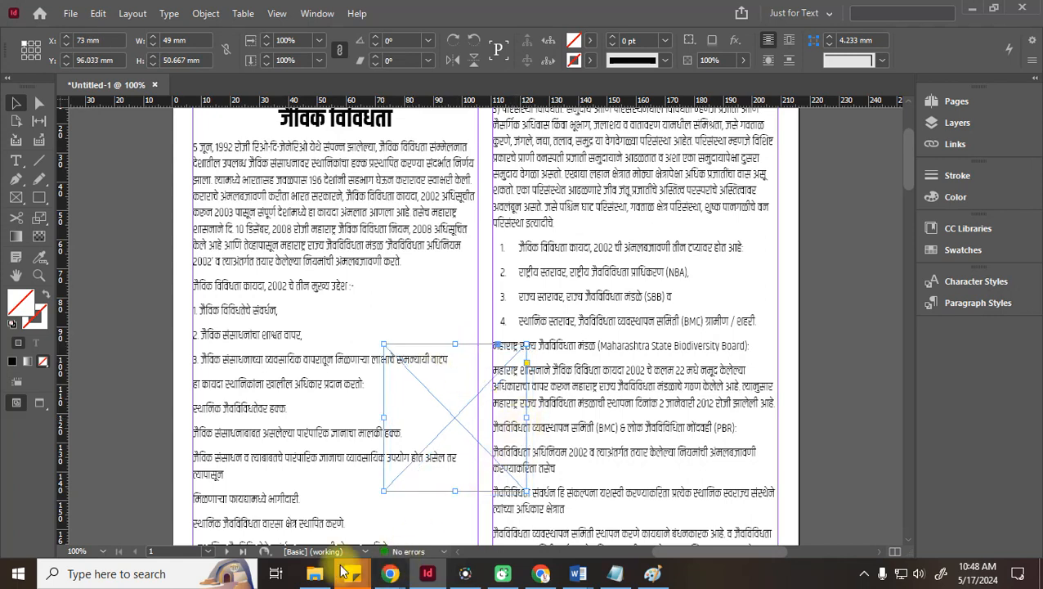
# Drag the Biodiversity image from Pictures > New folder into the frame and reposition it inside
pyautogui.click(347, 575)
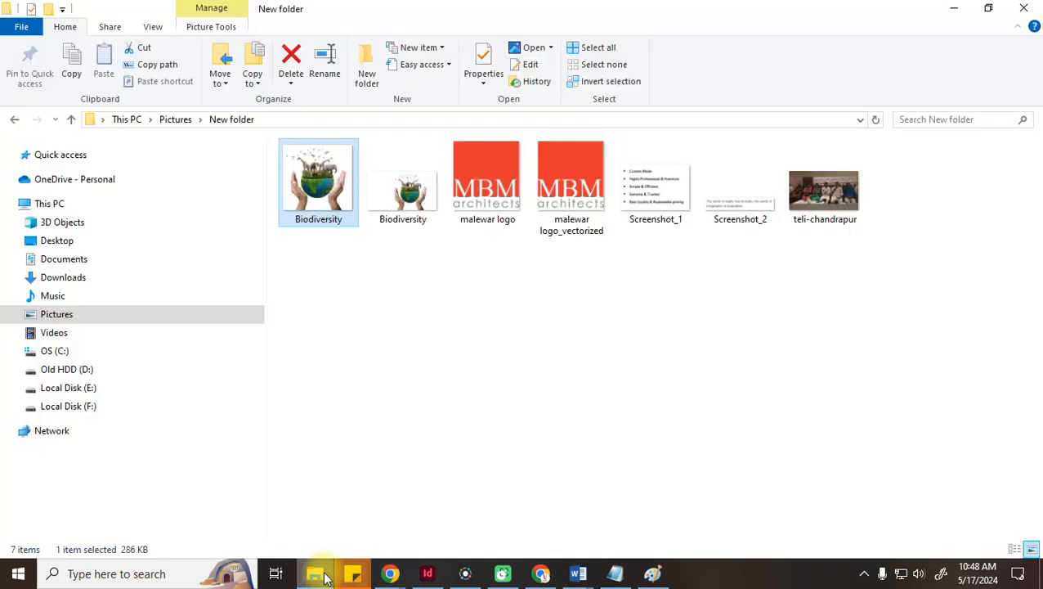
pyautogui.moveTo(323, 192); pyautogui.dragTo(448, 378)
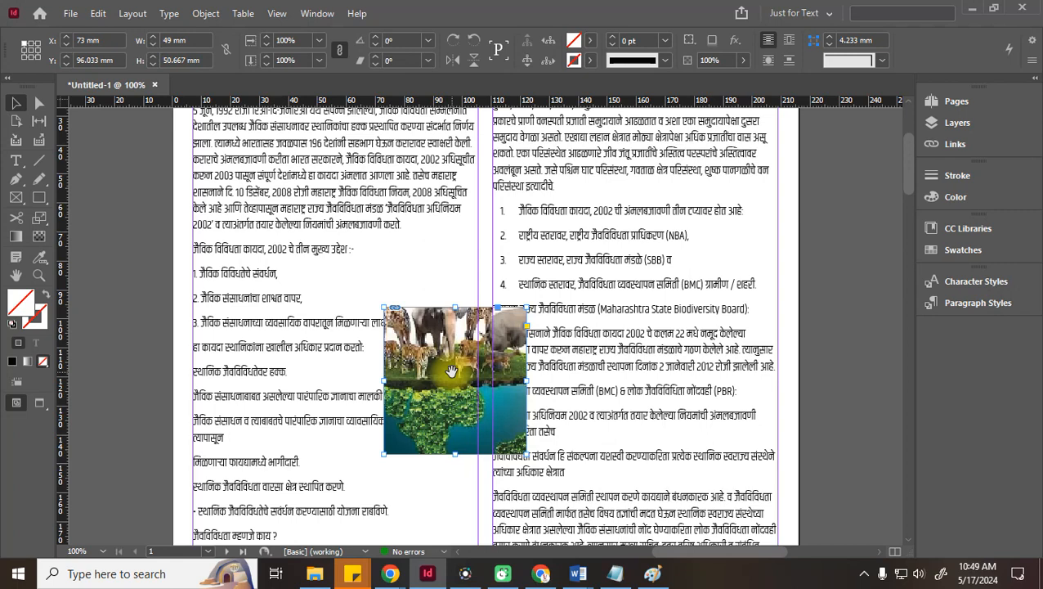
pyautogui.click(466, 368)
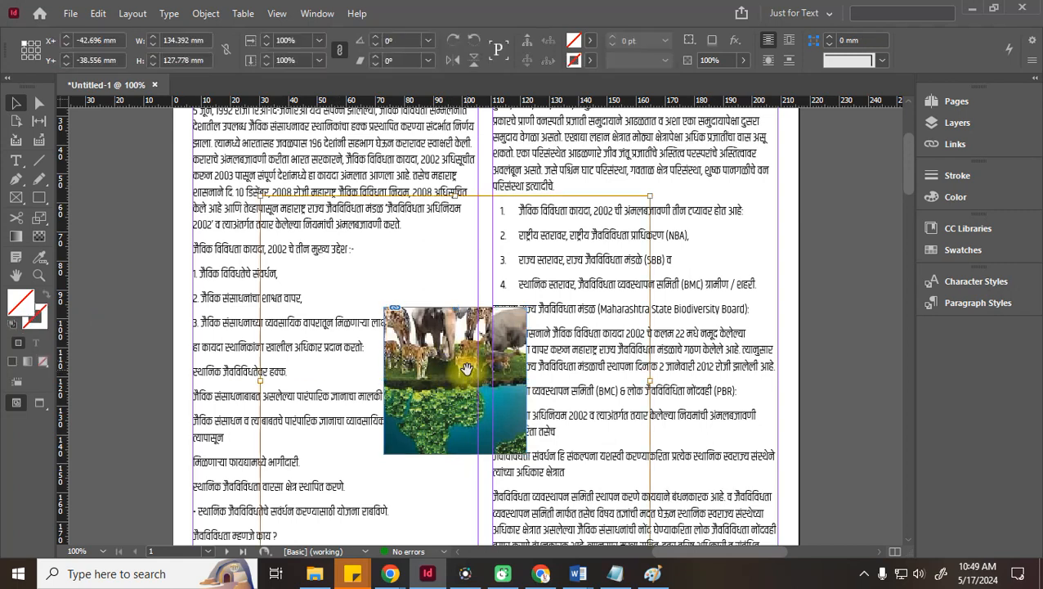
pyautogui.click(821, 332)
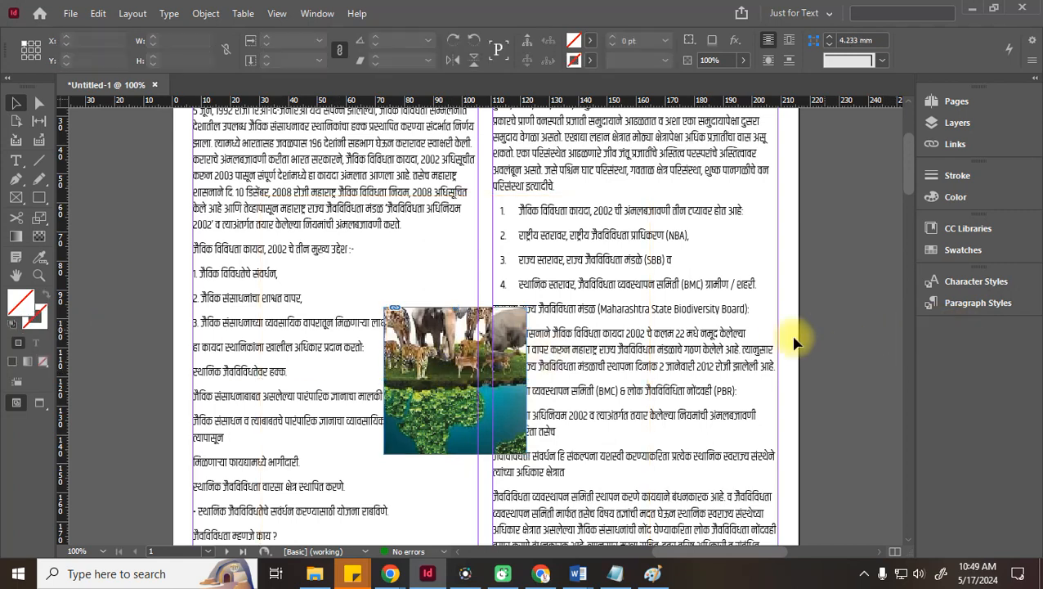
pyautogui.click(429, 315)
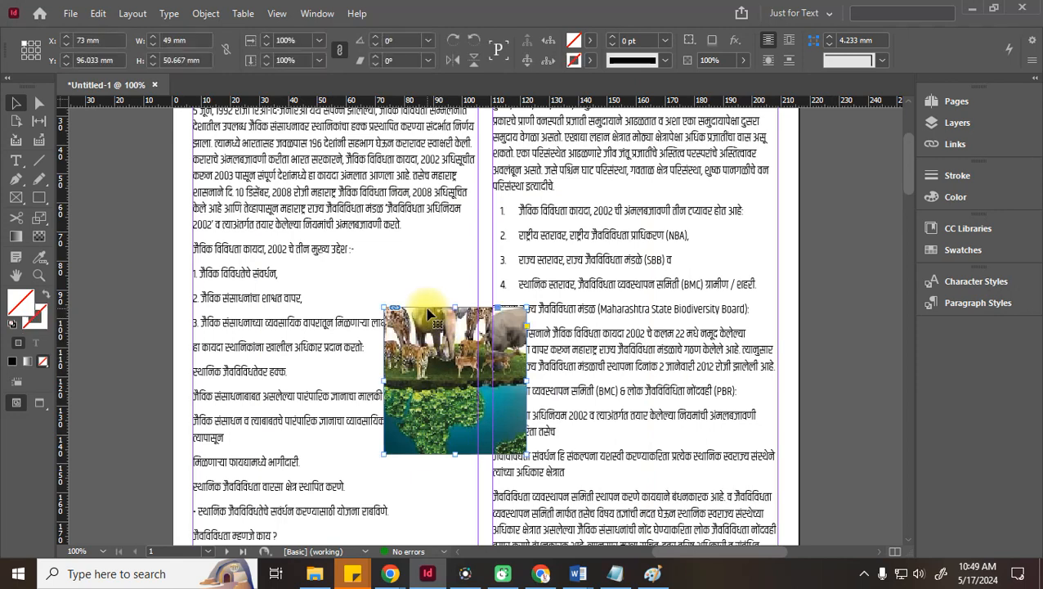
pyautogui.click(442, 368)
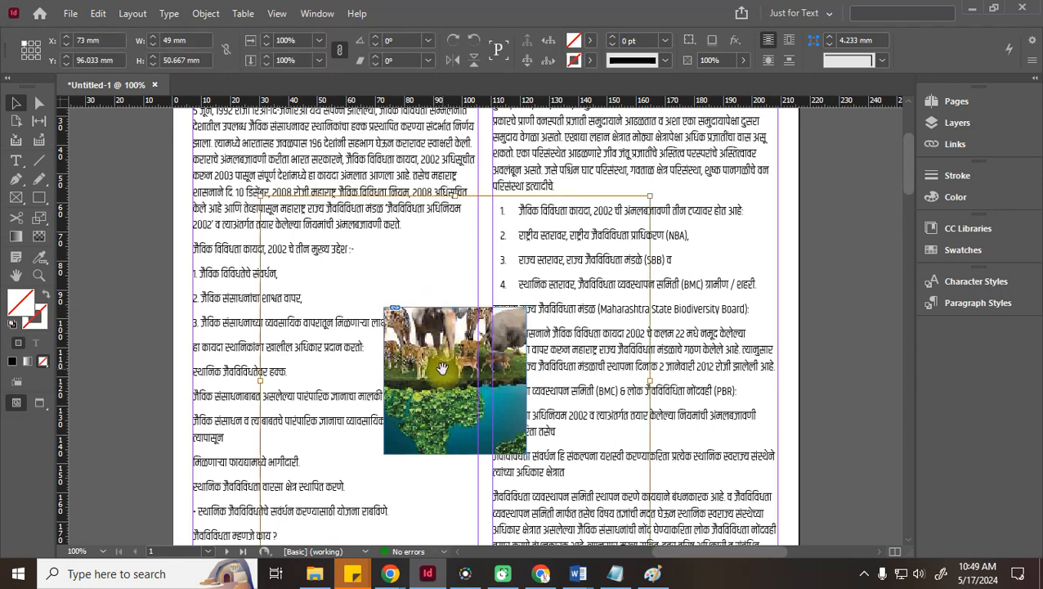
pyautogui.moveTo(442, 368)
pyautogui.mouseDown()
pyautogui.moveTo(472, 389)
pyautogui.moveTo(447, 379)
pyautogui.moveTo(445, 356)
pyautogui.mouseUp()
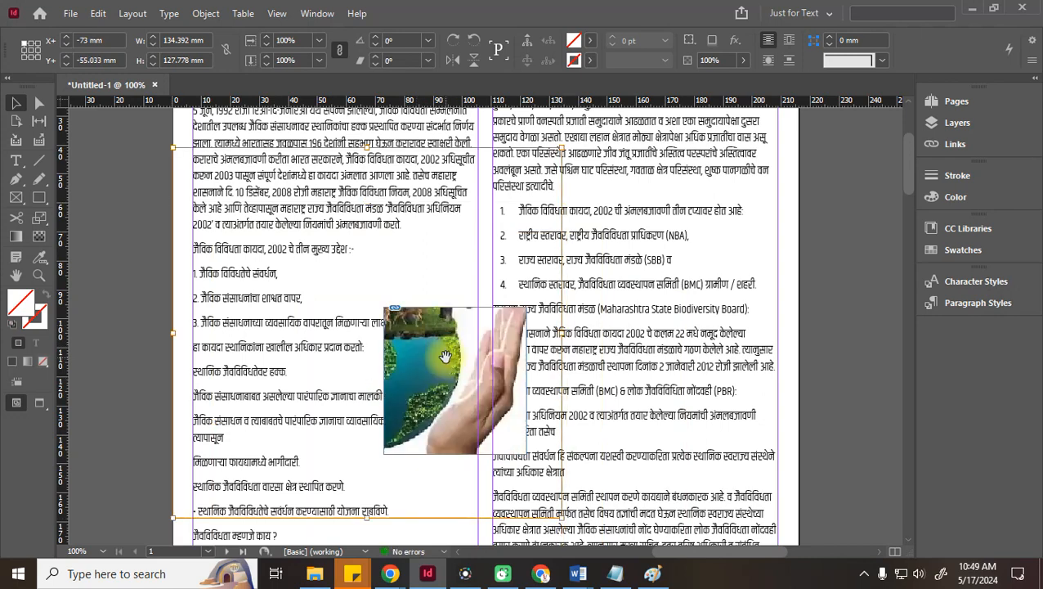
# Delete the picture so only the empty frame remains
pyautogui.click(818, 357)
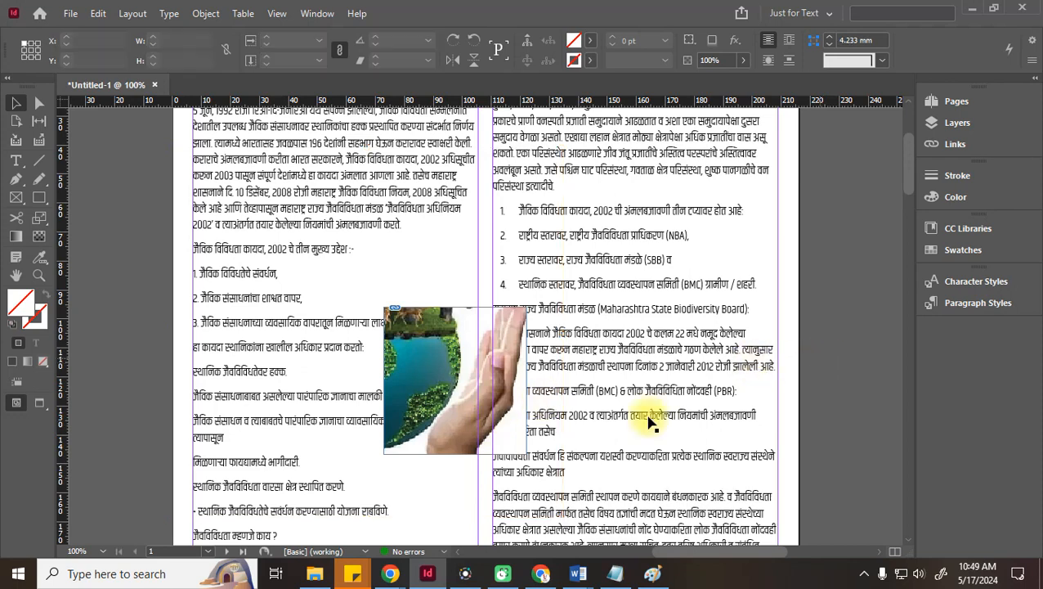
pyautogui.click(462, 372)
pyautogui.press('Delete')
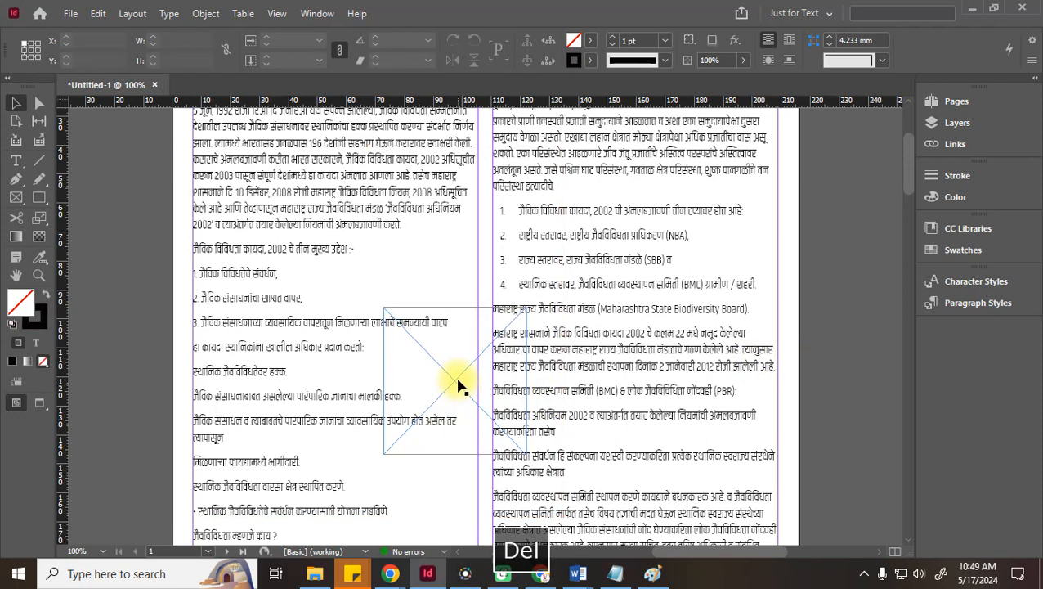
# Delete the empty frame, place the Biodiversity image in the left column, then delete it
pyautogui.press('Delete')
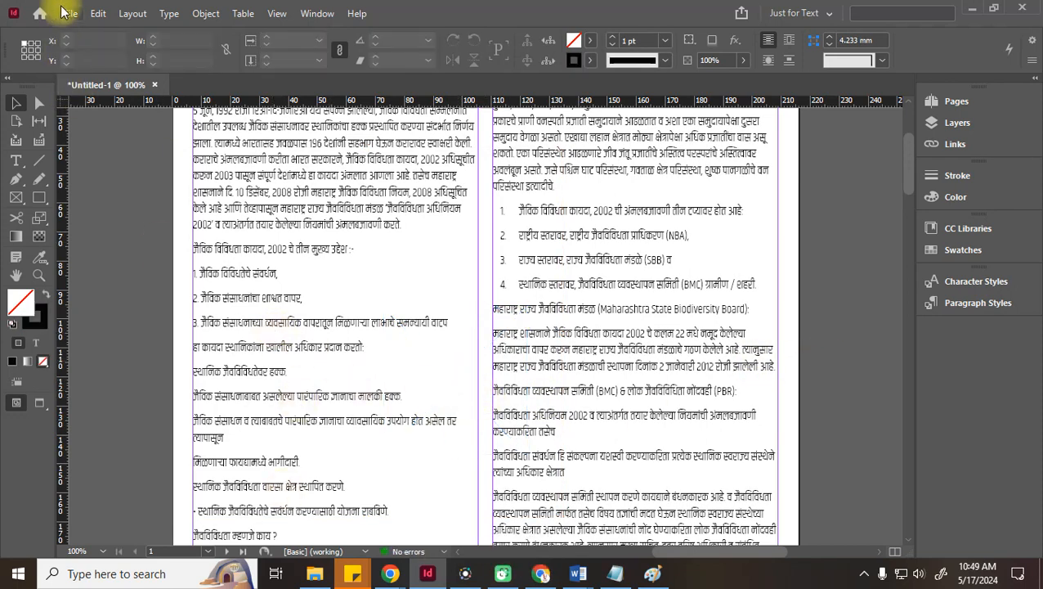
pyautogui.click(64, 12)
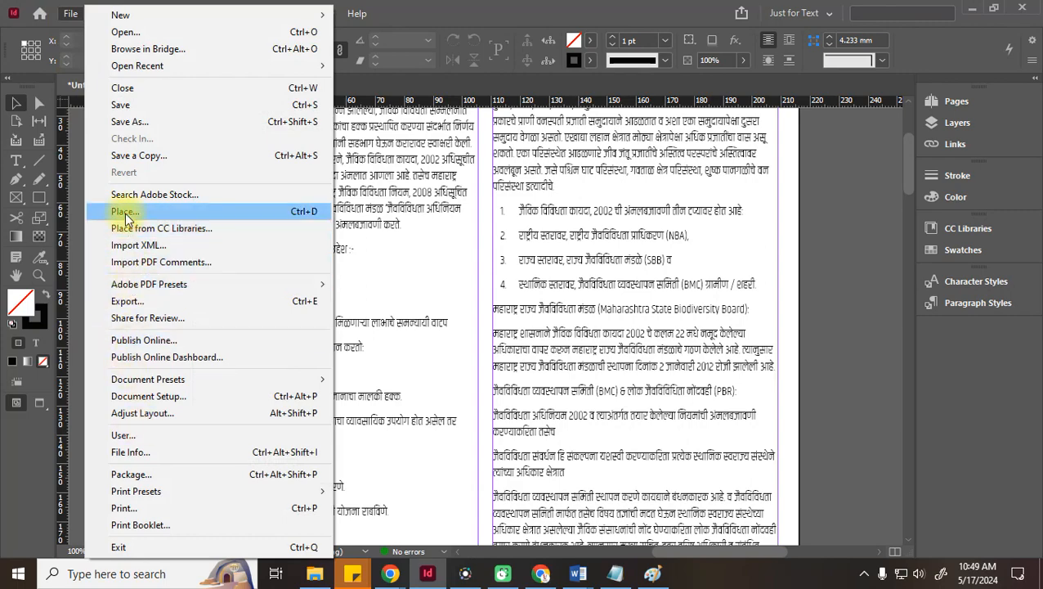
pyautogui.click(127, 214)
pyautogui.doubleClick(630, 159)
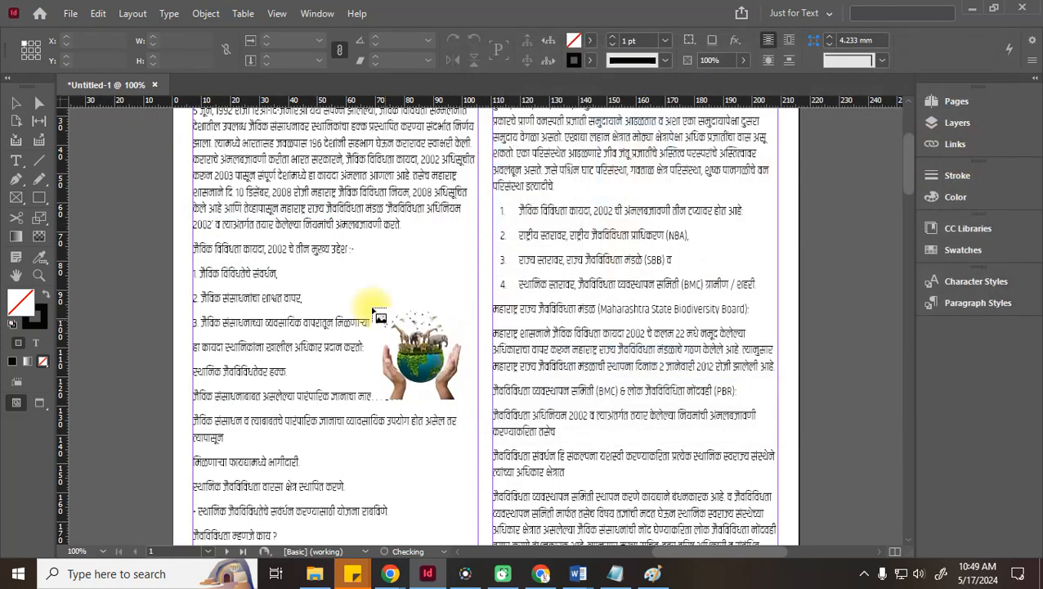
pyautogui.moveTo(404, 235); pyautogui.dragTo(570, 440)
pyautogui.press('Delete')
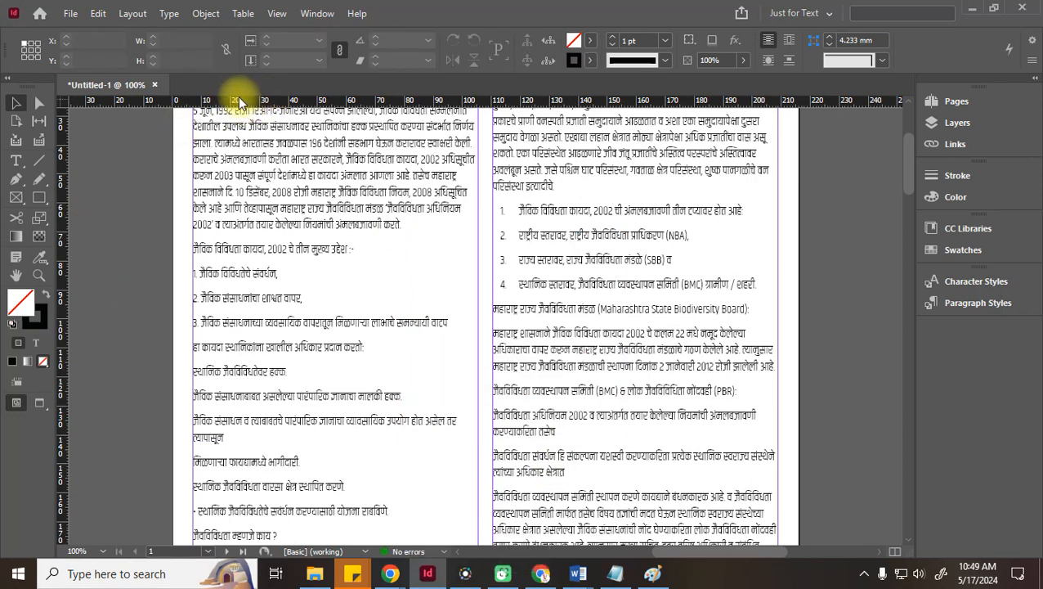
# Show the rulers and drag guides to X 81 and 144.667 mm, Y 86.367 and 142.2 mm
pyautogui.hotkey('ctrl', 'r')
pyautogui.hotkey('ctrl', 'r')
pyautogui.moveTo(278, 102); pyautogui.dragTo(346, 279)
pyautogui.moveTo(65, 358); pyautogui.dragTo(407, 369)
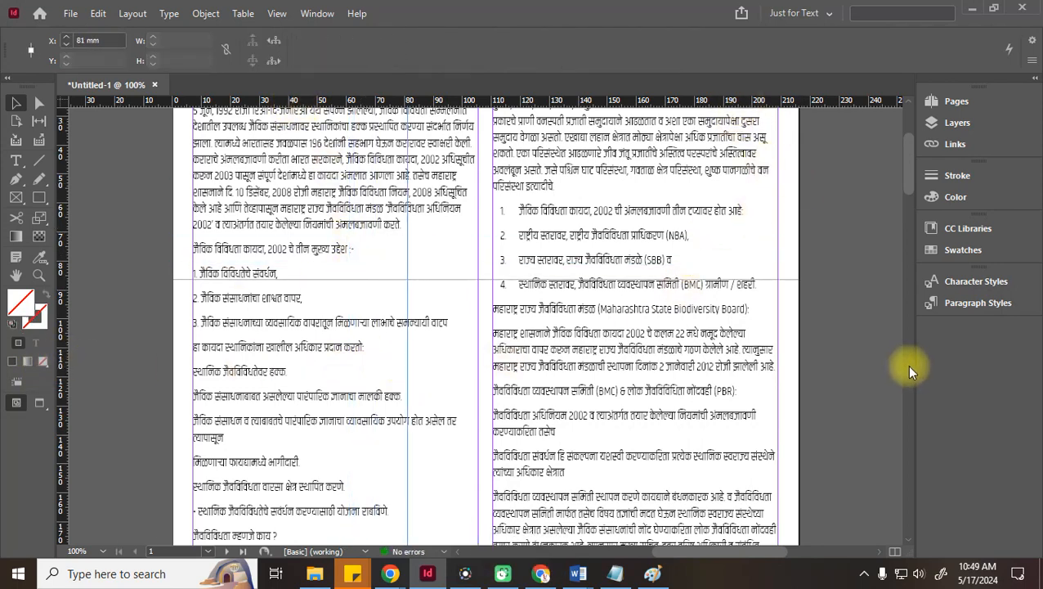
pyautogui.moveTo(448, 101); pyautogui.dragTo(460, 441)
pyautogui.moveTo(59, 363); pyautogui.dragTo(592, 384)
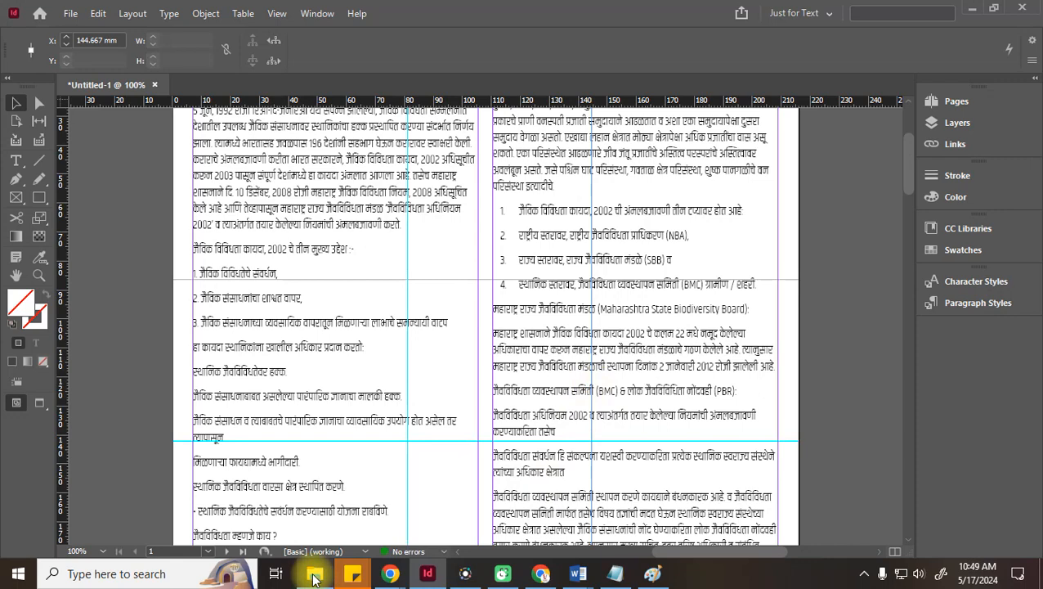
pyautogui.moveTo(314, 572)
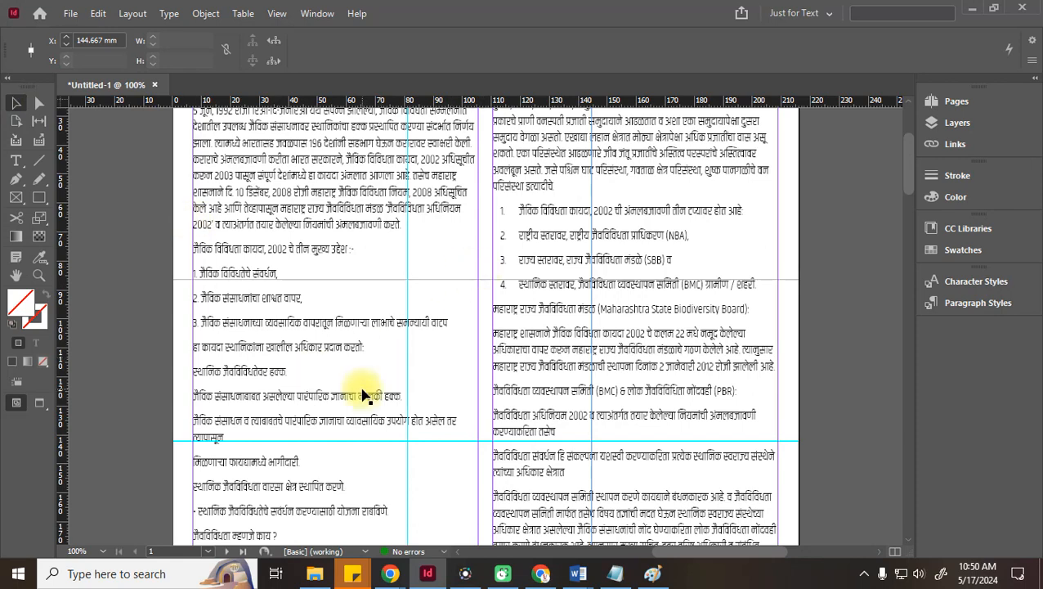
# Undo the guides, zoom out, and draw an elliptical graphic frame across the column gap
pyautogui.hotkey('ctrl', 'z')
pyautogui.hotkey('ctrl', 'z')
pyautogui.hotkey('ctrl', 'z')
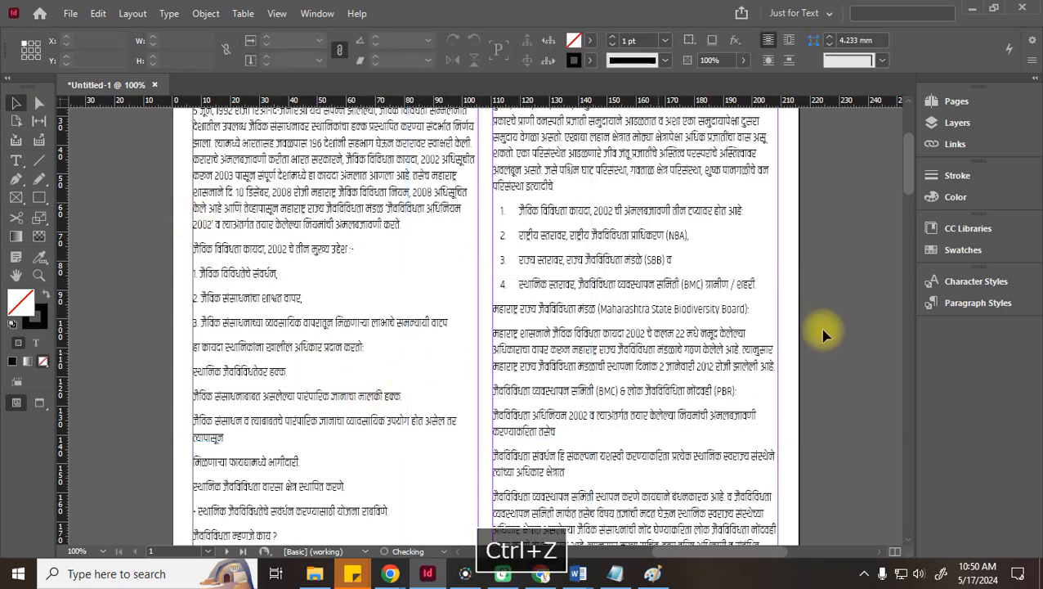
pyautogui.hotkey('ctrl', '-')
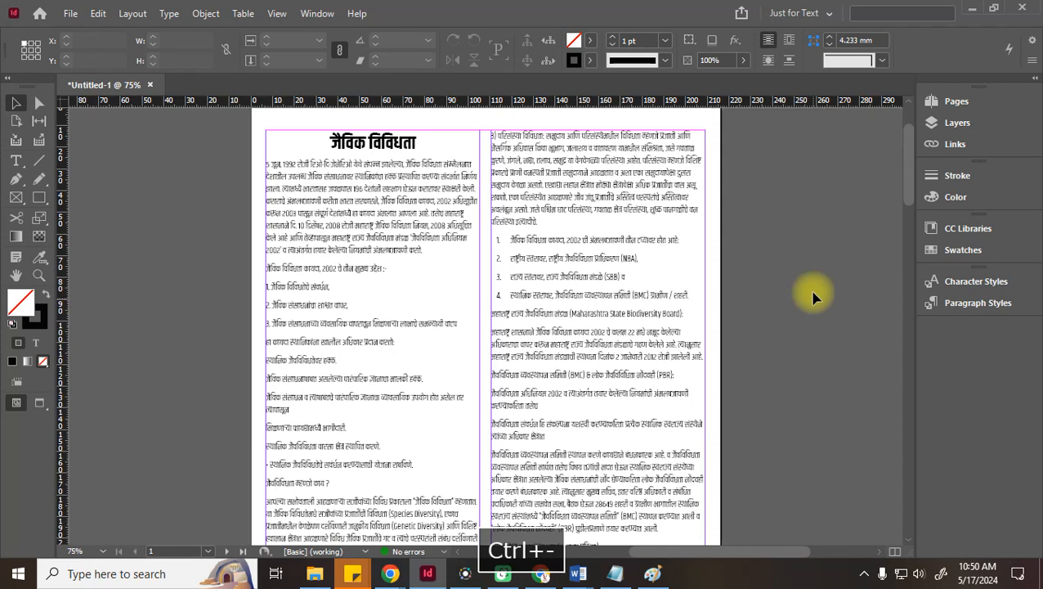
pyautogui.moveTo(17, 203); pyautogui.dragTo(94, 212)
pyautogui.moveTo(415, 226); pyautogui.dragTo(592, 368)
# Move the 81 × 65.2 mm frame to X 12, Y 24.2 mm at the left column's top-left
pyautogui.click(14, 104)
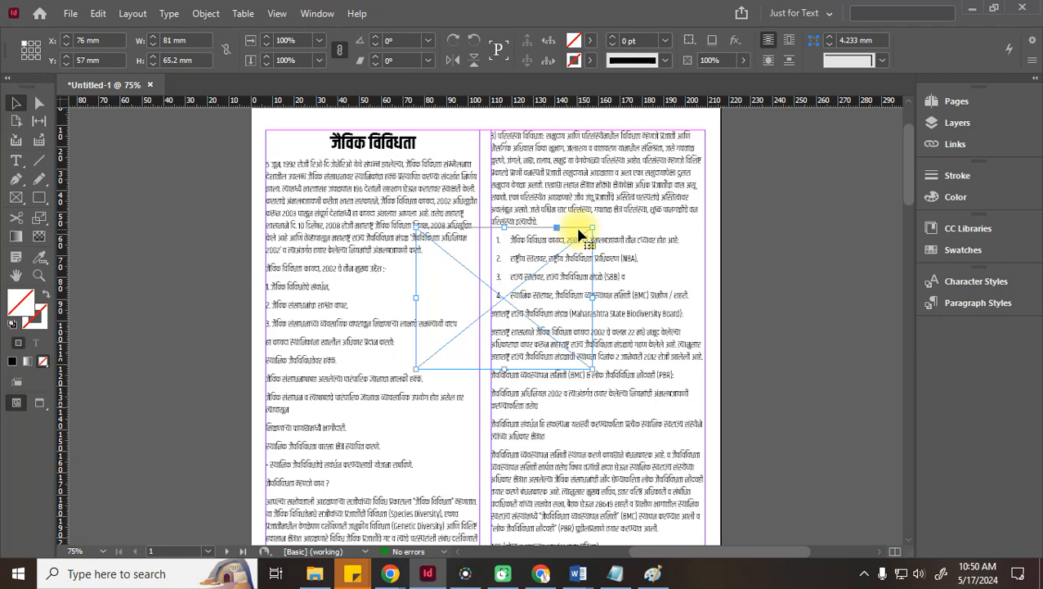
pyautogui.moveTo(579, 232); pyautogui.dragTo(555, 343)
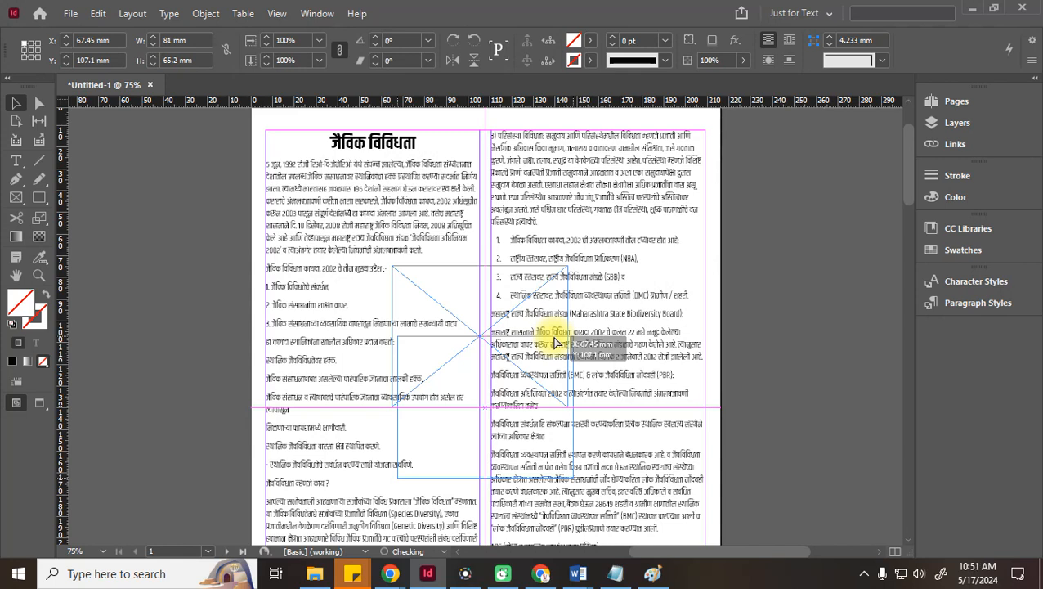
pyautogui.moveTo(555, 342); pyautogui.dragTo(554, 338)
pyautogui.click(750, 321)
pyautogui.moveTo(456, 346); pyautogui.dragTo(337, 166)
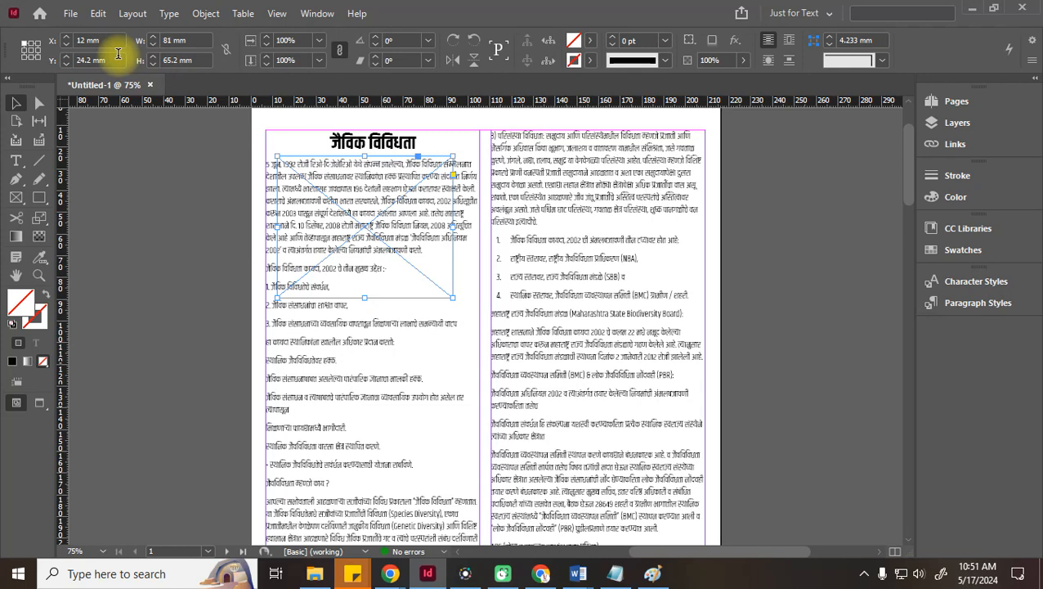
pyautogui.click(314, 13)
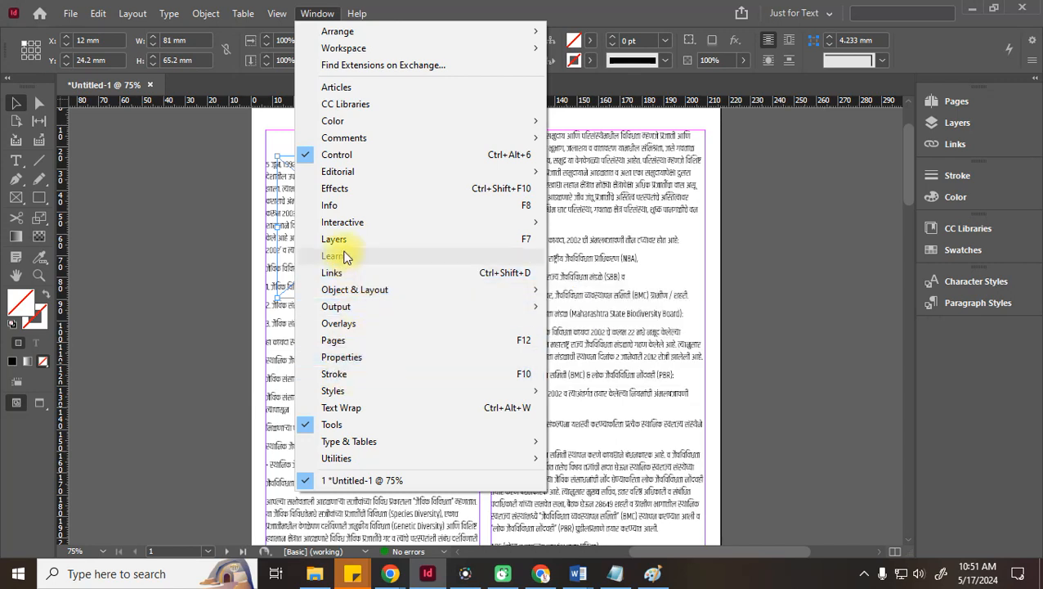
# Open the Align panel from Window > Object & Layout, dock it on the right, and expand it
pyautogui.moveTo(337, 289)
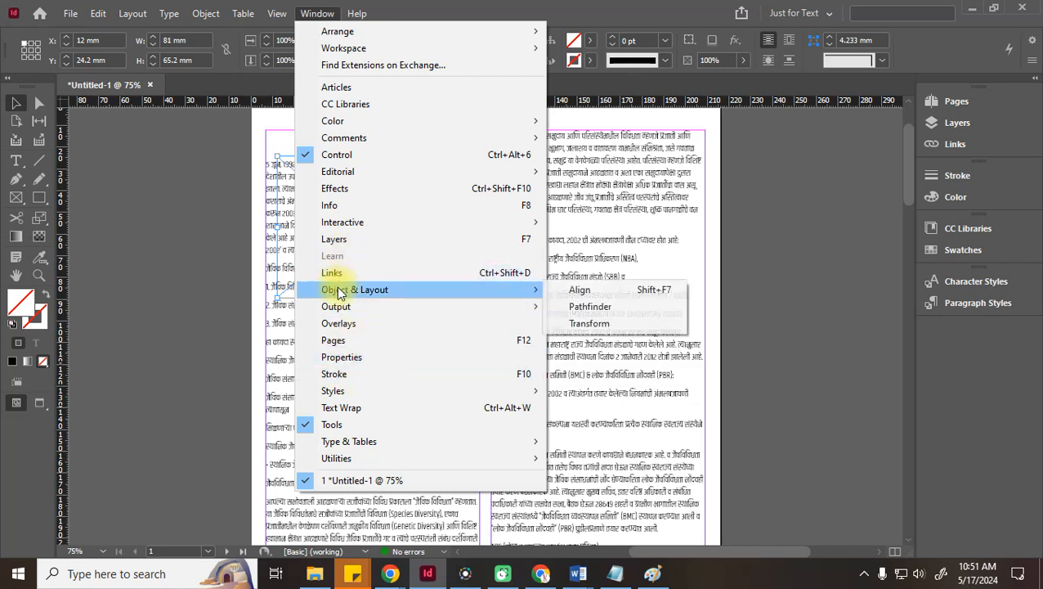
pyautogui.click(628, 296)
pyautogui.moveTo(578, 289); pyautogui.dragTo(934, 339)
pyautogui.click(938, 342)
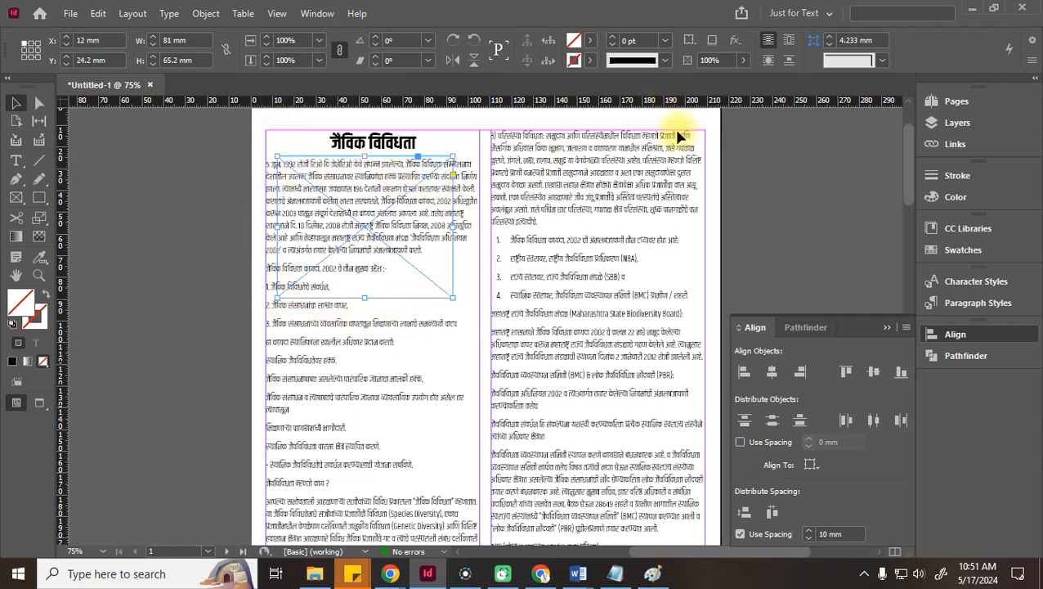
pyautogui.scroll(-3, 648, 482)
pyautogui.scroll(3, 647, 482)
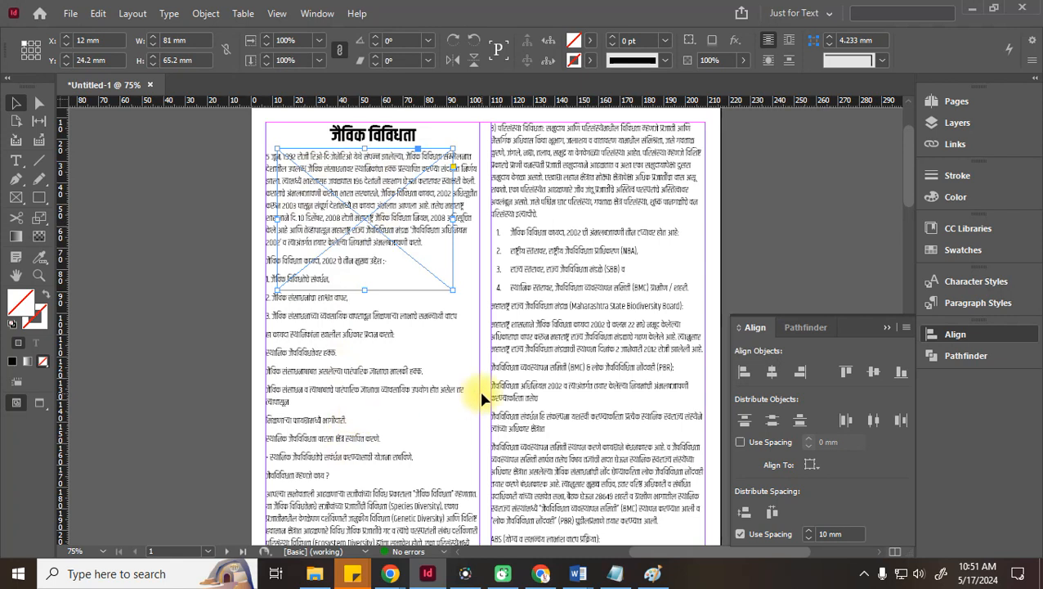
# Delete the empty frame and draw a 48.5 × 48 mm circle filled C=75 M=5 Y=100 K=0 green
pyautogui.press('Delete')
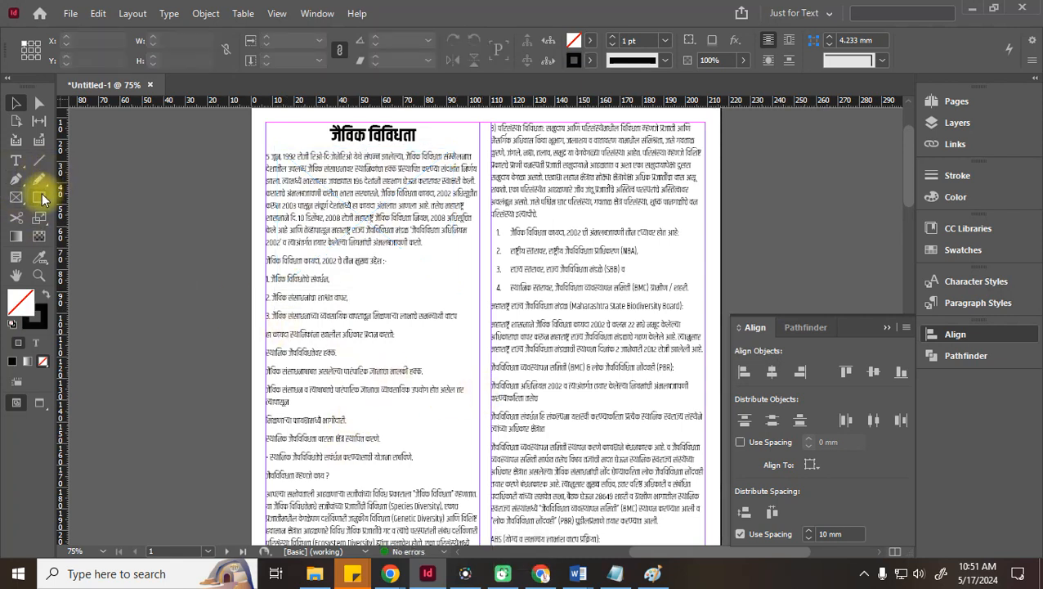
pyautogui.click(39, 197)
pyautogui.click(90, 233)
pyautogui.moveTo(106, 166)
pyautogui.mouseDown()
pyautogui.moveTo(263, 270)
pyautogui.moveTo(211, 270)
pyautogui.mouseUp()
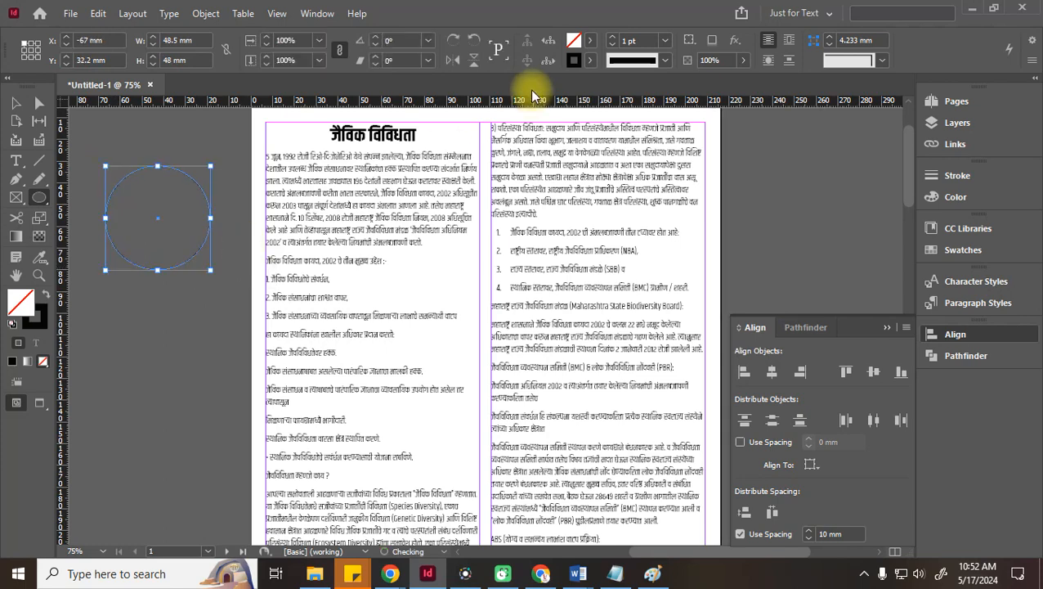
pyautogui.click(590, 40)
pyautogui.click(453, 210)
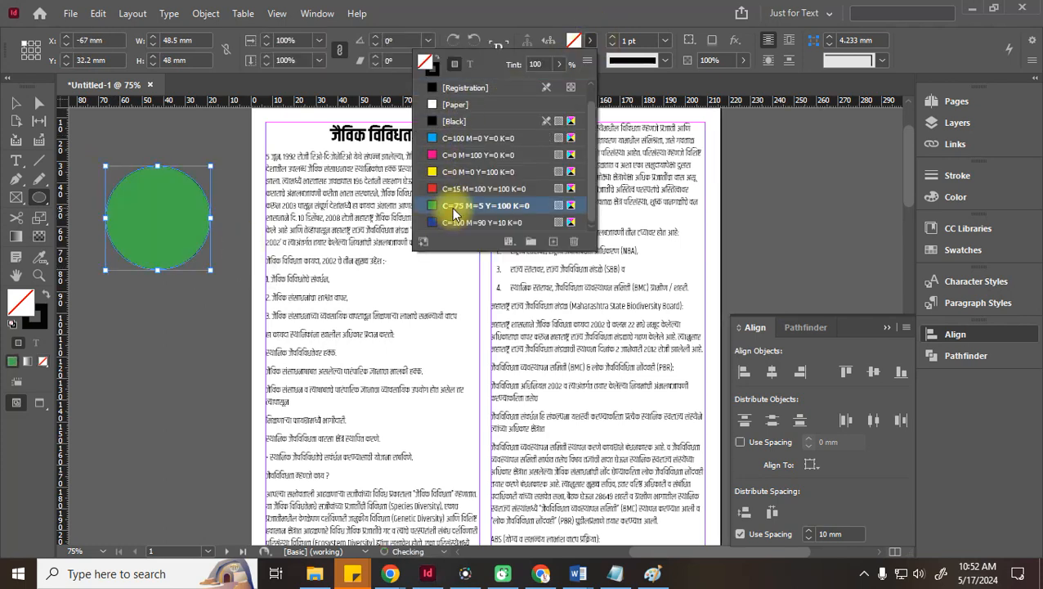
pyautogui.click(17, 103)
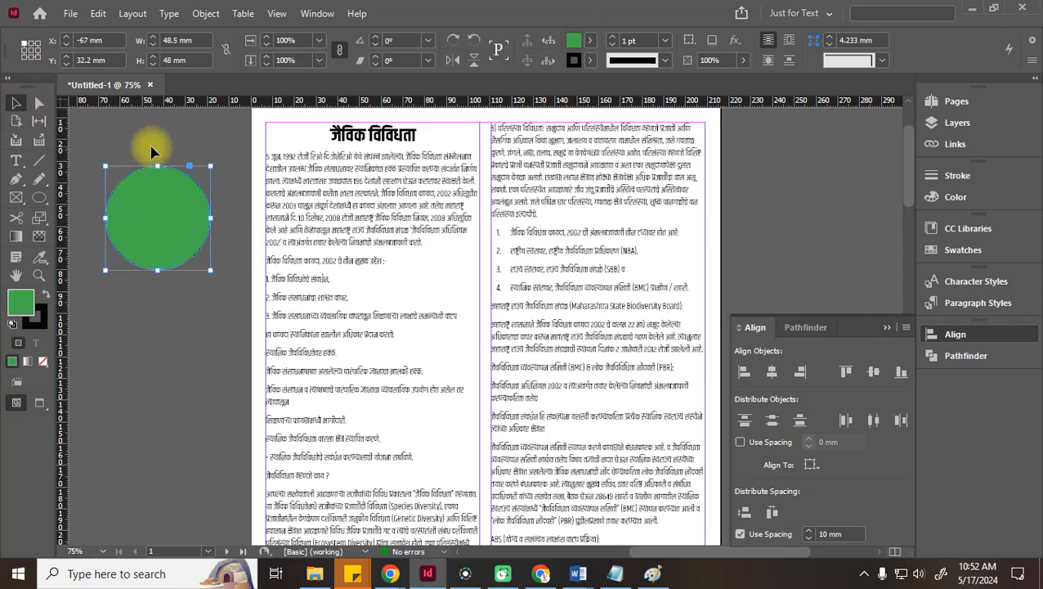
pyautogui.scroll(2, 219, 288)
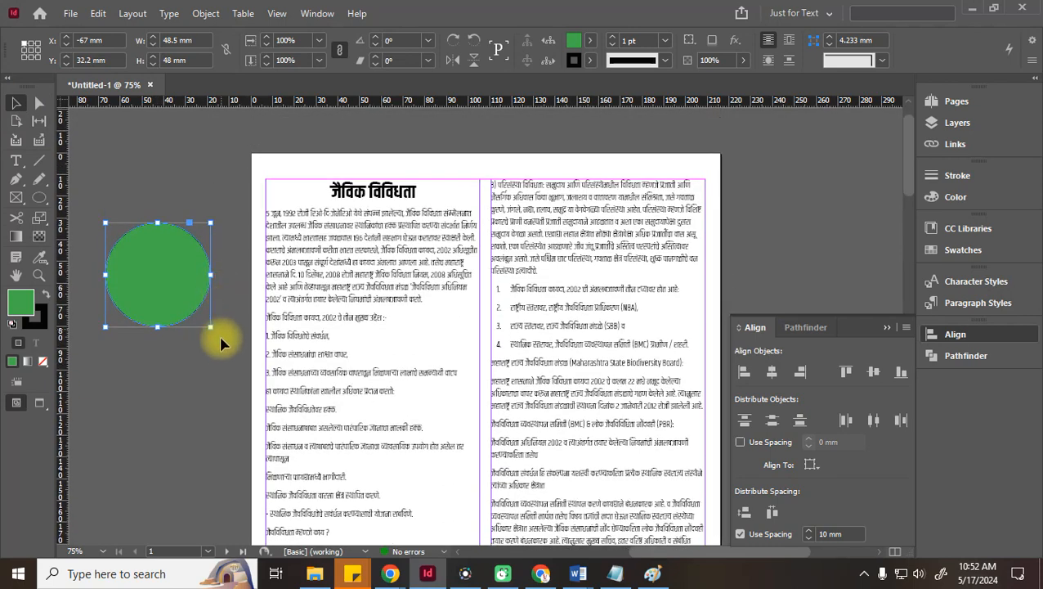
pyautogui.scroll(-2, 222, 343)
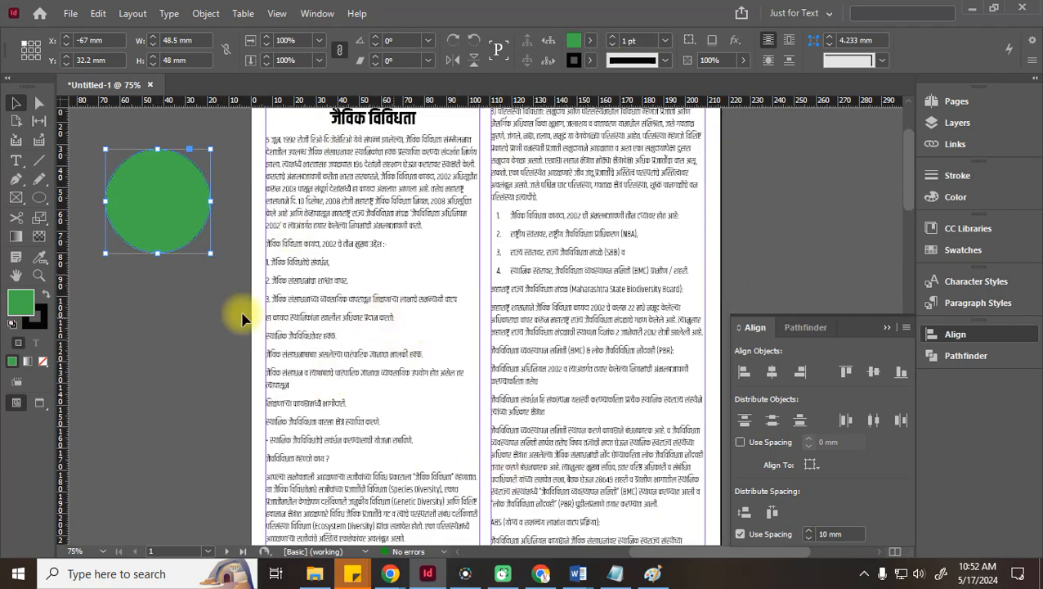
# Drag the green circle onto the page, set Align To to Page, and centre it horizontally
pyautogui.moveTo(137, 203); pyautogui.dragTo(131, 235)
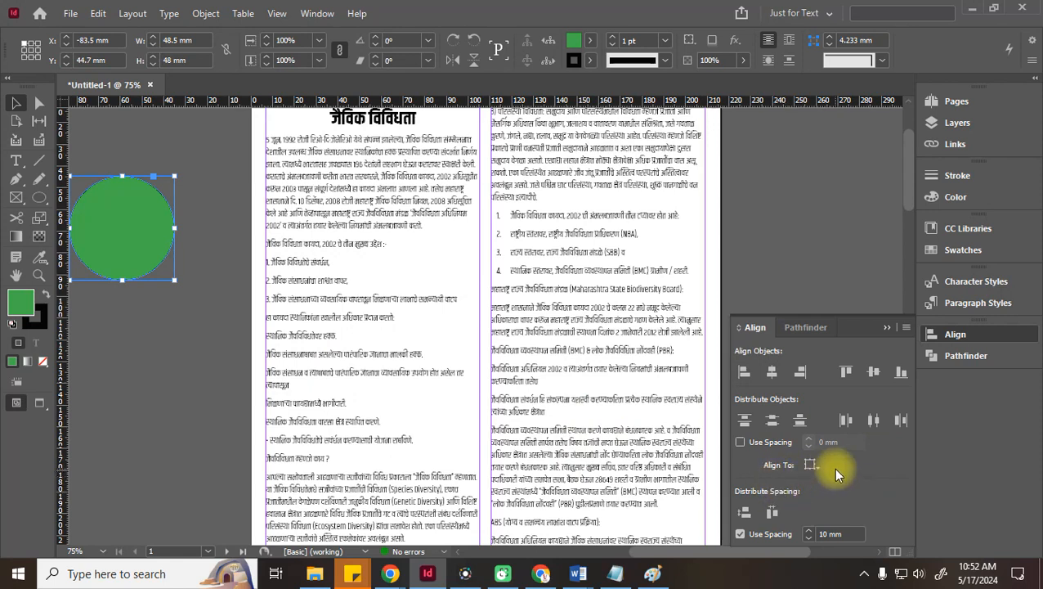
pyautogui.click(812, 466)
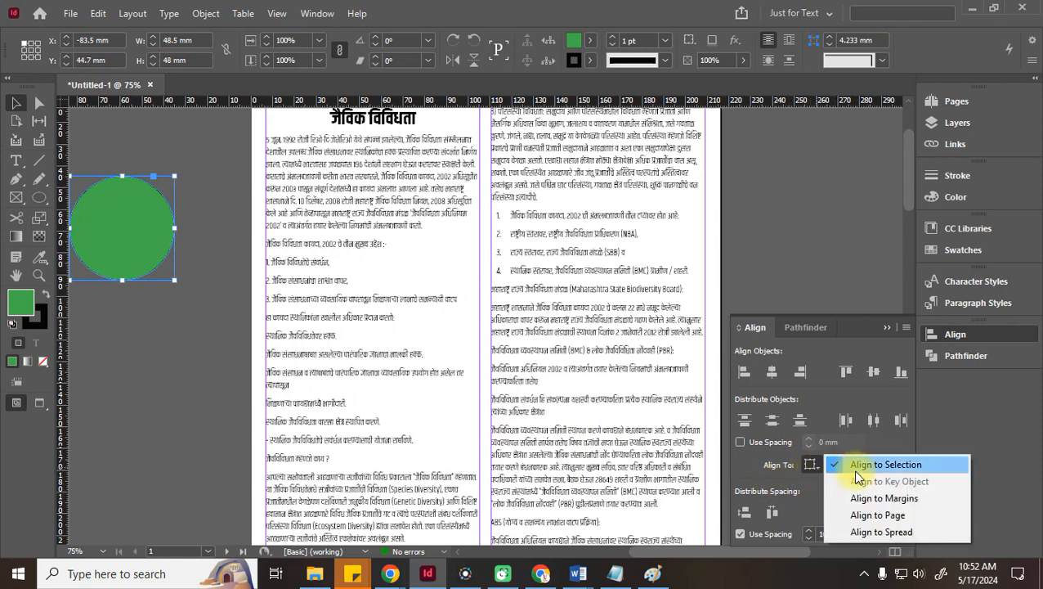
pyautogui.click(903, 501)
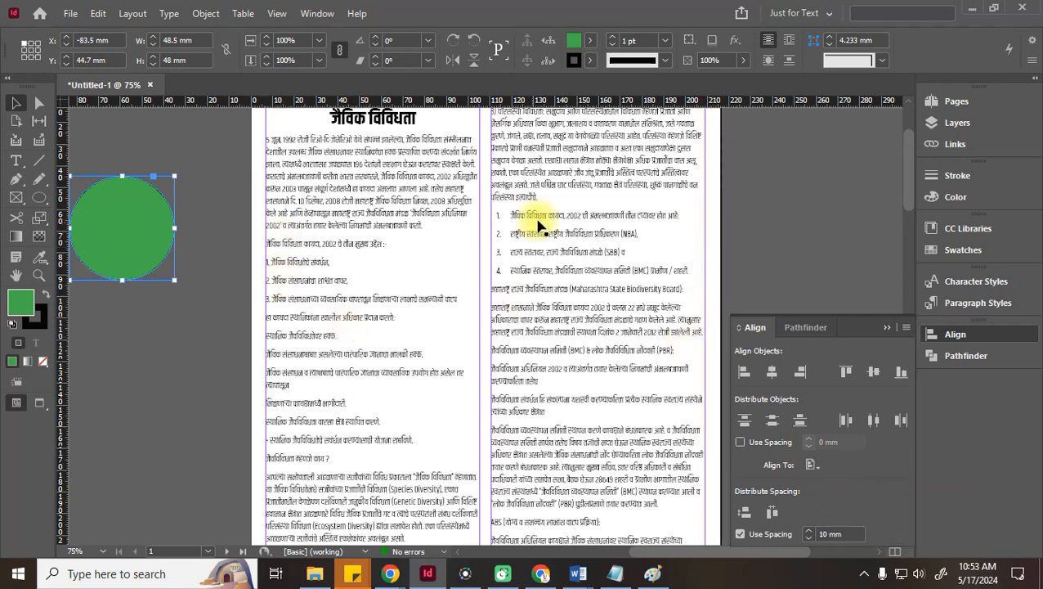
pyautogui.click(814, 466)
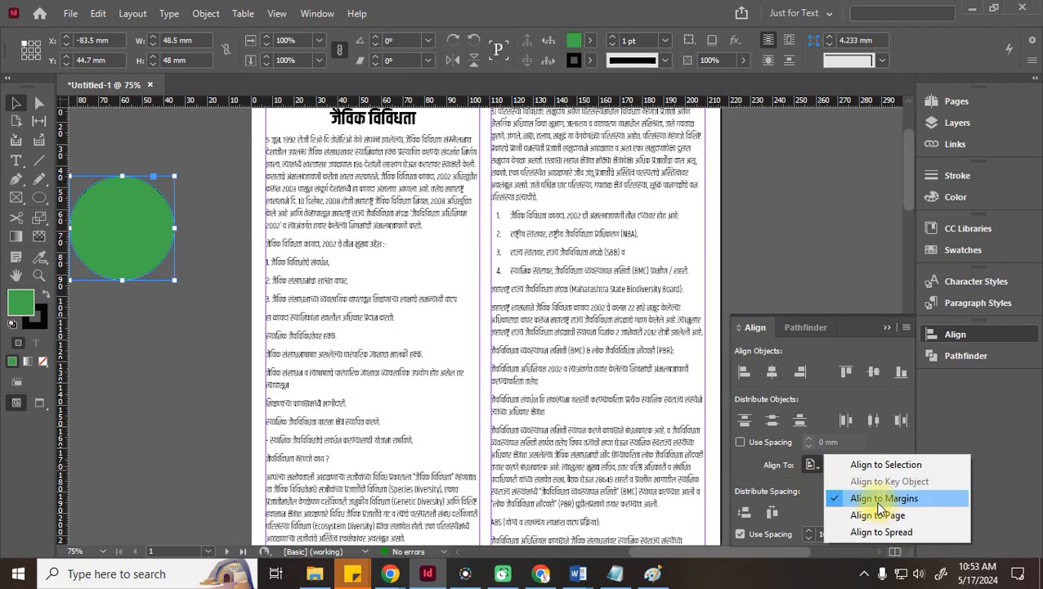
pyautogui.click(881, 465)
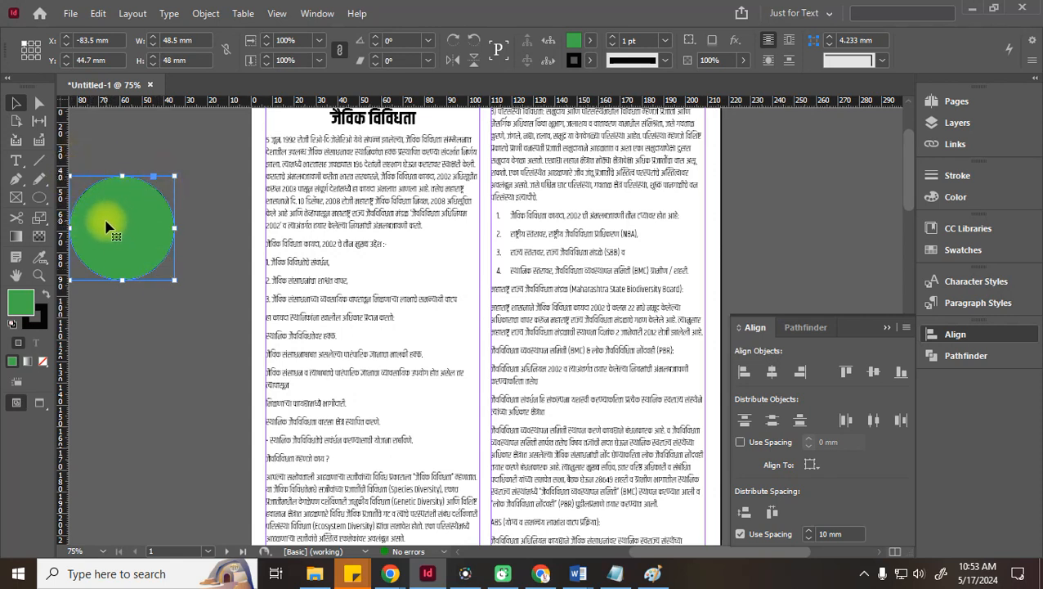
pyautogui.click(810, 464)
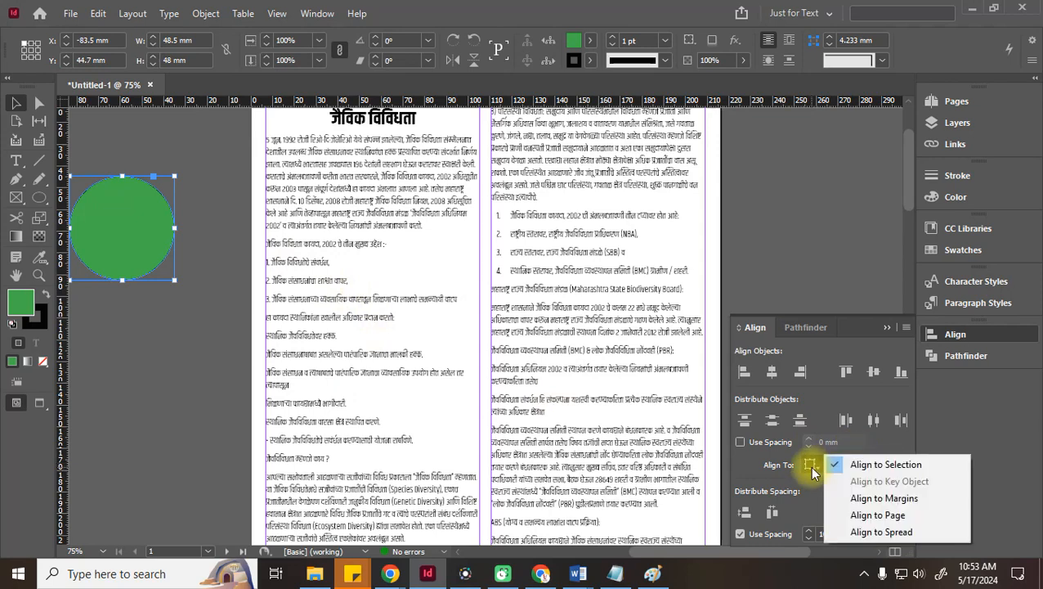
pyautogui.click(879, 515)
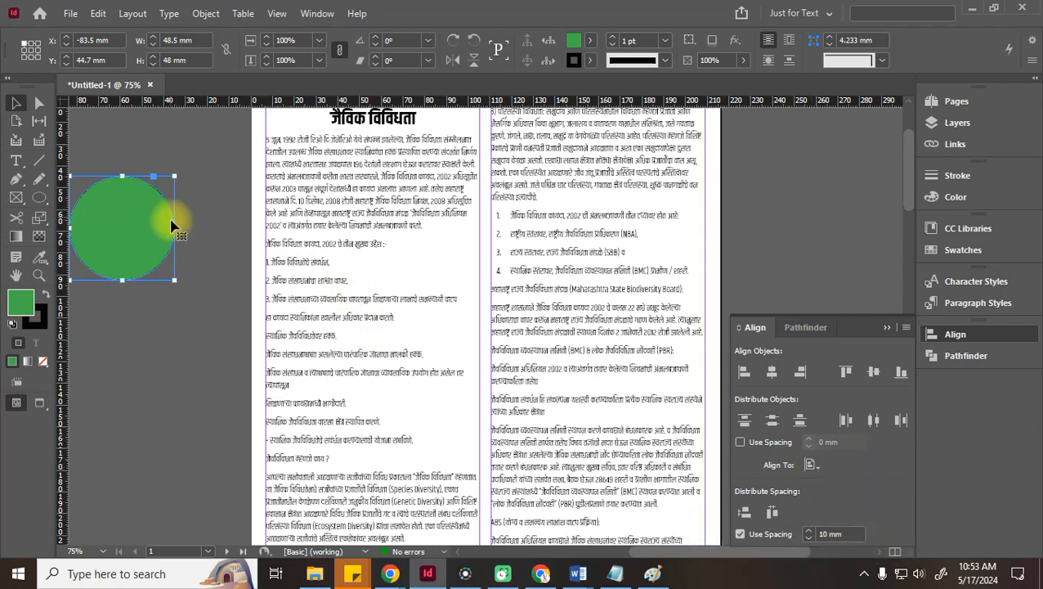
pyautogui.click(772, 372)
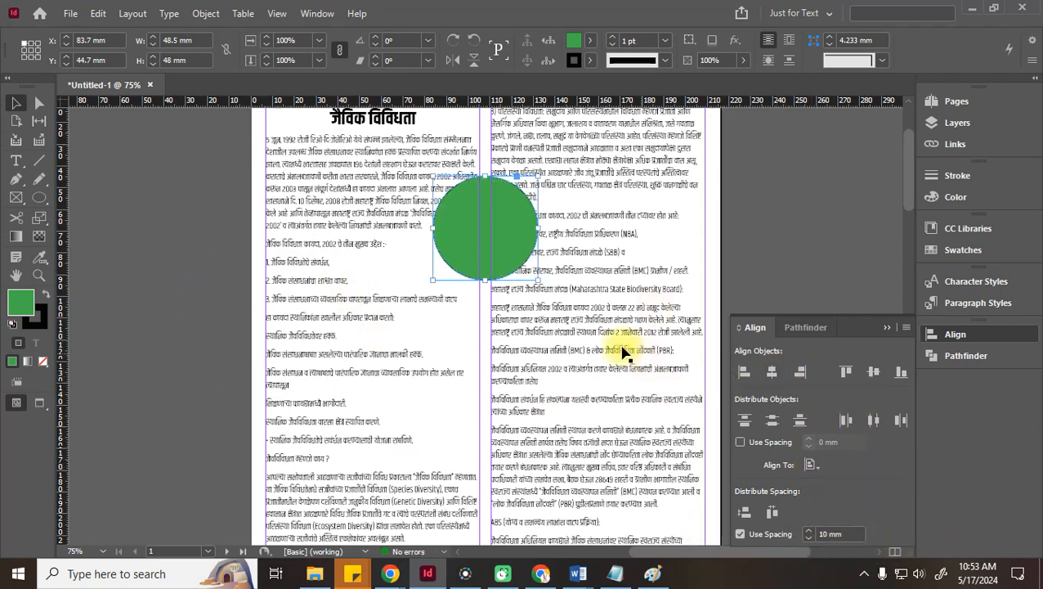
# Try the left, right, top, bottom and centre alignment buttons on the circle relative to the page
pyautogui.scroll(3, 623, 351)
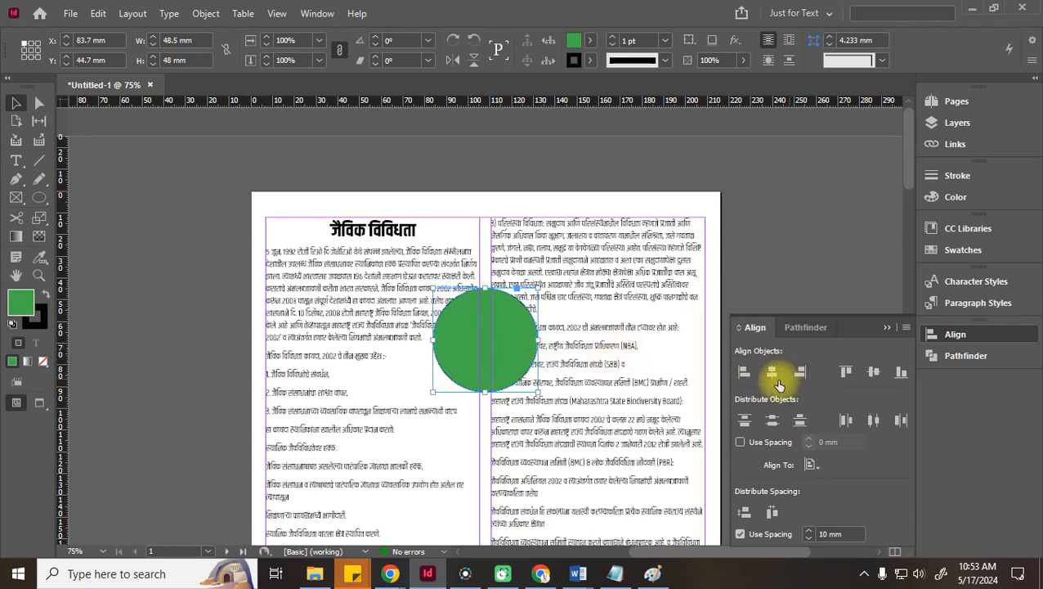
pyautogui.click(745, 372)
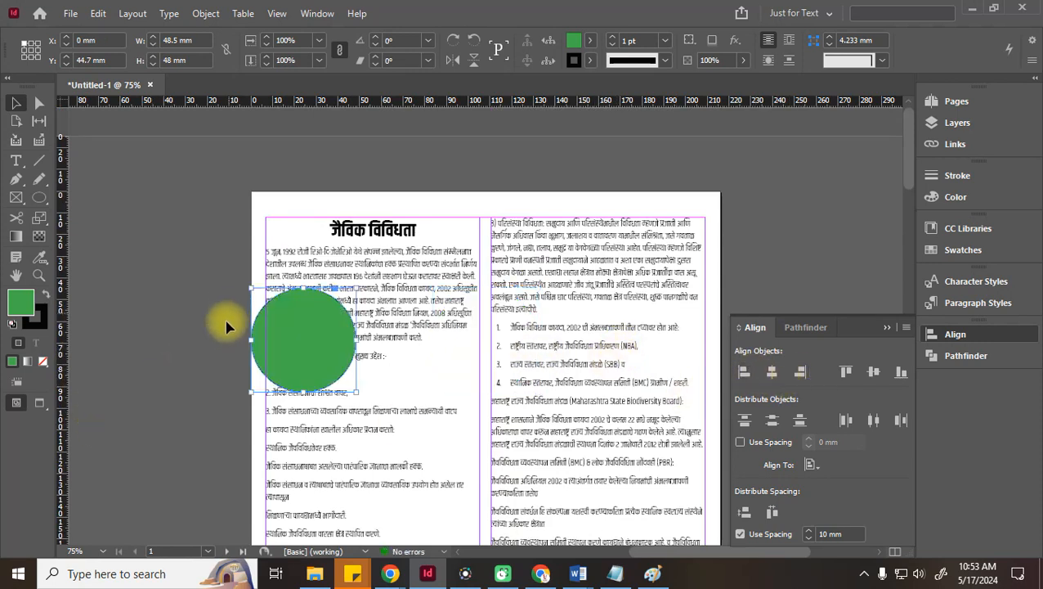
pyautogui.click(802, 373)
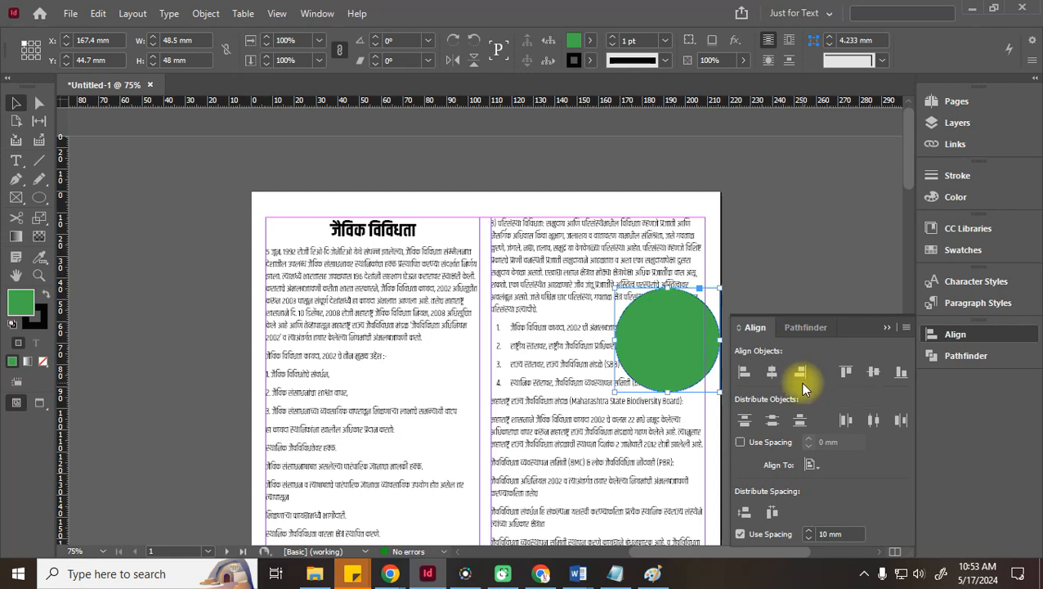
pyautogui.click(772, 372)
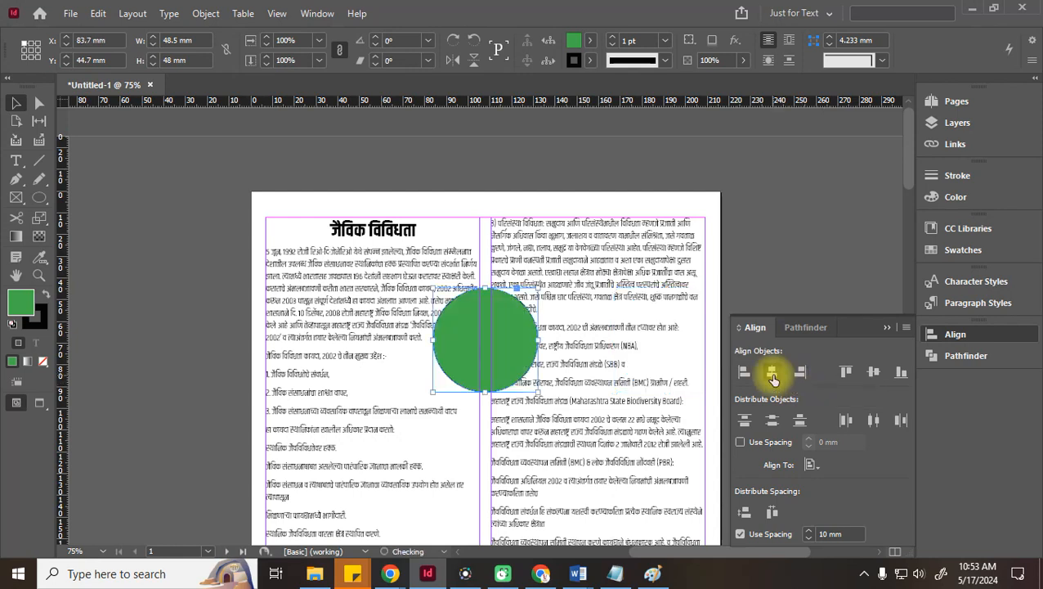
pyautogui.click(848, 372)
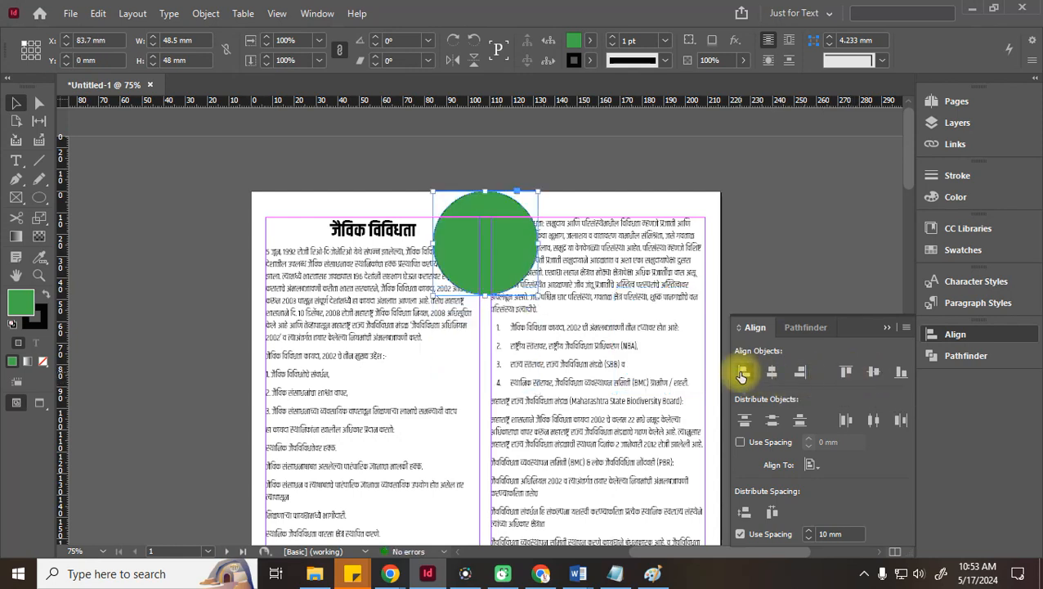
pyautogui.click(742, 373)
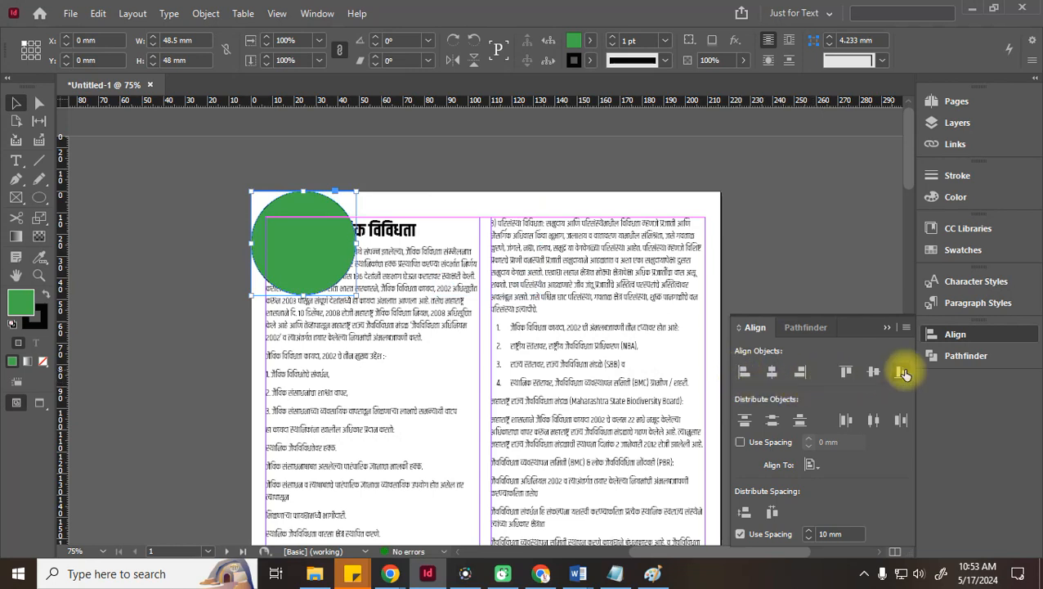
pyautogui.click(797, 376)
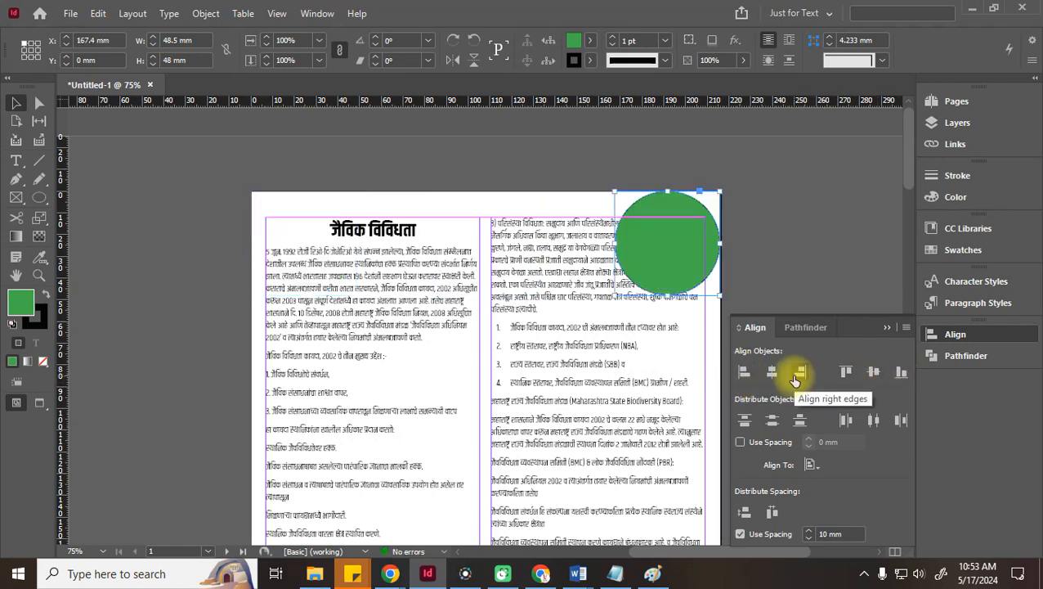
pyautogui.click(902, 375)
pyautogui.scroll(-5, 640, 400)
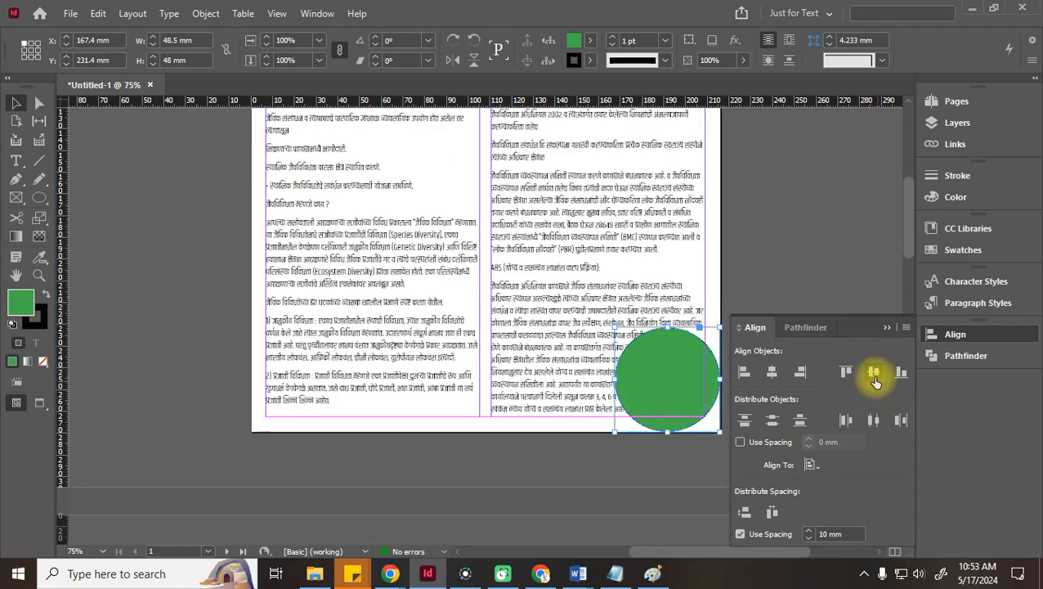
pyautogui.click(874, 375)
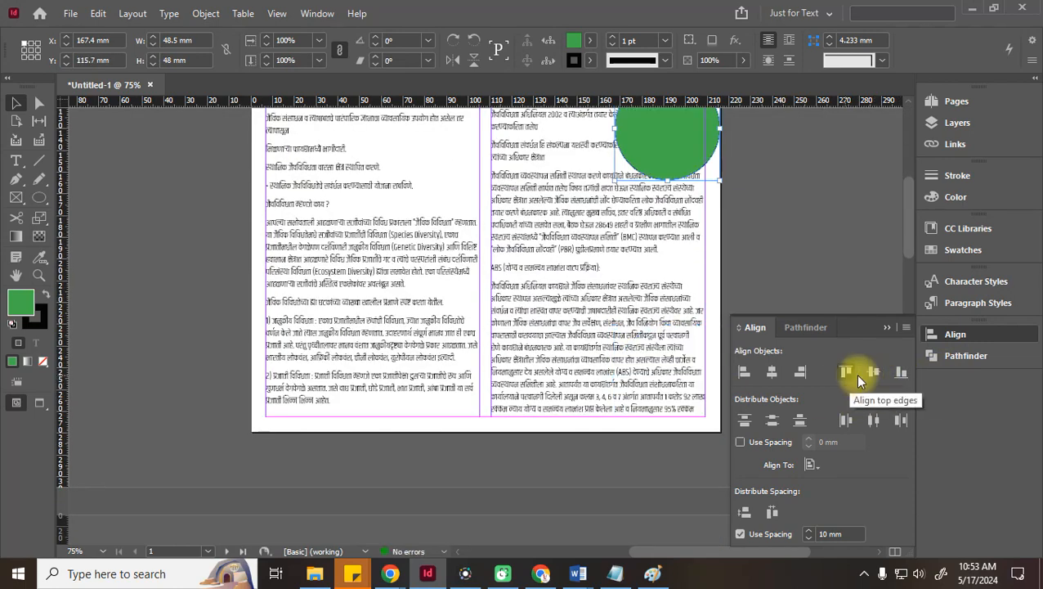
pyautogui.click(770, 374)
pyautogui.scroll(3, 582, 333)
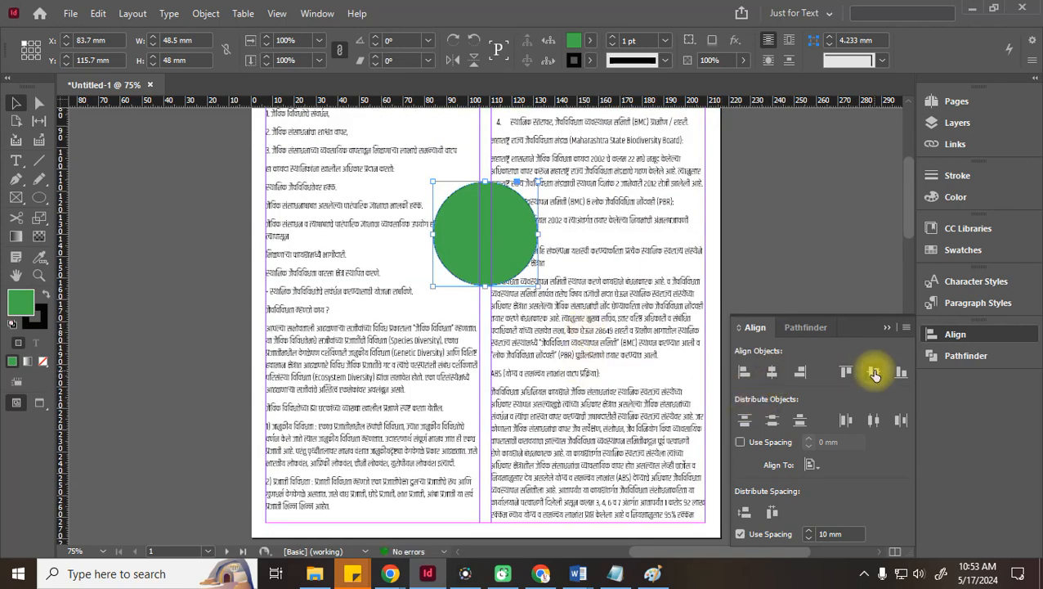
pyautogui.scroll(3, 510, 354)
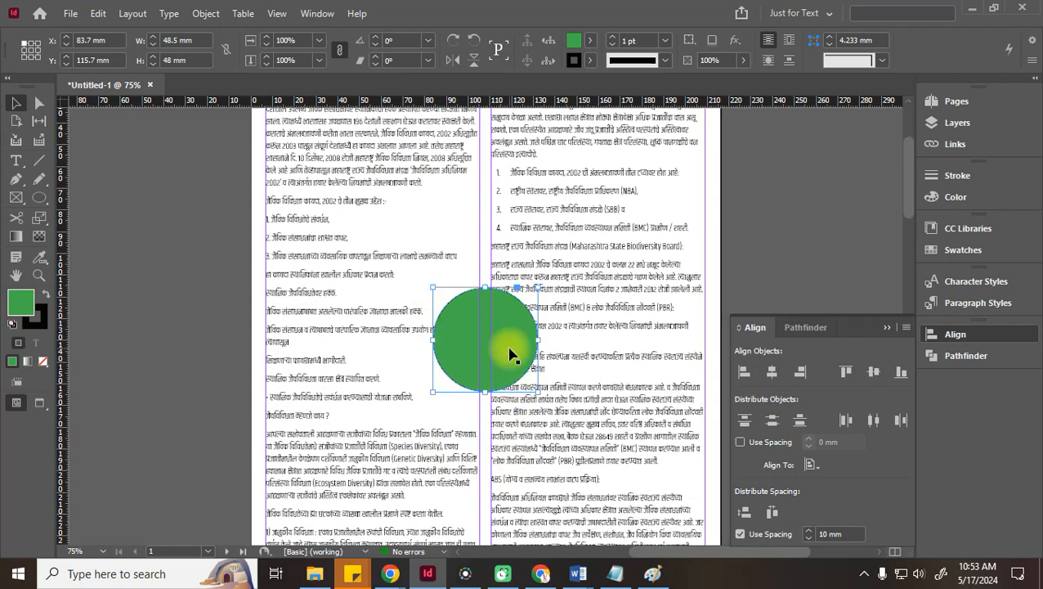
pyautogui.scroll(4, 508, 354)
pyautogui.scroll(-3, 508, 354)
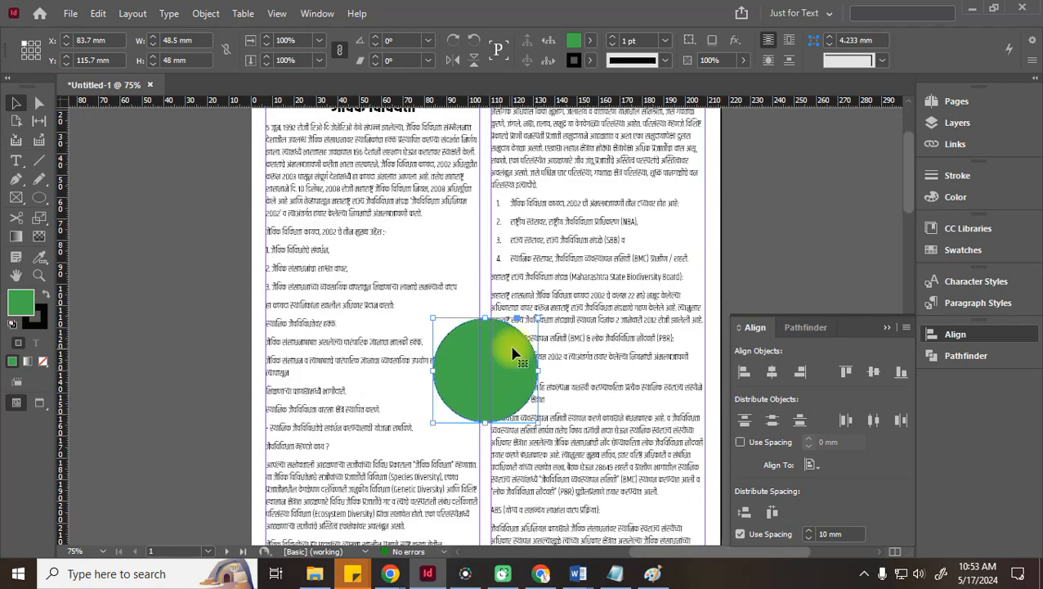
pyautogui.scroll(2, 514, 353)
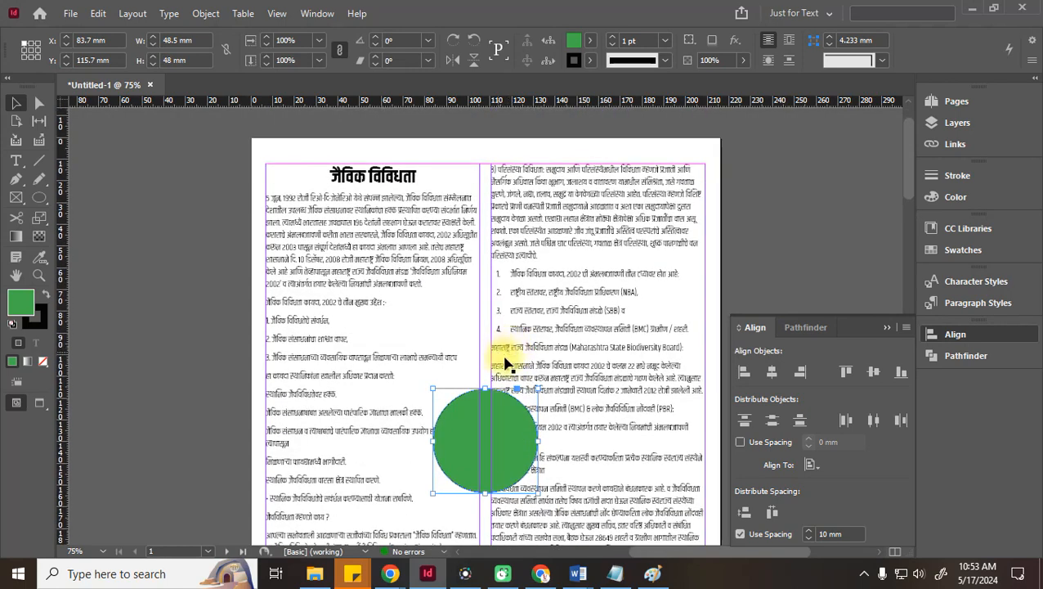
# Centre the circle within the margins, then drag it to X 3, Y 12 mm
pyautogui.click(811, 464)
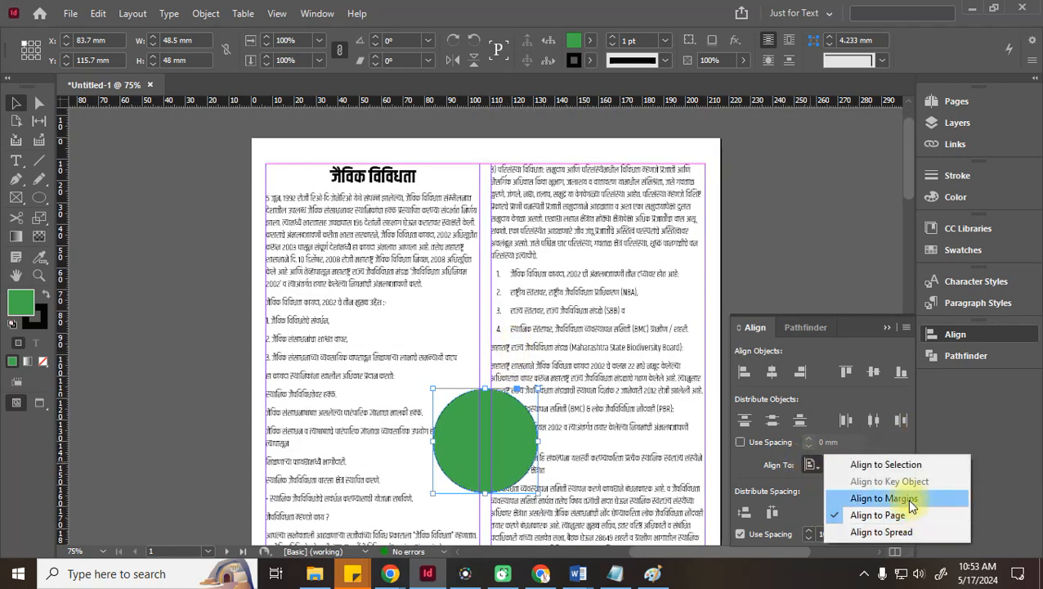
pyautogui.click(907, 498)
pyautogui.click(774, 373)
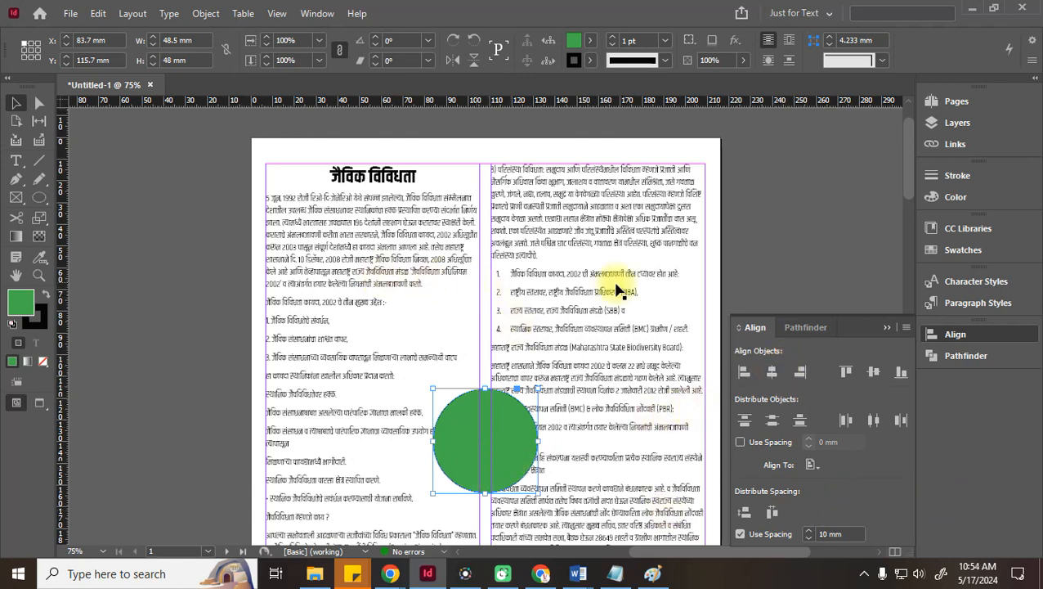
pyautogui.click(873, 376)
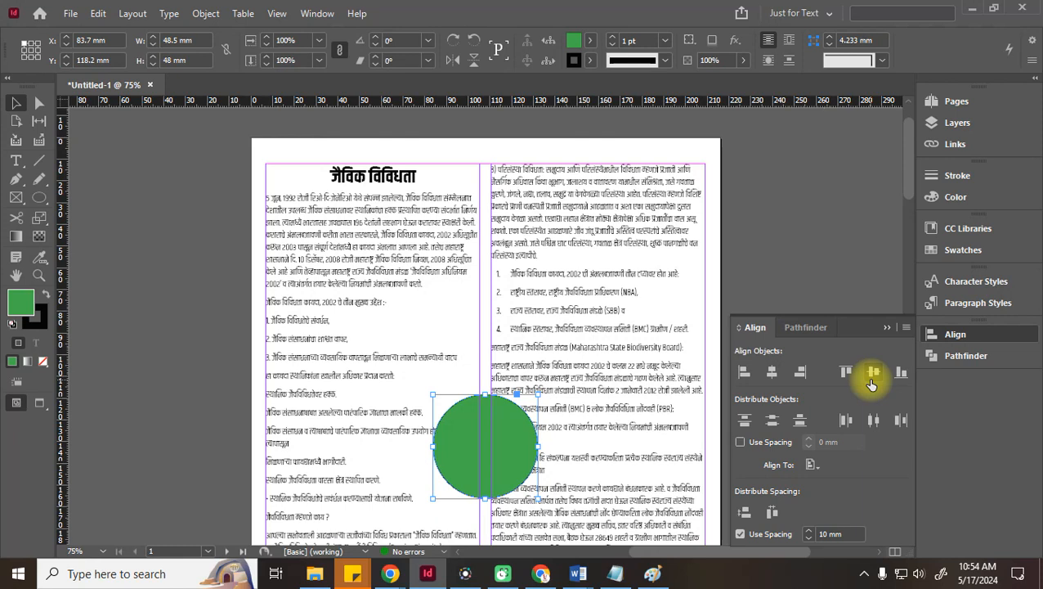
pyautogui.moveTo(522, 434); pyautogui.dragTo(342, 209)
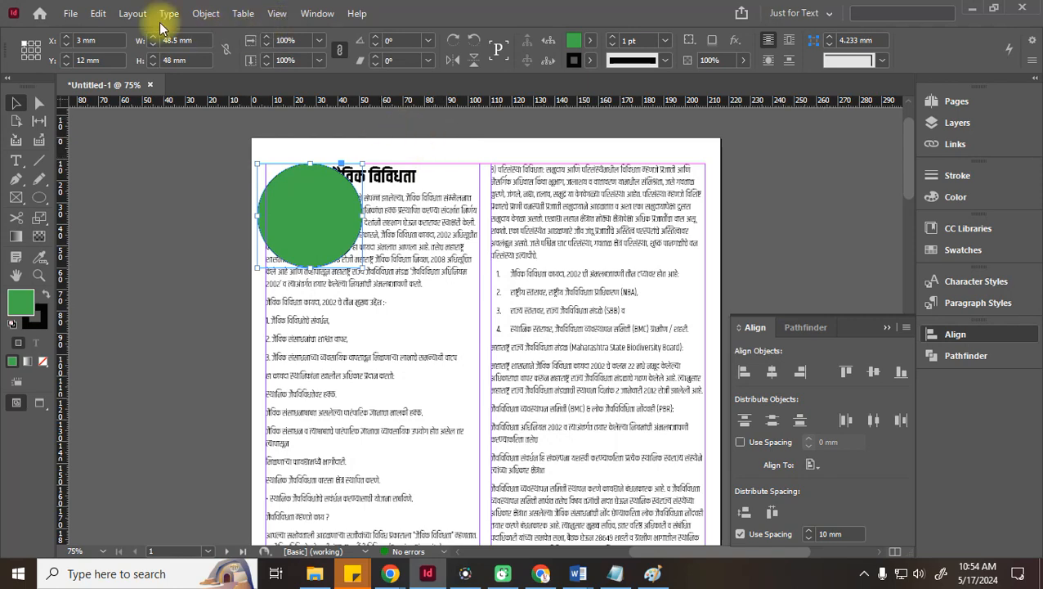
# Check Margins and Columns without changes, then drag the circle to X 83.7, Y 12 mm
pyautogui.click(132, 14)
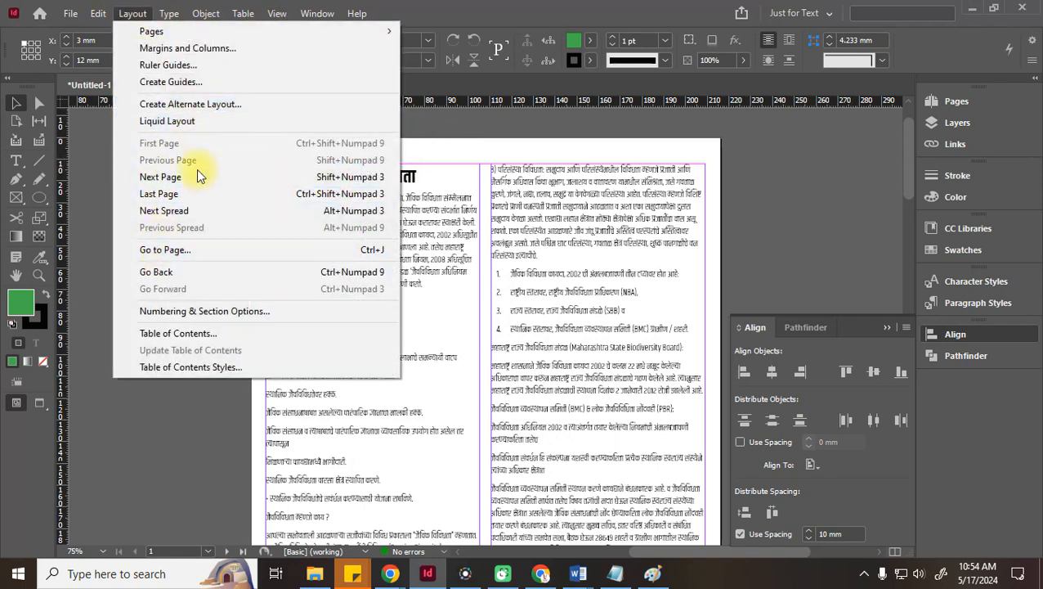
pyautogui.click(140, 49)
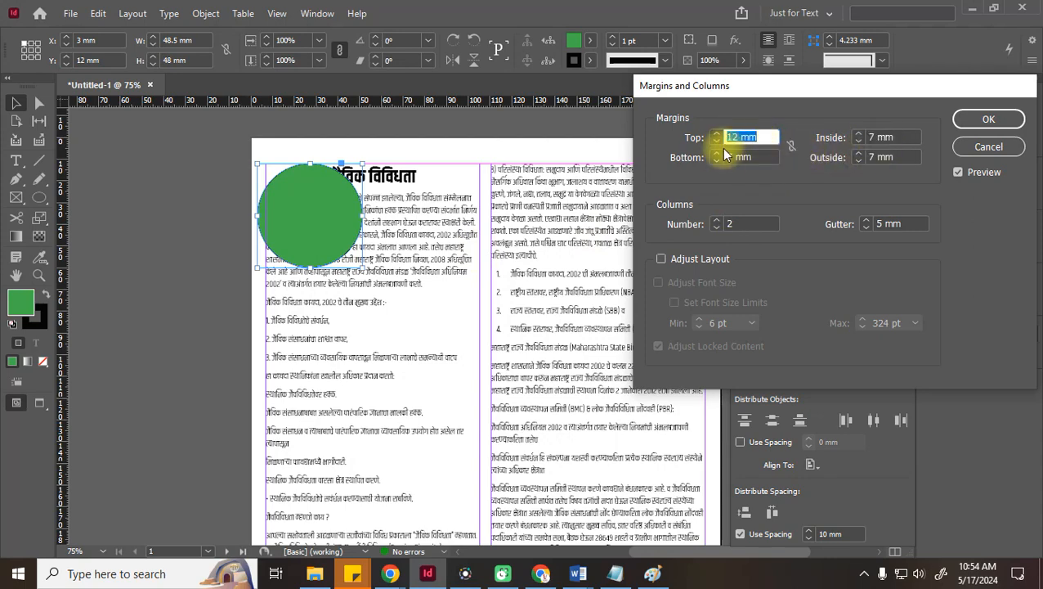
pyautogui.click(969, 149)
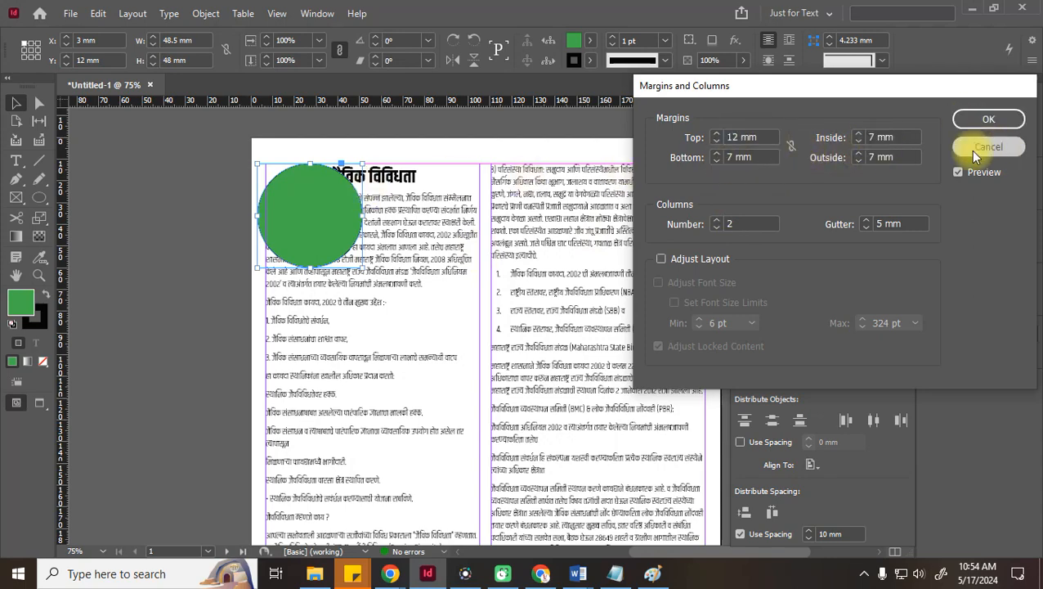
pyautogui.moveTo(468, 177); pyautogui.dragTo(490, 211)
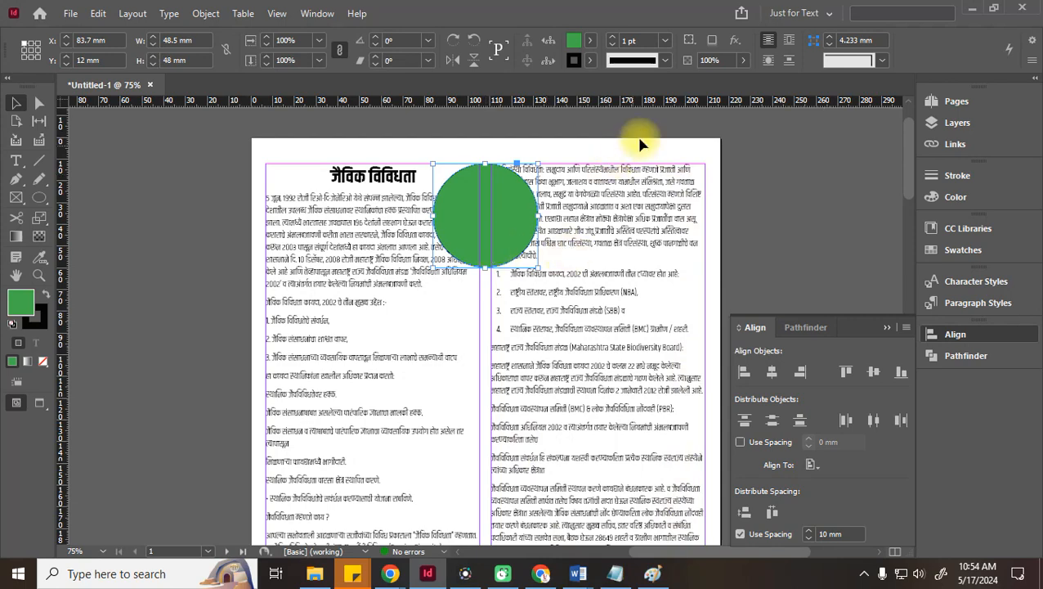
# Centre the circle vertically while switching Align To between Selection and Page
pyautogui.click(874, 372)
pyautogui.scroll(-3, 577, 401)
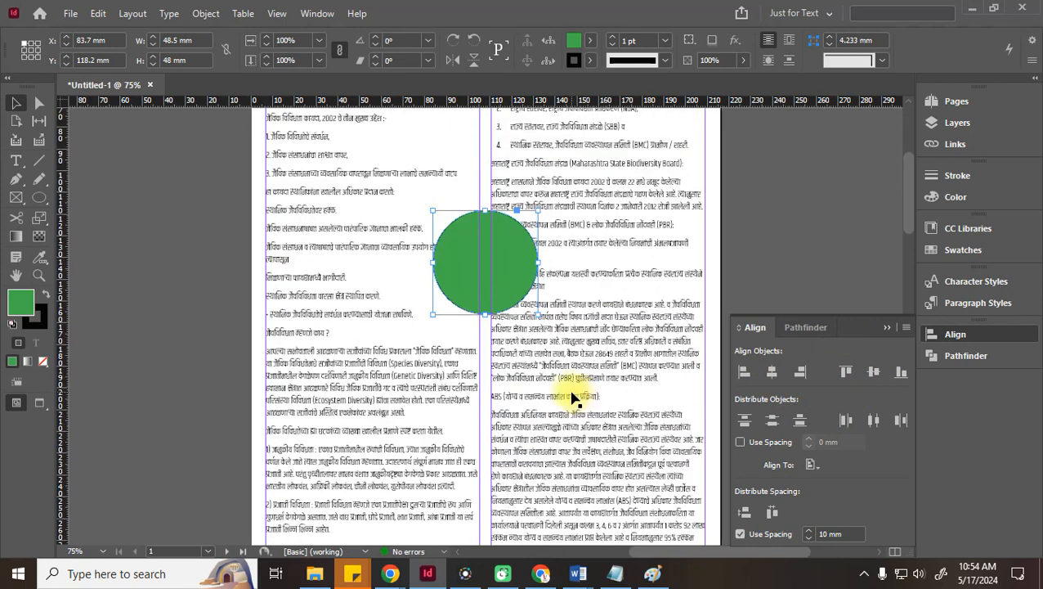
pyautogui.click(812, 465)
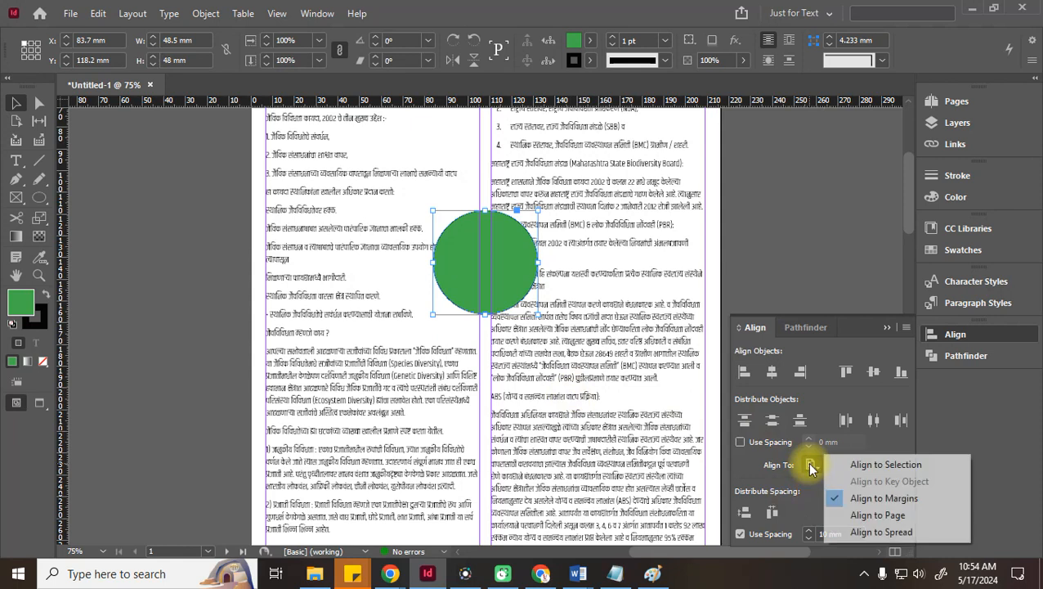
pyautogui.click(904, 464)
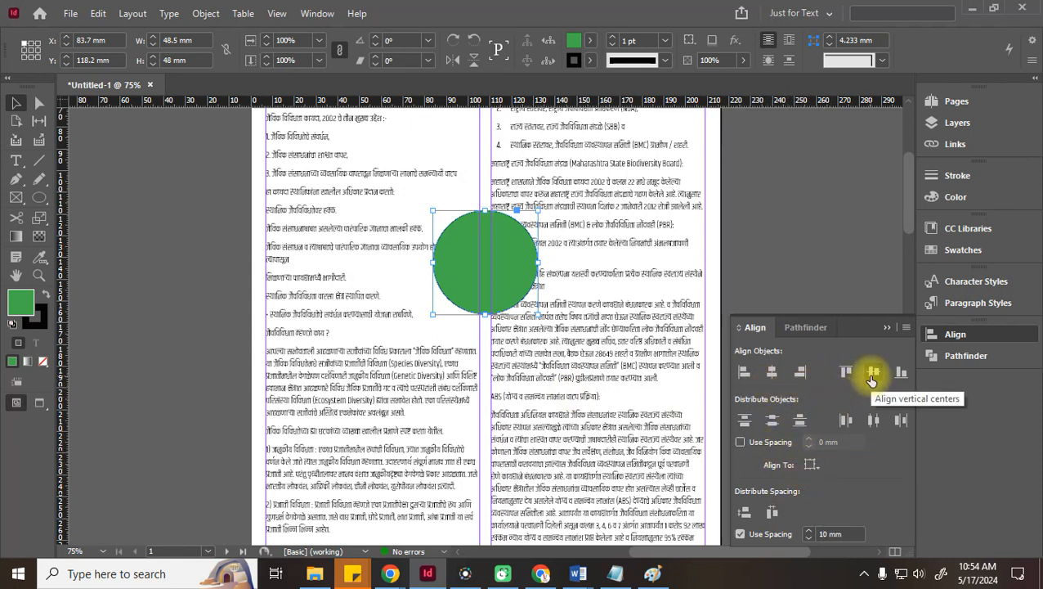
pyautogui.click(810, 465)
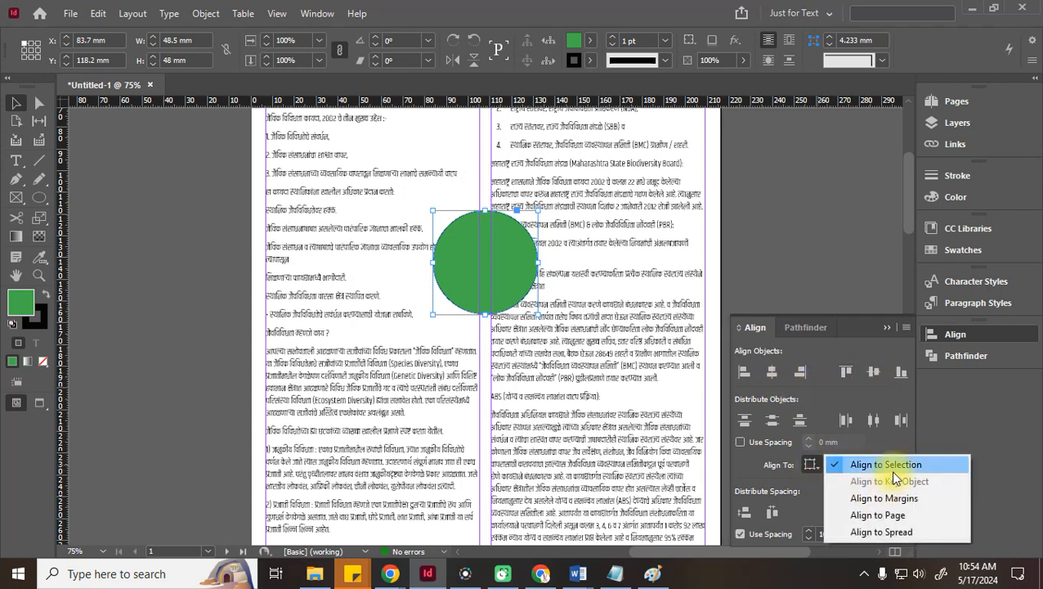
pyautogui.click(890, 517)
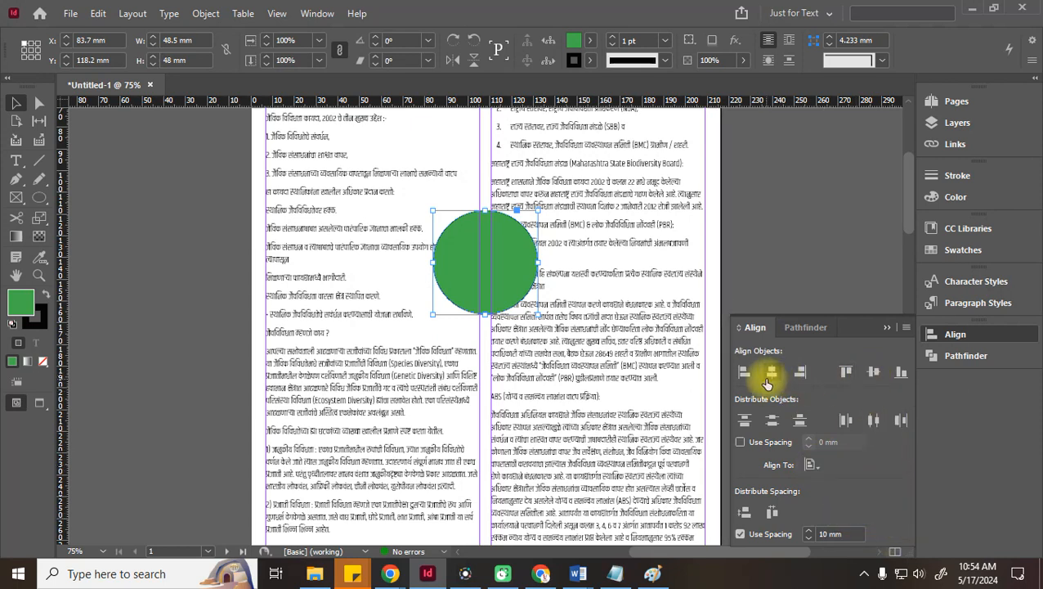
pyautogui.click(873, 373)
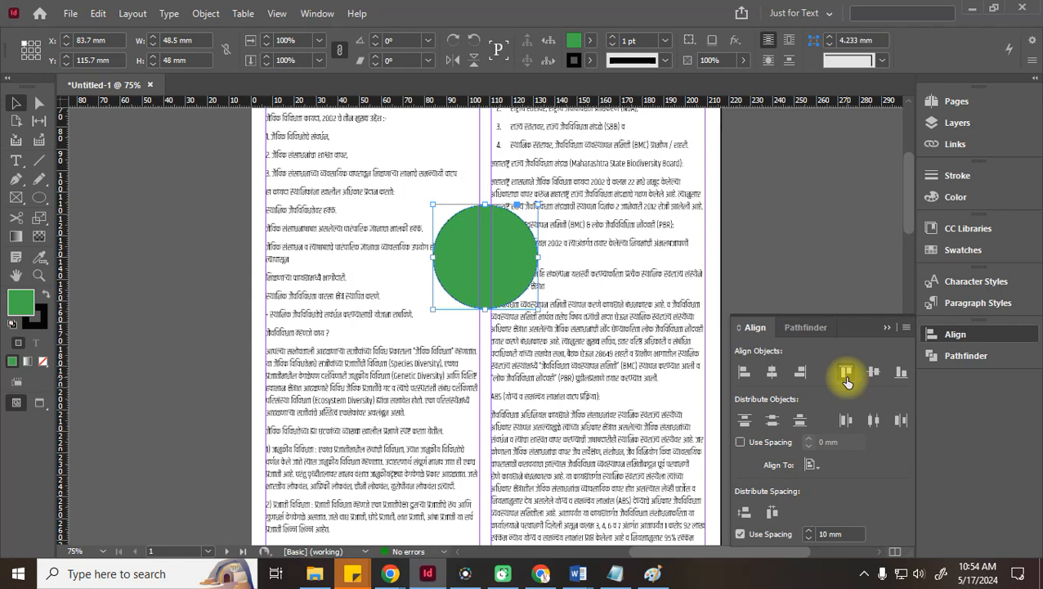
# With Align To set to Margins, align the circle centre, top, bottom, left and right, ending at X 7, Y 224.4 mm
pyautogui.click(811, 464)
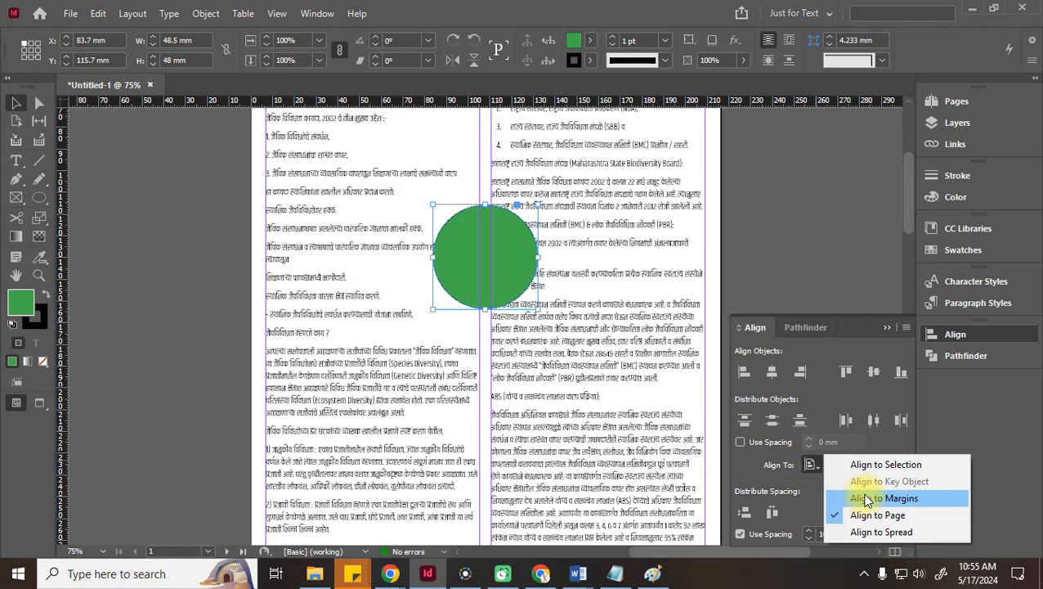
pyautogui.click(868, 498)
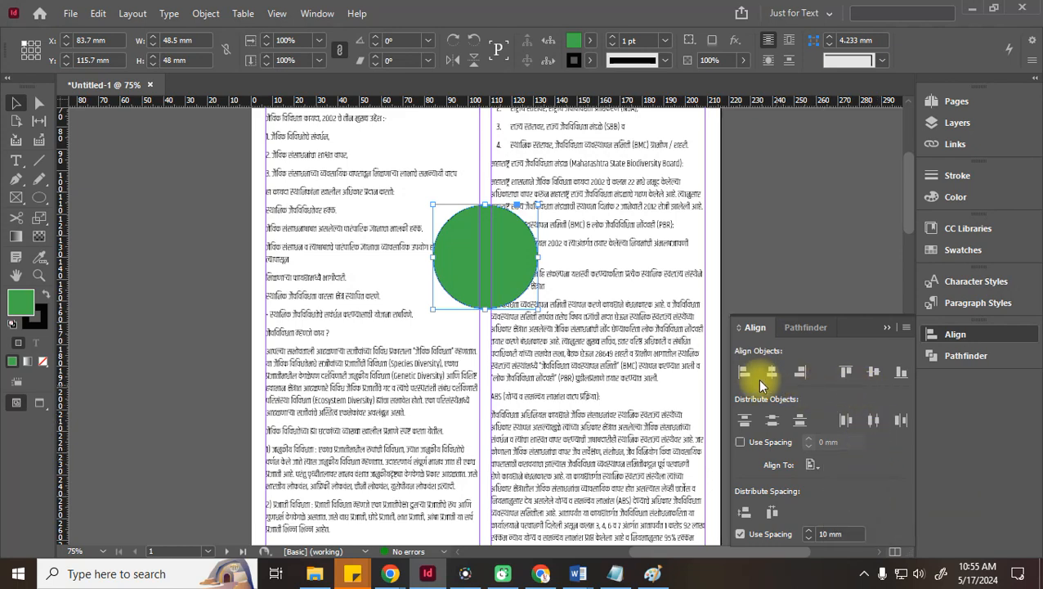
pyautogui.click(872, 375)
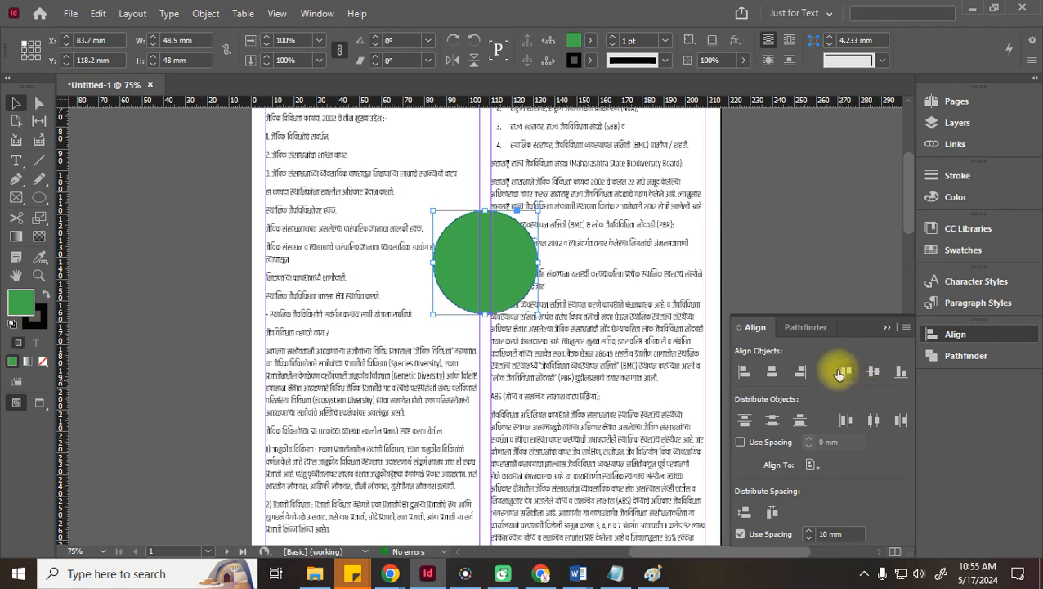
pyautogui.click(843, 372)
pyautogui.scroll(5, 464, 349)
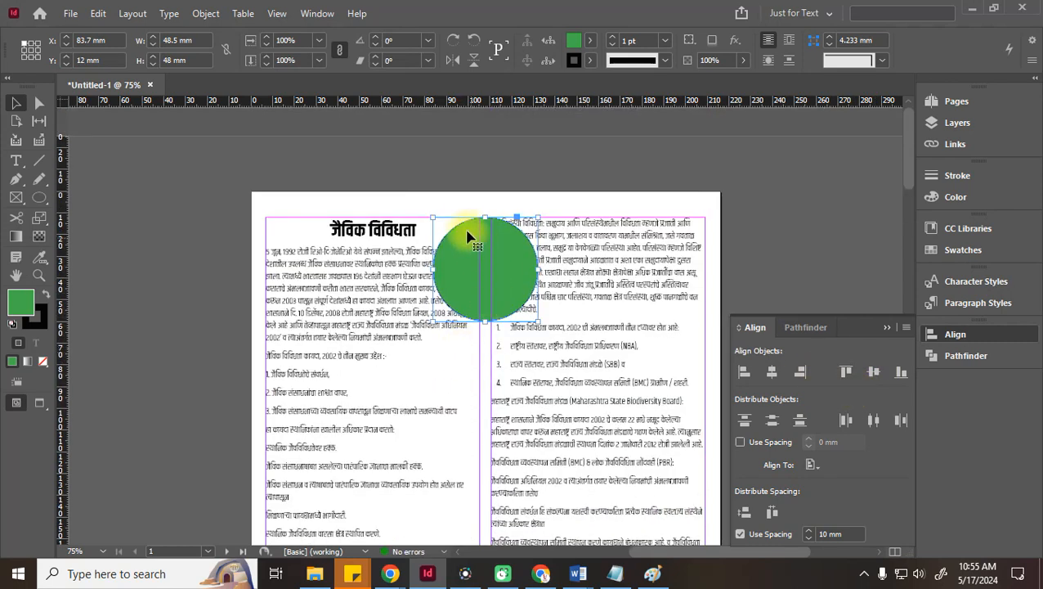
pyautogui.click(902, 373)
pyautogui.scroll(-5, 610, 414)
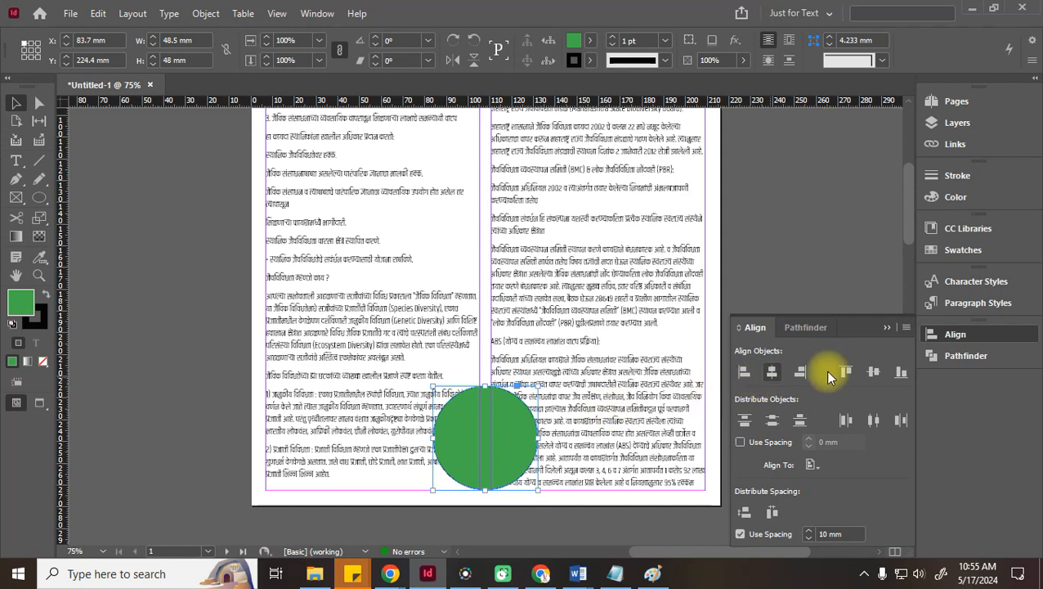
pyautogui.click(744, 373)
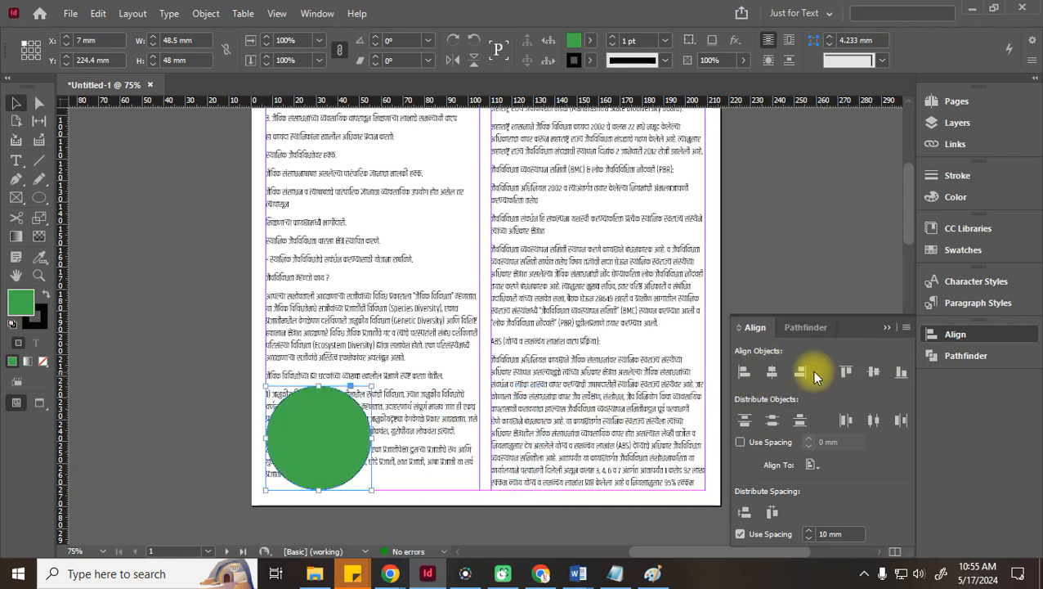
pyautogui.click(799, 372)
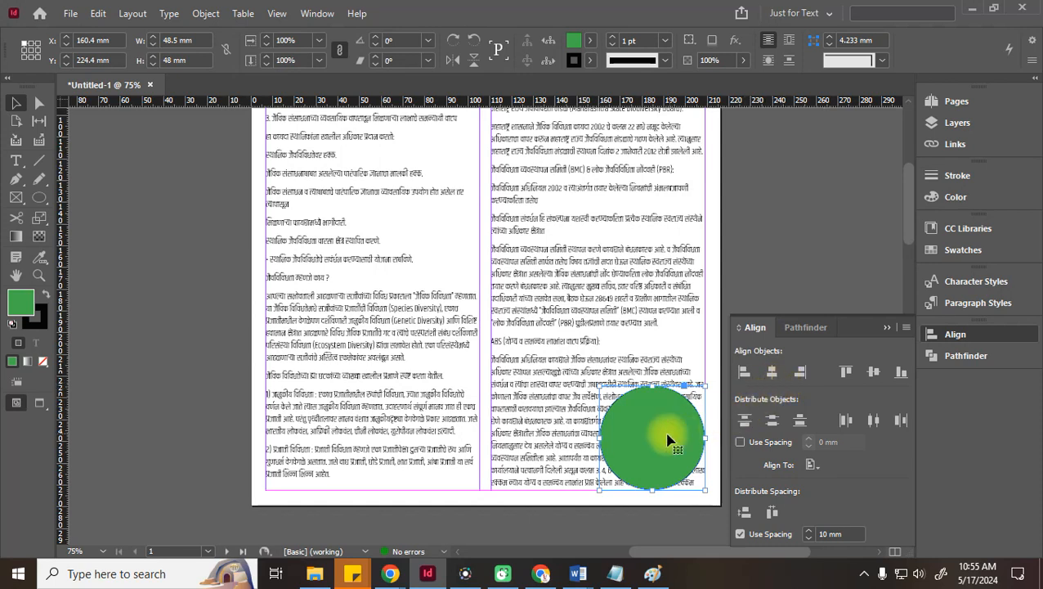
# Delete the green circle and a stray empty rectangle image frame
pyautogui.press('Delete')
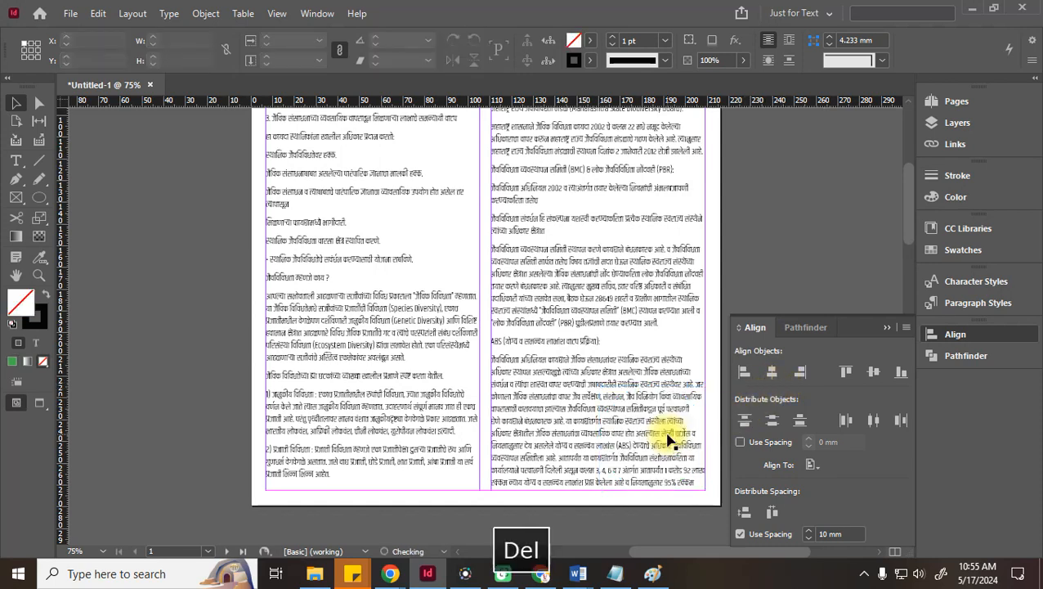
pyautogui.click(16, 197)
pyautogui.moveTo(396, 190); pyautogui.dragTo(541, 353)
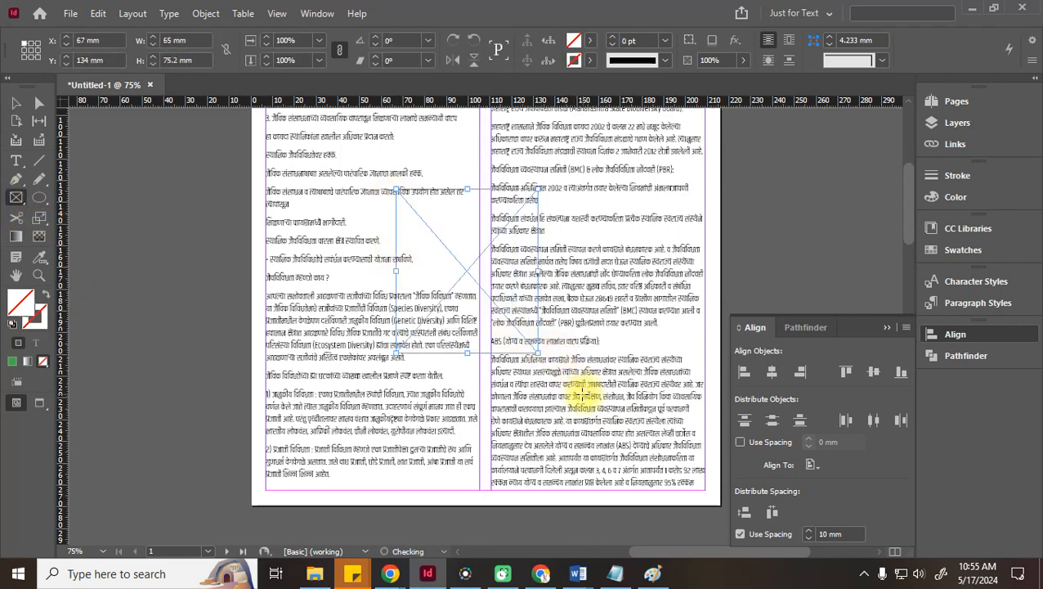
pyautogui.press('Delete')
pyautogui.click(14, 103)
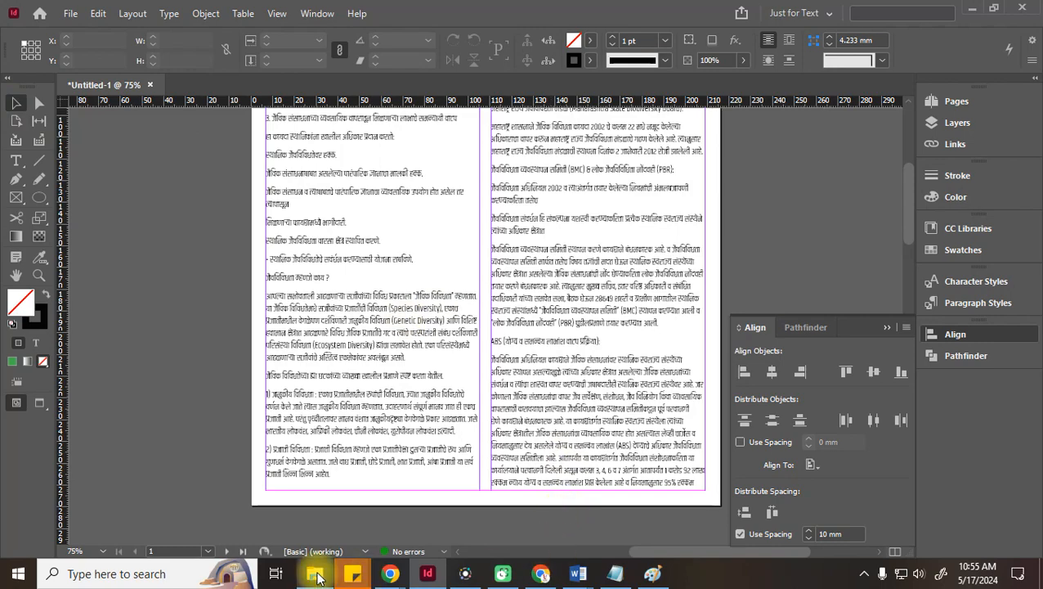
# Place the Biodiversity globe image in the left column at X 26, Y 132.2 mm
pyautogui.hotkey('ctrl', 'd')
pyautogui.doubleClick(610, 177)
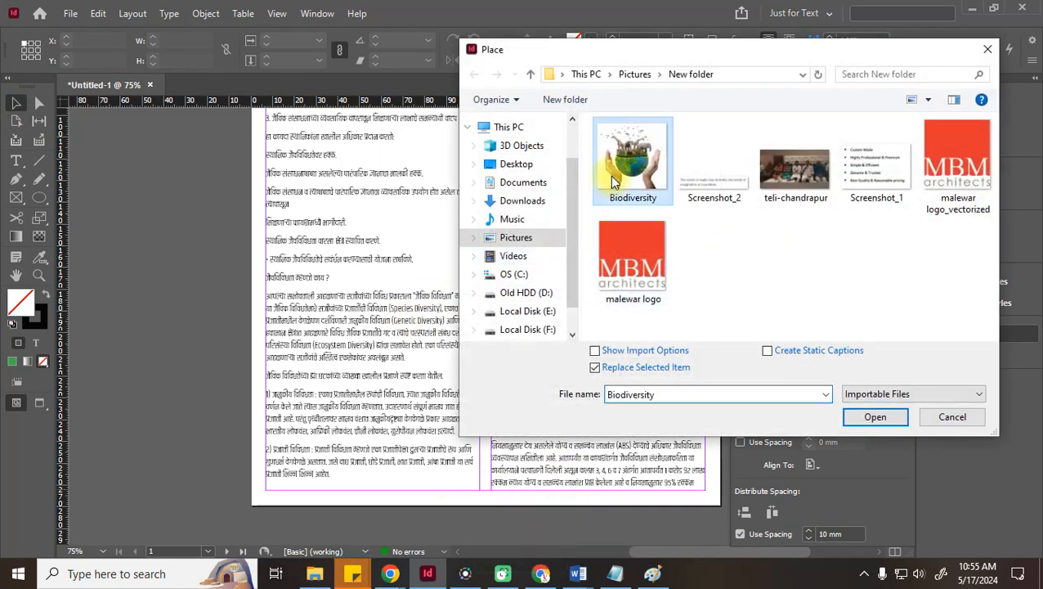
pyautogui.moveTo(307, 185); pyautogui.dragTo(433, 338)
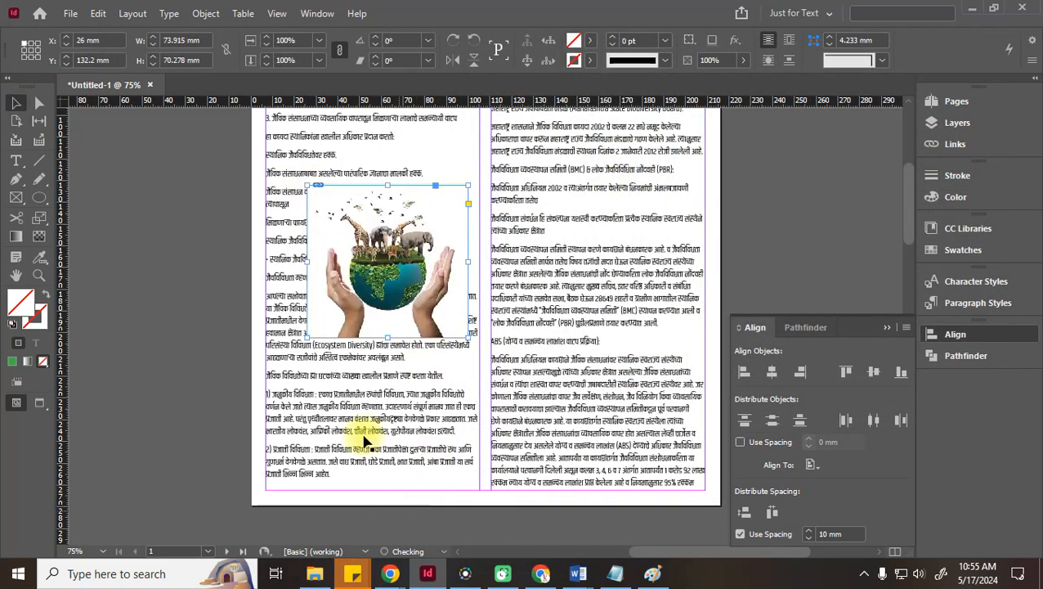
pyautogui.click(232, 242)
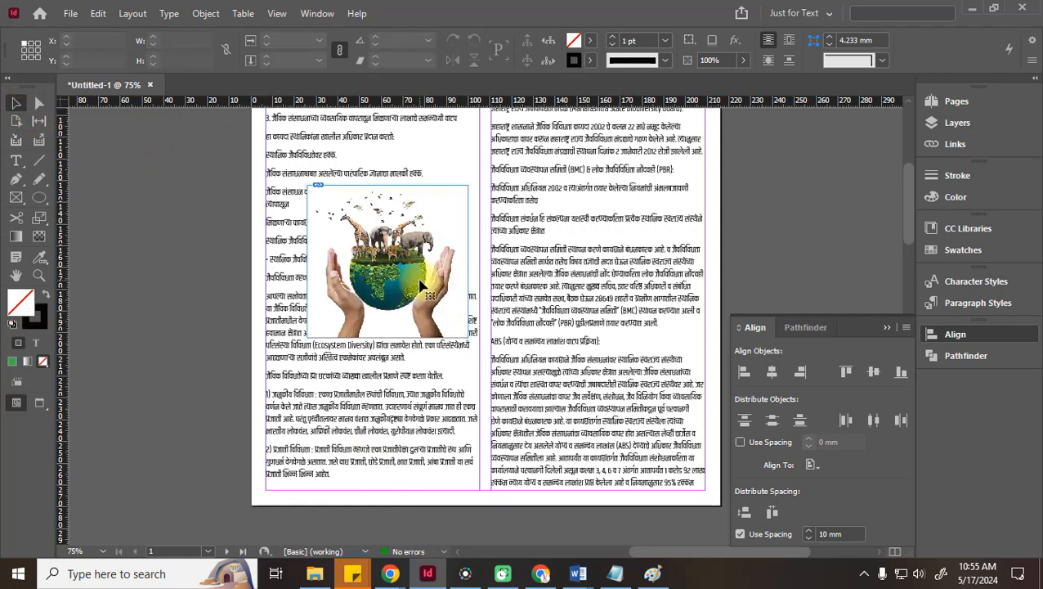
pyautogui.click(424, 285)
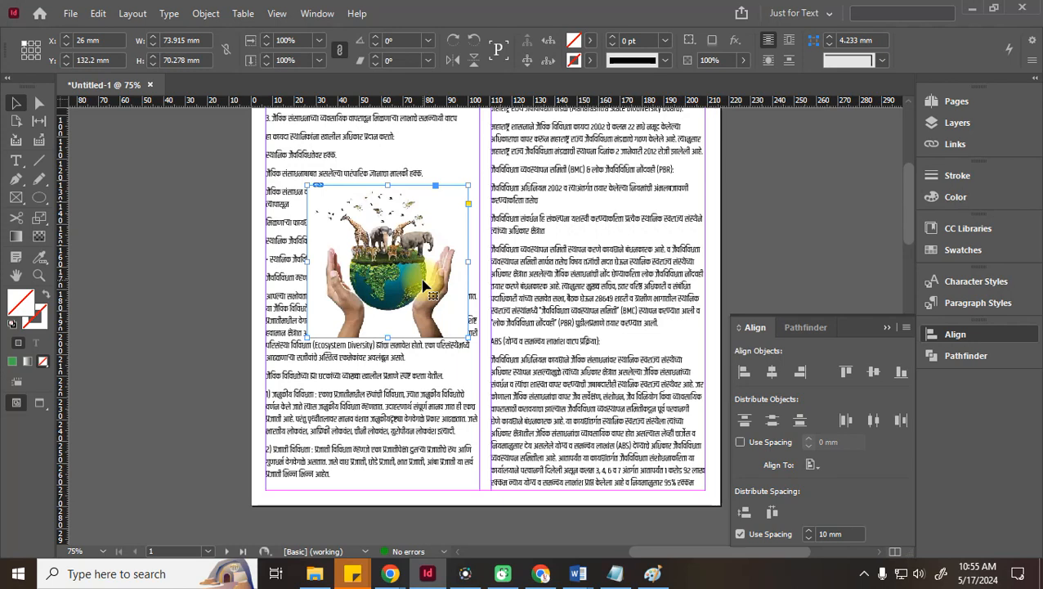
# Try the globe image at several spots in the column, then move it off the page to the left
pyautogui.moveTo(418, 261); pyautogui.dragTo(406, 295)
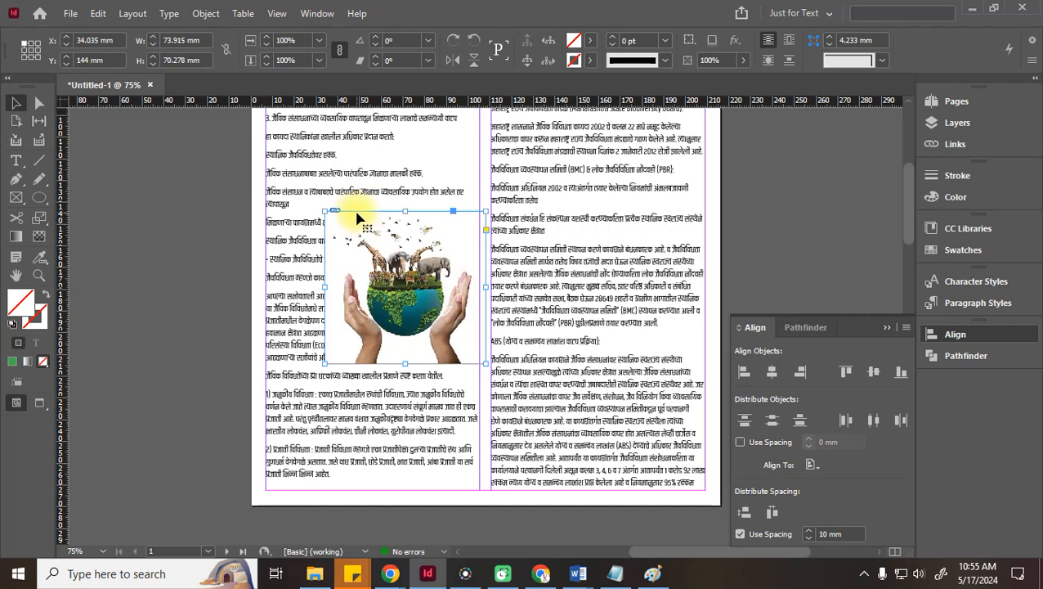
pyautogui.moveTo(390, 293); pyautogui.dragTo(418, 255)
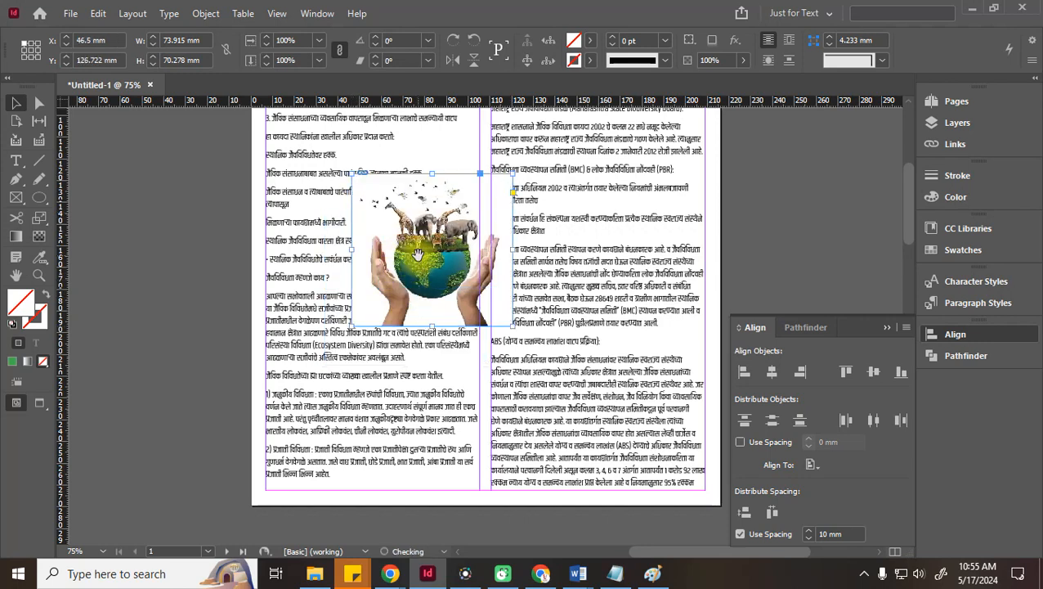
pyautogui.moveTo(418, 255); pyautogui.dragTo(339, 269)
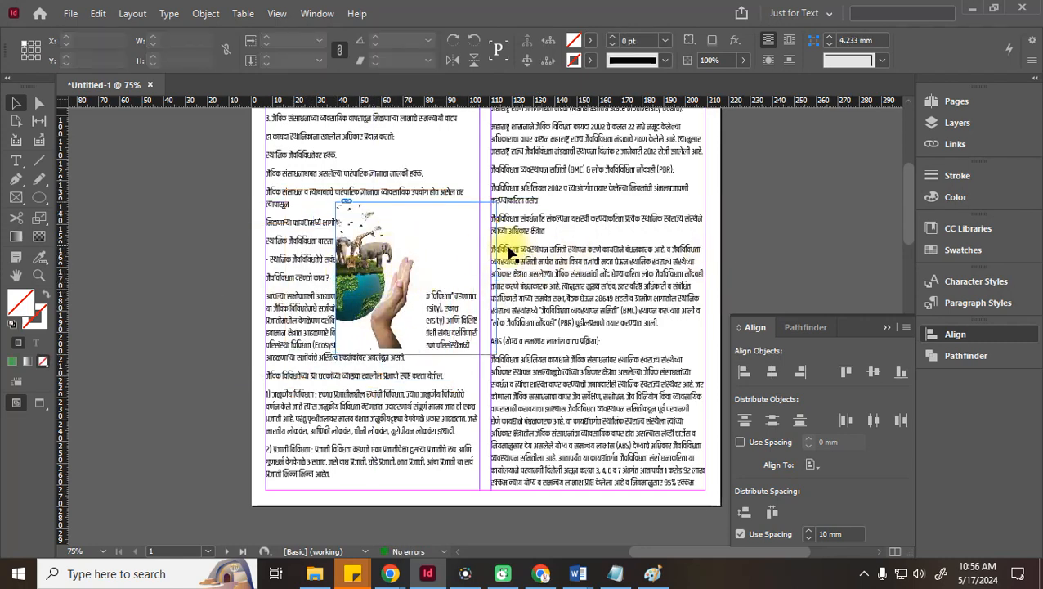
pyautogui.moveTo(391, 286); pyautogui.dragTo(153, 293)
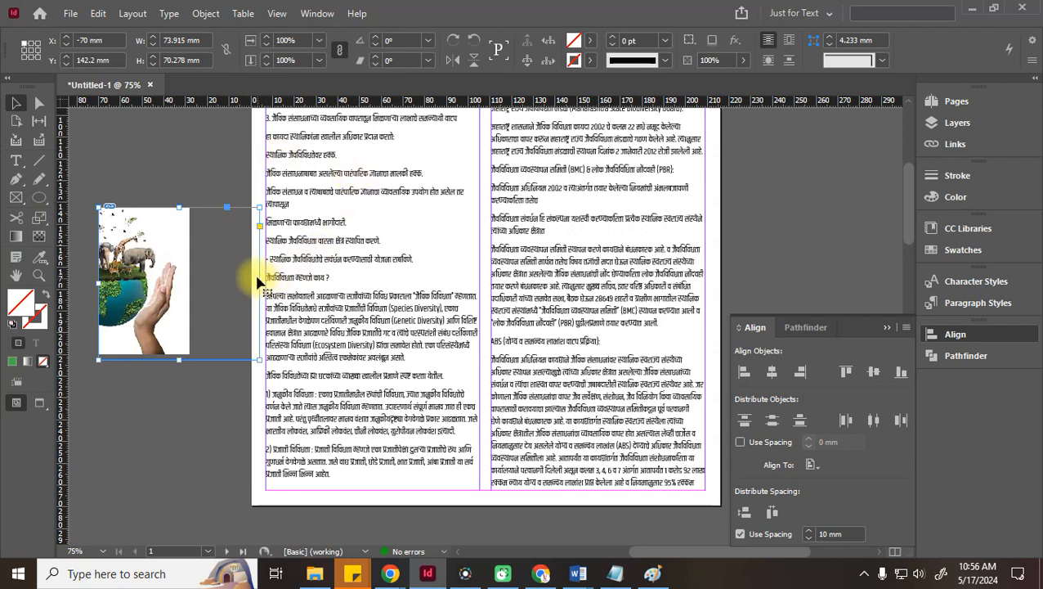
# Shift the picture inside its frame and fit the frame to show the whole globe
pyautogui.click(175, 385)
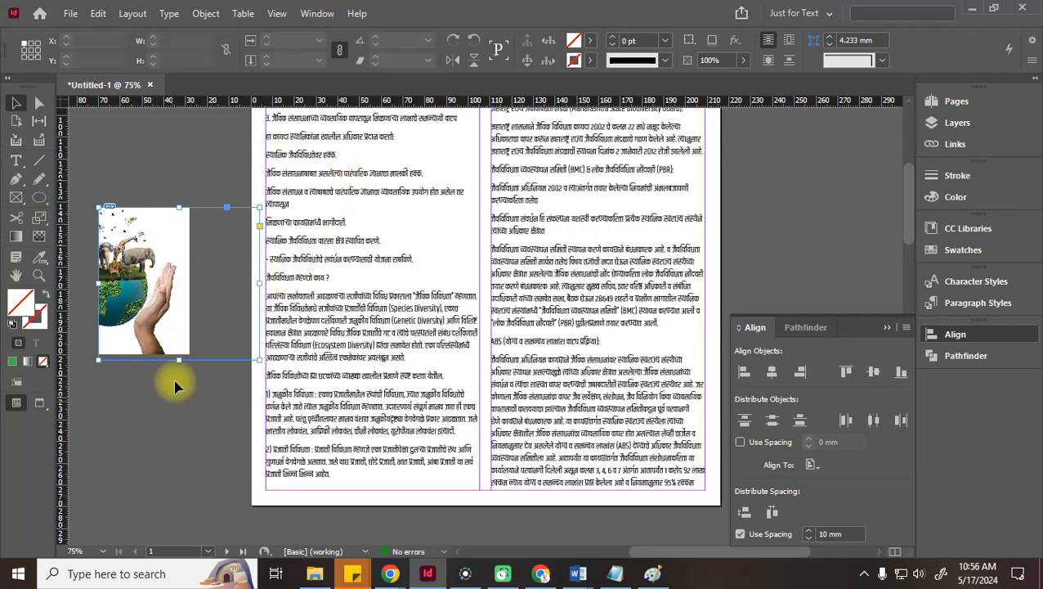
pyautogui.click(194, 359)
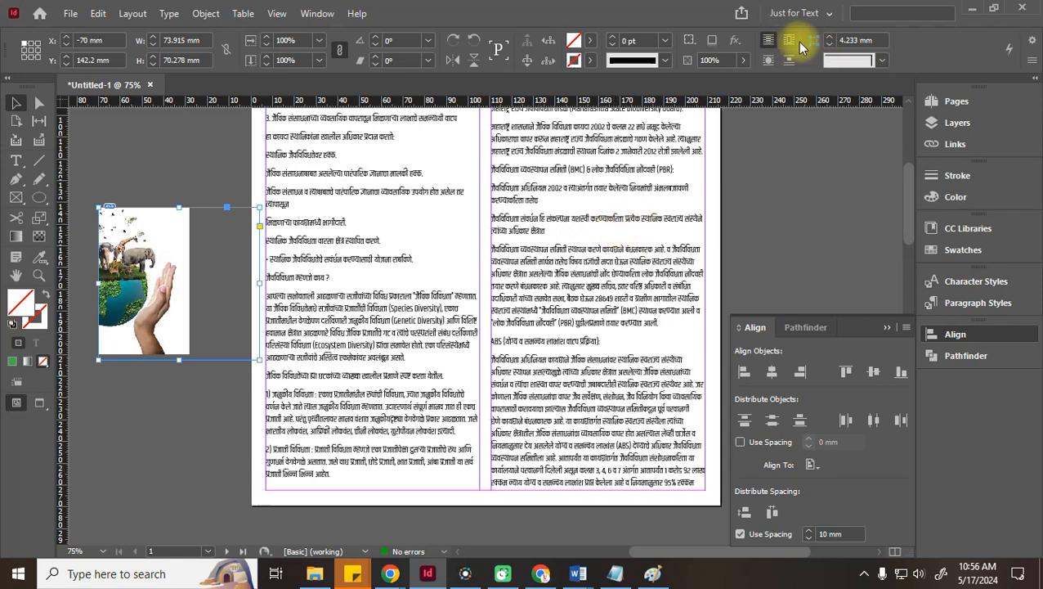
pyautogui.click(128, 255)
pyautogui.moveTo(141, 262); pyautogui.dragTo(163, 270)
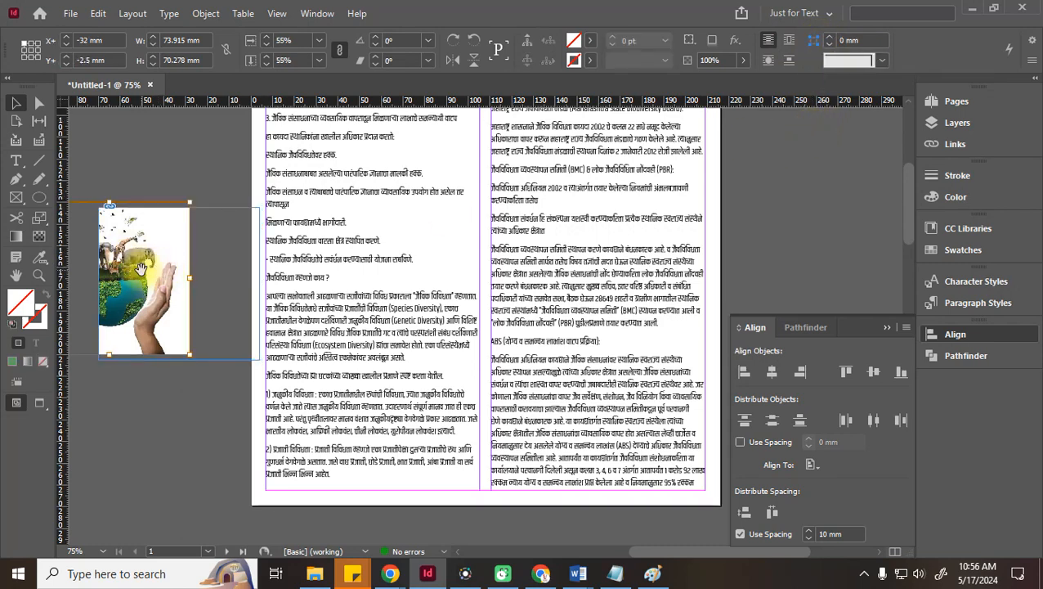
pyautogui.moveTo(141, 268); pyautogui.dragTo(187, 286)
pyautogui.hotkey('ctrl', 'alt', 'c')
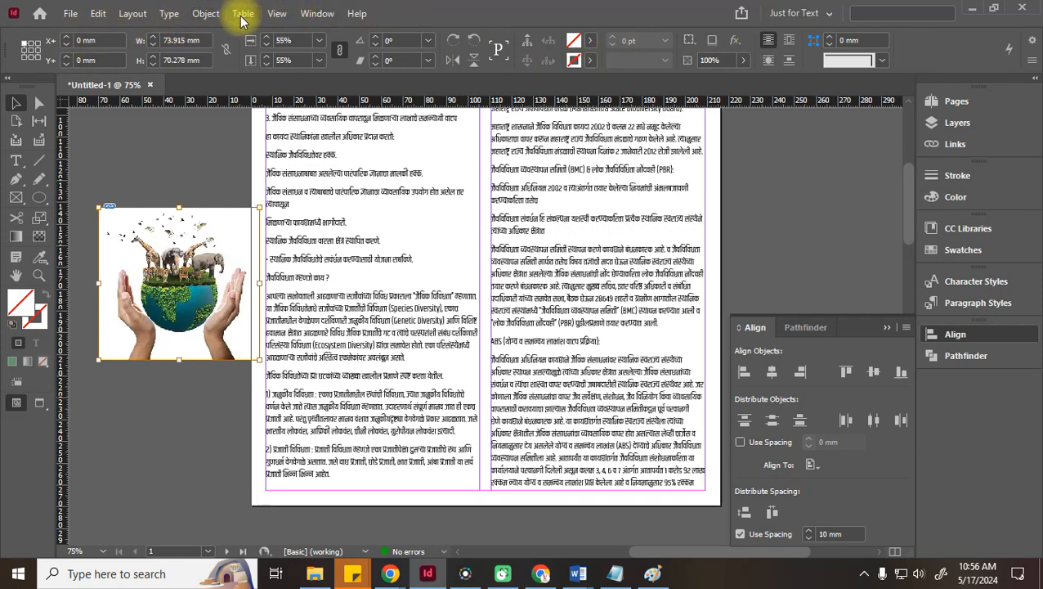
pyautogui.click(206, 14)
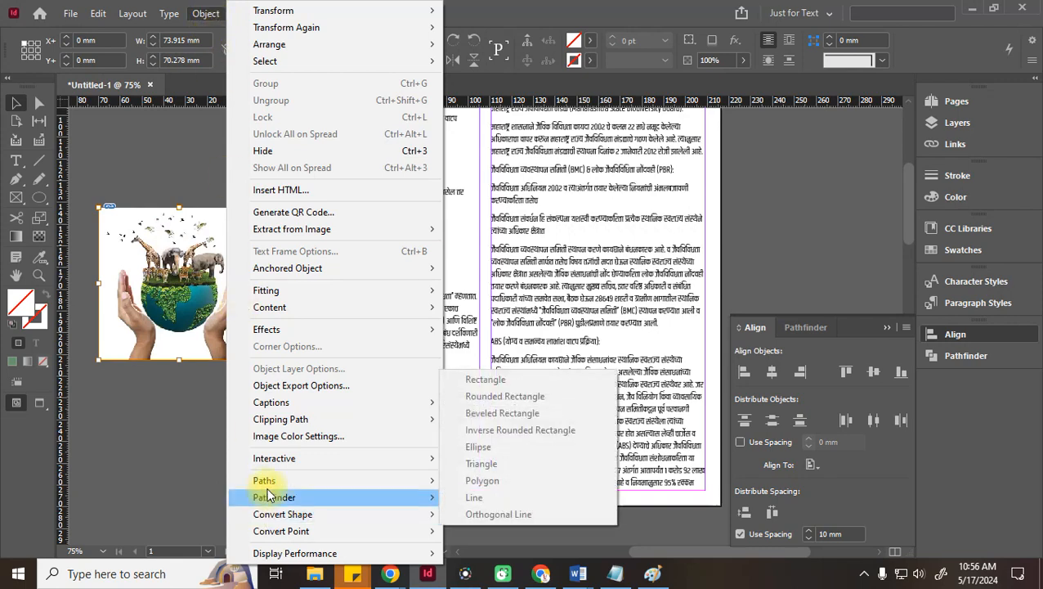
pyautogui.moveTo(298, 281)
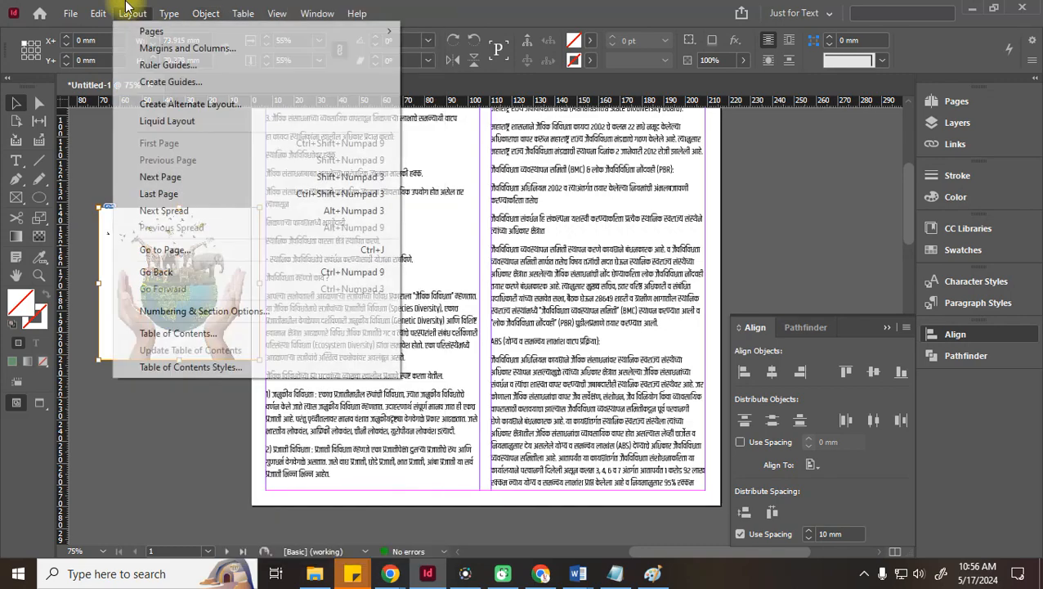
pyautogui.click(318, 14)
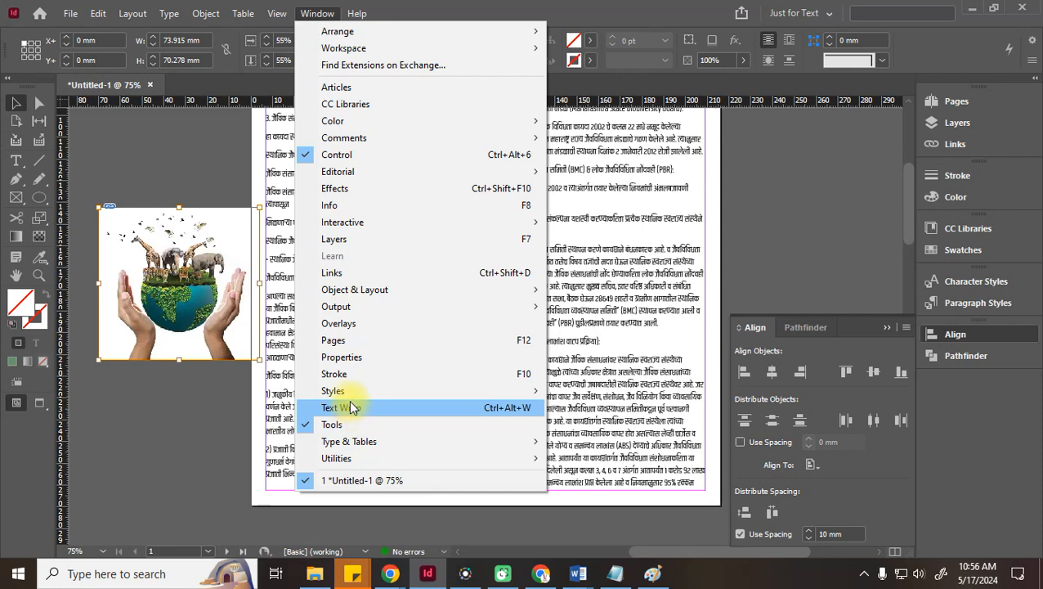
pyautogui.moveTo(353, 299)
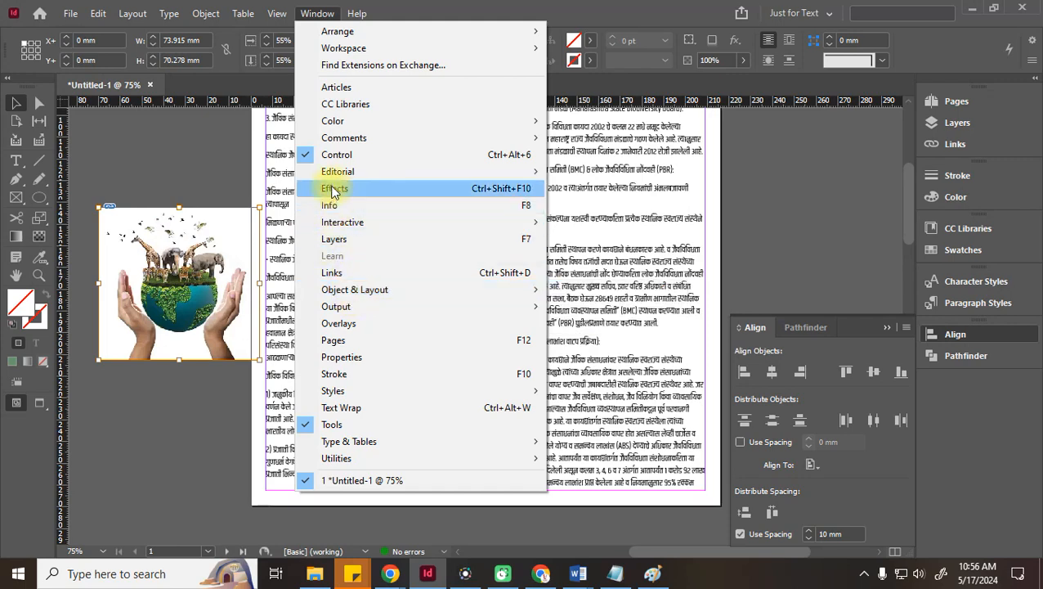
pyautogui.click(798, 213)
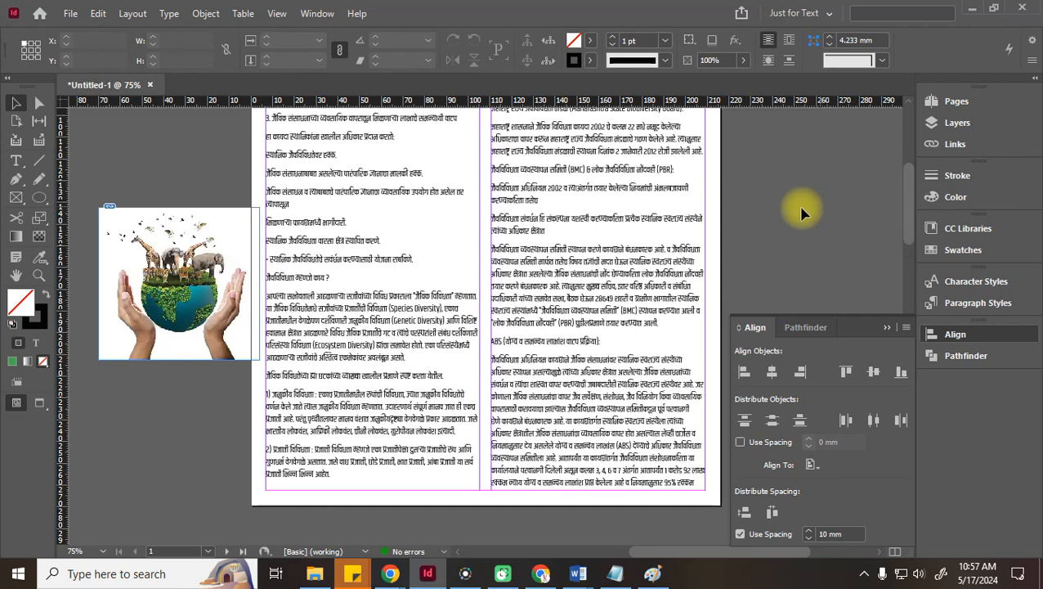
# Move the globe image onto the page's right column, then switch to Chrome's biodiversity image results
pyautogui.click(182, 292)
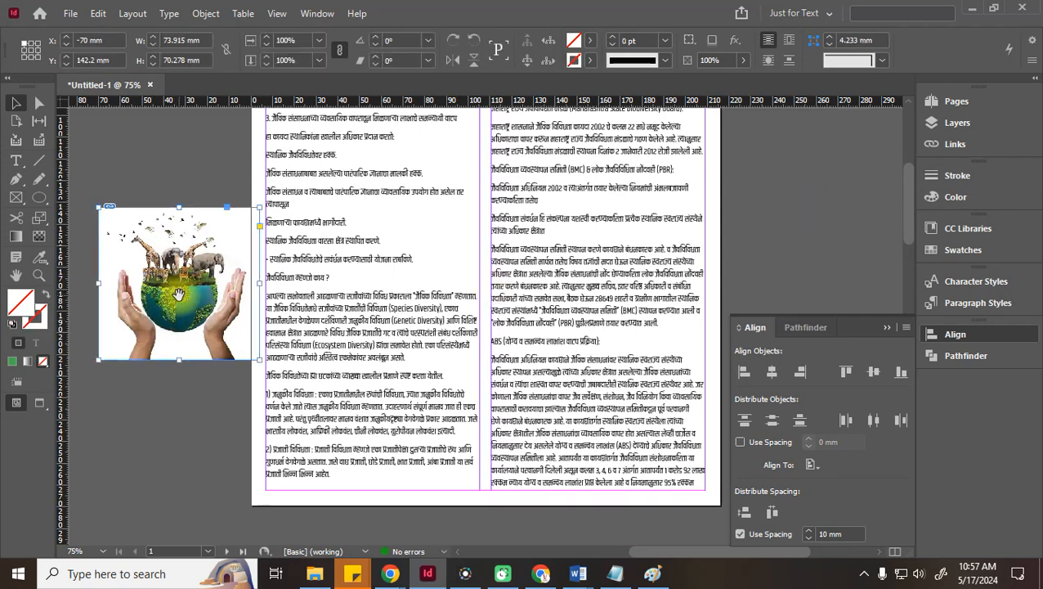
pyautogui.click(179, 295)
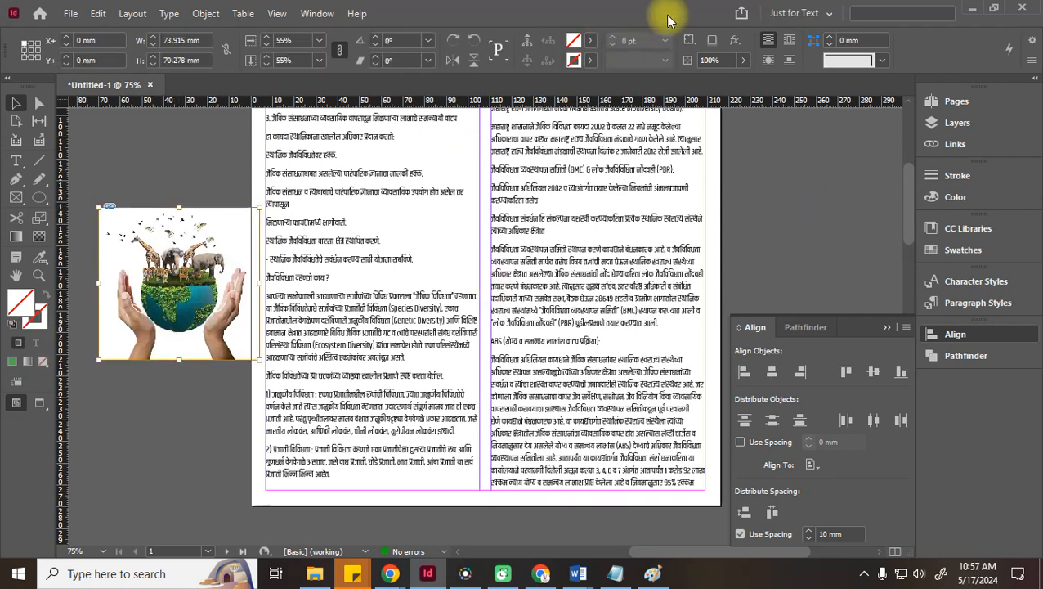
pyautogui.click(166, 188)
pyautogui.click(167, 233)
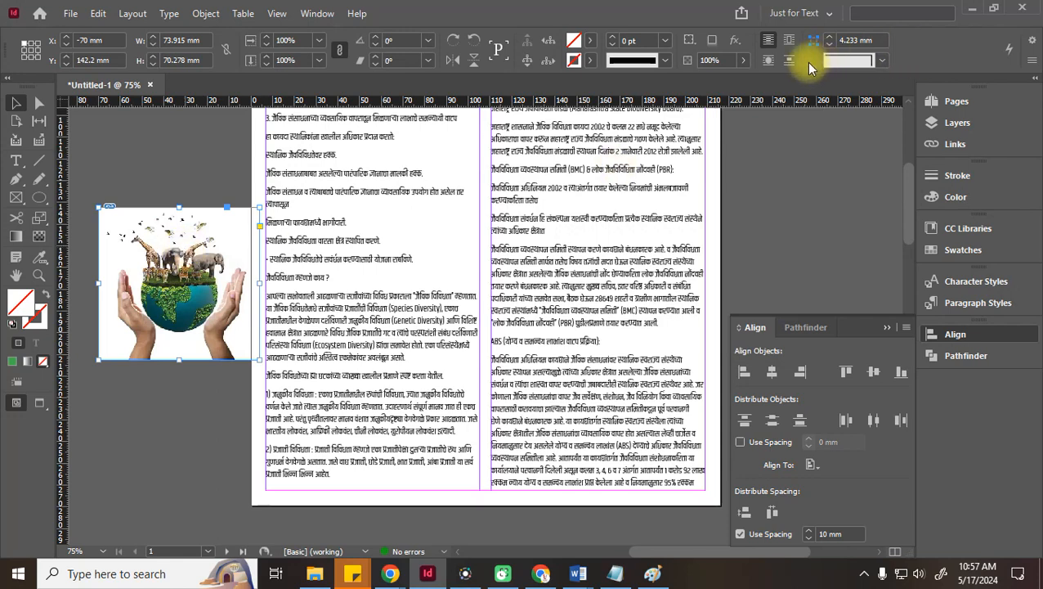
pyautogui.click(164, 157)
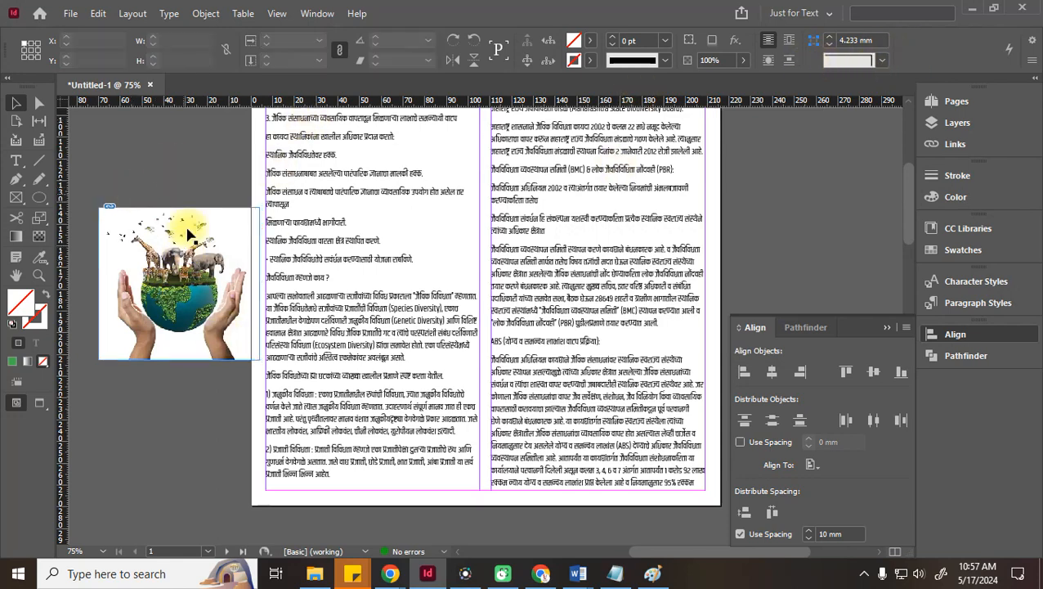
pyautogui.moveTo(161, 257); pyautogui.dragTo(423, 224)
pyautogui.moveTo(477, 242); pyautogui.dragTo(528, 312)
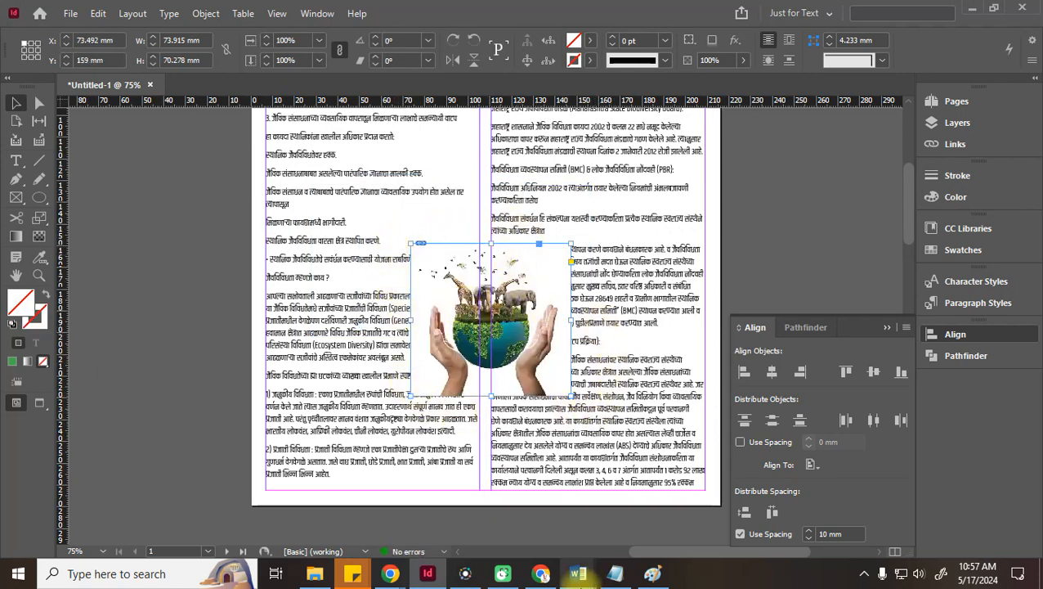
pyautogui.click(388, 578)
pyautogui.click(300, 520)
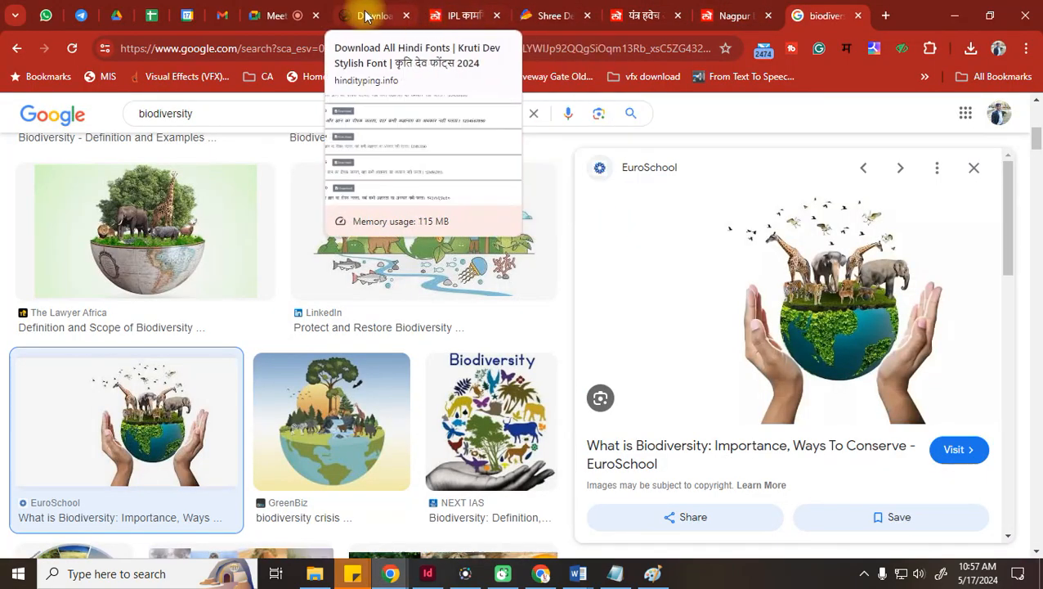
# Close the Shree Dev font converter and Loksatta article tabs, then go back to InDesign
pyautogui.click(370, 25)
pyautogui.click(470, 16)
pyautogui.click(564, 17)
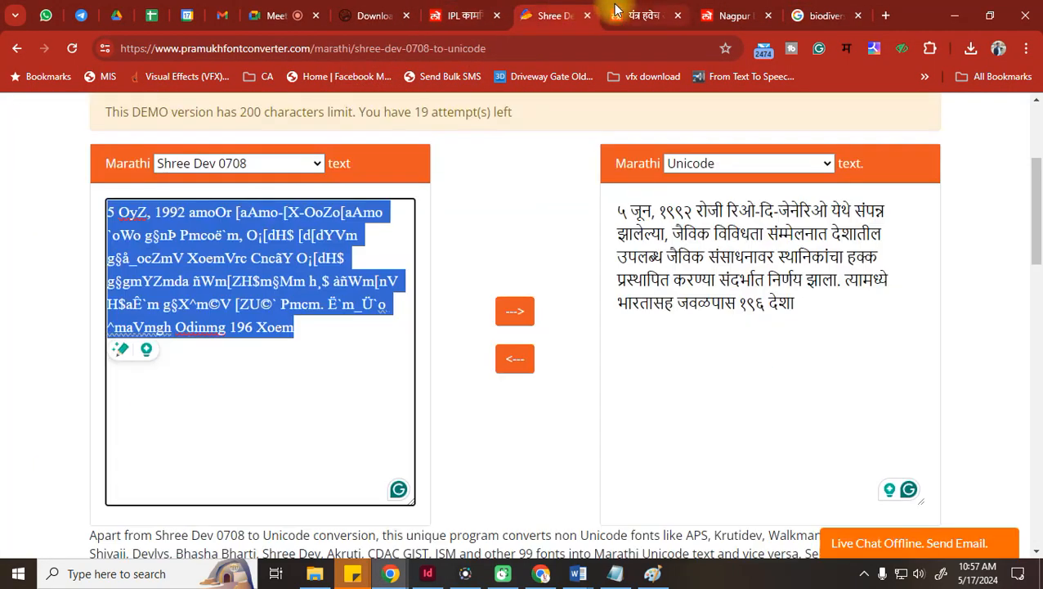
pyautogui.click(638, 18)
pyautogui.click(587, 15)
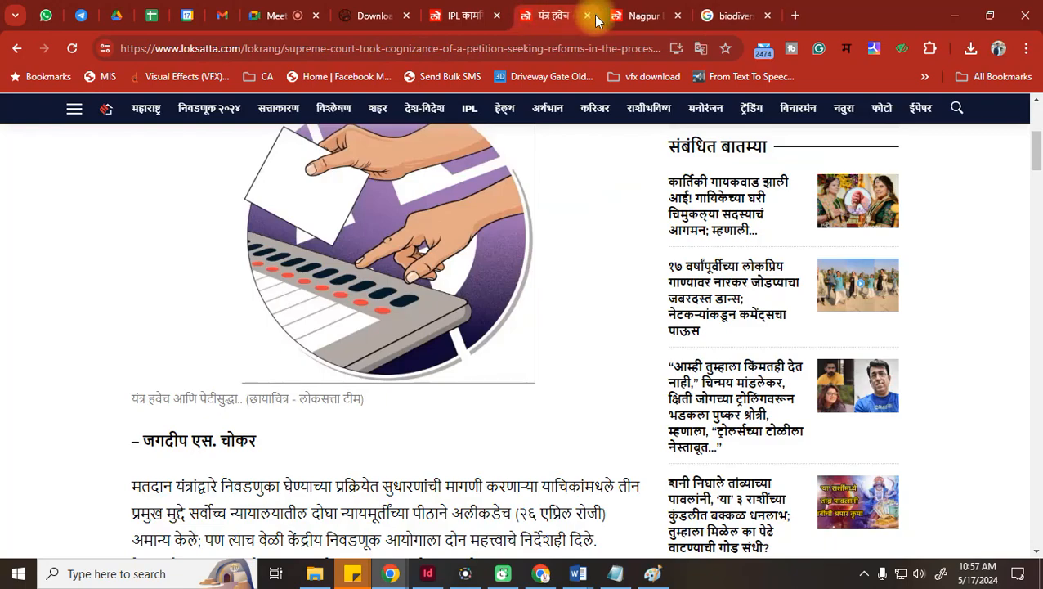
pyautogui.click(587, 15)
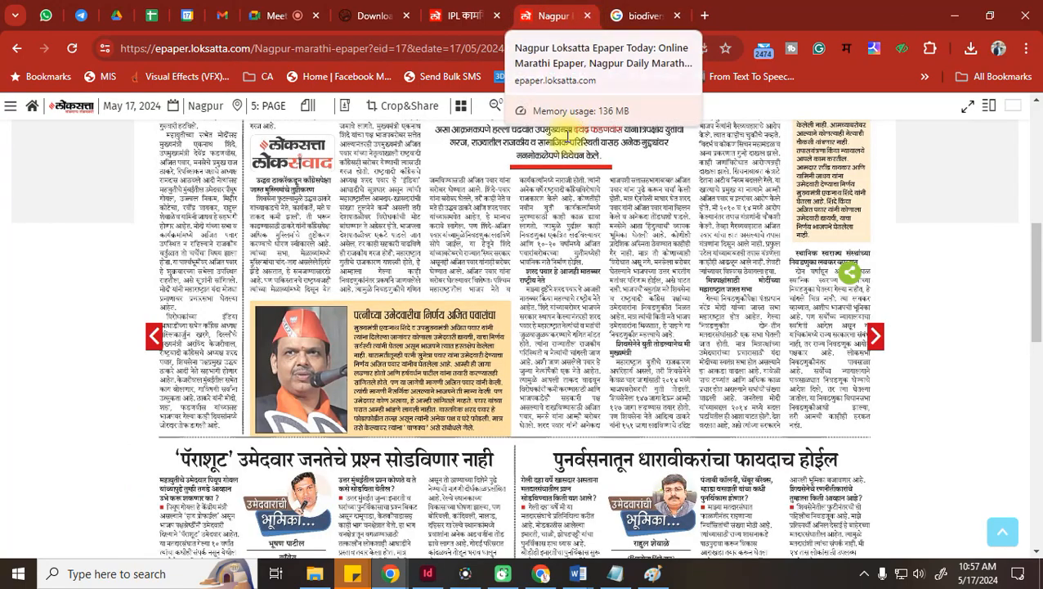
pyautogui.scroll(4, 610, 292)
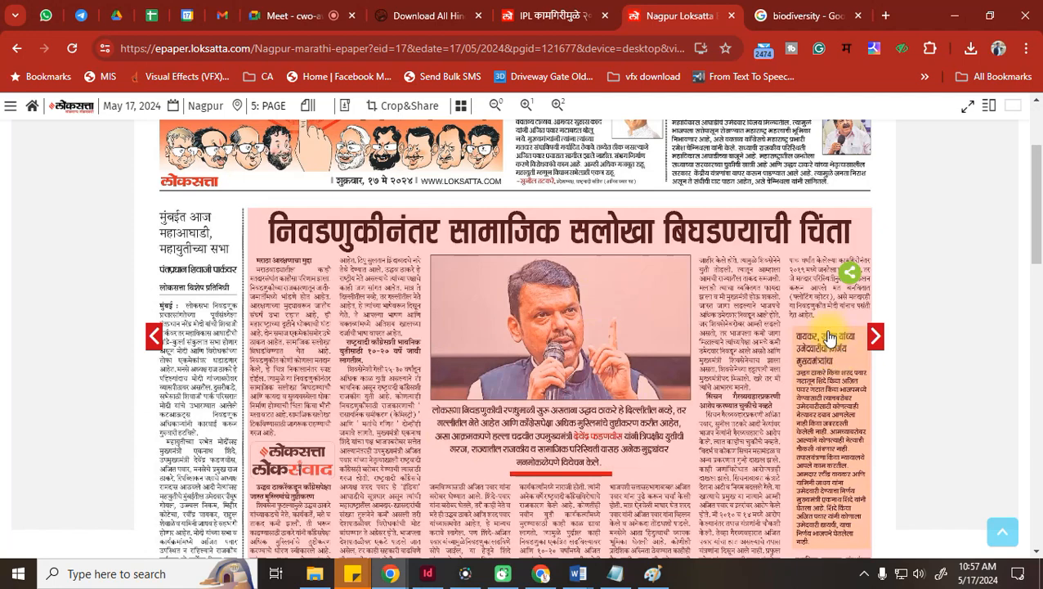
pyautogui.scroll(-3, 736, 335)
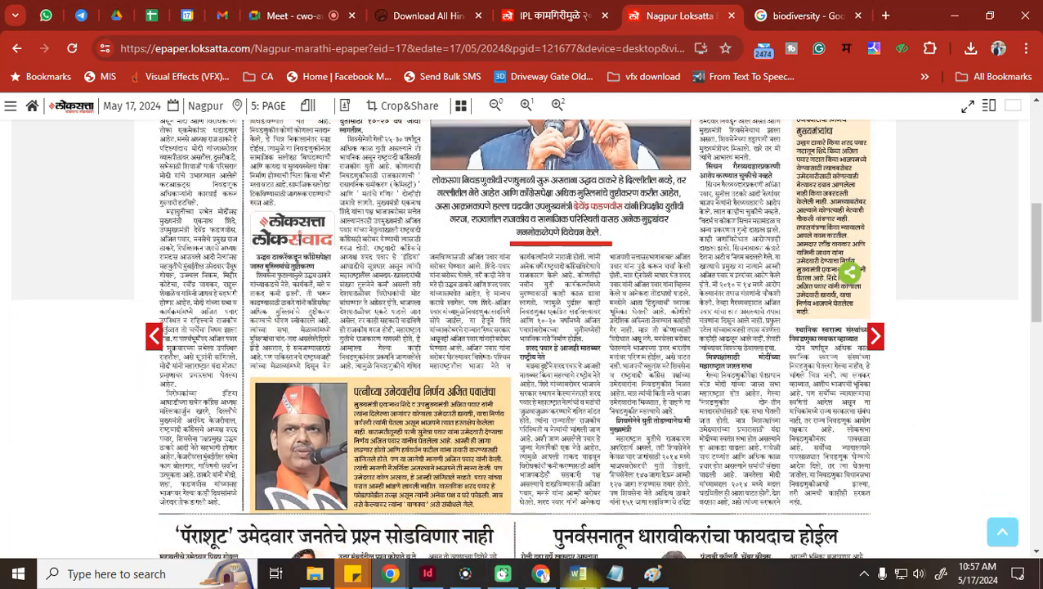
pyautogui.click(441, 579)
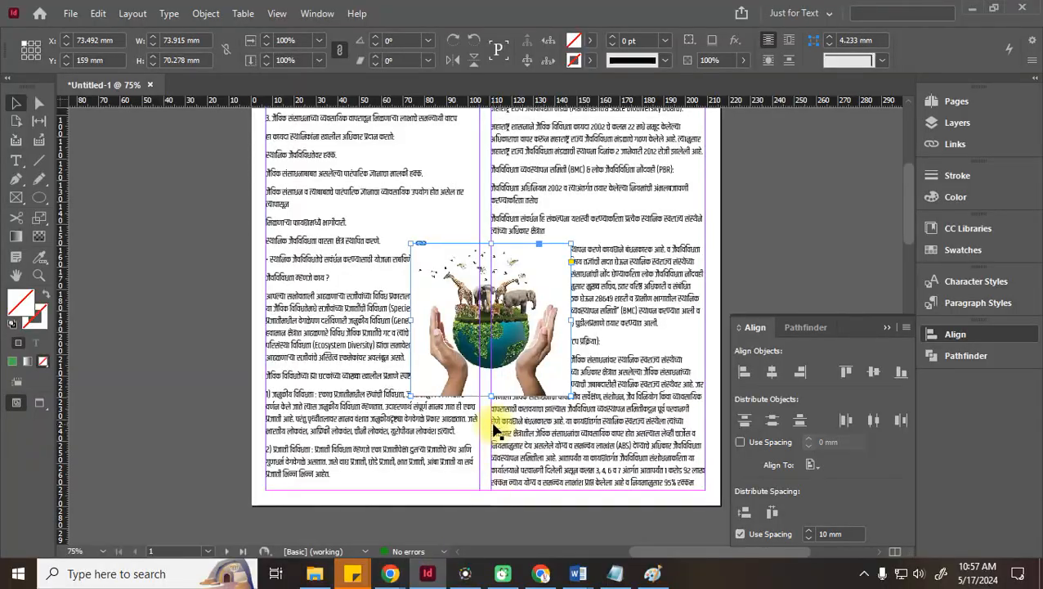
# Move the earth image up and to the left within the columns
pyautogui.scroll(1, 494, 426)
pyautogui.moveTo(524, 384); pyautogui.dragTo(485, 333)
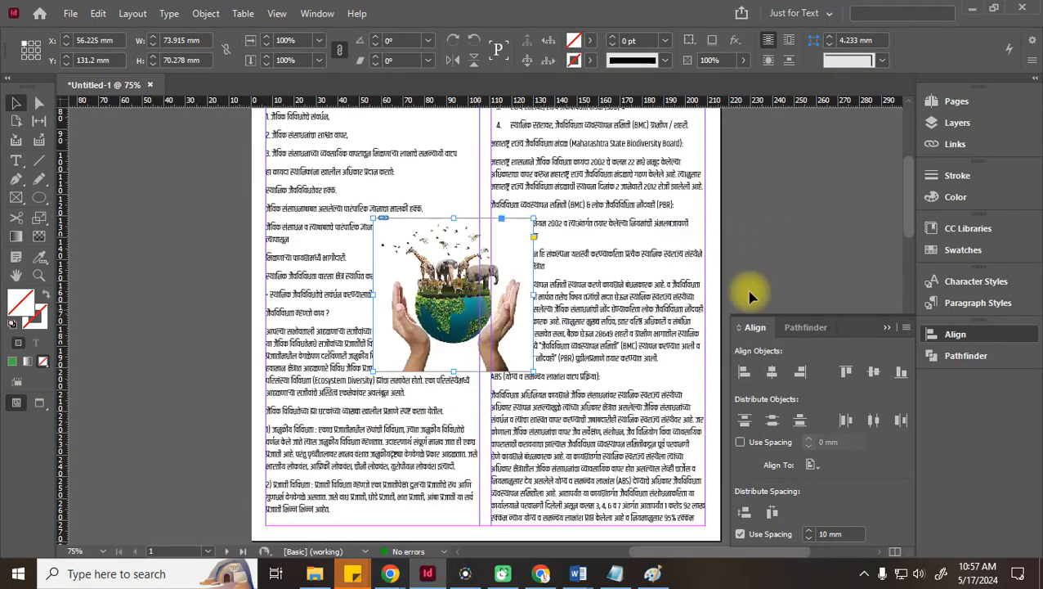
pyautogui.click(810, 224)
pyautogui.click(449, 278)
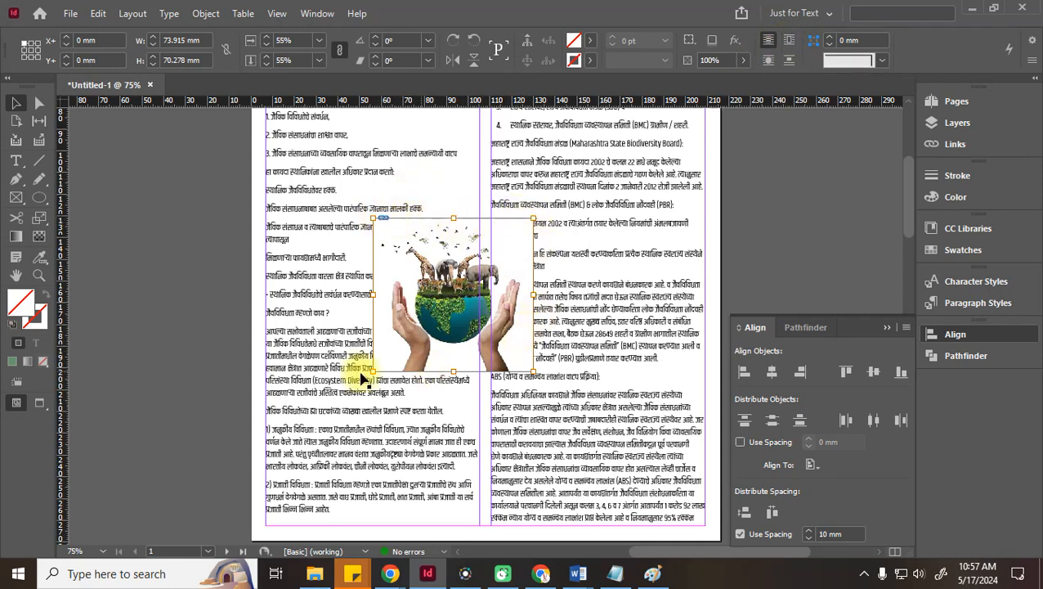
pyautogui.click(157, 283)
# Draw an unfilled 59.5 × 59.5 mm circle on the pasteboard left of the page
pyautogui.press('l')
pyautogui.moveTo(104, 191); pyautogui.dragTo(244, 342)
pyautogui.click(14, 103)
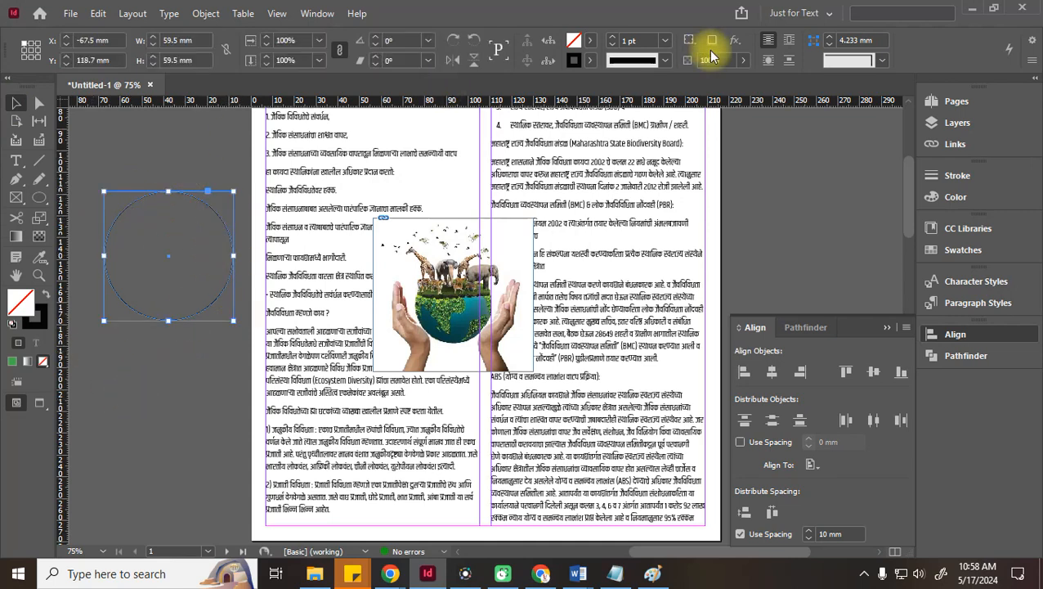
# Fill the circle with the C=100 cyan swatch, put it in the right column, and wrap text around its bounding box
pyautogui.click(587, 40)
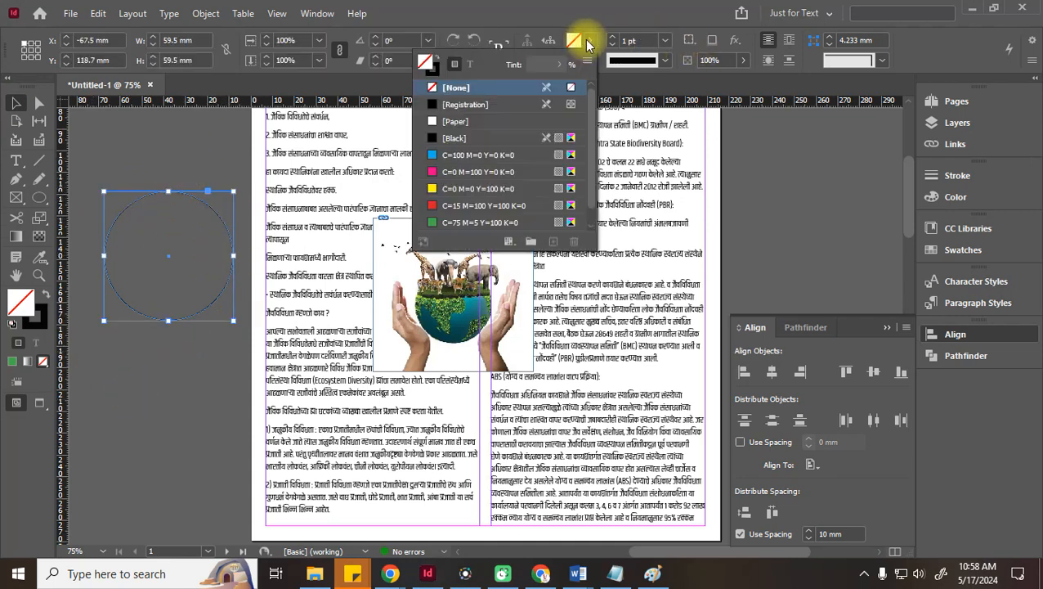
pyautogui.click(458, 160)
pyautogui.moveTo(164, 286); pyautogui.dragTo(603, 249)
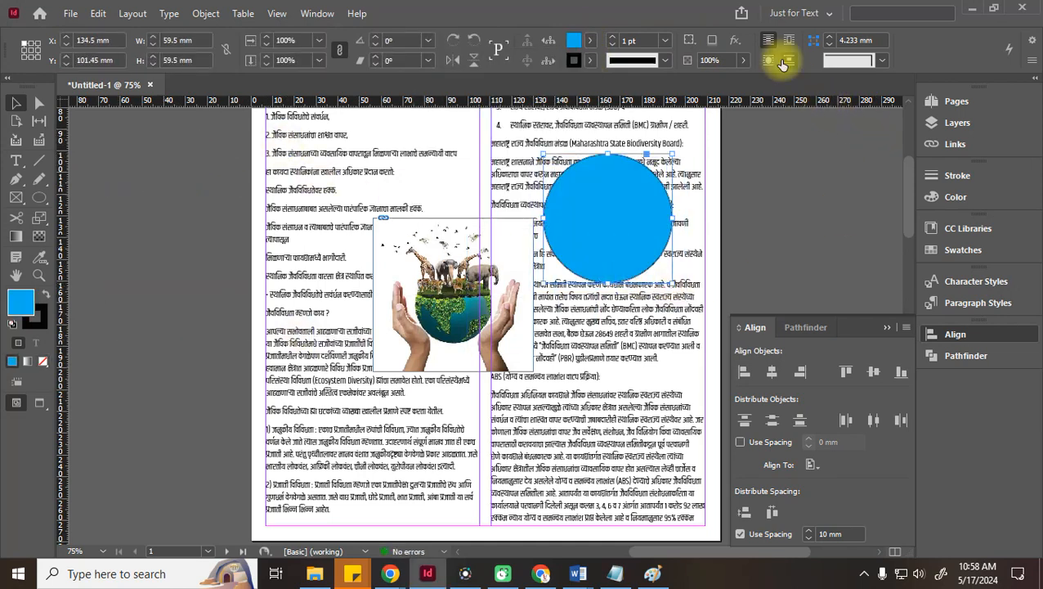
pyautogui.moveTo(629, 239); pyautogui.dragTo(641, 422)
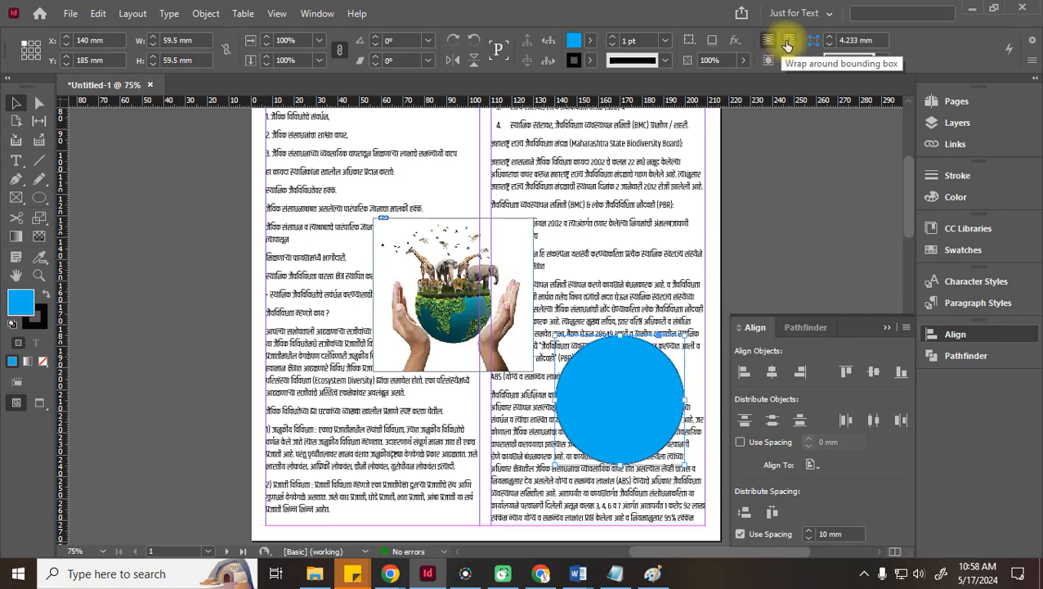
pyautogui.click(790, 47)
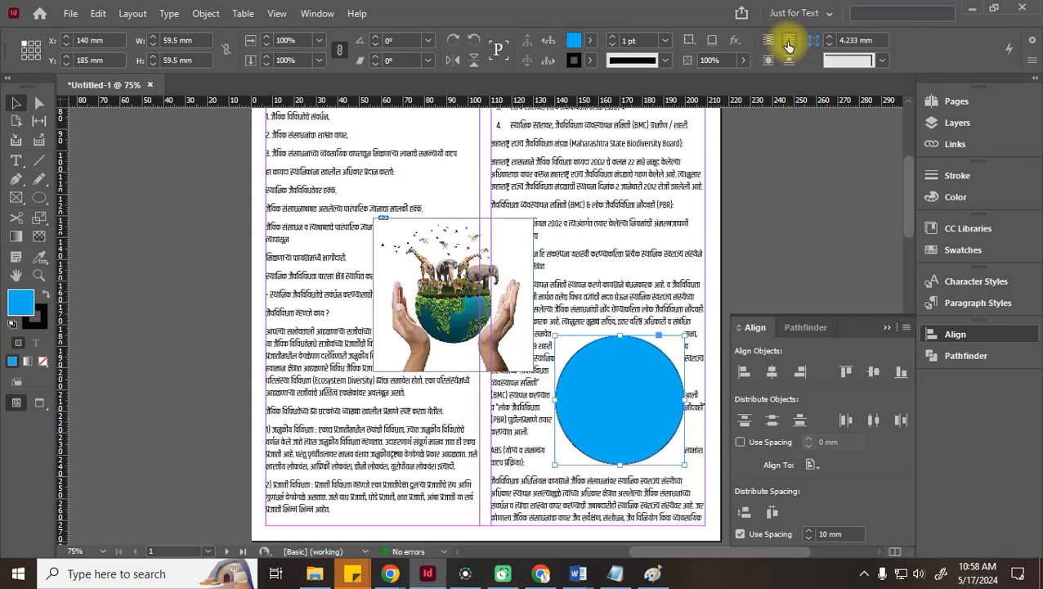
pyautogui.click(816, 219)
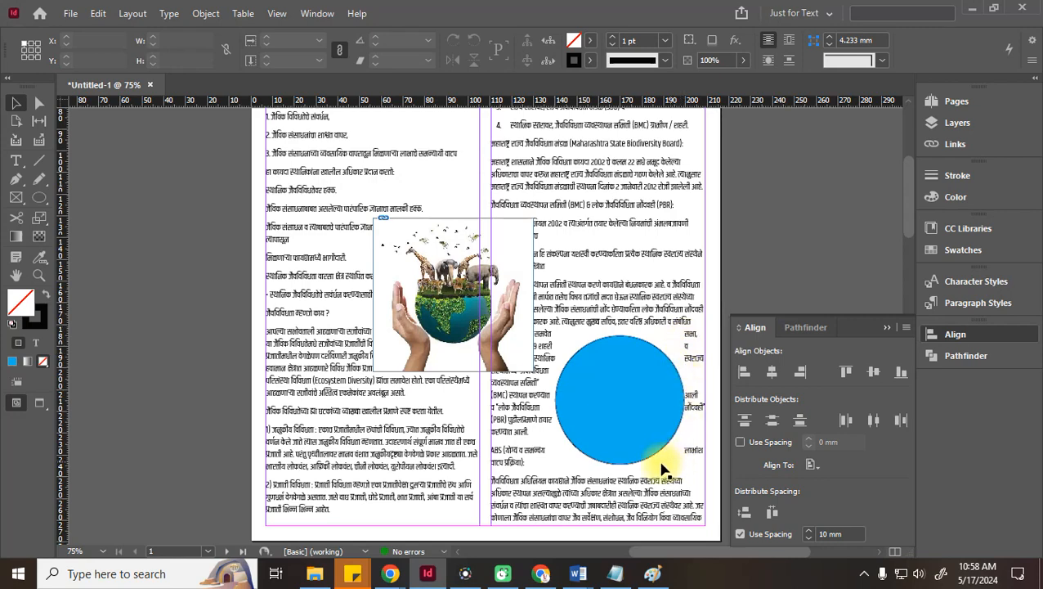
# Move the blue circle onto page 2 at X 132.9, Y 20.3 mm
pyautogui.moveTo(610, 417); pyautogui.dragTo(351, 466)
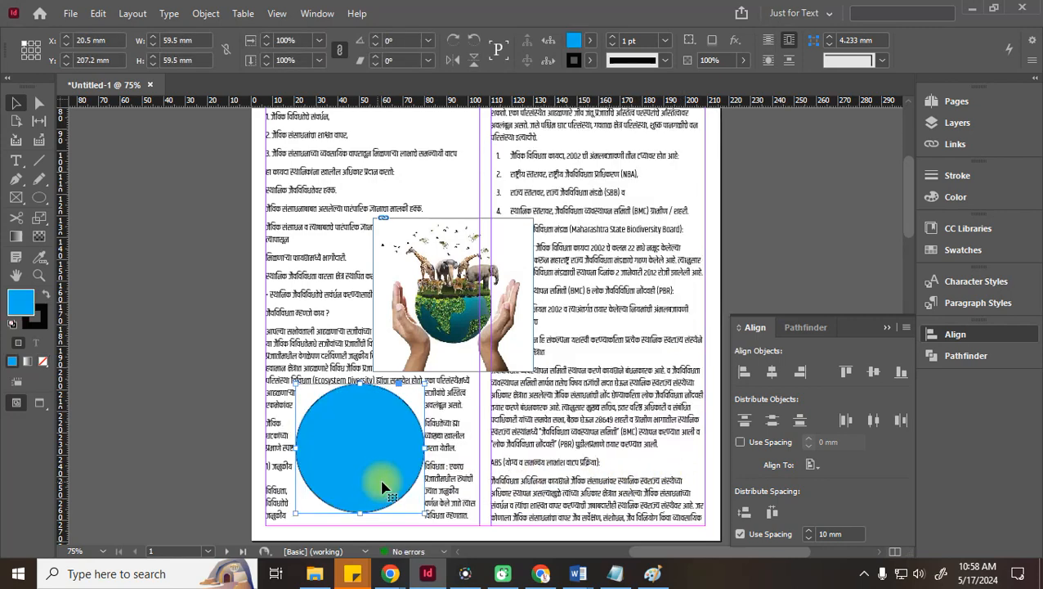
pyautogui.scroll(-6, 436, 466)
pyautogui.moveTo(373, 175); pyautogui.dragTo(137, 511)
pyautogui.moveTo(664, 550); pyautogui.dragTo(589, 565)
pyautogui.scroll(-5, 462, 302)
pyautogui.click(382, 260)
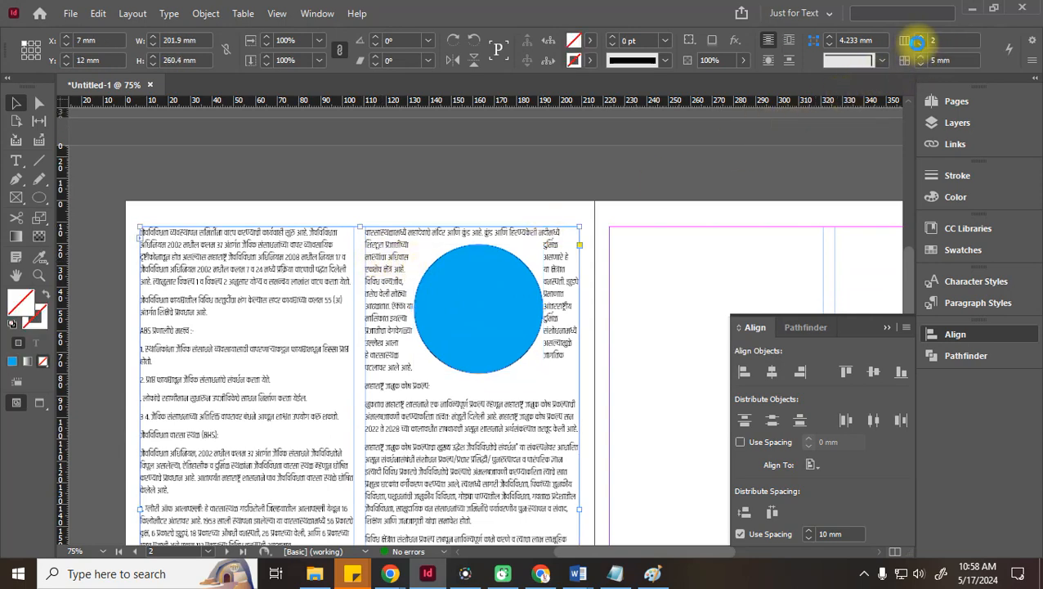
# Set the page 2 text frame to one column and wrap the text around the circle's shape
pyautogui.click(919, 46)
pyautogui.moveTo(431, 330); pyautogui.dragTo(338, 483)
pyautogui.scroll(-3, 403, 426)
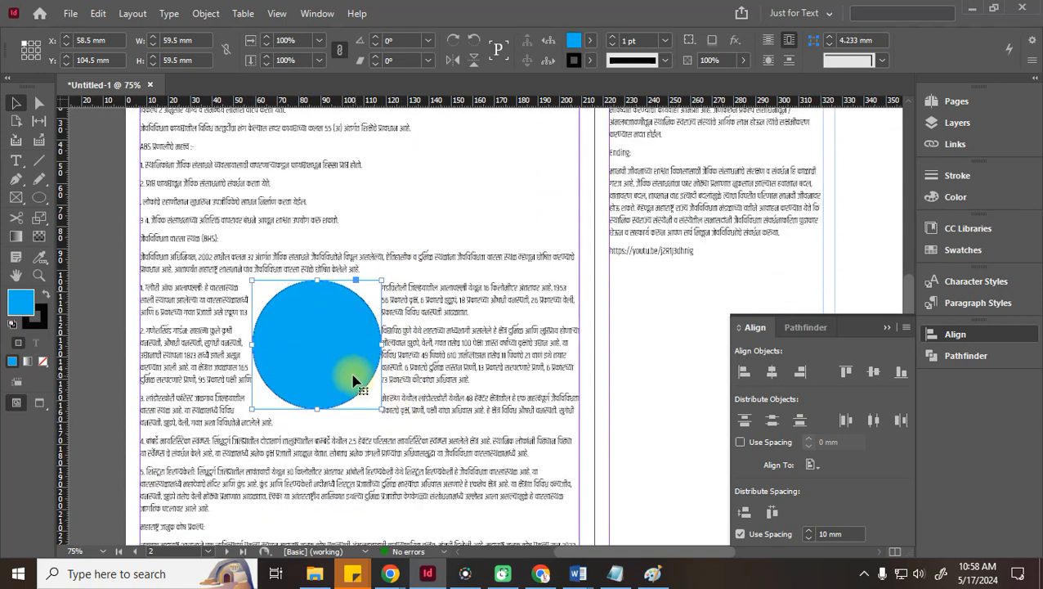
pyautogui.click(73, 362)
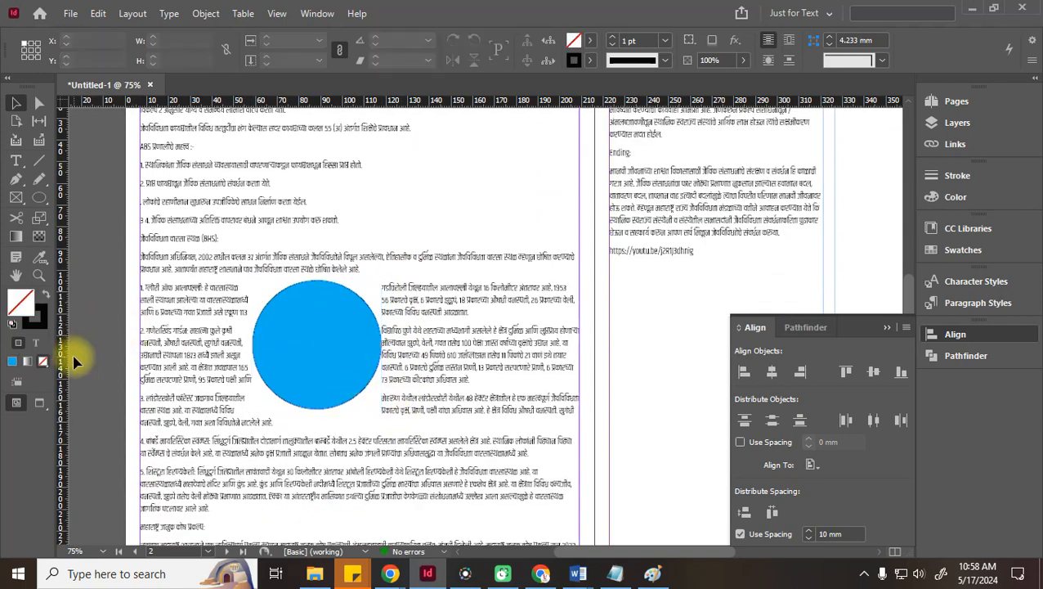
pyautogui.click(324, 328)
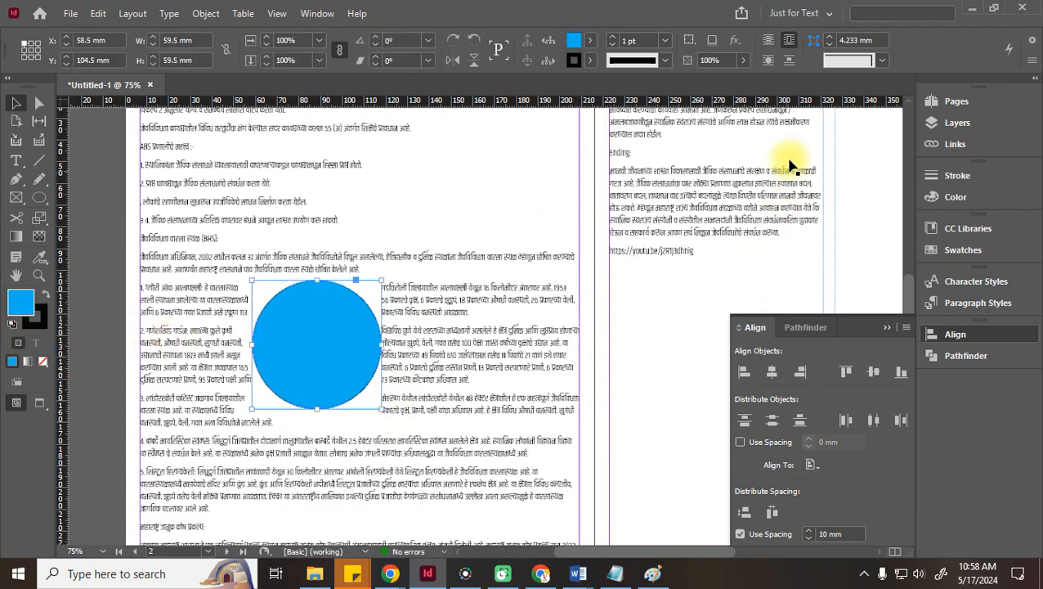
pyautogui.click(767, 65)
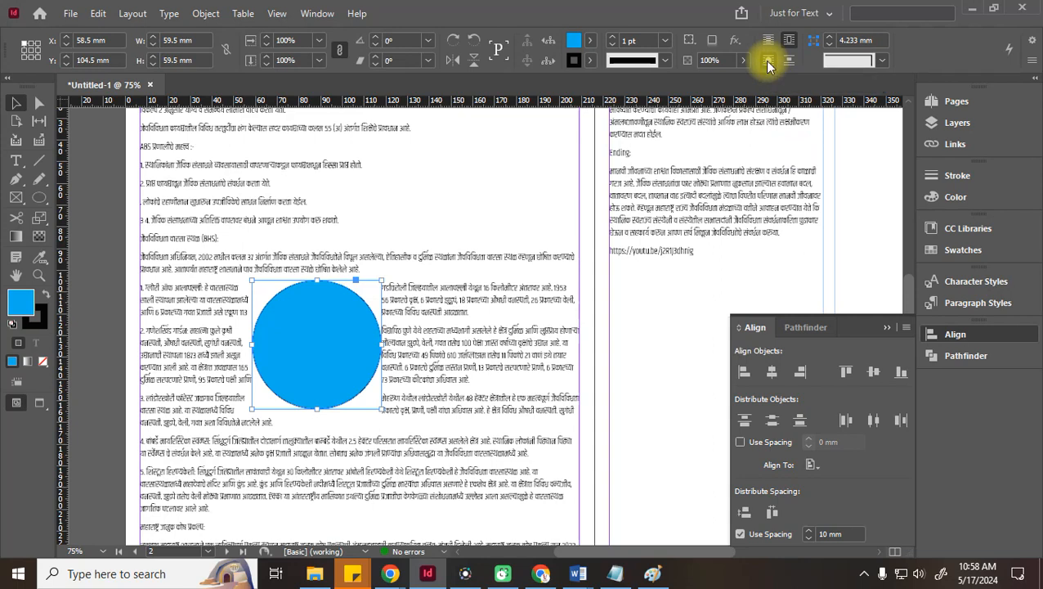
pyautogui.click(92, 364)
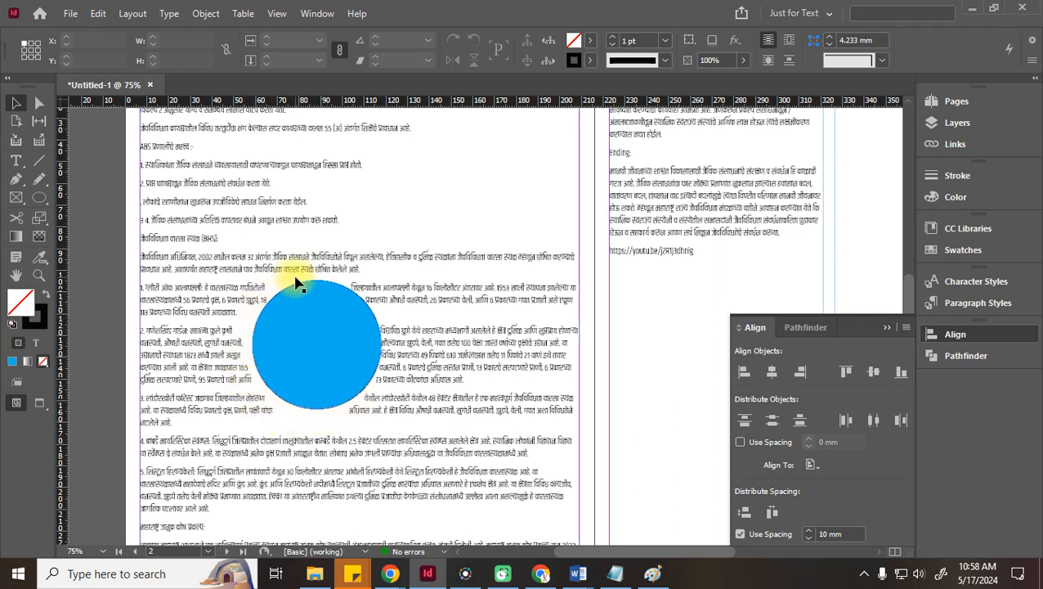
# Reposition the circle to X 61, Y 109.95 mm and re-apply Wrap Around Object Shape
pyautogui.tripleClick(449, 331)
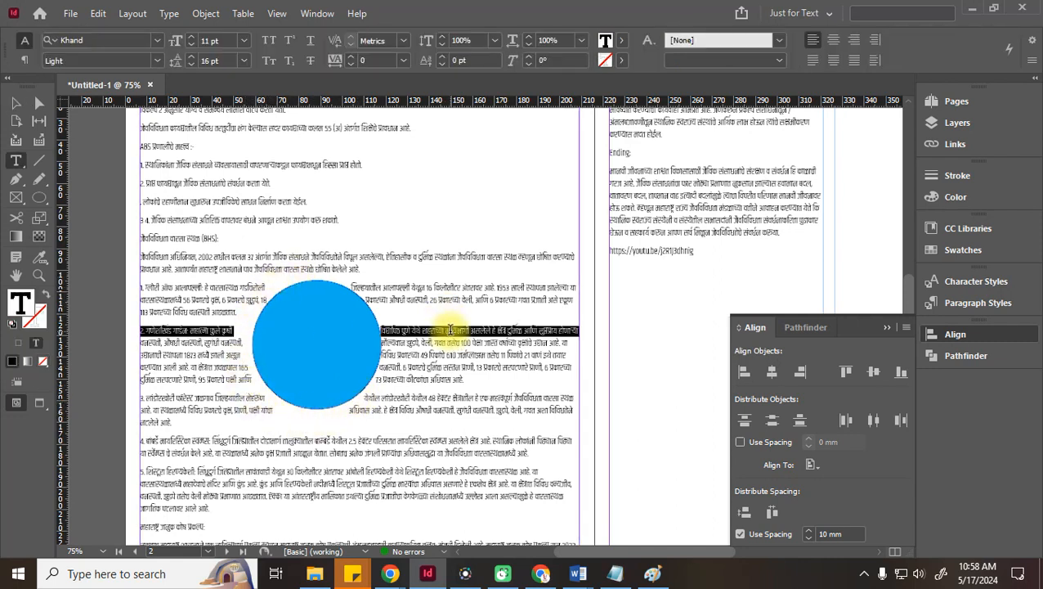
pyautogui.click(24, 59)
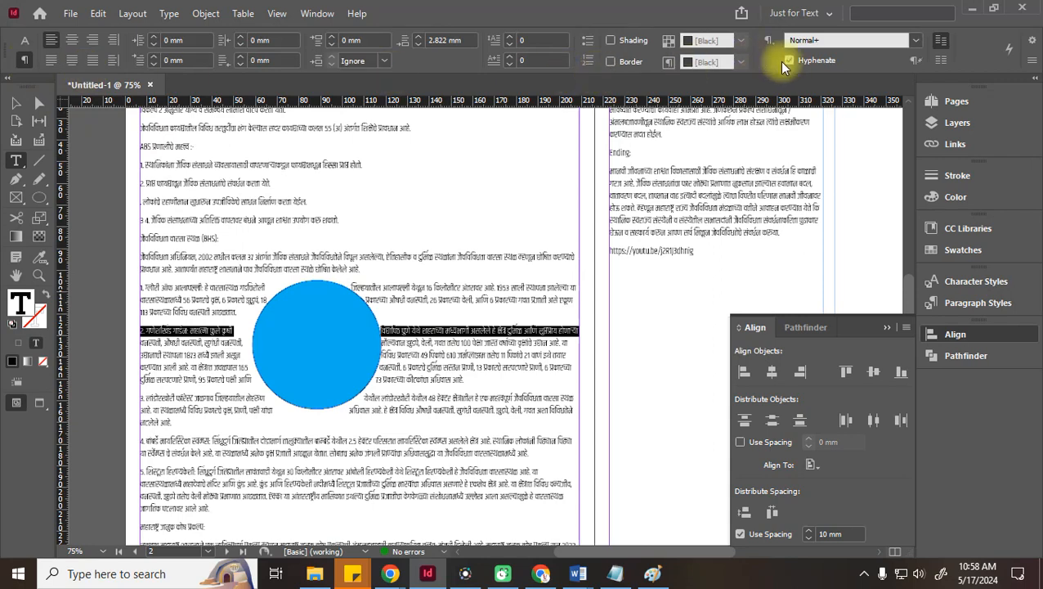
pyautogui.click(15, 103)
pyautogui.click(319, 344)
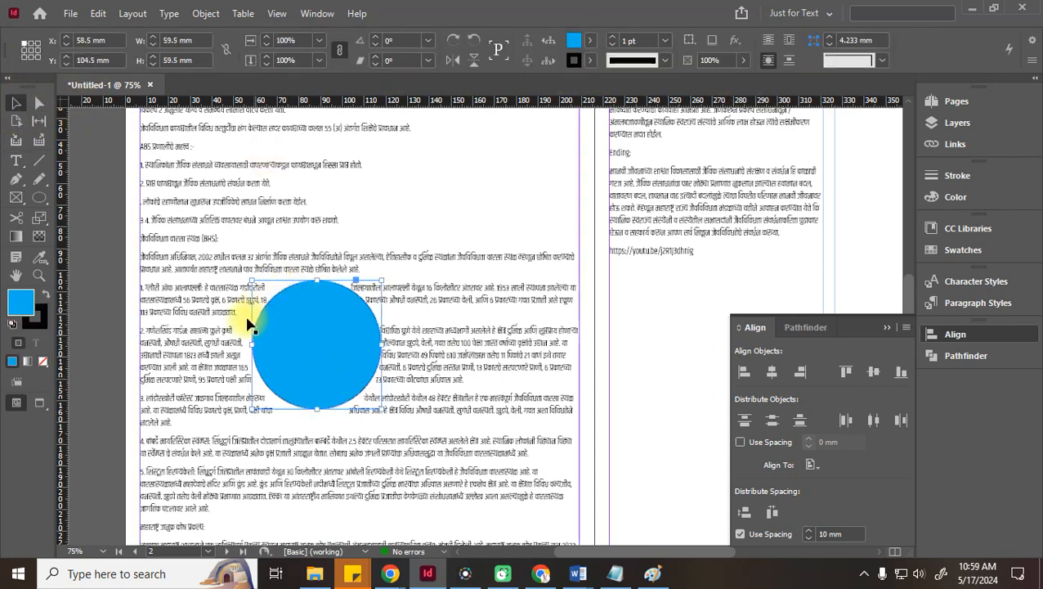
pyautogui.moveTo(326, 378); pyautogui.dragTo(290, 395)
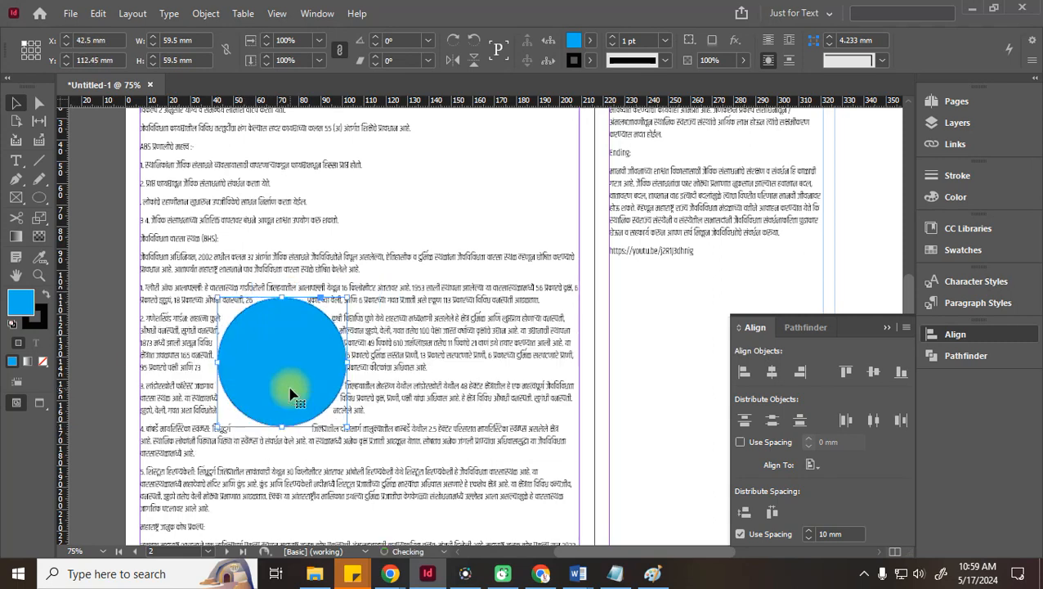
pyautogui.click(789, 40)
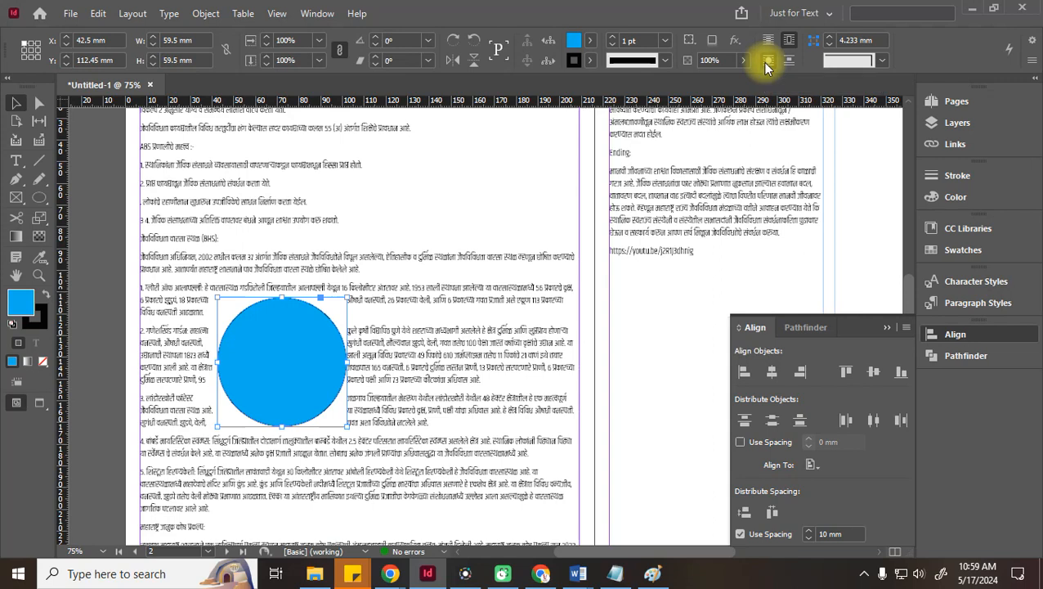
pyautogui.click(767, 63)
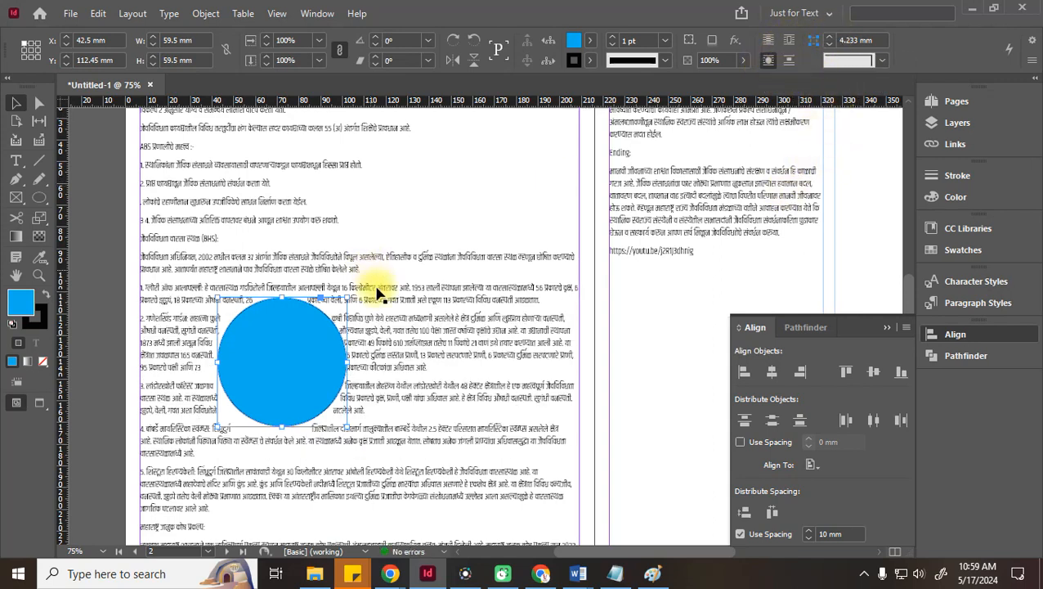
pyautogui.moveTo(304, 377); pyautogui.dragTo(344, 372)
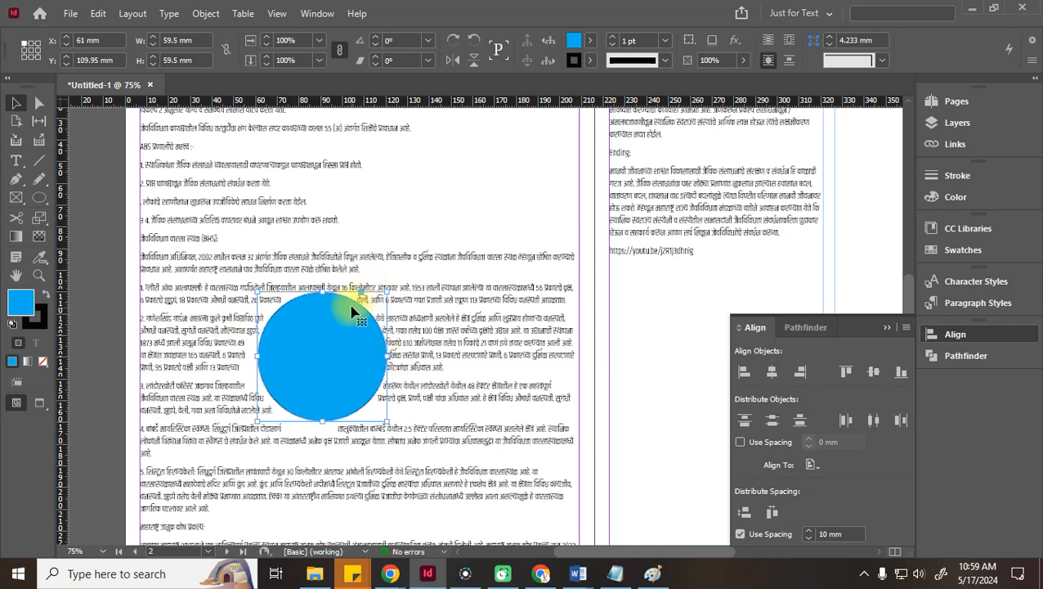
pyautogui.click(317, 14)
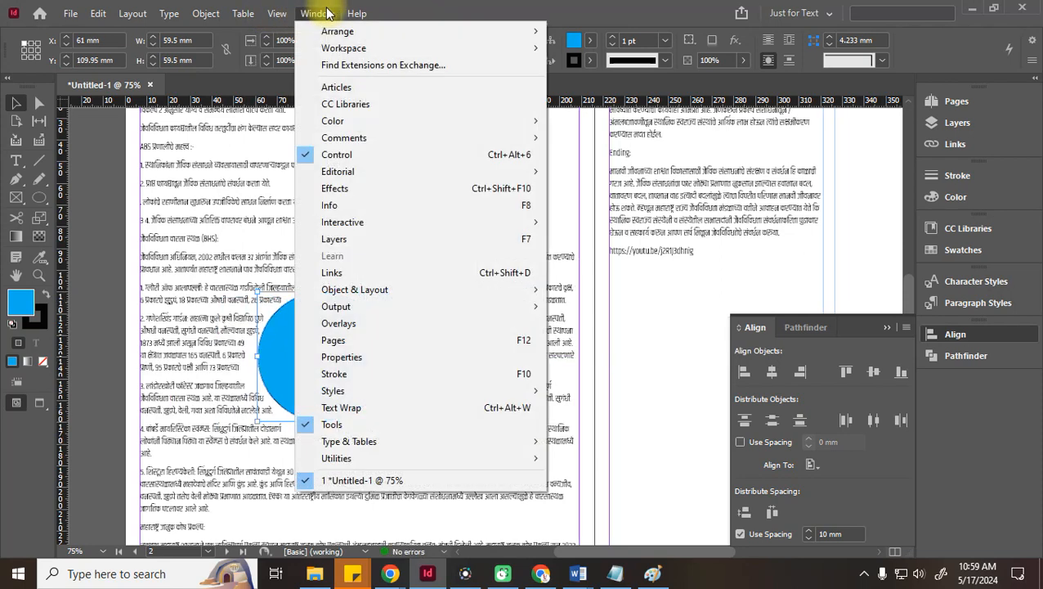
# Switch the circle's text wrap to Wrap Around Bounding Box in the Text Wrap panel
pyautogui.click(344, 408)
pyautogui.moveTo(544, 274); pyautogui.dragTo(807, 244)
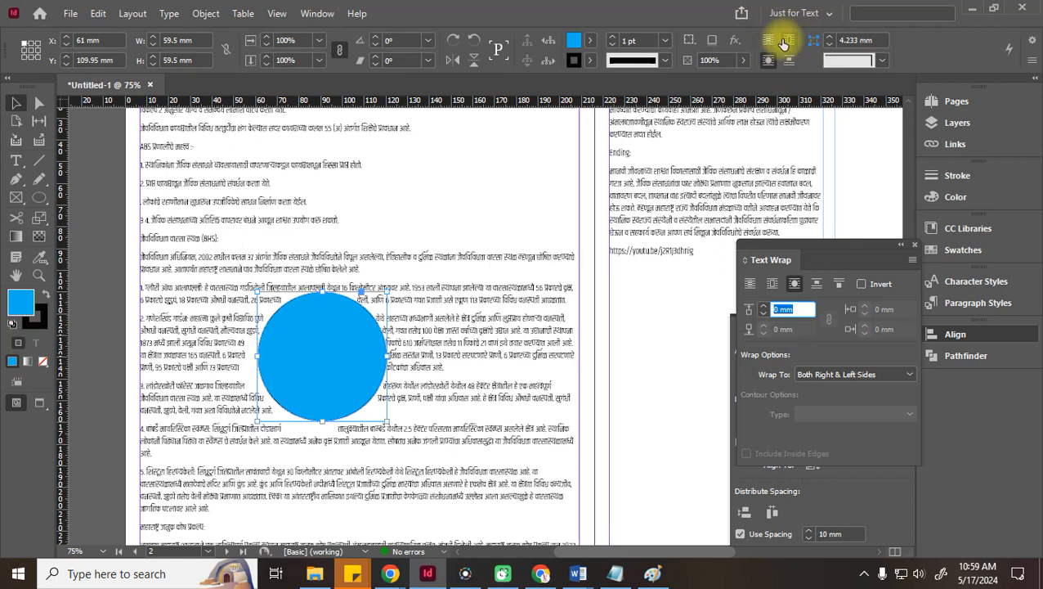
pyautogui.click(751, 287)
pyautogui.click(773, 283)
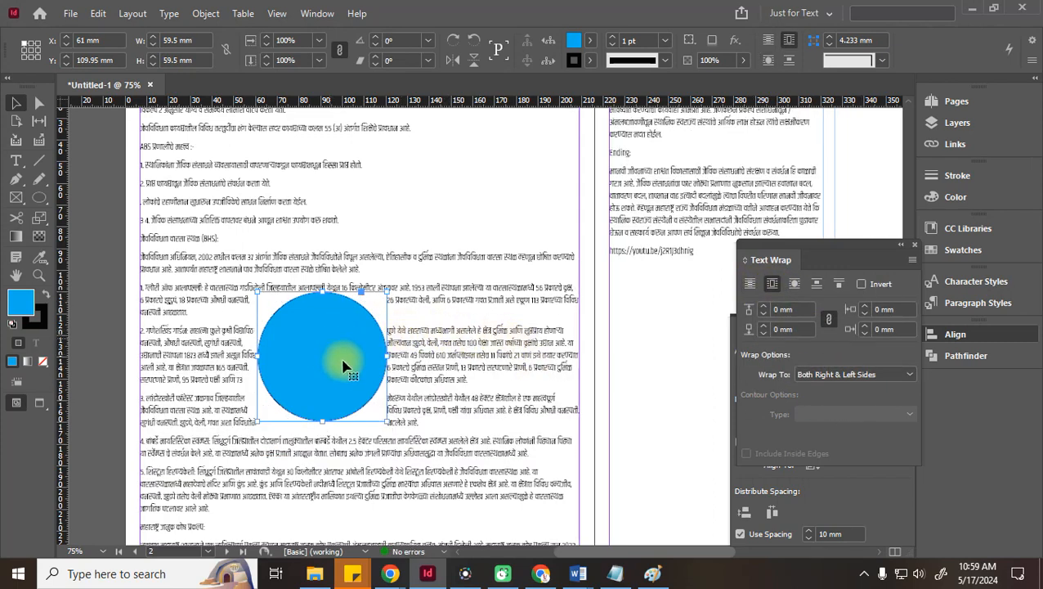
pyautogui.click(98, 307)
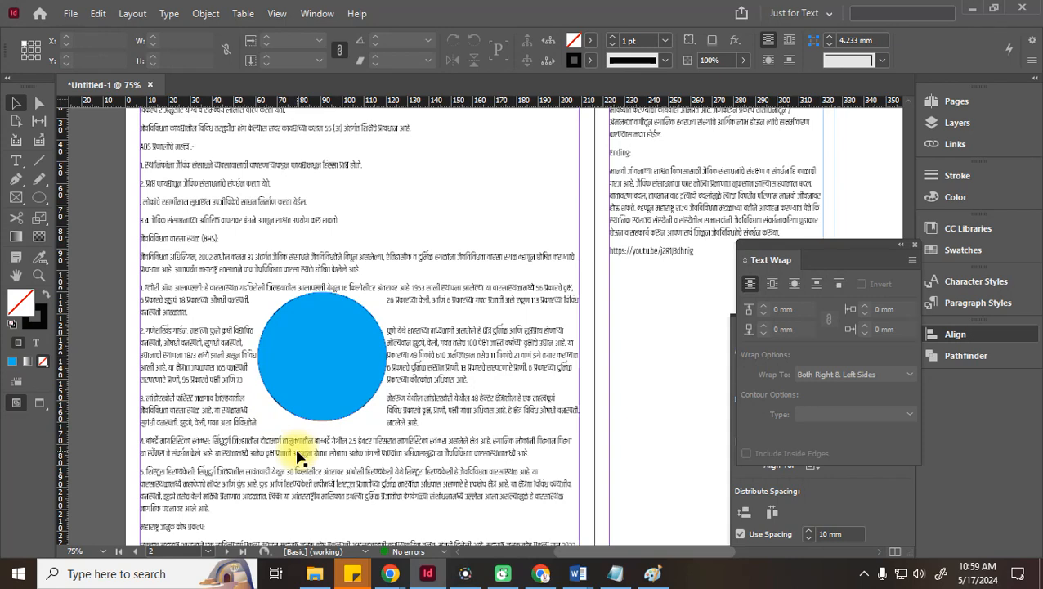
# Join the short numbered paragraphs beside and below the circle into continuous text
pyautogui.doubleClick(457, 429)
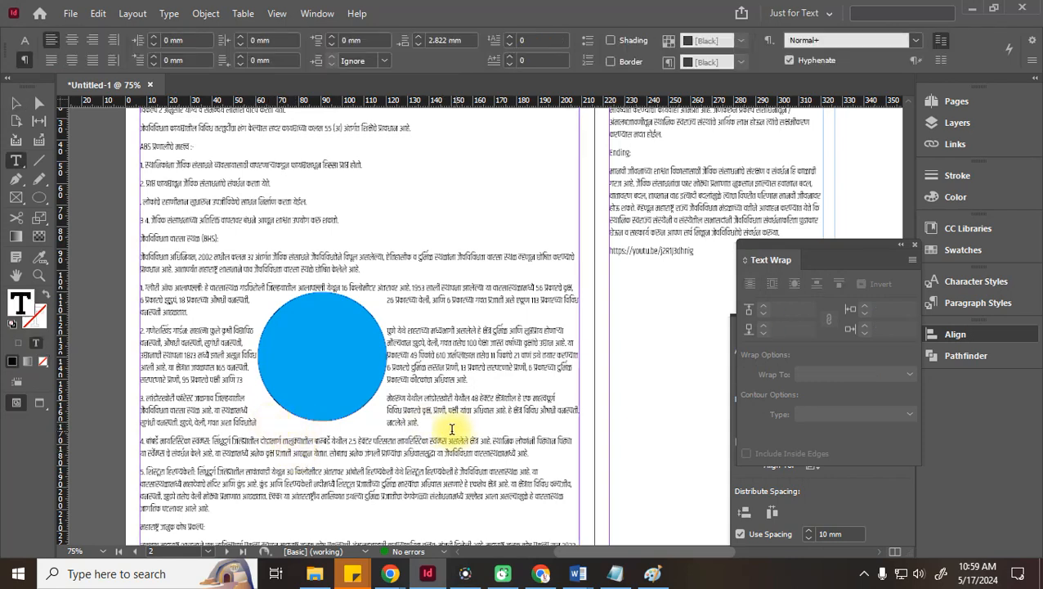
pyautogui.press('Delete')
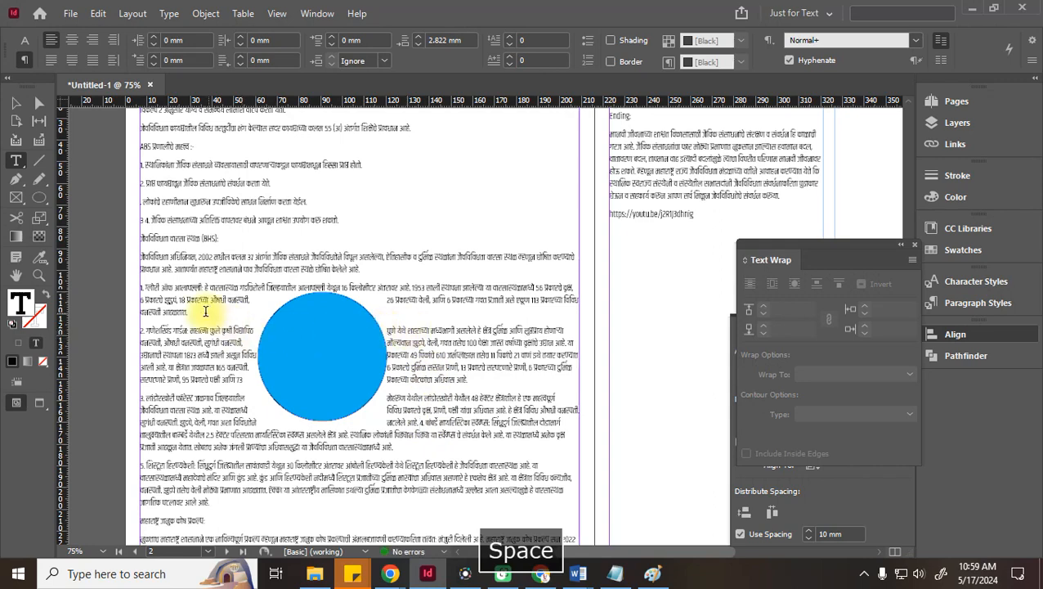
pyautogui.press('Delete')
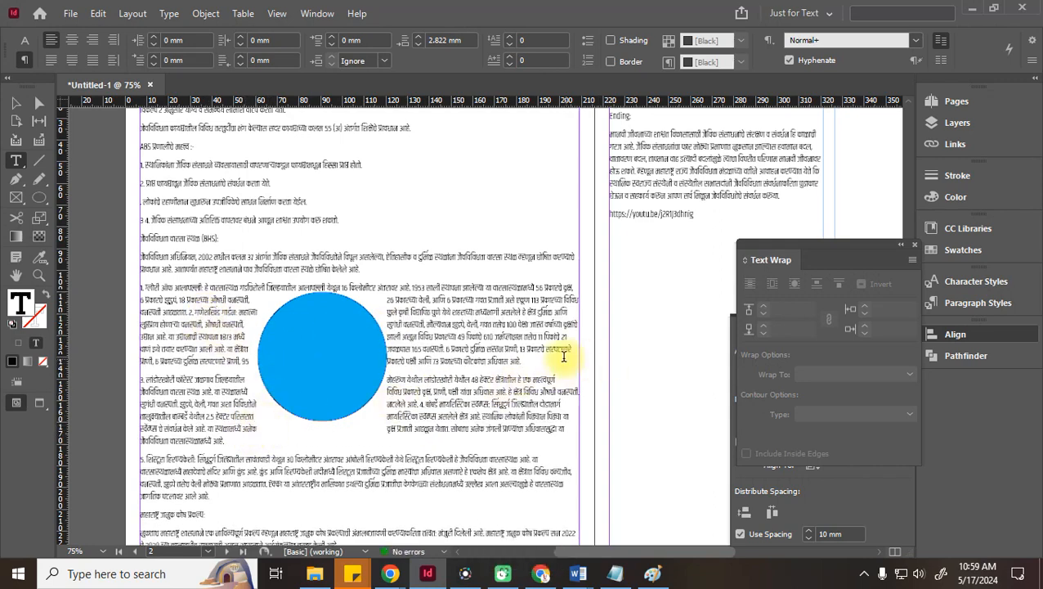
pyautogui.click(523, 370)
pyautogui.press('Delete')
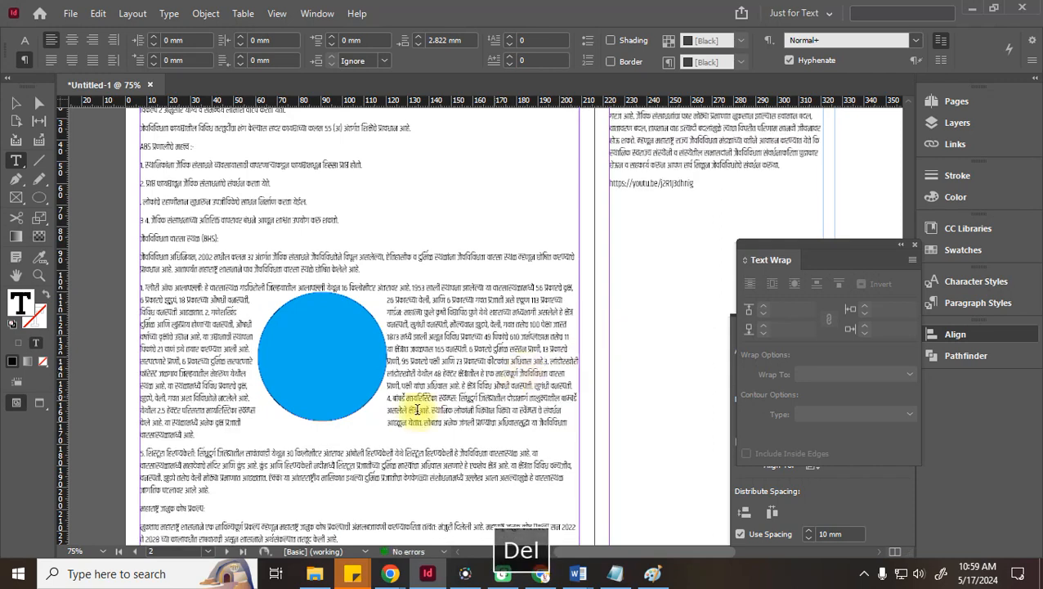
pyautogui.click(221, 440)
pyautogui.press('Delete')
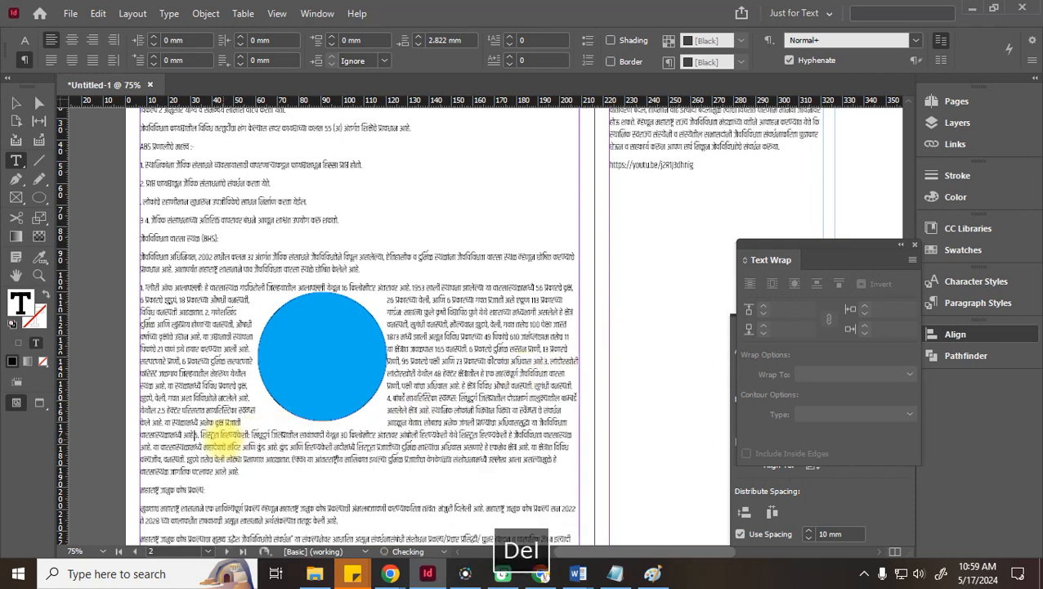
pyautogui.click(14, 104)
pyautogui.click(285, 332)
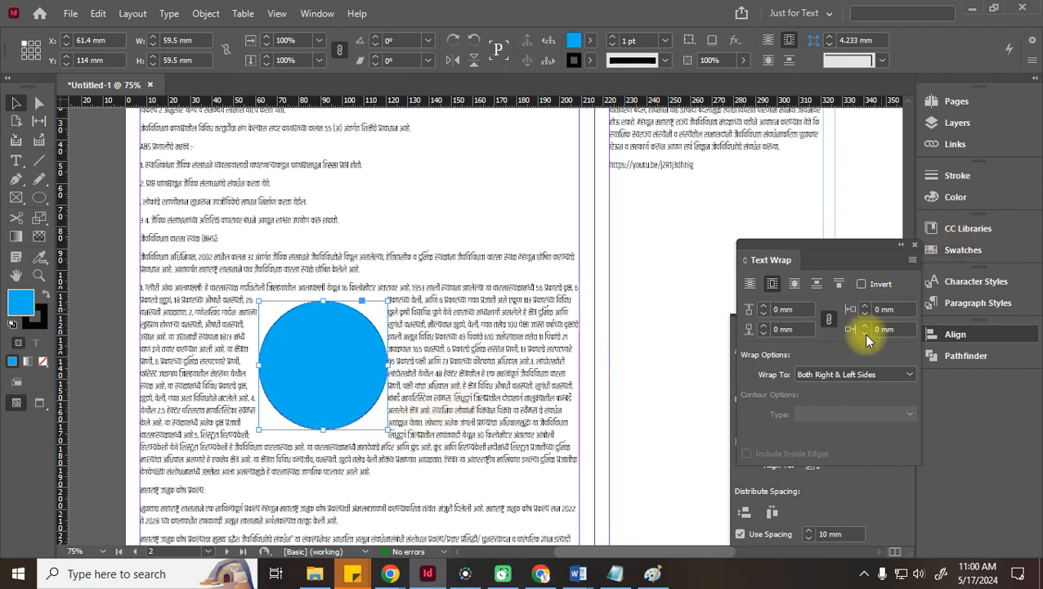
# Raise the circle's text wrap offsets to 5 mm and move the circle down about 9.5 mm
pyautogui.click(766, 307)
pyautogui.click(766, 307)
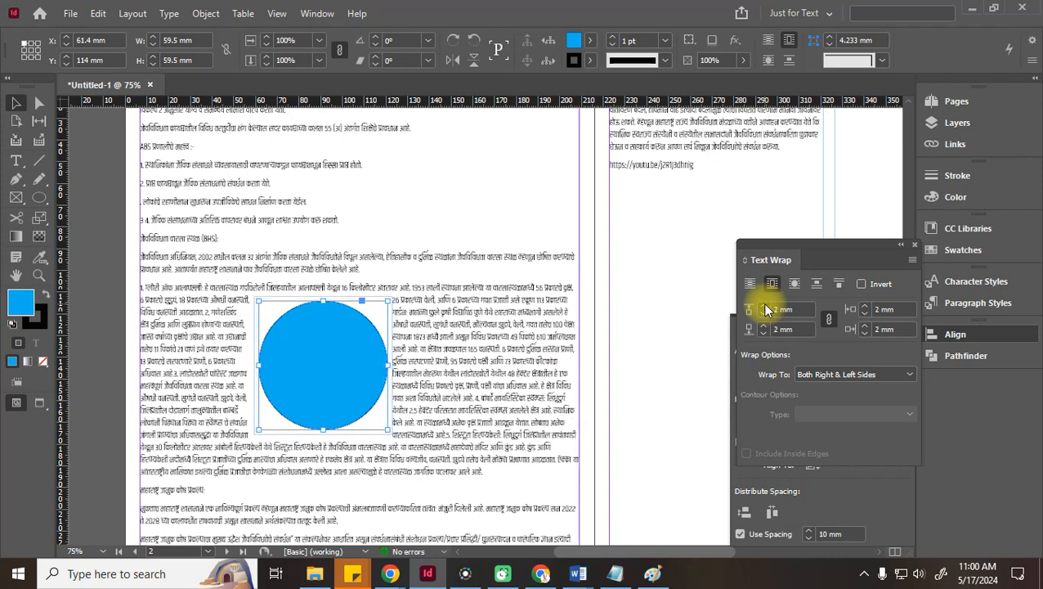
pyautogui.click(766, 307)
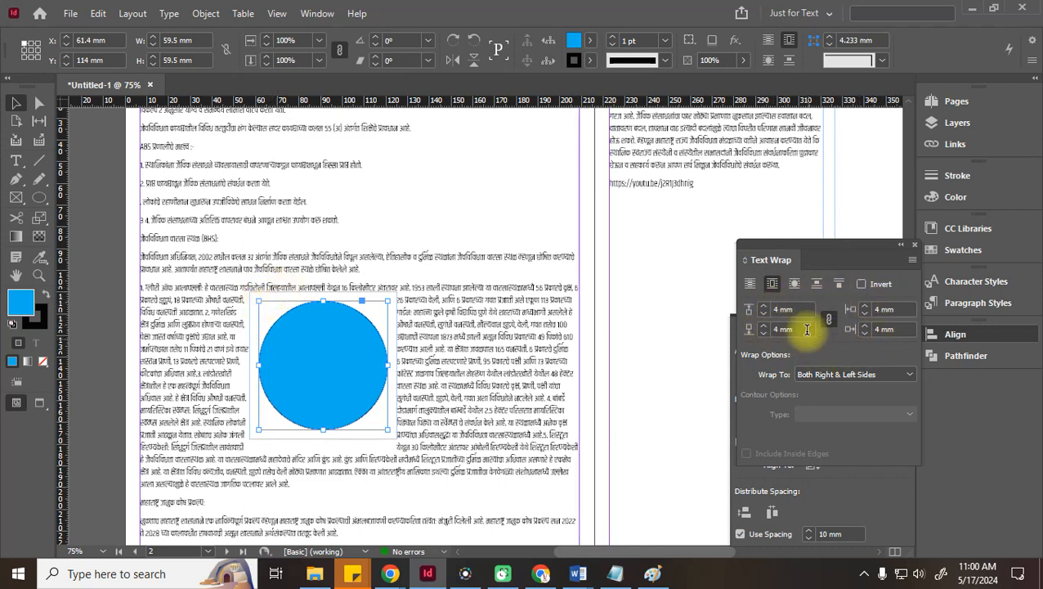
pyautogui.click(765, 309)
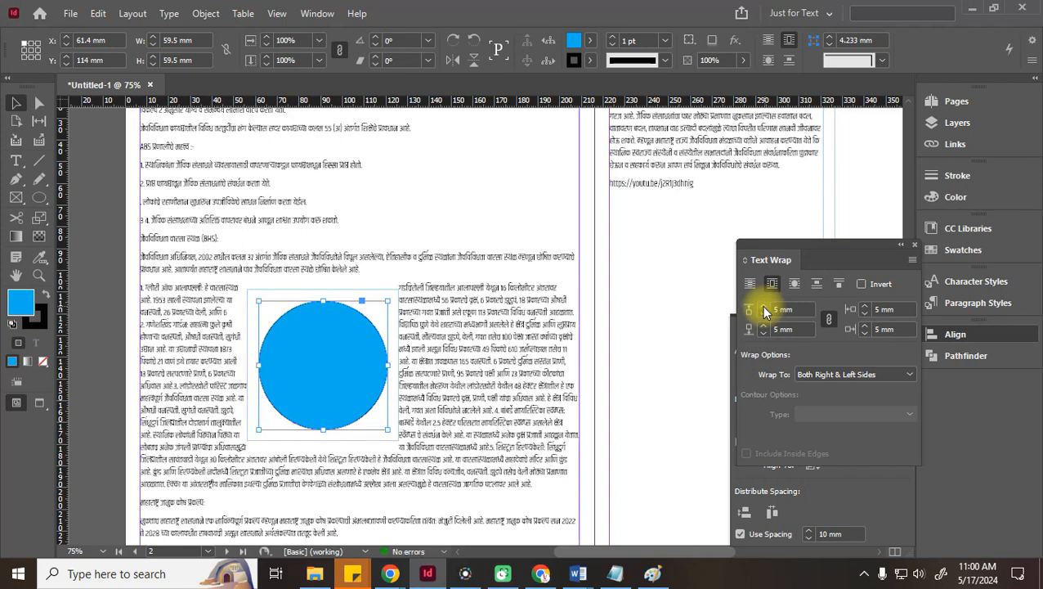
pyautogui.moveTo(323, 393); pyautogui.dragTo(348, 406)
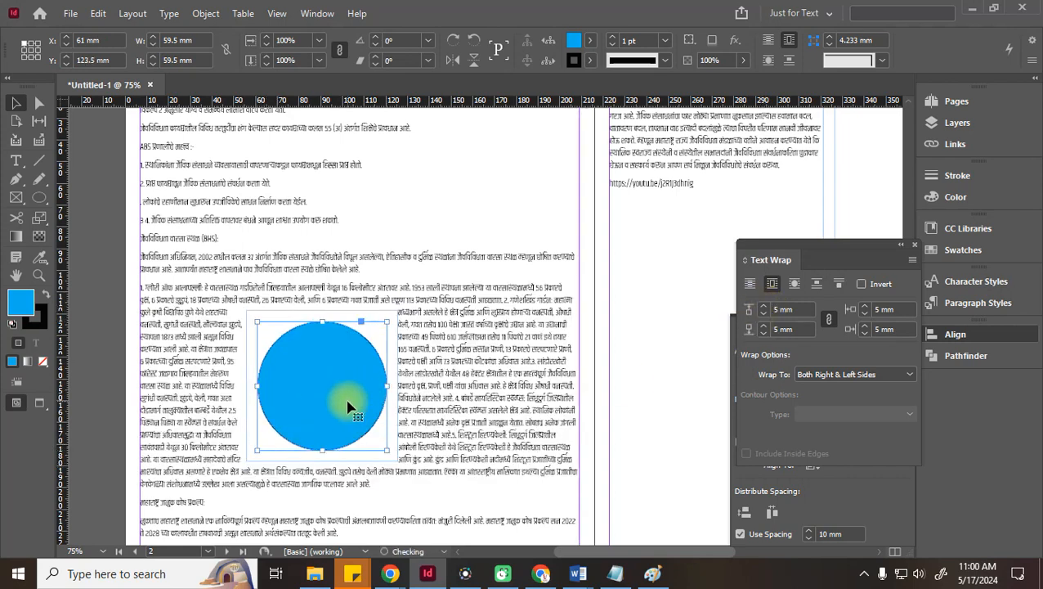
pyautogui.click(78, 393)
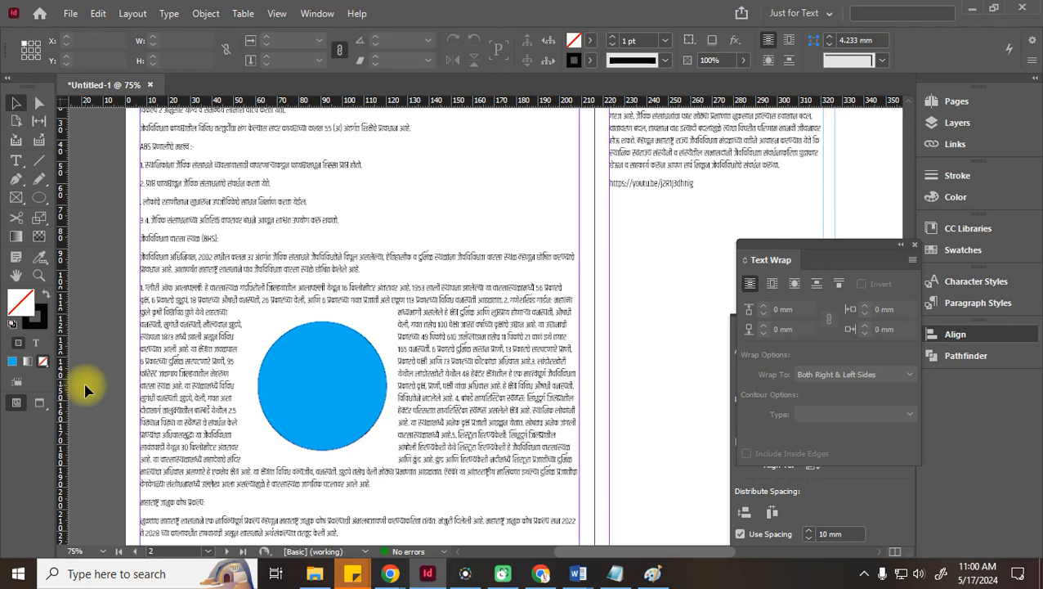
# Make the text wrap follow the circle's round shape, with the circle at X 61, Y 123.5 mm
pyautogui.click(288, 391)
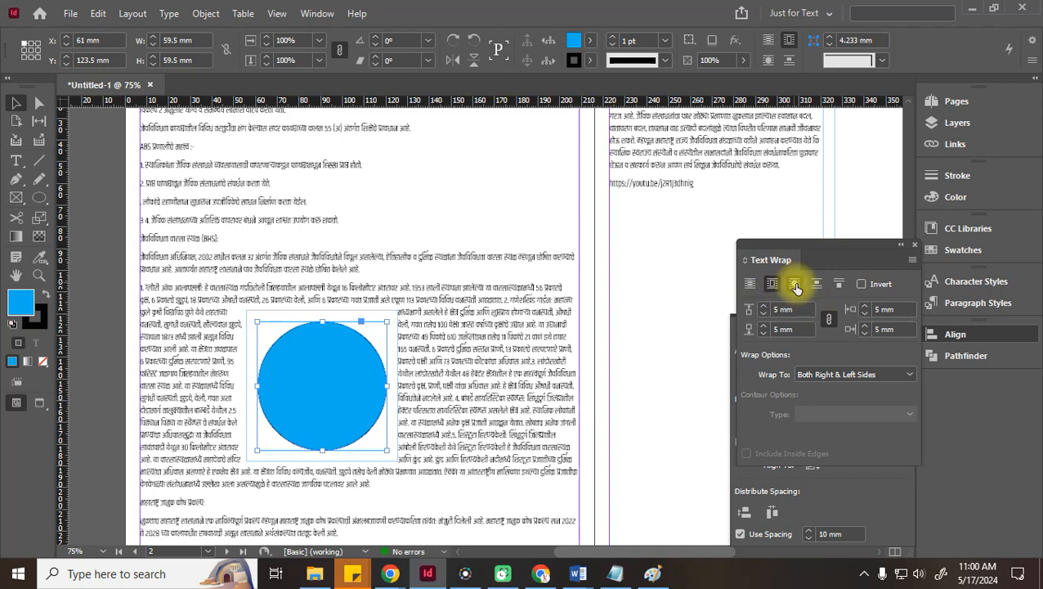
pyautogui.click(796, 286)
pyautogui.click(82, 361)
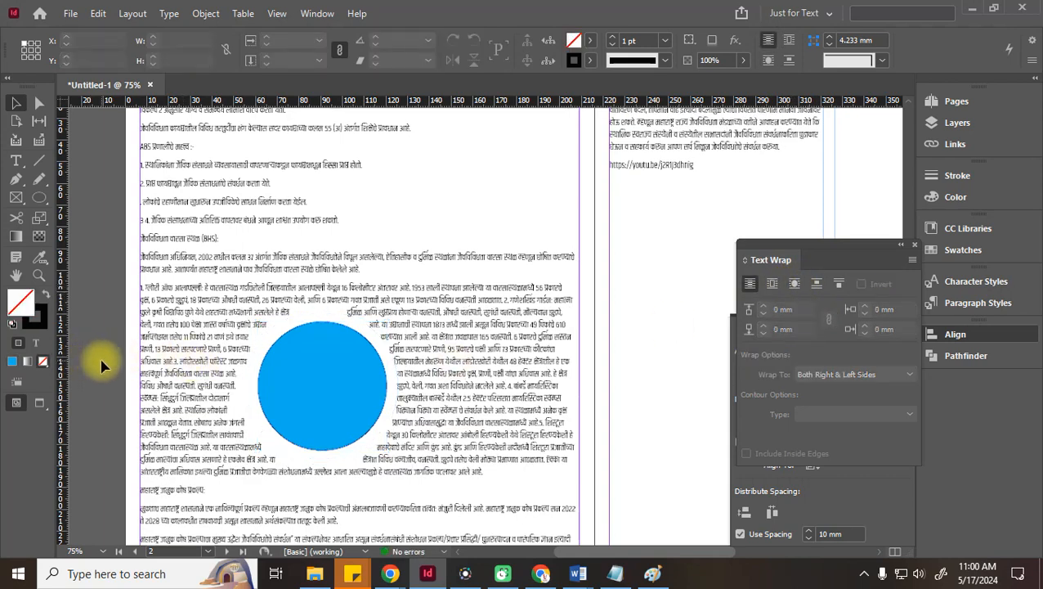
pyautogui.click(292, 373)
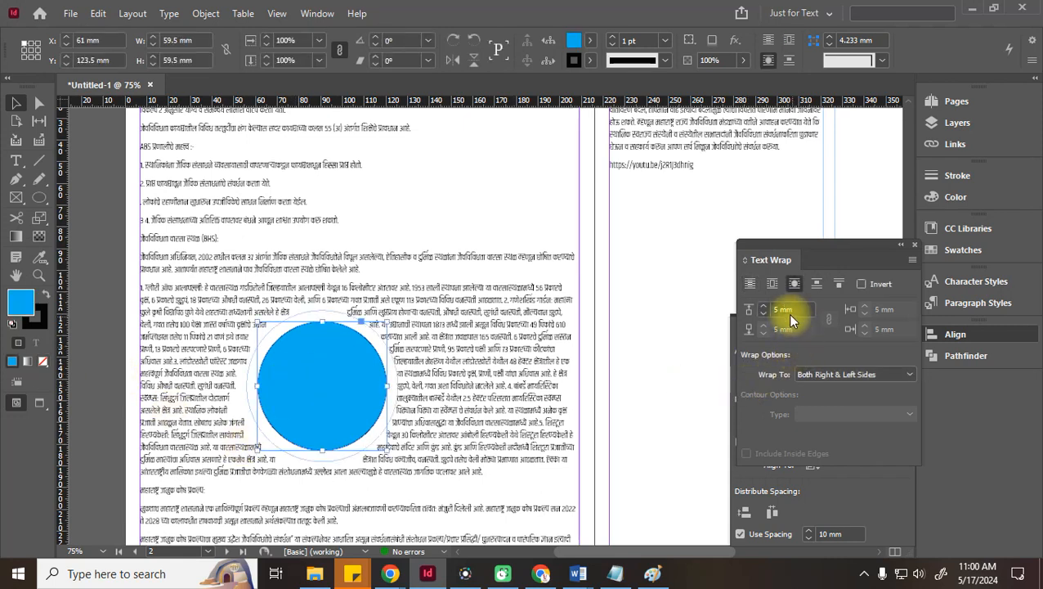
pyautogui.click(326, 363)
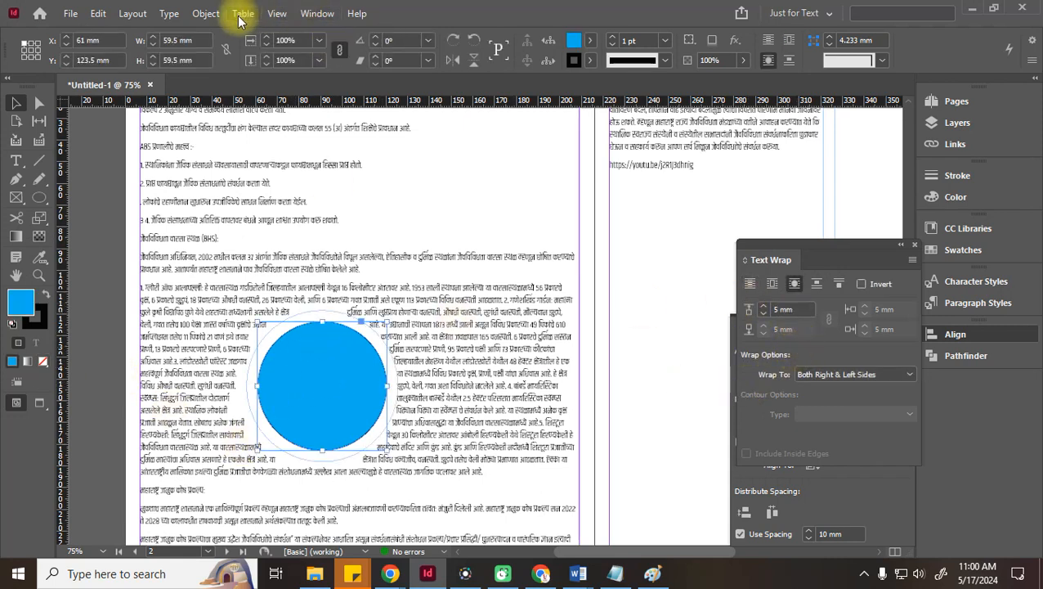
# Drag Text Wrap, Align and Pathfinder into the right dock, with Pathfinder below Align, then expand Text Wrap
pyautogui.click(168, 14)
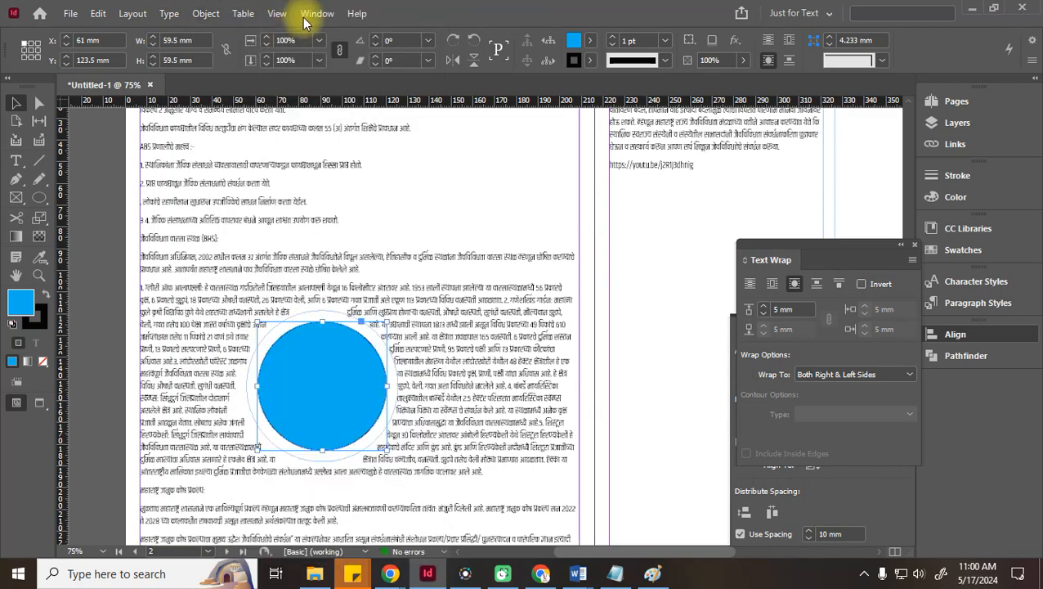
pyautogui.click(317, 13)
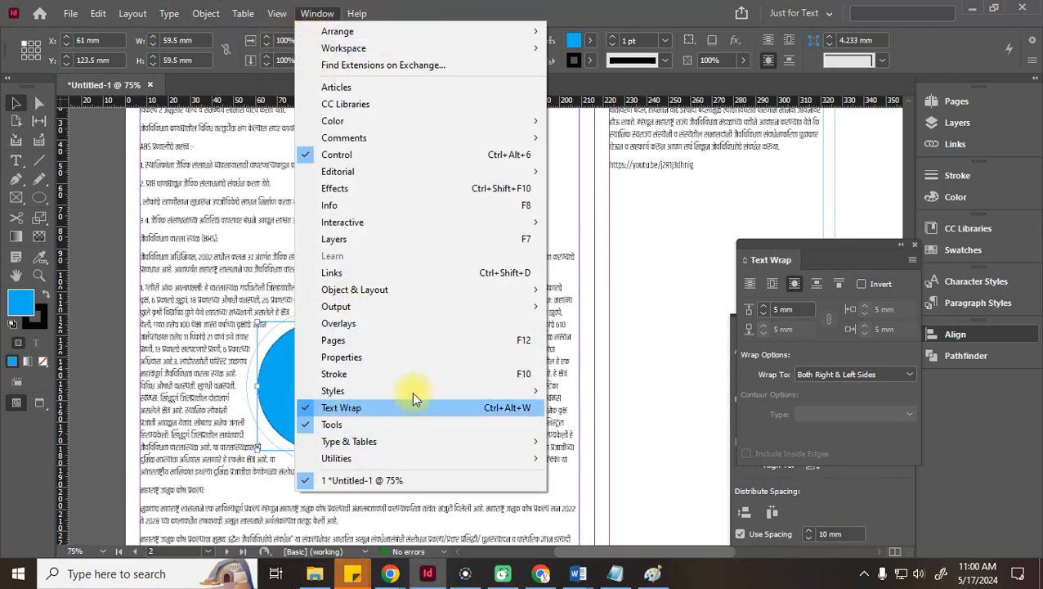
pyautogui.click(642, 5)
pyautogui.moveTo(799, 266); pyautogui.dragTo(971, 397)
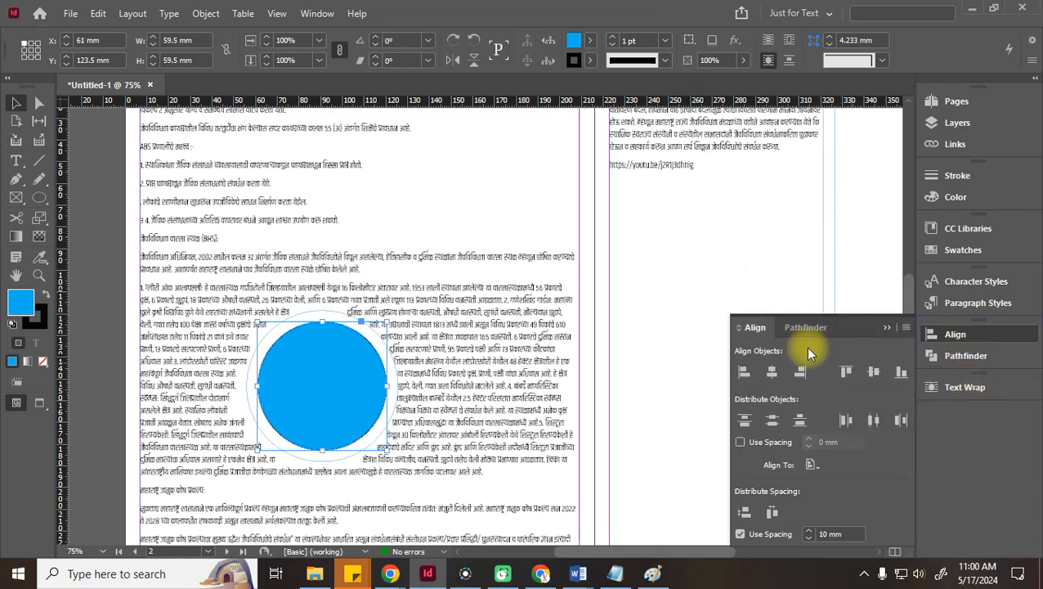
pyautogui.moveTo(768, 326); pyautogui.dragTo(951, 443)
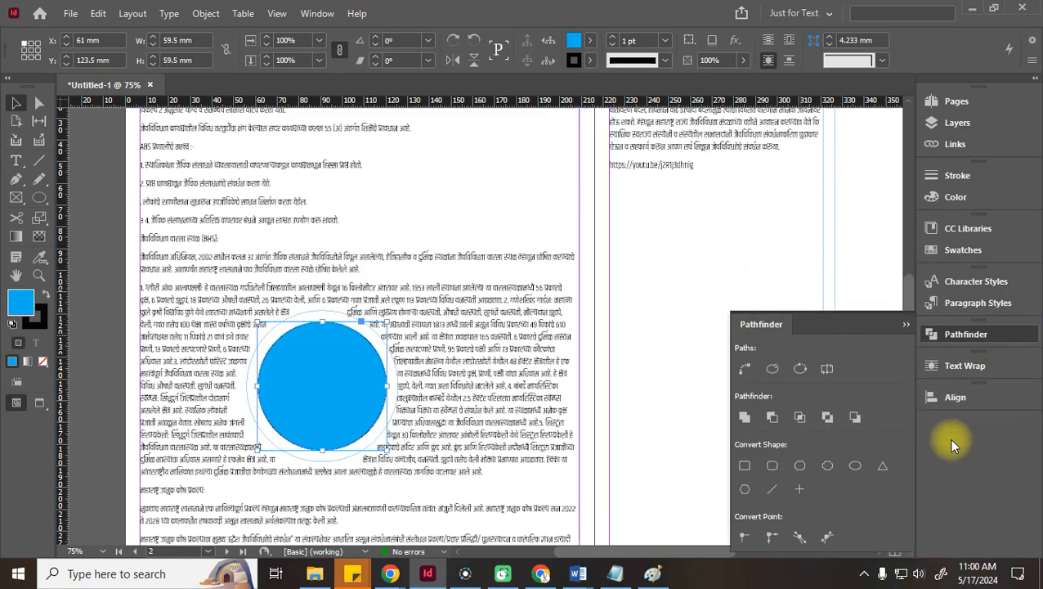
pyautogui.moveTo(778, 319); pyautogui.dragTo(943, 396)
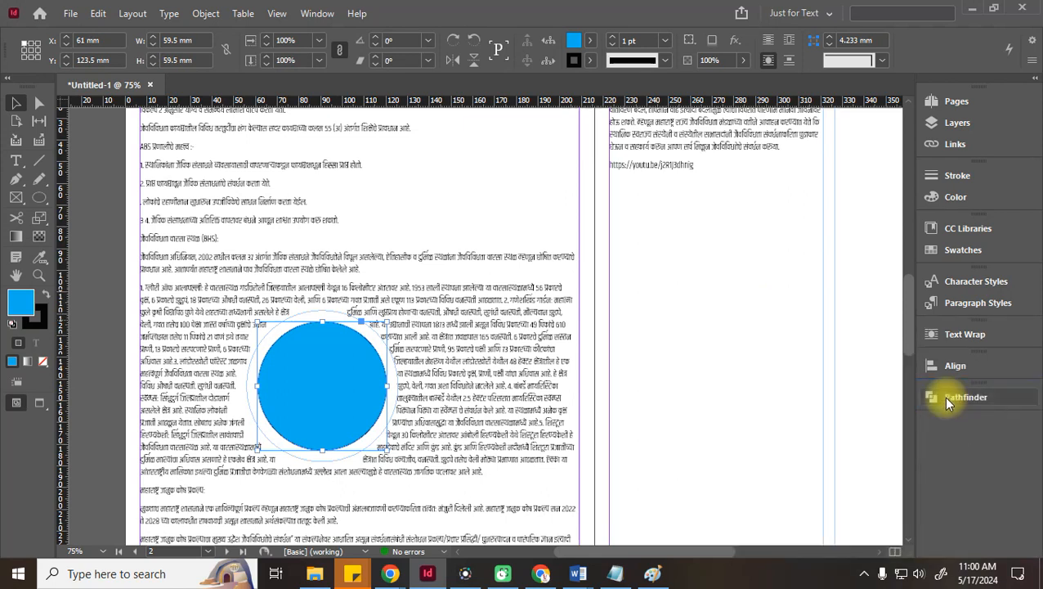
pyautogui.click(953, 335)
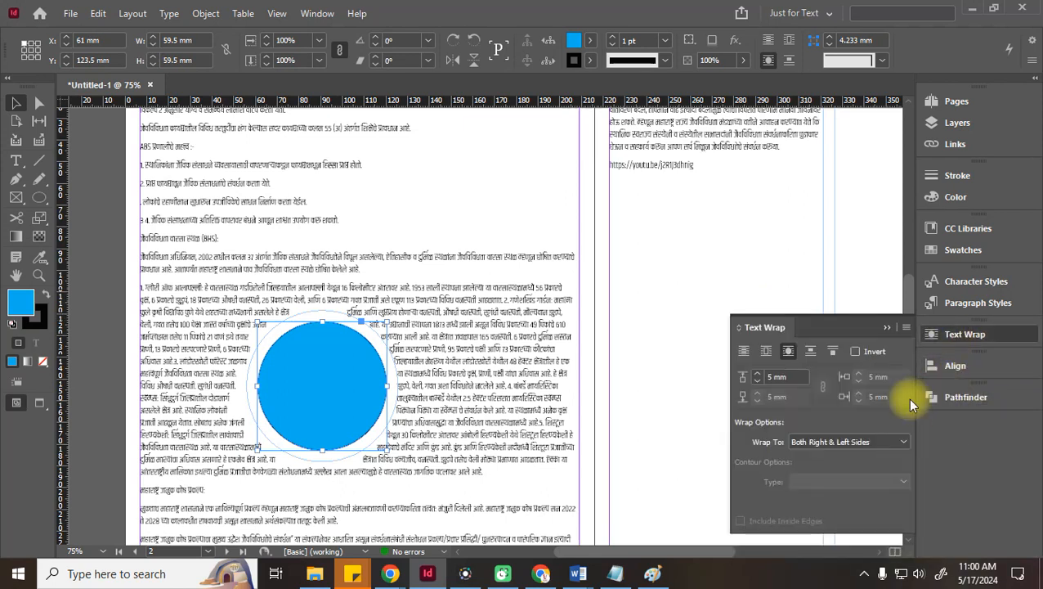
# Save the current panel layout as a new workspace named 'with new option'
pyautogui.click(317, 13)
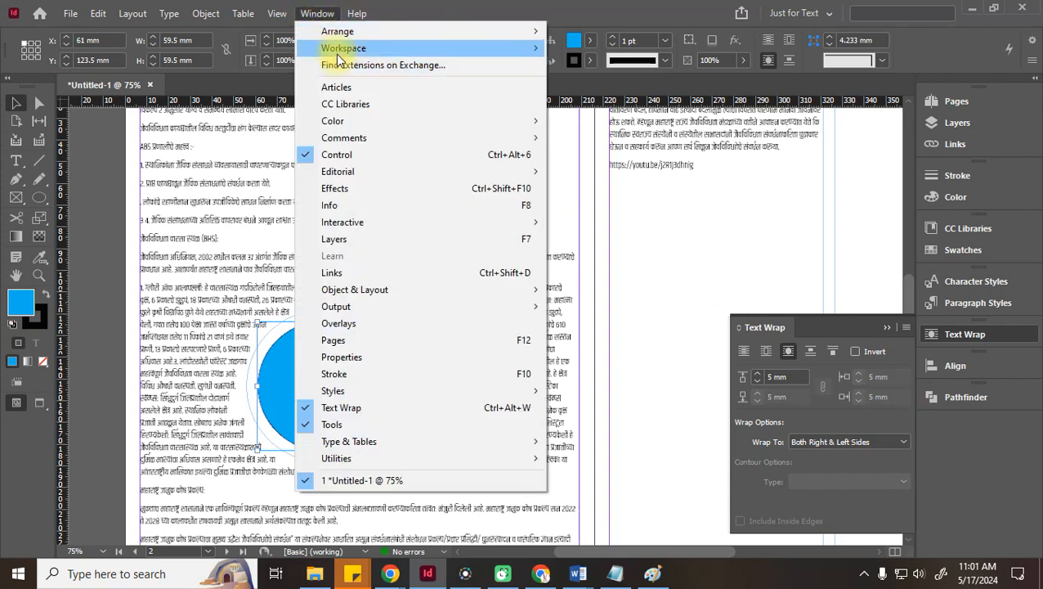
pyautogui.moveTo(343, 49)
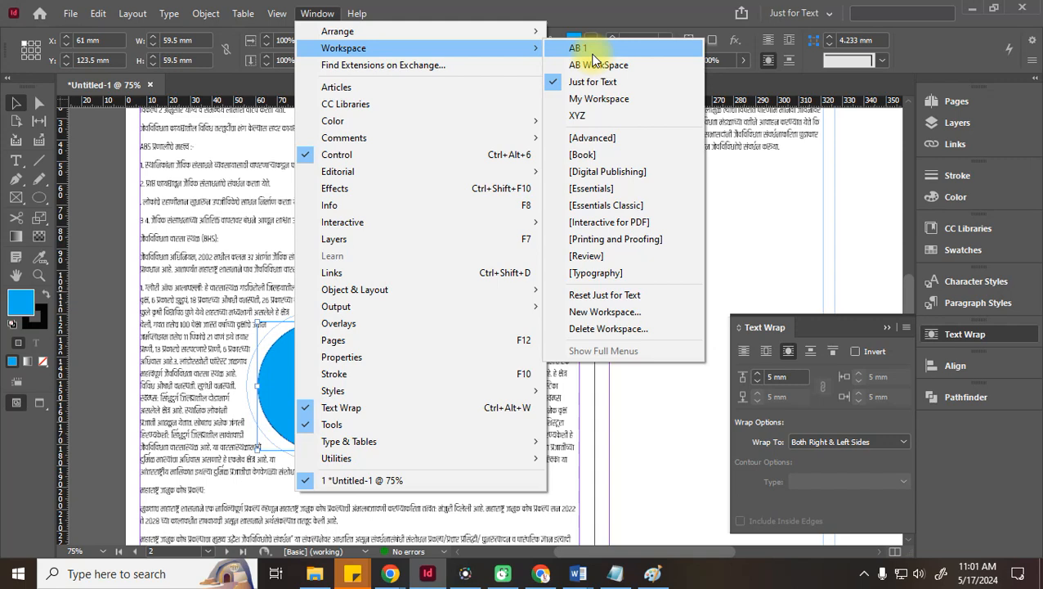
pyautogui.click(619, 311)
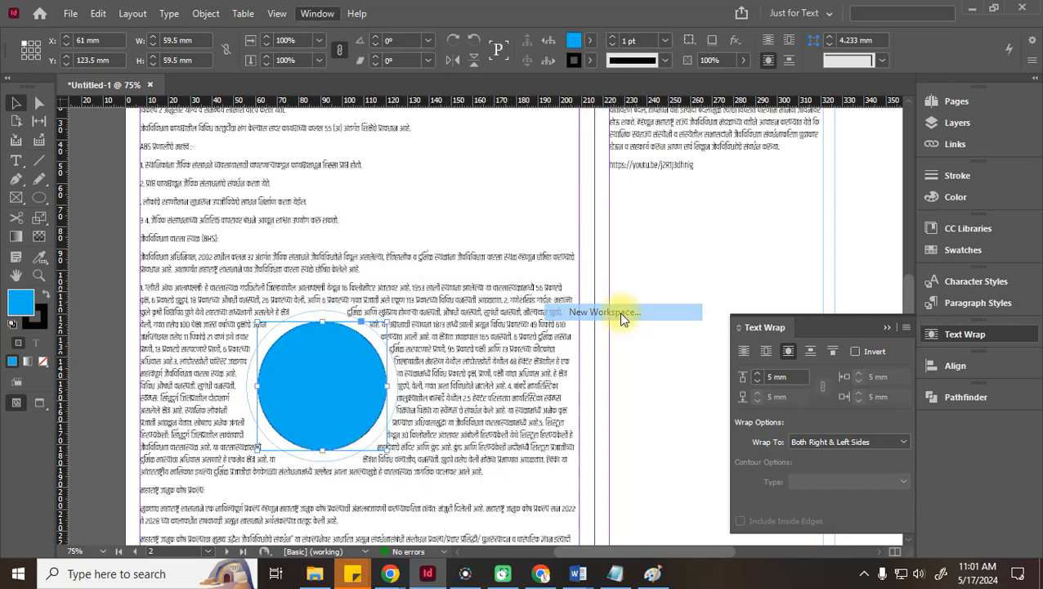
pyautogui.write('With new')
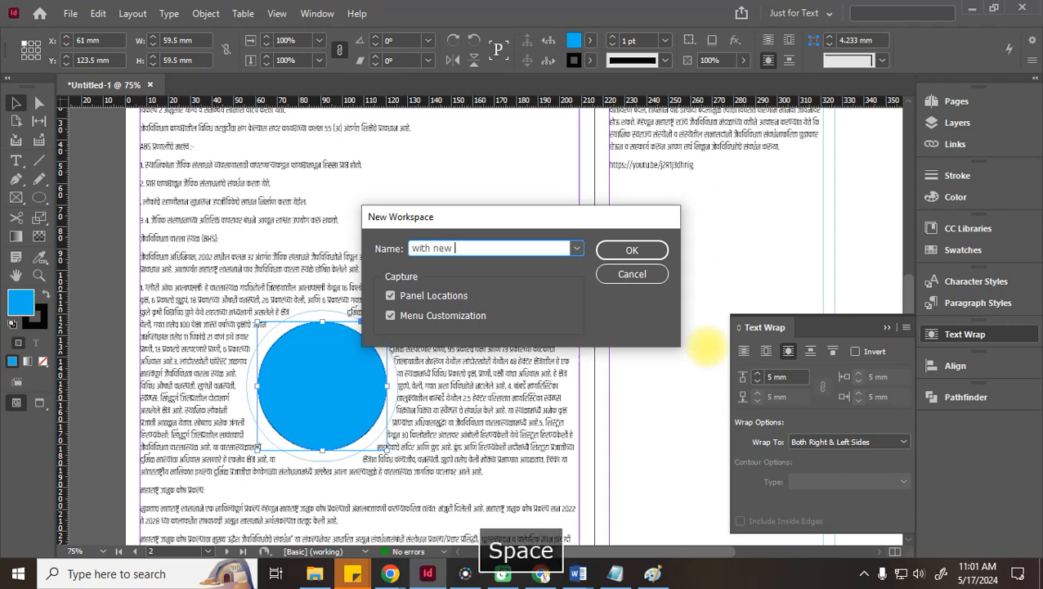
pyautogui.write('o')
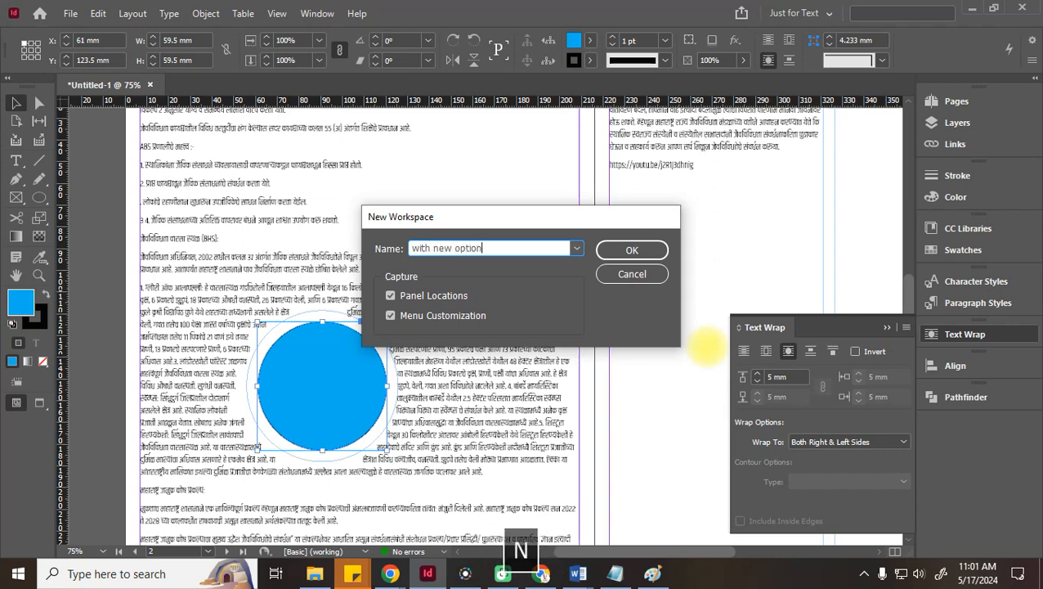
pyautogui.write('ption')
pyautogui.press('Return')
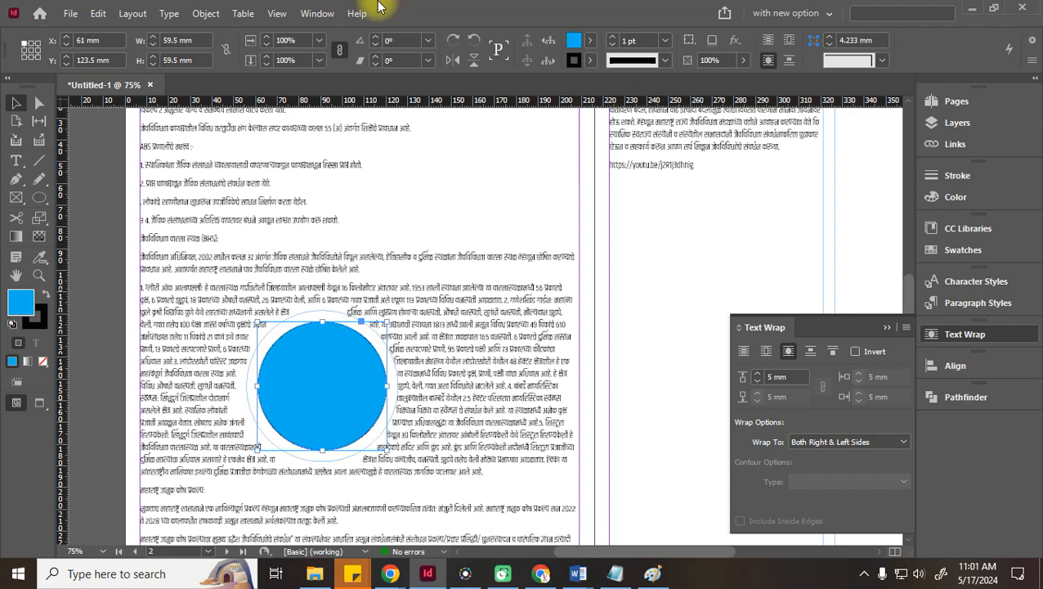
pyautogui.click(318, 13)
pyautogui.moveTo(366, 47)
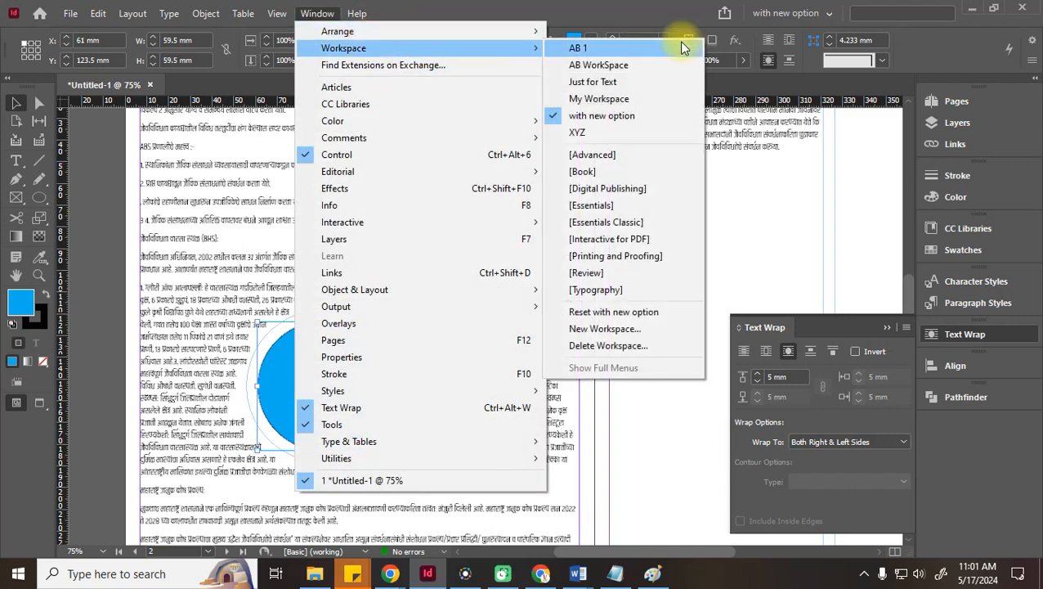
# Switch to the AB WorkSpace layout, then delete the AB 1 workspace
pyautogui.click(599, 66)
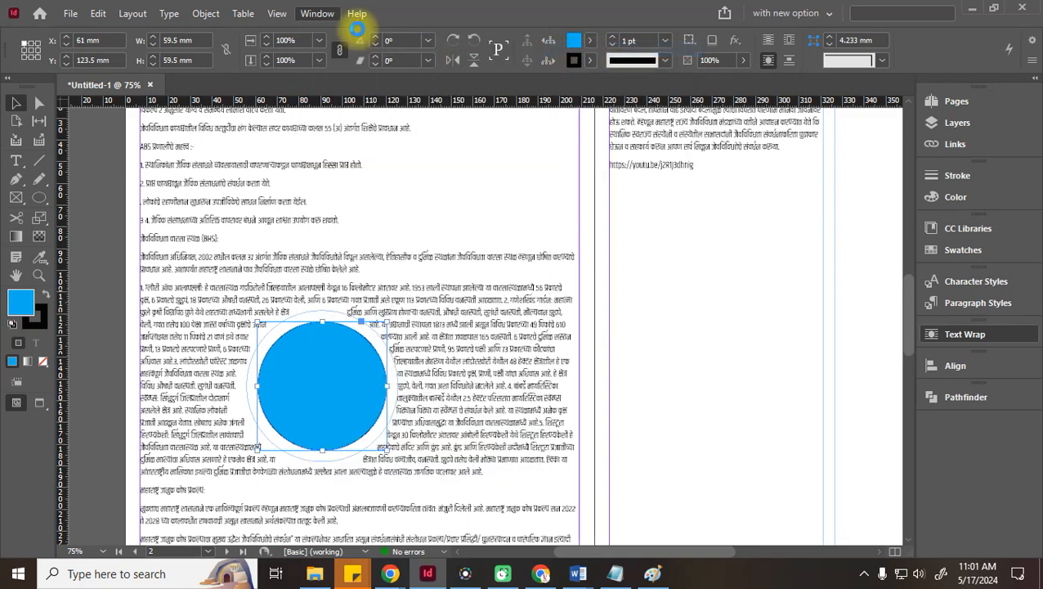
pyautogui.click(324, 13)
pyautogui.click(319, 14)
pyautogui.click(319, 15)
pyautogui.moveTo(344, 47)
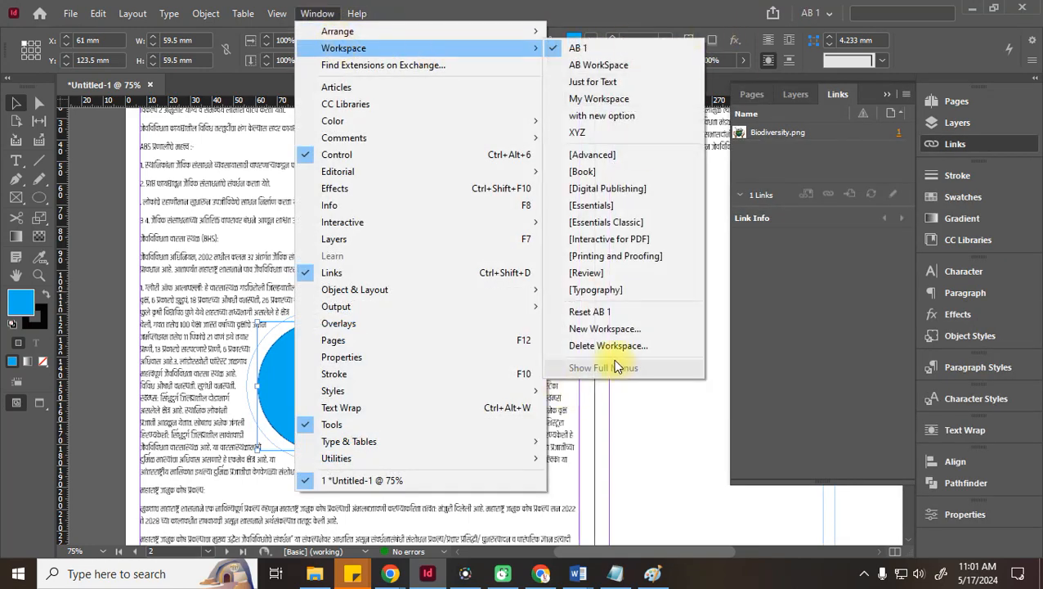
pyautogui.click(613, 348)
pyautogui.click(595, 276)
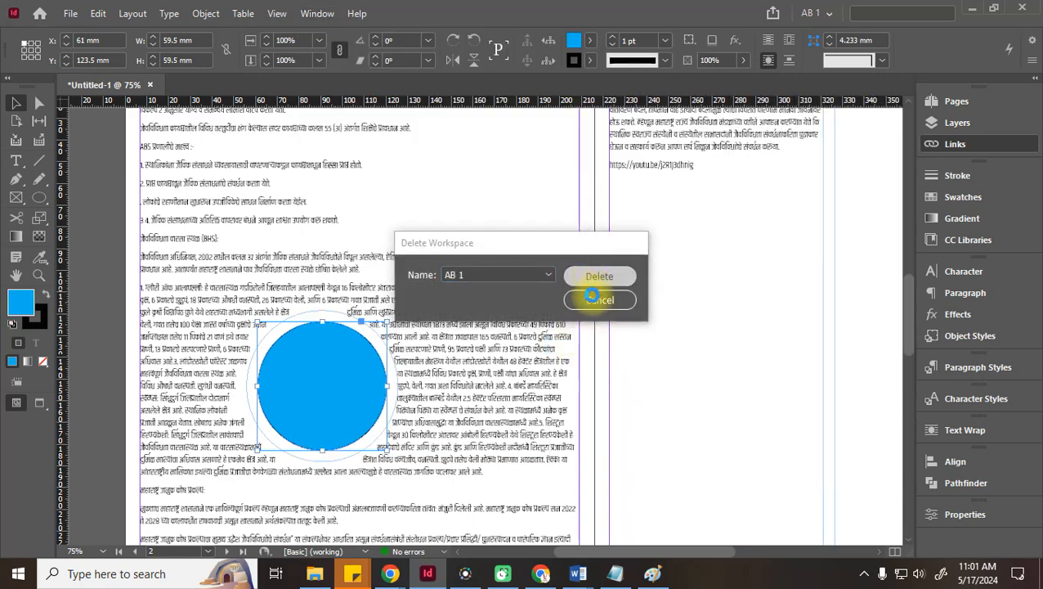
# Switch the interface to the 'with new option' workspace
pyautogui.click(316, 14)
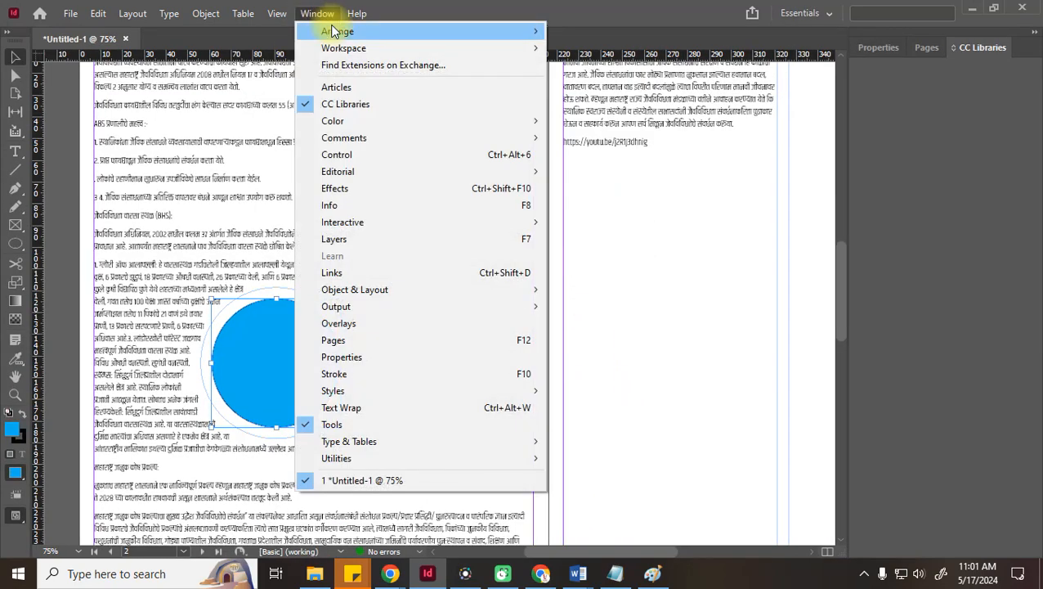
pyautogui.moveTo(332, 47)
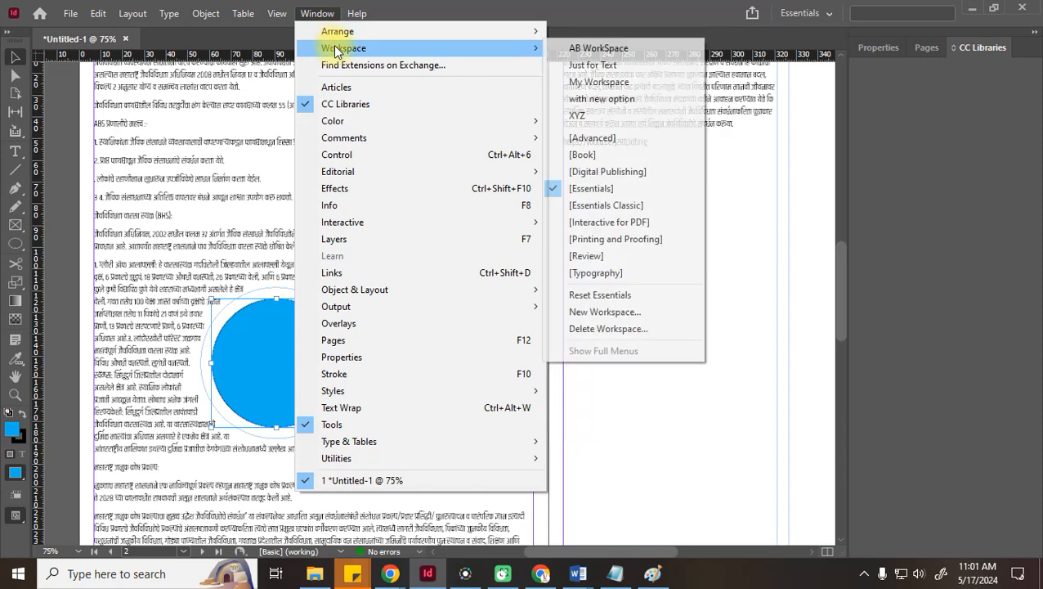
pyautogui.click(604, 99)
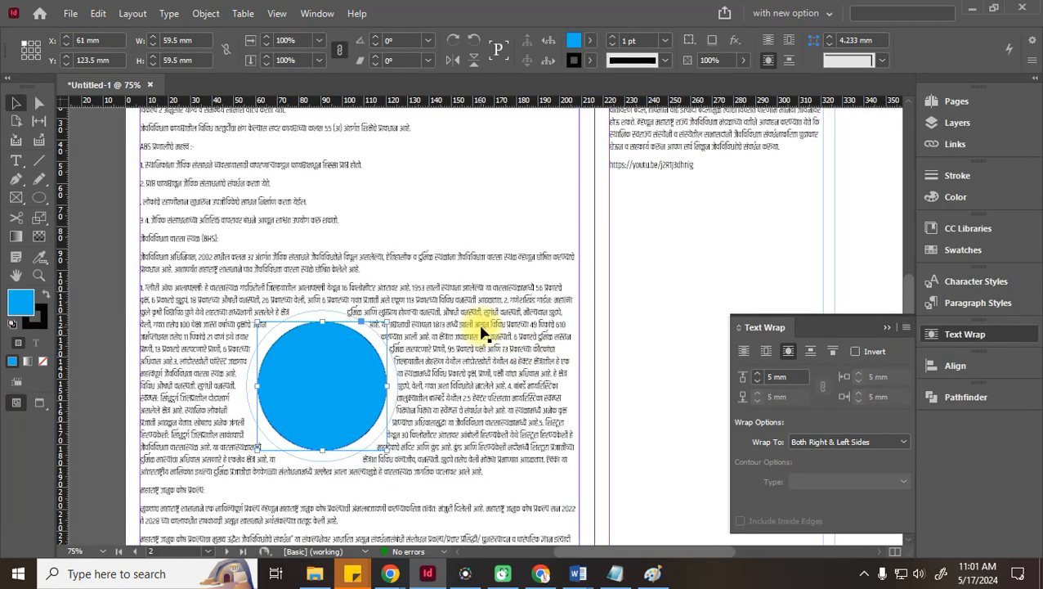
# Select the right-hand text frame and blue circle, clear the selection, and pick the Pen tool
pyautogui.click(626, 317)
pyautogui.click(360, 397)
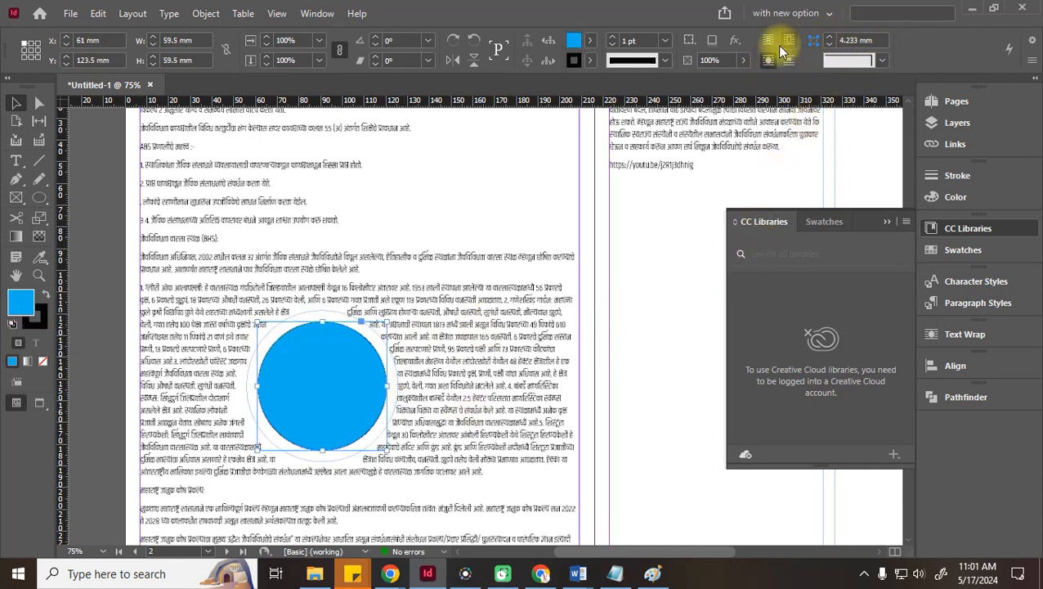
pyautogui.click(629, 251)
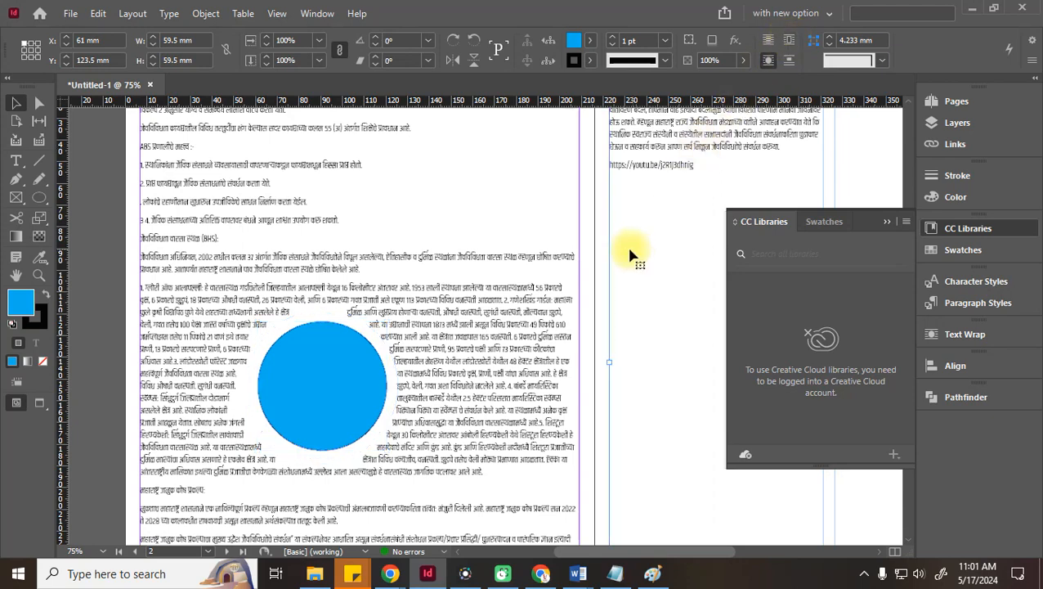
pyautogui.click(95, 264)
pyautogui.click(14, 181)
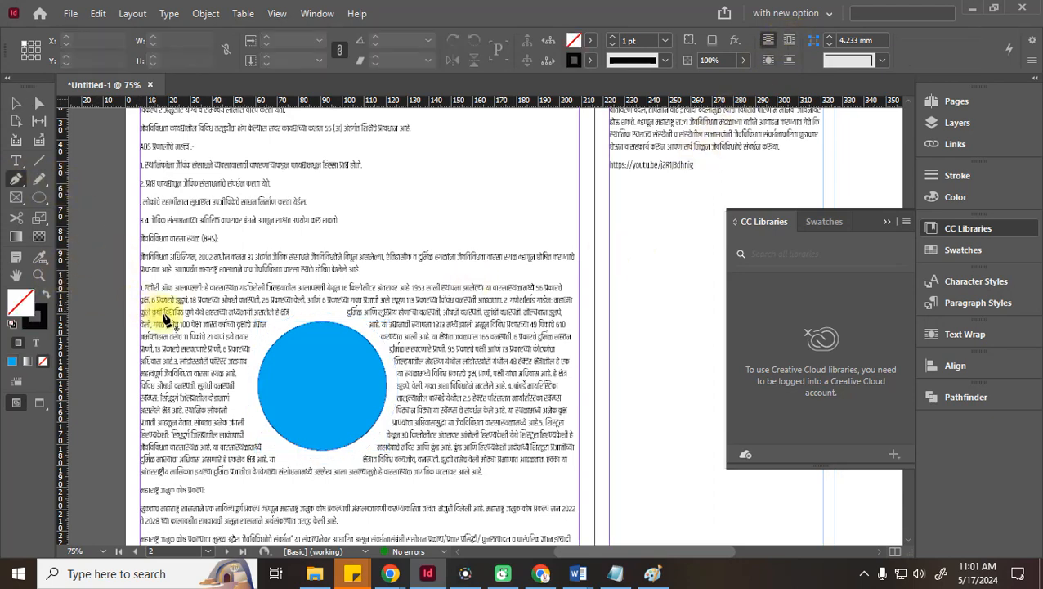
# Draw a closed curvy freeform path with the Pen tool on the pasteboard left of the page
pyautogui.press('space')
pyautogui.moveTo(151, 301); pyautogui.dragTo(360, 296)
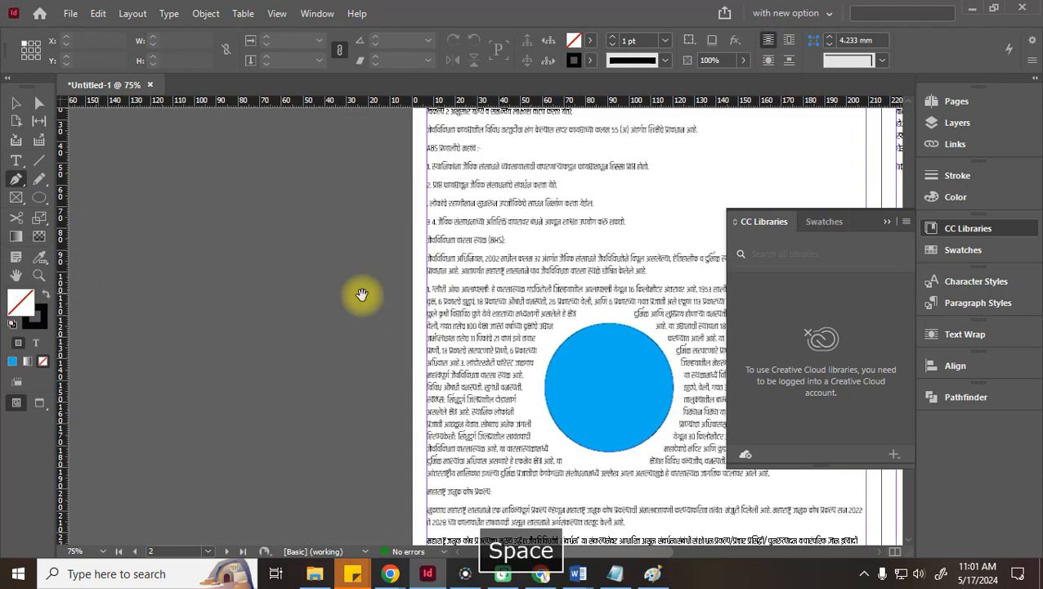
pyautogui.click(118, 250)
pyautogui.moveTo(180, 201); pyautogui.dragTo(244, 221)
pyautogui.moveTo(227, 325); pyautogui.dragTo(276, 363)
pyautogui.moveTo(309, 255); pyautogui.dragTo(349, 227)
pyautogui.moveTo(372, 362); pyautogui.dragTo(345, 428)
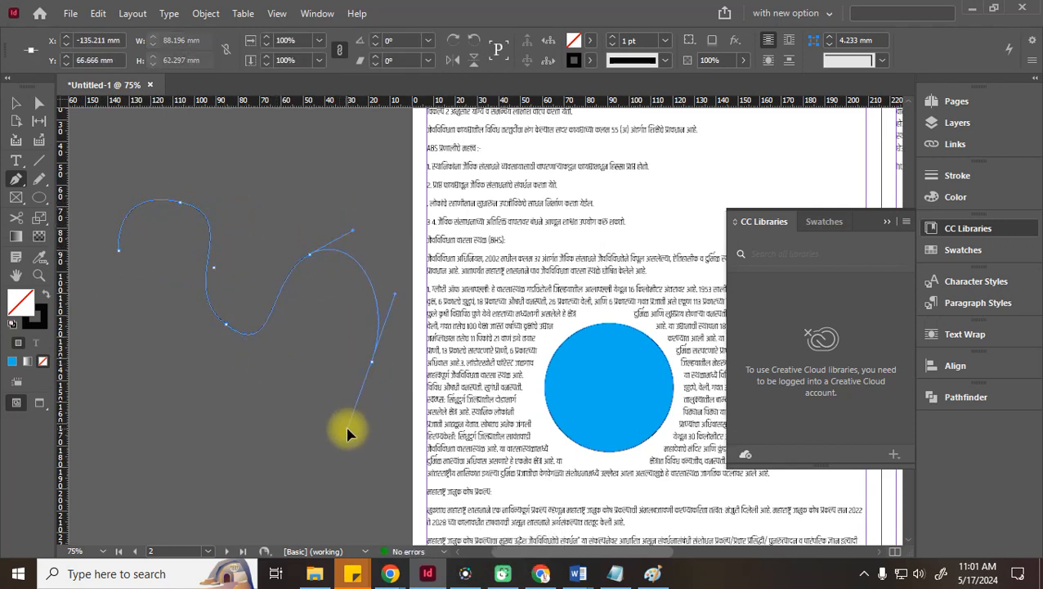
pyautogui.moveTo(178, 466); pyautogui.dragTo(127, 402)
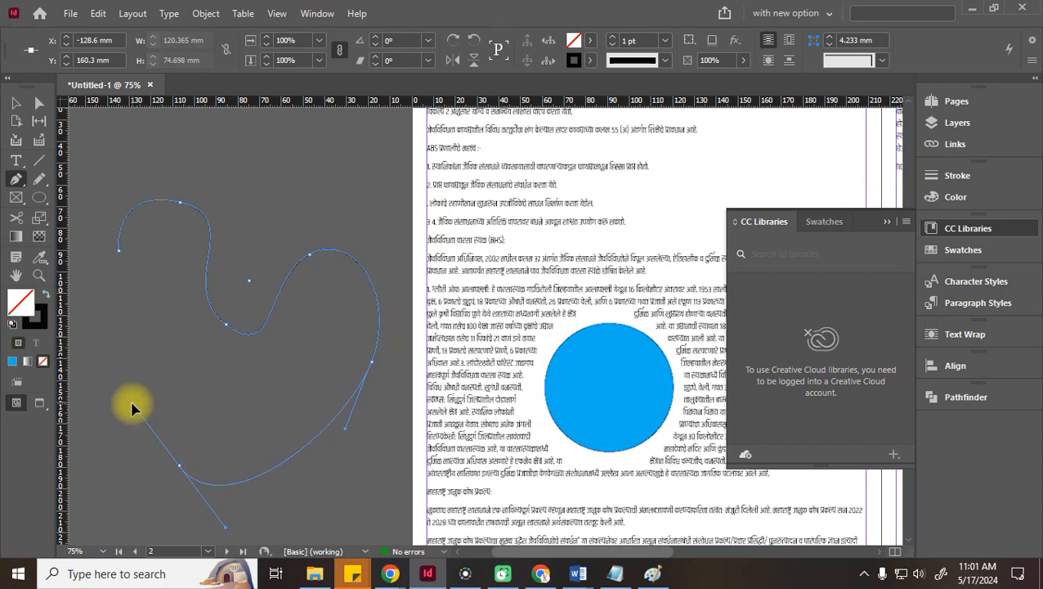
# Fill the blob magenta and scale it down proportionally to about 75.92 × 83.031 mm
pyautogui.click(15, 103)
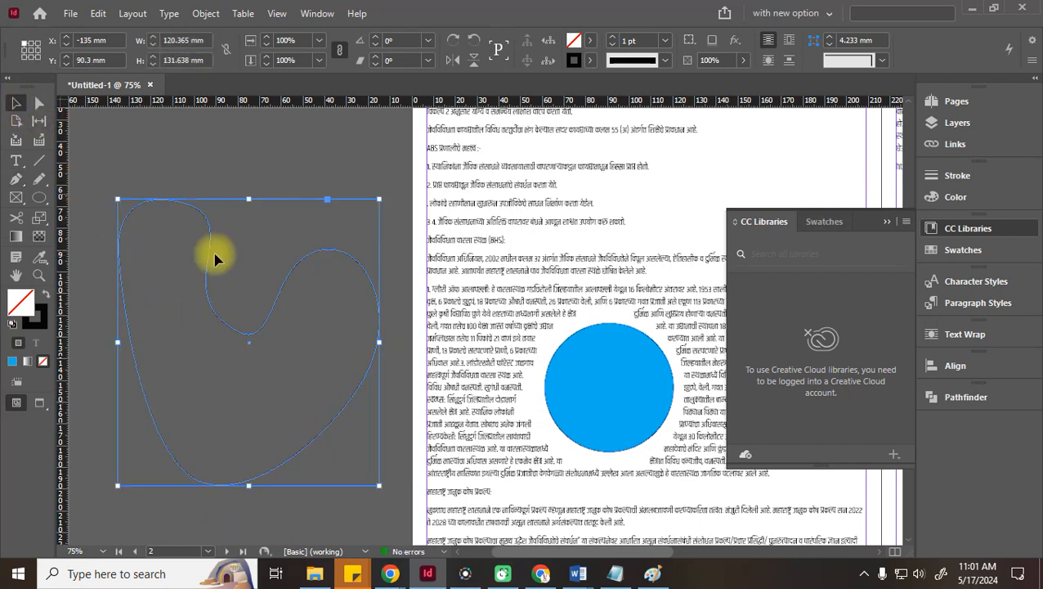
pyautogui.click(589, 41)
pyautogui.click(470, 155)
pyautogui.click(470, 172)
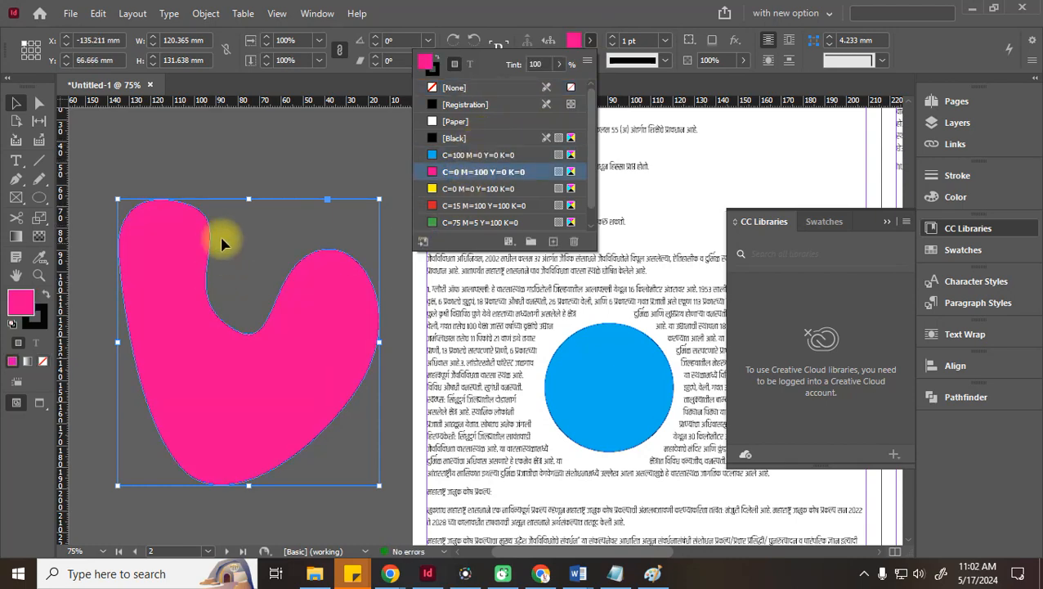
pyautogui.click(221, 144)
pyautogui.moveTo(378, 487); pyautogui.dragTo(305, 375)
# Move the blue circle off the page onto the lower-left pasteboard and reselect the pink shape
pyautogui.moveTo(417, 354); pyautogui.dragTo(318, 237)
pyautogui.moveTo(496, 287); pyautogui.dragTo(204, 358)
pyautogui.click(158, 233)
# Place the pink shape on the article text and make the wrap follow its outline
pyautogui.moveTo(191, 247); pyautogui.dragTo(611, 268)
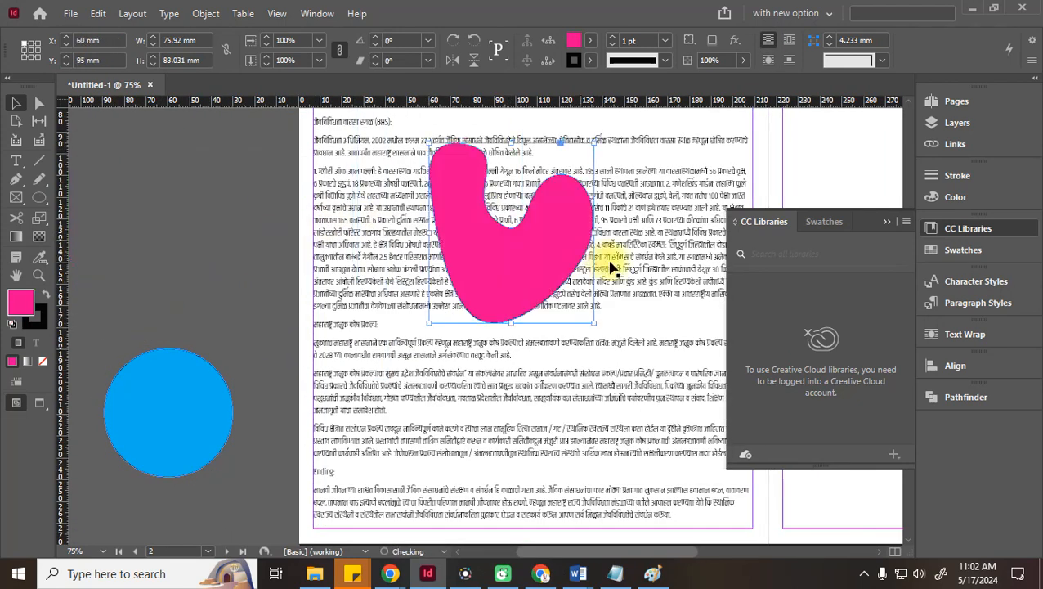
pyautogui.click(789, 45)
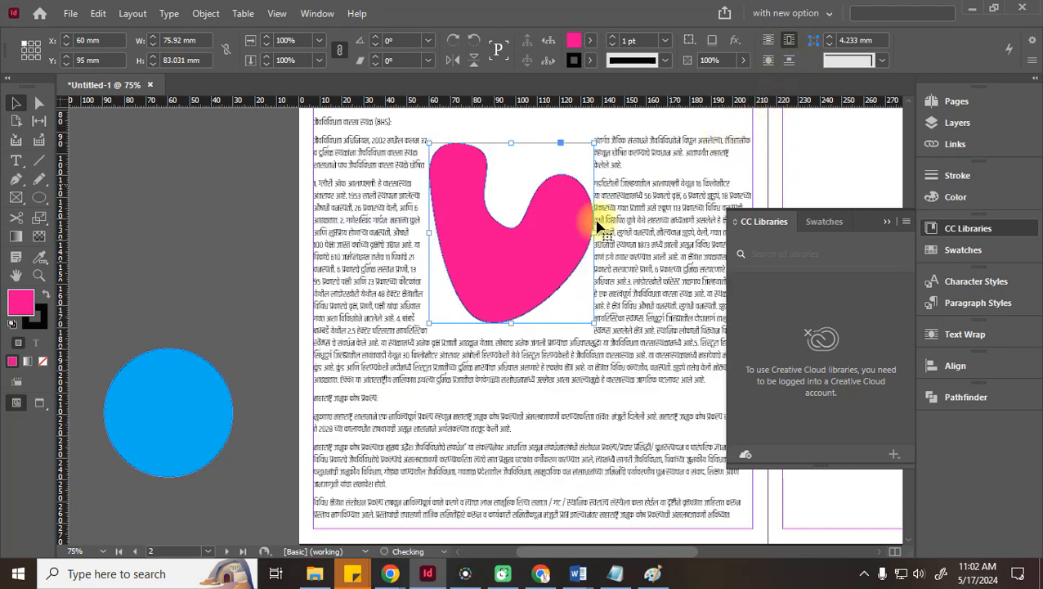
pyautogui.moveTo(532, 270); pyautogui.dragTo(528, 327)
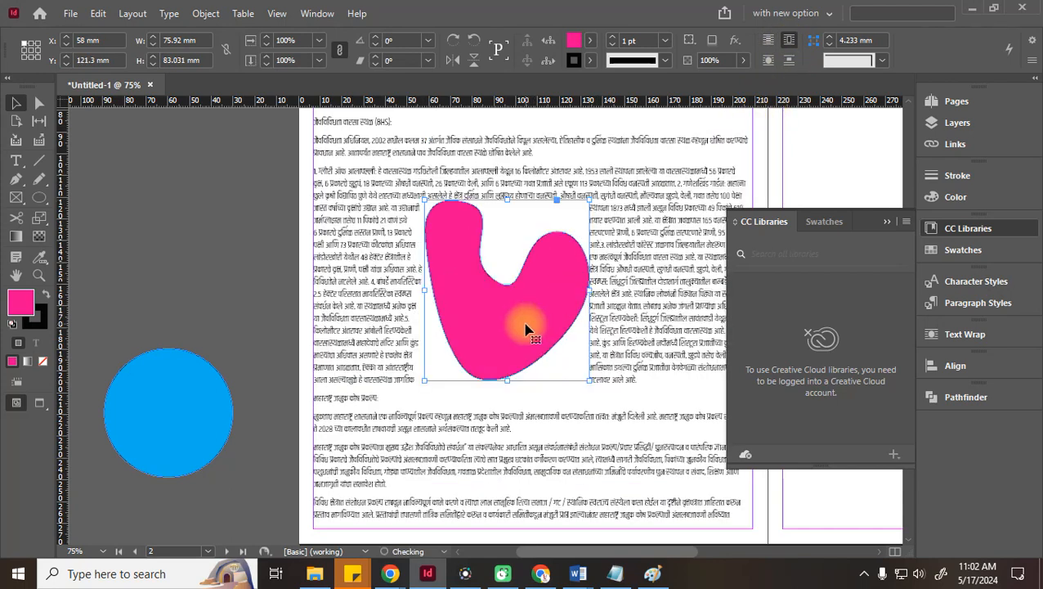
pyautogui.click(766, 63)
pyautogui.click(141, 256)
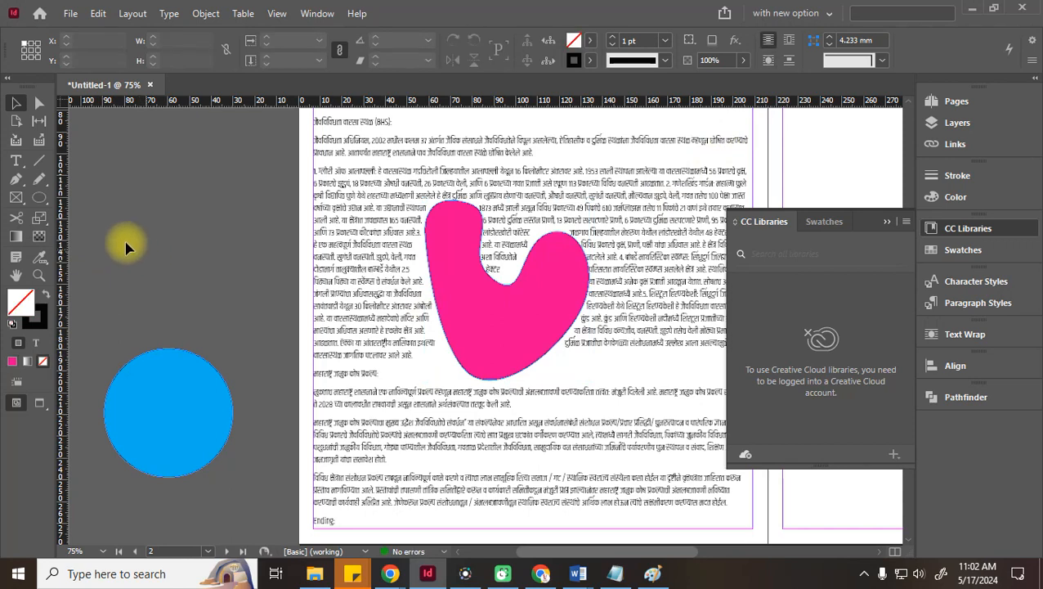
# Raise the pink shape's wrap offset to 3 mm, then move it to the left pasteboard
pyautogui.click(549, 347)
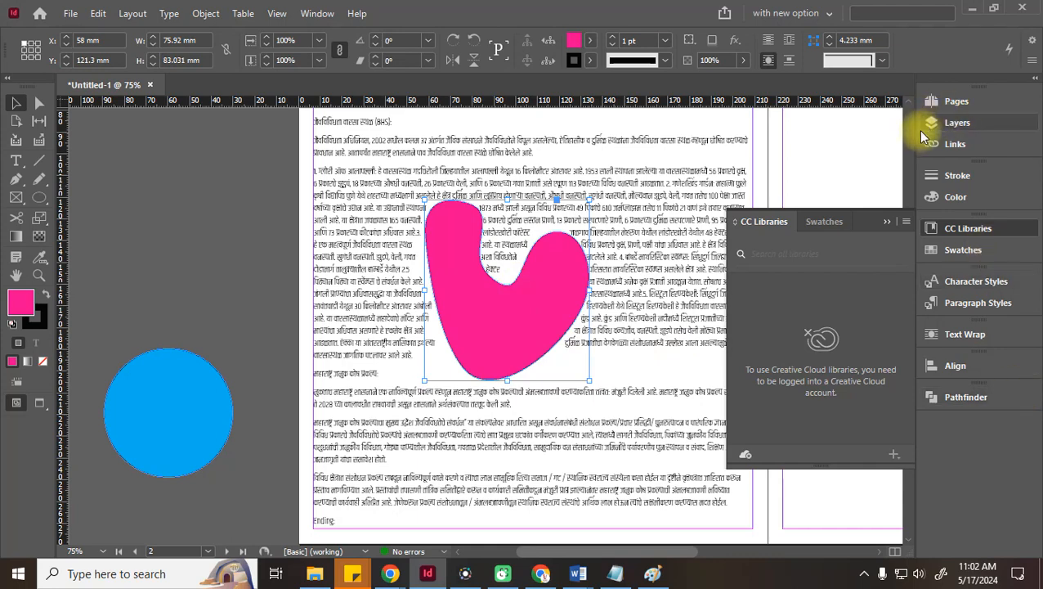
pyautogui.click(966, 334)
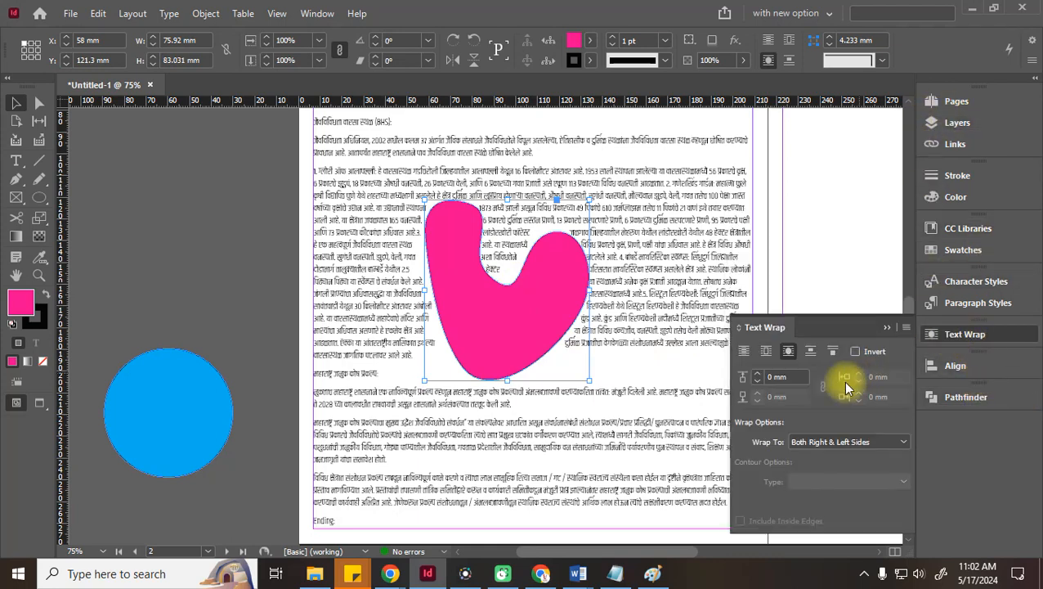
pyautogui.click(758, 373)
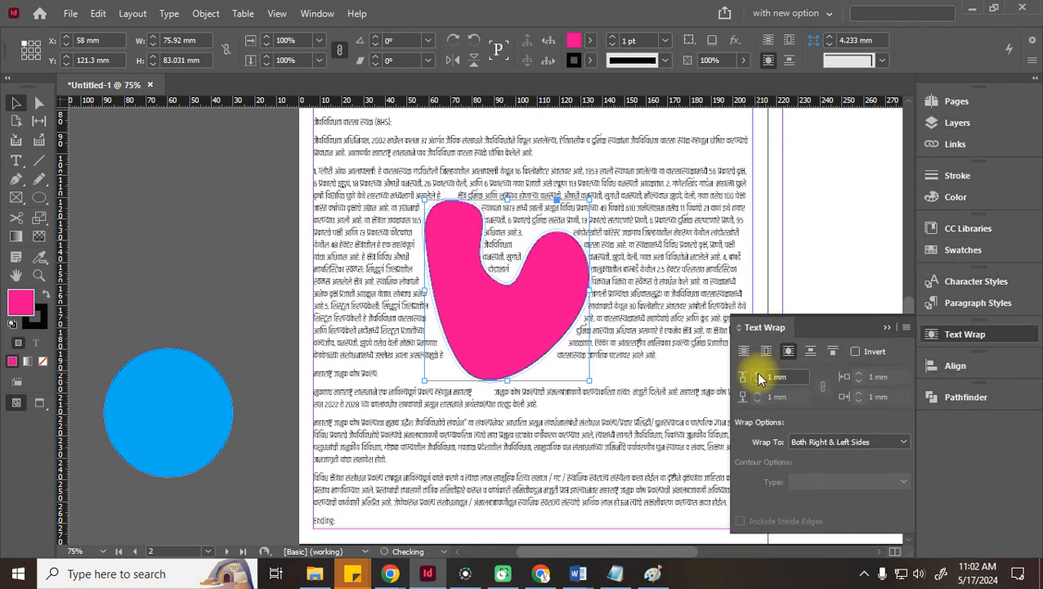
pyautogui.click(759, 377)
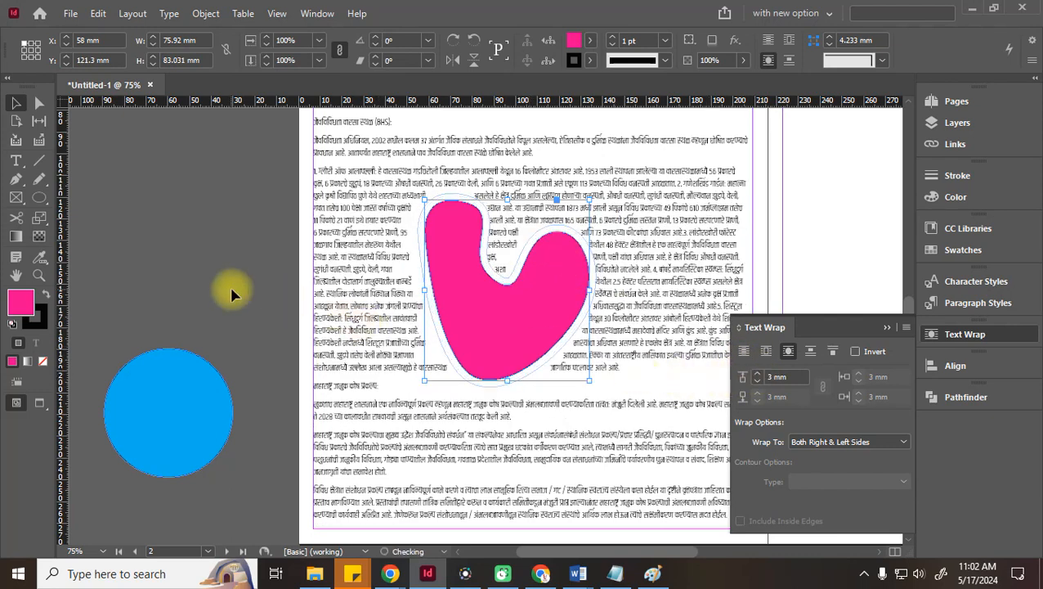
pyautogui.click(233, 293)
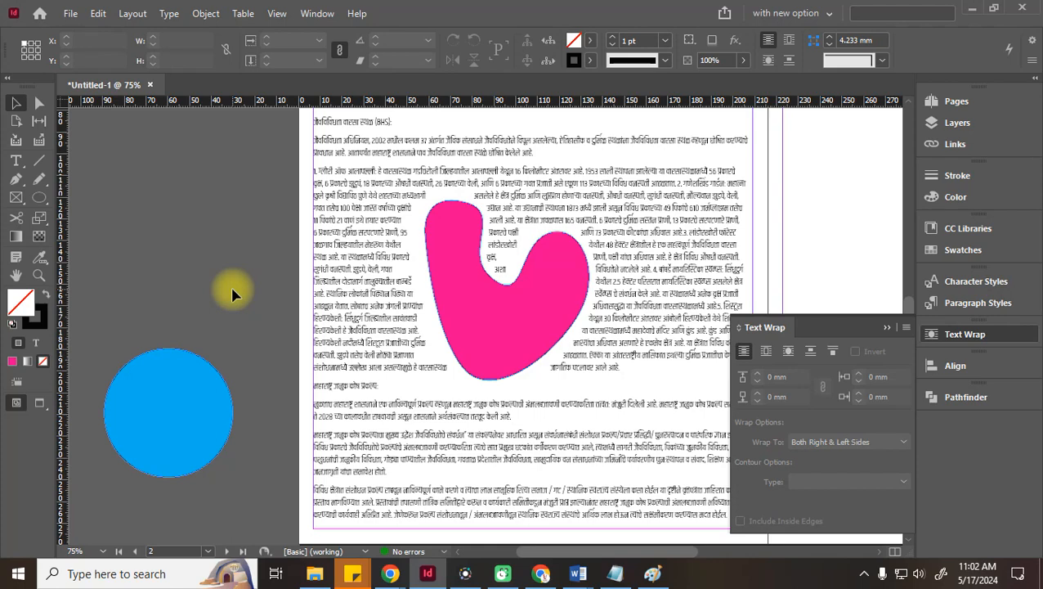
pyautogui.moveTo(543, 303); pyautogui.dragTo(542, 293)
pyautogui.click(221, 280)
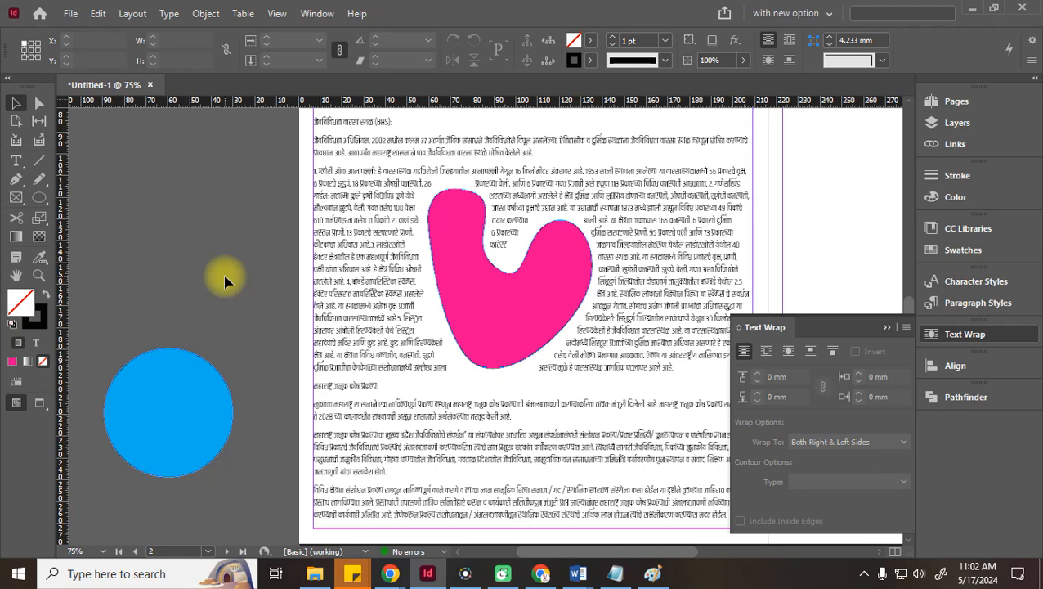
pyautogui.moveTo(494, 305); pyautogui.dragTo(183, 278)
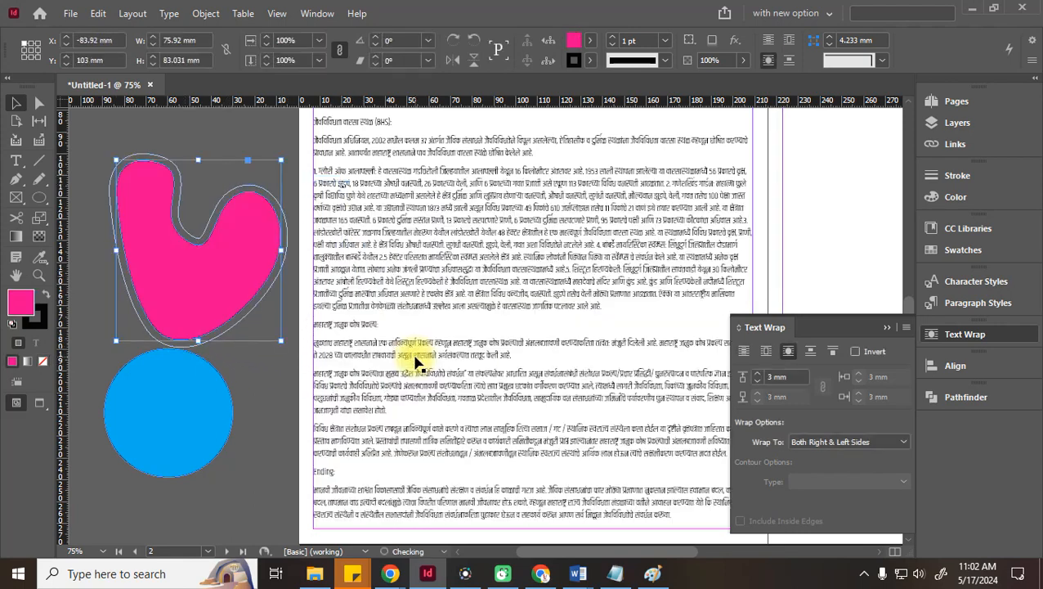
# Bring page 1's globe image into view and wrap text around its bounding box
pyautogui.hotkey('ctrl', '-')
pyautogui.hotkey('ctrl', '-')
pyautogui.hotkey('ctrl', '-')
pyautogui.hotkey('ctrl', '-')
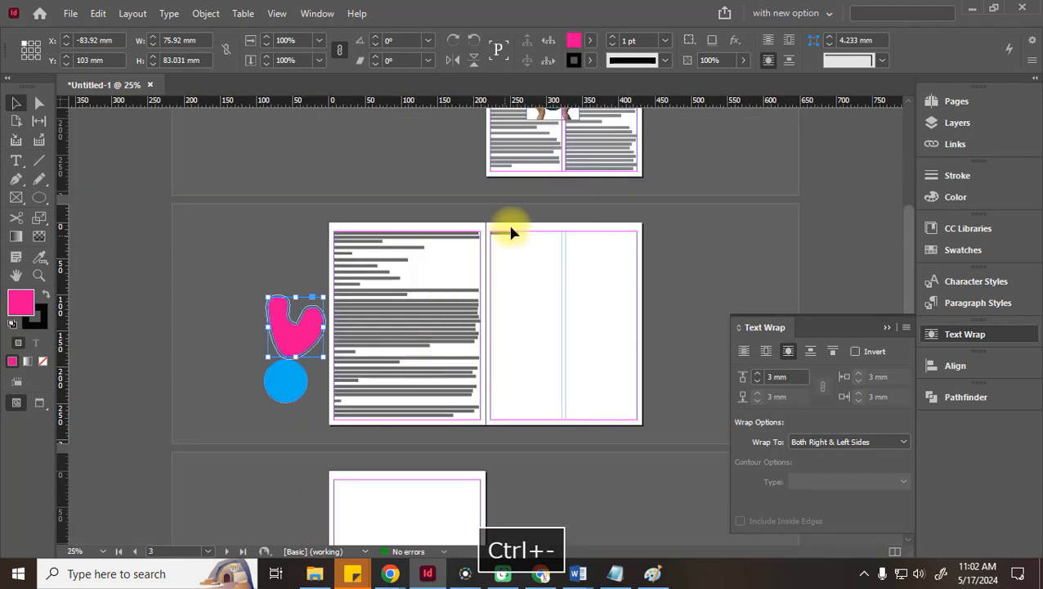
pyautogui.moveTo(617, 174); pyautogui.dragTo(561, 416)
pyautogui.hotkey('ctrl', '=')
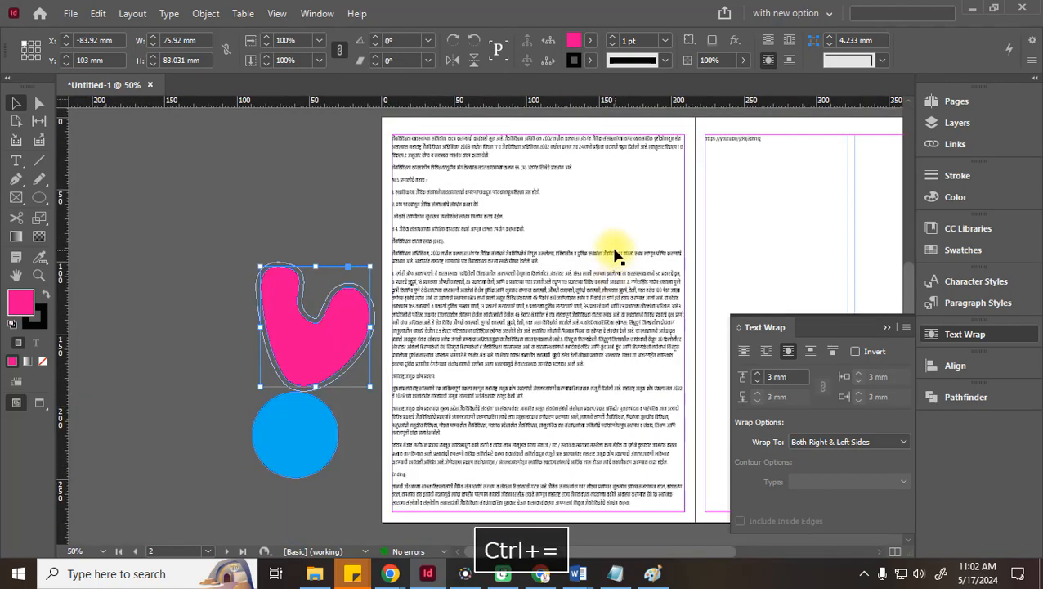
pyautogui.hotkey('ctrl', '=')
pyautogui.press('space')
pyautogui.moveTo(787, 150); pyautogui.dragTo(496, 360)
pyautogui.moveTo(661, 261); pyautogui.dragTo(505, 373)
pyautogui.moveTo(800, 151); pyautogui.dragTo(545, 357)
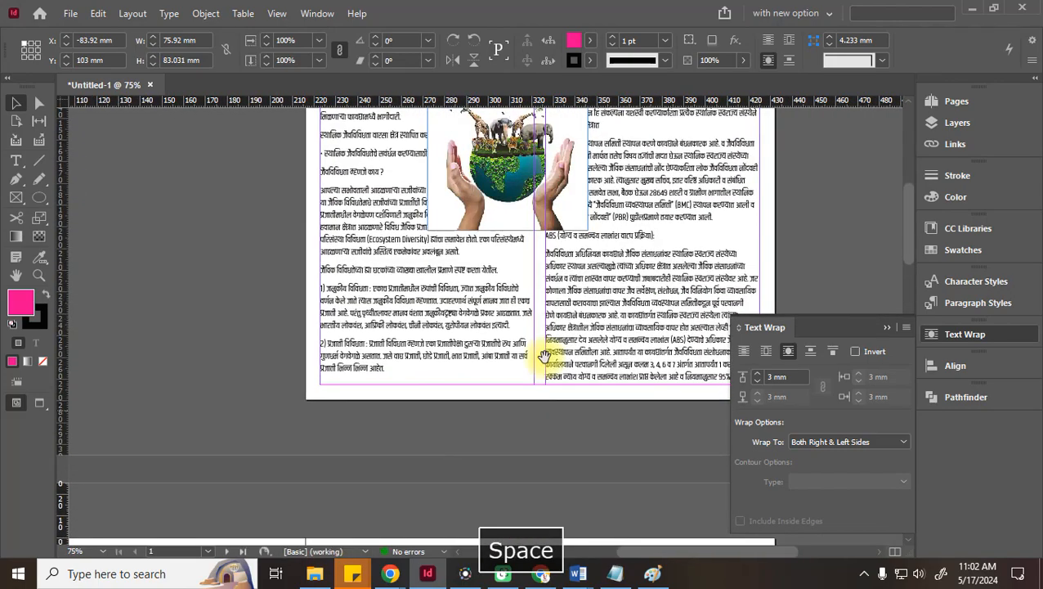
pyautogui.moveTo(571, 276); pyautogui.dragTo(447, 466)
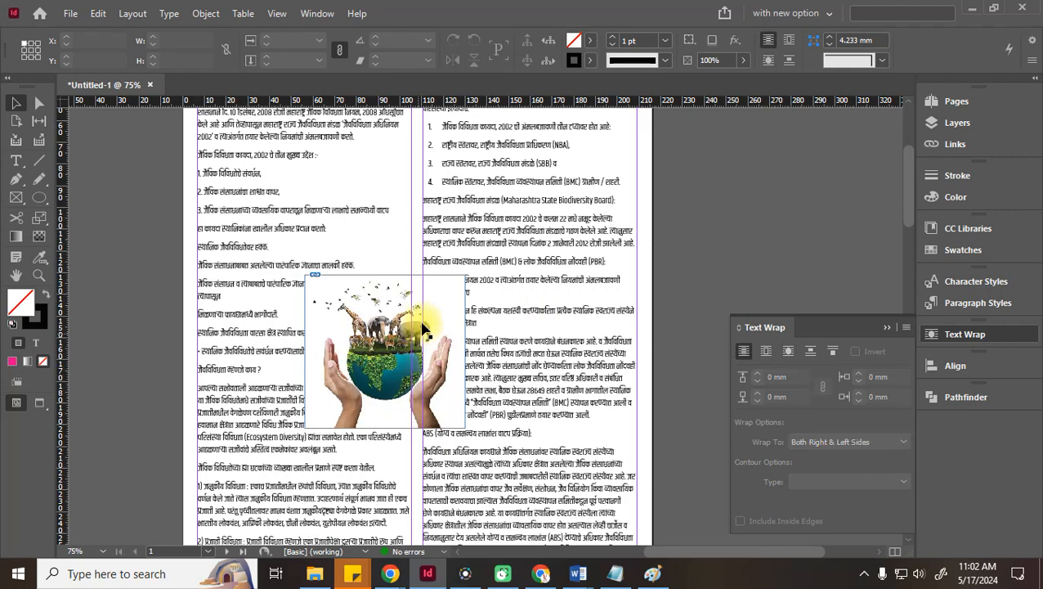
pyautogui.click(422, 360)
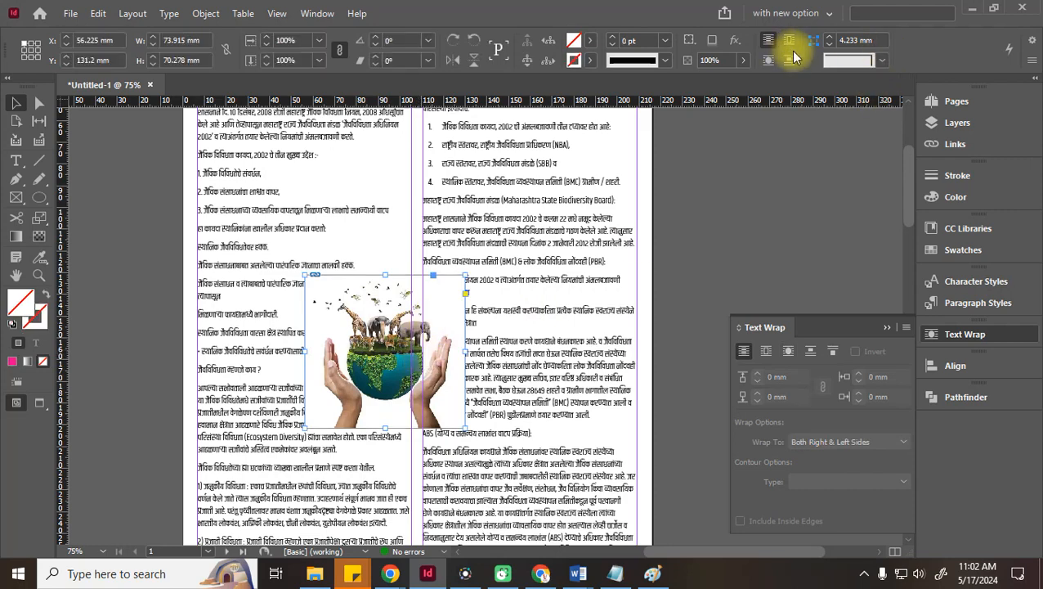
pyautogui.click(768, 58)
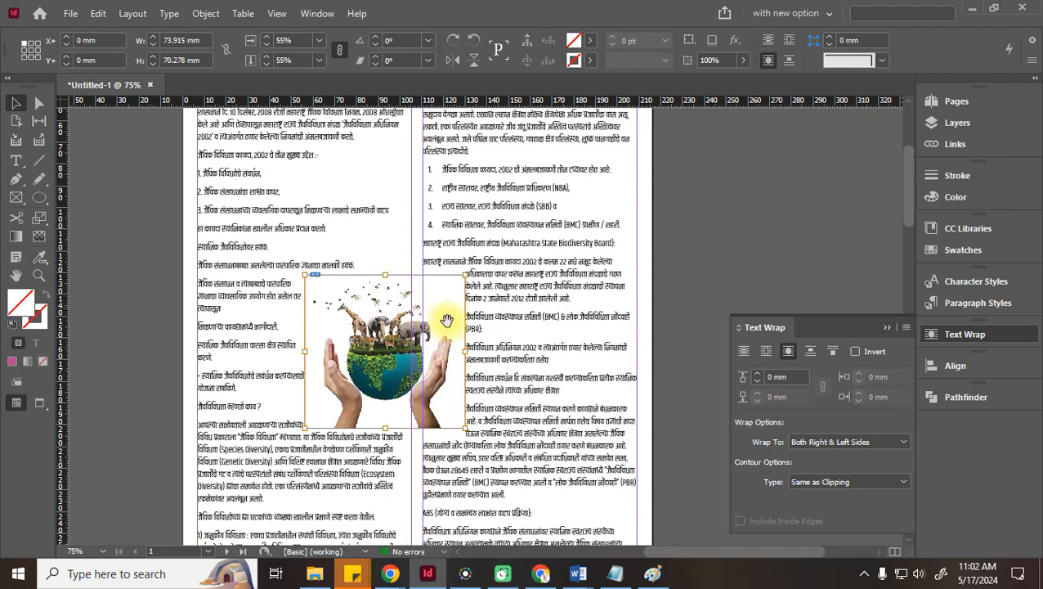
# Make the globe image's wrap follow its clipping shape and shift it up and right
pyautogui.click(373, 299)
pyautogui.click(377, 335)
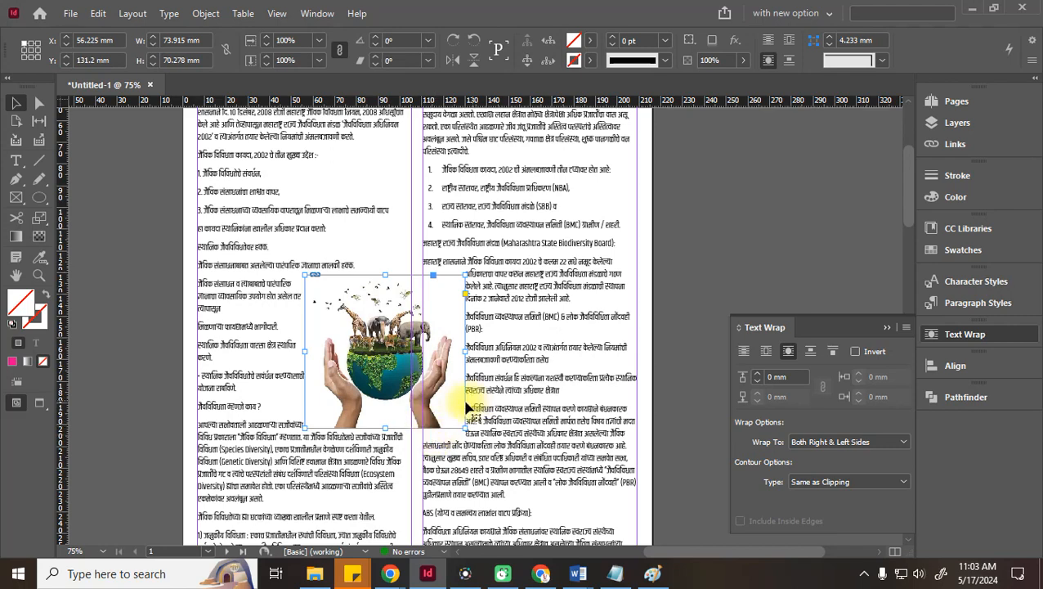
pyautogui.moveTo(404, 348); pyautogui.dragTo(424, 332)
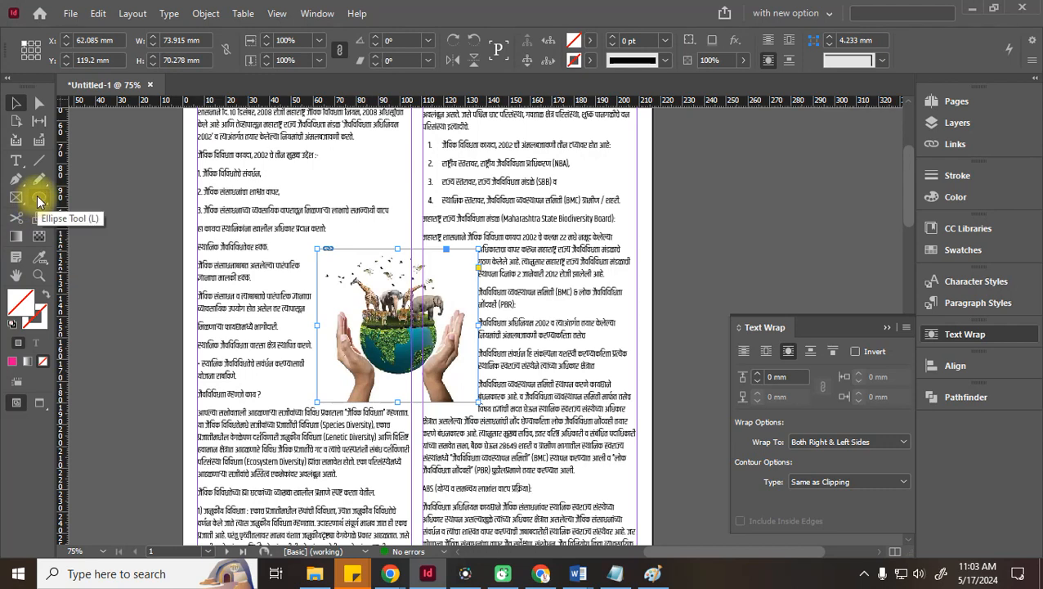
# Draw an ellipse over the globe picture, then delete the picture
pyautogui.click(39, 201)
pyautogui.moveTo(326, 257); pyautogui.dragTo(471, 405)
pyautogui.click(16, 103)
pyautogui.moveTo(379, 261); pyautogui.dragTo(376, 257)
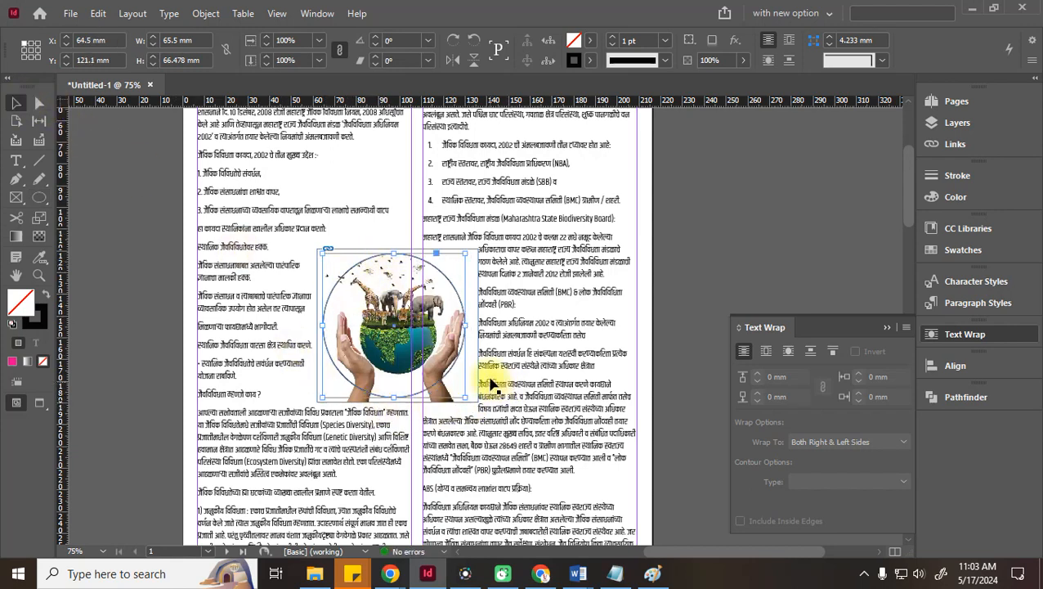
pyautogui.press('Delete')
pyautogui.press('Delete')
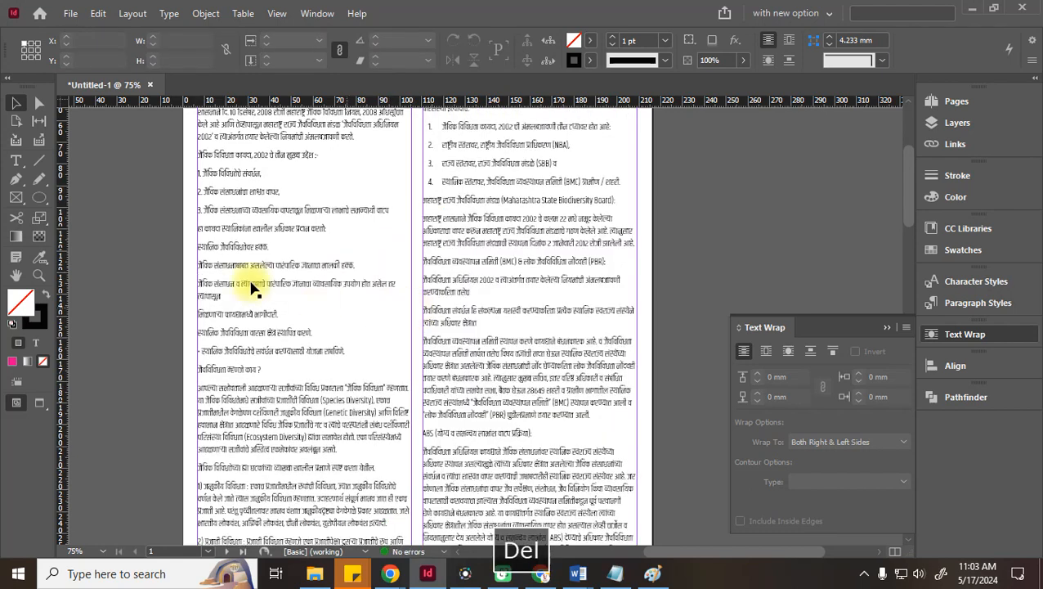
# Draw an empty 73.5 × 73.5 mm circle with the Ellipse Frame Tool on the left column
pyautogui.click(40, 197)
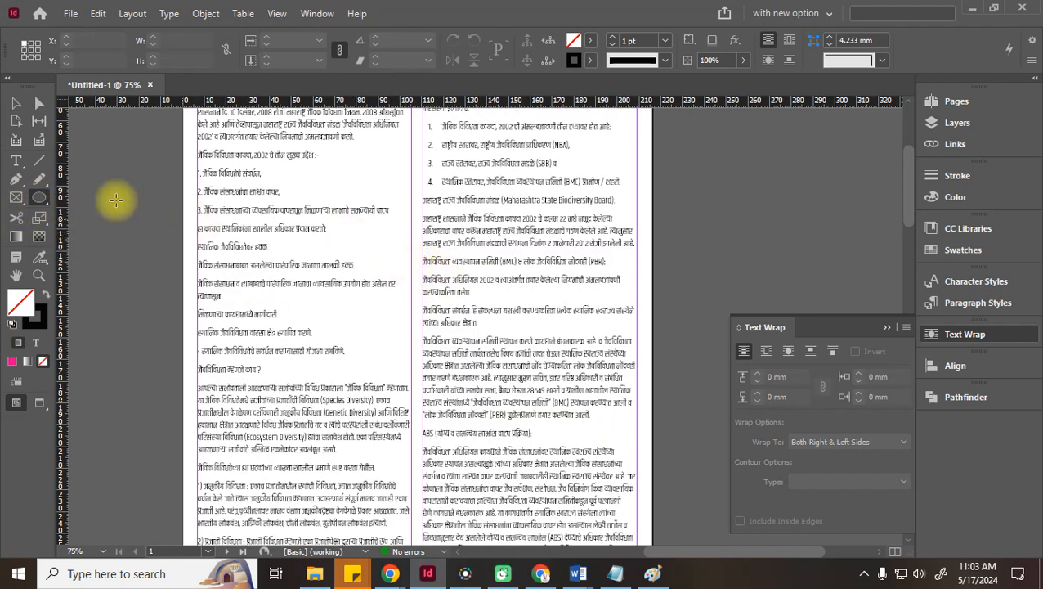
pyautogui.rightClick(11, 202)
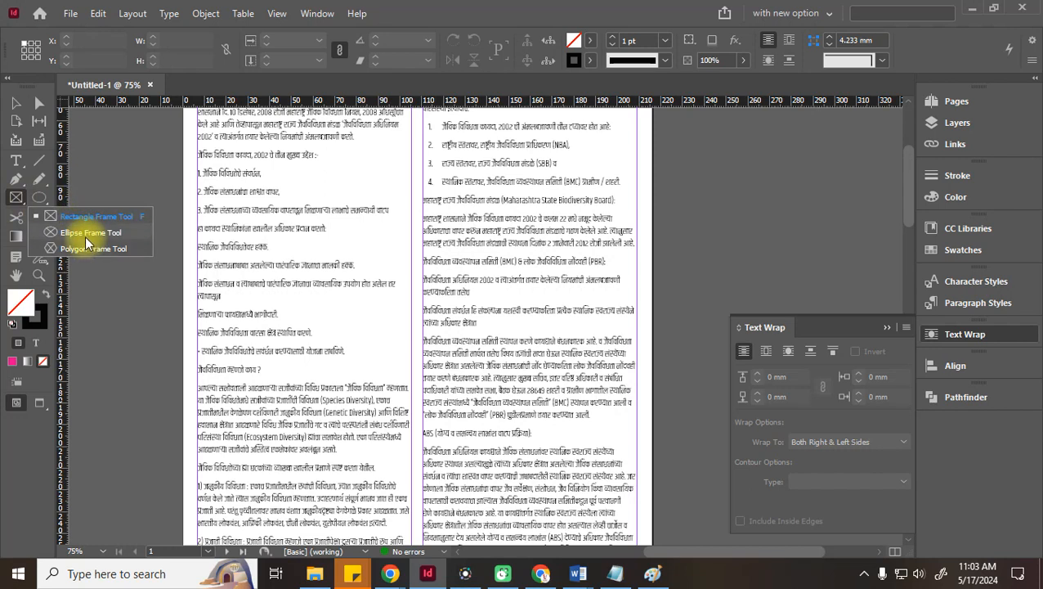
pyautogui.click(85, 236)
pyautogui.moveTo(280, 235); pyautogui.dragTo(442, 397)
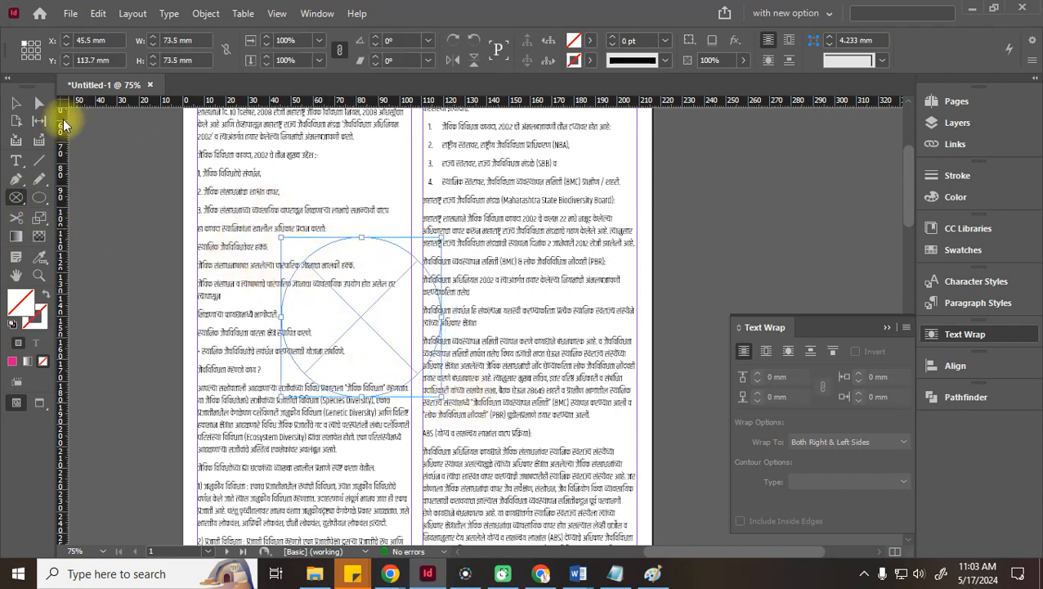
# Drag the Biodiversity image from File Explorer into InDesign's empty circular frame
pyautogui.click(315, 574)
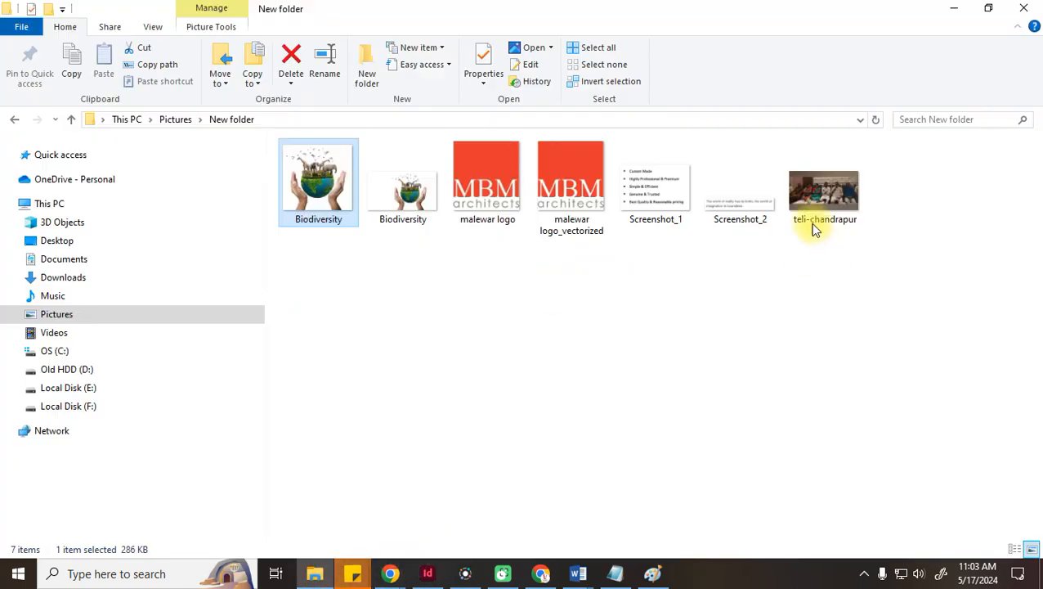
pyautogui.moveTo(318, 184); pyautogui.dragTo(364, 278)
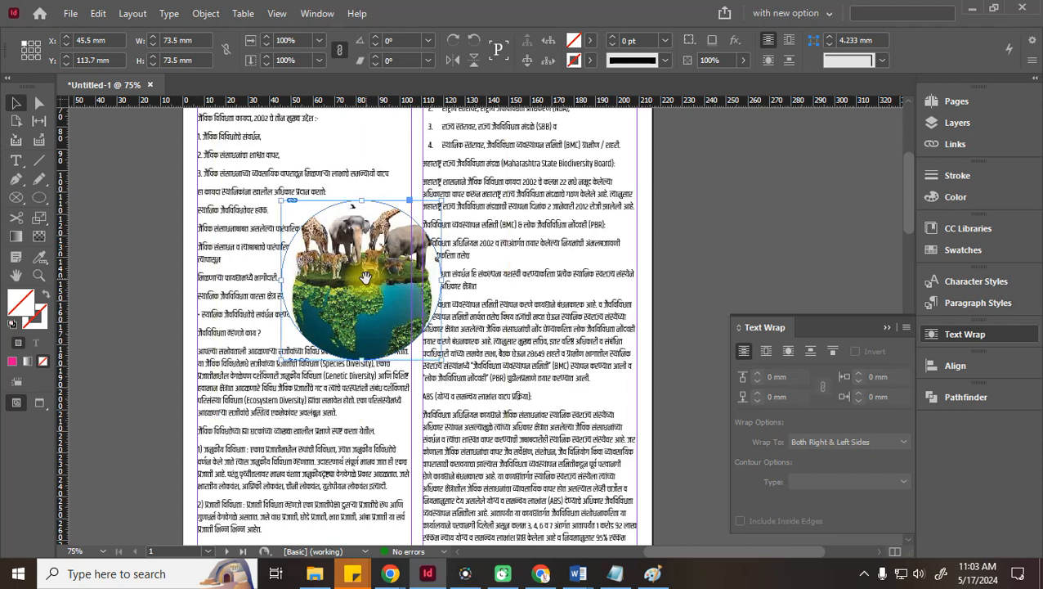
# Scale the globe picture down proportionally so it fits inside the circular frame
pyautogui.click(365, 278)
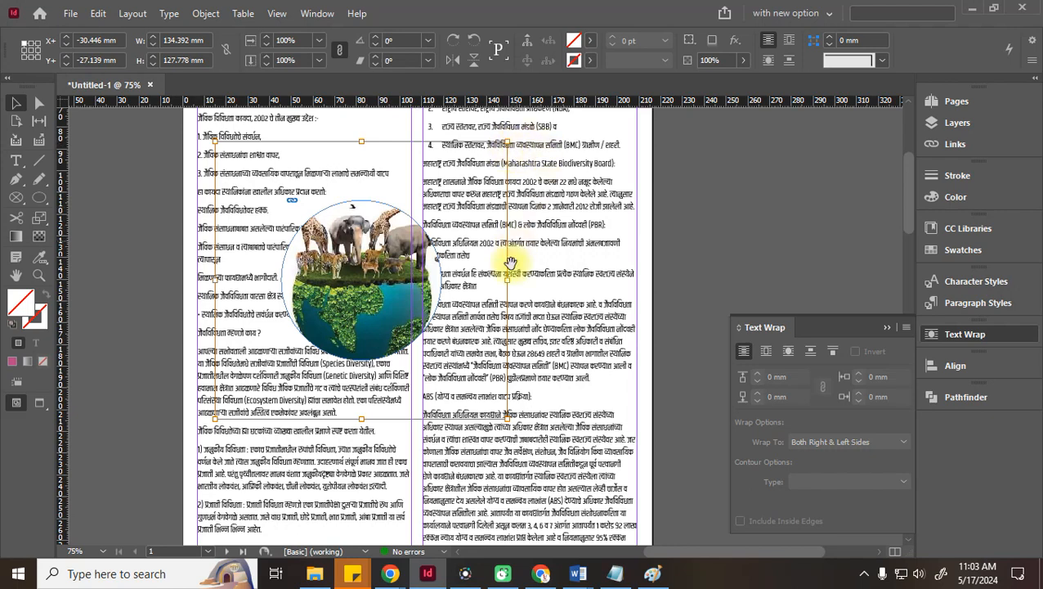
pyautogui.moveTo(507, 279); pyautogui.dragTo(431, 280)
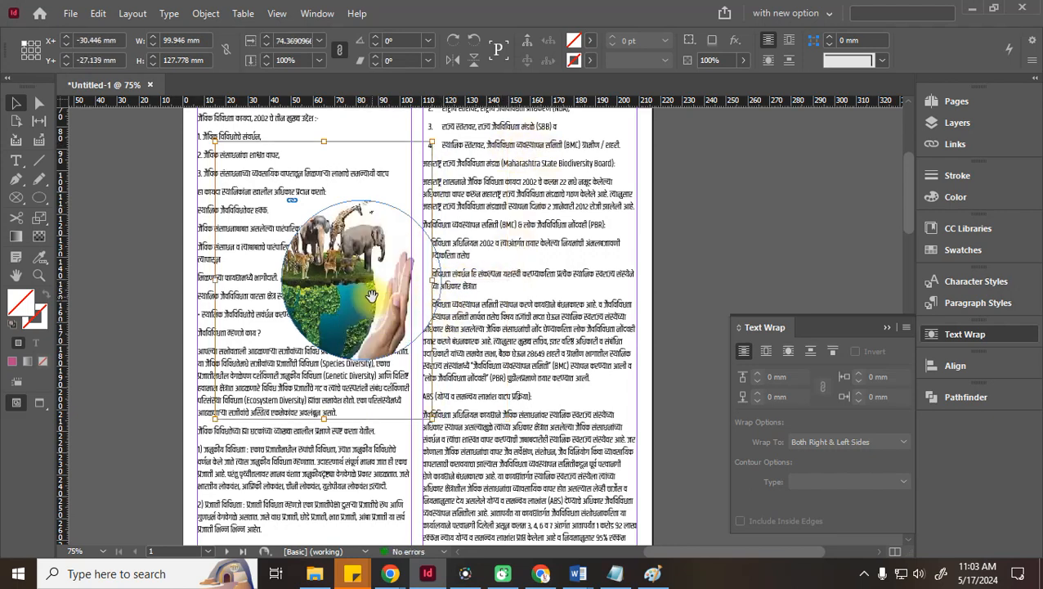
pyautogui.hotkey('ctrl', 'z')
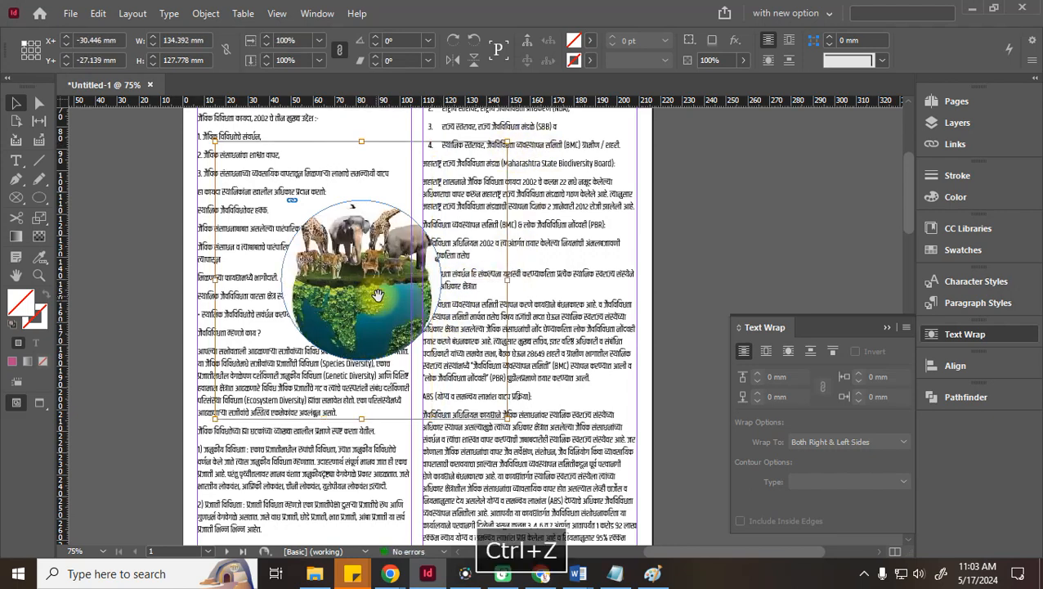
pyautogui.moveTo(505, 416); pyautogui.dragTo(444, 374)
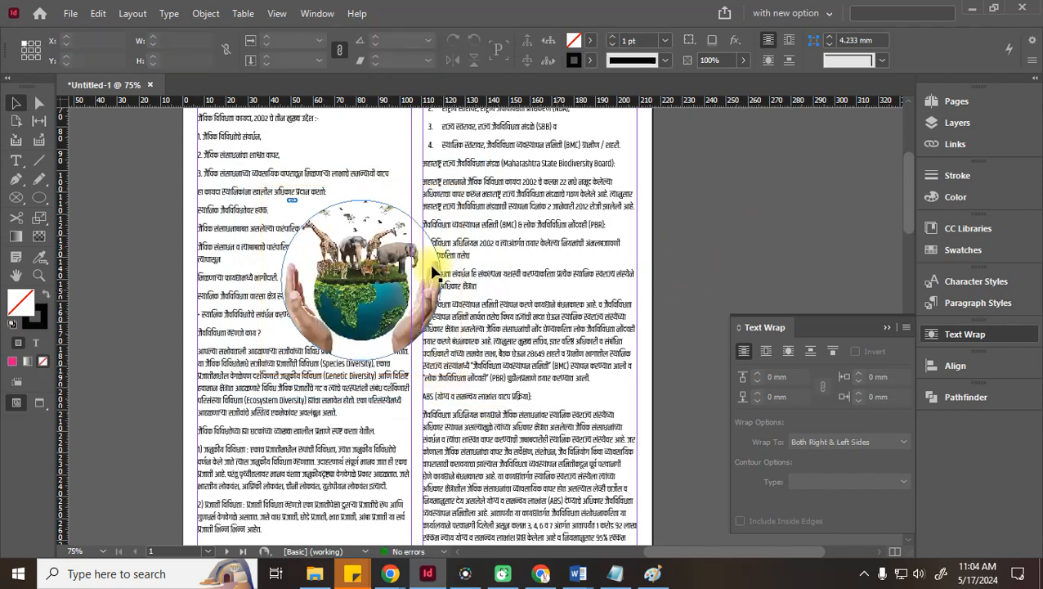
pyautogui.moveTo(383, 278); pyautogui.dragTo(434, 315)
pyautogui.hotkey('ctrl', 'z')
pyautogui.hotkey('ctrl', 'z')
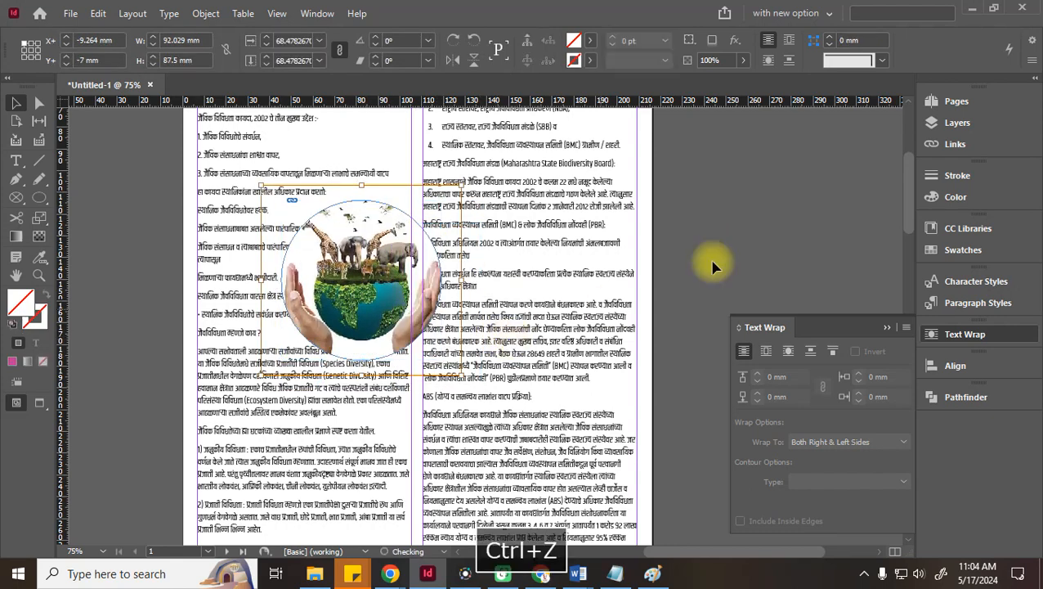
# Move the circular picture between the columns and wrap the text around its shape
pyautogui.click(723, 256)
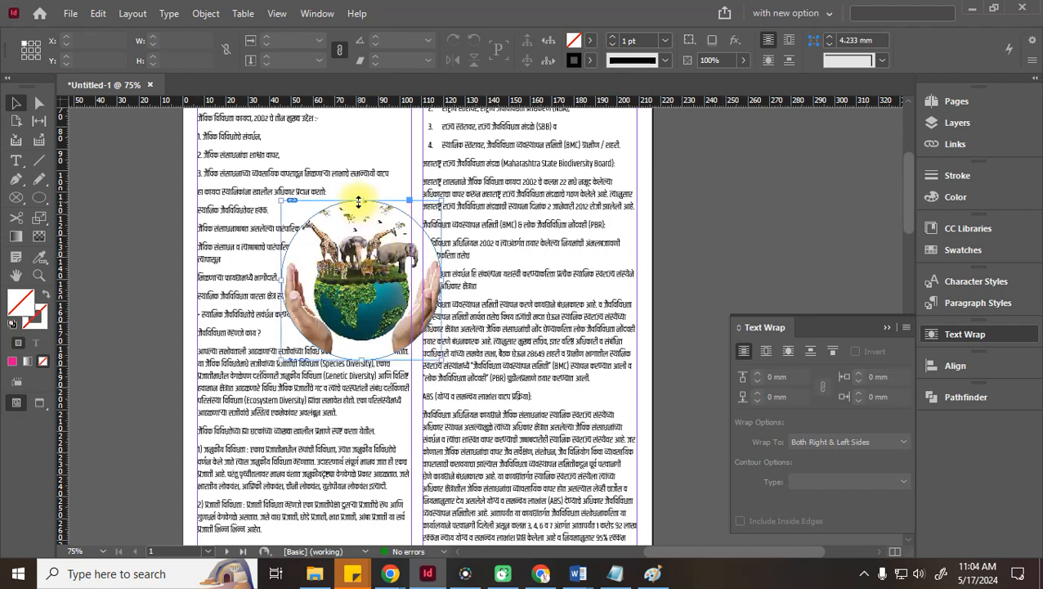
pyautogui.click(703, 206)
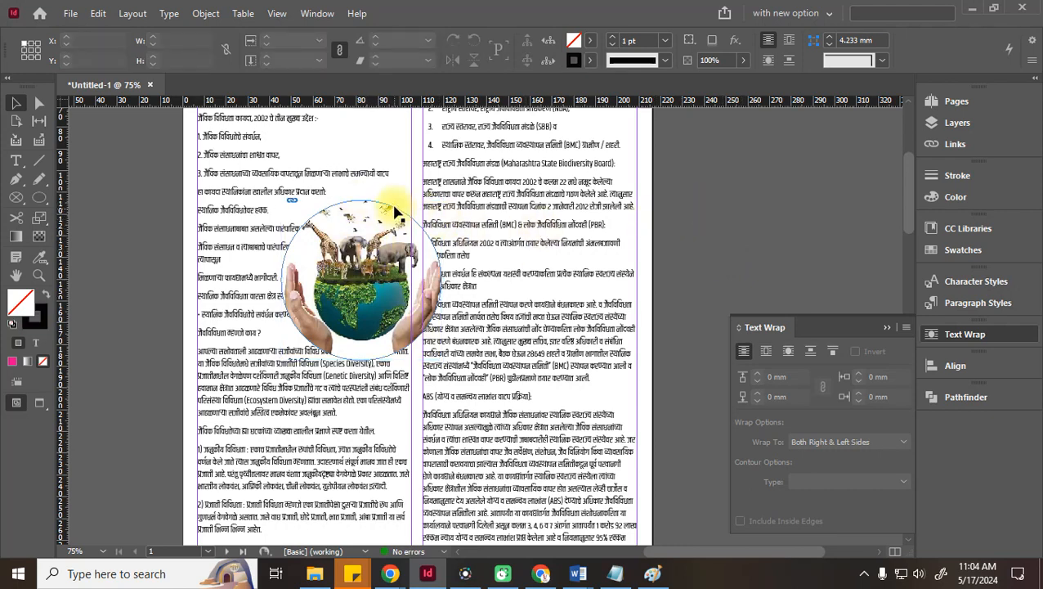
pyautogui.click(409, 222)
pyautogui.click(409, 222)
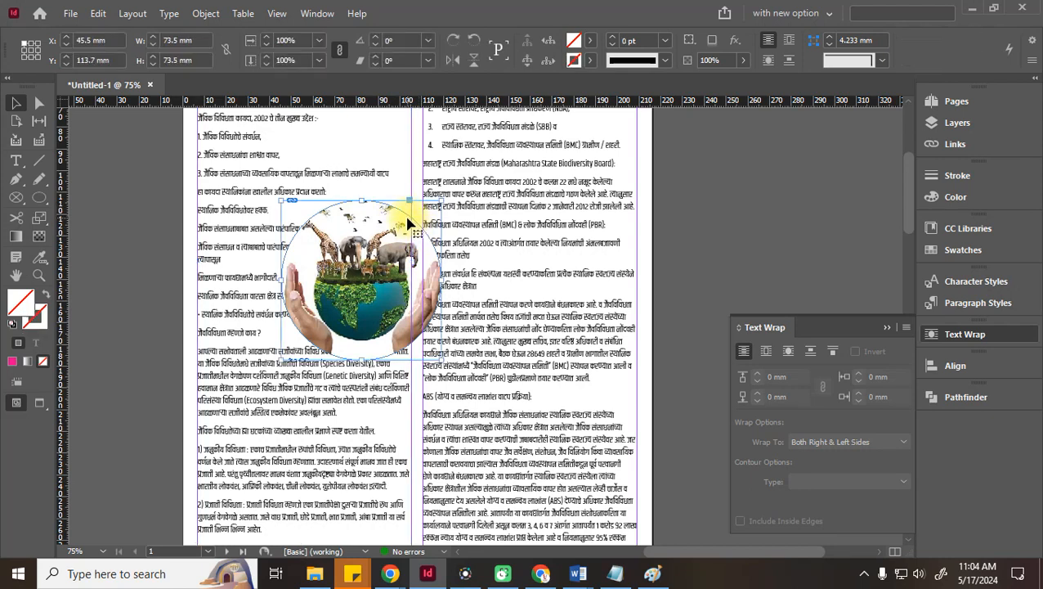
pyautogui.moveTo(426, 282); pyautogui.dragTo(516, 327)
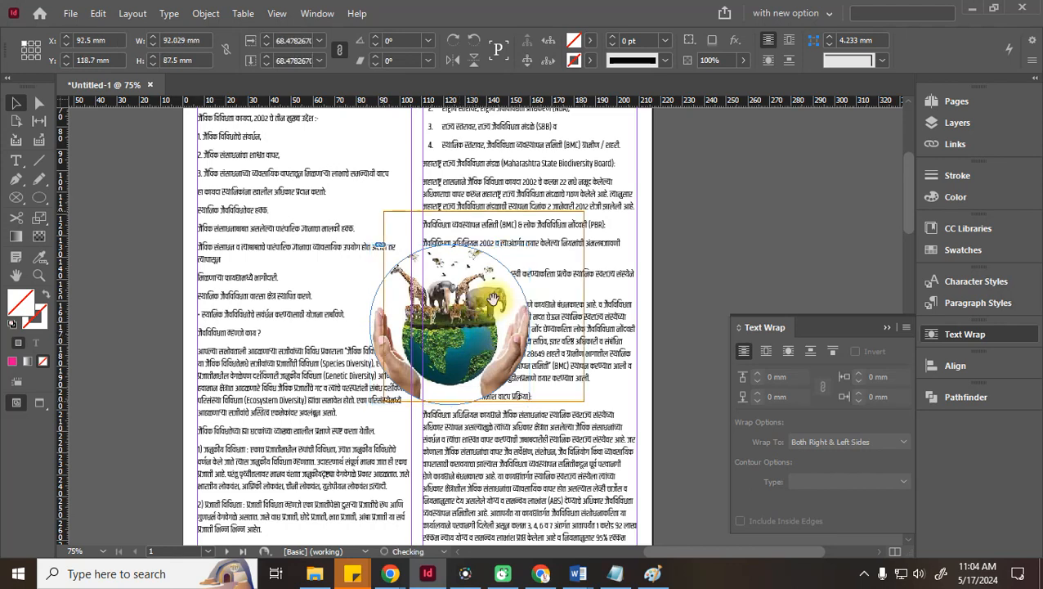
pyautogui.moveTo(459, 335); pyautogui.dragTo(437, 315)
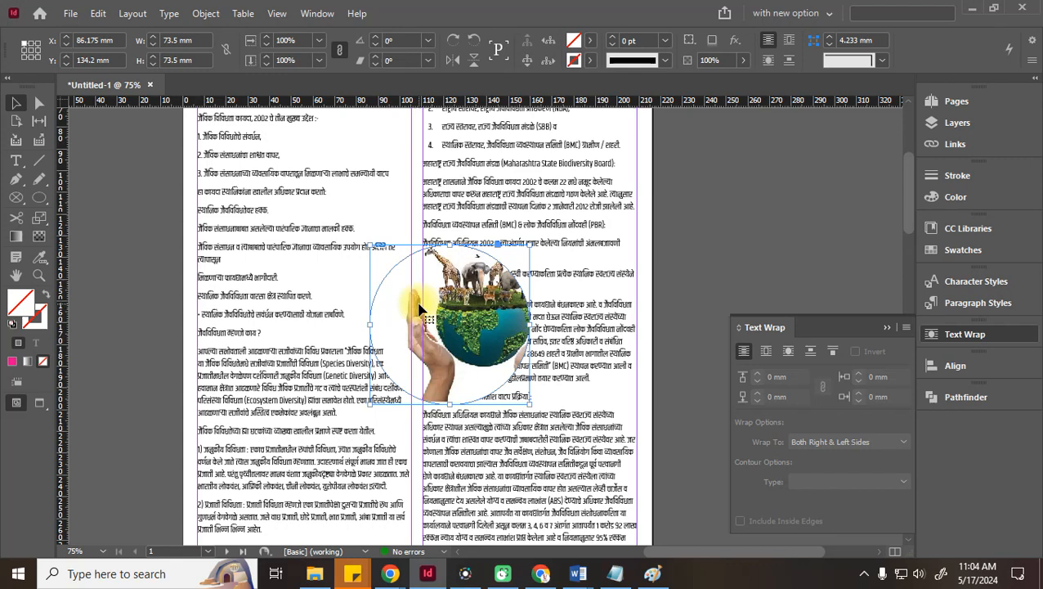
pyautogui.hotkey('ctrl', 'z')
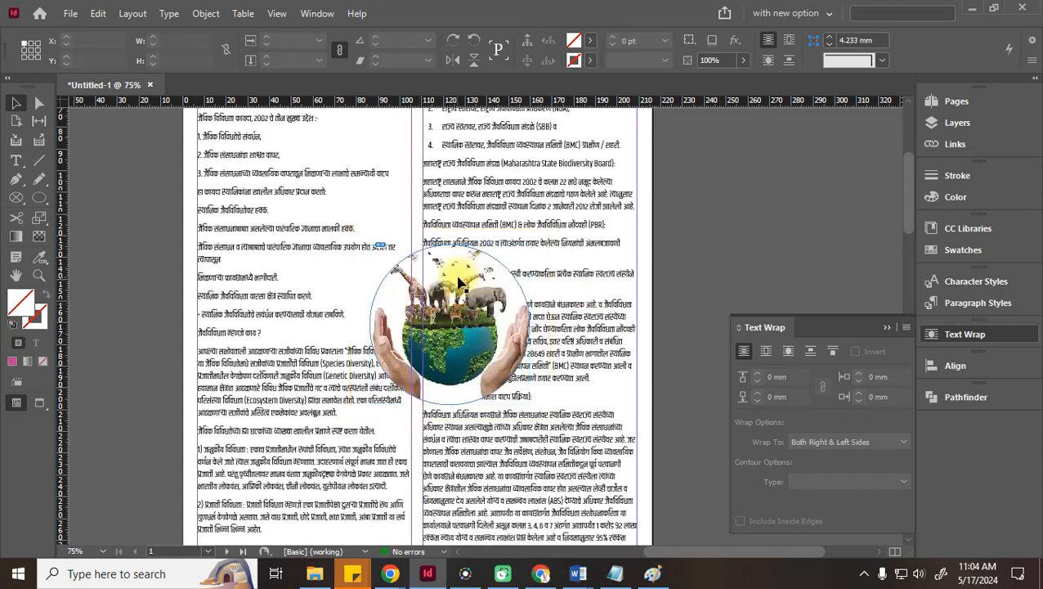
pyautogui.moveTo(470, 304); pyautogui.dragTo(443, 349)
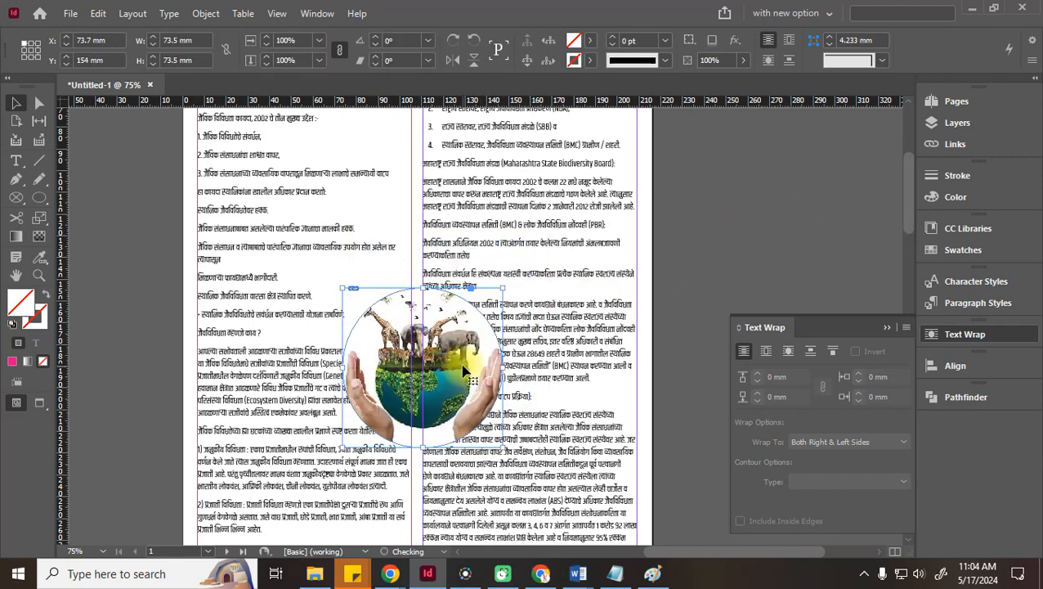
pyautogui.click(769, 62)
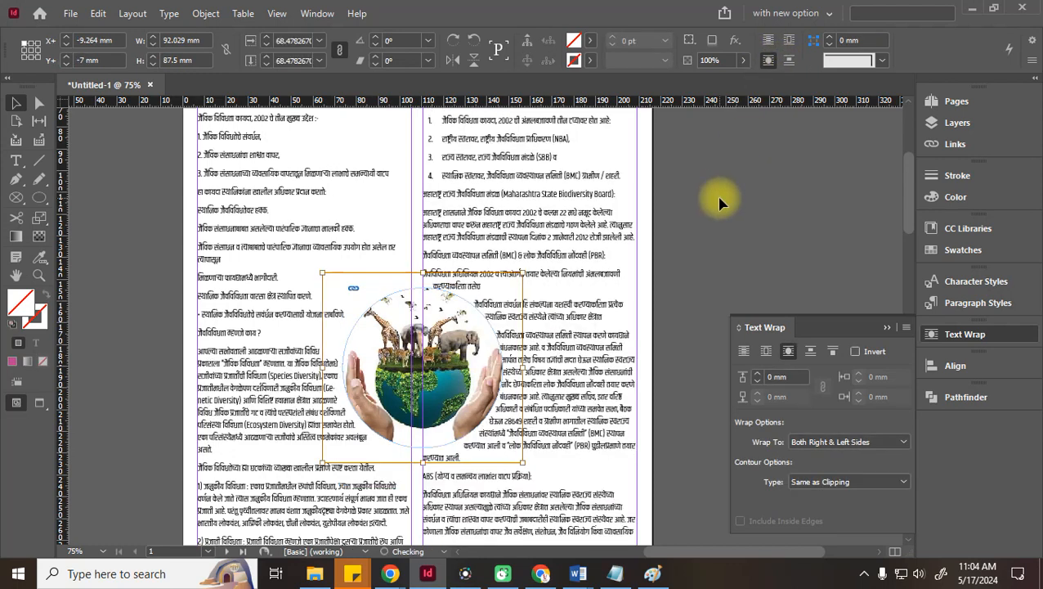
# Move the globe right and down into the article text and review the text flow
pyautogui.click(719, 203)
pyautogui.moveTo(482, 377); pyautogui.dragTo(568, 404)
pyautogui.click(701, 261)
pyautogui.scroll(-3, 647, 263)
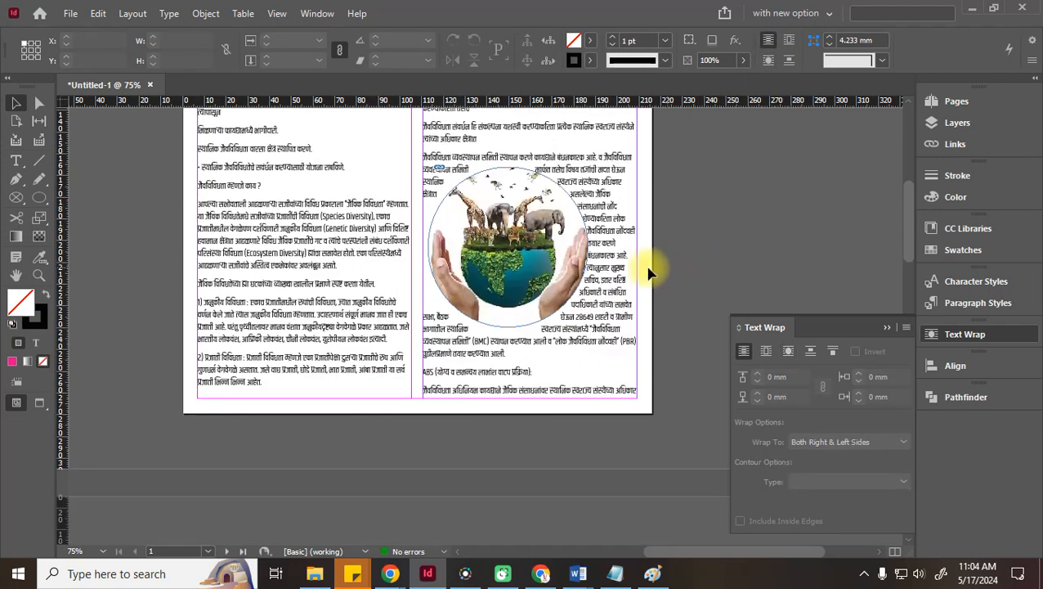
pyautogui.click(372, 215)
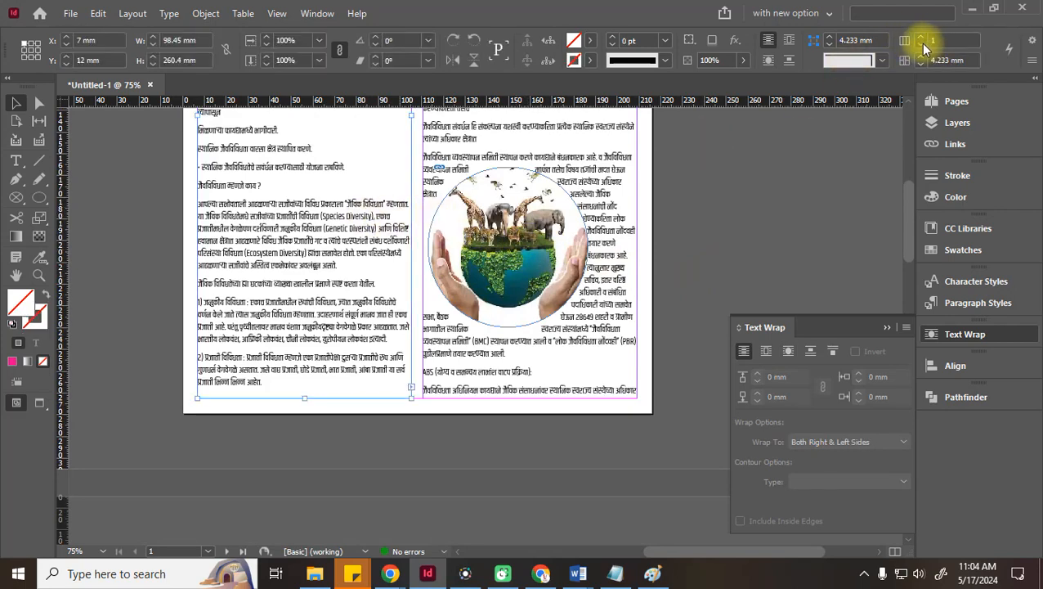
pyautogui.scroll(4, 566, 203)
pyautogui.scroll(1, 567, 203)
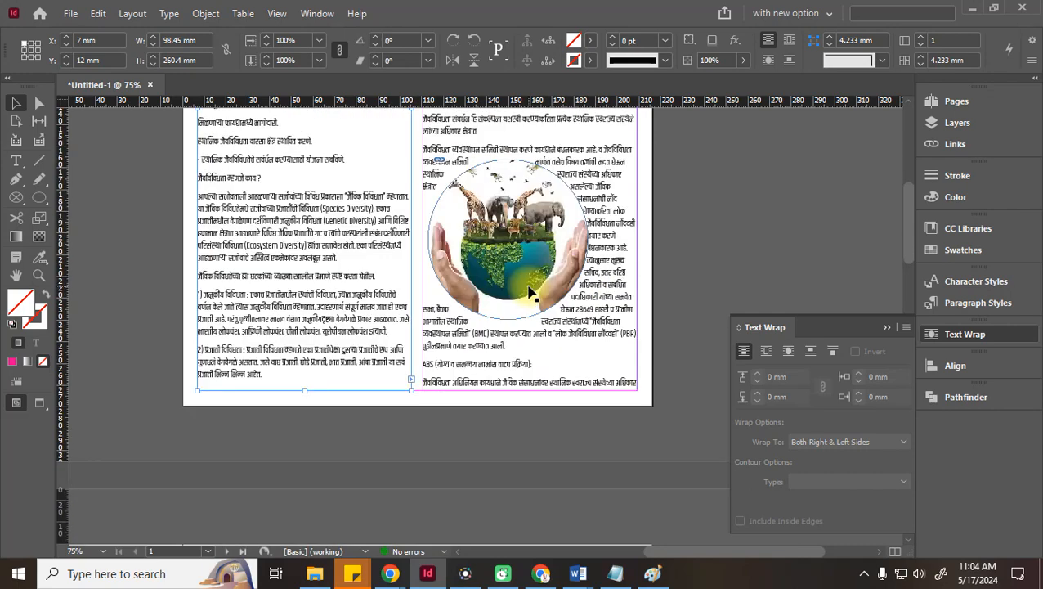
pyautogui.scroll(-9, 519, 290)
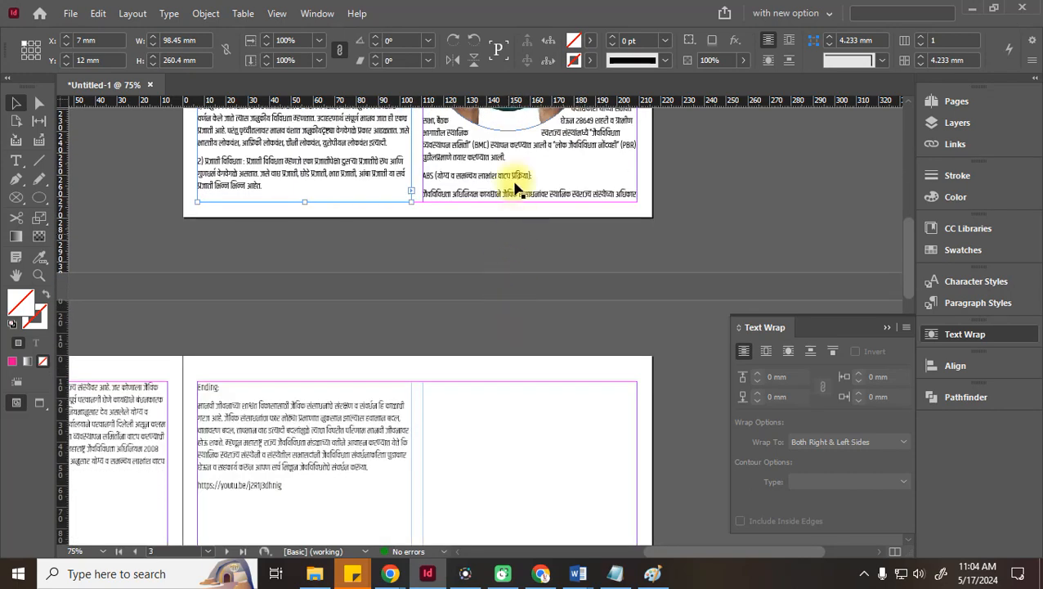
pyautogui.scroll(2, 540, 205)
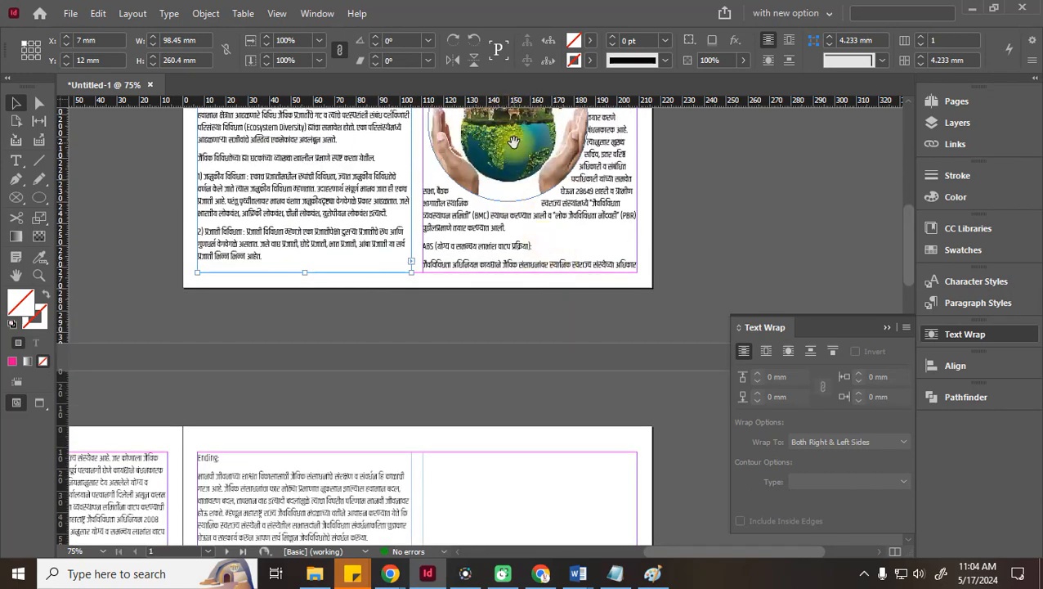
pyautogui.moveTo(498, 198); pyautogui.dragTo(225, 497)
pyautogui.moveTo(699, 552); pyautogui.dragTo(647, 553)
pyautogui.scroll(-4, 459, 344)
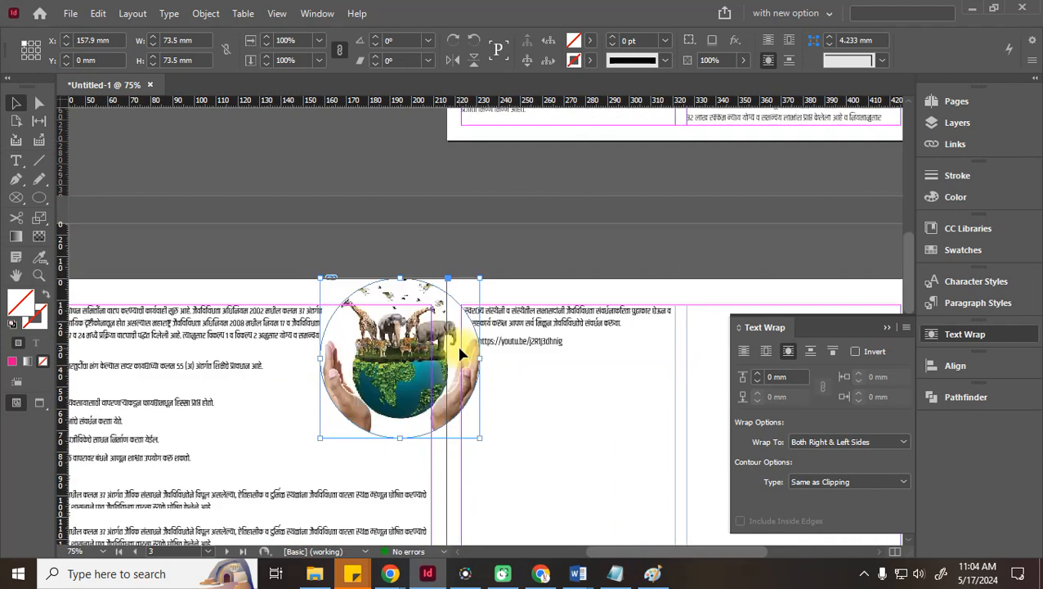
# Reposition the globe within the lower text and set its wrap offset to 1 mm
pyautogui.moveTo(399, 304); pyautogui.dragTo(186, 508)
pyautogui.scroll(-6, 310, 436)
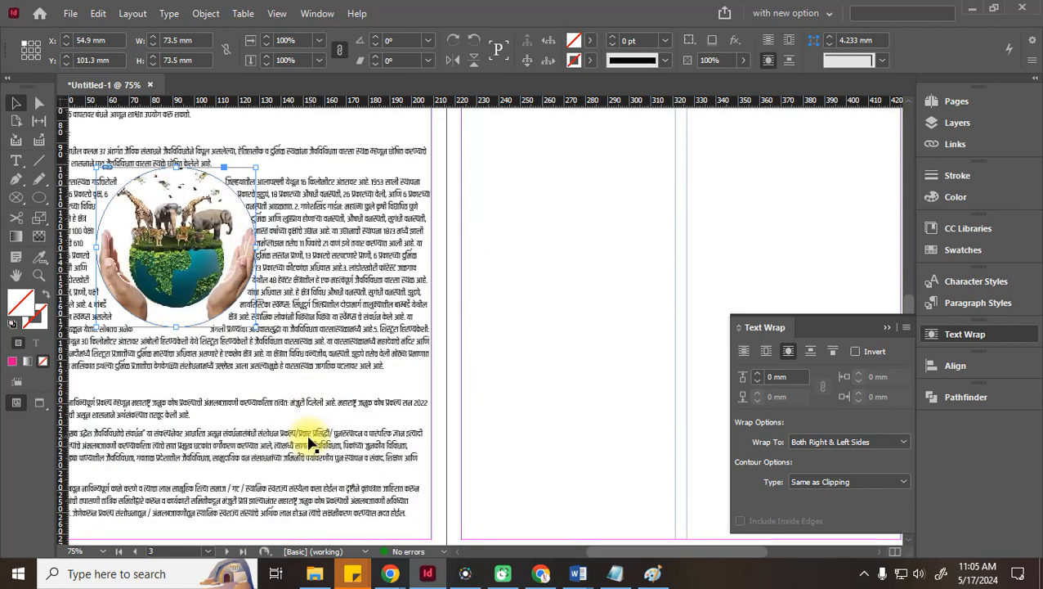
pyautogui.click(579, 215)
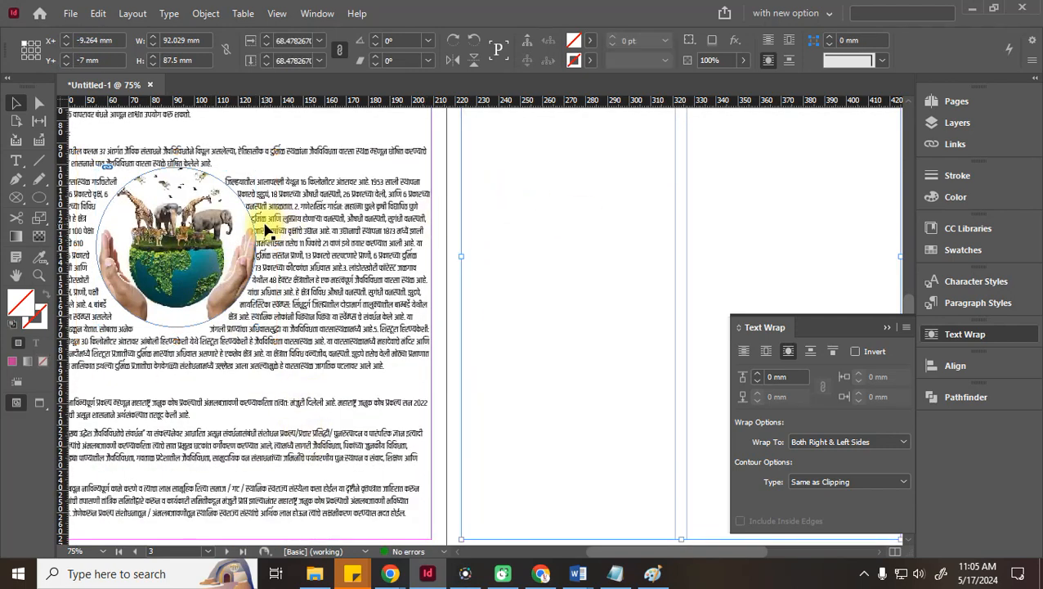
pyautogui.click(202, 235)
pyautogui.moveTo(197, 237); pyautogui.dragTo(342, 274)
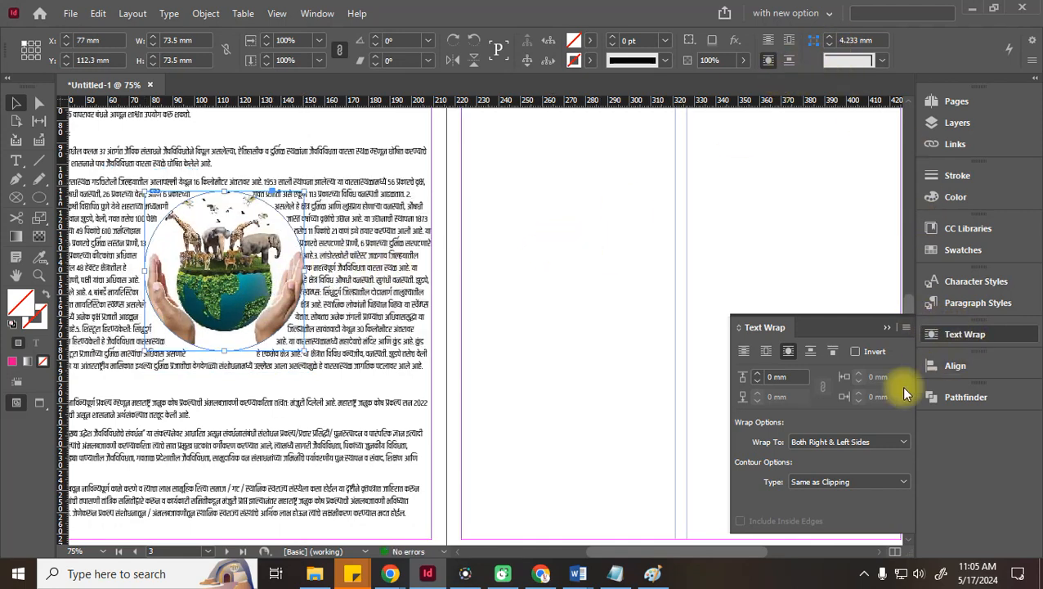
pyautogui.click(757, 373)
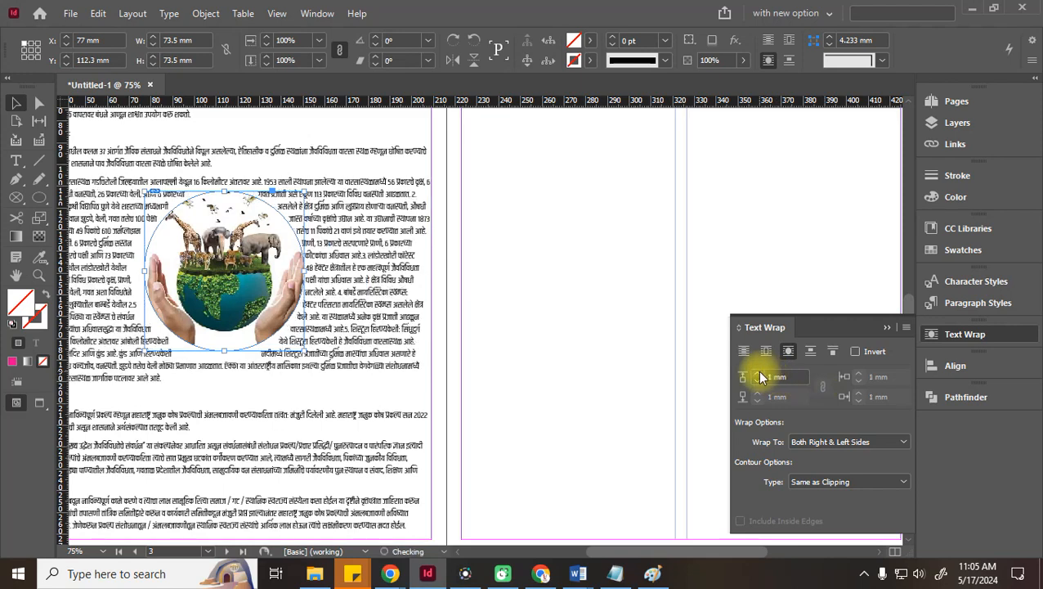
pyautogui.click(761, 374)
pyautogui.click(561, 237)
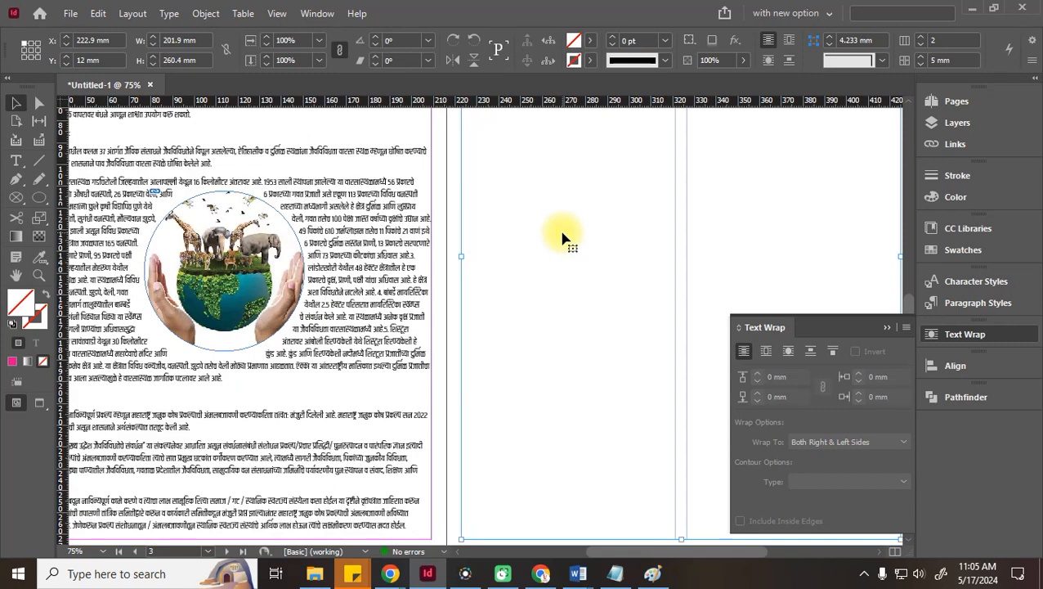
pyautogui.press('space')
pyautogui.moveTo(510, 330); pyautogui.dragTo(704, 322)
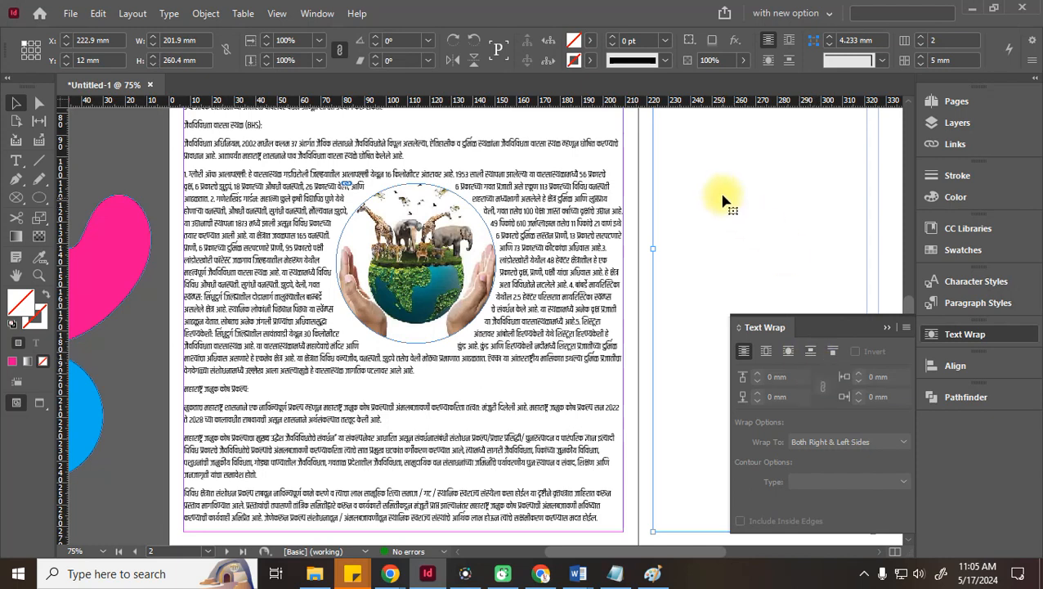
# Try Jump Object and bounding-box wrap on the earth image and move it to the left margin
pyautogui.click(489, 263)
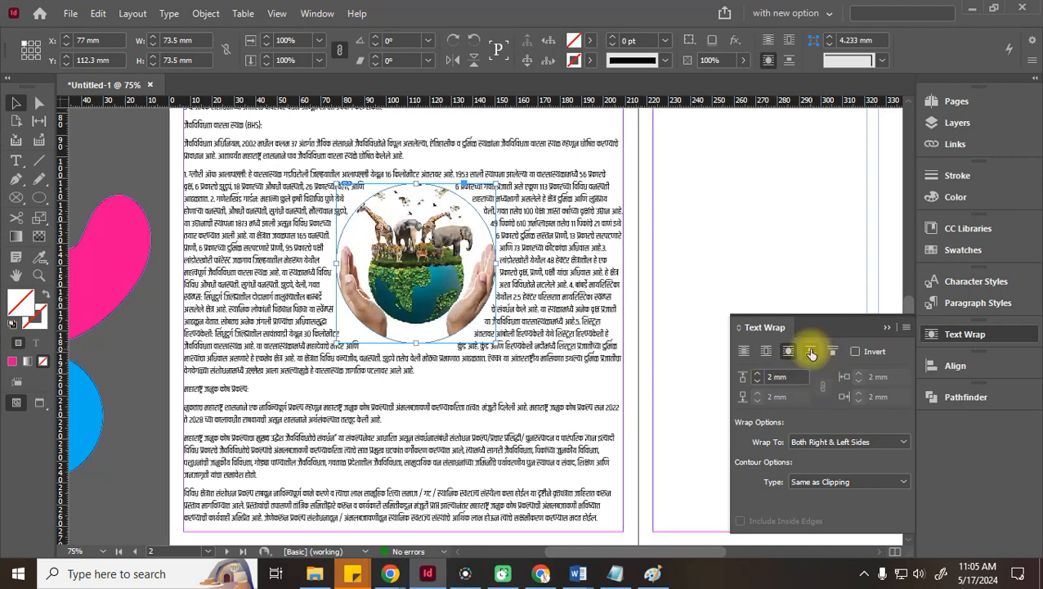
pyautogui.click(811, 351)
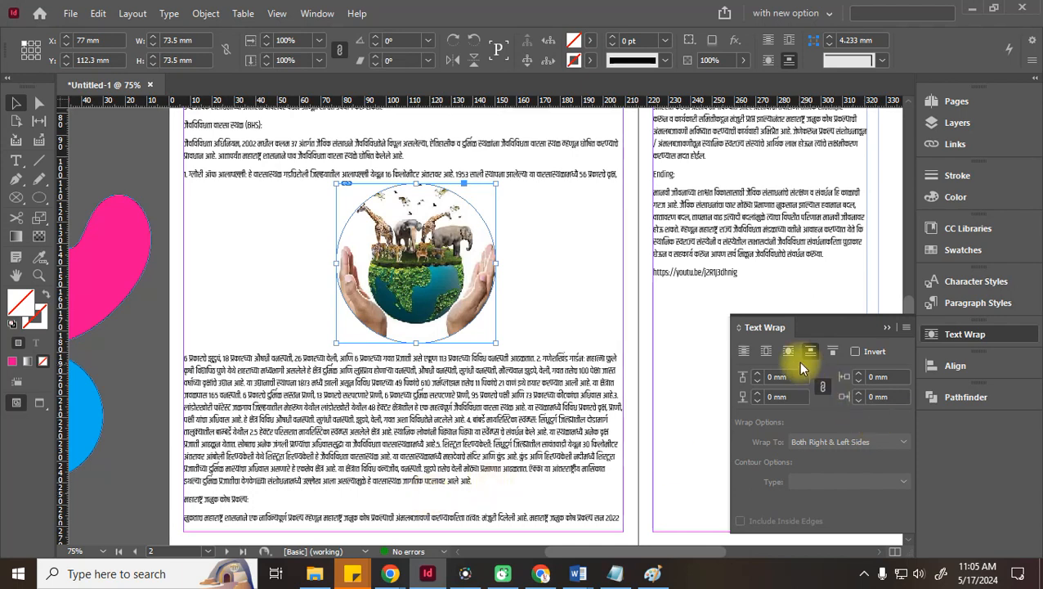
pyautogui.click(767, 353)
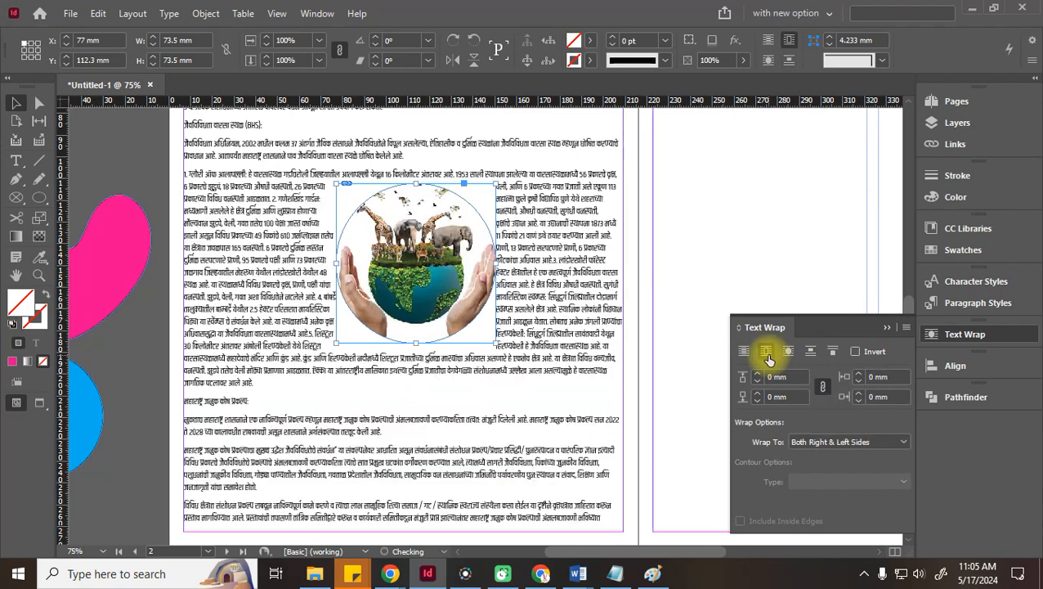
pyautogui.moveTo(372, 292); pyautogui.dragTo(237, 301)
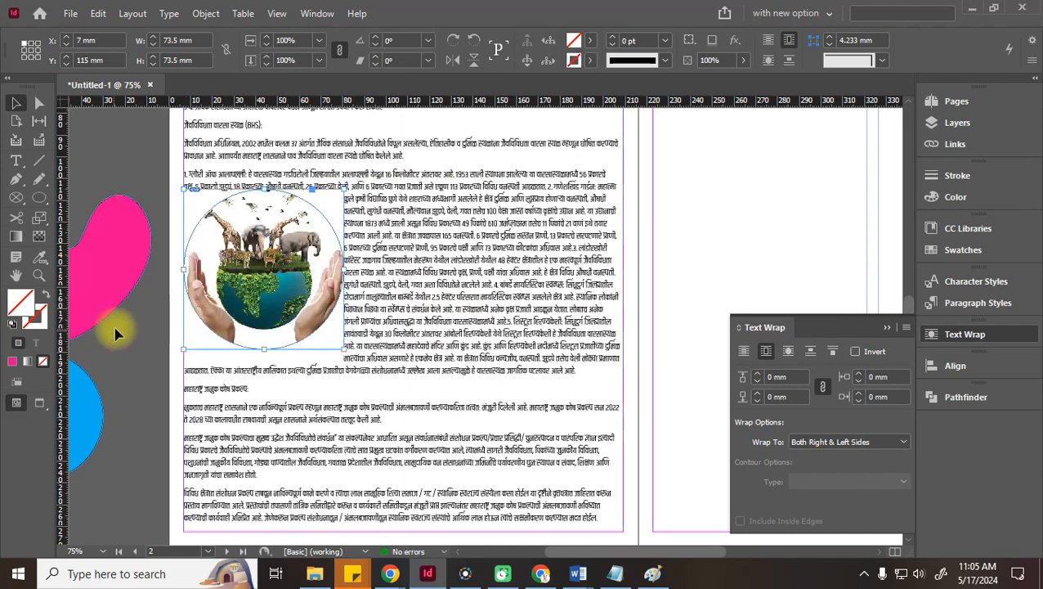
pyautogui.click(146, 347)
pyautogui.click(266, 294)
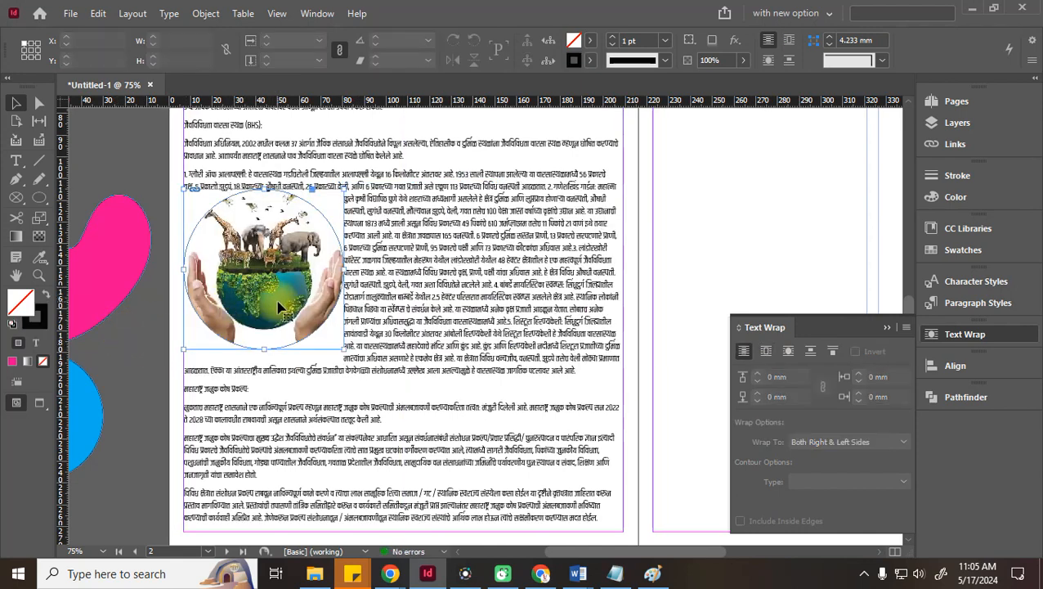
# Raise the earth image's text wrap offsets to 5 mm
pyautogui.click(757, 374)
pyautogui.click(757, 374)
pyautogui.click(758, 373)
pyautogui.click(757, 373)
pyautogui.click(757, 374)
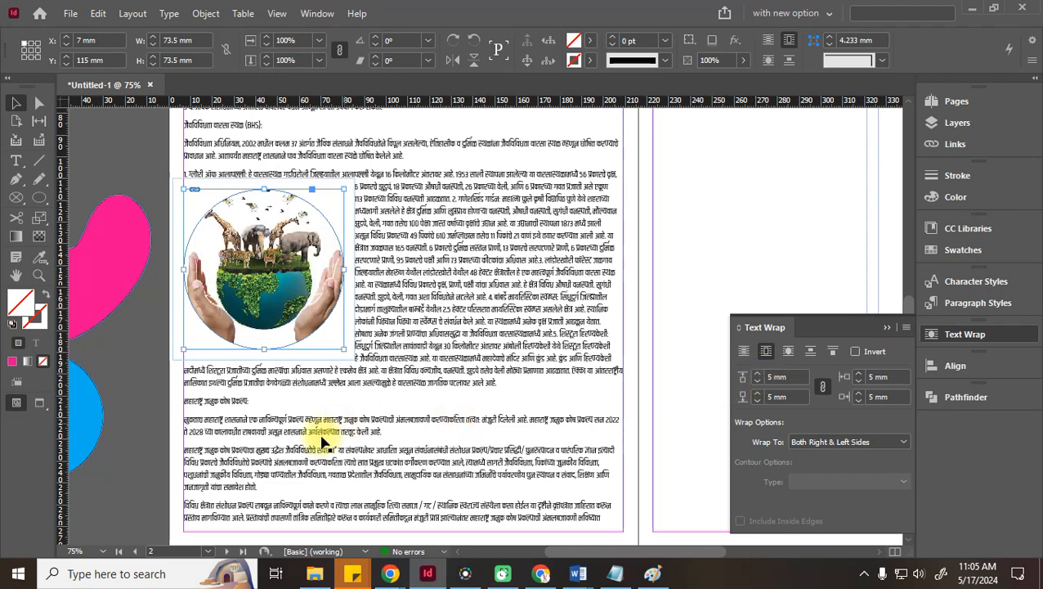
pyautogui.click(148, 397)
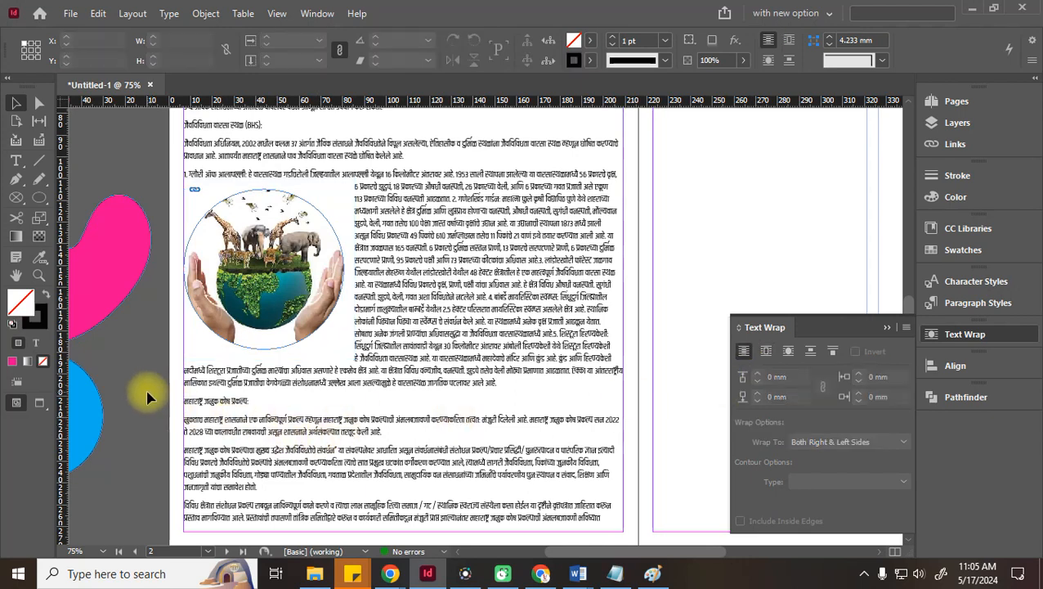
pyautogui.click(234, 280)
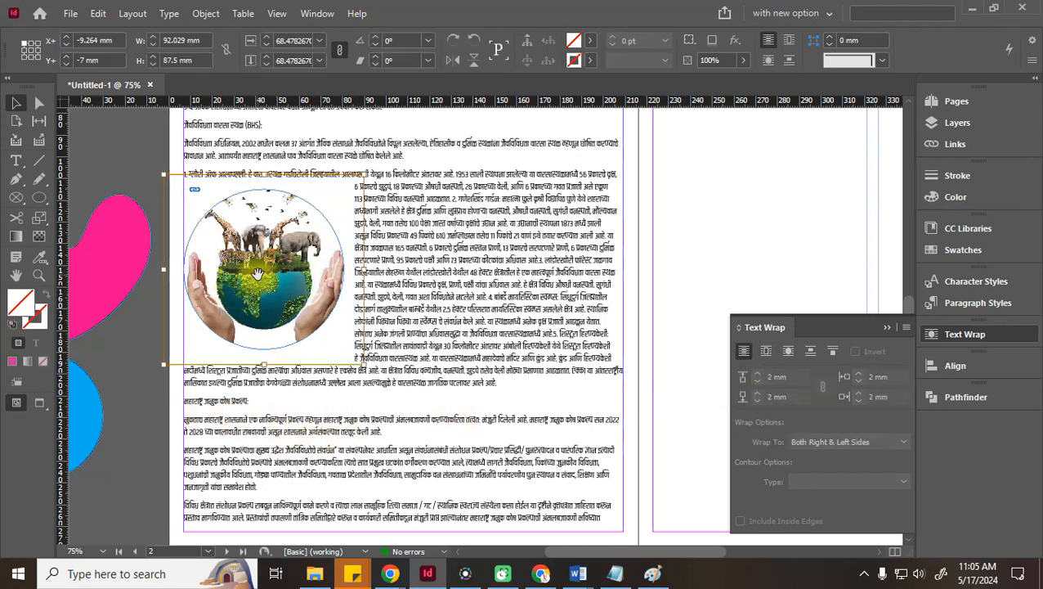
pyautogui.click(138, 337)
# Try Jump Object and Jump to Next Column, then settle on Wrap Around Object Shape
pyautogui.click(280, 213)
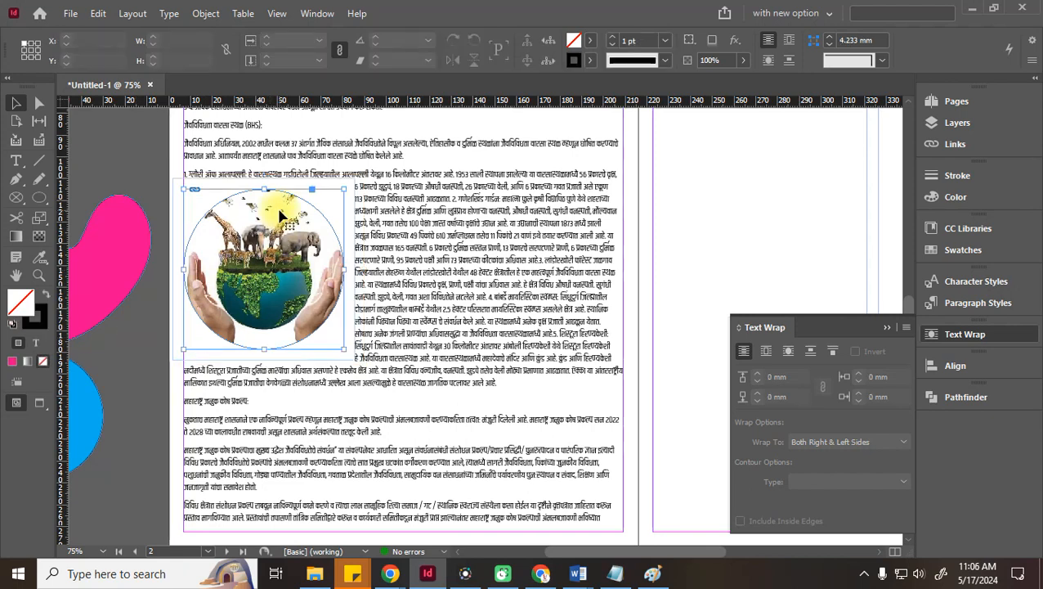
pyautogui.click(811, 352)
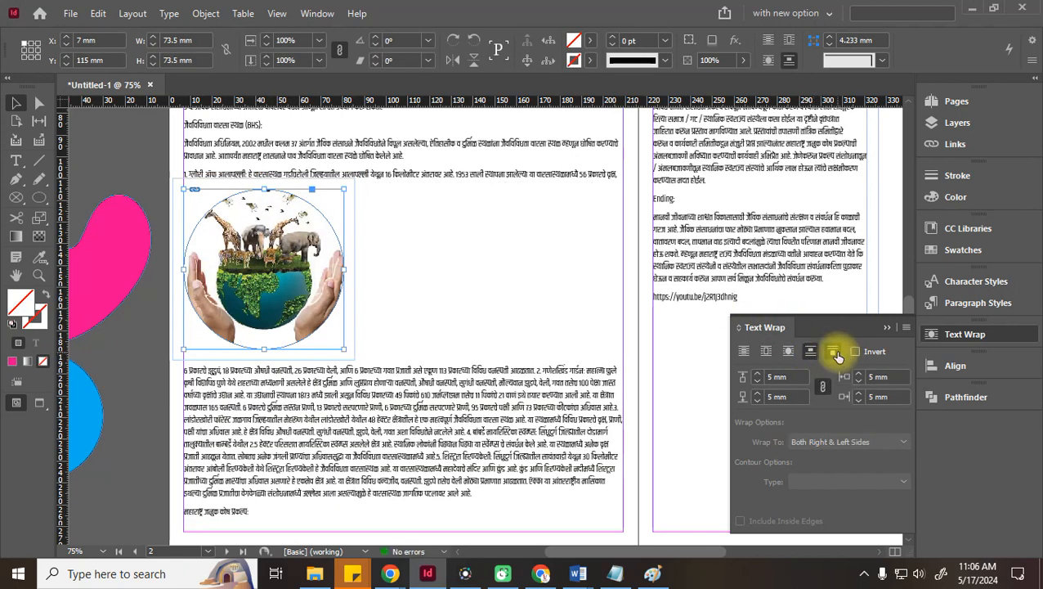
pyautogui.click(834, 353)
pyautogui.scroll(3, 457, 359)
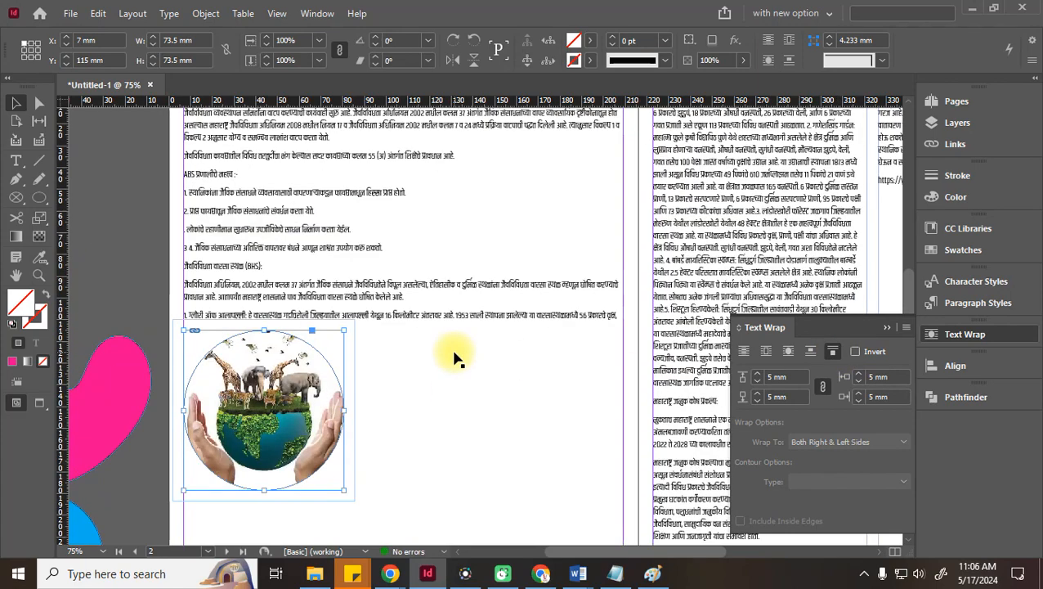
pyautogui.scroll(2, 455, 355)
pyautogui.scroll(-4, 454, 354)
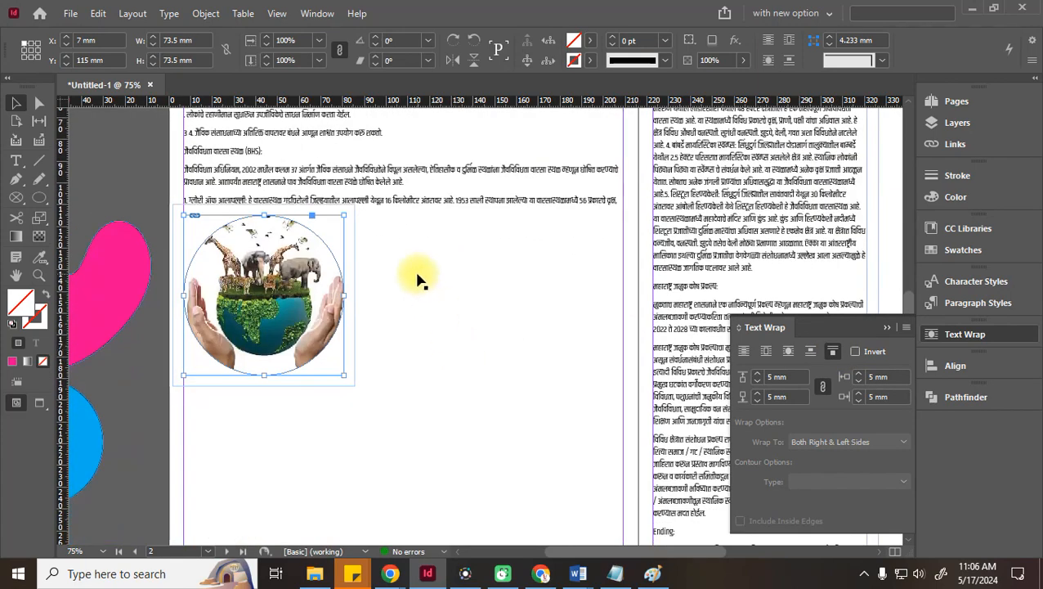
pyautogui.scroll(-3, 417, 280)
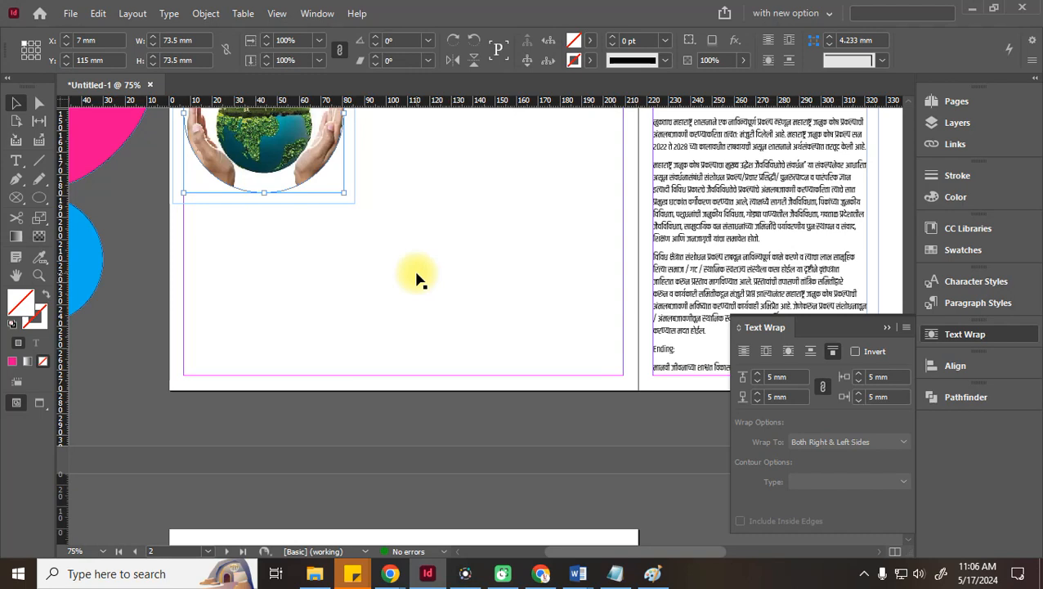
pyautogui.scroll(3, 389, 330)
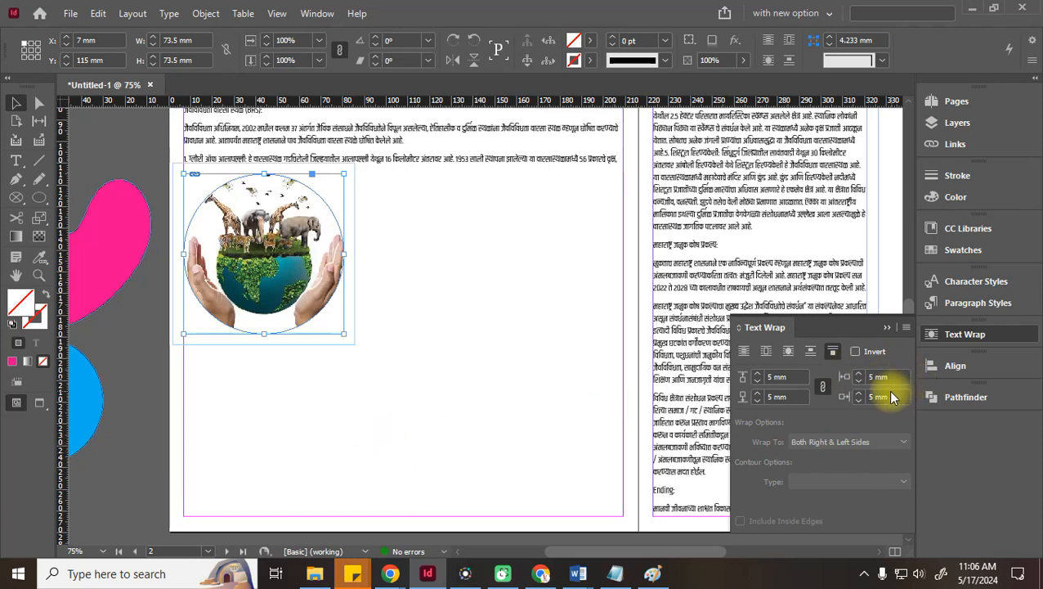
pyautogui.click(787, 352)
# Change the earth image's text wrap to Jump Object so text skips past it
pyautogui.click(743, 351)
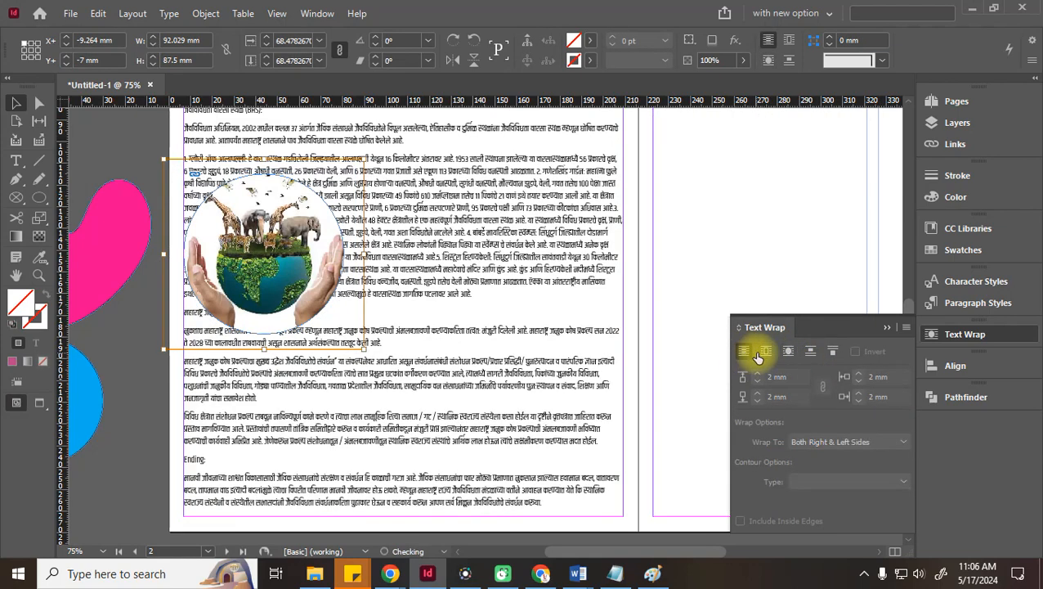
pyautogui.click(810, 351)
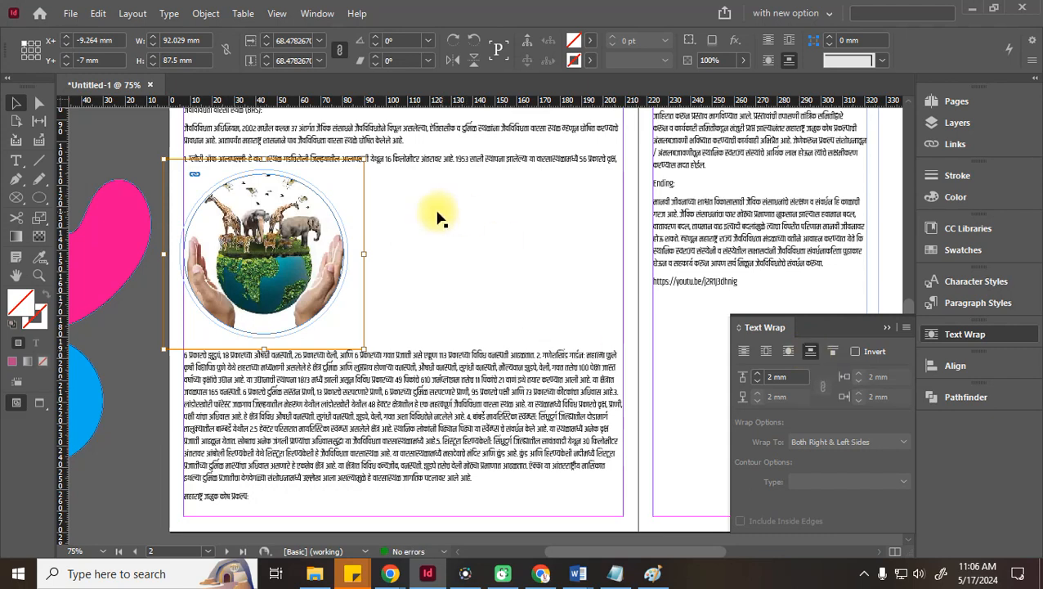
pyautogui.click(235, 570)
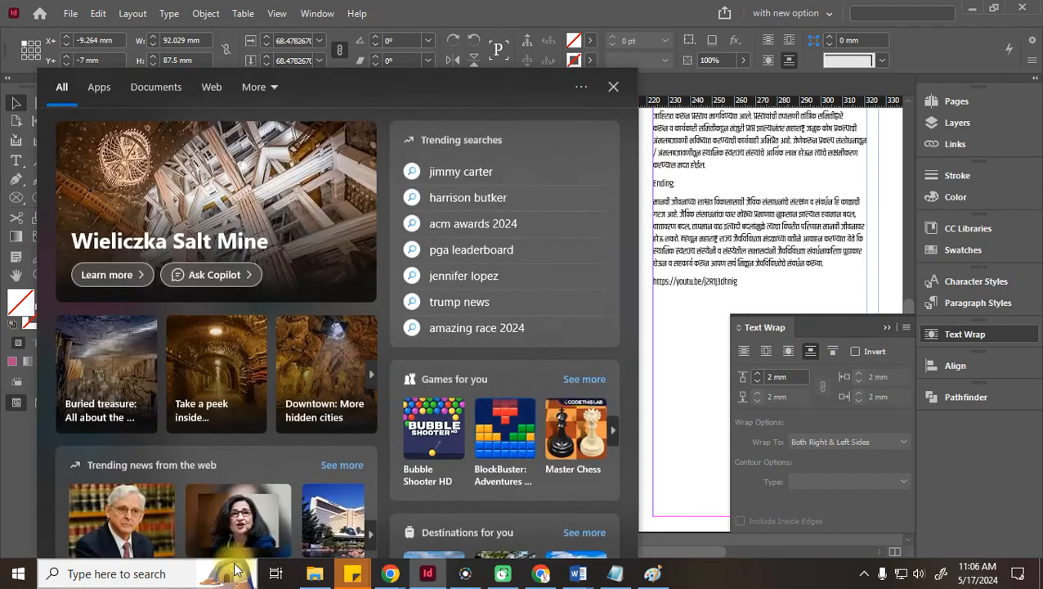
pyautogui.click(687, 284)
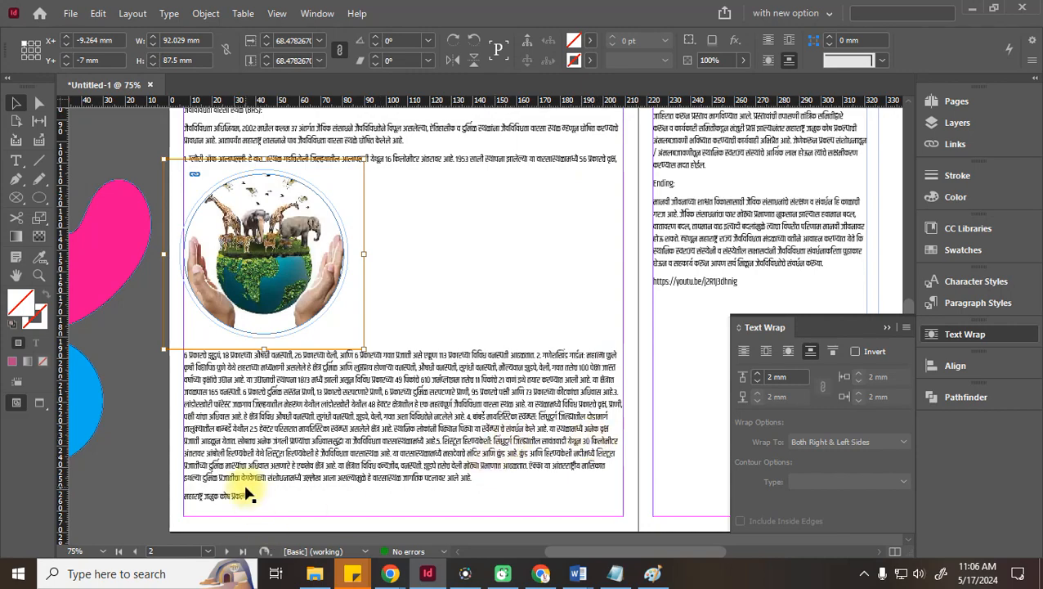
# Deselect the image and review the text running above and below it
pyautogui.scroll(3, 237, 486)
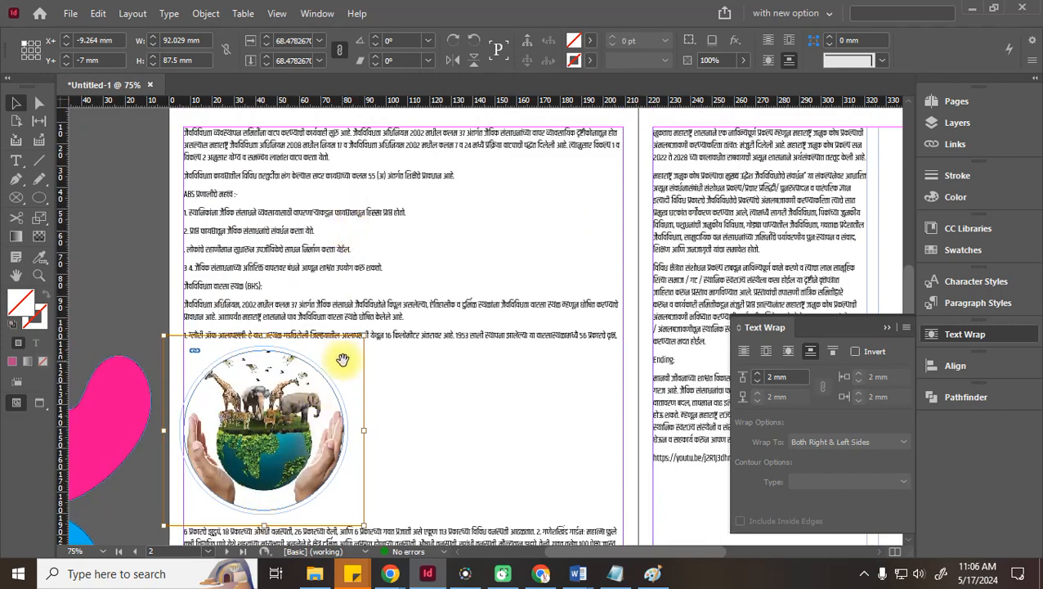
pyautogui.scroll(-3, 343, 356)
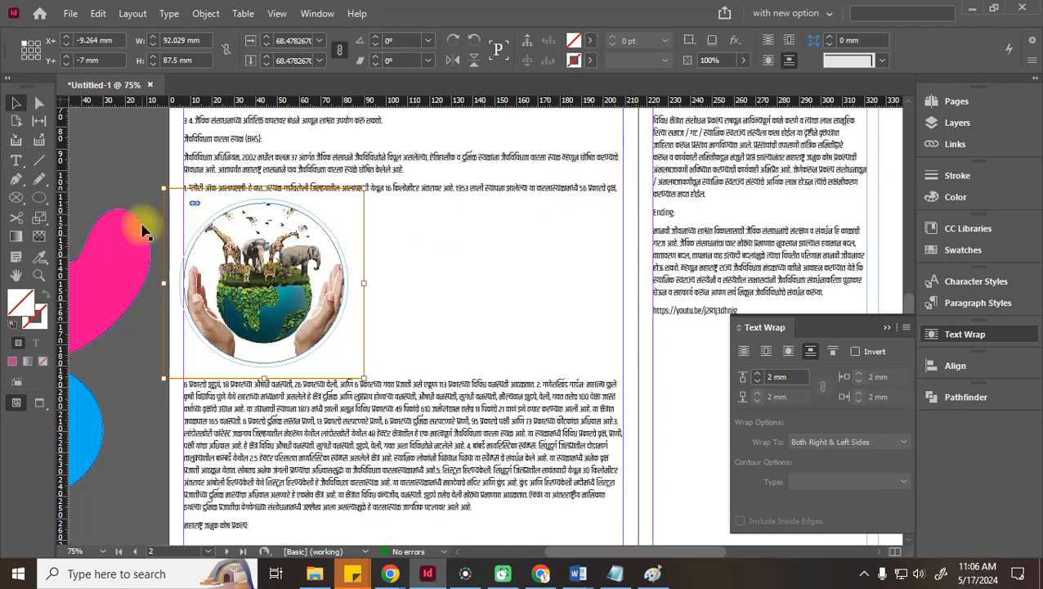
pyautogui.scroll(3, 722, 215)
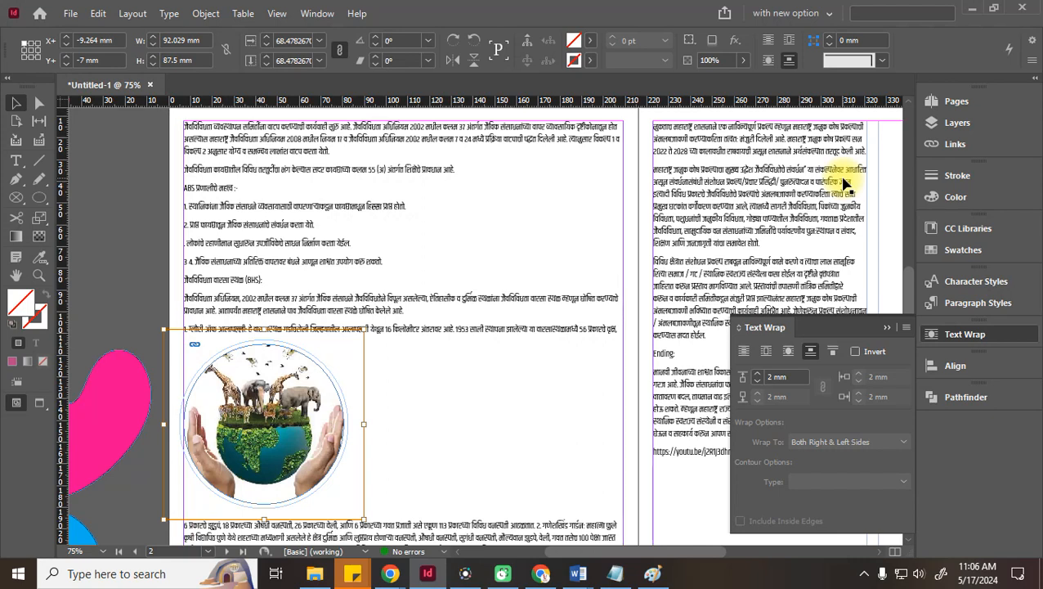
pyautogui.click(138, 190)
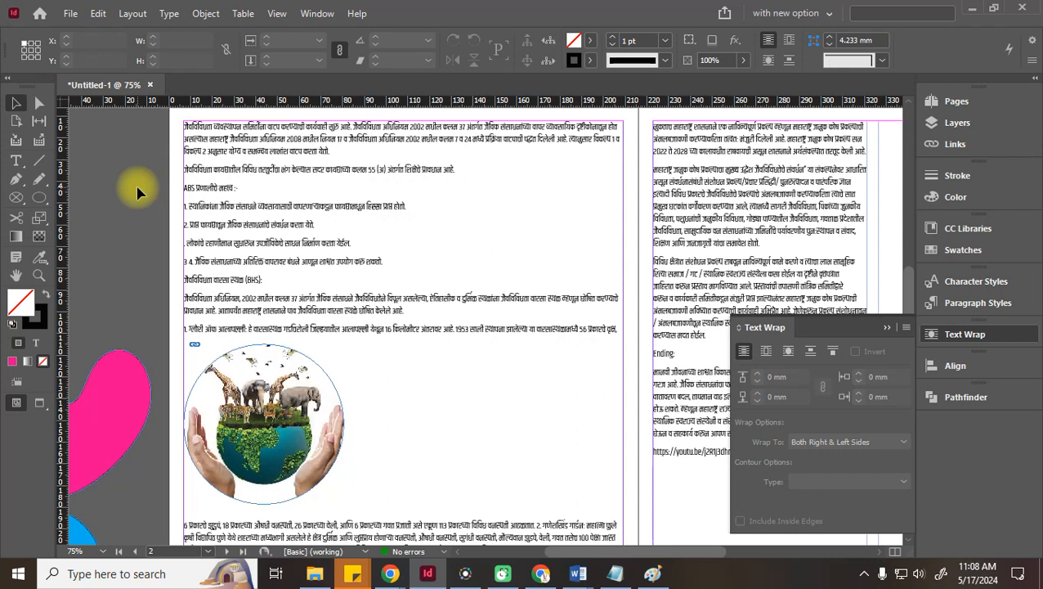
# Switch to the Loksatta Nagpur epaper window in Chrome
pyautogui.moveTo(390, 573)
pyautogui.click(331, 502)
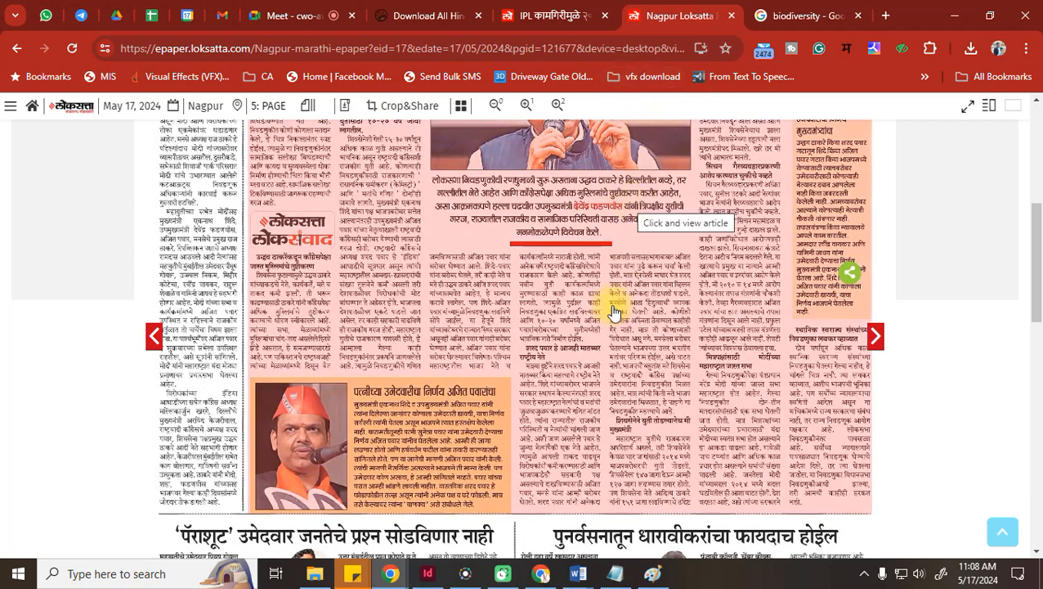
# Search the web for 'magazine' and scroll through the results
pyautogui.scroll(5, 561, 361)
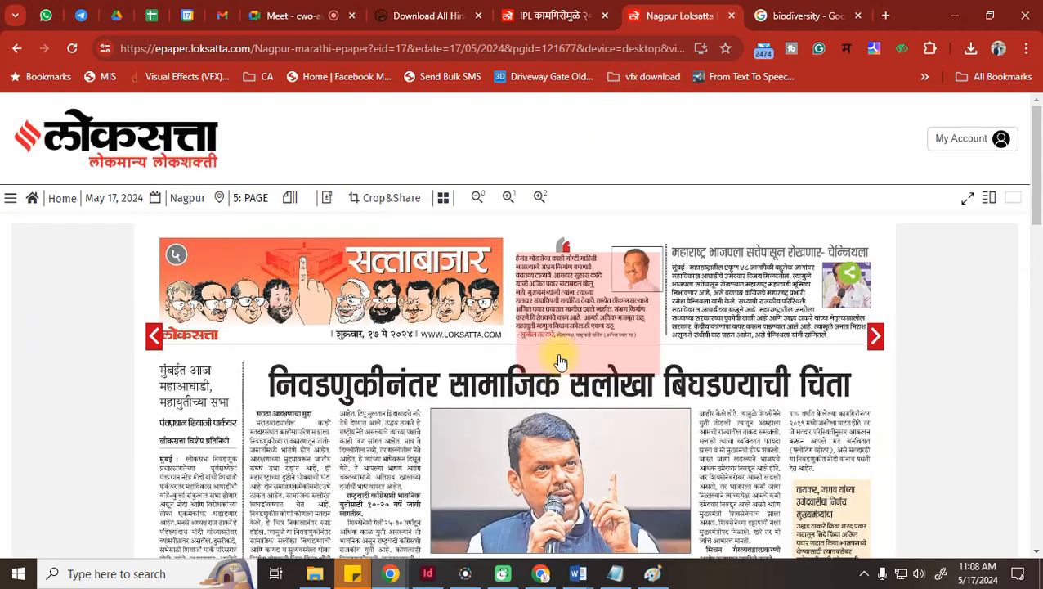
pyautogui.click(270, 50)
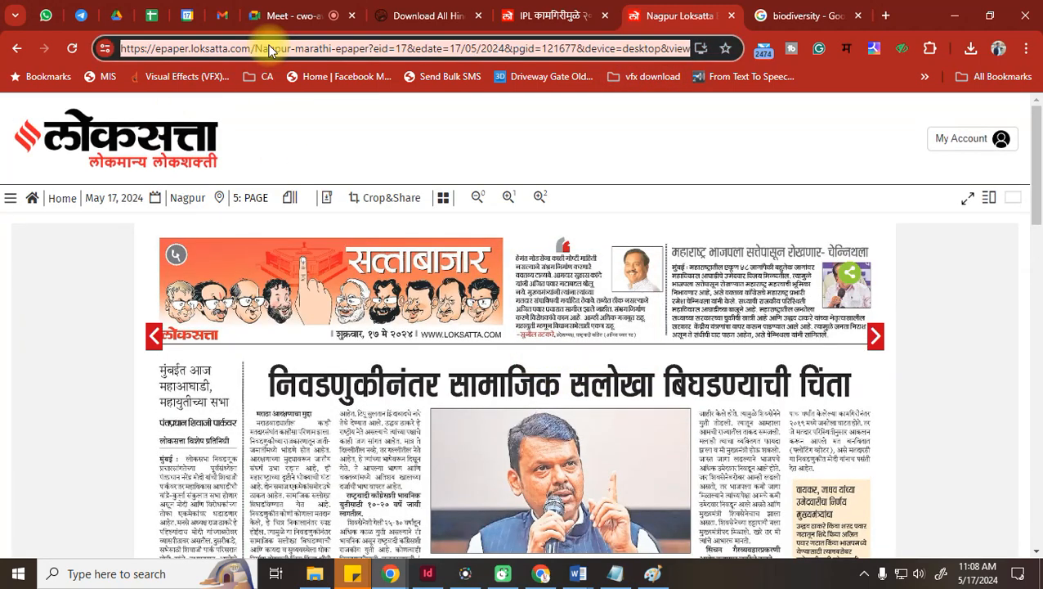
pyautogui.write('mag')
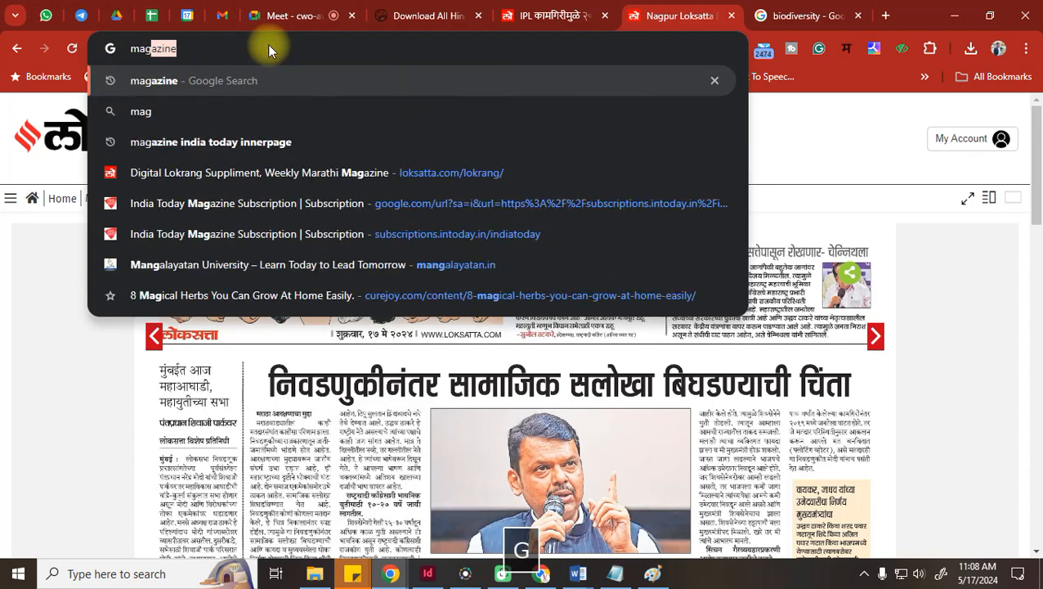
pyautogui.write('azine')
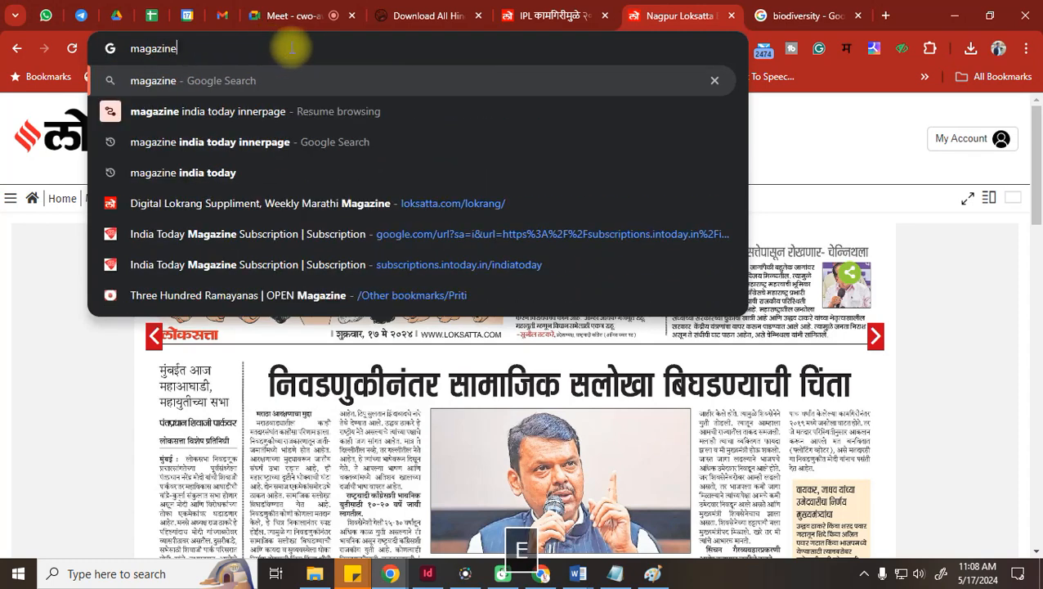
pyautogui.press('Return')
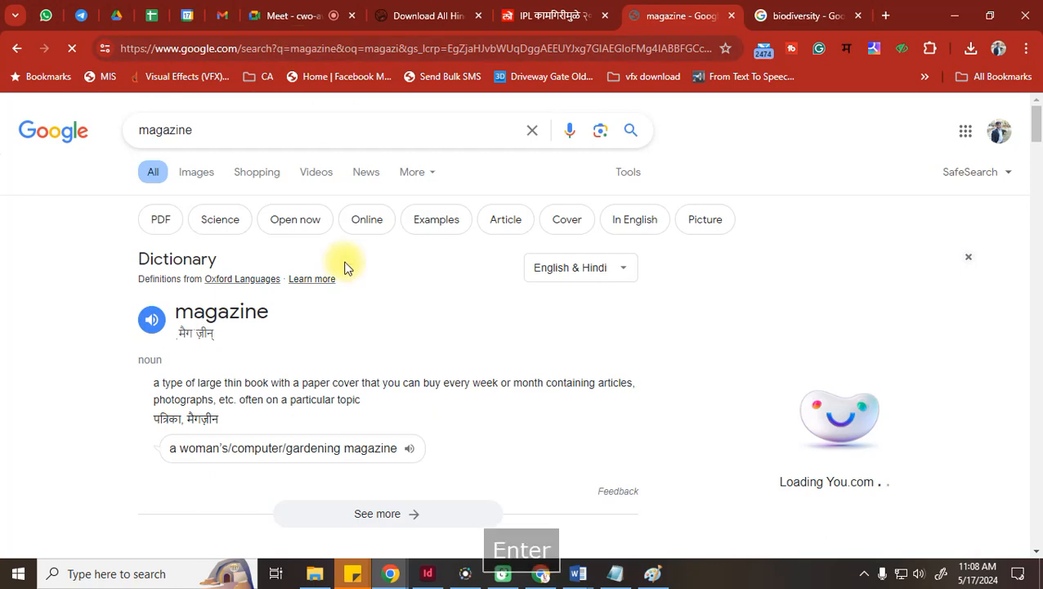
pyautogui.scroll(-3, 345, 266)
pyautogui.scroll(-5, 344, 266)
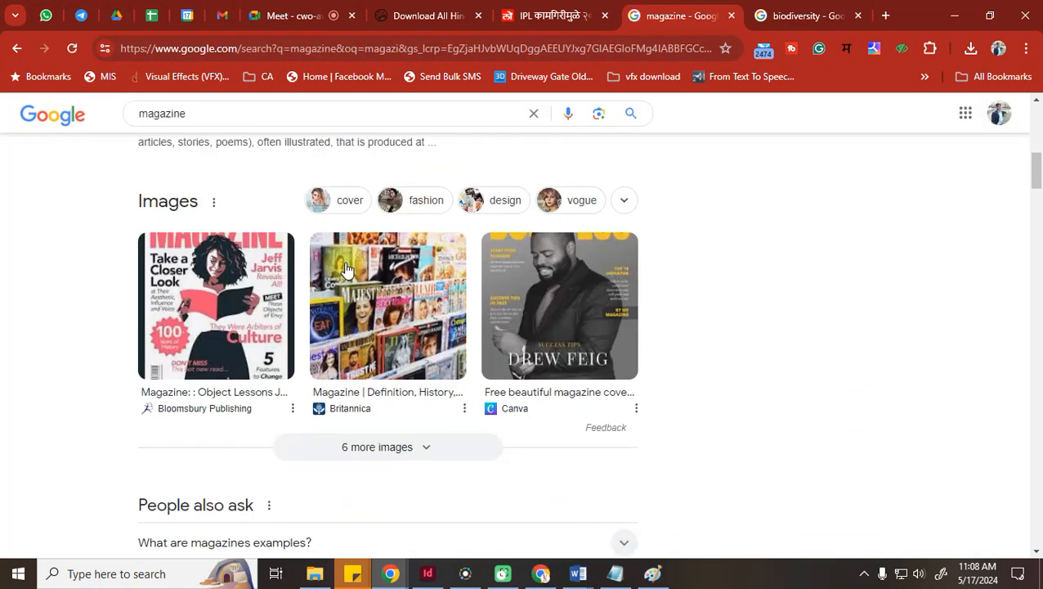
pyautogui.scroll(-4, 344, 268)
pyautogui.scroll(-5, 347, 269)
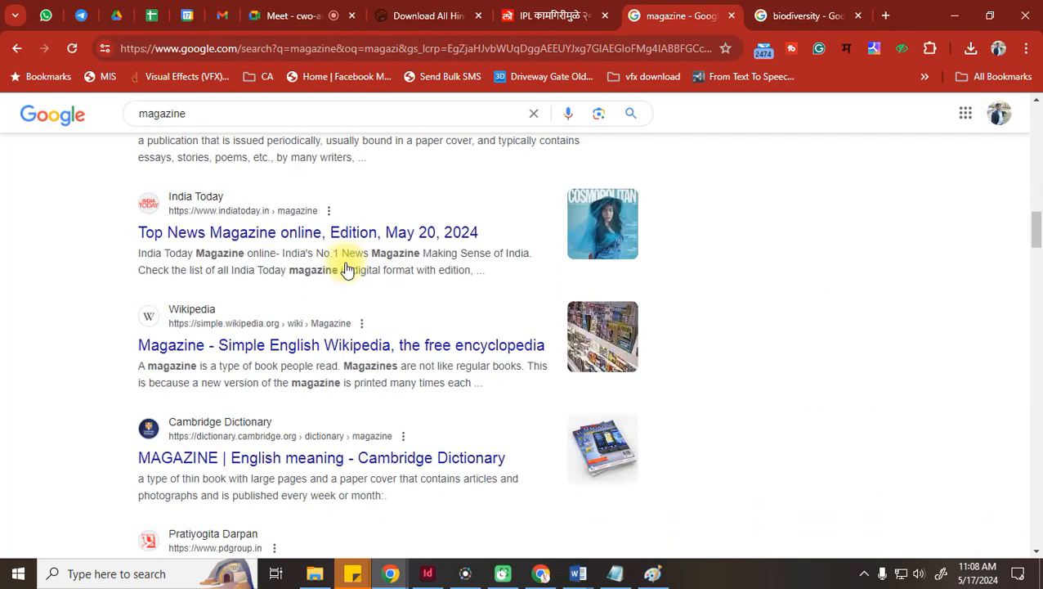
# Browse the India Today magazine page, close it, and return to InDesign
pyautogui.click(399, 234)
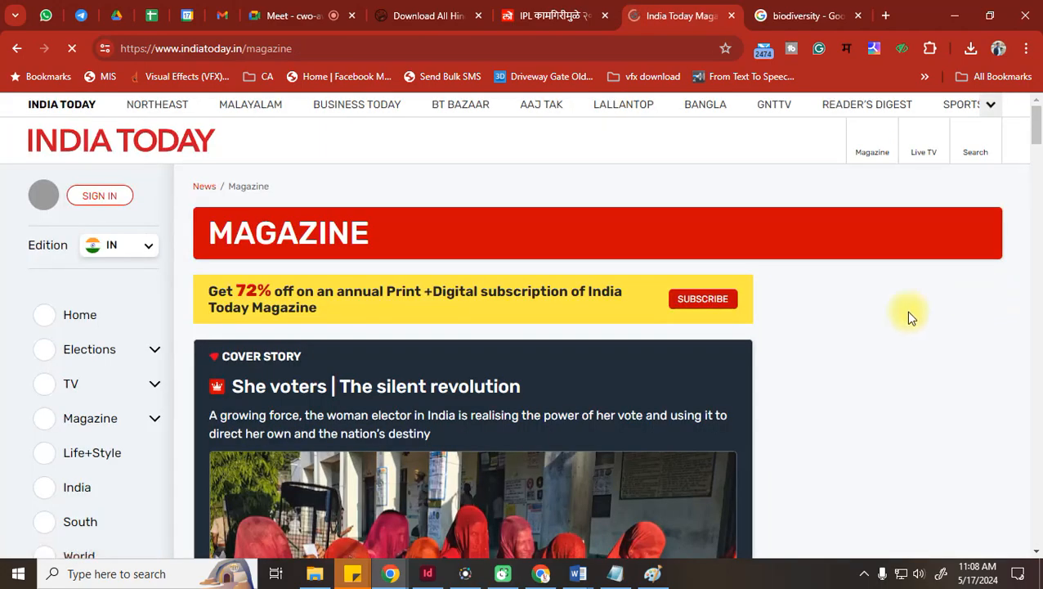
pyautogui.scroll(-5, 587, 376)
pyautogui.scroll(-10, 587, 374)
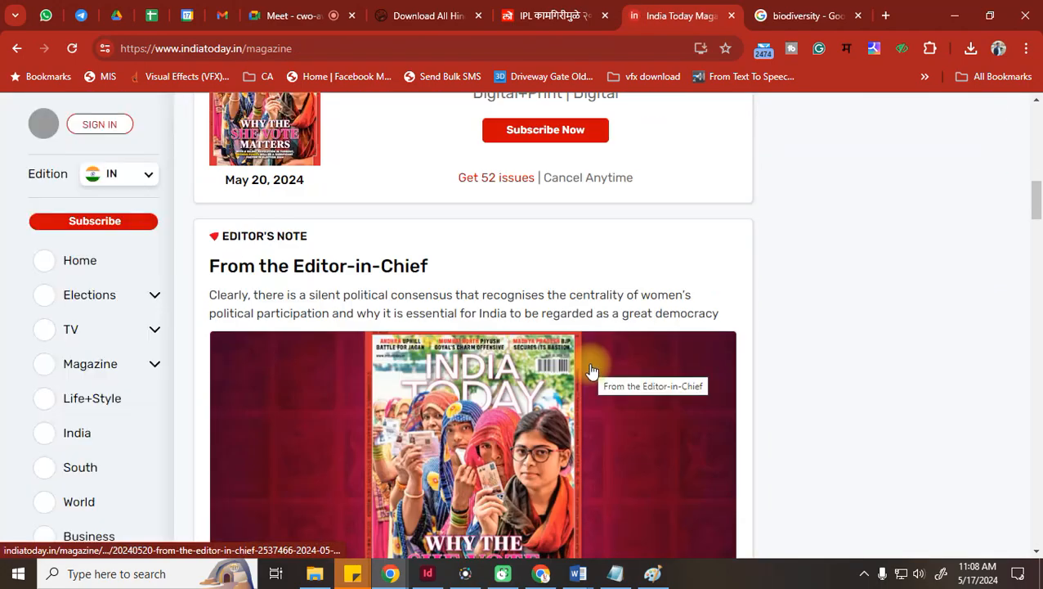
pyautogui.scroll(-10, 592, 369)
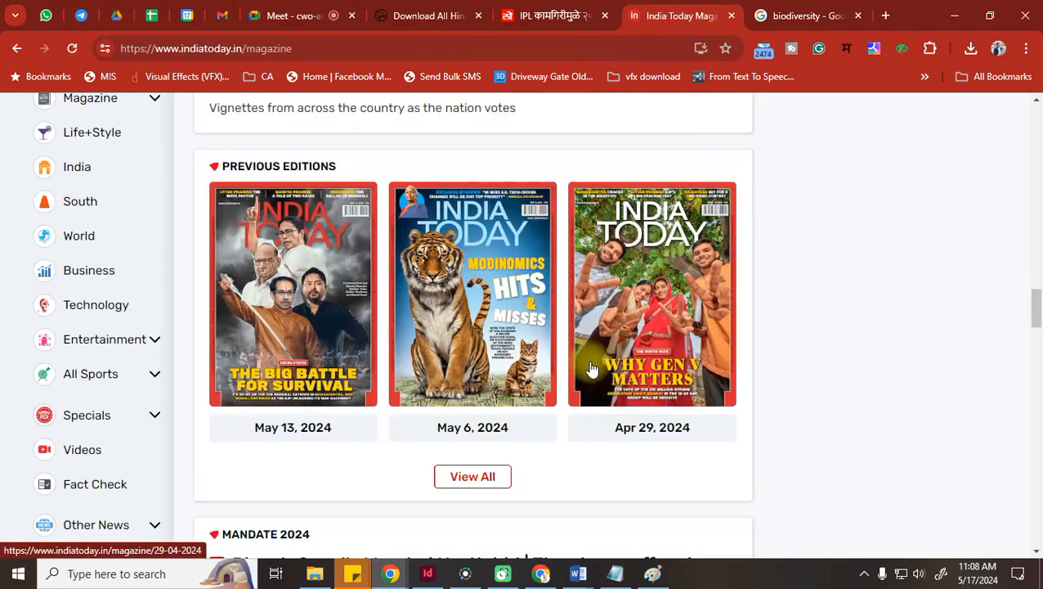
pyautogui.scroll(10, 592, 368)
pyautogui.scroll(3, 590, 364)
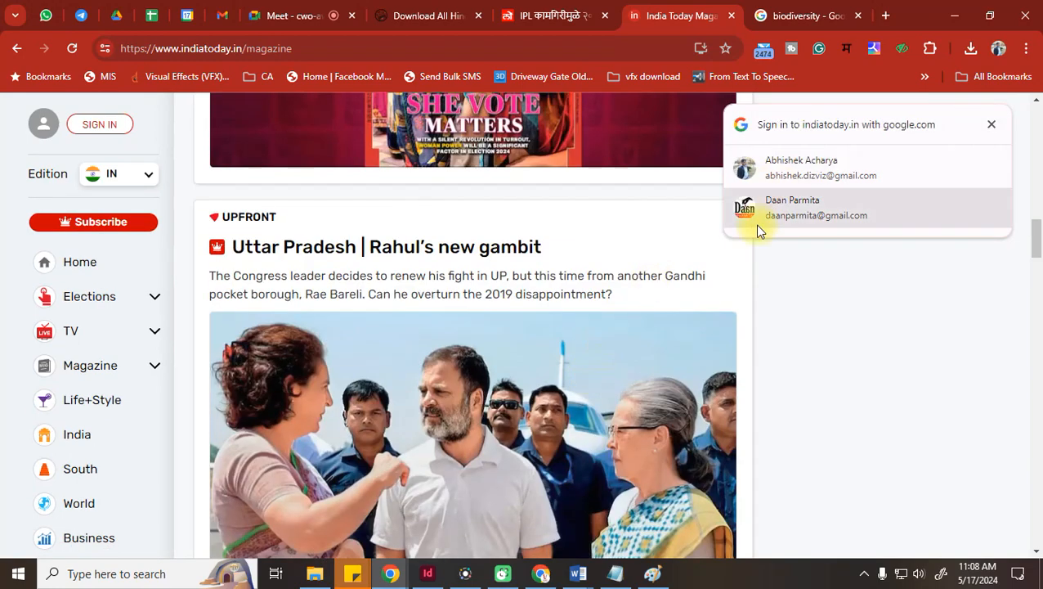
pyautogui.click(734, 16)
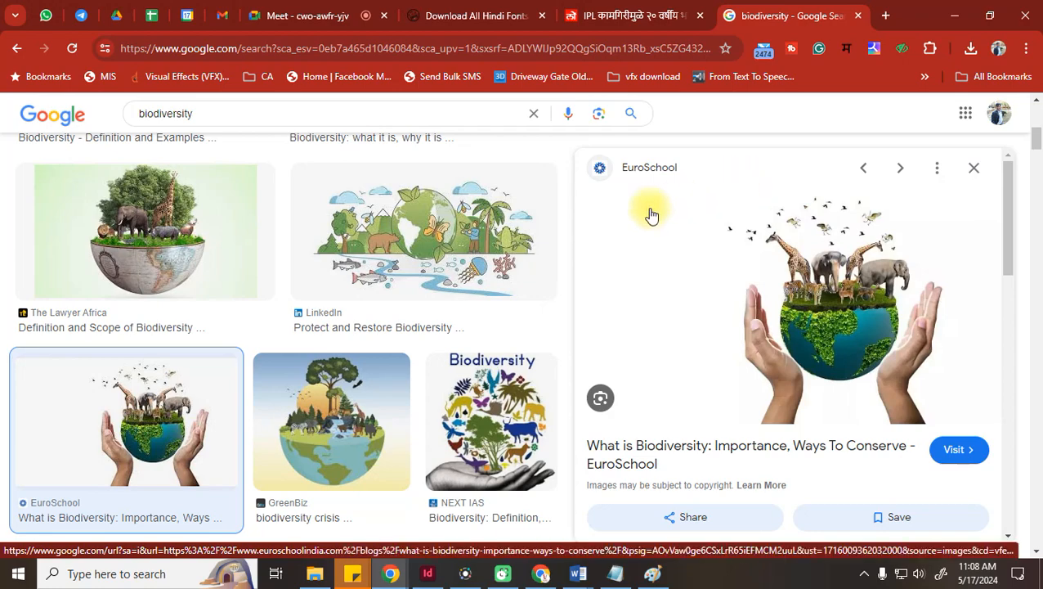
pyautogui.scroll(-10, 255, 306)
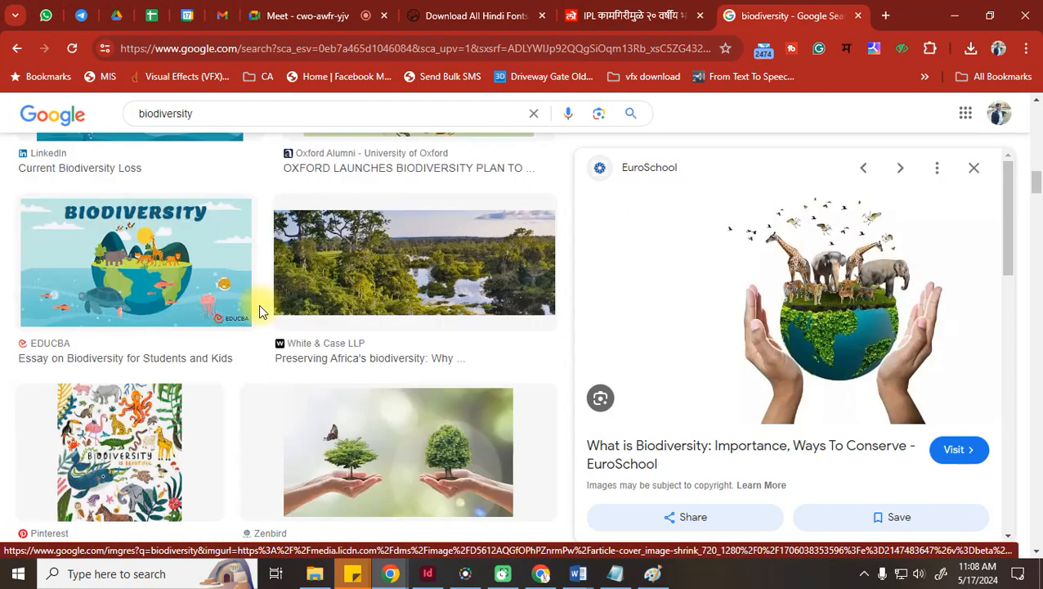
pyautogui.click(427, 573)
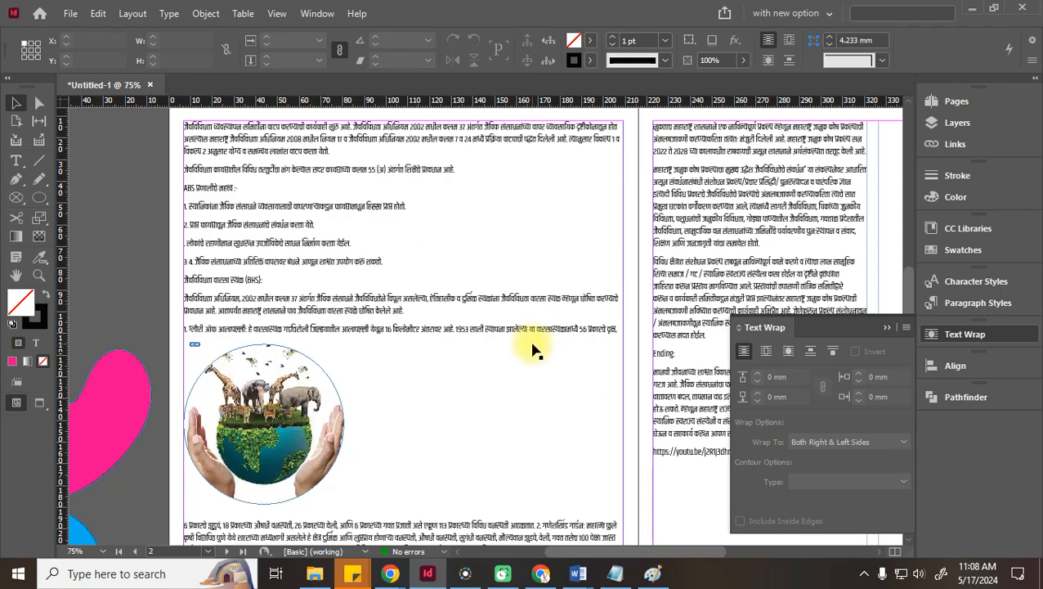
# Make the heading 'महाराष्ट्र जनुक कोष प्रकल्प:' SemiBold at 18 pt
pyautogui.scroll(-5, 531, 344)
pyautogui.click(229, 341)
pyautogui.tripleClick(220, 337)
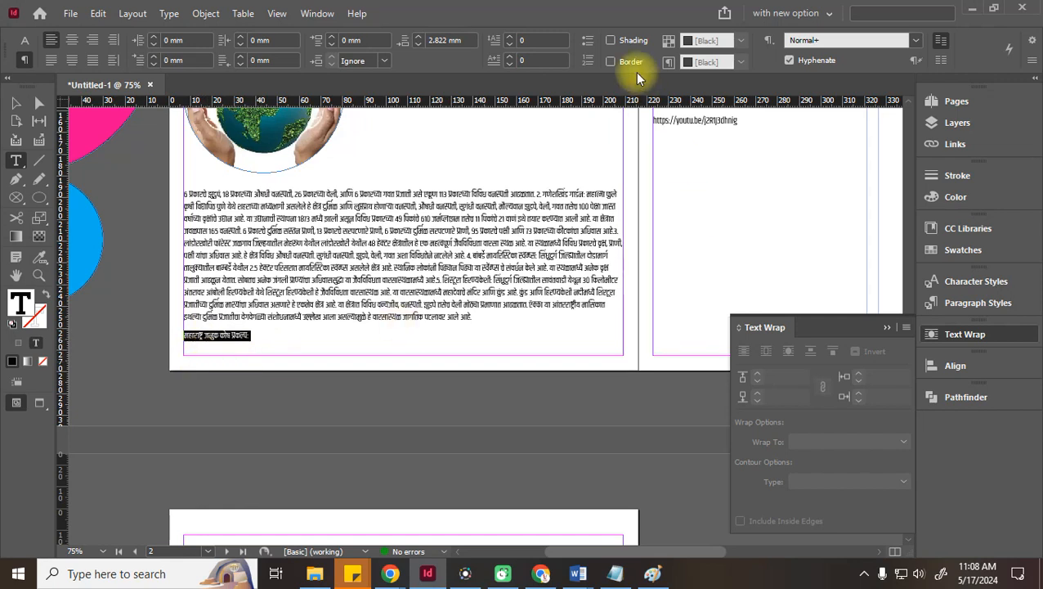
pyautogui.click(23, 41)
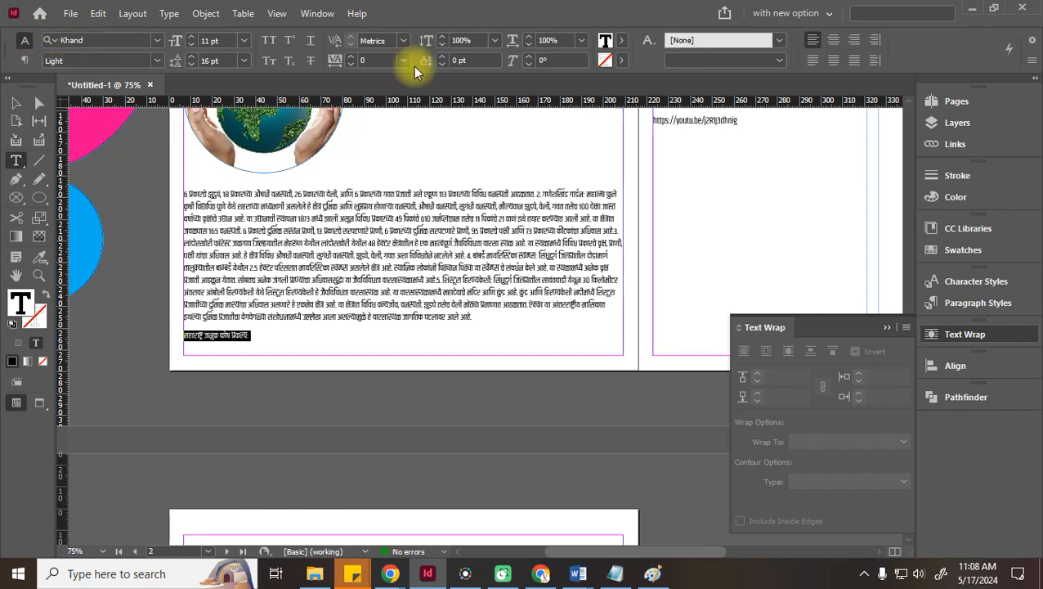
pyautogui.click(157, 60)
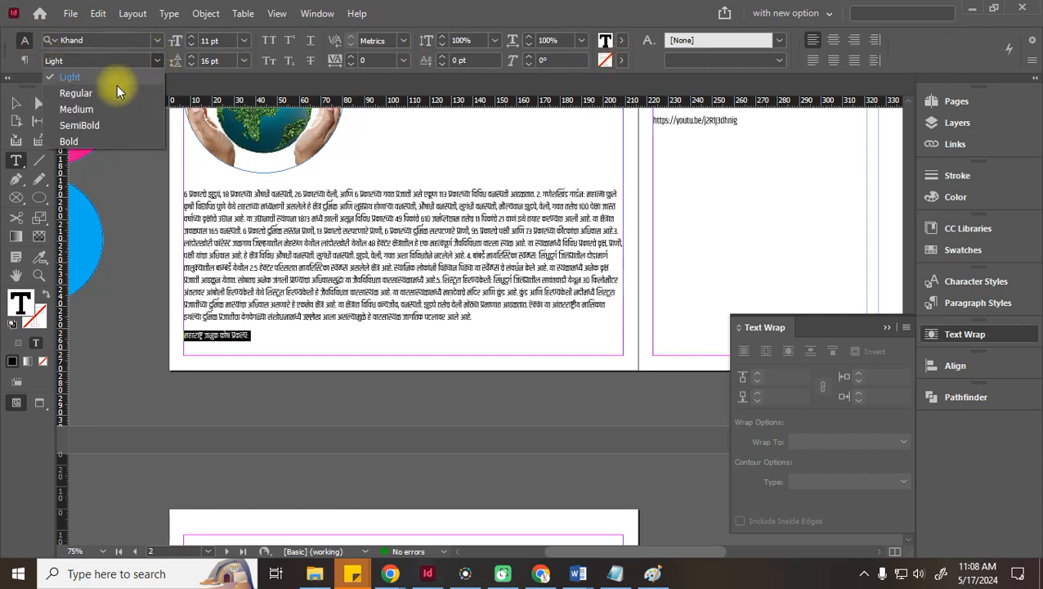
pyautogui.click(82, 126)
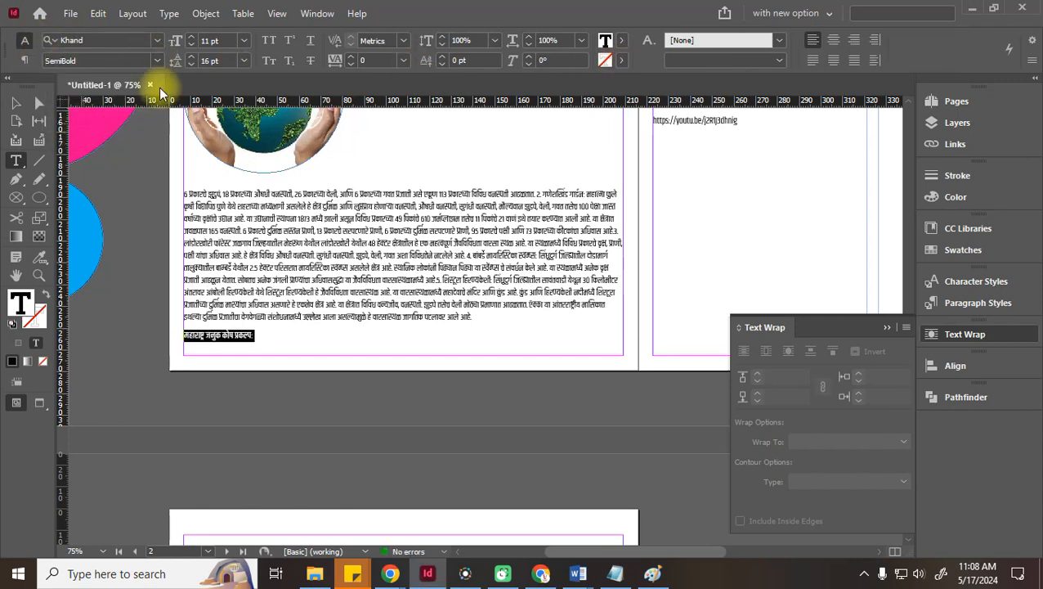
pyautogui.click(191, 38)
pyautogui.click(191, 37)
pyautogui.click(191, 38)
pyautogui.click(191, 38)
pyautogui.click(190, 38)
pyautogui.click(190, 37)
pyautogui.click(190, 37)
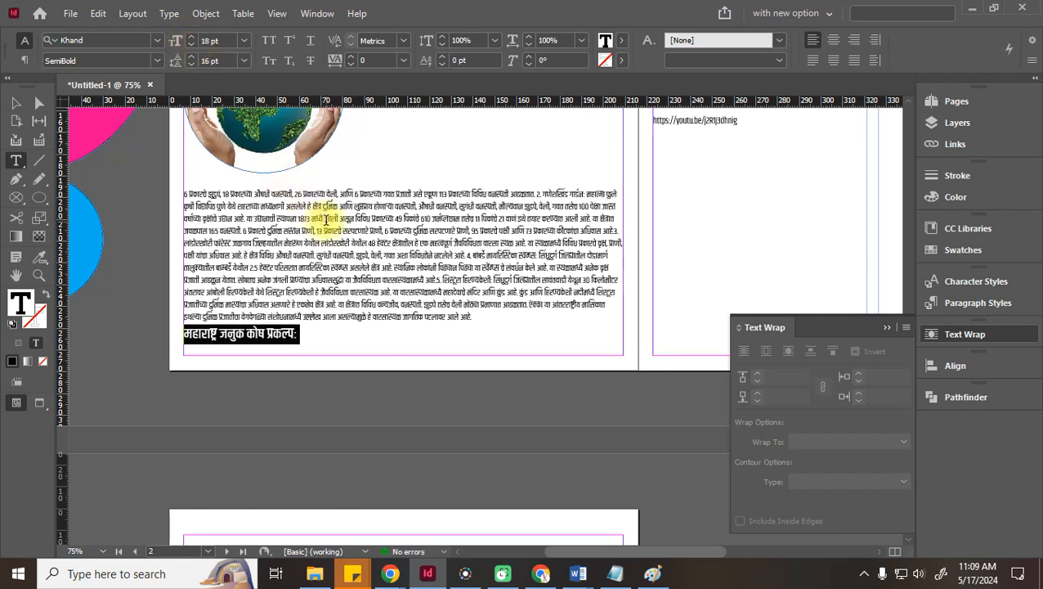
# Colour the heading text with the blue C=100 M=90 Y=10 K=0 swatch
pyautogui.click(622, 40)
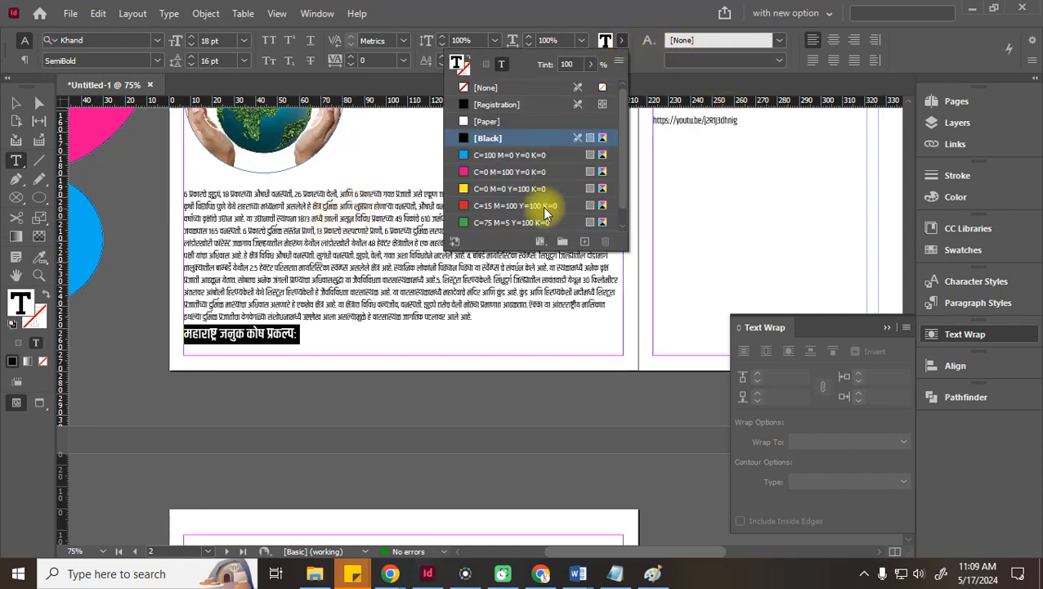
pyautogui.scroll(-1, 498, 208)
pyautogui.click(490, 221)
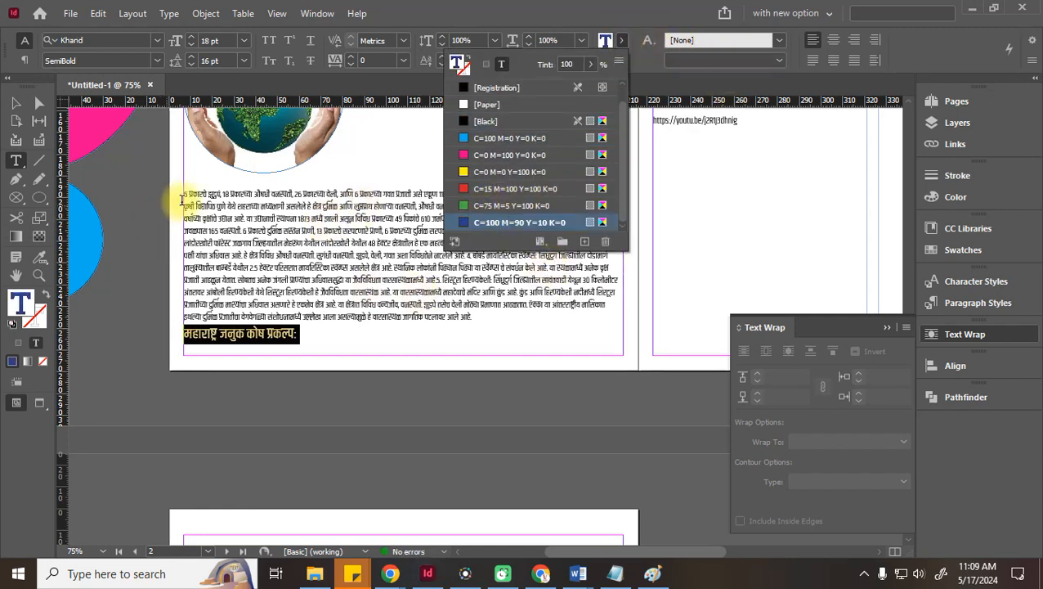
pyautogui.click(310, 333)
pyautogui.moveTo(310, 333); pyautogui.dragTo(163, 332)
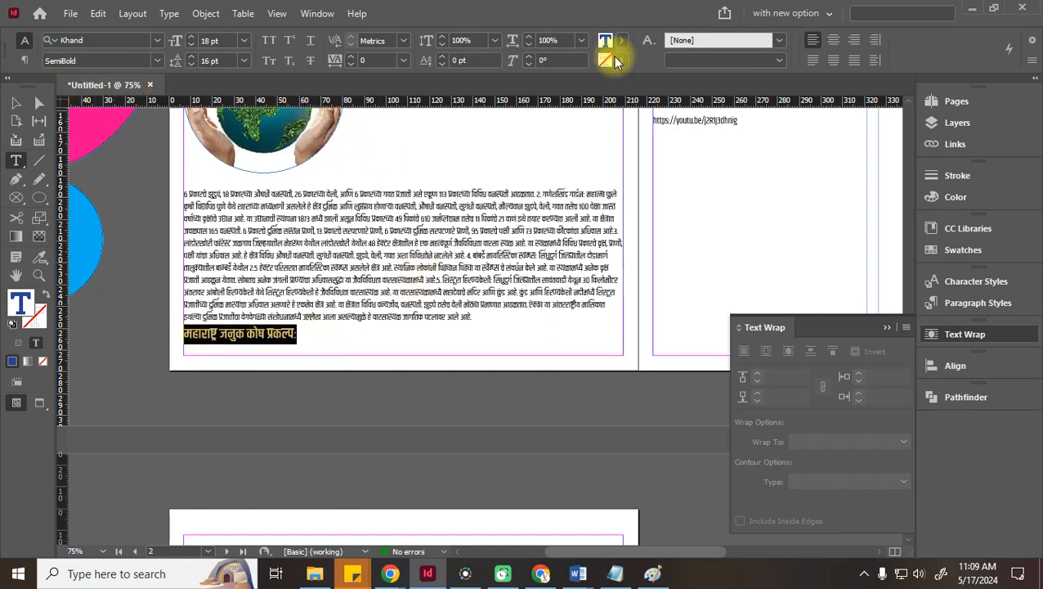
# Add 3 mm space before and after the heading and push it to the next column
pyautogui.click(23, 60)
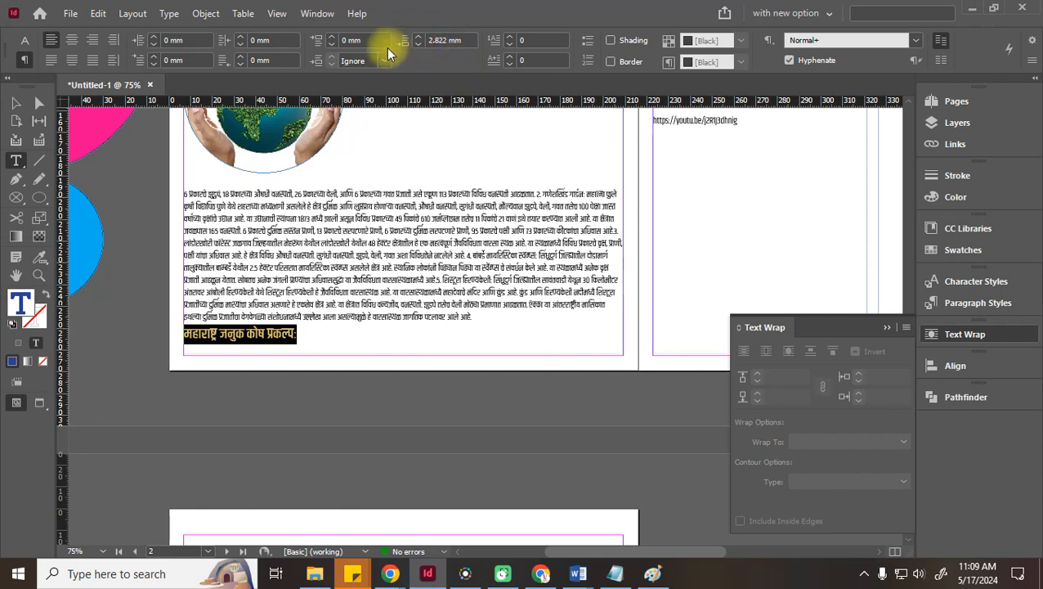
pyautogui.click(335, 38)
pyautogui.click(335, 37)
pyautogui.click(334, 37)
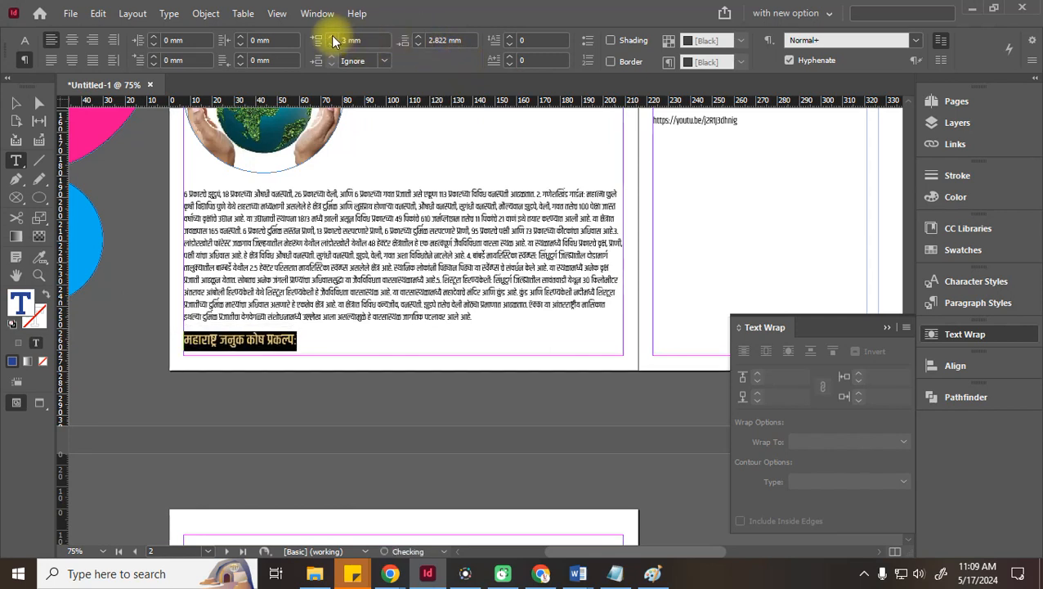
pyautogui.click(417, 36)
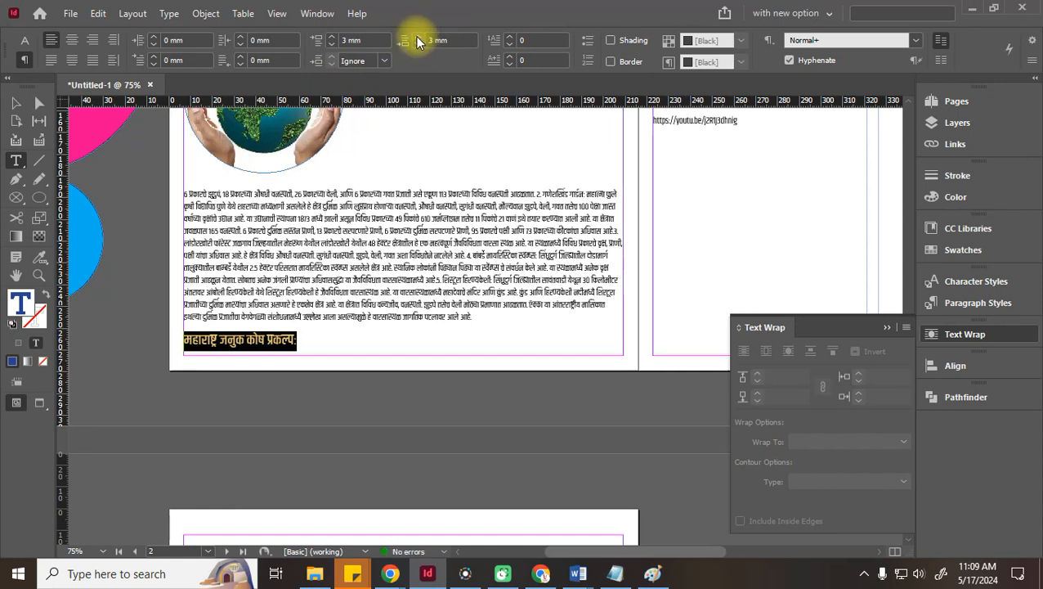
pyautogui.click(483, 317)
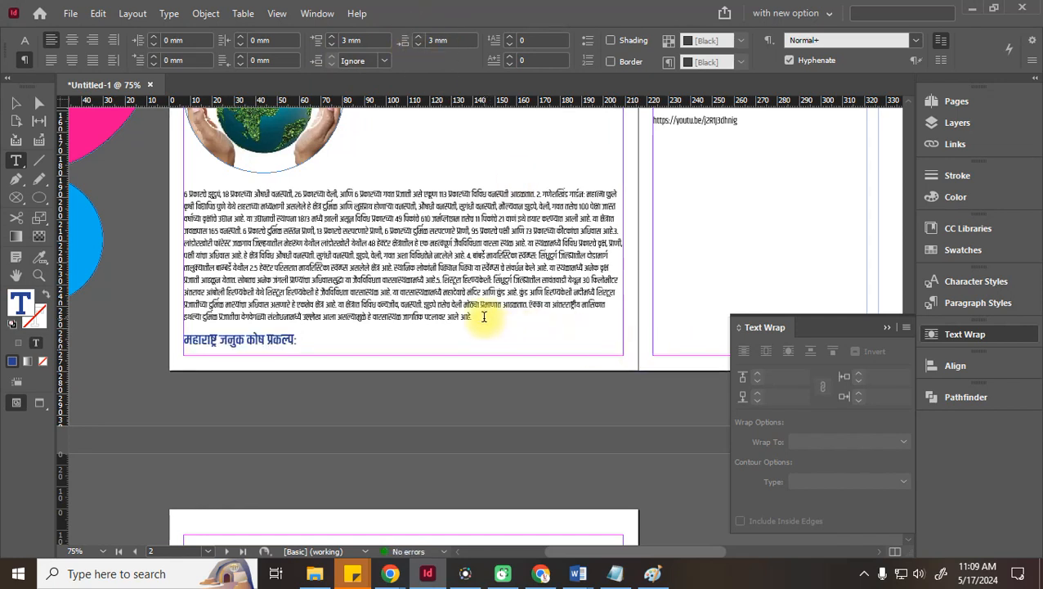
pyautogui.press('Return')
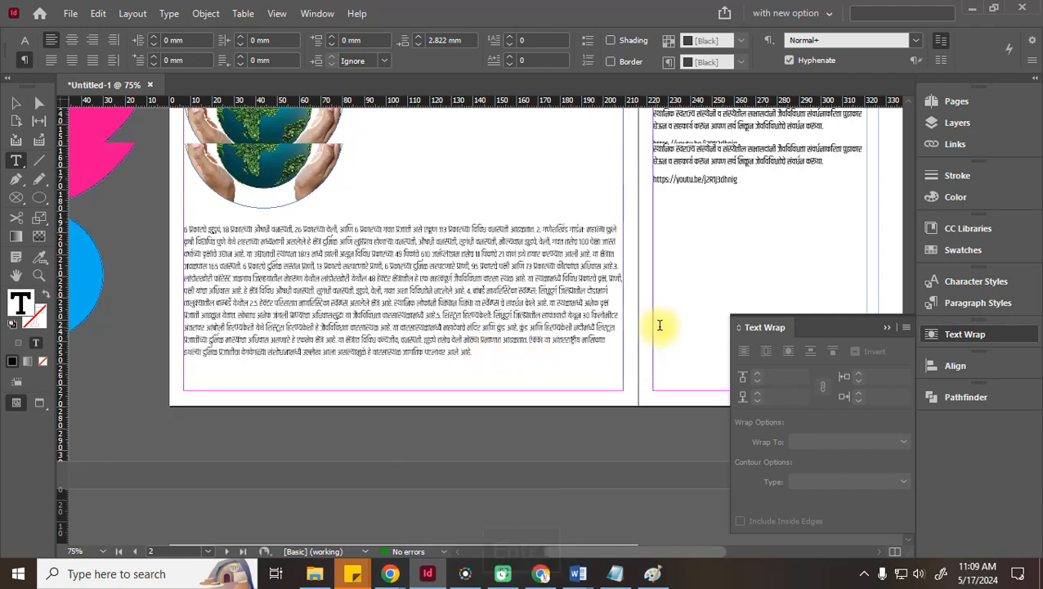
# Save the blue heading's formatting as Paragraph Style 1, apply it, and rename it 'Topic Heading'
pyautogui.scroll(-3, 660, 325)
pyautogui.scroll(-3, 660, 324)
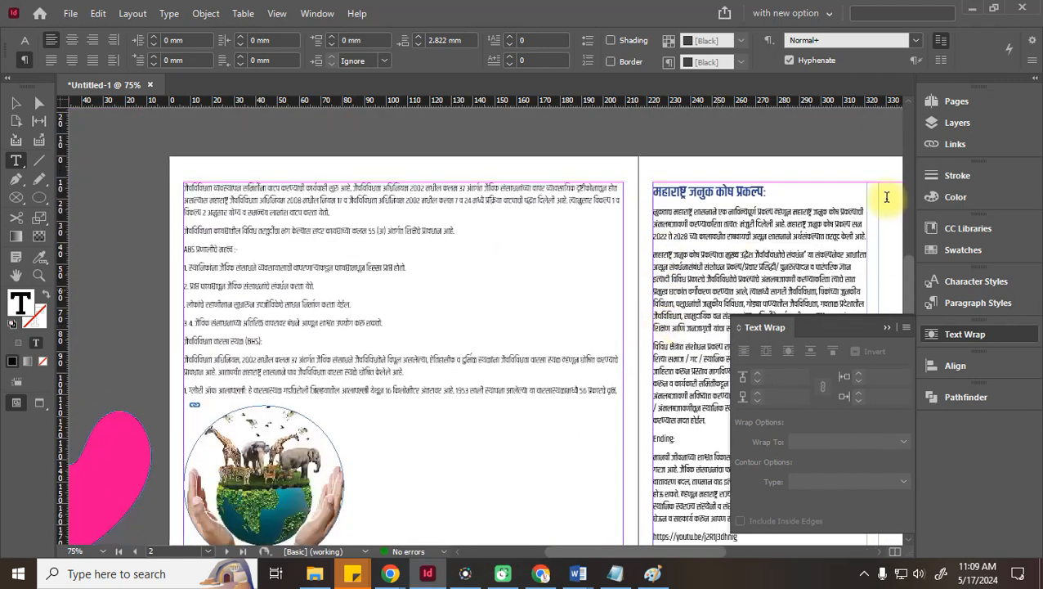
pyautogui.moveTo(775, 191); pyautogui.dragTo(634, 205)
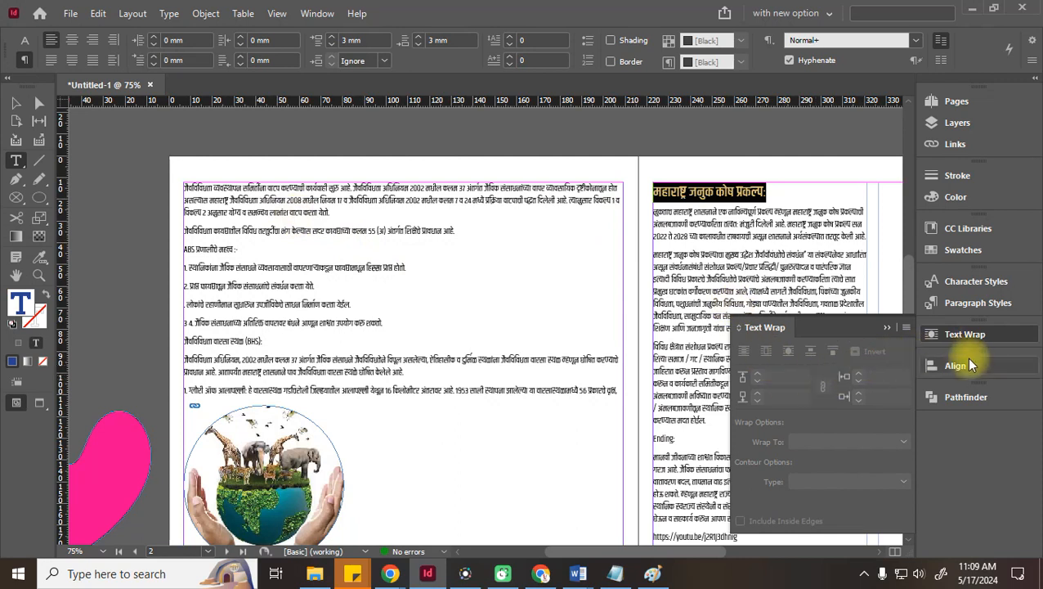
pyautogui.click(985, 301)
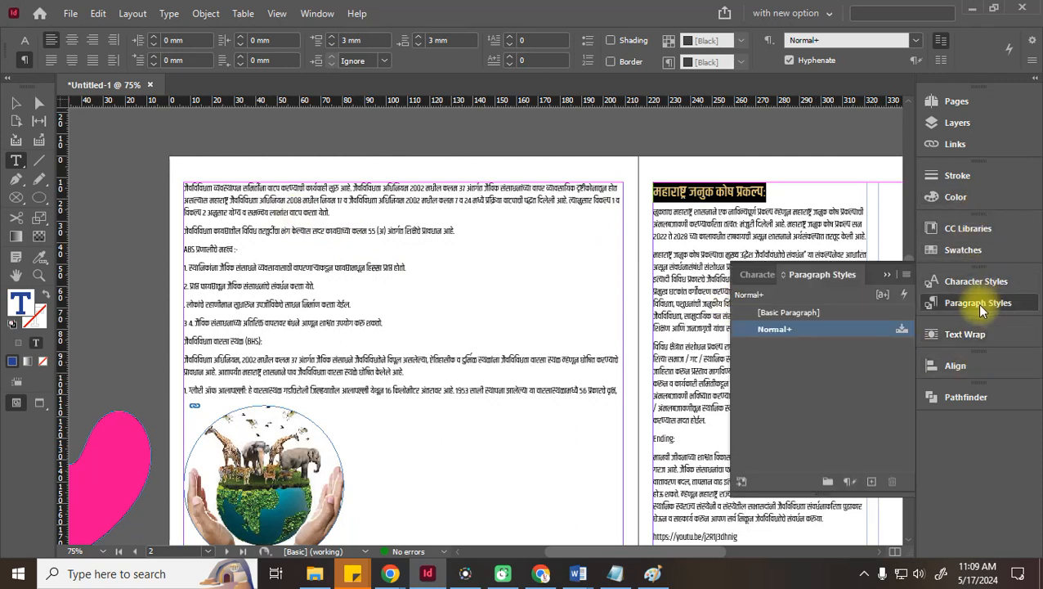
pyautogui.click(870, 481)
pyautogui.click(805, 347)
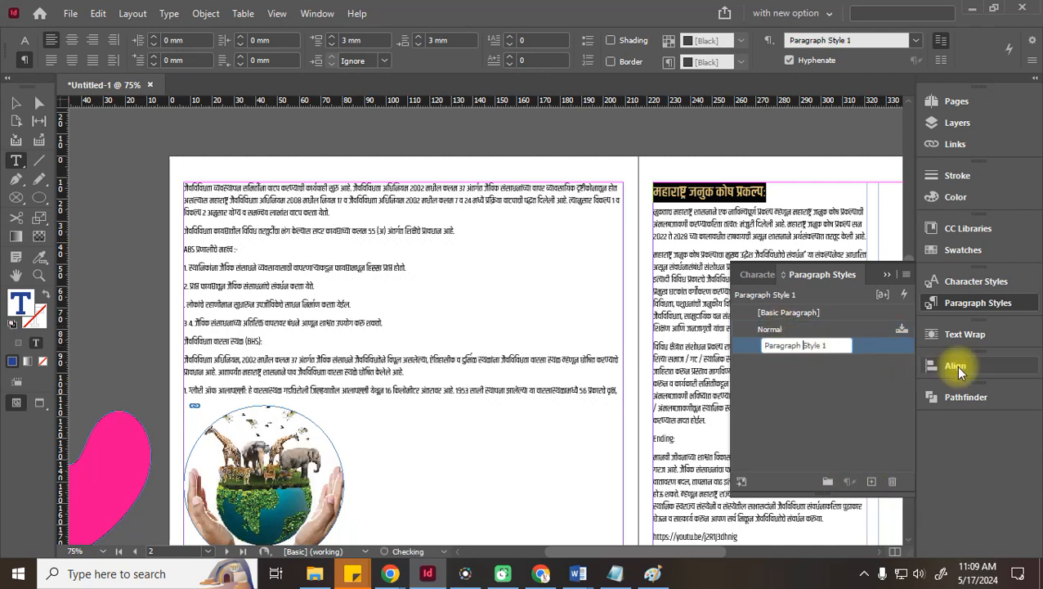
pyautogui.click(822, 328)
pyautogui.click(835, 347)
pyautogui.click(836, 348)
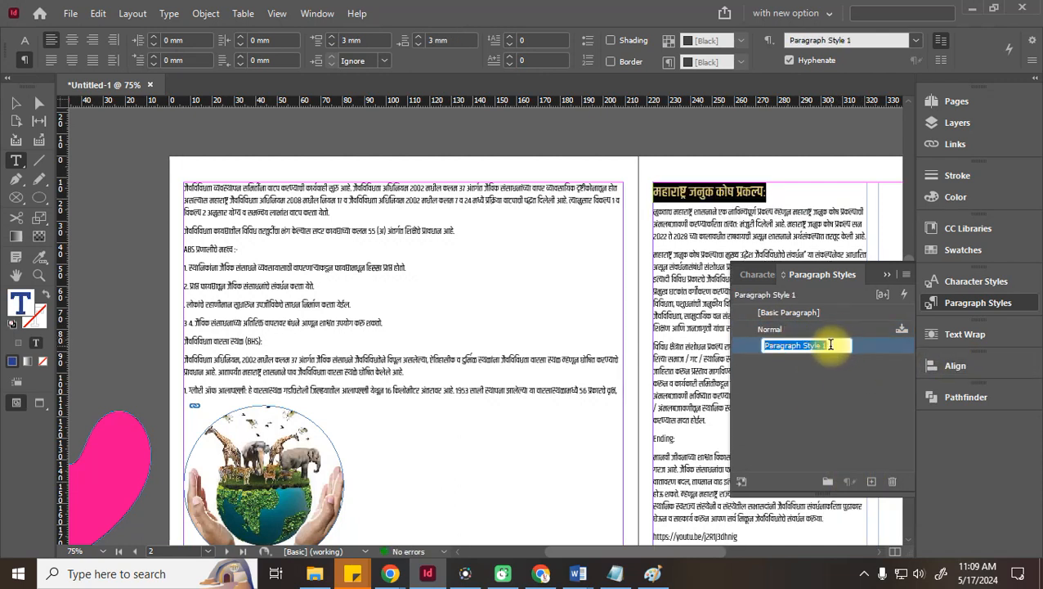
pyautogui.write('T')
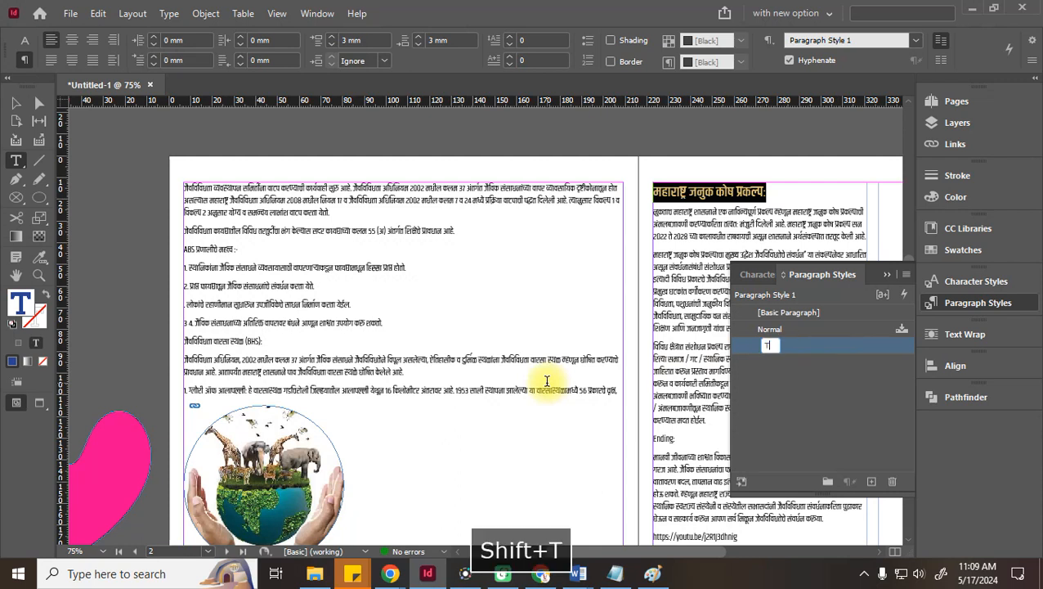
pyautogui.write('opic ')
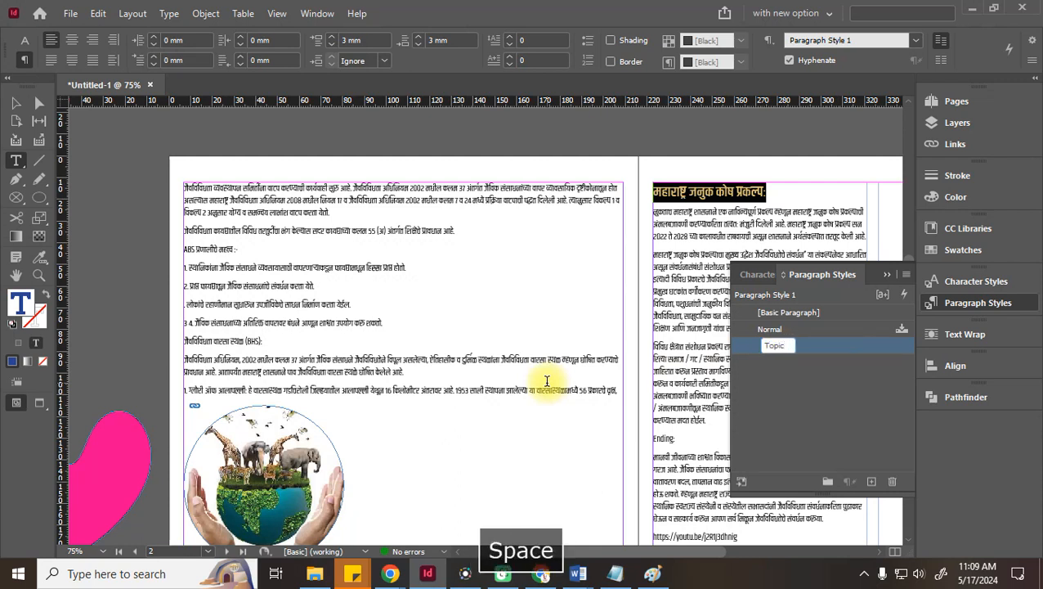
pyautogui.write('R')
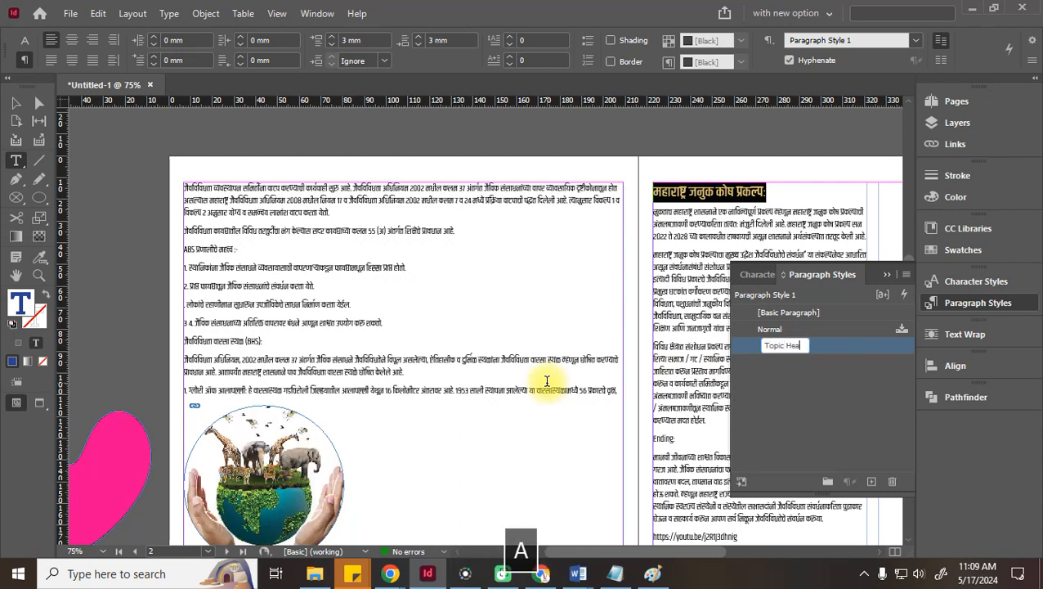
pyautogui.click(817, 400)
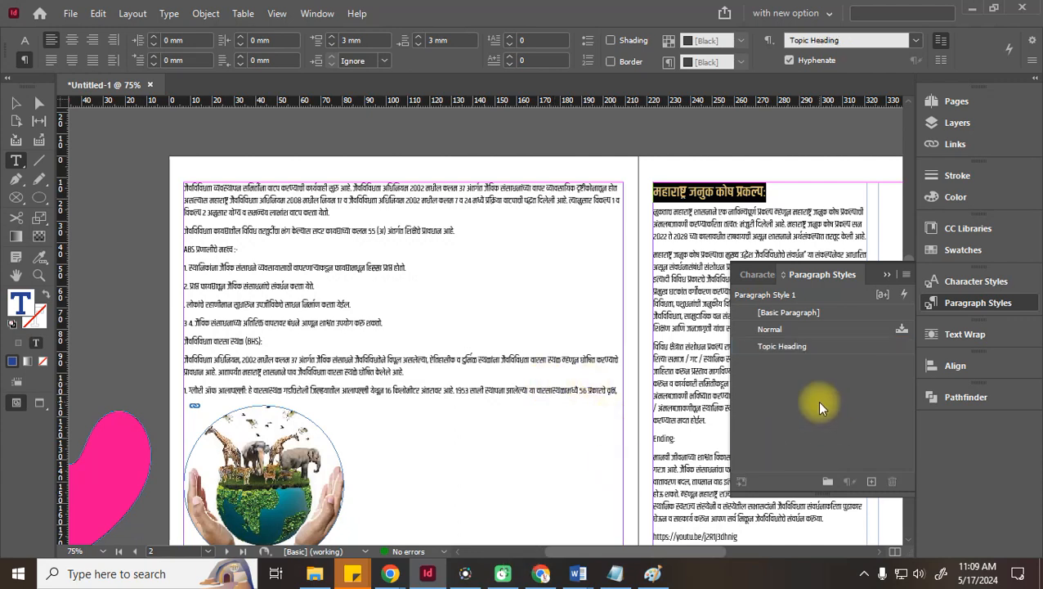
pyautogui.click(709, 227)
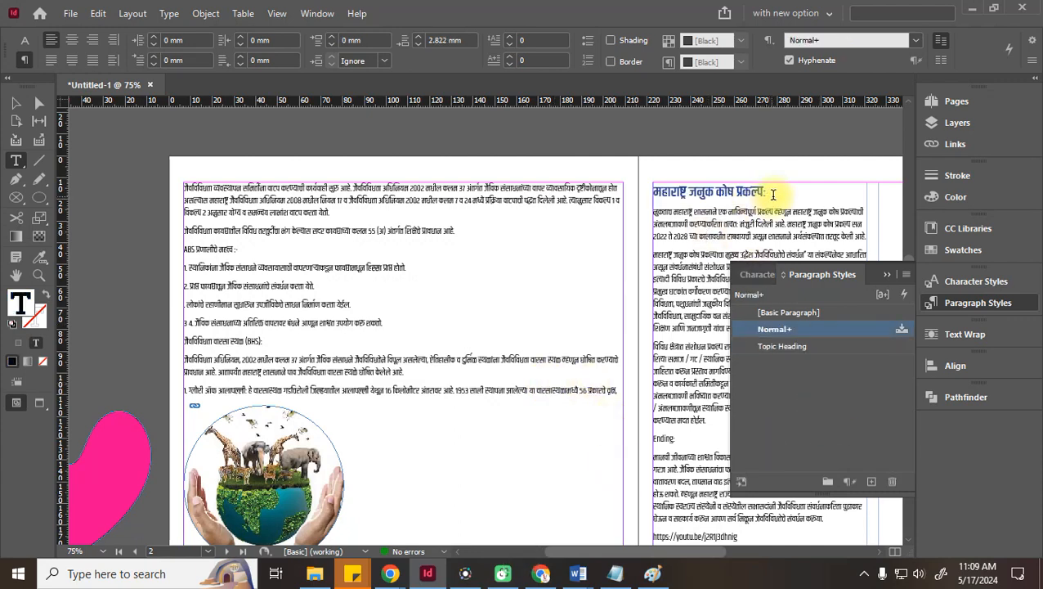
# Select the title heading and turn on cyan paragraph shading
pyautogui.moveTo(787, 191); pyautogui.dragTo(554, 212)
pyautogui.click(664, 217)
pyautogui.moveTo(777, 192); pyautogui.dragTo(646, 199)
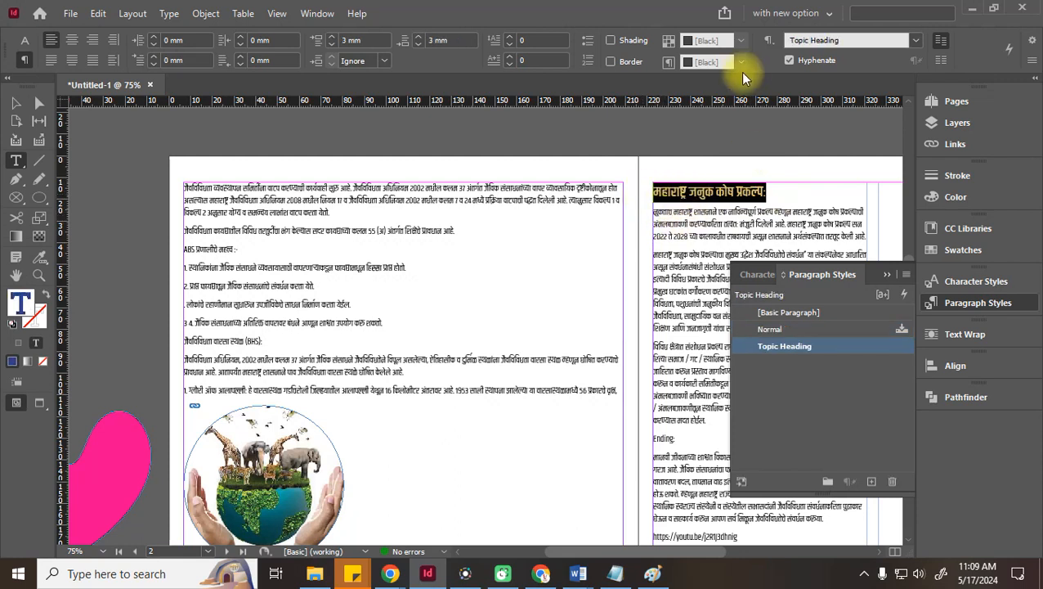
pyautogui.click(627, 41)
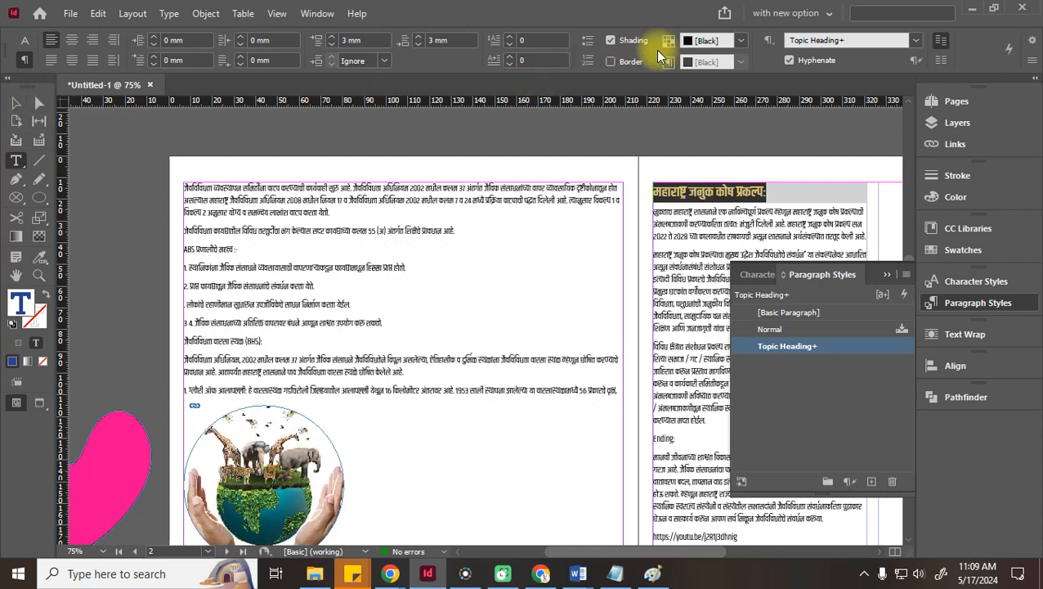
pyautogui.click(705, 41)
pyautogui.click(723, 124)
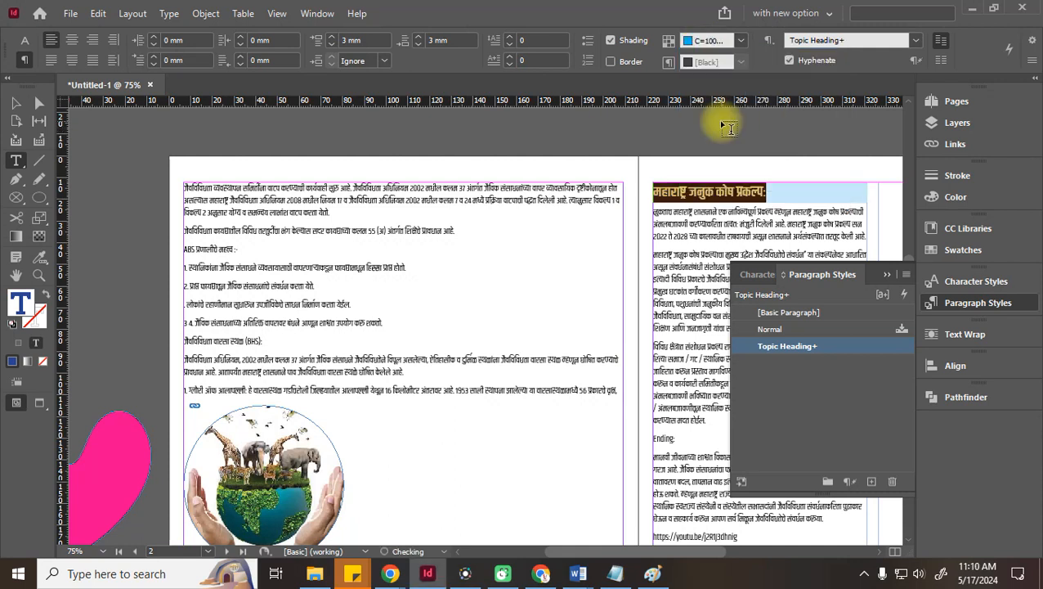
# Change the heading shading to red C=15 M=100 Y=100 K=0 and open Topic Heading's style options
pyautogui.click(22, 106)
pyautogui.click(661, 198)
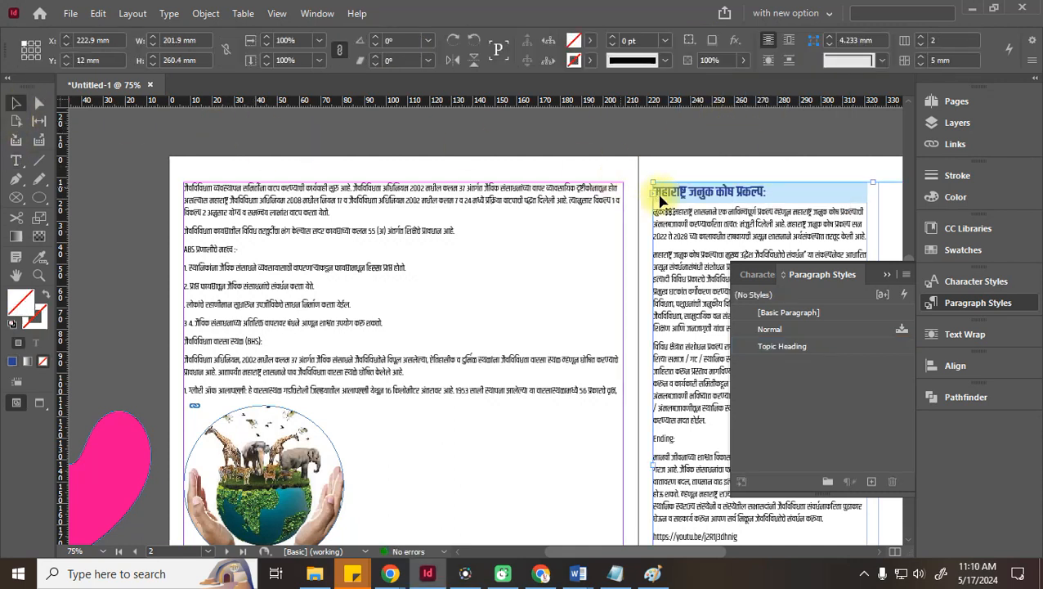
pyautogui.click(746, 138)
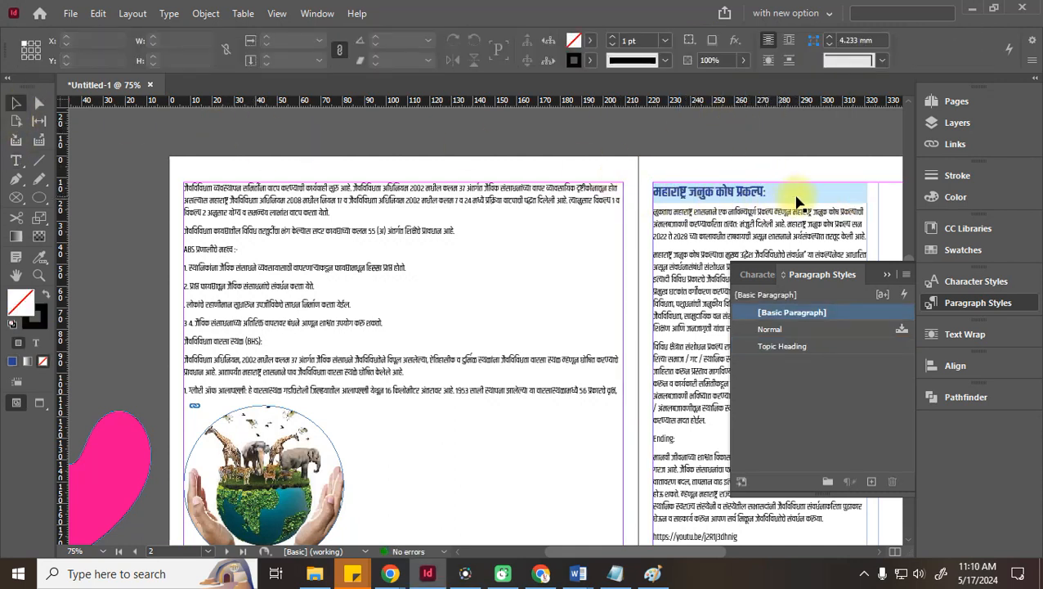
pyautogui.tripleClick(727, 195)
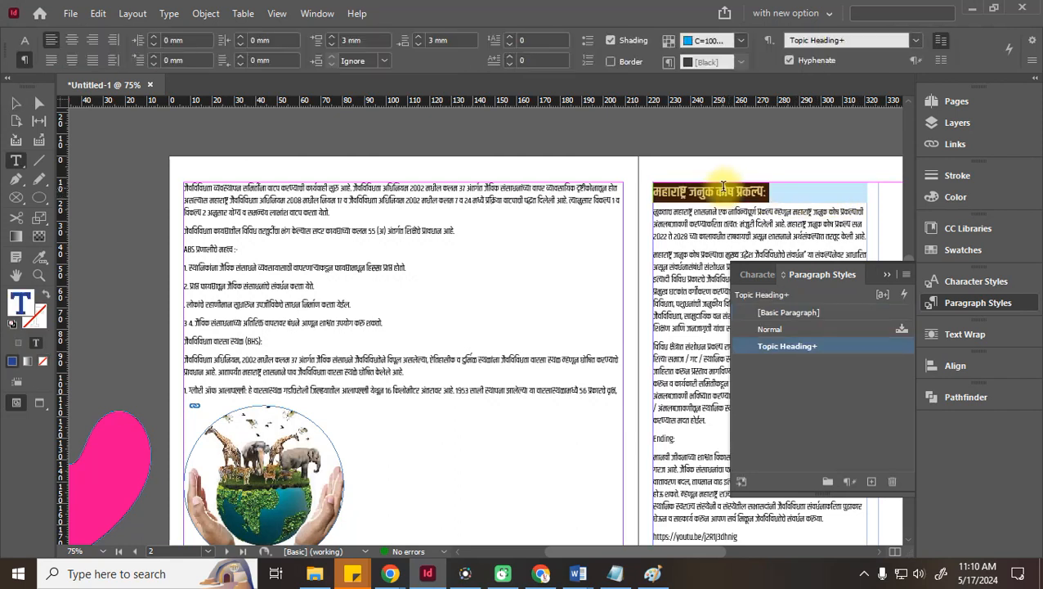
pyautogui.click(741, 40)
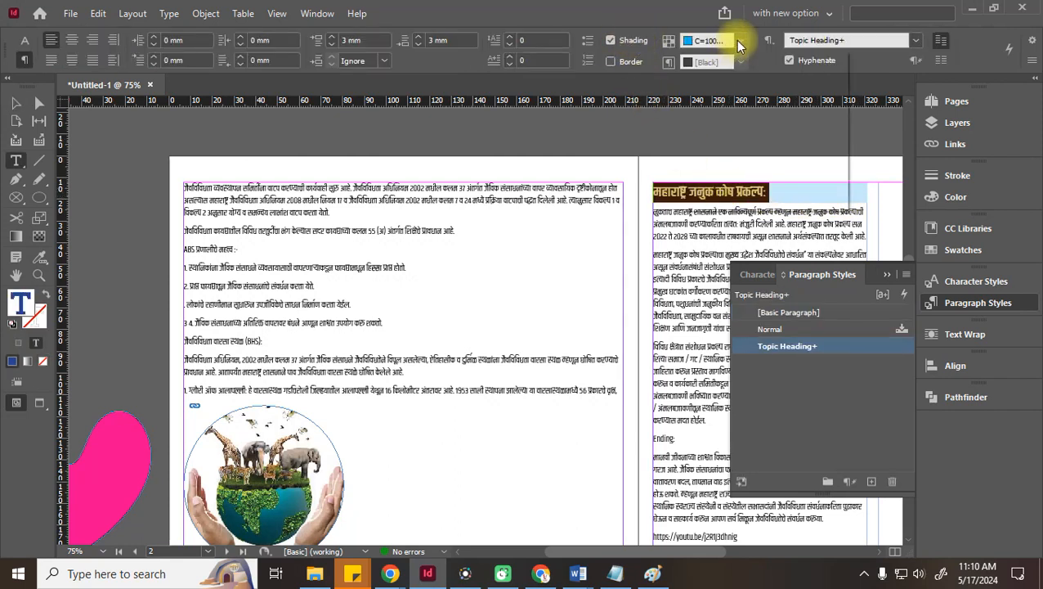
pyautogui.click(722, 170)
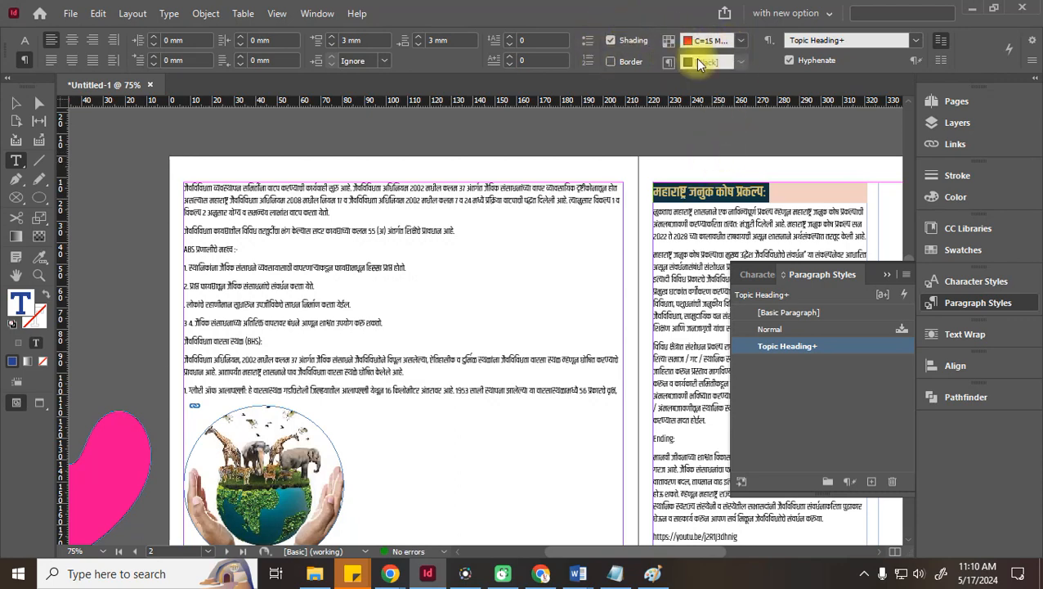
pyautogui.doubleClick(790, 350)
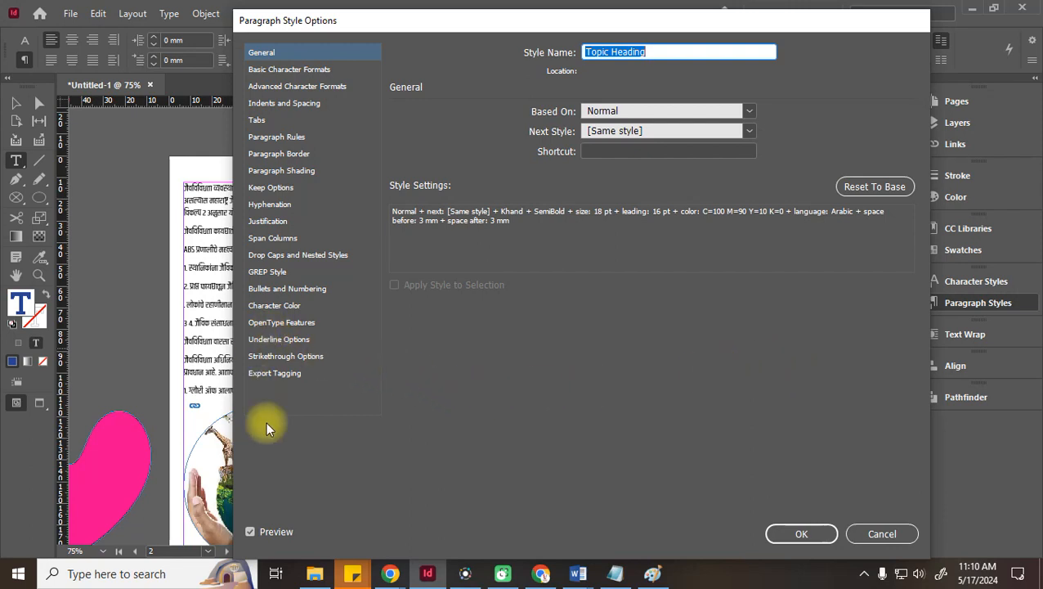
# Review Topic Heading's Character Color, Basic Character Formats and Paragraph Border panes, ending on Paragraph Shading
pyautogui.click(276, 308)
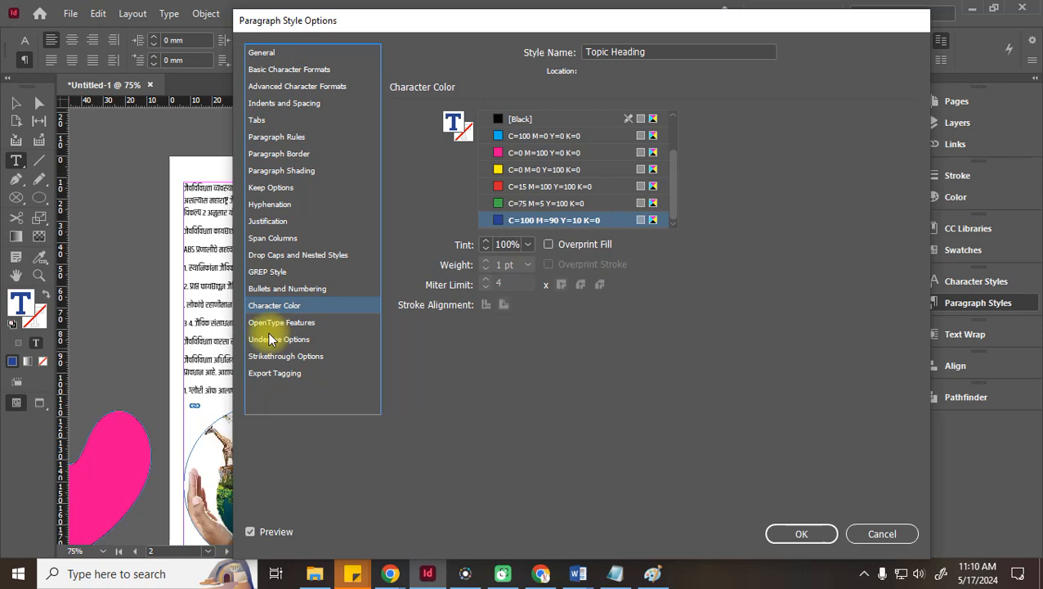
pyautogui.click(286, 72)
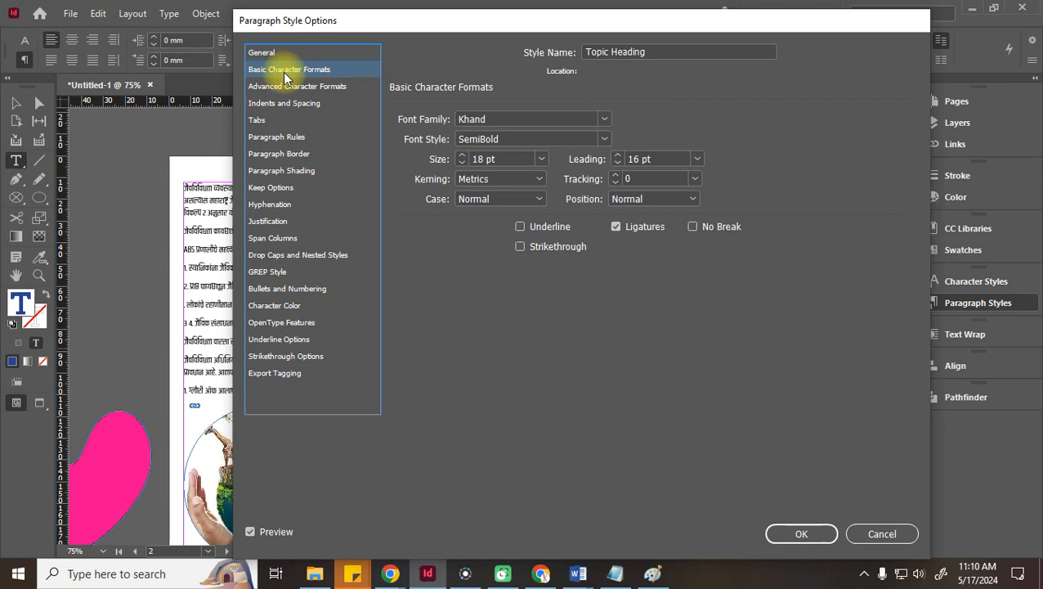
pyautogui.click(289, 138)
pyautogui.click(290, 155)
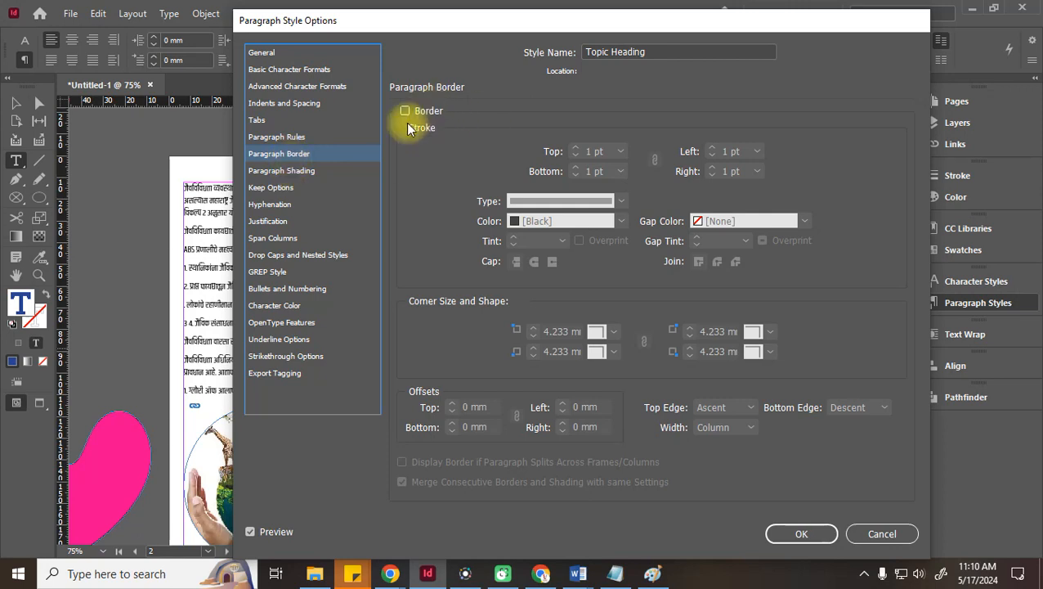
pyautogui.click(311, 168)
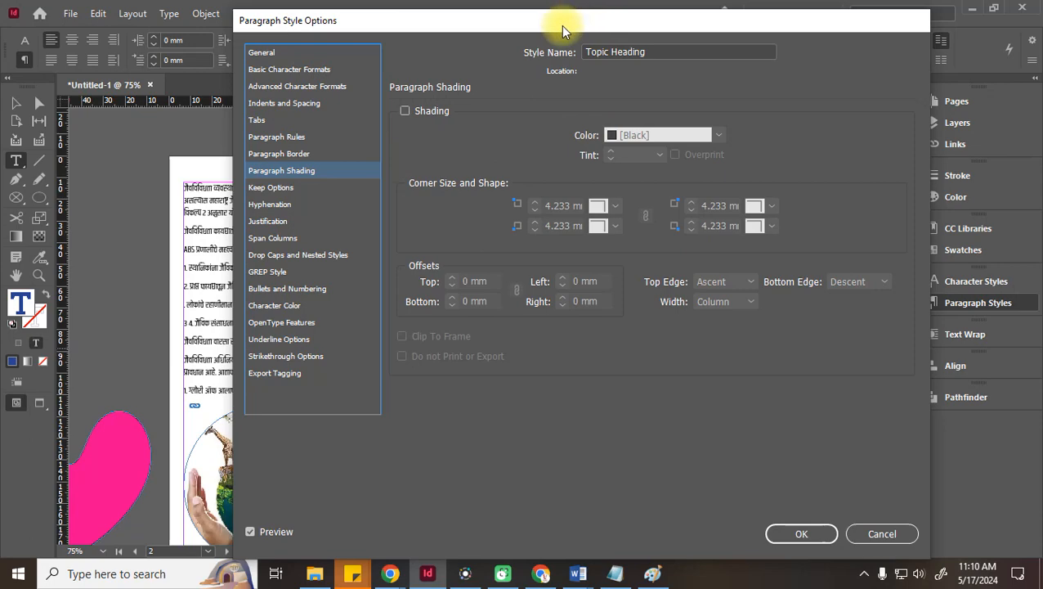
pyautogui.moveTo(560, 28); pyautogui.dragTo(566, 136)
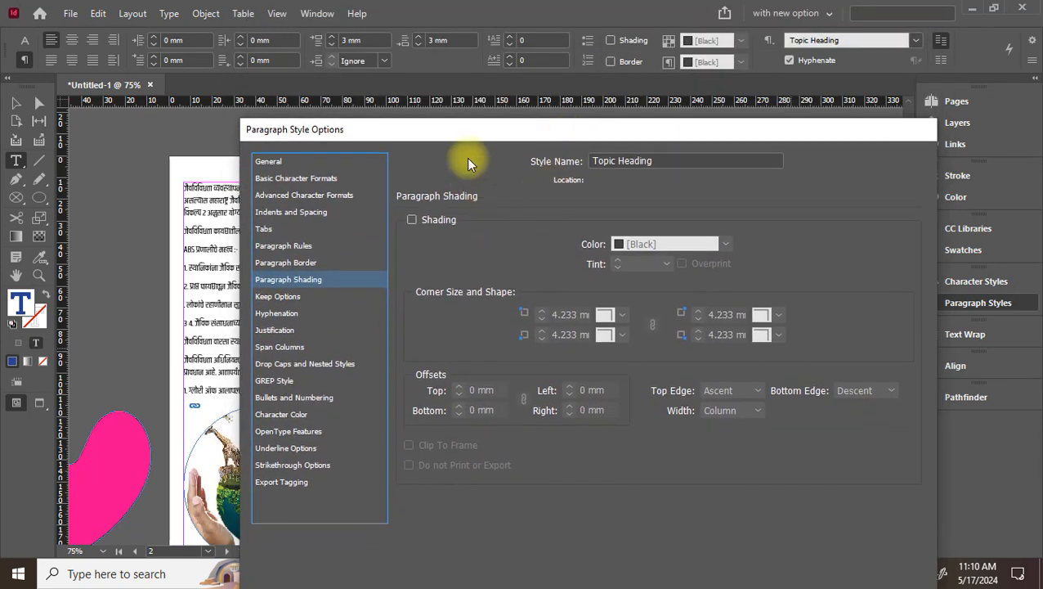
pyautogui.moveTo(484, 129); pyautogui.dragTo(344, 70)
pyautogui.moveTo(90, 72)
pyautogui.mouseDown()
pyautogui.moveTo(28, 45)
pyautogui.moveTo(14, 60)
pyautogui.mouseUp()
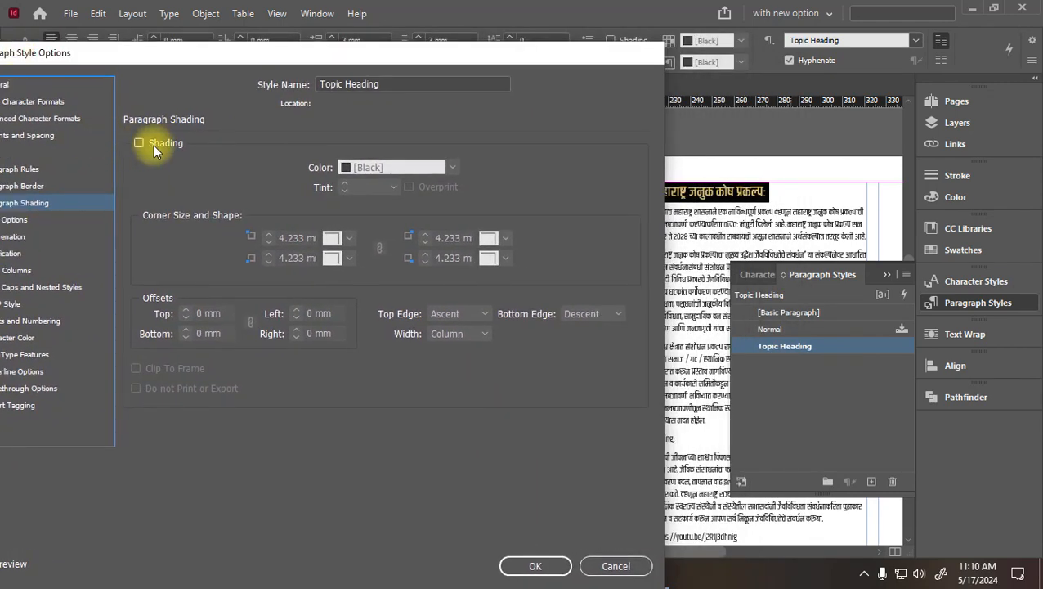
# Enable shading in the Topic Heading style using [Black] at a 20% tint
pyautogui.click(145, 143)
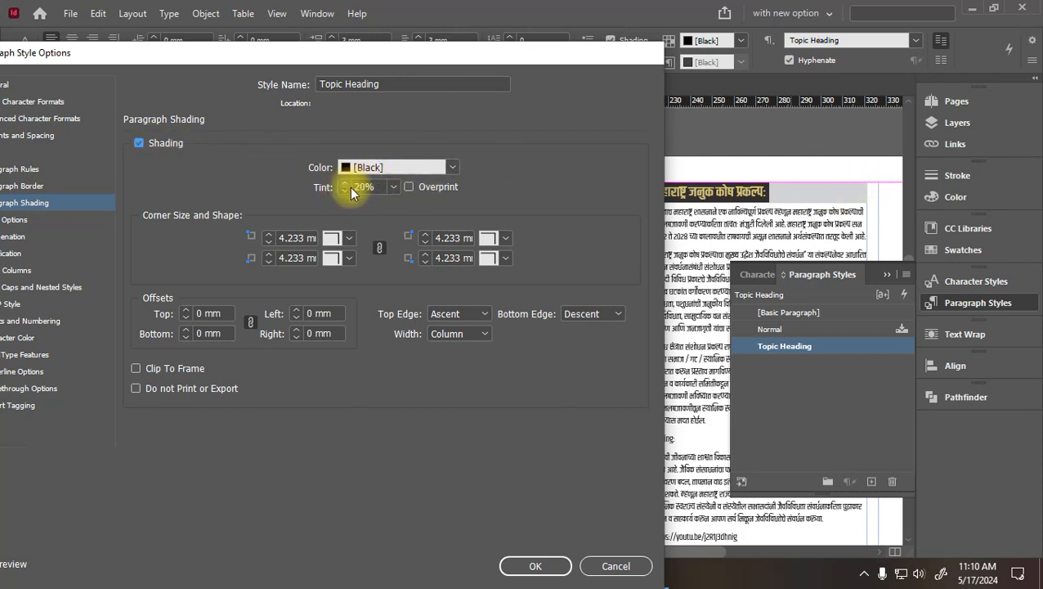
pyautogui.click(312, 186)
pyautogui.write('100')
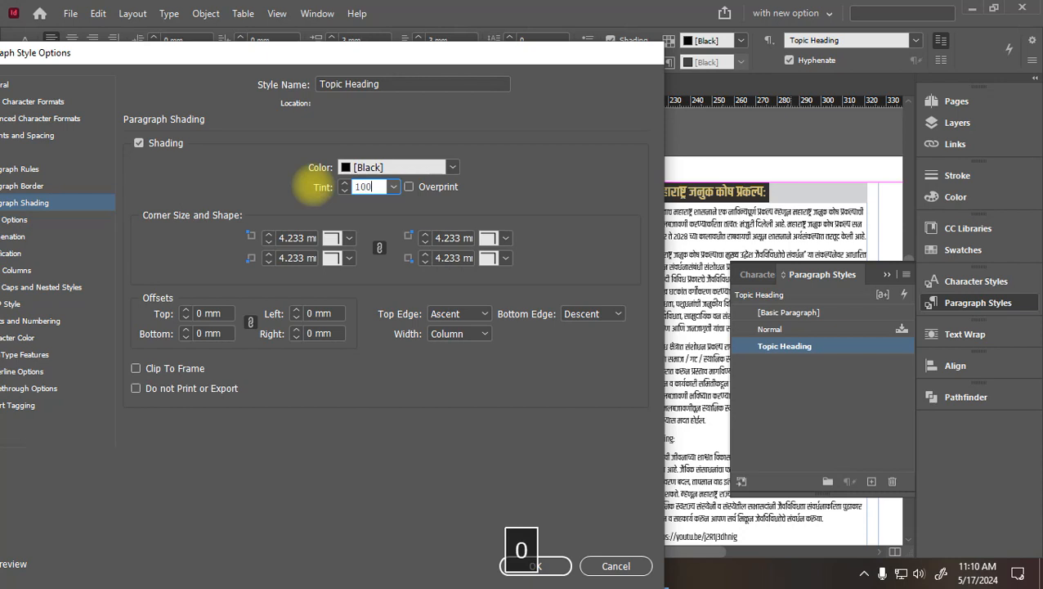
pyautogui.press('Tab')
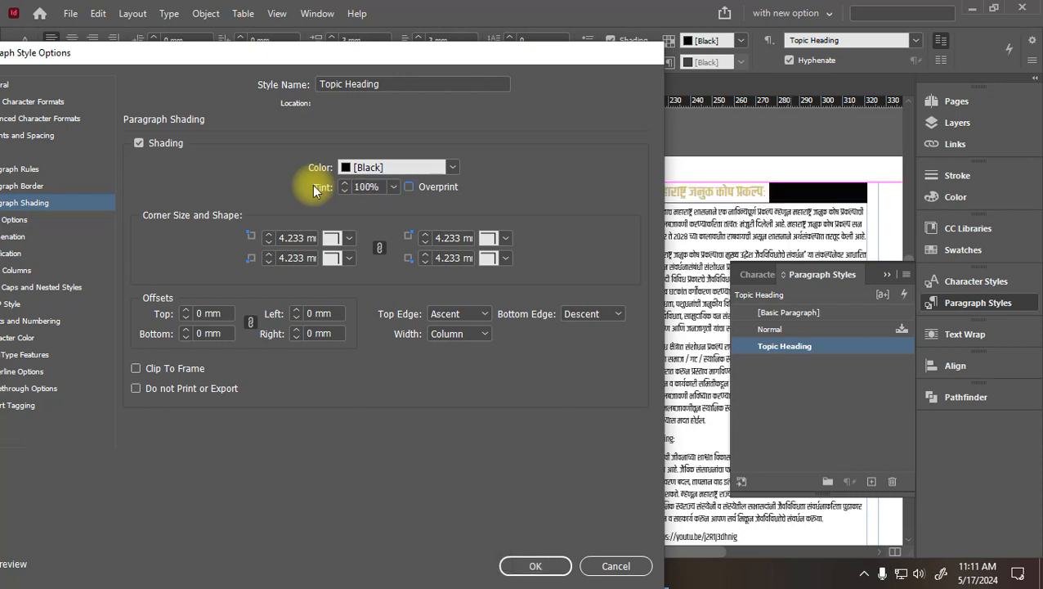
pyautogui.moveTo(383, 186); pyautogui.dragTo(292, 196)
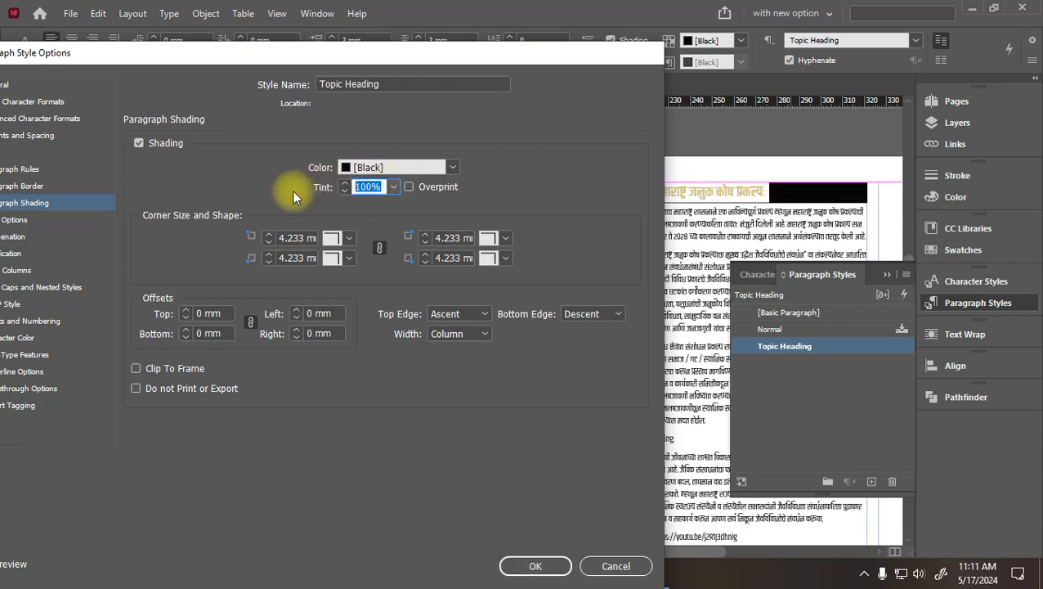
pyautogui.write('20')
pyautogui.press('Tab')
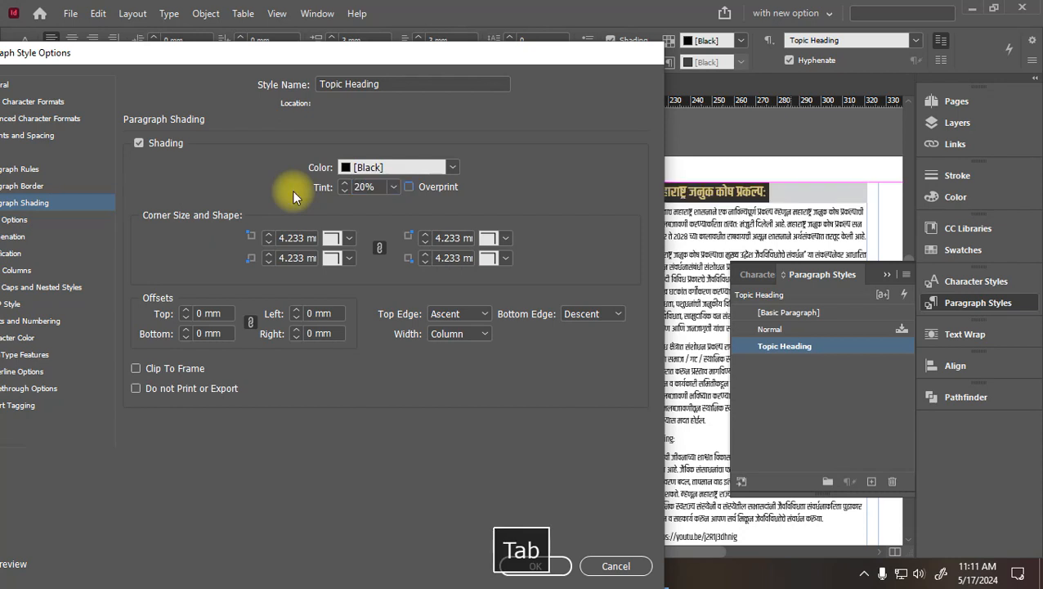
pyautogui.moveTo(300, 55); pyautogui.dragTo(272, 51)
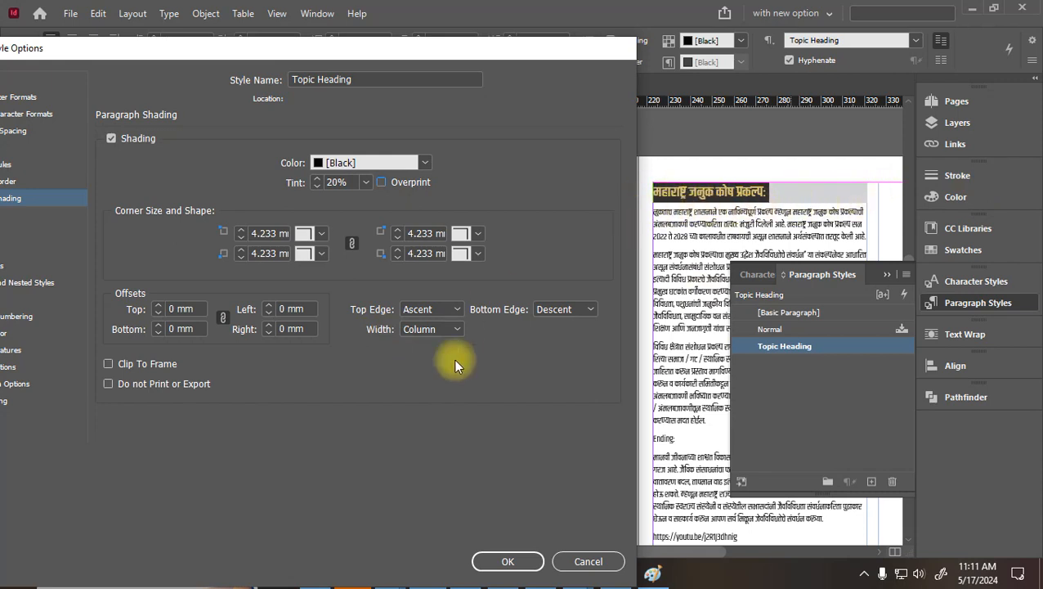
# Set the shading width to Text, top edge Ascent and bottom edge Descent
pyautogui.click(454, 328)
pyautogui.click(434, 362)
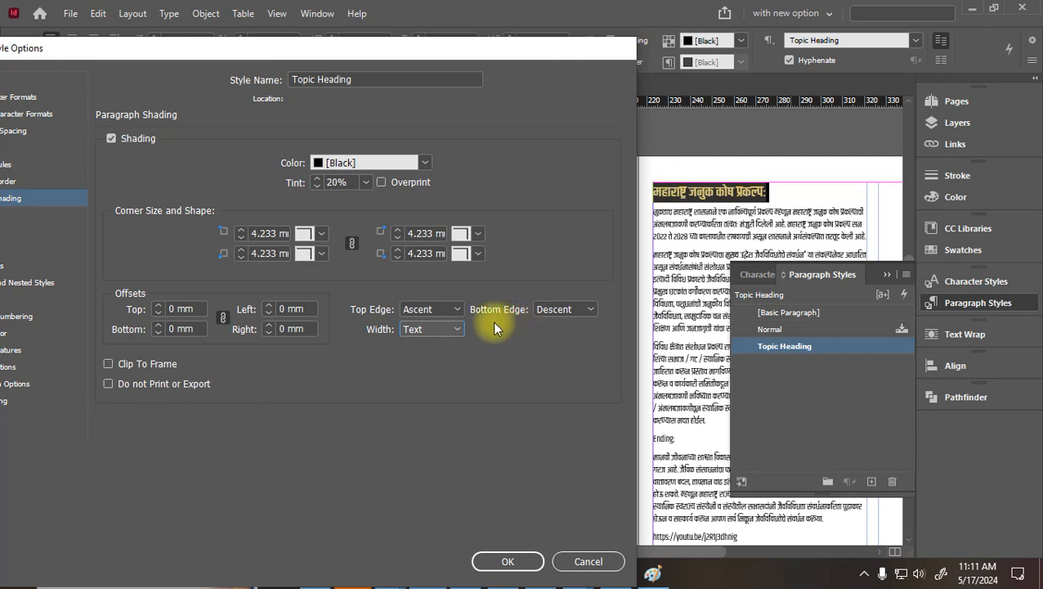
pyautogui.click(446, 309)
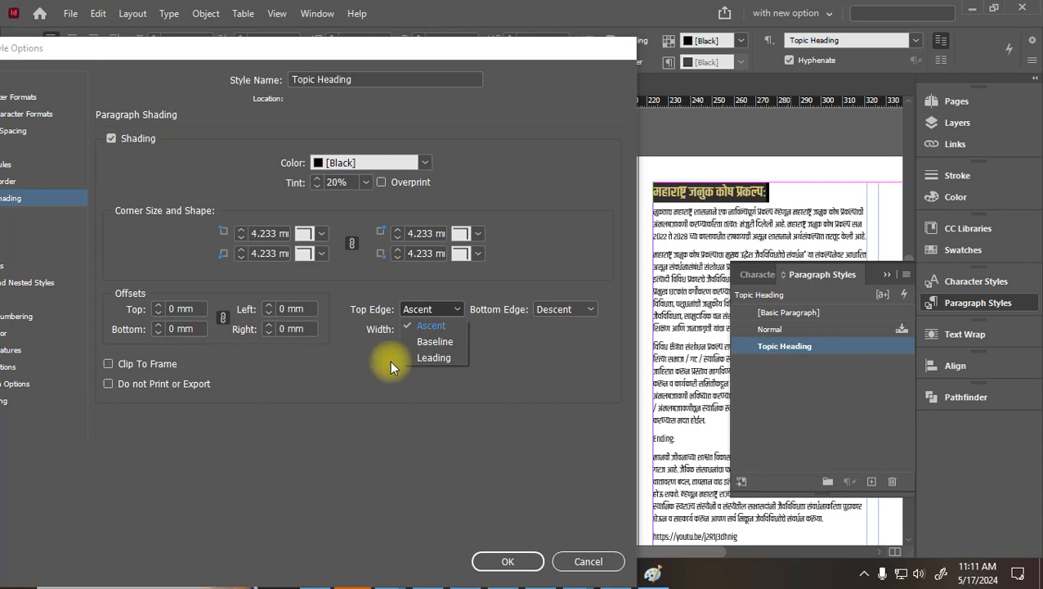
pyautogui.click(581, 309)
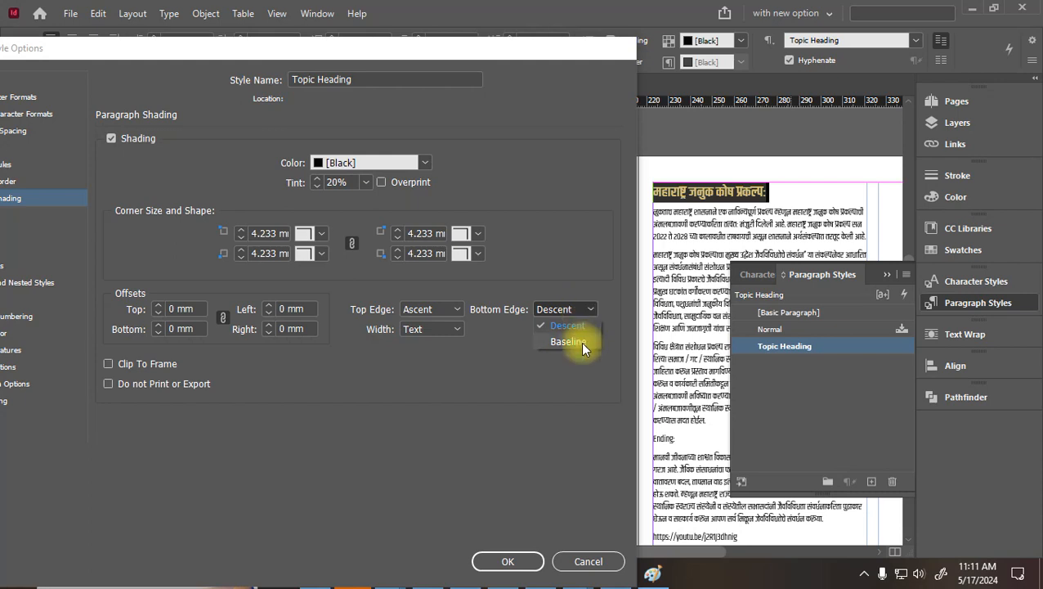
pyautogui.click(581, 342)
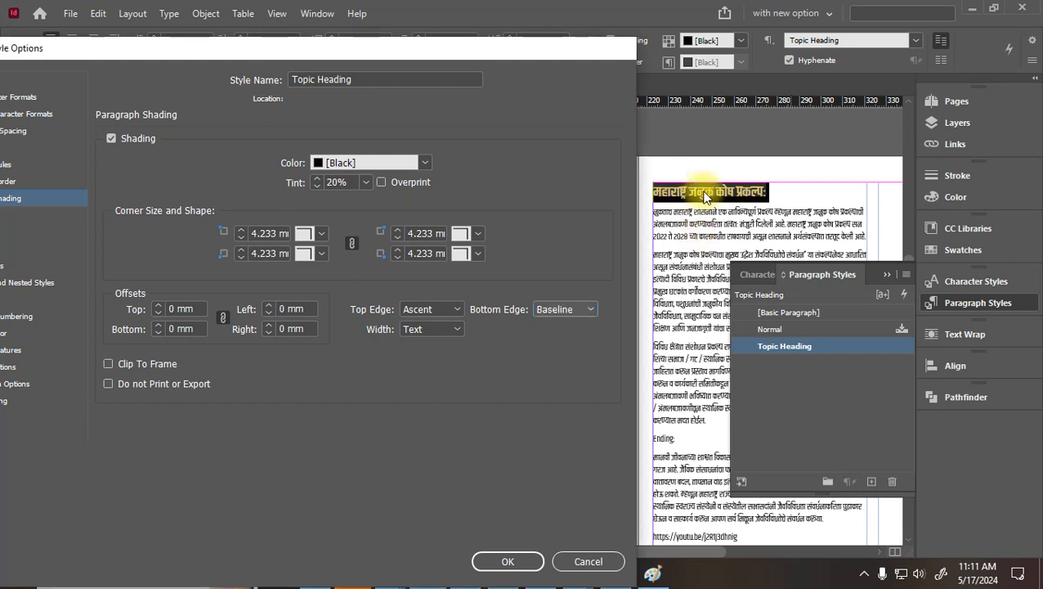
pyautogui.click(568, 309)
pyautogui.click(562, 326)
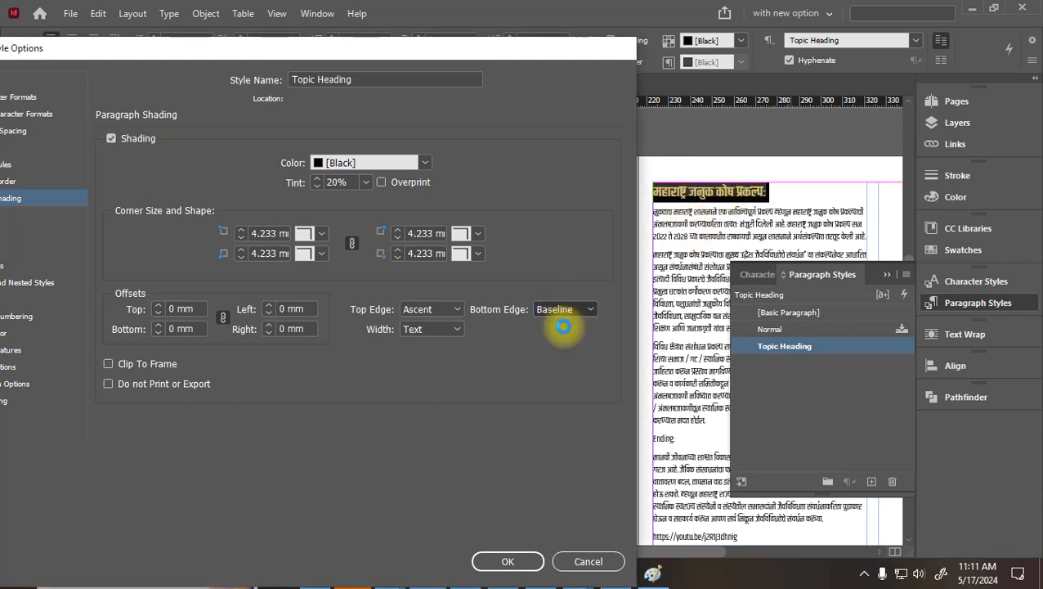
pyautogui.click(436, 328)
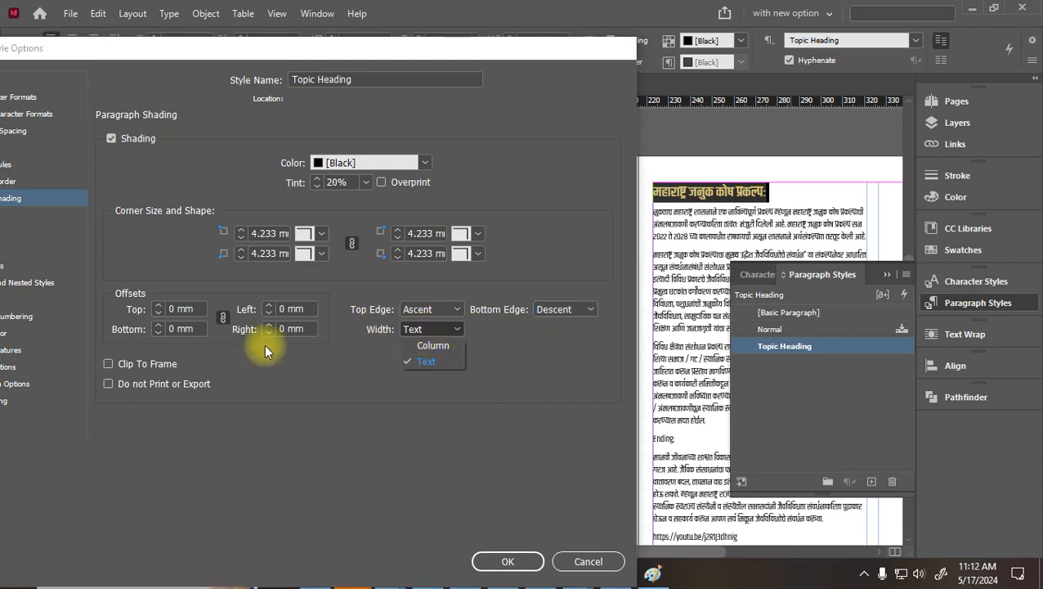
# Raise the linked shading offsets to 10 mm, then bring them back to 2 mm
pyautogui.click(160, 304)
pyautogui.click(161, 305)
pyautogui.click(160, 305)
pyautogui.click(160, 304)
pyautogui.click(161, 304)
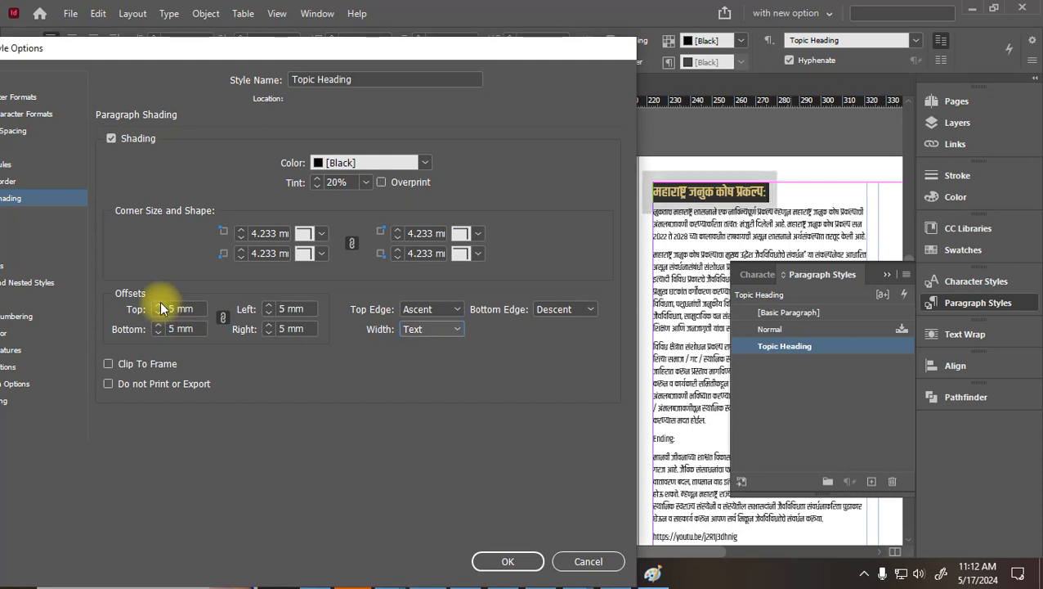
pyautogui.click(160, 305)
pyautogui.click(160, 304)
pyautogui.click(160, 304)
pyautogui.click(160, 304)
pyautogui.click(160, 304)
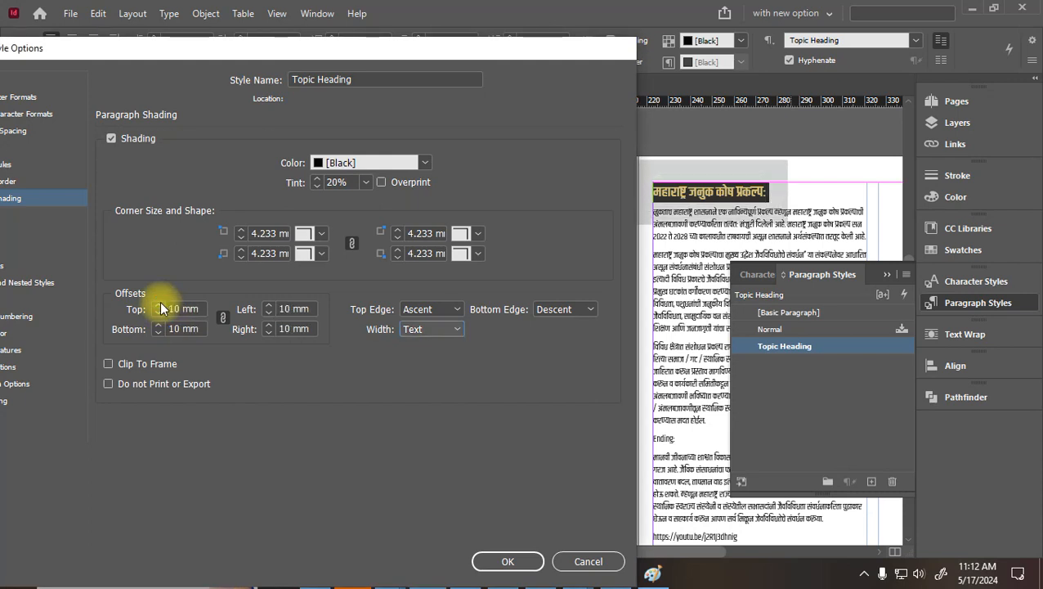
pyautogui.click(161, 317)
pyautogui.click(161, 317)
pyautogui.click(160, 317)
pyautogui.click(160, 317)
pyautogui.click(161, 318)
pyautogui.click(160, 317)
pyautogui.click(161, 317)
pyautogui.click(160, 317)
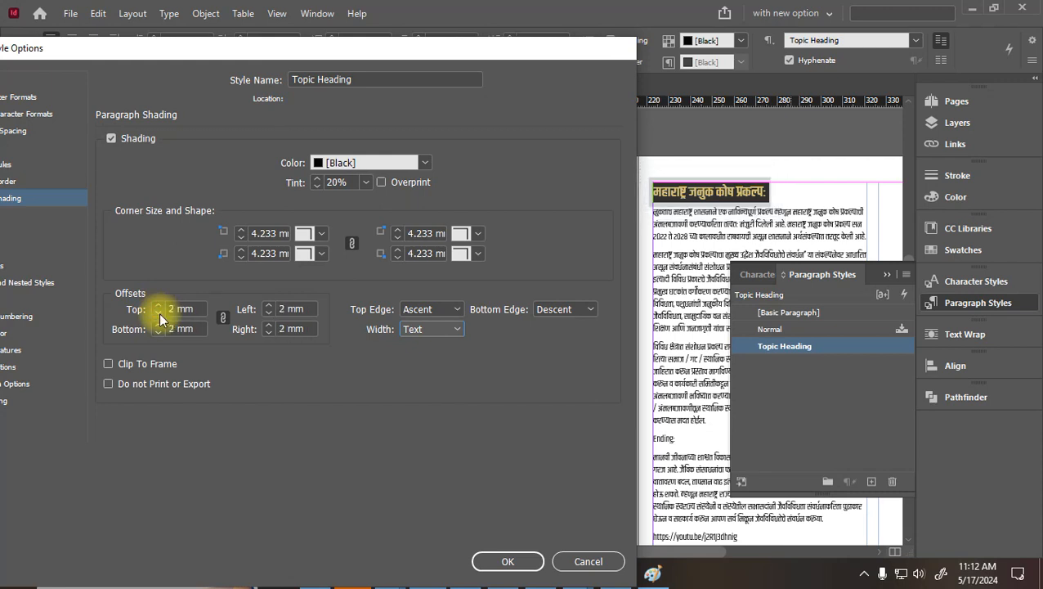
pyautogui.click(160, 317)
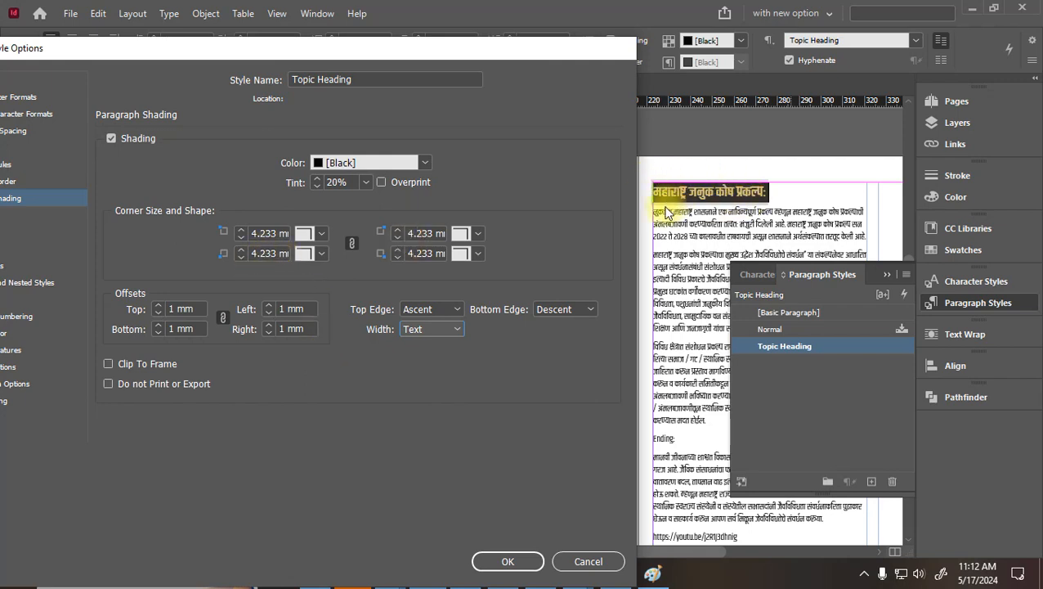
# Raise the linked shading offsets to 4 mm
pyautogui.click(159, 306)
pyautogui.click(158, 306)
pyautogui.click(158, 306)
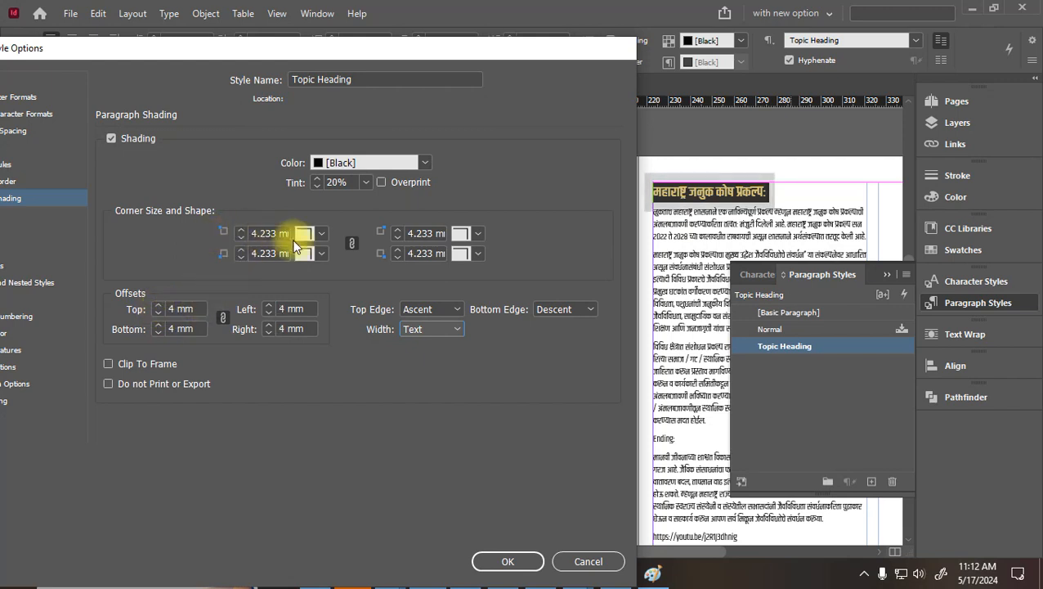
# Try Rounded, Fancy, Bevel, Inset and Inverse Rounded corner shapes on the shading
pyautogui.click(330, 233)
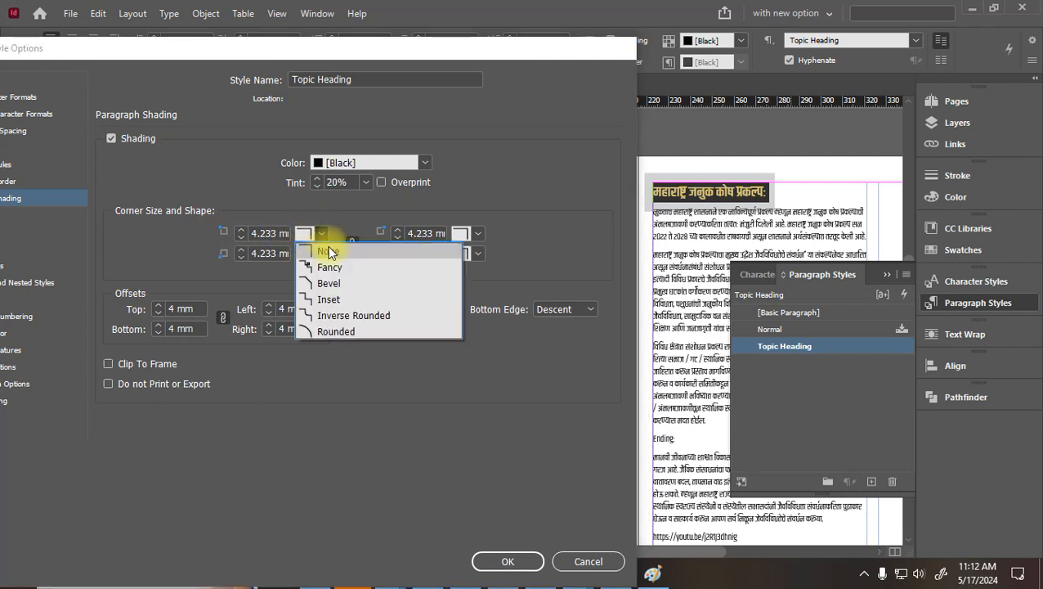
pyautogui.click(325, 331)
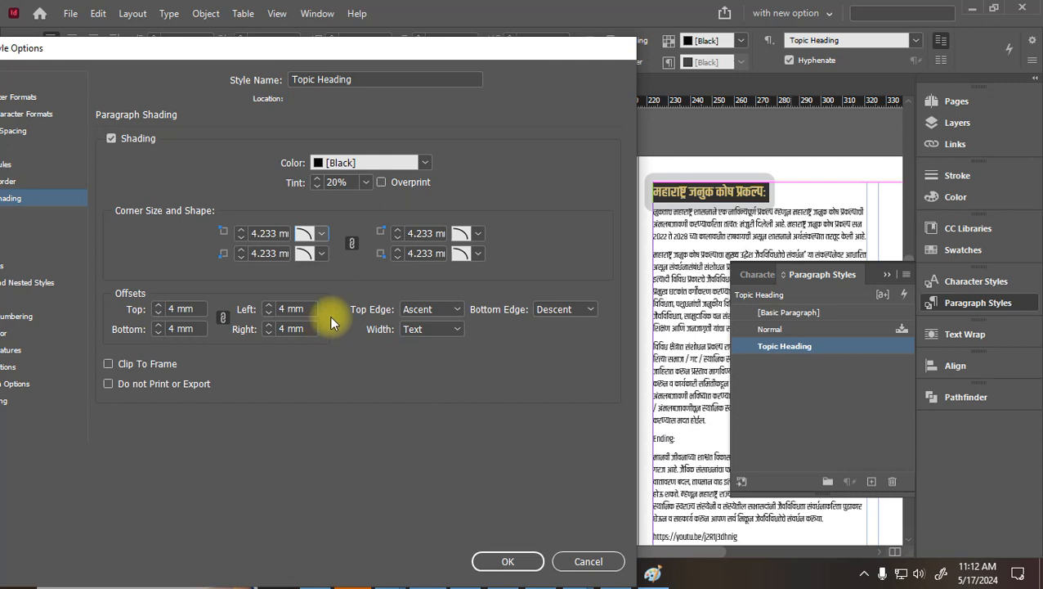
pyautogui.click(323, 237)
pyautogui.click(330, 269)
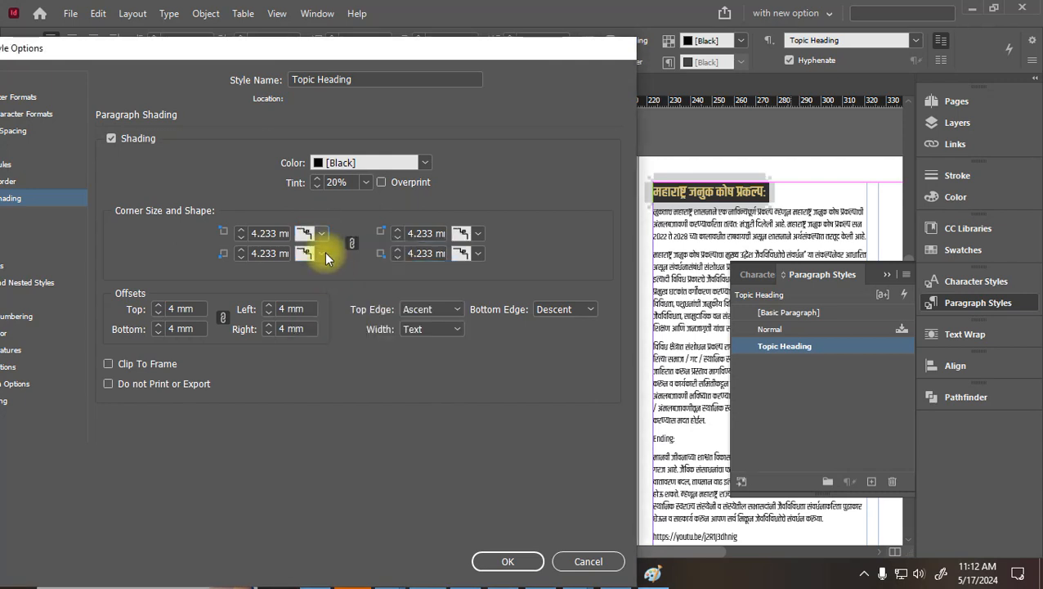
pyautogui.click(320, 233)
pyautogui.click(336, 283)
pyautogui.click(320, 253)
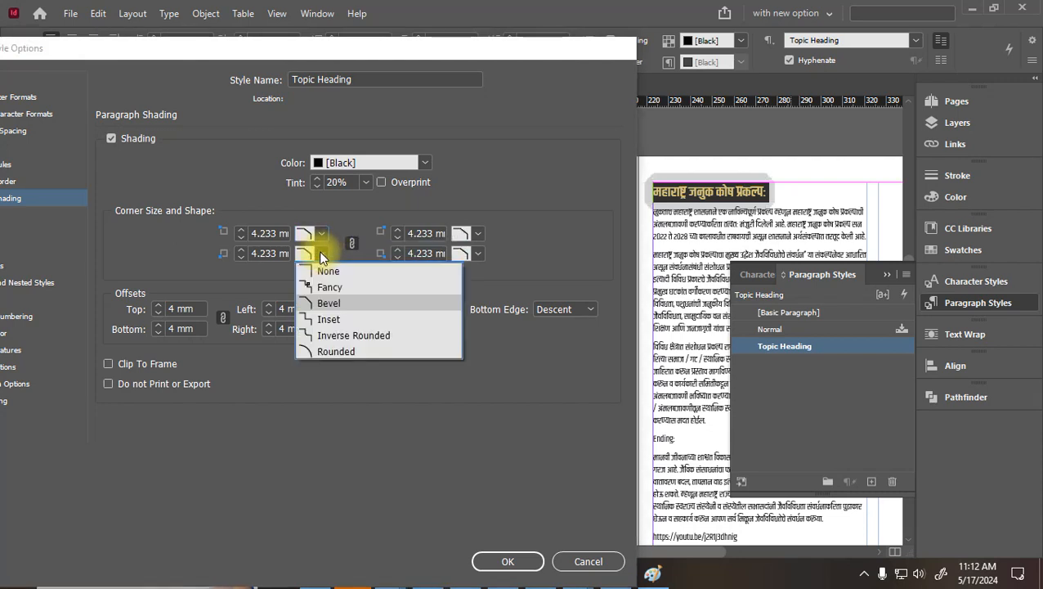
pyautogui.click(331, 320)
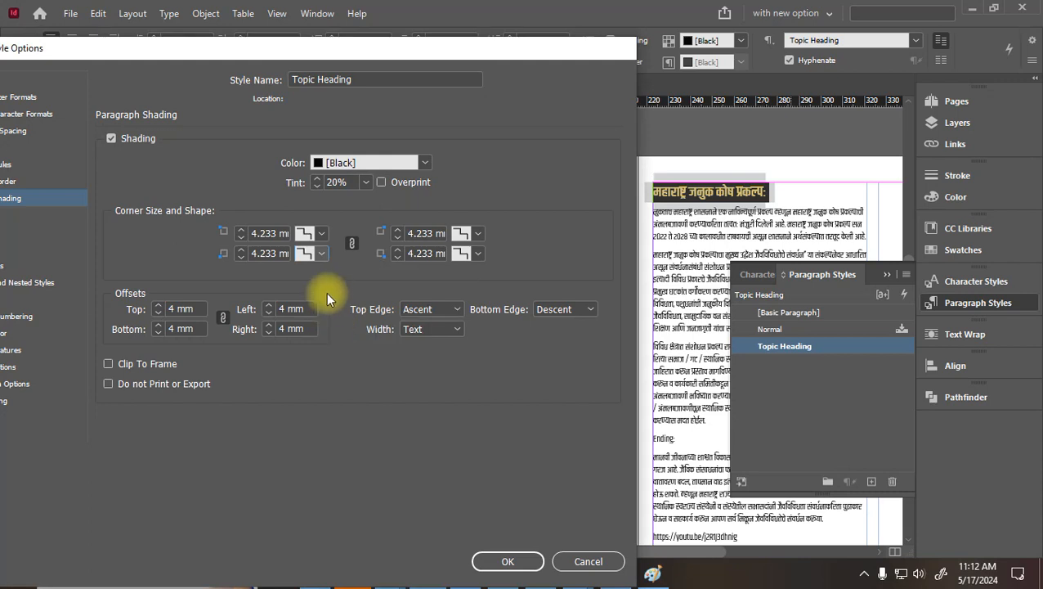
pyautogui.click(322, 254)
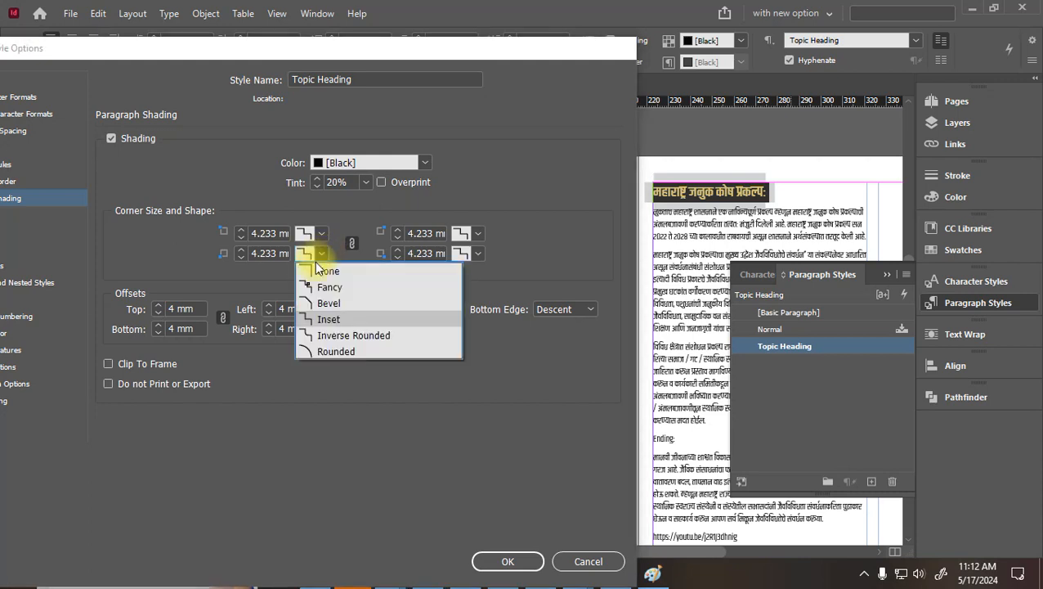
pyautogui.click(327, 337)
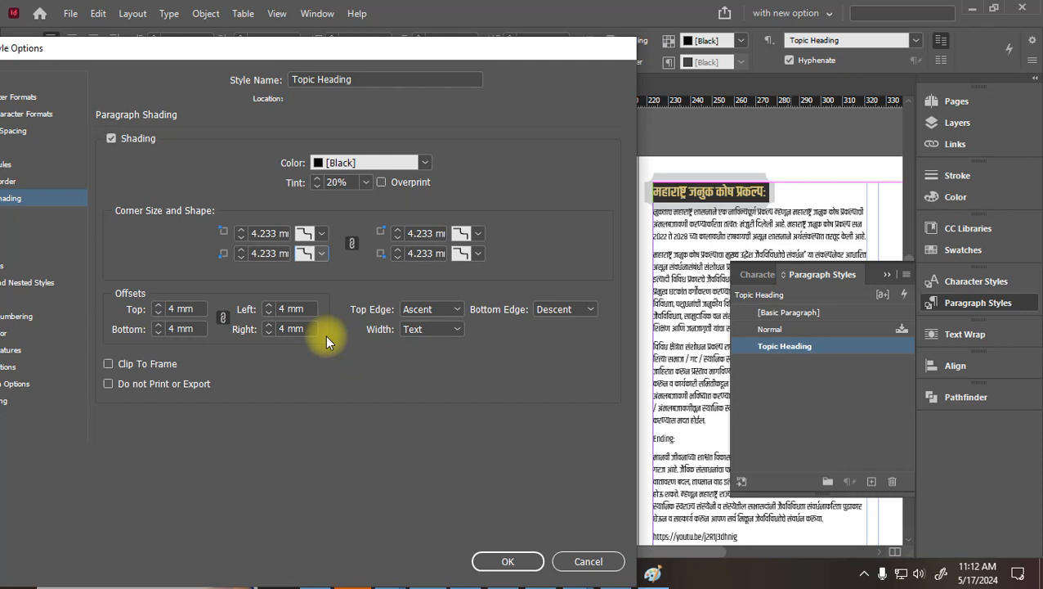
# Reset offsets to 2 mm and use Rounded corners sized 1 mm
pyautogui.click(158, 312)
pyautogui.click(157, 313)
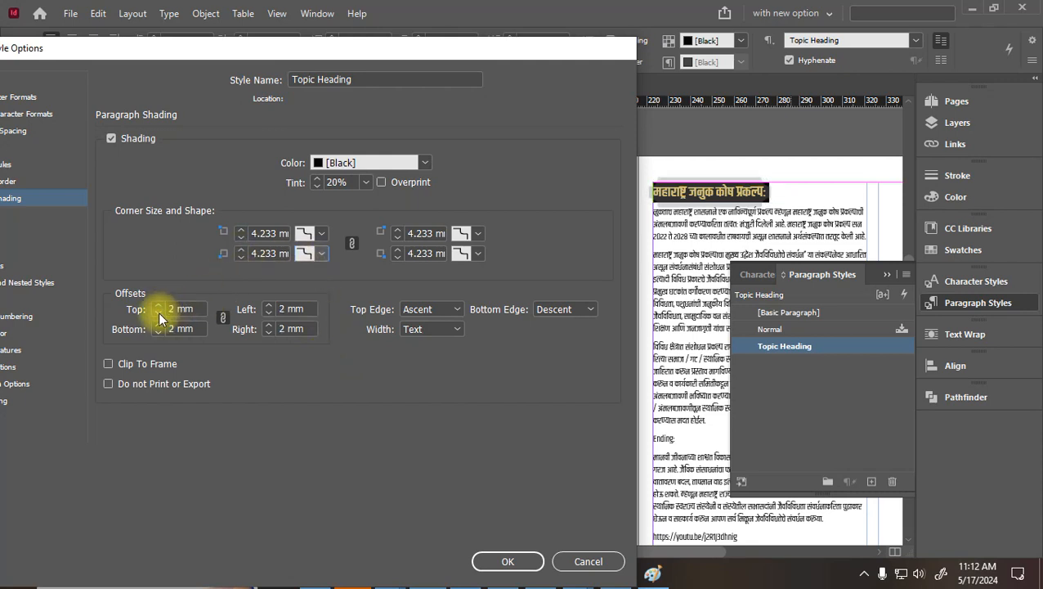
pyautogui.click(307, 233)
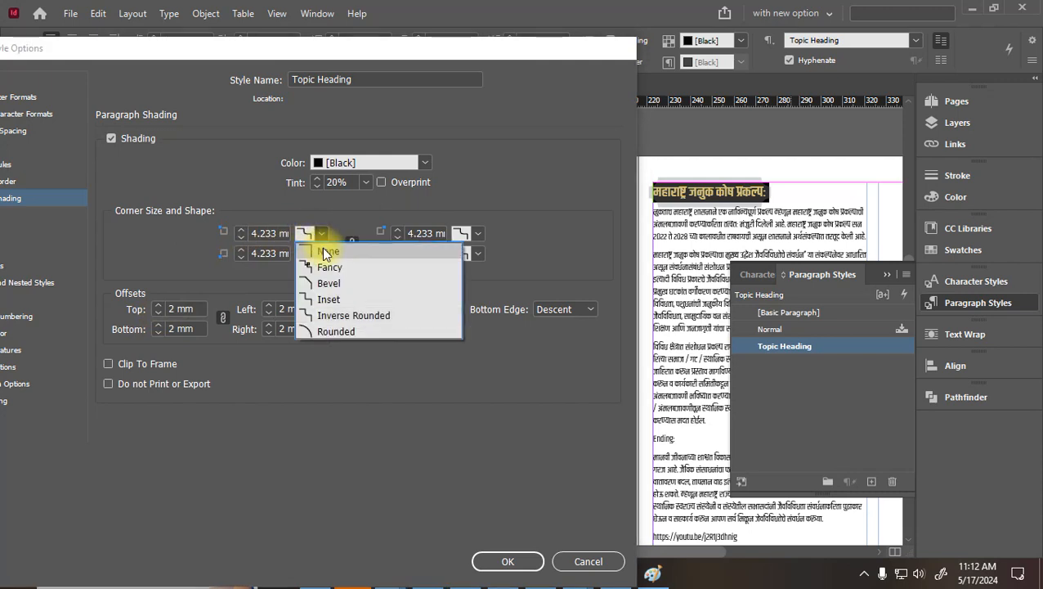
pyautogui.click(321, 330)
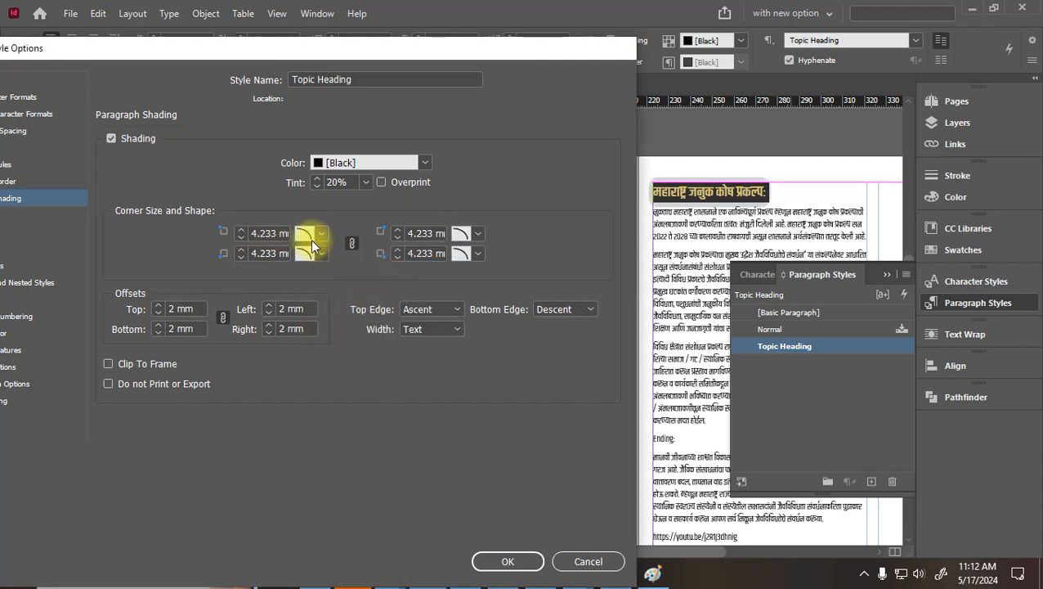
pyautogui.click(240, 238)
pyautogui.click(240, 238)
pyautogui.click(241, 238)
pyautogui.click(240, 238)
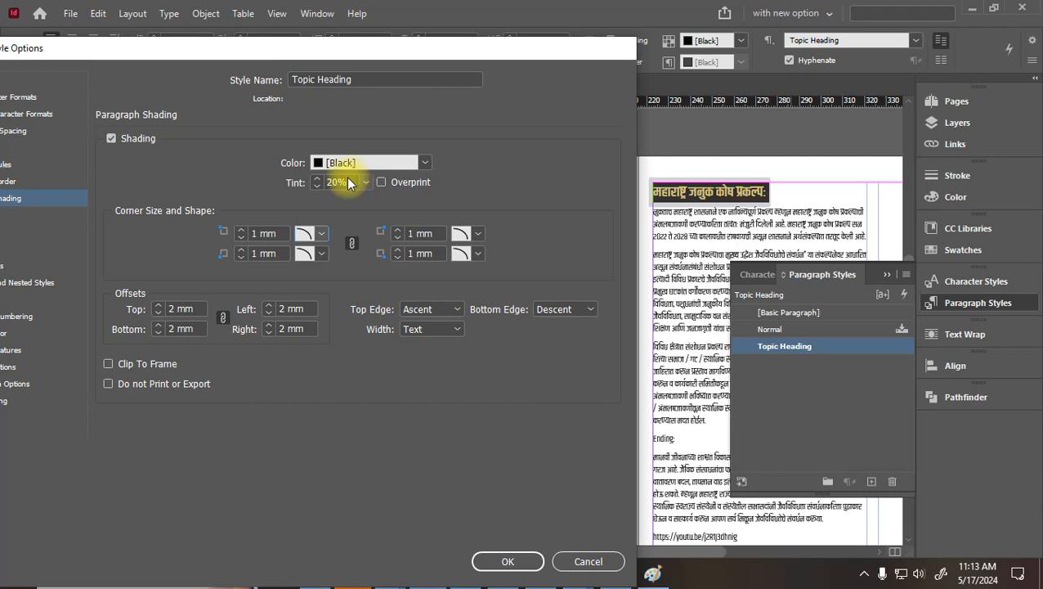
# Confirm the Topic Heading style changes and zoom in on the grey rounded heading shading
pyautogui.moveTo(162, 46); pyautogui.dragTo(266, 28)
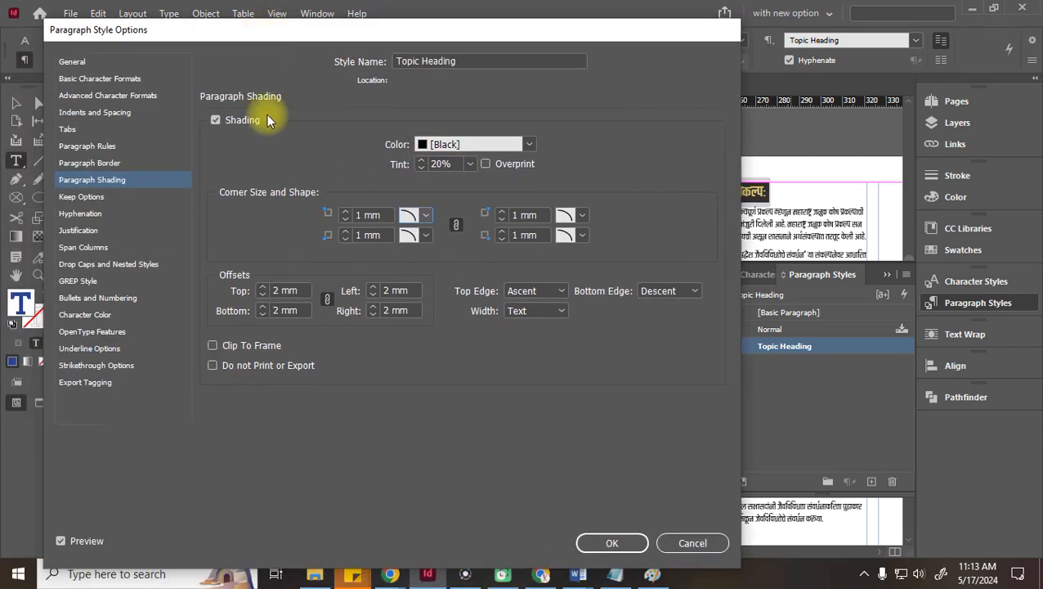
pyautogui.click(595, 544)
pyautogui.click(18, 103)
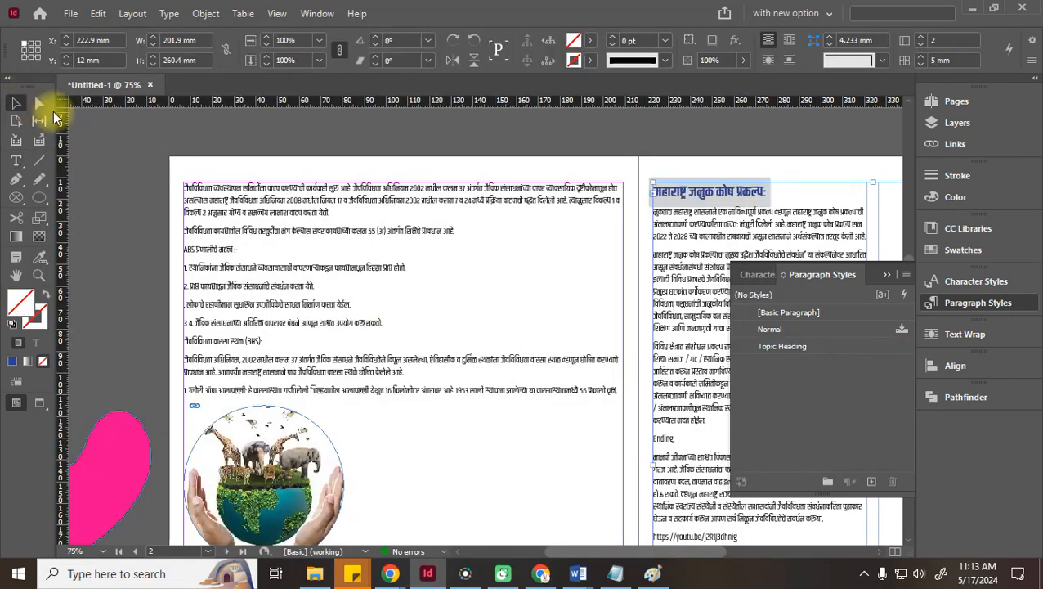
pyautogui.click(467, 129)
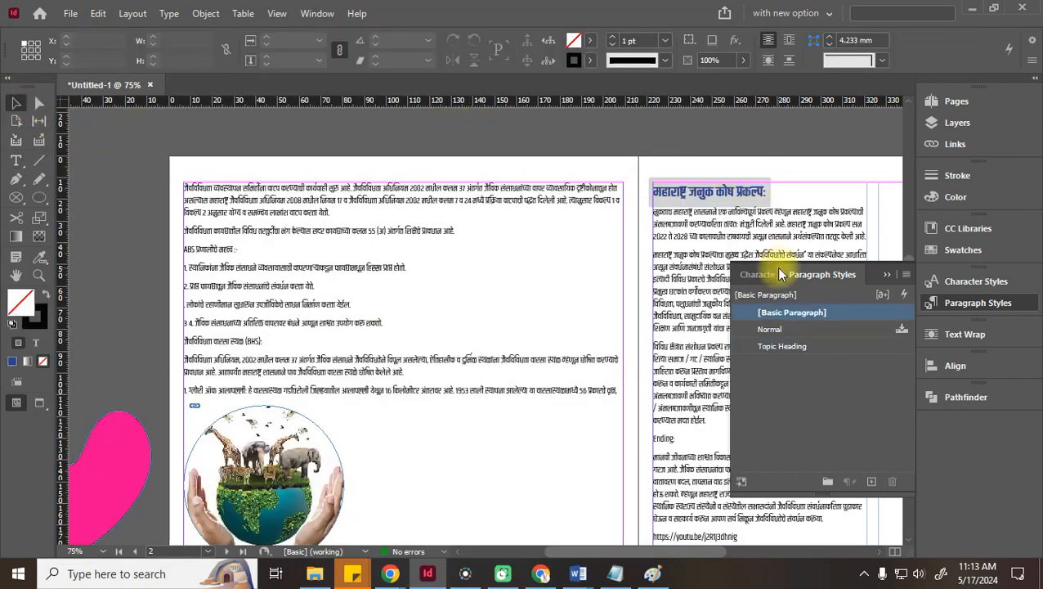
pyautogui.hotkey('ctrl', '=')
pyautogui.hotkey('ctrl', '=')
pyautogui.press('space')
pyautogui.moveTo(637, 193); pyautogui.dragTo(145, 288)
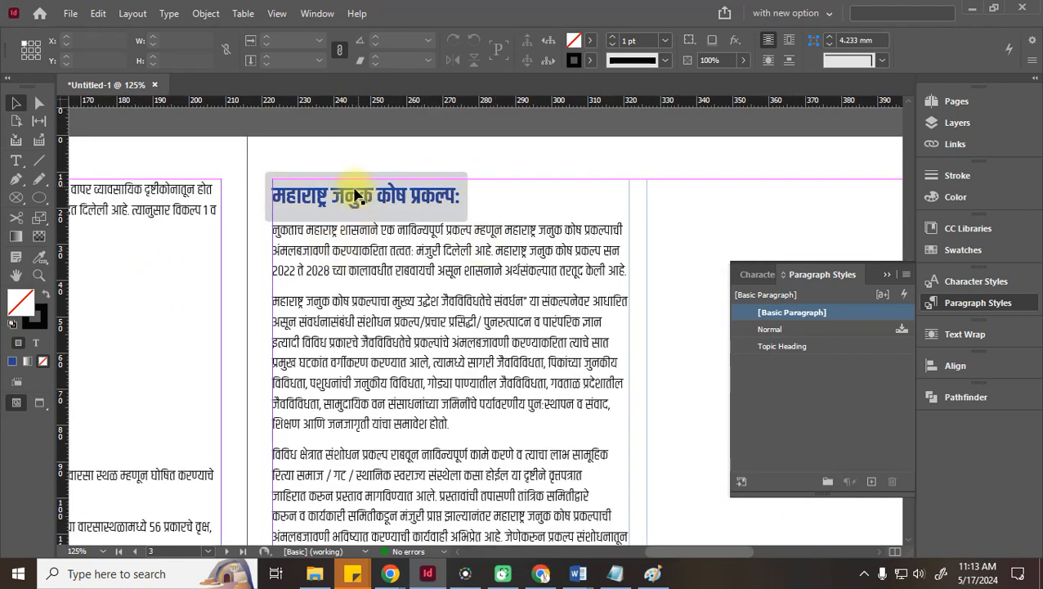
pyautogui.doubleClick(353, 200)
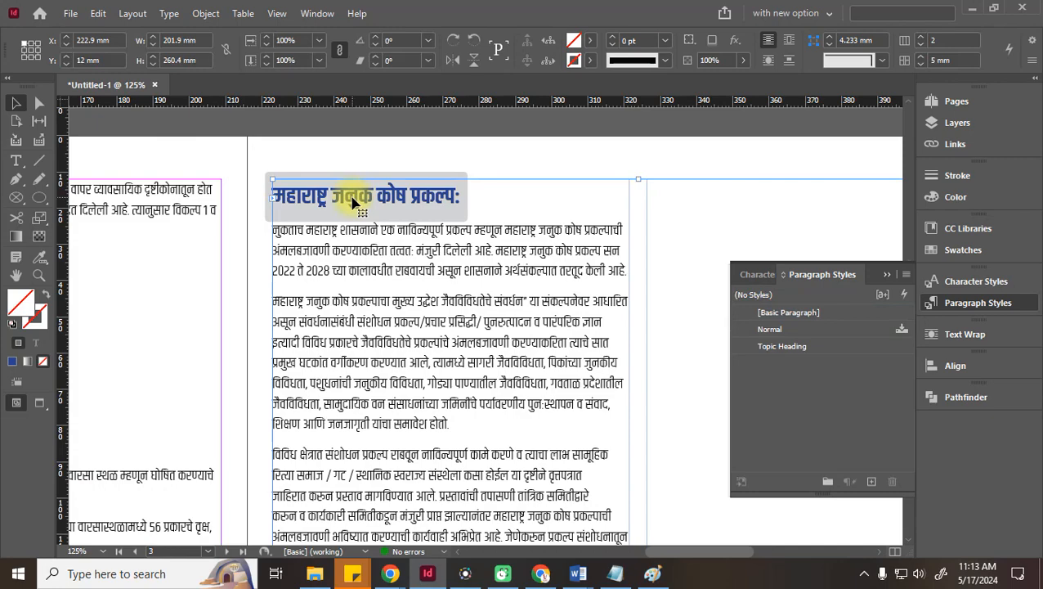
pyautogui.click(16, 103)
# Apply the Topic Heading paragraph style to the ABS and BHS heading lines
pyautogui.press('space')
pyautogui.moveTo(221, 305); pyautogui.dragTo(794, 221)
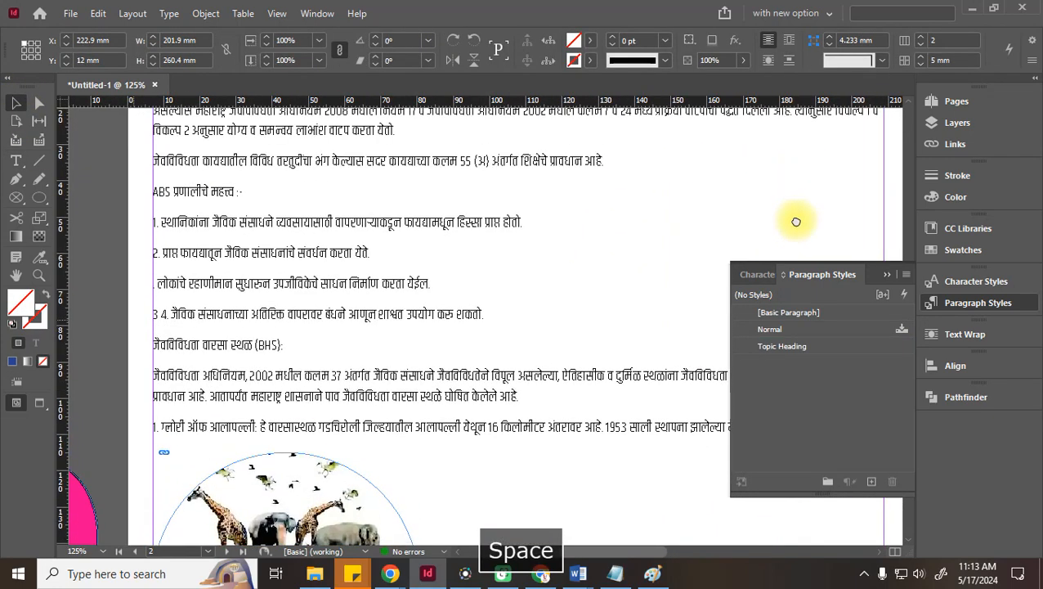
pyautogui.doubleClick(204, 193)
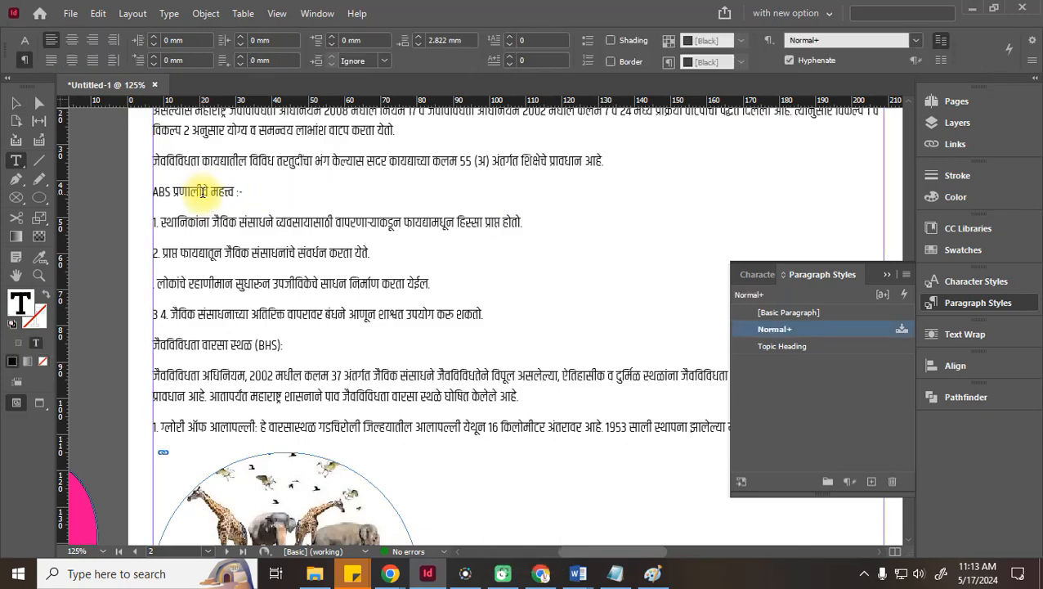
pyautogui.click(773, 348)
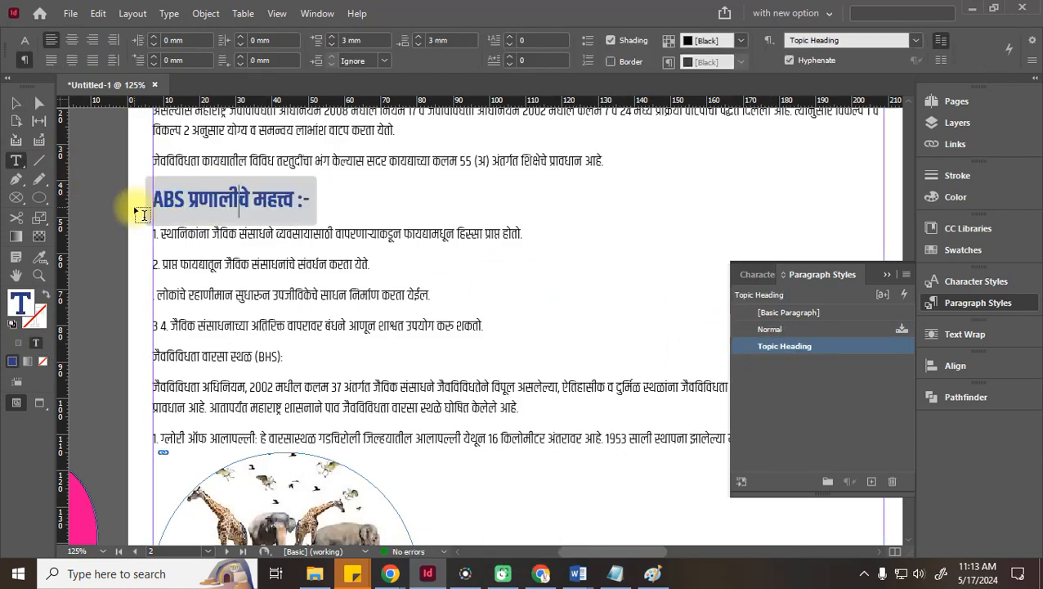
pyautogui.click(16, 105)
pyautogui.press('space')
pyautogui.moveTo(482, 182); pyautogui.dragTo(178, 143)
pyautogui.moveTo(173, 37); pyautogui.dragTo(697, 486)
pyautogui.moveTo(578, 257); pyautogui.dragTo(559, 340)
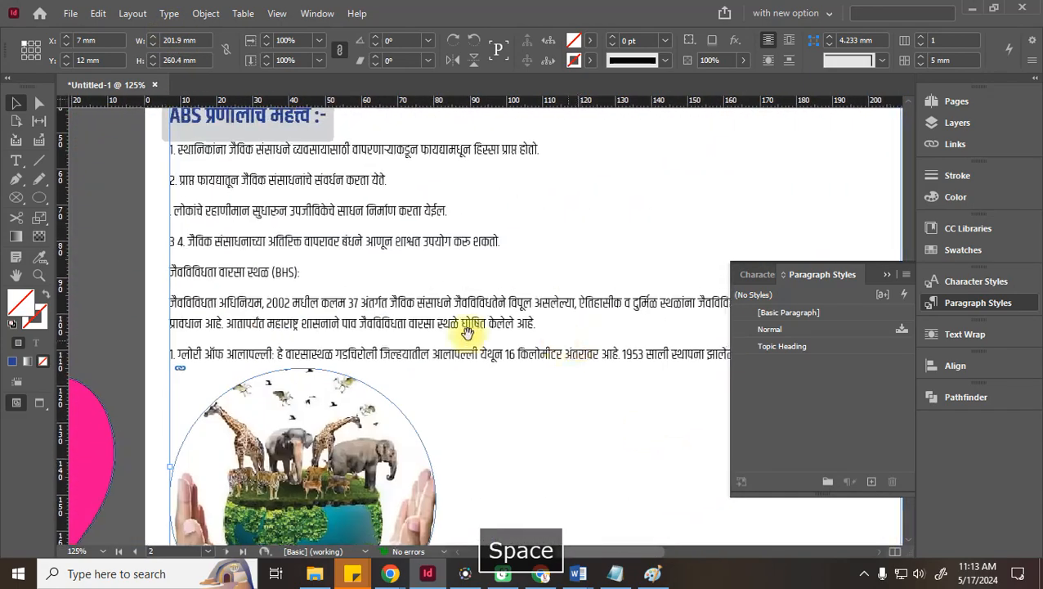
pyautogui.doubleClick(244, 272)
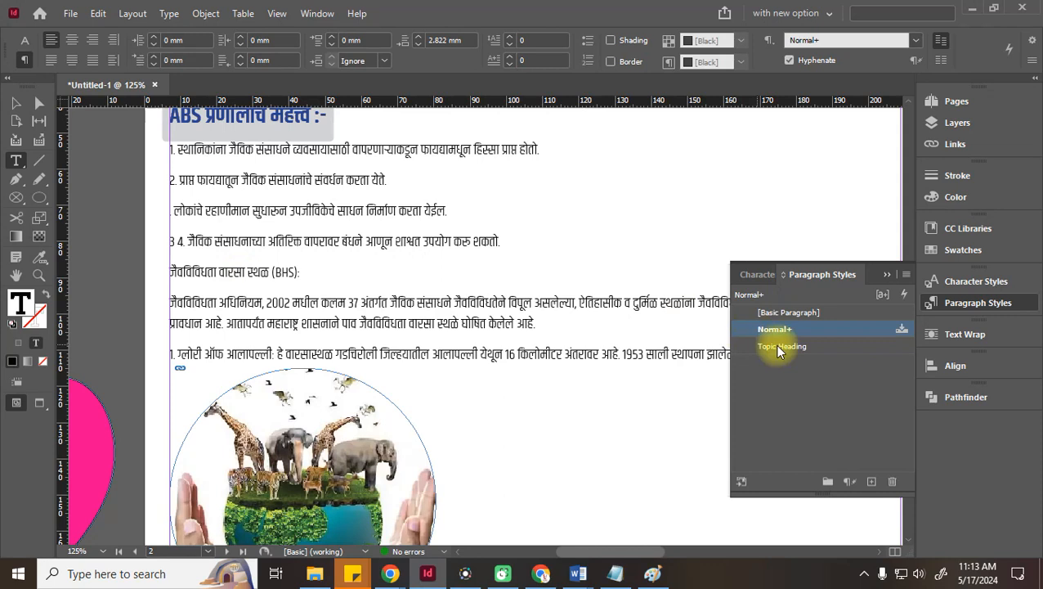
pyautogui.click(781, 346)
pyautogui.click(16, 103)
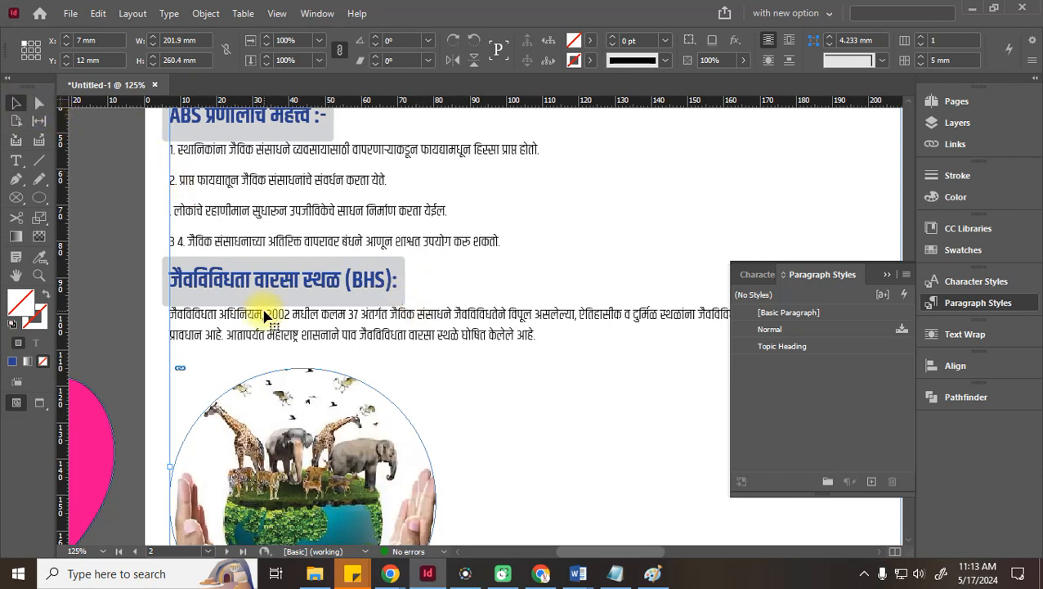
# Delete the stray '3 4' prefix from the last ABS importance line
pyautogui.doubleClick(189, 242)
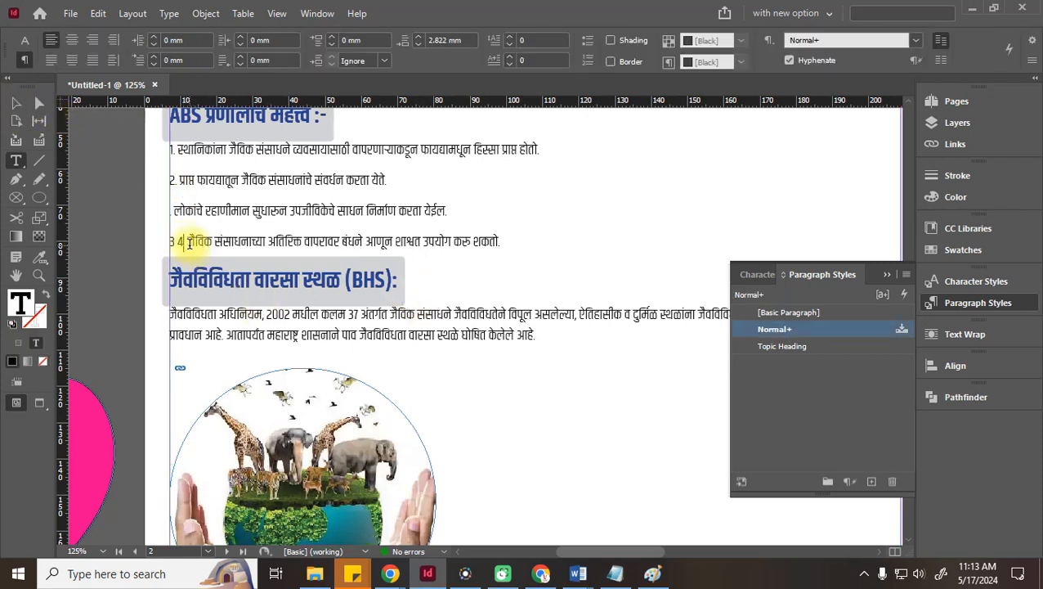
pyautogui.moveTo(189, 242); pyautogui.dragTo(167, 241)
pyautogui.press('Delete')
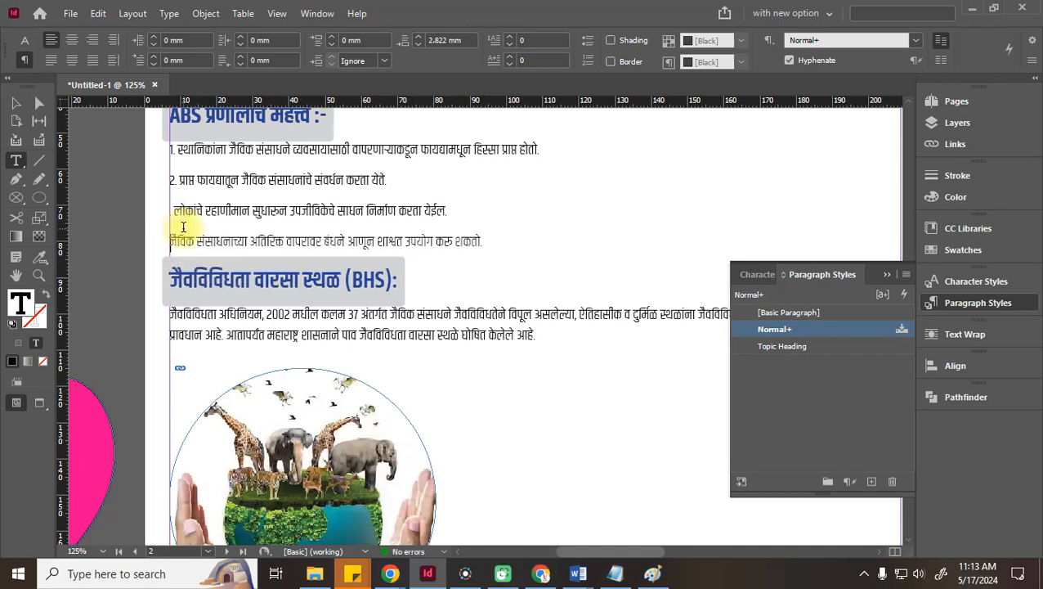
# Remove the '2.' prefix and fix the line breaks around the second point
pyautogui.moveTo(182, 179); pyautogui.dragTo(166, 179)
pyautogui.press('Delete')
pyautogui.click(378, 179)
pyautogui.press('Delete')
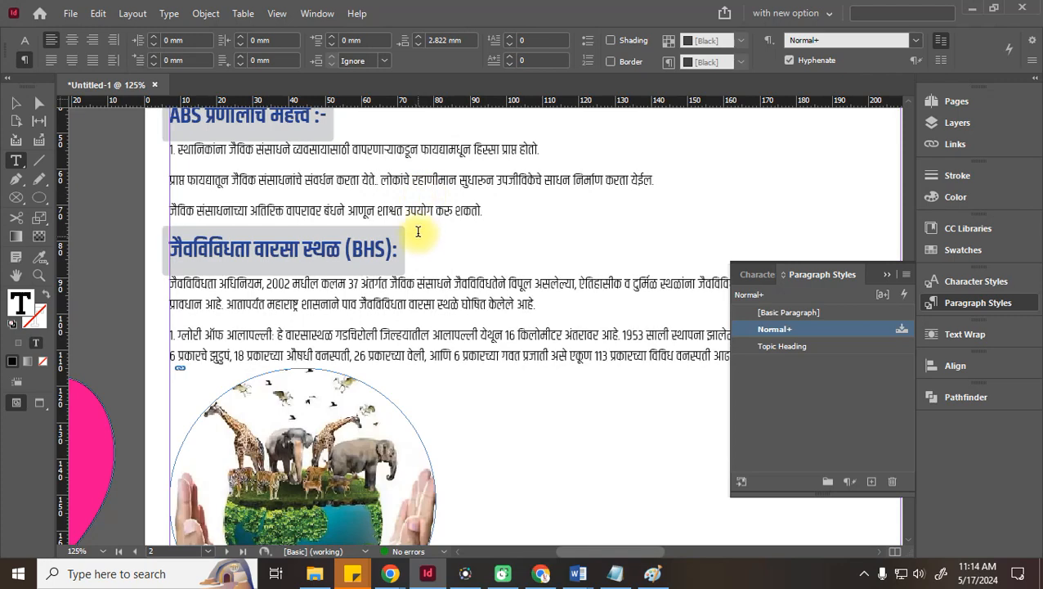
pyautogui.press('Delete')
pyautogui.press('Delete')
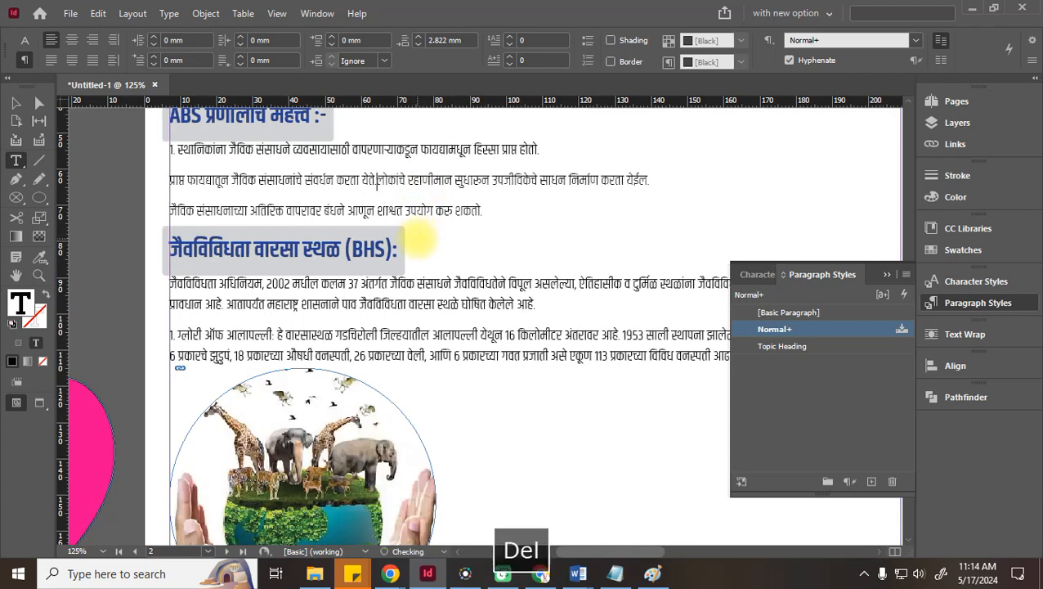
pyautogui.press('Return')
# Remove the '1.' prefix, merge the fourth point into the third, and select all three points
pyautogui.click(169, 149)
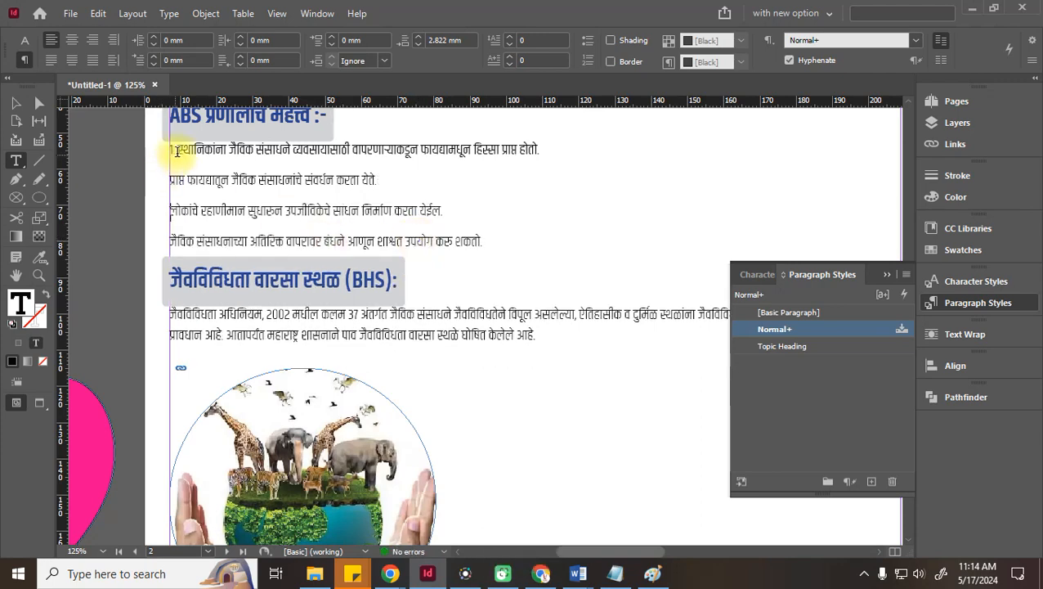
pyautogui.press('Delete')
pyautogui.press('Delete')
pyautogui.press('Delete')
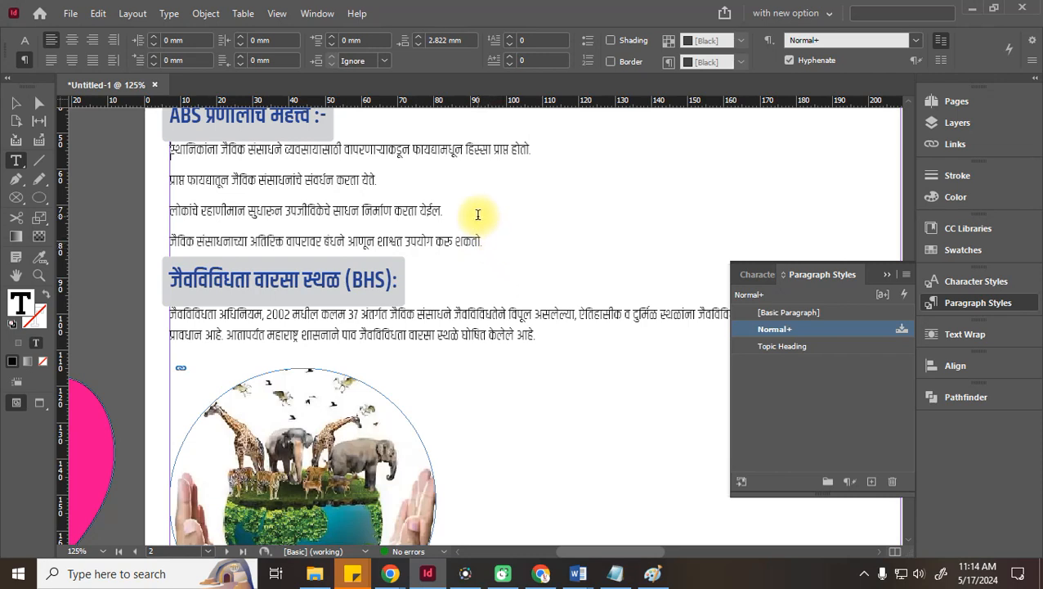
pyautogui.click(477, 212)
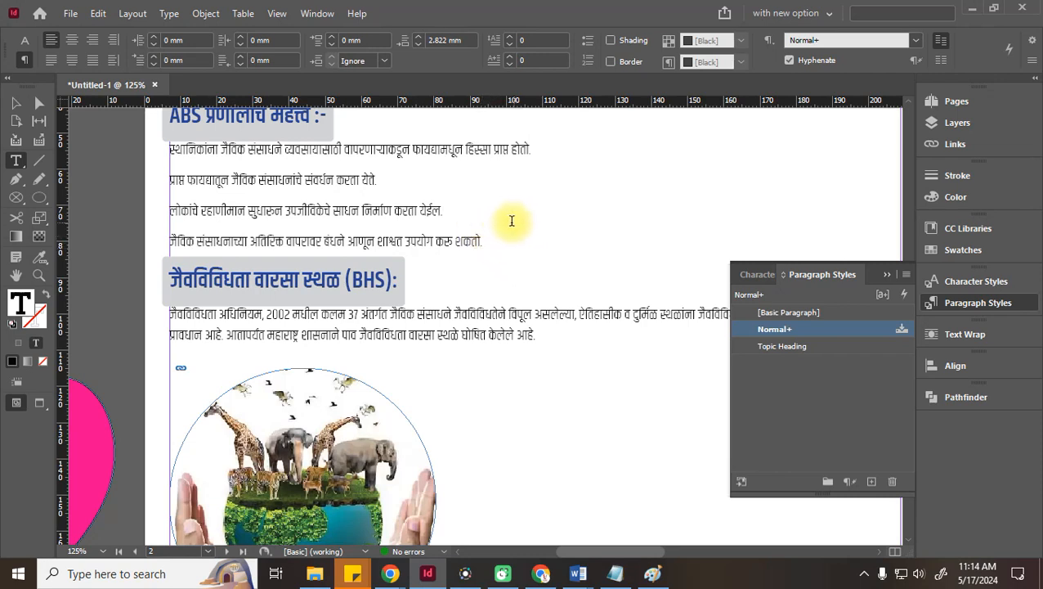
pyautogui.press('Delete')
pyautogui.moveTo(757, 211); pyautogui.dragTo(151, 147)
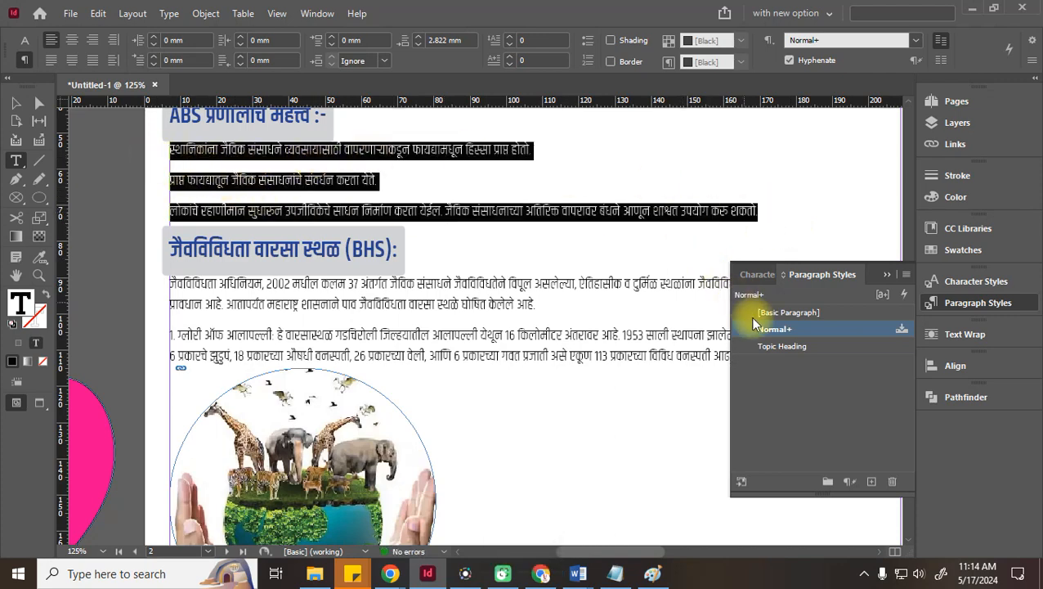
# Try the [Basic Paragraph] and Normal styles, undo them, then make the three points a numbered list
pyautogui.click(810, 314)
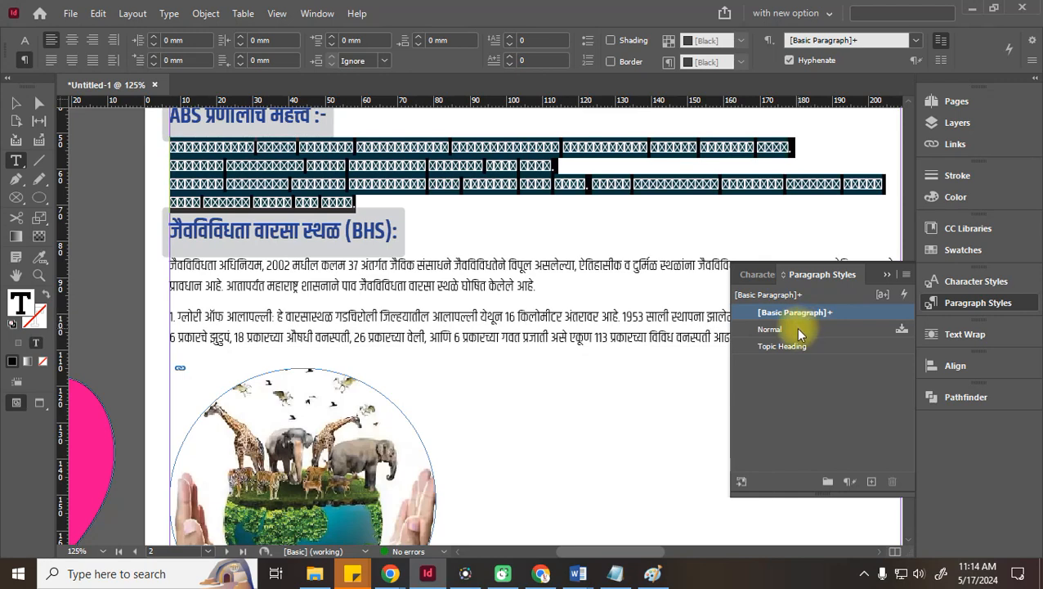
pyautogui.click(800, 330)
pyautogui.hotkey('ctrl', 'z')
pyautogui.hotkey('ctrl', 'z')
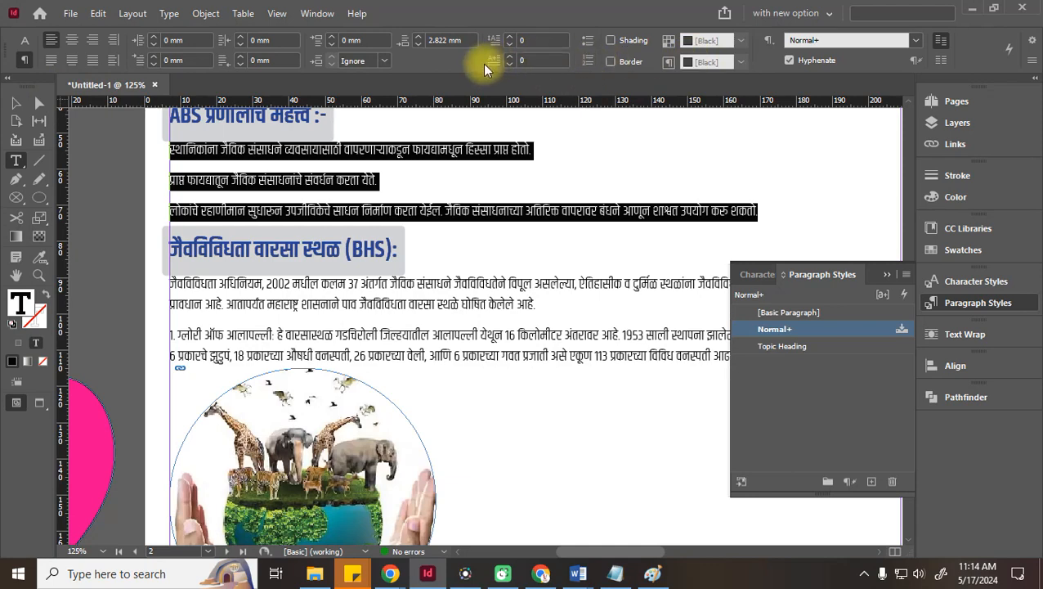
pyautogui.click(589, 65)
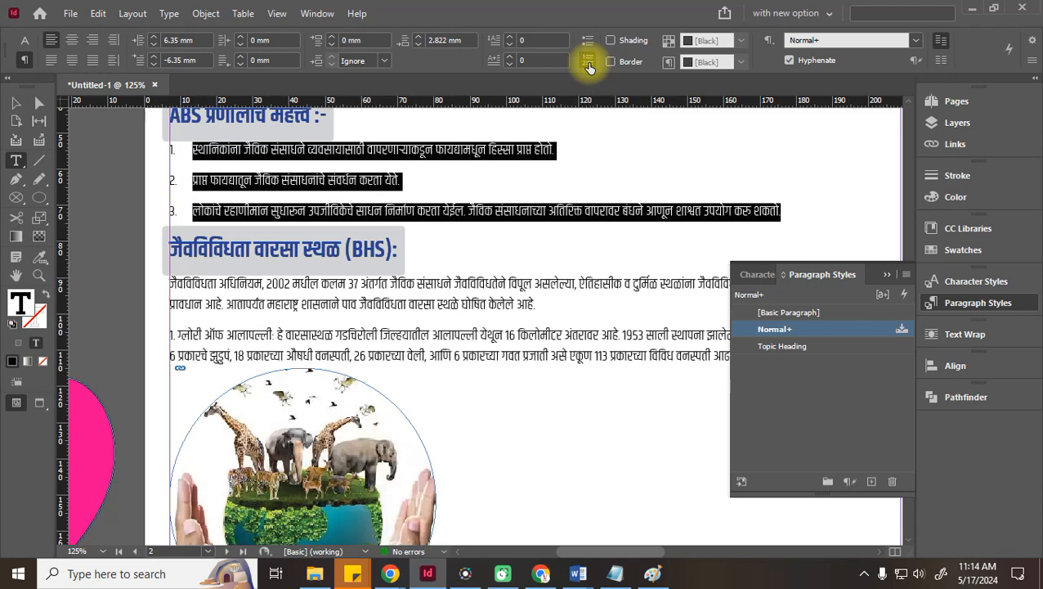
# Set 1 mm space after, 10 mm left indent and 0 mm first-line indent, then create a paragraph style
pyautogui.click(418, 43)
pyautogui.click(418, 43)
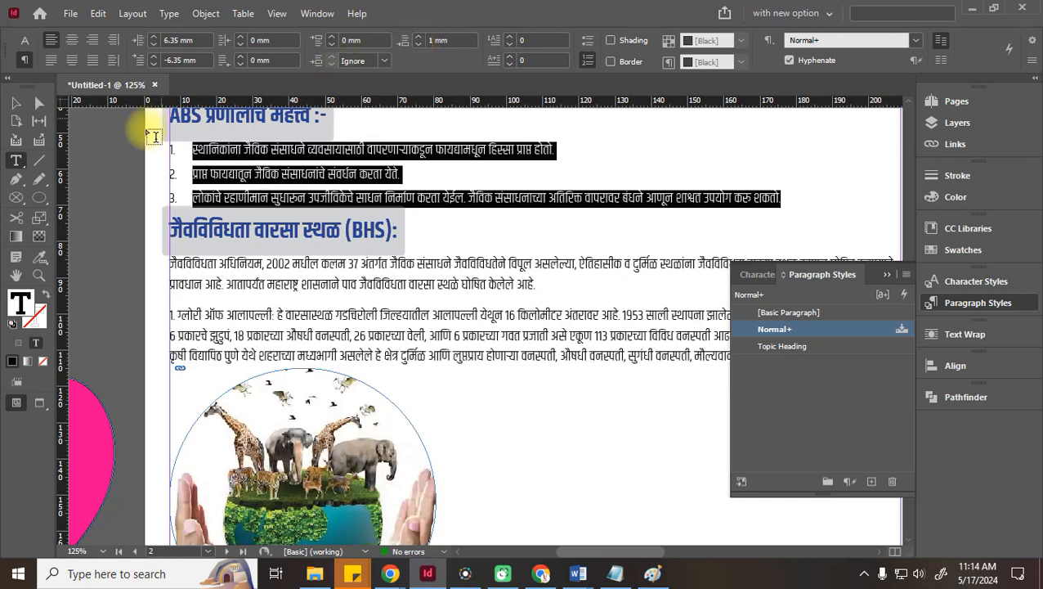
pyautogui.click(153, 37)
pyautogui.click(153, 37)
pyautogui.click(153, 37)
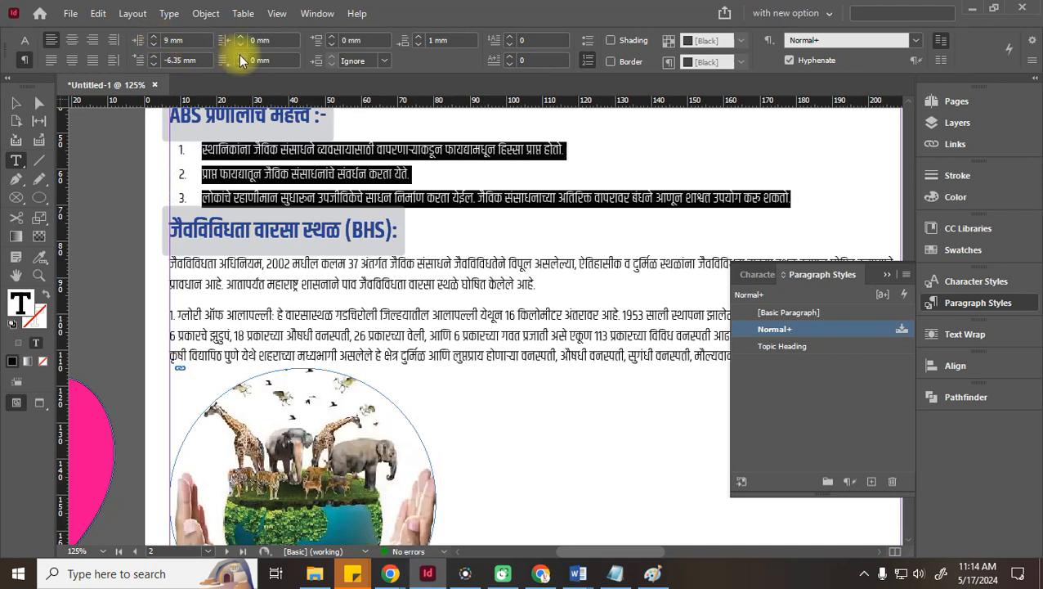
pyautogui.click(153, 37)
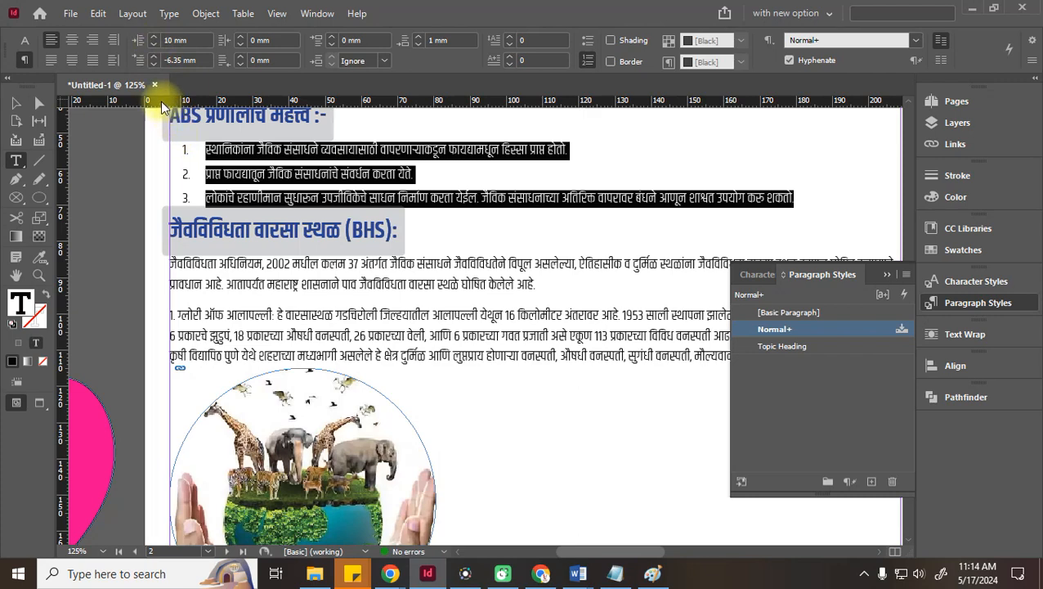
pyautogui.click(201, 60)
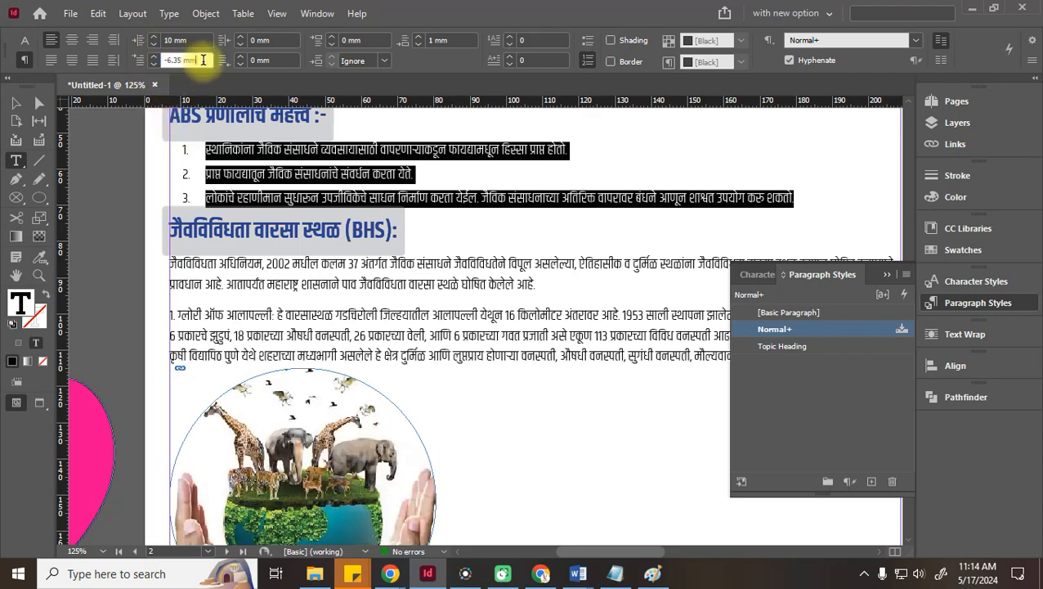
pyautogui.write('0')
pyautogui.press('Tab')
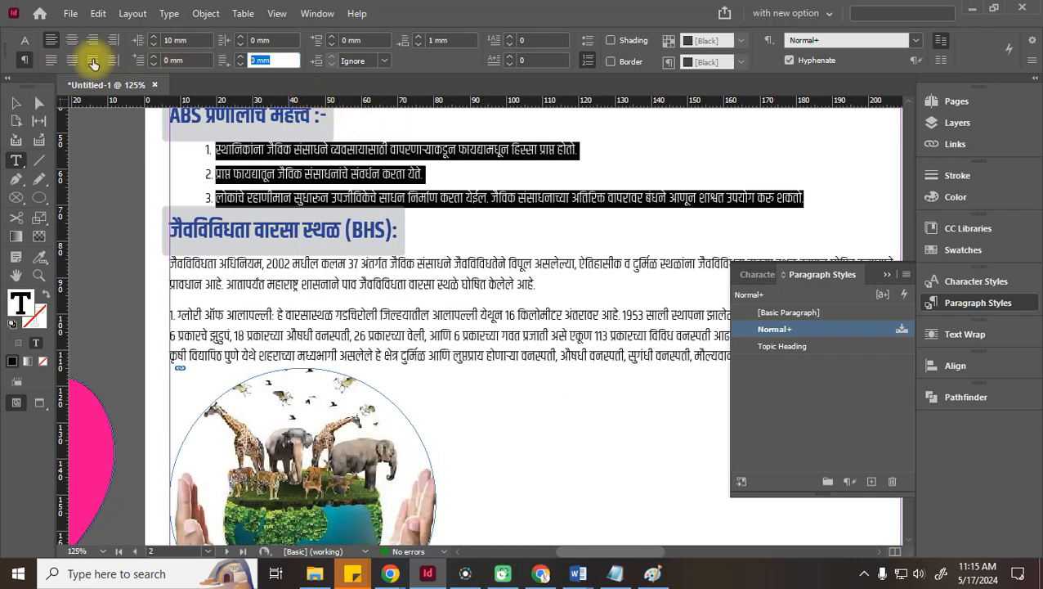
pyautogui.click(195, 40)
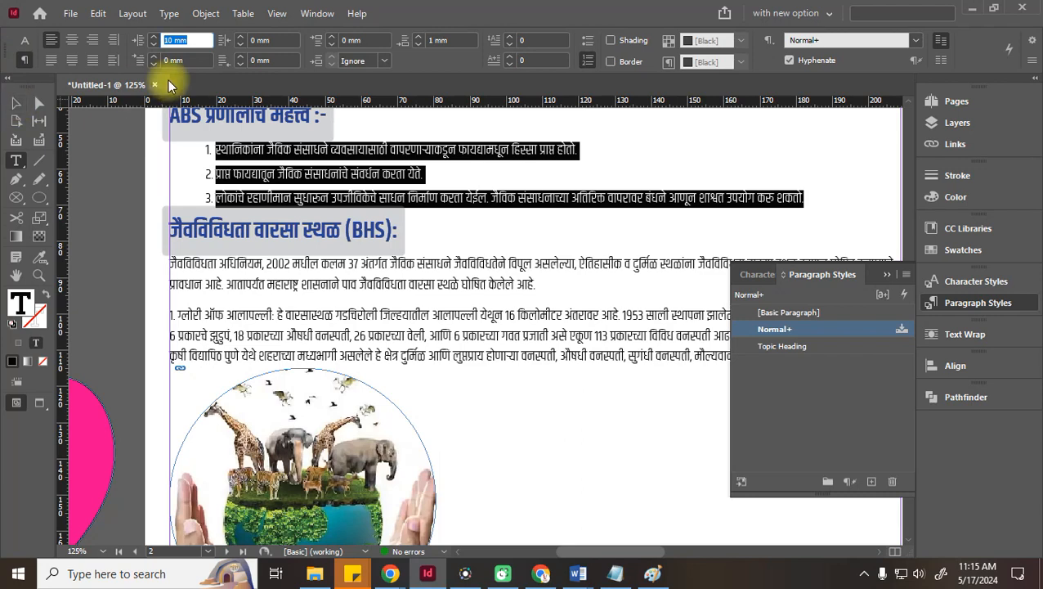
pyautogui.click(871, 481)
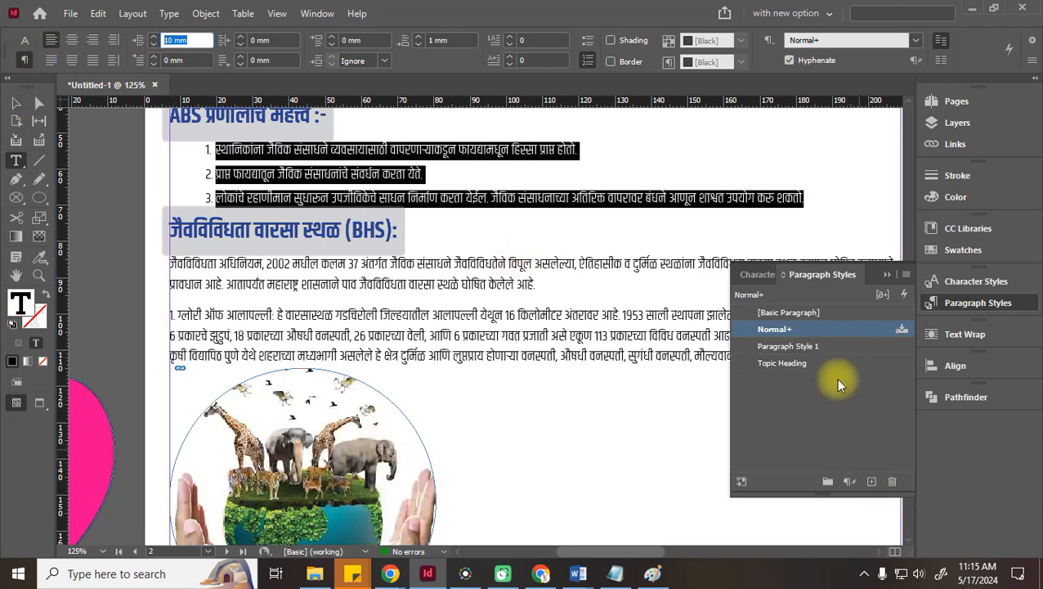
# Rename Paragraph Style 1 to 'Numbers'
pyautogui.doubleClick(797, 346)
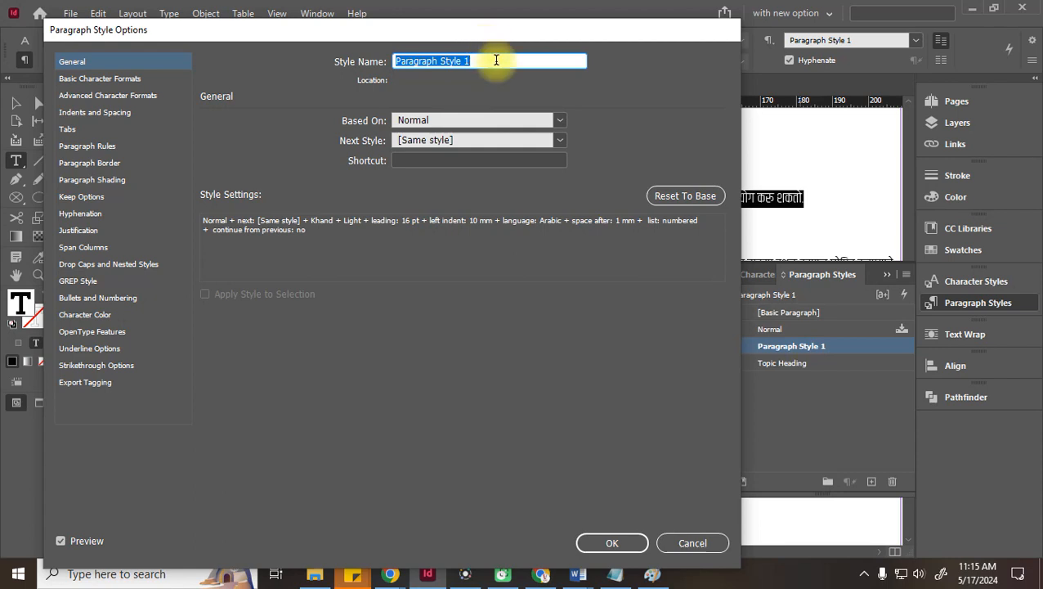
pyautogui.write('Nu')
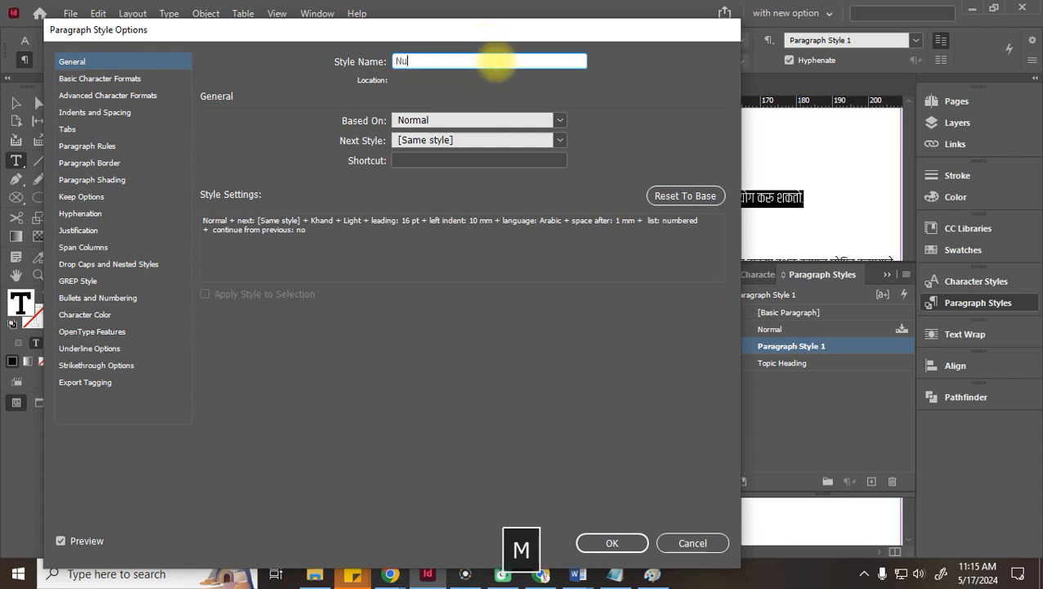
pyautogui.write('mbers')
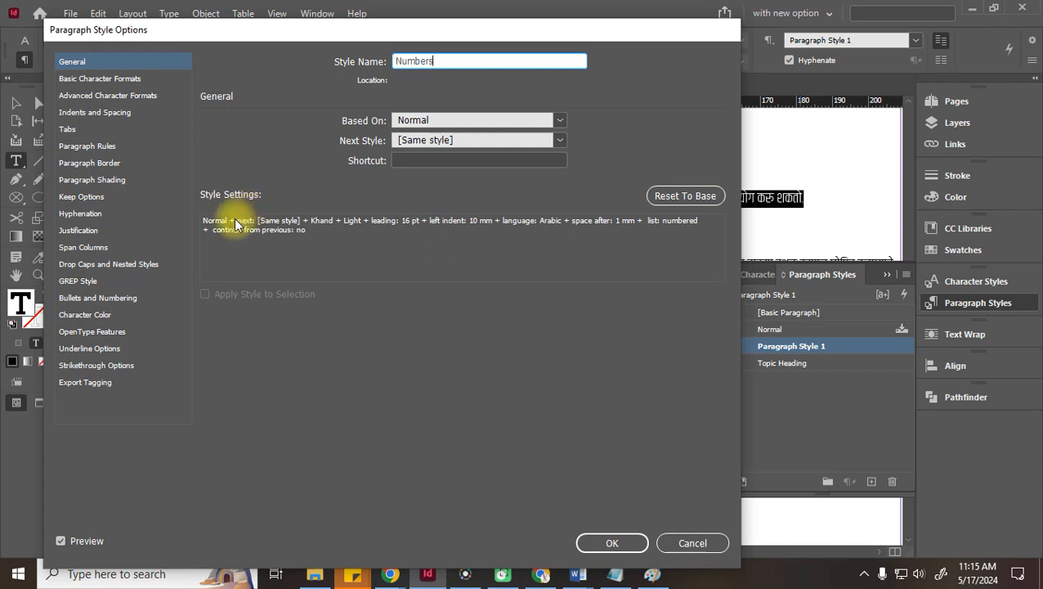
pyautogui.doubleClick(434, 62)
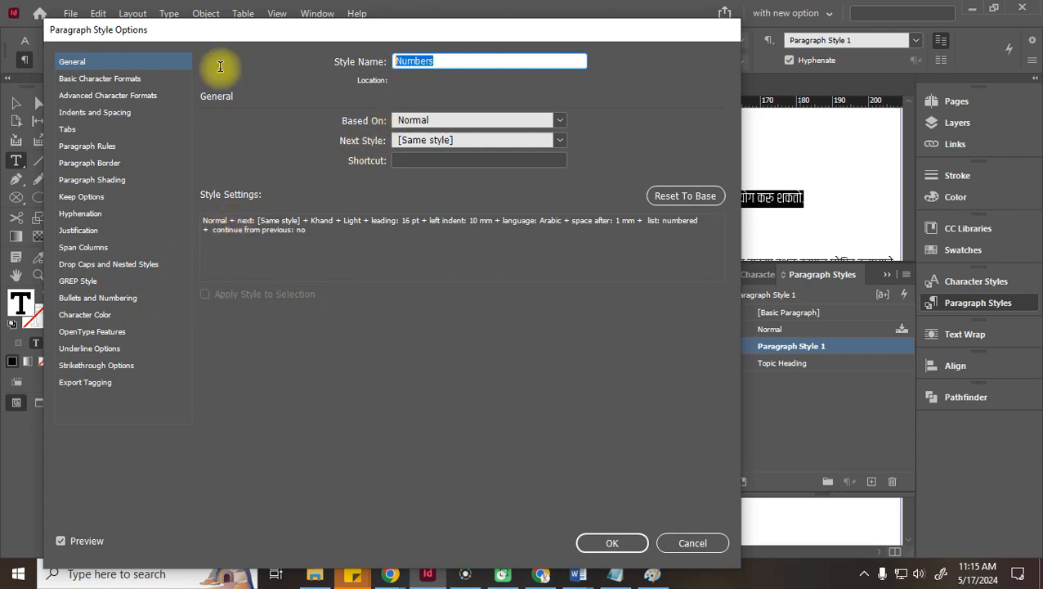
# Set the Numbers style's numbering format to A, B, C, D after trying Roman numerals
pyautogui.click(97, 300)
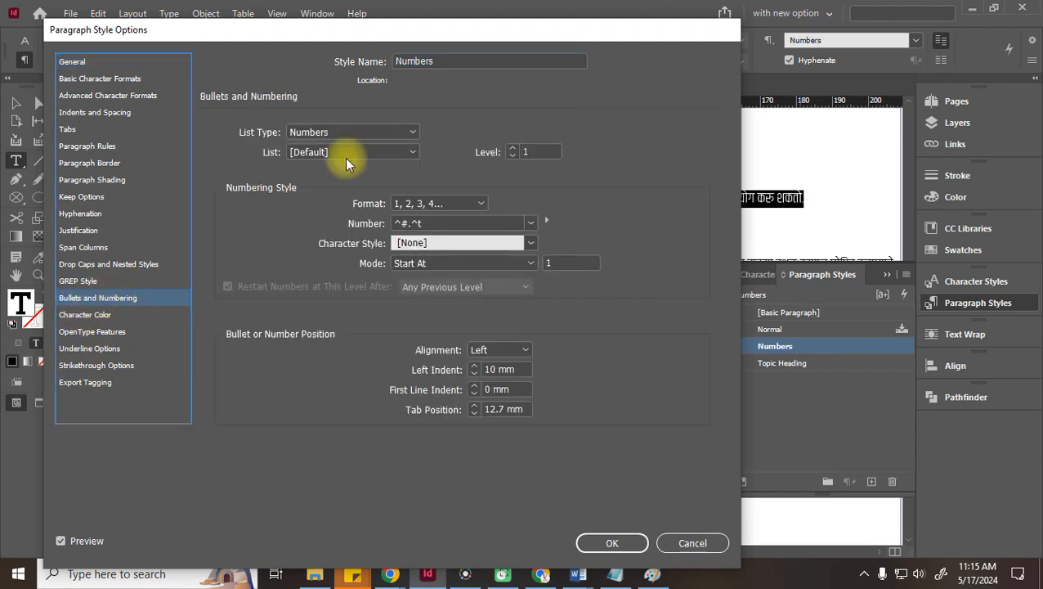
pyautogui.moveTo(330, 30); pyautogui.dragTo(746, 85)
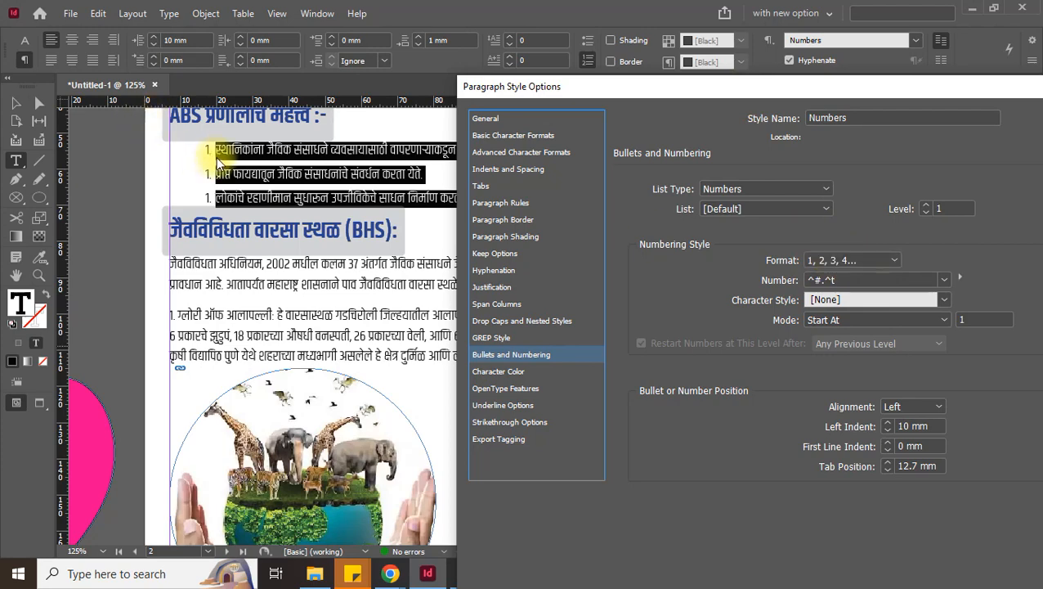
pyautogui.click(853, 260)
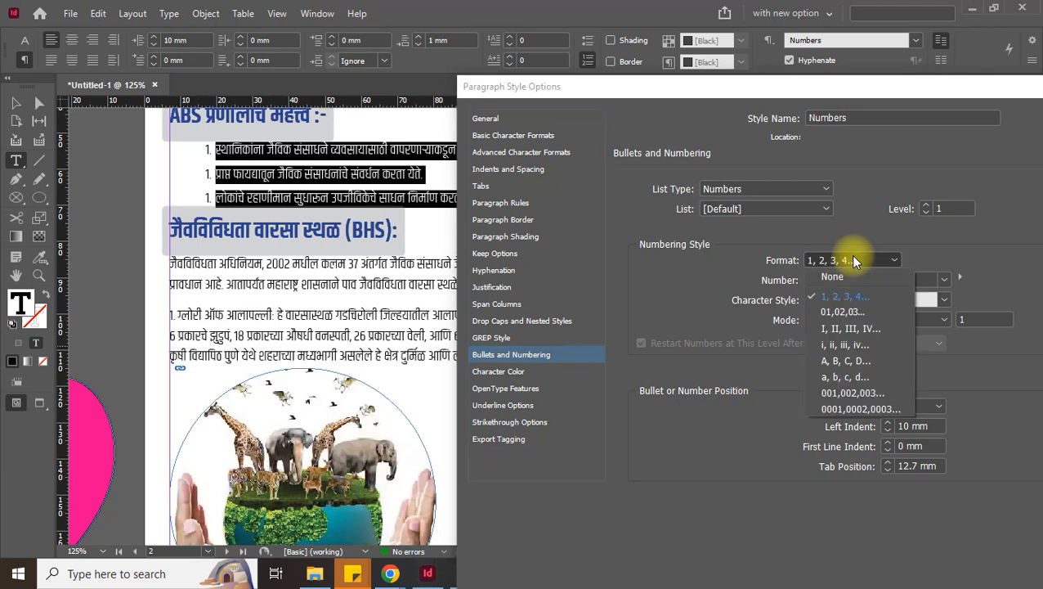
pyautogui.click(847, 331)
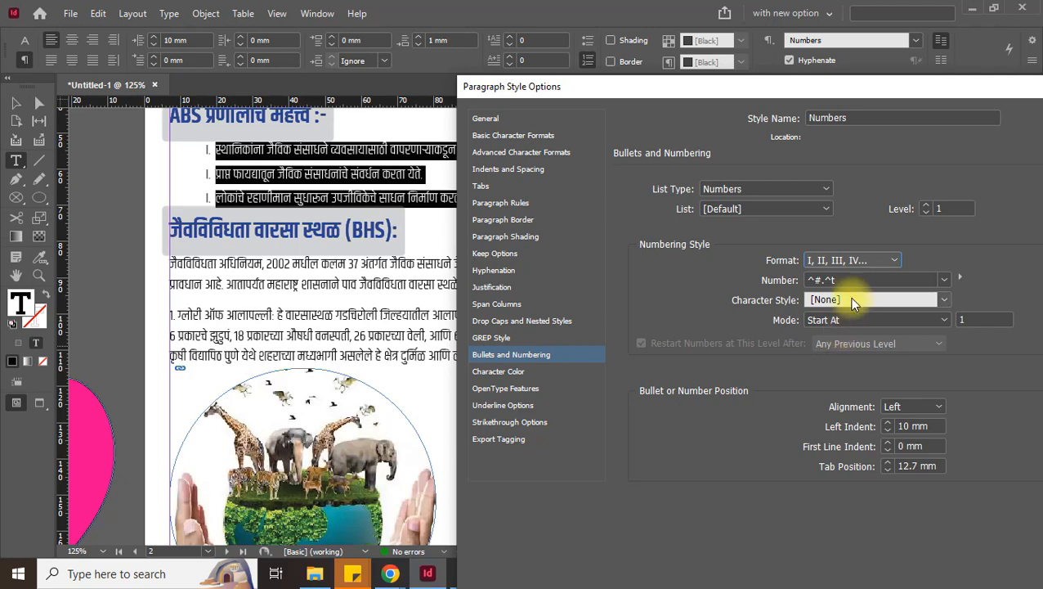
pyautogui.click(854, 262)
pyautogui.click(843, 363)
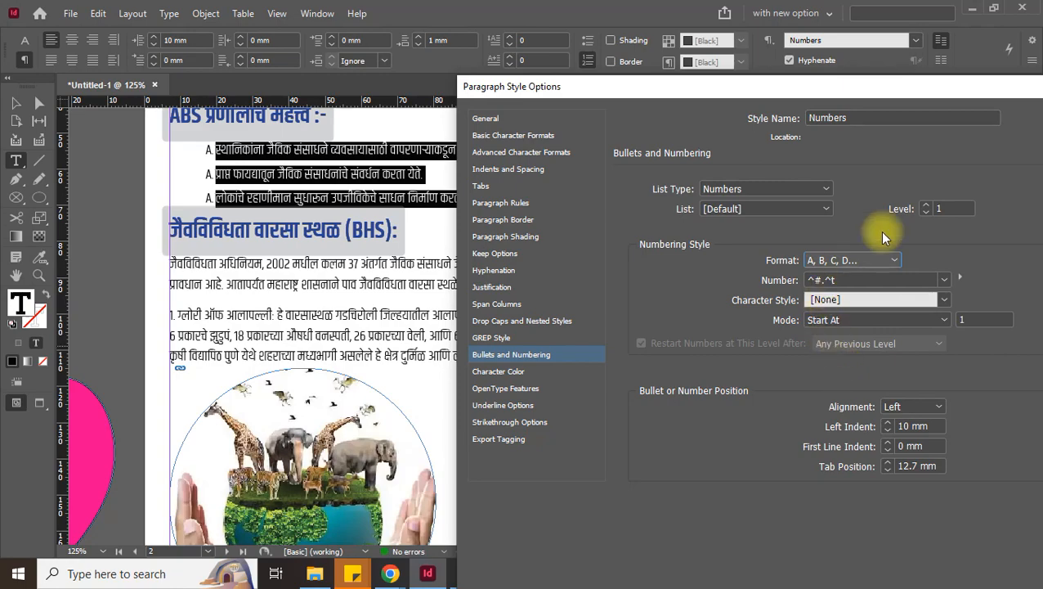
pyautogui.moveTo(889, 85); pyautogui.dragTo(458, 4)
pyautogui.click(542, 517)
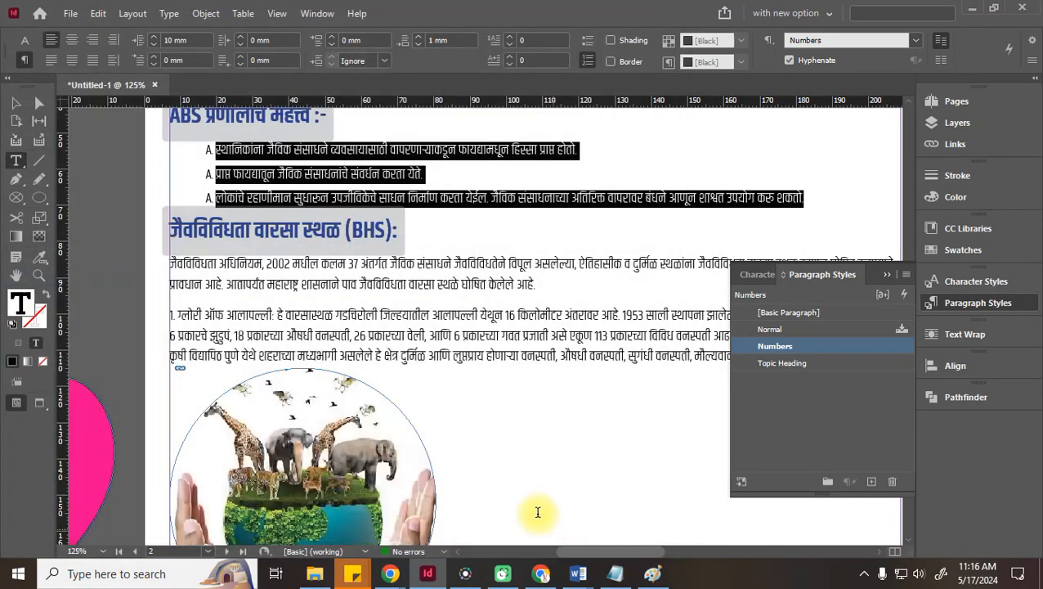
# Reselect the three list items and reapply list numbering so they read A., B., C
pyautogui.click(519, 197)
pyautogui.moveTo(827, 196); pyautogui.dragTo(200, 148)
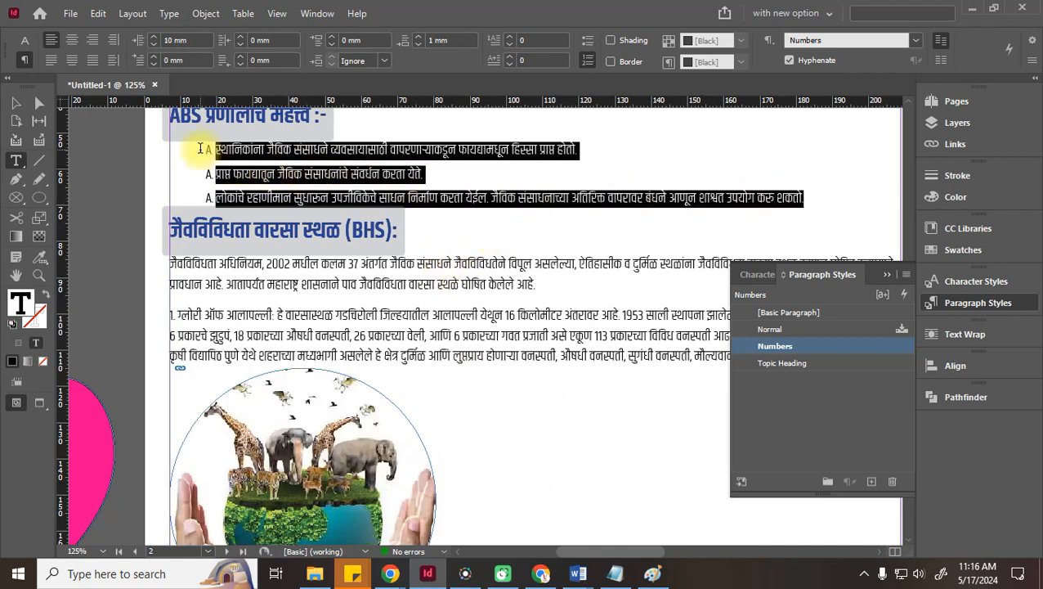
pyautogui.click(587, 62)
pyautogui.click(587, 62)
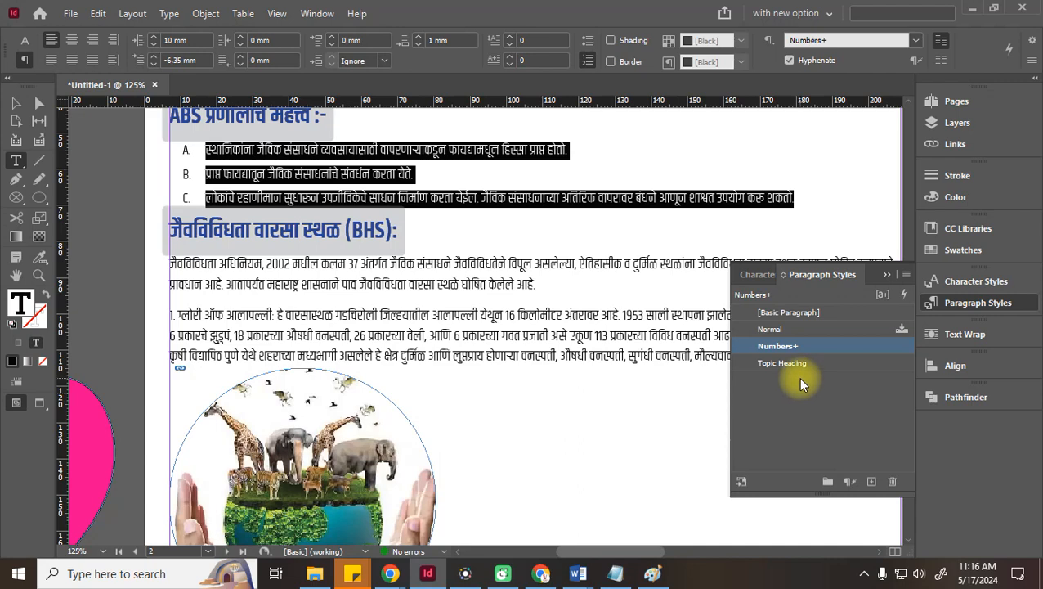
# Edit the Numbers style and show its Bullets and Numbering settings
pyautogui.rightClick(804, 345)
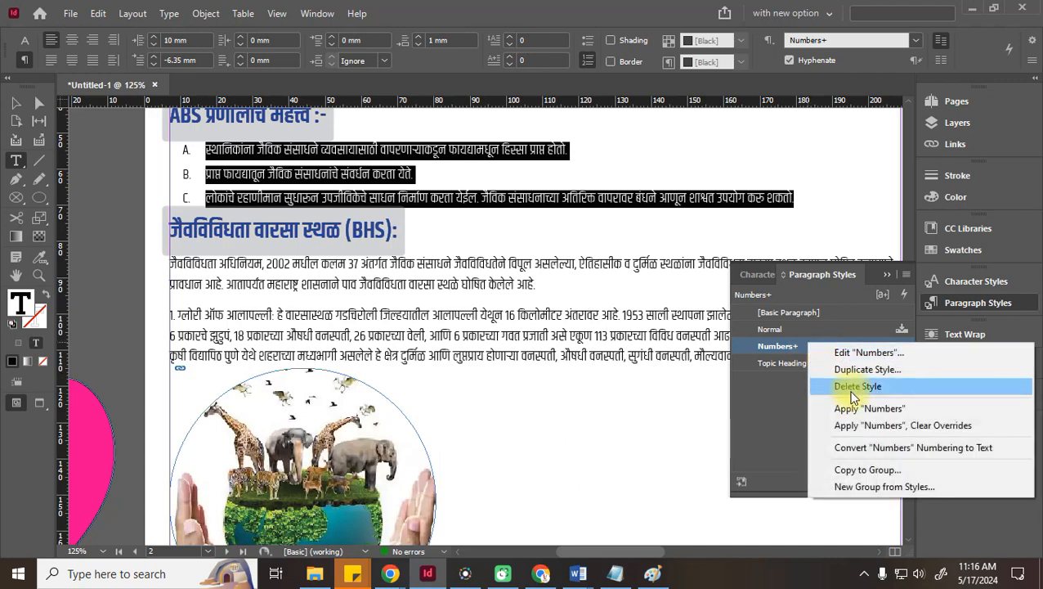
pyautogui.click(851, 351)
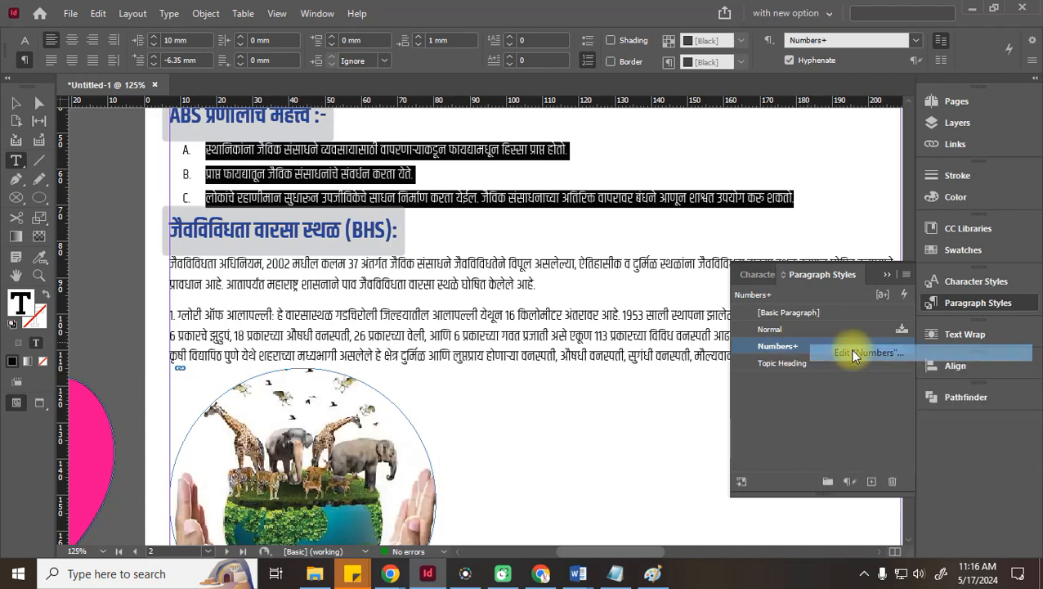
pyautogui.moveTo(337, 14); pyautogui.dragTo(888, 55)
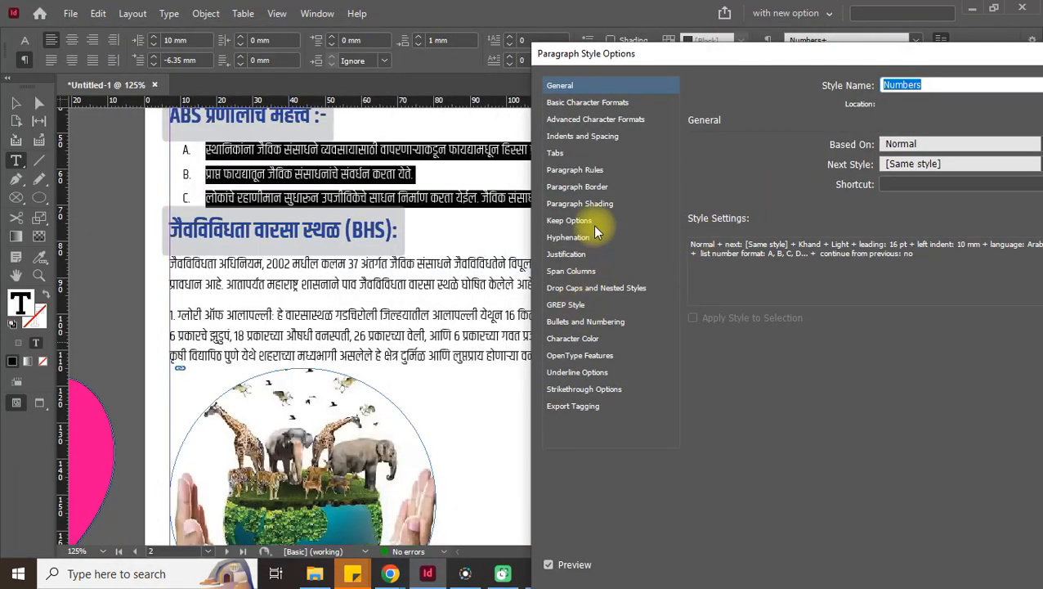
pyautogui.click(582, 291)
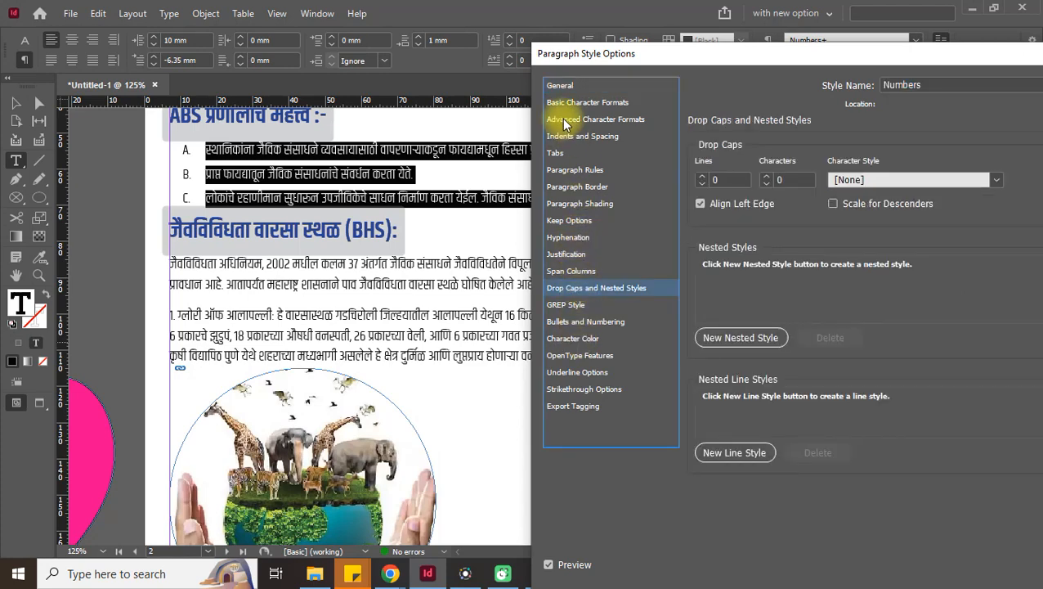
pyautogui.click(586, 323)
pyautogui.moveTo(884, 63); pyautogui.dragTo(759, 81)
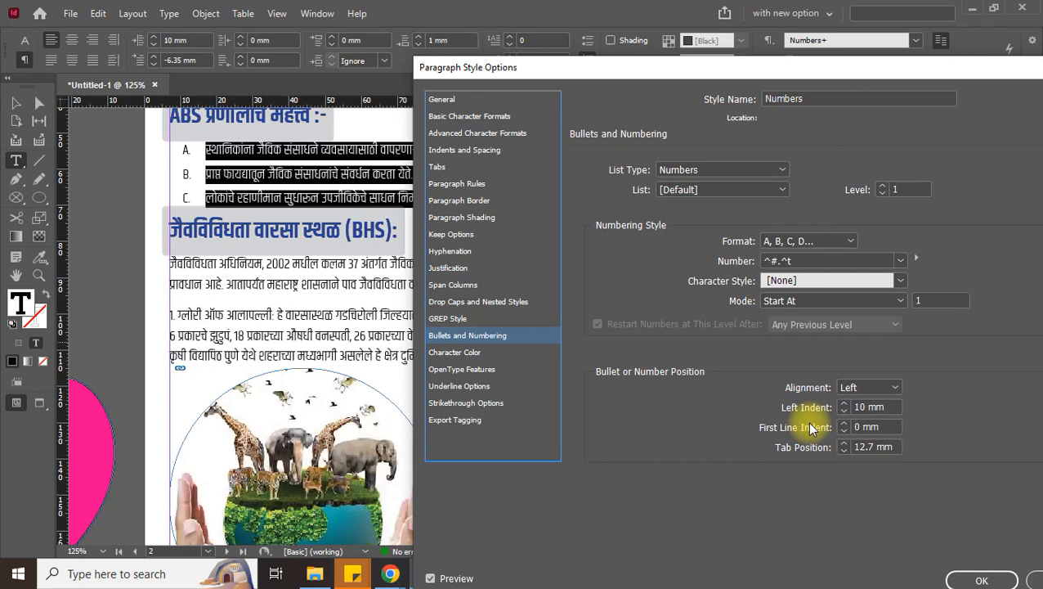
# Change the Numbers style's list type to Bullets with » as the bullet character
pyautogui.click(701, 171)
pyautogui.click(691, 202)
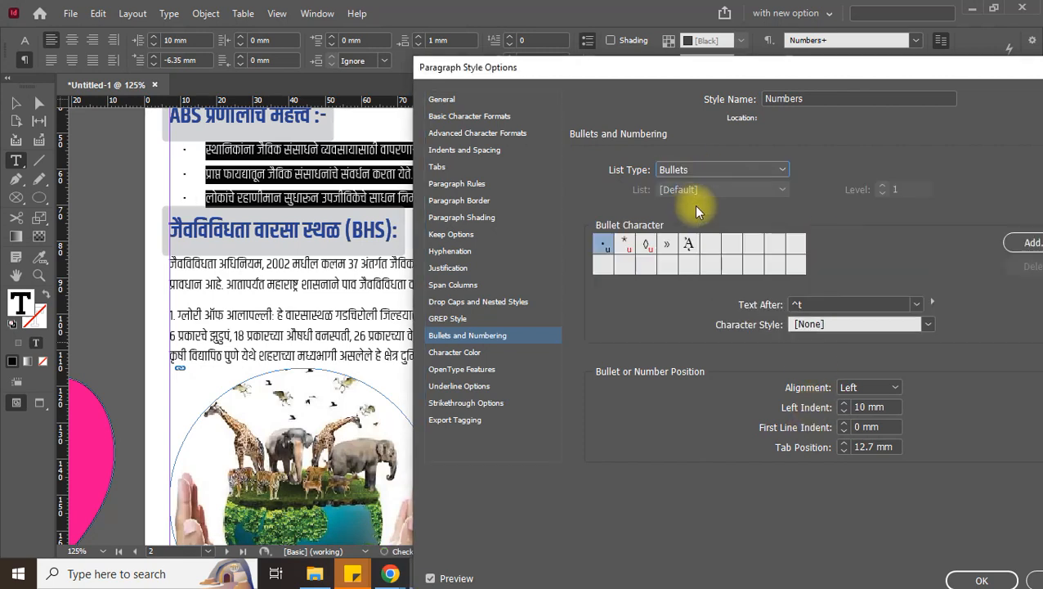
pyautogui.click(613, 250)
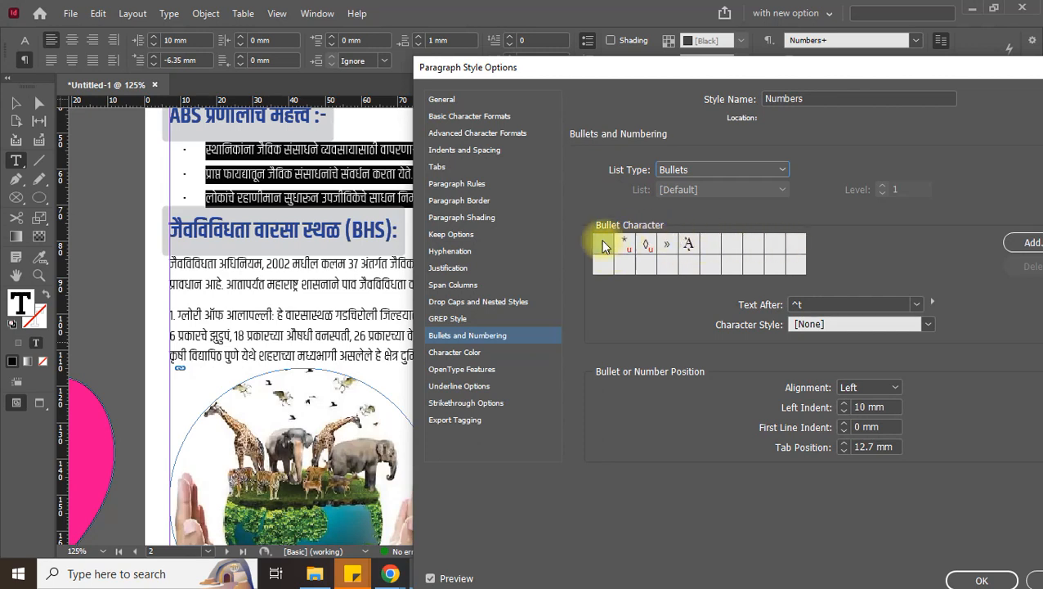
pyautogui.click(644, 249)
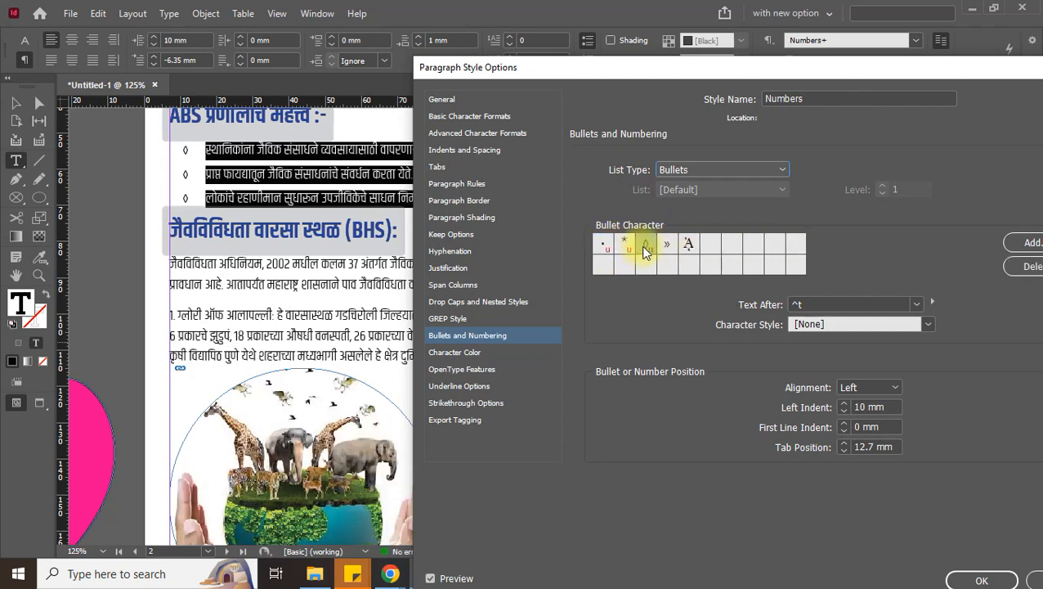
pyautogui.click(670, 247)
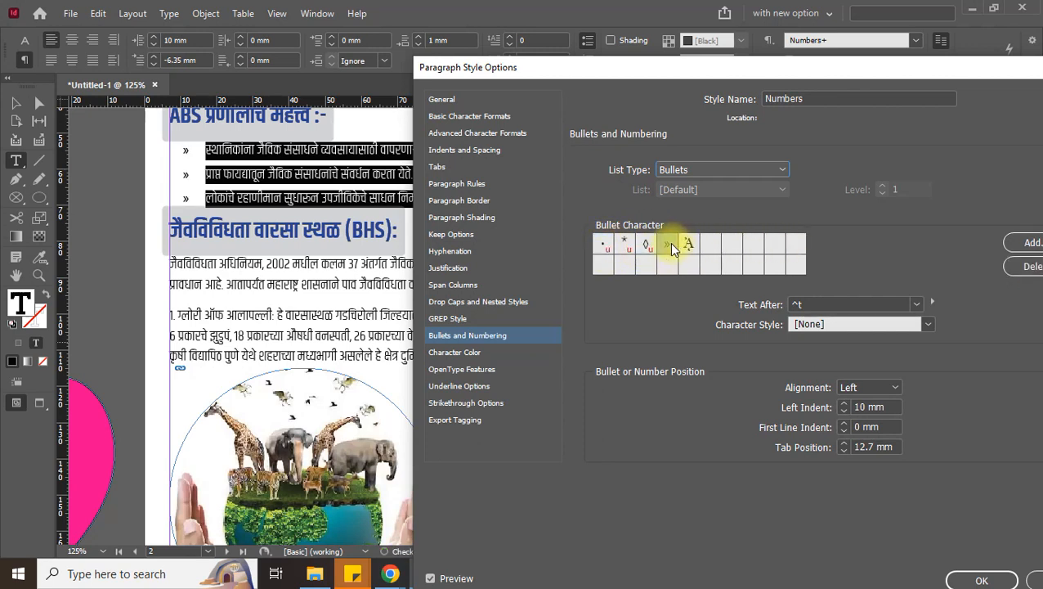
pyautogui.moveTo(750, 77); pyautogui.dragTo(649, 114)
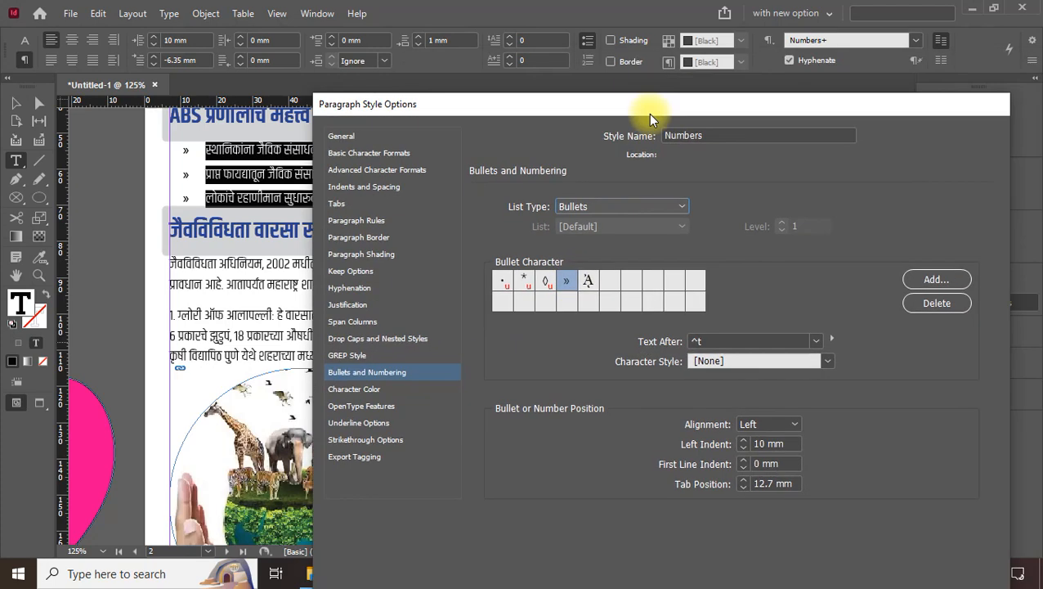
# Add ¶ and ∞ glyphs from Roboto as bullet choices and make ∞ the bullet
pyautogui.click(911, 281)
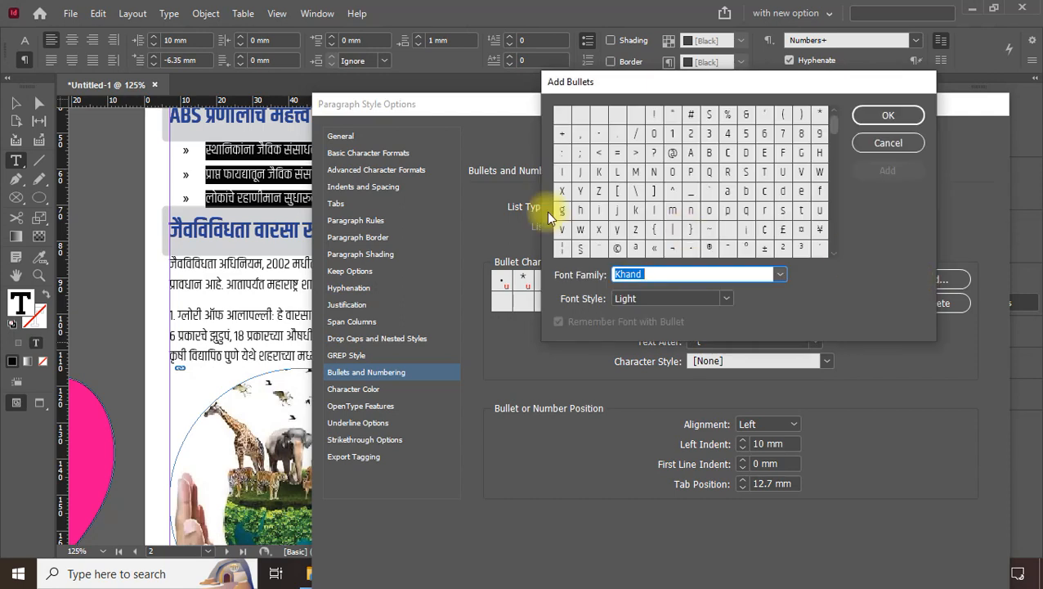
pyautogui.click(781, 276)
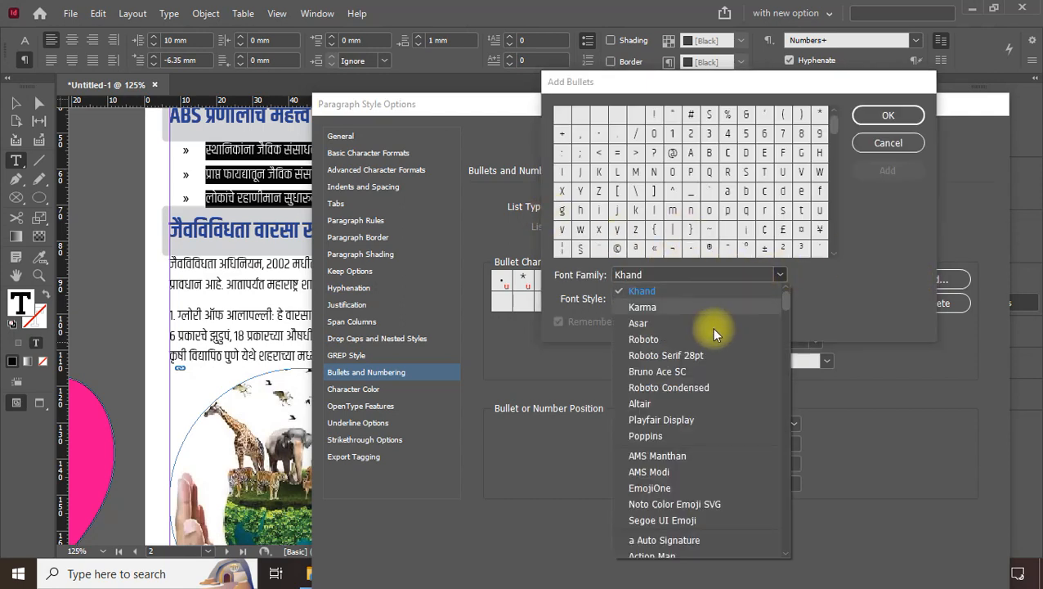
pyautogui.click(707, 338)
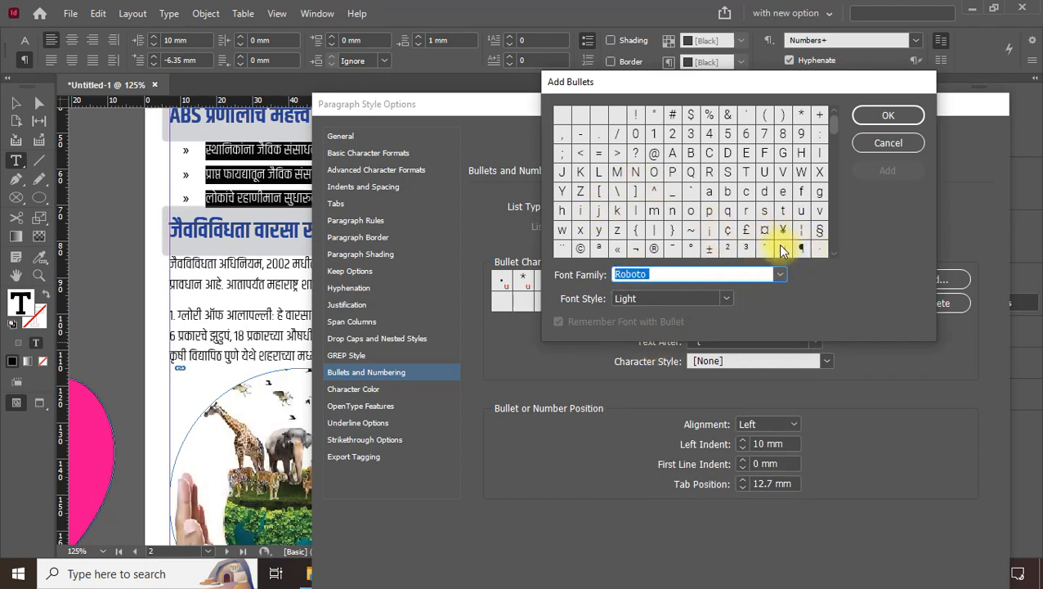
pyautogui.click(801, 248)
pyautogui.click(867, 183)
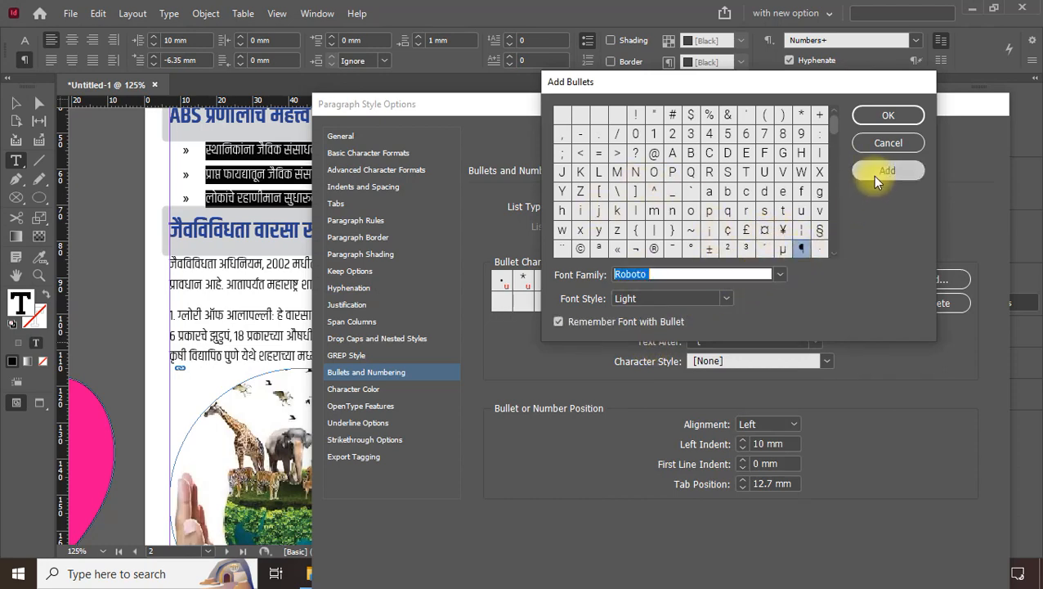
pyautogui.moveTo(834, 135); pyautogui.dragTo(835, 165)
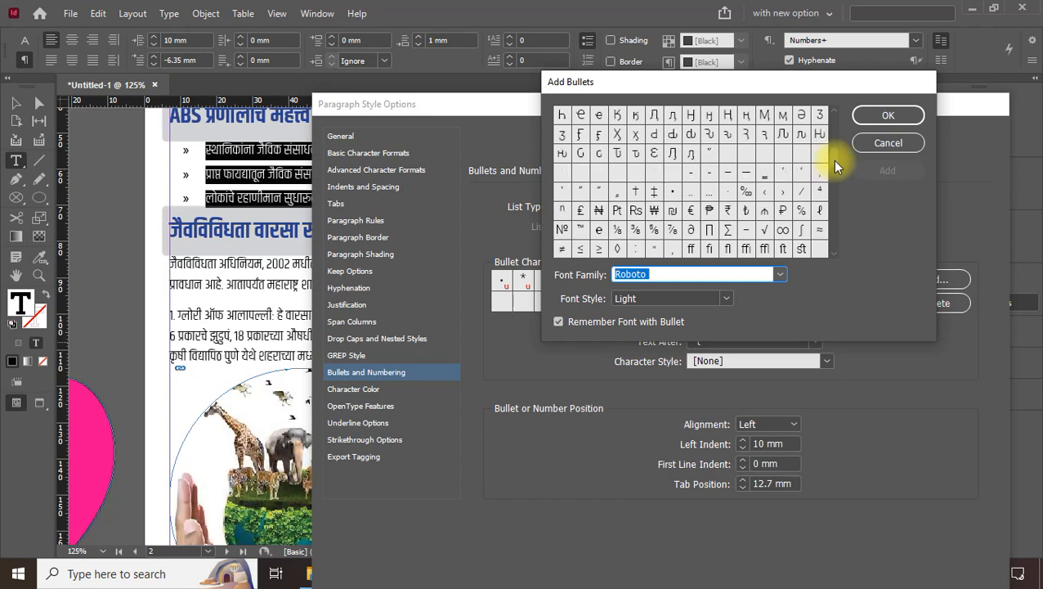
pyautogui.click(783, 230)
pyautogui.click(873, 119)
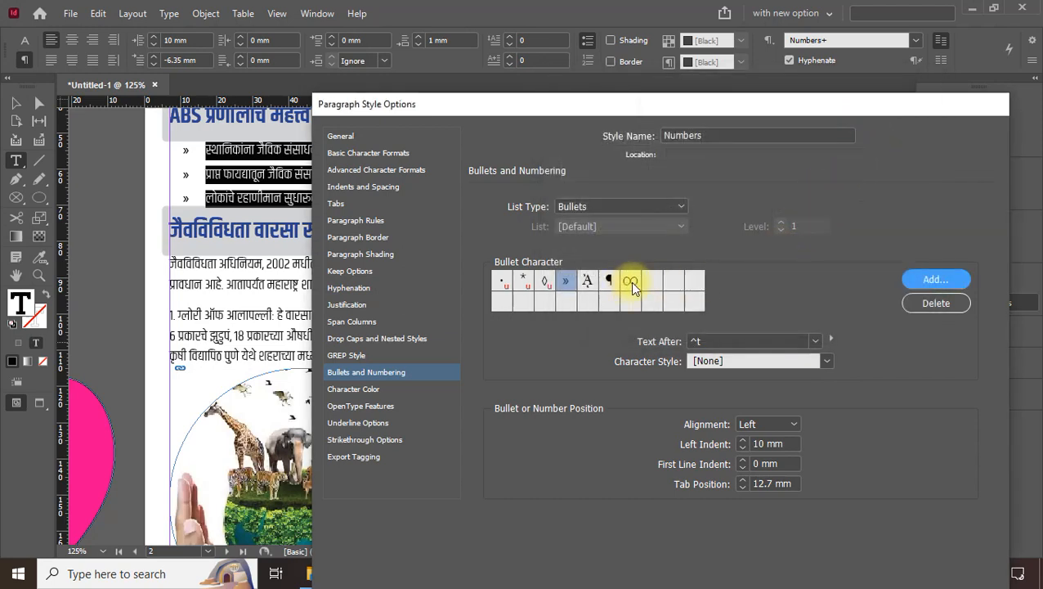
pyautogui.click(630, 283)
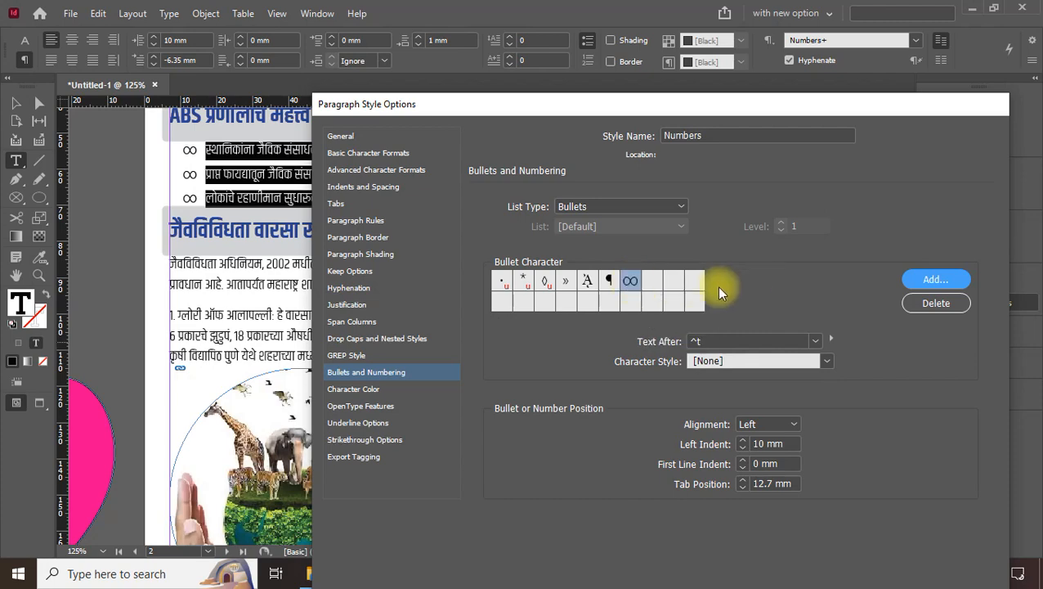
# Add another bullet from Calibri, selecting the asterisk glyph
pyautogui.click(964, 275)
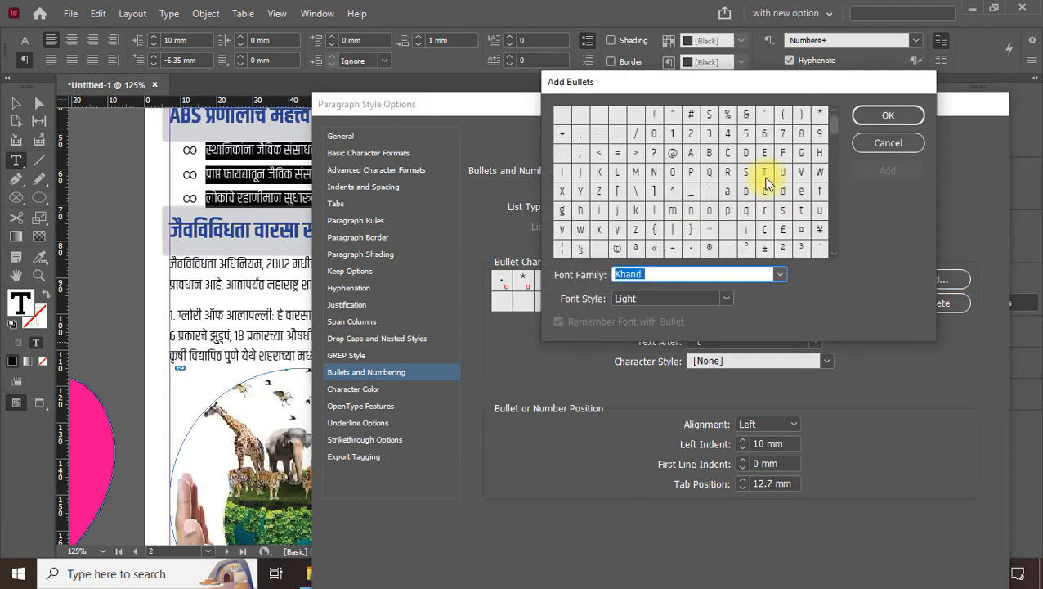
pyautogui.moveTo(832, 128); pyautogui.dragTo(842, 109)
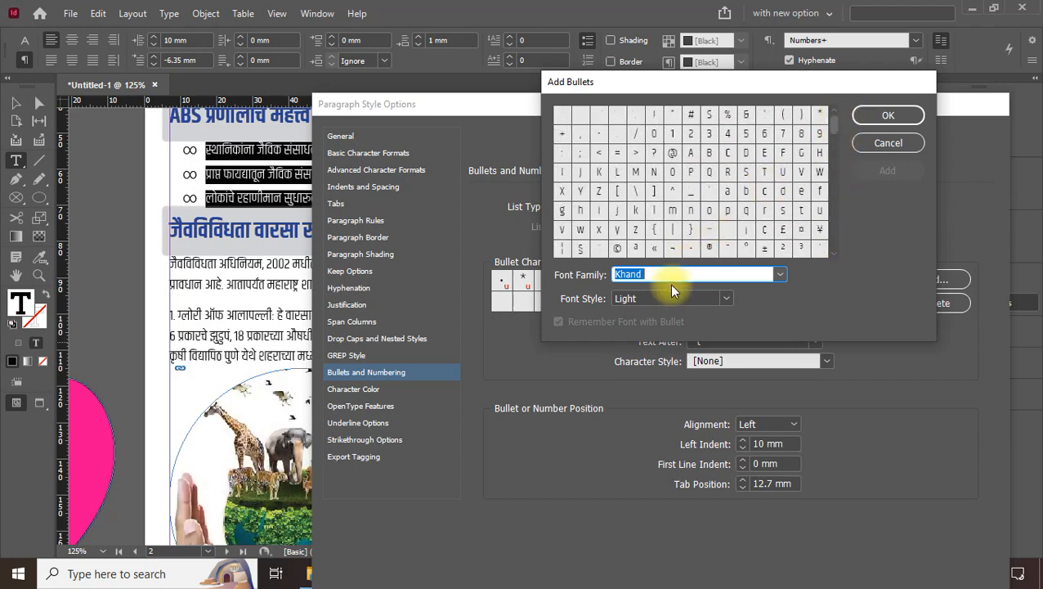
pyautogui.click(779, 275)
pyautogui.scroll(-15, 737, 413)
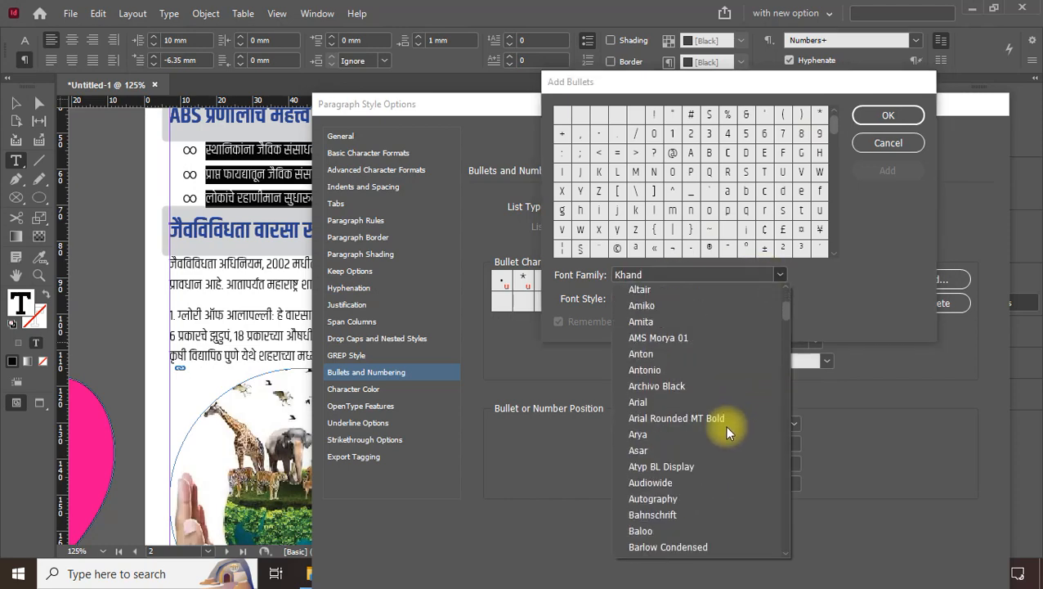
pyautogui.scroll(-4, 722, 425)
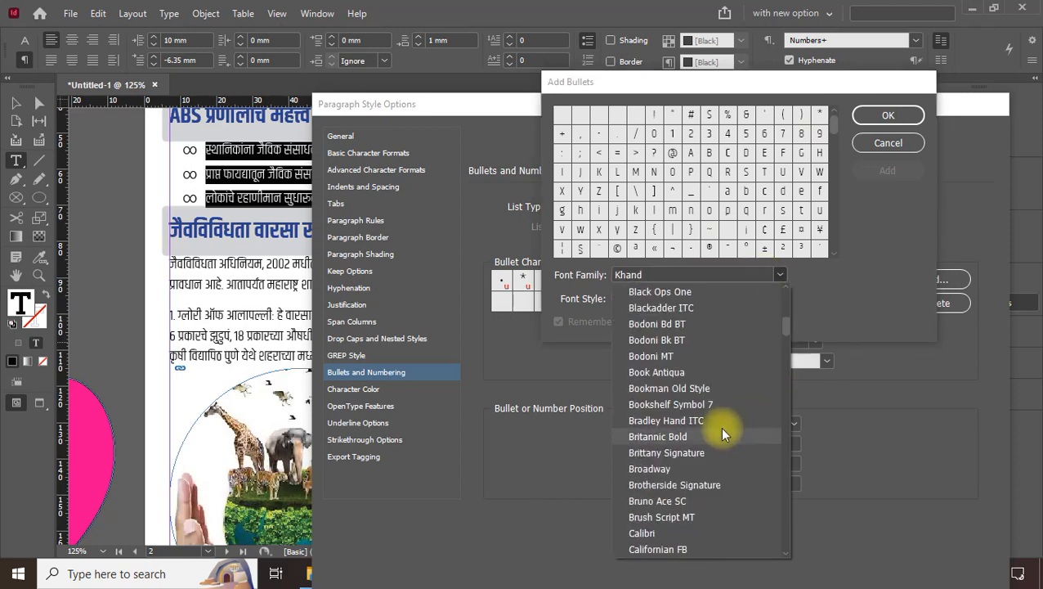
pyautogui.click(653, 450)
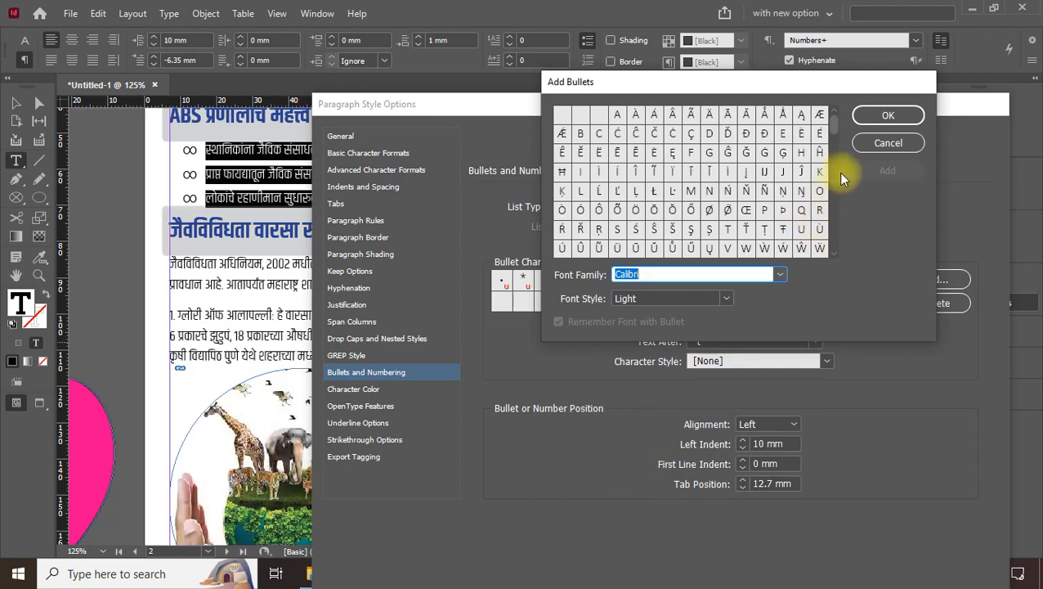
pyautogui.moveTo(830, 126); pyautogui.dragTo(830, 189)
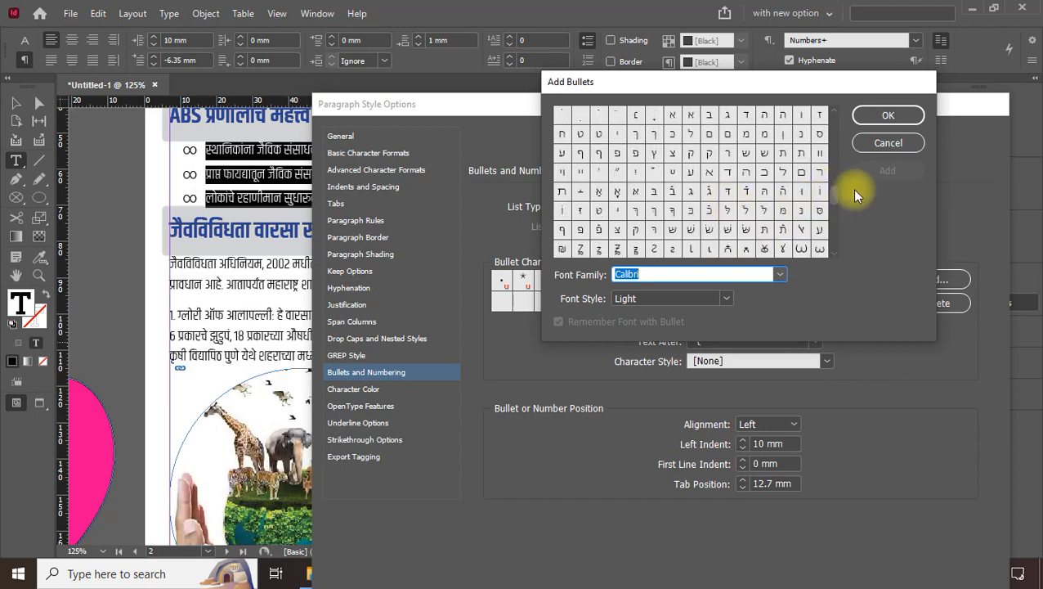
pyautogui.scroll(-5, 834, 190)
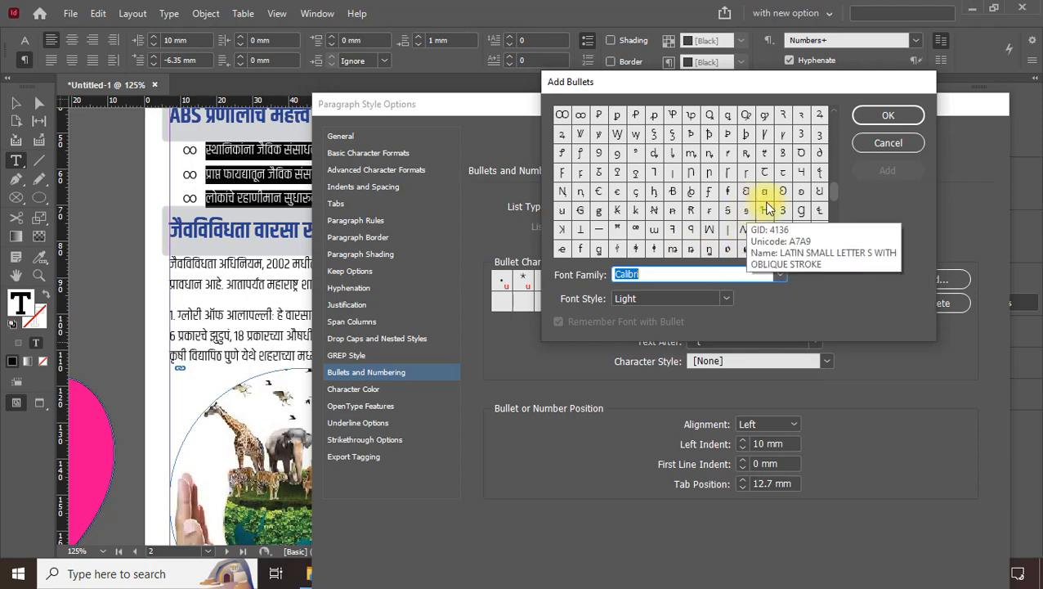
pyautogui.moveTo(833, 191); pyautogui.dragTo(834, 199)
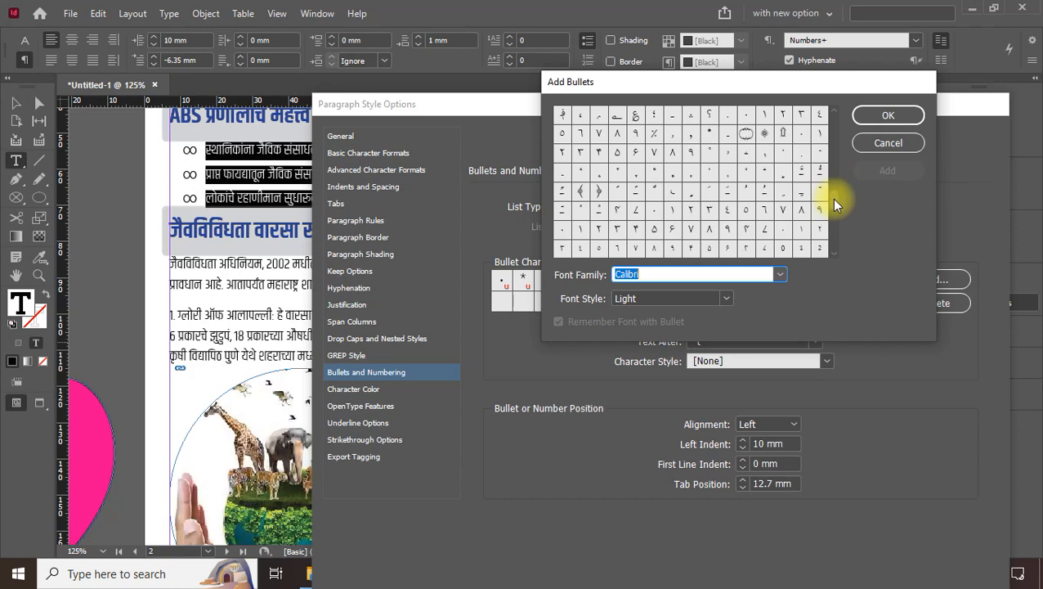
pyautogui.click(709, 132)
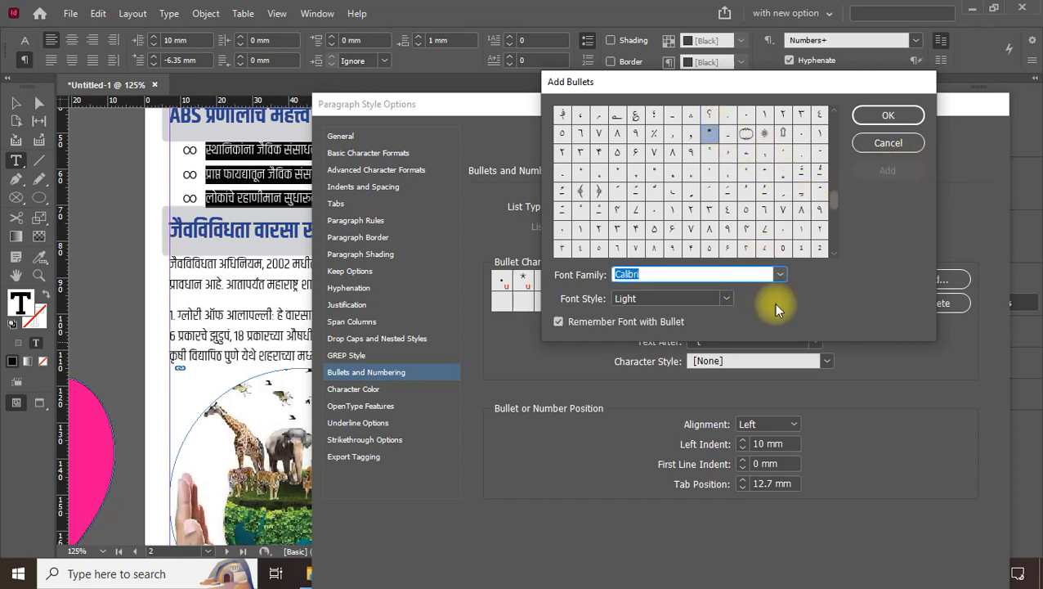
# Make * the list bullet, then browse Bold glyphs for another bullet
pyautogui.click(890, 115)
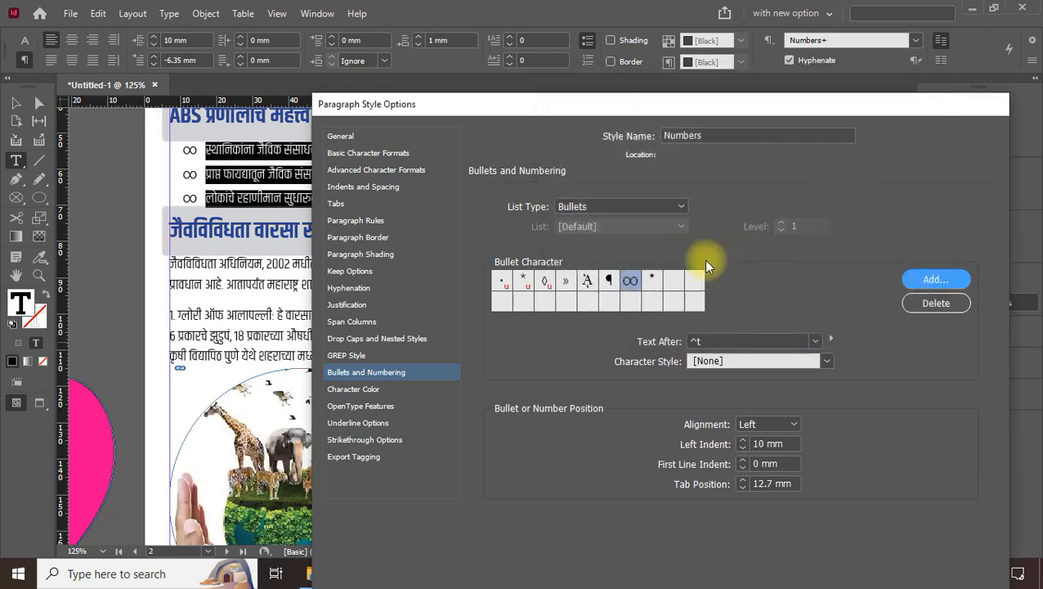
pyautogui.click(658, 280)
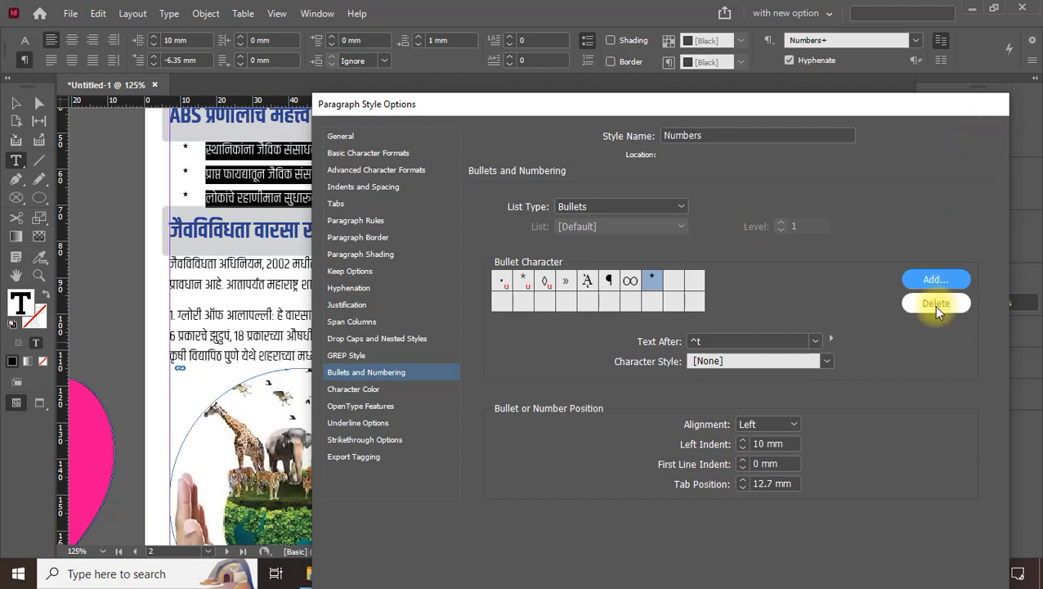
pyautogui.click(937, 283)
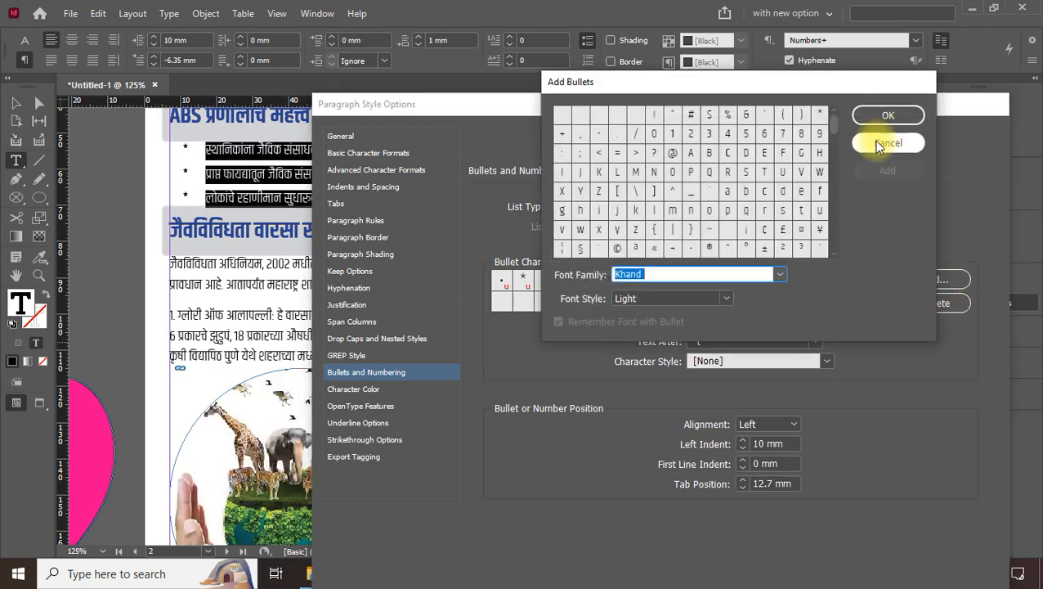
pyautogui.click(727, 298)
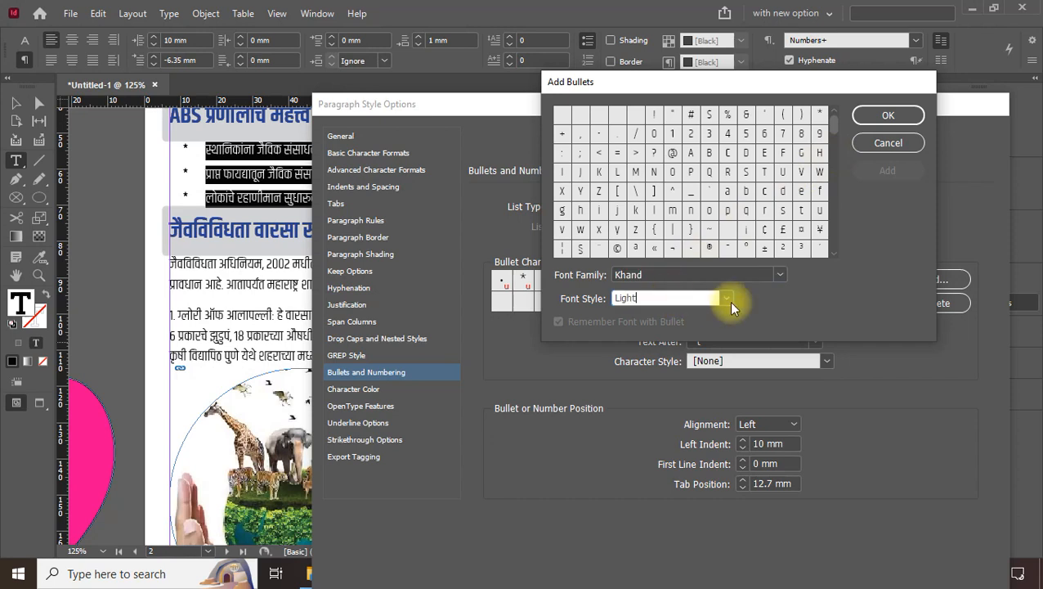
pyautogui.click(646, 378)
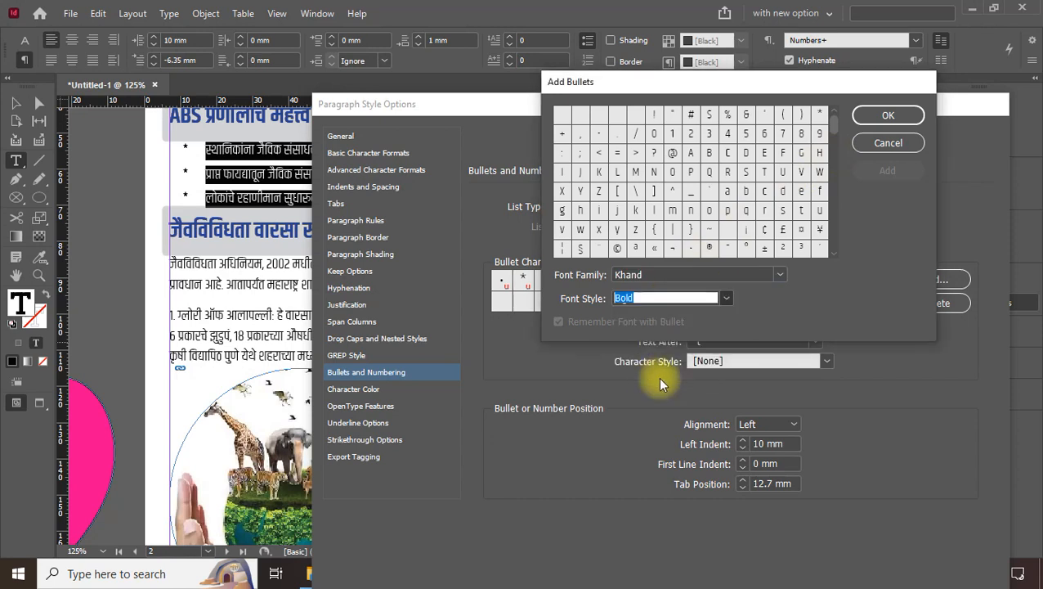
pyautogui.click(619, 249)
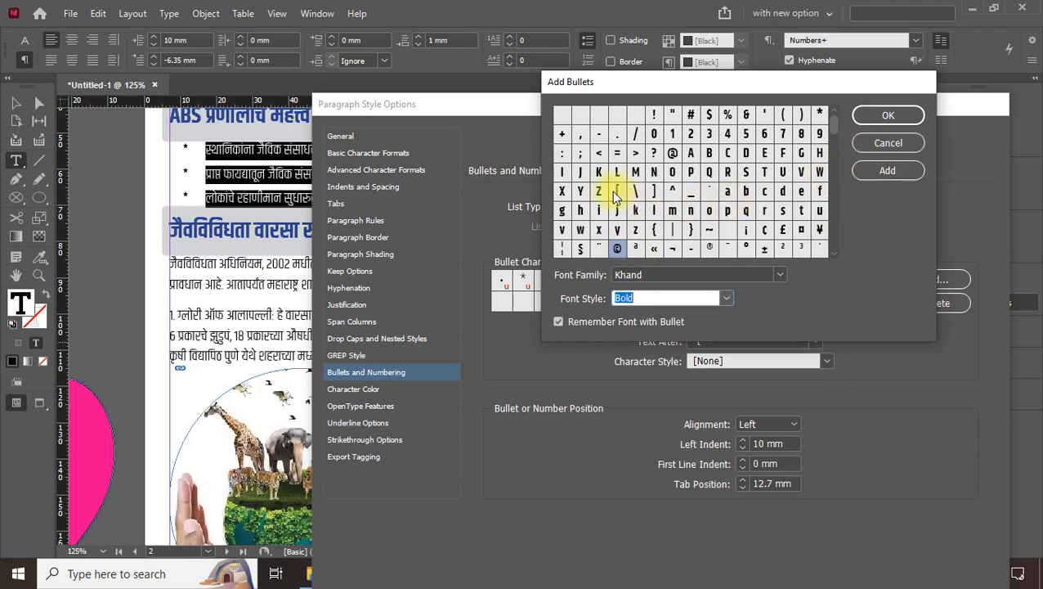
# Add ₹ as the list bullet, then switch the list type back to Numbers
pyautogui.moveTo(834, 124); pyautogui.dragTo(832, 170)
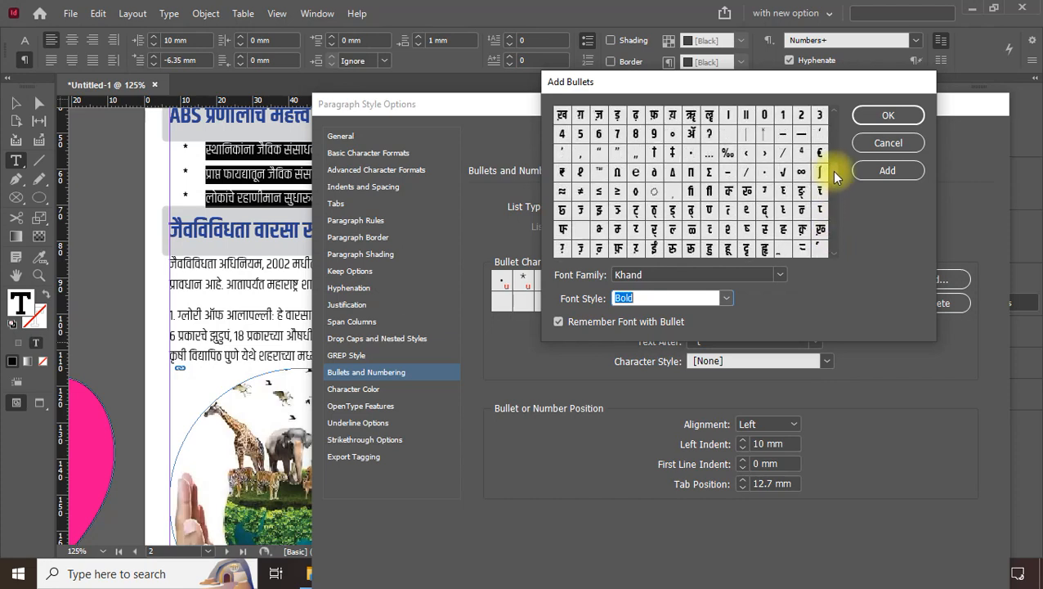
pyautogui.click(562, 174)
pyautogui.click(883, 117)
pyautogui.click(676, 281)
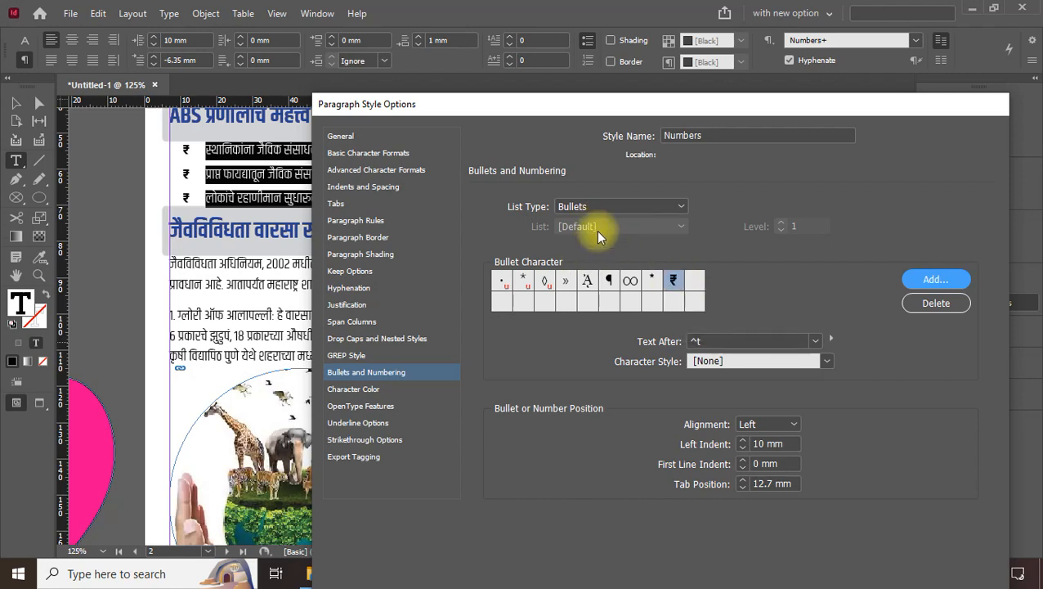
pyautogui.click(625, 205)
pyautogui.click(595, 254)
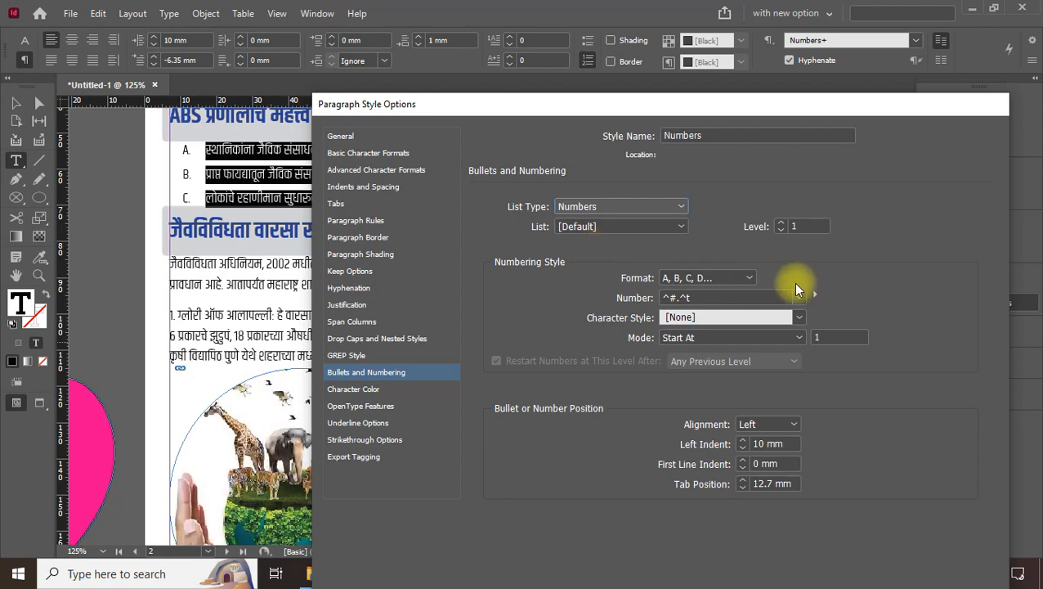
# Try 1, 2, 3, A, B, C and a, b, c formats, settling on 001, 002, 003
pyautogui.click(740, 278)
pyautogui.click(708, 317)
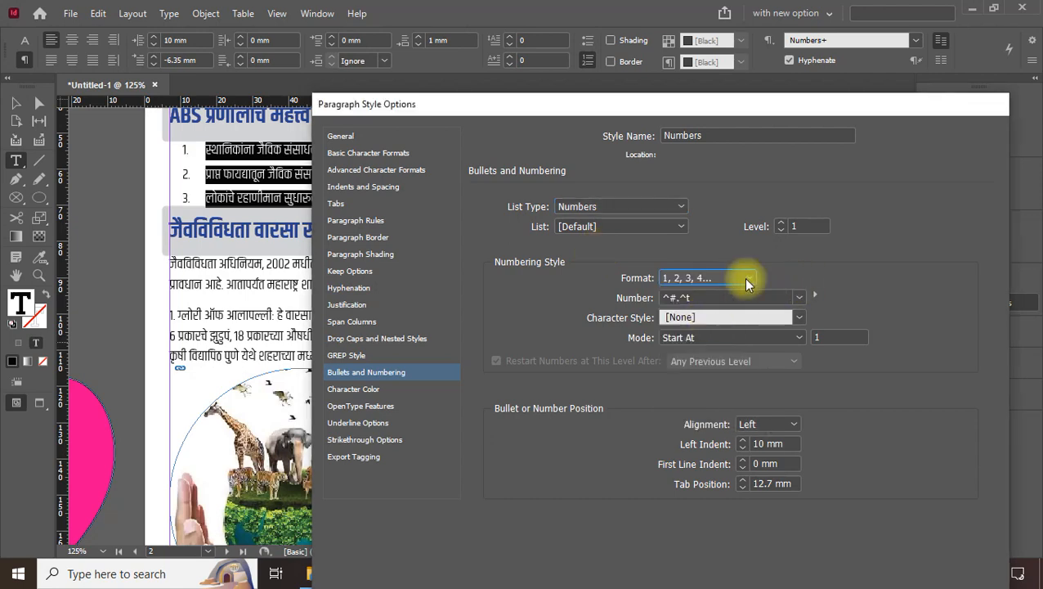
pyautogui.click(728, 279)
pyautogui.click(699, 344)
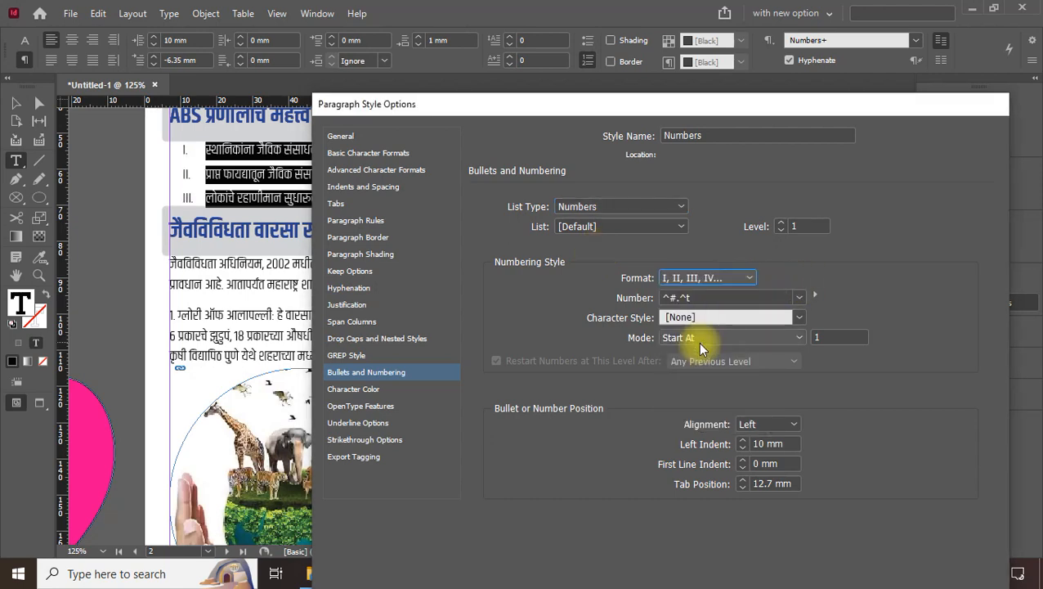
pyautogui.click(721, 283)
pyautogui.click(700, 381)
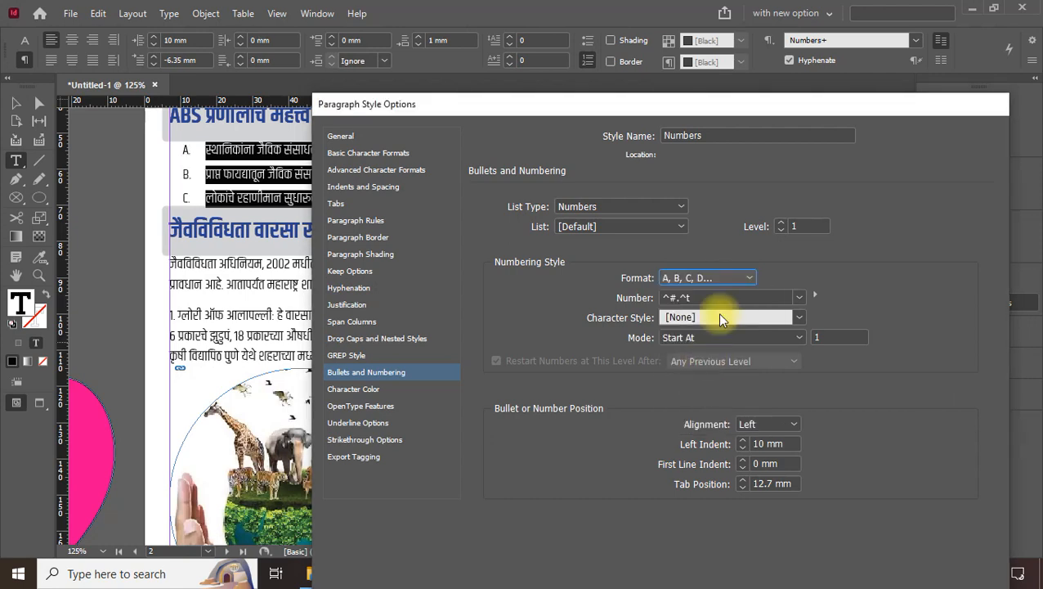
pyautogui.click(718, 280)
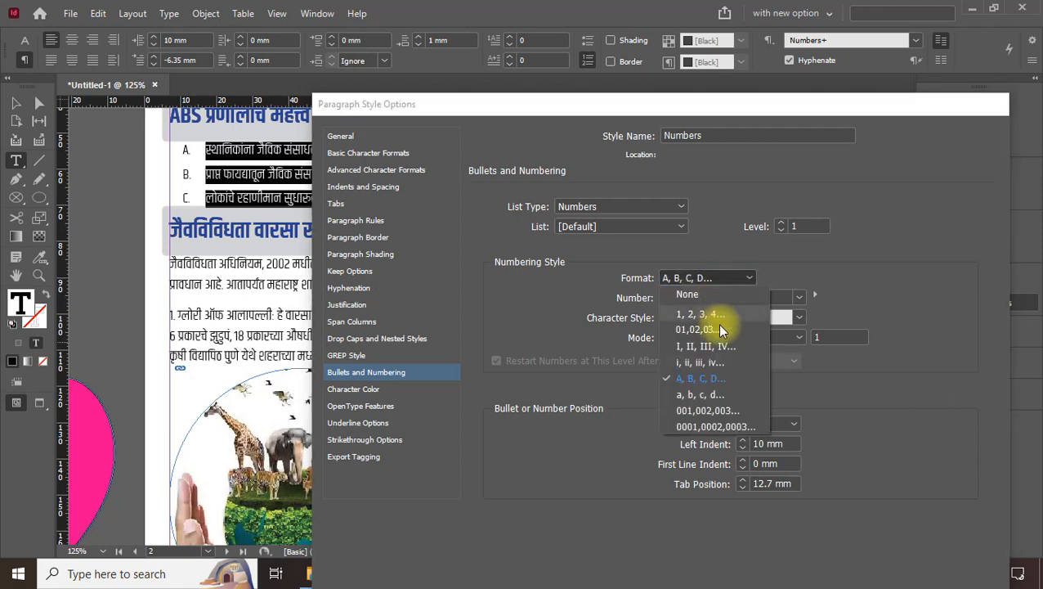
pyautogui.click(705, 399)
pyautogui.click(740, 279)
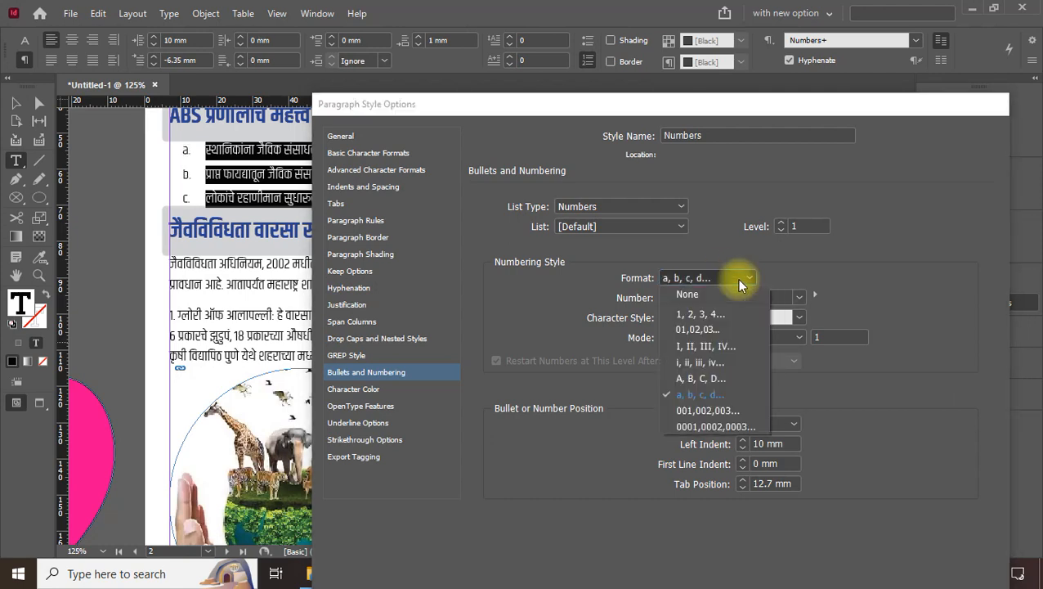
pyautogui.click(715, 401)
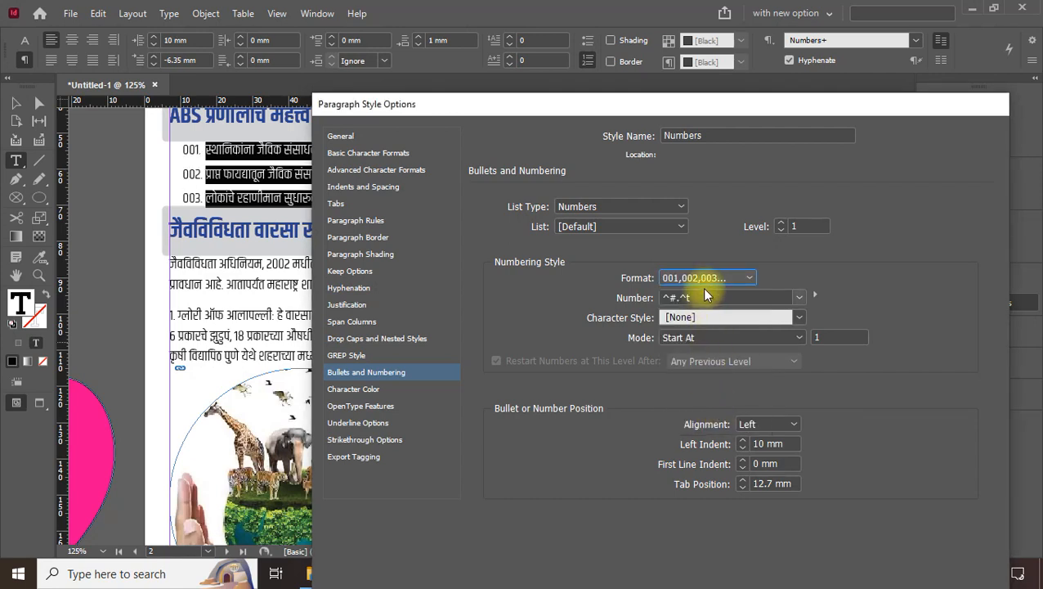
# Keep the number character style as [None] and confirm the Numbers style options
pyautogui.click(706, 318)
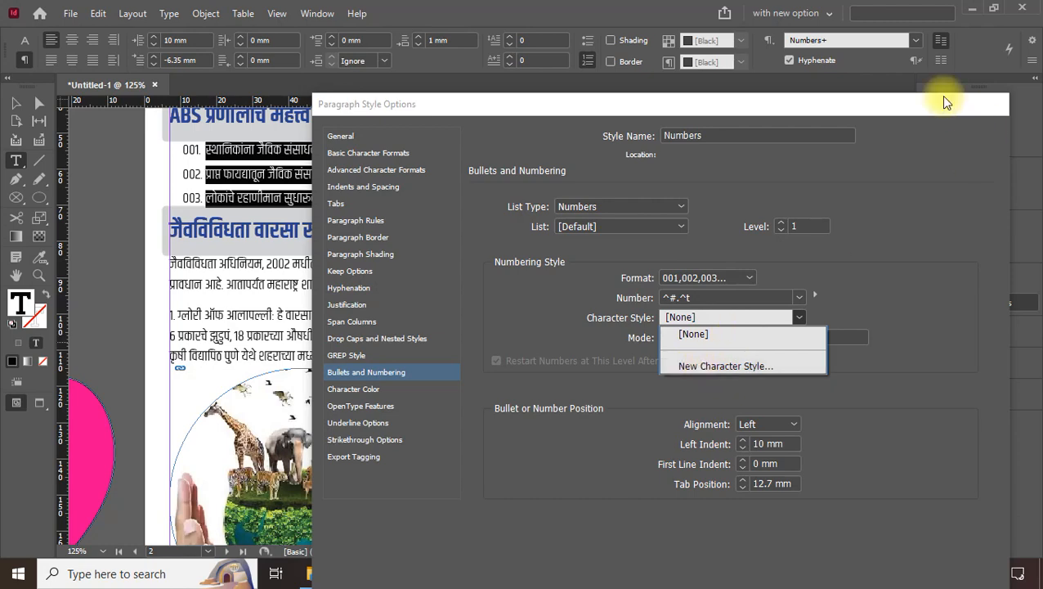
pyautogui.click(818, 109)
pyautogui.moveTo(800, 109); pyautogui.dragTo(733, 46)
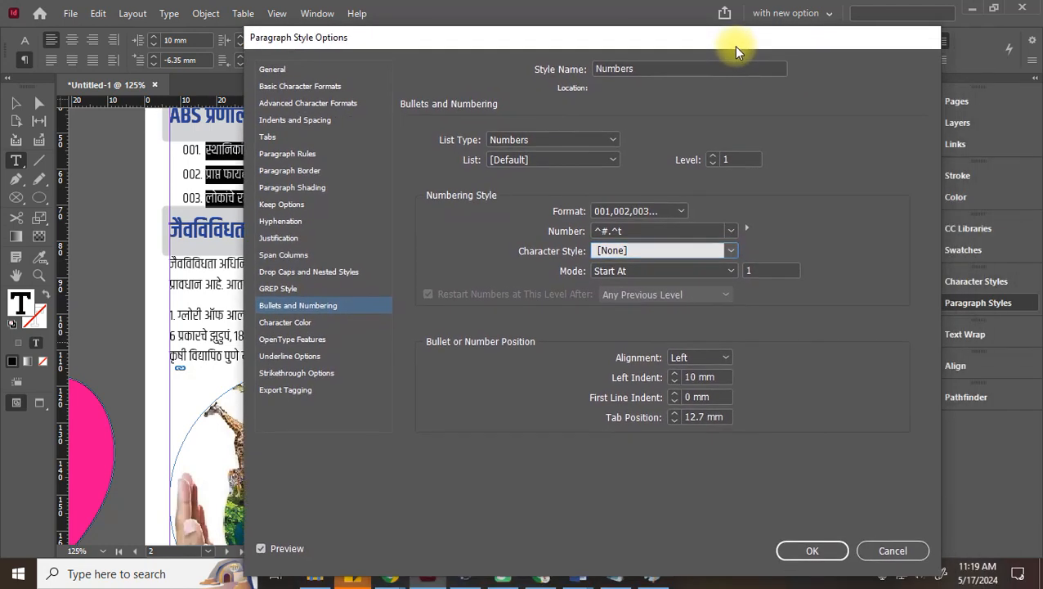
pyautogui.click(812, 551)
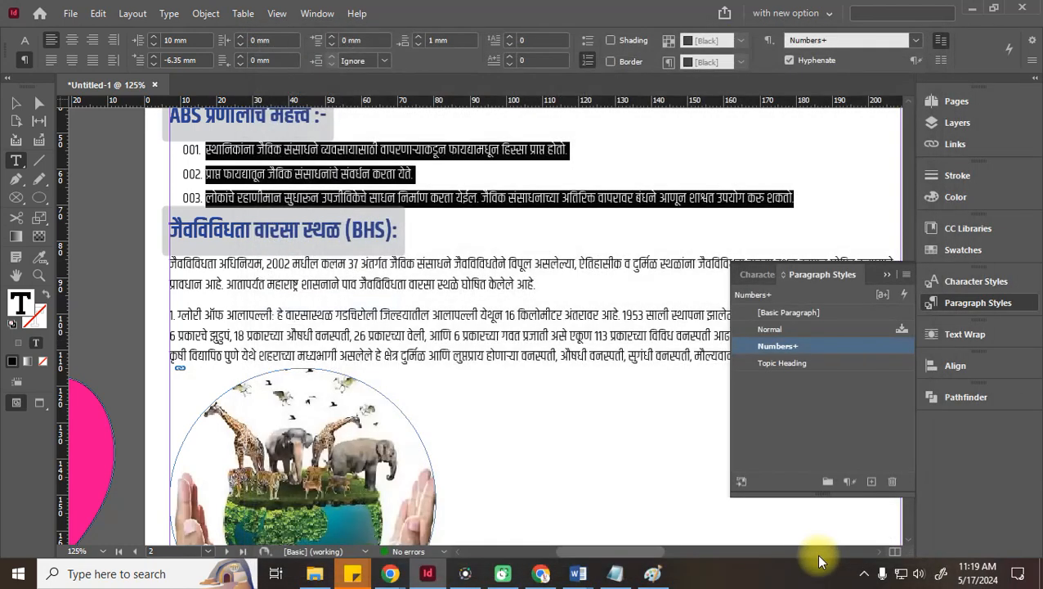
# Move to page 3 and select the whole URL line
pyautogui.click(757, 274)
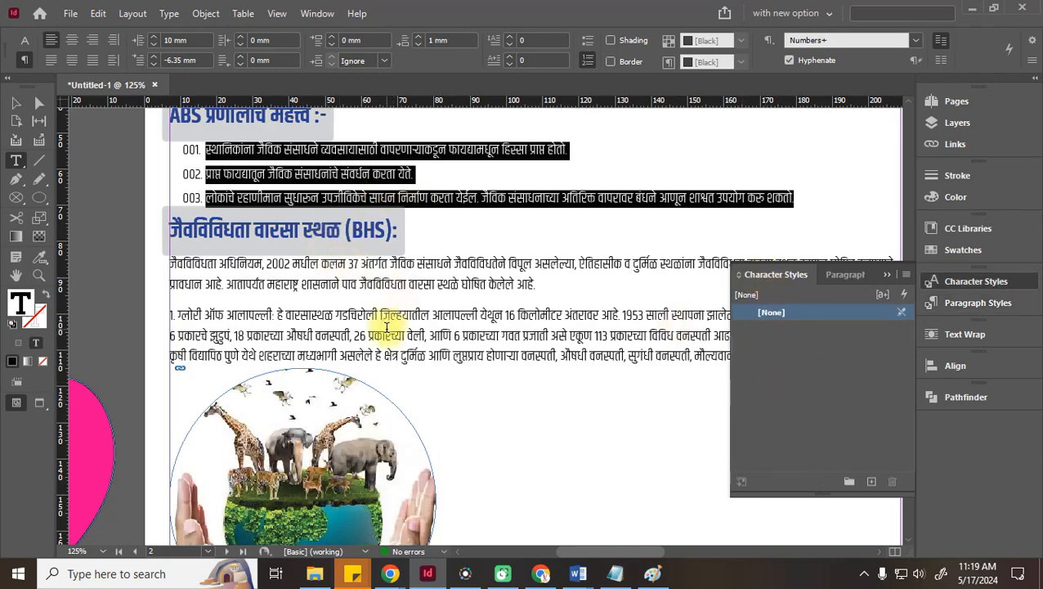
pyautogui.scroll(-6, 524, 298)
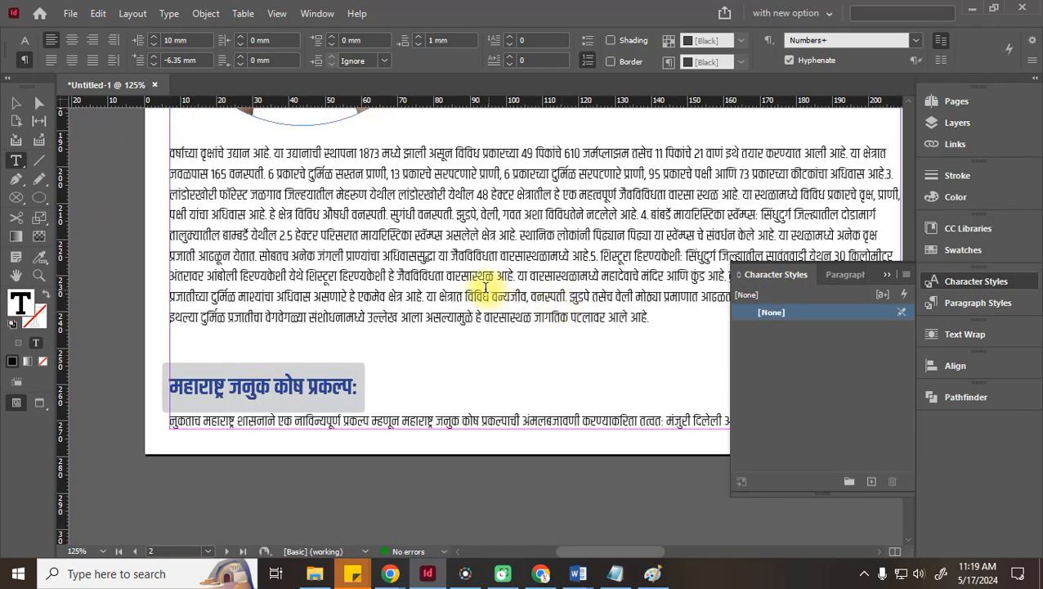
pyautogui.click(16, 103)
pyautogui.press('space')
pyautogui.moveTo(494, 222); pyautogui.dragTo(228, 411)
pyautogui.moveTo(570, 258); pyautogui.dragTo(517, 347)
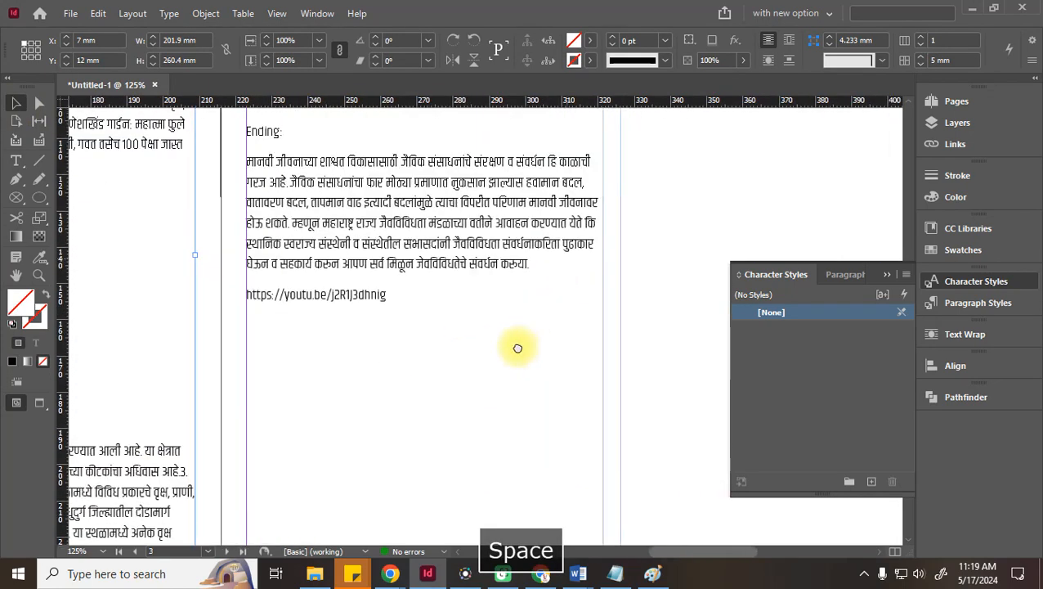
pyautogui.doubleClick(354, 299)
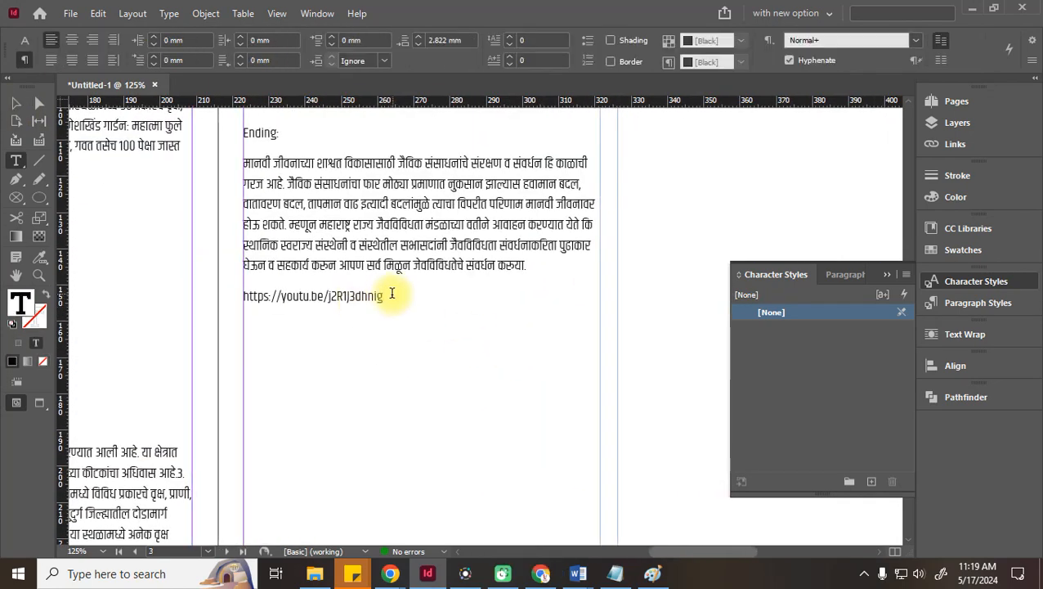
pyautogui.moveTo(396, 296); pyautogui.dragTo(214, 299)
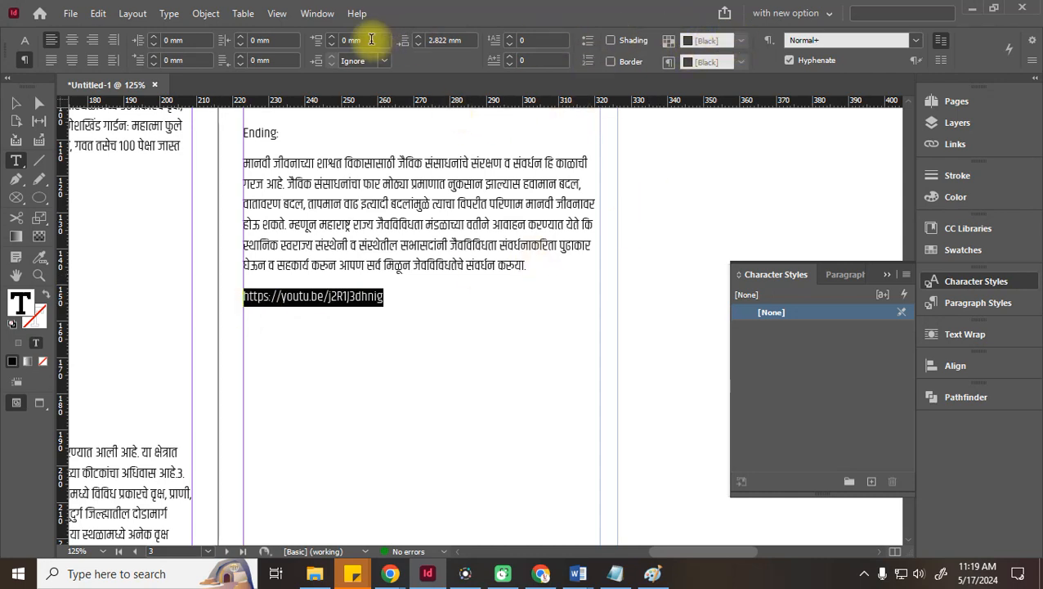
# Colour the URL red and set it to Medium weight
pyautogui.click(25, 40)
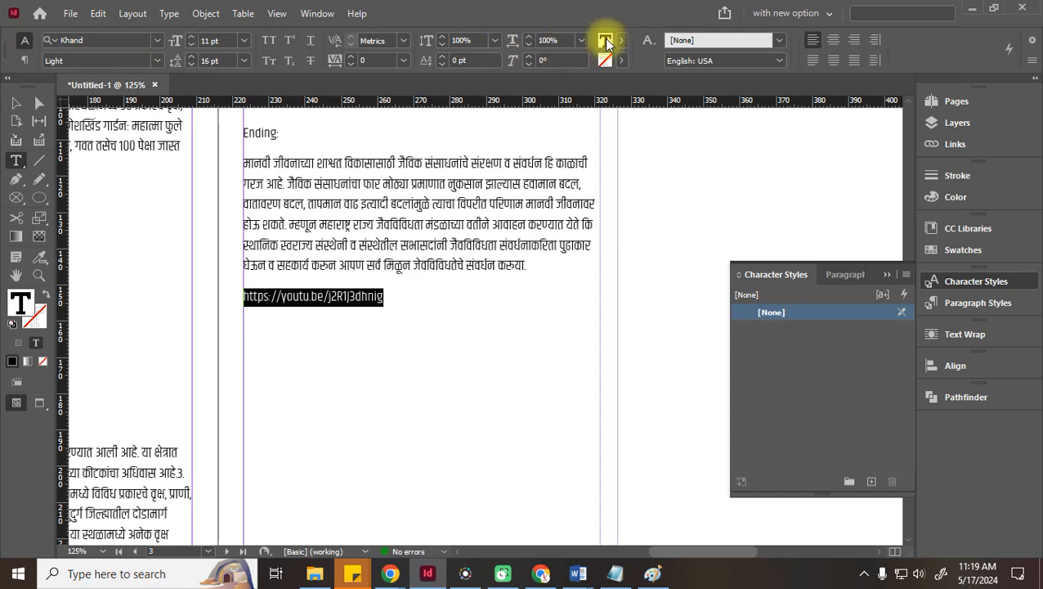
pyautogui.click(605, 40)
pyautogui.scroll(-1, 516, 188)
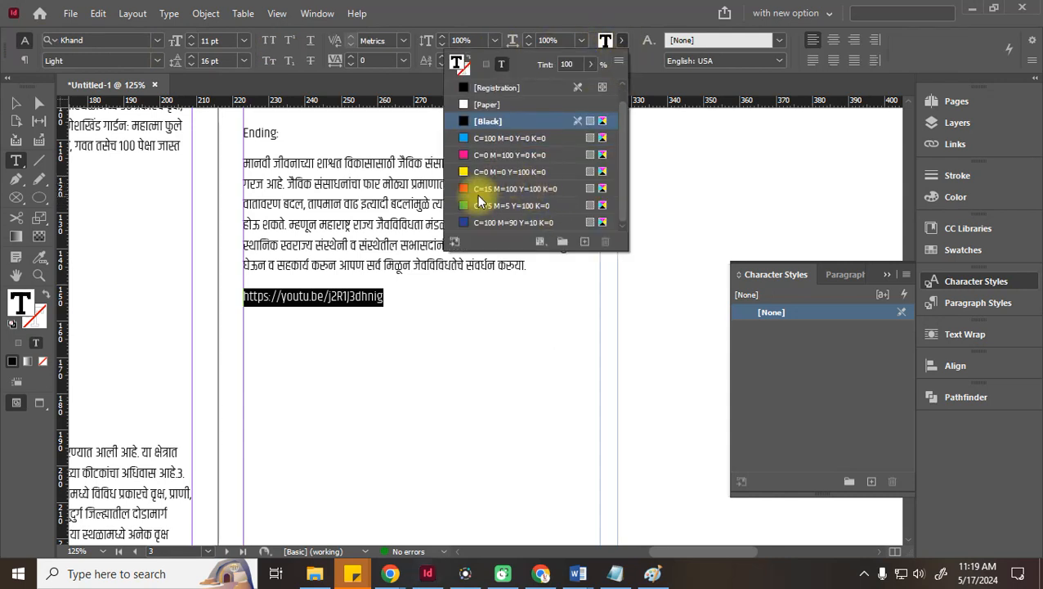
pyautogui.click(511, 188)
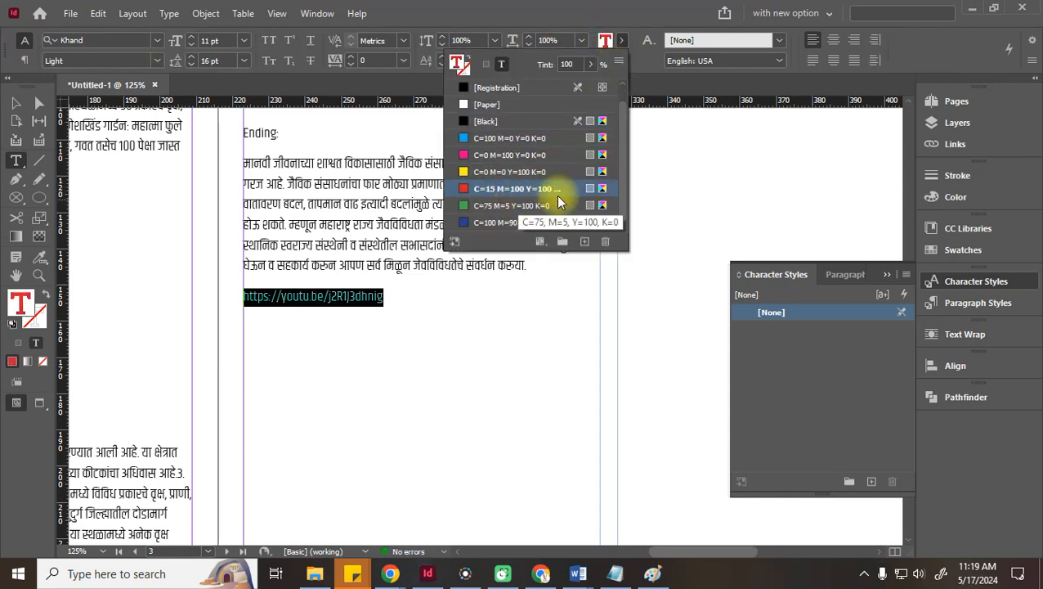
pyautogui.click(153, 59)
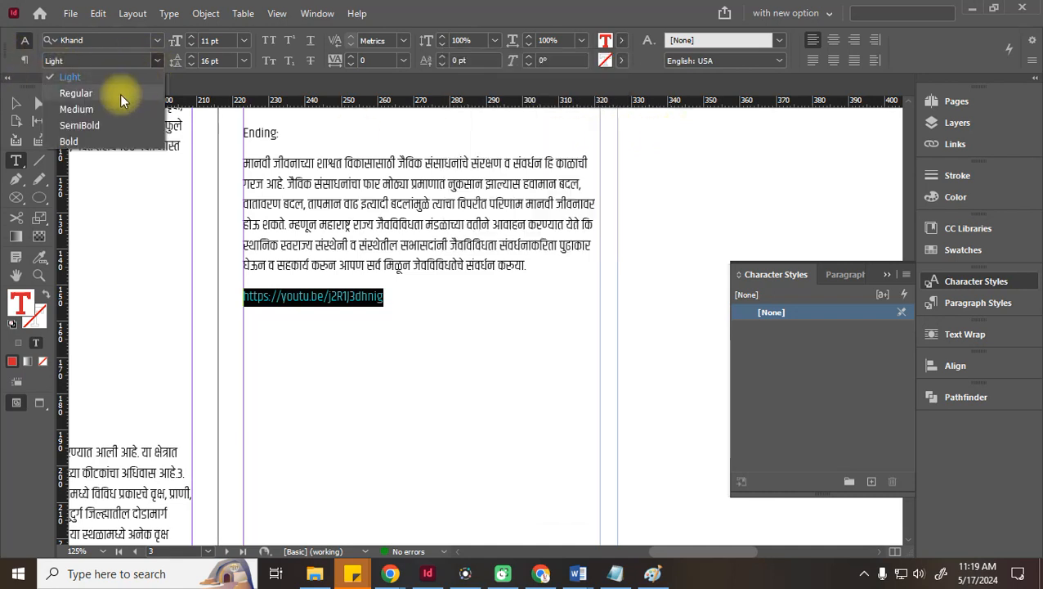
pyautogui.click(77, 109)
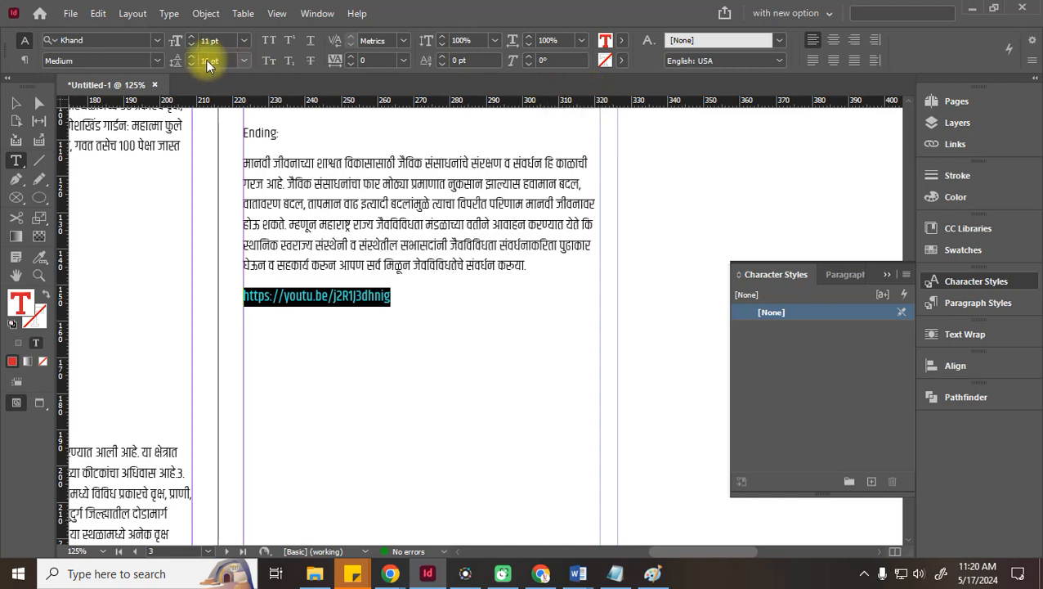
# Create a character style from the URL formatting and name it 'bullets'
pyautogui.click(872, 481)
pyautogui.doubleClick(795, 332)
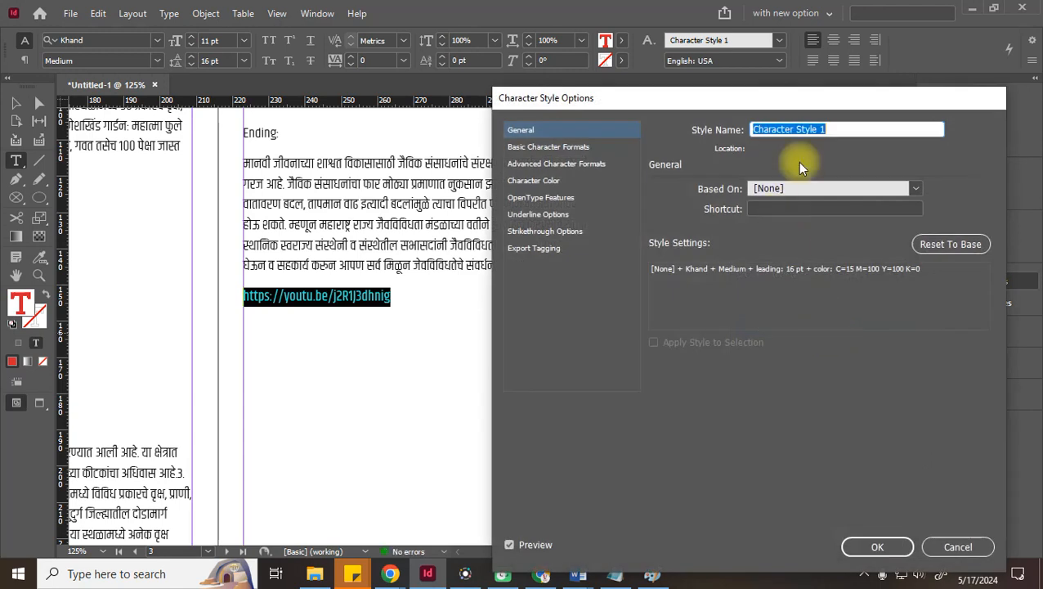
pyautogui.write('bulklets')
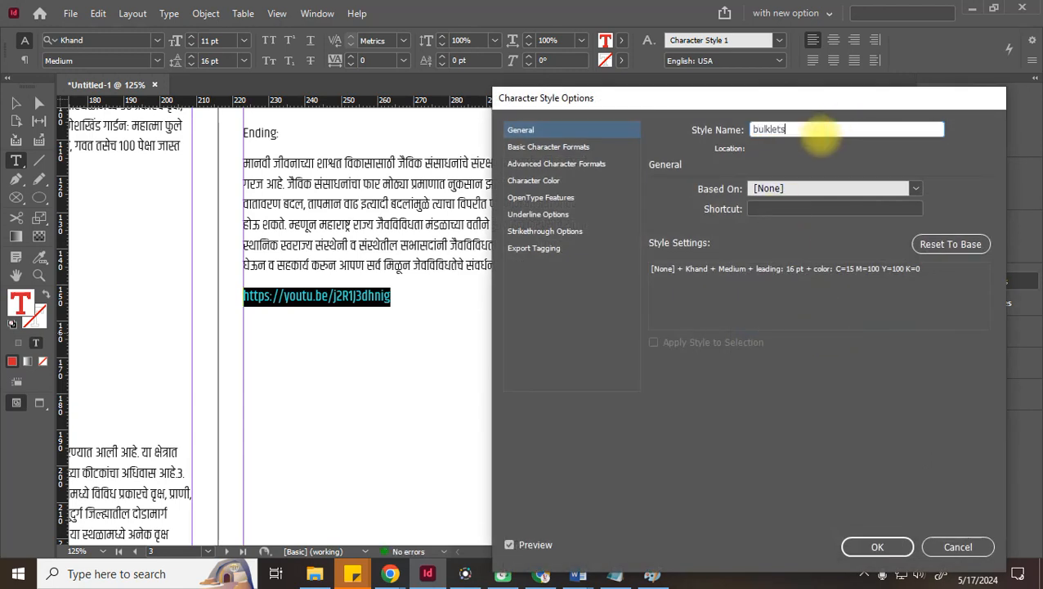
pyautogui.press('BackSpace')
pyautogui.press('BackSpace')
pyautogui.press('BackSpace')
pyautogui.press('BackSpace')
pyautogui.press('BackSpace')
pyautogui.press('BackSpace')
pyautogui.write('llets')
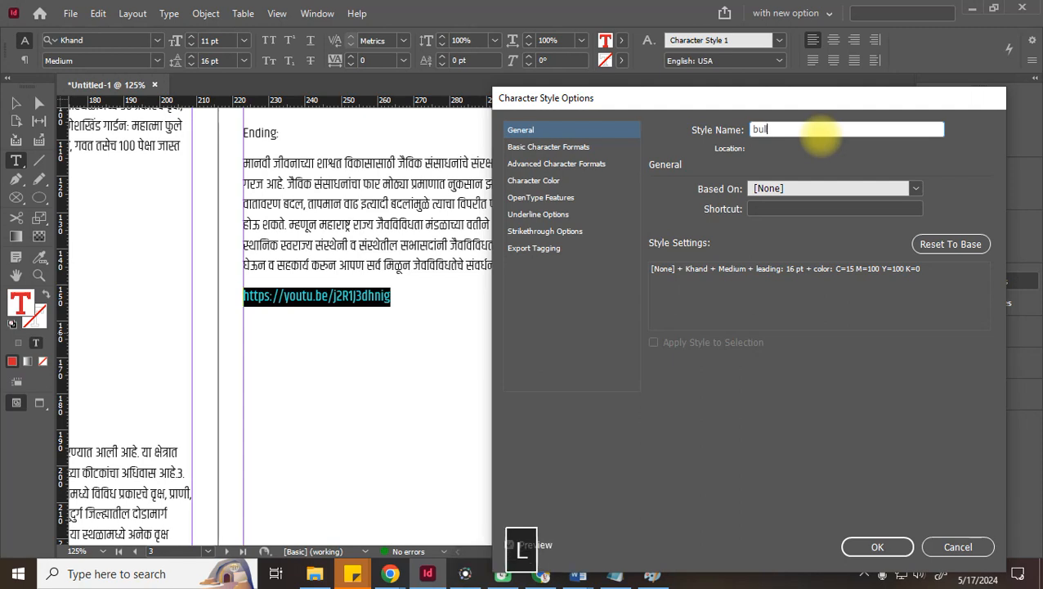
pyautogui.click(883, 546)
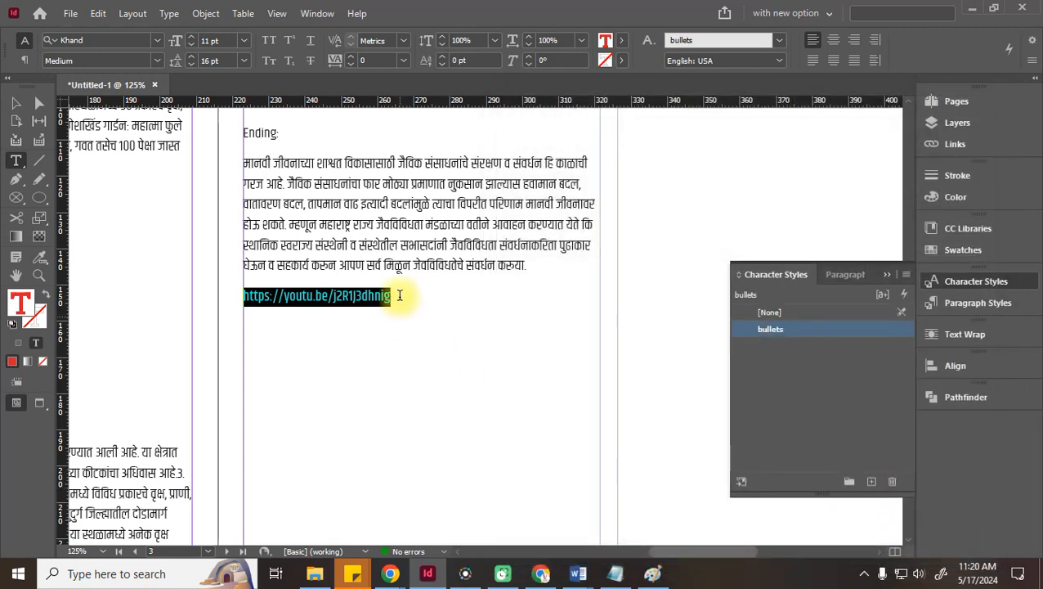
pyautogui.click(14, 102)
pyautogui.press('space')
# Apply the Numbers paragraph style to the three numbered list items
pyautogui.moveTo(321, 345); pyautogui.dragTo(769, 474)
pyautogui.moveTo(360, 248); pyautogui.dragTo(692, 429)
pyautogui.doubleClick(452, 280)
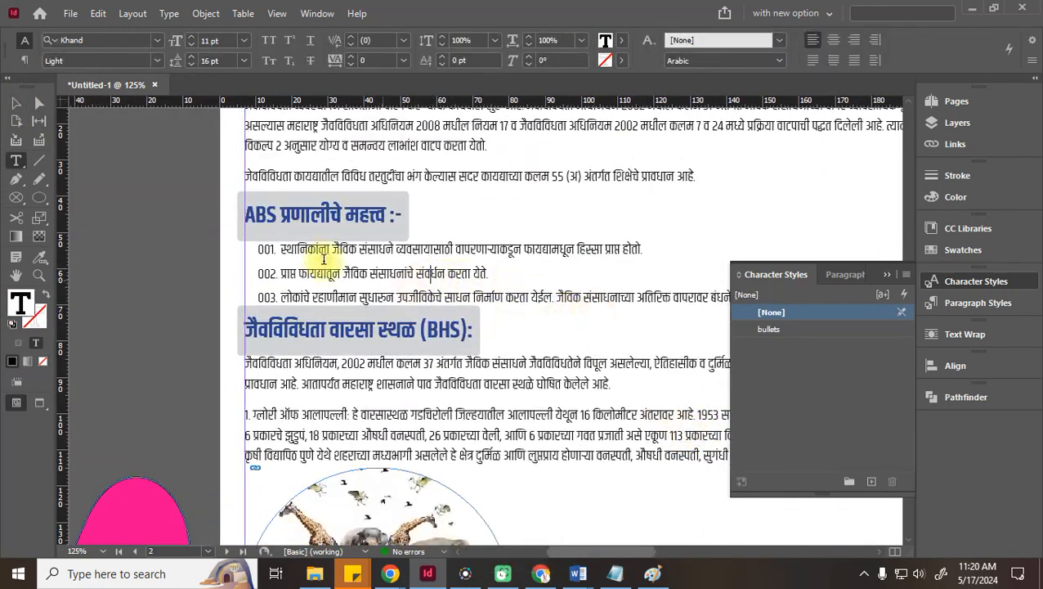
pyautogui.moveTo(259, 245); pyautogui.dragTo(871, 292)
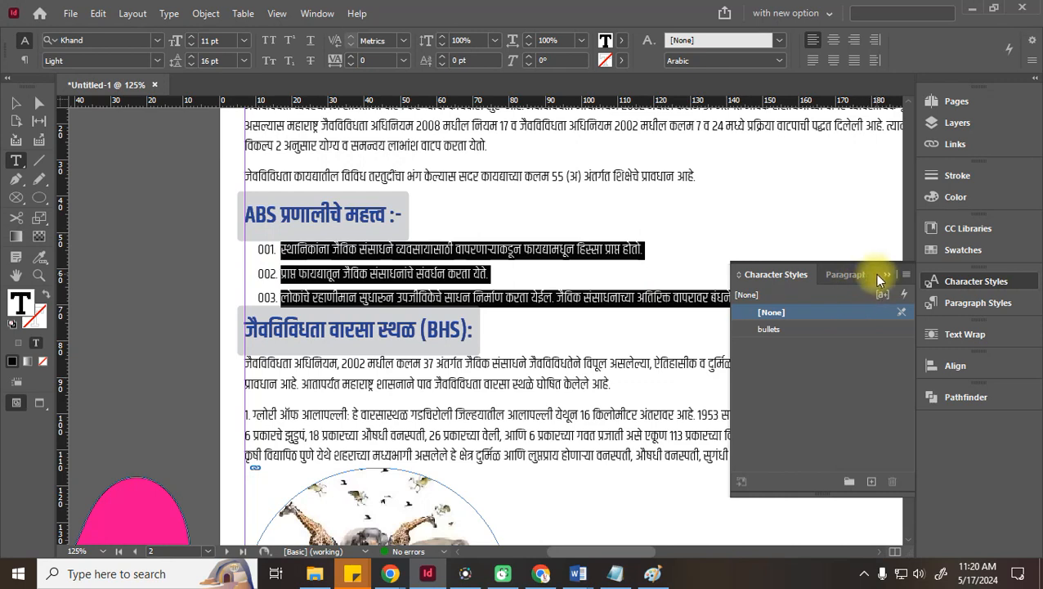
pyautogui.click(845, 274)
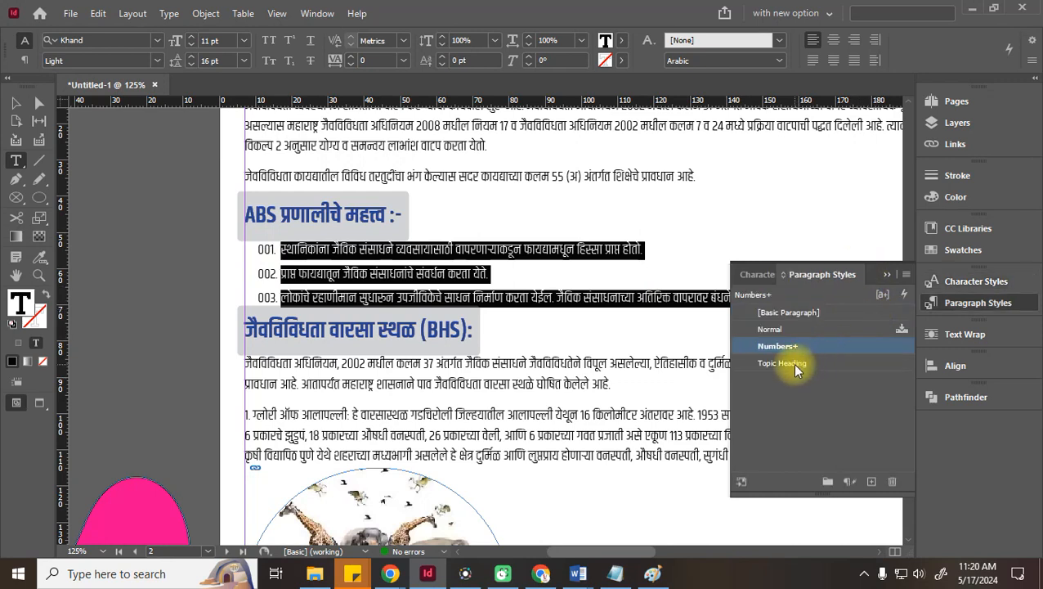
pyautogui.doubleClick(777, 346)
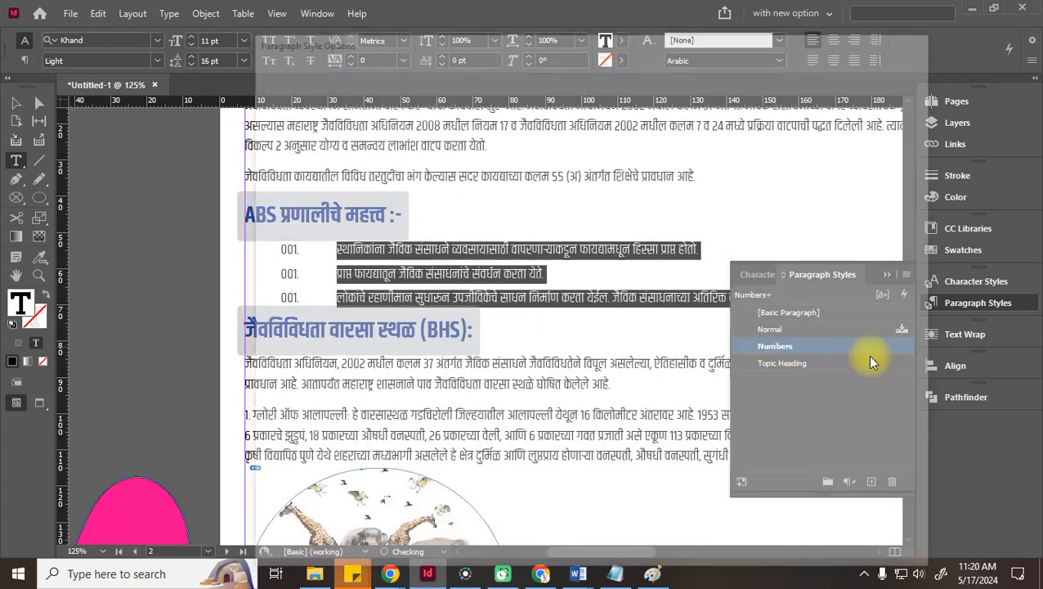
# In the Numbers style's Bullets and Numbering, set the number character style to bullets
pyautogui.moveTo(411, 40); pyautogui.dragTo(732, 46)
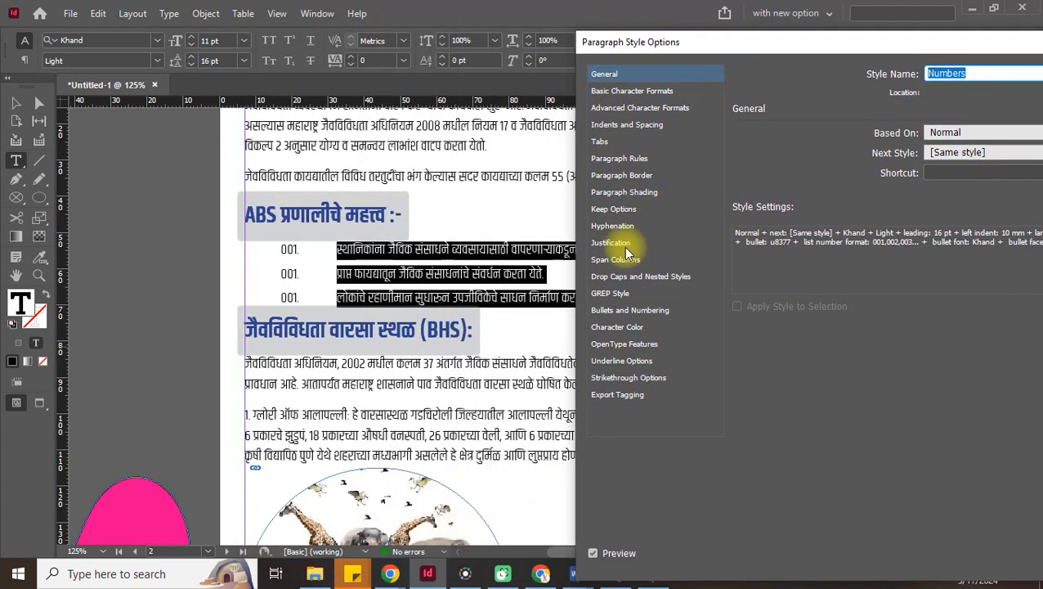
pyautogui.click(629, 309)
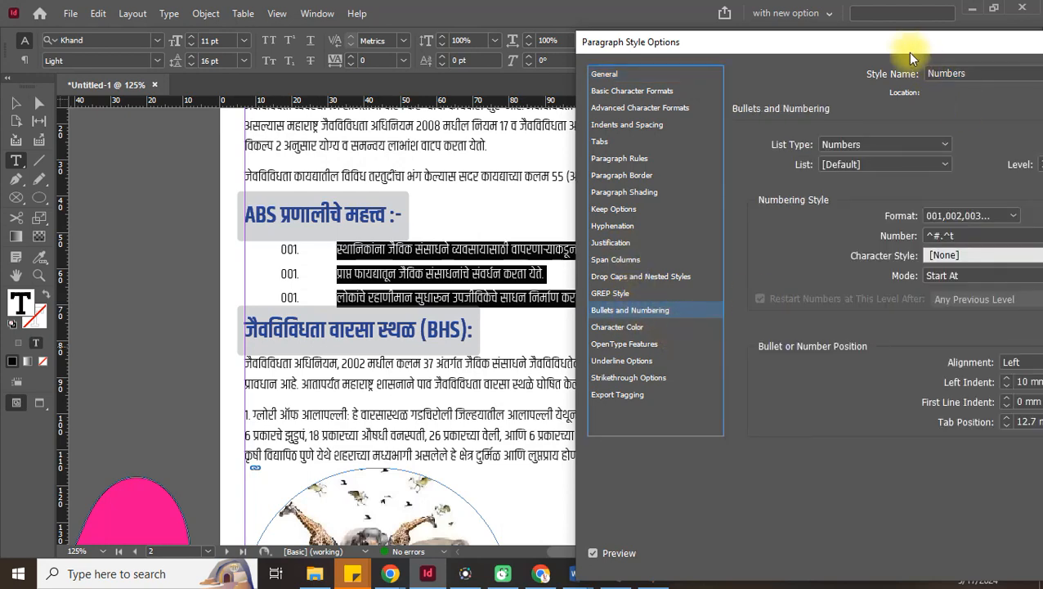
pyautogui.moveTo(908, 53); pyautogui.dragTo(814, 54)
pyautogui.click(845, 260)
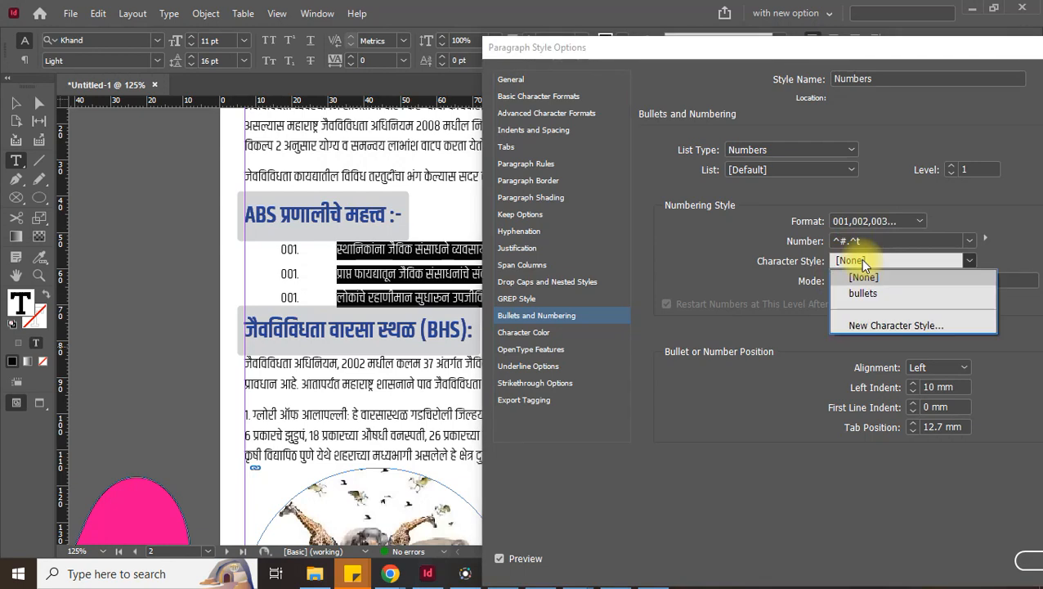
pyautogui.click(874, 295)
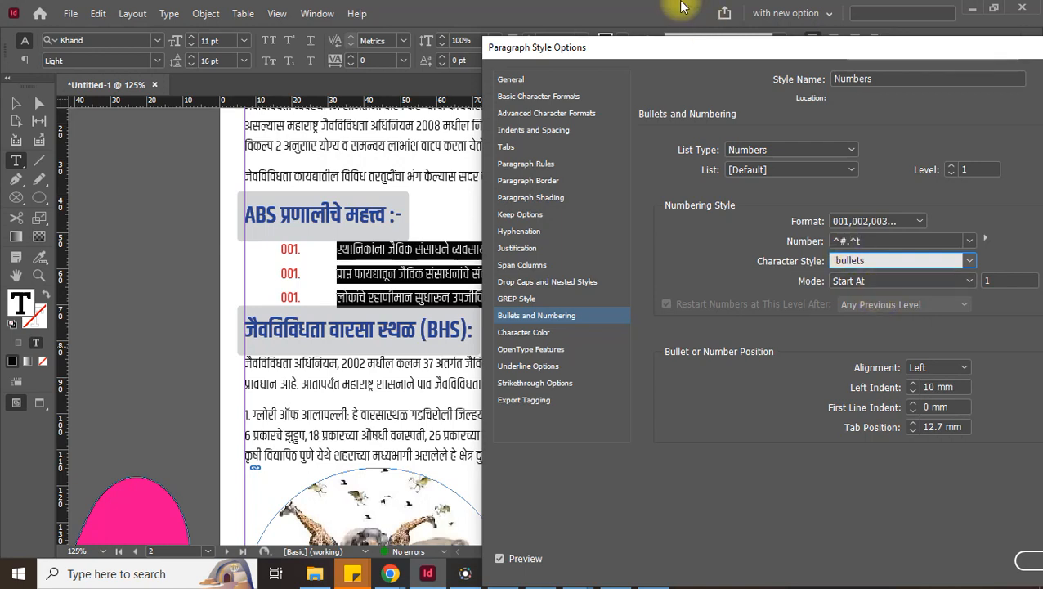
pyautogui.moveTo(656, 47); pyautogui.dragTo(420, 54)
# Confirm the style and toggle numbering off and on so the list reads 001, 002, 003
pyautogui.click(812, 569)
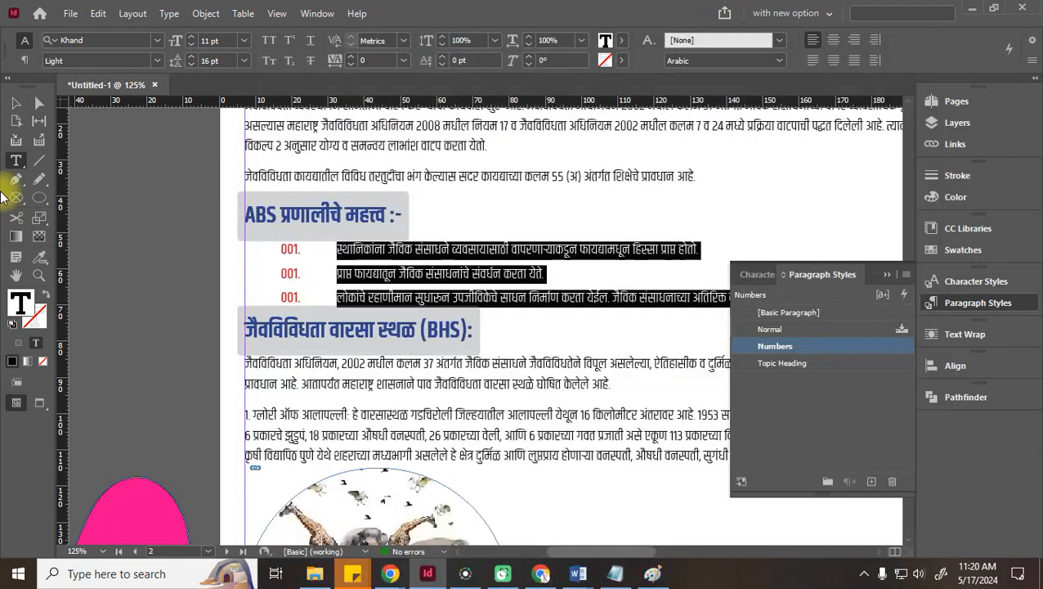
pyautogui.click(16, 103)
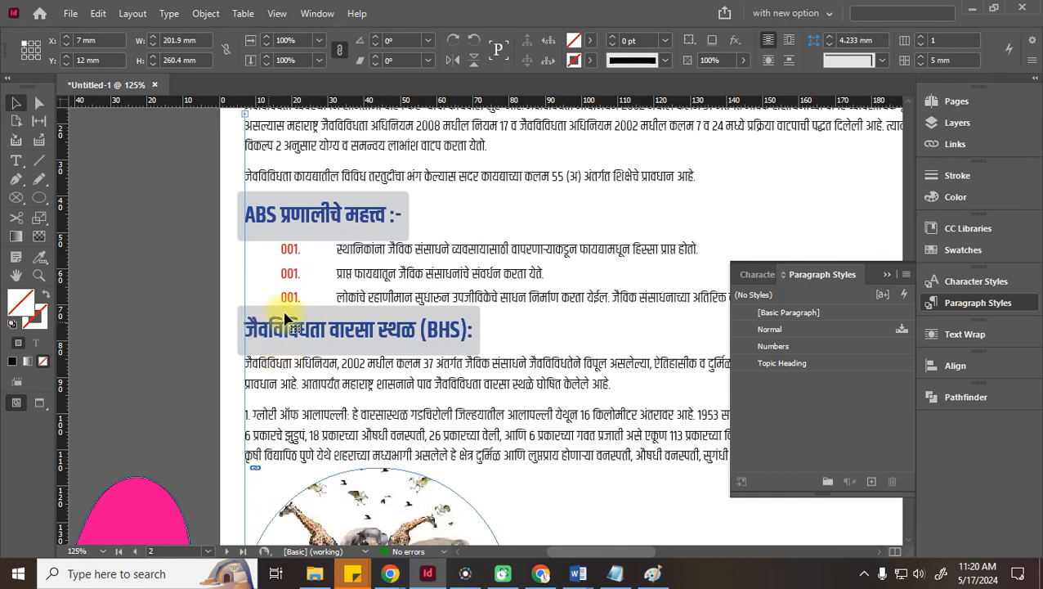
pyautogui.doubleClick(354, 270)
pyautogui.click(294, 251)
pyautogui.moveTo(295, 251); pyautogui.dragTo(733, 301)
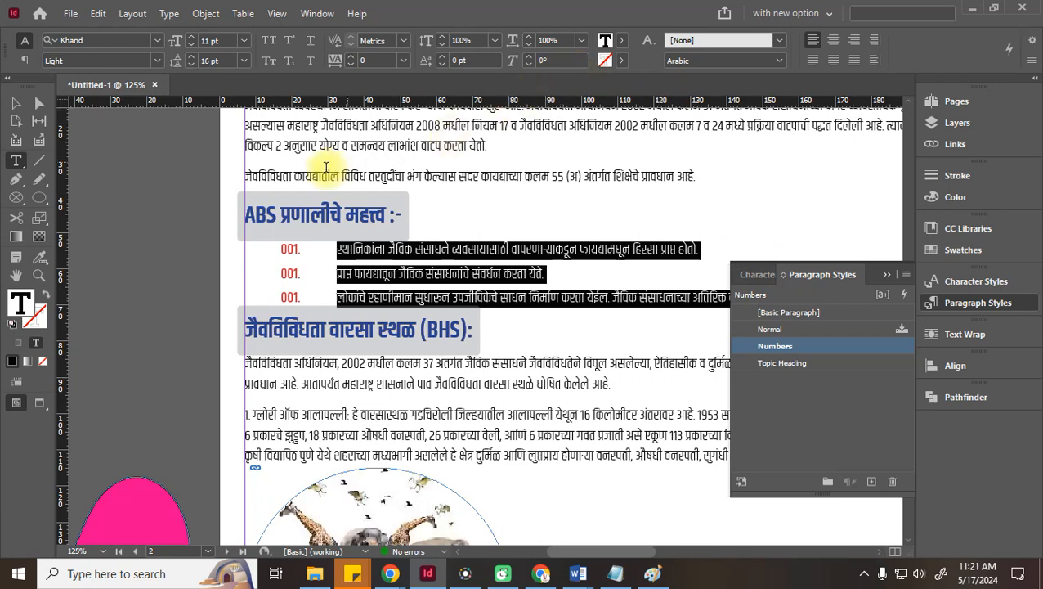
pyautogui.click(25, 62)
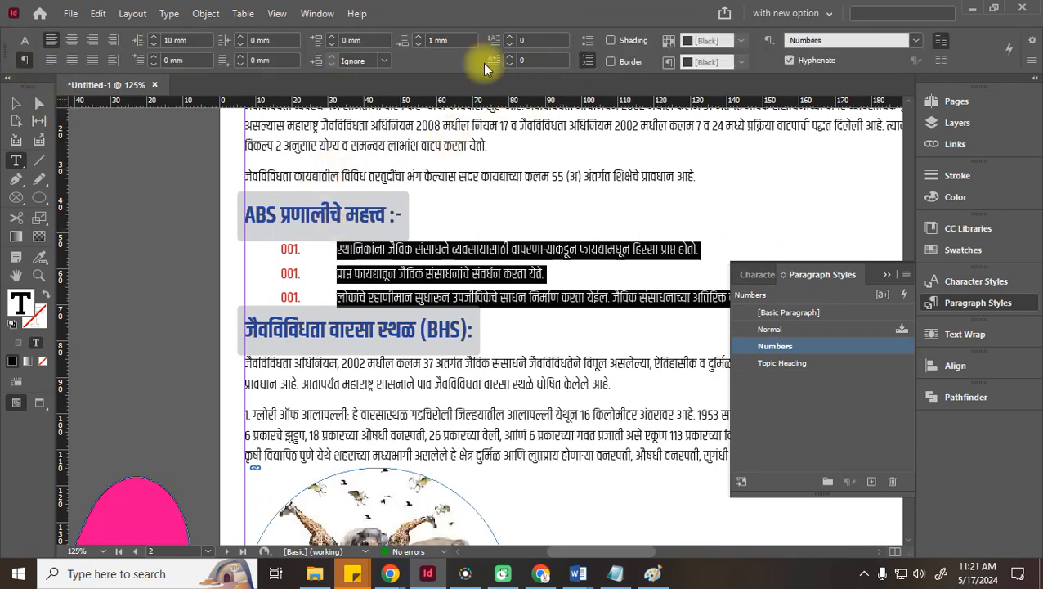
pyautogui.click(586, 62)
pyautogui.click(586, 62)
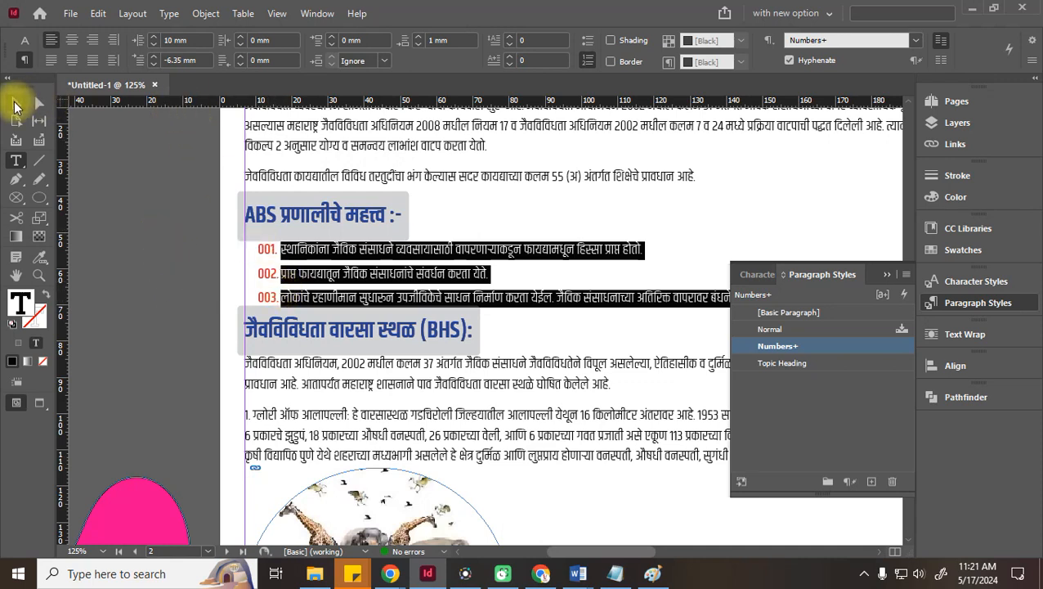
# Indent the list 16 mm left with a -10 mm first-line indent
pyautogui.click(155, 64)
pyautogui.click(154, 65)
pyautogui.click(154, 65)
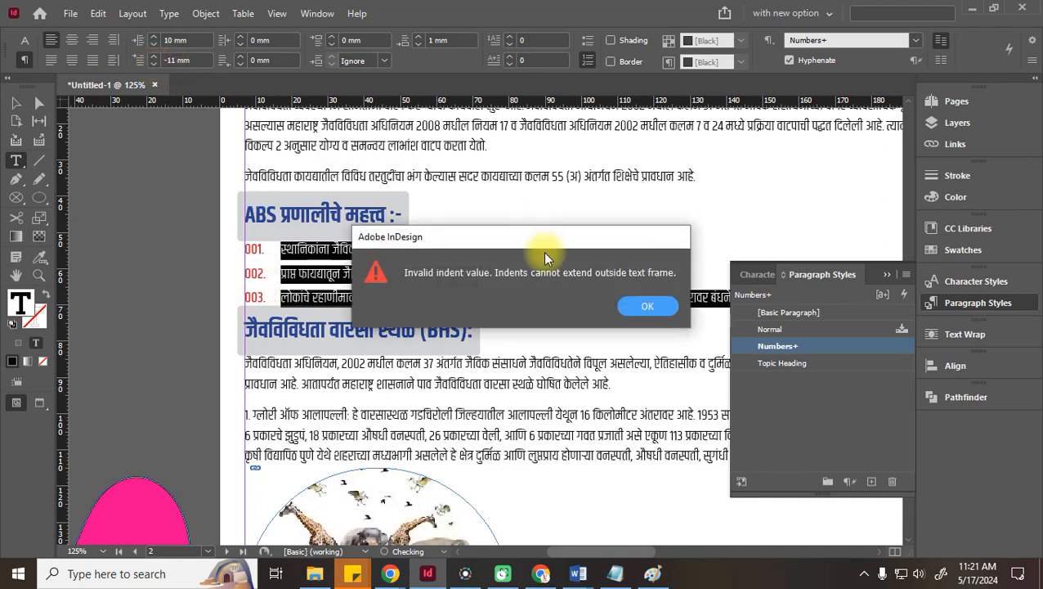
pyautogui.click(641, 309)
pyautogui.click(152, 37)
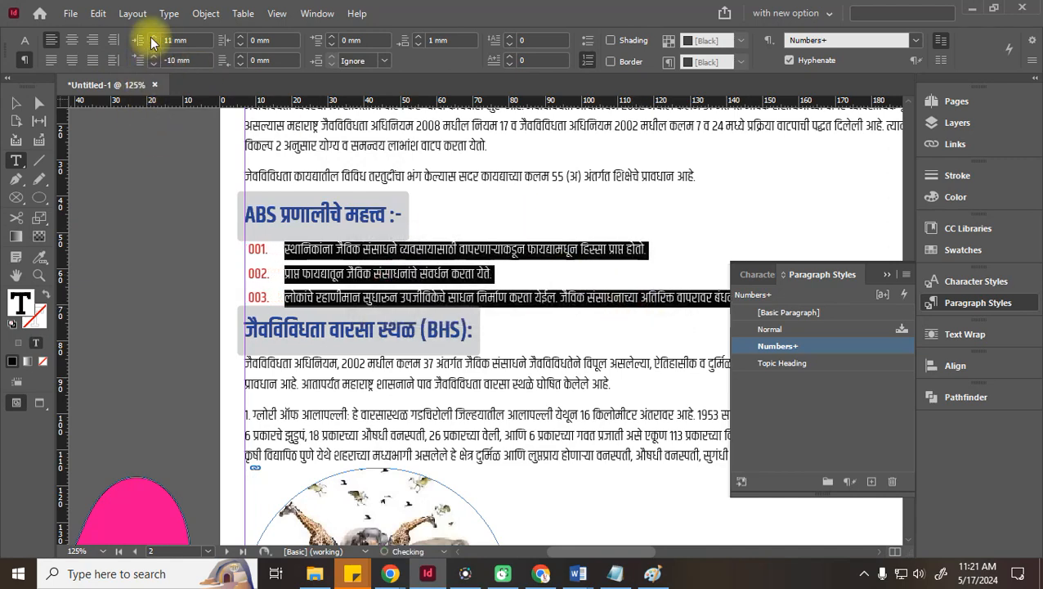
pyautogui.click(152, 38)
pyautogui.click(153, 37)
pyautogui.click(152, 37)
pyautogui.click(152, 37)
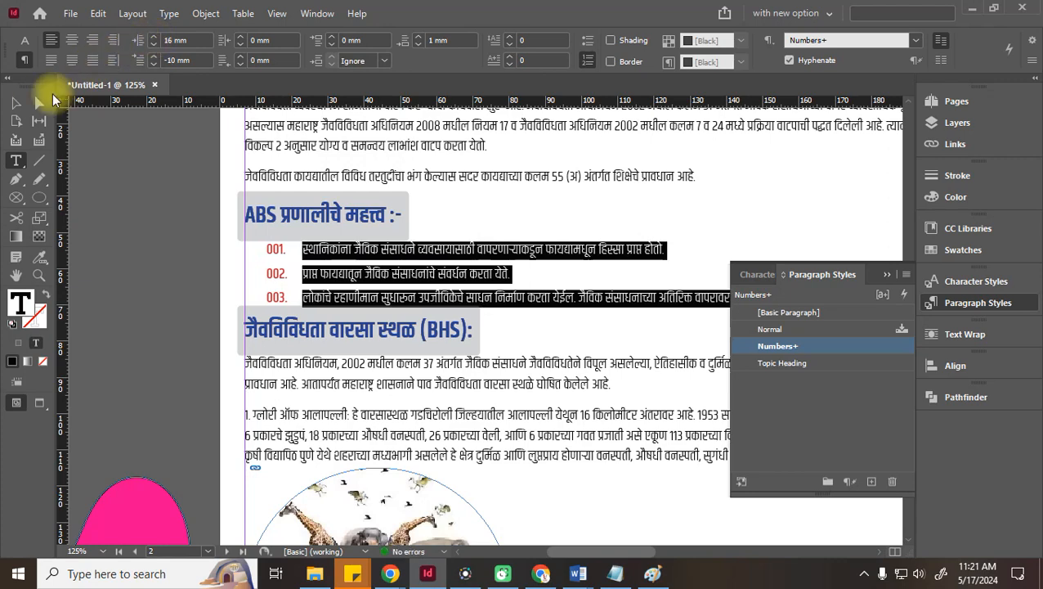
pyautogui.click(17, 103)
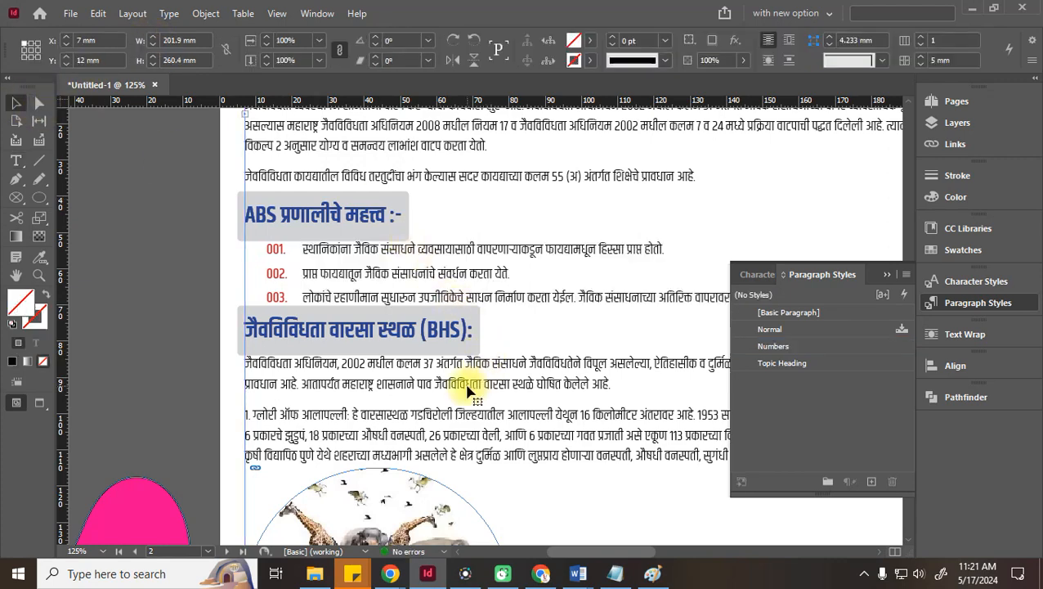
# Select page 1's opening paragraph and raise its first-line indent to 7 mm
pyautogui.scroll(-3, 393, 343)
pyautogui.scroll(9, 327, 328)
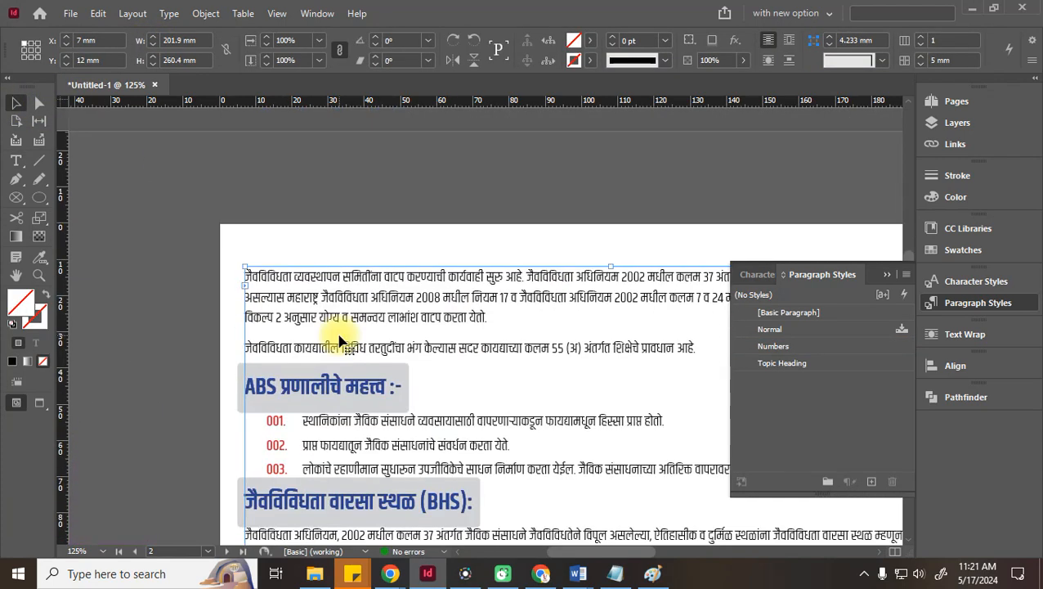
pyautogui.scroll(-8, 638, 378)
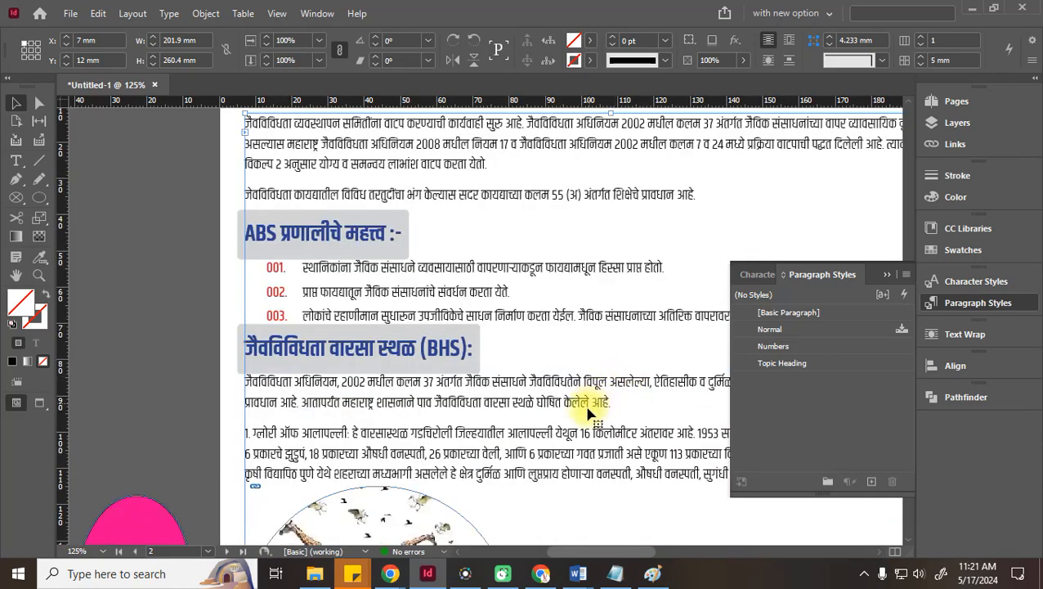
pyautogui.moveTo(640, 544); pyautogui.dragTo(753, 571)
pyautogui.scroll(20, 372, 377)
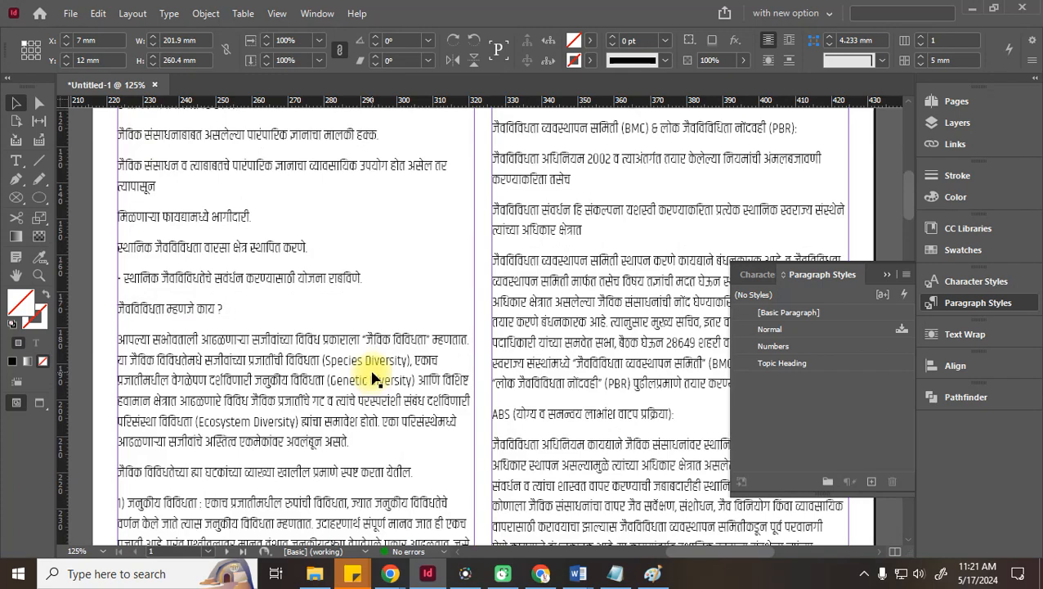
pyautogui.scroll(4, 372, 377)
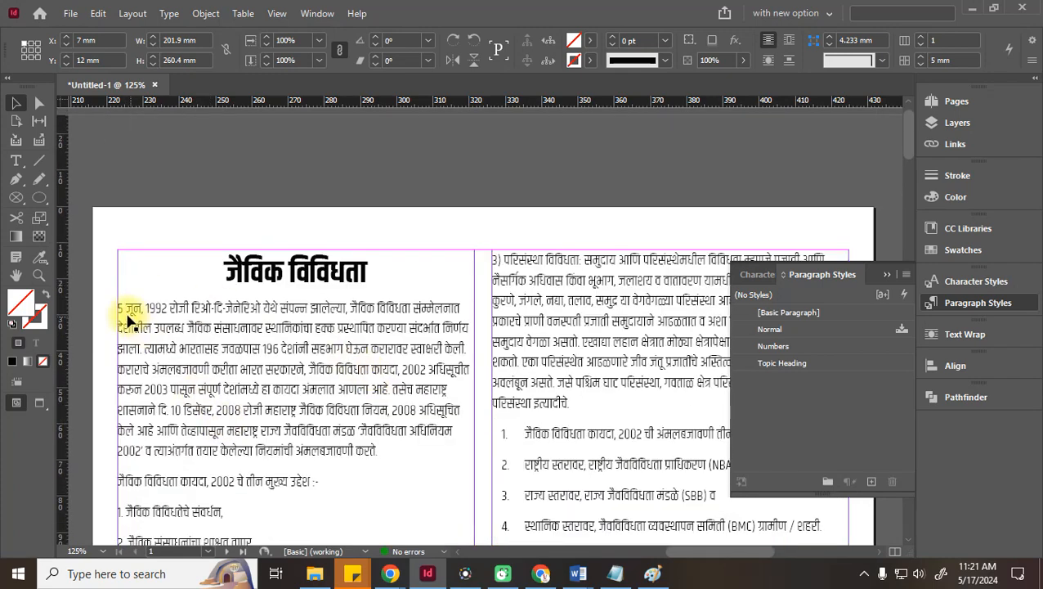
pyautogui.doubleClick(215, 327)
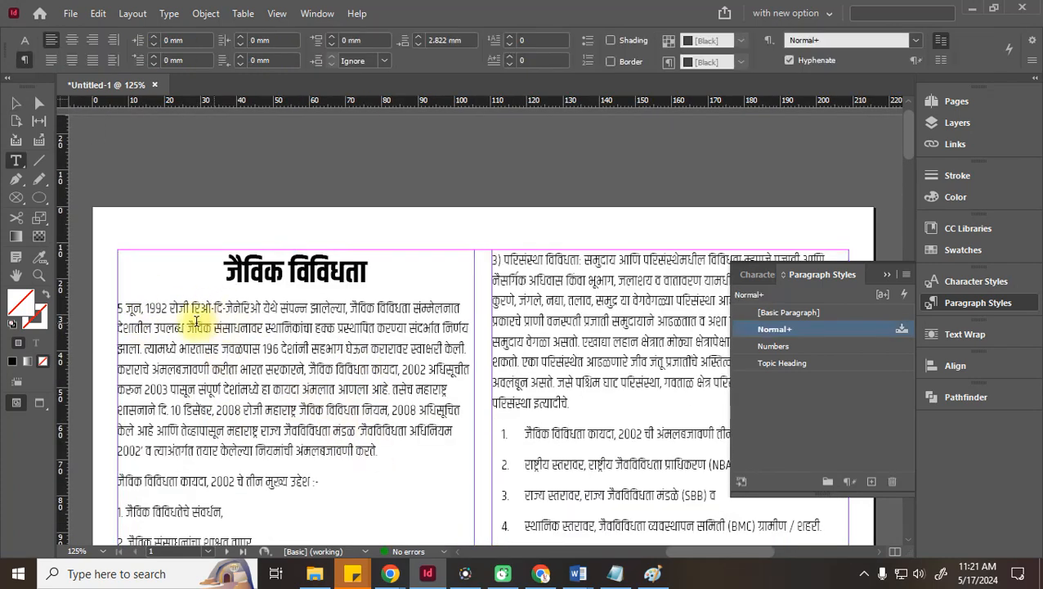
pyautogui.moveTo(121, 309); pyautogui.dragTo(426, 454)
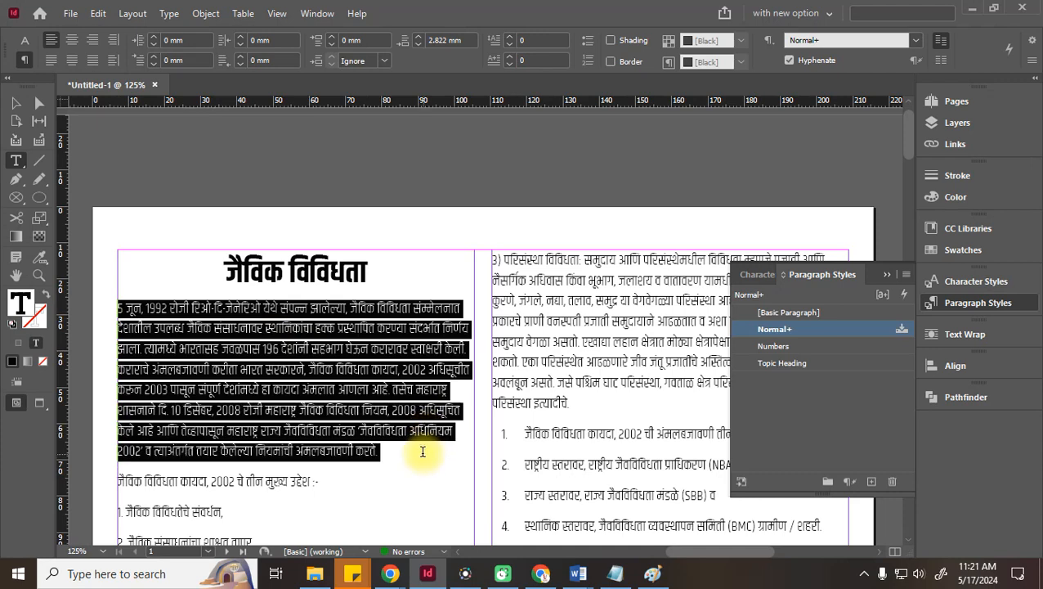
pyautogui.click(154, 56)
pyautogui.click(158, 57)
pyautogui.click(158, 56)
pyautogui.click(158, 57)
pyautogui.click(158, 57)
pyautogui.click(158, 56)
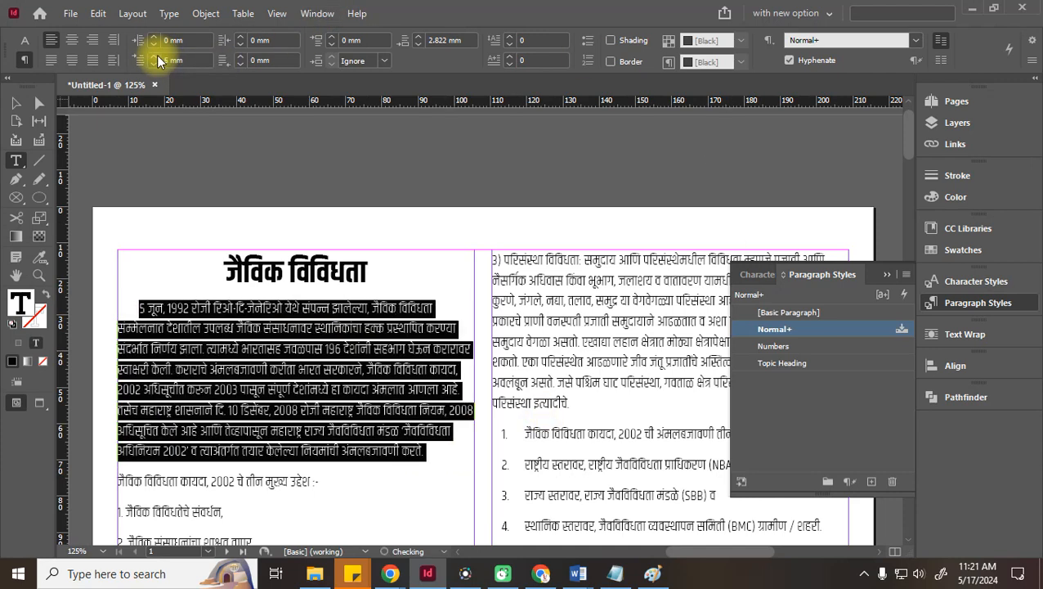
pyautogui.click(158, 57)
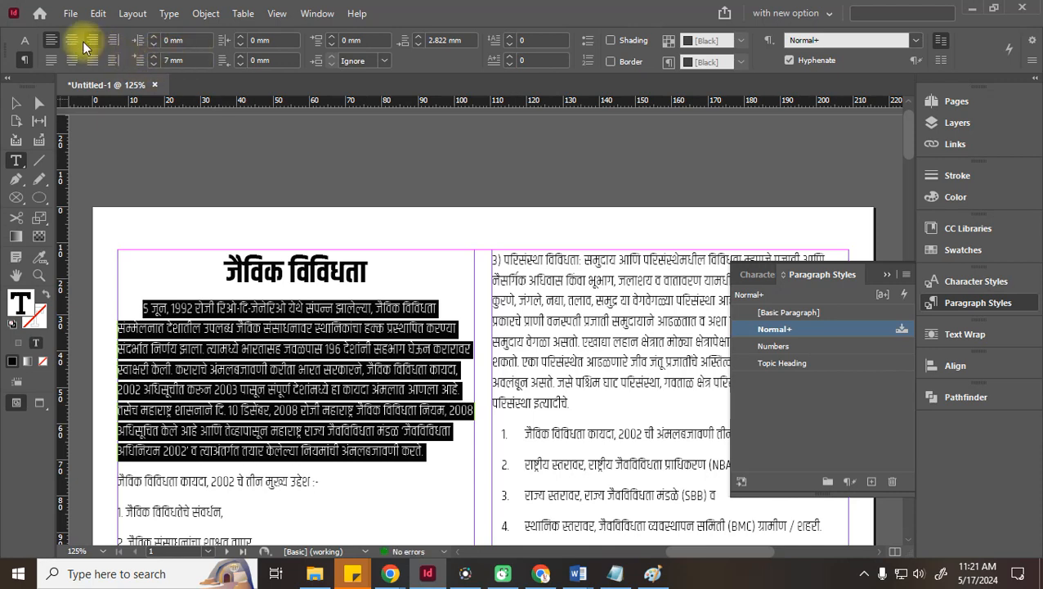
# Justify the paragraph with its last line aligned left and settle the first-line indent at 5 mm
pyautogui.click(50, 59)
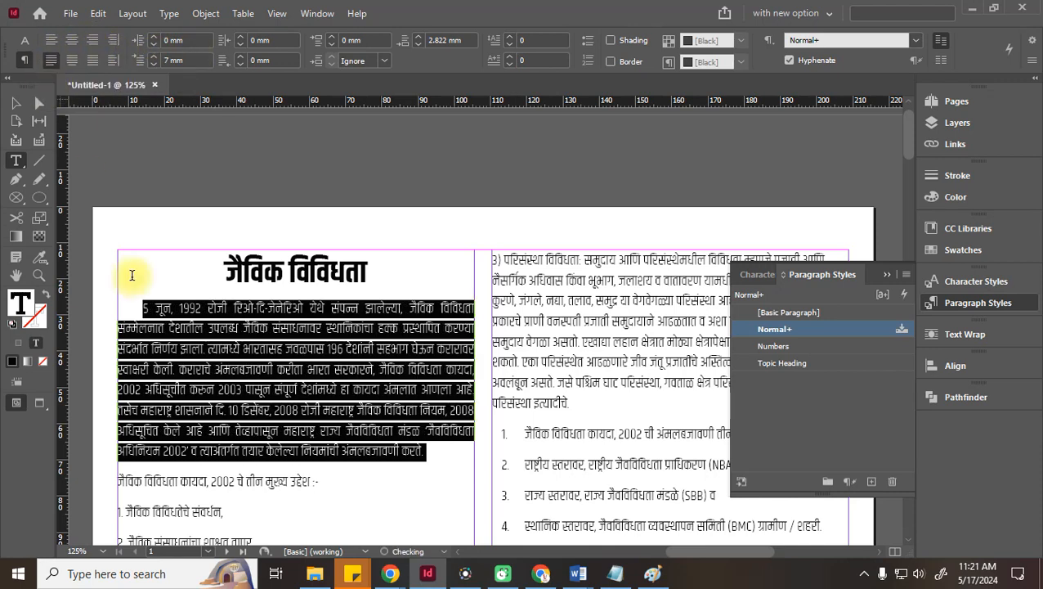
pyautogui.click(153, 57)
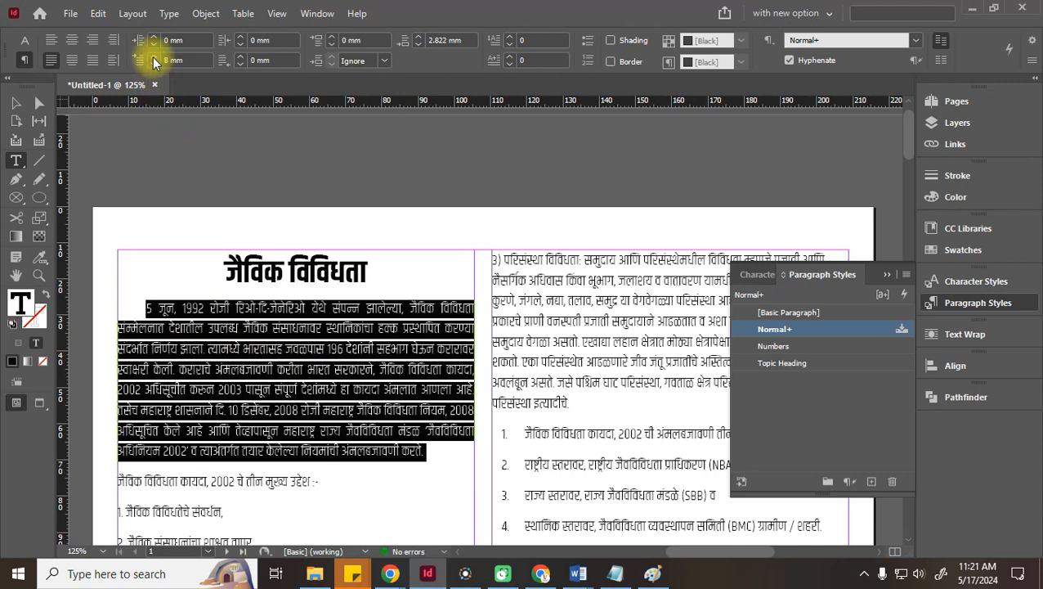
pyautogui.click(153, 65)
pyautogui.click(153, 65)
pyautogui.click(153, 65)
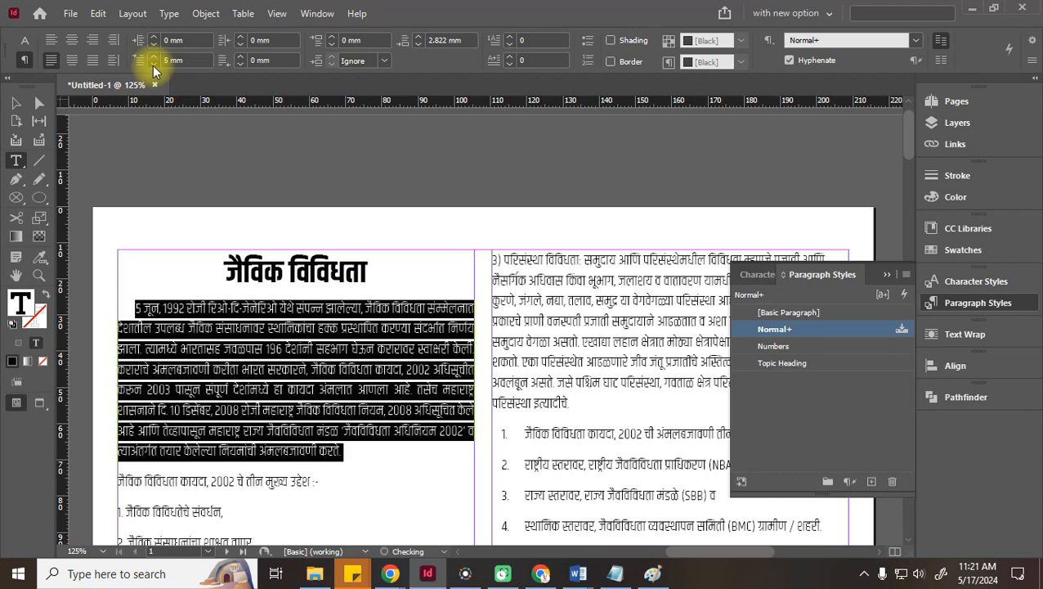
pyautogui.click(152, 65)
pyautogui.click(152, 65)
pyautogui.click(153, 66)
pyautogui.click(153, 65)
pyautogui.click(153, 66)
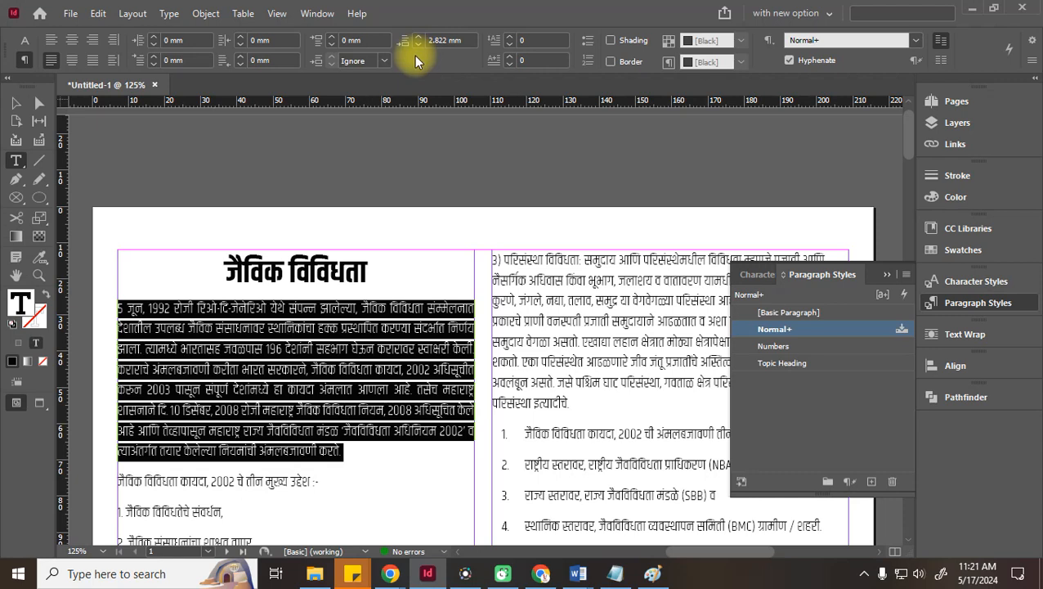
# Add a three-line-deep drop cap to the opening paragraph
pyautogui.click(510, 36)
pyautogui.click(510, 36)
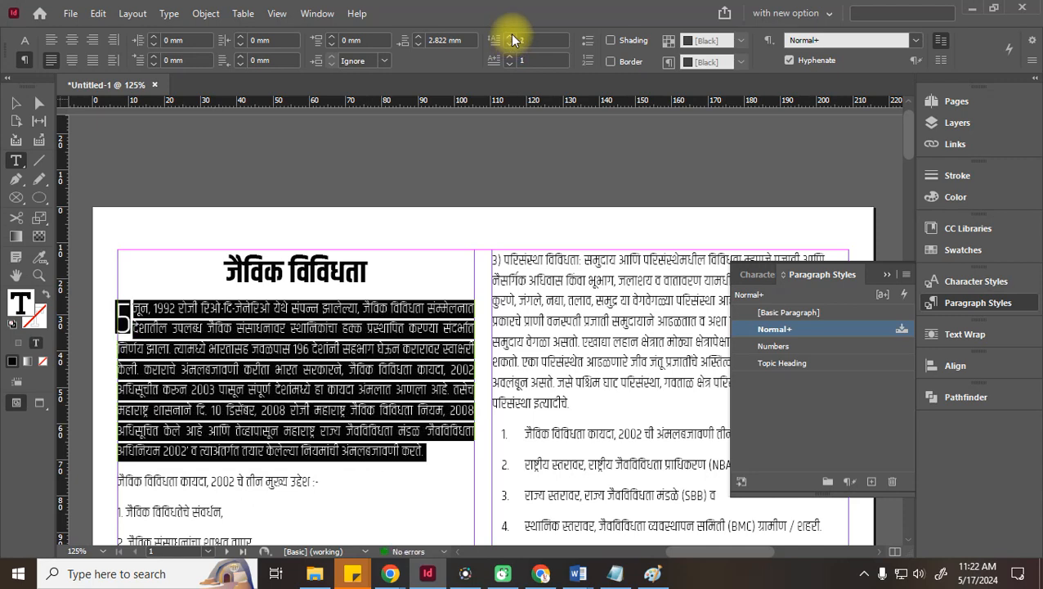
pyautogui.click(510, 36)
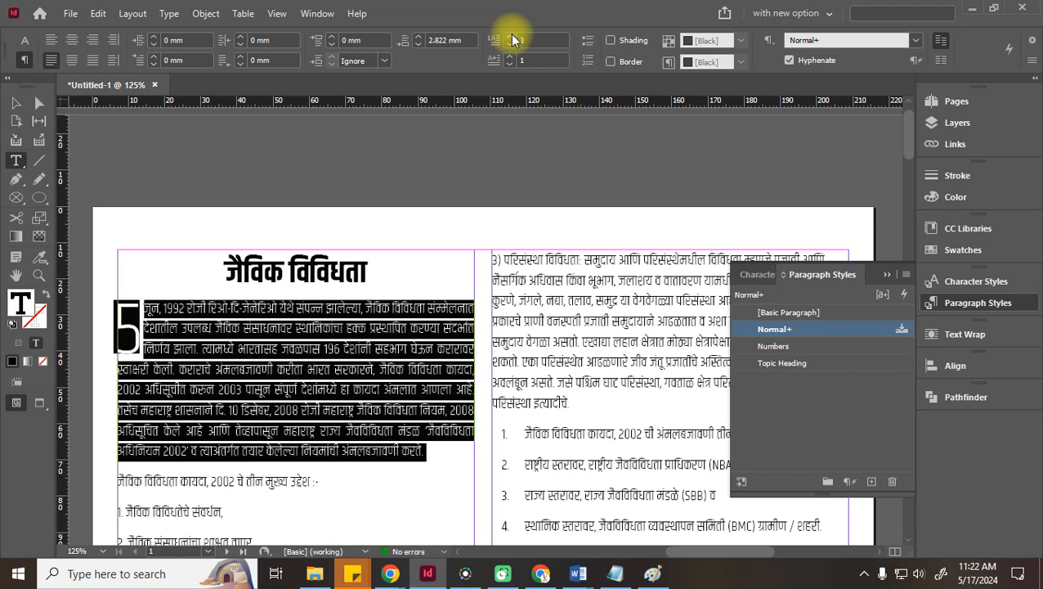
pyautogui.click(16, 103)
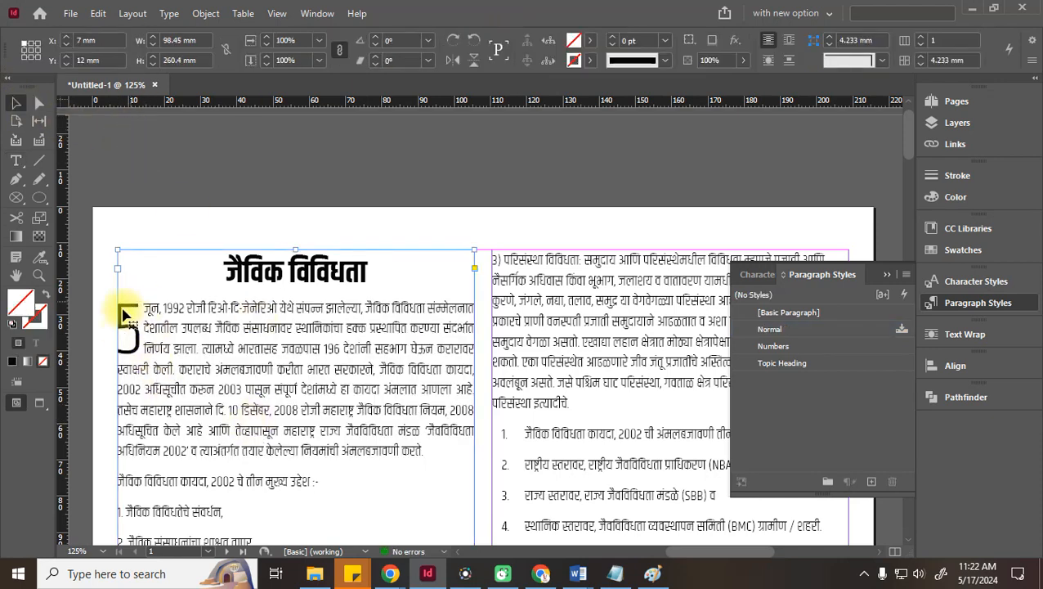
# Widen the drop cap to five characters so it covers '5 जून', then deselect
pyautogui.doubleClick(145, 324)
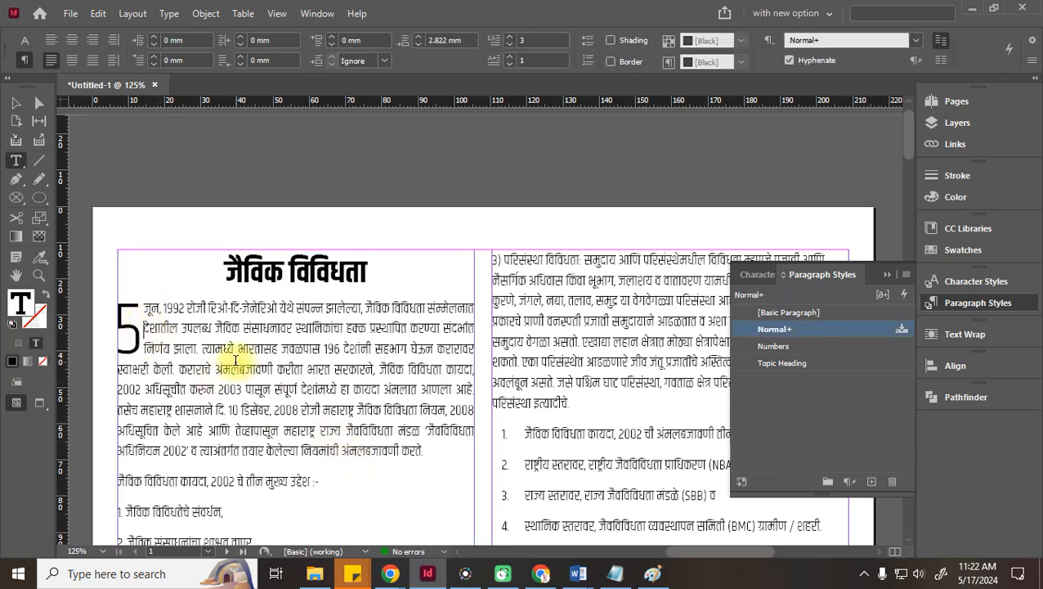
pyautogui.moveTo(421, 450); pyautogui.dragTo(156, 317)
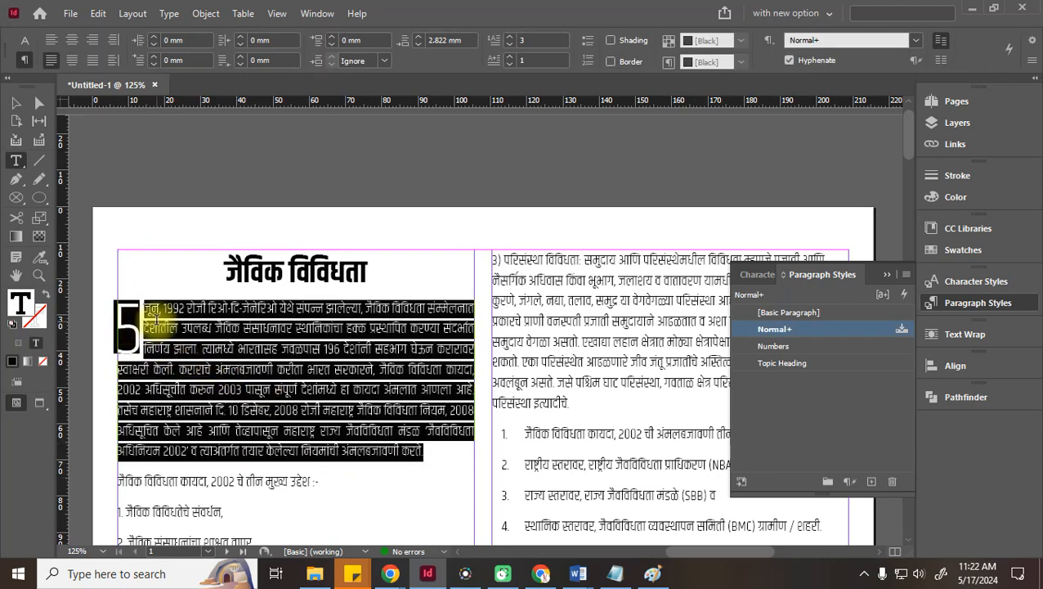
pyautogui.click(511, 57)
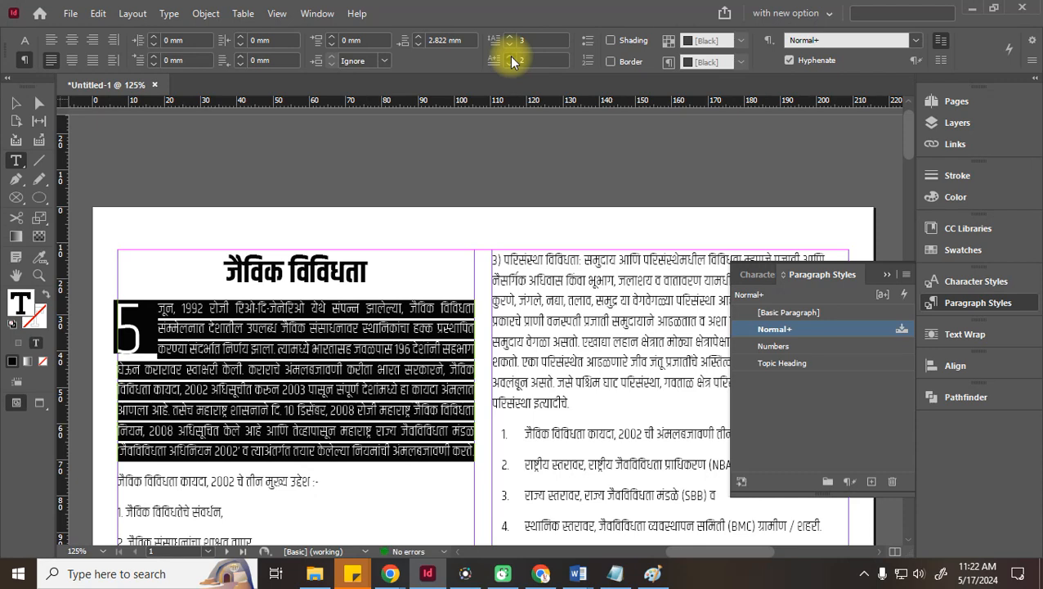
pyautogui.click(511, 58)
pyautogui.click(511, 58)
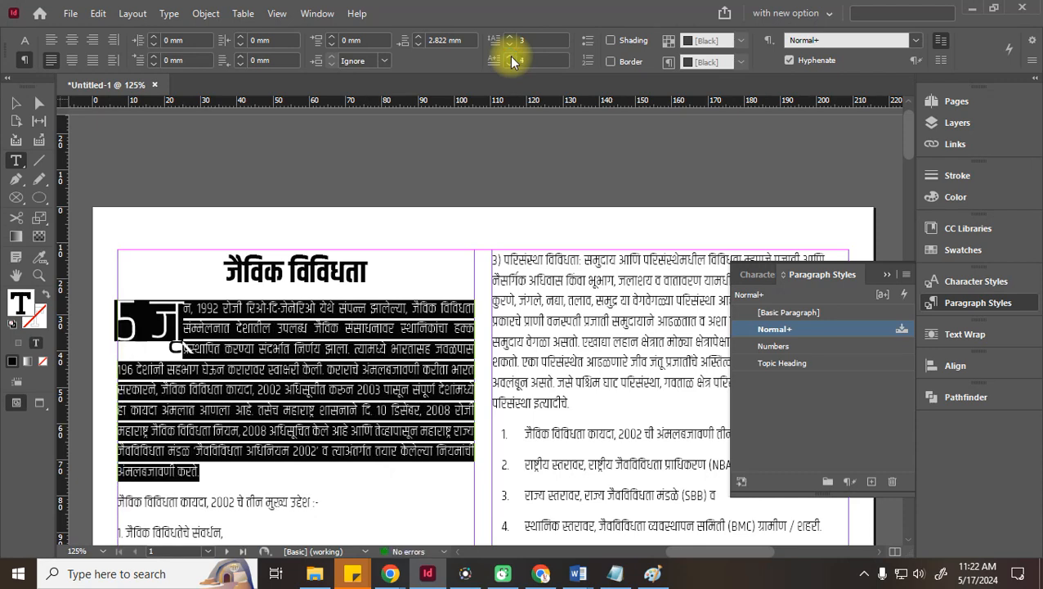
pyautogui.click(511, 57)
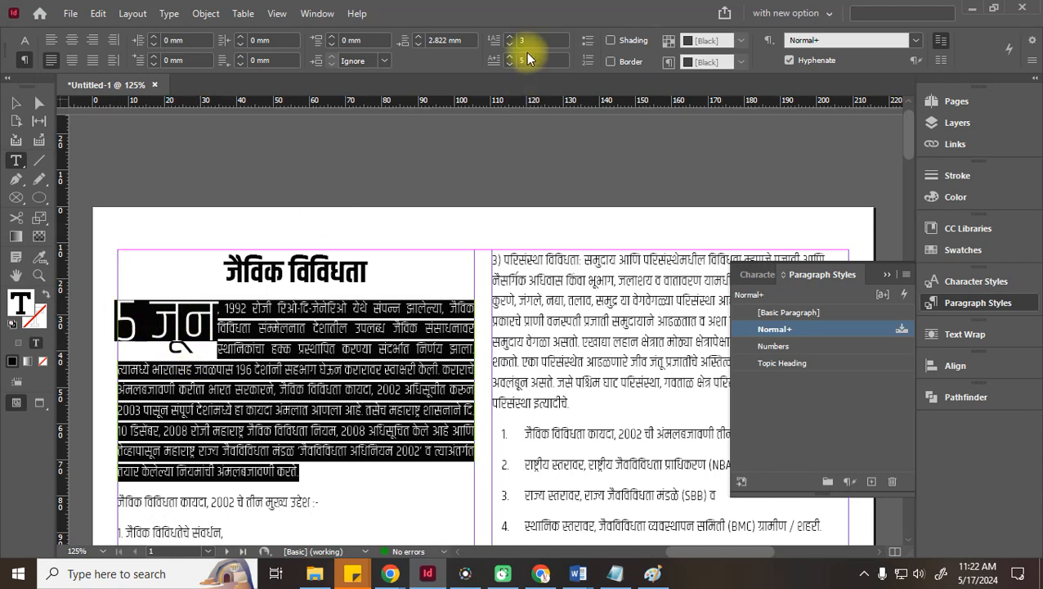
pyautogui.click(15, 103)
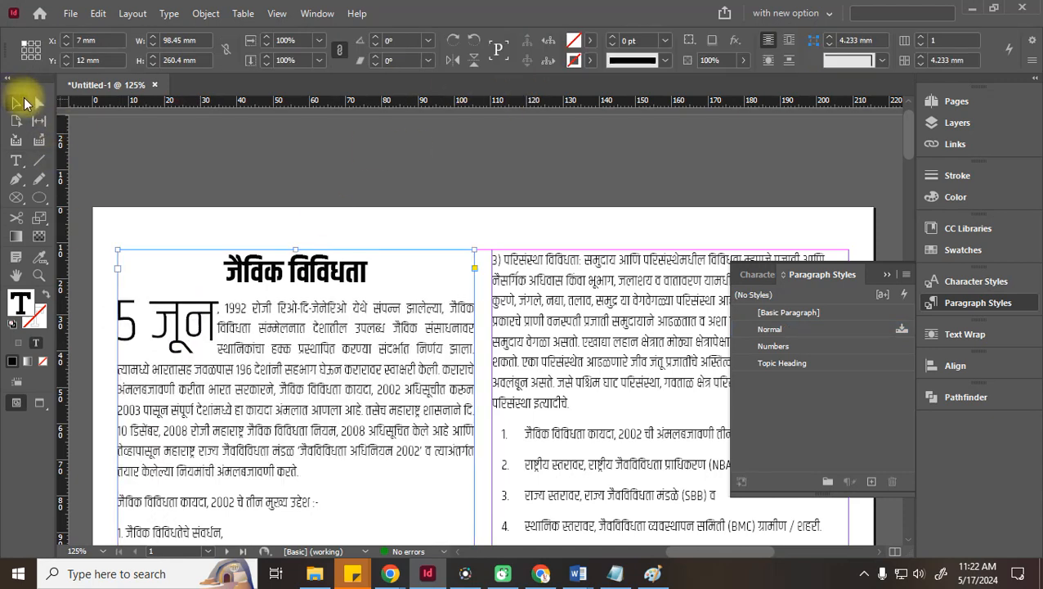
pyautogui.click(143, 126)
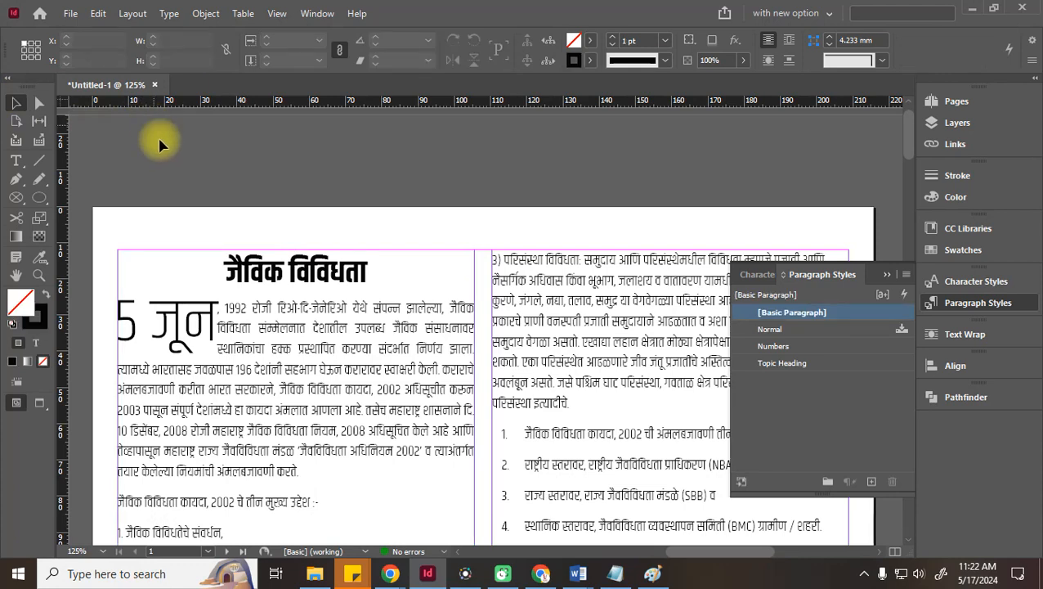
# Set the drop cap to 4 lines and cut it to 1 character, just the '5'
pyautogui.doubleClick(252, 382)
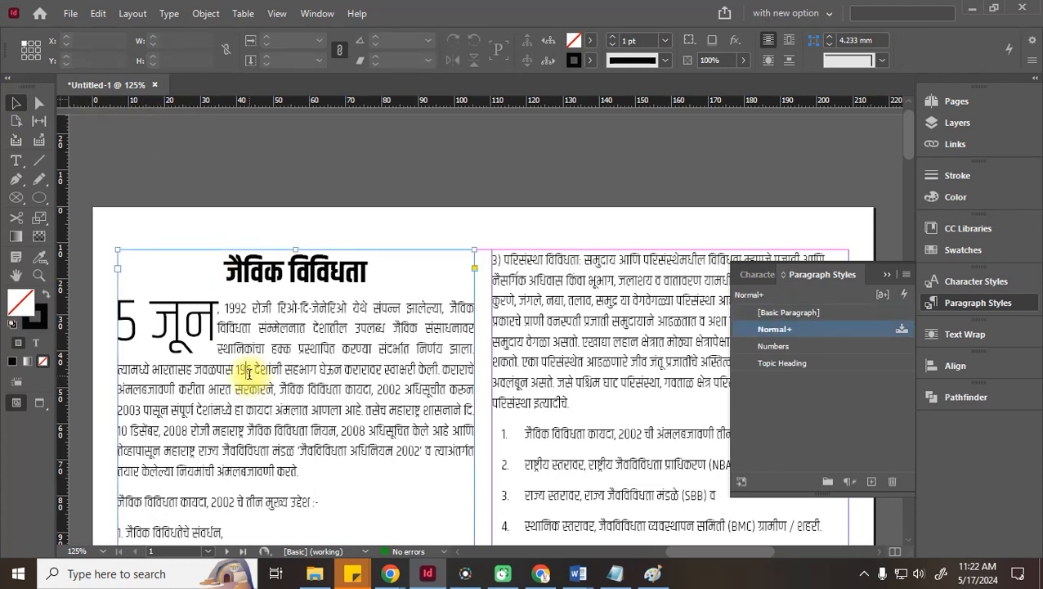
pyautogui.moveTo(304, 471); pyautogui.dragTo(105, 344)
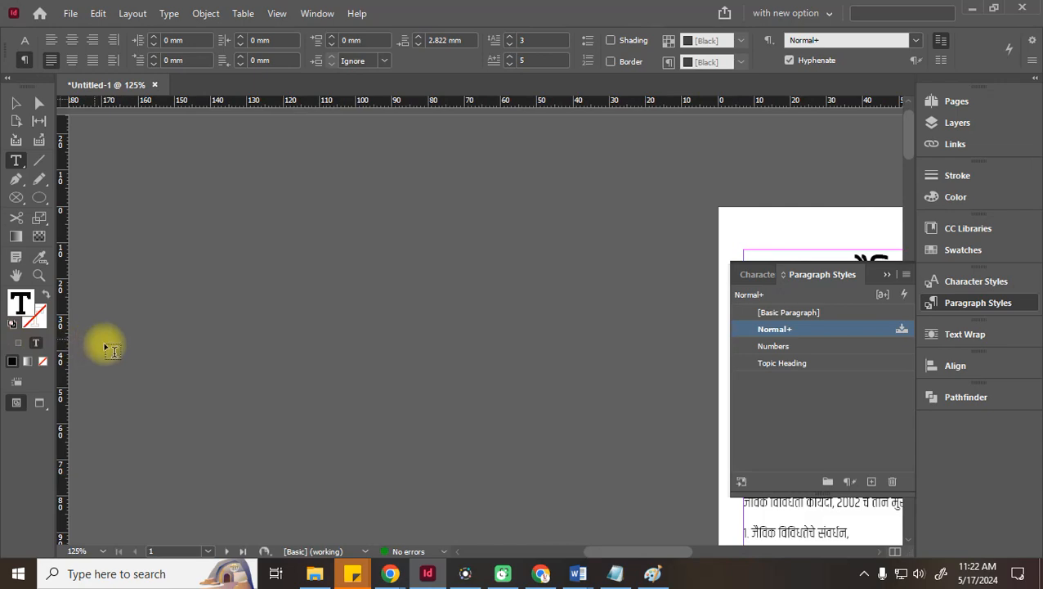
pyautogui.moveTo(599, 556); pyautogui.dragTo(675, 496)
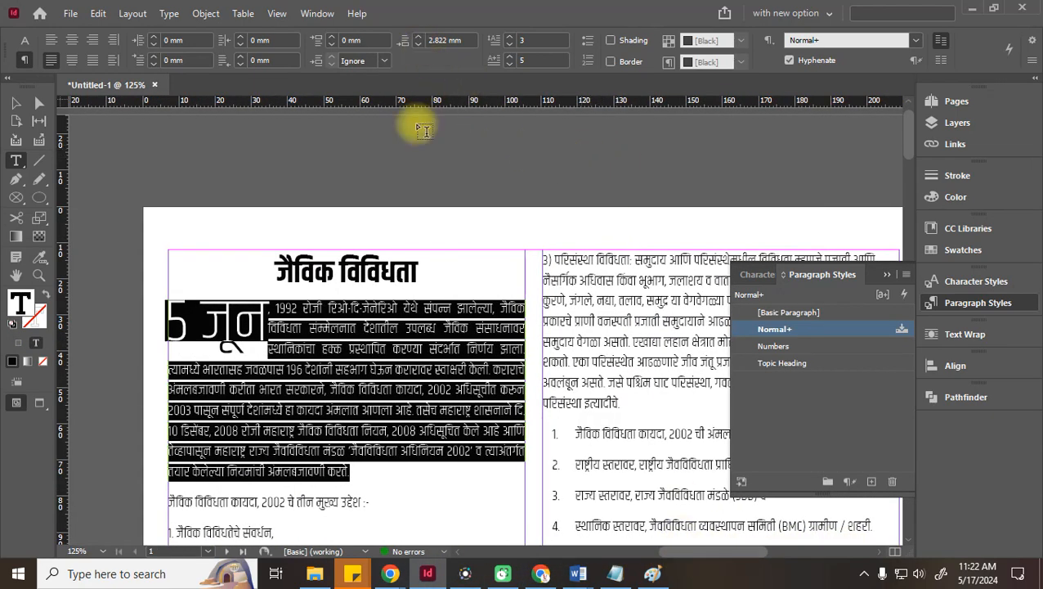
pyautogui.click(508, 35)
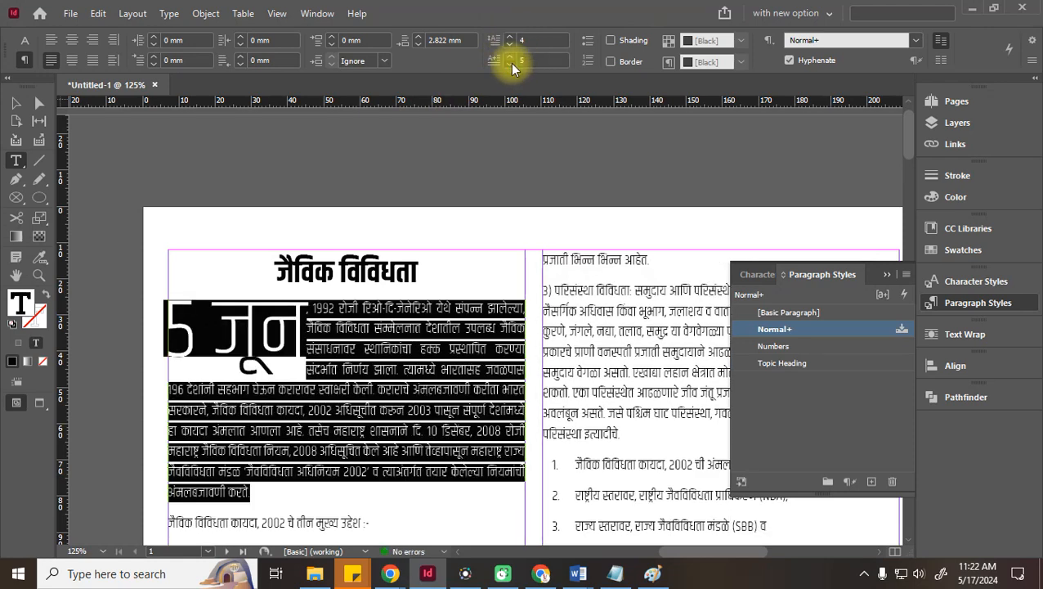
pyautogui.click(510, 64)
pyautogui.click(510, 63)
pyautogui.click(510, 64)
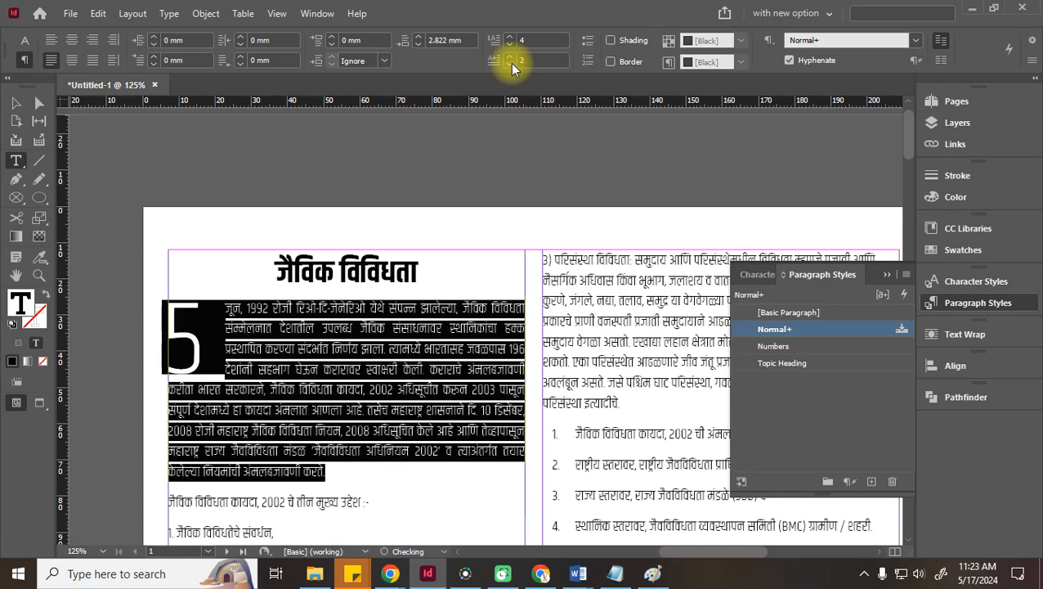
pyautogui.click(511, 64)
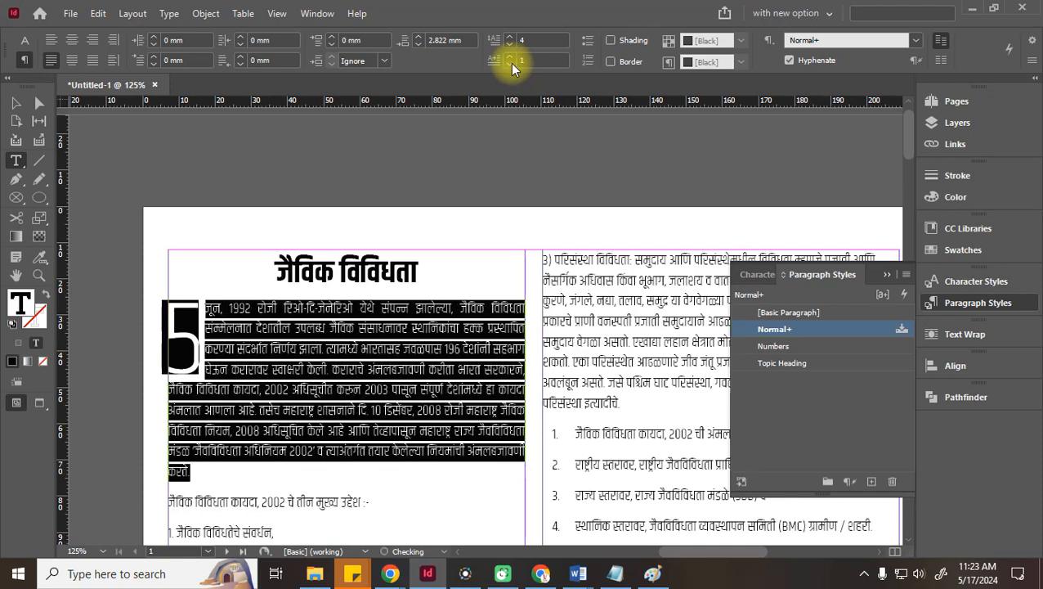
pyautogui.click(18, 105)
pyautogui.click(186, 134)
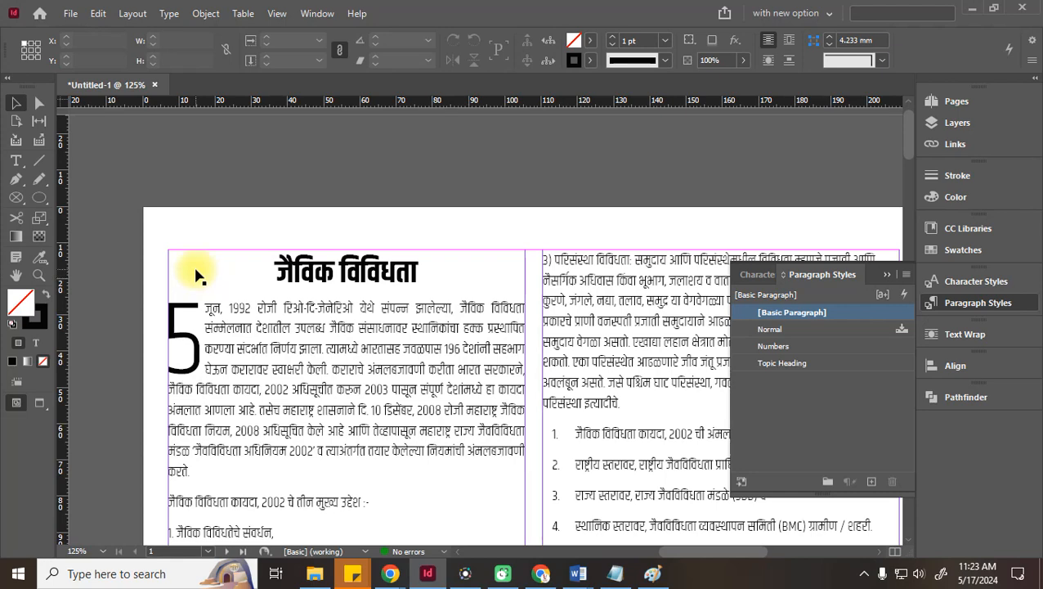
pyautogui.scroll(-3, 198, 274)
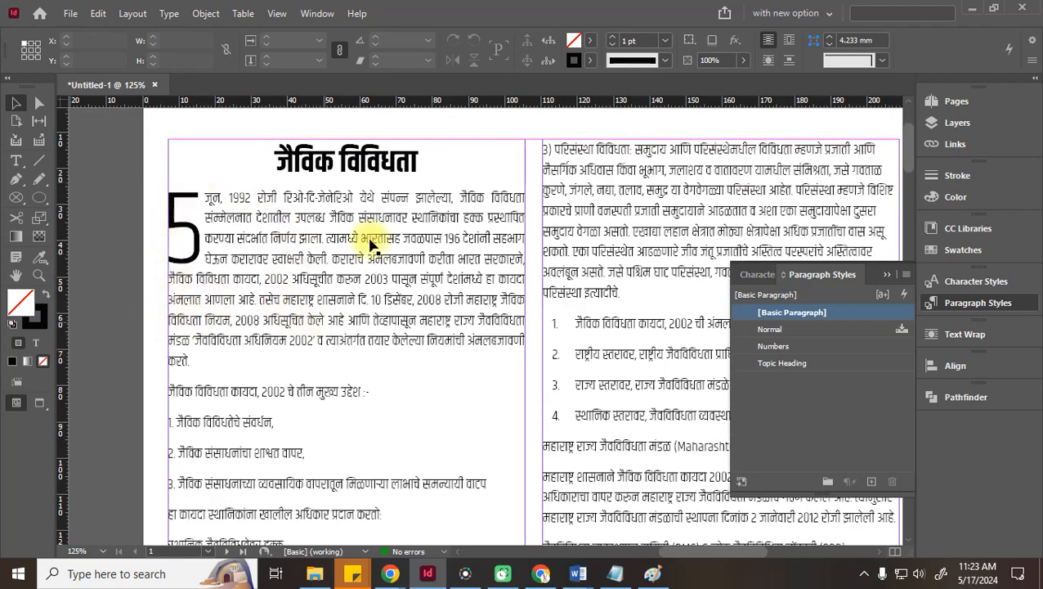
# Raise the opening paragraph's first-line left indent step by step to 6 mm
pyautogui.doubleClick(245, 354)
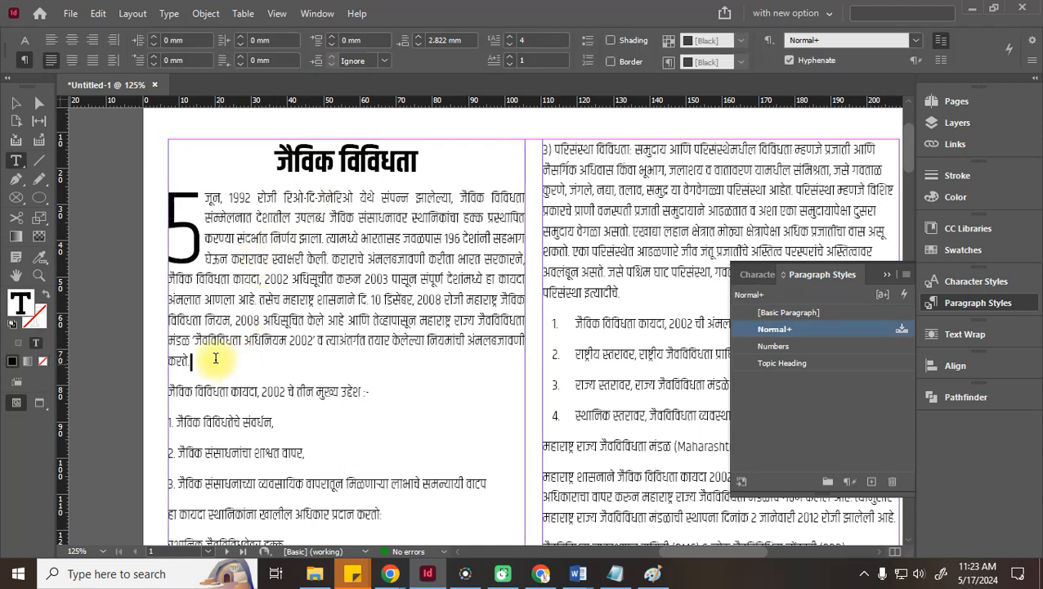
pyautogui.tripleClick(245, 354)
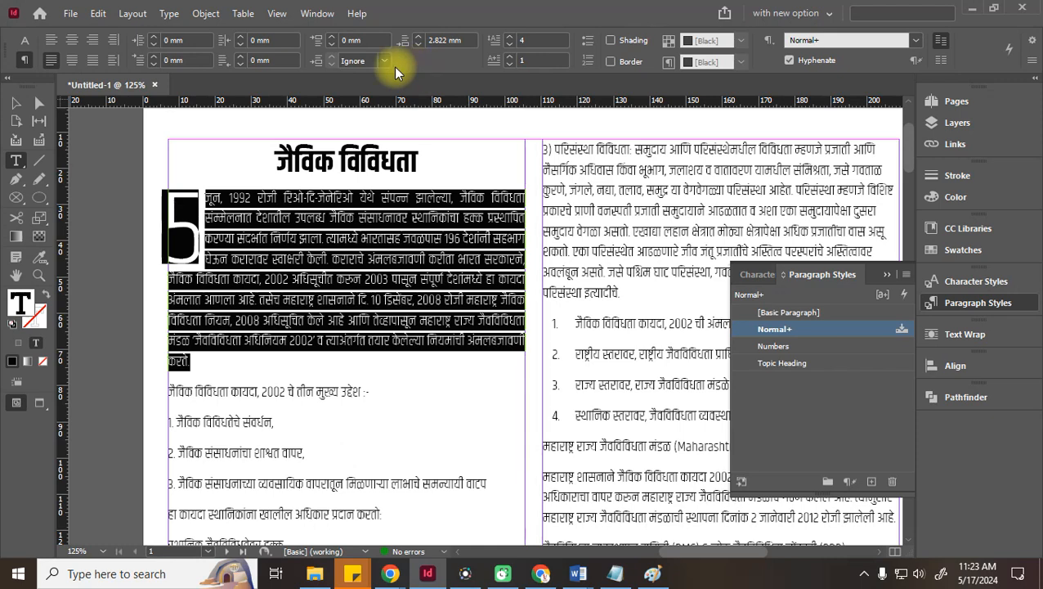
pyautogui.click(152, 57)
pyautogui.click(152, 57)
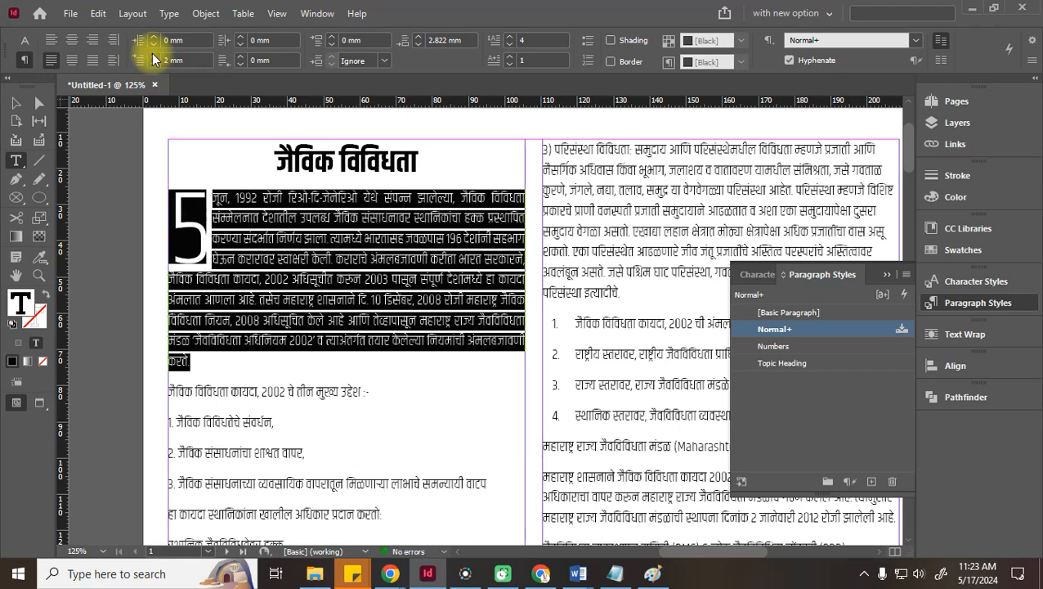
pyautogui.click(152, 58)
pyautogui.click(152, 57)
pyautogui.click(152, 58)
pyautogui.click(152, 57)
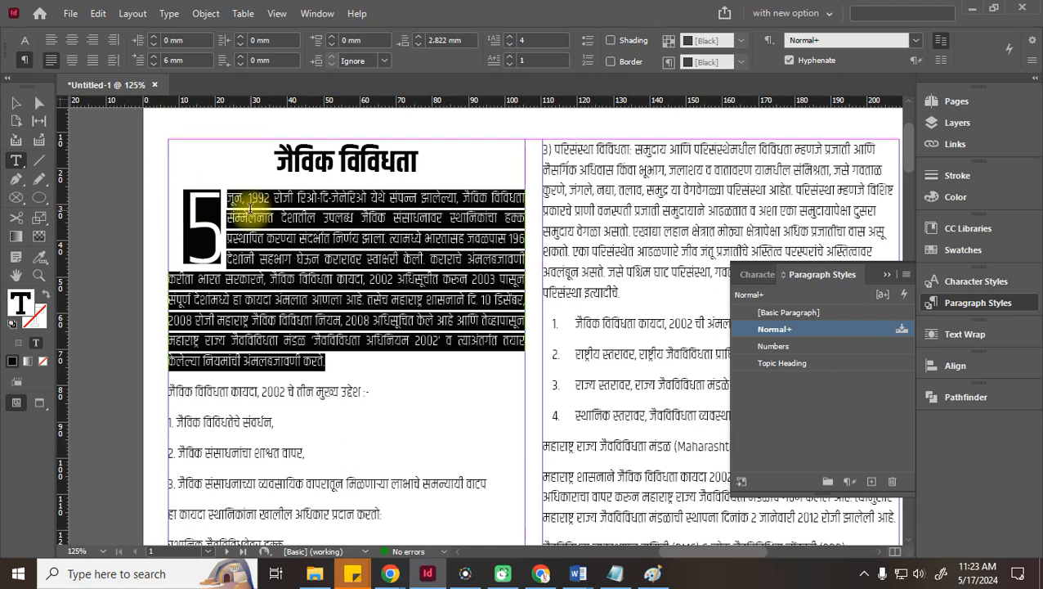
pyautogui.click(15, 103)
# Create Paragraph Style 1 from the opening paragraph and undo its accidental application
pyautogui.doubleClick(266, 302)
pyautogui.moveTo(326, 361); pyautogui.dragTo(163, 174)
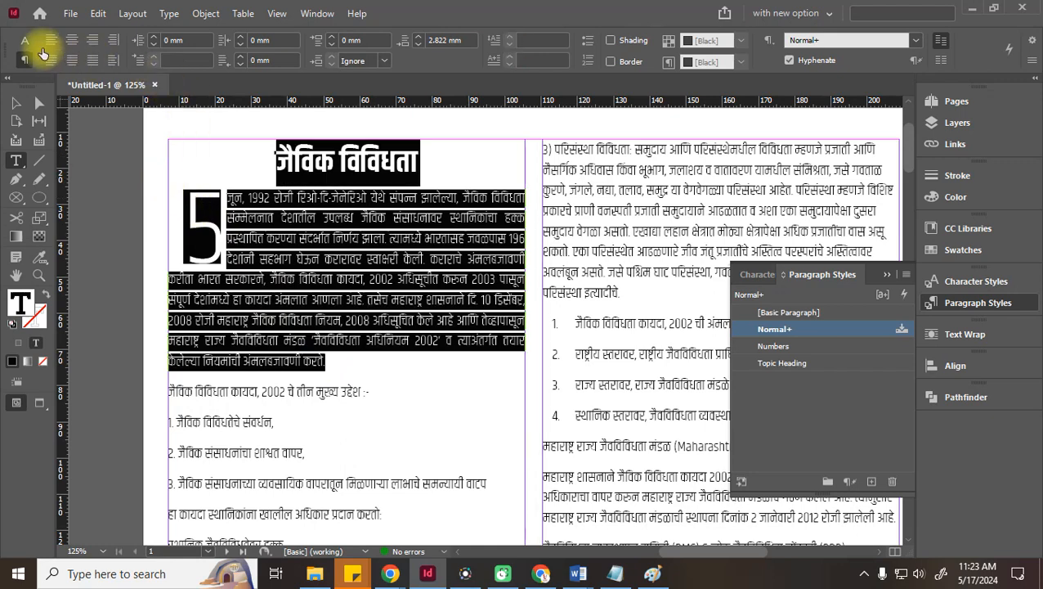
pyautogui.click(26, 43)
pyautogui.click(29, 62)
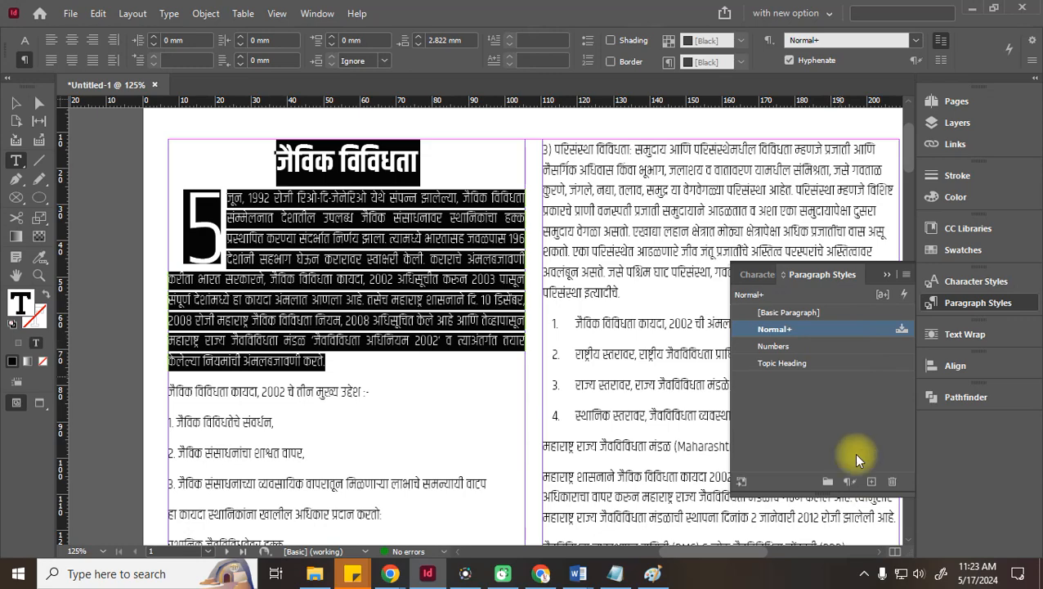
pyautogui.click(870, 484)
pyautogui.click(816, 350)
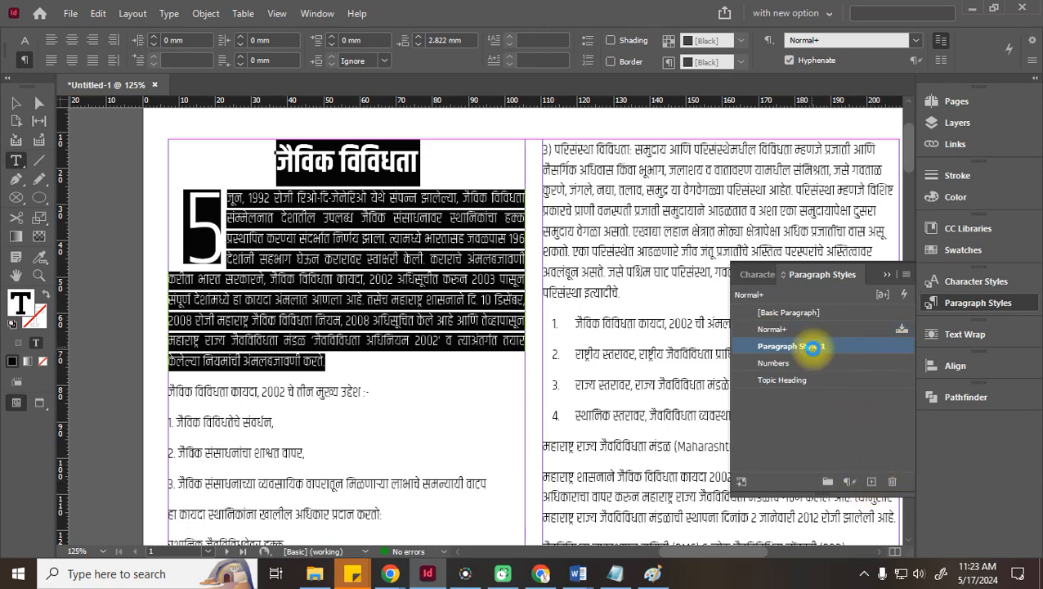
pyautogui.click(811, 349)
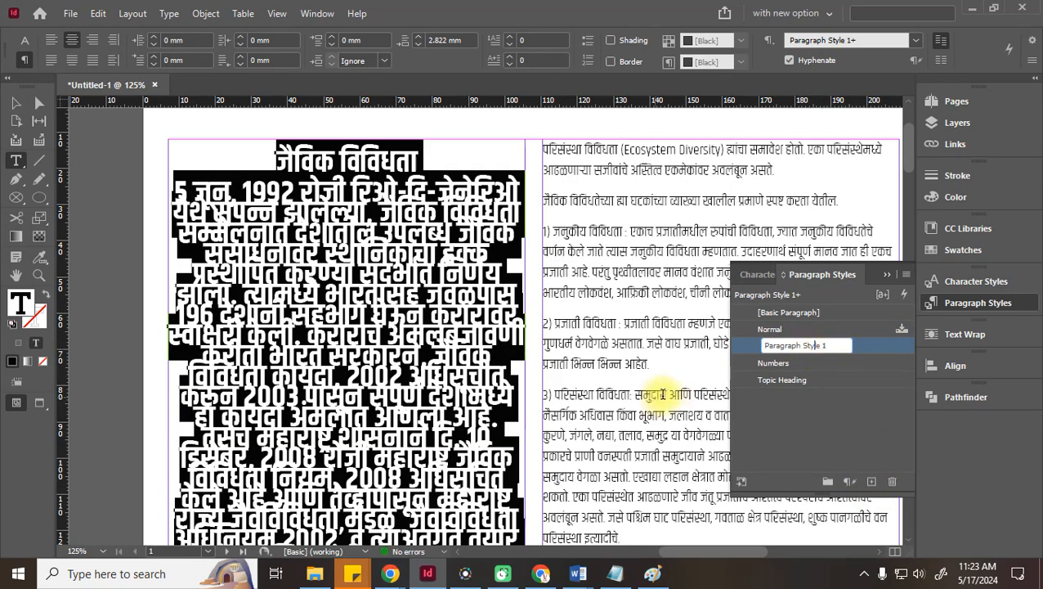
pyautogui.hotkey('ctrl', 'z')
pyautogui.hotkey('ctrl', 'z')
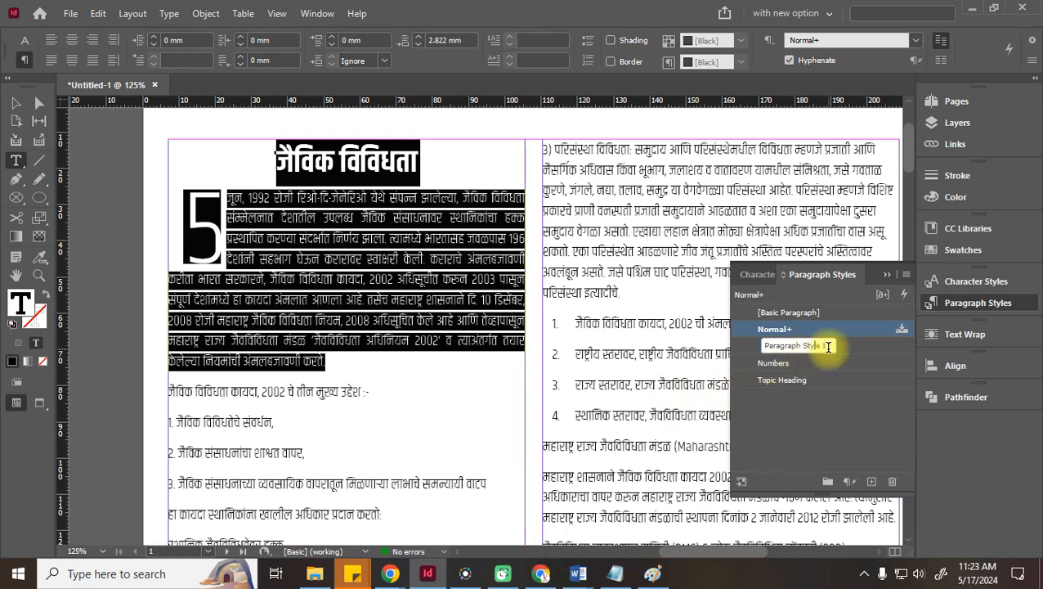
# Select the whole paragraph, including the drop cap, and create another paragraph style from it
pyautogui.click(237, 218)
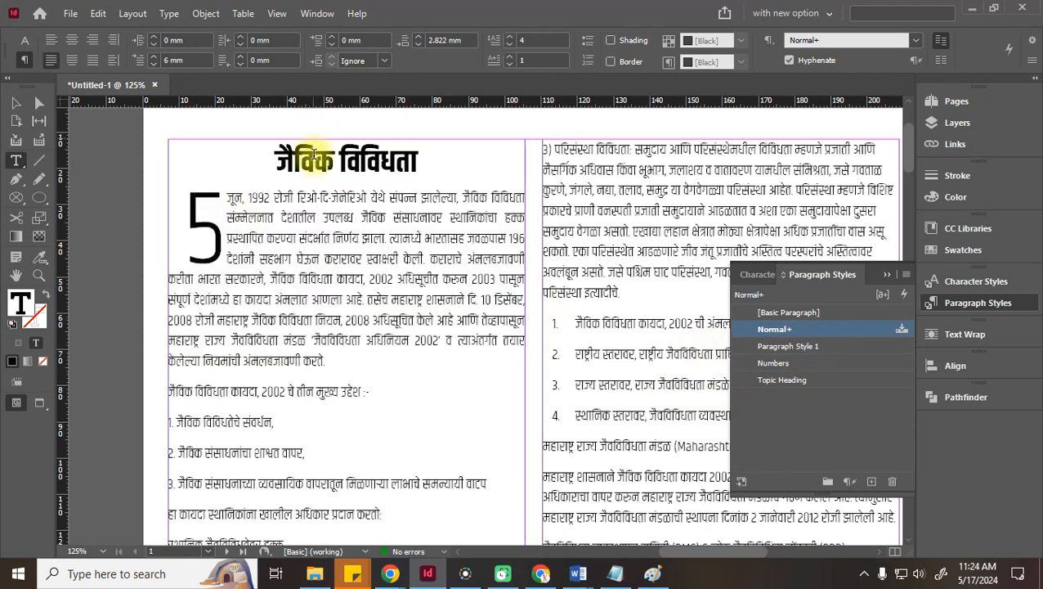
pyautogui.moveTo(337, 352); pyautogui.dragTo(175, 183)
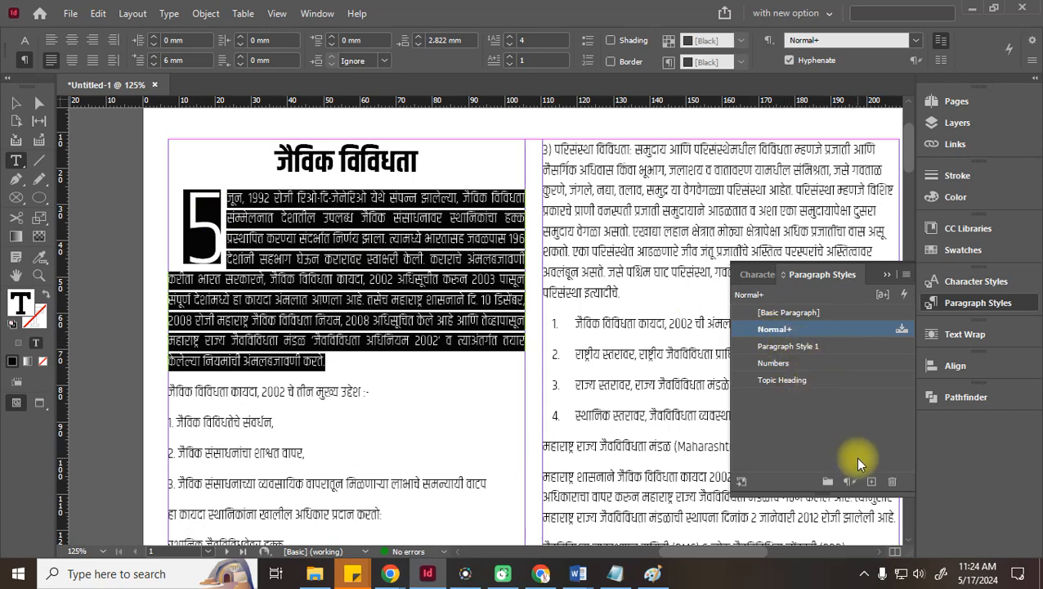
pyautogui.click(873, 482)
# Name the new style 'Drop Cap' and give it blue text colour
pyautogui.doubleClick(813, 345)
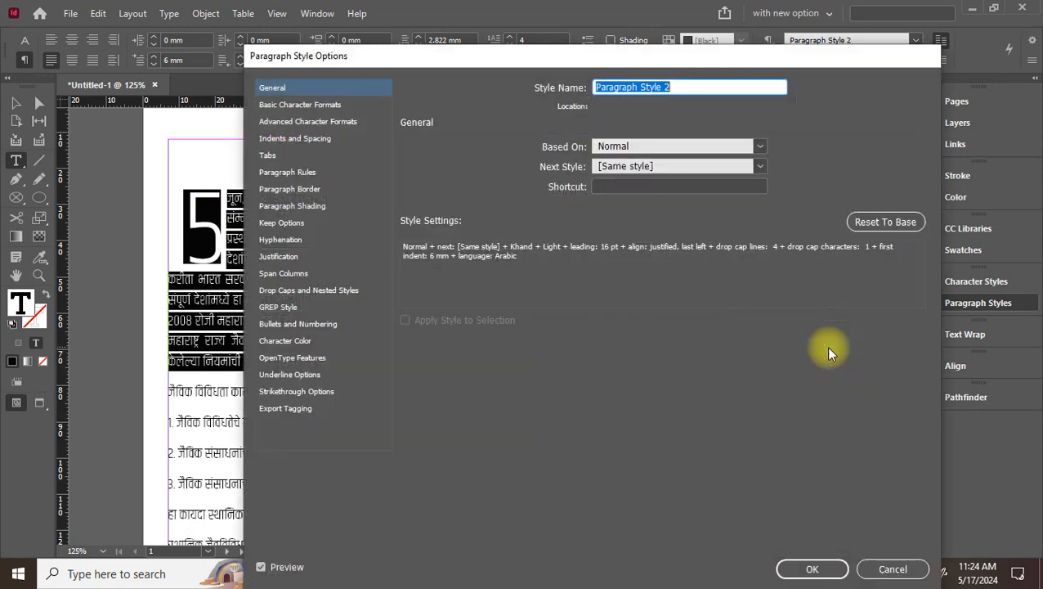
pyautogui.write('D')
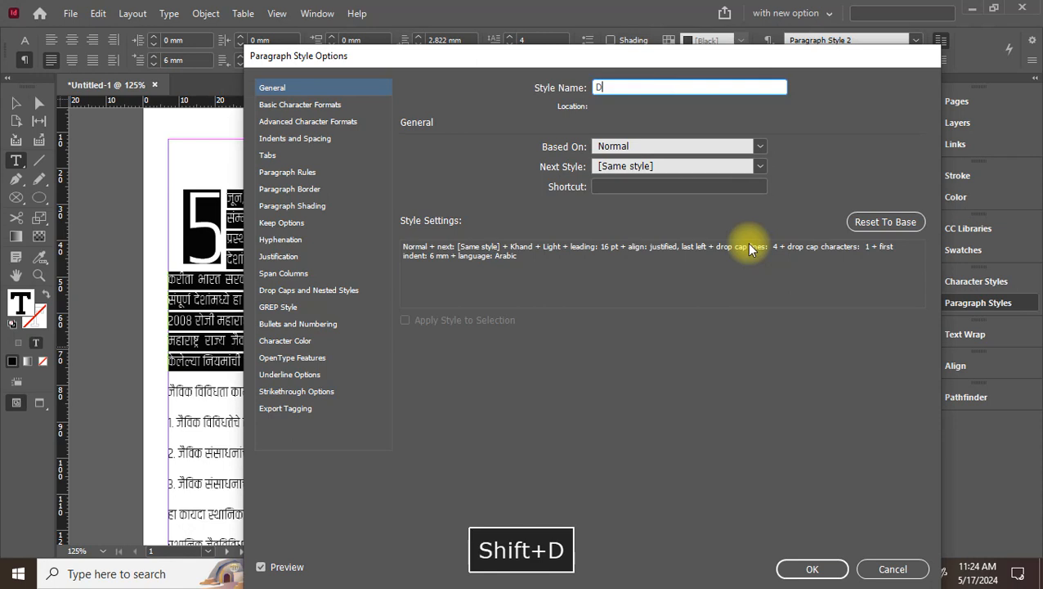
pyautogui.write('rop Cap')
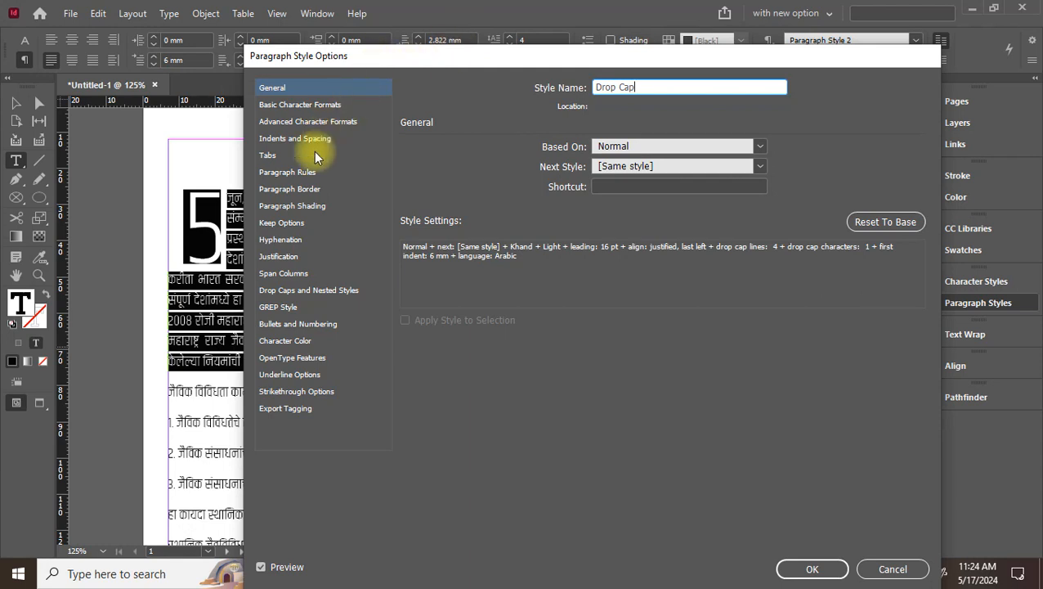
pyautogui.click(324, 338)
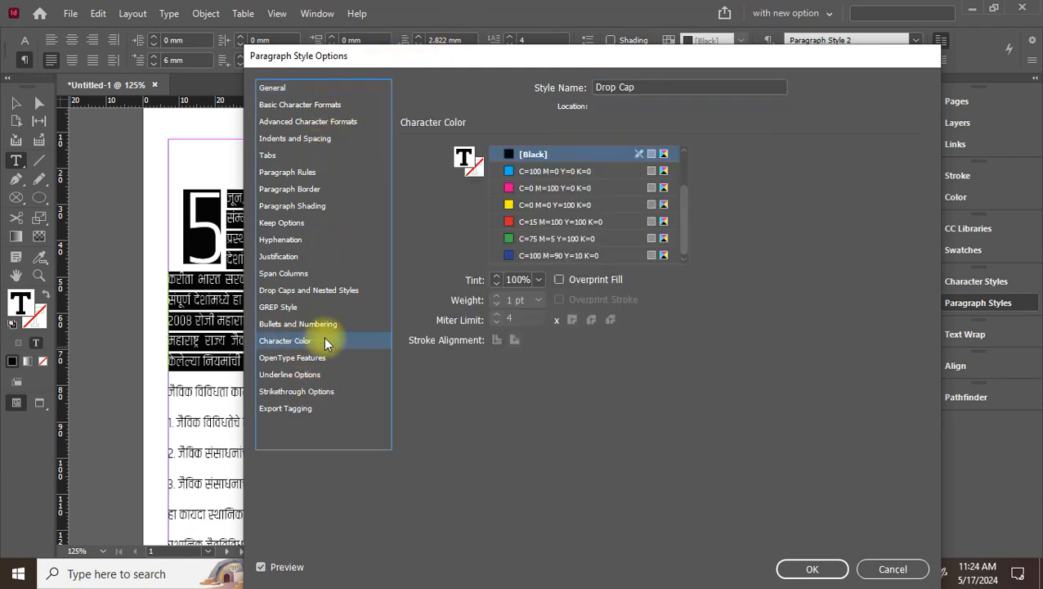
pyautogui.click(536, 255)
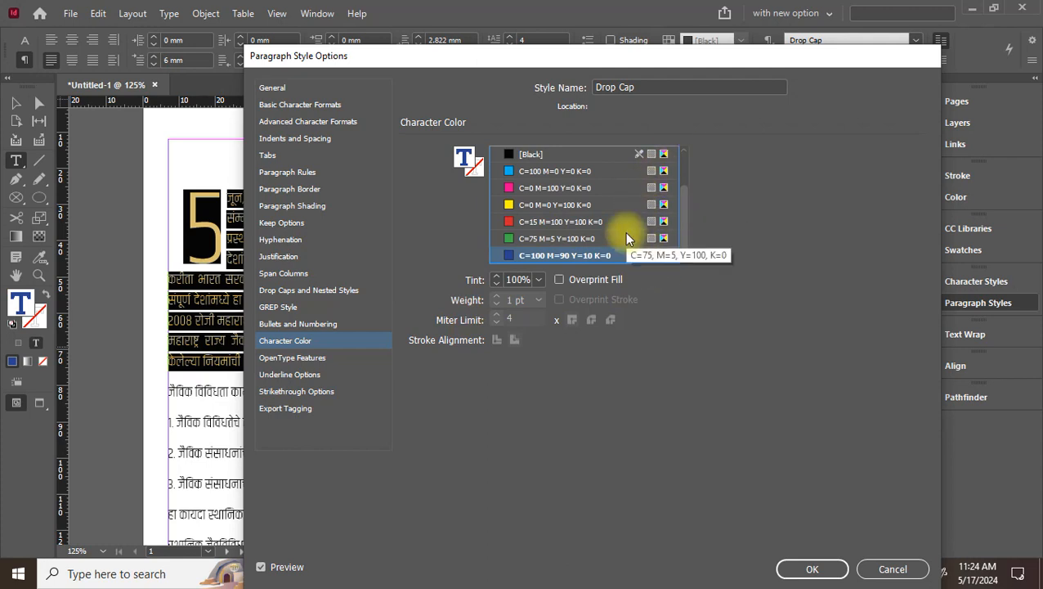
pyautogui.moveTo(424, 61); pyautogui.dragTo(531, 53)
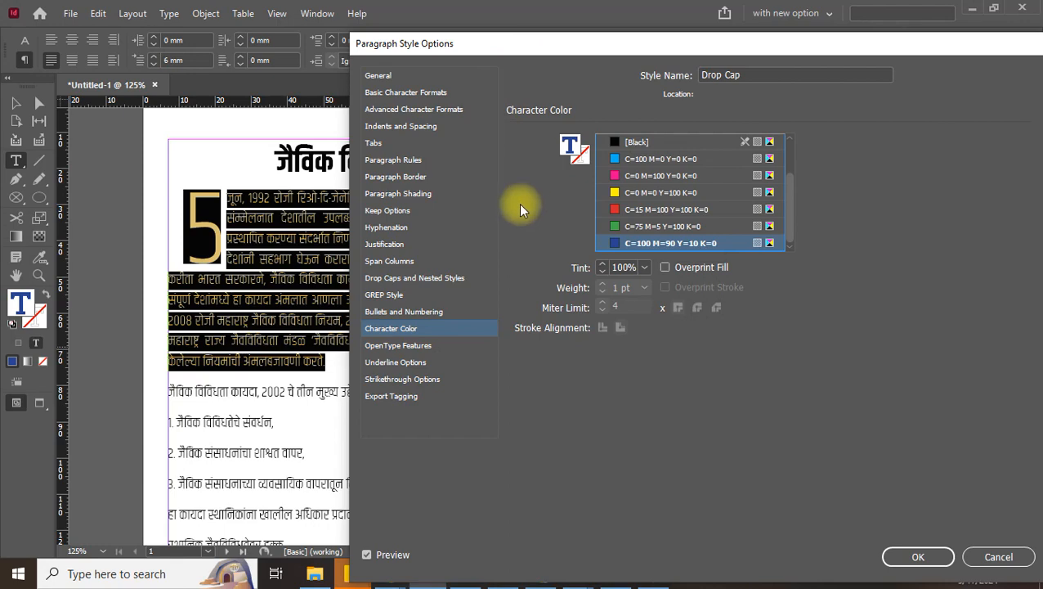
pyautogui.click(910, 560)
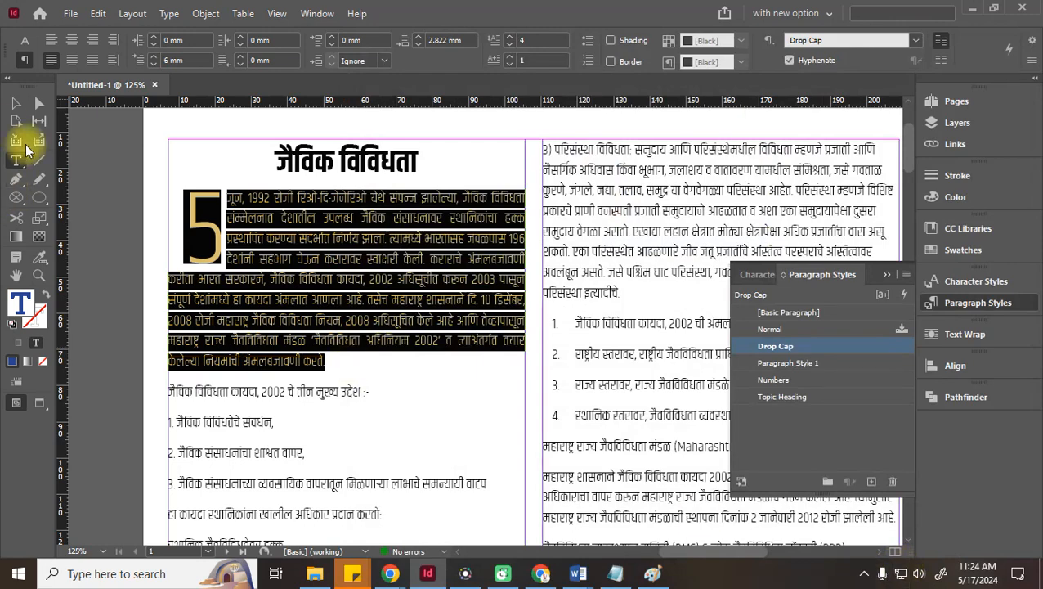
pyautogui.click(13, 102)
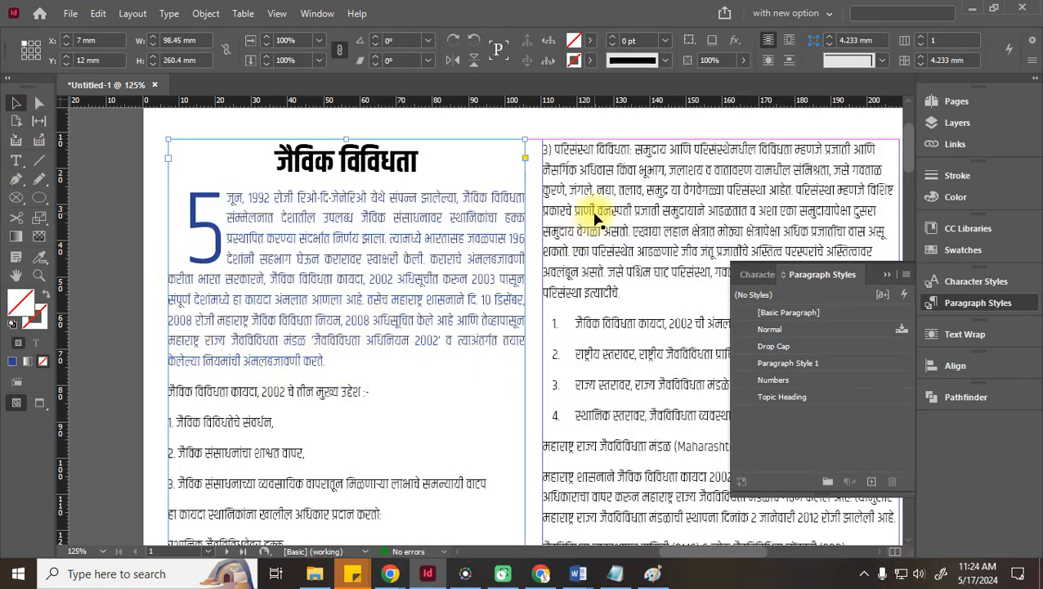
# Try Drop Cap on the Maharashtra paragraph, undo it, and begin saving the document
pyautogui.scroll(-6, 597, 250)
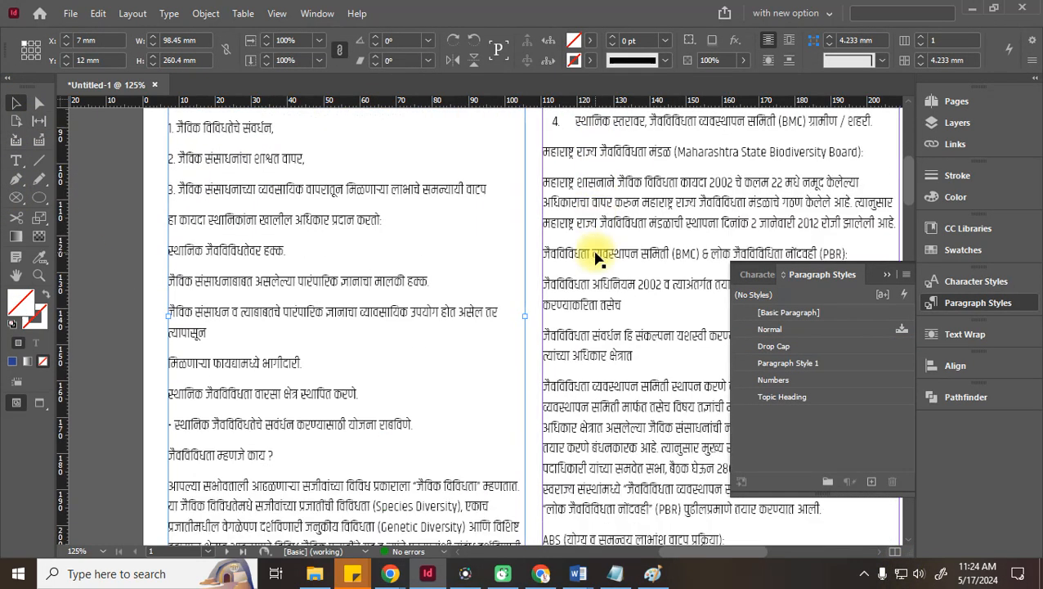
pyautogui.doubleClick(587, 201)
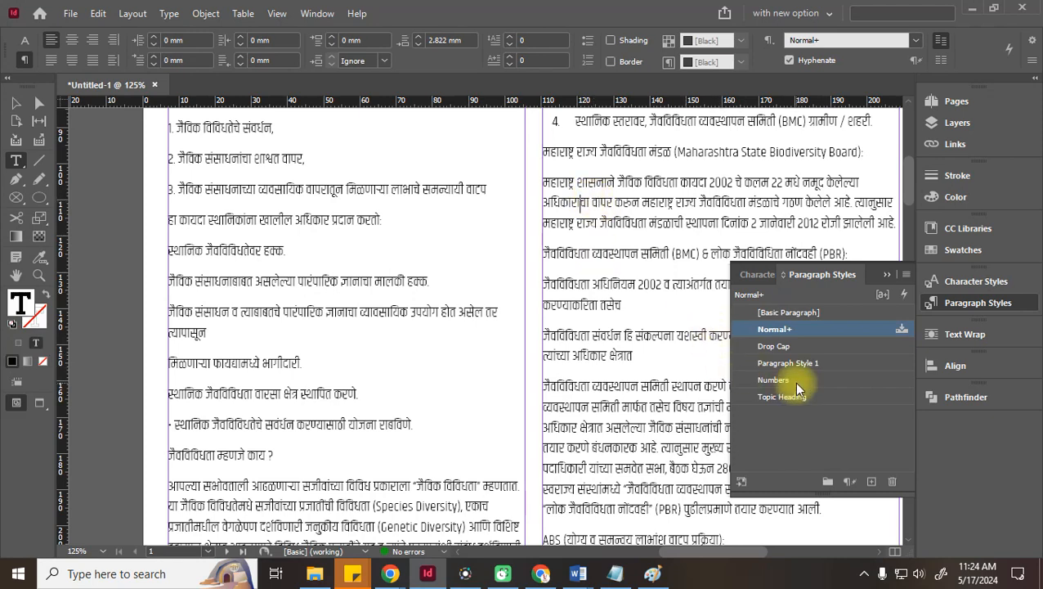
pyautogui.click(788, 343)
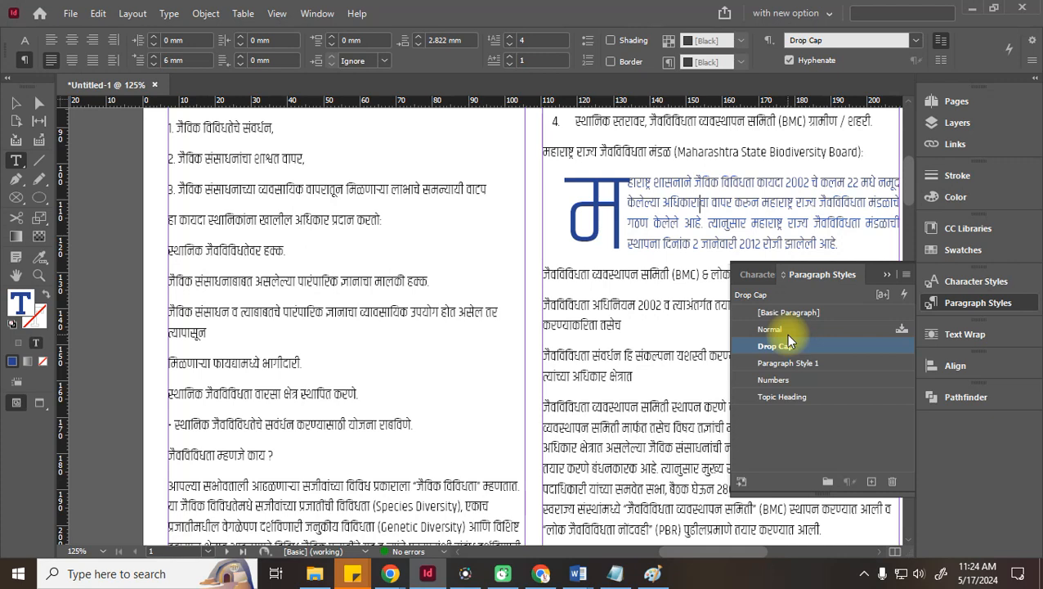
pyautogui.hotkey('ctrl', 'z')
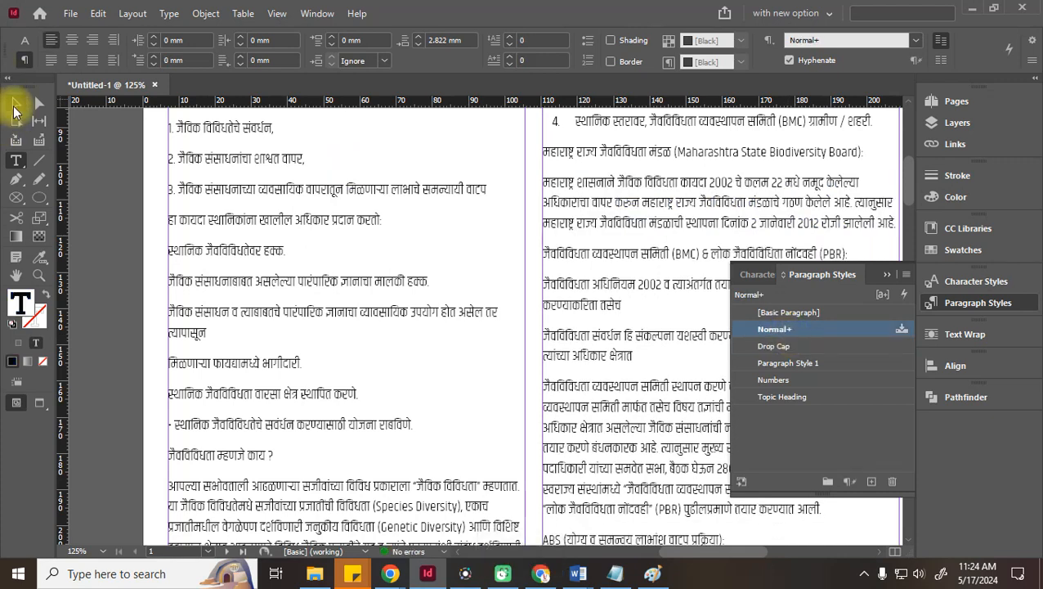
pyautogui.click(15, 102)
pyautogui.hotkey('ctrl', 's')
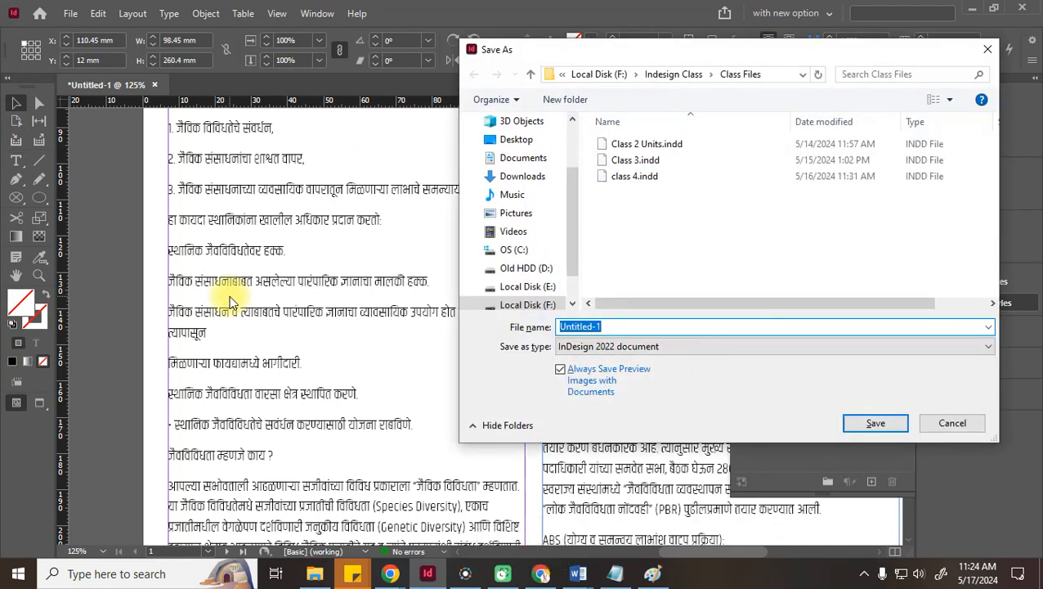
# Save the document as class 5.indd
pyautogui.write('class 5')
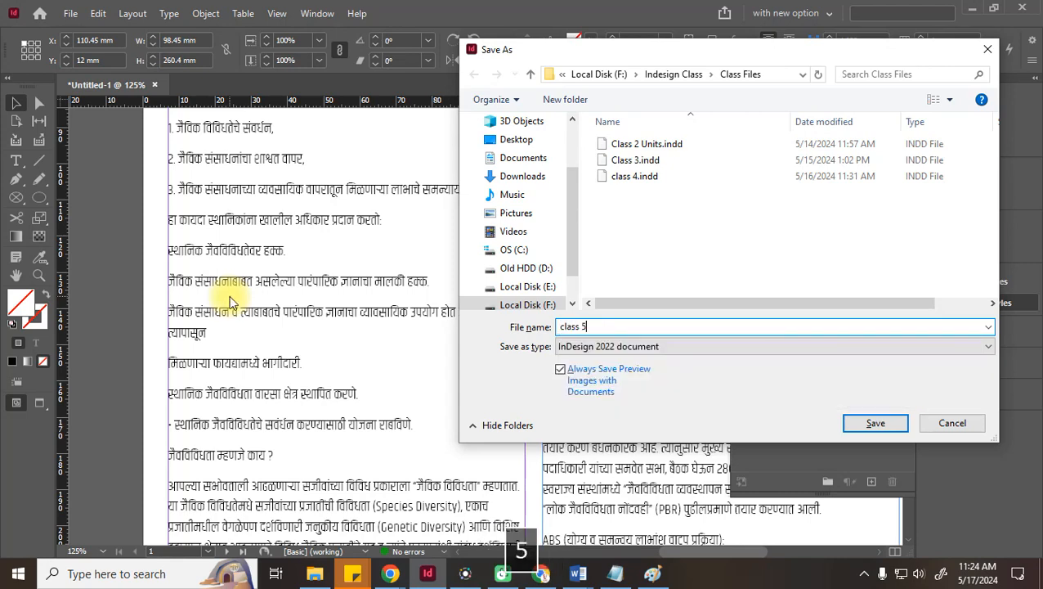
pyautogui.press('Return')
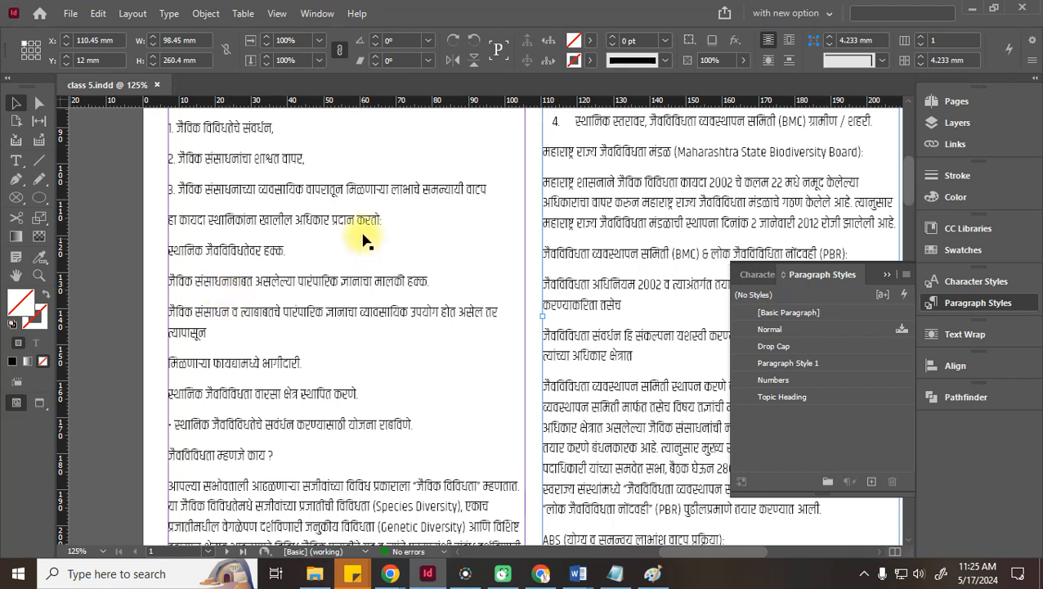
pyautogui.doubleClick(578, 153)
pyautogui.click(544, 153)
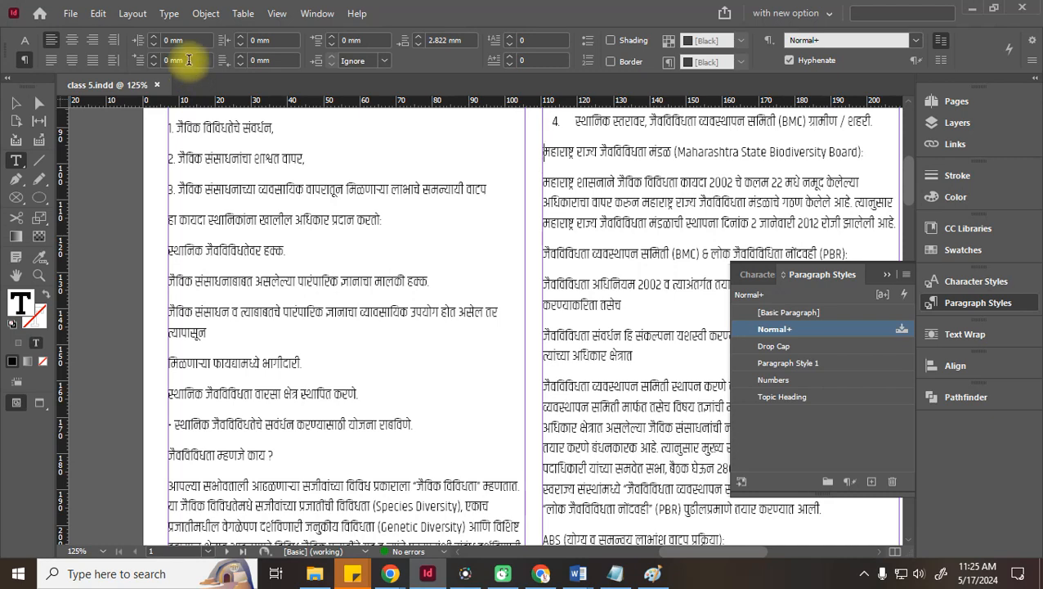
pyautogui.click(176, 61)
pyautogui.write('100')
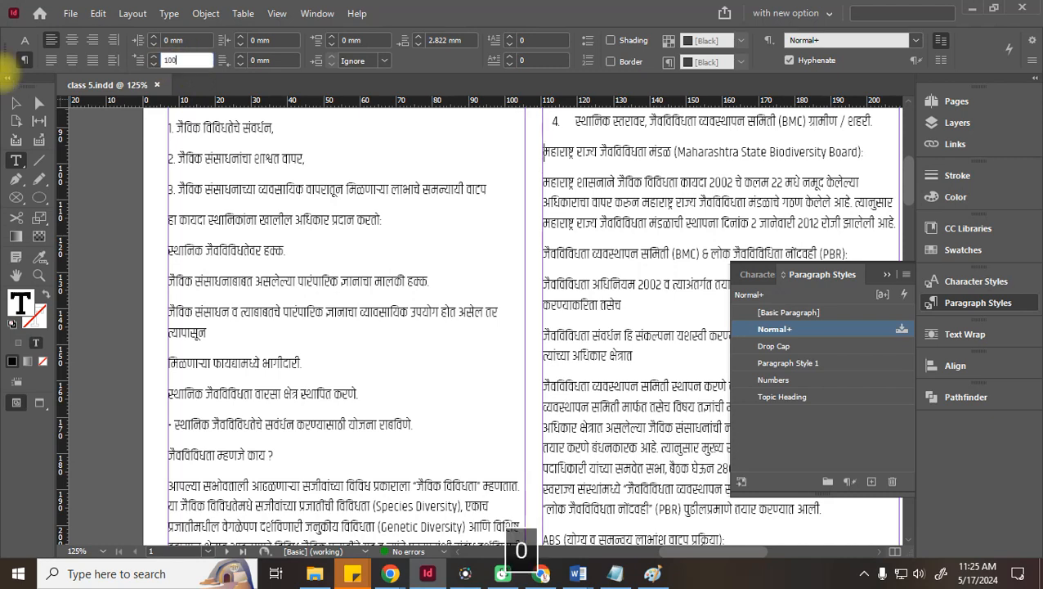
pyautogui.write(' px')
pyautogui.press('Return')
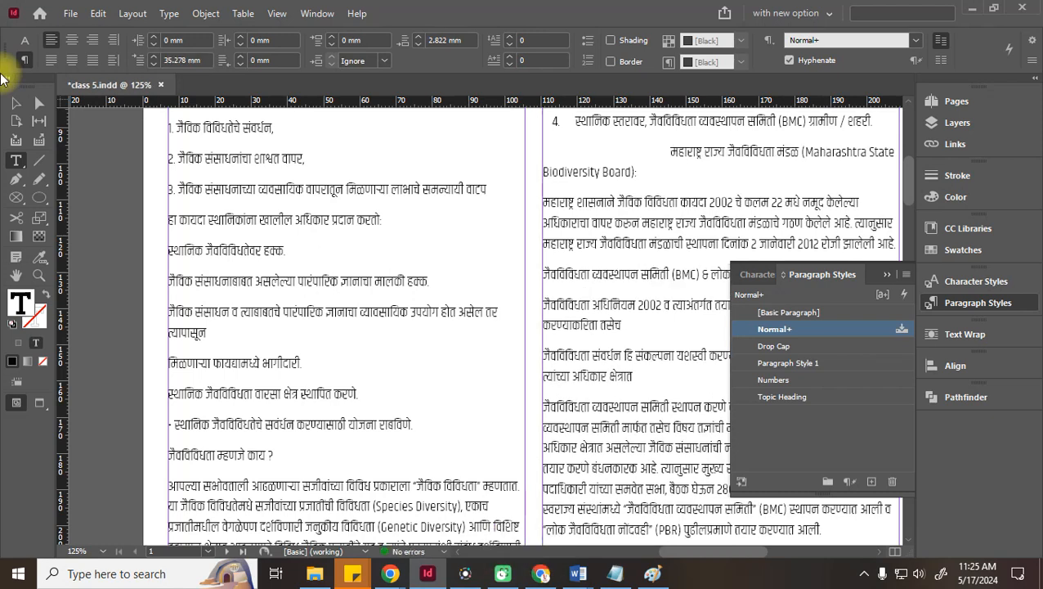
pyautogui.click(184, 59)
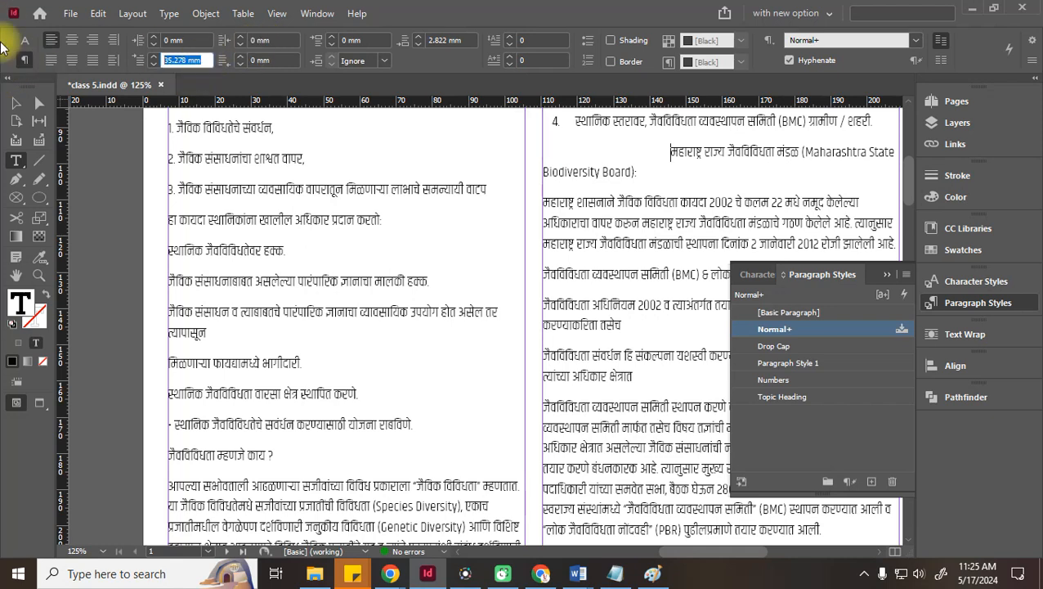
pyautogui.write('1')
pyautogui.write('0 mm')
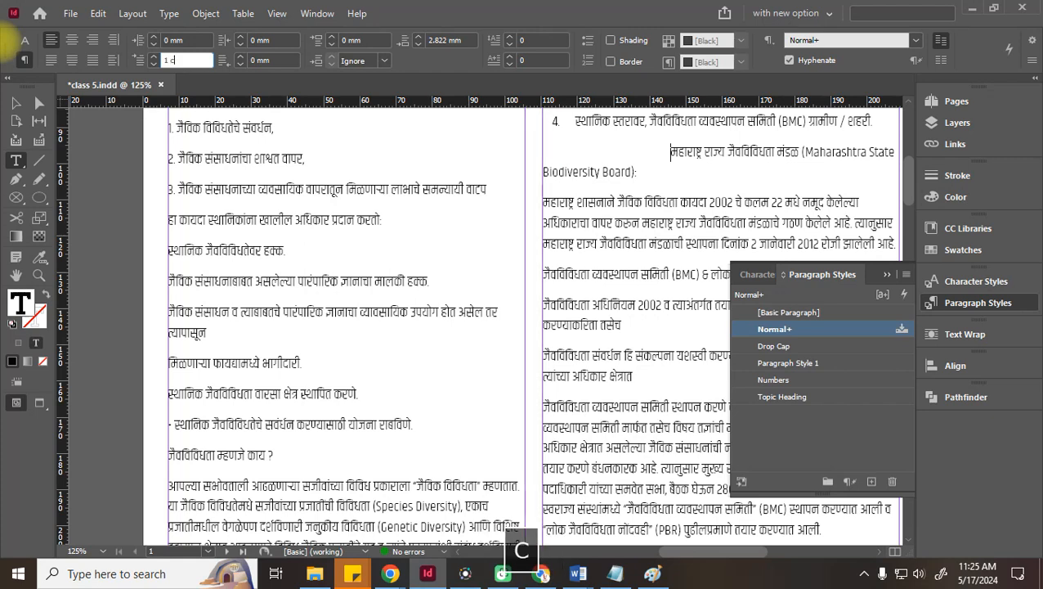
pyautogui.press('Return')
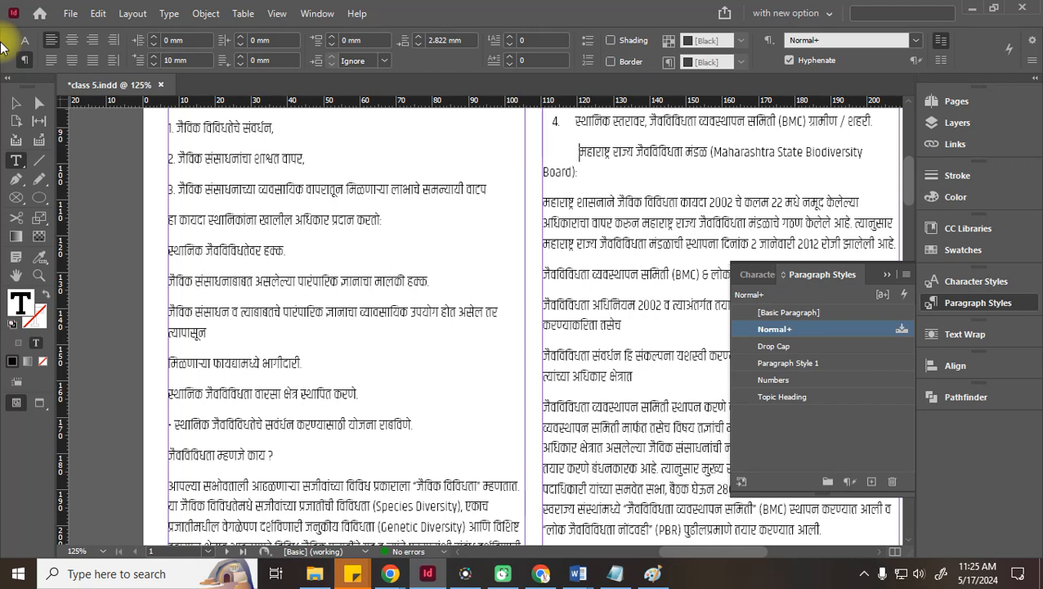
pyautogui.press('BackSpace')
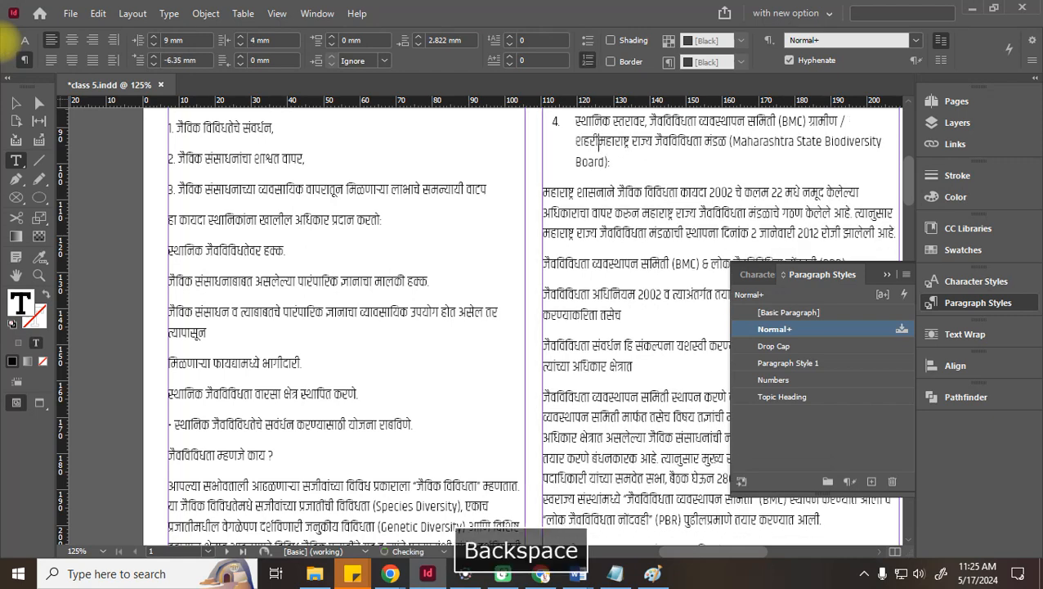
pyautogui.hotkey('ctrl', 'z')
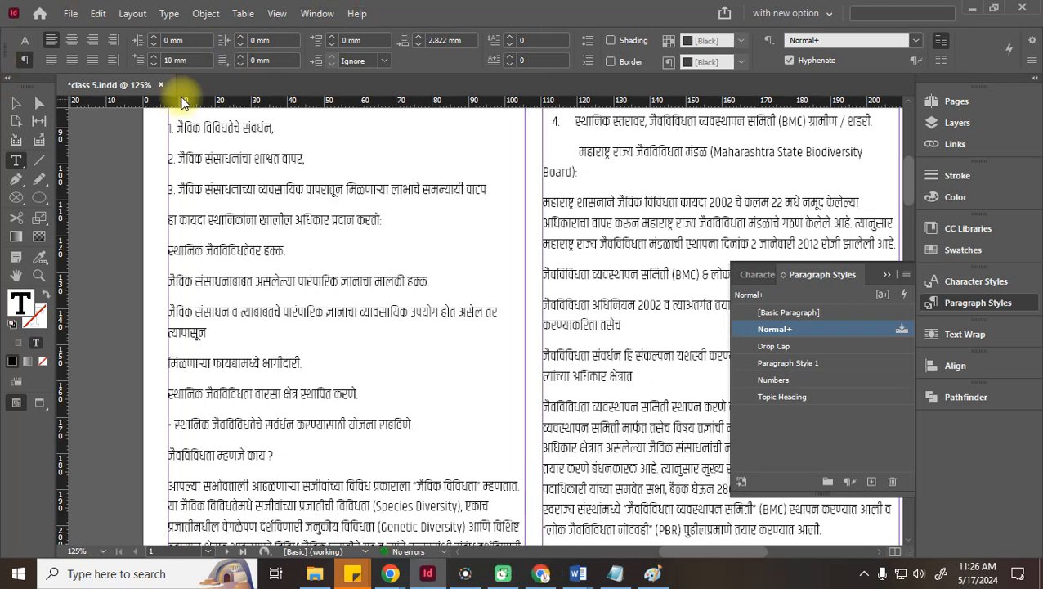
pyautogui.click(154, 64)
pyautogui.click(154, 65)
pyautogui.click(153, 65)
pyautogui.click(154, 65)
pyautogui.click(153, 66)
pyautogui.click(154, 66)
pyautogui.click(154, 65)
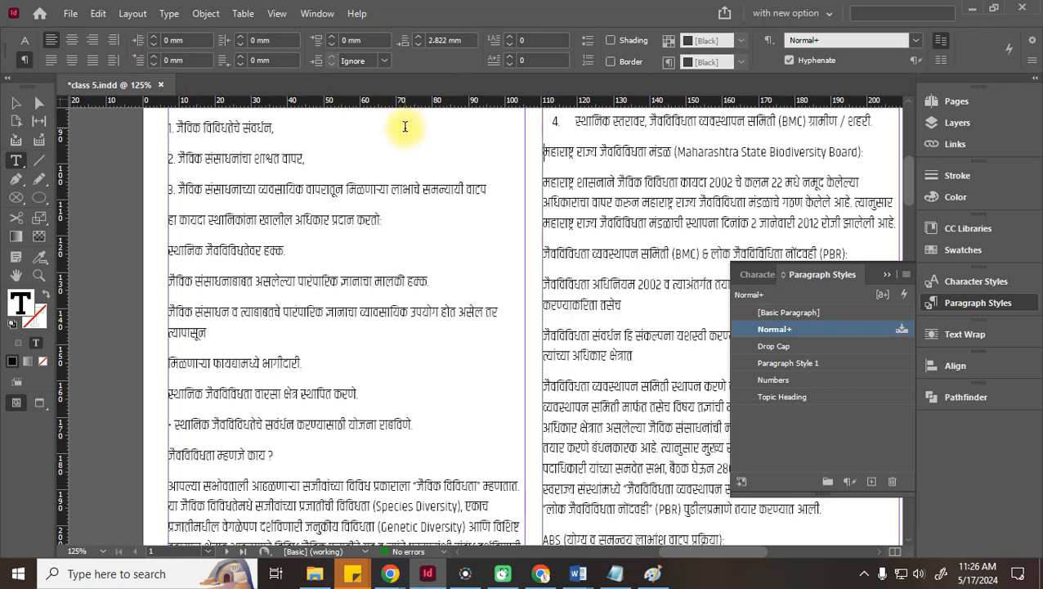
pyautogui.click(155, 64)
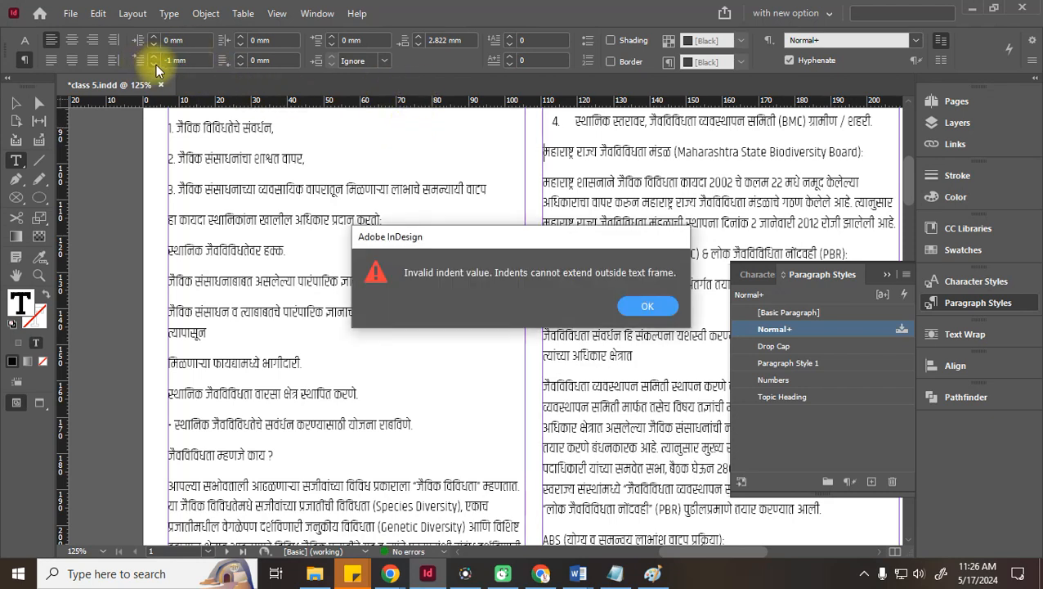
pyautogui.click(645, 305)
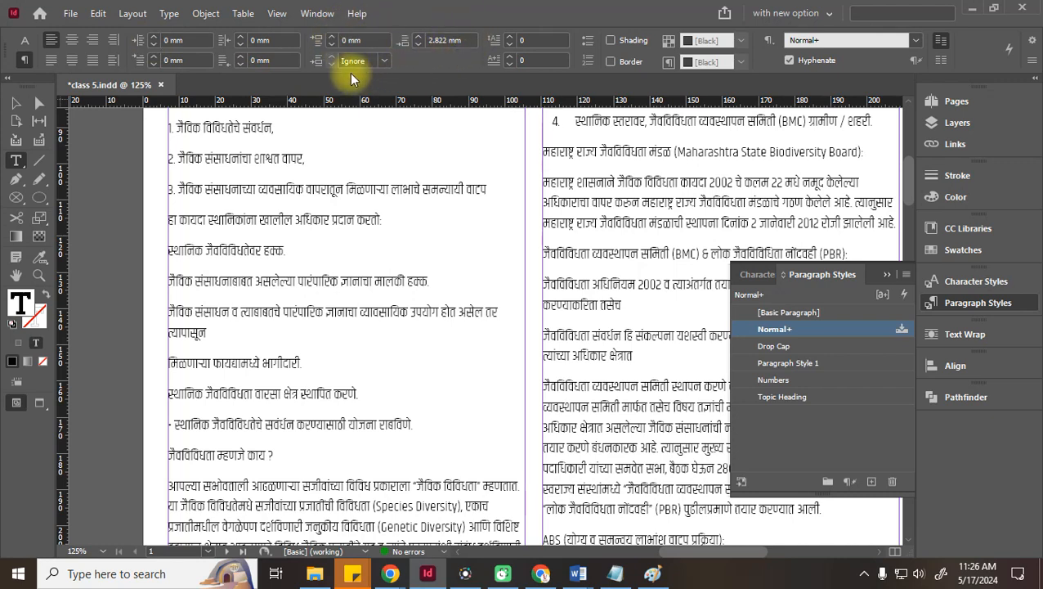
pyautogui.click(379, 61)
# Turn on paragraph shading and a border for the जैविक विविधता heading
pyautogui.click(379, 62)
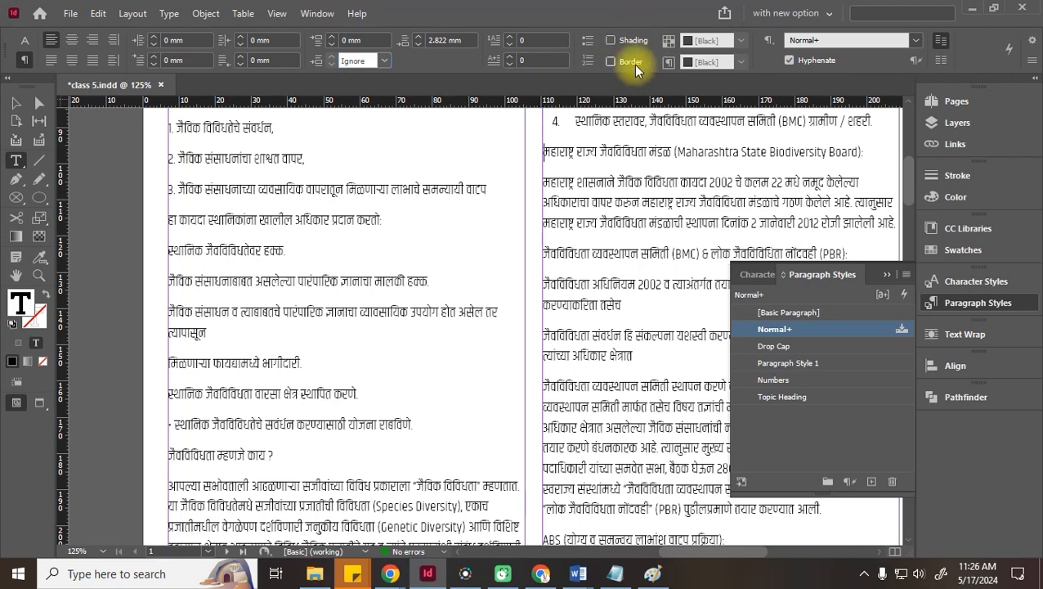
pyautogui.scroll(3, 624, 235)
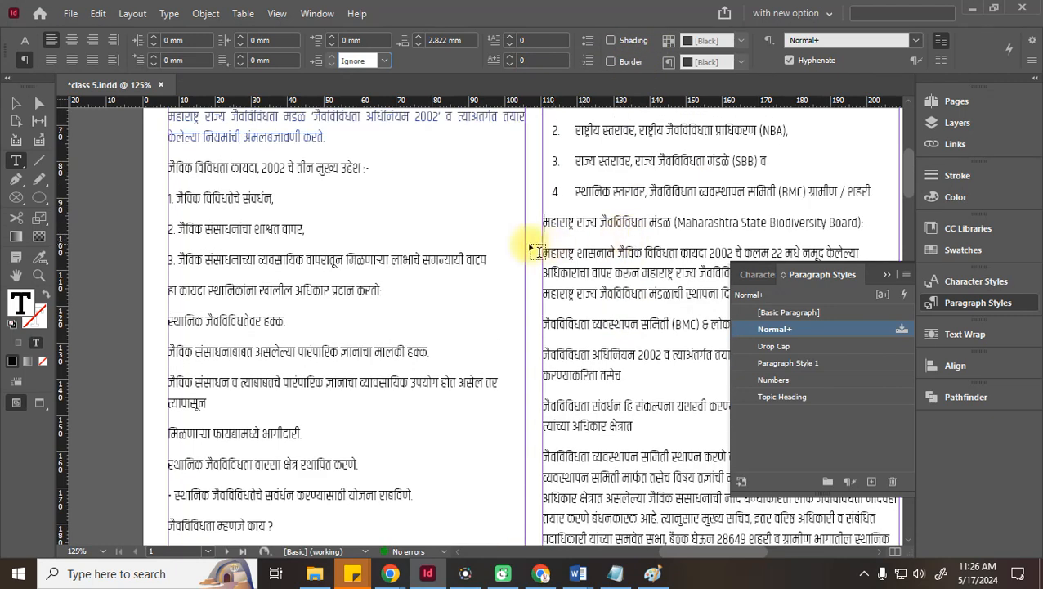
pyautogui.scroll(5, 435, 147)
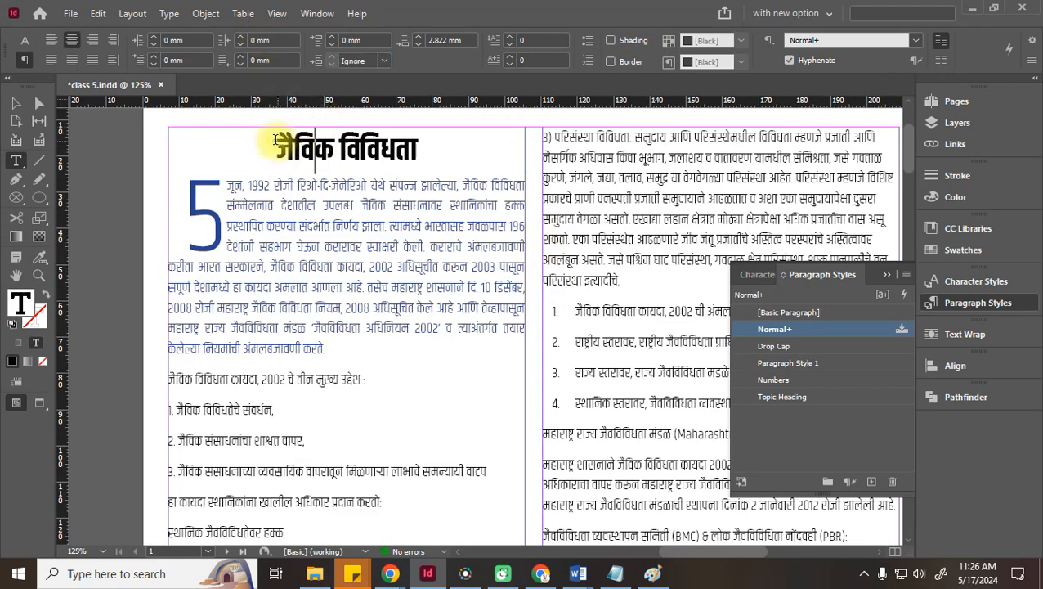
pyautogui.moveTo(275, 140); pyautogui.dragTo(440, 152)
pyautogui.click(620, 40)
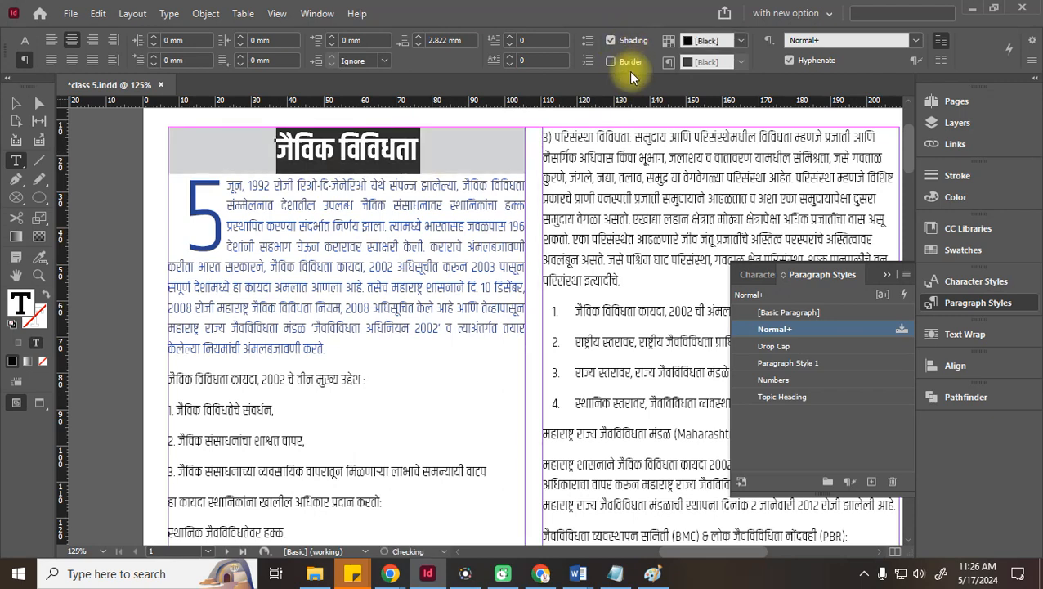
pyautogui.click(613, 63)
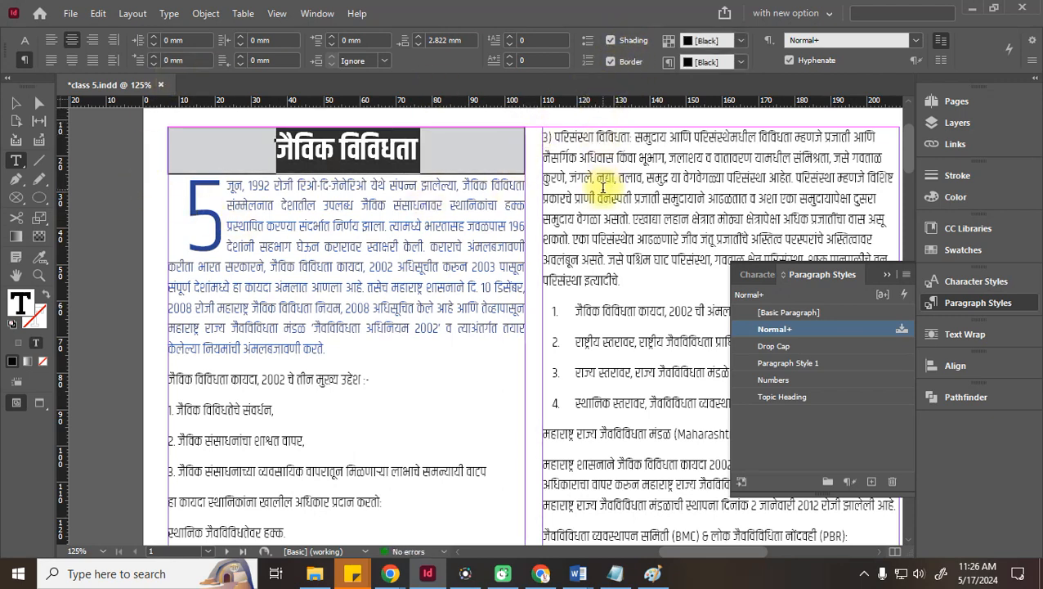
# Give the heading border a swatch colour and make the shading light cyan
pyautogui.click(708, 63)
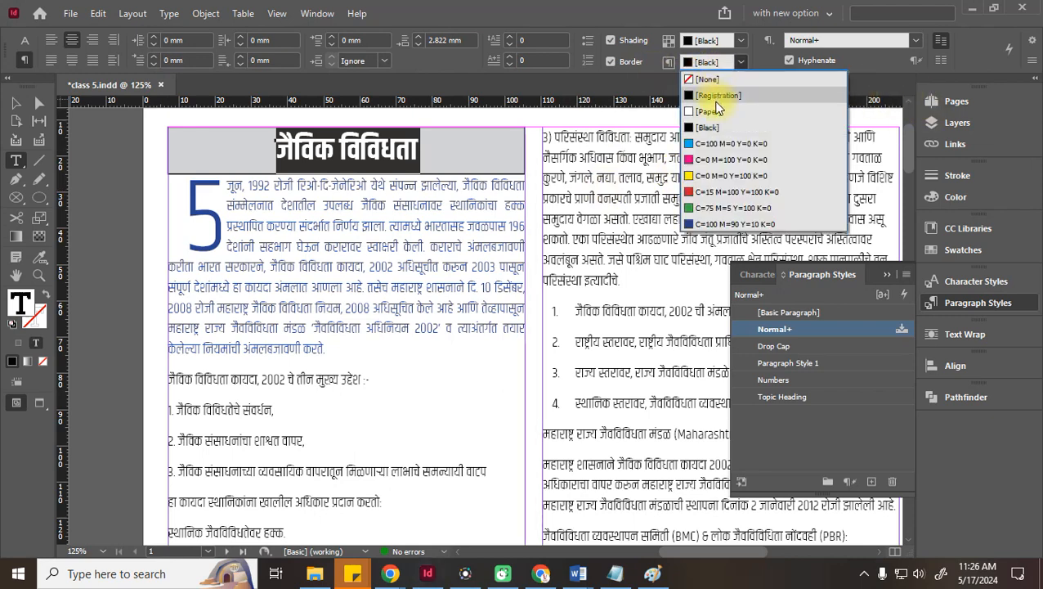
pyautogui.click(708, 159)
pyautogui.click(713, 41)
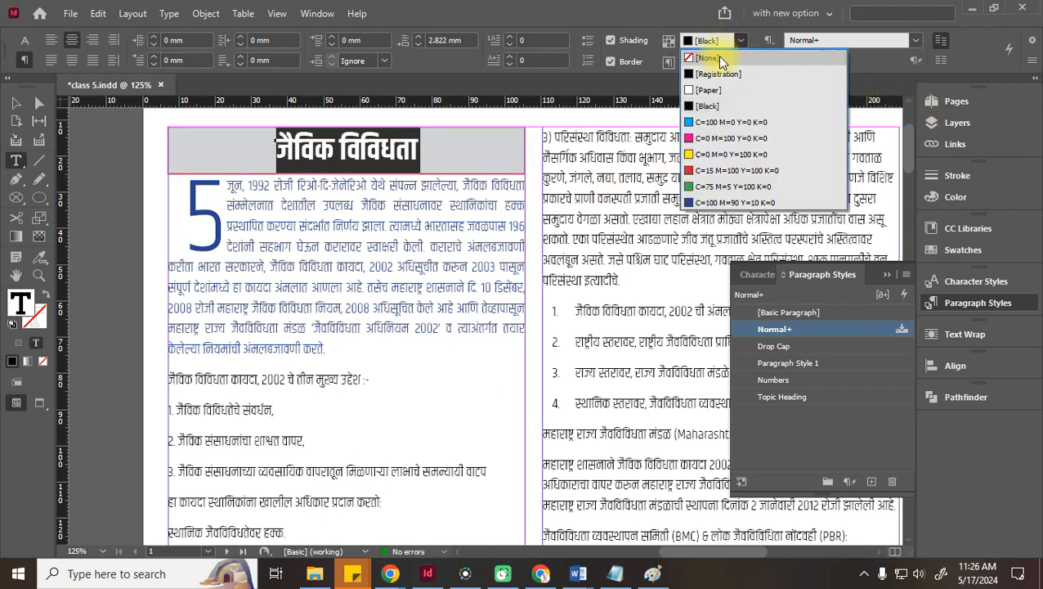
pyautogui.click(708, 124)
pyautogui.click(16, 103)
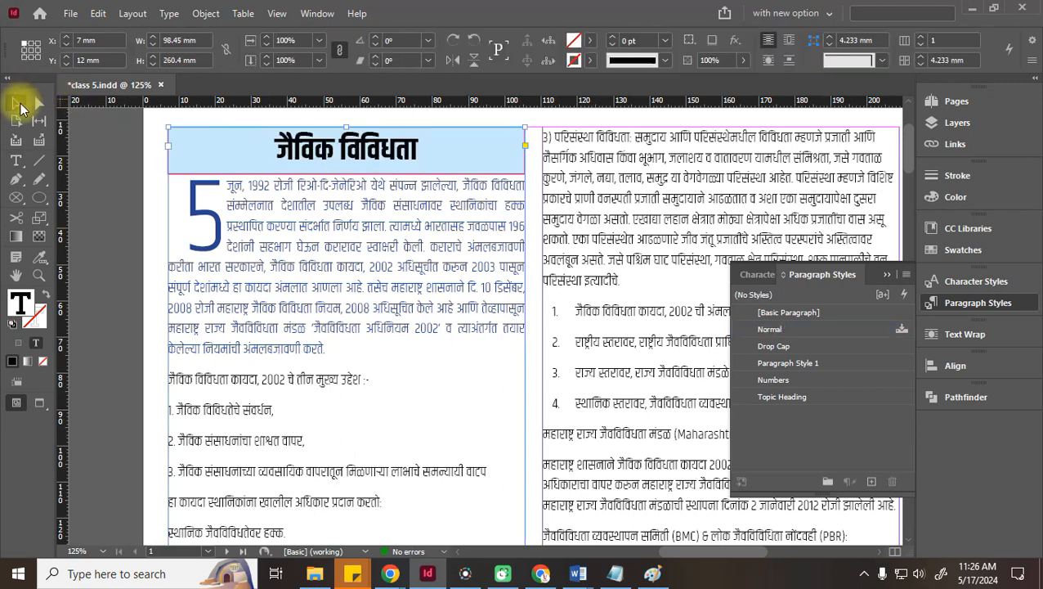
# Zoom out to 100%, save class 5.indd, and browse the page thumbnails down to page 3
pyautogui.click(125, 211)
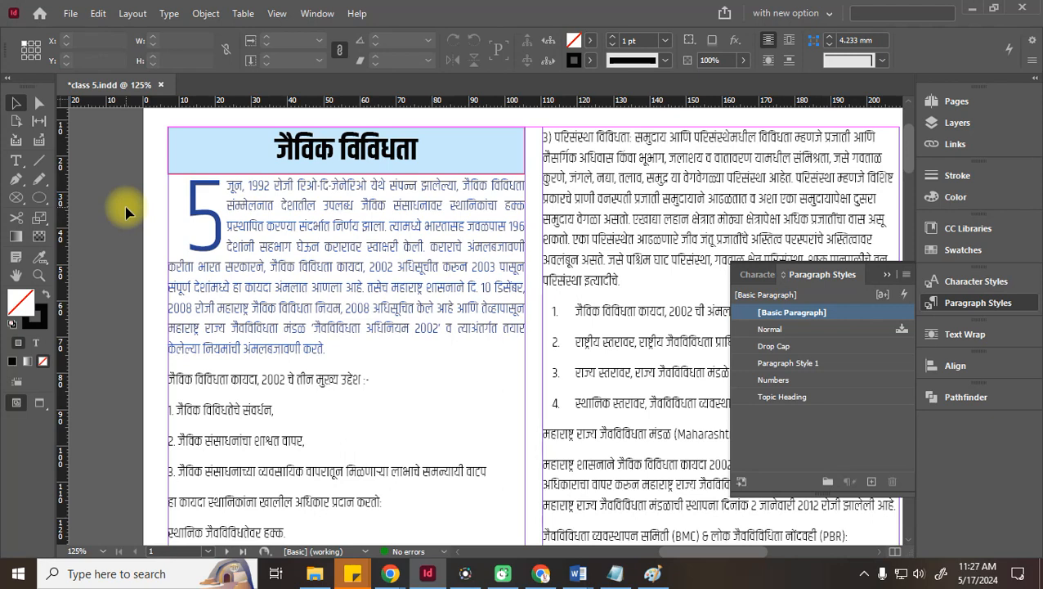
pyautogui.hotkey('ctrl', '-')
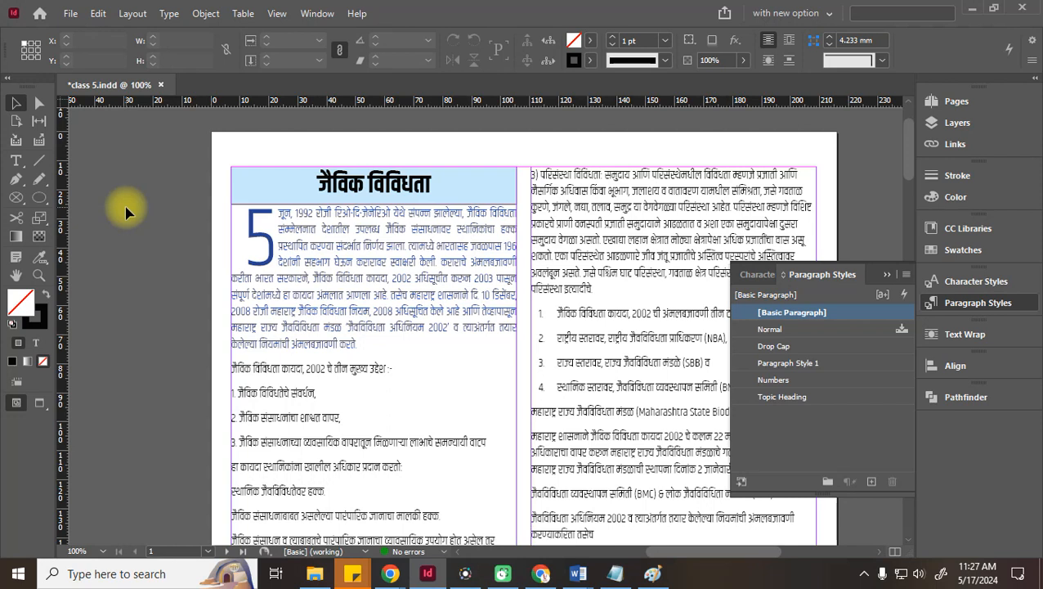
pyautogui.hotkey('ctrl', 's')
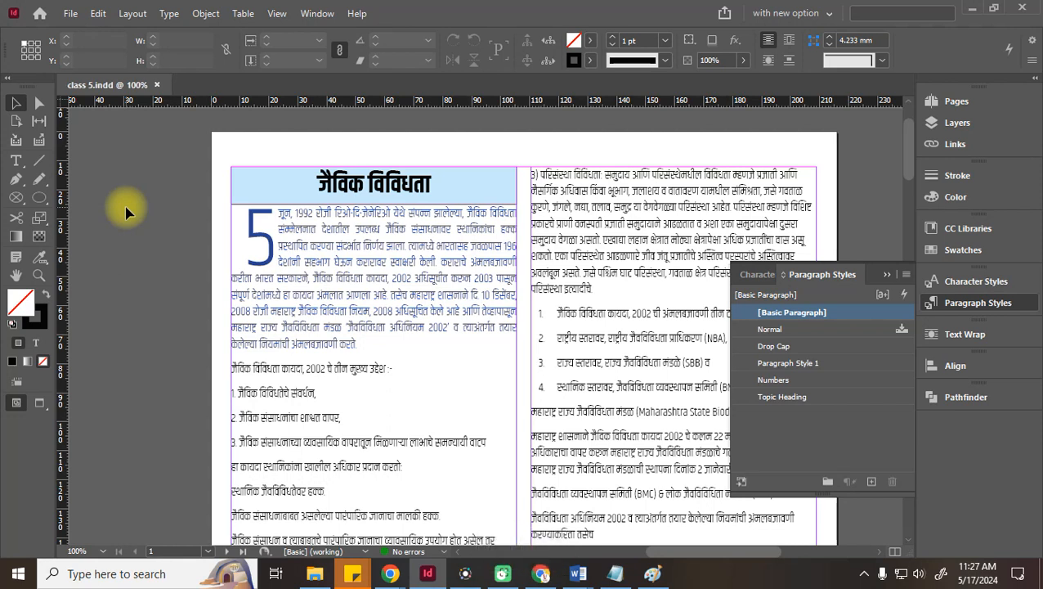
pyautogui.click(939, 104)
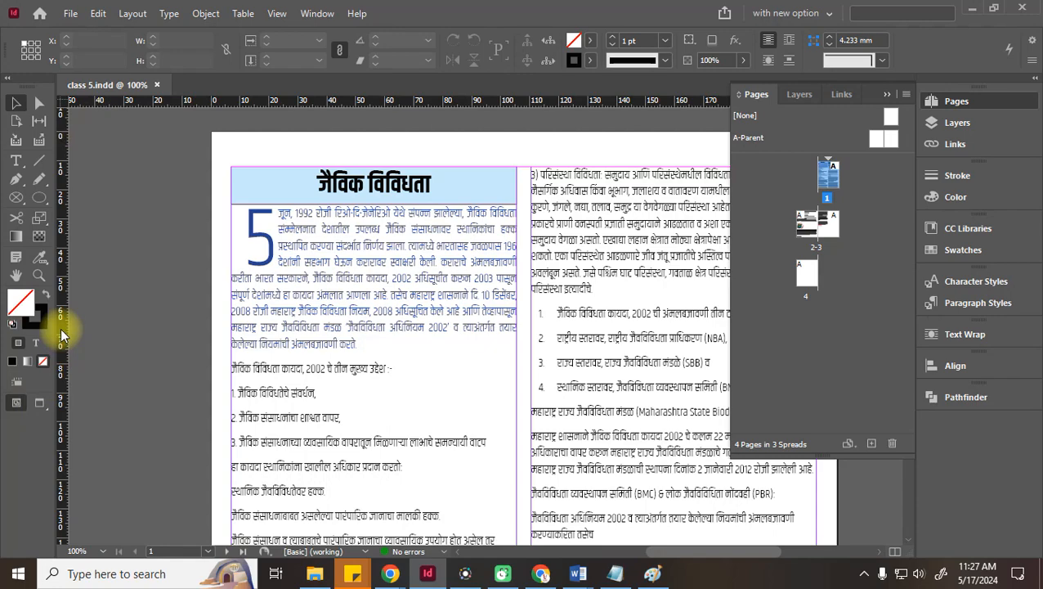
pyautogui.scroll(-15, 115, 391)
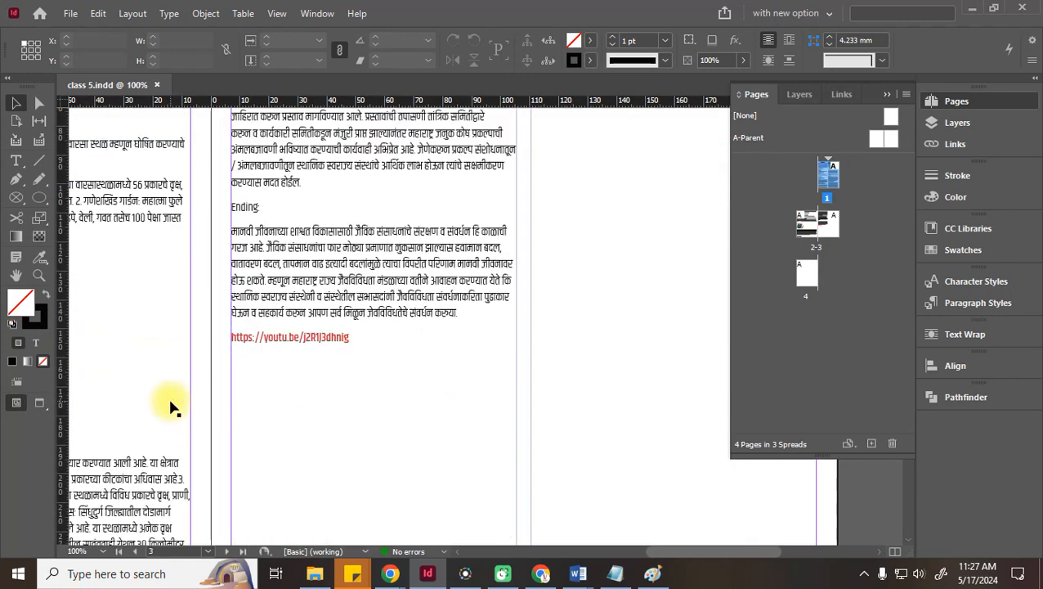